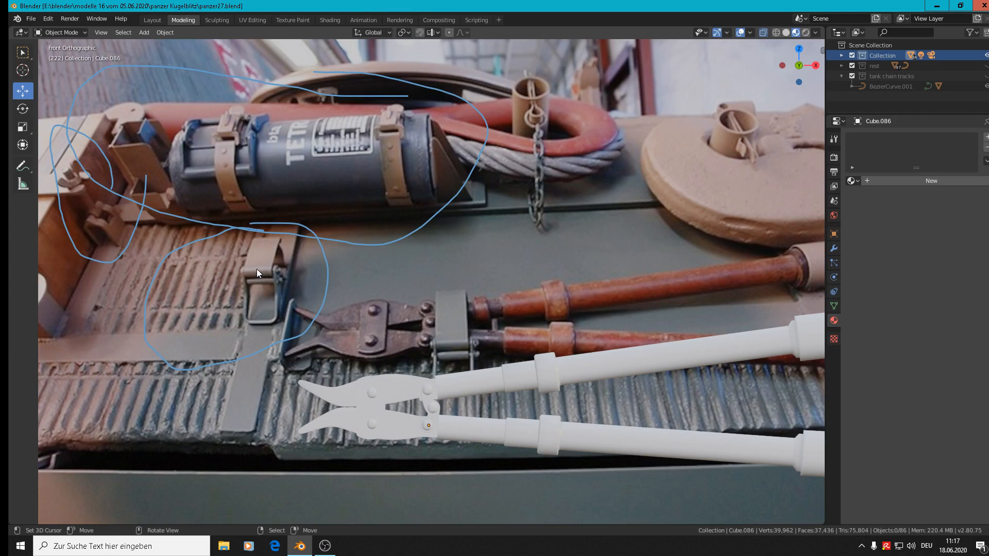
Place the 3D cursor on the buckle at the clasp in the reference photo and add a cylinder with 8 vertices there
{"action": "right_click", "coordinate": [258, 269], "text": "shift"}
{"action": "left_click", "coordinate": [144, 32]}
{"action": "mouse_move", "coordinate": [146, 41]}
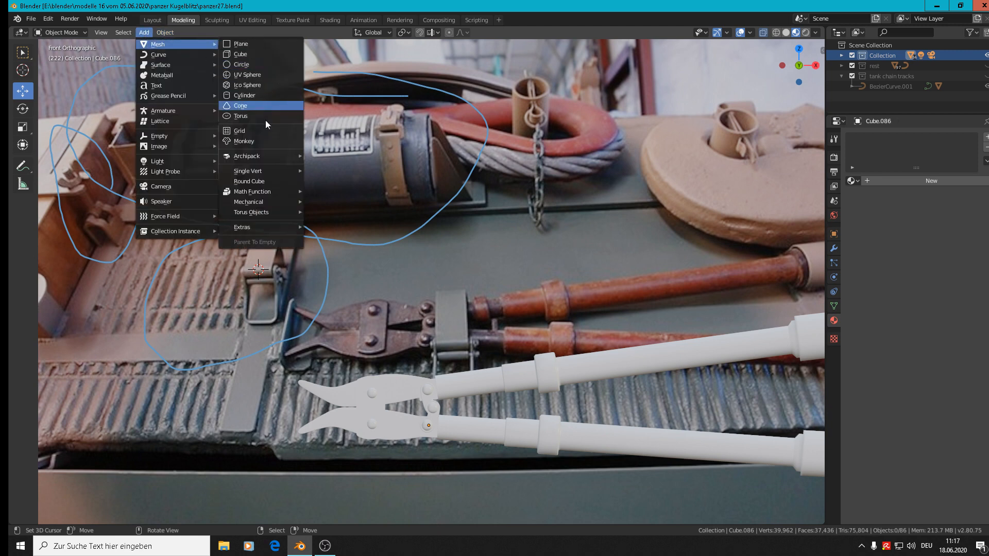
{"action": "left_click", "coordinate": [281, 98]}
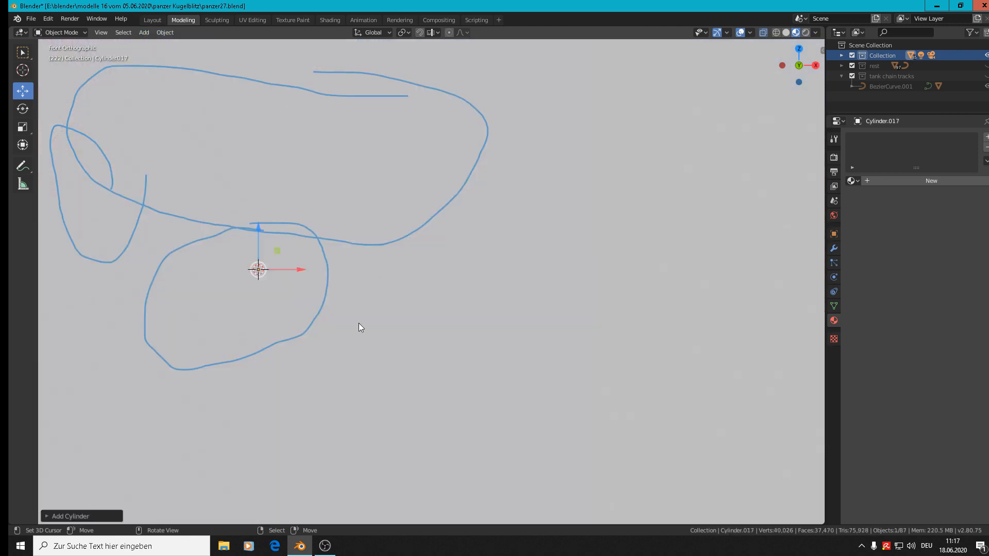
{"action": "left_click", "coordinate": [79, 515]}
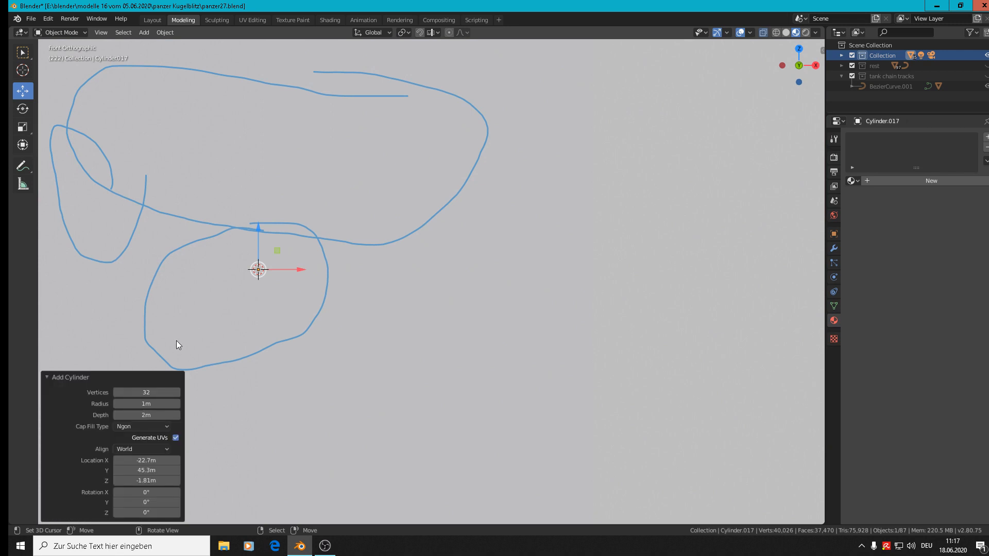
{"action": "left_click", "coordinate": [154, 392]}
{"action": "type", "text": "8"}
{"action": "key", "text": "Return"}
Scale the new cylinder down uniformly until it fits within the clasp's hinge in the reference photo
{"action": "key", "text": "s"}
{"action": "left_click", "coordinate": [278, 329]}
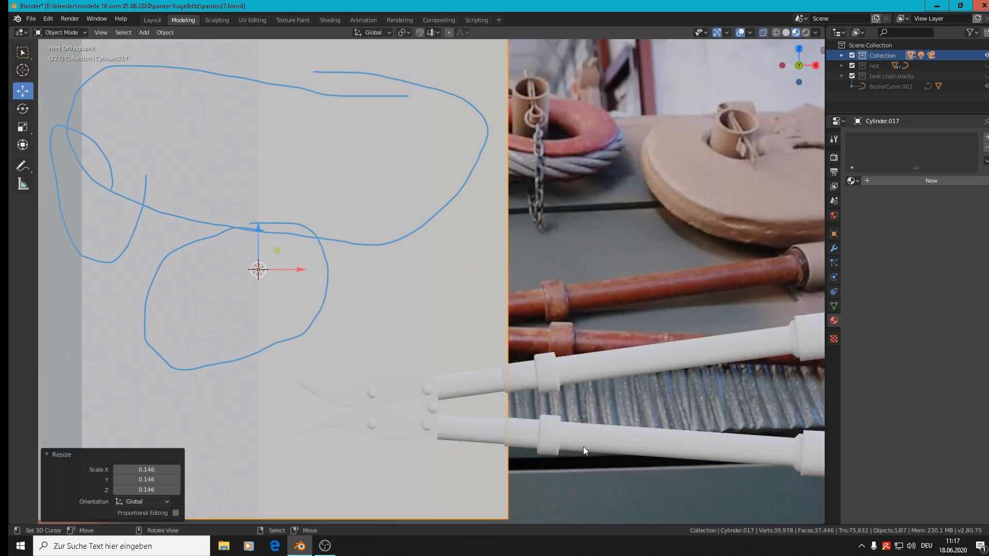
{"action": "key", "text": "s"}
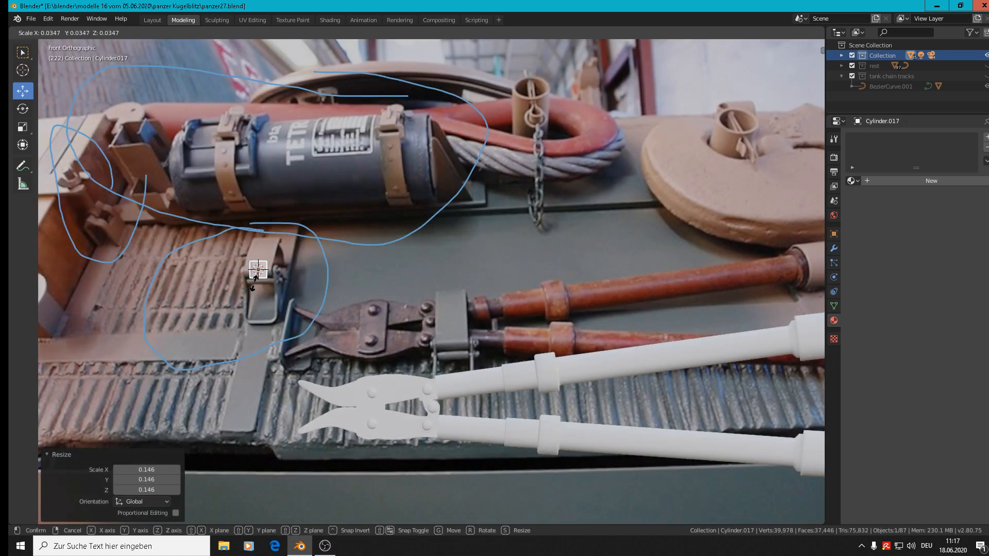
{"action": "left_click", "coordinate": [255, 281]}
{"action": "key", "text": "s"}
{"action": "left_click", "coordinate": [298, 288]}
{"action": "scroll", "coordinate": [299, 288], "scroll_direction": "up", "scroll_amount": 3}
{"action": "scroll", "coordinate": [299, 294], "scroll_direction": "up", "scroll_amount": 1}
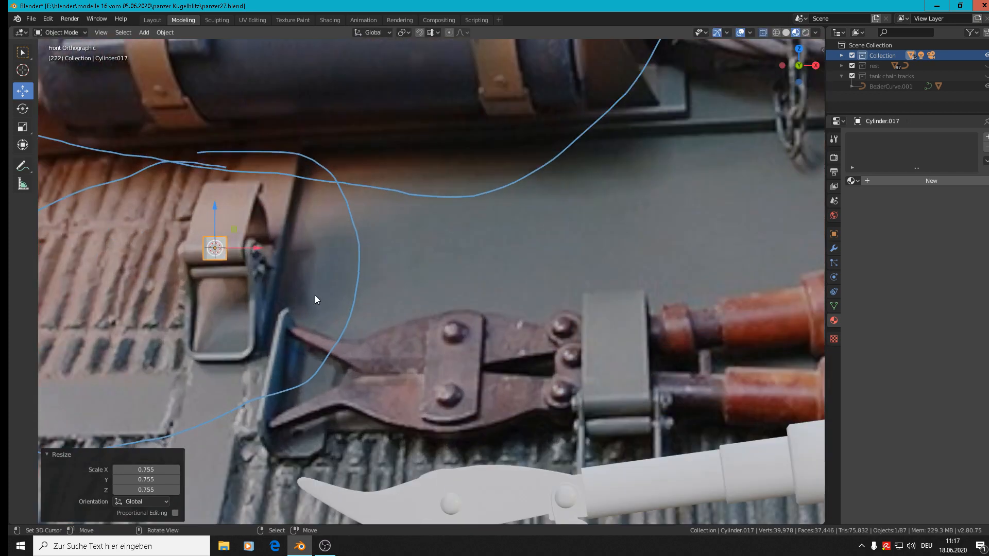
Rotate the cylinder 90° about the Y axis and scale it uniformly by about 0.875
{"action": "key", "text": "r"}
{"action": "key", "text": "y"}
{"action": "key", "text": "9"}
{"action": "key", "text": "0"}
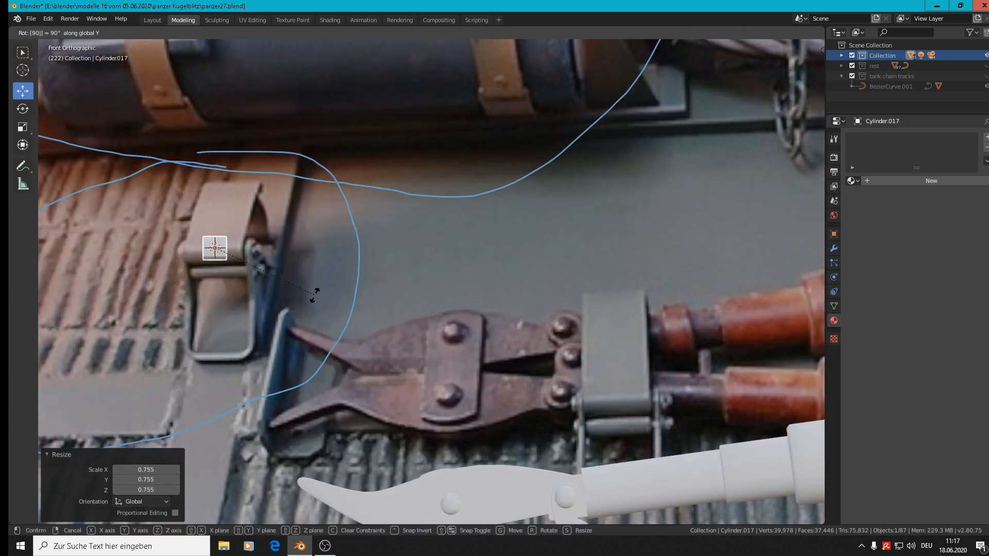
{"action": "key", "text": "Return"}
{"action": "key", "text": "s"}
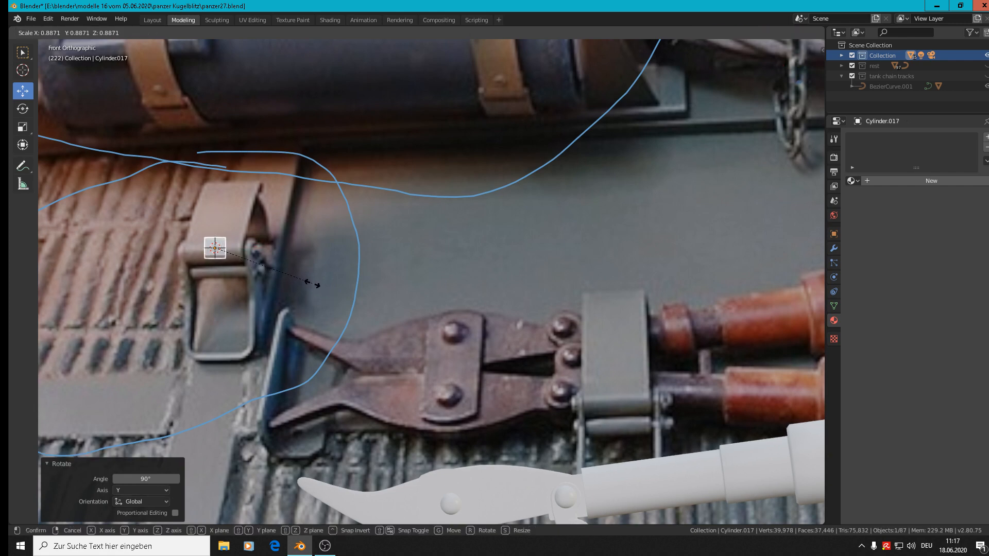
{"action": "left_click", "coordinate": [311, 288]}
Duplicate the cylinder just below itself, about 0.0097 m down, and stretch the original along X by a factor of about 2.51
{"action": "key", "text": "shift+d"}
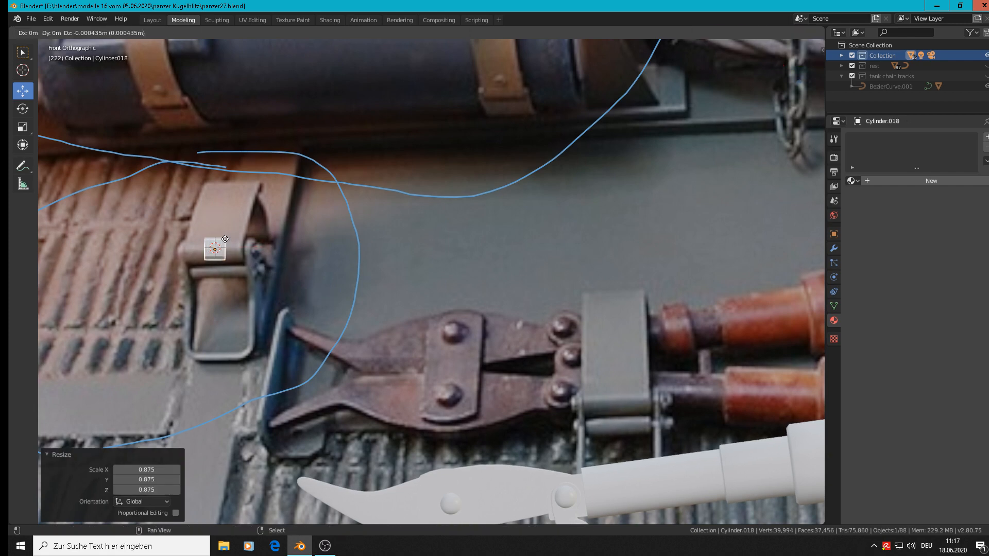
{"action": "left_click", "coordinate": [226, 275]}
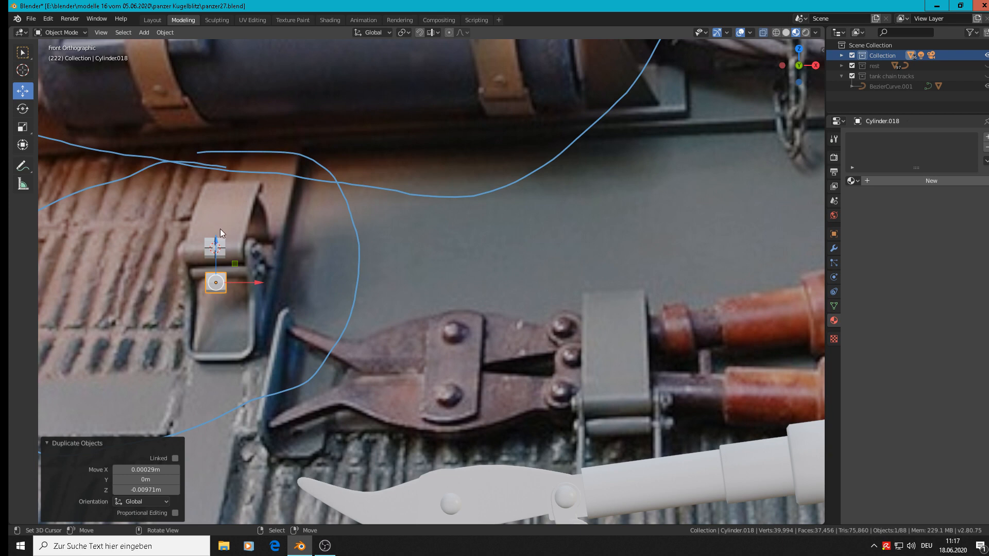
{"action": "scroll", "coordinate": [221, 231], "scroll_direction": "up", "scroll_amount": 2}
{"action": "left_click", "coordinate": [216, 250]}
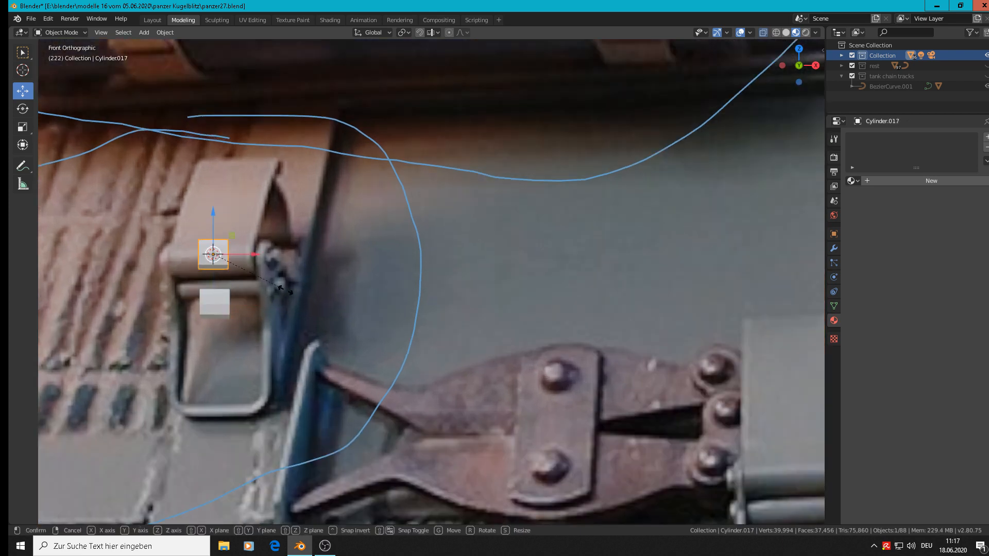
{"action": "key", "text": "s"}
{"action": "key", "text": "x"}
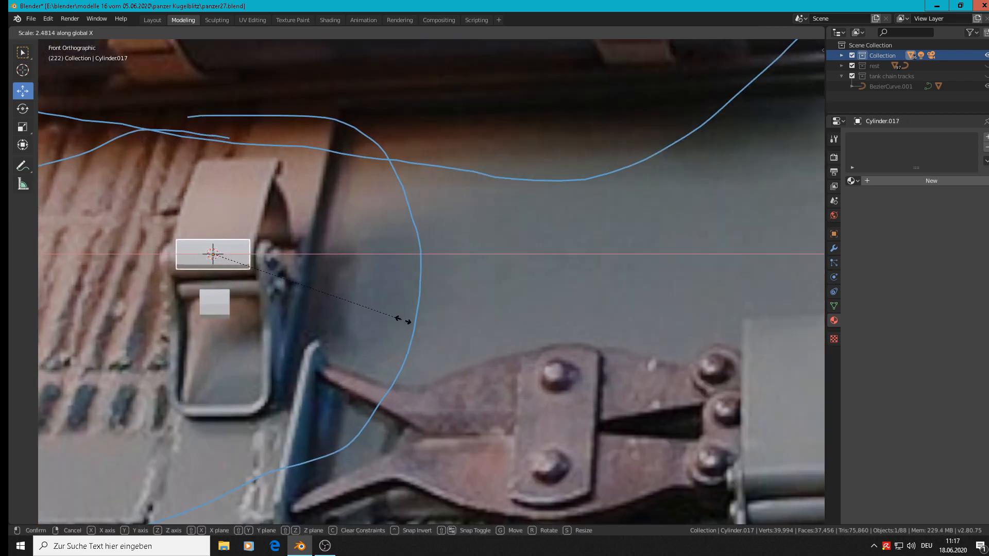
{"action": "left_click", "coordinate": [402, 318]}
Move the stretched cylinder about 0.081 m along negative Y, out in front of the reference photo
{"action": "scroll", "coordinate": [249, 242], "scroll_direction": "down", "scroll_amount": 5}
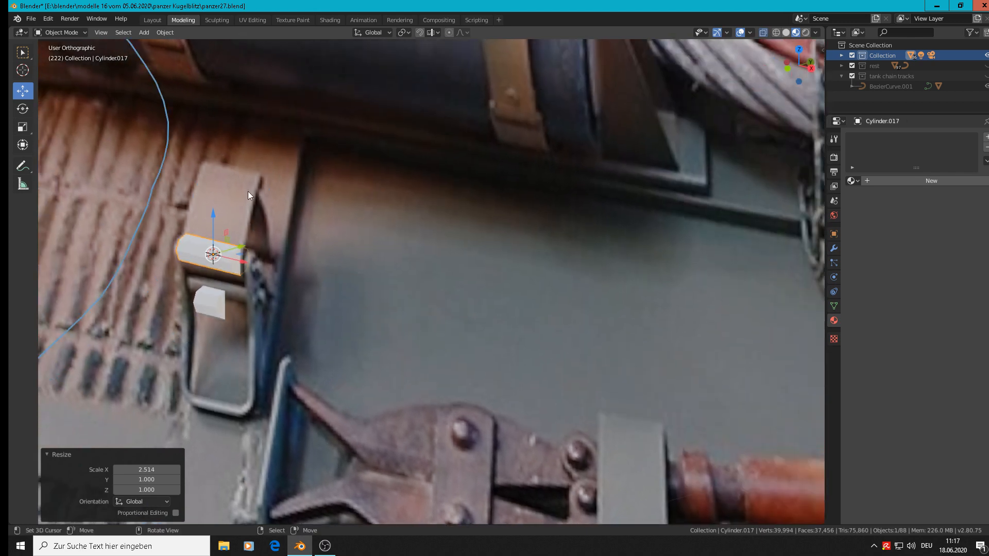
{"action": "middle_click_drag", "start_coordinate": [242, 247], "coordinate": [164, 302]}
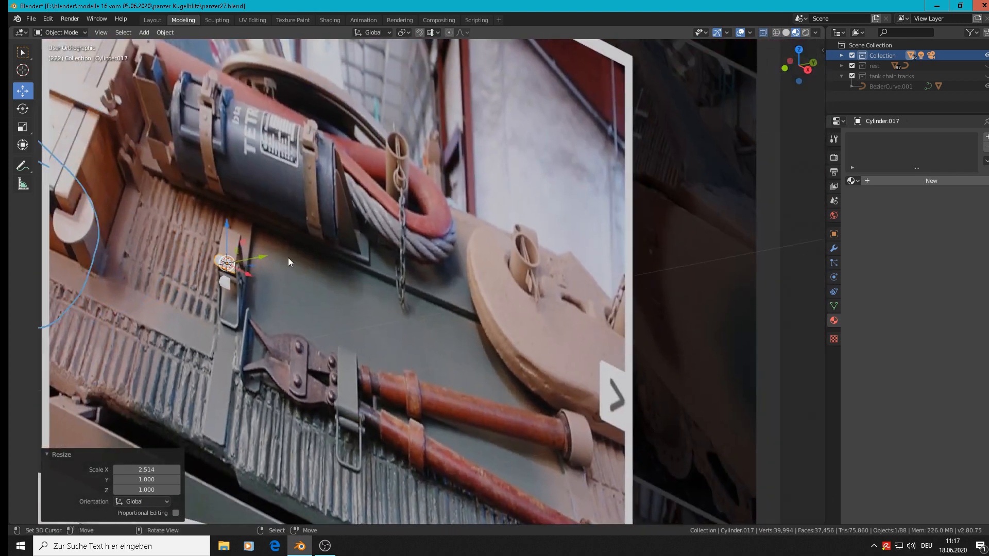
{"action": "left_click", "coordinate": [259, 259]}
{"action": "left_click_drag", "start_coordinate": [259, 258], "coordinate": [155, 311]}
{"action": "middle_click_drag", "start_coordinate": [155, 311], "coordinate": [397, 299], "text": "shift"}
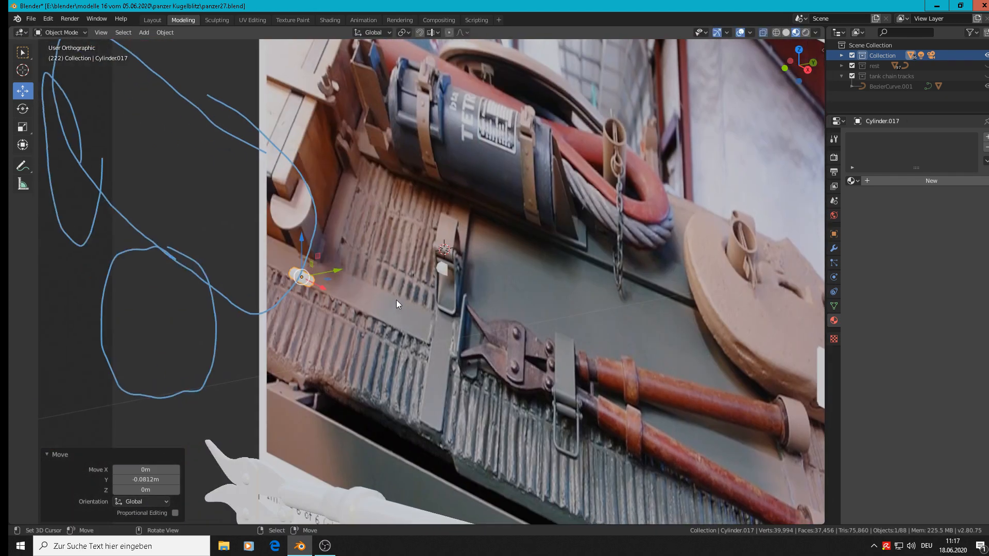
In Edit Mode, extrude the cylinder's upper side face beside its top edge about 0.0145 m along Y to form a strap
{"action": "scroll", "coordinate": [366, 284], "scroll_direction": "up", "scroll_amount": 5}
{"action": "middle_click_drag", "start_coordinate": [335, 298], "coordinate": [276, 281]}
{"action": "key", "text": "Tab"}
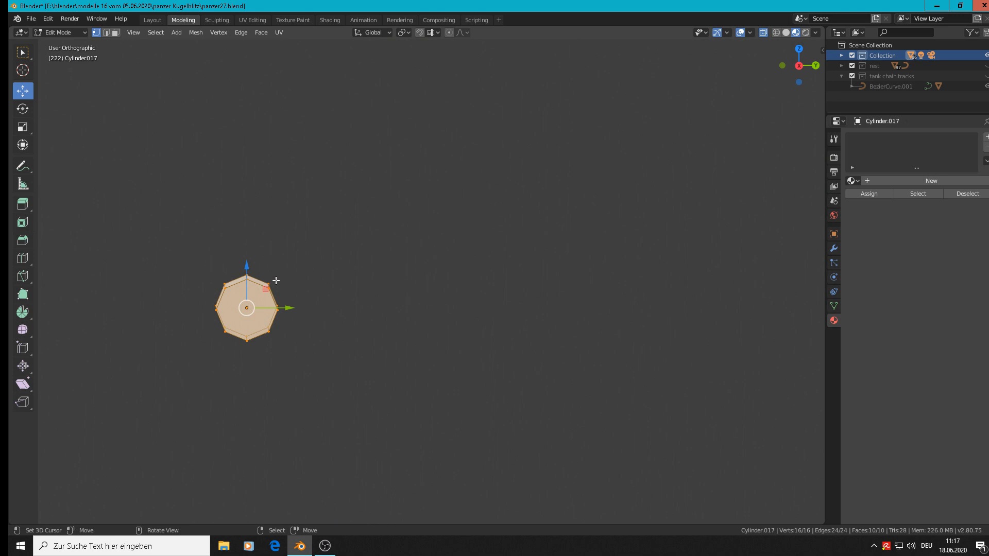
{"action": "left_click", "coordinate": [246, 279]}
{"action": "left_click", "coordinate": [269, 284], "text": "shift"}
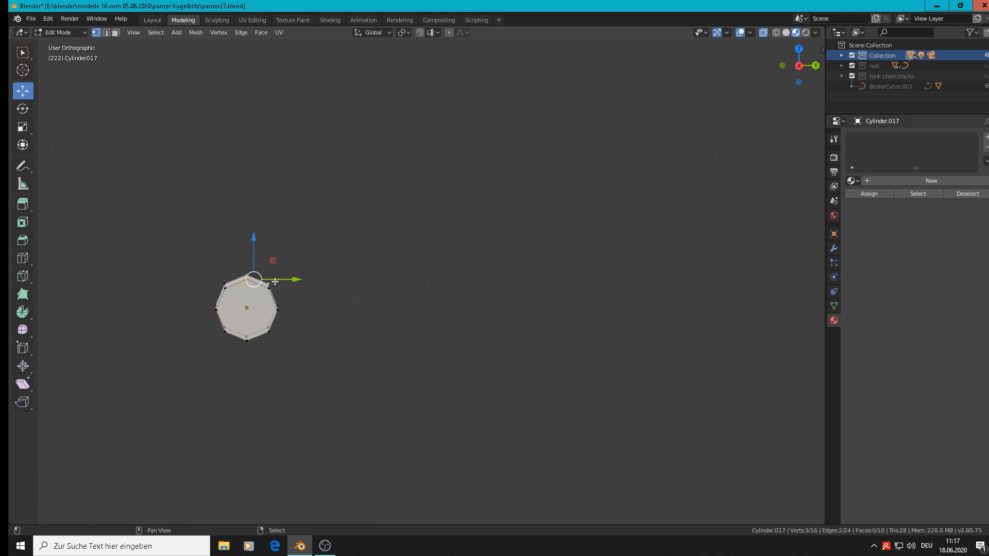
{"action": "scroll", "coordinate": [278, 283], "scroll_direction": "down", "scroll_amount": 2}
{"action": "key", "text": "e"}
{"action": "right_click", "coordinate": [304, 288]}
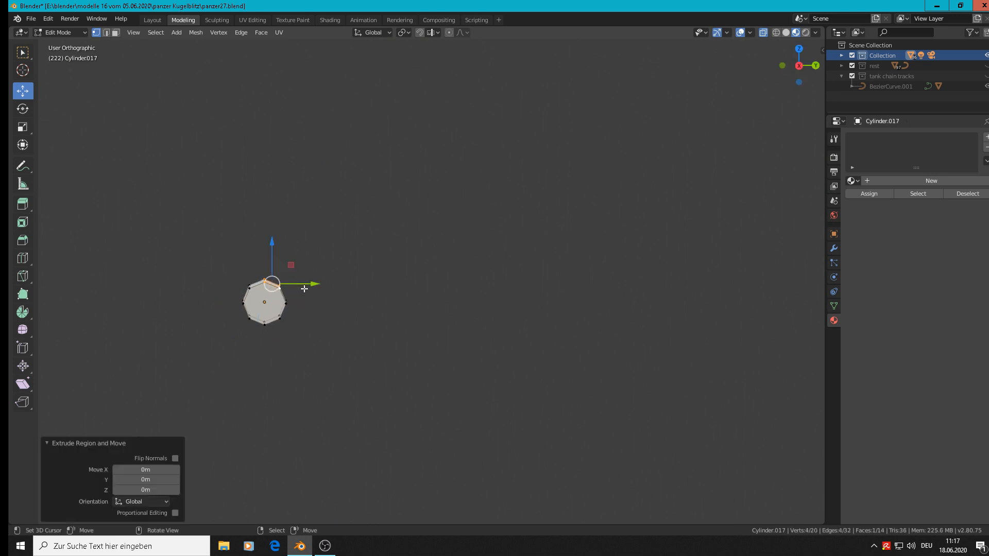
{"action": "left_click_drag", "start_coordinate": [304, 289], "coordinate": [412, 290]}
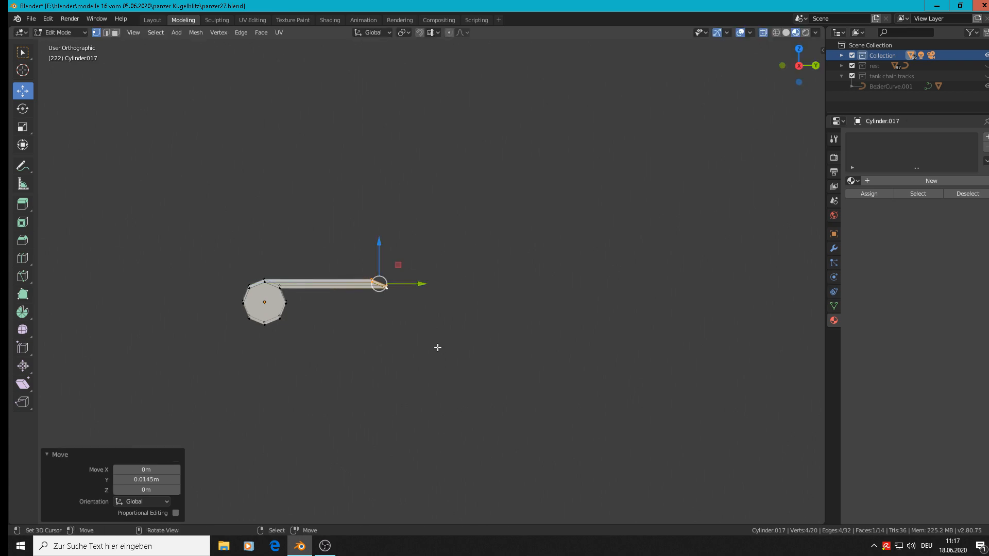
Flatten the strap's end face by scaling it to 0 along Y
{"action": "key", "text": "s"}
{"action": "key", "text": "y"}
{"action": "key", "text": "0"}
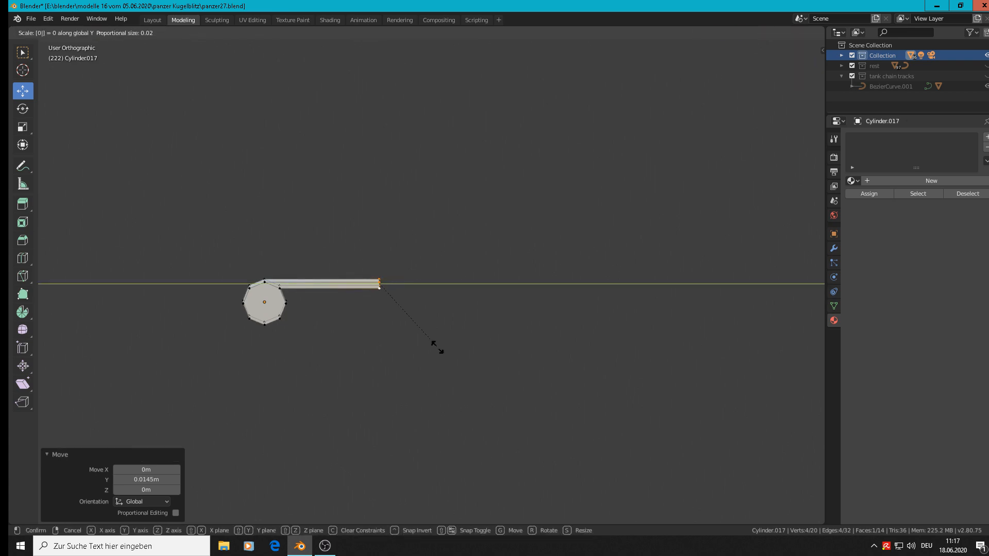
{"action": "key", "text": "Return"}
Rotate the strap's flattened end face -45° about the X axis to form a mitred corner
{"action": "middle_click_drag", "start_coordinate": [435, 344], "coordinate": [487, 320]}
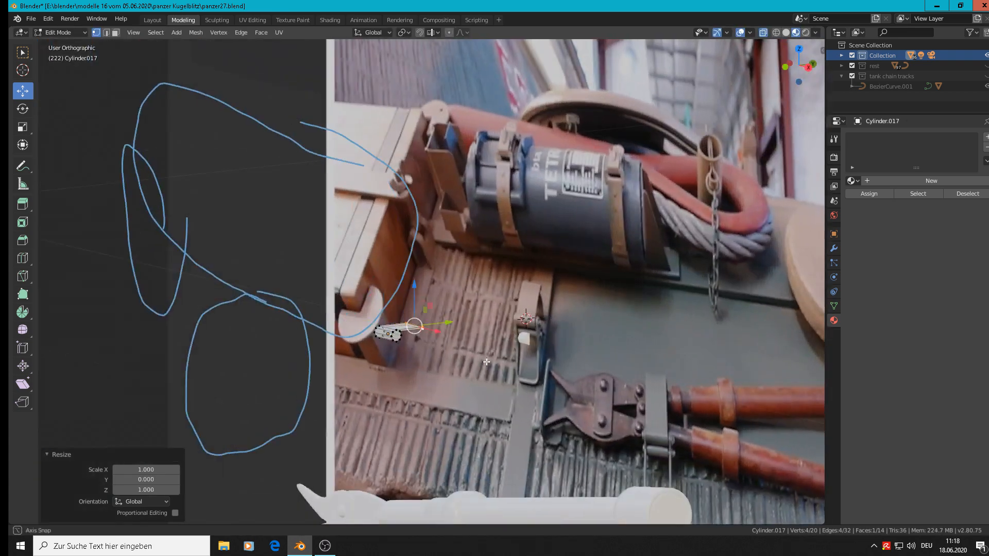
{"action": "middle_click_drag", "start_coordinate": [567, 289], "coordinate": [387, 288], "text": "shift"}
{"action": "scroll", "coordinate": [386, 288], "scroll_direction": "up", "scroll_amount": 3}
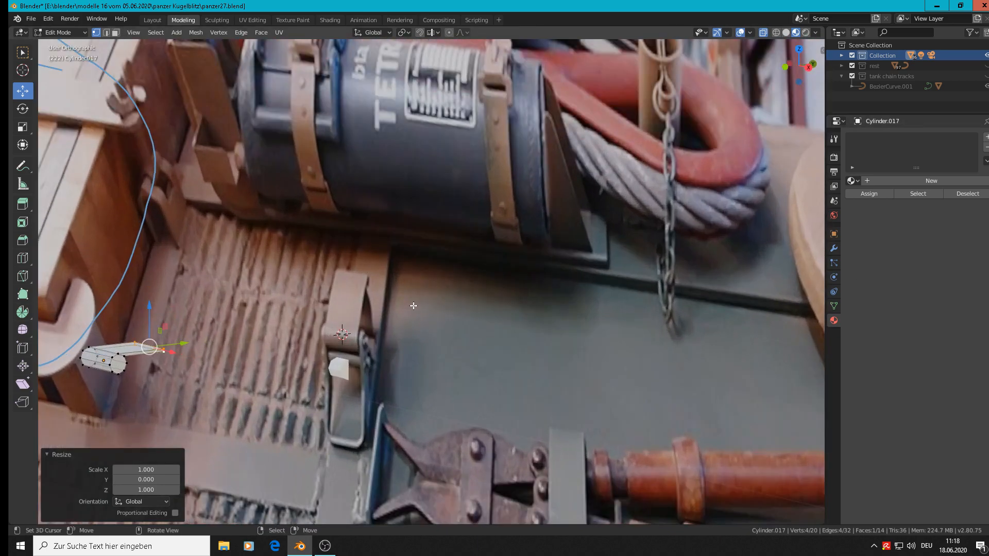
{"action": "middle_click_drag", "start_coordinate": [192, 377], "coordinate": [487, 295], "text": "shift"}
{"action": "scroll", "coordinate": [464, 298], "scroll_direction": "up", "scroll_amount": 3}
{"action": "middle_click_drag", "start_coordinate": [427, 304], "coordinate": [382, 276]}
{"action": "key", "text": "r"}
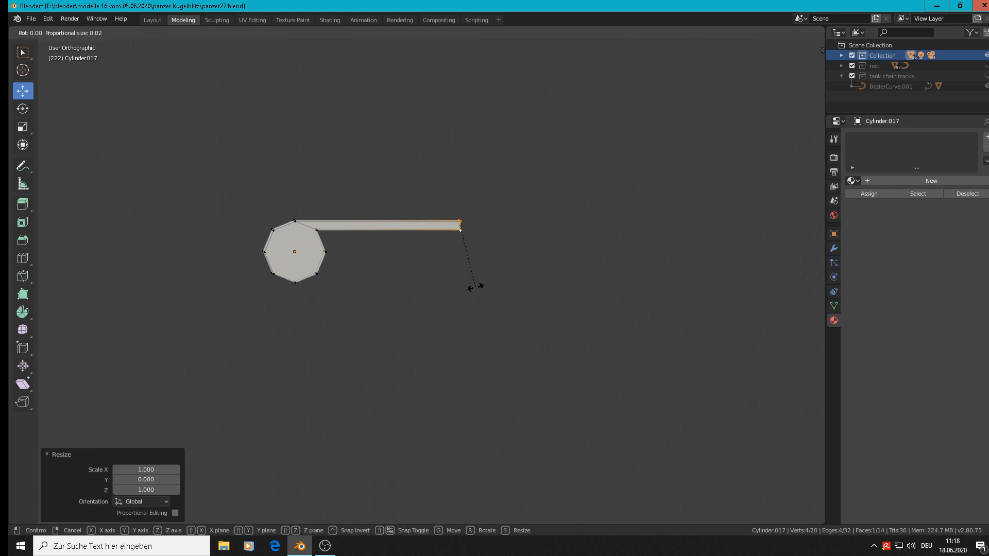
{"action": "type", "text": "x"}
{"action": "type", "text": "-45"}
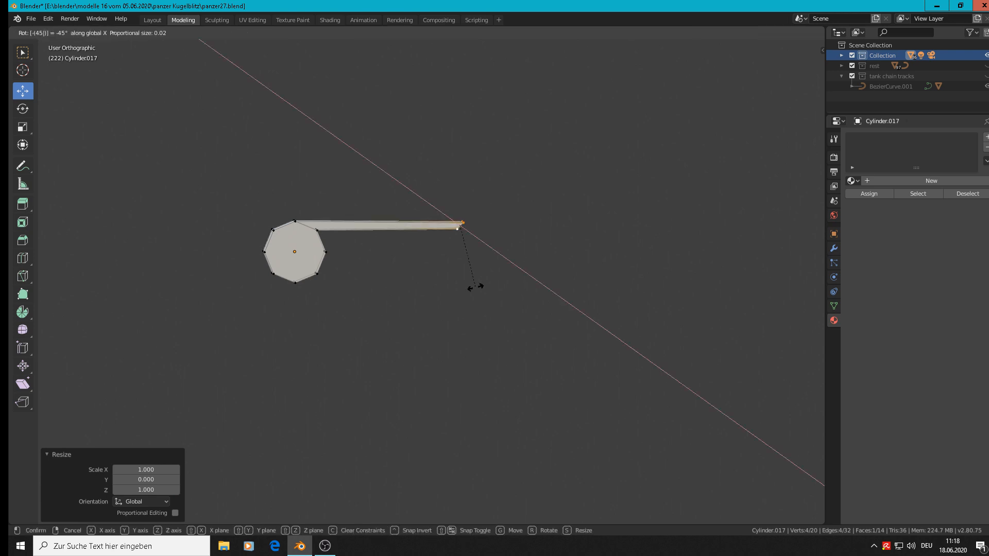
{"action": "key", "text": "Return"}
Extrude the mitred strap end about 0.0024 m straight down along Z
{"action": "scroll", "coordinate": [474, 267], "scroll_direction": "up", "scroll_amount": 6}
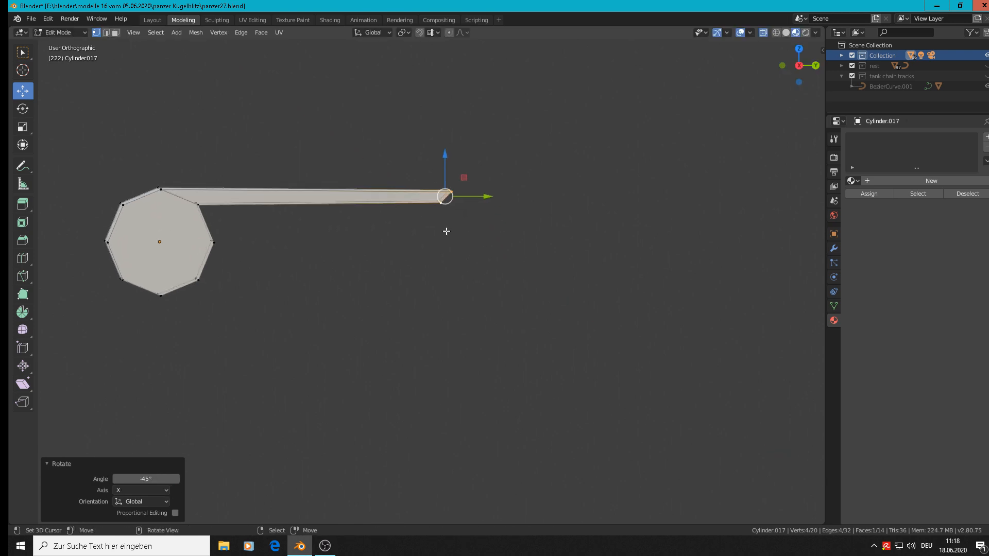
{"action": "key", "text": "e"}
{"action": "key", "text": "Escape"}
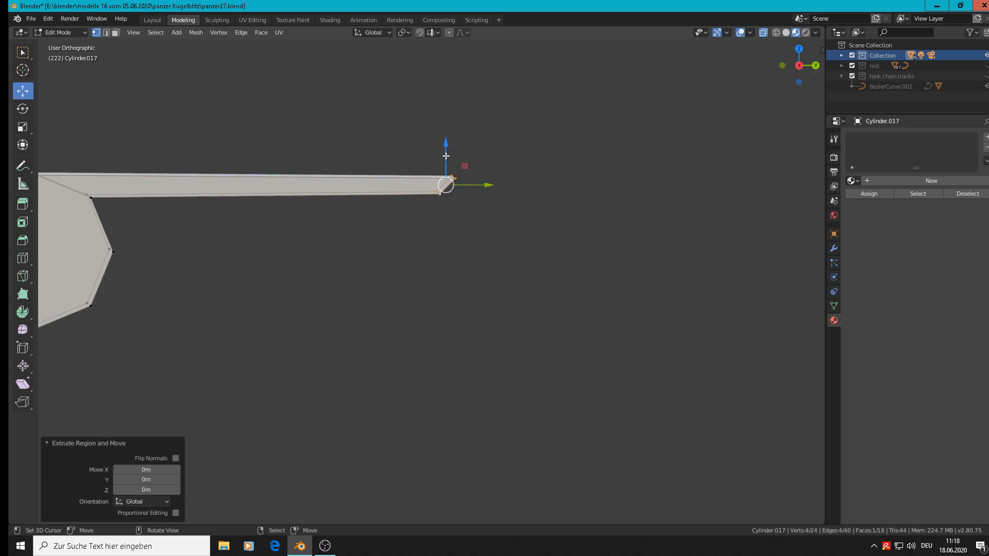
{"action": "key", "text": "g"}
{"action": "key", "text": "z"}
{"action": "left_click", "coordinate": [443, 208]}
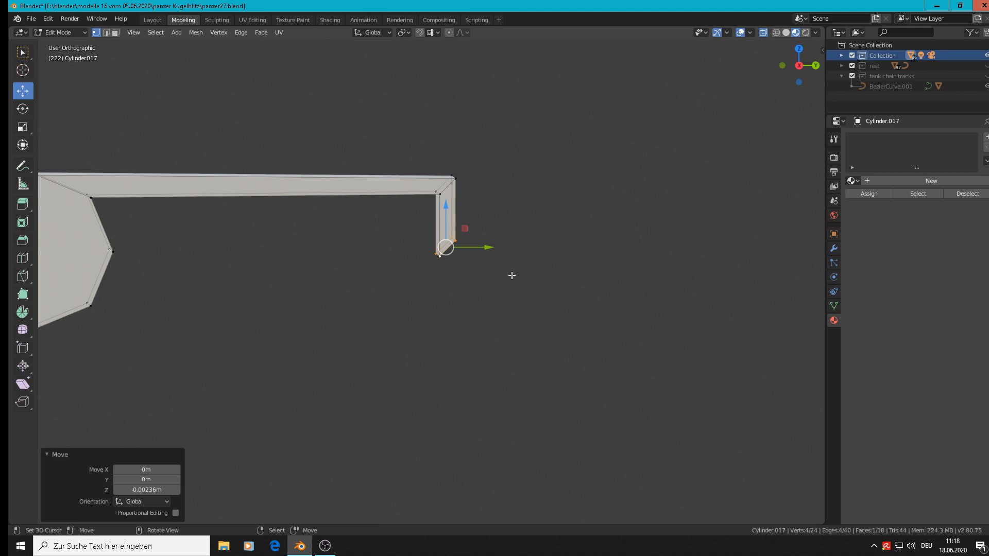
Flatten the downward section's end by scaling it to 0 along Z, and lower it by about 0.0004 m
{"action": "key", "text": "s"}
{"action": "key", "text": "z"}
{"action": "key", "text": "0"}
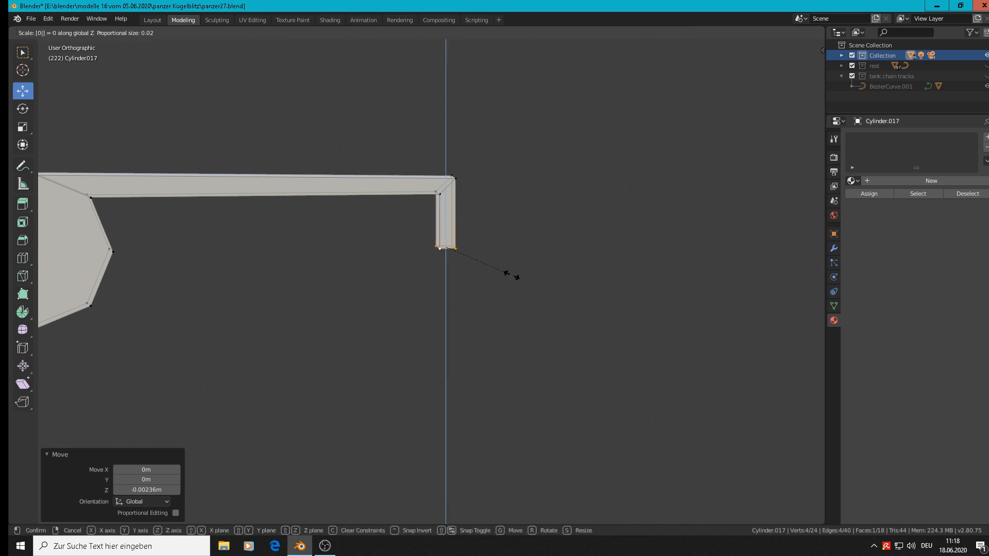
{"action": "key", "text": "Return"}
{"action": "left_click_drag", "start_coordinate": [446, 213], "coordinate": [446, 218]}
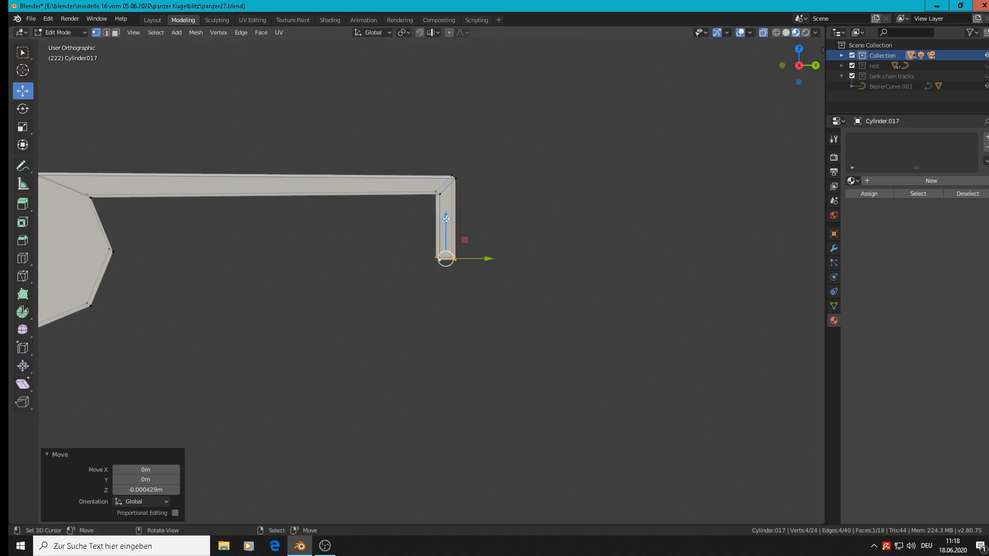
Rotate the lower end of the downward section -45° about the X axis for a second mitred corner
{"action": "scroll", "coordinate": [446, 218], "scroll_direction": "down", "scroll_amount": 4}
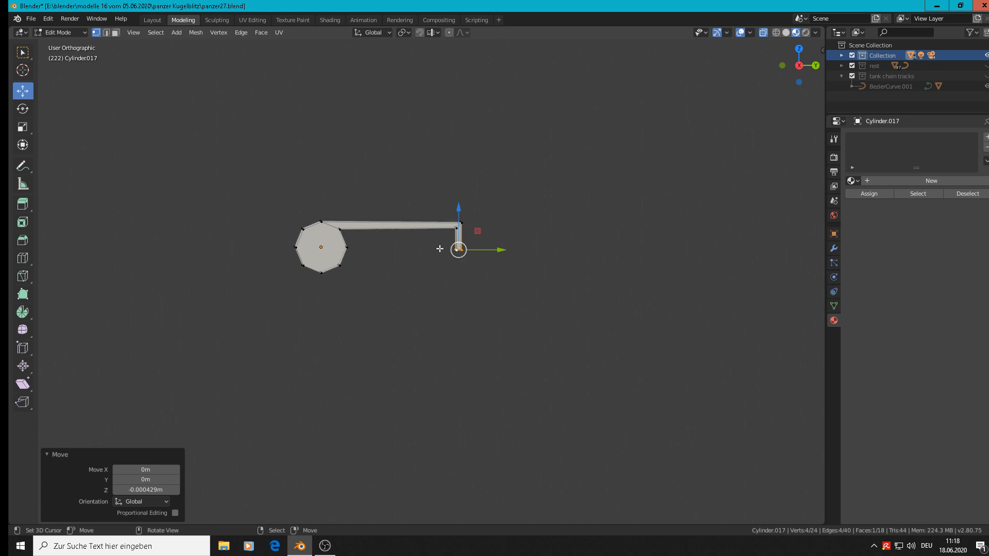
{"action": "scroll", "coordinate": [460, 247], "scroll_direction": "up", "scroll_amount": 8}
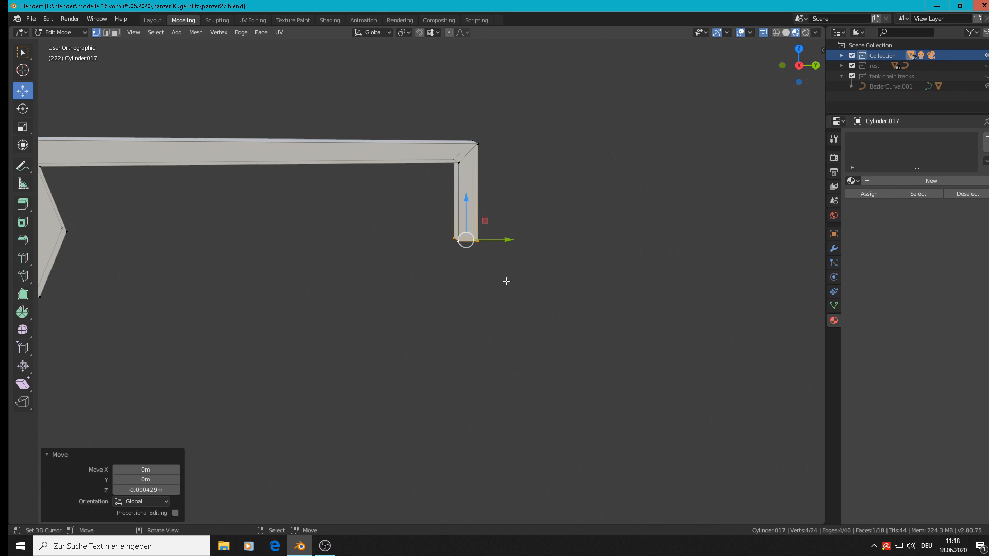
{"action": "key", "text": "r"}
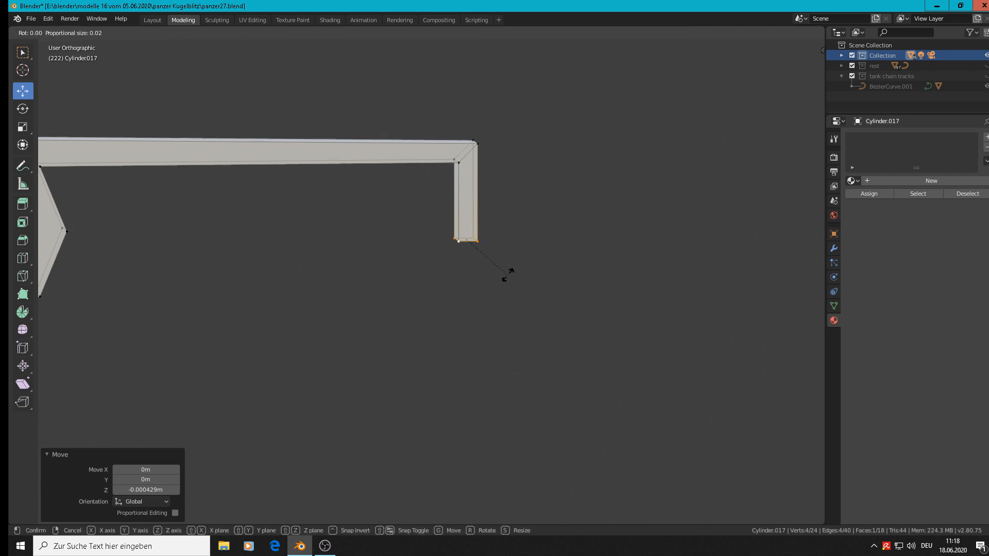
{"action": "type", "text": "x"}
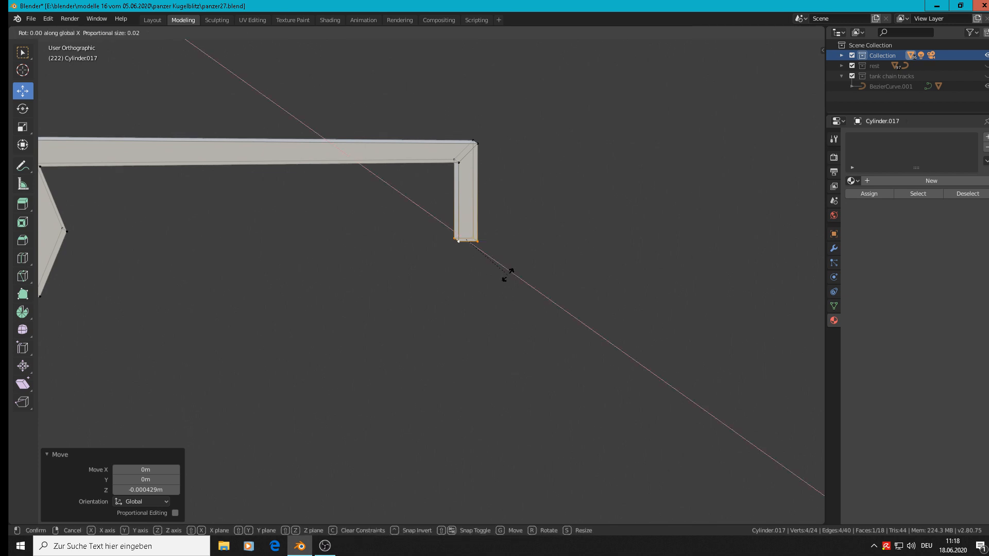
{"action": "type", "text": "-45"}
{"action": "key", "text": "Return"}
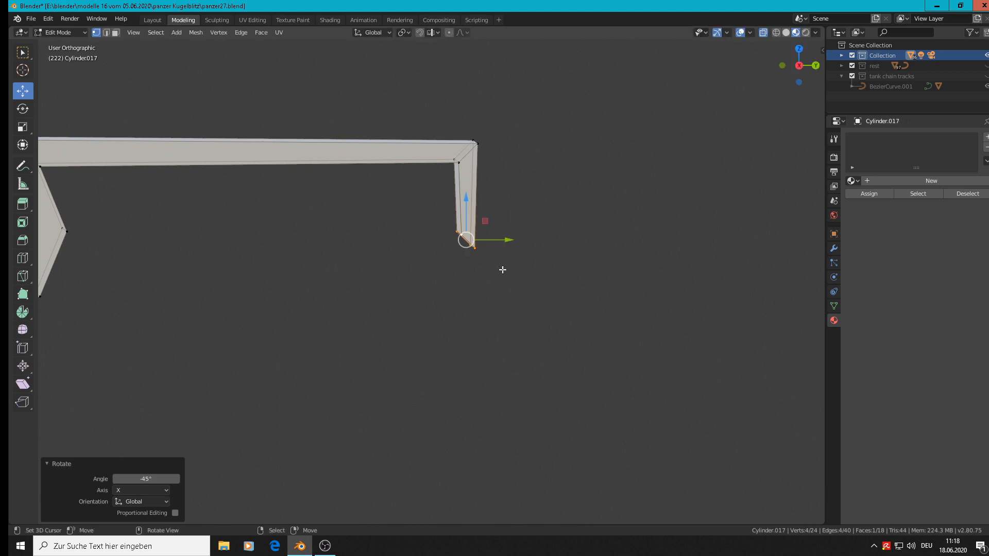
Extrude the mitred lower end about 0.0015 m inward along negative Y and flatten its end face to 0 along Y
{"action": "key", "text": "e"}
{"action": "right_click", "coordinate": [502, 267]}
{"action": "left_click_drag", "start_coordinate": [502, 241], "coordinate": [453, 242]}
{"action": "type", "text": "sy"}
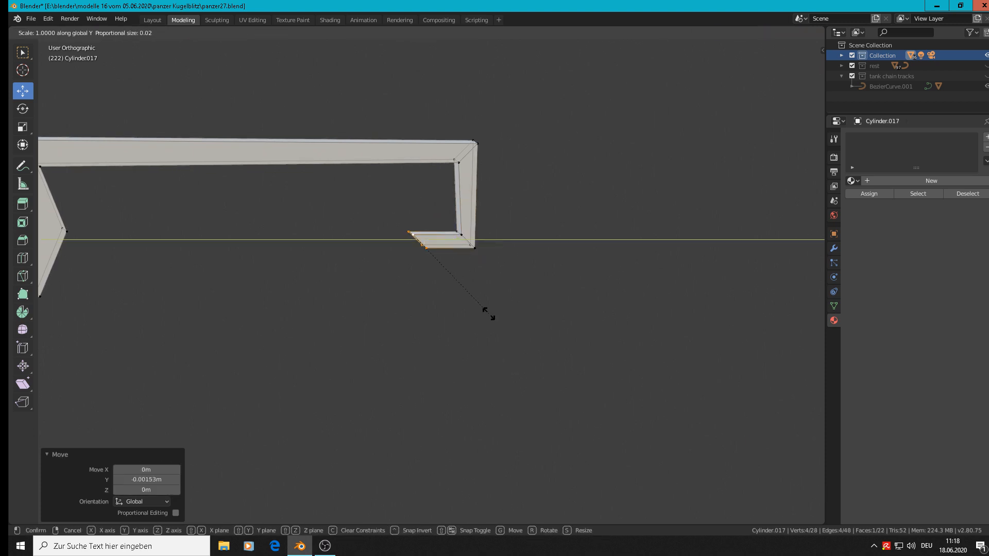
{"action": "type", "text": "0"}
{"action": "key", "text": "Return"}
{"action": "scroll", "coordinate": [477, 278], "scroll_direction": "up", "scroll_amount": 2}
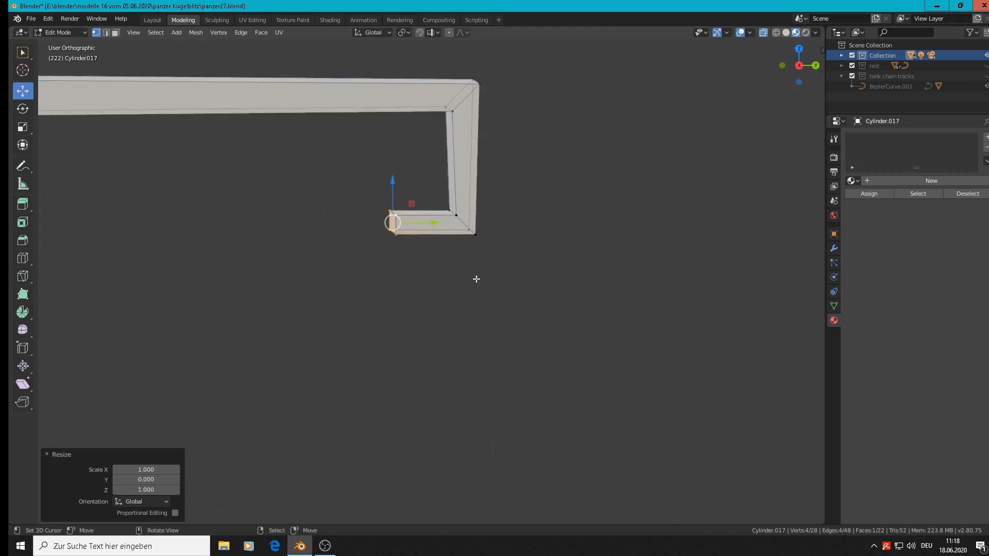
Enlarge the edge loop at the hook's lower mitred corner by a factor of about 1.33
{"action": "left_click", "coordinate": [465, 222], "text": "alt"}
{"action": "key", "text": "s"}
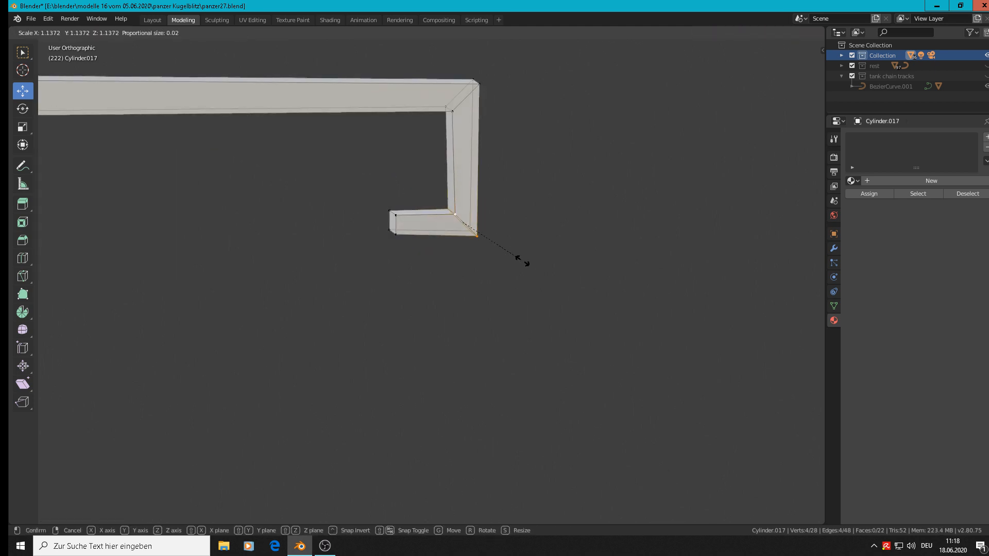
{"action": "left_click", "coordinate": [532, 267]}
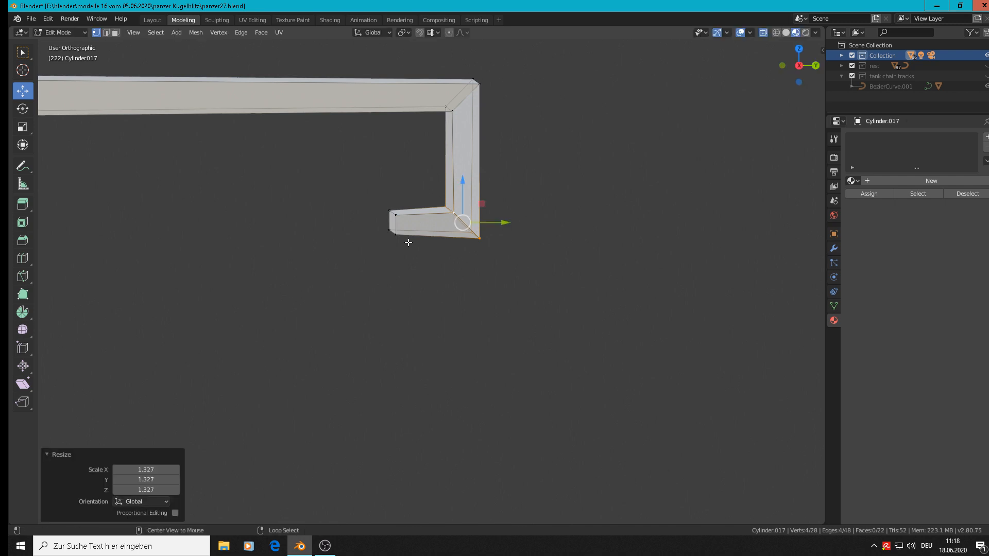
Scale the hook's free end face up by about 1.33 to even out the lip's thickness
{"action": "left_click", "coordinate": [395, 227], "text": "alt"}
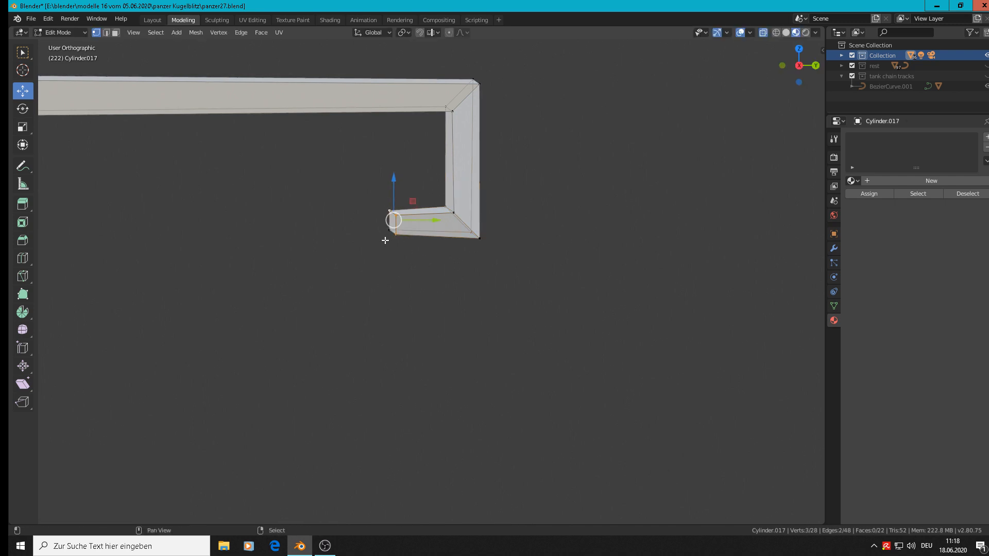
{"action": "key", "text": "s"}
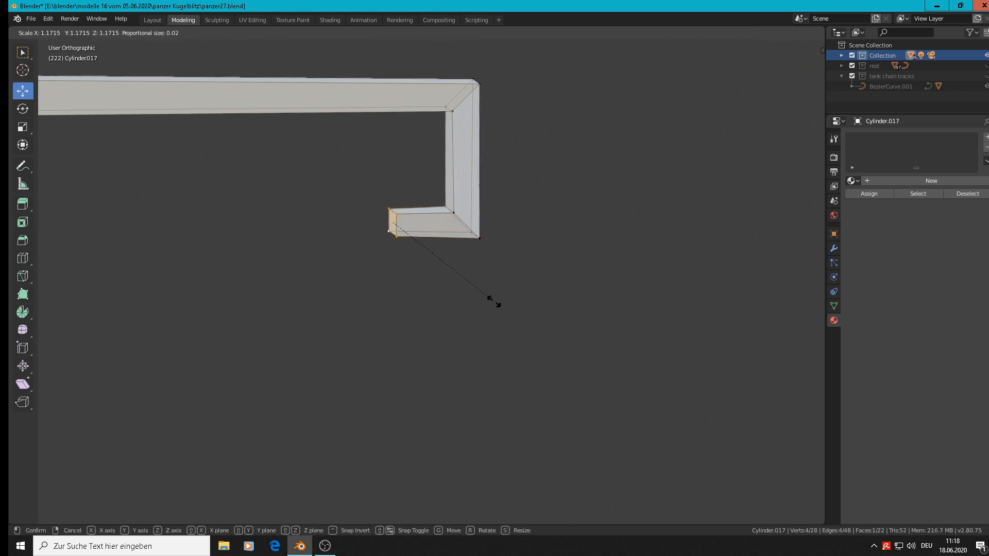
{"action": "left_click", "coordinate": [511, 312]}
{"action": "key", "text": "KP_3"}
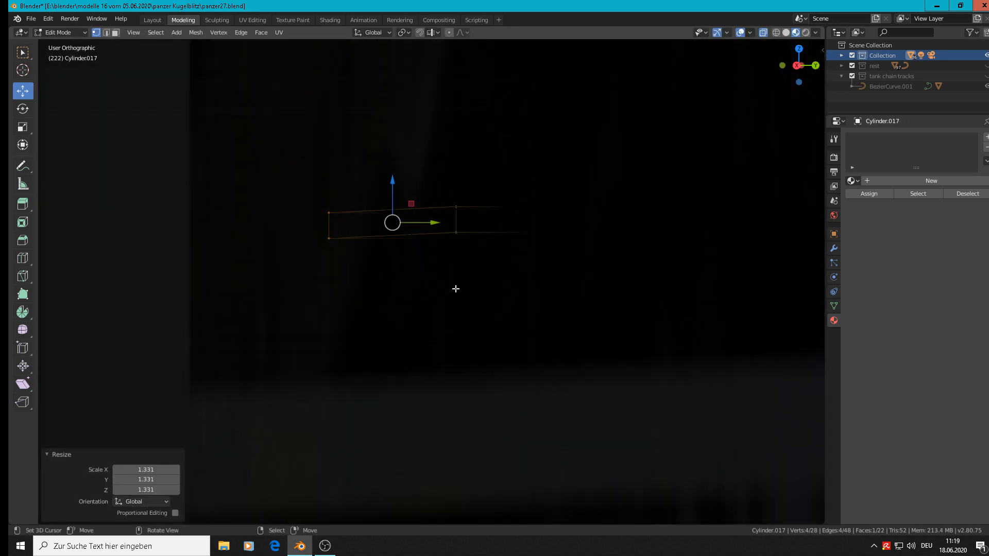
{"action": "scroll", "coordinate": [487, 298], "scroll_direction": "down", "scroll_amount": 5}
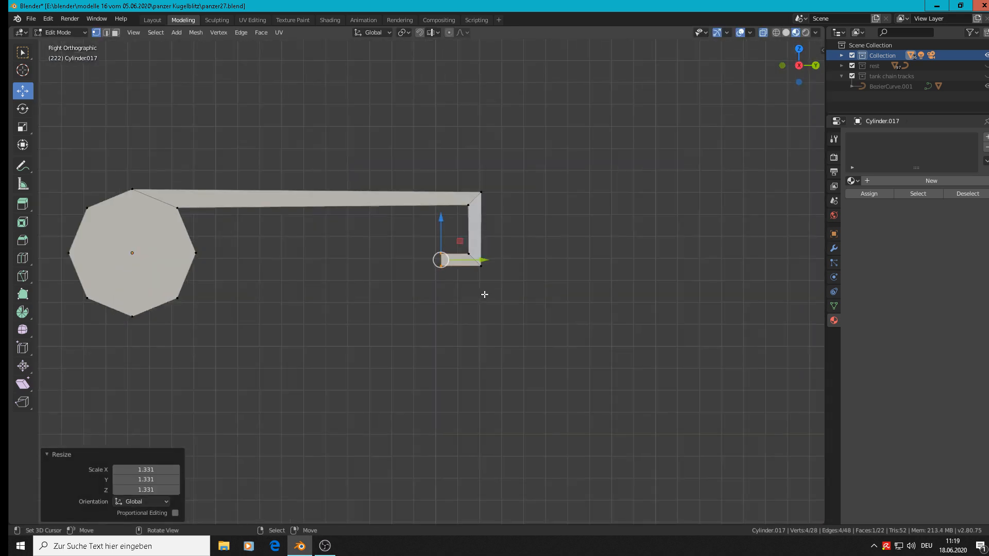
{"action": "scroll", "coordinate": [483, 292], "scroll_direction": "up", "scroll_amount": 4}
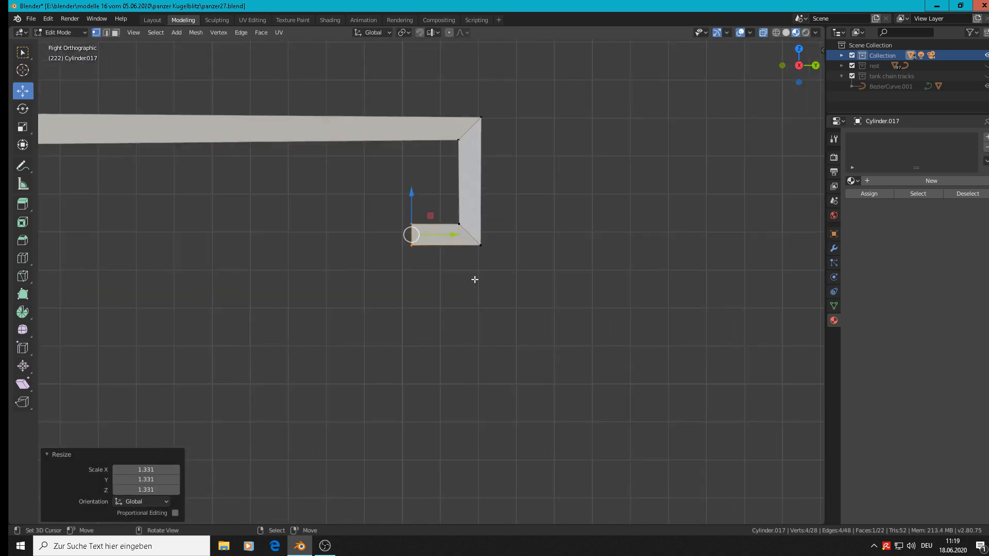
Return to Object Mode and apply smooth shading to the whole clasp
{"action": "key", "text": "Tab"}
{"action": "scroll", "coordinate": [474, 283], "scroll_direction": "down", "scroll_amount": 4}
{"action": "middle_click_drag", "start_coordinate": [474, 289], "coordinate": [542, 318]}
{"action": "scroll", "coordinate": [516, 309], "scroll_direction": "down", "scroll_amount": 5}
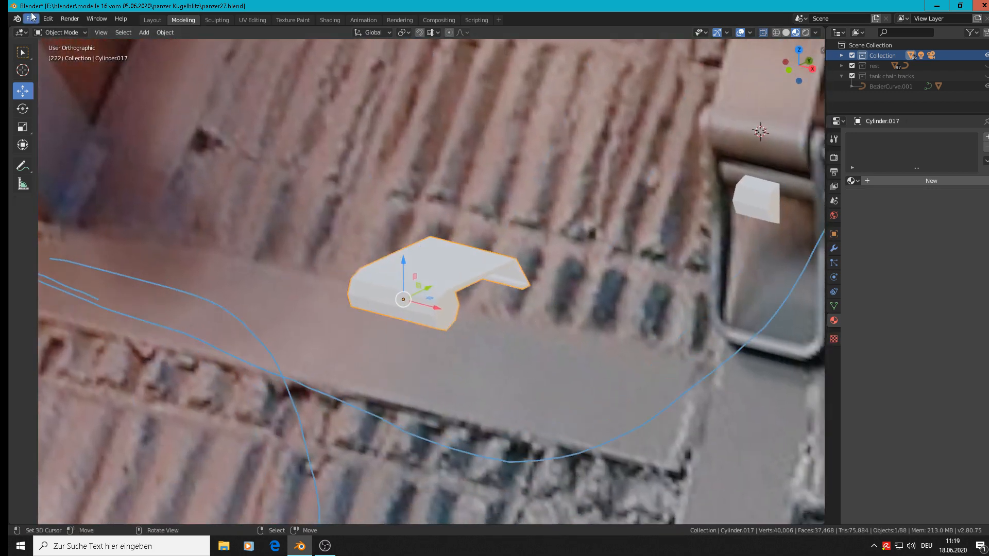
{"action": "left_click", "coordinate": [165, 32]}
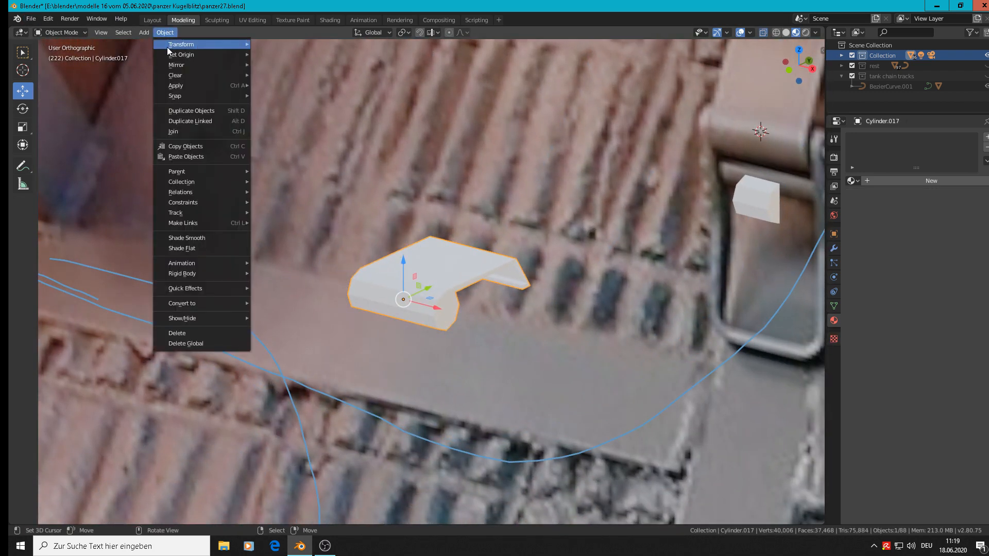
{"action": "left_click", "coordinate": [210, 237]}
{"action": "scroll", "coordinate": [435, 279], "scroll_direction": "up", "scroll_amount": 5}
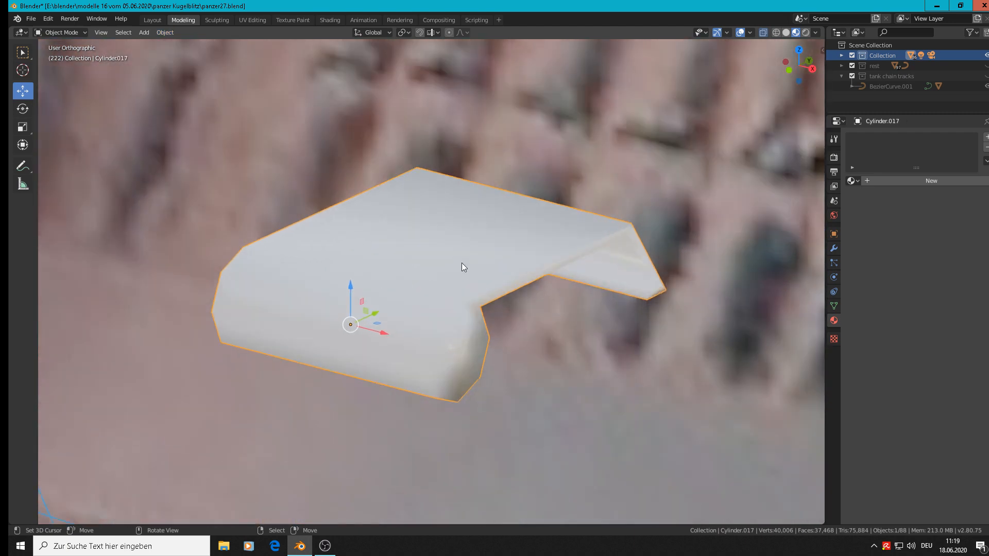
{"action": "scroll", "coordinate": [480, 320], "scroll_direction": "up", "scroll_amount": 3}
{"action": "scroll", "coordinate": [481, 321], "scroll_direction": "down", "scroll_amount": 4}
Select the cylinder's end caps and the side faces of the strap and hook, and set them to flat shading
{"action": "key", "text": "Tab"}
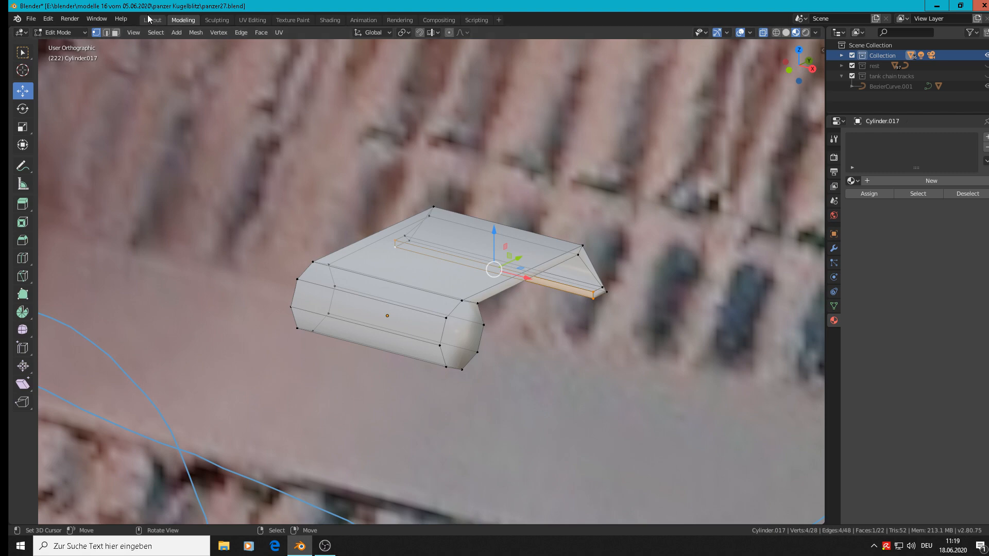
{"action": "left_click", "coordinate": [115, 33]}
{"action": "right_click", "coordinate": [469, 331]}
{"action": "middle_click_drag", "start_coordinate": [469, 331], "coordinate": [552, 328]}
{"action": "right_click", "coordinate": [303, 364], "text": "shift"}
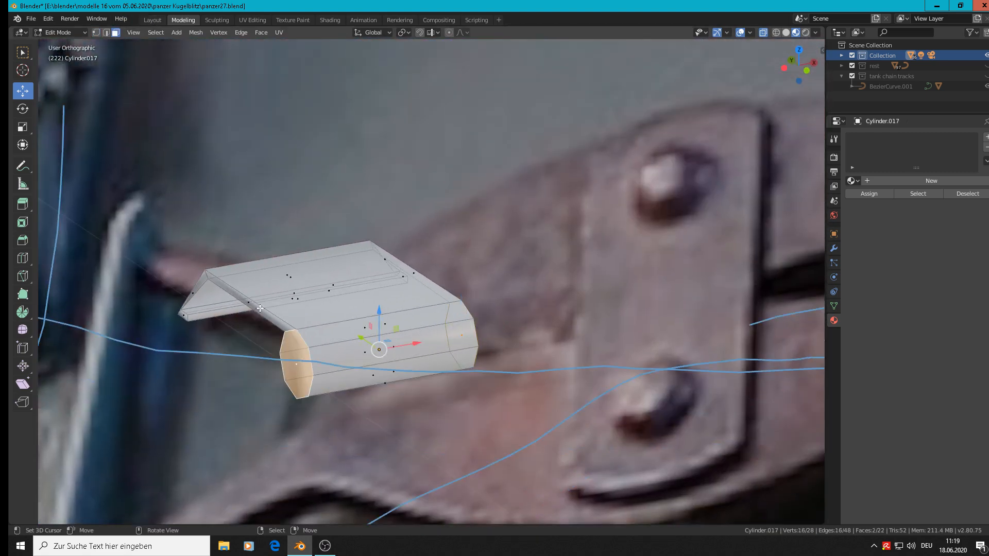
{"action": "right_click", "coordinate": [208, 279], "text": "alt+shift"}
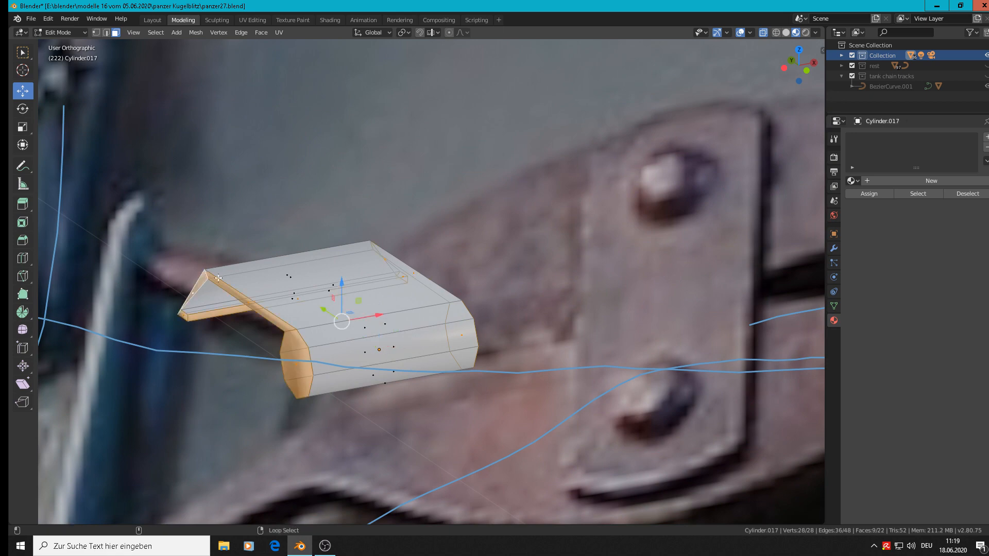
{"action": "middle_click_drag", "start_coordinate": [211, 279], "coordinate": [301, 315]}
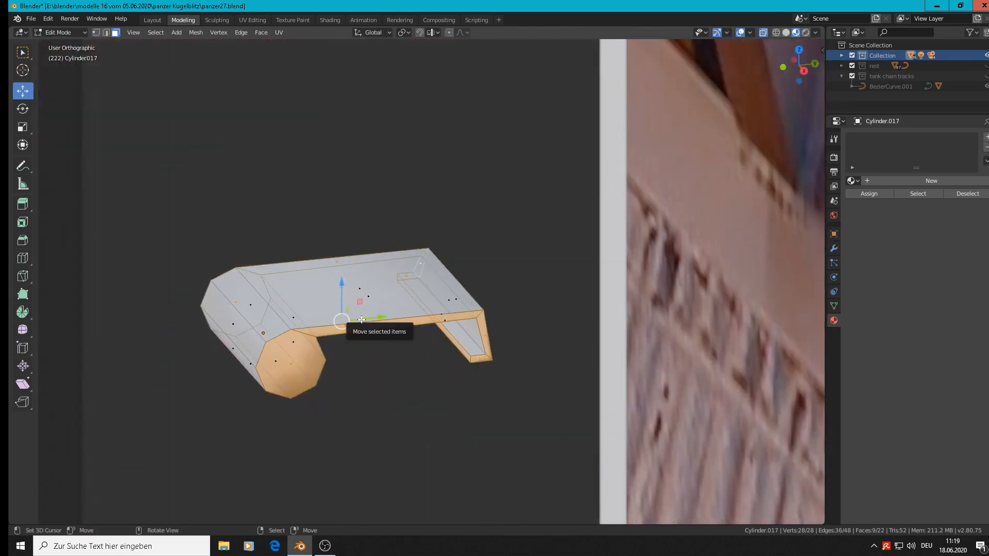
{"action": "mouse_move", "coordinate": [379, 306]}
{"action": "middle_mouse_down"}
{"action": "mouse_move", "coordinate": [390, 309]}
{"action": "mouse_move", "coordinate": [380, 307]}
{"action": "middle_mouse_up"}
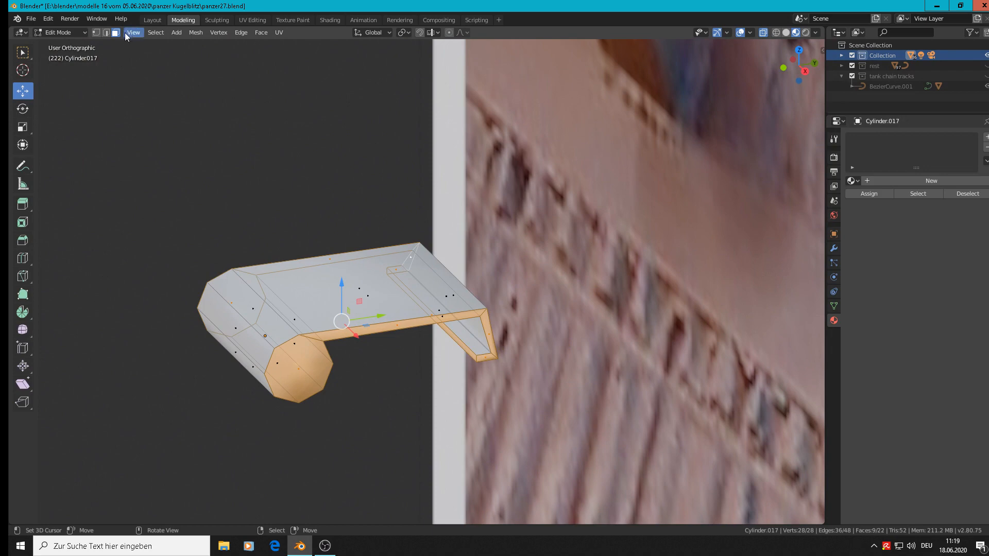
{"action": "left_click", "coordinate": [276, 32]}
{"action": "left_click", "coordinate": [283, 227]}
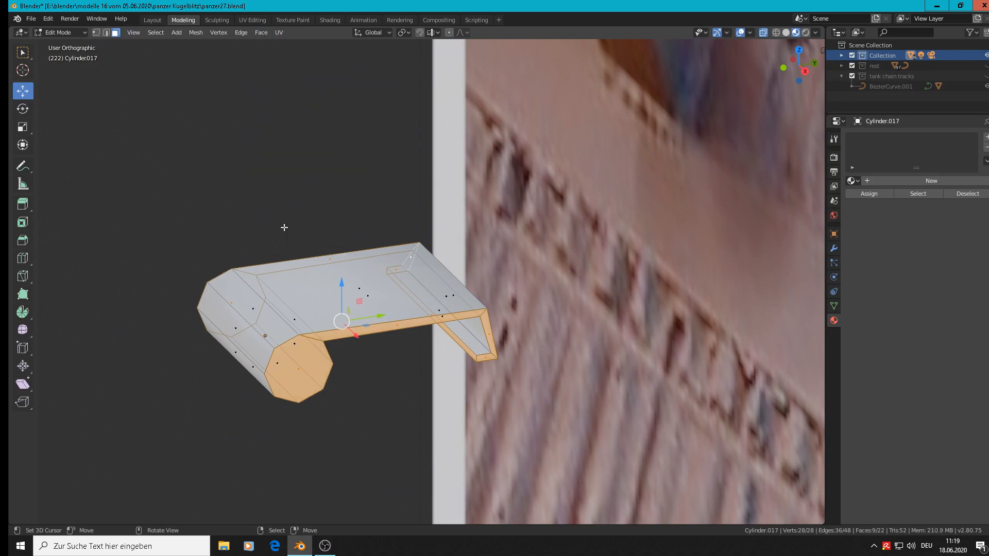
{"action": "key", "text": "Tab"}
{"action": "middle_click_drag", "start_coordinate": [300, 236], "coordinate": [395, 244]}
{"action": "scroll", "coordinate": [396, 244], "scroll_direction": "down", "scroll_amount": 1}
Scale the two side faces at the hook's flared tip to about 0.77 along X to match the strap's width
{"action": "key", "text": "Tab"}
{"action": "scroll", "coordinate": [423, 270], "scroll_direction": "up", "scroll_amount": 3}
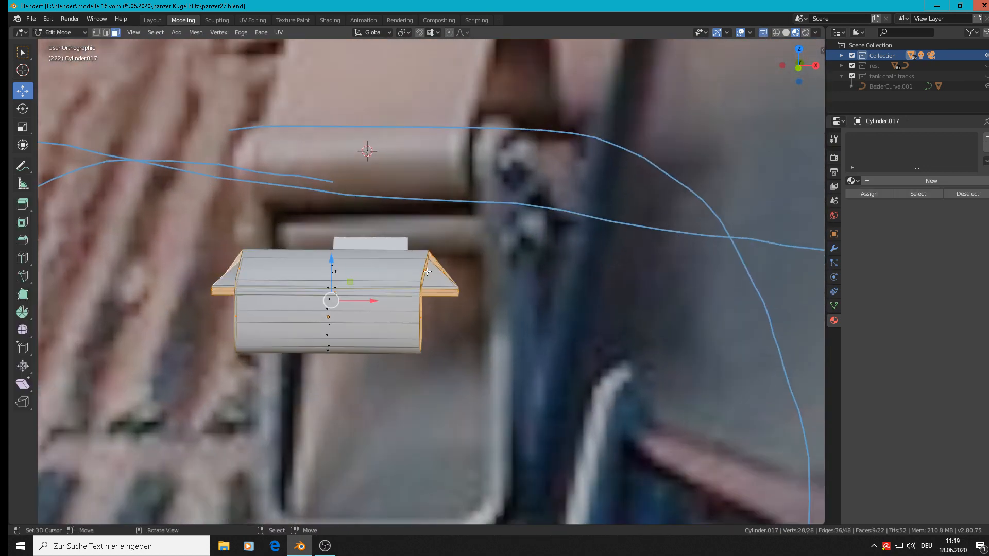
{"action": "scroll", "coordinate": [462, 289], "scroll_direction": "up", "scroll_amount": 1}
{"action": "left_click", "coordinate": [468, 293]}
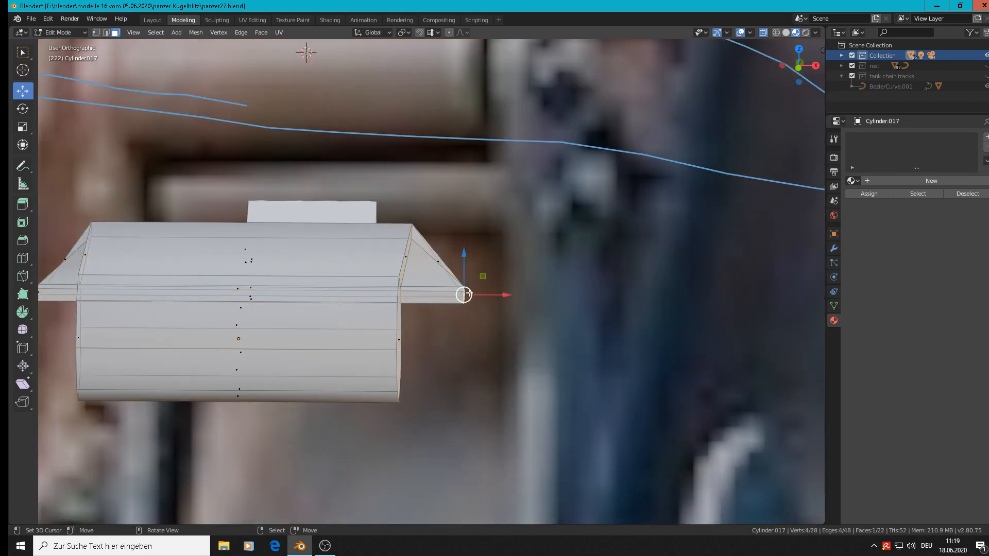
{"action": "middle_click_drag", "start_coordinate": [101, 279], "coordinate": [197, 273], "text": "shift"}
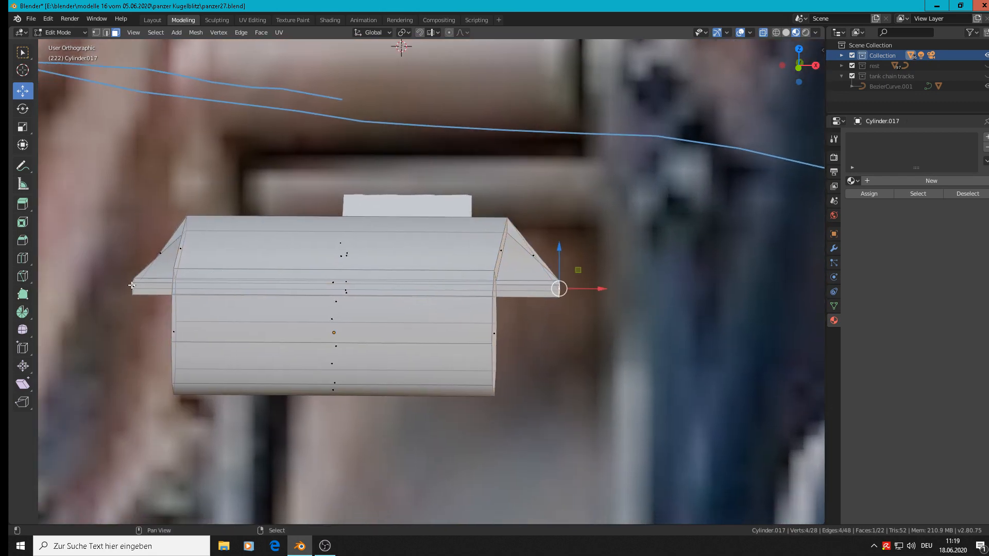
{"action": "left_click", "coordinate": [132, 284], "text": "shift"}
{"action": "key", "text": "s"}
{"action": "key", "text": "x"}
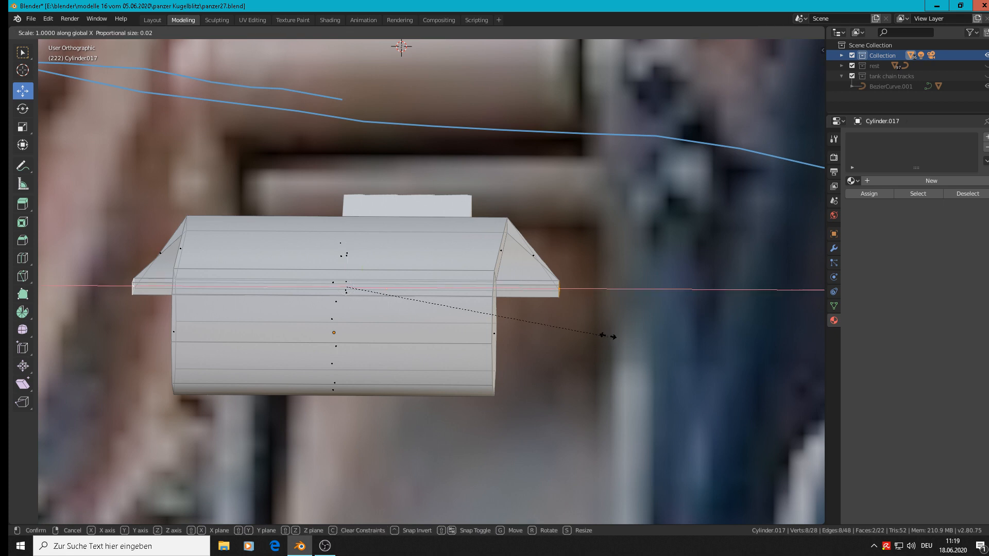
{"action": "left_click", "coordinate": [548, 322]}
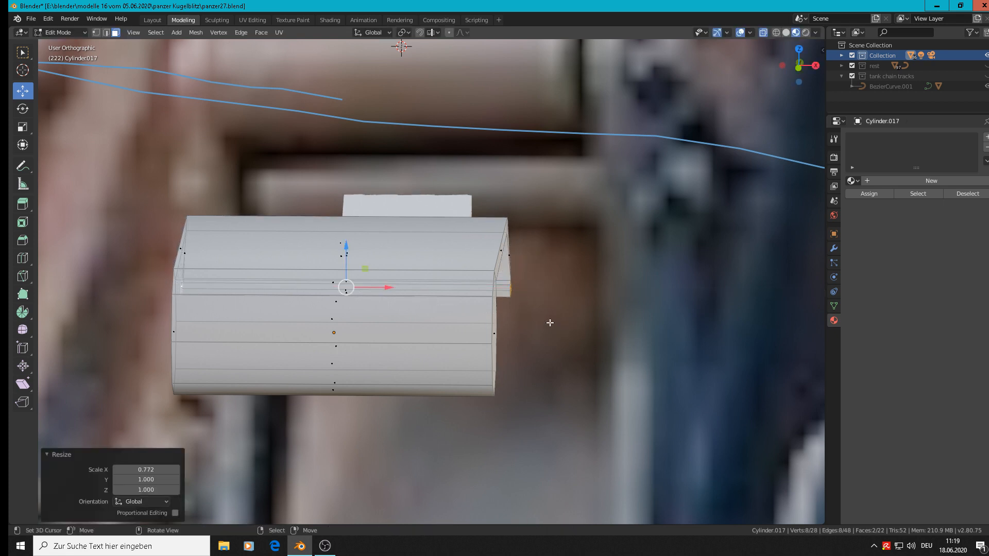
{"action": "key", "text": "KP_1"}
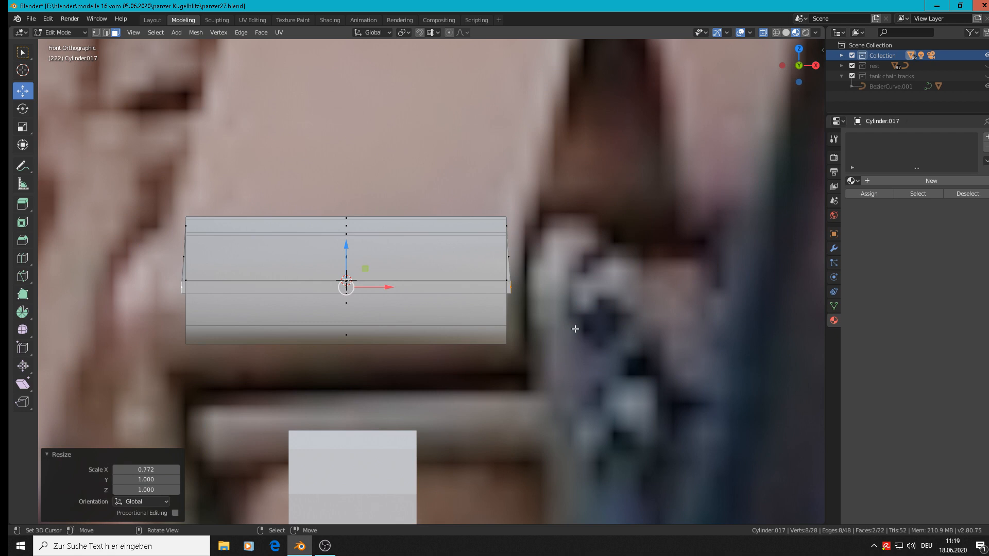
{"action": "key", "text": "s"}
{"action": "key", "text": "x"}
{"action": "key", "text": "Escape"}
Compare the clasp in Object Mode with the strap and buckle in the reference photo
{"action": "key", "text": "Tab"}
{"action": "middle_click_drag", "start_coordinate": [567, 330], "coordinate": [447, 321]}
{"action": "scroll", "coordinate": [500, 331], "scroll_direction": "down", "scroll_amount": 3}
{"action": "key", "text": "alt+a"}
{"action": "scroll", "coordinate": [504, 329], "scroll_direction": "down", "scroll_amount": 3}
{"action": "scroll", "coordinate": [505, 328], "scroll_direction": "down", "scroll_amount": 3}
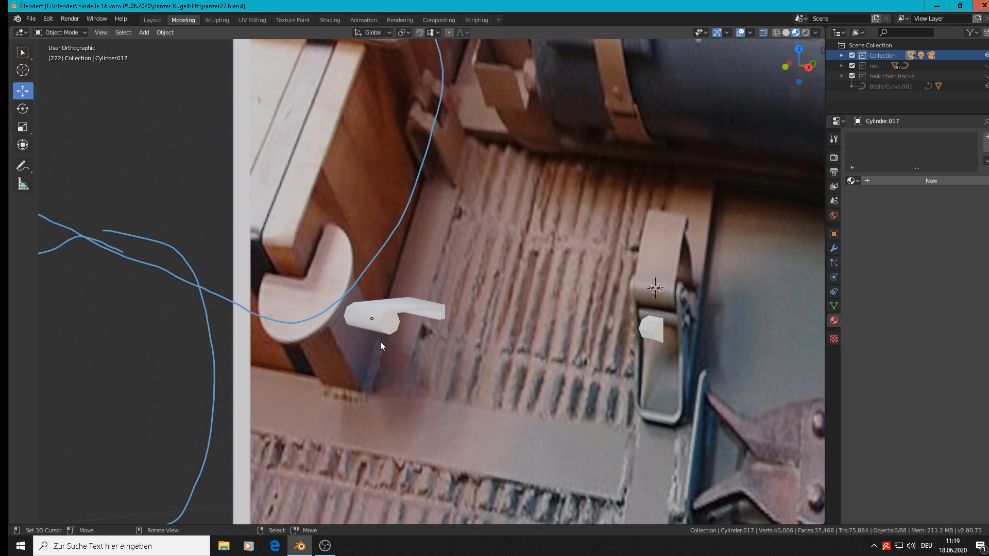
{"action": "middle_click_drag", "start_coordinate": [484, 381], "coordinate": [560, 315], "text": "shift"}
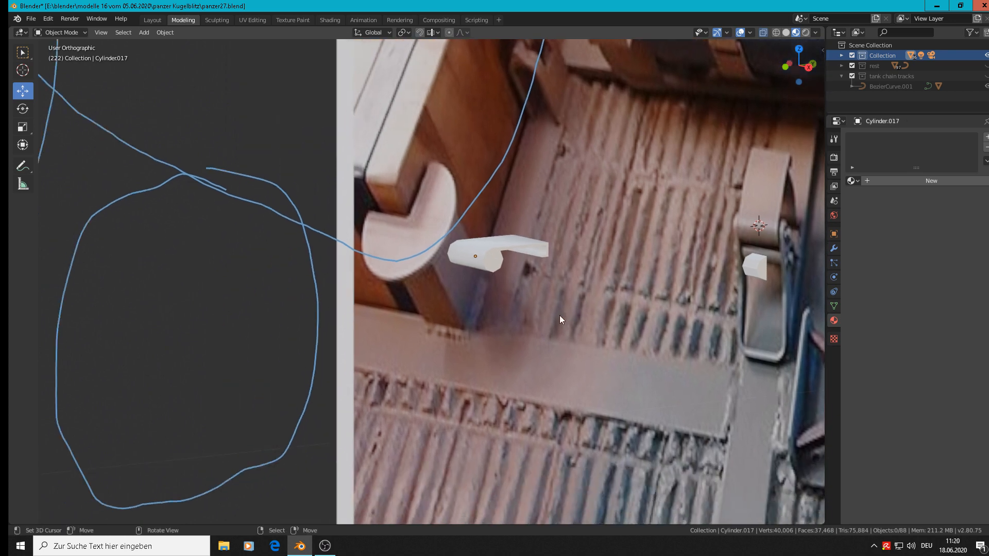
Duplicate the strap and hook vertices without the rest of the cylinder, and lower the copy about 0.0087 m along Z
{"action": "key", "text": "Tab"}
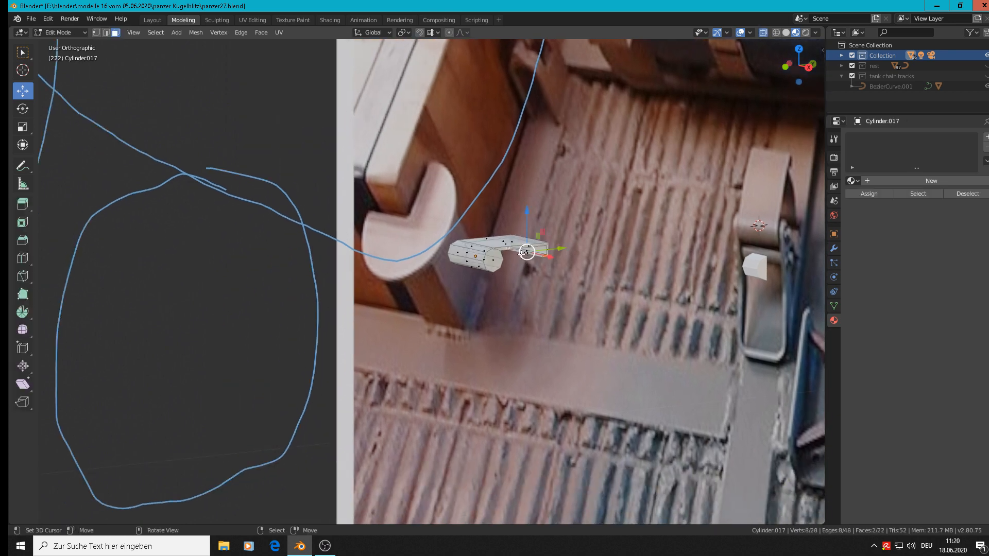
{"action": "middle_click_drag", "start_coordinate": [530, 250], "coordinate": [477, 256]}
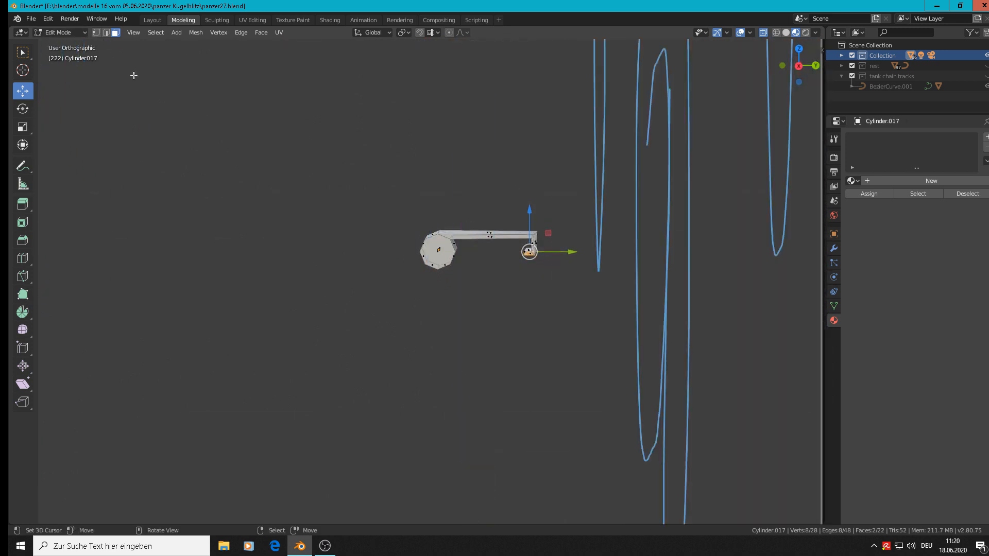
{"action": "left_click", "coordinate": [98, 33]}
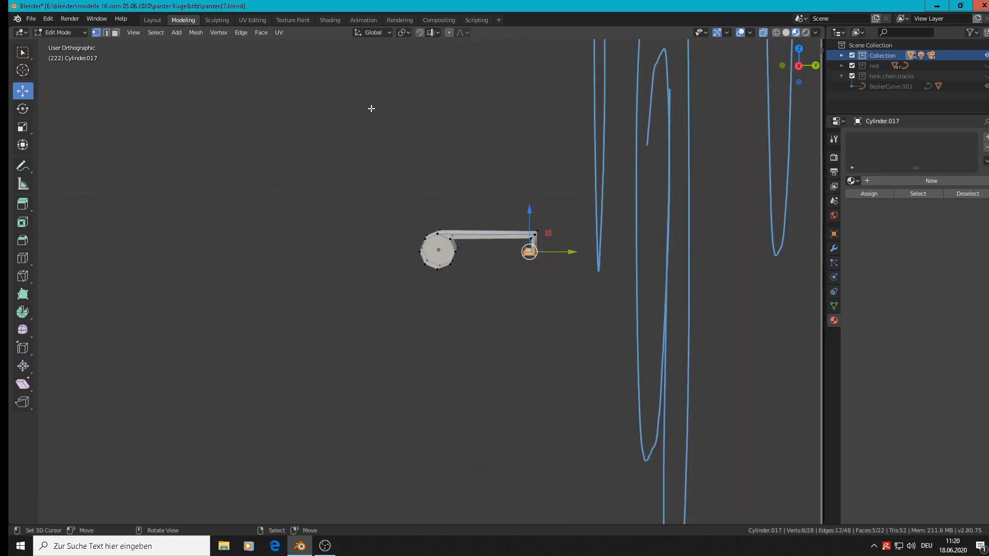
{"action": "scroll", "coordinate": [494, 256], "scroll_direction": "up", "scroll_amount": 5}
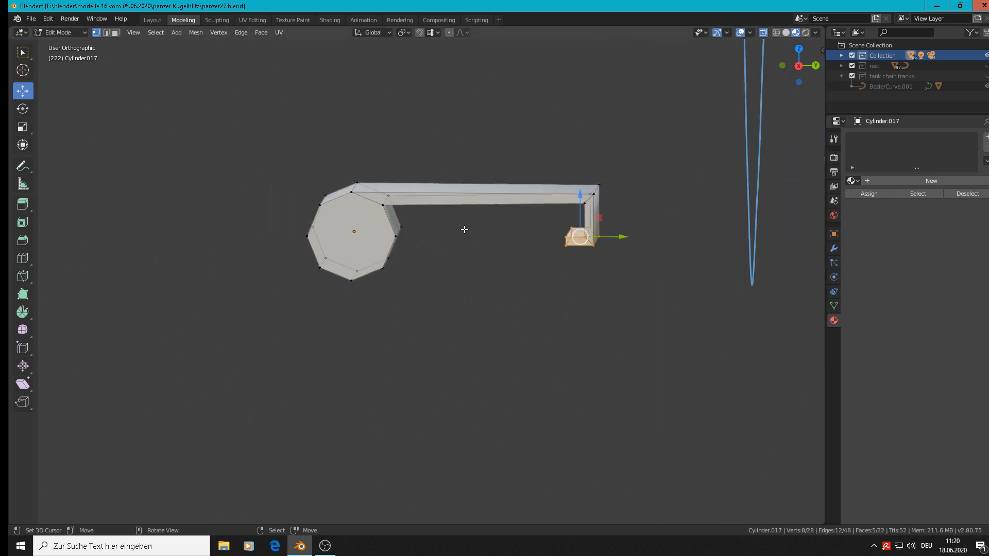
{"action": "key", "text": "c"}
{"action": "mouse_move", "coordinate": [353, 181]}
{"action": "left_mouse_down"}
{"action": "mouse_move", "coordinate": [384, 198]}
{"action": "mouse_move", "coordinate": [561, 205]}
{"action": "mouse_move", "coordinate": [600, 187]}
{"action": "mouse_move", "coordinate": [603, 218]}
{"action": "left_mouse_up"}
{"action": "key", "text": "Escape"}
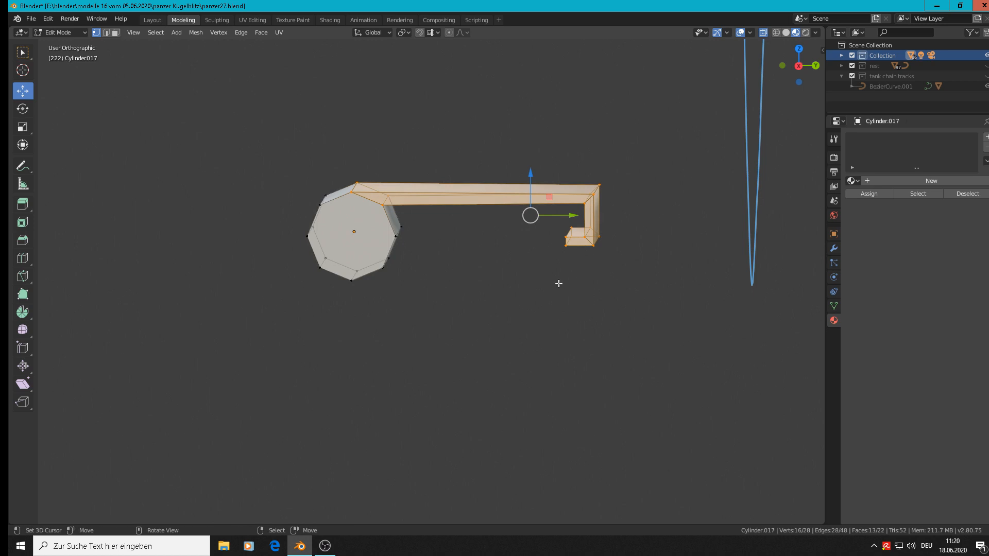
{"action": "middle_click_drag", "start_coordinate": [559, 283], "coordinate": [554, 278]}
{"action": "key", "text": "shift+d"}
{"action": "right_click", "coordinate": [554, 267]}
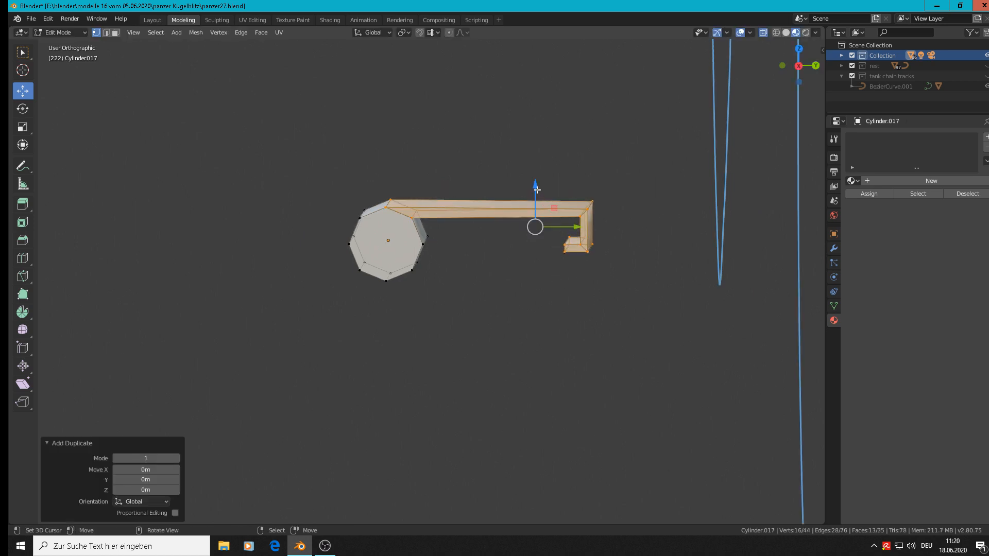
{"action": "left_click_drag", "start_coordinate": [536, 190], "coordinate": [524, 300]}
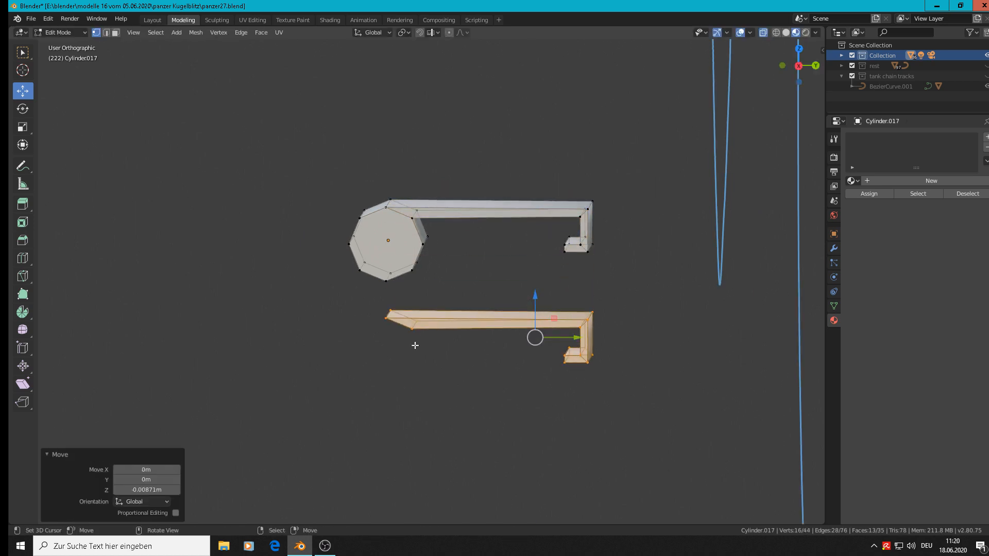
Rotate the duplicated strap and hook 90° about the X axis
{"action": "type", "text": "r"}
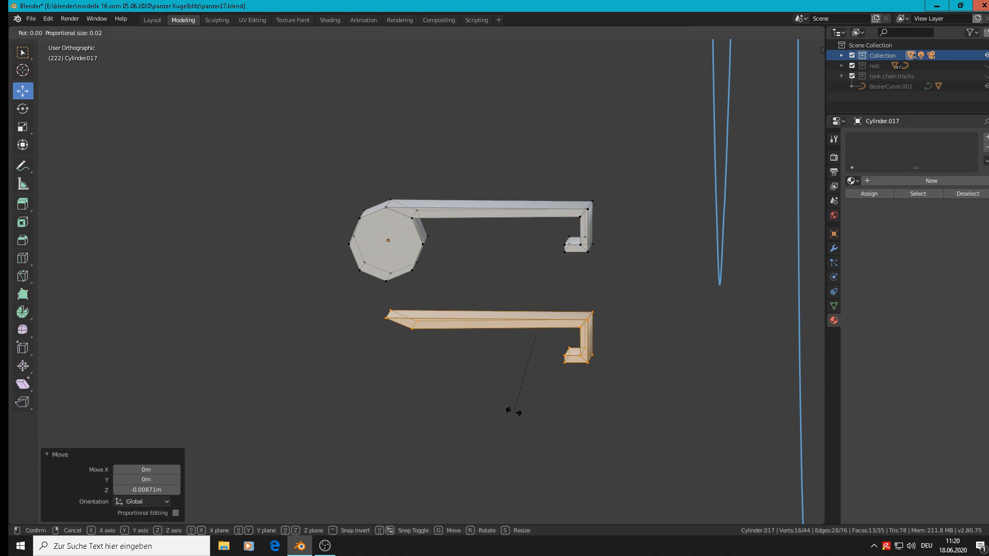
{"action": "type", "text": "x90"}
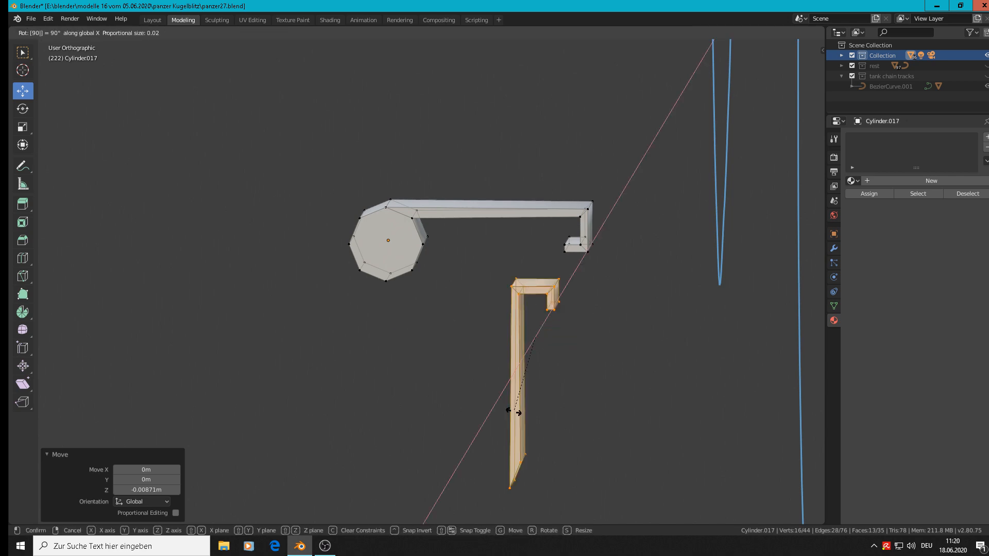
{"action": "key", "text": "Return"}
Move the rotated strap copy about 0.00185 m along Y and 0.00526 m along Z so its hook nests inside the cylinder strap's hook
{"action": "key", "text": "z"}
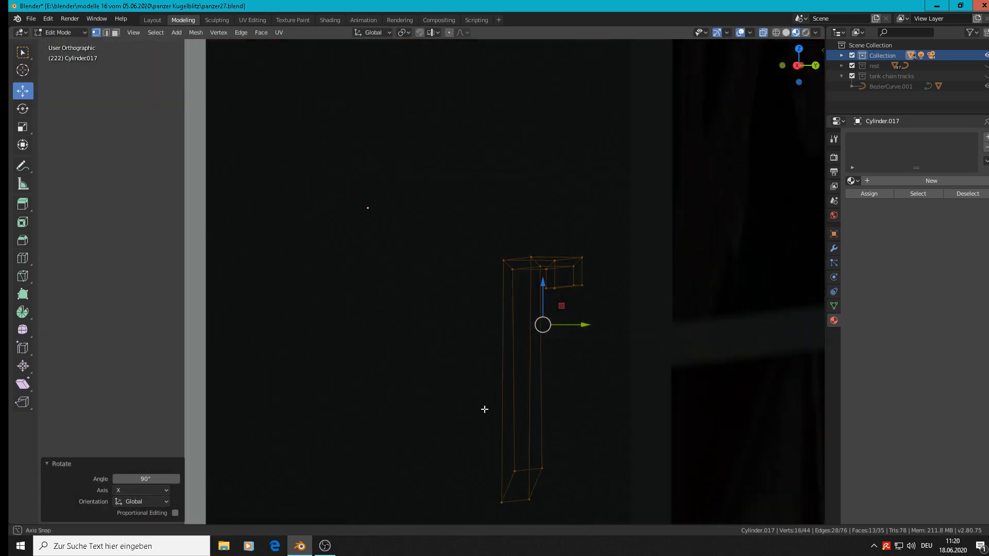
{"action": "middle_click_drag", "start_coordinate": [484, 409], "coordinate": [492, 409]}
{"action": "key", "text": "KP_1"}
{"action": "key", "text": "KP_3"}
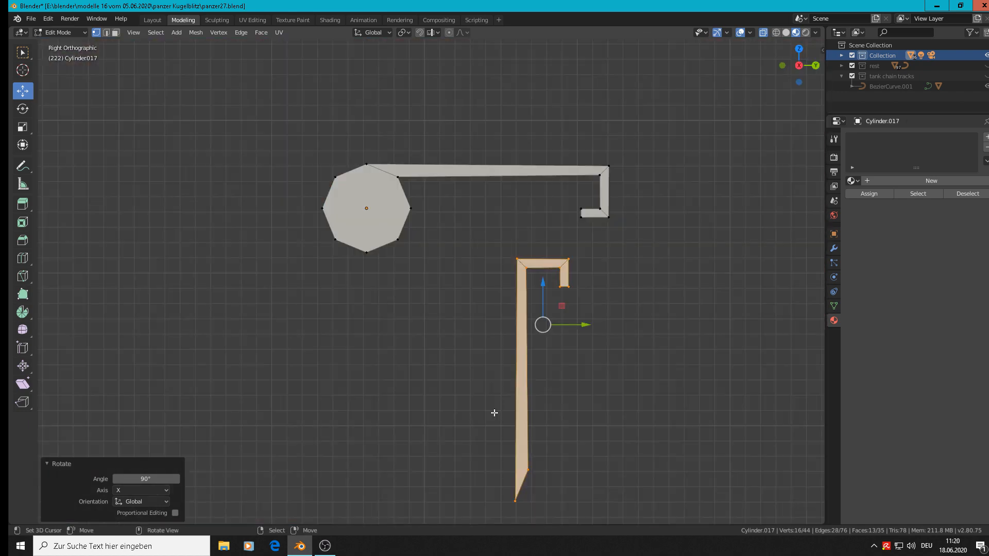
{"action": "key", "text": "g"}
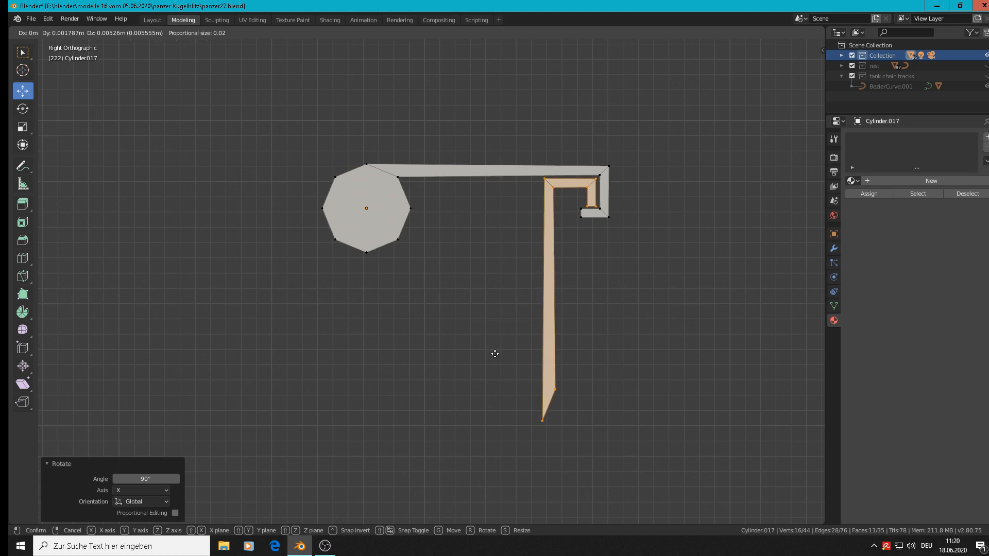
{"action": "left_click", "coordinate": [496, 354]}
{"action": "middle_click_drag", "start_coordinate": [496, 354], "coordinate": [480, 359], "text": "shift"}
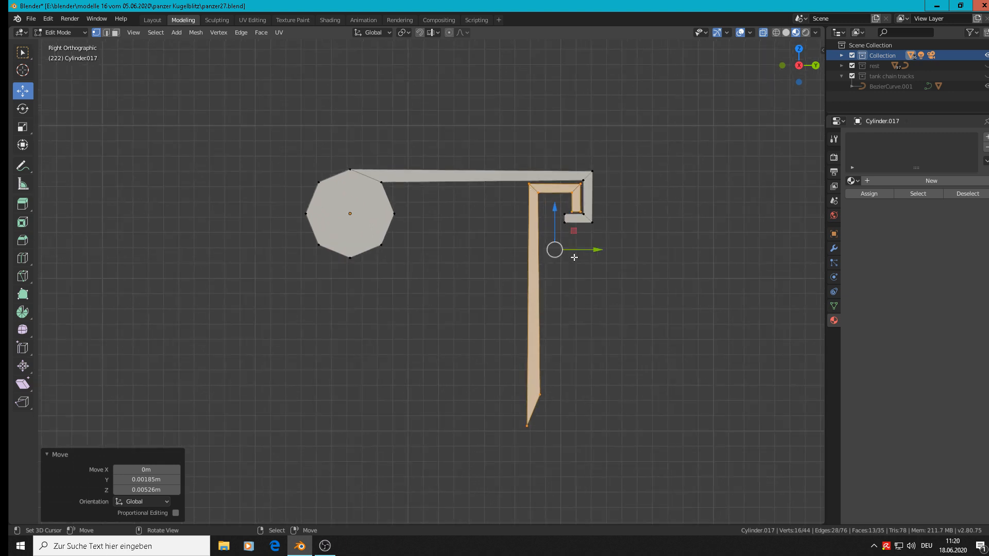
Select the vertices at the slanted lower end of the vertical strap and flatten them with a Z scale of 0
{"action": "key", "text": "alt+a"}
{"action": "key", "text": "c"}
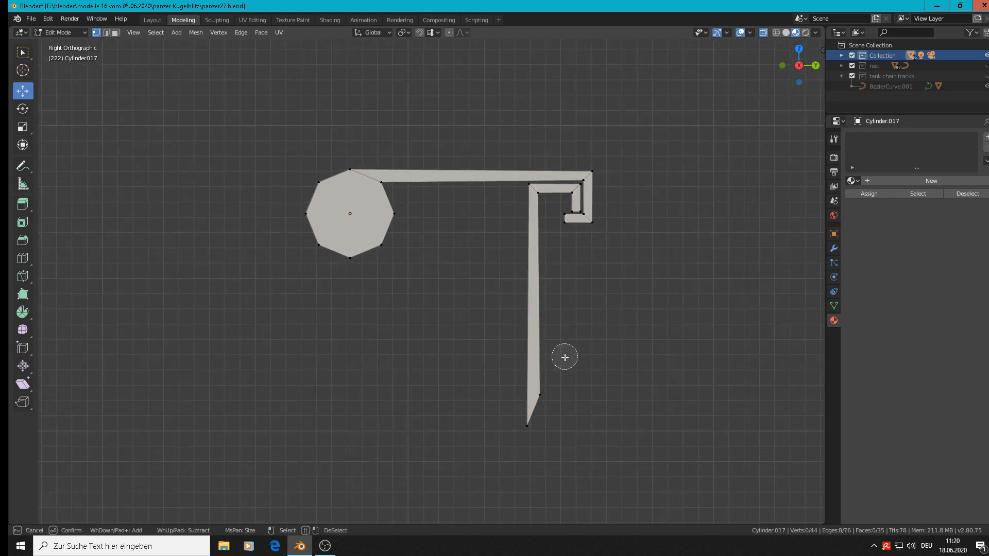
{"action": "left_click_drag", "start_coordinate": [565, 355], "coordinate": [511, 432]}
{"action": "key", "text": "Escape"}
{"action": "key", "text": "s"}
{"action": "key", "text": "z"}
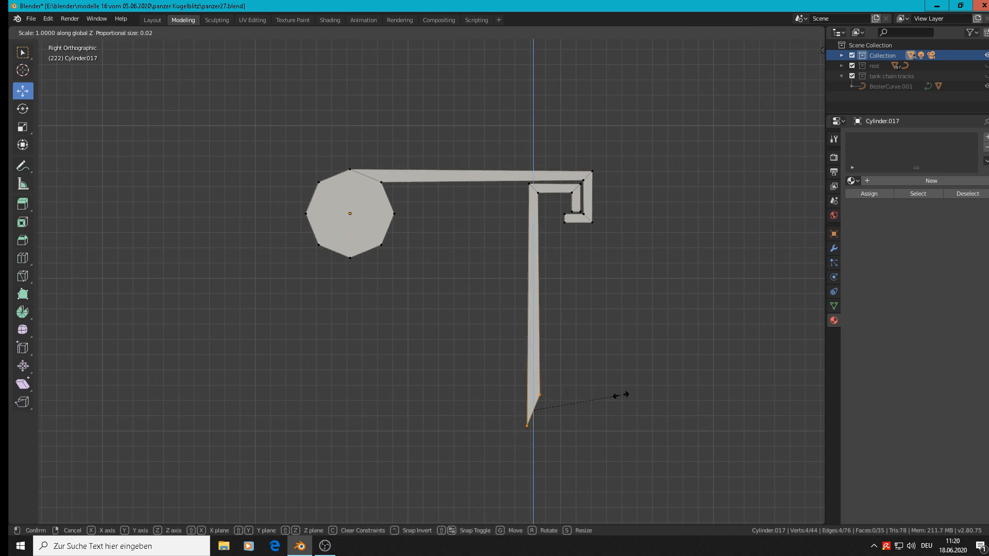
{"action": "key", "text": "0"}
{"action": "key", "text": "Return"}
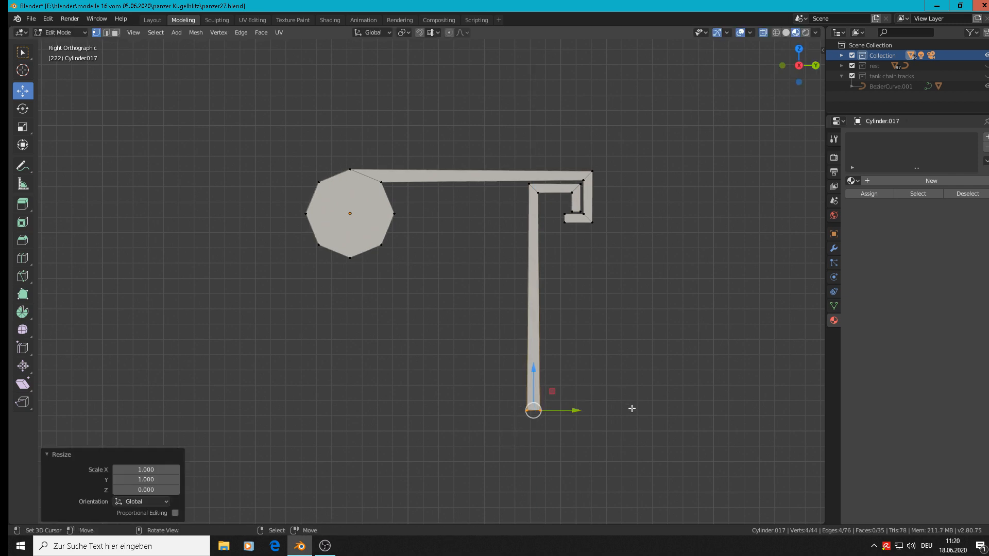
Narrow the flattened lower end of the vertical strap to about 0.813 along Y
{"action": "key", "text": "s"}
{"action": "key", "text": "y"}
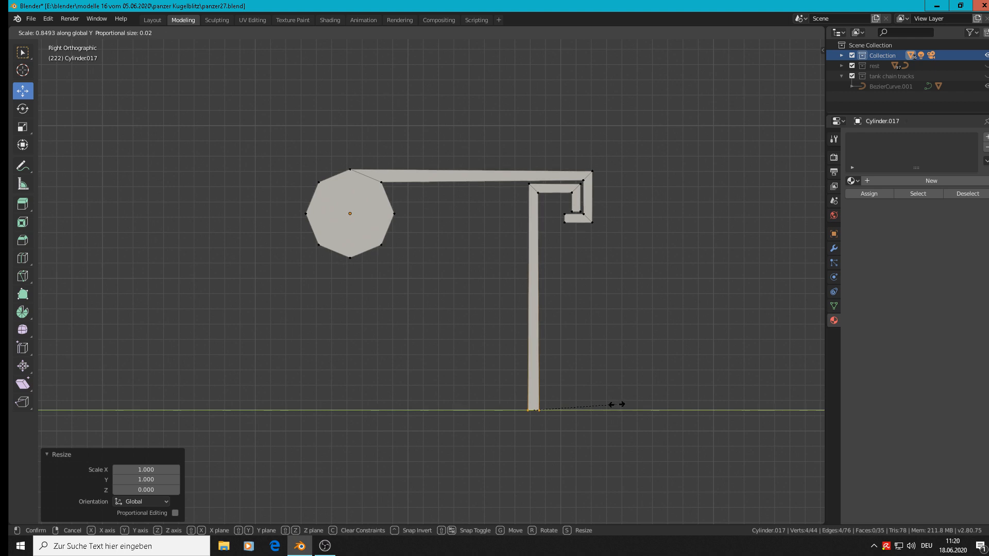
{"action": "left_click", "coordinate": [613, 405]}
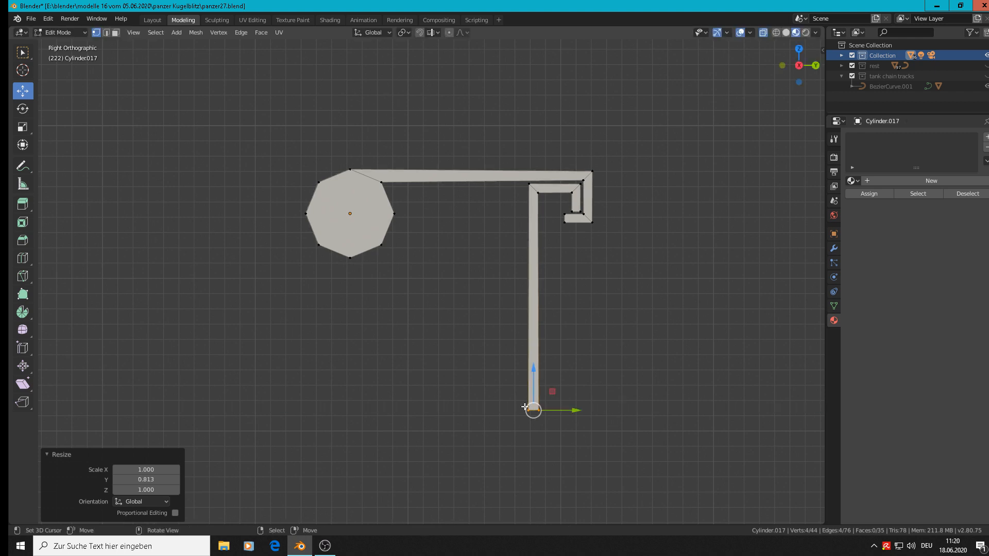
Extrude the vertical strap's lower end and scale the new face uniformly to about 6.555 to form a flange
{"action": "scroll", "coordinate": [512, 390], "scroll_direction": "up", "scroll_amount": 5}
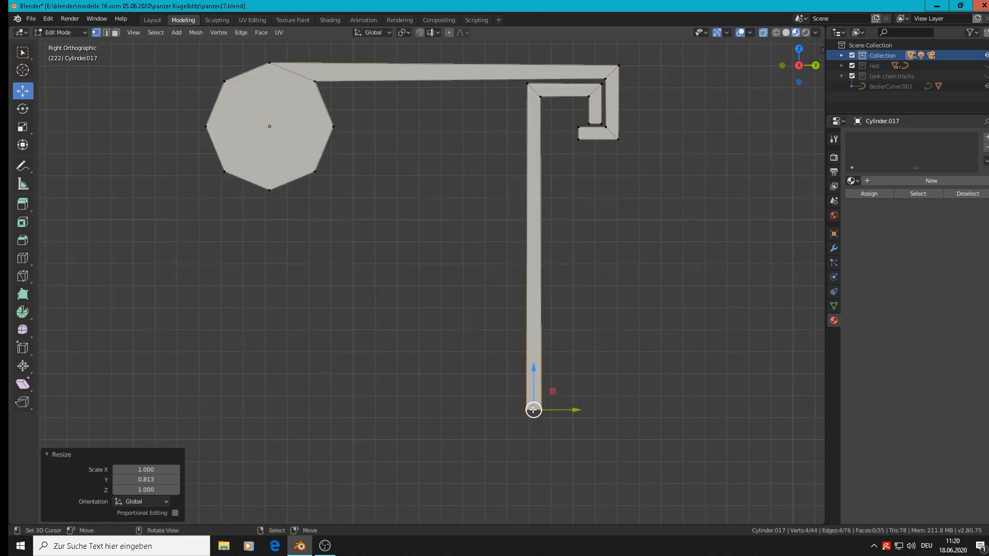
{"action": "scroll", "coordinate": [581, 442], "scroll_direction": "down", "scroll_amount": 4}
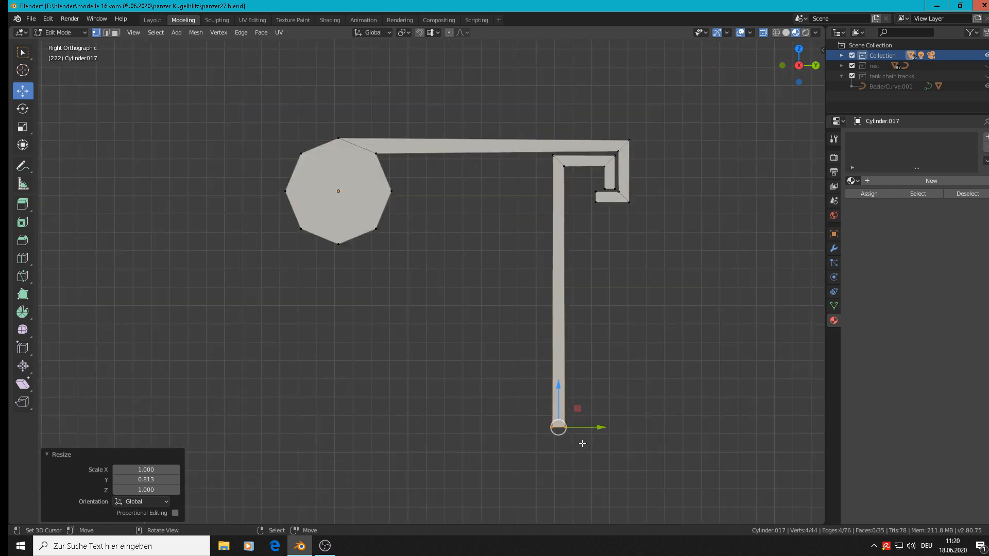
{"action": "scroll", "coordinate": [581, 443], "scroll_direction": "up", "scroll_amount": 1}
{"action": "key", "text": "e"}
{"action": "key", "text": "s"}
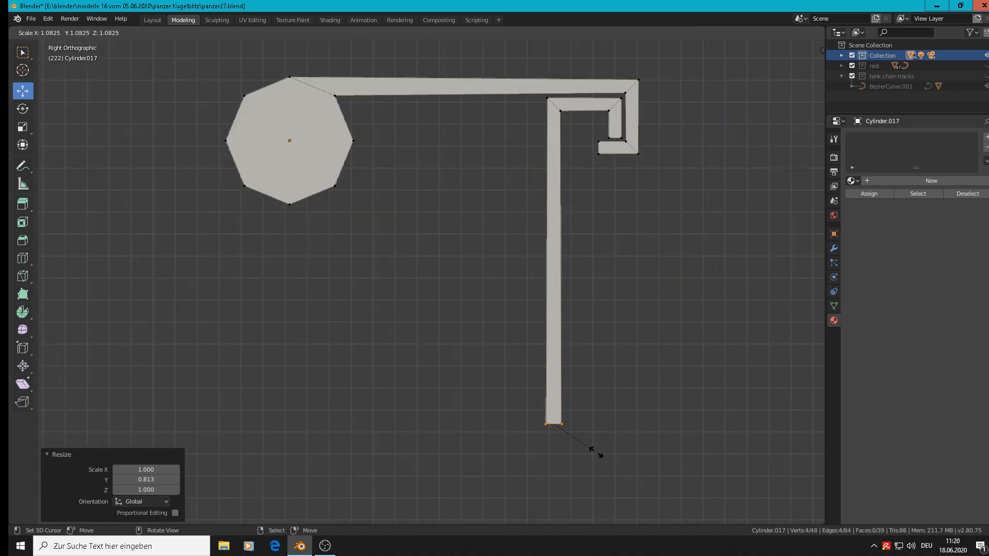
{"action": "left_click", "coordinate": [252, 481]}
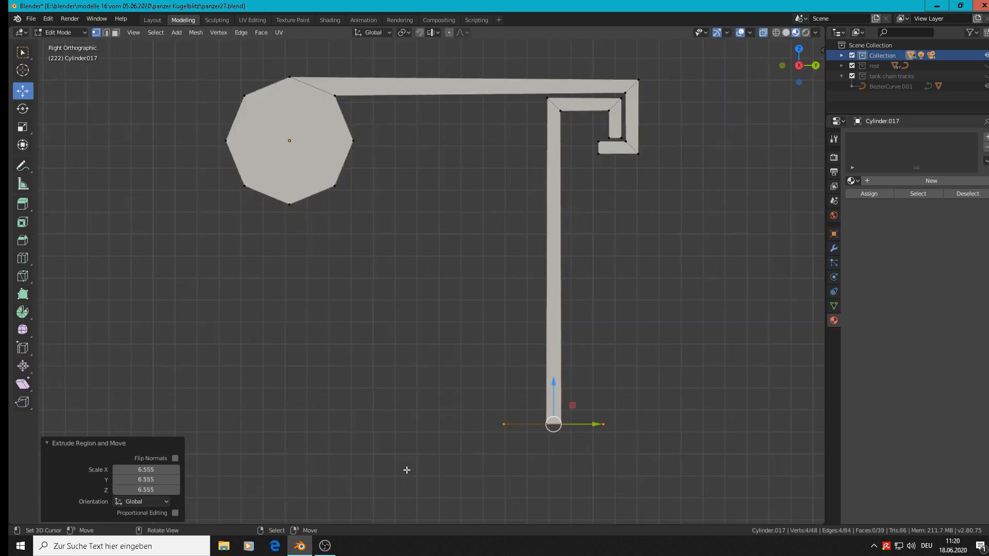
{"action": "key", "text": "e"}
{"action": "key", "text": "Escape"}
{"action": "left_click", "coordinate": [562, 421]}
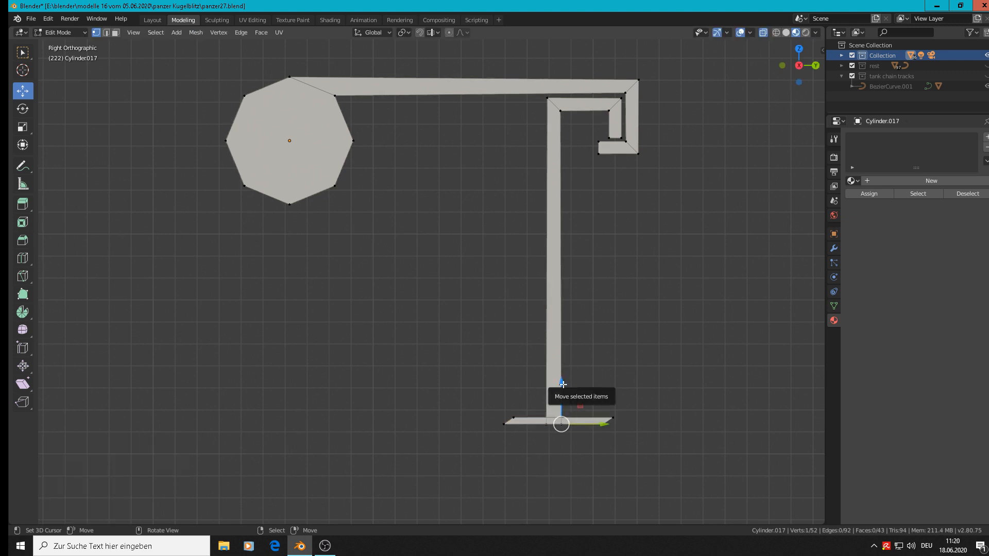
{"action": "left_click_drag", "start_coordinate": [562, 383], "coordinate": [562, 412]}
{"action": "key", "text": "ctrl+z"}
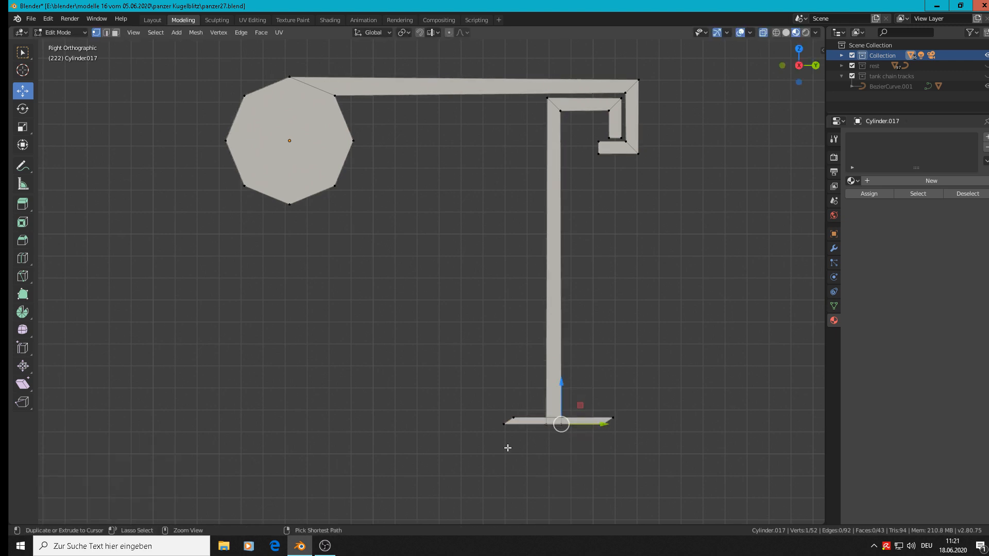
{"action": "key", "text": "ctrl+z"}
Nudge the flange face slightly down, then extrude it about 0.00054 m downward along Z to give the base plate thickness
{"action": "key", "text": "g"}
{"action": "key", "text": "z"}
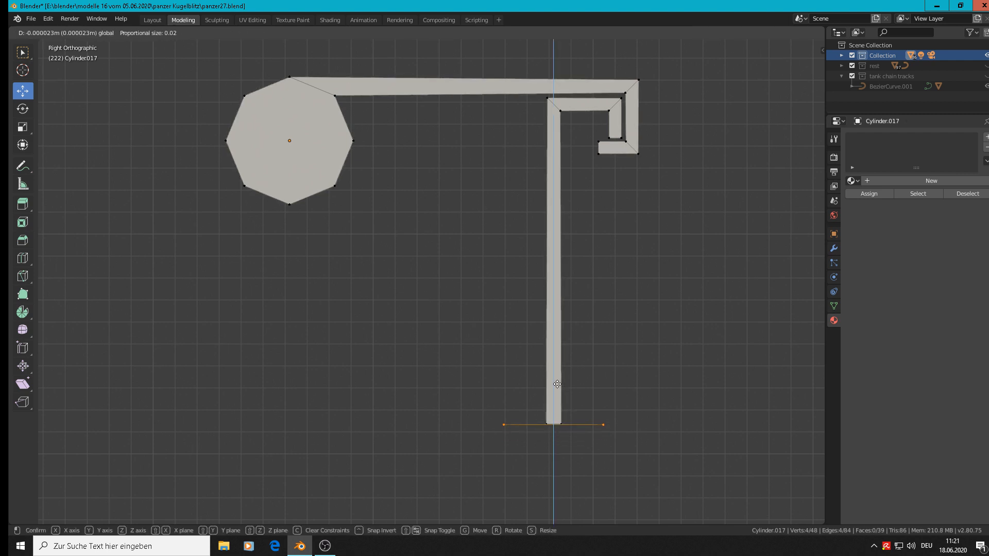
{"action": "left_click", "coordinate": [557, 384]}
{"action": "key", "text": "e"}
{"action": "right_click", "coordinate": [557, 384]}
{"action": "key", "text": "g"}
{"action": "key", "text": "z"}
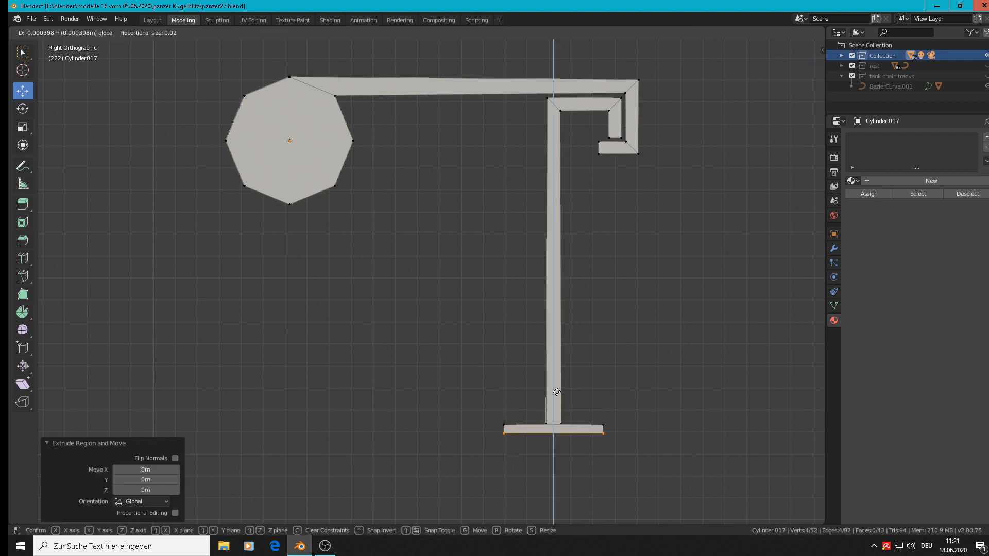
{"action": "left_click", "coordinate": [554, 402]}
Select the base plate's end vertices, shorten the plate along X to about 0.26, and return to Object Mode
{"action": "scroll", "coordinate": [577, 464], "scroll_direction": "down", "scroll_amount": 3}
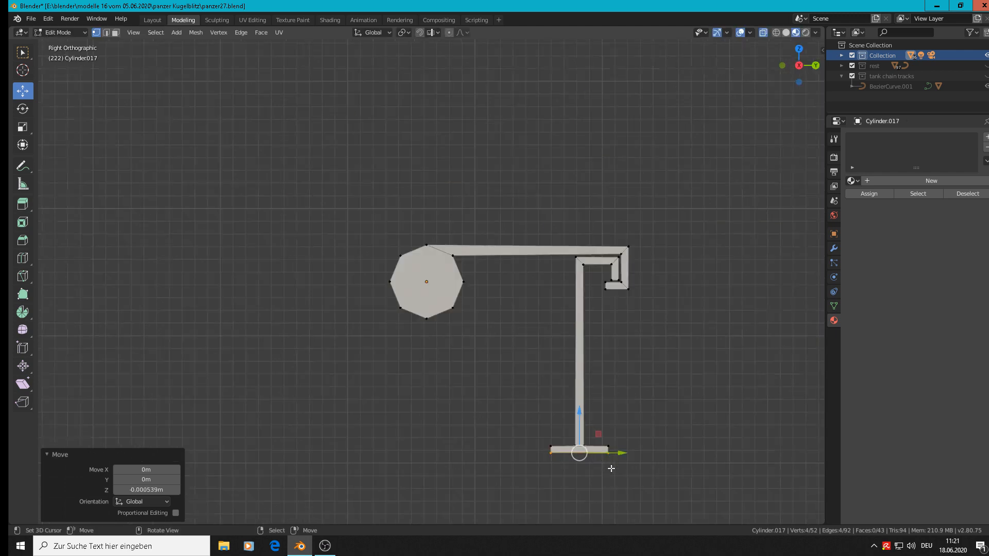
{"action": "scroll", "coordinate": [652, 488], "scroll_direction": "up", "scroll_amount": 6}
{"action": "middle_click_drag", "start_coordinate": [577, 464], "coordinate": [711, 408]}
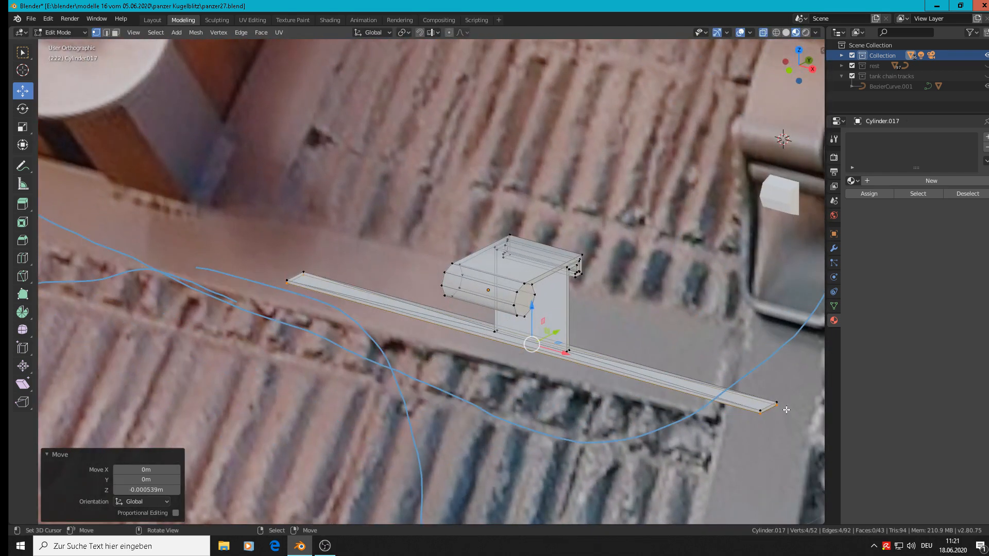
{"action": "key", "text": "c"}
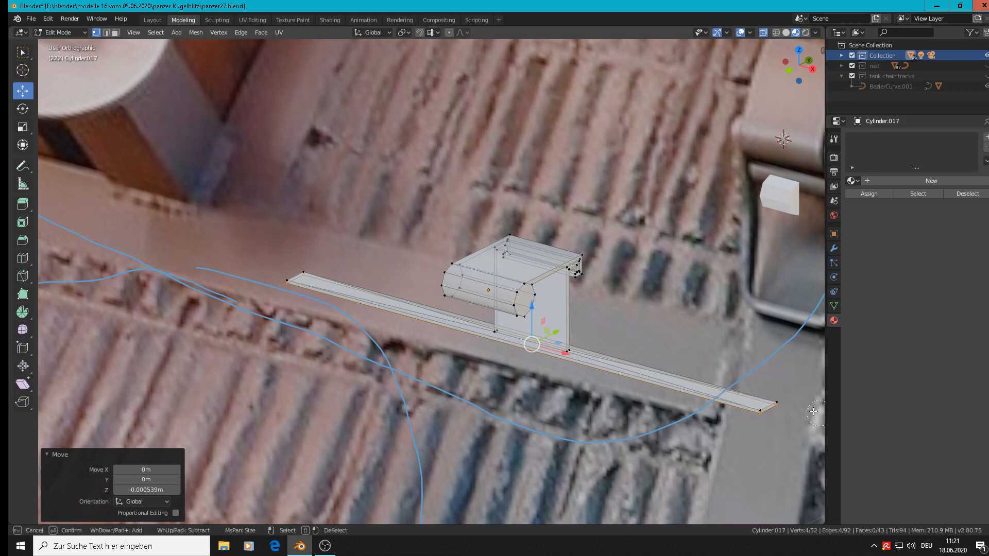
{"action": "left_click", "coordinate": [777, 407]}
{"action": "left_click_drag", "start_coordinate": [316, 269], "coordinate": [293, 288]}
{"action": "key", "text": "Escape"}
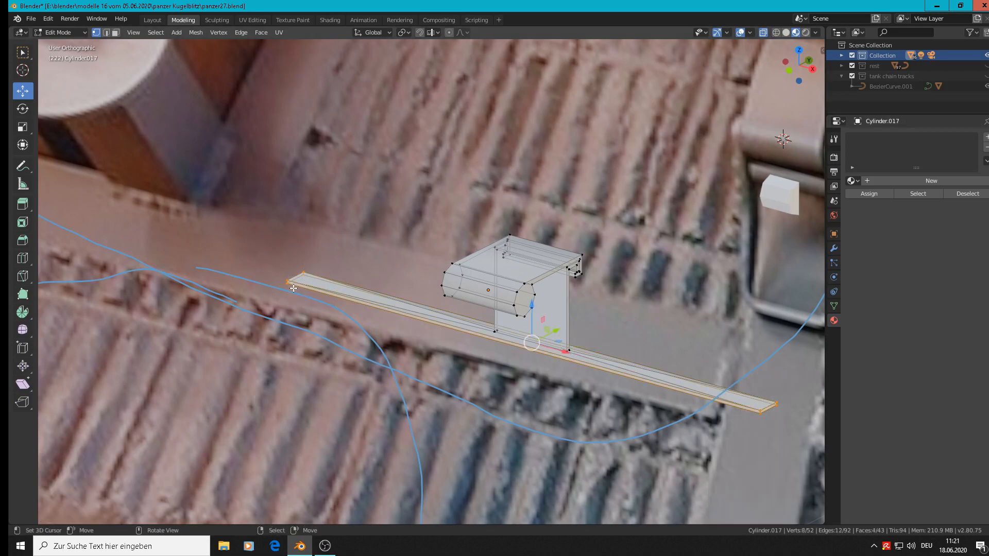
{"action": "key", "text": "s"}
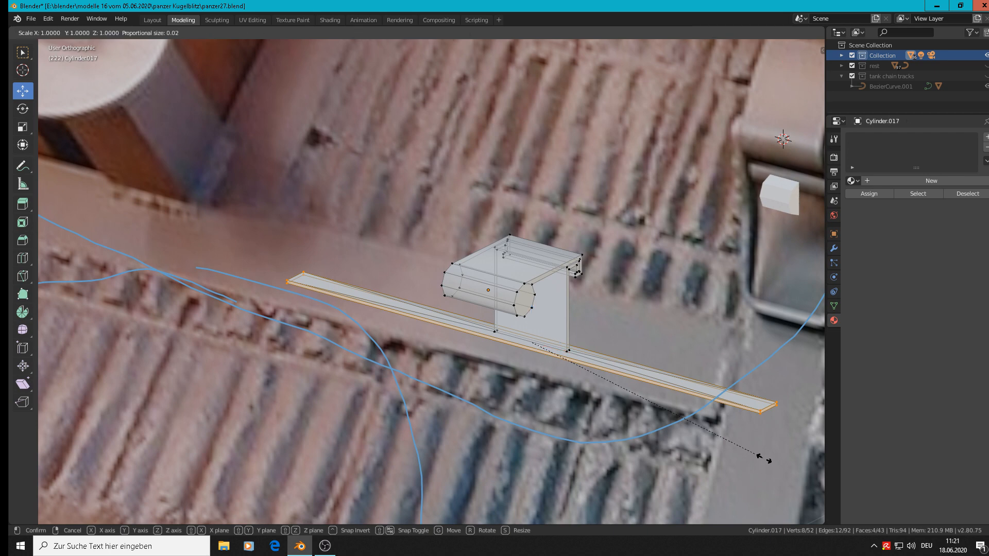
{"action": "key", "text": "x"}
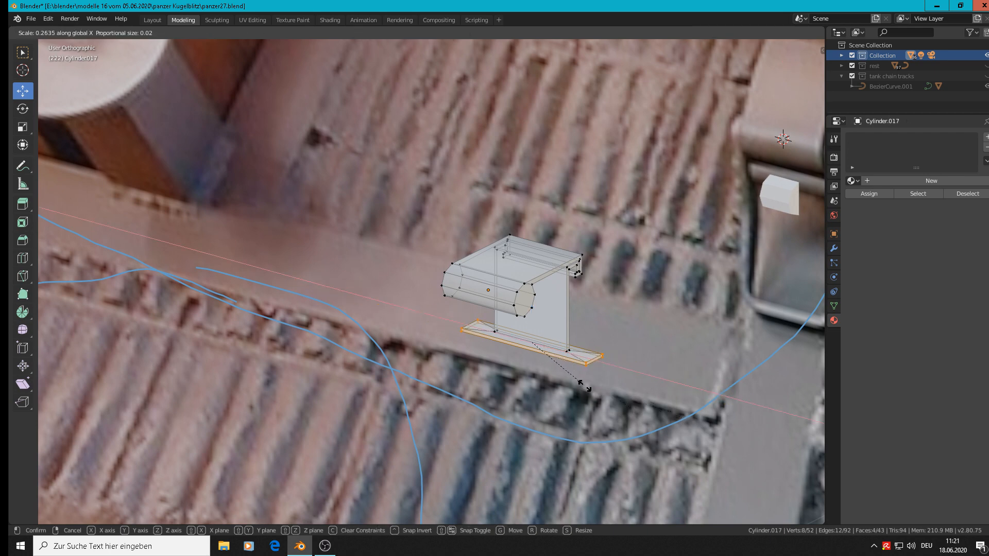
{"action": "left_click", "coordinate": [576, 383]}
{"action": "key", "text": "Tab"}
{"action": "middle_click_drag", "start_coordinate": [569, 391], "coordinate": [548, 387]}
{"action": "scroll", "coordinate": [558, 378], "scroll_direction": "up", "scroll_amount": 3}
{"action": "scroll", "coordinate": [528, 369], "scroll_direction": "down", "scroll_amount": 4}
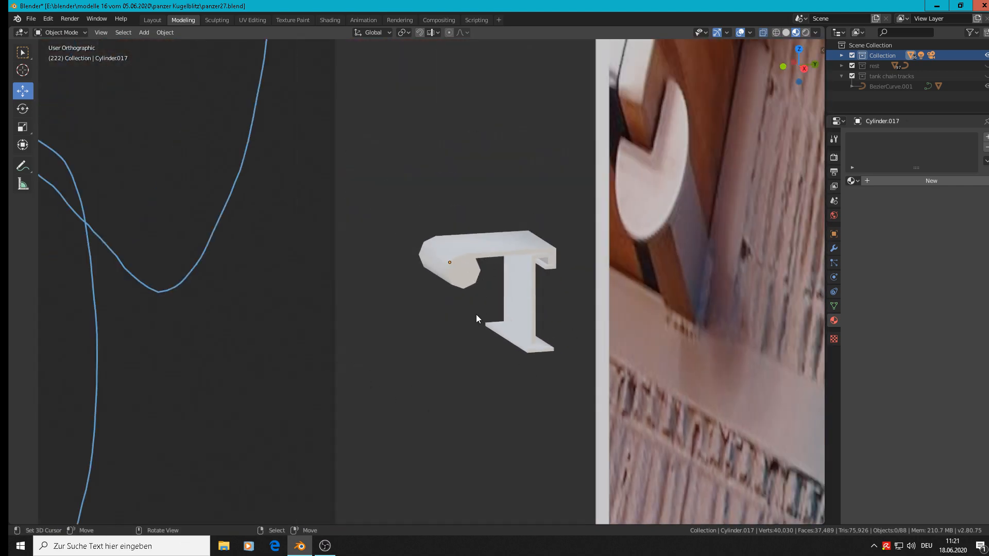
In front view, move the clasp about -0.0375 m along X, clear of the buckle in the reference photo
{"action": "key", "text": "KP_1"}
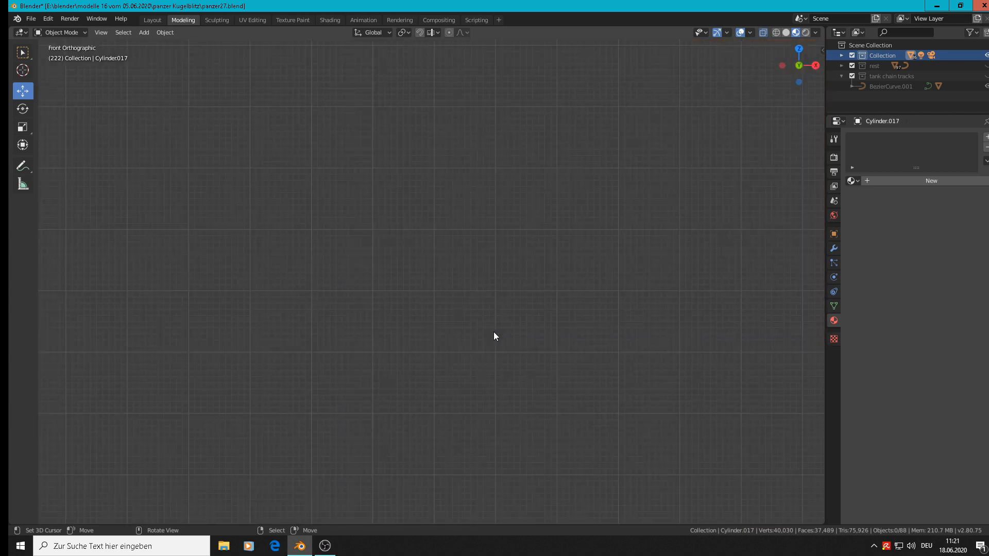
{"action": "scroll", "coordinate": [485, 359], "scroll_direction": "down", "scroll_amount": 8}
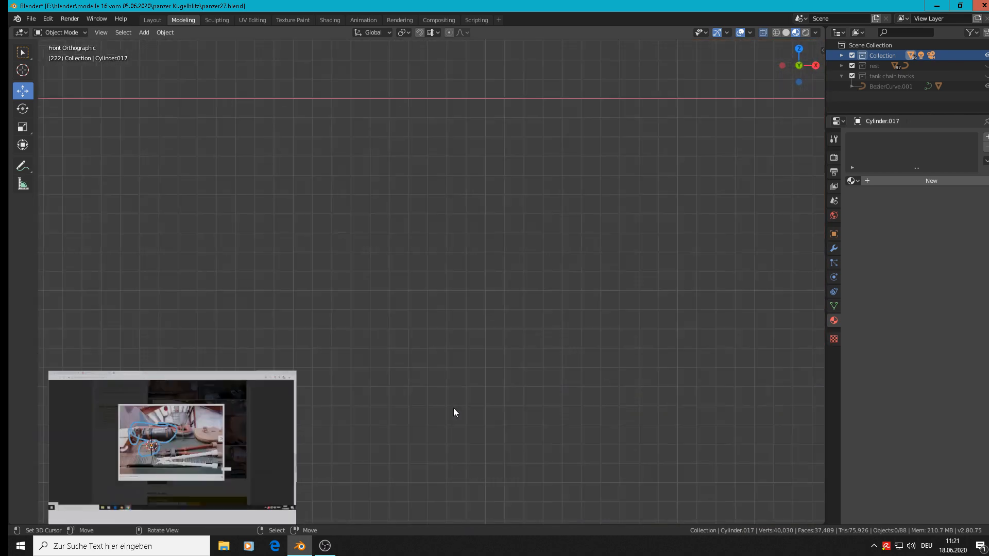
{"action": "scroll", "coordinate": [563, 319], "scroll_direction": "up", "scroll_amount": 10}
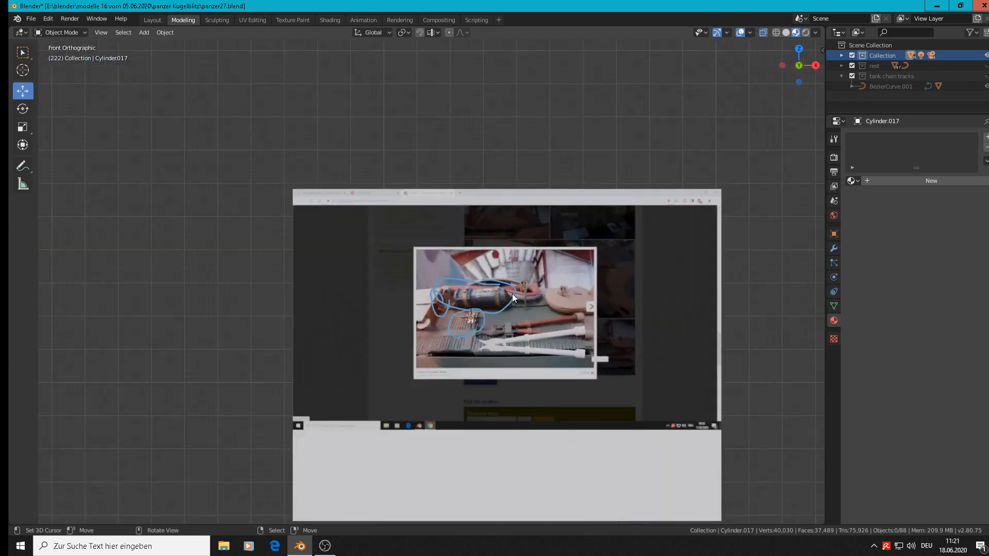
{"action": "scroll", "coordinate": [539, 252], "scroll_direction": "down", "scroll_amount": 2}
{"action": "scroll", "coordinate": [537, 269], "scroll_direction": "up", "scroll_amount": 6}
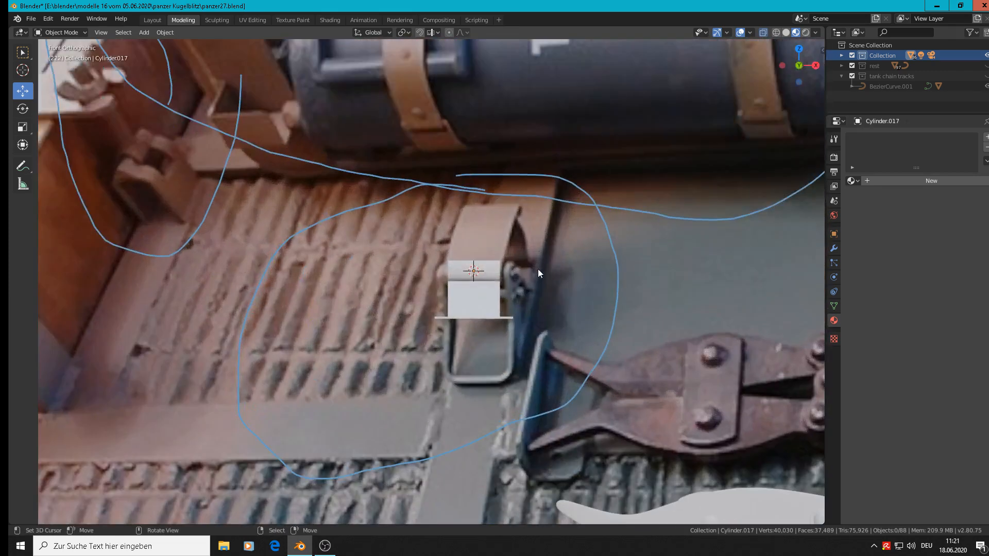
{"action": "left_click", "coordinate": [491, 298]}
{"action": "left_click_drag", "start_coordinate": [500, 270], "coordinate": [351, 272]}
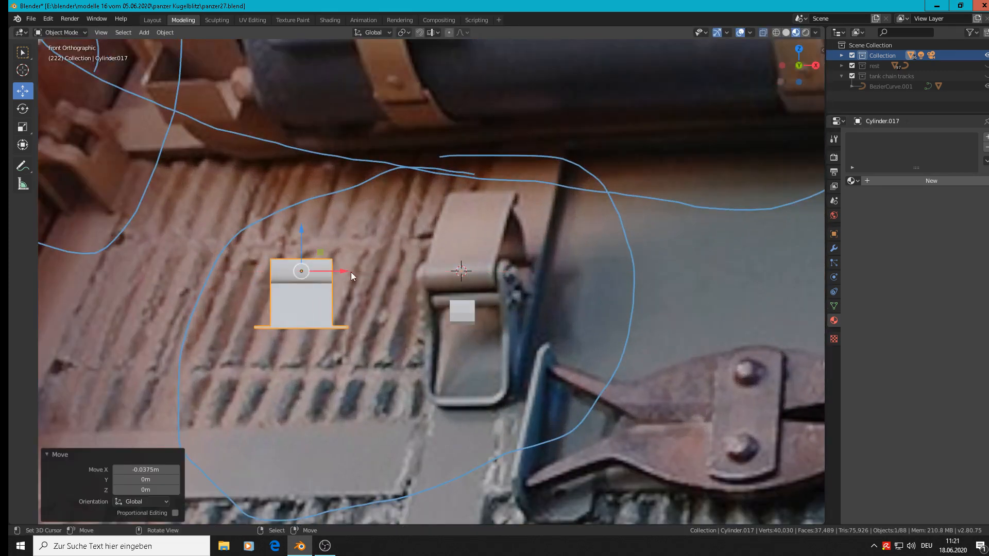
Move the small separate cylinder onto the buckle's upper bar in the photo and scale it uniformly to about 0.588
{"action": "scroll", "coordinate": [525, 321], "scroll_direction": "up", "scroll_amount": 1}
{"action": "scroll", "coordinate": [498, 333], "scroll_direction": "up", "scroll_amount": 1}
{"action": "scroll", "coordinate": [496, 309], "scroll_direction": "down", "scroll_amount": 3, "text": "shift"}
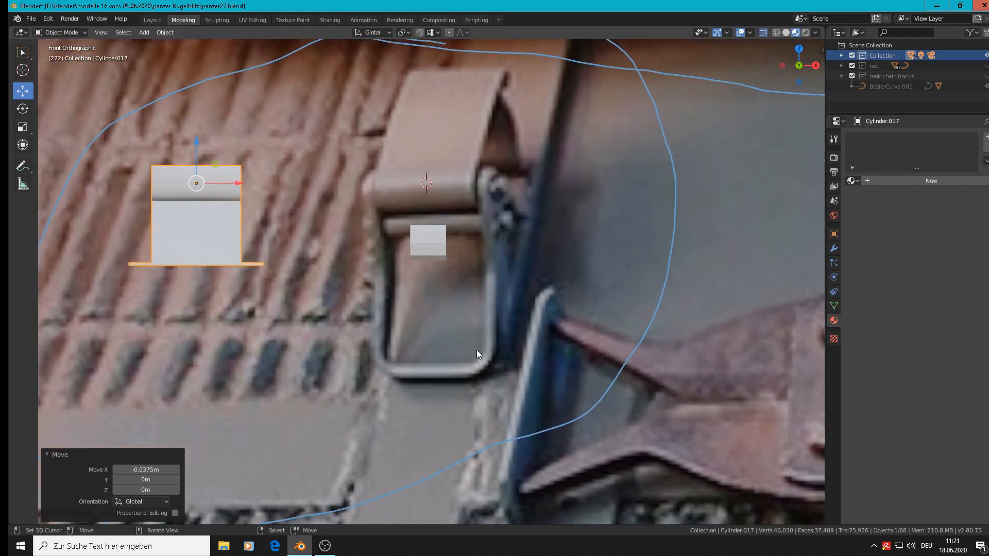
{"action": "left_click", "coordinate": [436, 242]}
{"action": "key", "text": "g"}
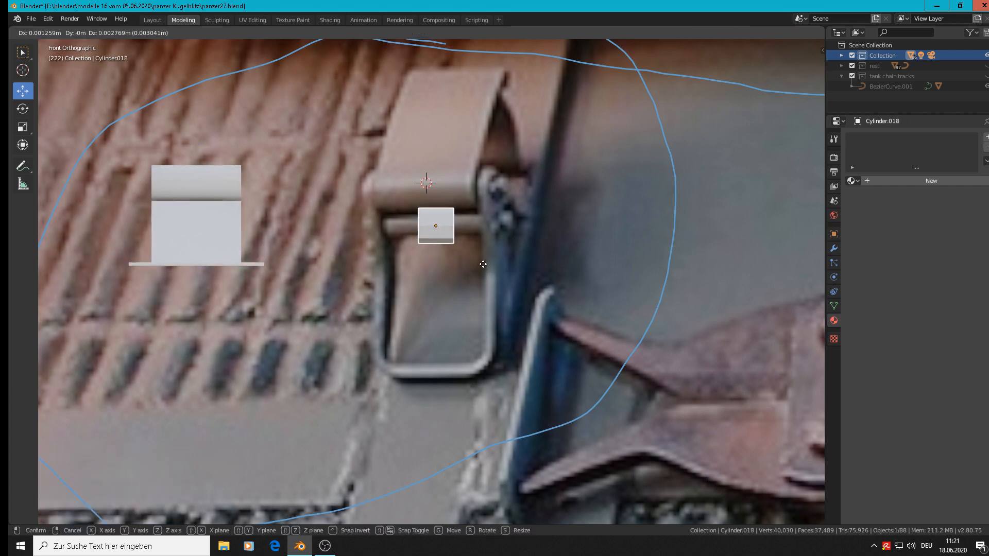
{"action": "left_click", "coordinate": [484, 264]}
{"action": "key", "text": "s"}
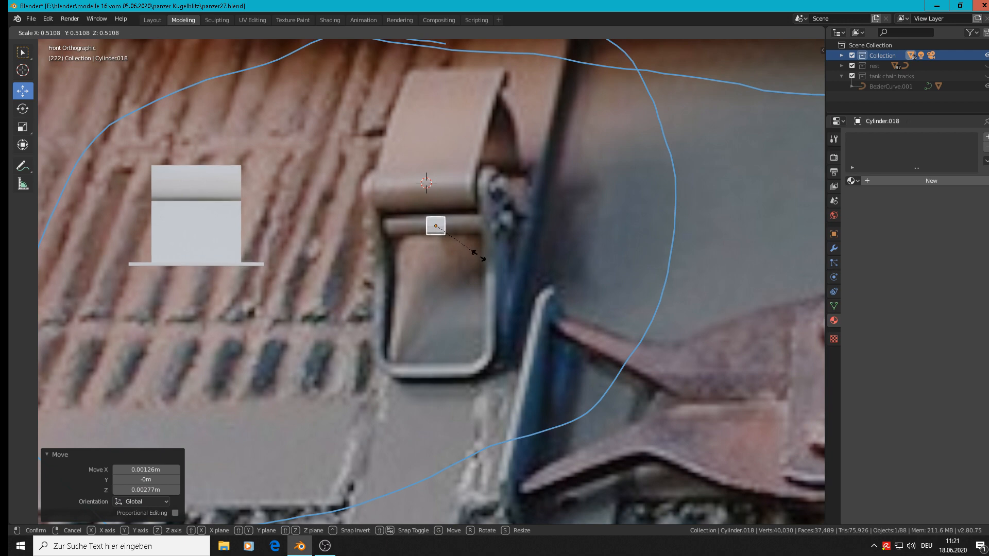
{"action": "left_click", "coordinate": [486, 259]}
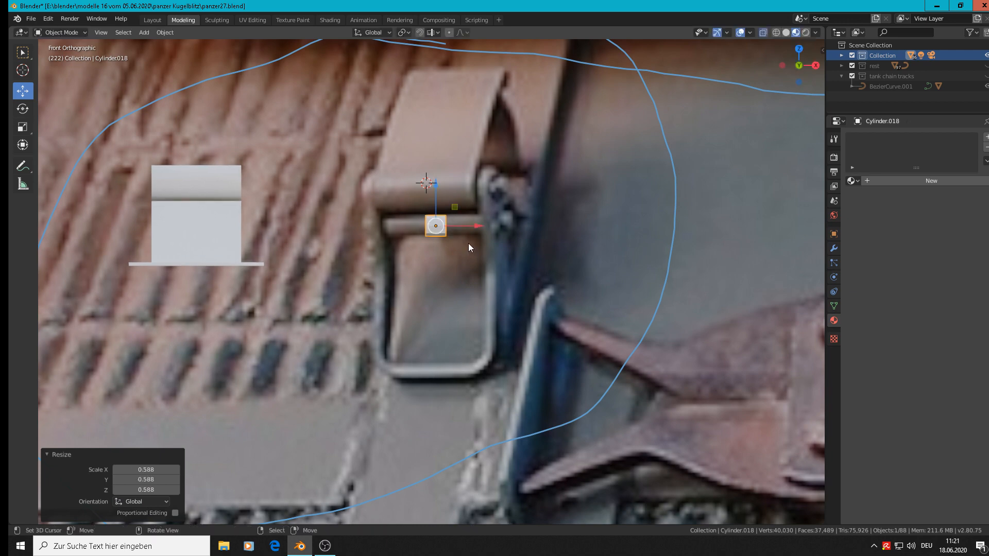
Stretch the small cylinder along X to about 6.975, then move it onto the clasp, about -0.0391 m in X and 0.0026 m in Z
{"action": "key", "text": "s"}
{"action": "key", "text": "x"}
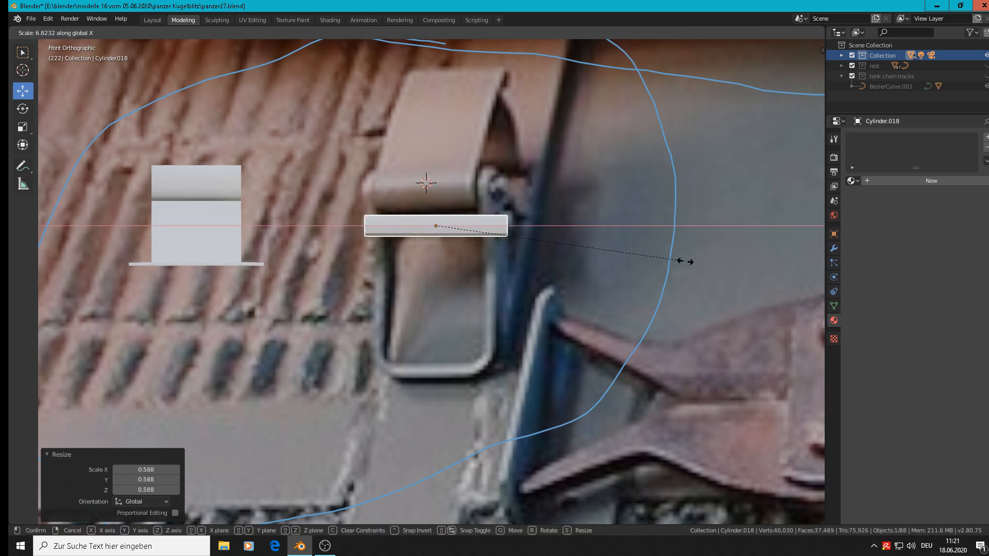
{"action": "left_click", "coordinate": [690, 261]}
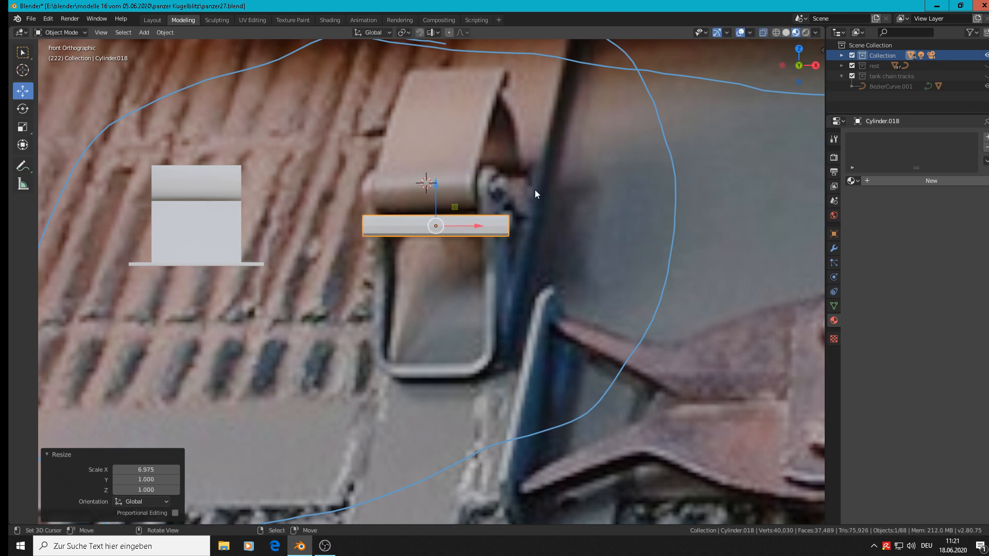
{"action": "key", "text": "g"}
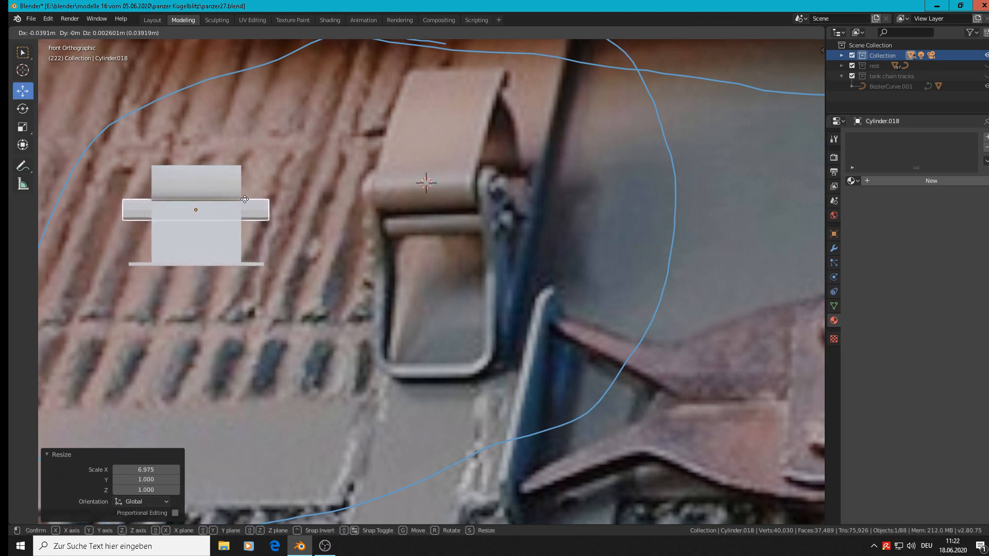
{"action": "left_click", "coordinate": [245, 200]}
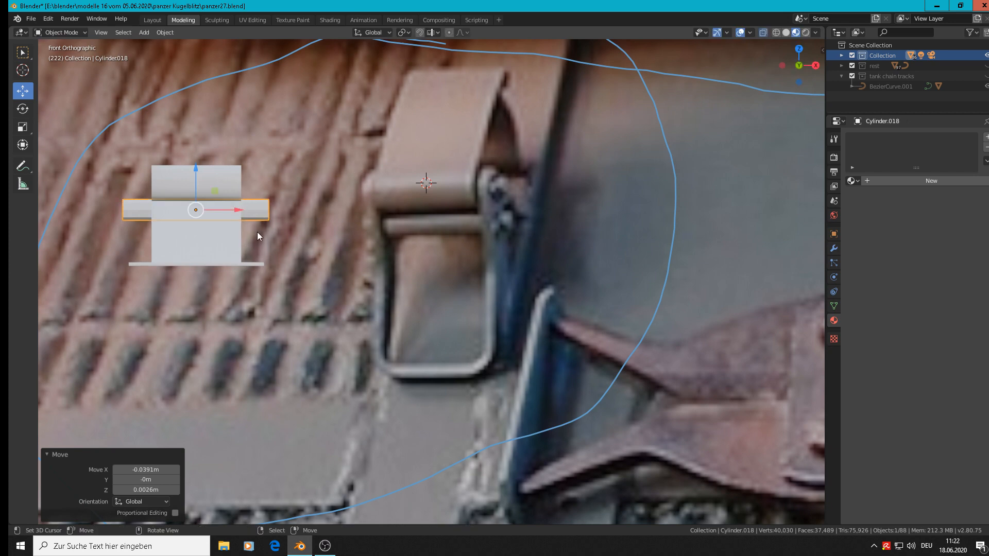
Shade the cylinder smooth and move it about -0.043 m along Y toward the clasp
{"action": "left_click", "coordinate": [164, 32]}
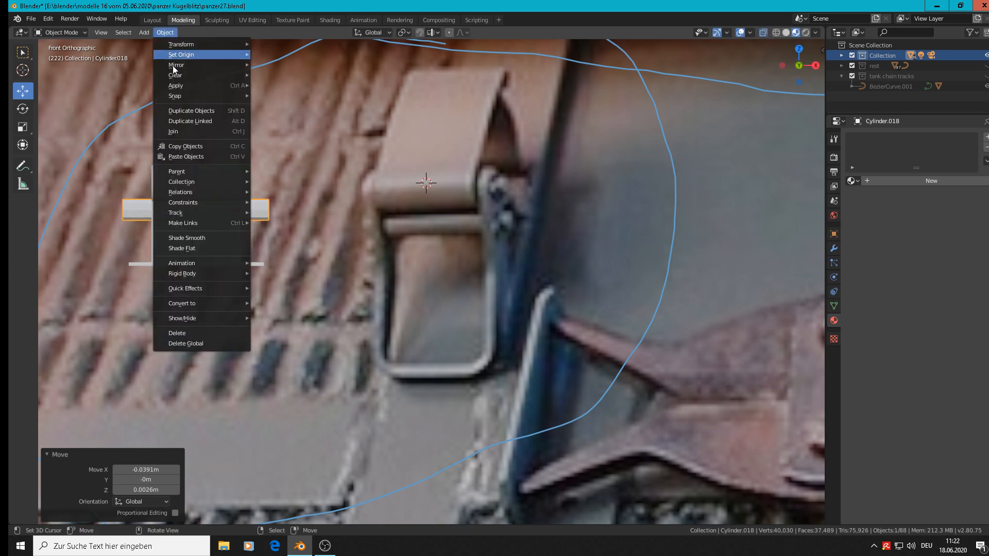
{"action": "left_click", "coordinate": [201, 240]}
{"action": "mouse_move", "coordinate": [201, 239]}
{"action": "middle_mouse_down"}
{"action": "mouse_move", "coordinate": [215, 184]}
{"action": "mouse_move", "coordinate": [228, 207]}
{"action": "mouse_move", "coordinate": [206, 209]}
{"action": "mouse_move", "coordinate": [226, 213]}
{"action": "mouse_move", "coordinate": [217, 231]}
{"action": "middle_mouse_up"}
{"action": "left_click_drag", "start_coordinate": [240, 199], "coordinate": [63, 260]}
{"action": "middle_click_drag", "start_coordinate": [64, 260], "coordinate": [481, 142]}
Bring the cylinder under the clasp's top plate near the upright, finishing with a shift of about -0.000403 m along Z
{"action": "key", "text": "g"}
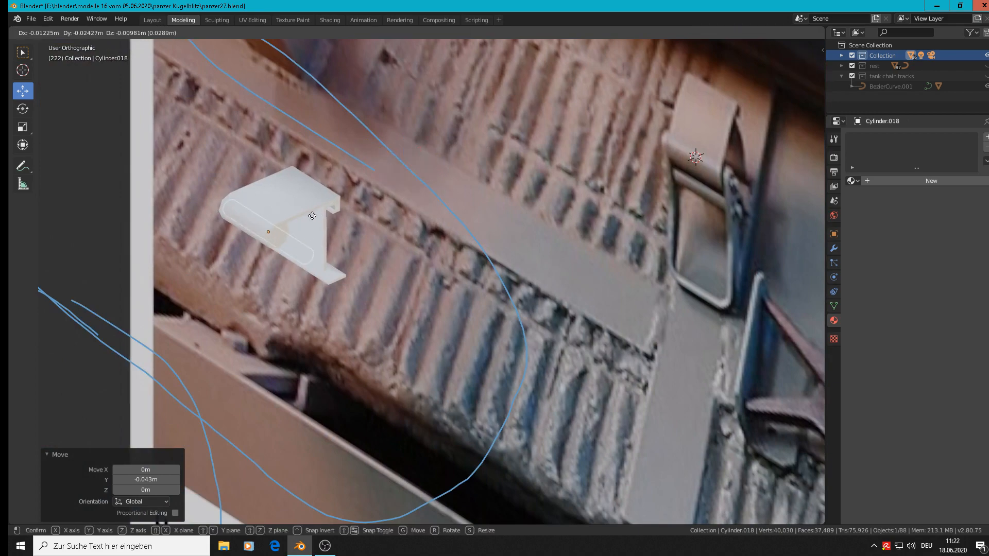
{"action": "left_click", "coordinate": [272, 232]}
{"action": "middle_click_drag", "start_coordinate": [272, 232], "coordinate": [325, 184]}
{"action": "left_click_drag", "start_coordinate": [248, 212], "coordinate": [249, 157]}
{"action": "key", "text": "g"}
{"action": "left_click_drag", "start_coordinate": [283, 188], "coordinate": [343, 188]}
{"action": "left_click_drag", "start_coordinate": [311, 156], "coordinate": [311, 157]}
{"action": "middle_click_drag", "start_coordinate": [356, 193], "coordinate": [280, 223]}
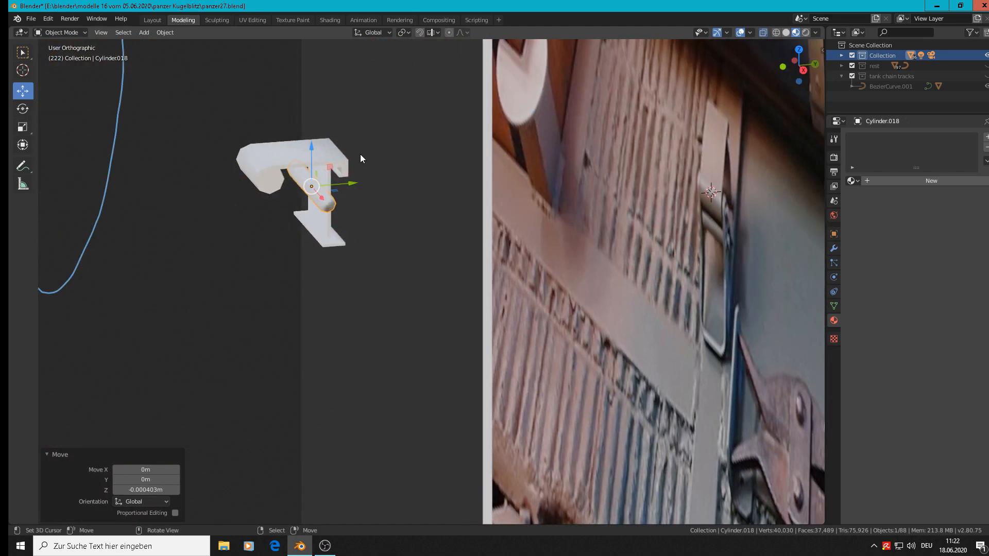
Shift the cylinder away from the upright and centre it directly below the clasp's rolled end, leaving a small gap
{"action": "key", "text": "g"}
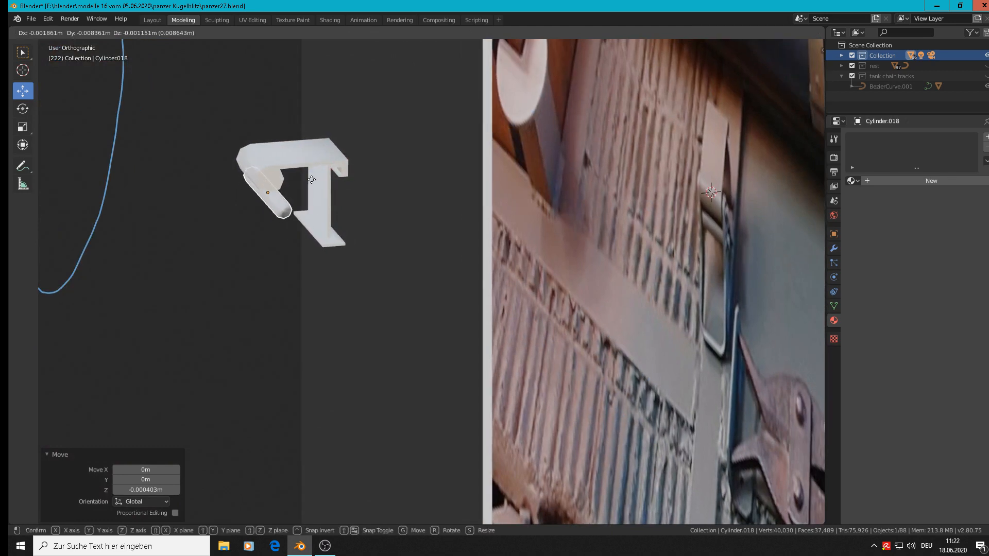
{"action": "left_click", "coordinate": [301, 175]}
{"action": "middle_click_drag", "start_coordinate": [299, 174], "coordinate": [279, 153]}
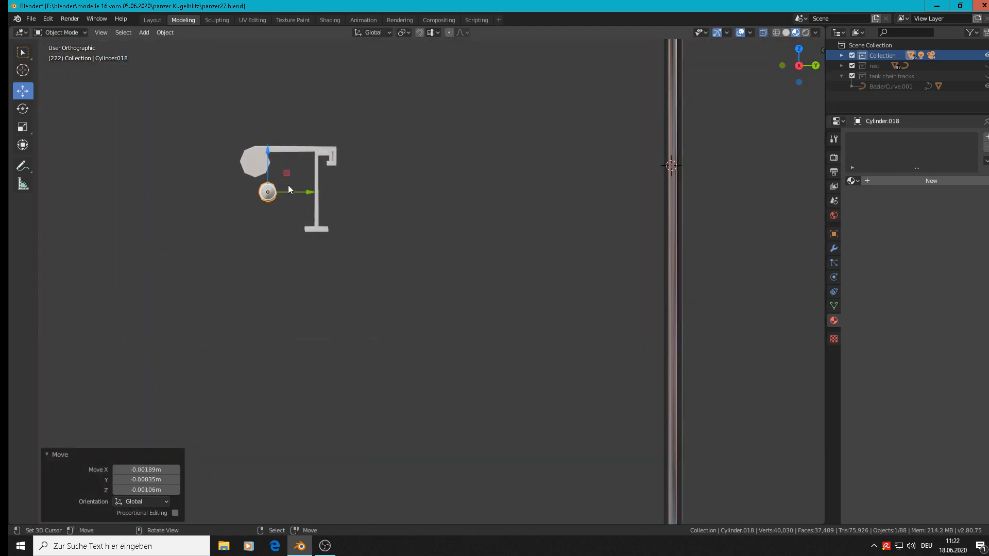
{"action": "left_click_drag", "start_coordinate": [308, 192], "coordinate": [303, 191]}
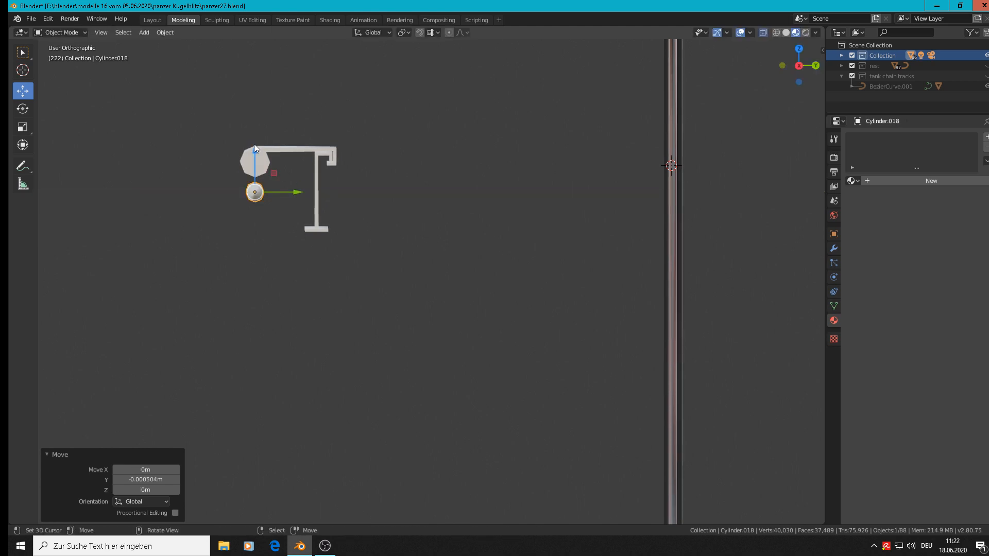
{"action": "left_click_drag", "start_coordinate": [254, 146], "coordinate": [264, 168]}
{"action": "scroll", "coordinate": [262, 171], "scroll_direction": "up", "scroll_amount": 5}
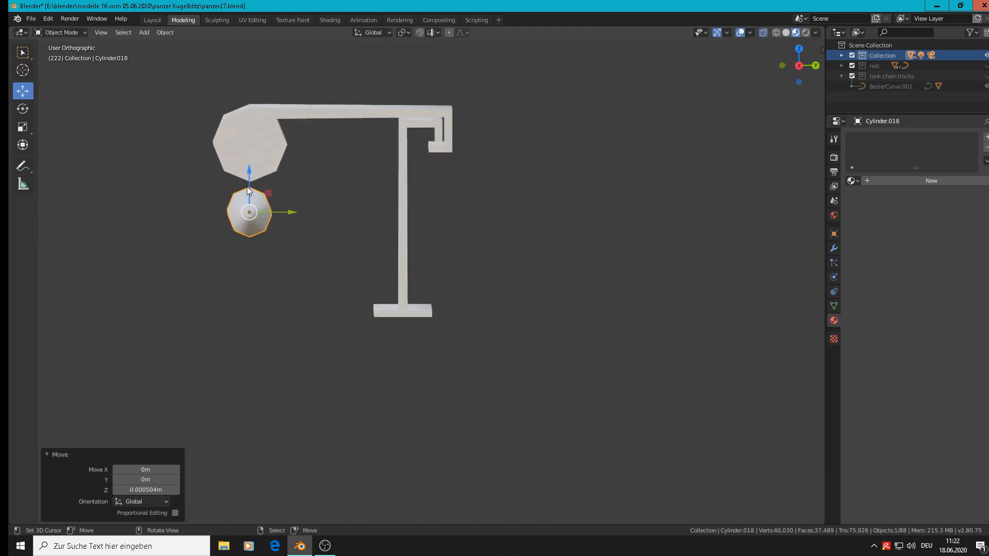
Flat-shade the cylinder's two end faces in Edit Mode and return to Object Mode
{"action": "key", "text": "Tab"}
{"action": "middle_click_drag", "start_coordinate": [246, 186], "coordinate": [281, 196]}
{"action": "scroll", "coordinate": [280, 196], "scroll_direction": "up", "scroll_amount": 1}
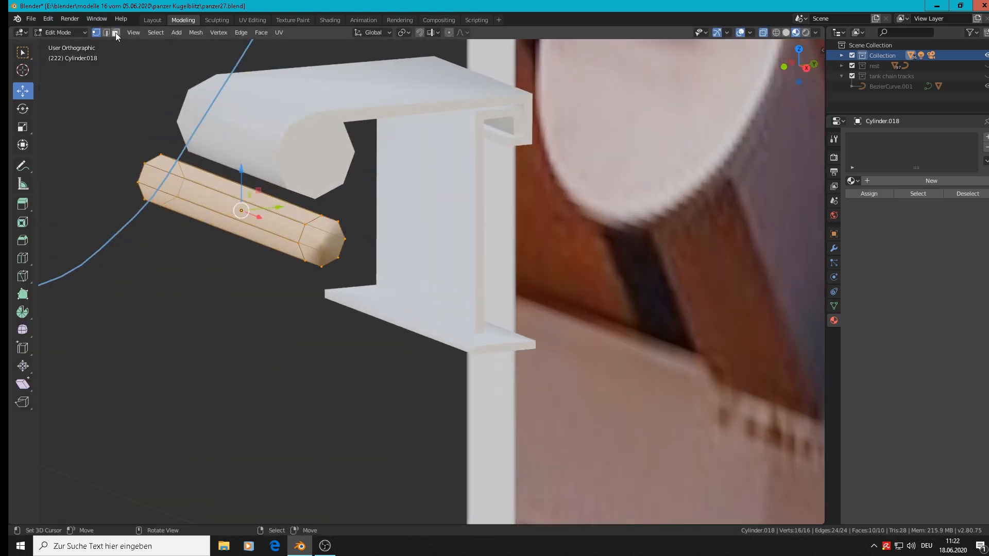
{"action": "left_click", "coordinate": [164, 166]}
{"action": "left_click", "coordinate": [326, 236], "text": "shift"}
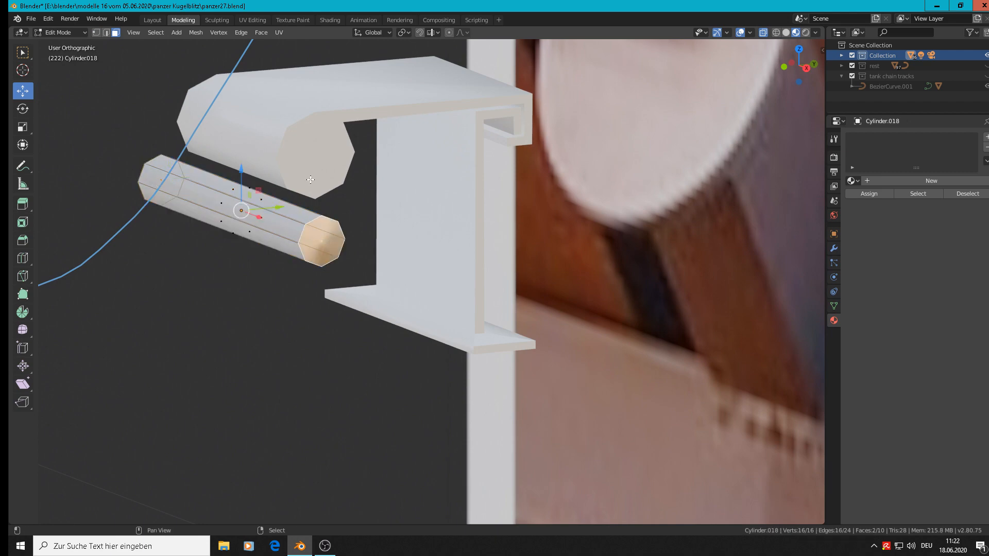
{"action": "left_click", "coordinate": [261, 34]}
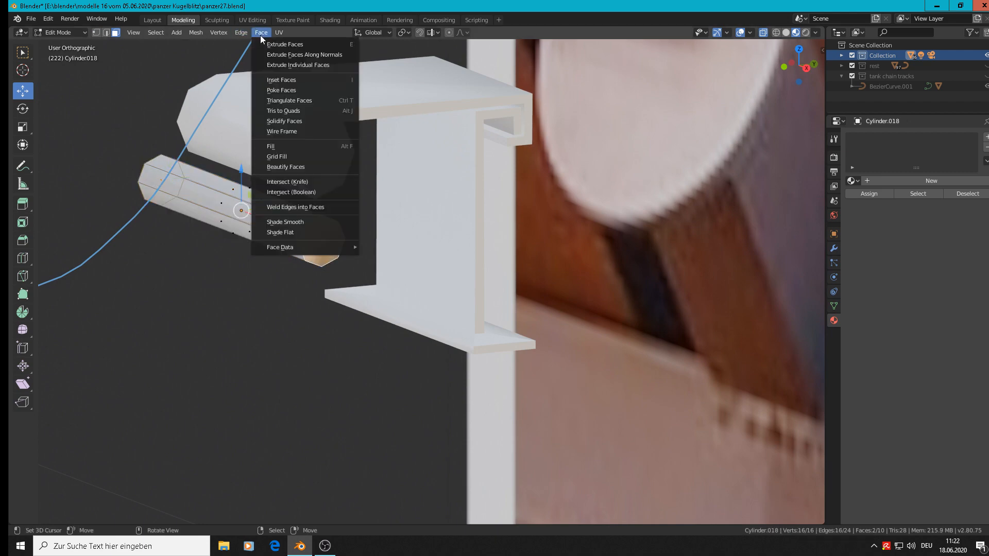
{"action": "left_click", "coordinate": [303, 234]}
{"action": "scroll", "coordinate": [300, 227], "scroll_direction": "down", "scroll_amount": 2}
{"action": "scroll", "coordinate": [303, 227], "scroll_direction": "down", "scroll_amount": 3}
{"action": "key", "text": "Tab"}
In front view, centre the cylinder on the clasp with moves of about 0.00342 m in X and 0.000503 m in Z, and scale its X length to 0.792
{"action": "middle_click_drag", "start_coordinate": [323, 228], "coordinate": [411, 214]}
{"action": "scroll", "coordinate": [372, 220], "scroll_direction": "down", "scroll_amount": 1}
{"action": "key", "text": "KP_1"}
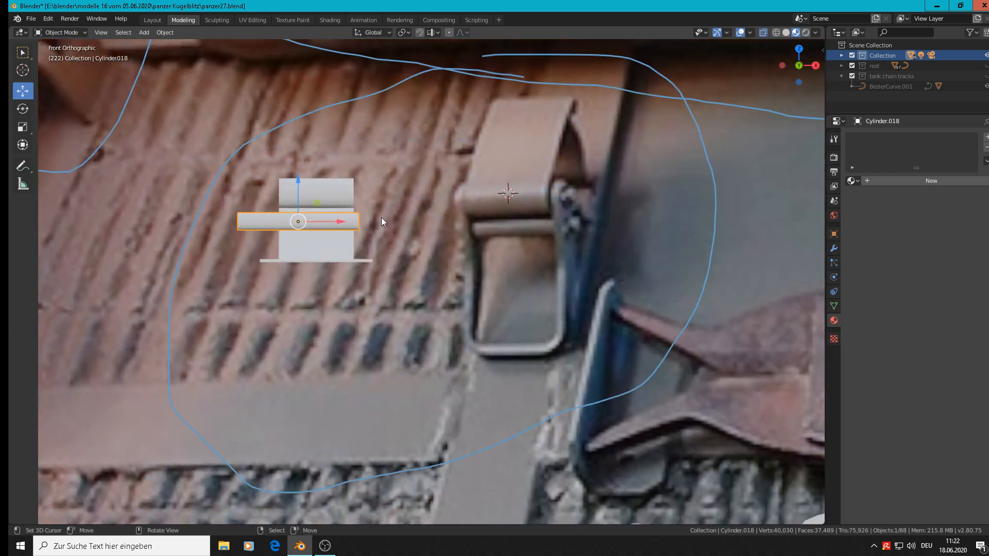
{"action": "left_click_drag", "start_coordinate": [329, 226], "coordinate": [353, 221]}
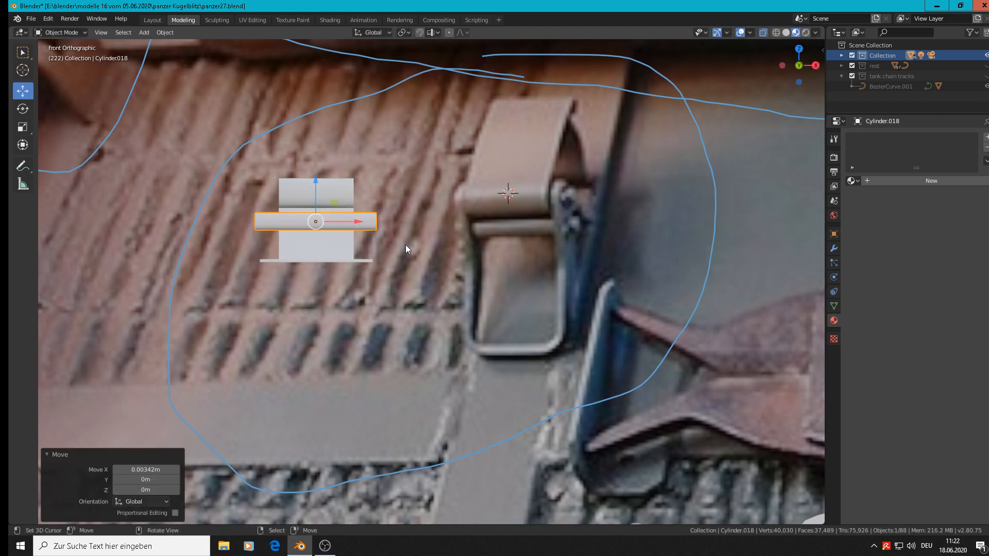
{"action": "left_click_drag", "start_coordinate": [312, 195], "coordinate": [311, 193]}
{"action": "key", "text": "s"}
{"action": "key", "text": "x"}
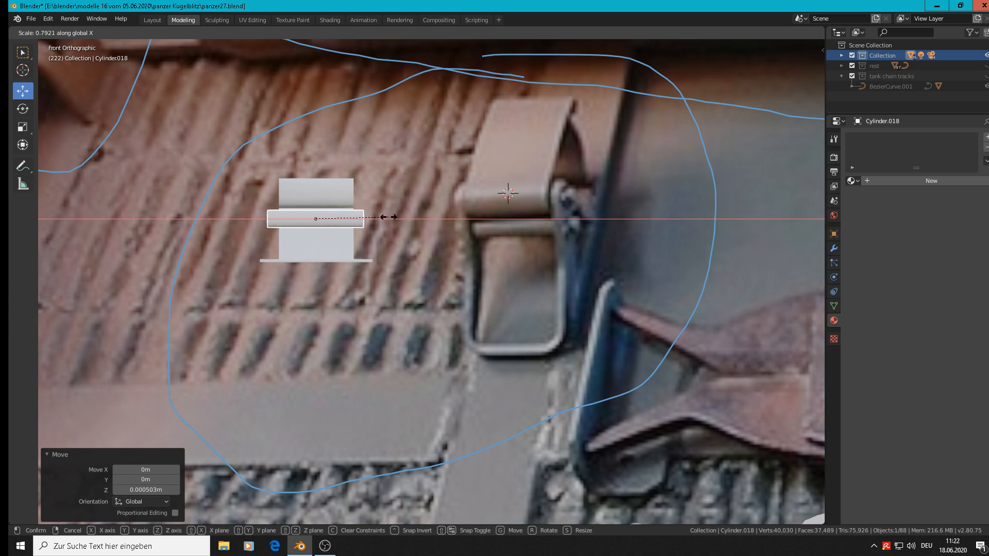
{"action": "left_click", "coordinate": [389, 217]}
Deselect the cylinder and save the Blender file
{"action": "middle_click_drag", "start_coordinate": [378, 222], "coordinate": [335, 243]}
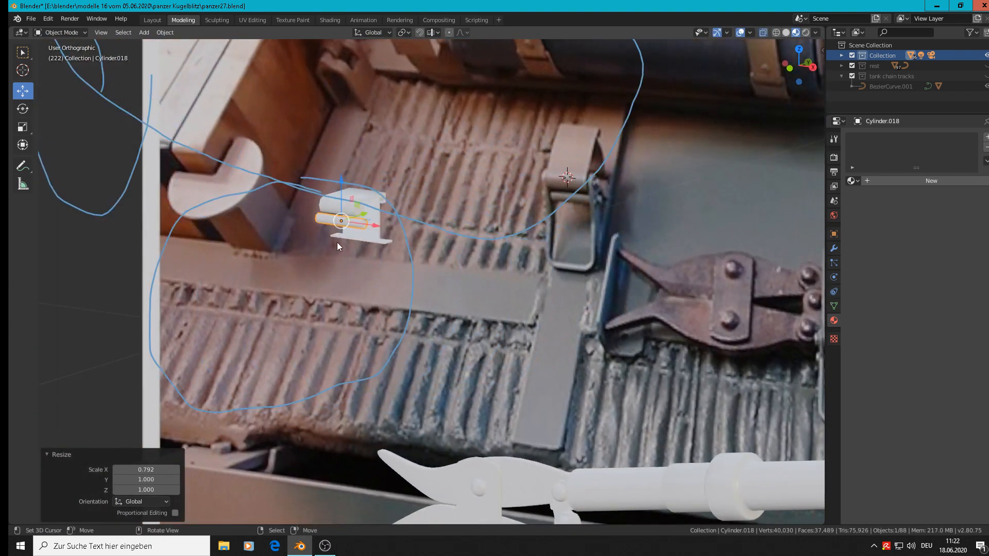
{"action": "left_click", "coordinate": [337, 243]}
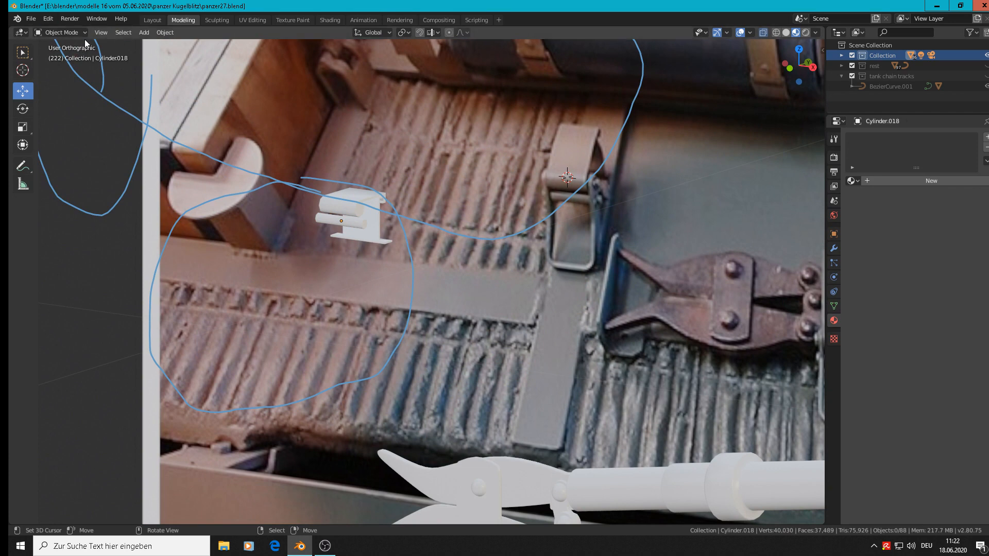
{"action": "left_click", "coordinate": [31, 18]}
{"action": "left_click", "coordinate": [41, 90]}
Place the 3D cursor between the clasp and the buckle photo, add a cube there and scale it uniformly to about -0.022
{"action": "scroll", "coordinate": [625, 193], "scroll_direction": "up", "scroll_amount": 2}
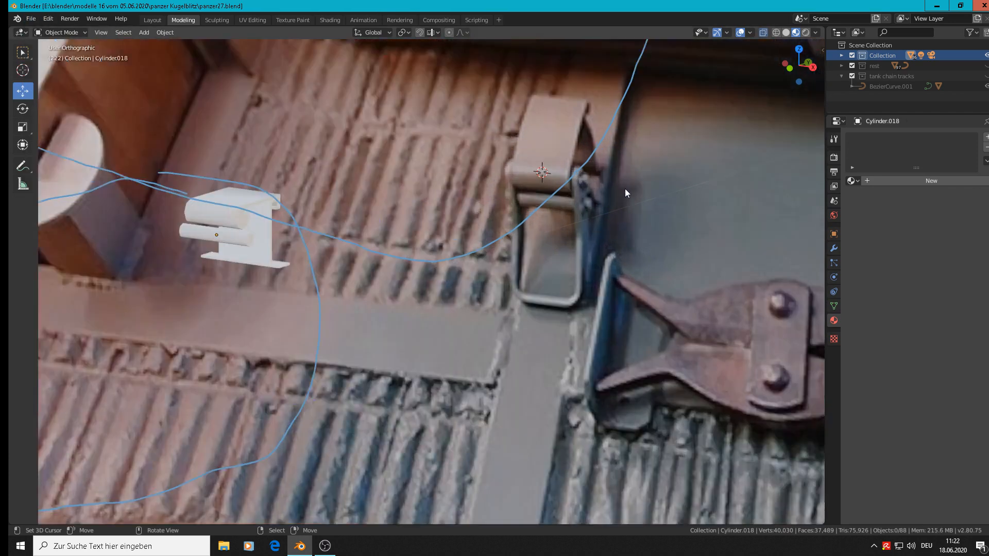
{"action": "scroll", "coordinate": [625, 193], "scroll_direction": "up", "scroll_amount": 1}
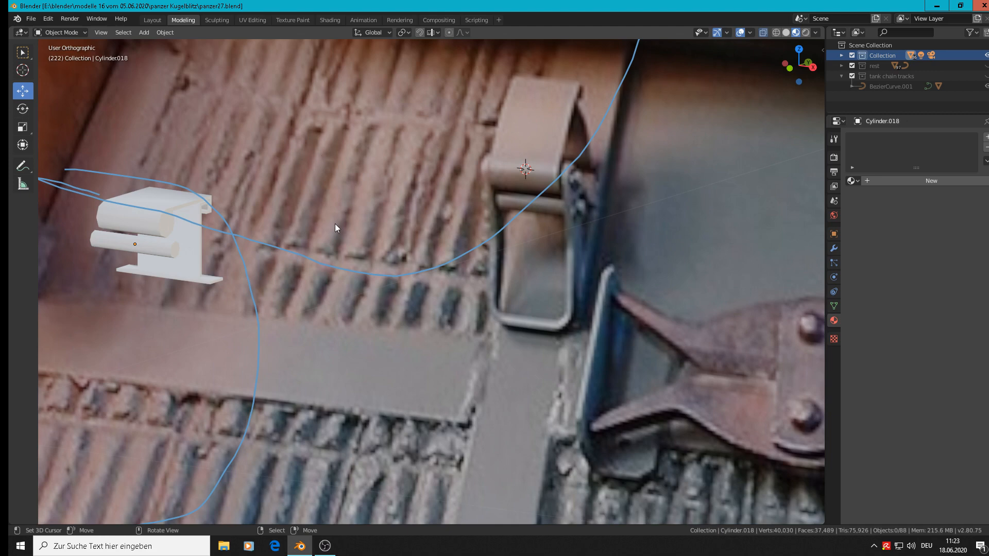
{"action": "left_click", "coordinate": [144, 32]}
{"action": "mouse_move", "coordinate": [156, 44]}
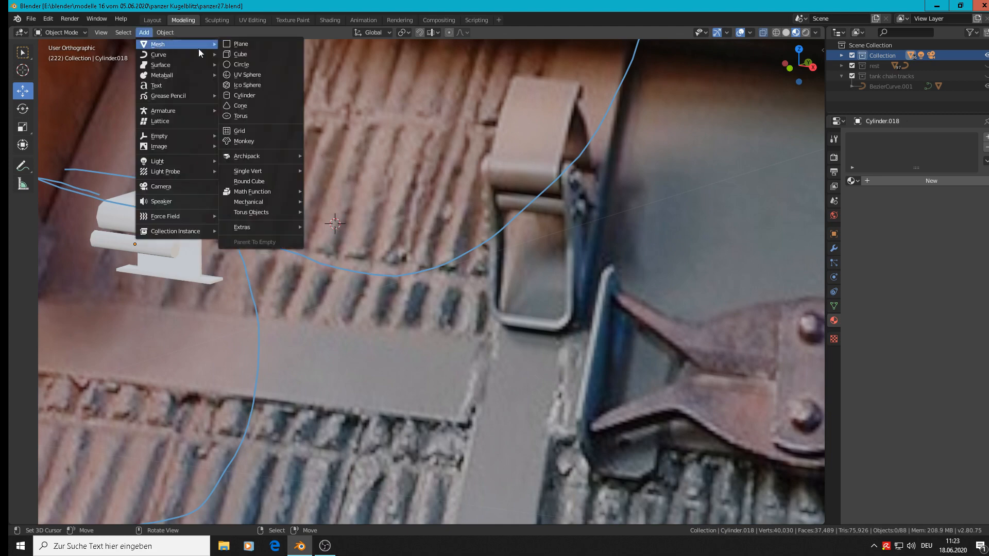
{"action": "left_click", "coordinate": [292, 61]}
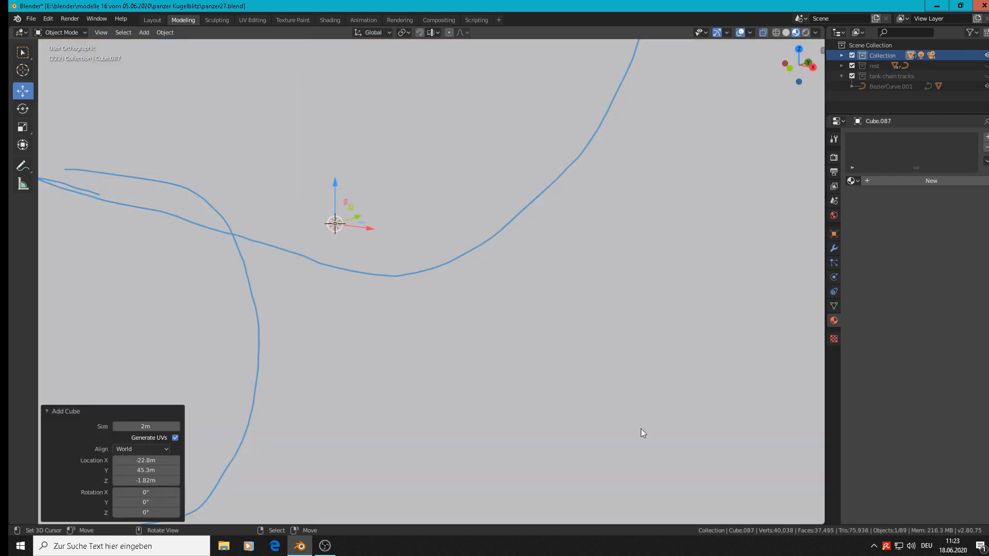
{"action": "key", "text": "s"}
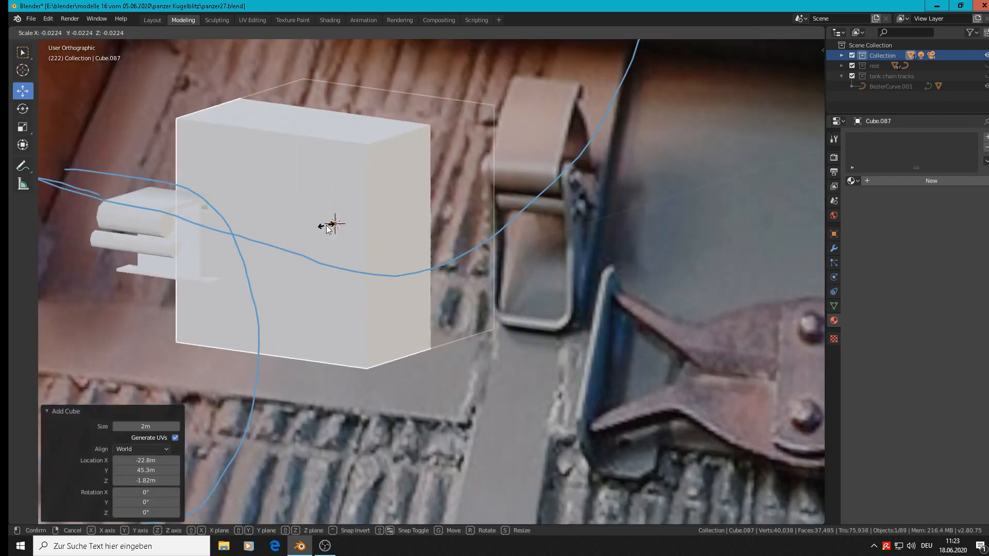
{"action": "left_click", "coordinate": [332, 222]}
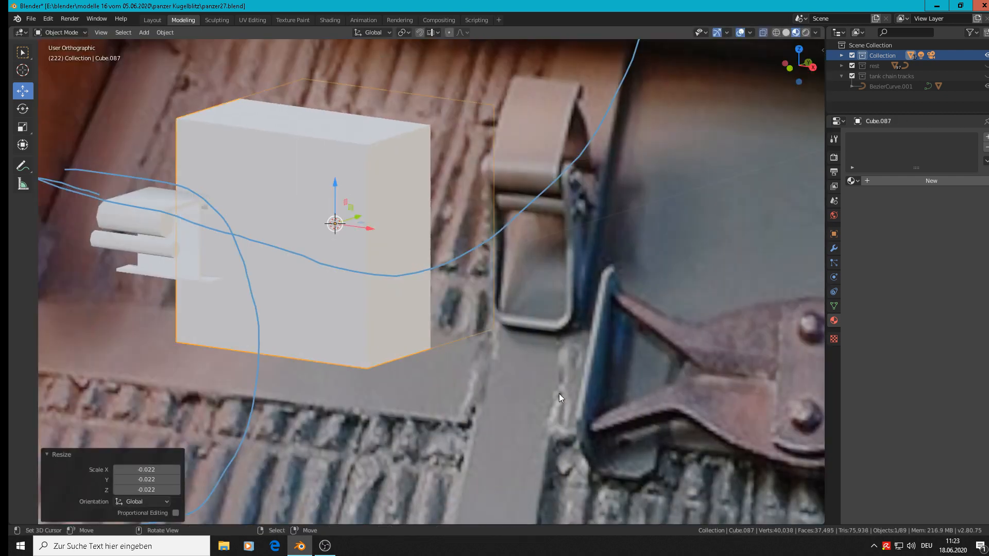
In front view, scale the cube uniformly to about 0.211 and raise it about 0.00755 m along Z to the clasp's height
{"action": "key", "text": "KP_1"}
{"action": "key", "text": "s"}
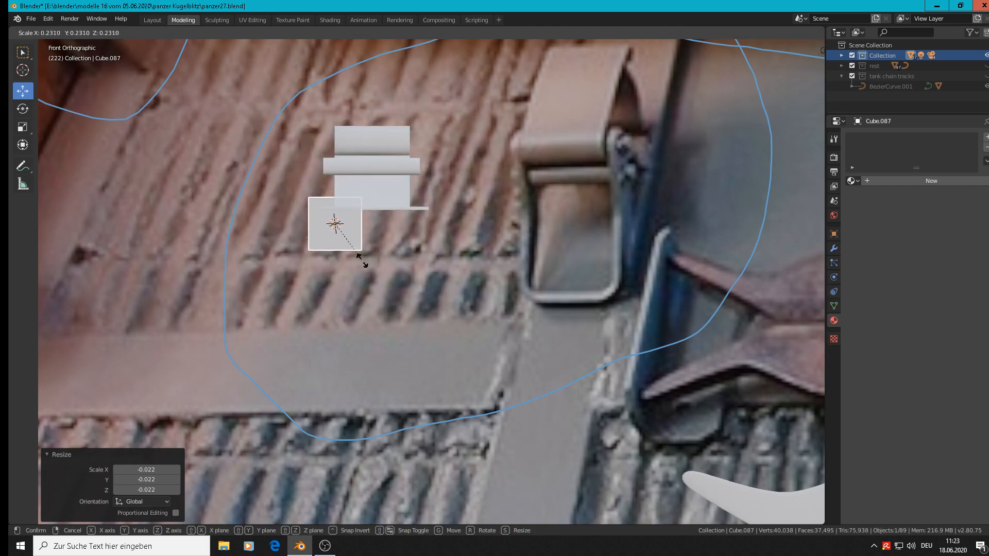
{"action": "left_click", "coordinate": [355, 252]}
{"action": "key", "text": "g"}
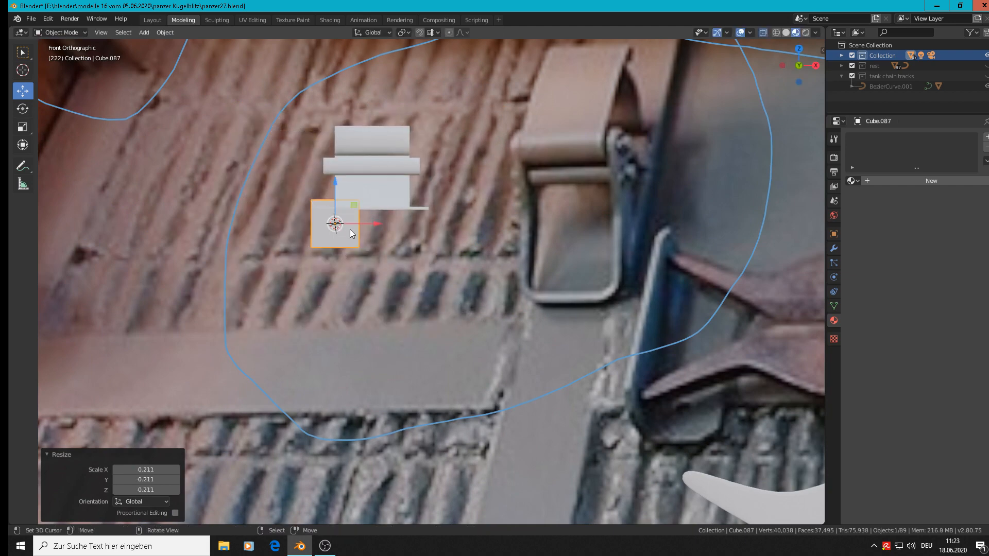
{"action": "key", "text": "z"}
{"action": "left_click", "coordinate": [335, 158]}
Raise the cube about 0.000201 m more along Z and enlarge it uniformly to about 1.165
{"action": "key", "text": "g"}
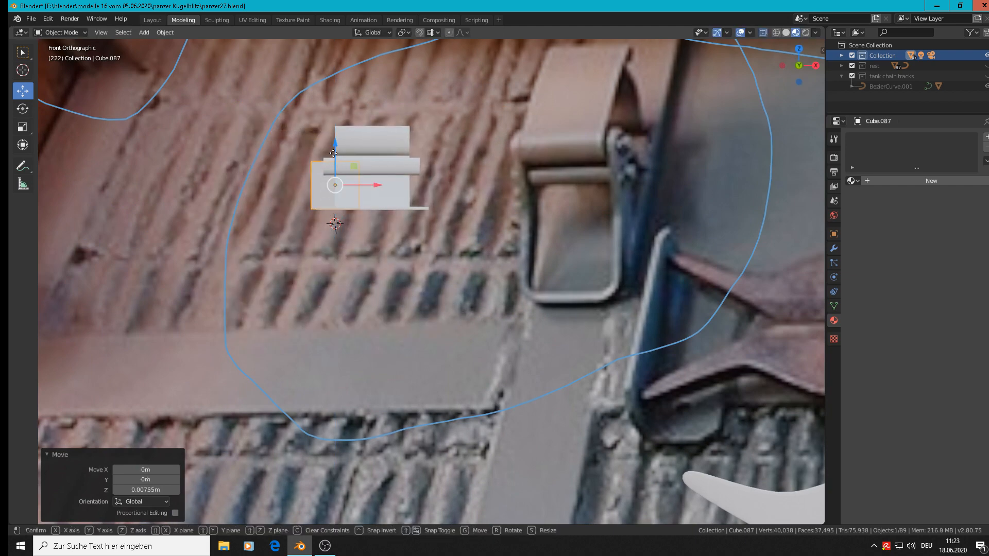
{"action": "key", "text": "z"}
{"action": "left_click", "coordinate": [333, 154]}
{"action": "key", "text": "s"}
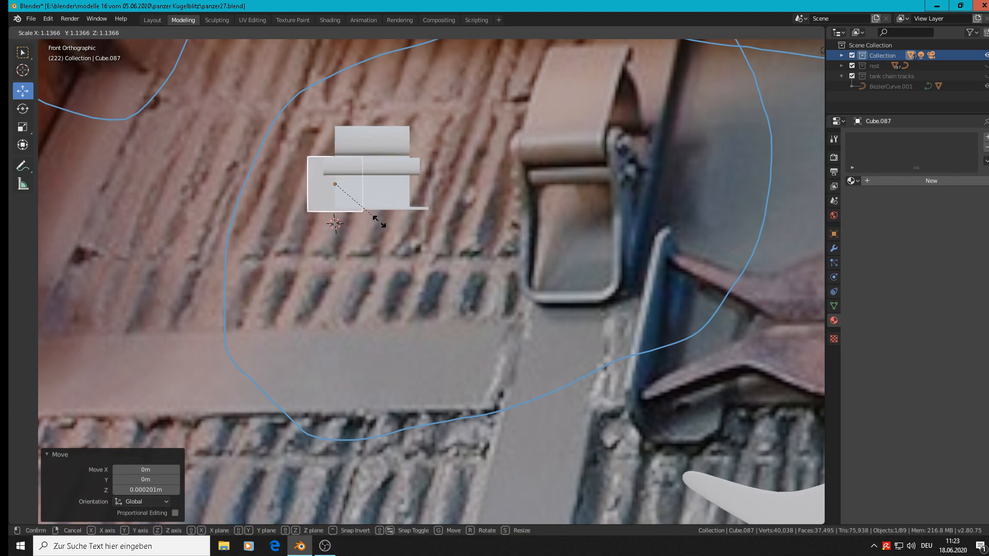
{"action": "left_click", "coordinate": [379, 220]}
Scale the cylinder uniformly to about 0.647, stretch it along X to about 1.466, and raise it about 0.000909 m along Z
{"action": "scroll", "coordinate": [390, 194], "scroll_direction": "up", "scroll_amount": 2}
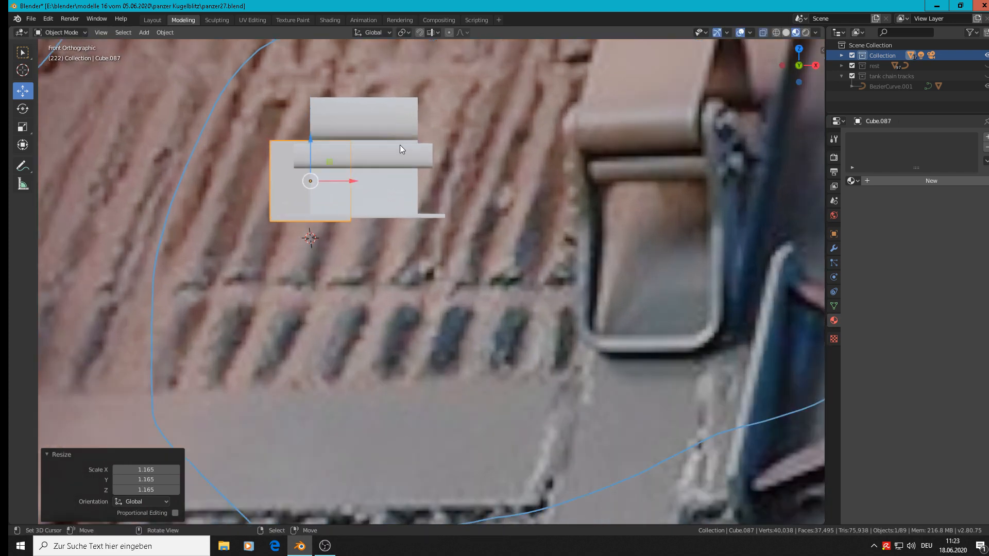
{"action": "left_click", "coordinate": [398, 164]}
{"action": "key", "text": "s"}
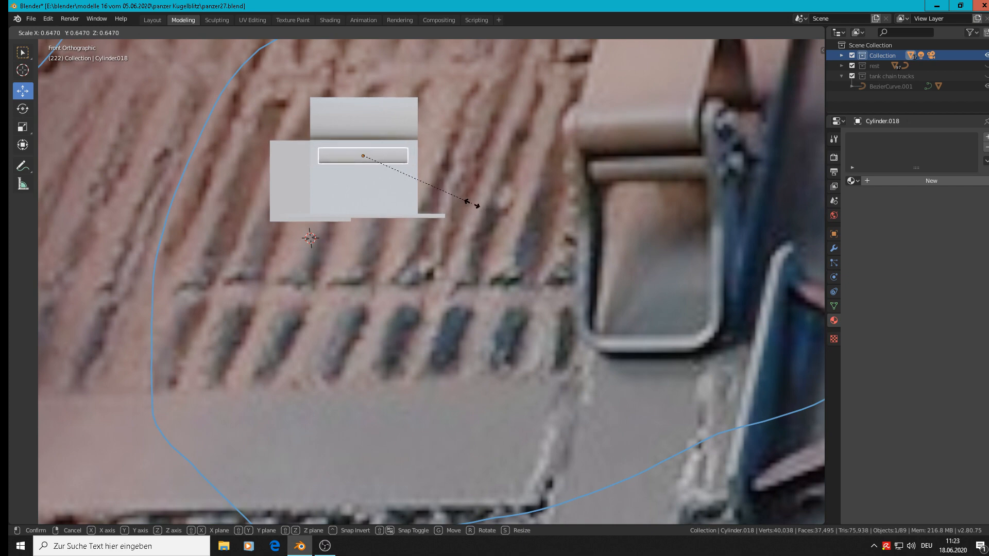
{"action": "left_click", "coordinate": [471, 204]}
{"action": "key", "text": "s"}
{"action": "key", "text": "x"}
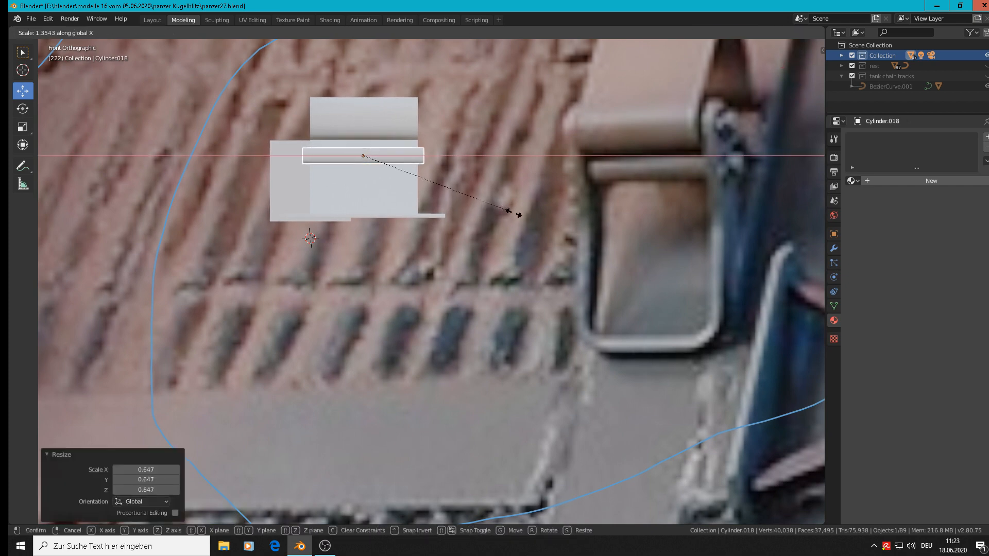
{"action": "left_click", "coordinate": [526, 215]}
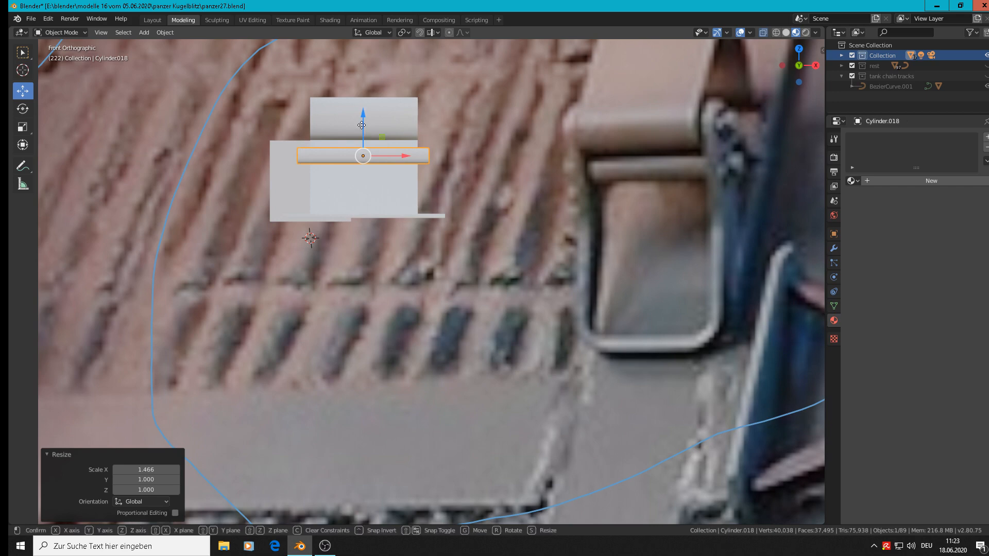
{"action": "left_click_drag", "start_coordinate": [363, 125], "coordinate": [361, 118]}
{"action": "scroll", "coordinate": [350, 169], "scroll_direction": "down", "scroll_amount": 1}
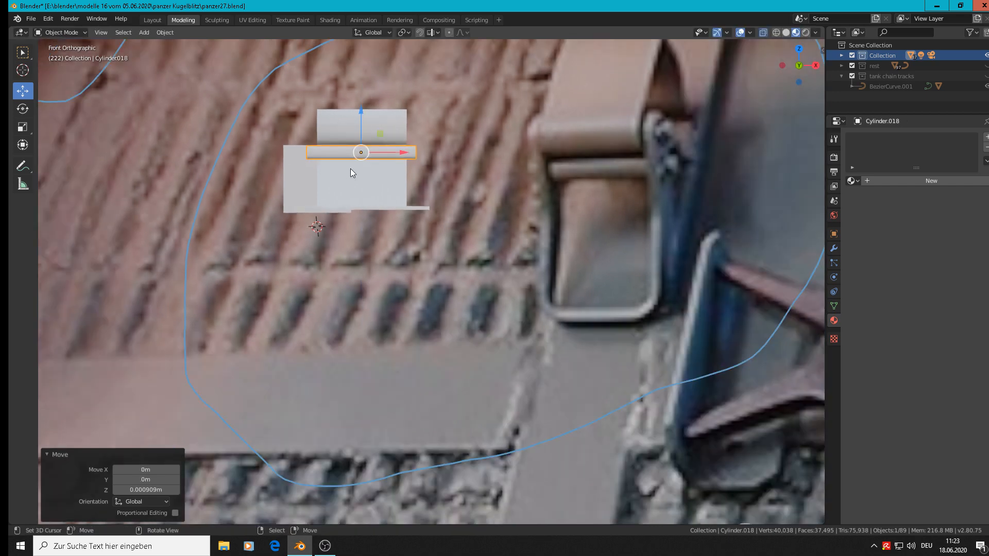
Move the cube beside the clasp about -0.0979 m along Y and flatten it along Y to about 0.064
{"action": "left_click", "coordinate": [302, 183]}
{"action": "mouse_move", "coordinate": [302, 182]}
{"action": "middle_mouse_down"}
{"action": "mouse_move", "coordinate": [307, 199]}
{"action": "mouse_move", "coordinate": [293, 191]}
{"action": "middle_mouse_up"}
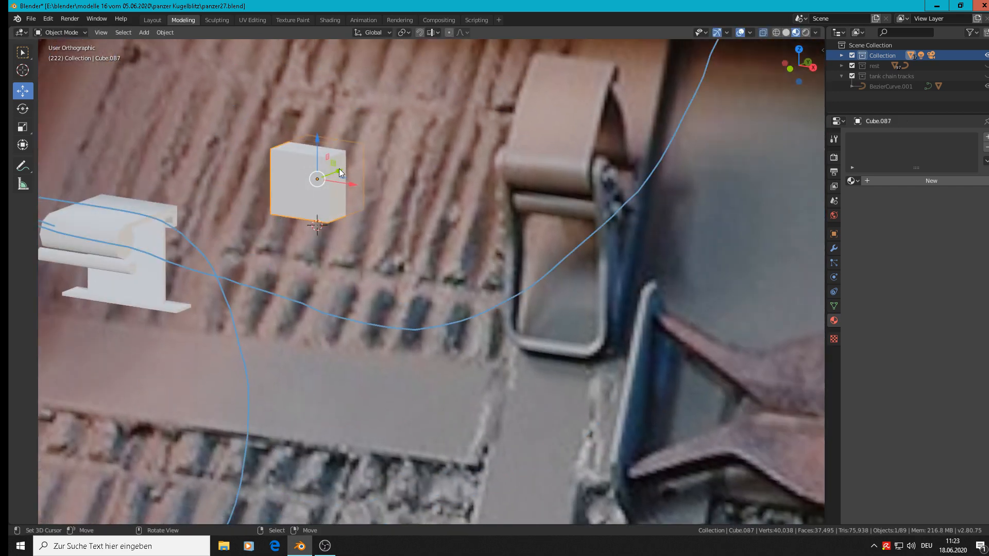
{"action": "left_click_drag", "start_coordinate": [339, 169], "coordinate": [812, 315]}
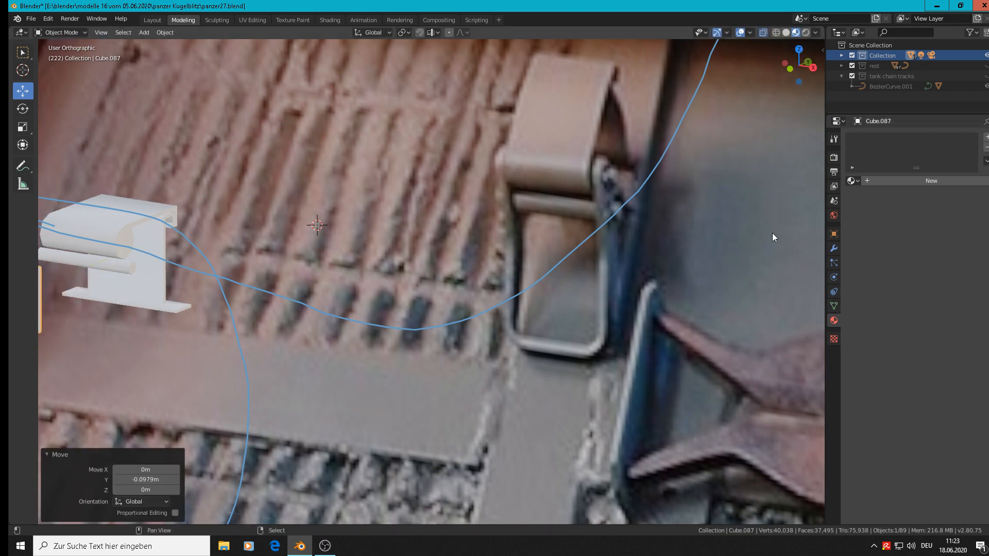
{"action": "middle_click_drag", "start_coordinate": [772, 233], "coordinate": [610, 341]}
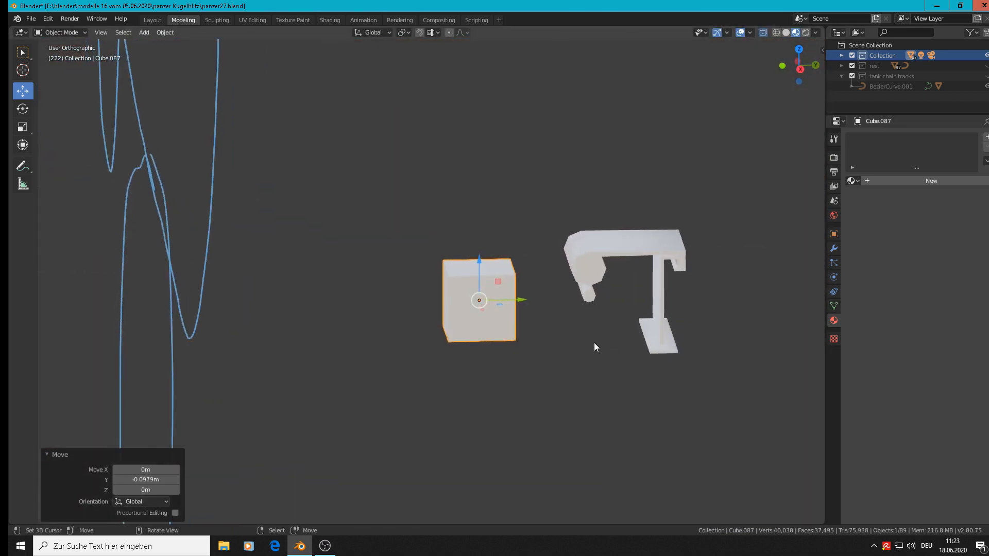
{"action": "key", "text": "s"}
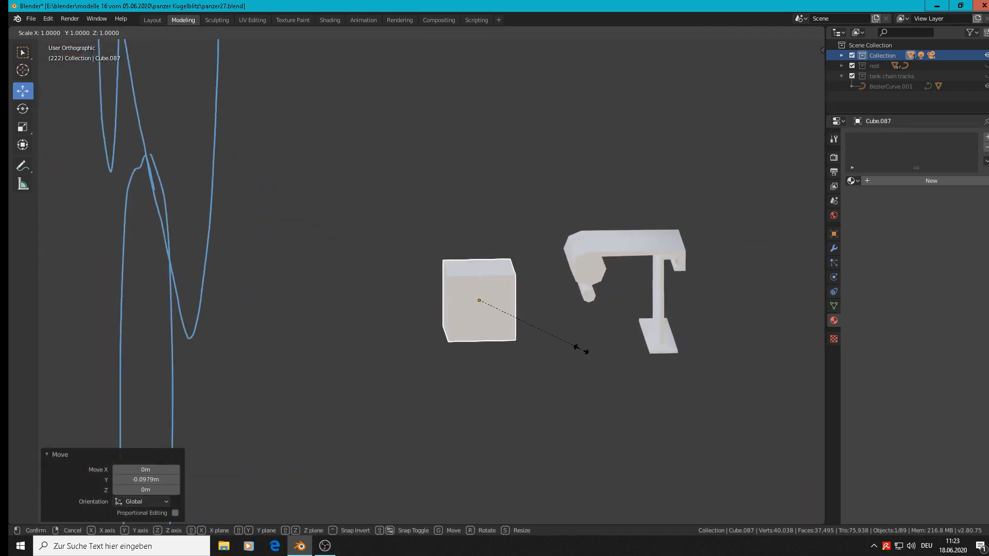
{"action": "key", "text": "y"}
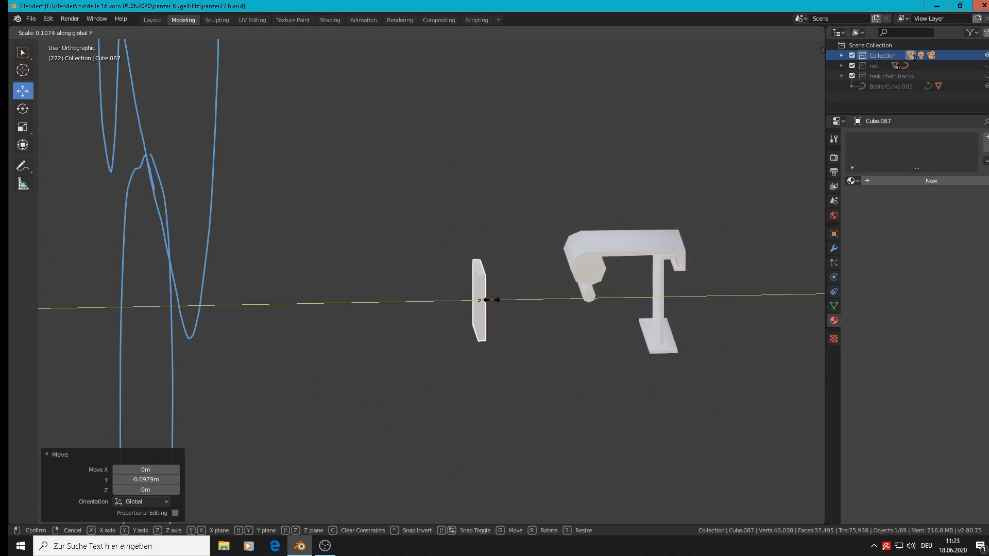
{"action": "left_click", "coordinate": [486, 301]}
In front view, select the flattened cube's upper corner vertices and narrow them along X to about 0.330
{"action": "middle_click_drag", "start_coordinate": [486, 300], "coordinate": [595, 292]}
{"action": "key", "text": "KP_1"}
{"action": "scroll", "coordinate": [614, 292], "scroll_direction": "down", "scroll_amount": 4}
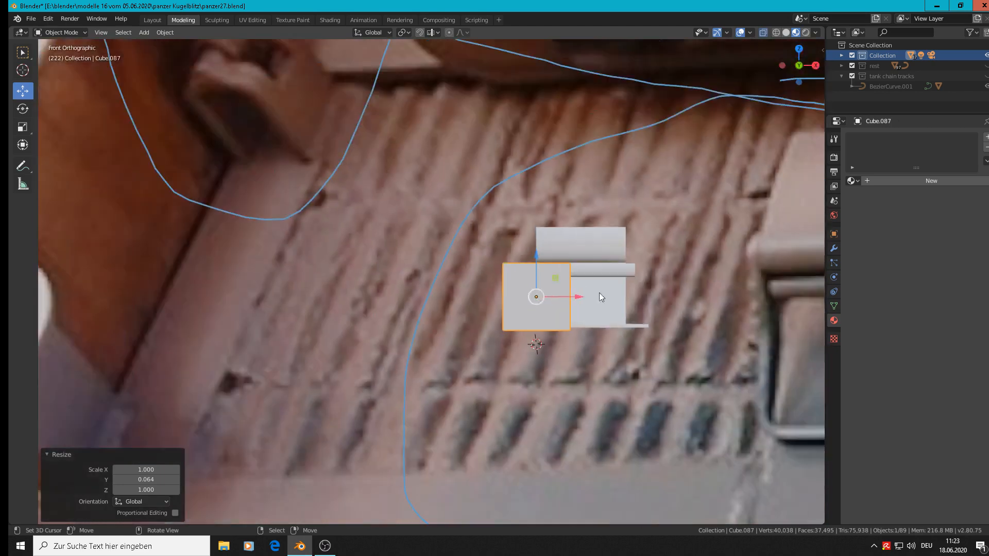
{"action": "scroll", "coordinate": [563, 267], "scroll_direction": "up", "scroll_amount": 4}
{"action": "key", "text": "Tab"}
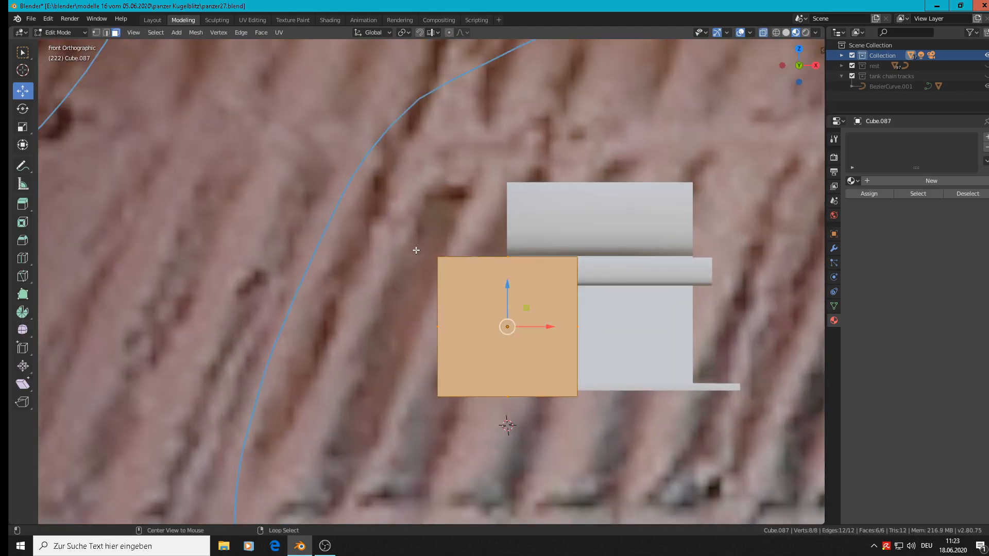
{"action": "key", "text": "alt+a"}
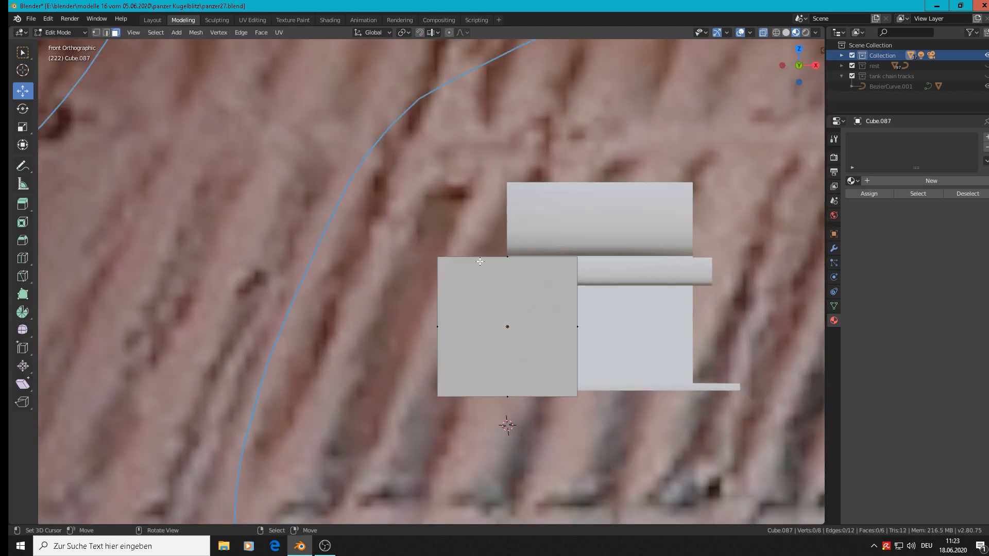
{"action": "left_click", "coordinate": [95, 34]}
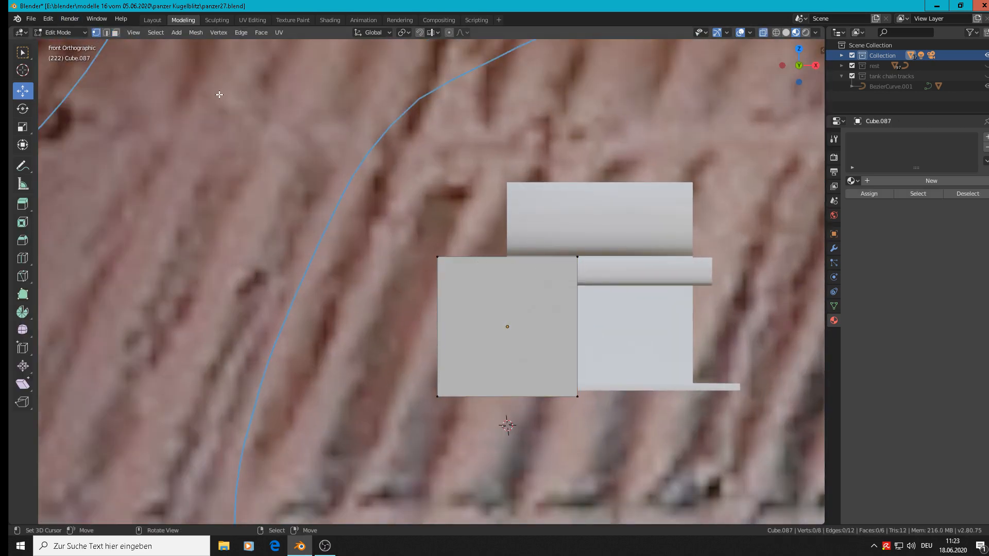
{"action": "right_click", "coordinate": [443, 258]}
{"action": "key", "text": "c"}
{"action": "mouse_move", "coordinate": [431, 246]}
{"action": "left_mouse_down"}
{"action": "mouse_move", "coordinate": [436, 256]}
{"action": "mouse_move", "coordinate": [580, 255]}
{"action": "left_mouse_up"}
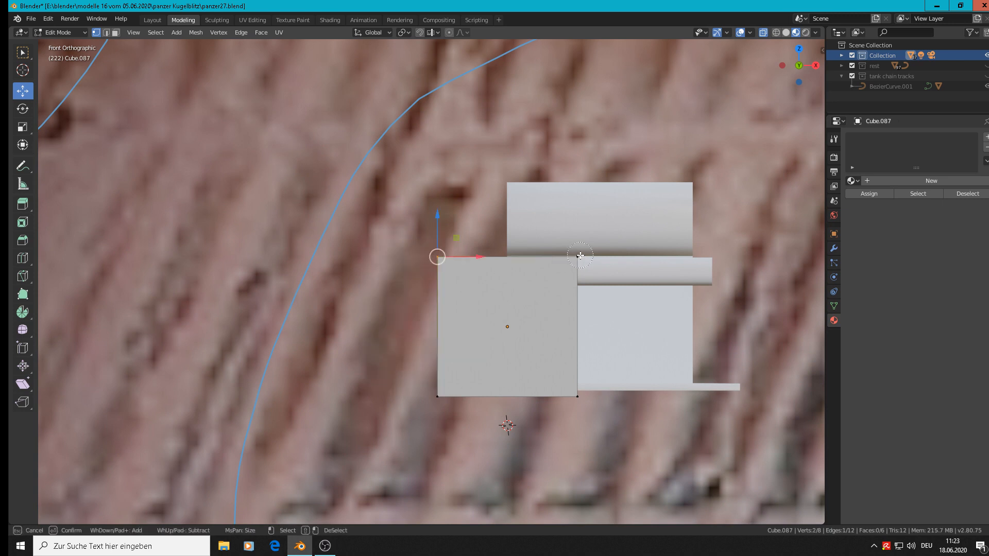
{"action": "left_click", "coordinate": [580, 259]}
{"action": "key", "text": "Escape"}
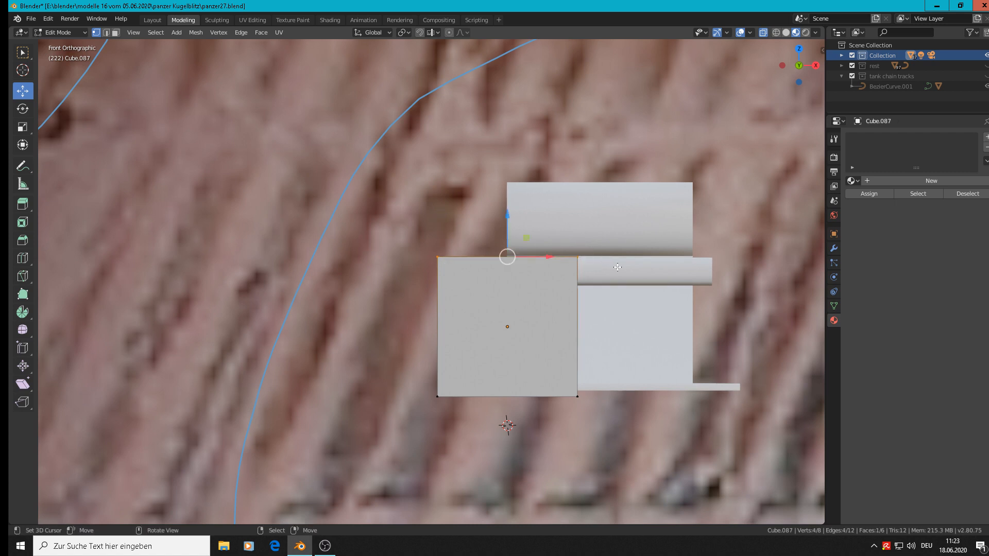
{"action": "key", "text": "s"}
{"action": "key", "text": "x"}
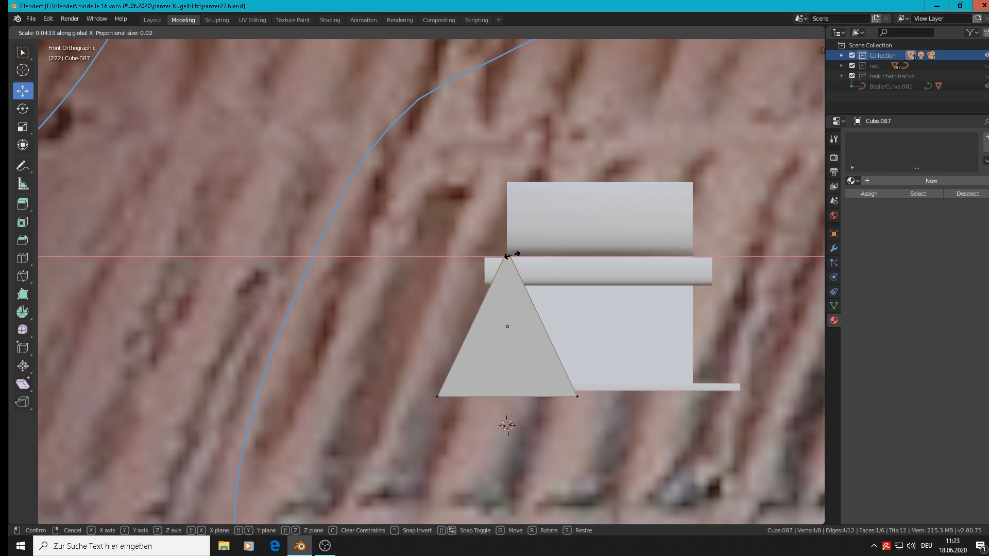
{"action": "left_click", "coordinate": [539, 261]}
Add one vertical loop cut through the middle of the tapered plate with a slide factor of 0
{"action": "middle_click_drag", "start_coordinate": [539, 260], "coordinate": [578, 309]}
{"action": "scroll", "coordinate": [567, 298], "scroll_direction": "up", "scroll_amount": 6}
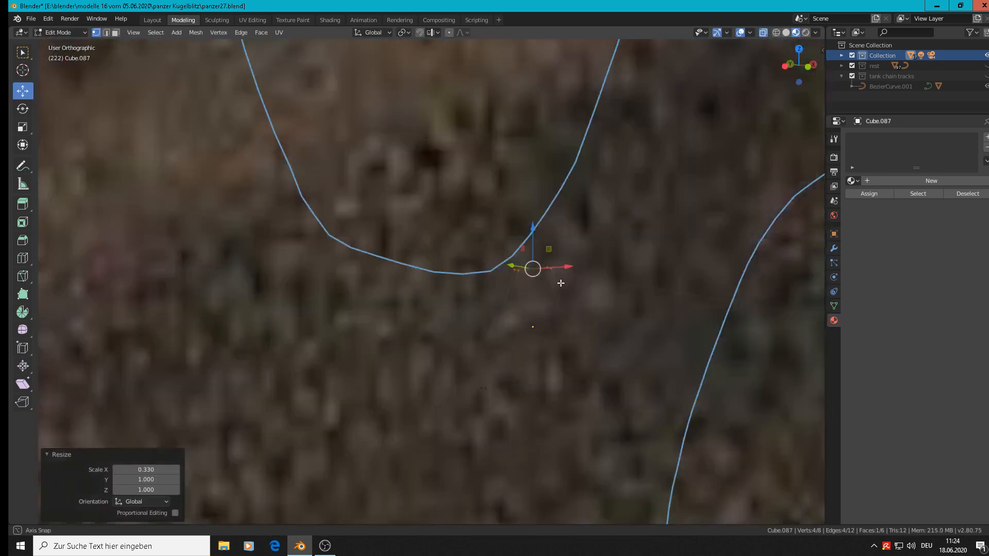
{"action": "scroll", "coordinate": [561, 283], "scroll_direction": "down", "scroll_amount": 5}
{"action": "scroll", "coordinate": [534, 266], "scroll_direction": "up", "scroll_amount": 3}
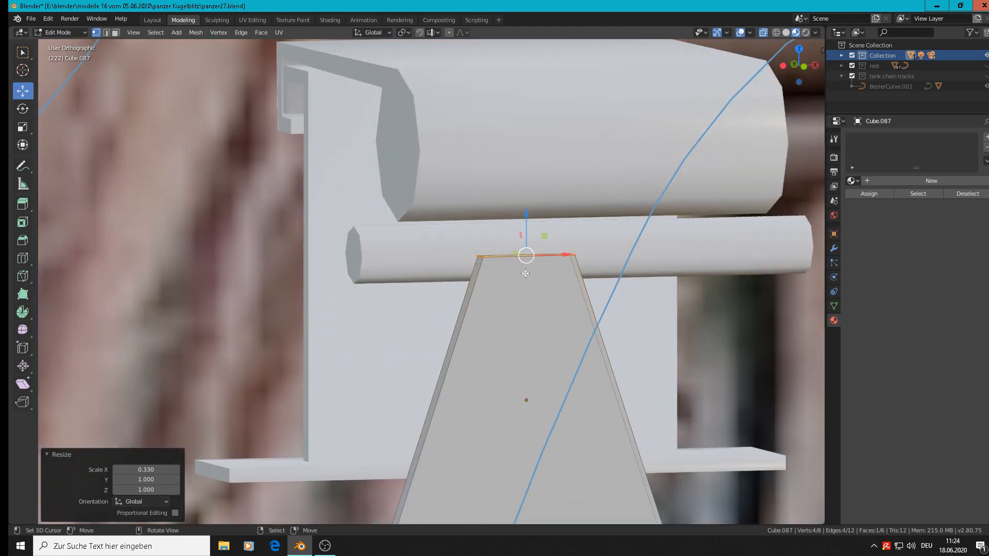
{"action": "key", "text": "ctrl+r"}
{"action": "left_click", "coordinate": [525, 273]}
{"action": "right_click", "coordinate": [525, 272]}
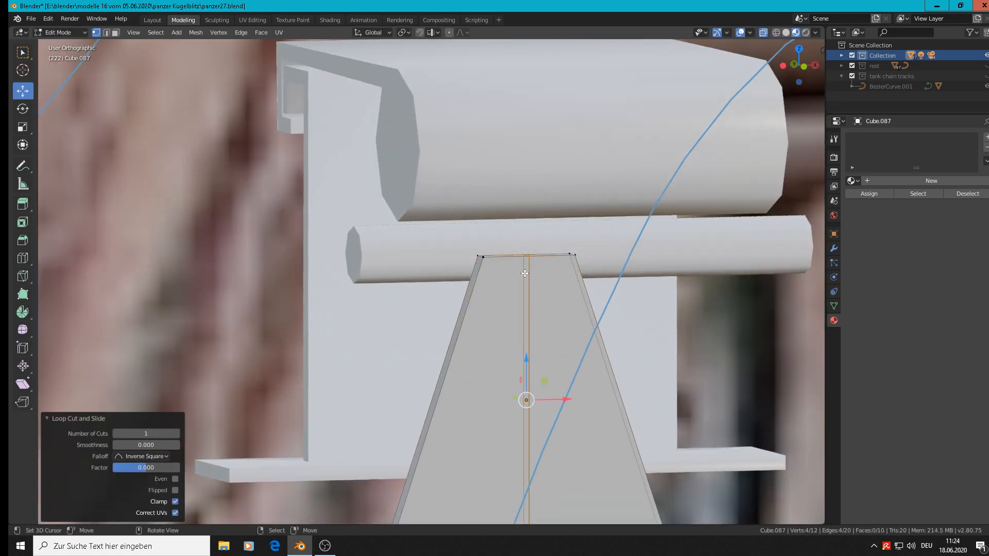
Raise the middle vertices of the plate's top edge about 0.00121 m along Z to form a peak
{"action": "key", "text": "alt+a"}
{"action": "key", "text": "c"}
{"action": "left_click", "coordinate": [531, 255]}
{"action": "key", "text": "Escape"}
{"action": "key", "text": "g"}
{"action": "key", "text": "z"}
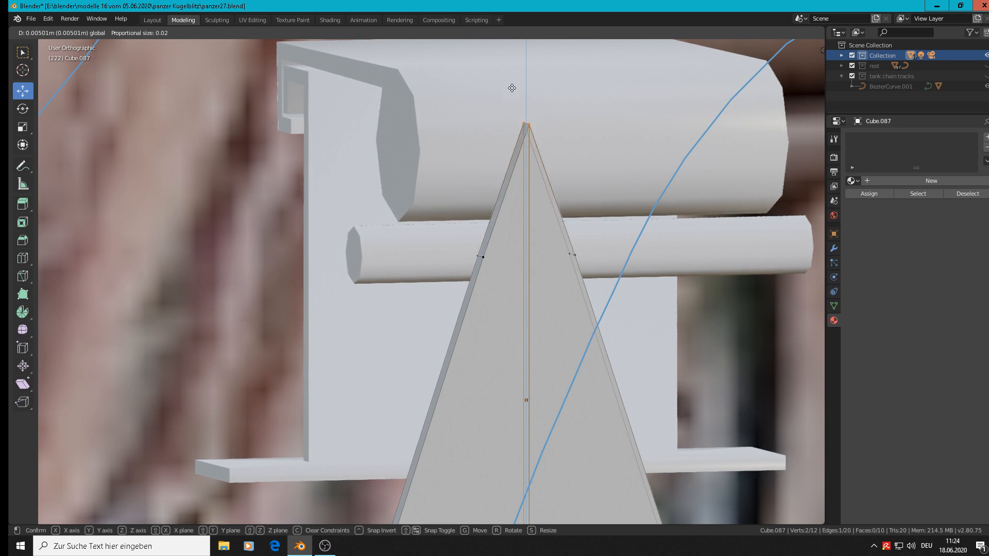
{"action": "left_click", "coordinate": [495, 188]}
Round the plate's peak with a three-segment bevel about 0.283 m wide
{"action": "middle_click_drag", "start_coordinate": [495, 188], "coordinate": [566, 247]}
{"action": "scroll", "coordinate": [575, 253], "scroll_direction": "up", "scroll_amount": 2}
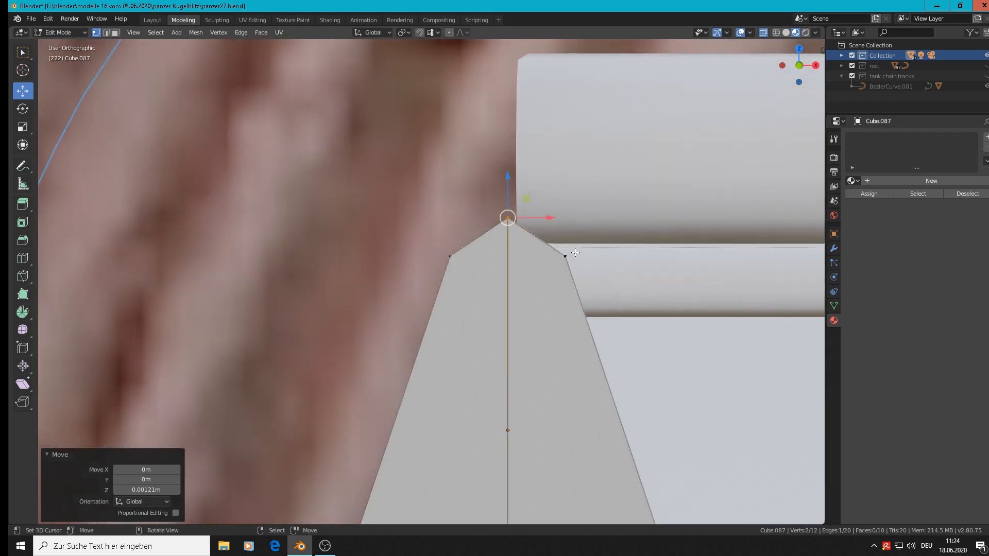
{"action": "key", "text": "ctrl+b"}
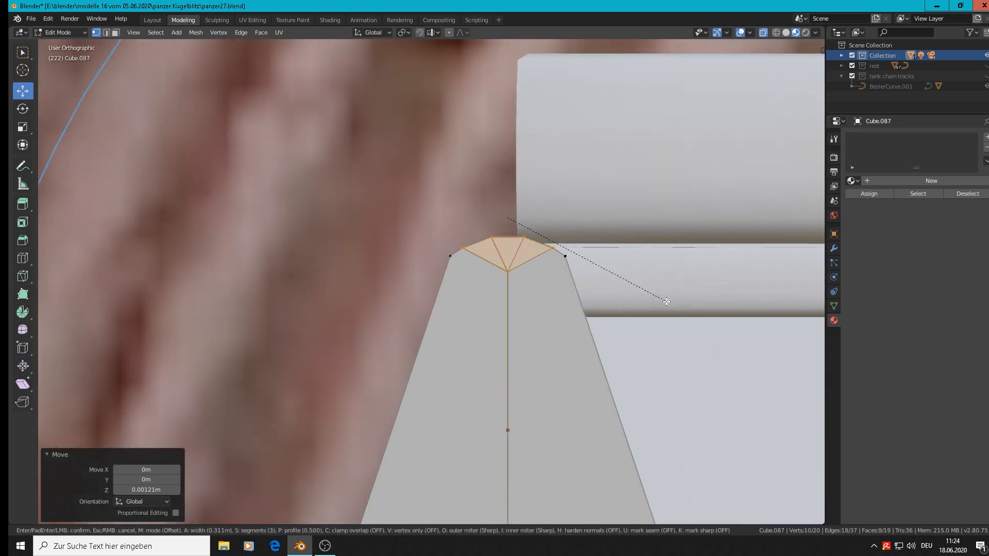
{"action": "left_click", "coordinate": [663, 300]}
{"action": "scroll", "coordinate": [662, 300], "scroll_direction": "down", "scroll_amount": 2}
{"action": "middle_click_drag", "start_coordinate": [663, 299], "coordinate": [581, 199]}
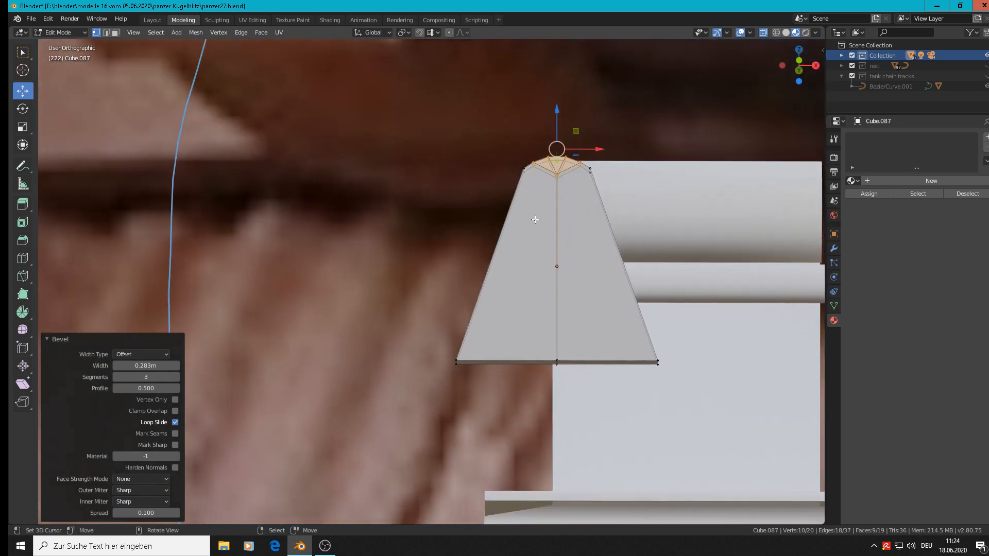
In face selection mode, select both halves of the plate's large front and back faces
{"action": "left_click", "coordinate": [115, 32]}
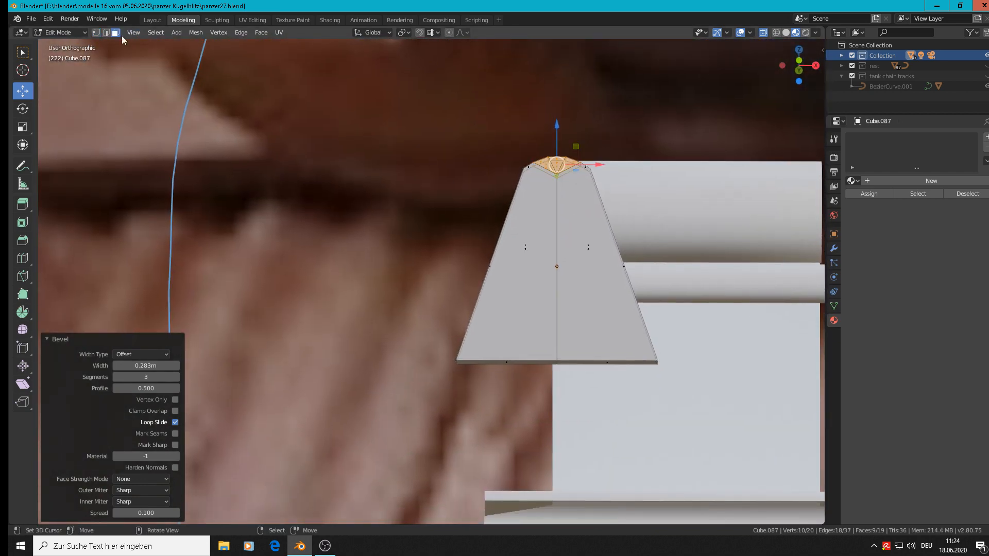
{"action": "left_click", "coordinate": [528, 260]}
{"action": "left_click", "coordinate": [528, 267], "text": "shift"}
{"action": "mouse_move", "coordinate": [530, 274]}
{"action": "middle_mouse_down"}
{"action": "mouse_move", "coordinate": [569, 329]}
{"action": "mouse_move", "coordinate": [548, 274]}
{"action": "mouse_move", "coordinate": [530, 260]}
{"action": "middle_mouse_up"}
{"action": "left_click", "coordinate": [527, 256]}
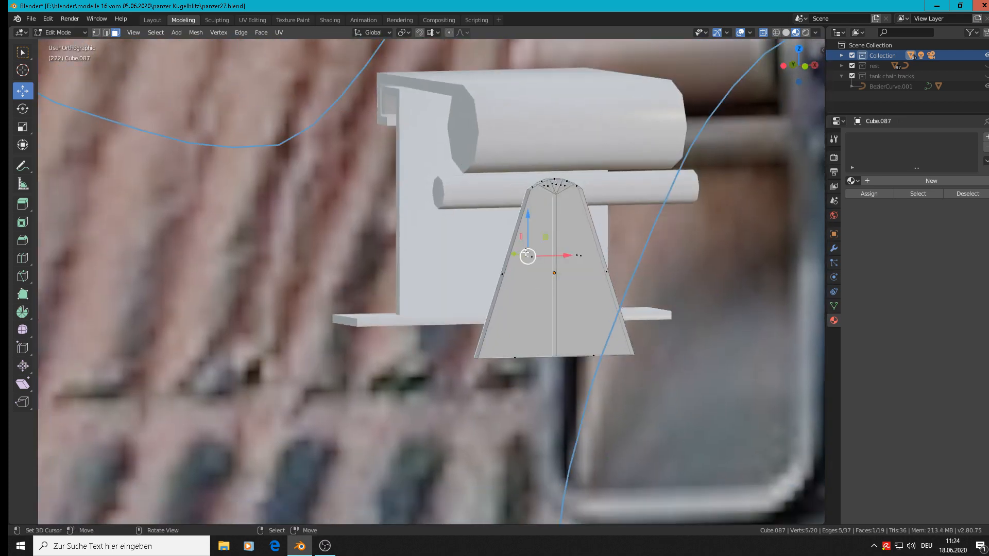
{"action": "left_click", "coordinate": [530, 260], "text": "shift"}
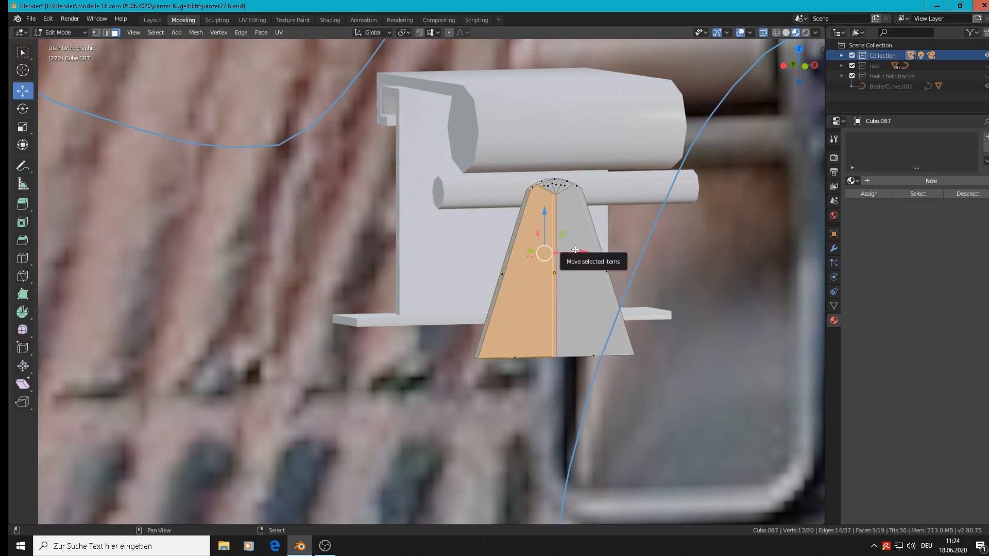
{"action": "left_click", "coordinate": [579, 260], "text": "shift"}
{"action": "middle_click_drag", "start_coordinate": [579, 260], "coordinate": [568, 286]}
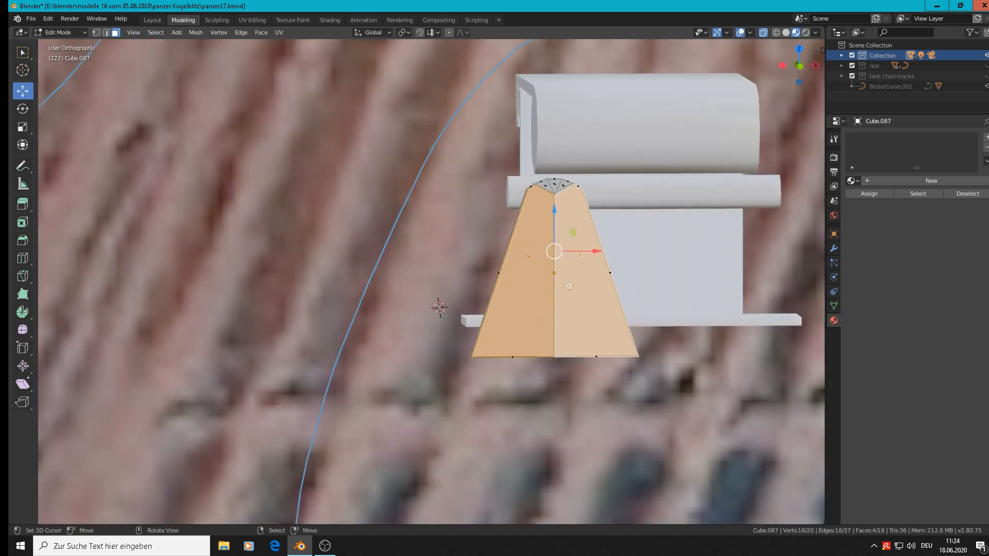
{"action": "key", "text": "e"}
{"action": "key", "text": "s"}
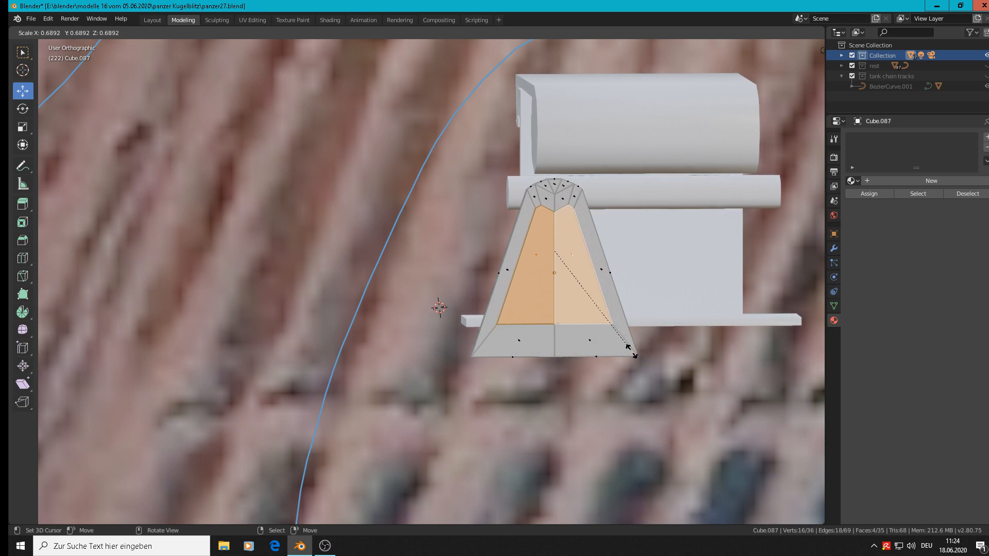
{"action": "right_click", "coordinate": [639, 357]}
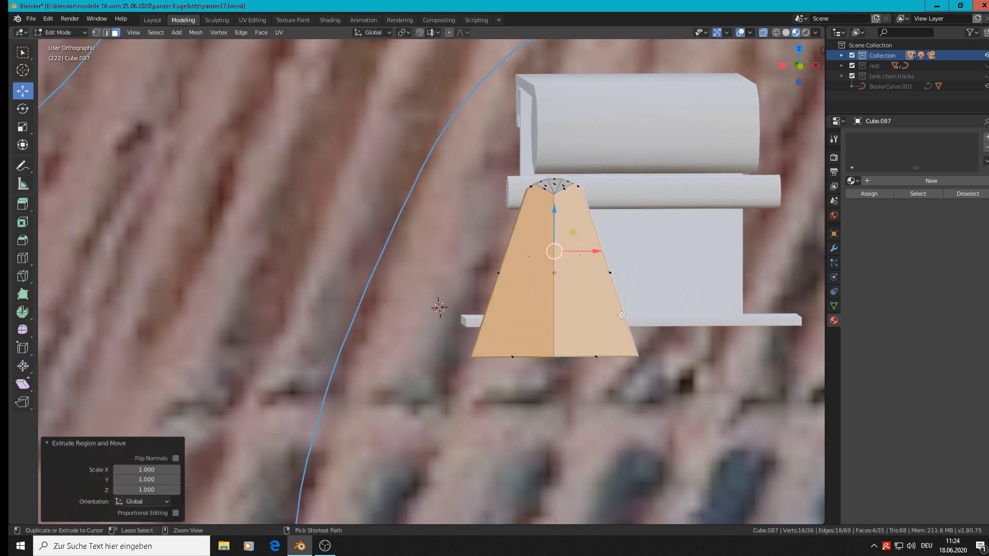
{"action": "key", "text": "ctrl+z"}
{"action": "left_click", "coordinate": [596, 295], "text": "shift"}
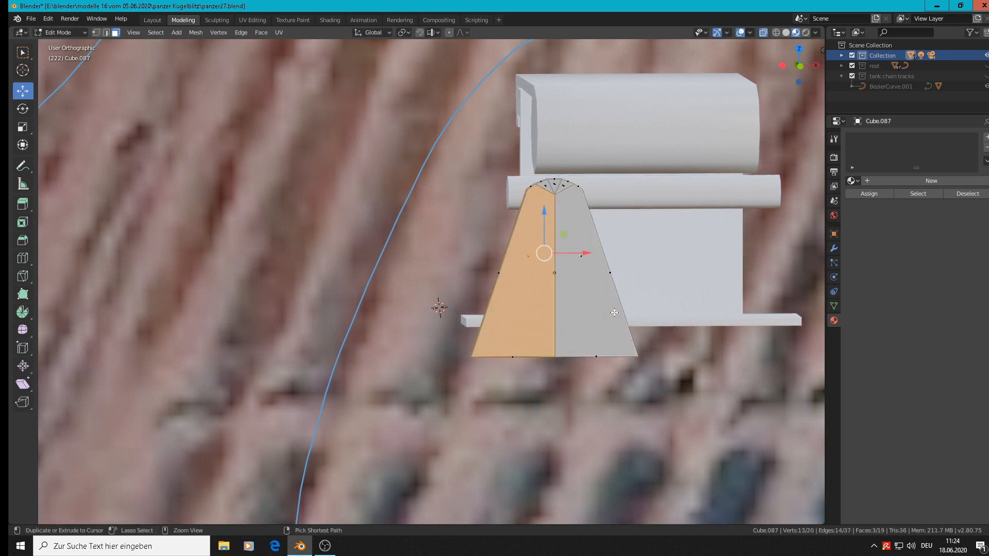
With all four large faces selected and the pivot on Individual Origins, extrude them and scale them inward to about 0.686
{"action": "left_click", "coordinate": [581, 255], "text": "shift"}
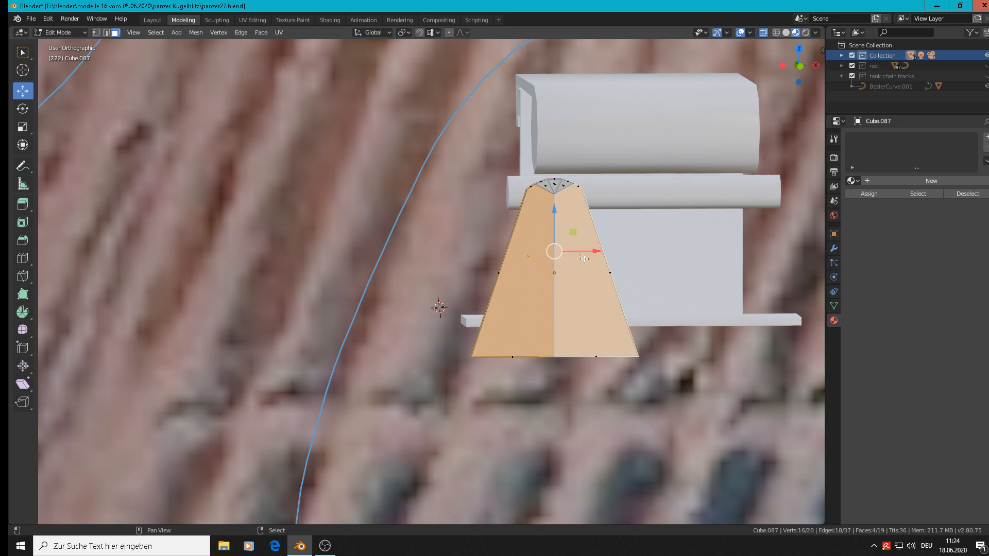
{"action": "left_click", "coordinate": [404, 32]}
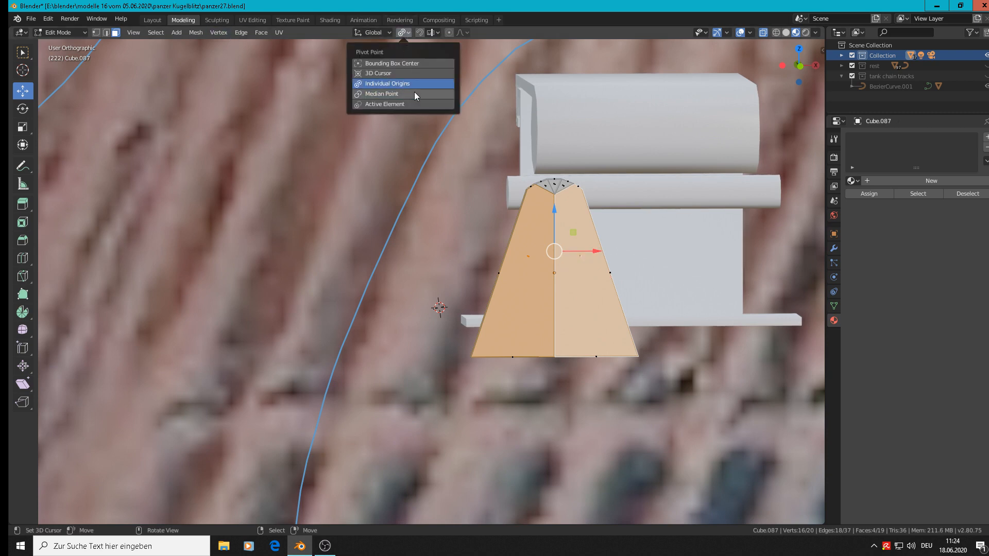
{"action": "left_click", "coordinate": [401, 85]}
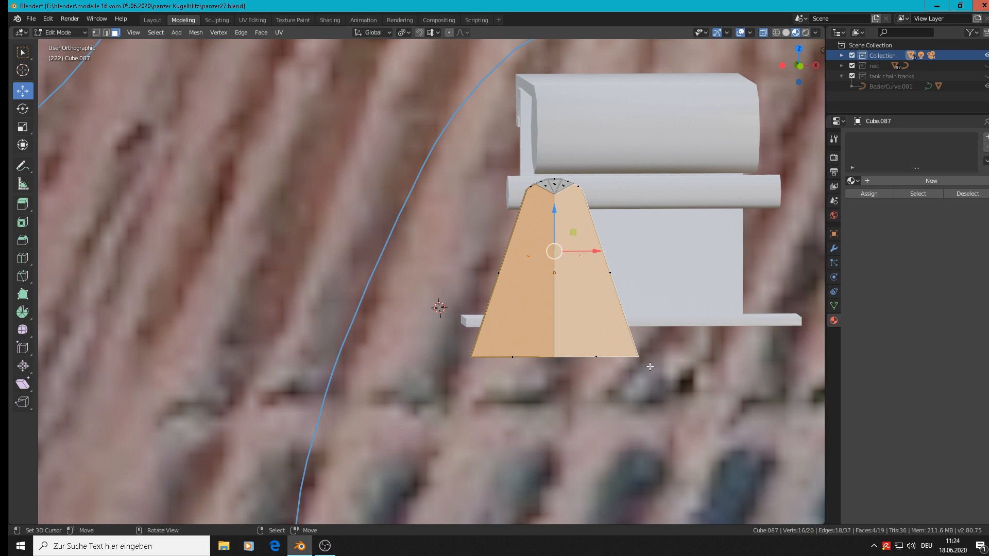
{"action": "key", "text": "e"}
{"action": "key", "text": "s"}
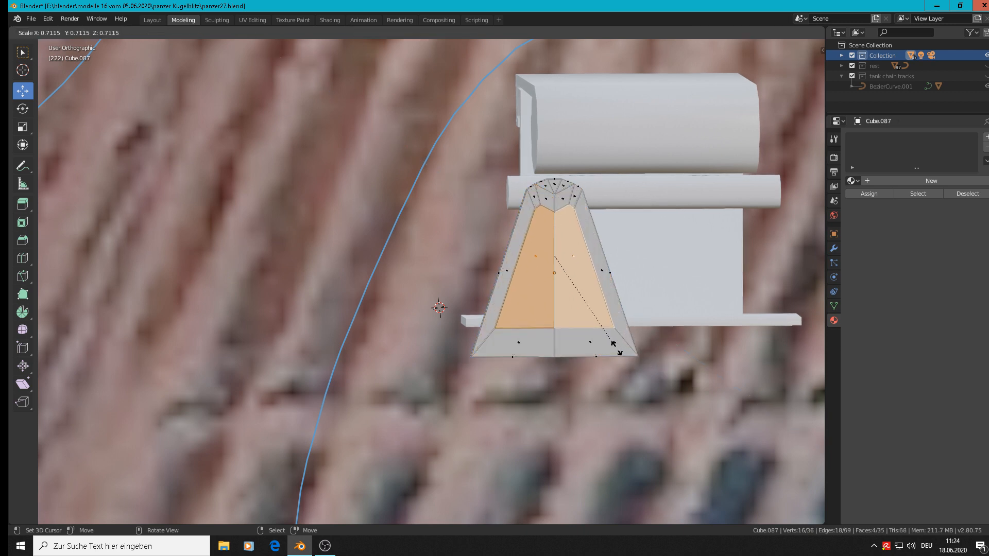
{"action": "left_click", "coordinate": [613, 343]}
{"action": "scroll", "coordinate": [605, 317], "scroll_direction": "up", "scroll_amount": 3}
{"action": "key", "text": "s"}
{"action": "key", "text": "x"}
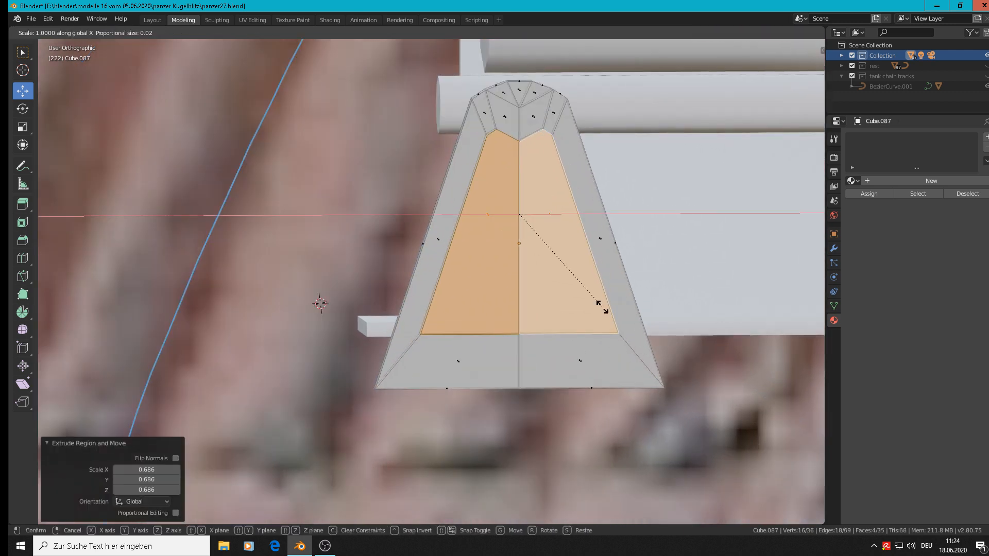
{"action": "key", "text": "Escape"}
{"action": "key", "text": "g"}
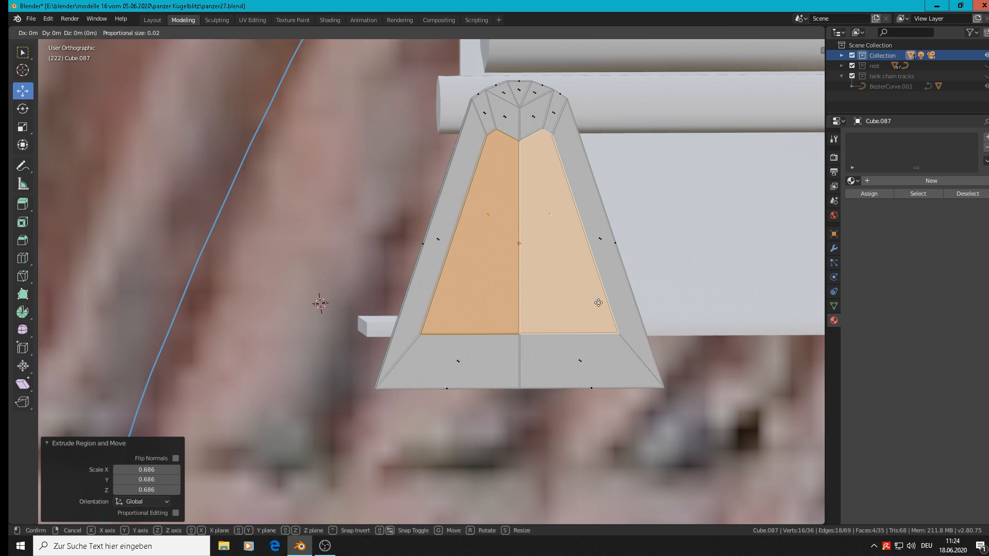
{"action": "key", "text": "x"}
{"action": "key", "text": "x"}
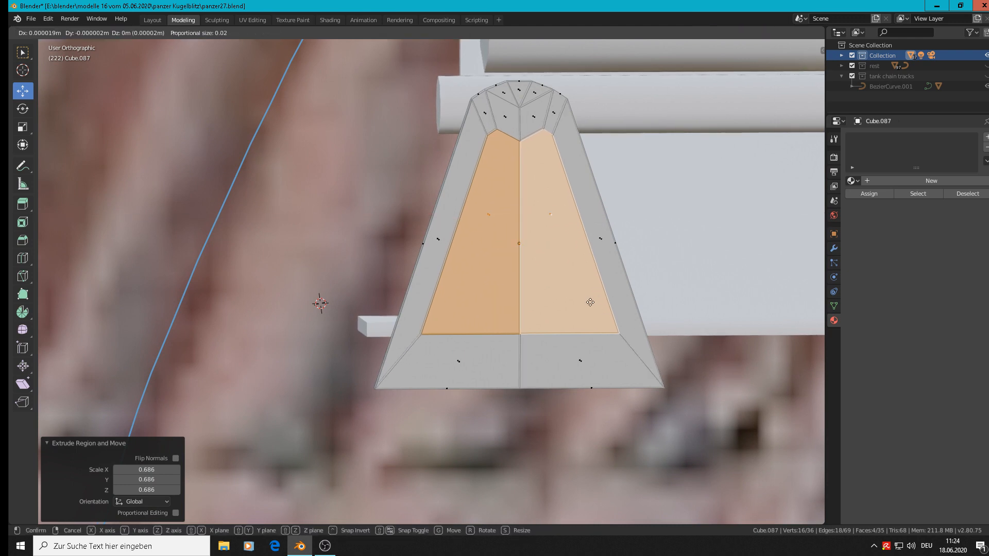
{"action": "key", "text": "Escape"}
{"action": "scroll", "coordinate": [551, 269], "scroll_direction": "up", "scroll_amount": 1}
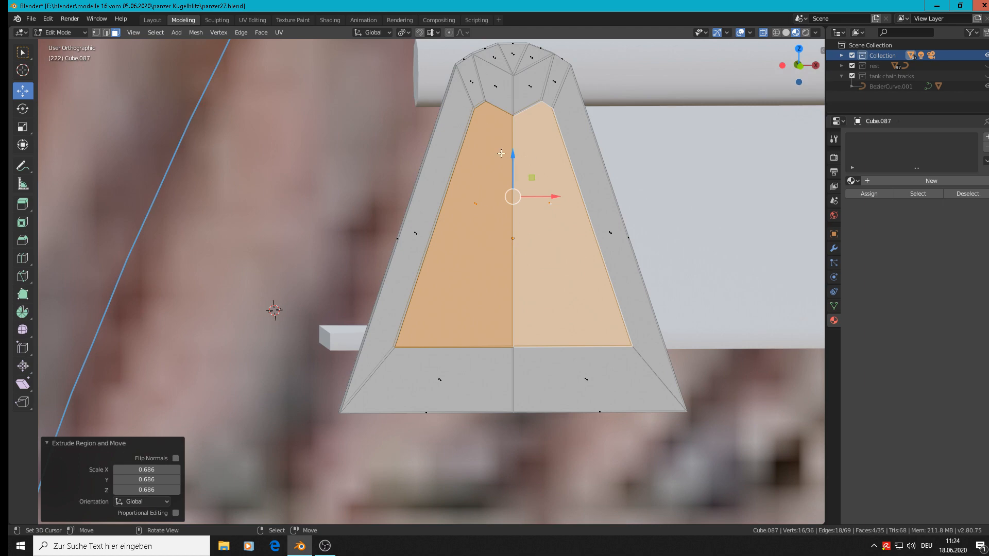
{"action": "middle_click_drag", "start_coordinate": [516, 208], "coordinate": [337, 6]}
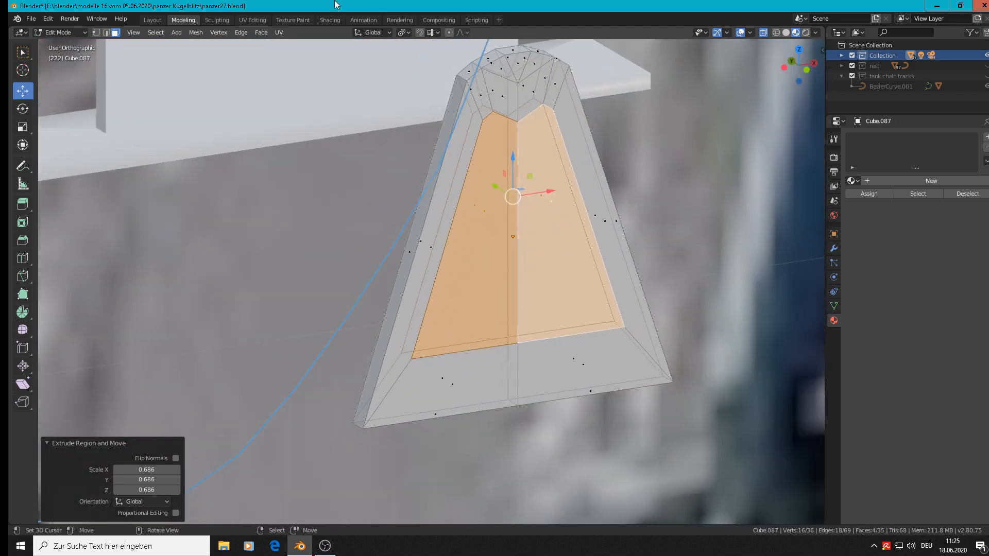
Set the pivot to Median Point and delete the centre edges of the plate's inner front and back faces to cut a through opening
{"action": "left_click", "coordinate": [400, 33]}
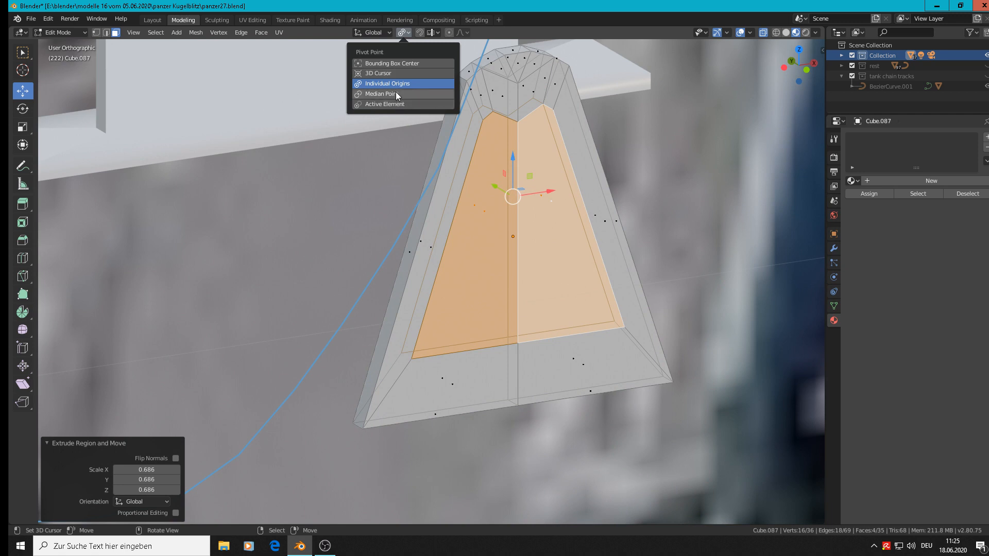
{"action": "left_click", "coordinate": [394, 93]}
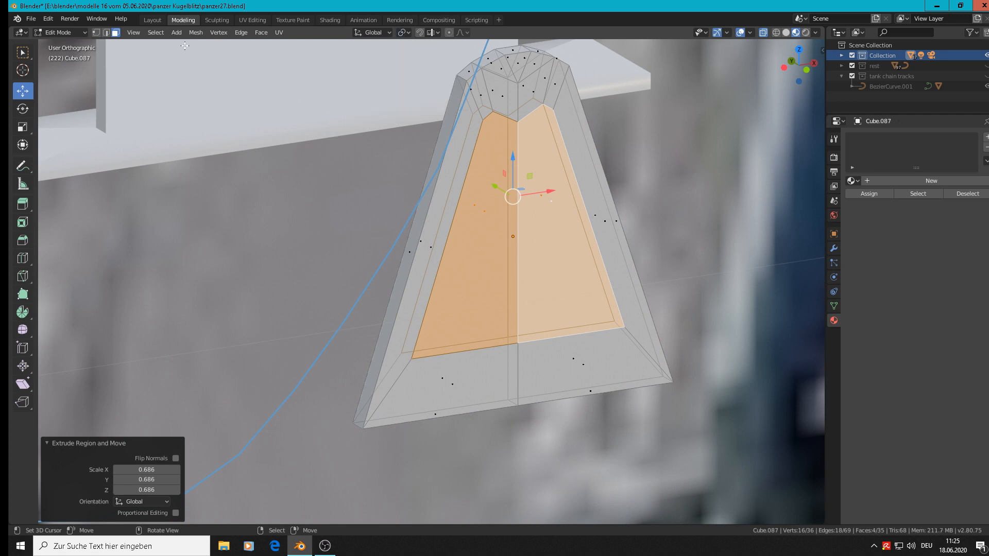
{"action": "left_click", "coordinate": [106, 33]}
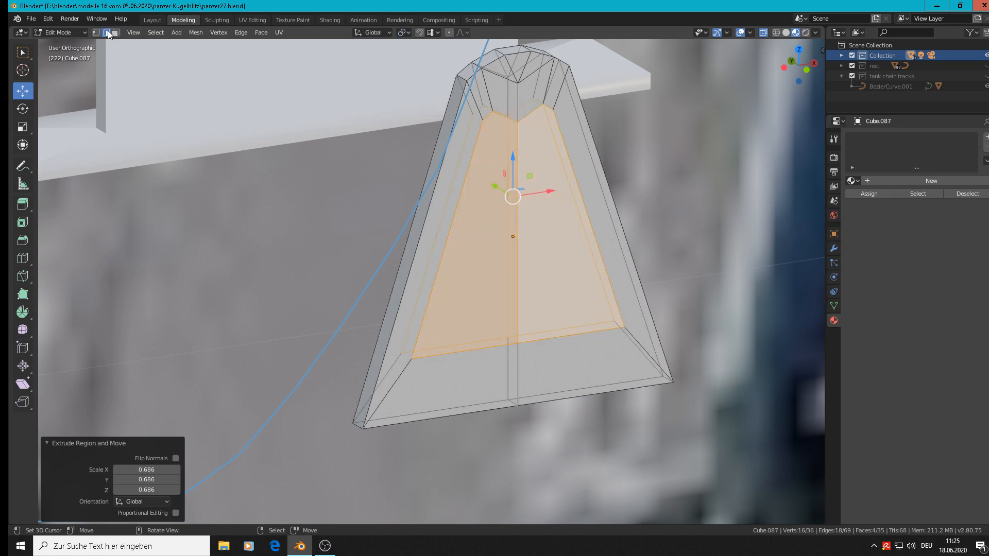
{"action": "left_click", "coordinate": [519, 231]}
{"action": "key", "text": "x"}
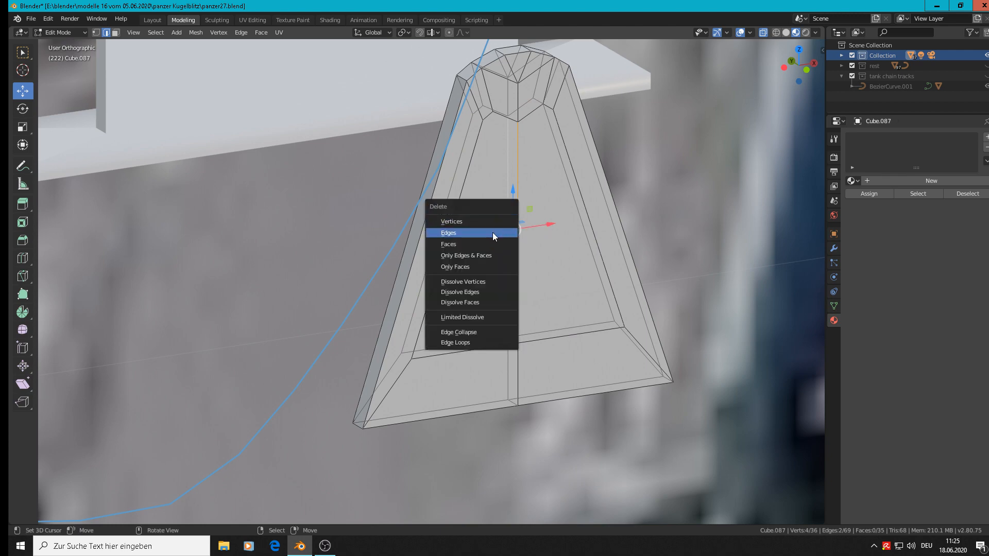
{"action": "left_click", "coordinate": [493, 233]}
Fill both halves of the opening's lower wall with faces between the front and back edges
{"action": "middle_click_drag", "start_coordinate": [531, 240], "coordinate": [462, 296]}
{"action": "left_click", "coordinate": [459, 328]}
{"action": "left_click", "coordinate": [457, 324], "text": "shift"}
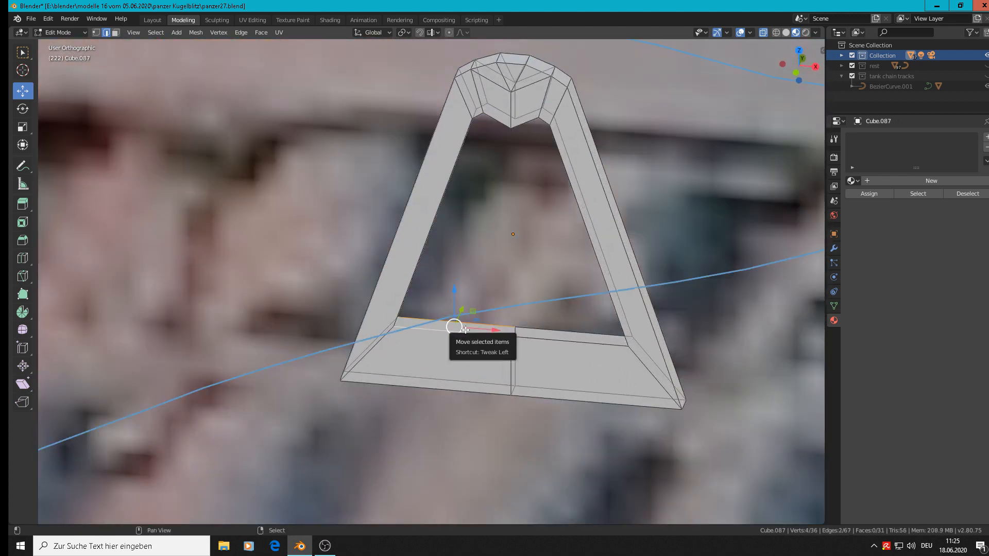
{"action": "key", "text": "f"}
{"action": "left_click", "coordinate": [586, 330]}
{"action": "left_click", "coordinate": [580, 335], "text": "shift"}
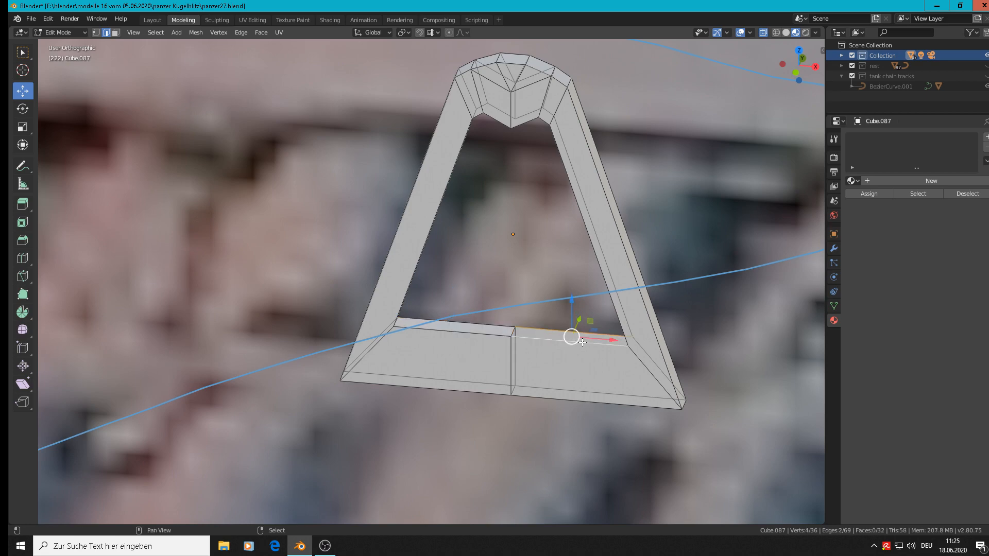
{"action": "key", "text": "f"}
Fill the opening's two long slanted side walls with faces between the front and back edges
{"action": "middle_click_drag", "start_coordinate": [567, 332], "coordinate": [593, 278]}
{"action": "left_click", "coordinate": [465, 251]}
{"action": "key", "text": "f"}
{"action": "key", "text": "alt+z"}
{"action": "left_click", "coordinate": [592, 174]}
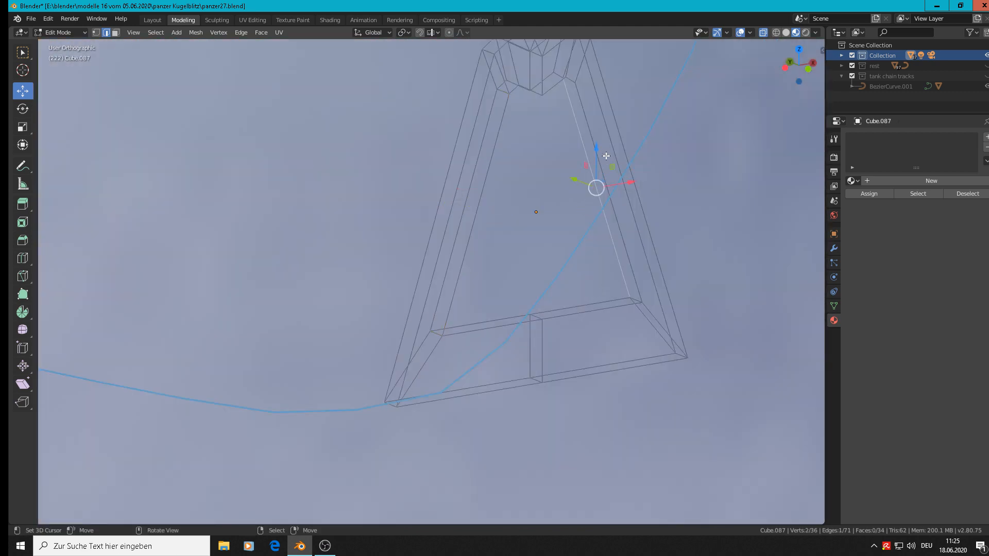
{"action": "left_click", "coordinate": [600, 159], "text": "shift"}
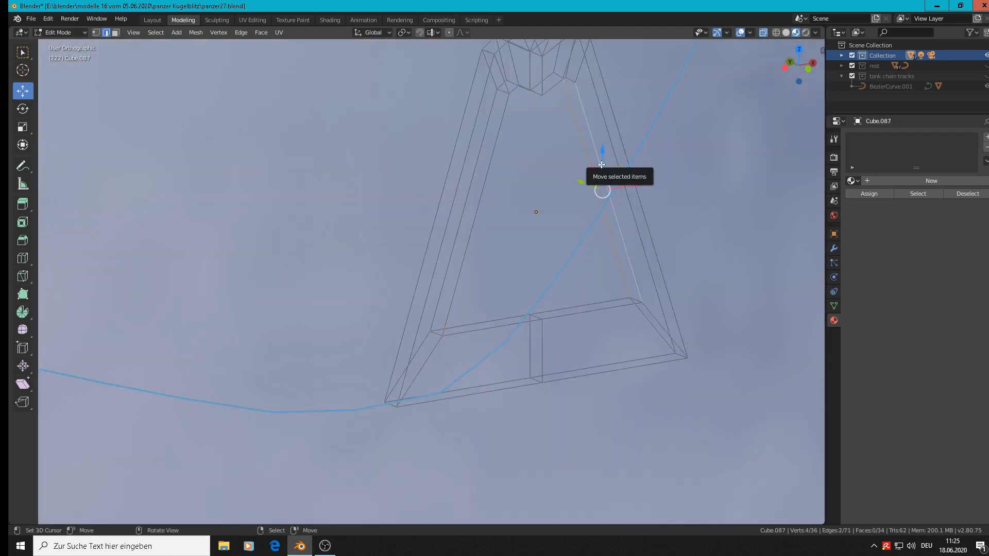
Fill the two missing wall faces on the left half of the opening's notched upper end
{"action": "middle_click_drag", "start_coordinate": [596, 174], "coordinate": [505, 90]}
{"action": "scroll", "coordinate": [504, 89], "scroll_direction": "up", "scroll_amount": 3}
{"action": "scroll", "coordinate": [504, 89], "scroll_direction": "up", "scroll_amount": 1}
{"action": "right_click", "coordinate": [479, 73]}
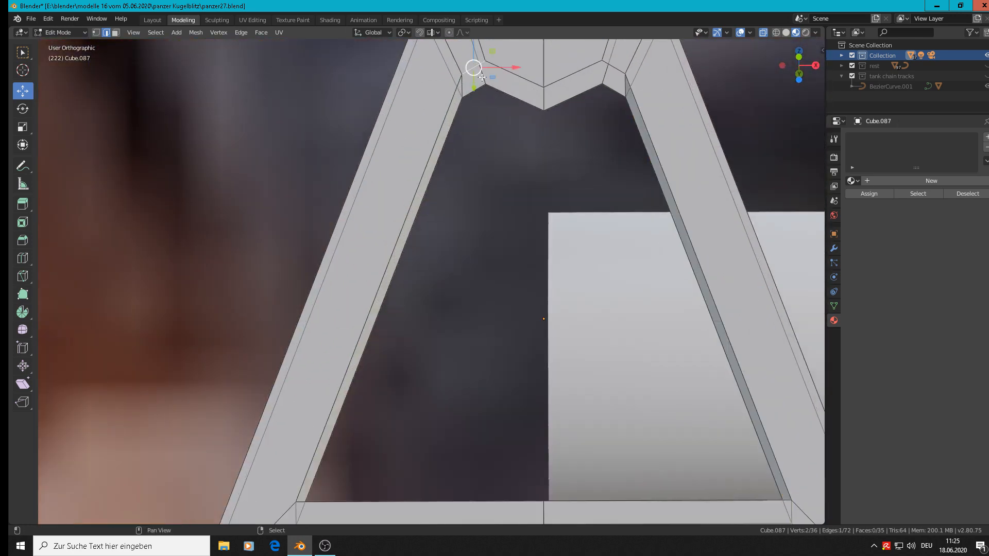
{"action": "right_click", "coordinate": [482, 91], "text": "shift"}
{"action": "key", "text": "f"}
{"action": "right_click", "coordinate": [520, 71]}
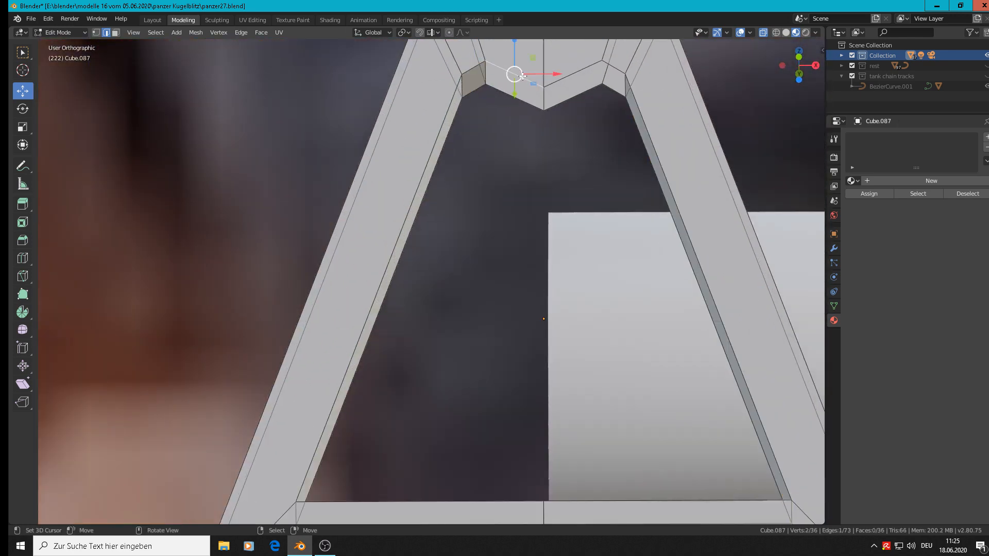
{"action": "right_click", "coordinate": [521, 113], "text": "shift"}
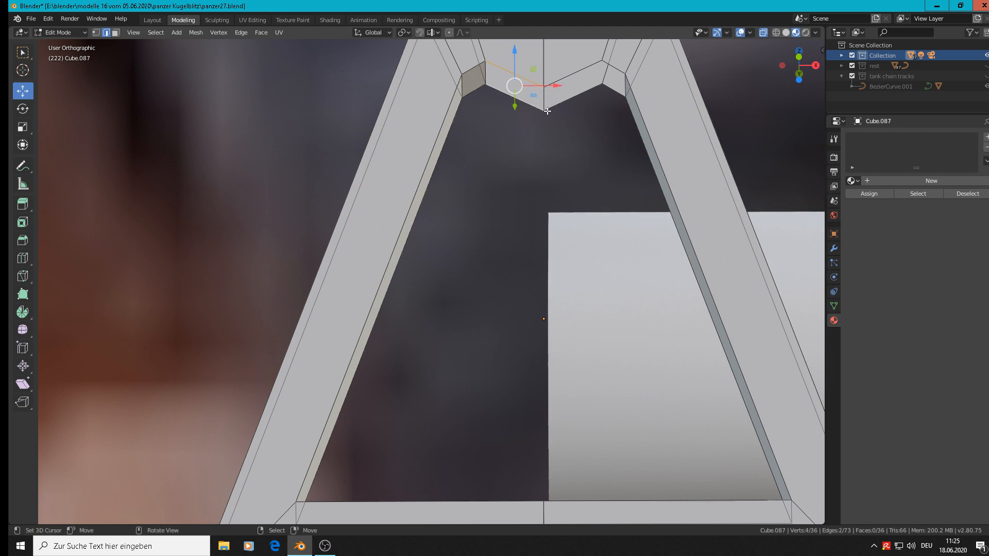
{"action": "key", "text": "f"}
Fill the two missing wall faces on the right half of the opening's notched upper end and return to Object Mode
{"action": "right_click", "coordinate": [573, 73]}
{"action": "right_click", "coordinate": [575, 98], "text": "shift"}
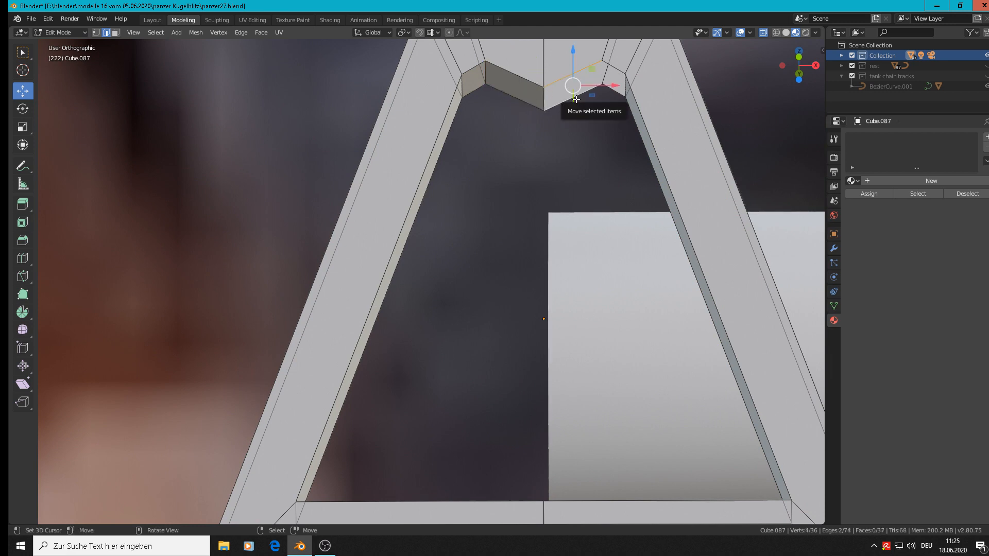
{"action": "key", "text": "f"}
{"action": "right_click", "coordinate": [610, 74]}
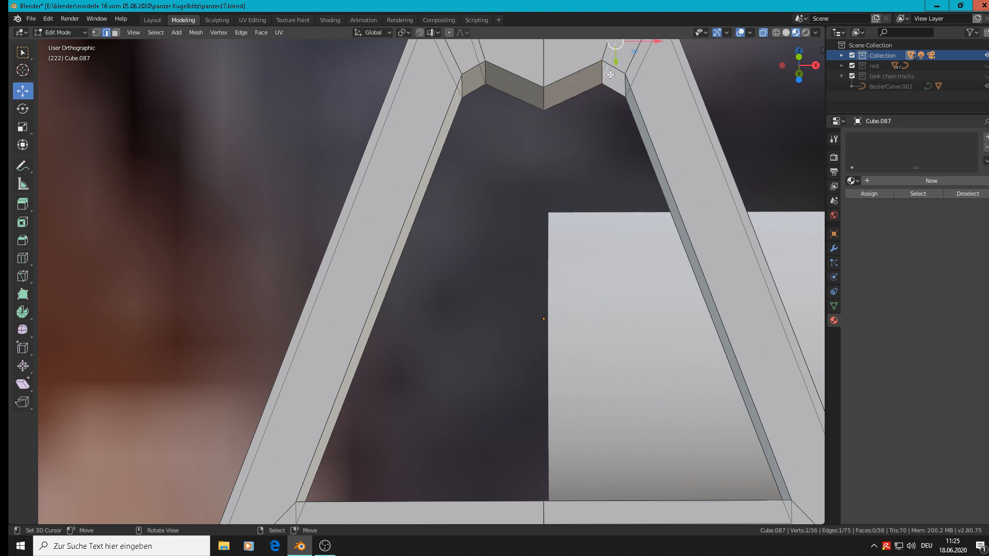
{"action": "right_click", "coordinate": [613, 91], "text": "shift"}
{"action": "key", "text": "f"}
{"action": "scroll", "coordinate": [611, 94], "scroll_direction": "down", "scroll_amount": 8}
{"action": "key", "text": "Tab"}
{"action": "middle_click_drag", "start_coordinate": [590, 126], "coordinate": [555, 144]}
{"action": "scroll", "coordinate": [617, 174], "scroll_direction": "down", "scroll_amount": 2}
{"action": "scroll", "coordinate": [555, 144], "scroll_direction": "up", "scroll_amount": 4}
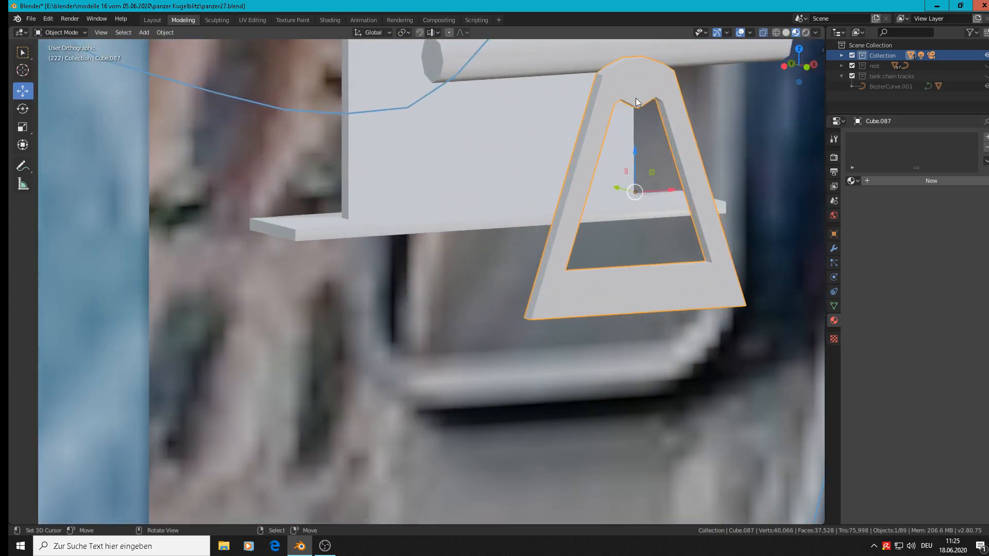
In Edit Mode with X-ray off, bevel the front edge loop around the opening about 0.0273 m wide with one segment
{"action": "key", "text": "Tab"}
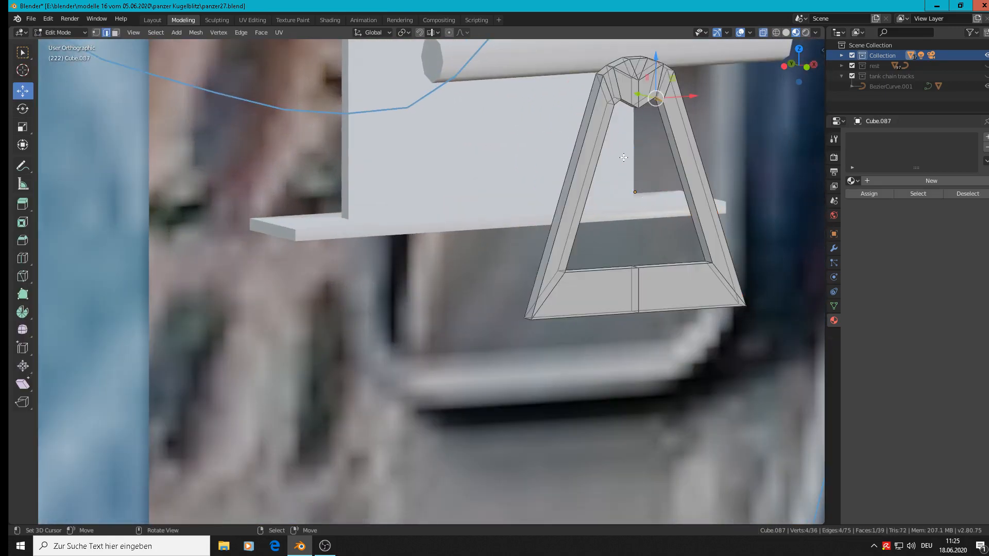
{"action": "scroll", "coordinate": [622, 156], "scroll_direction": "up", "scroll_amount": 2}
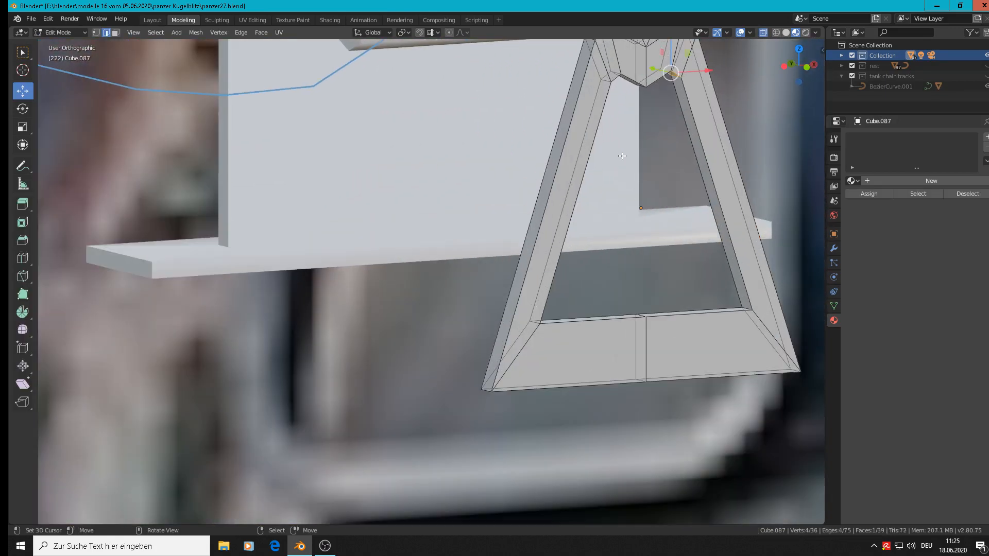
{"action": "left_click", "coordinate": [761, 32]}
{"action": "scroll", "coordinate": [577, 175], "scroll_direction": "up", "scroll_amount": 2}
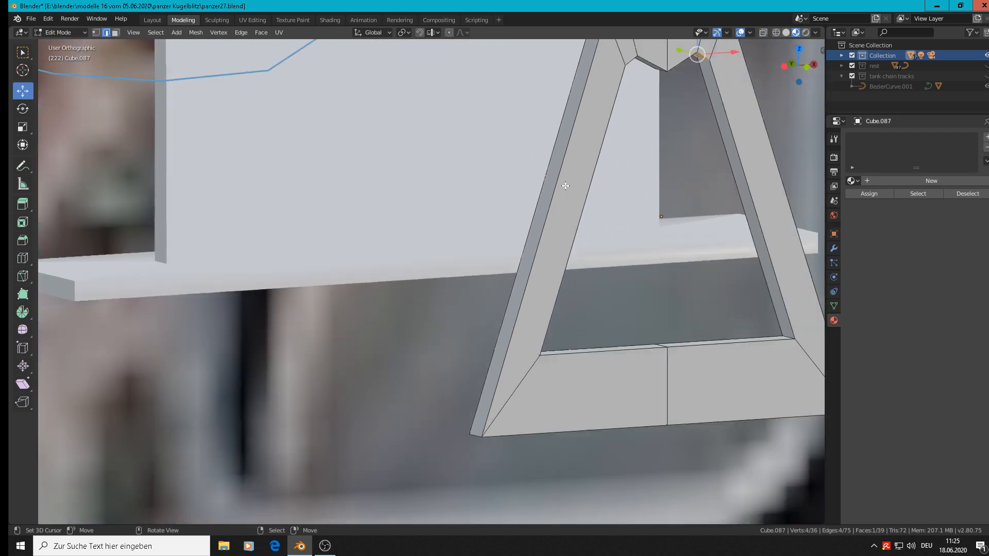
{"action": "left_click", "coordinate": [578, 207], "text": "alt+shift"}
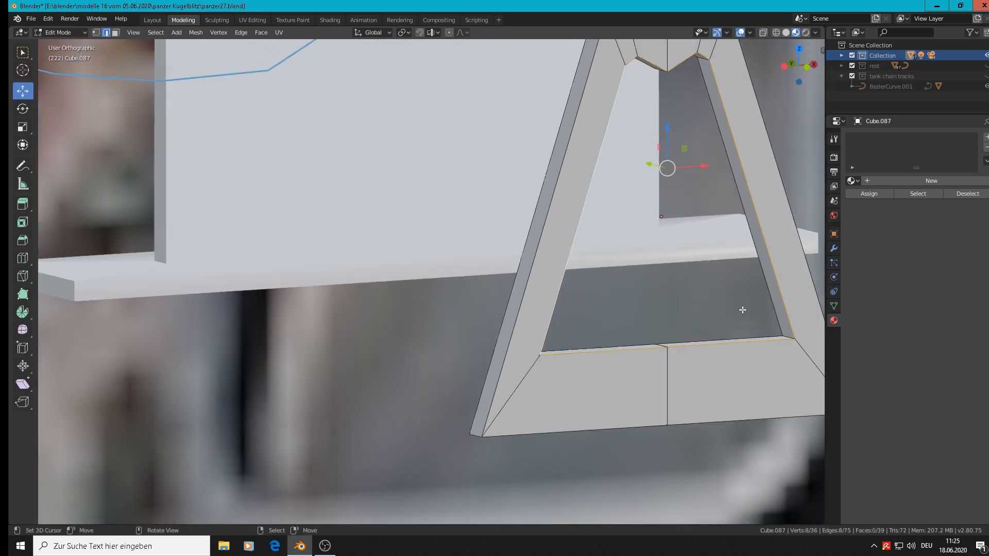
{"action": "key", "text": "ctrl+b"}
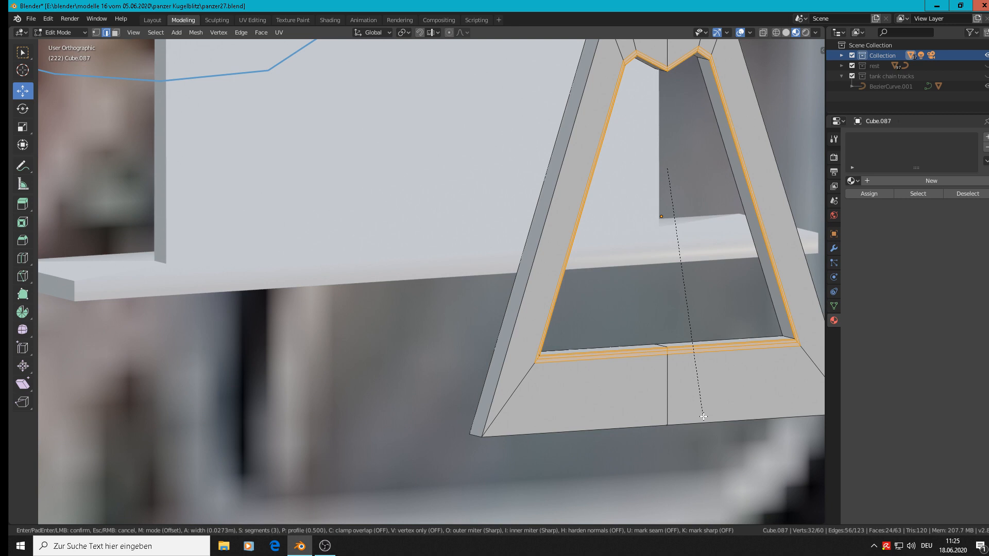
{"action": "scroll", "coordinate": [704, 416], "scroll_direction": "down", "scroll_amount": 2}
{"action": "left_click", "coordinate": [703, 416]}
{"action": "scroll", "coordinate": [592, 254], "scroll_direction": "down", "scroll_amount": 2}
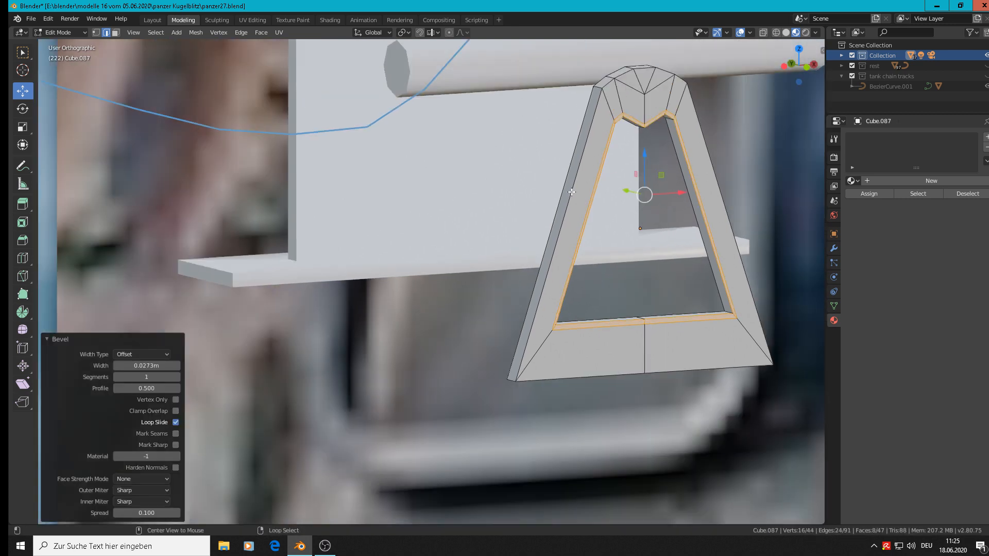
Bevel the plate's complete outer front edge loop about 0.0333 m wide with one segment
{"action": "left_click", "coordinate": [590, 206], "text": "alt"}
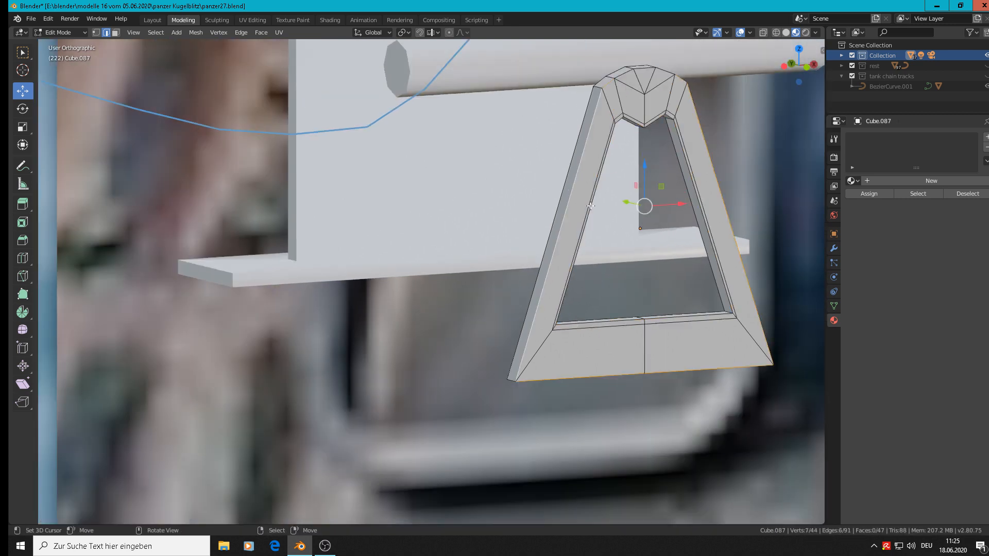
{"action": "left_click", "coordinate": [644, 70], "text": "shift"}
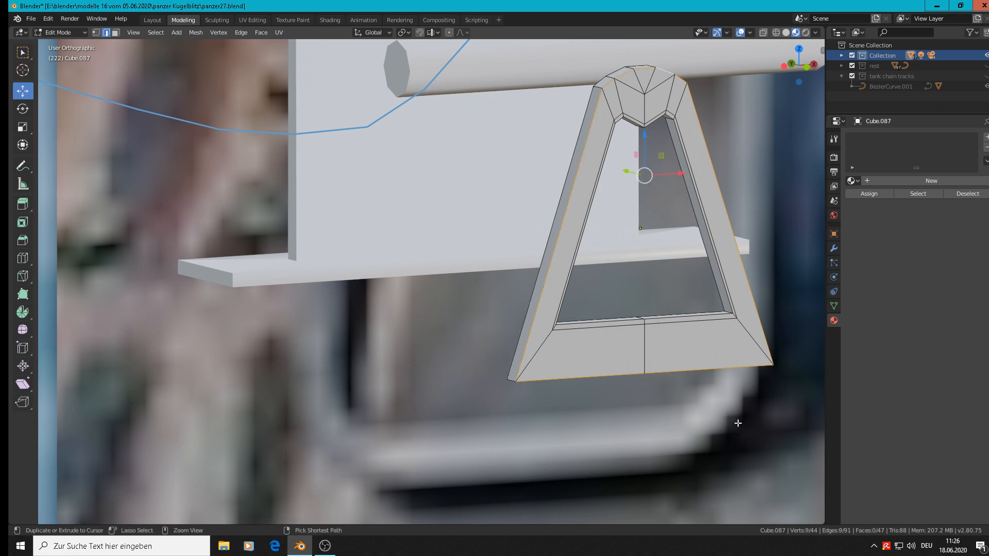
{"action": "key", "text": "ctrl+b"}
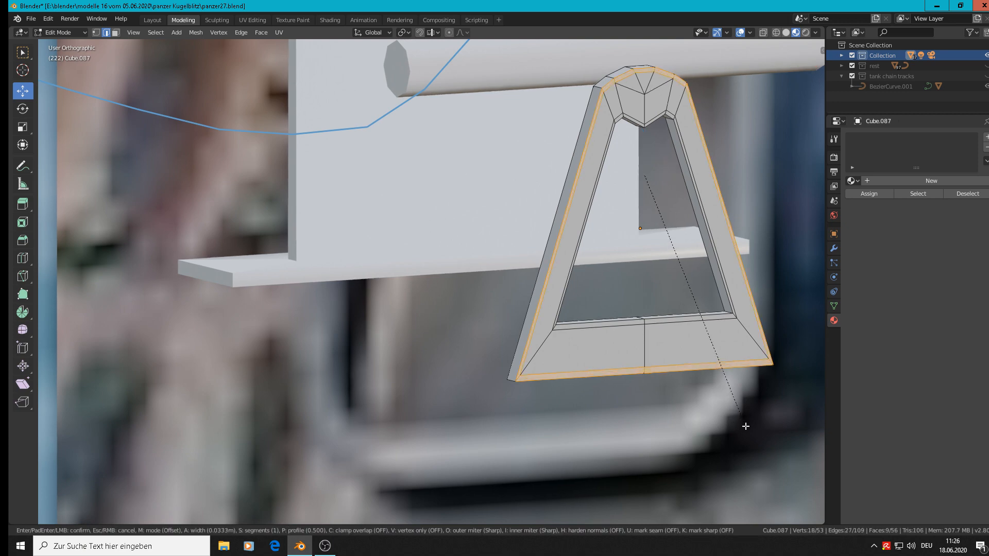
{"action": "left_click", "coordinate": [745, 426]}
In wireframe shading, bevel the back edge loop around the opening about 0.0326 m wide with one segment
{"action": "middle_click_drag", "start_coordinate": [656, 356], "coordinate": [766, 335]}
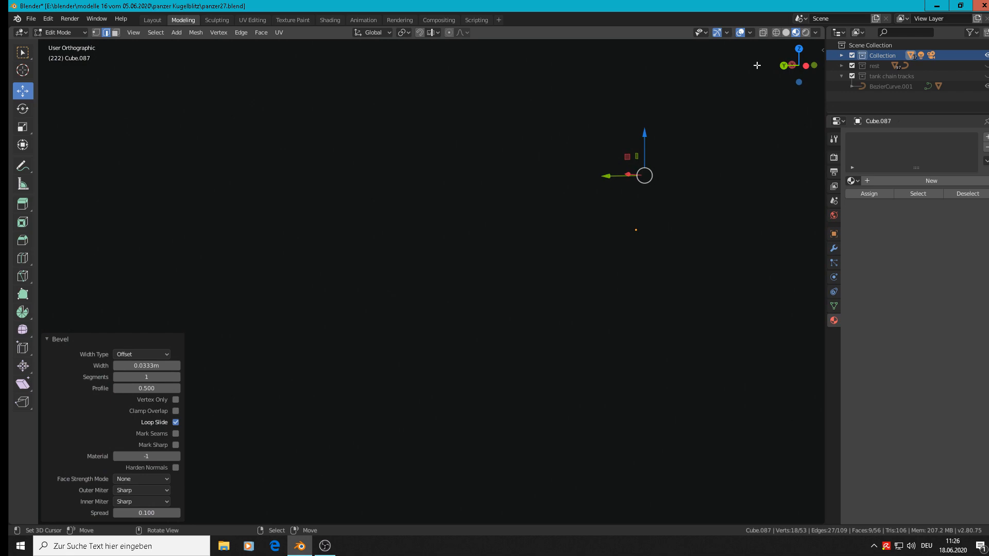
{"action": "left_click", "coordinate": [776, 32]}
{"action": "mouse_move", "coordinate": [716, 219]}
{"action": "middle_mouse_down"}
{"action": "mouse_move", "coordinate": [704, 212]}
{"action": "mouse_move", "coordinate": [692, 222]}
{"action": "mouse_move", "coordinate": [630, 175]}
{"action": "middle_mouse_up"}
{"action": "left_click", "coordinate": [620, 169], "text": "alt"}
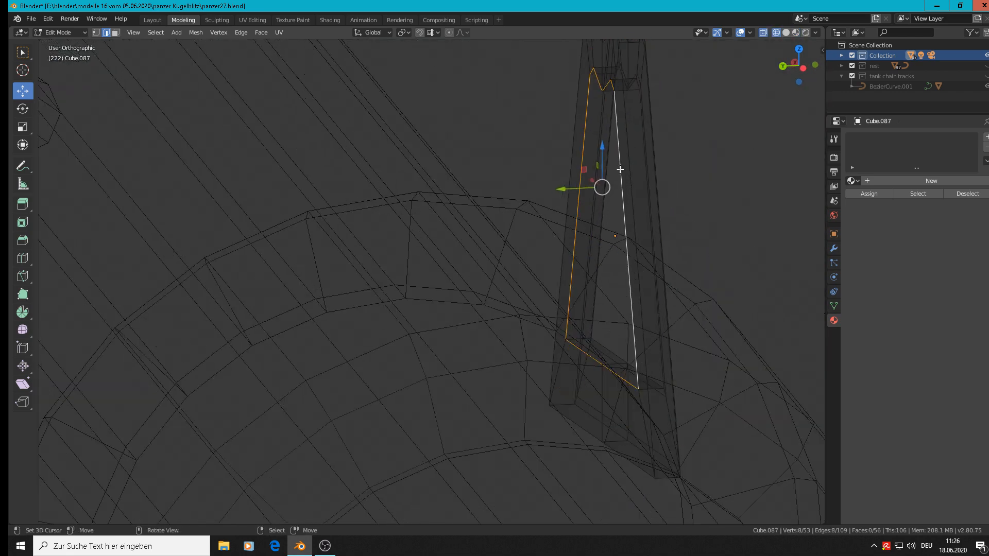
{"action": "key", "text": "ctrl+b"}
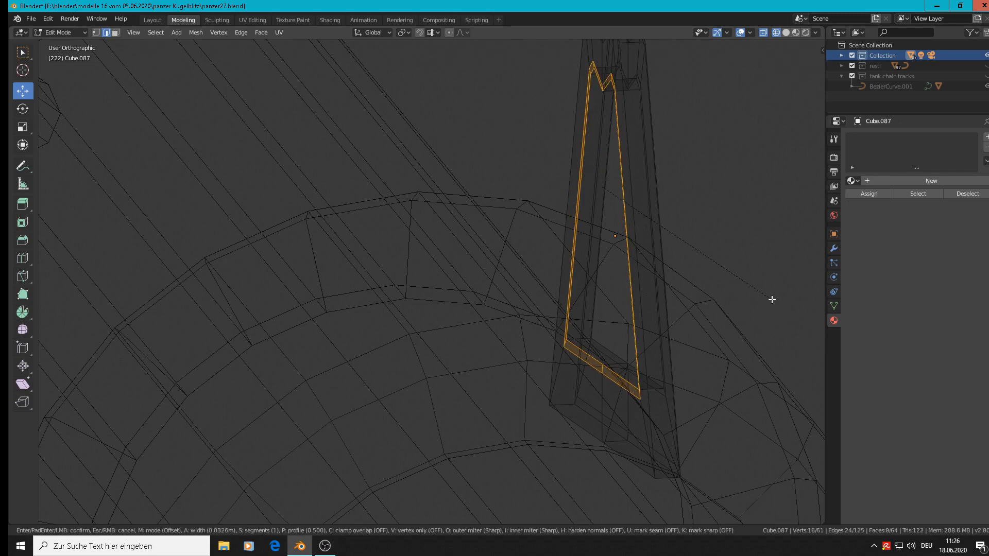
{"action": "left_click", "coordinate": [770, 297]}
Bevel the plate's outer back edge loop about 0.04 m wide with one segment
{"action": "middle_click_drag", "start_coordinate": [668, 166], "coordinate": [699, 247], "text": "shift"}
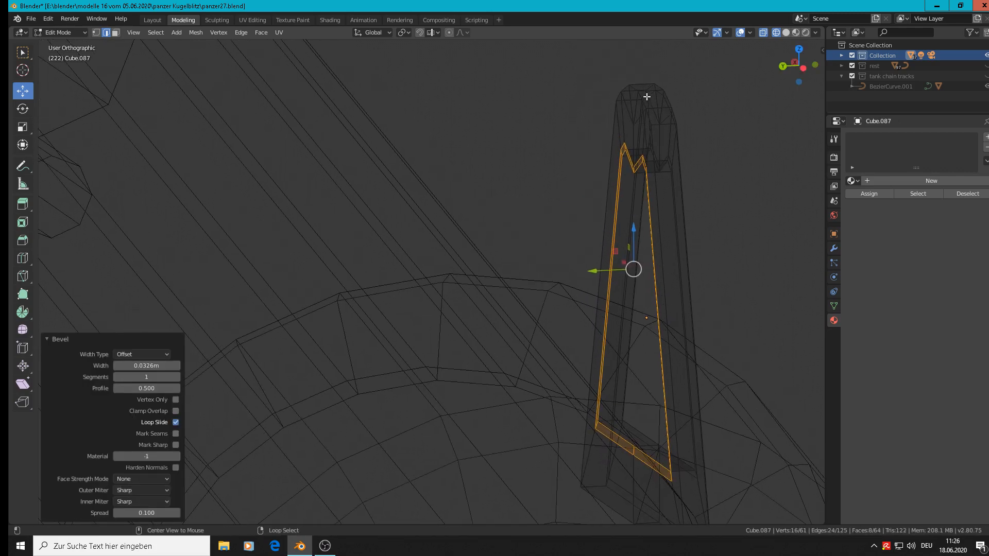
{"action": "left_click", "coordinate": [633, 89], "text": "alt"}
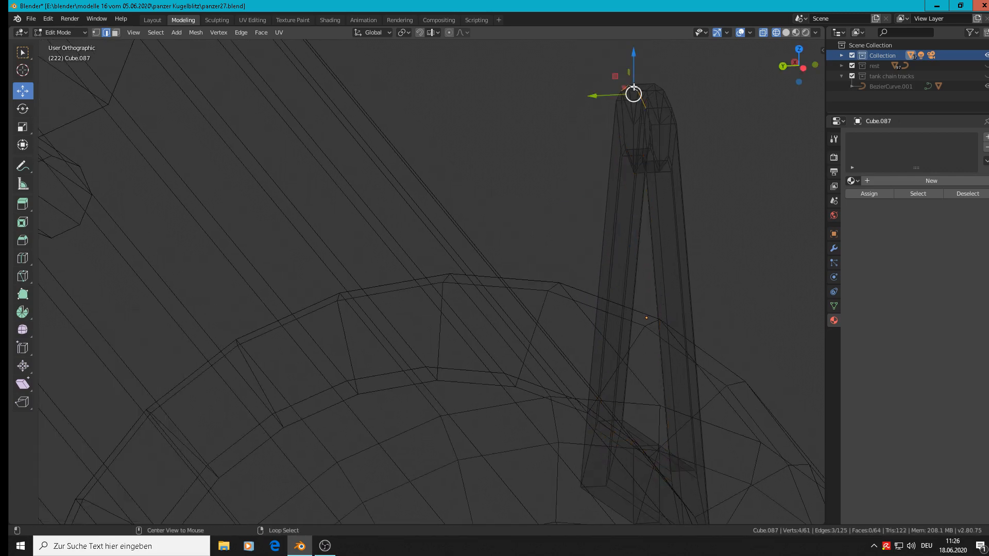
{"action": "left_click", "coordinate": [662, 223], "text": "alt"}
{"action": "scroll", "coordinate": [781, 243], "scroll_direction": "down", "scroll_amount": 1}
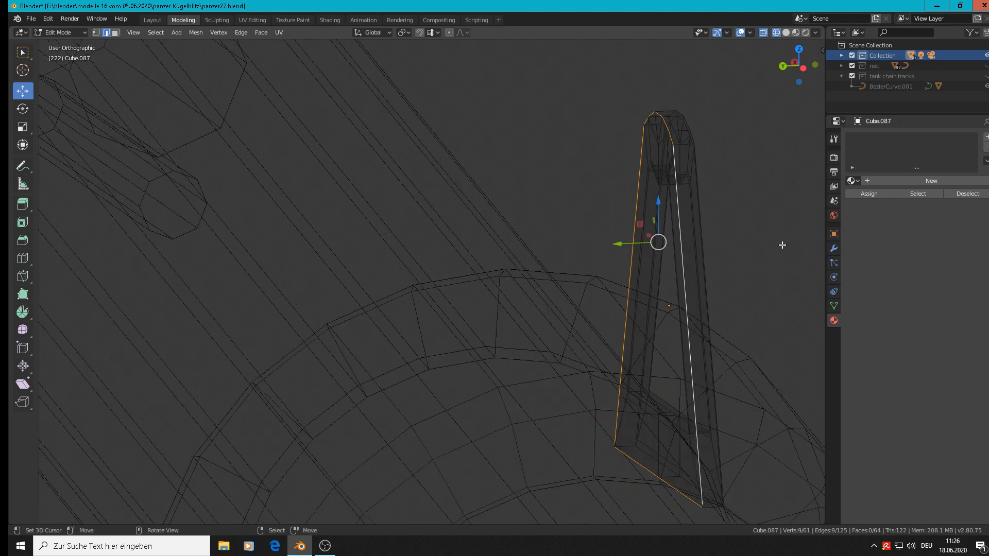
{"action": "key", "text": "ctrl+b"}
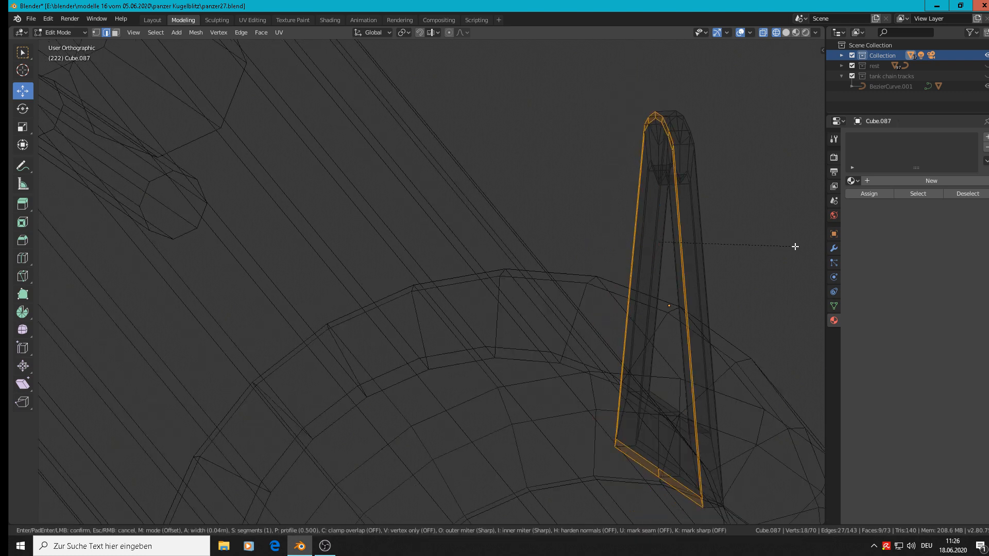
{"action": "left_click", "coordinate": [792, 246]}
Back in Object Mode with shaded display, give the plate a level 5 subdivision and open its modifier settings from the front view
{"action": "key", "text": "Tab"}
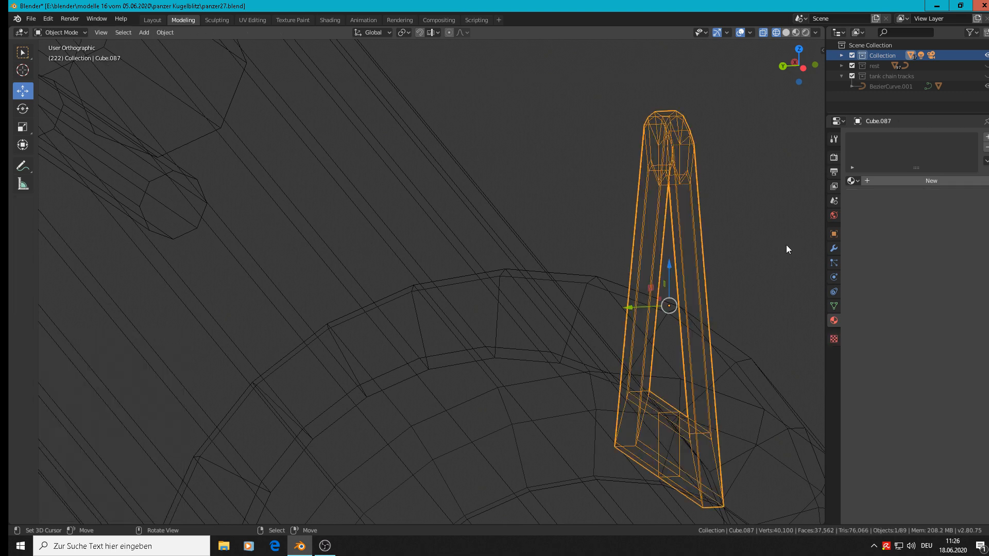
{"action": "scroll", "coordinate": [786, 245], "scroll_direction": "down", "scroll_amount": 5}
{"action": "left_click", "coordinate": [796, 32]}
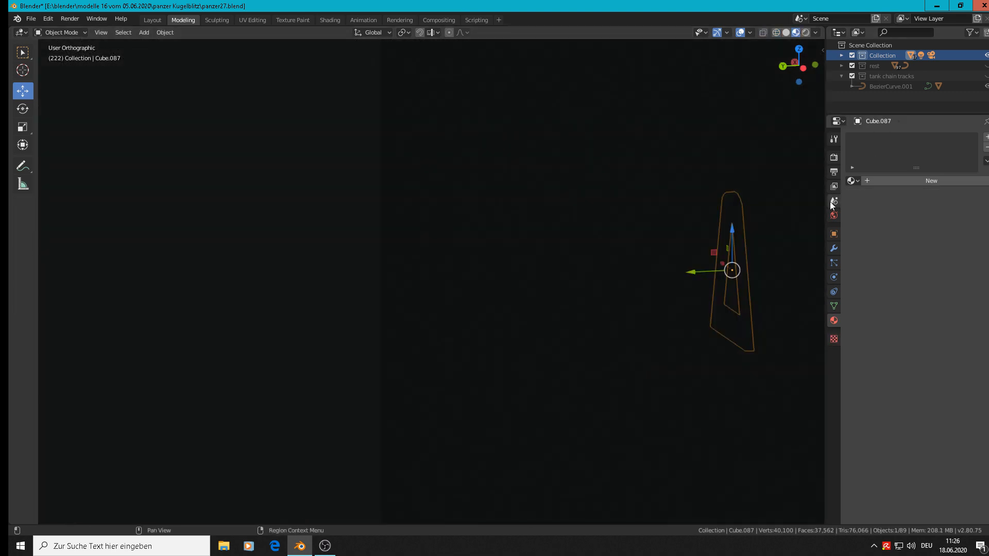
{"action": "mouse_move", "coordinate": [809, 205]}
{"action": "middle_mouse_down"}
{"action": "mouse_move", "coordinate": [696, 209]}
{"action": "mouse_move", "coordinate": [705, 211]}
{"action": "middle_mouse_up"}
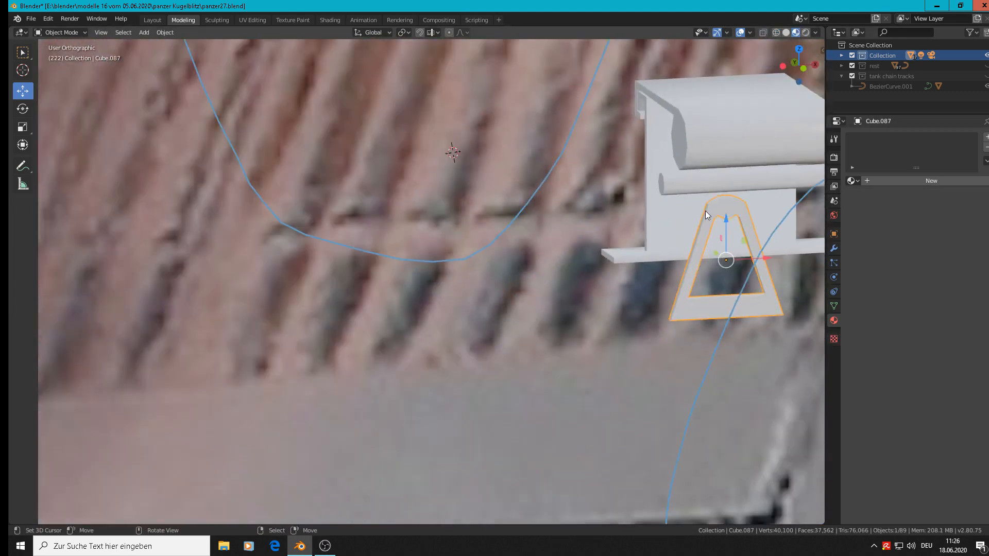
{"action": "key", "text": "KP_1"}
{"action": "scroll", "coordinate": [739, 217], "scroll_direction": "down", "scroll_amount": 2}
{"action": "key", "text": "ctrl+5"}
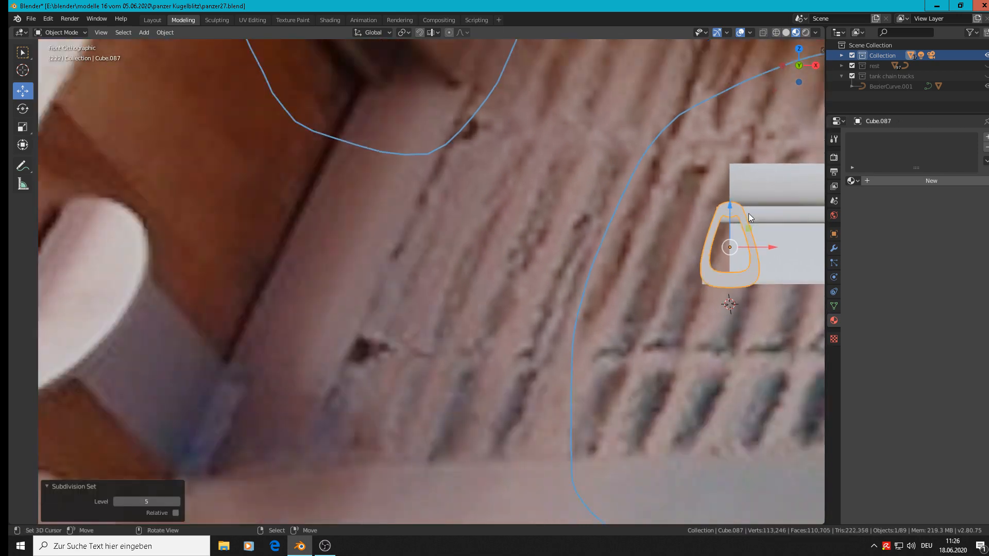
{"action": "left_click", "coordinate": [833, 249]}
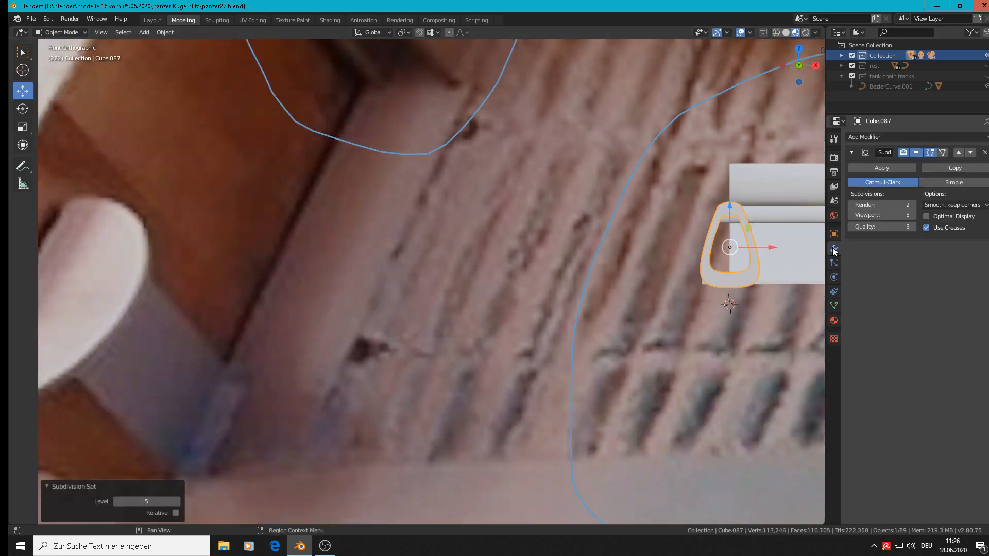
Remove the Subdivision modifier from the triangular ring plate
{"action": "left_click", "coordinate": [984, 152]}
{"action": "scroll", "coordinate": [746, 242], "scroll_direction": "down", "scroll_amount": 2}
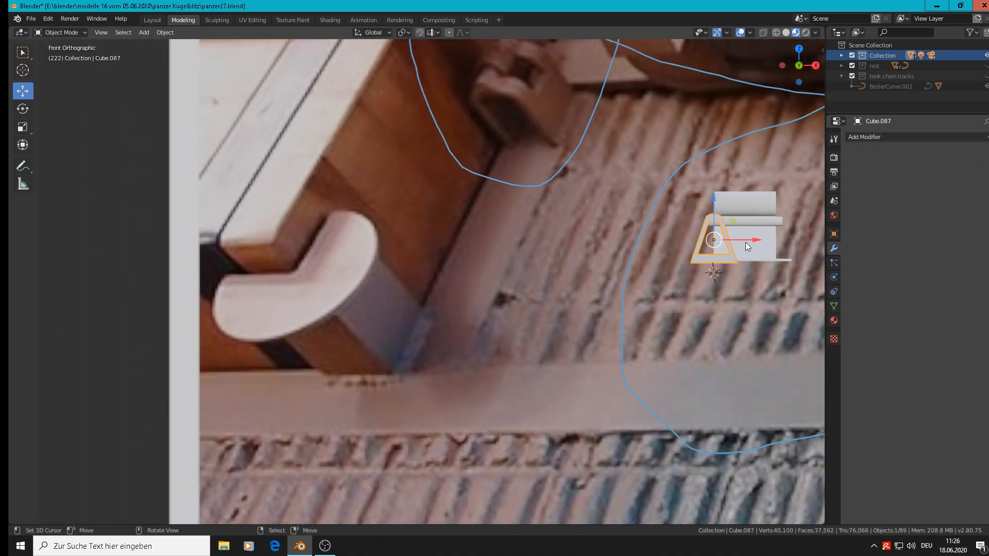
{"action": "mouse_move", "coordinate": [745, 242]}
{"action": "middle_mouse_down", "text": "shift"}
{"action": "mouse_move", "coordinate": [599, 246]}
{"action": "mouse_move", "coordinate": [560, 228]}
{"action": "middle_mouse_up", "text": "shift"}
{"action": "scroll", "coordinate": [560, 230], "scroll_direction": "up", "scroll_amount": 1}
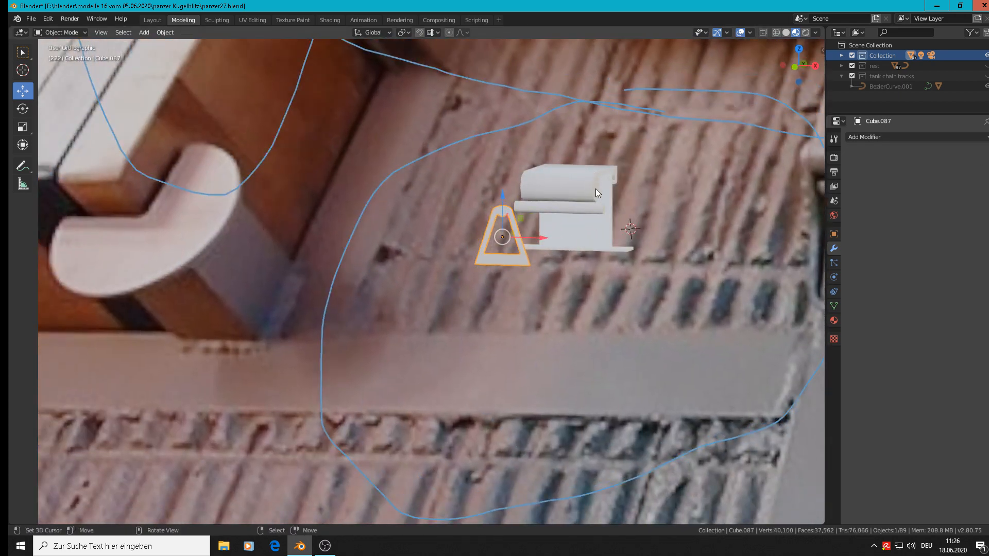
{"action": "key", "text": "r"}
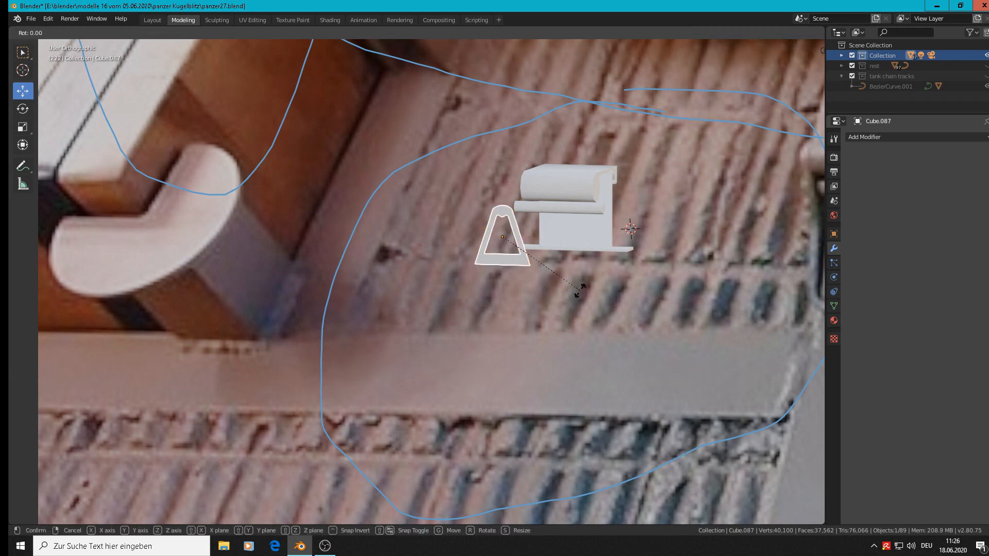
{"action": "key", "text": "z"}
{"action": "key", "text": "Escape"}
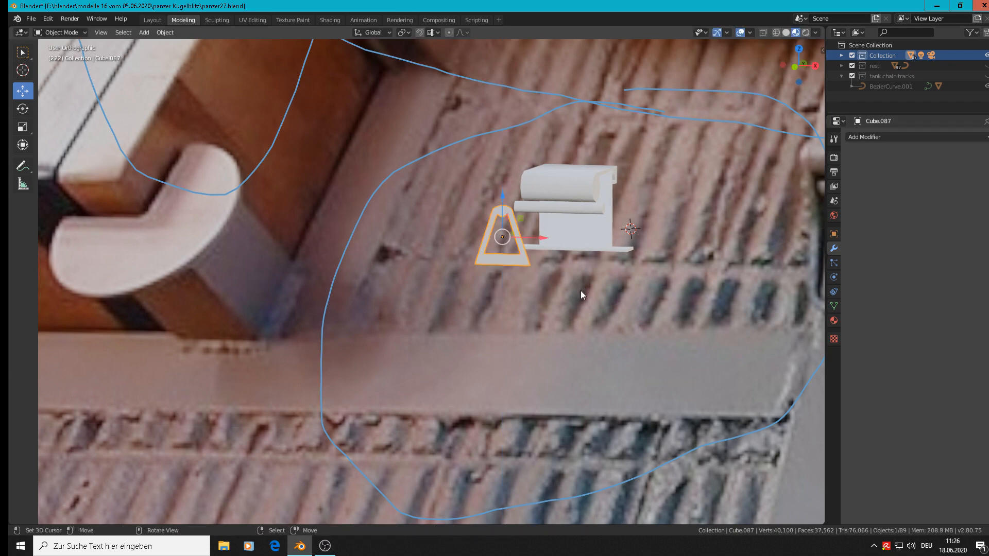
Rotate the ring plate 90° about global Z and move it about 0.0167 m along Y and -0.0008 m along Z, beneath the clasp's roll
{"action": "type", "text": "rz90"}
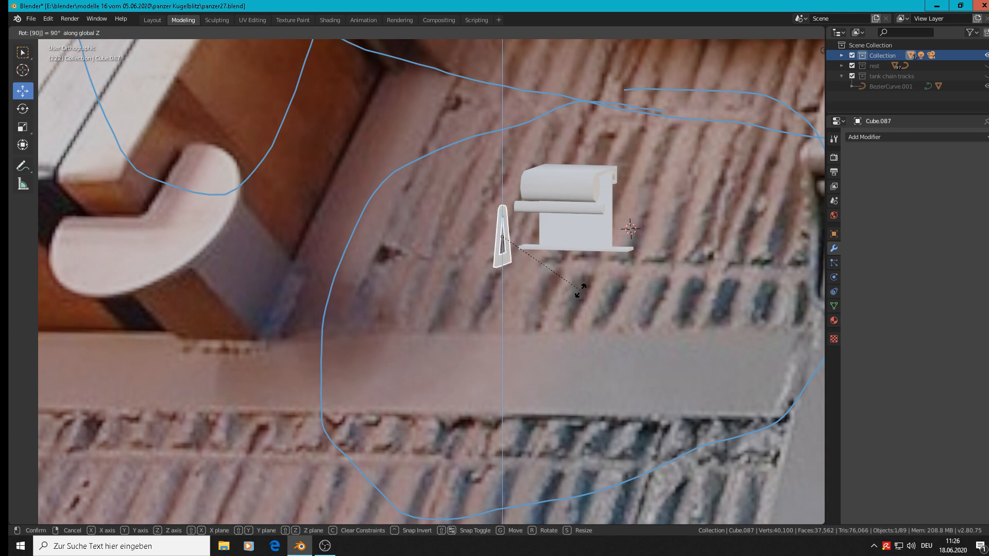
{"action": "key", "text": "Return"}
{"action": "key", "text": "KP_3"}
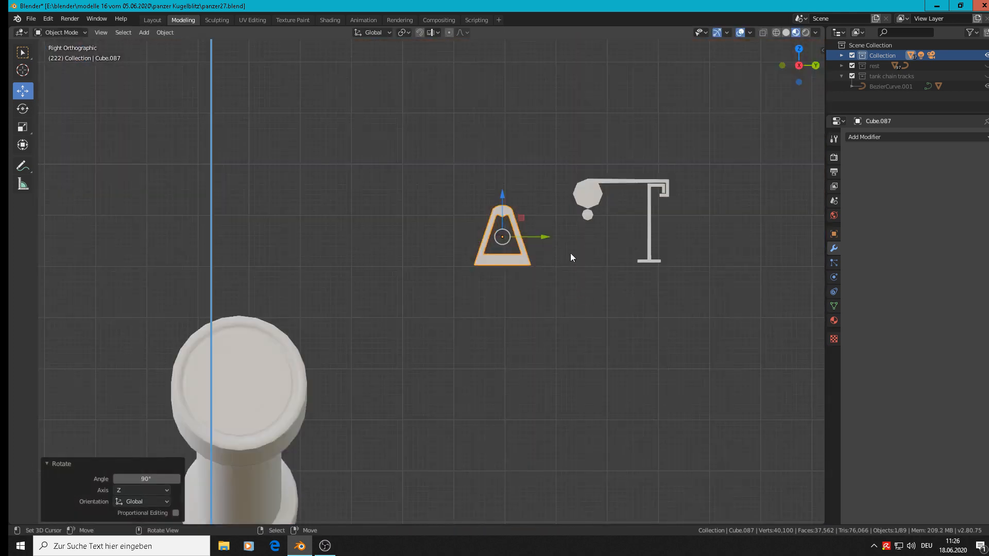
{"action": "key", "text": "g"}
{"action": "key", "text": "y"}
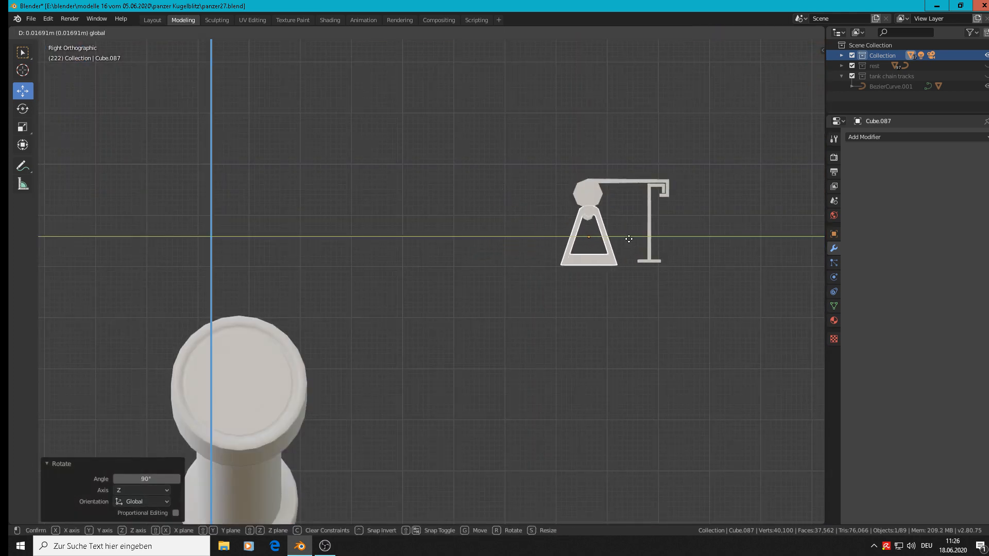
{"action": "left_click", "coordinate": [627, 237]}
{"action": "key", "text": "g"}
{"action": "key", "text": "z"}
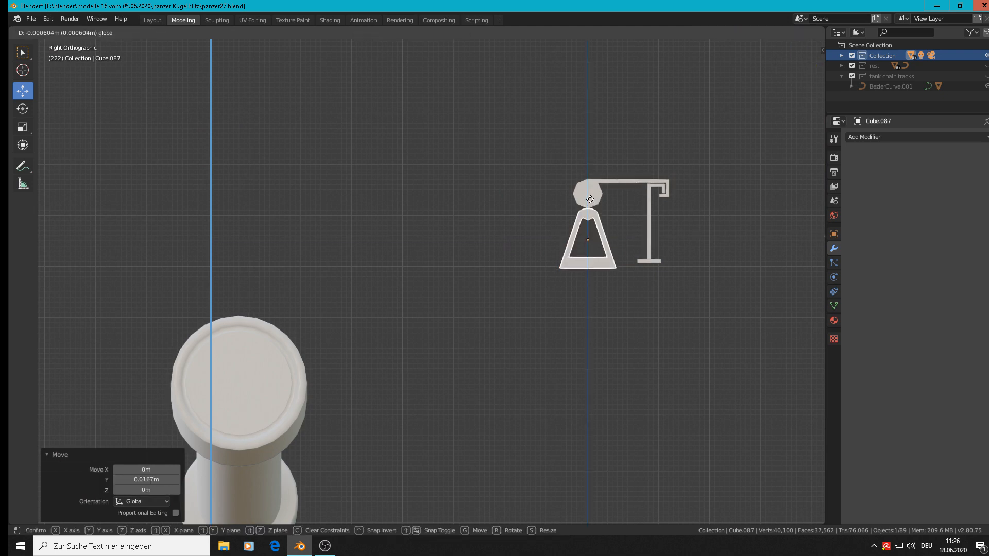
{"action": "left_click", "coordinate": [590, 200]}
Move the ring plate about 0.0013 m along negative X, just beyond the clasp body's side
{"action": "middle_click_drag", "start_coordinate": [590, 199], "coordinate": [416, 275]}
{"action": "scroll", "coordinate": [709, 251], "scroll_direction": "down", "scroll_amount": 3}
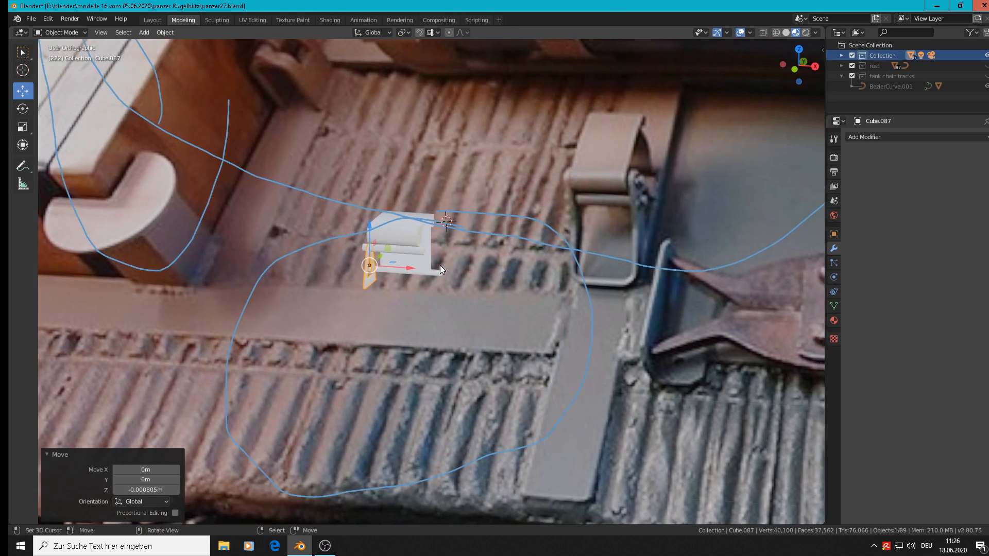
{"action": "key", "text": "KP_1"}
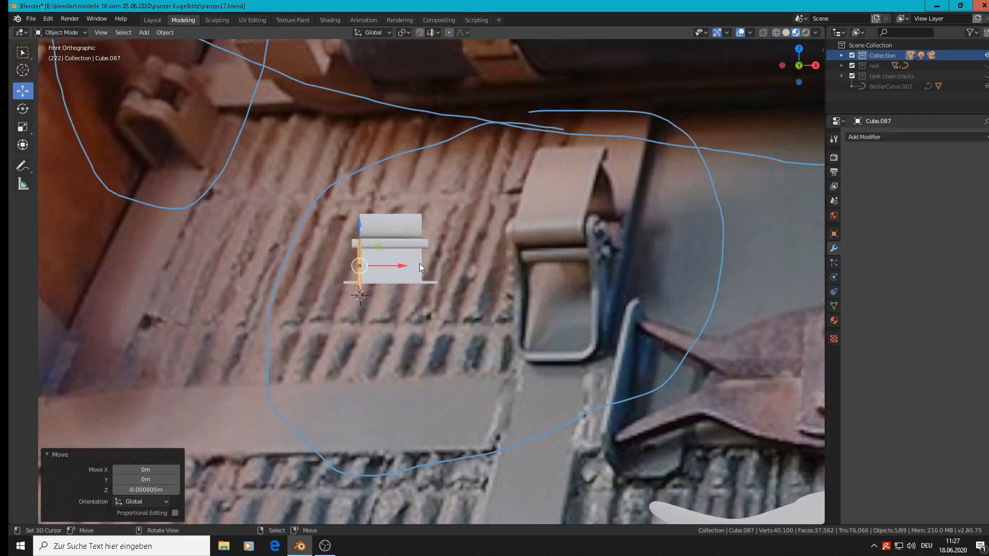
{"action": "left_click_drag", "start_coordinate": [406, 266], "coordinate": [400, 267]}
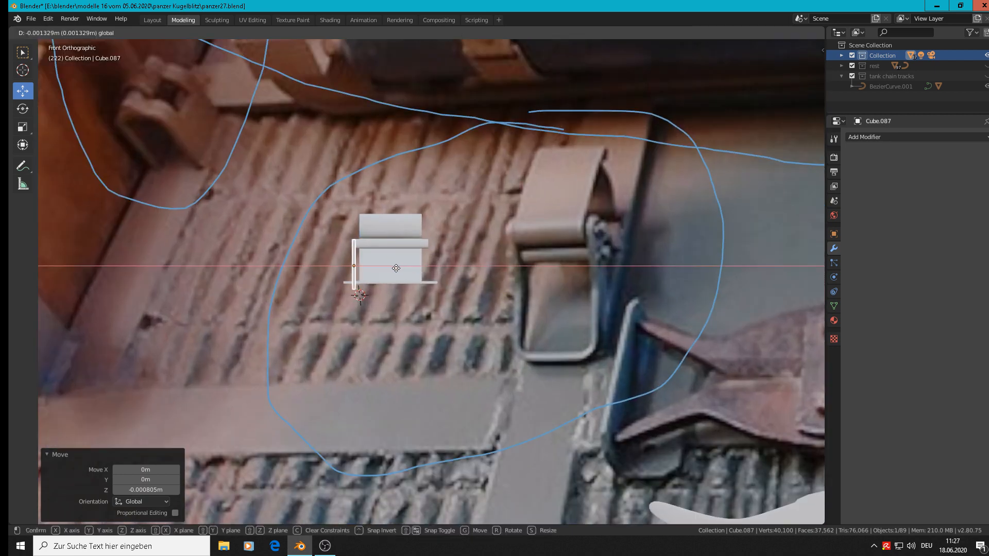
{"action": "left_click_drag", "start_coordinate": [396, 268], "coordinate": [397, 267]}
Scale the ring plate by about 1.882 along X and raise it slightly over the end of the rod
{"action": "scroll", "coordinate": [397, 267], "scroll_direction": "up", "scroll_amount": 6}
{"action": "key", "text": "s"}
{"action": "key", "text": "x"}
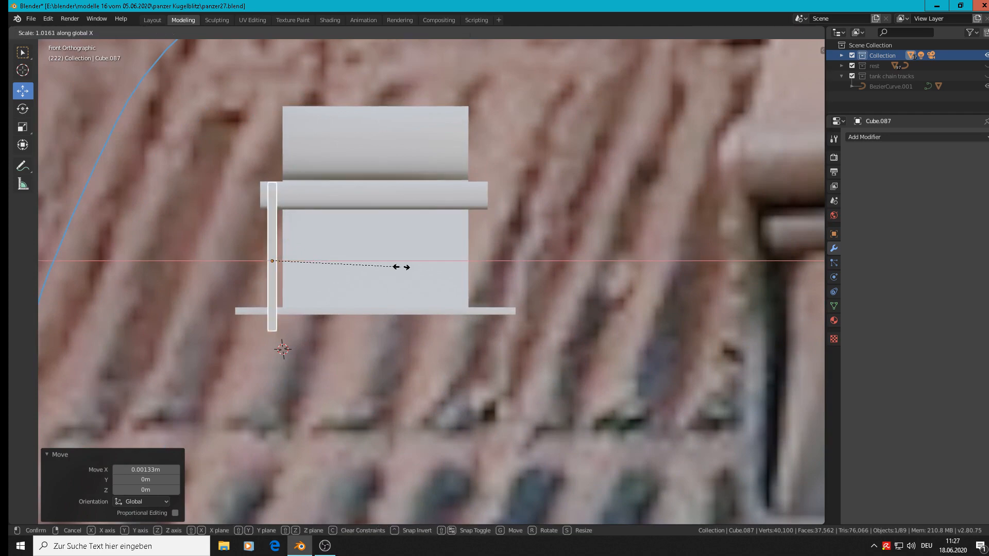
{"action": "left_click", "coordinate": [508, 285]}
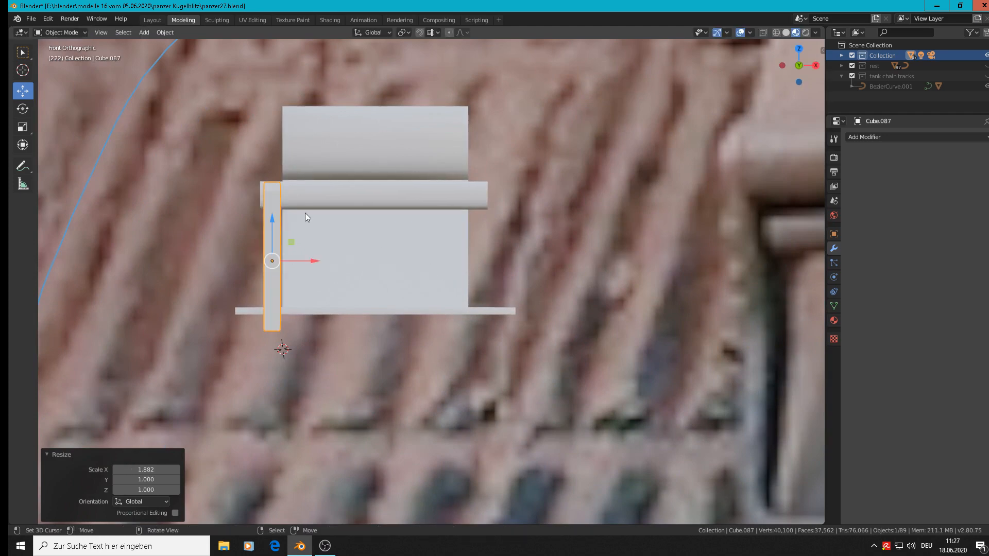
{"action": "key", "text": "g"}
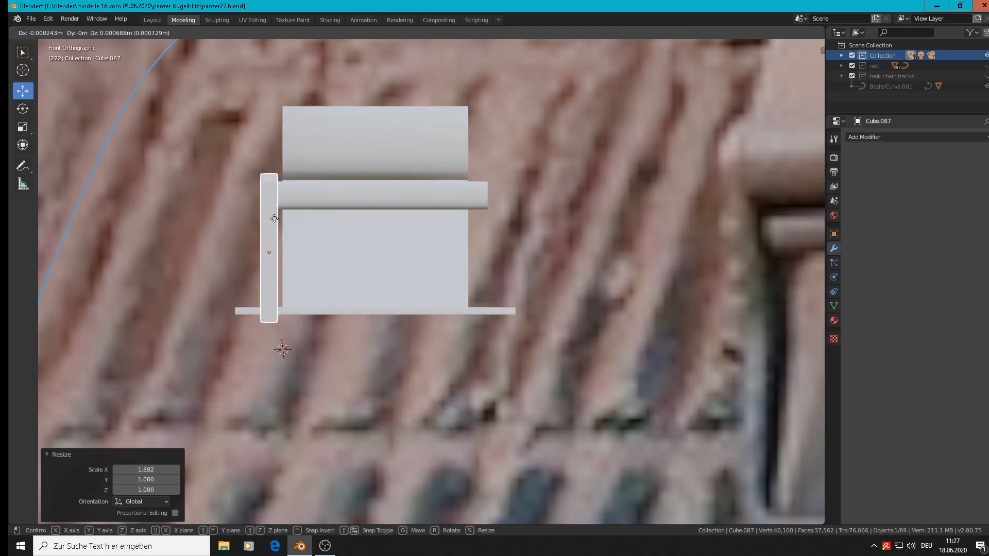
{"action": "left_click", "coordinate": [277, 219]}
Duplicate the ring plate and move the copy about 0.0165 m along X to the rod's other end
{"action": "mouse_move", "coordinate": [277, 219]}
{"action": "middle_mouse_down"}
{"action": "mouse_move", "coordinate": [319, 228]}
{"action": "mouse_move", "coordinate": [334, 214]}
{"action": "mouse_move", "coordinate": [281, 226]}
{"action": "middle_mouse_up"}
{"action": "key", "text": "shift+d"}
{"action": "right_click", "coordinate": [313, 248]}
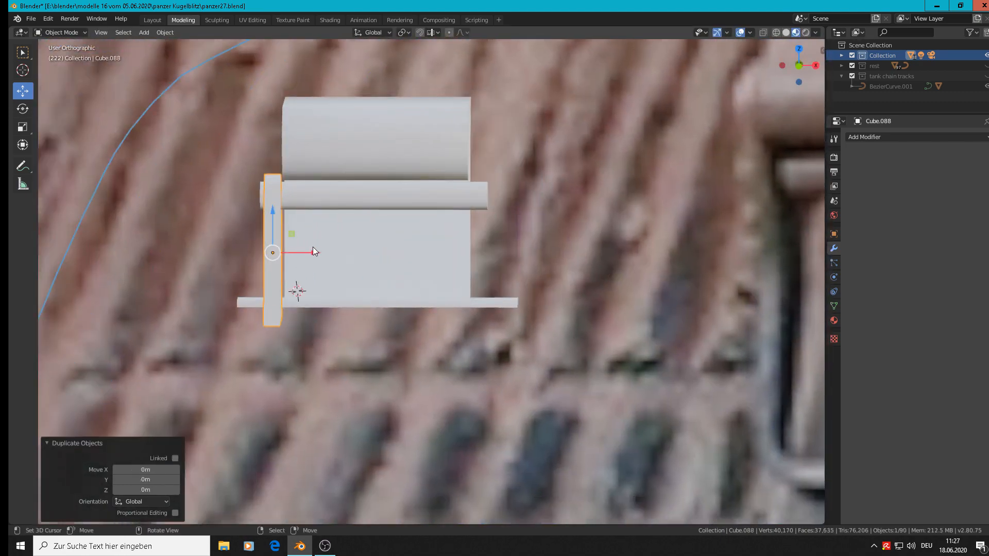
{"action": "left_click_drag", "start_coordinate": [313, 251], "coordinate": [520, 249]}
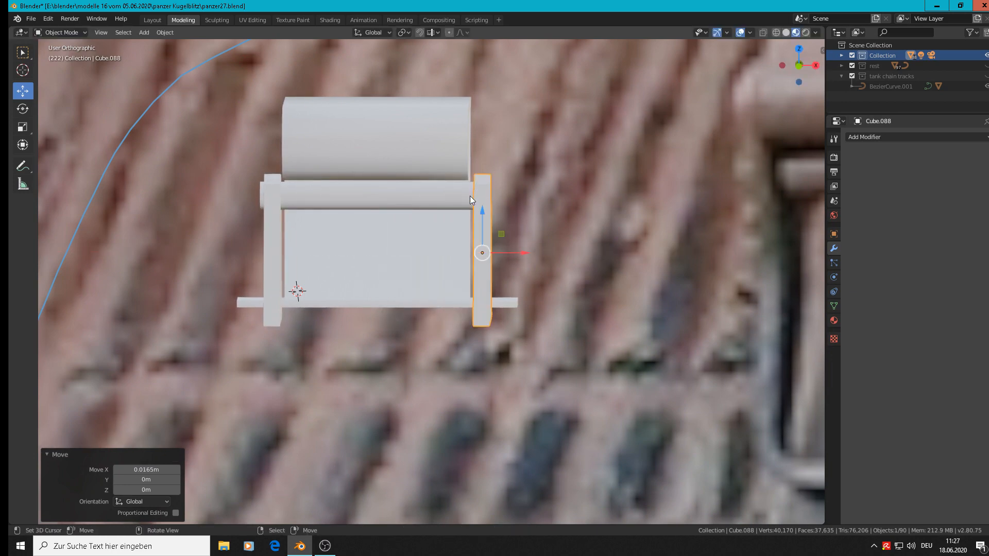
Lengthen the rod by moving its end loop beside the duplicated plate about 0.00057 m along X
{"action": "left_click", "coordinate": [455, 194]}
{"action": "key", "text": "Tab"}
{"action": "scroll", "coordinate": [486, 201], "scroll_direction": "up", "scroll_amount": 1}
{"action": "left_click", "coordinate": [503, 202], "text": "alt"}
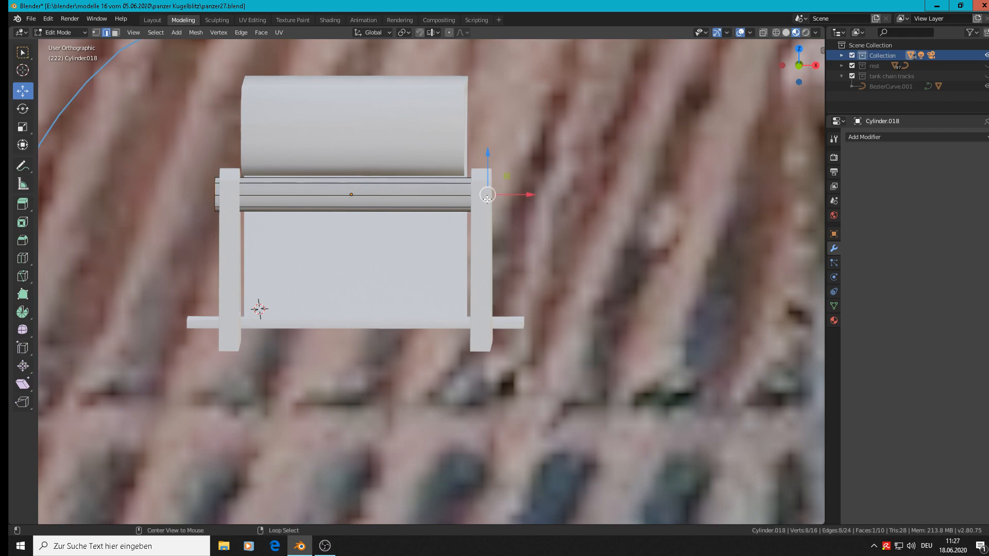
{"action": "left_click_drag", "start_coordinate": [525, 195], "coordinate": [520, 195]}
{"action": "scroll", "coordinate": [517, 194], "scroll_direction": "down", "scroll_amount": 3}
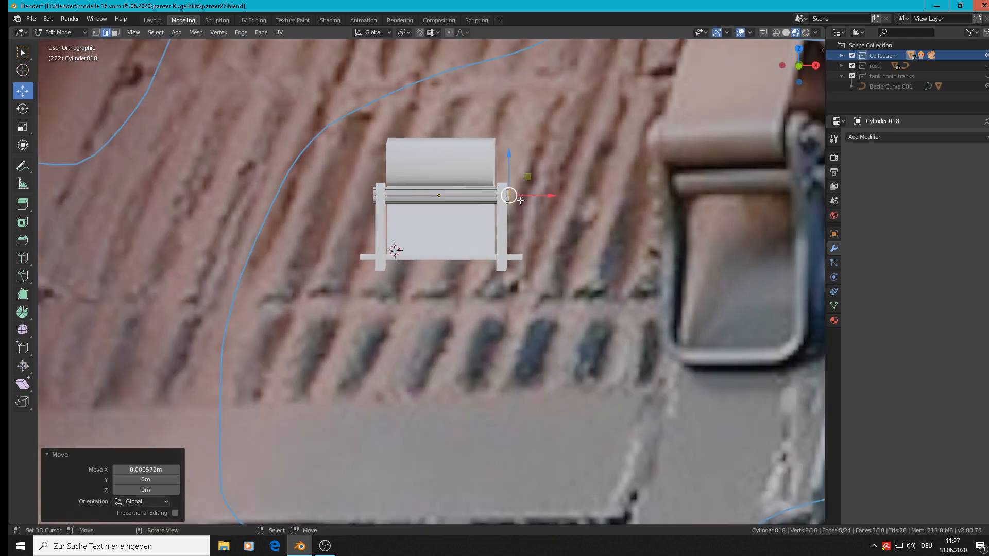
{"action": "key", "text": "Tab"}
Join the two ring plates into one object
{"action": "scroll", "coordinate": [523, 231], "scroll_direction": "up", "scroll_amount": 3}
{"action": "middle_click_drag", "start_coordinate": [523, 231], "coordinate": [450, 218]}
{"action": "key", "text": "alt+a"}
{"action": "scroll", "coordinate": [459, 232], "scroll_direction": "up", "scroll_amount": 5}
{"action": "scroll", "coordinate": [469, 226], "scroll_direction": "down", "scroll_amount": 3}
{"action": "scroll", "coordinate": [420, 138], "scroll_direction": "up", "scroll_amount": 3}
{"action": "left_click", "coordinate": [420, 138]}
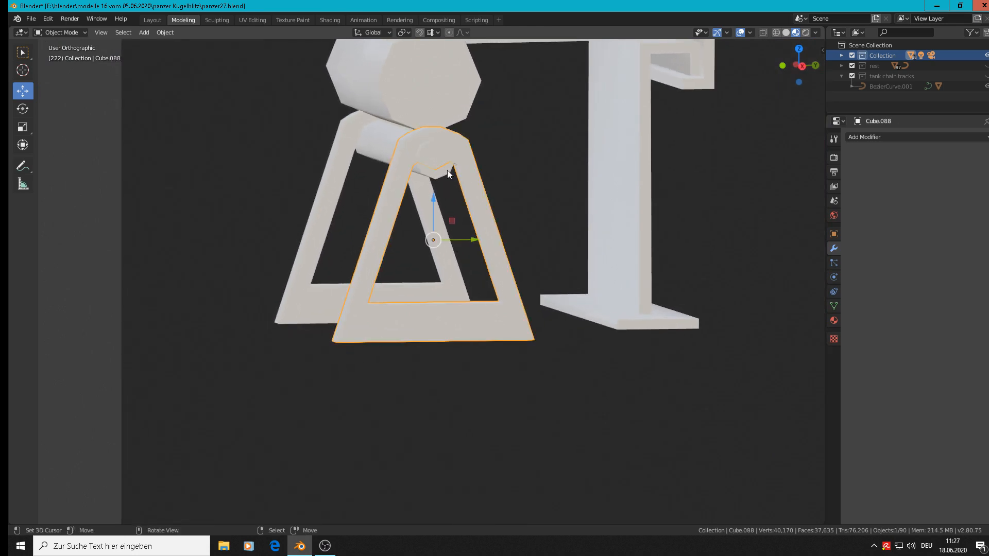
{"action": "key", "text": "Tab"}
{"action": "key", "text": "Tab"}
{"action": "left_click", "coordinate": [333, 135], "text": "shift"}
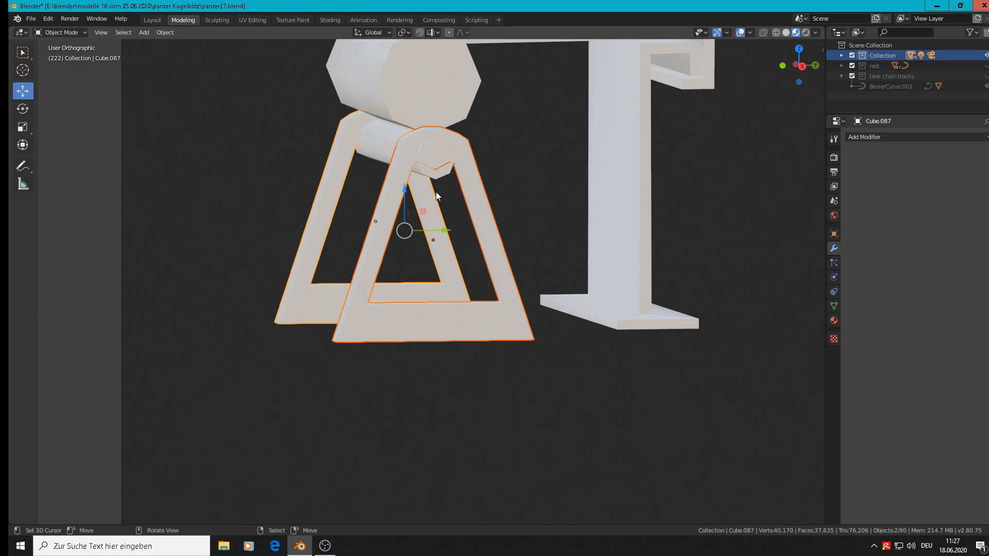
{"action": "left_click", "coordinate": [164, 33]}
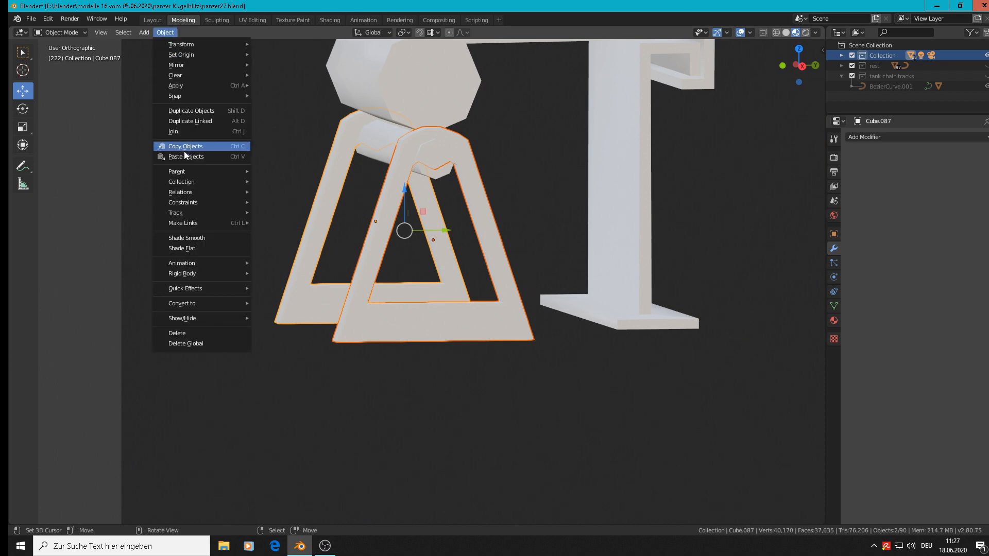
{"action": "left_click", "coordinate": [187, 134]}
In Edit Mode with wireframe shading, select the lowest centre edge under the arched top of each plate's opening
{"action": "scroll", "coordinate": [432, 207], "scroll_direction": "up", "scroll_amount": 2}
{"action": "key", "text": "Tab"}
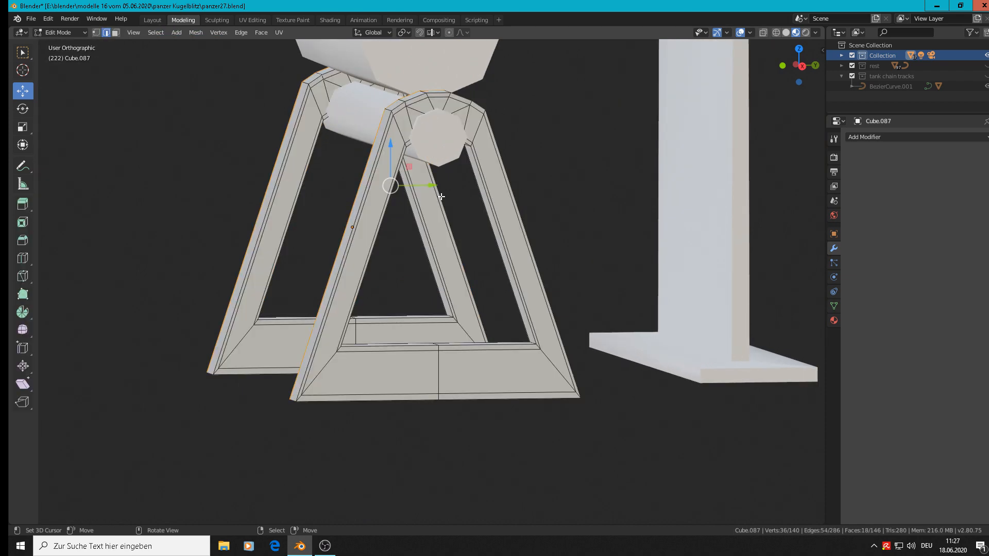
{"action": "scroll", "coordinate": [438, 169], "scroll_direction": "up", "scroll_amount": 3}
{"action": "middle_click_drag", "start_coordinate": [438, 169], "coordinate": [624, 93]}
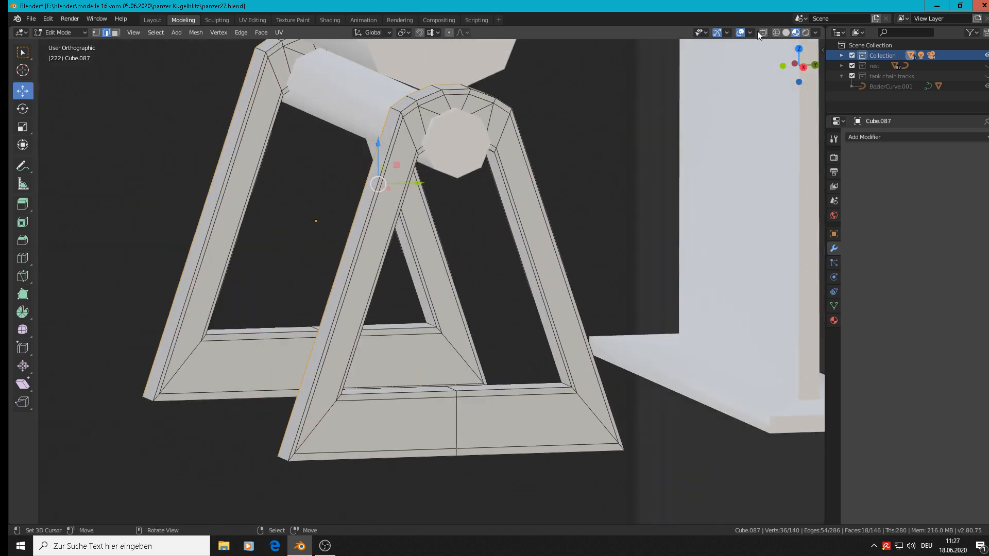
{"action": "left_click", "coordinate": [776, 32]}
{"action": "scroll", "coordinate": [523, 154], "scroll_direction": "up", "scroll_amount": 2}
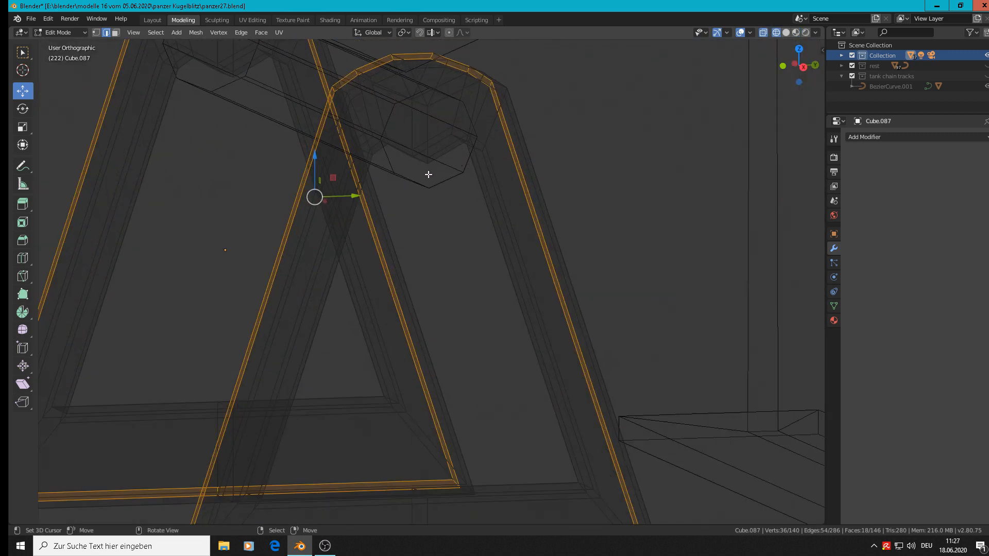
{"action": "scroll", "coordinate": [428, 178], "scroll_direction": "up", "scroll_amount": 2}
{"action": "middle_click_drag", "start_coordinate": [429, 181], "coordinate": [397, 213], "text": "shift"}
{"action": "left_click", "coordinate": [499, 217]}
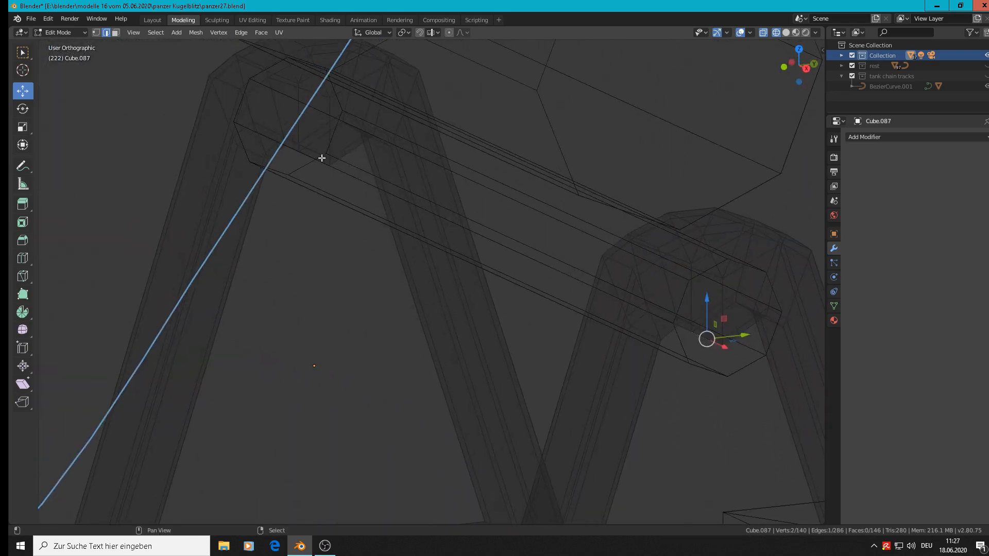
{"action": "middle_click_drag", "start_coordinate": [321, 158], "coordinate": [325, 152]}
{"action": "scroll", "coordinate": [324, 153], "scroll_direction": "up", "scroll_amount": 8}
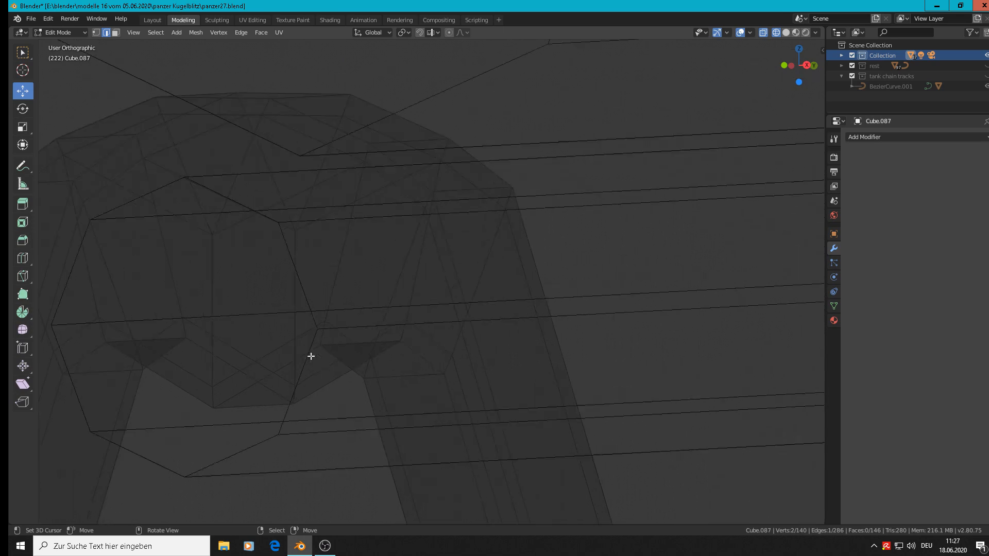
{"action": "middle_click_drag", "start_coordinate": [311, 357], "coordinate": [454, 340], "text": "shift"}
{"action": "scroll", "coordinate": [455, 86], "scroll_direction": "up", "scroll_amount": 5}
{"action": "scroll", "coordinate": [466, 199], "scroll_direction": "up", "scroll_amount": 4}
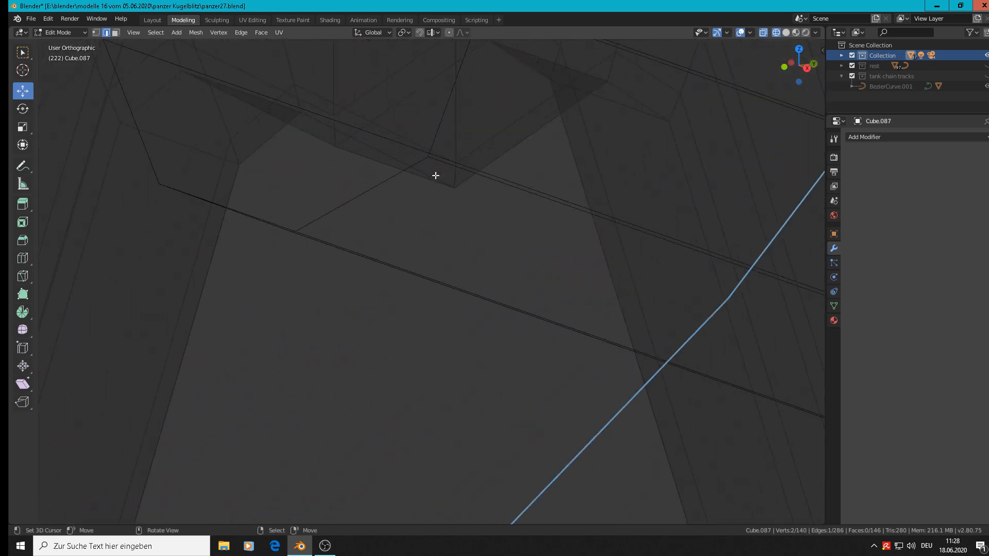
{"action": "scroll", "coordinate": [417, 183], "scroll_direction": "down", "scroll_amount": 6}
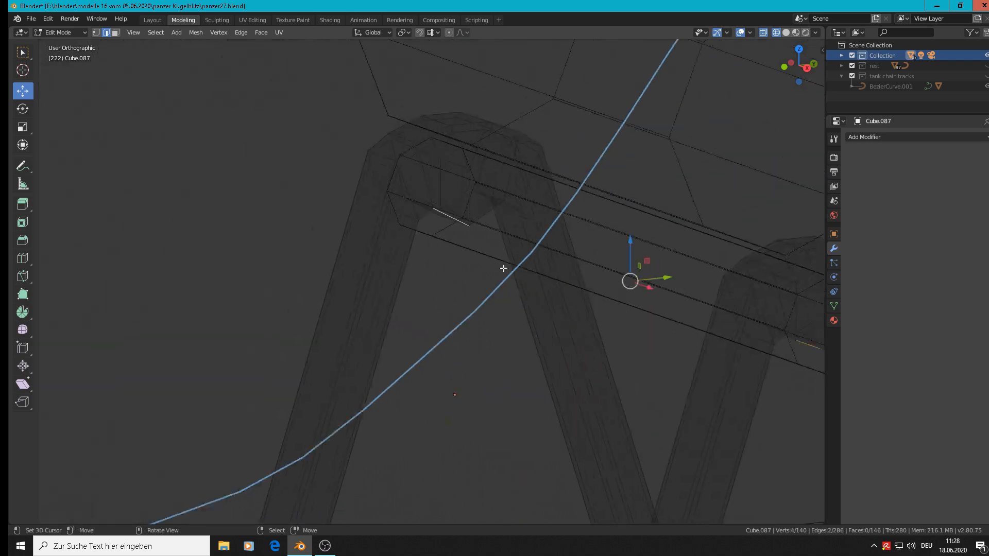
Add the two edges flanking the centre edge under the duplicated plate's arched top to the selection
{"action": "scroll", "coordinate": [503, 266], "scroll_direction": "down", "scroll_amount": 2}
{"action": "middle_click_drag", "start_coordinate": [618, 331], "coordinate": [435, 287], "text": "shift"}
{"action": "scroll", "coordinate": [558, 270], "scroll_direction": "up", "scroll_amount": 5}
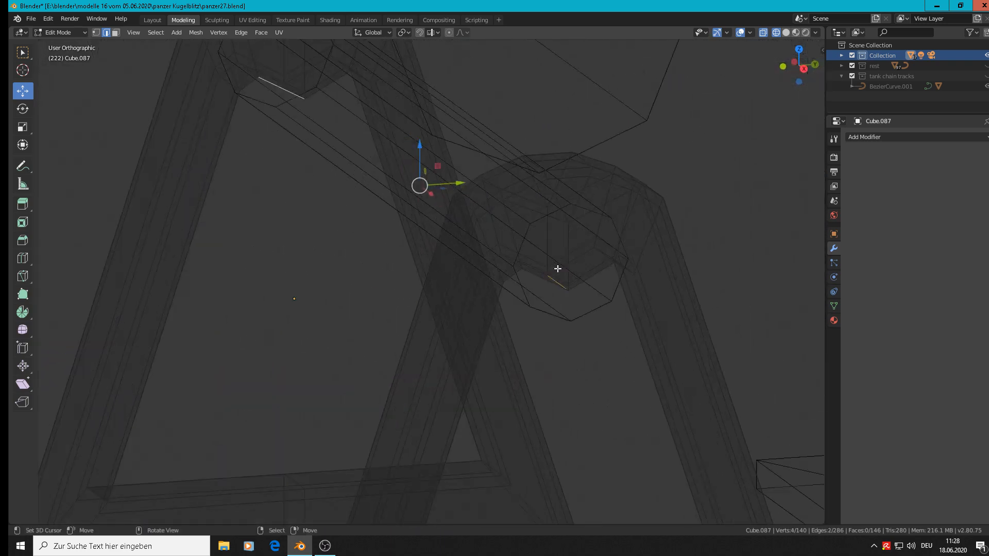
{"action": "middle_click_drag", "start_coordinate": [509, 276], "coordinate": [479, 278]}
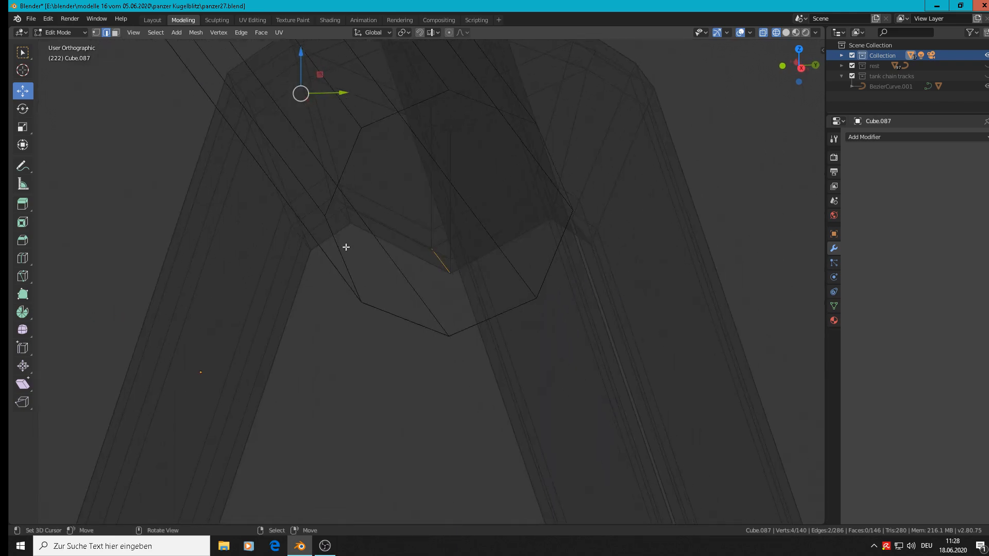
{"action": "left_click", "coordinate": [345, 220], "text": "shift"}
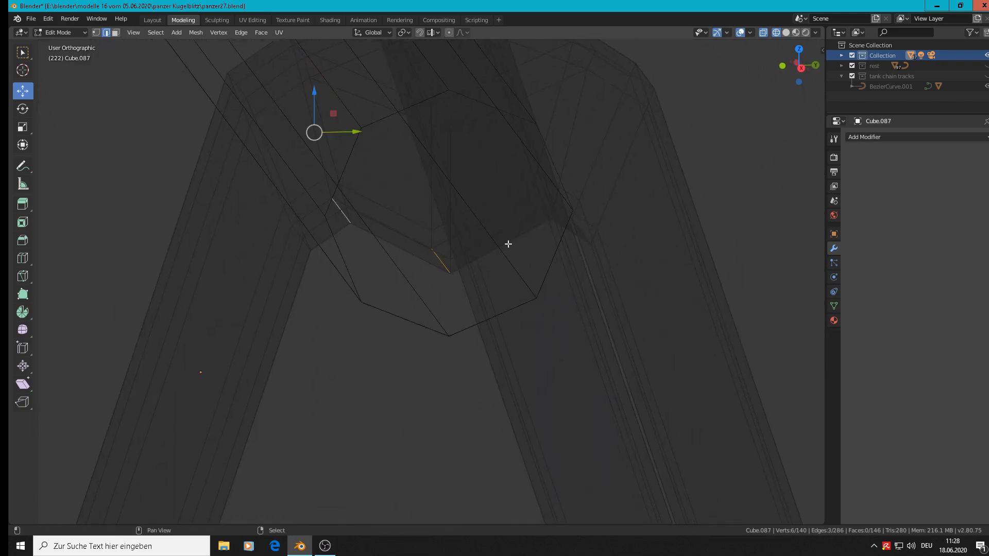
{"action": "middle_click_drag", "start_coordinate": [508, 243], "coordinate": [483, 225]}
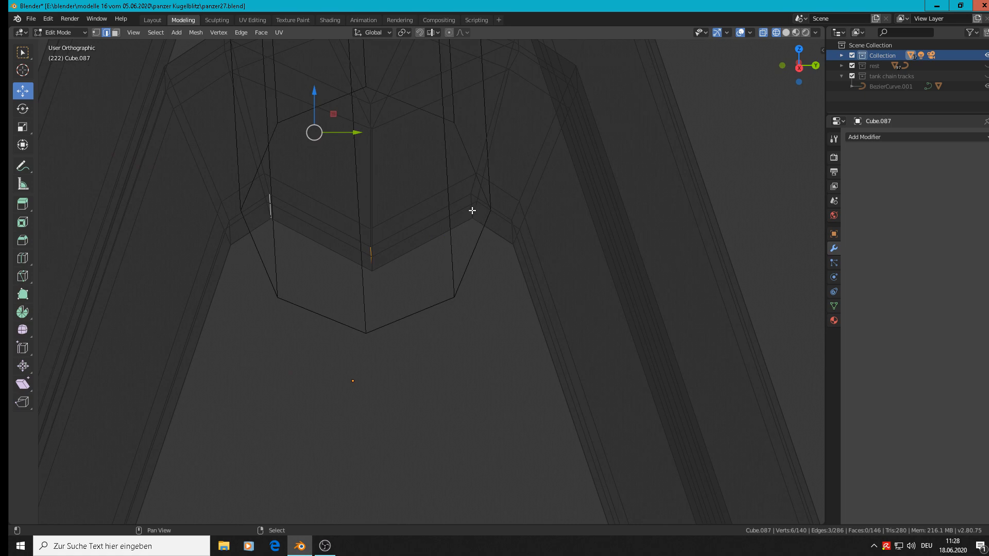
{"action": "left_click", "coordinate": [471, 206], "text": "shift"}
Complete the selection with the original plate's edges so the three lowest edges under each plate's arched top are selected, excluding stray edges
{"action": "middle_click_drag", "start_coordinate": [353, 221], "coordinate": [403, 180]}
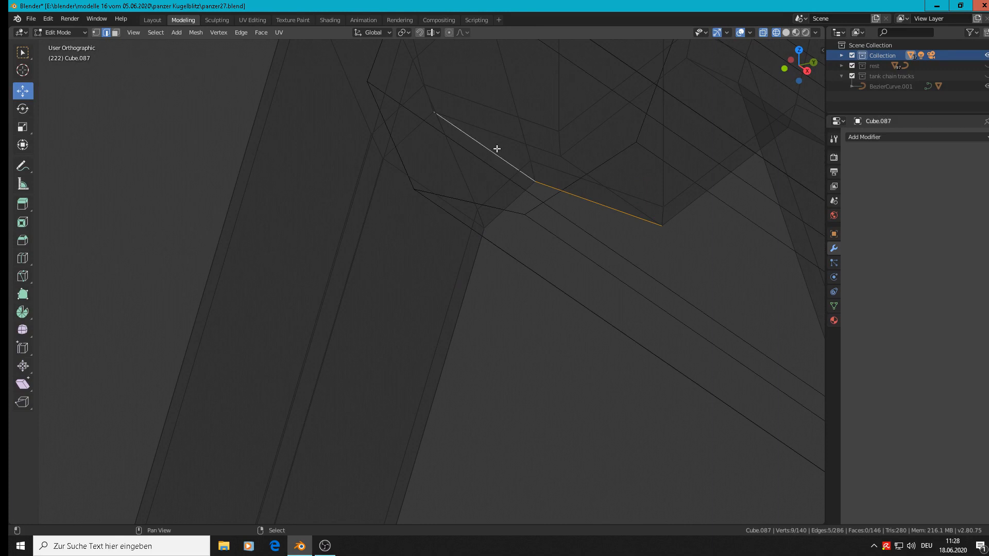
{"action": "middle_click_drag", "start_coordinate": [496, 149], "coordinate": [534, 211], "text": "shift"}
{"action": "middle_click_drag", "start_coordinate": [589, 147], "coordinate": [577, 168], "text": "shift"}
{"action": "middle_click_drag", "start_coordinate": [613, 219], "coordinate": [11, 508]}
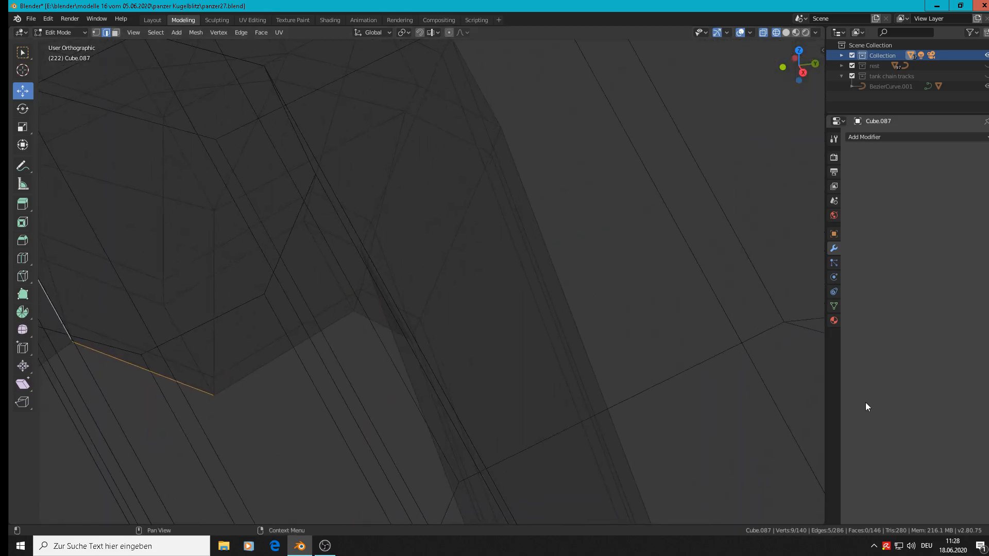
{"action": "scroll", "coordinate": [441, 326], "scroll_direction": "up", "scroll_amount": 2}
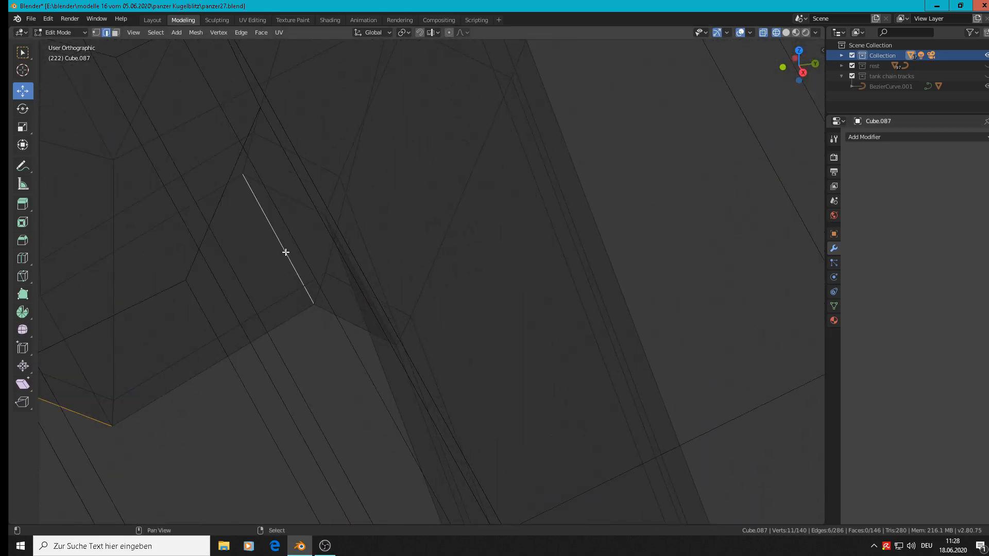
{"action": "scroll", "coordinate": [286, 252], "scroll_direction": "down", "scroll_amount": 5}
{"action": "middle_click_drag", "start_coordinate": [309, 315], "coordinate": [534, 31]}
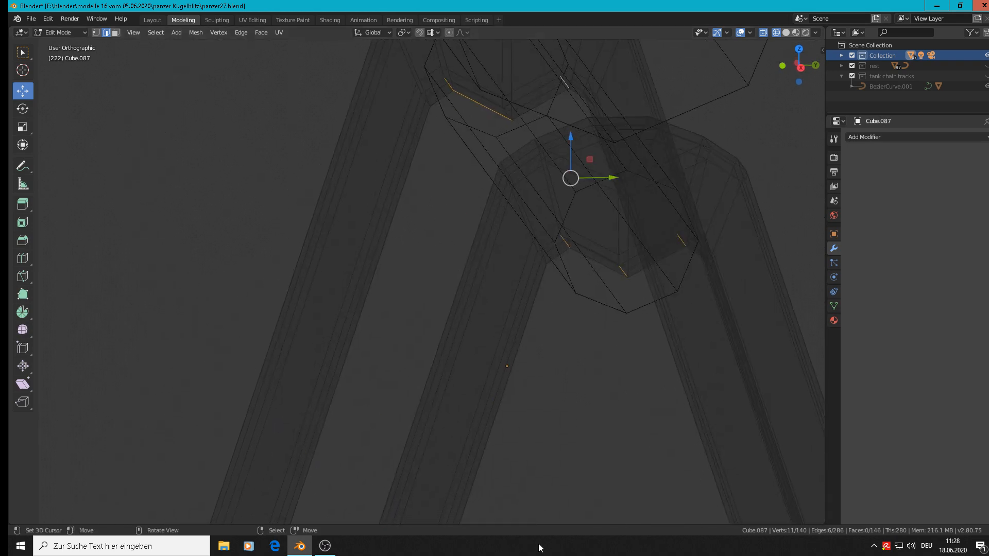
{"action": "right_click", "coordinate": [503, 120], "text": "shift"}
{"action": "middle_click_drag", "start_coordinate": [540, 161], "coordinate": [547, 160]}
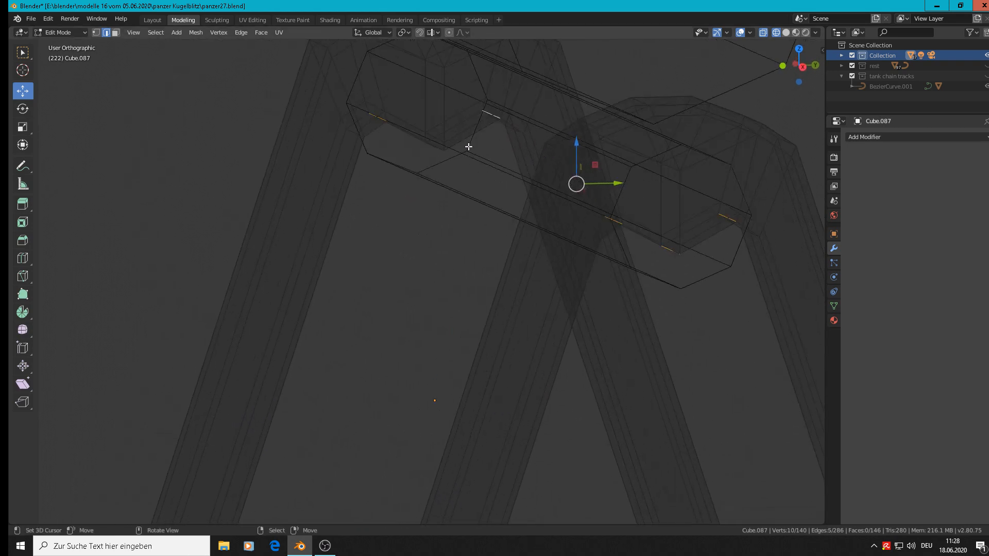
{"action": "middle_click_drag", "start_coordinate": [468, 146], "coordinate": [472, 159]}
{"action": "right_click", "coordinate": [415, 98], "text": "shift"}
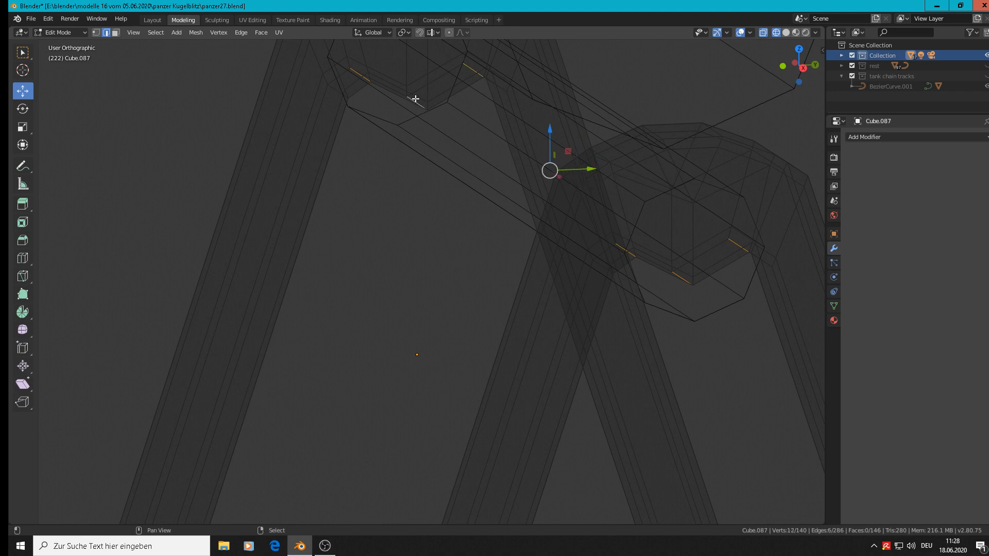
Lower the six selected edges under the plates' arched tops by about 0.00107 m along Z
{"action": "scroll", "coordinate": [465, 153], "scroll_direction": "down", "scroll_amount": 5}
{"action": "key", "text": "g"}
{"action": "key", "text": "z"}
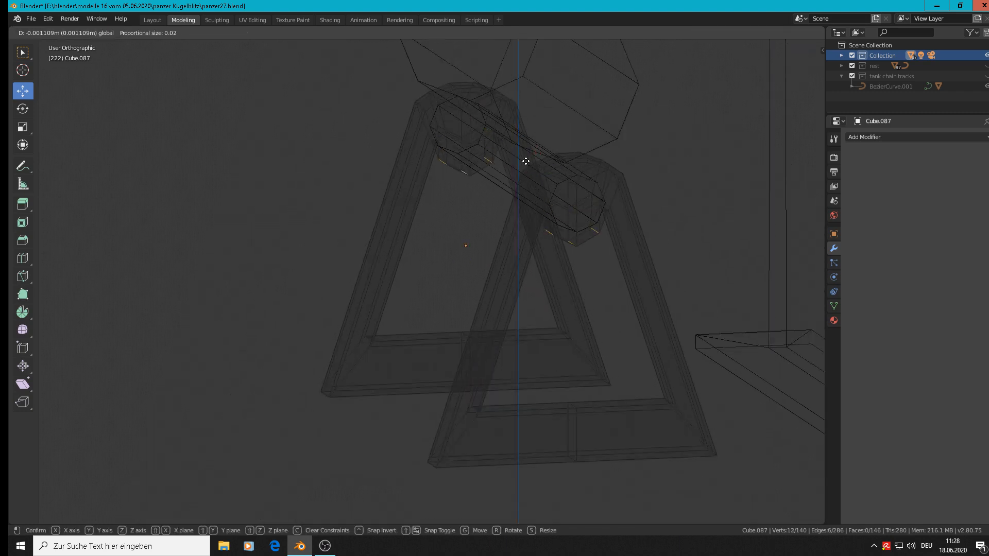
{"action": "left_click", "coordinate": [527, 160]}
{"action": "middle_click_drag", "start_coordinate": [527, 160], "coordinate": [618, 237]}
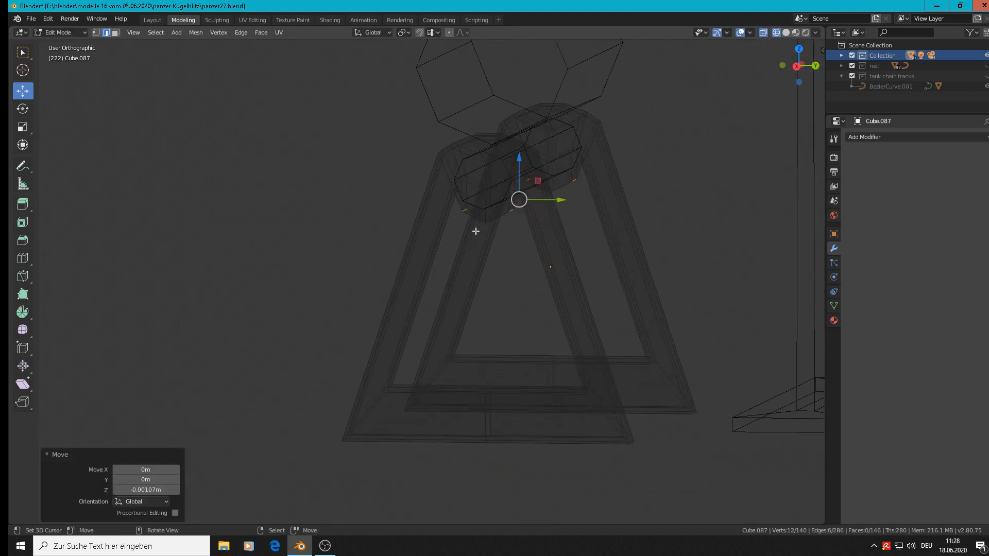
{"action": "middle_click_drag", "start_coordinate": [560, 248], "coordinate": [567, 245]}
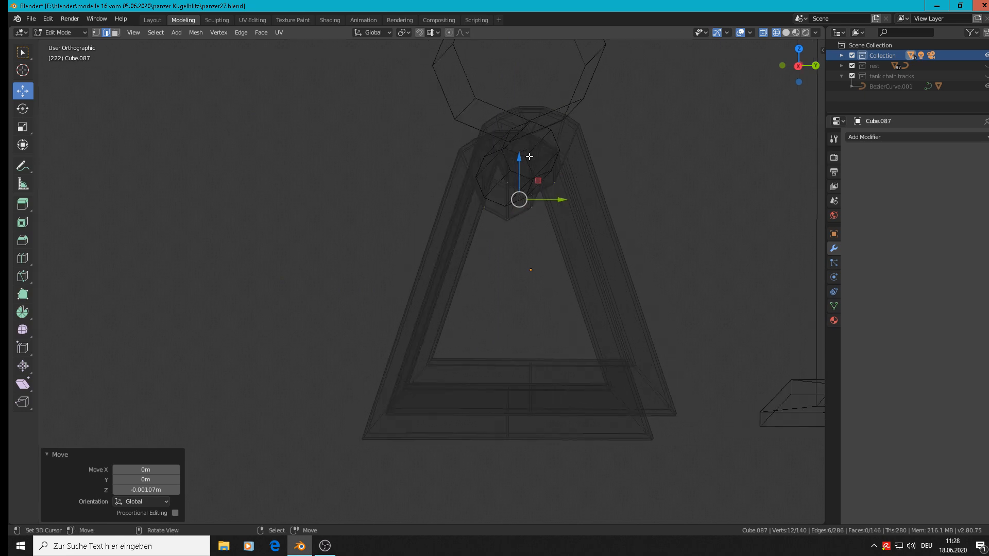
Nudge the selected edges up about 0.00012 m, and show the deselected model in Object Mode with Material Preview shading
{"action": "key", "text": "g"}
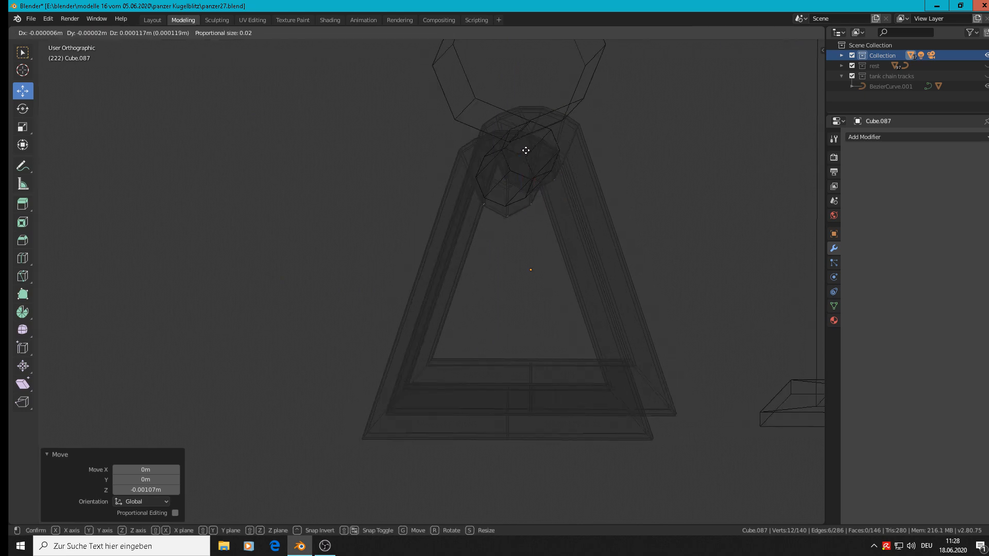
{"action": "left_click", "coordinate": [526, 151]}
{"action": "key", "text": "Tab"}
{"action": "scroll", "coordinate": [561, 229], "scroll_direction": "down", "scroll_amount": 2}
{"action": "left_click", "coordinate": [796, 32]}
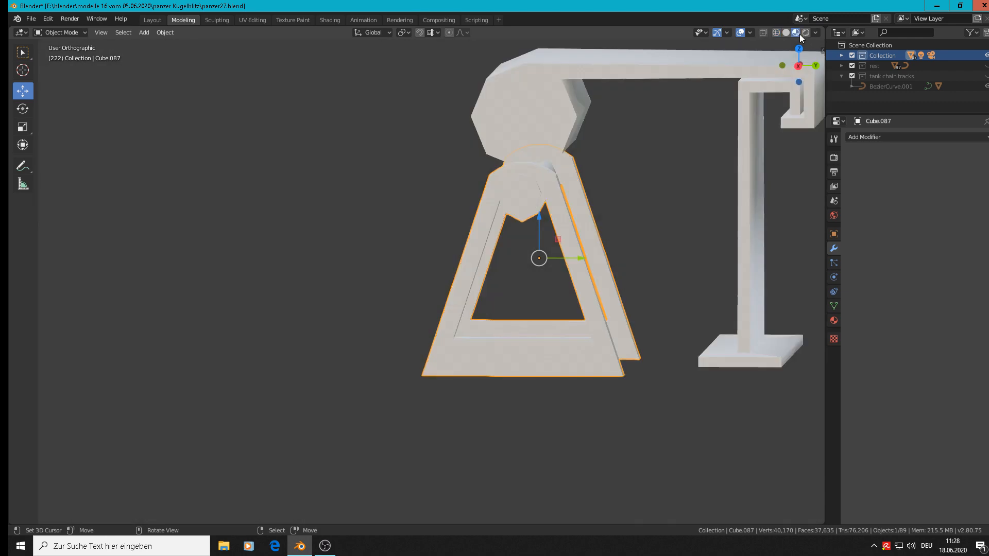
{"action": "left_click", "coordinate": [666, 209]}
{"action": "middle_click_drag", "start_coordinate": [651, 229], "coordinate": [663, 229]}
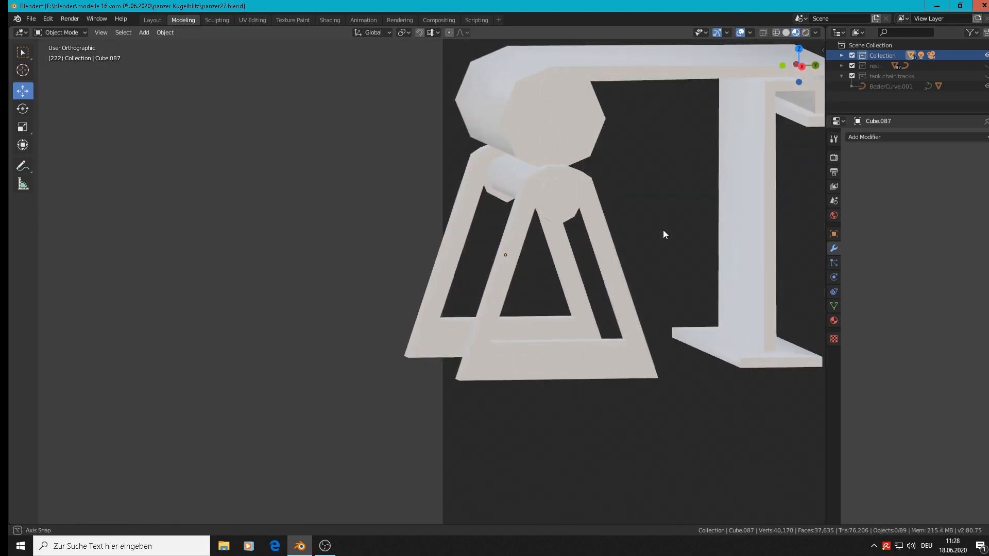
Bevel the six selected edges under the plates' arched tops with a single segment
{"action": "scroll", "coordinate": [631, 238], "scroll_direction": "up", "scroll_amount": 1}
{"action": "key", "text": "Tab"}
{"action": "scroll", "coordinate": [551, 217], "scroll_direction": "up", "scroll_amount": 2}
{"action": "middle_click_drag", "start_coordinate": [531, 211], "coordinate": [528, 184]}
{"action": "key", "text": "ctrl+b"}
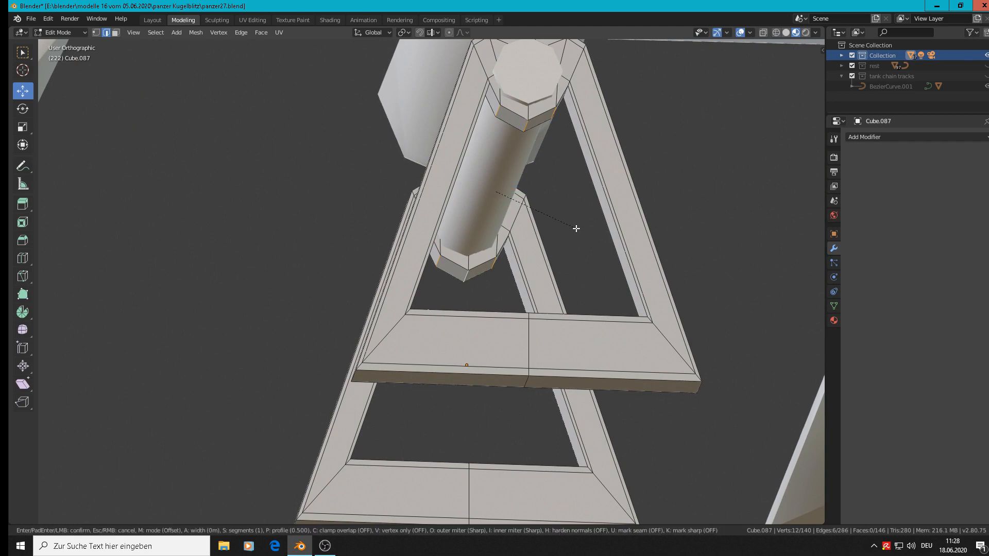
{"action": "left_click", "coordinate": [585, 230]}
Try to apply Shade Smooth to the ring plates in Object Mode
{"action": "key", "text": "Tab"}
{"action": "middle_click_drag", "start_coordinate": [585, 229], "coordinate": [580, 242]}
{"action": "left_click", "coordinate": [165, 33]}
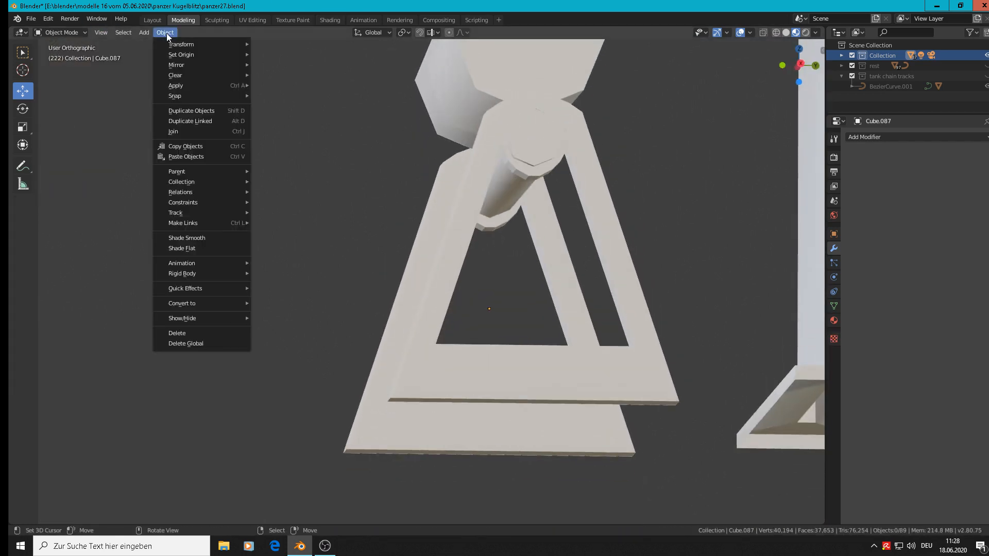
{"action": "left_click", "coordinate": [201, 235]}
Select the joined ring plates, clear their mesh selection, and apply Shade Flat to the object
{"action": "left_click", "coordinate": [521, 168]}
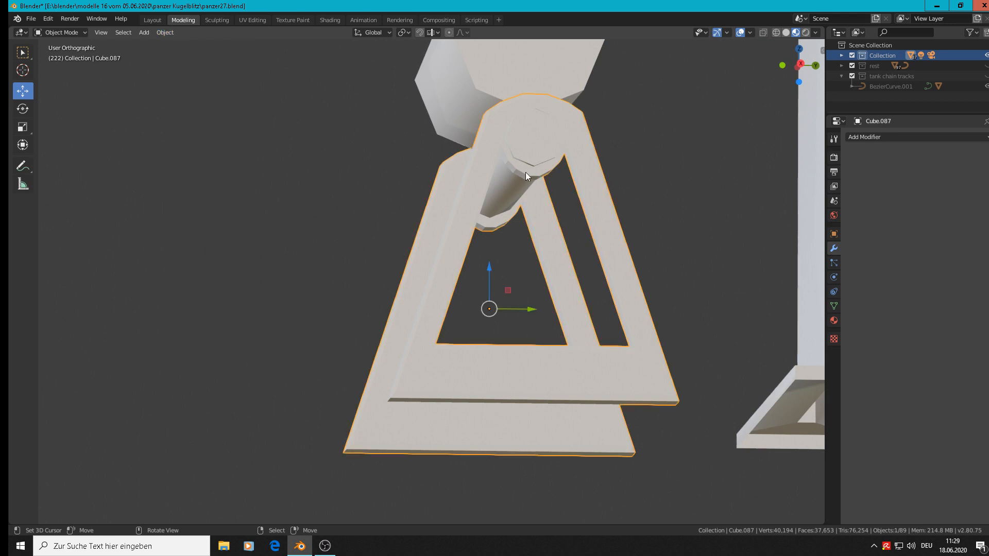
{"action": "key", "text": "Tab"}
{"action": "left_click", "coordinate": [527, 174], "text": "alt"}
{"action": "key", "text": "alt+a"}
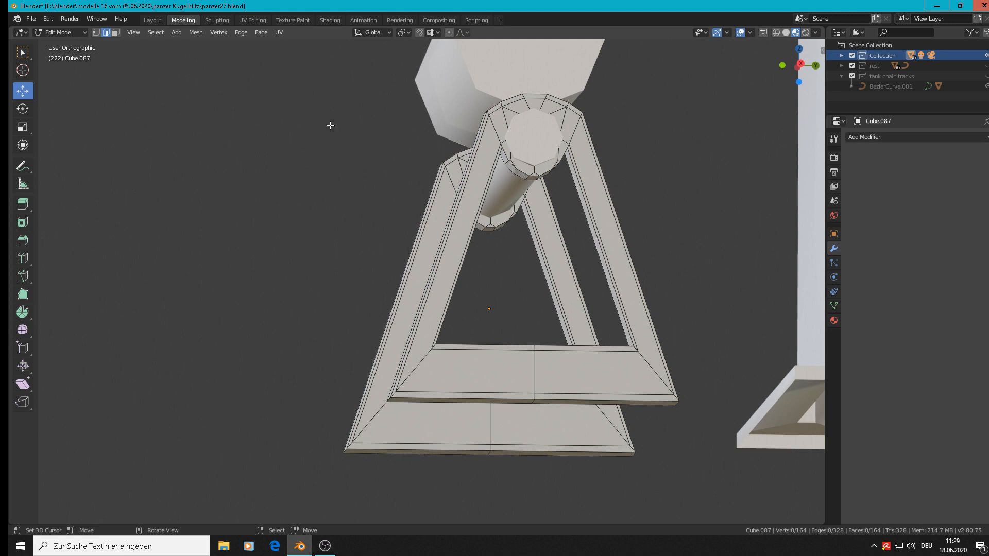
{"action": "key", "text": "Tab"}
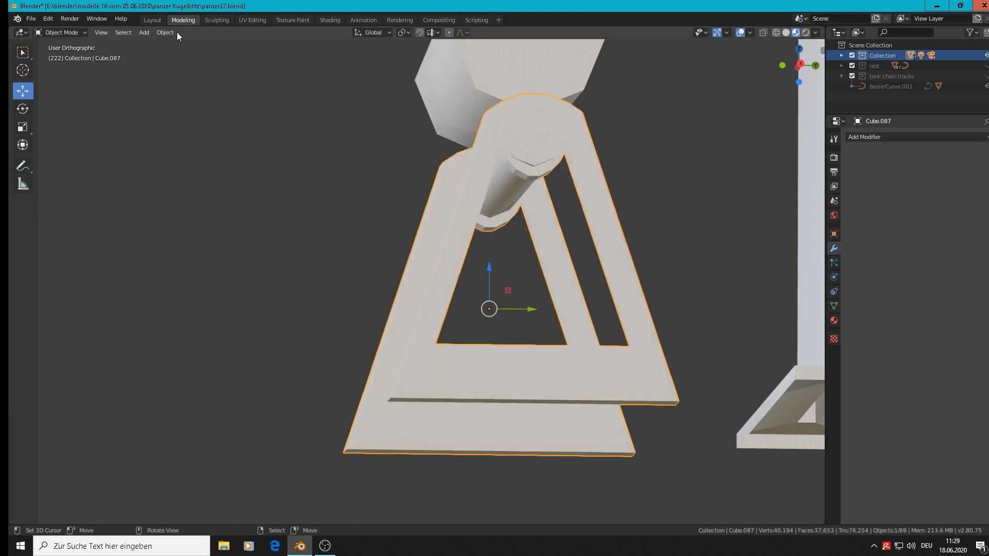
{"action": "left_click", "coordinate": [155, 33]}
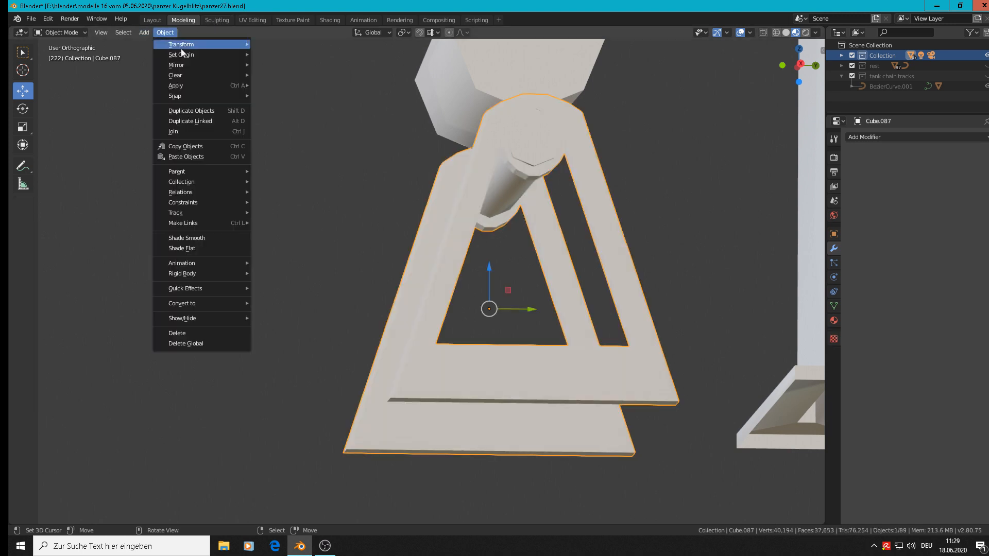
{"action": "left_click", "coordinate": [208, 247]}
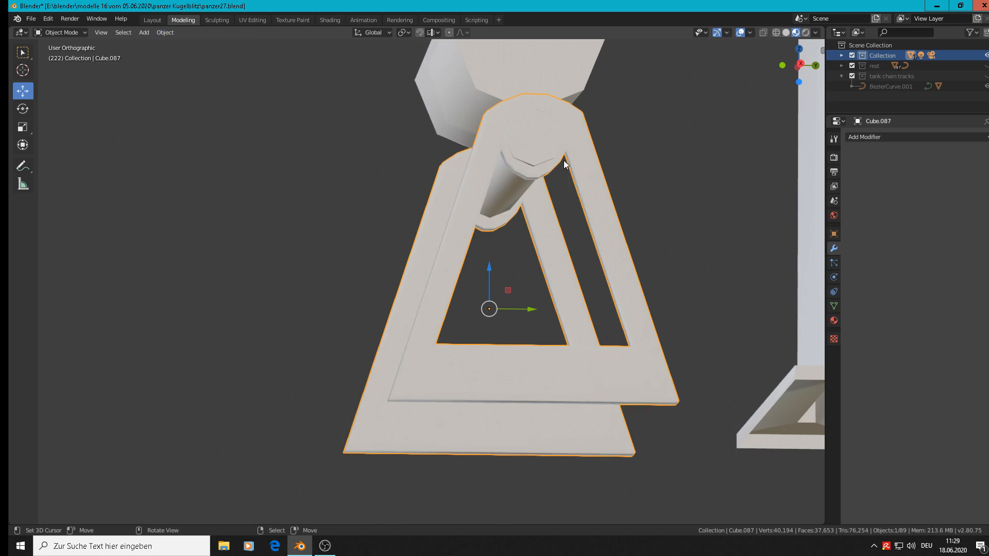
Add a loop cut around the duplicated plate's outer rim, slid close to its inward-facing edge with a factor of about -0.82
{"action": "middle_click_drag", "start_coordinate": [564, 161], "coordinate": [699, 158]}
{"action": "key", "text": "Tab"}
{"action": "scroll", "coordinate": [612, 200], "scroll_direction": "down", "scroll_amount": 1}
{"action": "key", "text": "Tab"}
{"action": "key", "text": "Tab"}
{"action": "key", "text": "ctrl+r"}
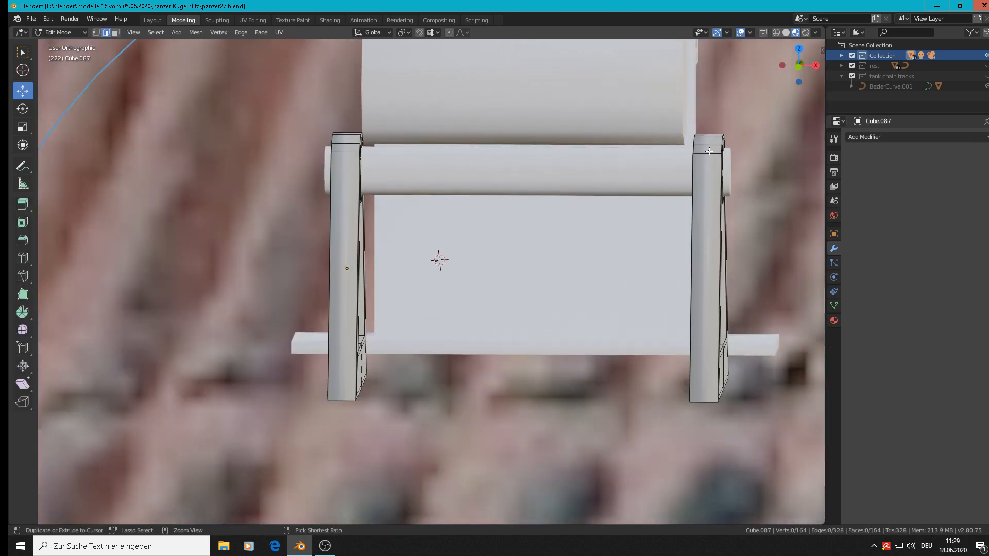
{"action": "left_click", "coordinate": [706, 151]}
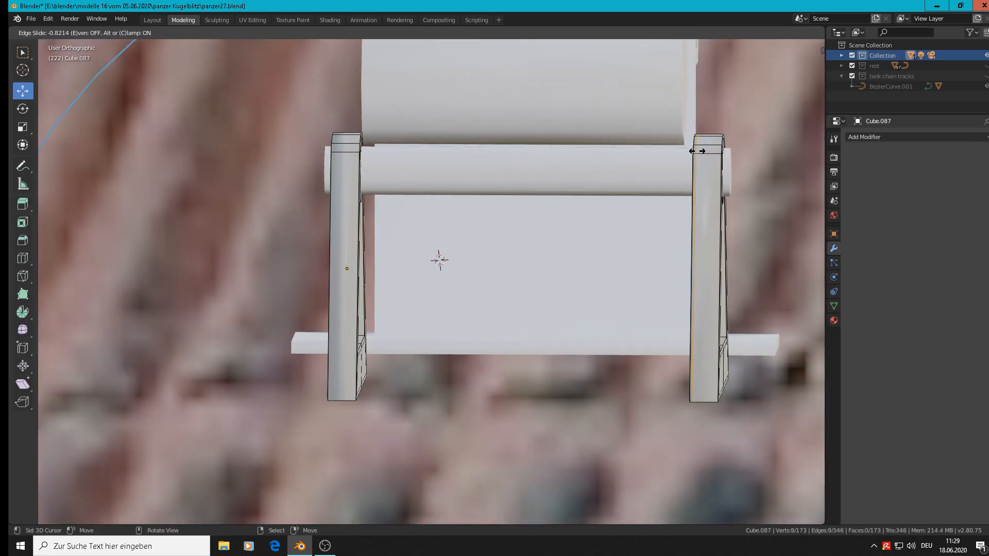
{"action": "left_click", "coordinate": [697, 151]}
Add a matching loop cut around the original plate's outer rim, slid towards negative X, and return to Object Mode
{"action": "key", "text": "ctrl+r"}
{"action": "left_click", "coordinate": [354, 138]}
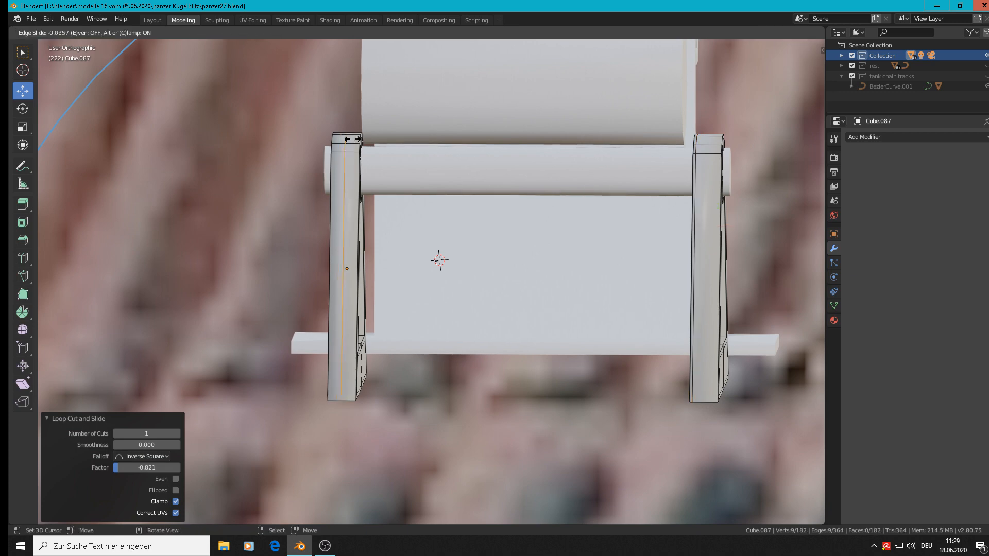
{"action": "left_click", "coordinate": [342, 138]}
{"action": "key", "text": "Tab"}
{"action": "scroll", "coordinate": [515, 206], "scroll_direction": "down", "scroll_amount": 3}
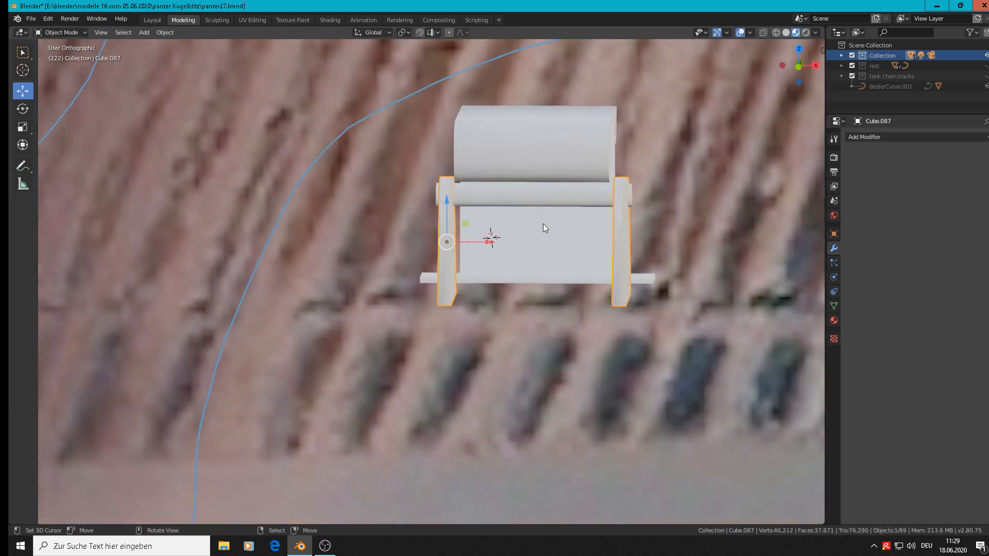
Deselect the ring plates and save the Blender file
{"action": "middle_click_drag", "start_coordinate": [543, 223], "coordinate": [448, 332]}
{"action": "scroll", "coordinate": [562, 309], "scroll_direction": "down", "scroll_amount": 2}
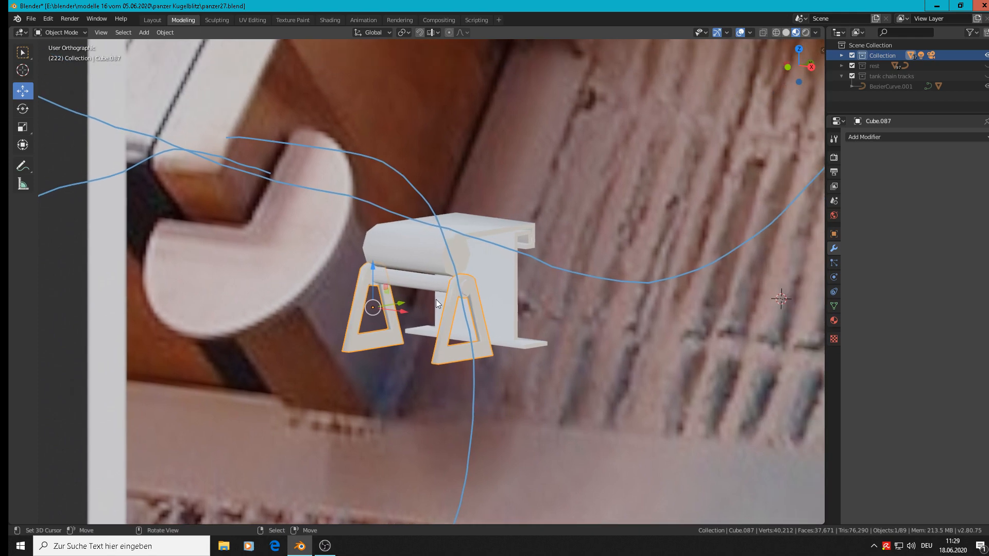
{"action": "key", "text": "alt+a"}
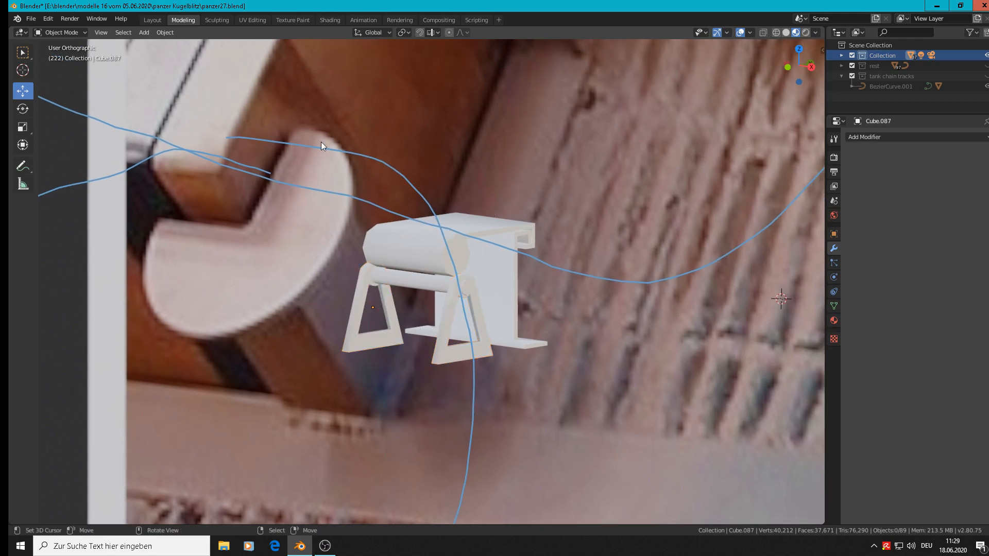
{"action": "left_click", "coordinate": [31, 19]}
{"action": "left_click", "coordinate": [52, 87]}
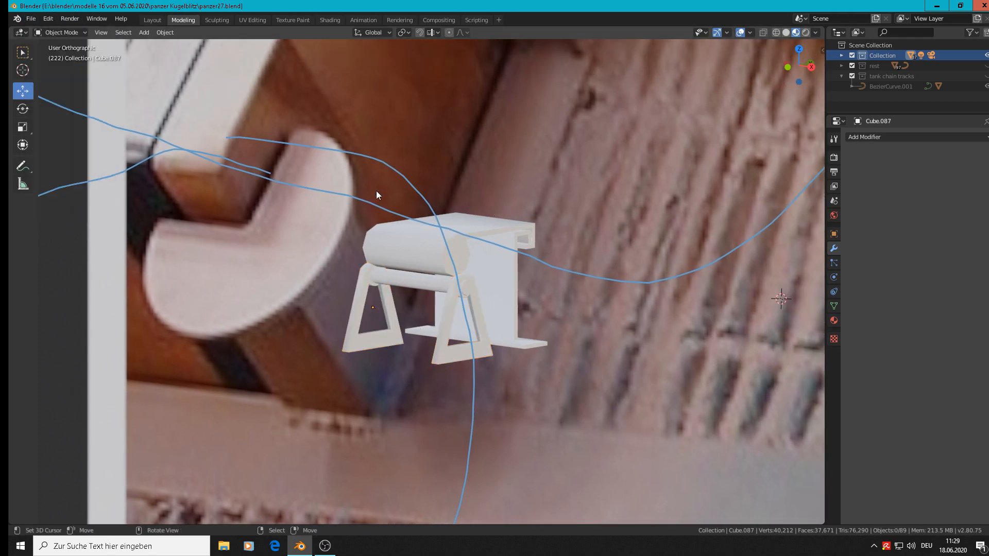
In front view, shift the joined ring plates slightly along negative X to centre them on the clasp
{"action": "scroll", "coordinate": [555, 282], "scroll_direction": "down", "scroll_amount": 3}
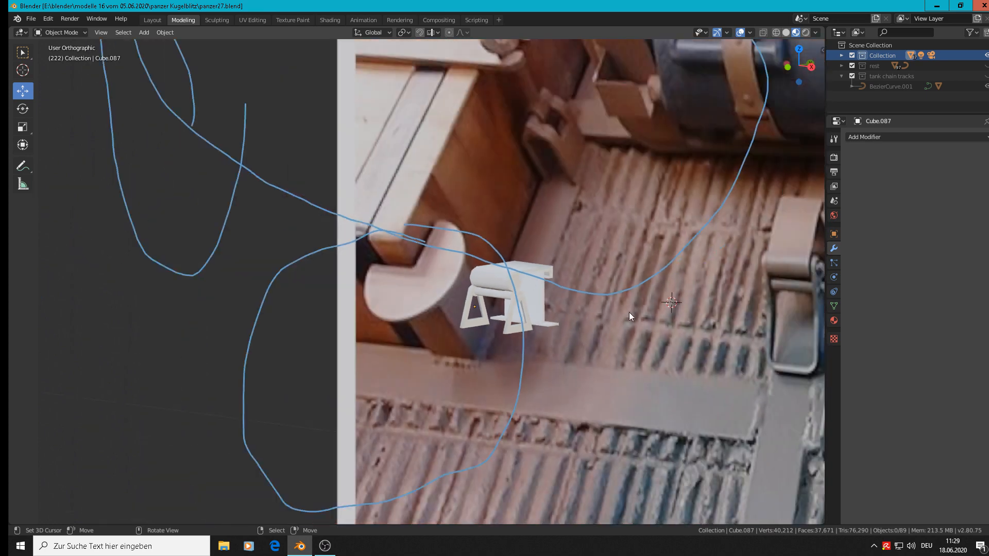
{"action": "middle_click_drag", "start_coordinate": [629, 312], "coordinate": [391, 251], "text": "shift"}
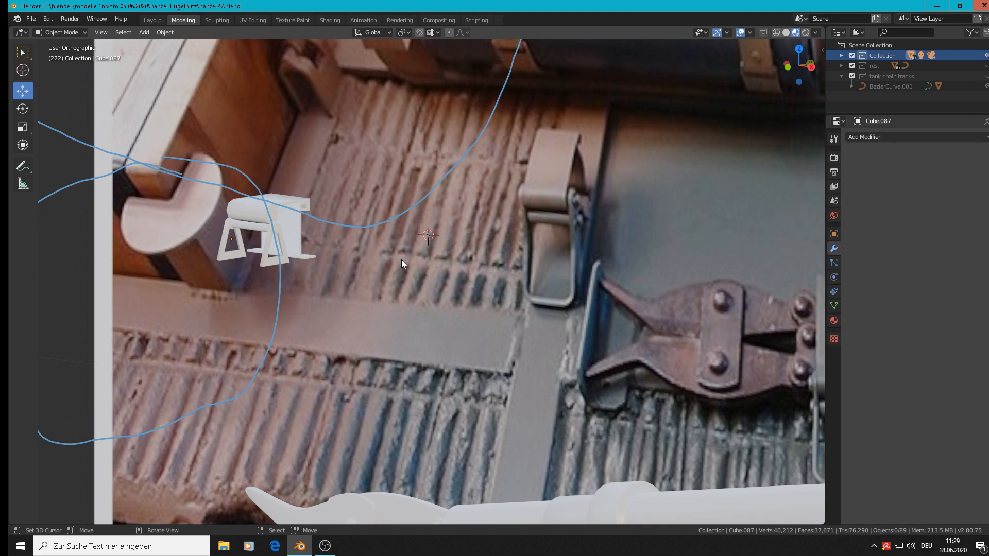
{"action": "key", "text": "KP_1"}
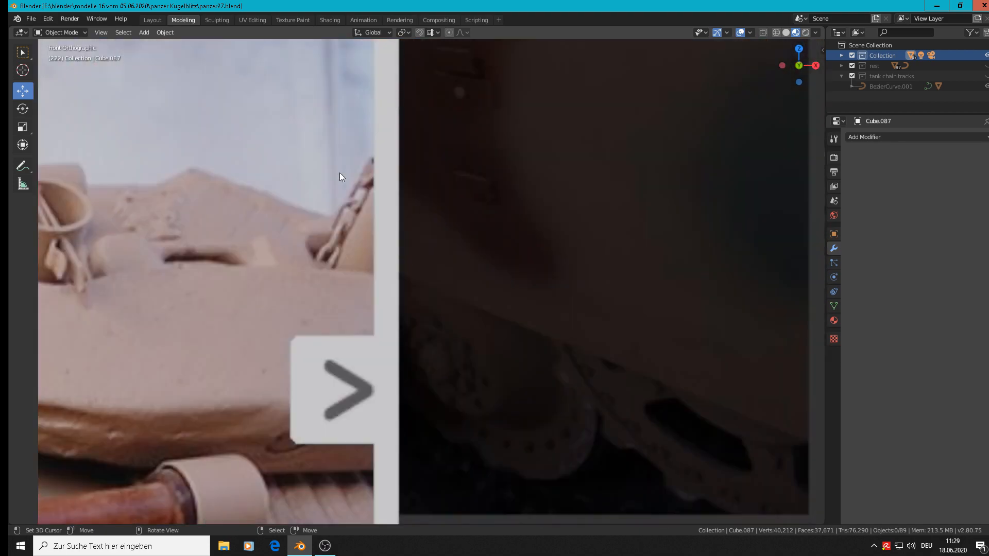
{"action": "scroll", "coordinate": [314, 226], "scroll_direction": "down", "scroll_amount": 5}
{"action": "middle_click_drag", "start_coordinate": [210, 267], "coordinate": [513, 200], "text": "shift"}
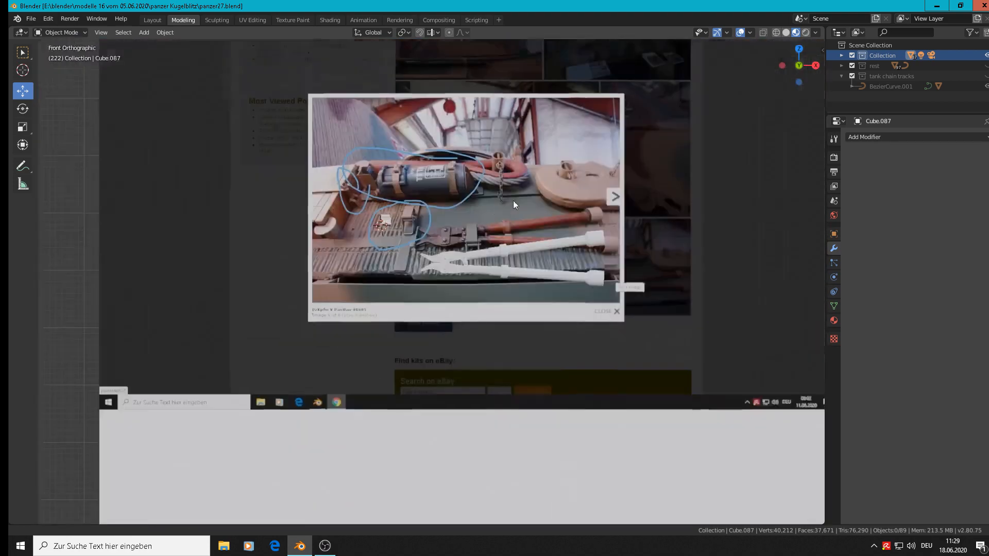
{"action": "scroll", "coordinate": [513, 200], "scroll_direction": "up", "scroll_amount": 6}
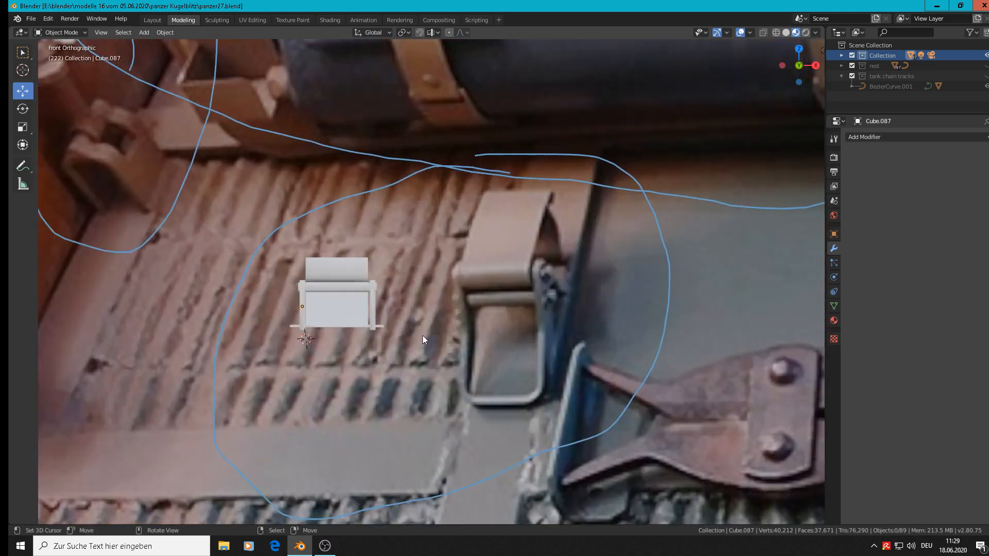
{"action": "scroll", "coordinate": [311, 301], "scroll_direction": "up", "scroll_amount": 3}
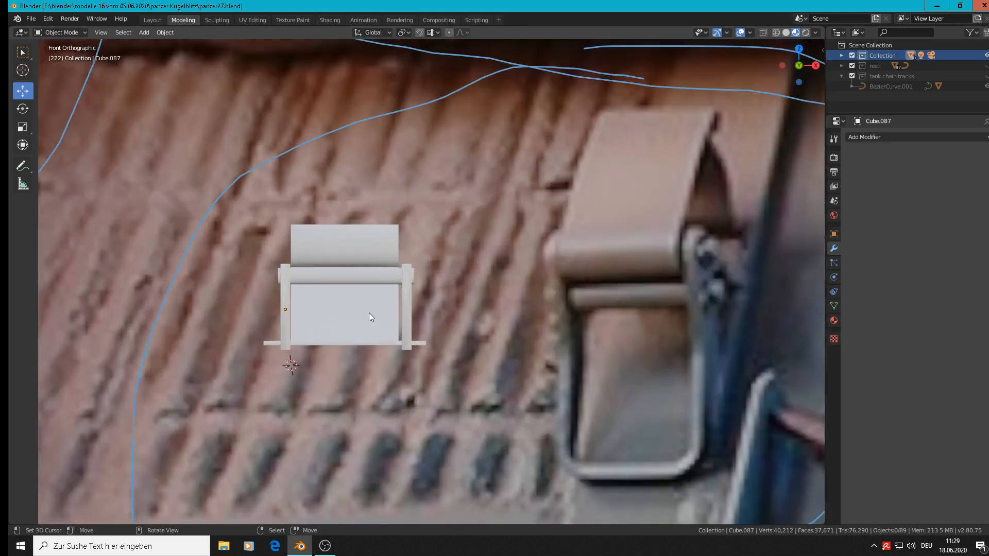
{"action": "left_click", "coordinate": [408, 305]}
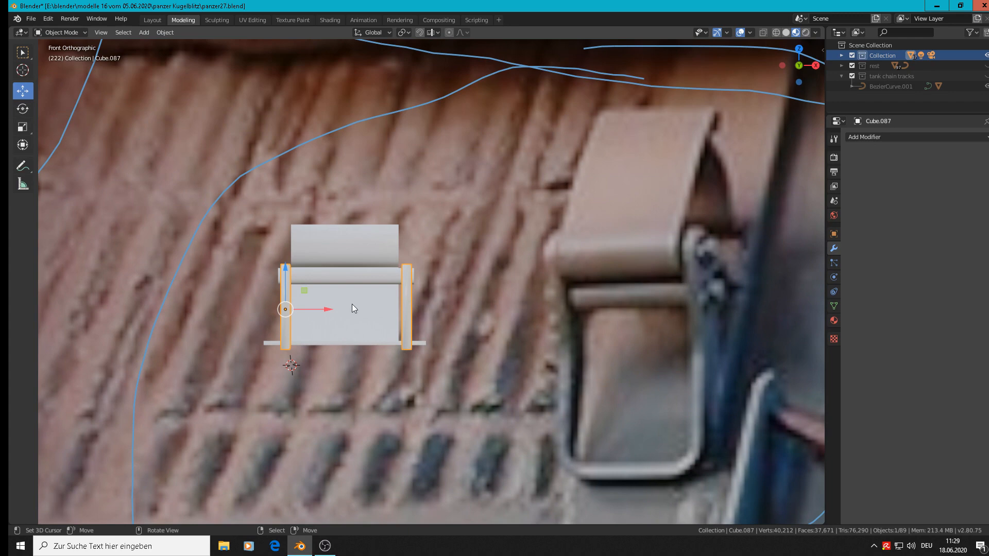
{"action": "left_click_drag", "start_coordinate": [326, 306], "coordinate": [323, 307]}
Move the clasp's rod about 0.0002 m along negative X
{"action": "left_click", "coordinate": [330, 288]}
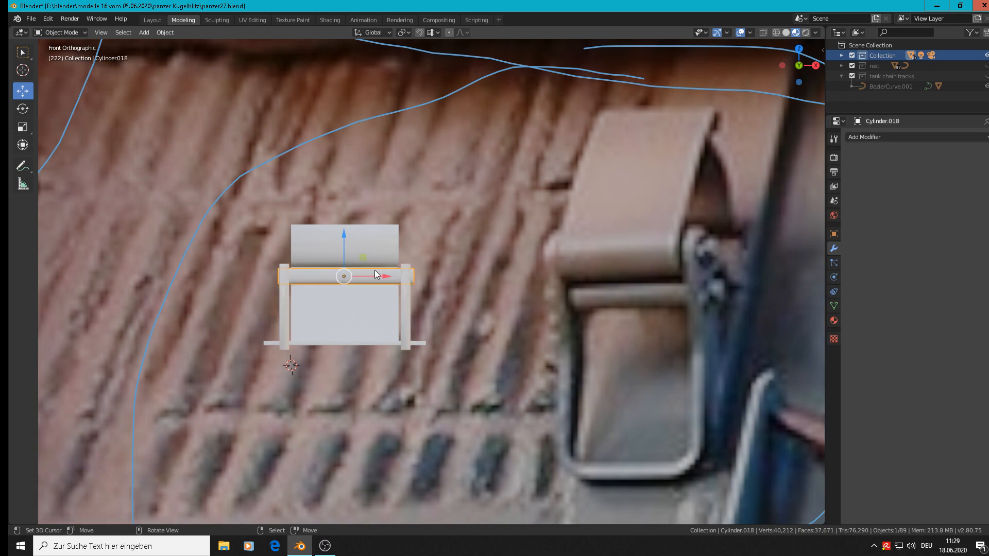
{"action": "left_click_drag", "start_coordinate": [375, 270], "coordinate": [368, 276]}
{"action": "scroll", "coordinate": [380, 283], "scroll_direction": "down", "scroll_amount": 1}
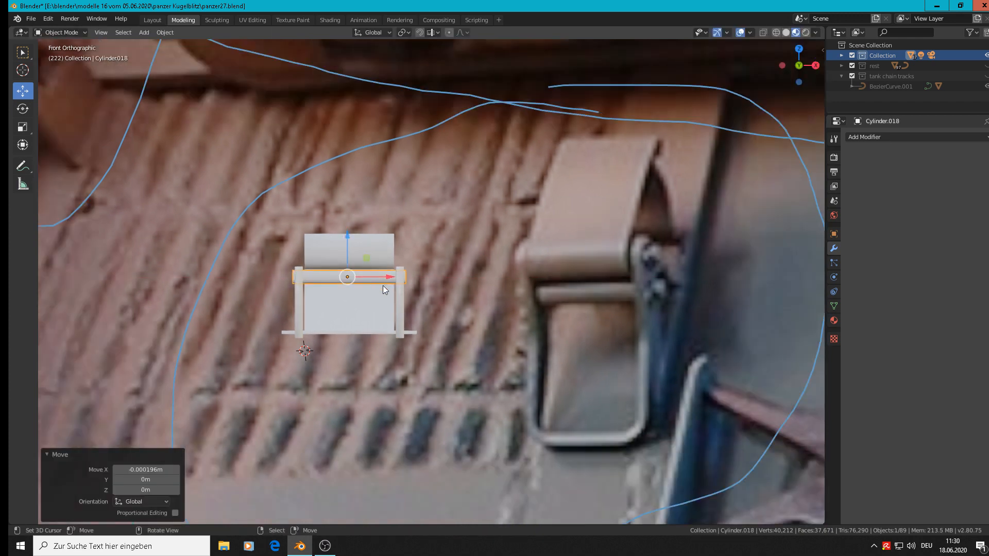
Deselect the clasp parts and add a mesh cube at the lower end of the buckle loop in the reference photo
{"action": "right_click", "coordinate": [413, 304]}
{"action": "scroll", "coordinate": [413, 304], "scroll_direction": "down", "scroll_amount": 4}
{"action": "middle_click_drag", "start_coordinate": [586, 312], "coordinate": [468, 291], "text": "shift"}
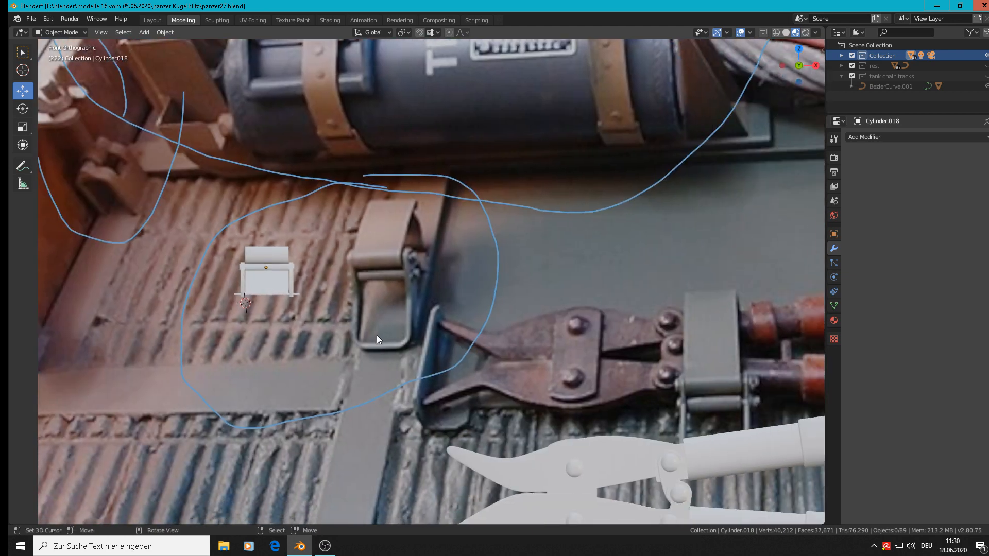
{"action": "left_click", "coordinate": [148, 34]}
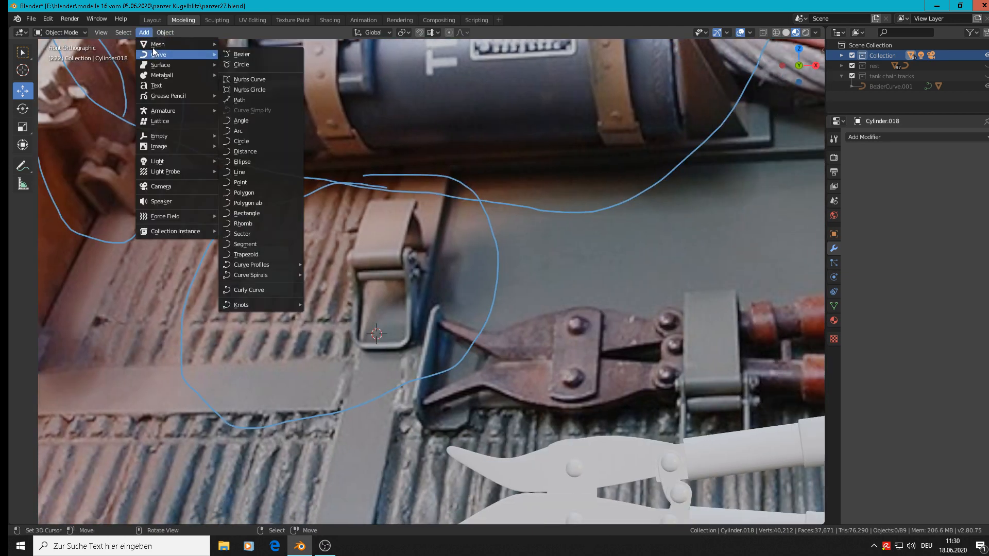
{"action": "mouse_move", "coordinate": [154, 44]}
{"action": "left_click", "coordinate": [268, 54]}
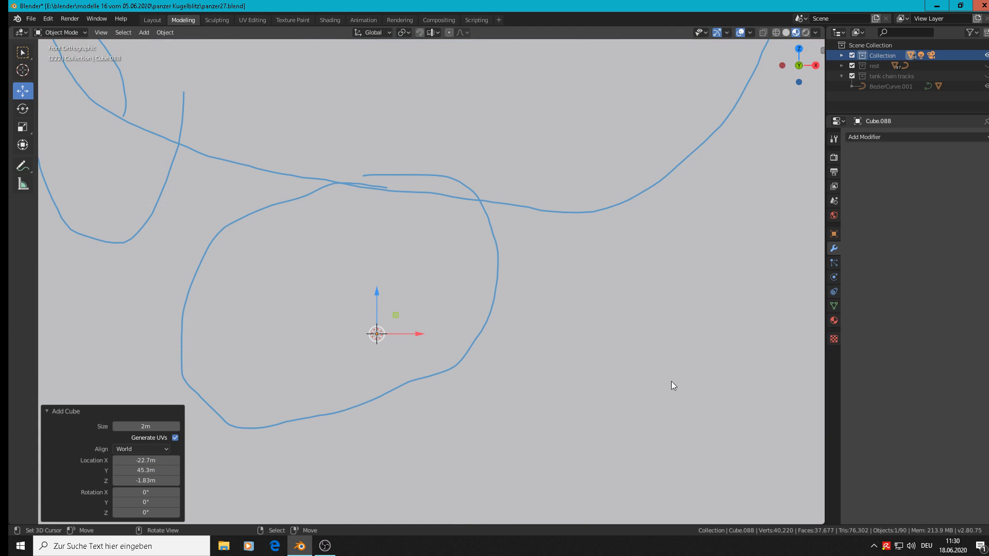
Scale the new cube down uniformly until it is only slightly larger than the modelled clasp
{"action": "key", "text": "s"}
{"action": "left_click", "coordinate": [393, 329]}
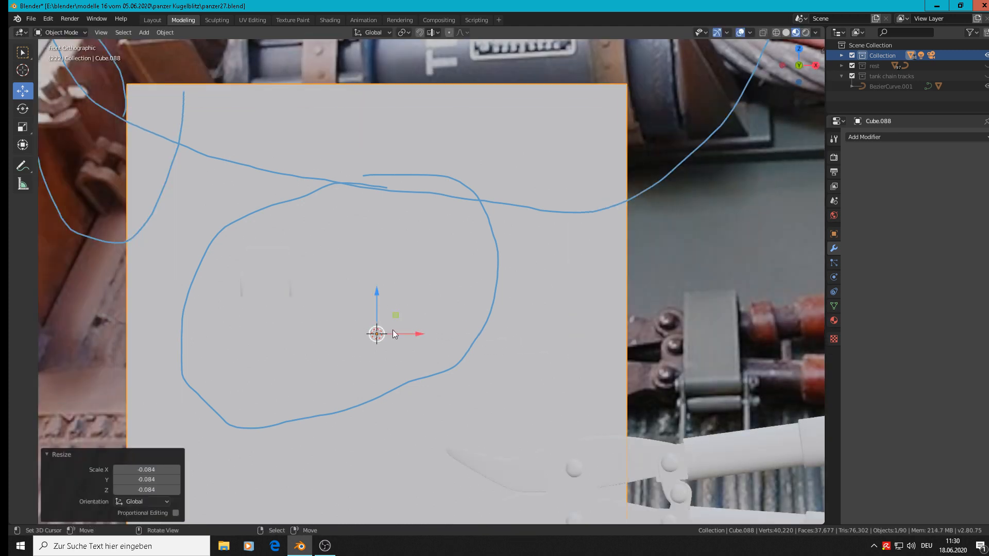
{"action": "key", "text": "s"}
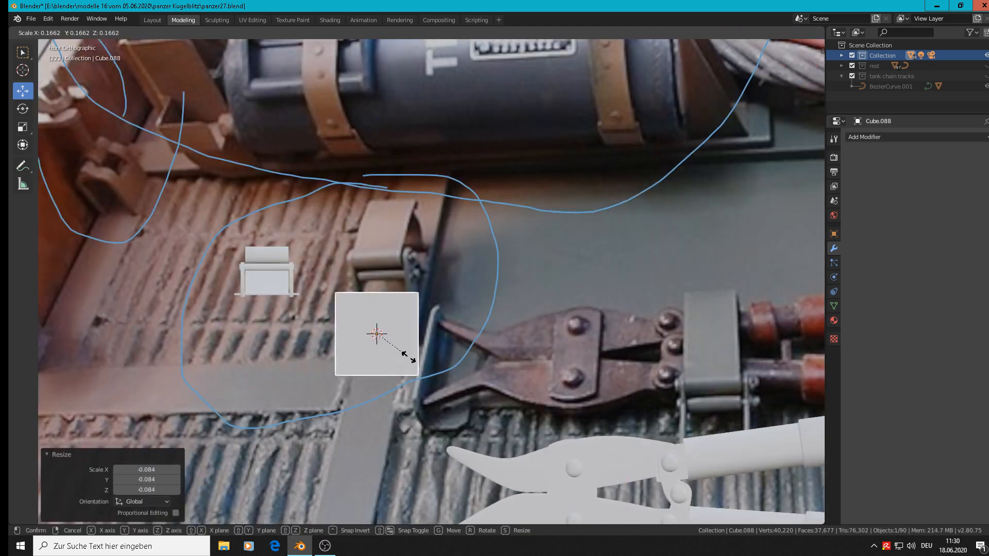
{"action": "left_click", "coordinate": [405, 358]}
Raise the cube slightly along Z and move it about 0.109 m along negative Y, out in front of the reference image
{"action": "mouse_move", "coordinate": [376, 309]}
{"action": "left_mouse_down"}
{"action": "mouse_move", "coordinate": [378, 283]}
{"action": "mouse_move", "coordinate": [381, 292]}
{"action": "left_mouse_up"}
{"action": "middle_click_drag", "start_coordinate": [501, 315], "coordinate": [418, 325]}
{"action": "left_click_drag", "start_coordinate": [398, 309], "coordinate": [147, 350]}
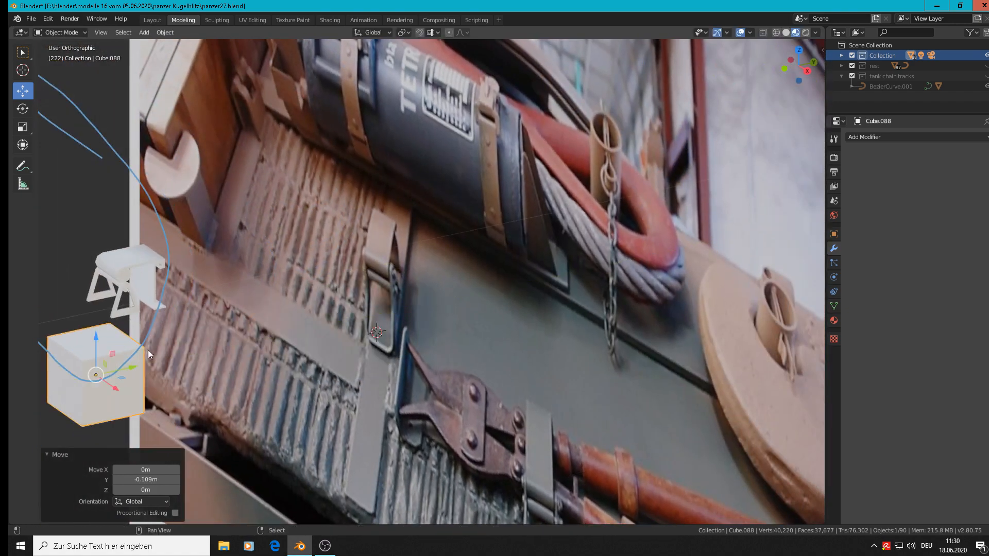
{"action": "middle_click_drag", "start_coordinate": [147, 350], "coordinate": [453, 295], "text": "shift"}
{"action": "scroll", "coordinate": [455, 296], "scroll_direction": "up", "scroll_amount": 2}
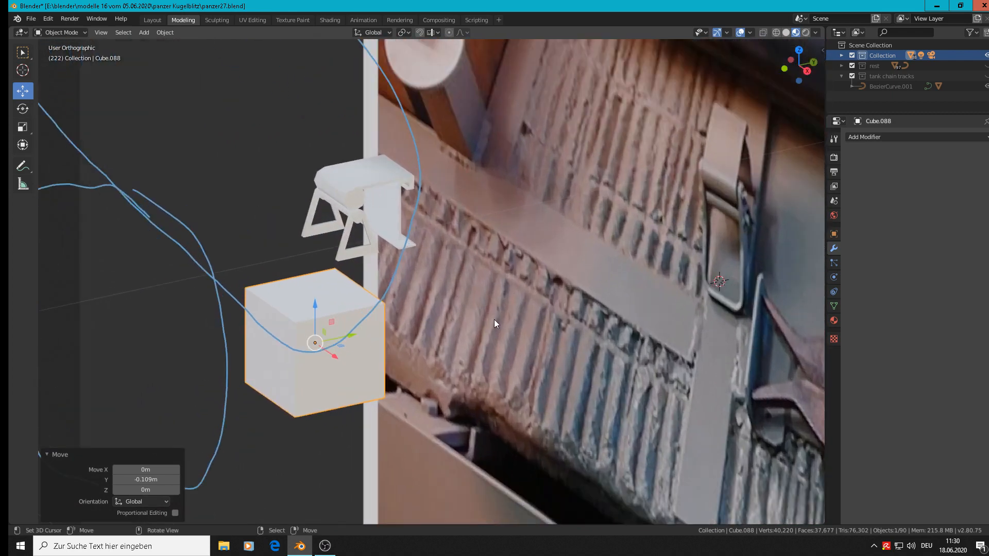
Scale the cube to about 0.225 along Y and about 1.254 along Z to form a flat upright block
{"action": "key", "text": "s"}
{"action": "key", "text": "y"}
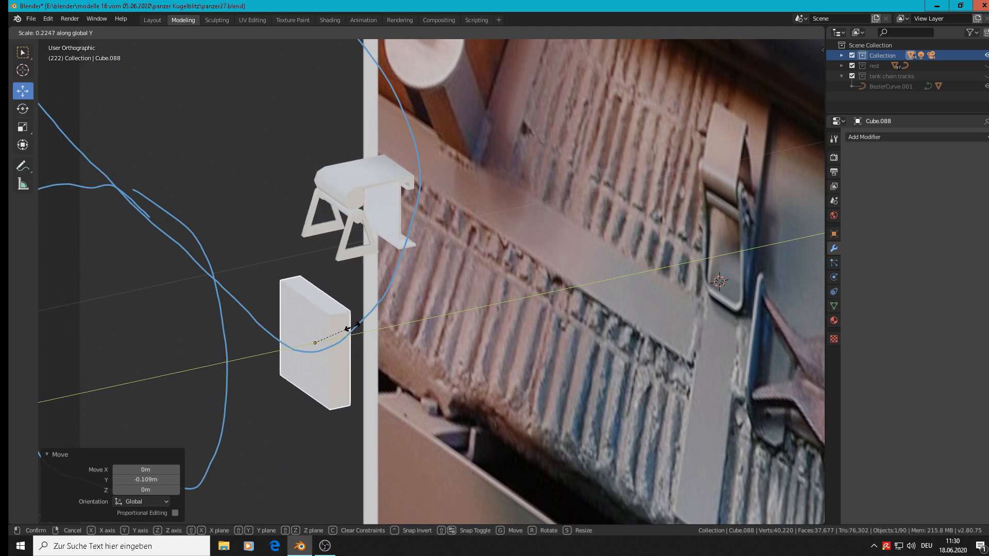
{"action": "left_click", "coordinate": [353, 327]}
{"action": "key", "text": "s"}
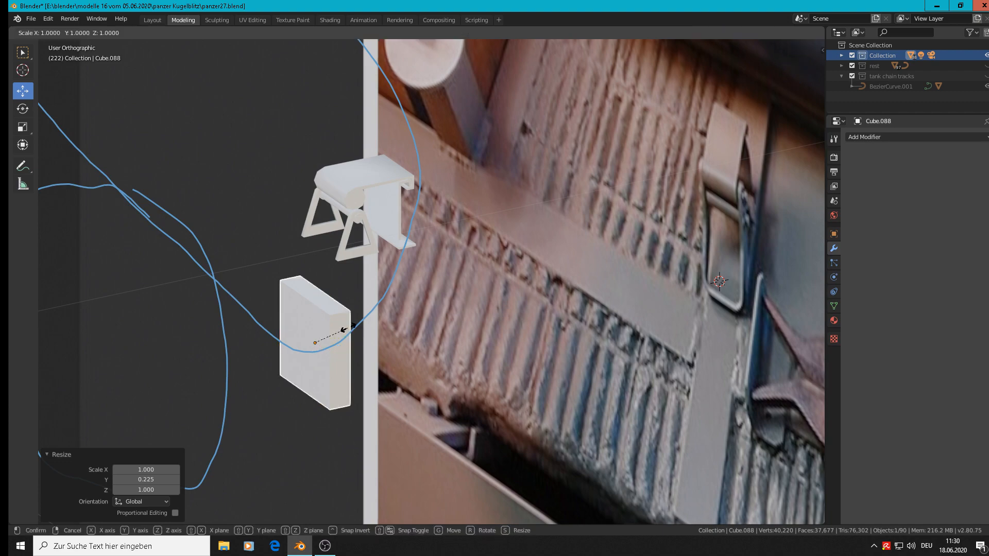
{"action": "key", "text": "z"}
{"action": "left_click", "coordinate": [360, 360]}
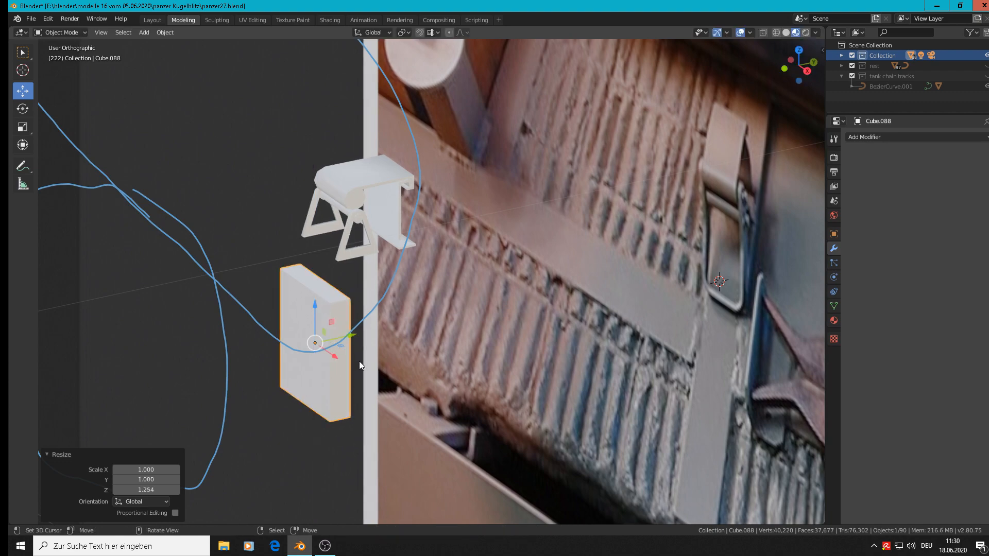
In front view, stretch the block further along Z by a factor of about 1.177
{"action": "middle_click_drag", "start_coordinate": [359, 360], "coordinate": [453, 329]}
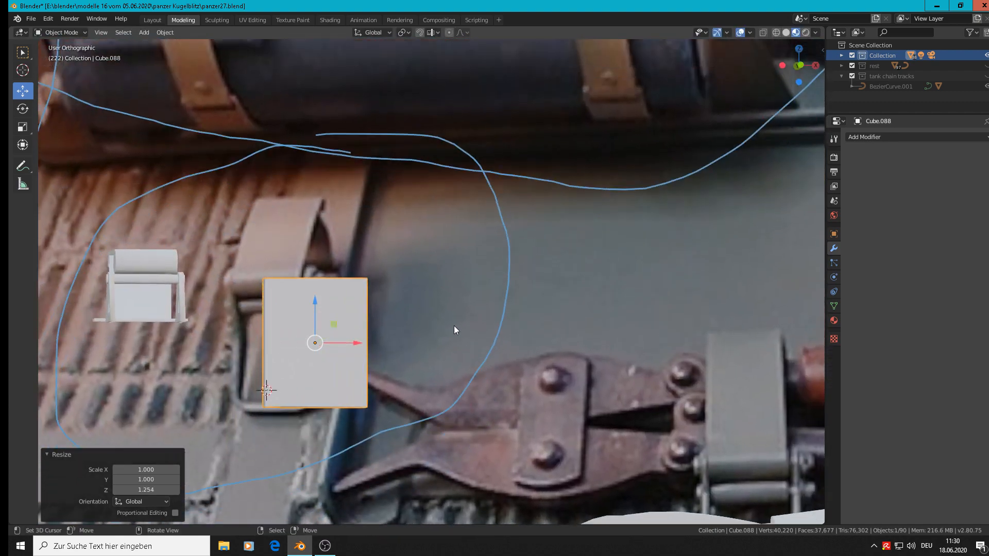
{"action": "key", "text": "KP_1"}
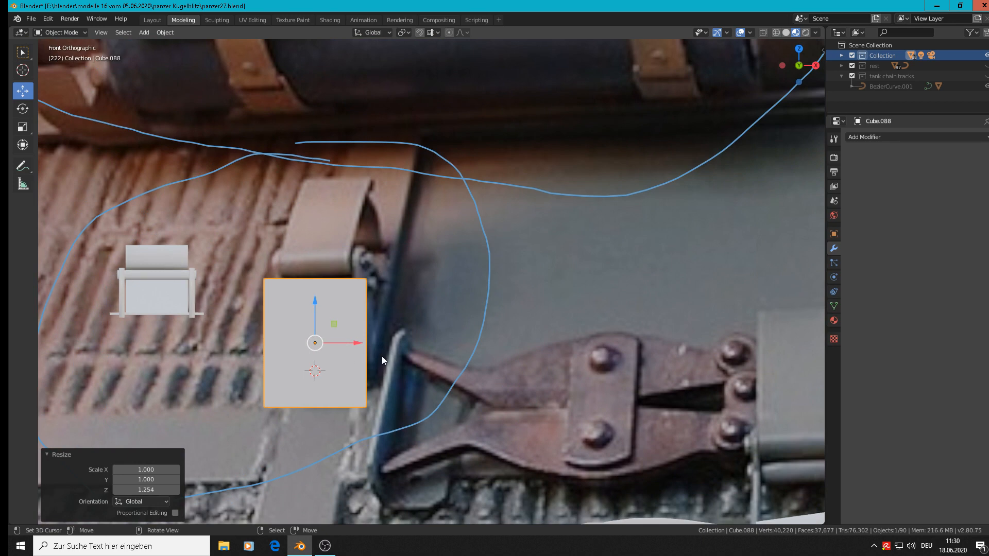
{"action": "key", "text": "s"}
{"action": "key", "text": "z"}
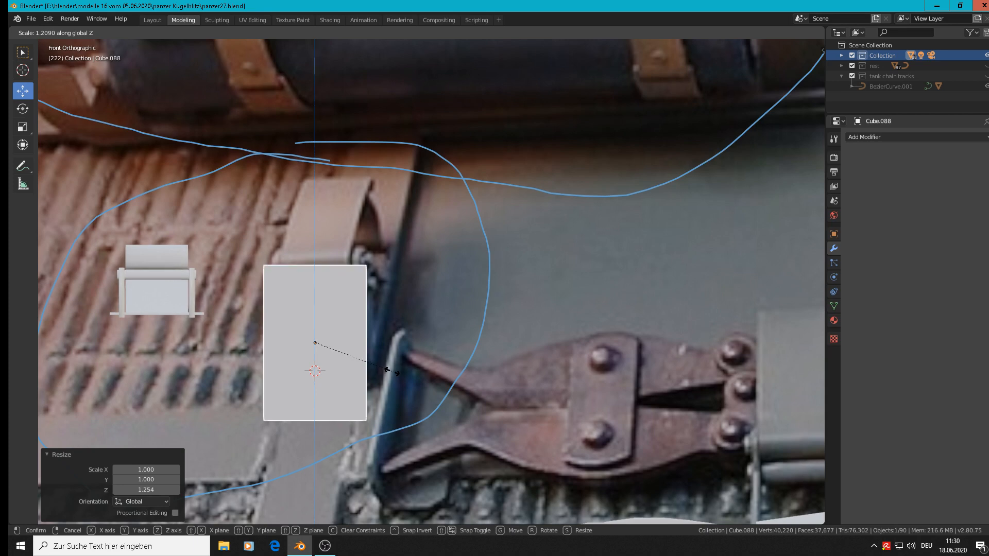
{"action": "left_click", "coordinate": [389, 366]}
{"action": "middle_click_drag", "start_coordinate": [389, 367], "coordinate": [323, 378]}
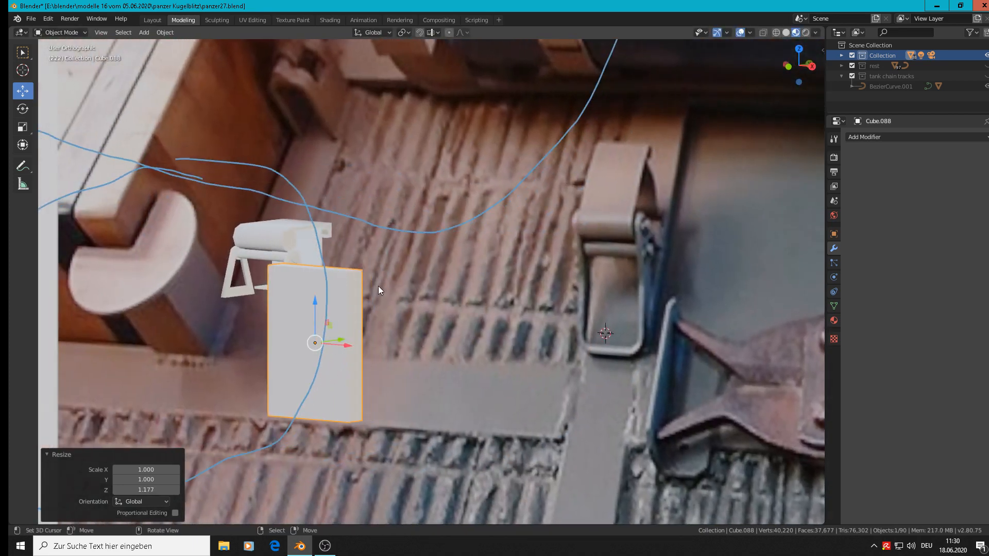
{"action": "middle_click_drag", "start_coordinate": [378, 286], "coordinate": [323, 287]}
{"action": "key", "text": "KP_1"}
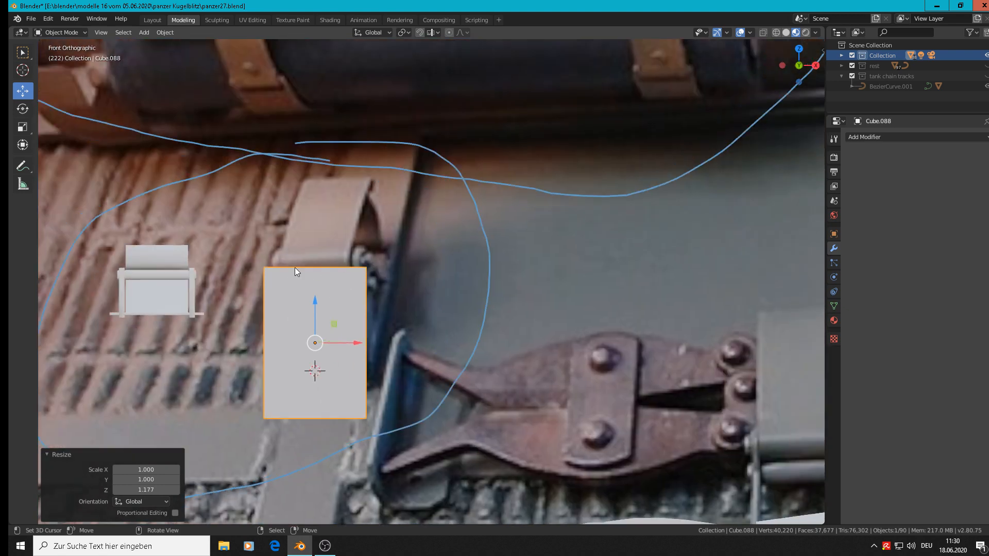
In Edit Mode, add a horizontal loop cut to the block and slide it close to the lower edge
{"action": "key", "text": "Tab"}
{"action": "key", "text": "ctrl+r"}
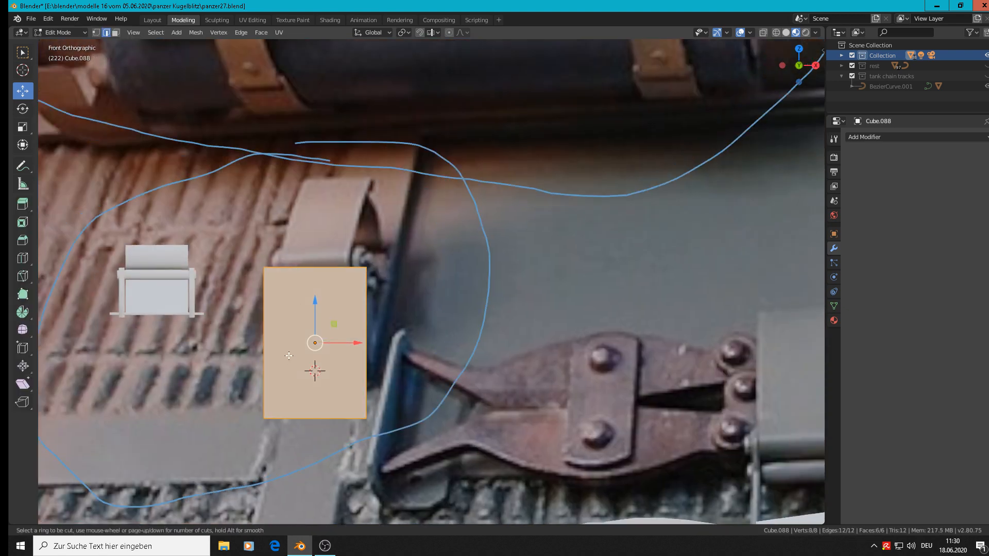
{"action": "left_click", "coordinate": [286, 337]}
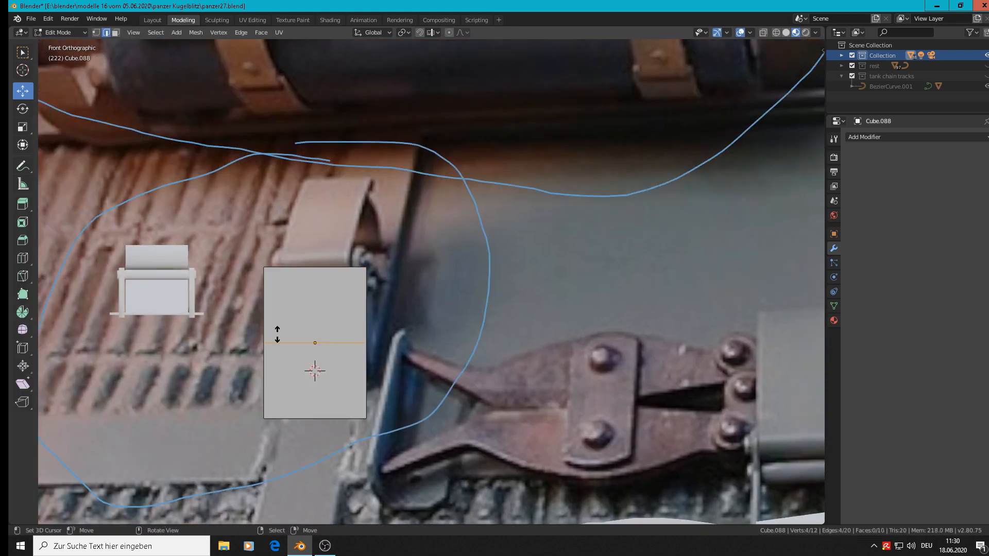
{"action": "left_click", "coordinate": [286, 400]}
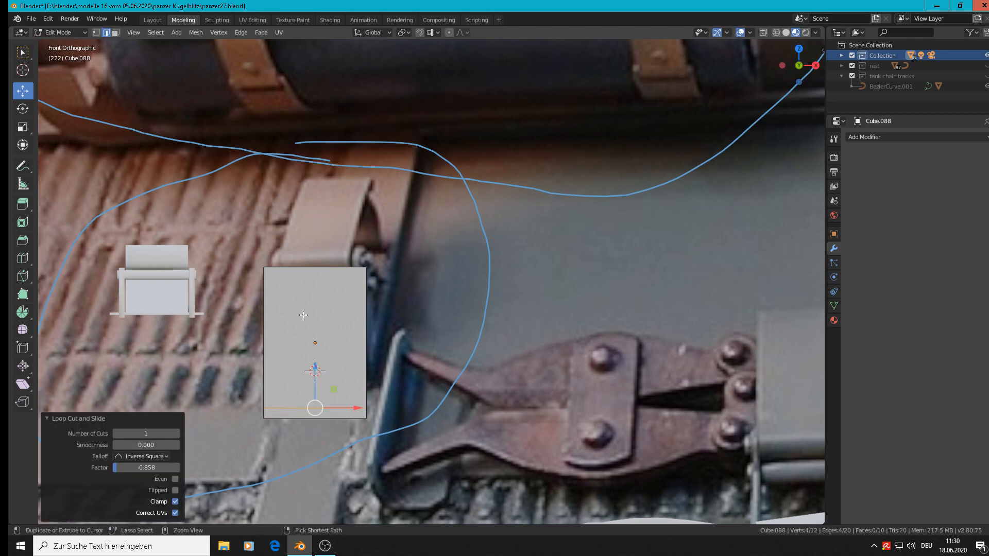
{"action": "scroll", "coordinate": [332, 269], "scroll_direction": "up", "scroll_amount": 2}
{"action": "left_click", "coordinate": [332, 269]}
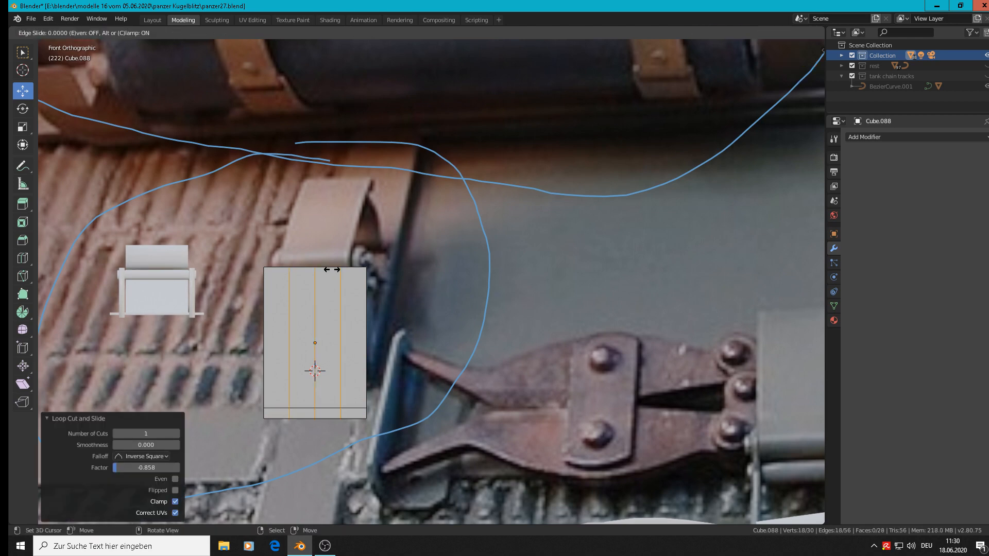
{"action": "right_click", "coordinate": [332, 269]}
{"action": "key", "text": "ctrl+z"}
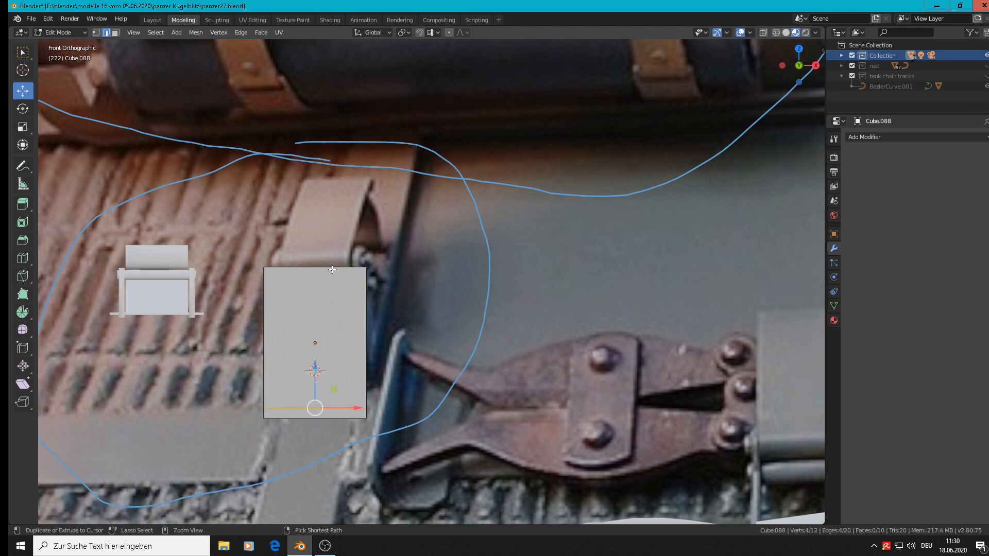
Add two centred vertical loop cuts and spread them towards the block's sides by scaling about 2.421 along X
{"action": "key", "text": "ctrl+r"}
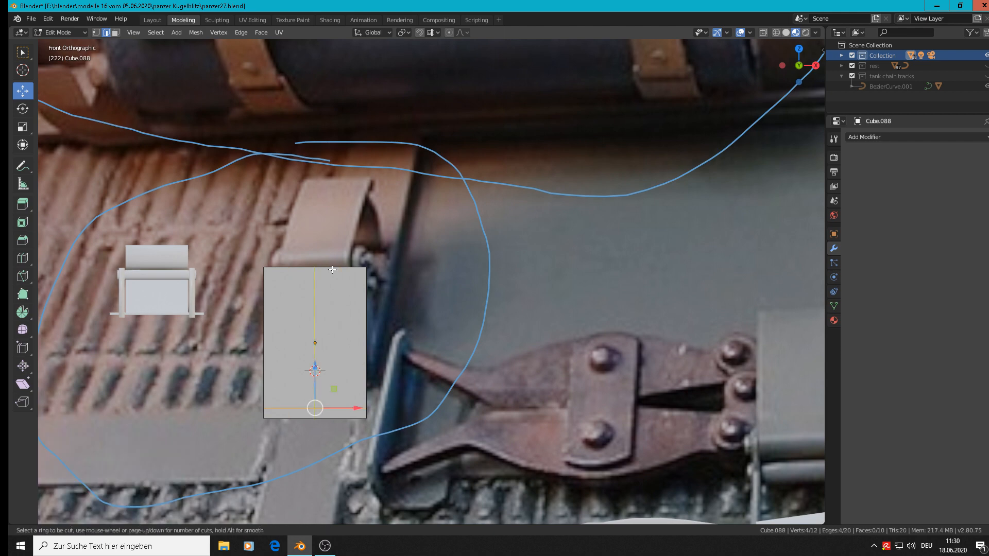
{"action": "scroll", "coordinate": [332, 270], "scroll_direction": "up", "scroll_amount": 1}
{"action": "left_click", "coordinate": [332, 269]}
{"action": "right_click", "coordinate": [339, 288]}
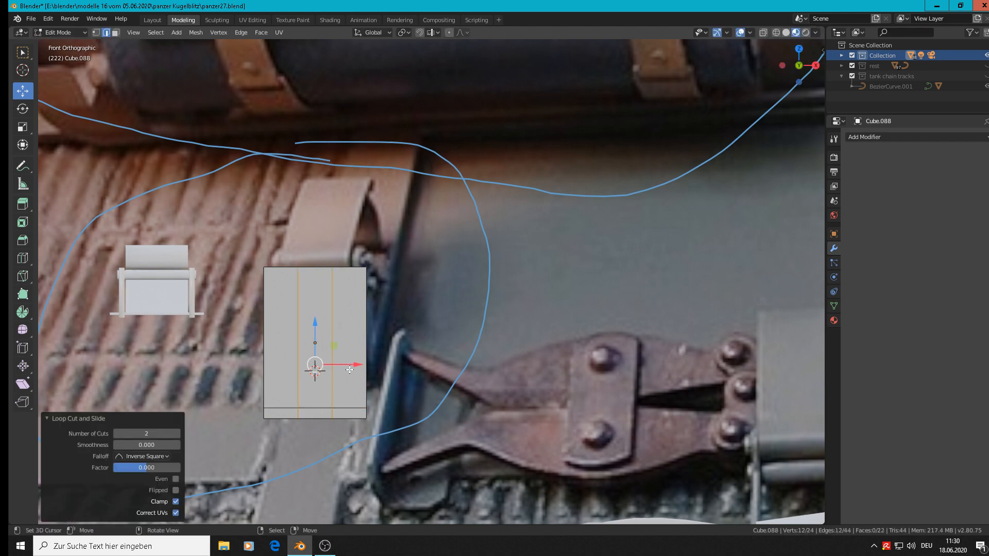
{"action": "key", "text": "s"}
{"action": "key", "text": "x"}
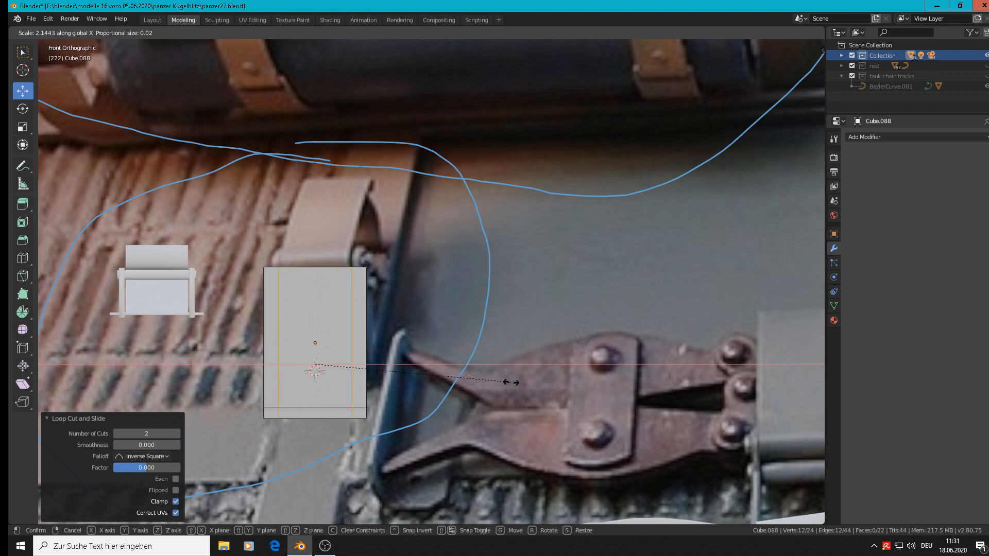
{"action": "left_click", "coordinate": [536, 385]}
Delete the two upper middle edges between the vertical cuts to open the block into a U-shaped frame
{"action": "middle_click_drag", "start_coordinate": [413, 329], "coordinate": [346, 324]}
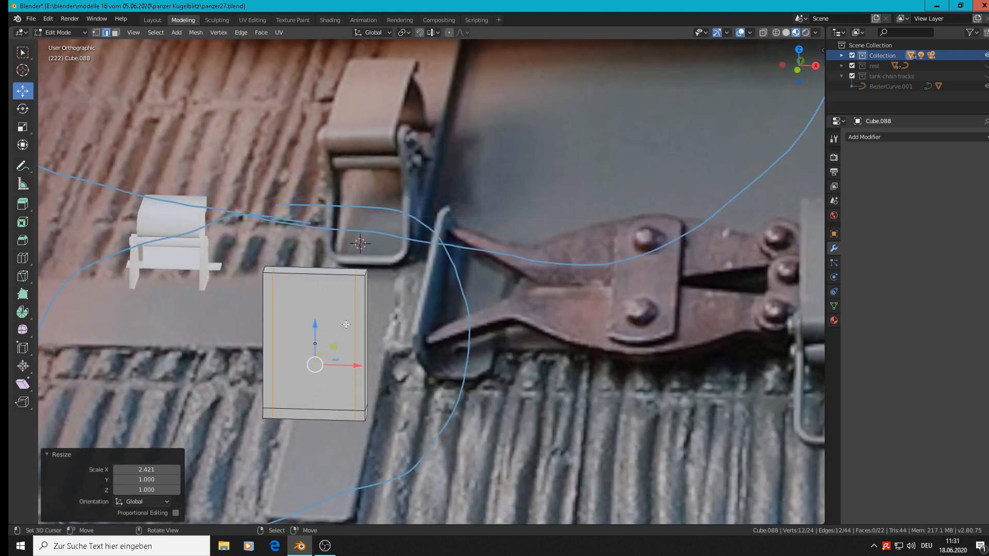
{"action": "right_click", "coordinate": [297, 278]}
{"action": "right_click", "coordinate": [312, 266], "text": "shift"}
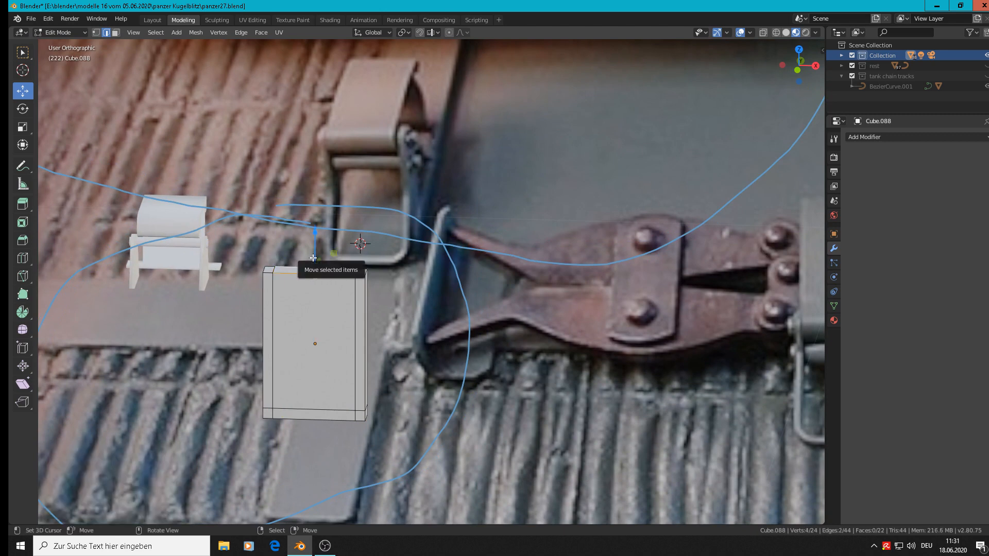
{"action": "key", "text": "x"}
{"action": "left_click", "coordinate": [314, 257]}
{"action": "scroll", "coordinate": [355, 300], "scroll_direction": "up", "scroll_amount": 1}
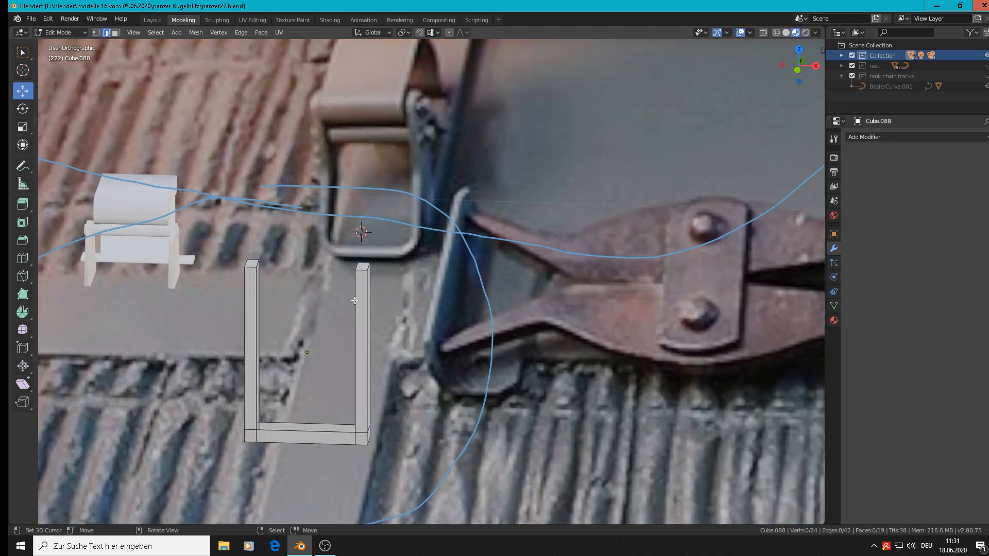
Fill the open inner side of the U-frame's negative X leg with a face
{"action": "middle_click_drag", "start_coordinate": [363, 370], "coordinate": [441, 283], "text": "shift"}
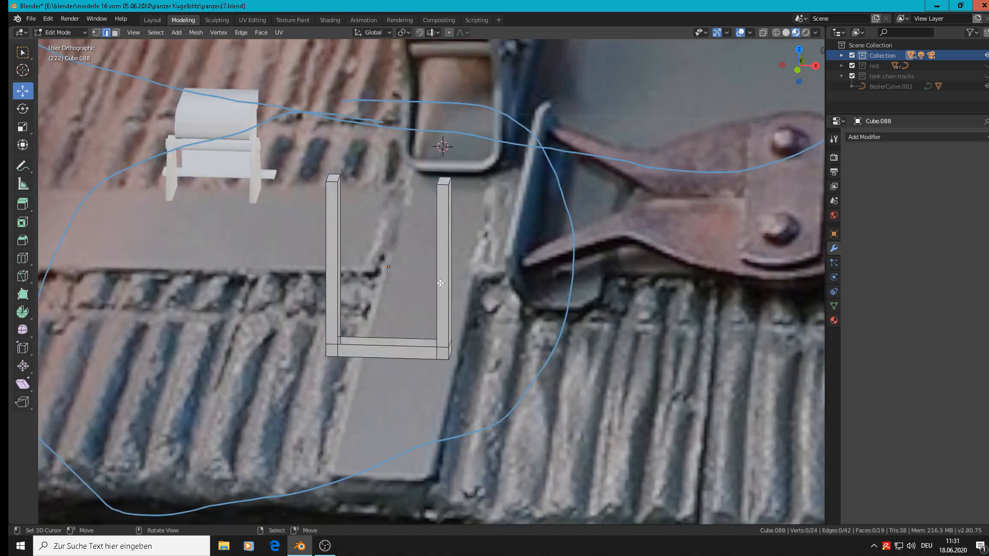
{"action": "middle_click_drag", "start_coordinate": [495, 180], "coordinate": [492, 190], "text": "shift"}
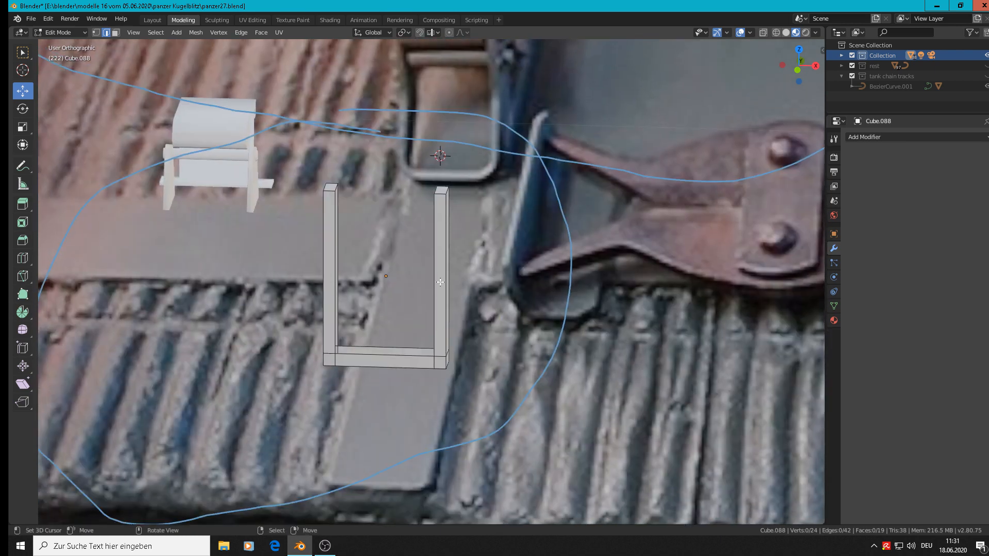
{"action": "scroll", "coordinate": [366, 208], "scroll_direction": "up", "scroll_amount": 3}
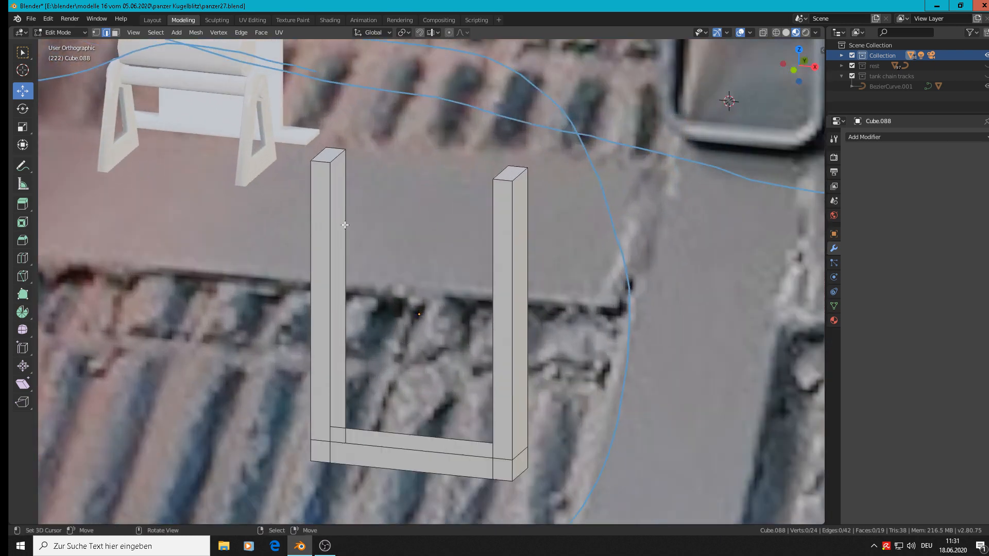
{"action": "left_click", "coordinate": [345, 229]}
{"action": "left_click", "coordinate": [328, 264], "text": "shift"}
{"action": "key", "text": "f"}
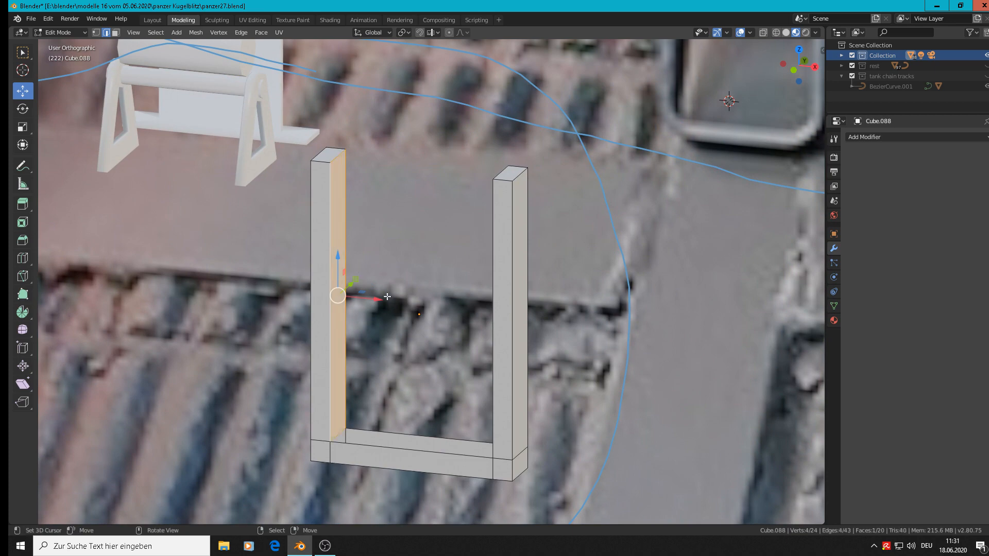
Fill the open upper side of the crossbar and the inner side of the positive X leg with faces
{"action": "left_click", "coordinate": [394, 453]}
{"action": "left_click", "coordinate": [405, 446], "text": "shift"}
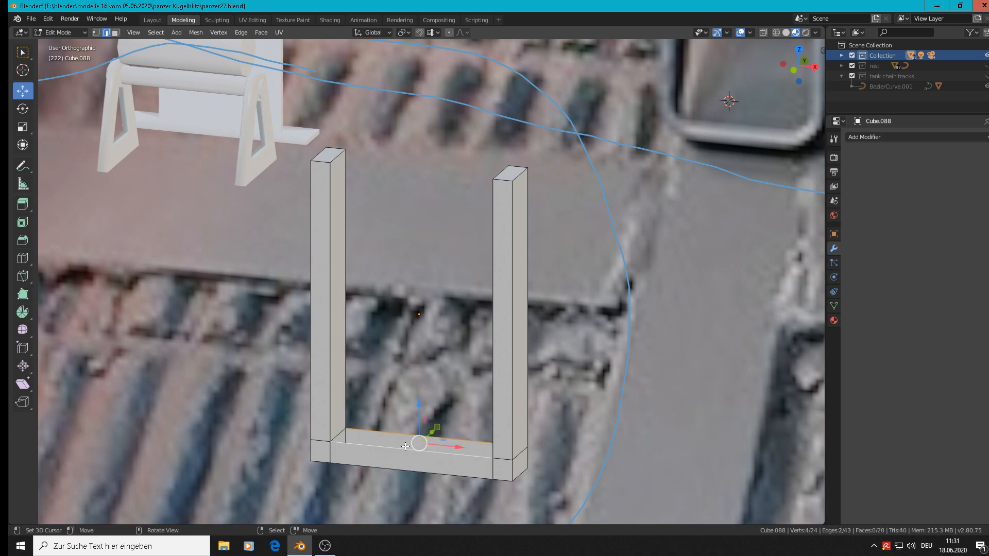
{"action": "key", "text": "f"}
{"action": "middle_click_drag", "start_coordinate": [405, 446], "coordinate": [488, 417]}
{"action": "left_click", "coordinate": [472, 291]}
{"action": "left_click", "coordinate": [517, 292], "text": "shift"}
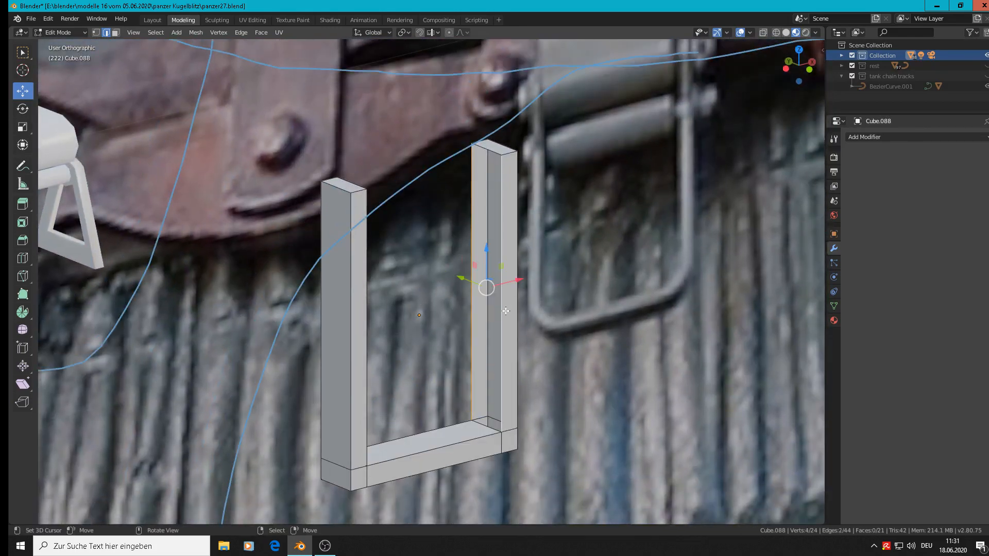
{"action": "key", "text": "f"}
Add one centred horizontal loop cut across each of the U-frame's two upright legs
{"action": "middle_click_drag", "start_coordinate": [505, 311], "coordinate": [459, 398]}
{"action": "scroll", "coordinate": [470, 355], "scroll_direction": "down", "scroll_amount": 4}
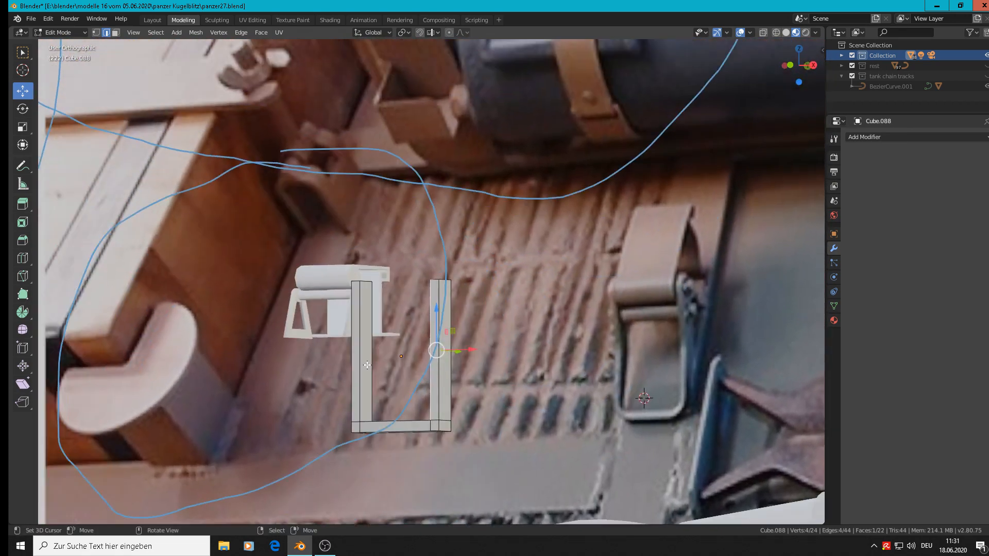
{"action": "key", "text": "ctrl+r"}
{"action": "left_click", "coordinate": [361, 352]}
{"action": "right_click", "coordinate": [362, 352]}
{"action": "key", "text": "ctrl+r"}
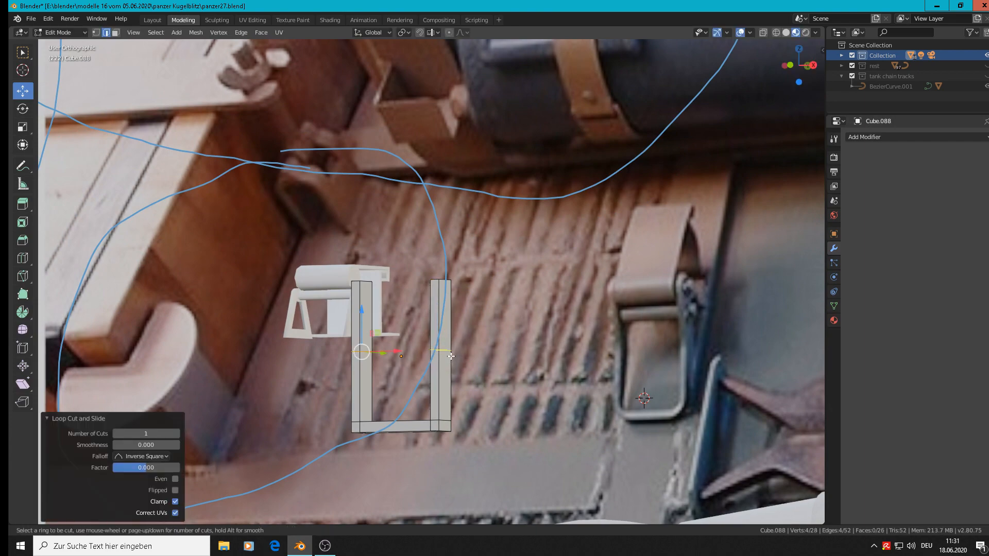
{"action": "left_click", "coordinate": [451, 356]}
{"action": "right_click", "coordinate": [451, 356]}
{"action": "middle_click_drag", "start_coordinate": [482, 363], "coordinate": [395, 350]}
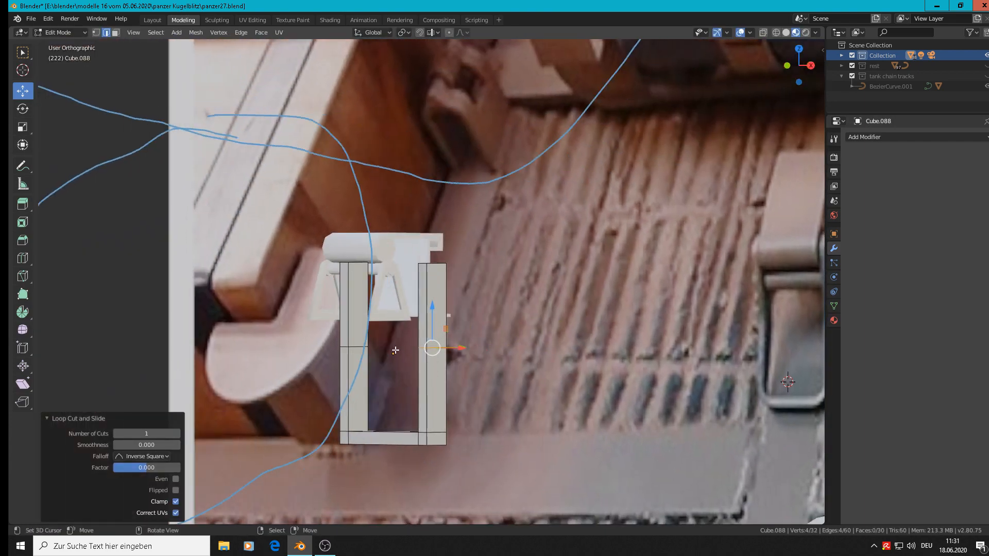
Shift the middle edge loops of both U-frame legs together 0.00765 m along Y so the legs bend at mid-height
{"action": "middle_click_drag", "start_coordinate": [481, 375], "coordinate": [478, 390]}
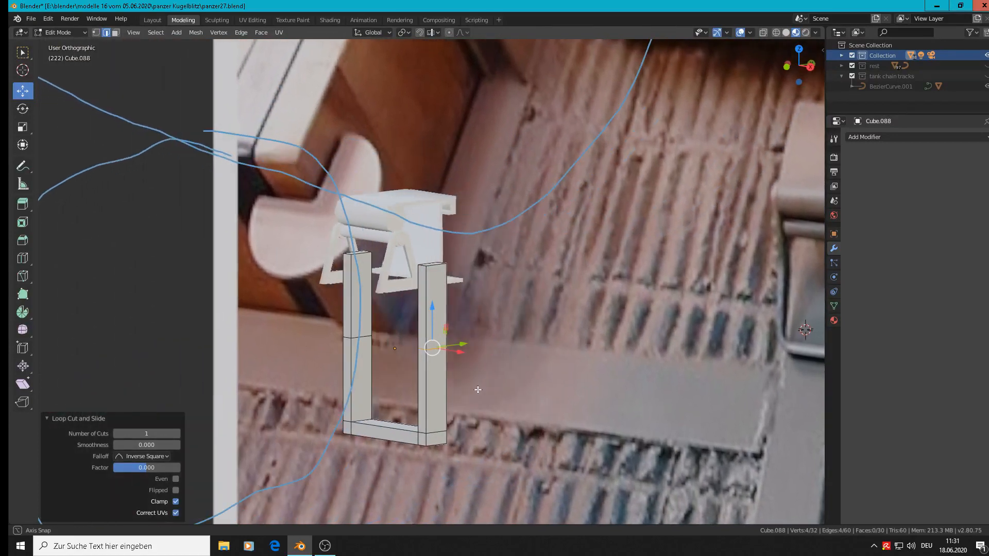
{"action": "left_click", "coordinate": [362, 338], "text": "shift"}
{"action": "key", "text": "g"}
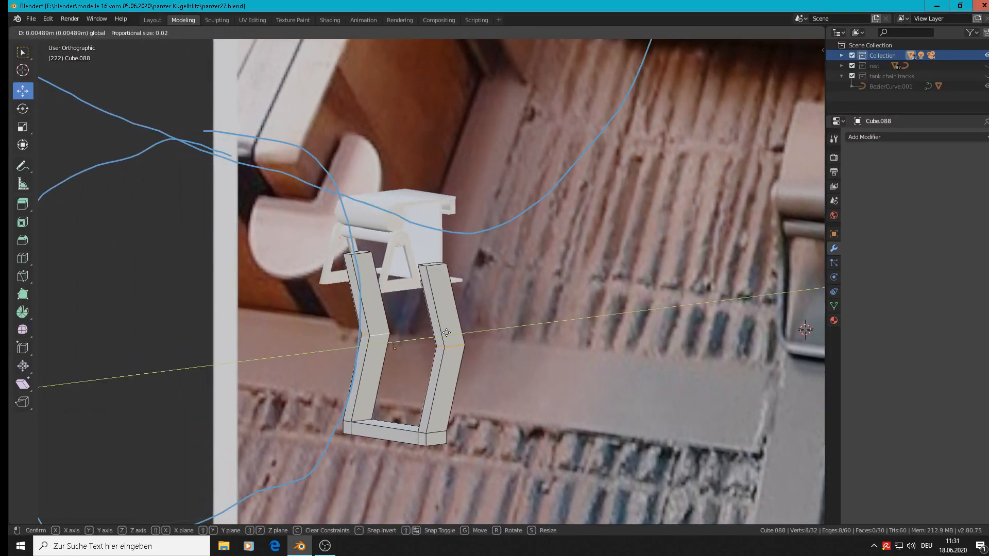
{"action": "left_click", "coordinate": [457, 330]}
Switch to wireframe display and select the short corner edges running along X at the bends of both U-frame legs
{"action": "middle_click_drag", "start_coordinate": [456, 330], "coordinate": [530, 386]}
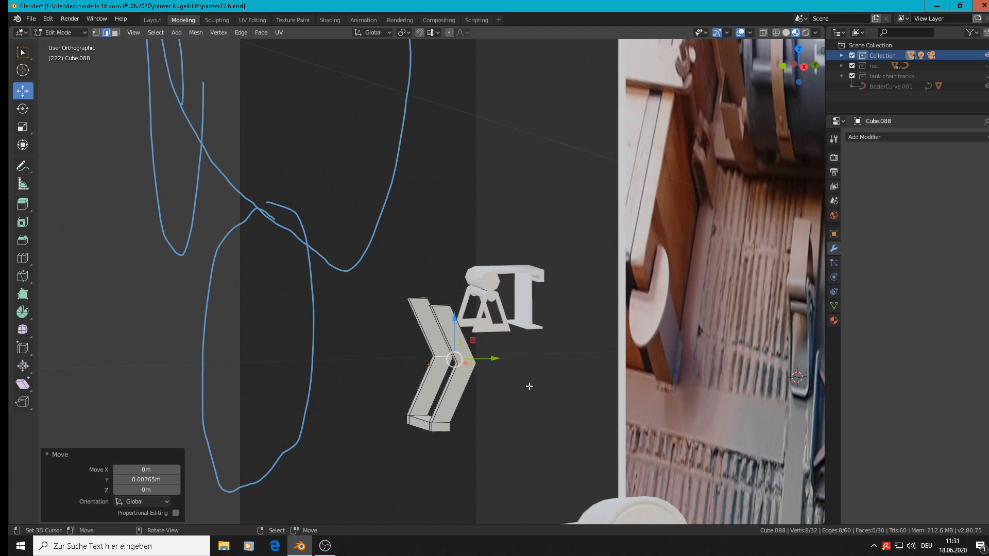
{"action": "scroll", "coordinate": [489, 361], "scroll_direction": "up", "scroll_amount": 4}
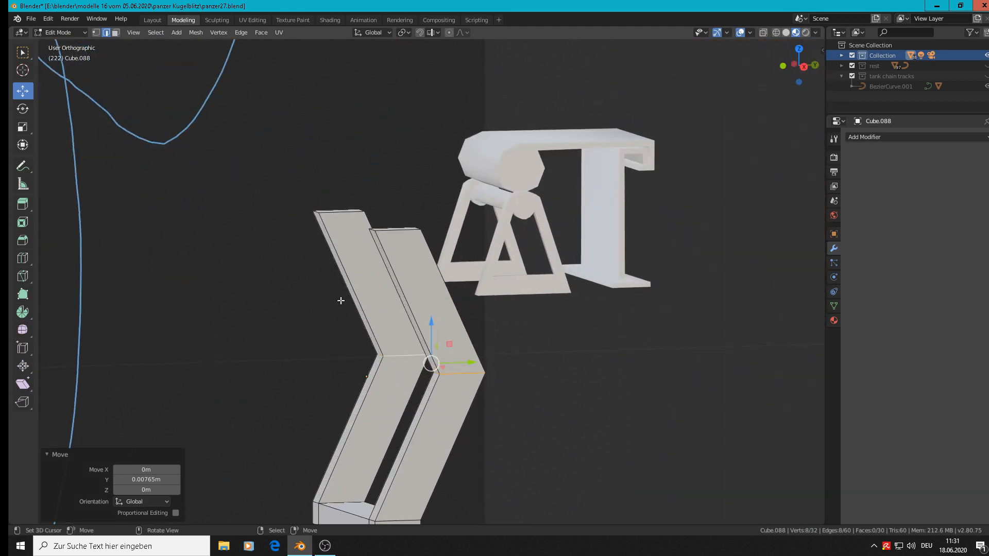
{"action": "left_click", "coordinate": [373, 354]}
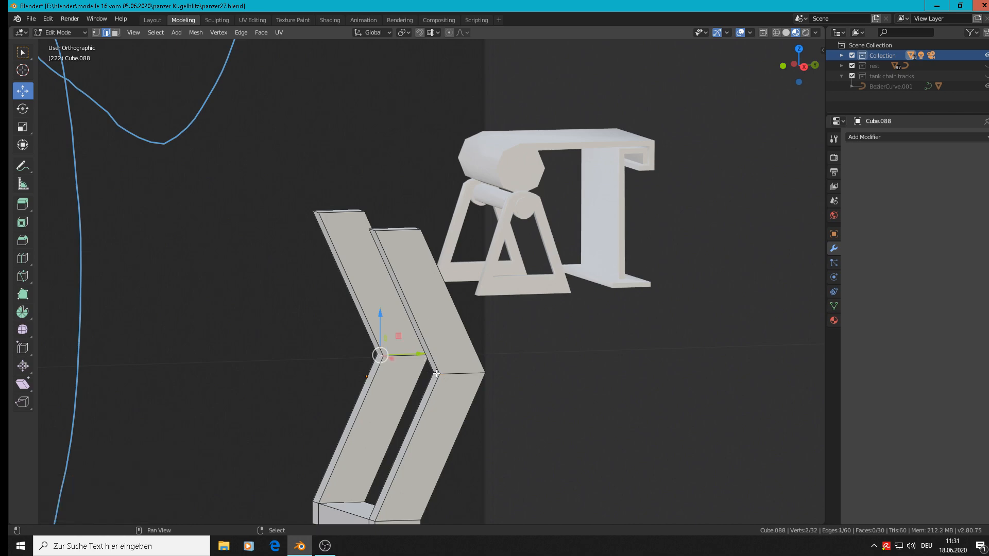
{"action": "left_click", "coordinate": [467, 372], "text": "shift"}
{"action": "middle_click_drag", "start_coordinate": [467, 372], "coordinate": [441, 388]}
{"action": "left_click", "coordinate": [776, 32]}
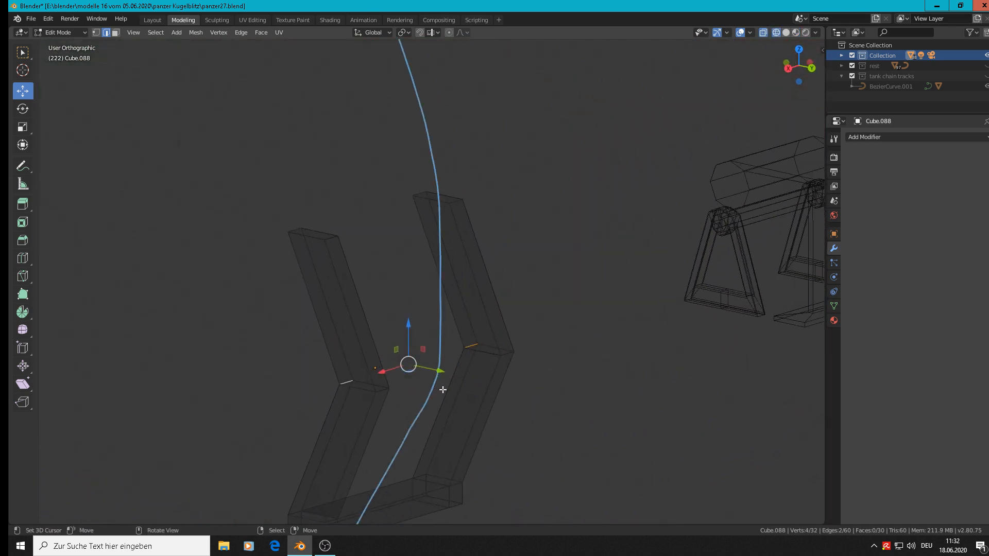
{"action": "scroll", "coordinate": [402, 388], "scroll_direction": "up", "scroll_amount": 7}
{"action": "left_click", "coordinate": [313, 399], "text": "shift"}
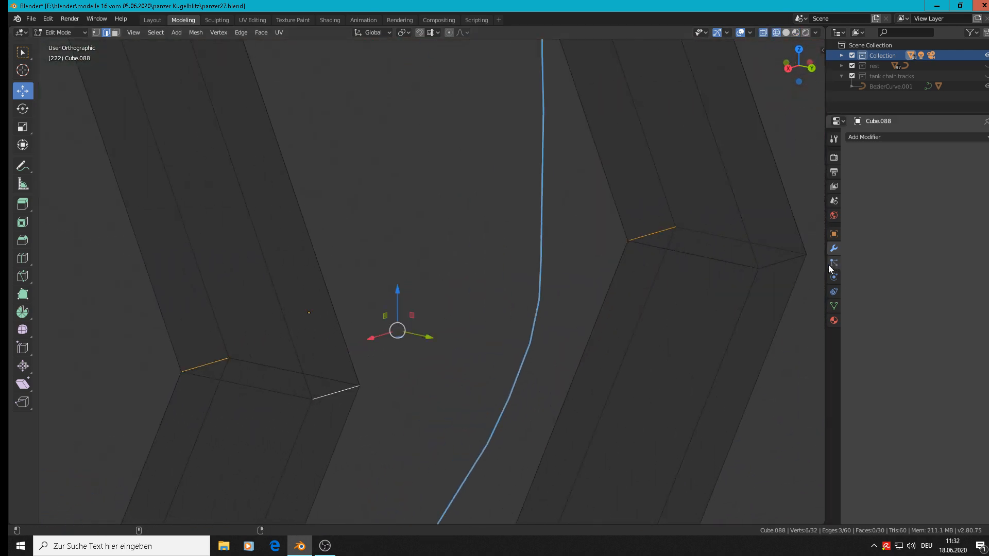
Try to bevel all the bend edges on both arms of the U-shaped bracket together, about 1.36 m wide with 4 segments
{"action": "left_click", "coordinate": [799, 261], "text": "shift"}
{"action": "left_click", "coordinate": [796, 271], "text": "shift"}
{"action": "left_click", "coordinate": [784, 262], "text": "shift"}
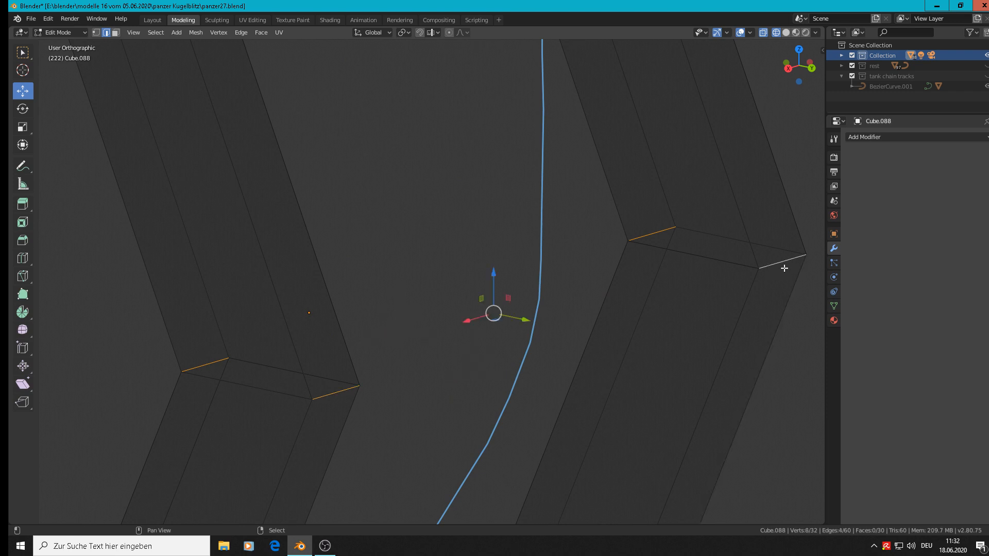
{"action": "middle_click_drag", "start_coordinate": [783, 267], "coordinate": [654, 117], "text": "shift"}
{"action": "scroll", "coordinate": [610, 246], "scroll_direction": "down", "scroll_amount": 4}
{"action": "scroll", "coordinate": [611, 246], "scroll_direction": "down", "scroll_amount": 3}
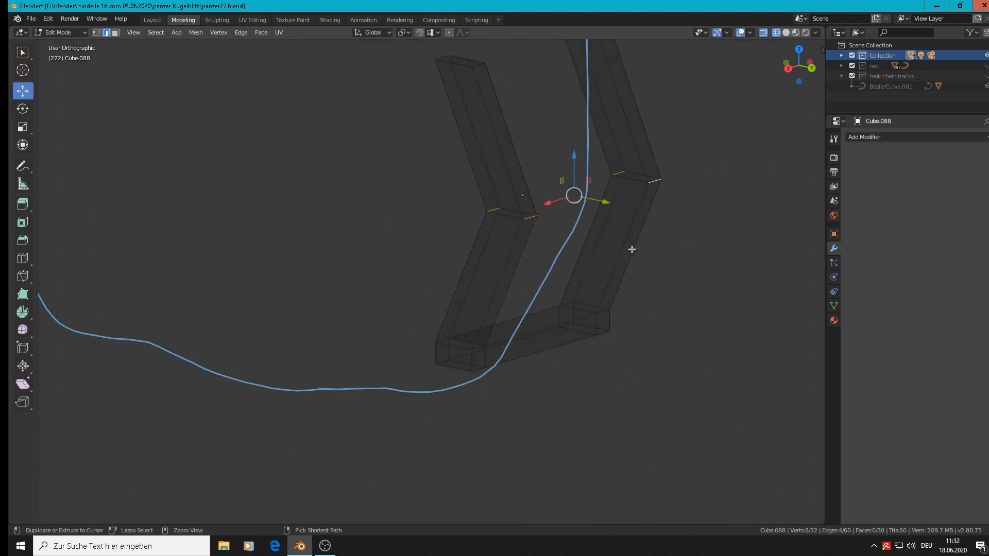
{"action": "key", "text": "ctrl+b"}
{"action": "scroll", "coordinate": [649, 368], "scroll_direction": "up", "scroll_amount": 3}
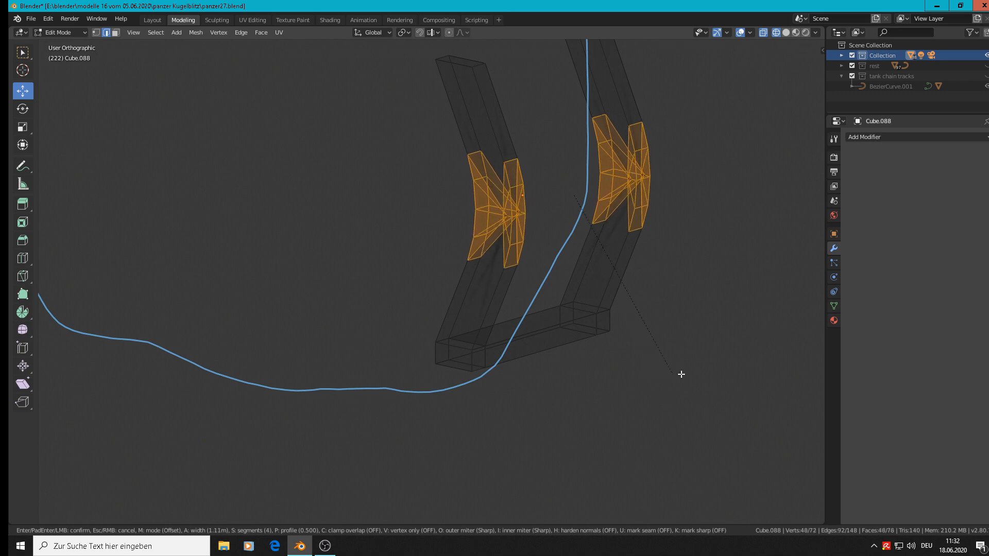
{"action": "left_click", "coordinate": [721, 372]}
{"action": "middle_click_drag", "start_coordinate": [697, 344], "coordinate": [761, 335]}
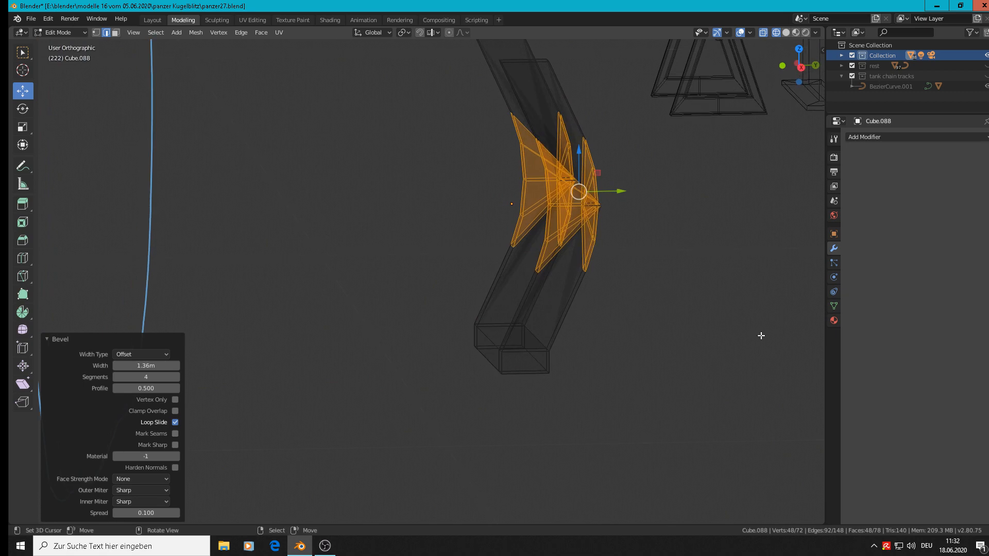
{"action": "key", "text": "ctrl+z"}
Bevel the bend edges on the concave side of both bracket arms, about 0.56 m wide with 4 segments
{"action": "scroll", "coordinate": [566, 193], "scroll_direction": "up", "scroll_amount": 2}
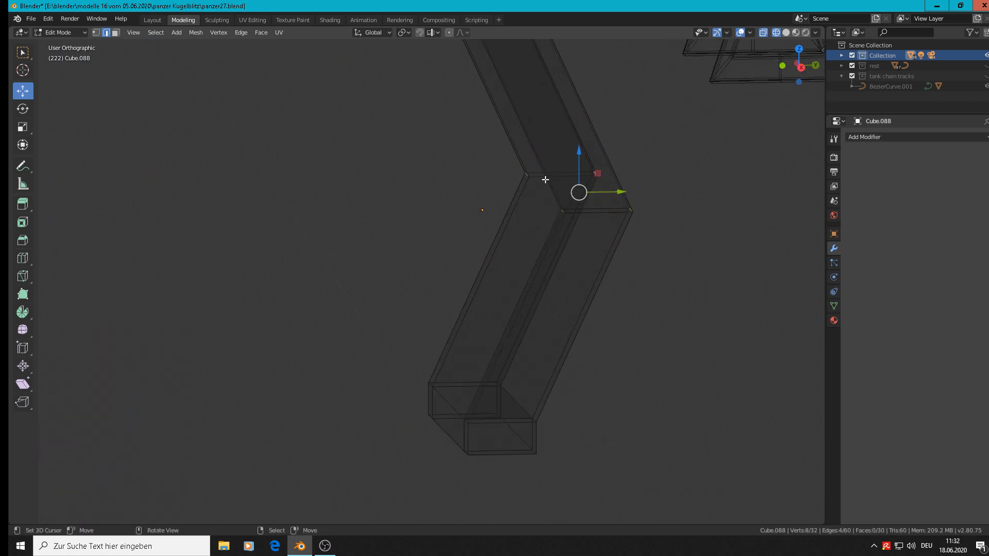
{"action": "scroll", "coordinate": [541, 178], "scroll_direction": "up", "scroll_amount": 2}
{"action": "left_click", "coordinate": [521, 176]}
{"action": "left_click", "coordinate": [521, 177]}
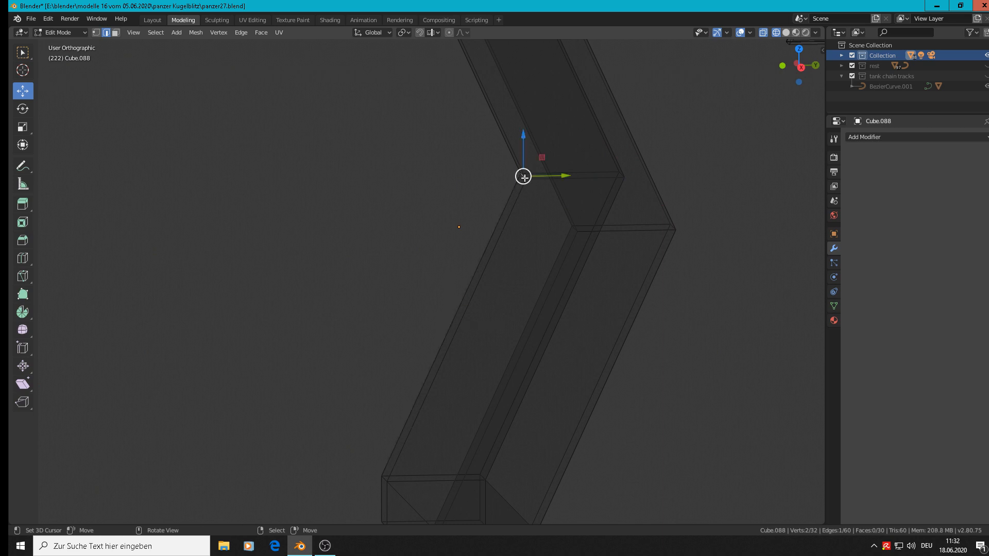
{"action": "left_click", "coordinate": [573, 229], "text": "shift"}
{"action": "scroll", "coordinate": [664, 276], "scroll_direction": "down", "scroll_amount": 3}
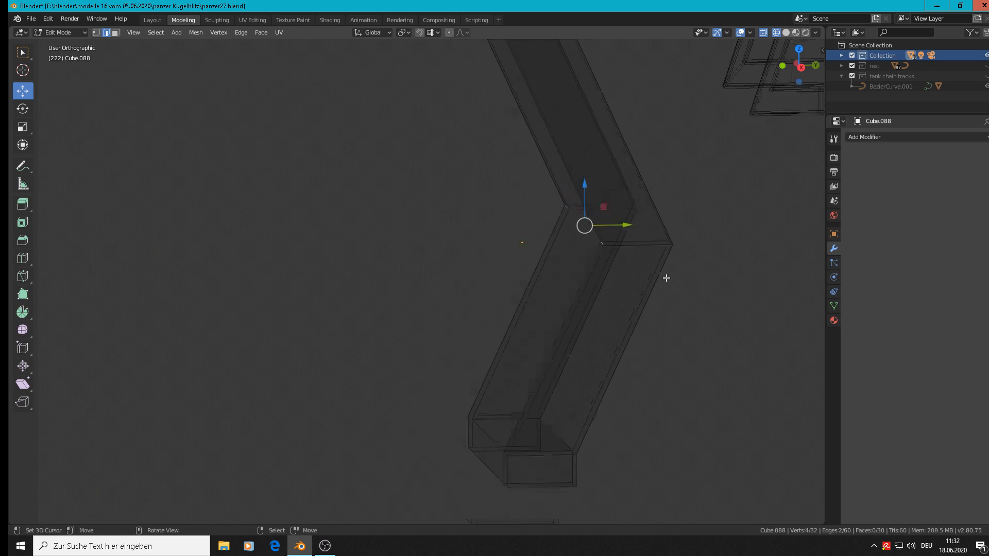
{"action": "key", "text": "ctrl+b"}
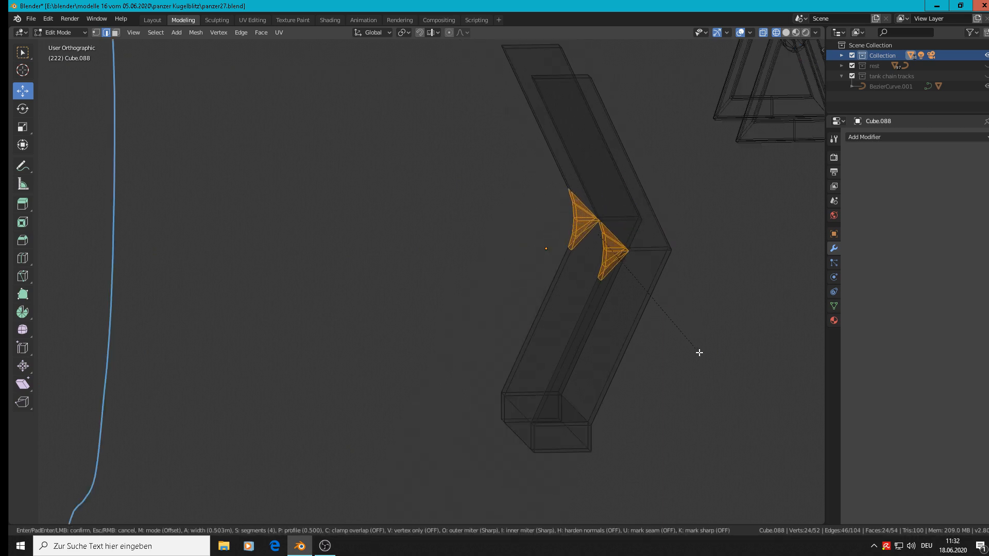
{"action": "left_click", "coordinate": [700, 360]}
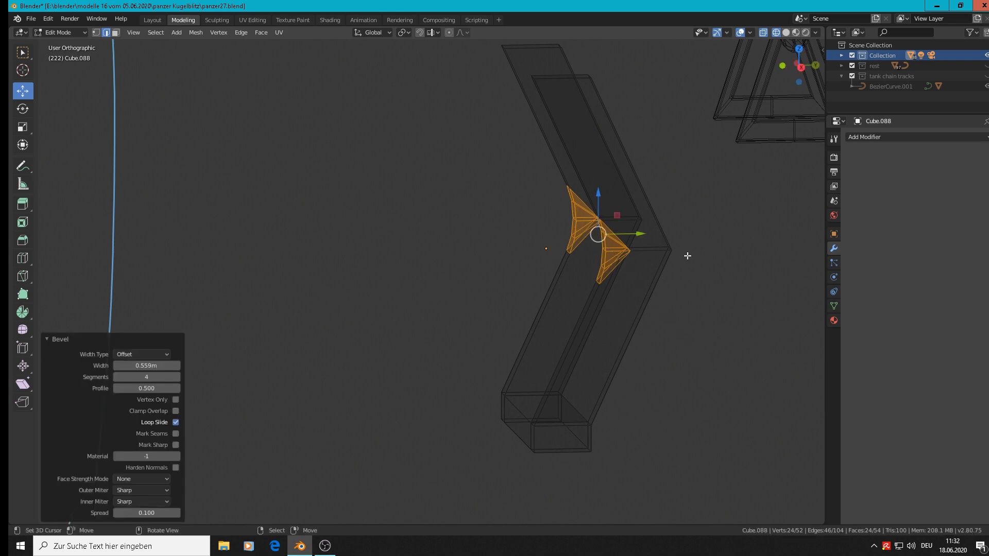
Bevel the bend edges on the convex side of both bracket arms, about 0.65 m wide with 4 segments
{"action": "scroll", "coordinate": [605, 214], "scroll_direction": "up", "scroll_amount": 3}
{"action": "left_click", "coordinate": [606, 184]}
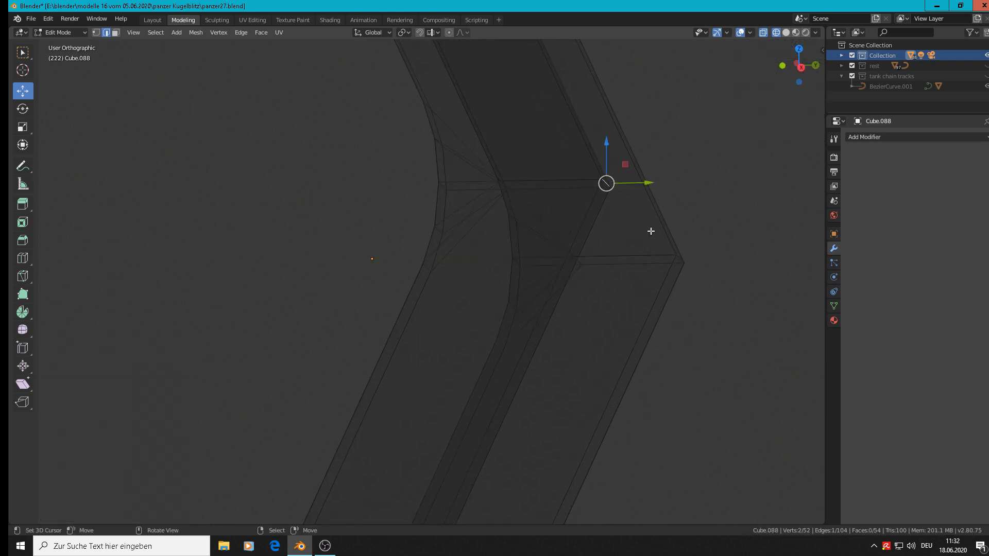
{"action": "scroll", "coordinate": [679, 259], "scroll_direction": "down", "scroll_amount": 4}
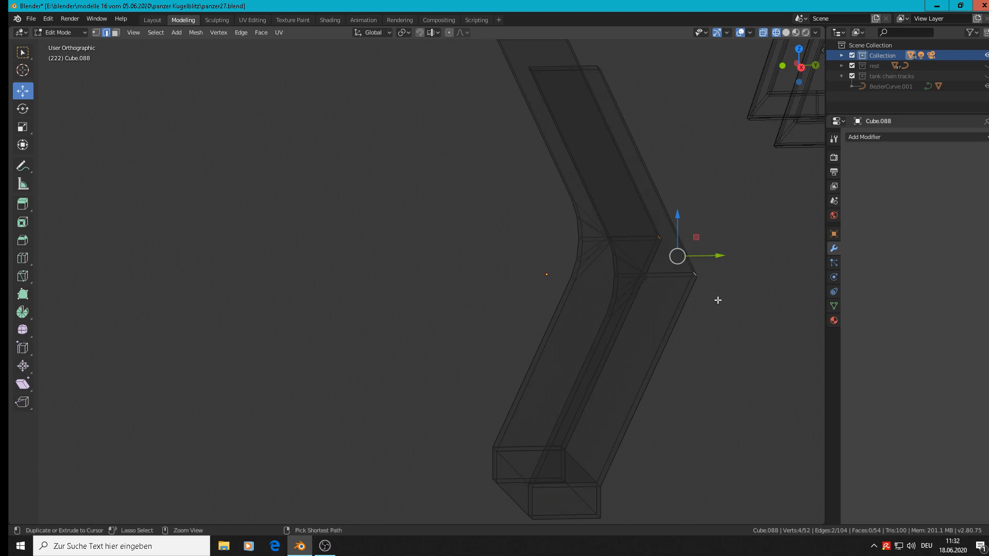
{"action": "key", "text": "ctrl+b"}
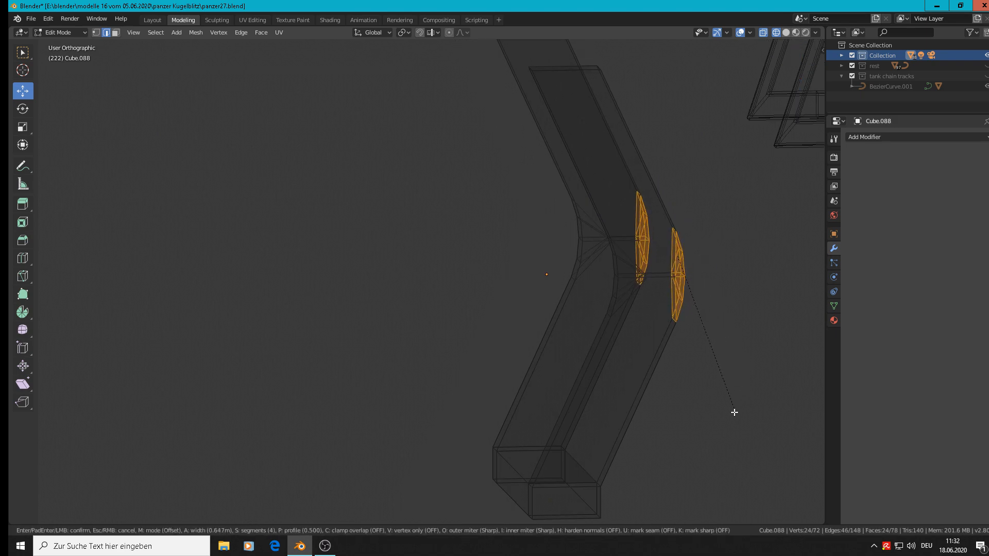
{"action": "left_click", "coordinate": [732, 415]}
Switch the viewport to LookDev shading, compare the bracket with the buckle in the reference photo, and resume editing its mesh
{"action": "scroll", "coordinate": [698, 292], "scroll_direction": "down", "scroll_amount": 3}
{"action": "key", "text": "Tab"}
{"action": "middle_click_drag", "start_coordinate": [694, 293], "coordinate": [741, 297]}
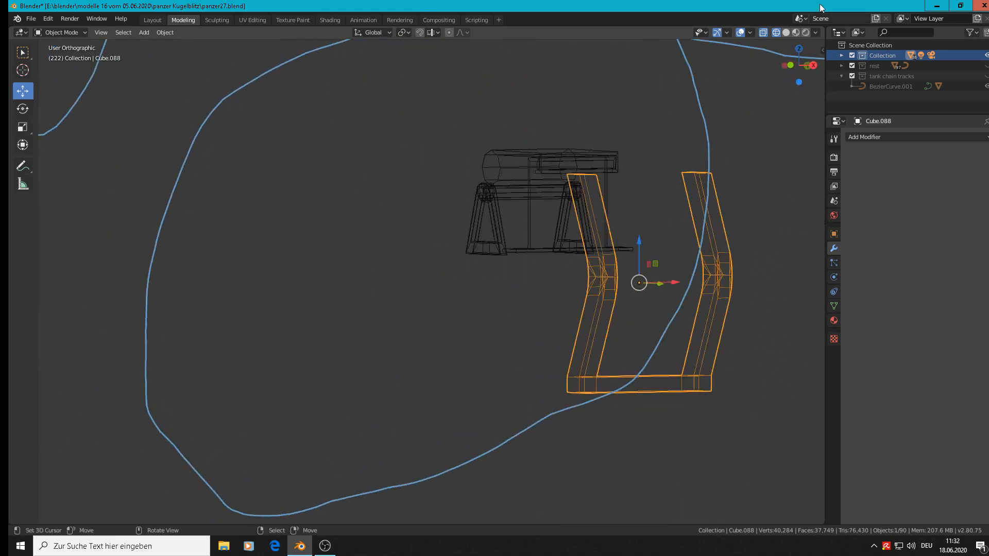
{"action": "left_click", "coordinate": [796, 32]}
{"action": "scroll", "coordinate": [743, 256], "scroll_direction": "down", "scroll_amount": 3}
{"action": "scroll", "coordinate": [404, 329], "scroll_direction": "up", "scroll_amount": 6}
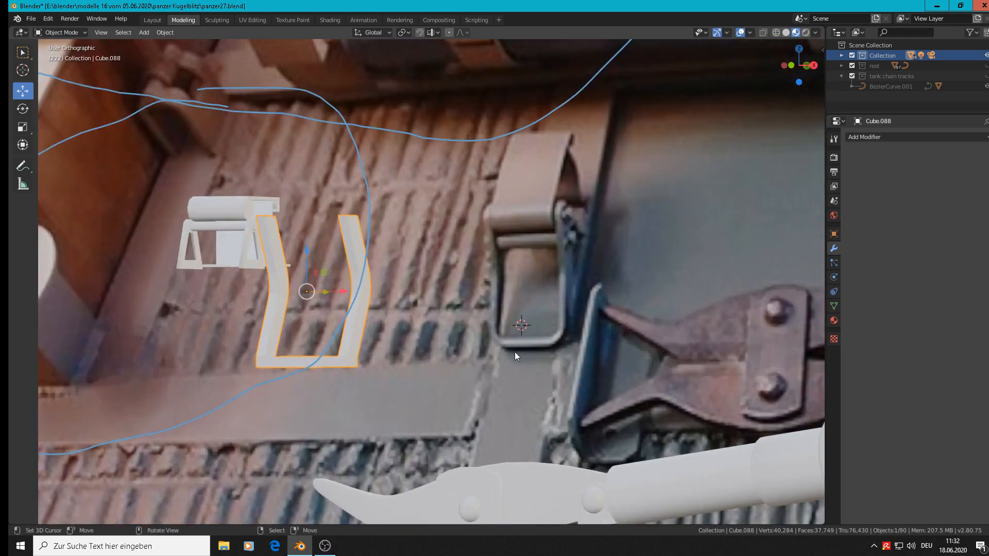
{"action": "middle_click_drag", "start_coordinate": [509, 338], "coordinate": [572, 348], "text": "shift"}
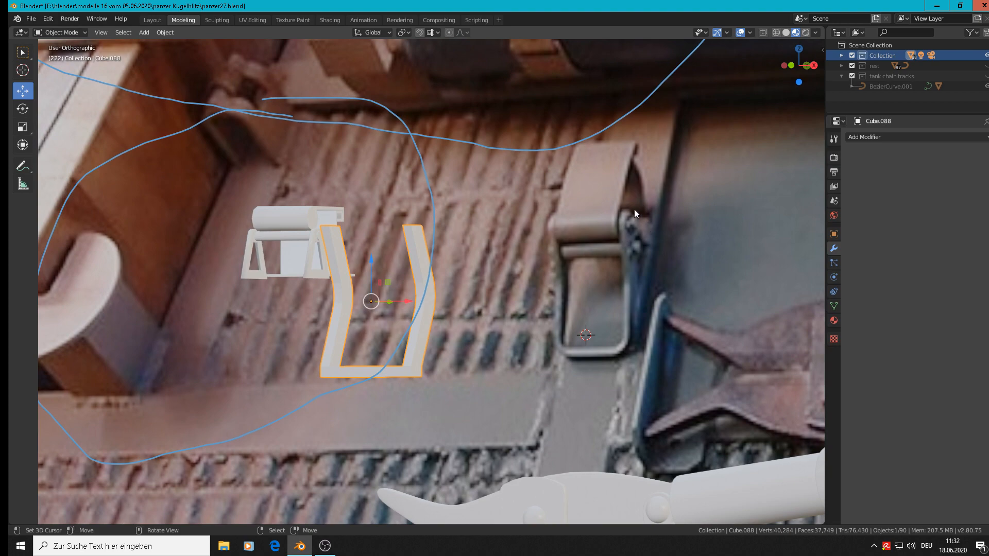
{"action": "middle_click_drag", "start_coordinate": [486, 365], "coordinate": [616, 324], "text": "shift"}
{"action": "scroll", "coordinate": [592, 334], "scroll_direction": "up", "scroll_amount": 2}
{"action": "key", "text": "Tab"}
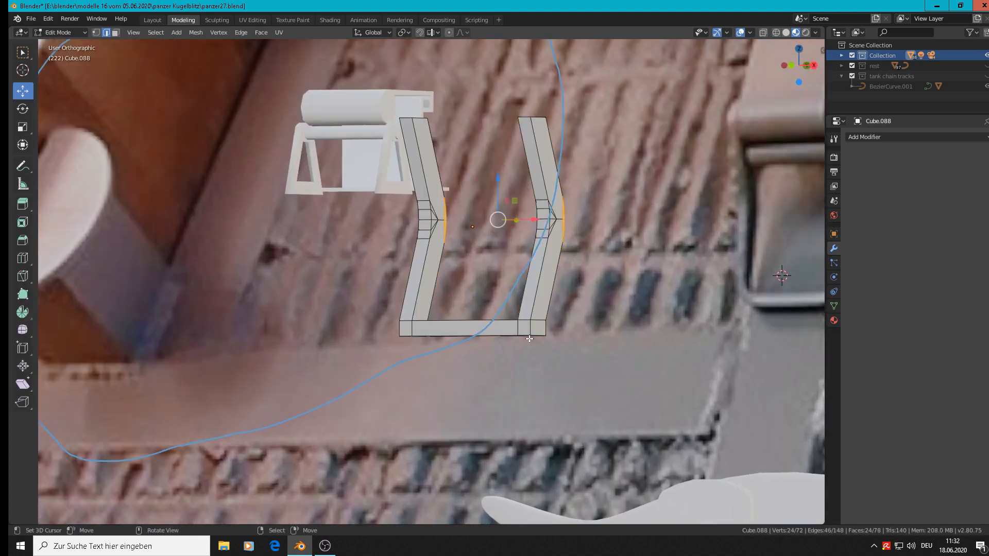
{"action": "mouse_move", "coordinate": [529, 336]}
{"action": "middle_mouse_down"}
{"action": "mouse_move", "coordinate": [570, 341]}
{"action": "mouse_move", "coordinate": [567, 361]}
{"action": "mouse_move", "coordinate": [531, 356]}
{"action": "middle_mouse_up"}
{"action": "scroll", "coordinate": [582, 352], "scroll_direction": "up", "scroll_amount": 1}
{"action": "scroll", "coordinate": [531, 346], "scroll_direction": "up", "scroll_amount": 5}
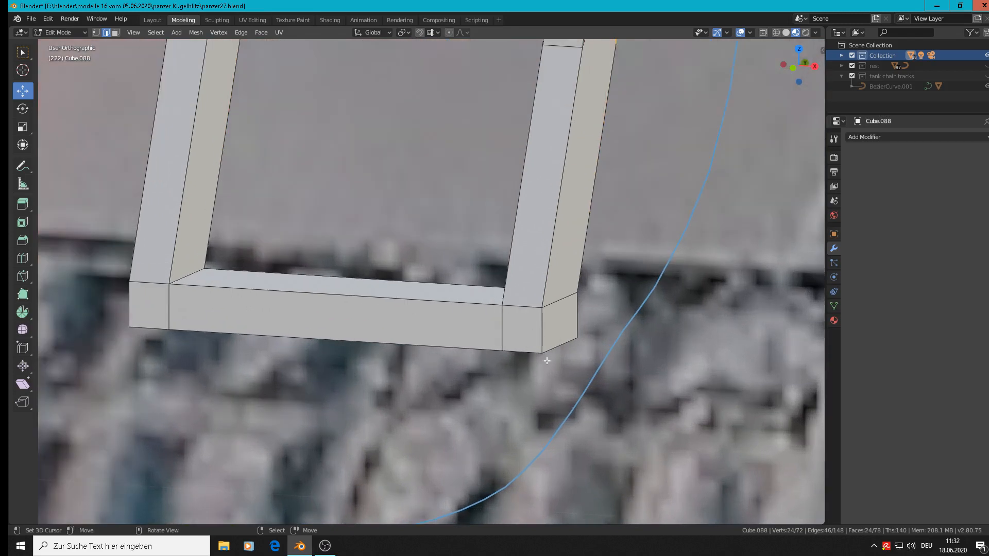
{"action": "middle_click_drag", "start_coordinate": [583, 381], "coordinate": [658, 355], "text": "shift"}
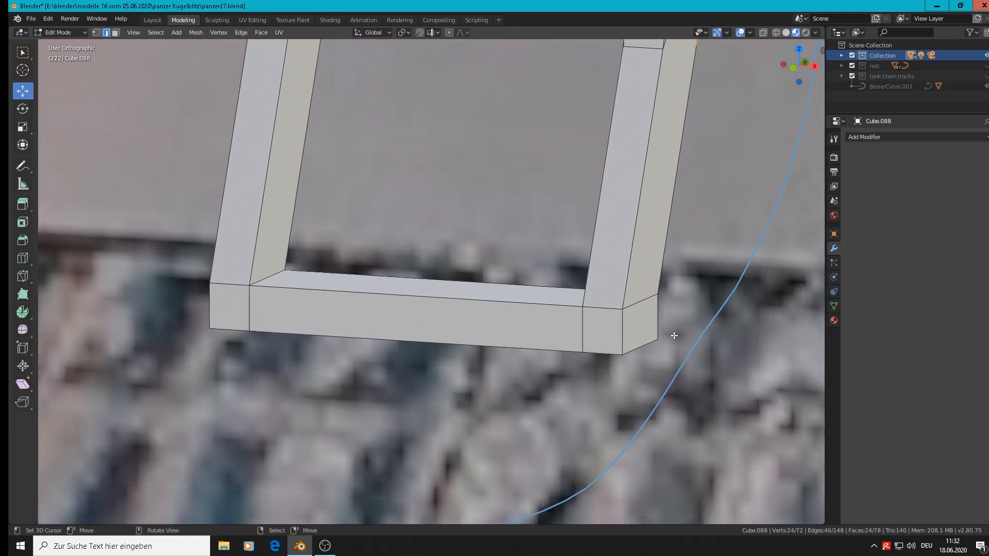
Try dissolving the short front edge where the right arm meets the crossbar, and restore that edge
{"action": "left_click", "coordinate": [603, 309]}
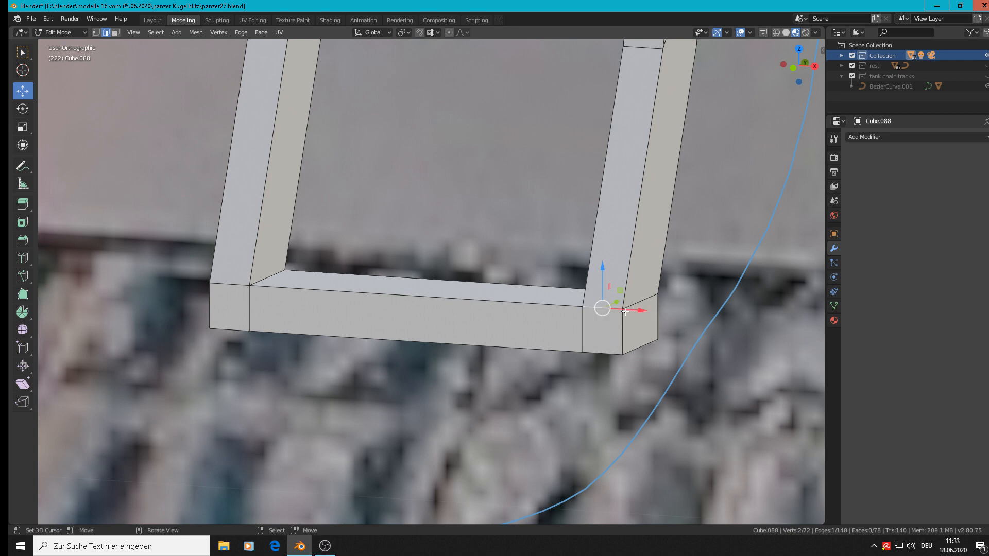
{"action": "key", "text": "x"}
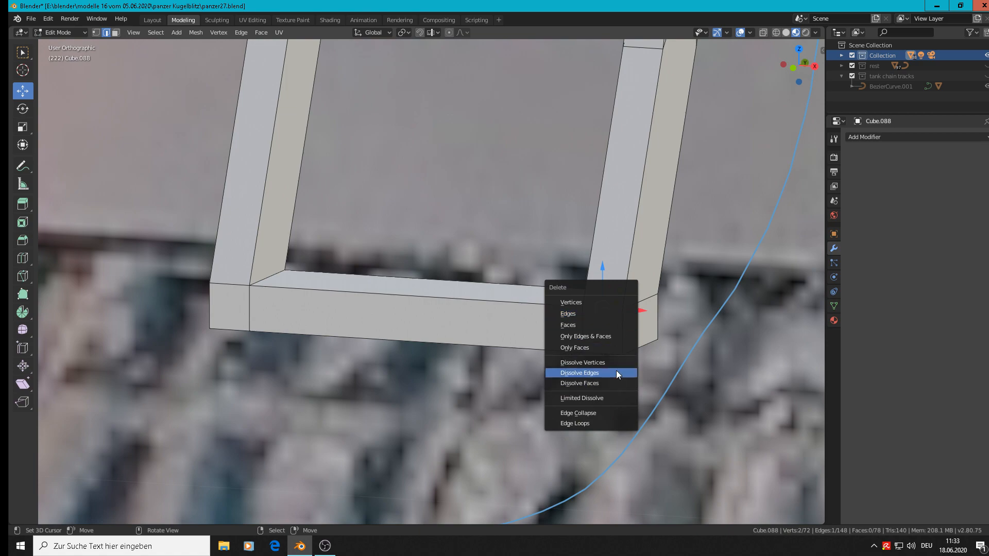
{"action": "left_click", "coordinate": [616, 370]}
{"action": "mouse_move", "coordinate": [611, 334]}
{"action": "middle_mouse_down"}
{"action": "mouse_move", "coordinate": [601, 294]}
{"action": "mouse_move", "coordinate": [640, 304]}
{"action": "mouse_move", "coordinate": [638, 316]}
{"action": "mouse_move", "coordinate": [596, 337]}
{"action": "middle_mouse_up"}
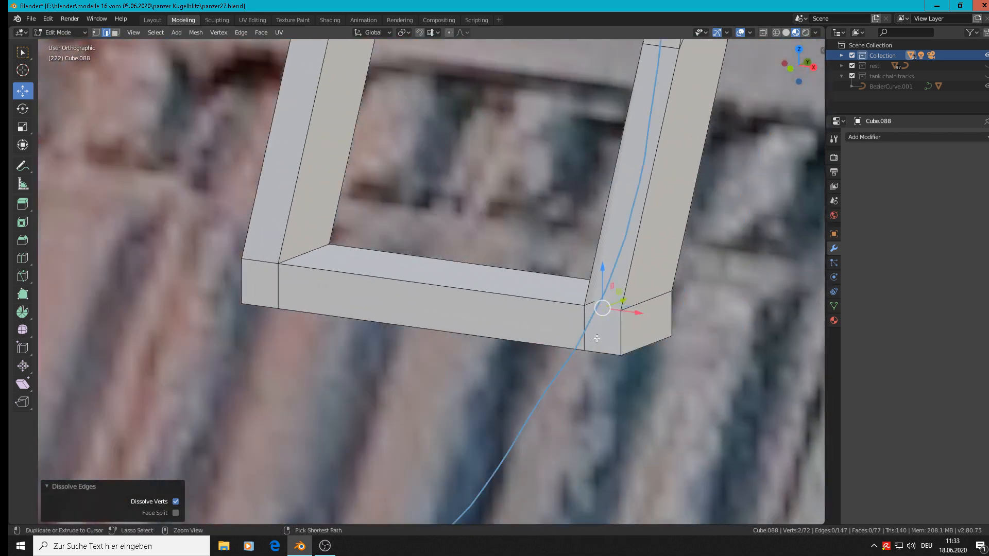
{"action": "key", "text": "f"}
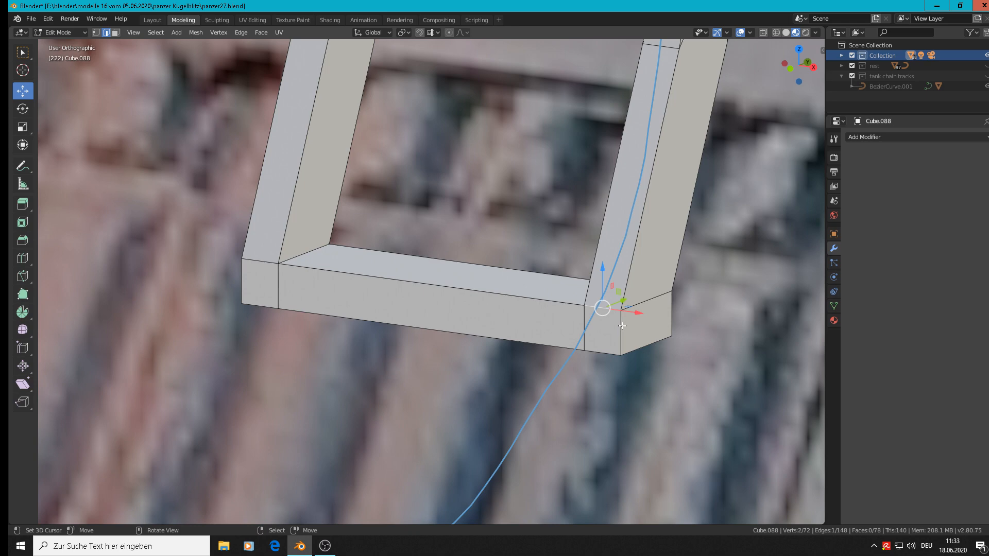
Bevel the outer edge of the bracket's bottom right corner, about 0.28 m wide with 4 segments
{"action": "middle_click_drag", "start_coordinate": [622, 325], "coordinate": [621, 354]}
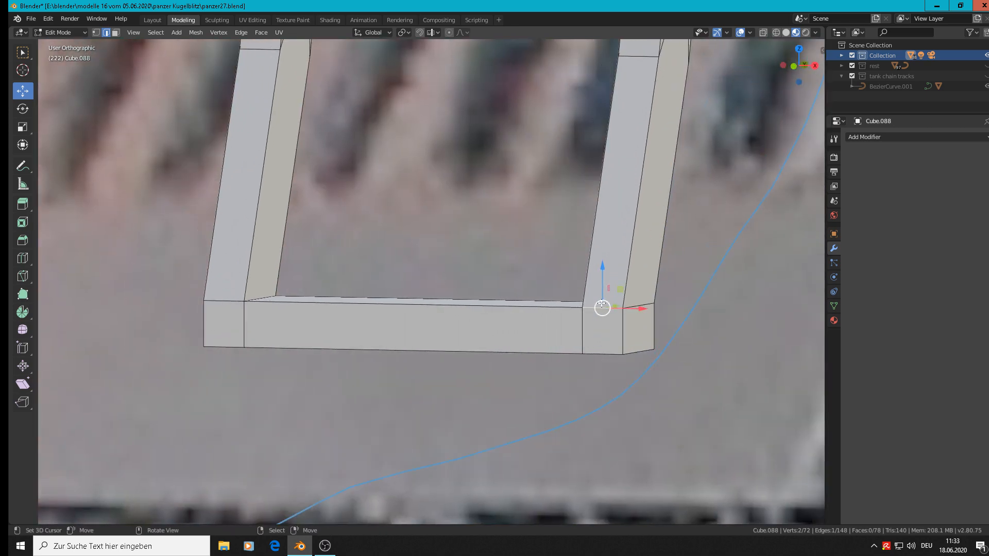
{"action": "middle_click_drag", "start_coordinate": [622, 354], "coordinate": [622, 322]}
{"action": "left_click", "coordinate": [627, 354]}
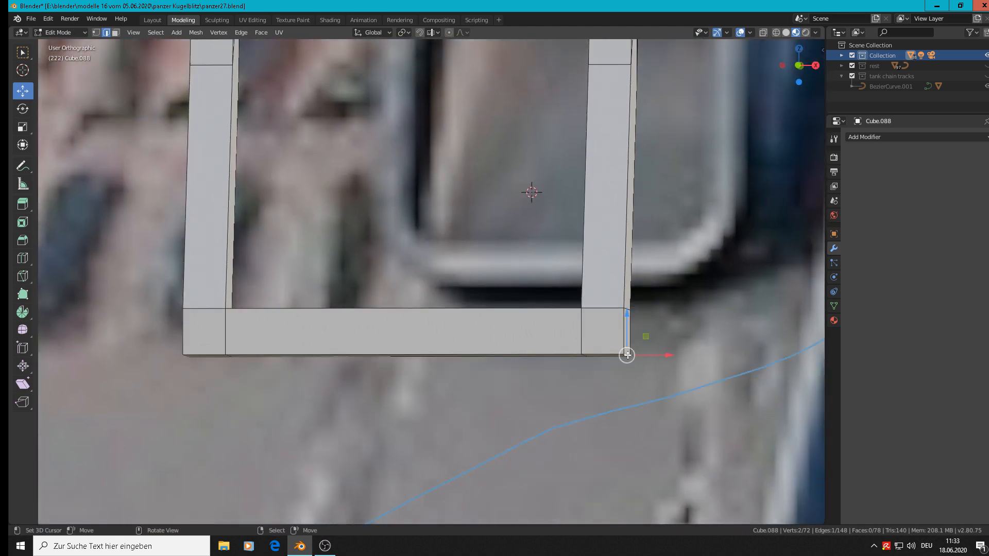
{"action": "key", "text": "ctrl+b"}
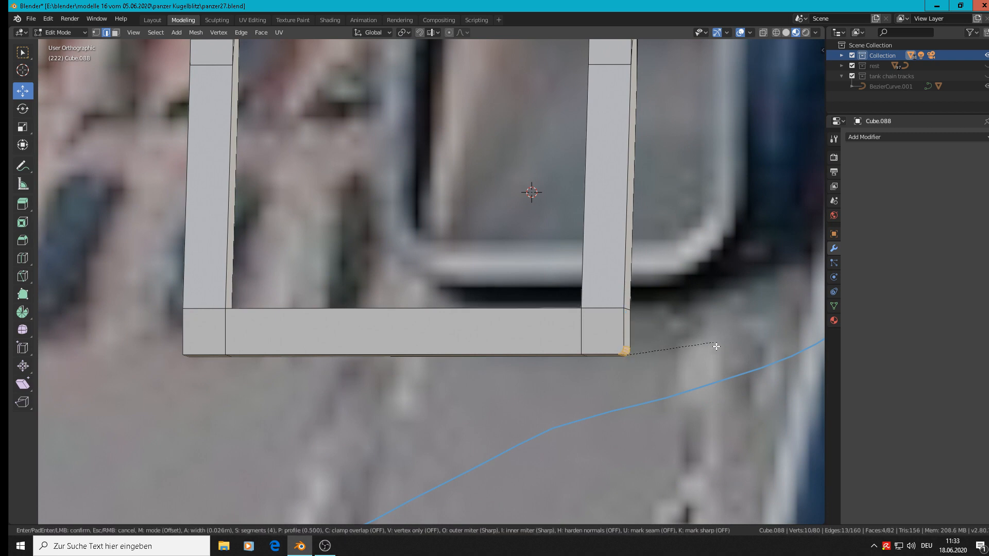
{"action": "left_click", "coordinate": [756, 423]}
{"action": "scroll", "coordinate": [756, 423], "scroll_direction": "down", "scroll_amount": 7}
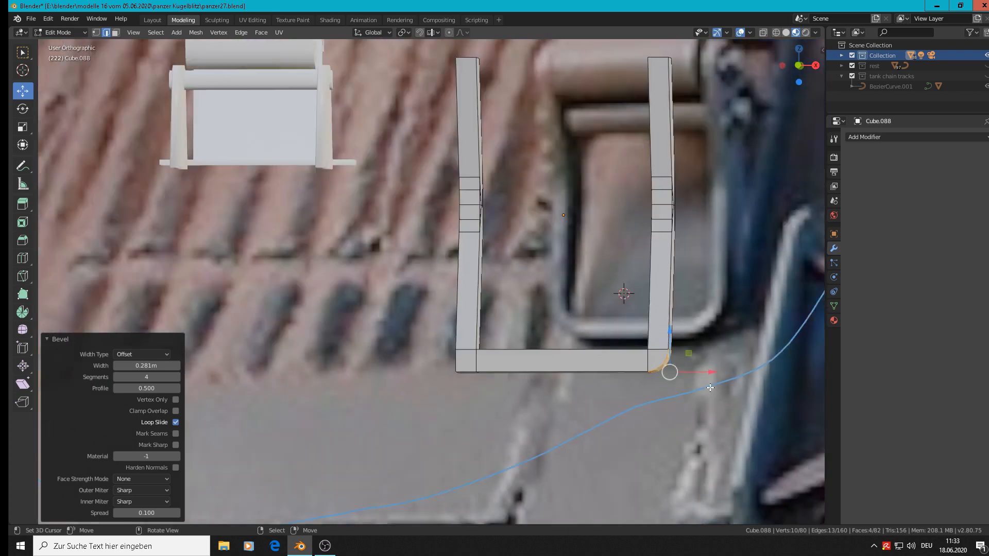
{"action": "middle_click_drag", "start_coordinate": [711, 381], "coordinate": [504, 359], "text": "shift"}
{"action": "scroll", "coordinate": [504, 360], "scroll_direction": "down", "scroll_amount": 2}
{"action": "scroll", "coordinate": [526, 338], "scroll_direction": "up", "scroll_amount": 3}
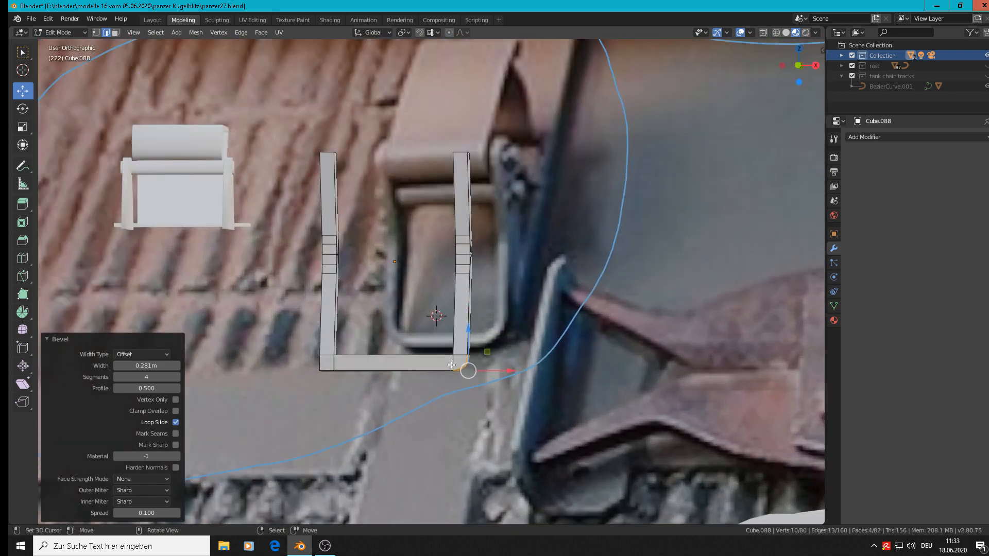
{"action": "middle_click_drag", "start_coordinate": [438, 342], "coordinate": [459, 349]}
{"action": "scroll", "coordinate": [458, 349], "scroll_direction": "up", "scroll_amount": 6}
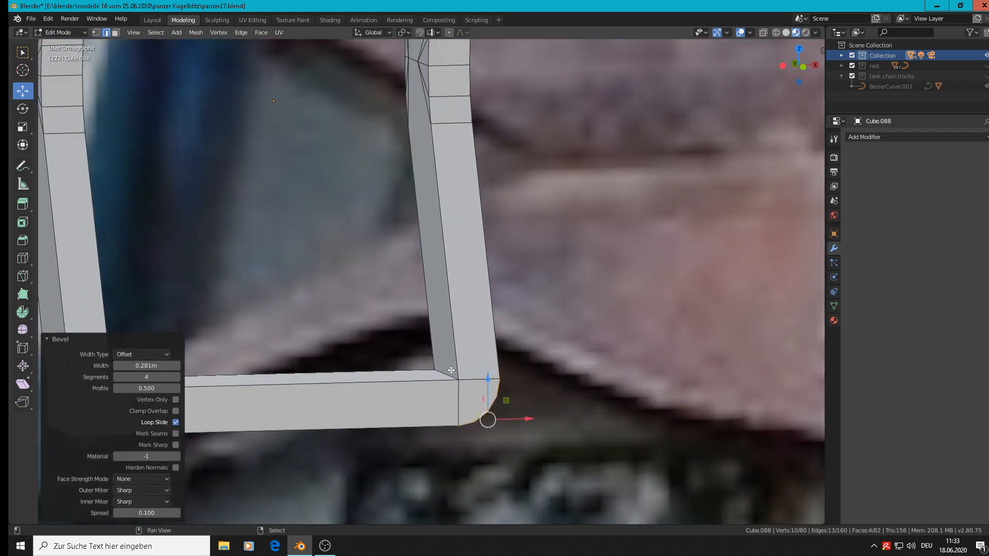
{"action": "right_click", "coordinate": [452, 370], "text": "shift"}
{"action": "scroll", "coordinate": [487, 382], "scroll_direction": "down", "scroll_amount": 3}
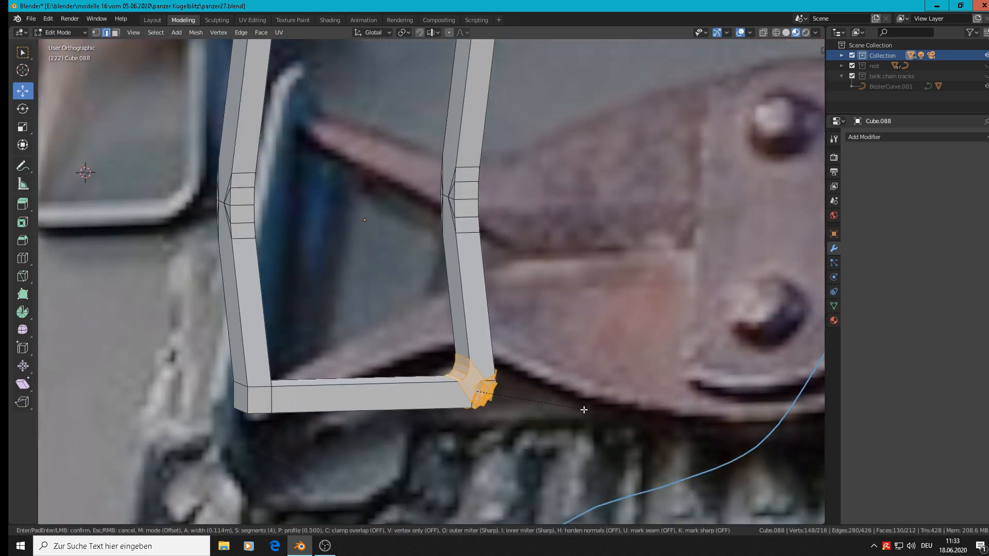
{"action": "left_click", "coordinate": [574, 404]}
Bevel the inner edge of the corner whose outer edge is already rounded, about 0.15 m wide with 4 segments
{"action": "left_click", "coordinate": [456, 375]}
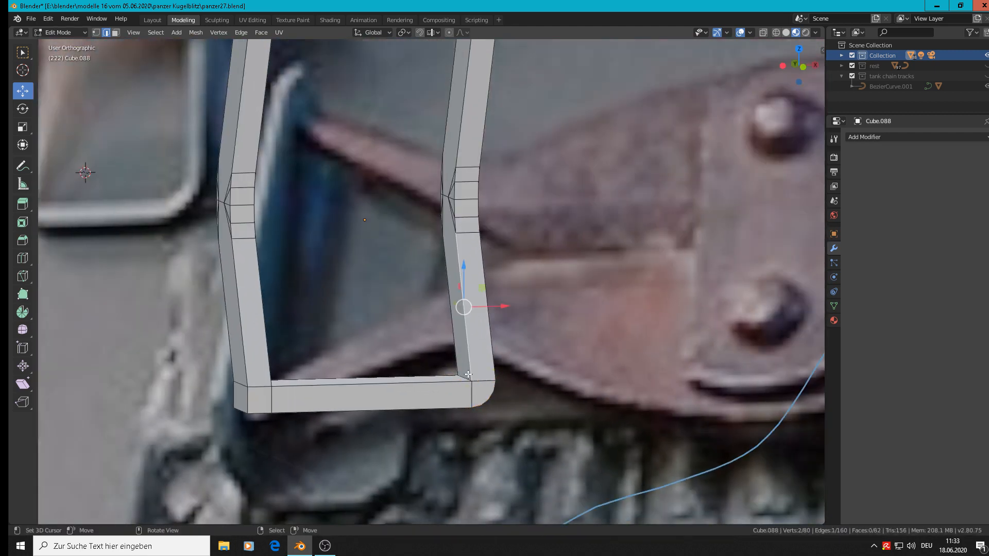
{"action": "key", "text": "ctrl+b"}
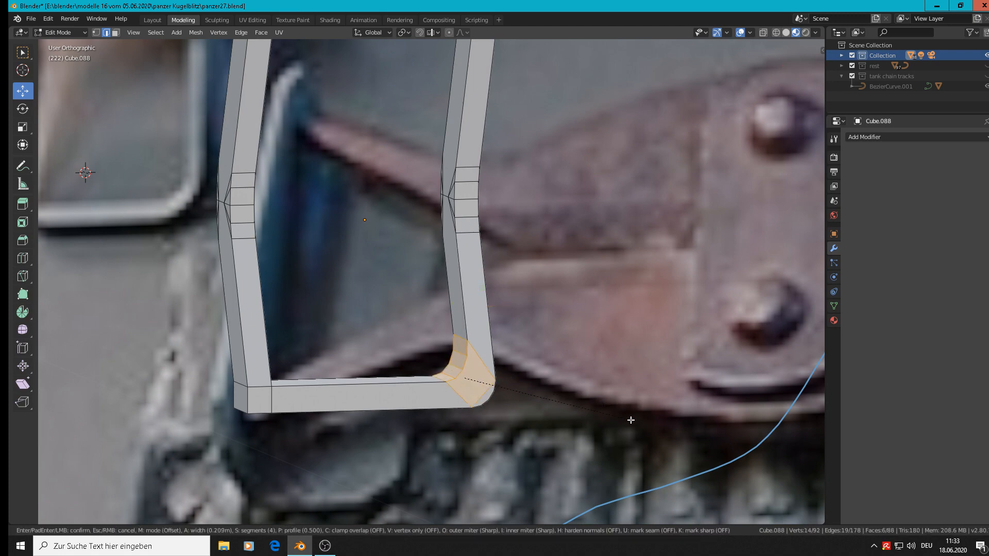
{"action": "left_click", "coordinate": [623, 415]}
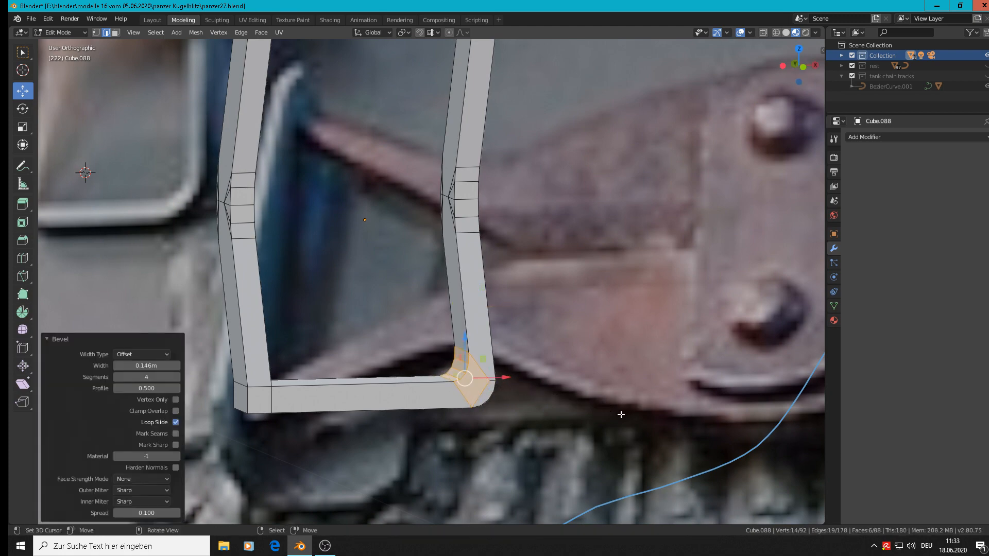
Bevel the inner edge of the bracket's other, still square bottom corner with 4 segments
{"action": "middle_click_drag", "start_coordinate": [622, 413], "coordinate": [496, 309]}
{"action": "left_click", "coordinate": [496, 309]}
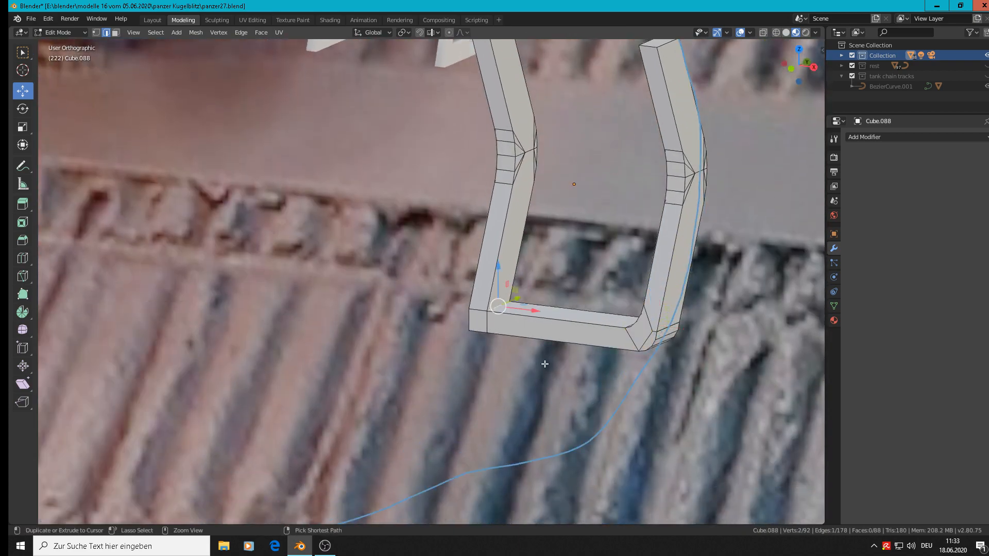
{"action": "key", "text": "ctrl+b"}
{"action": "left_click", "coordinate": [542, 366]}
Bevel the outer edge of that same corner, about 0.12 m wide with 4 segments, and return to Object Mode
{"action": "middle_click_drag", "start_coordinate": [542, 367], "coordinate": [582, 356]}
{"action": "left_click", "coordinate": [479, 323]}
{"action": "key", "text": "ctrl+b"}
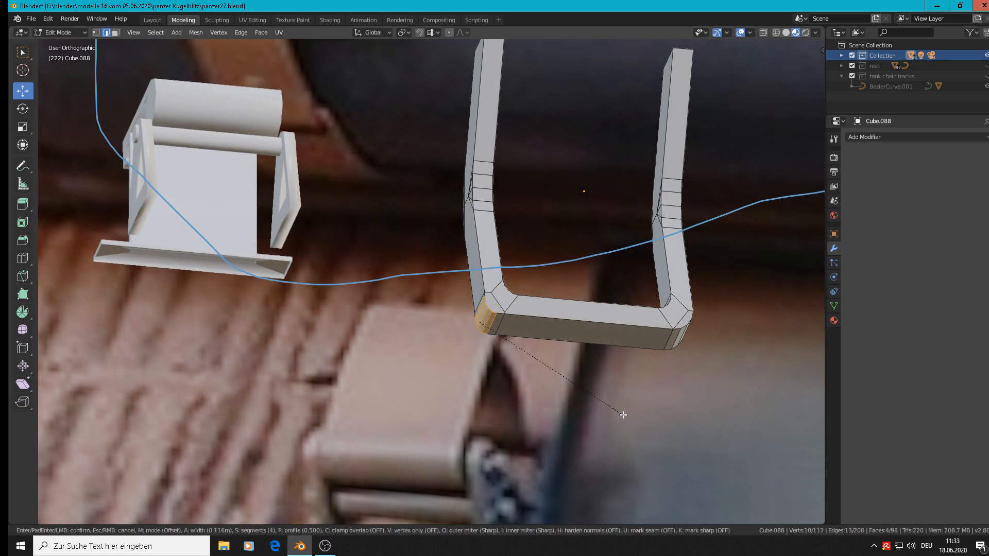
{"action": "left_click", "coordinate": [625, 417]}
{"action": "middle_click_drag", "start_coordinate": [607, 395], "coordinate": [590, 400]}
{"action": "key", "text": "Tab"}
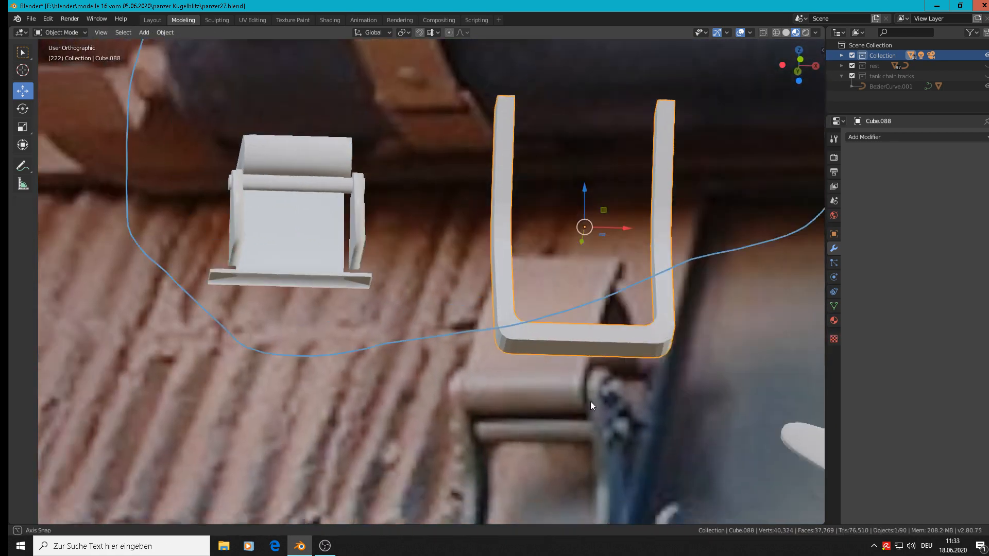
Add a centred loop cut across the width of each bracket arm's free end
{"action": "scroll", "coordinate": [589, 403], "scroll_direction": "down", "scroll_amount": 5}
{"action": "middle_click_drag", "start_coordinate": [661, 369], "coordinate": [468, 279], "text": "shift"}
{"action": "scroll", "coordinate": [468, 279], "scroll_direction": "up", "scroll_amount": 4}
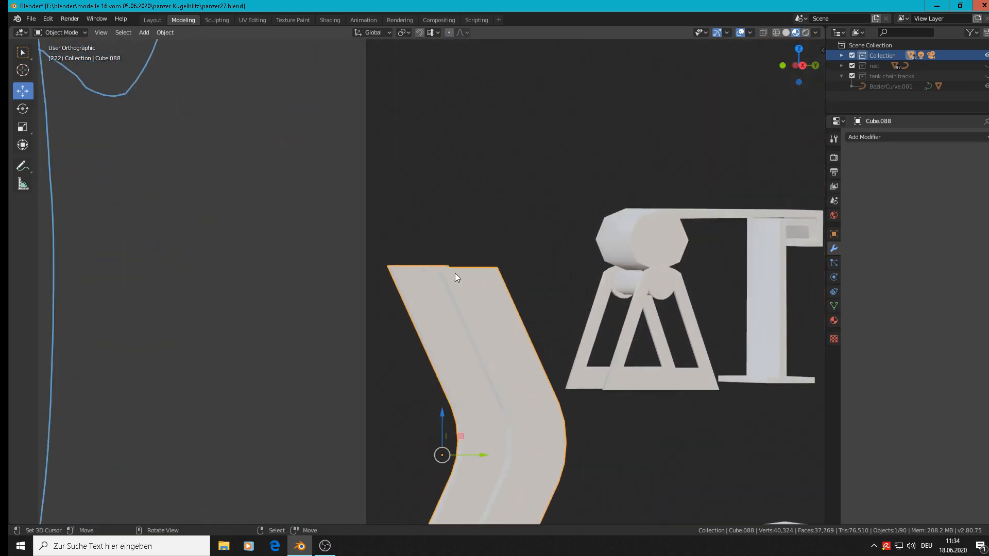
{"action": "key", "text": "Tab"}
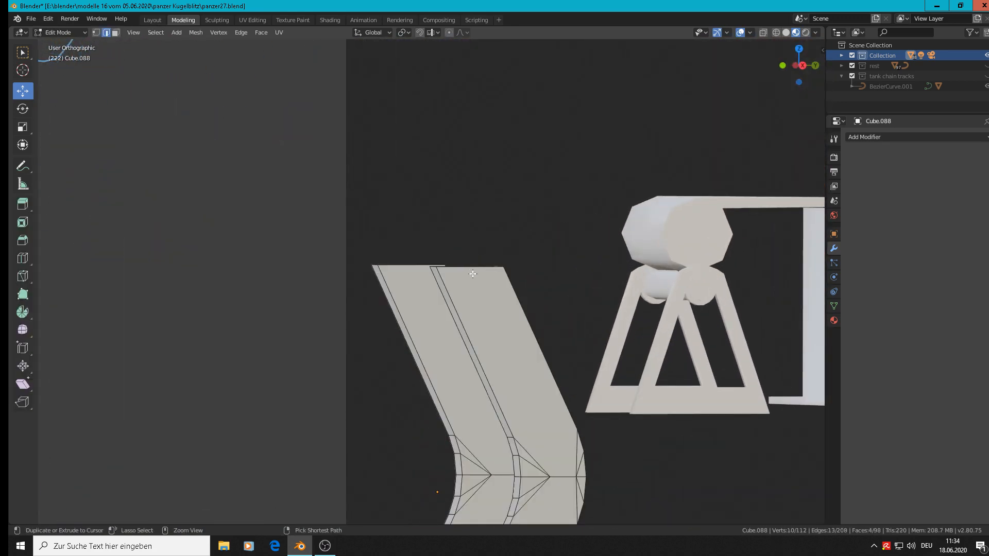
{"action": "key", "text": "ctrl+r"}
{"action": "left_click", "coordinate": [474, 277]}
{"action": "right_click", "coordinate": [473, 276]}
{"action": "mouse_move", "coordinate": [468, 267]}
{"action": "middle_mouse_down"}
{"action": "mouse_move", "coordinate": [472, 278]}
{"action": "mouse_move", "coordinate": [453, 269]}
{"action": "middle_mouse_up"}
{"action": "key", "text": "ctrl+r"}
{"action": "left_click", "coordinate": [392, 172]}
{"action": "right_click", "coordinate": [391, 171]}
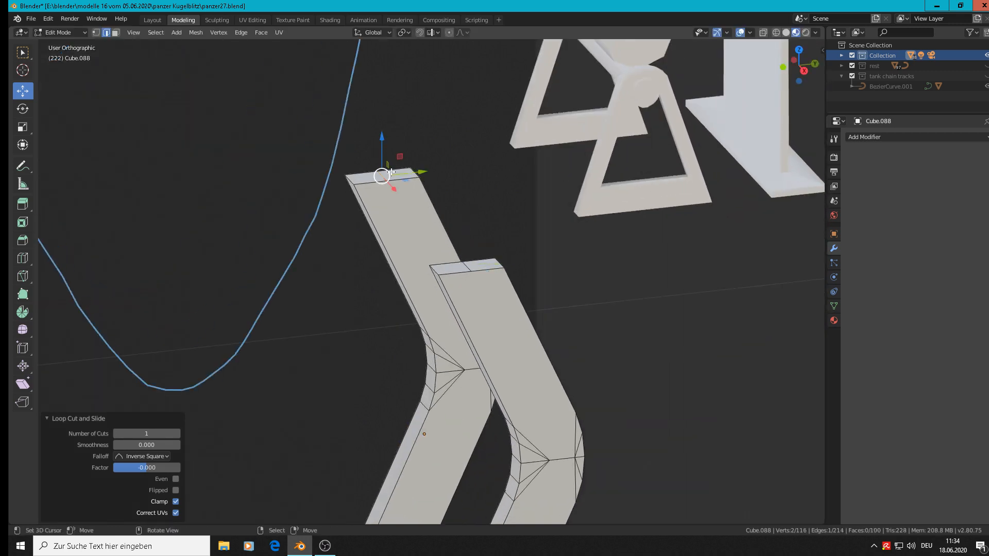
Raise the middle edges of both arm ends about 0.0019 m and bevel them about 0.657 m wide with 4 segments
{"action": "left_click", "coordinate": [464, 266], "text": "shift"}
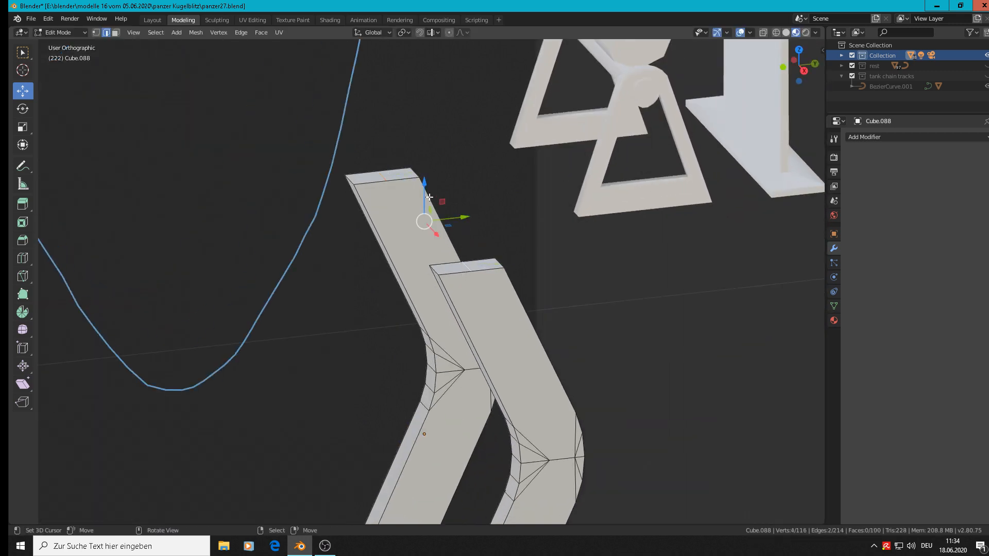
{"action": "left_click_drag", "start_coordinate": [430, 197], "coordinate": [426, 172]}
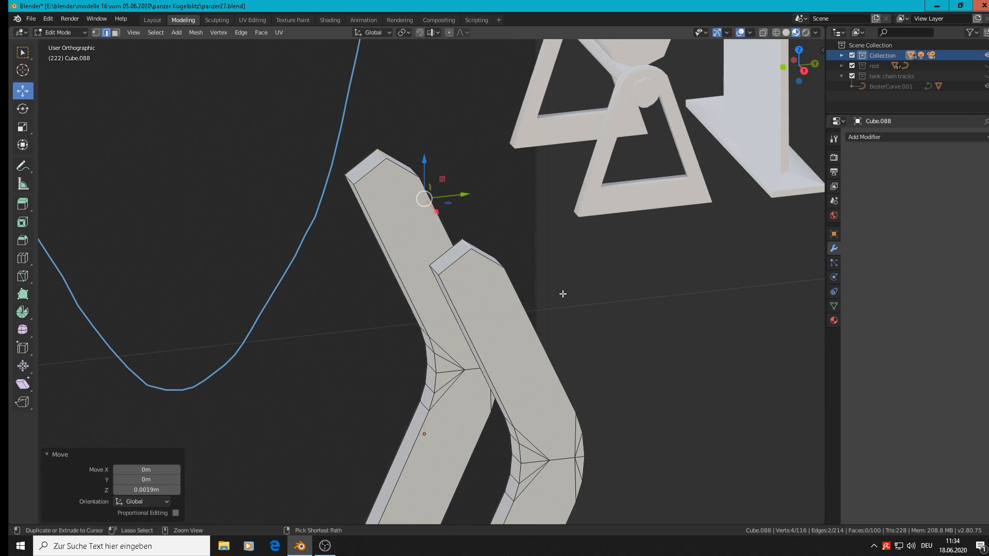
{"action": "key", "text": "ctrl+b"}
{"action": "scroll", "coordinate": [644, 331], "scroll_direction": "up", "scroll_amount": 3}
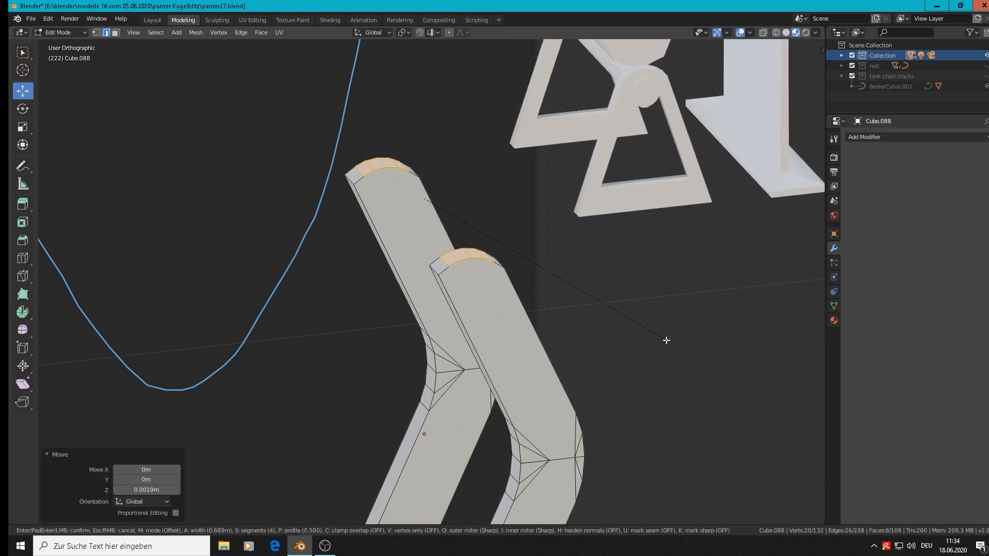
{"action": "left_click", "coordinate": [660, 335]}
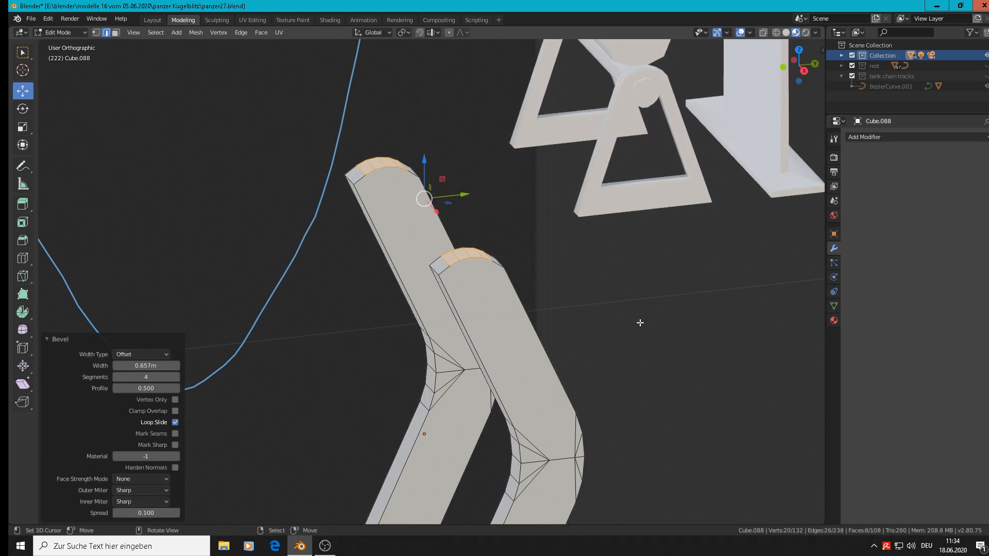
{"action": "key", "text": "ctrl+z"}
{"action": "key", "text": "ctrl+shift+z"}
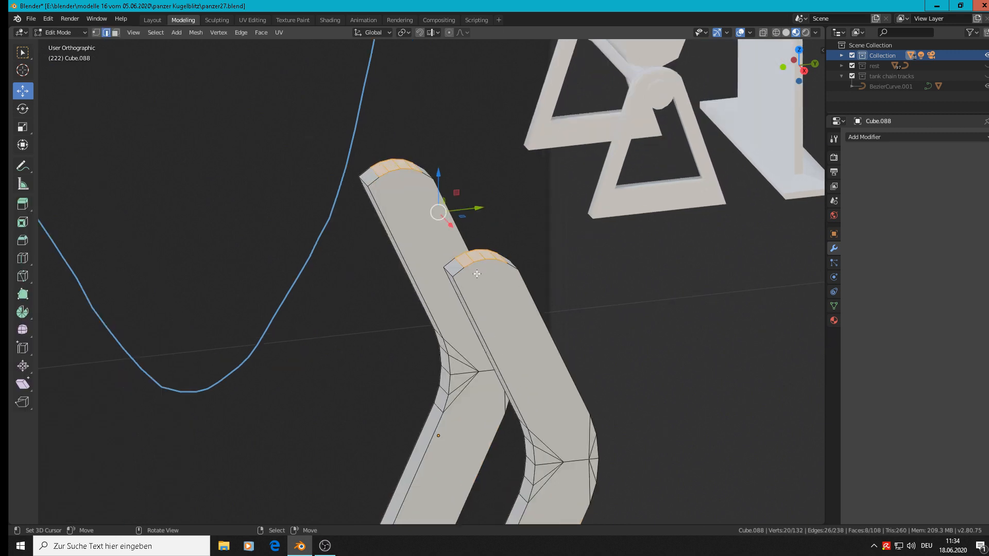
Bevel the remaining sharp front edge of both arm ends about 0.215 m wide with 4 segments, and return to Object Mode
{"action": "left_click", "coordinate": [451, 274]}
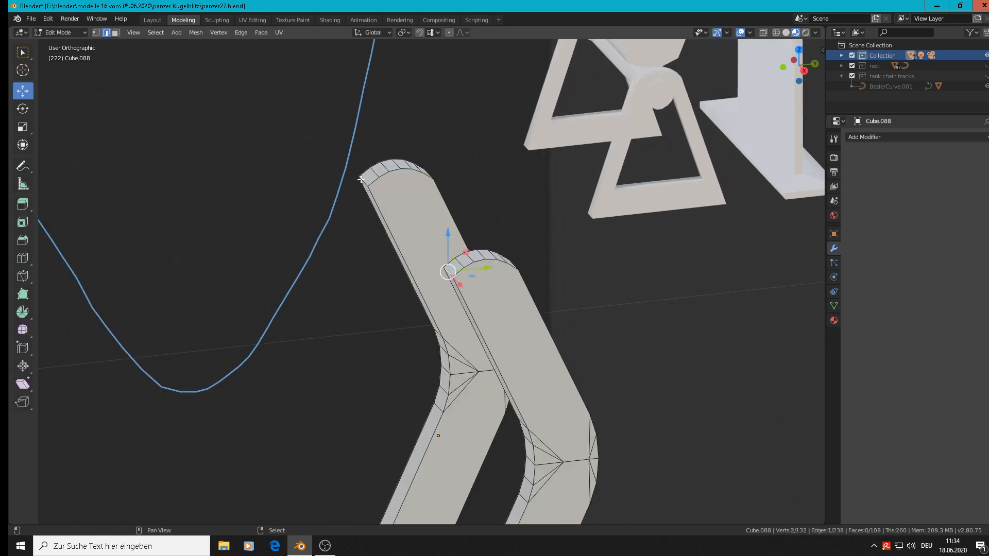
{"action": "key", "text": "ctrl+b"}
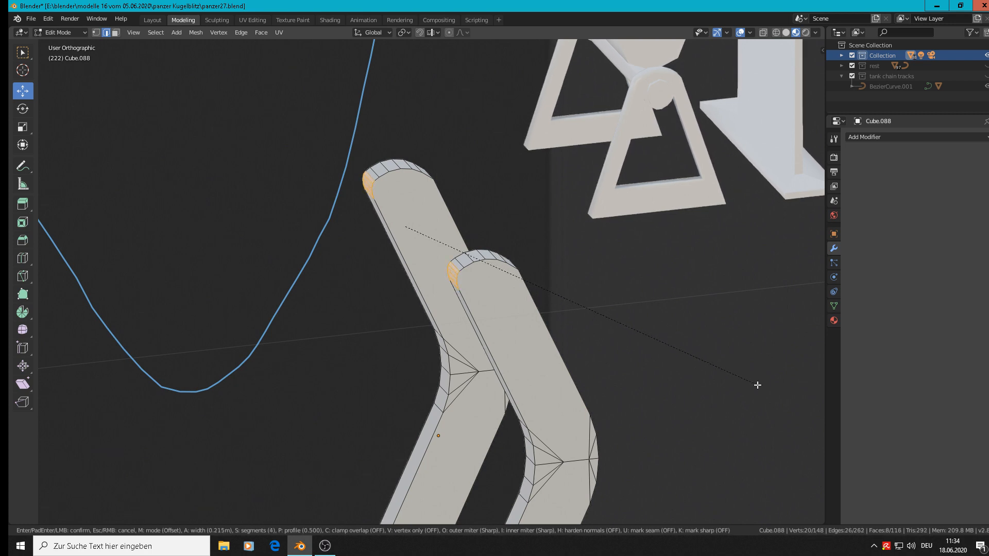
{"action": "left_click", "coordinate": [756, 385]}
{"action": "key", "text": "Tab"}
Move the bracket about -0.0368 m along X in line with the clamp and rotate it about -54.1° around the X axis
{"action": "middle_click_drag", "start_coordinate": [757, 384], "coordinate": [731, 361]}
{"action": "scroll", "coordinate": [712, 360], "scroll_direction": "down", "scroll_amount": 3}
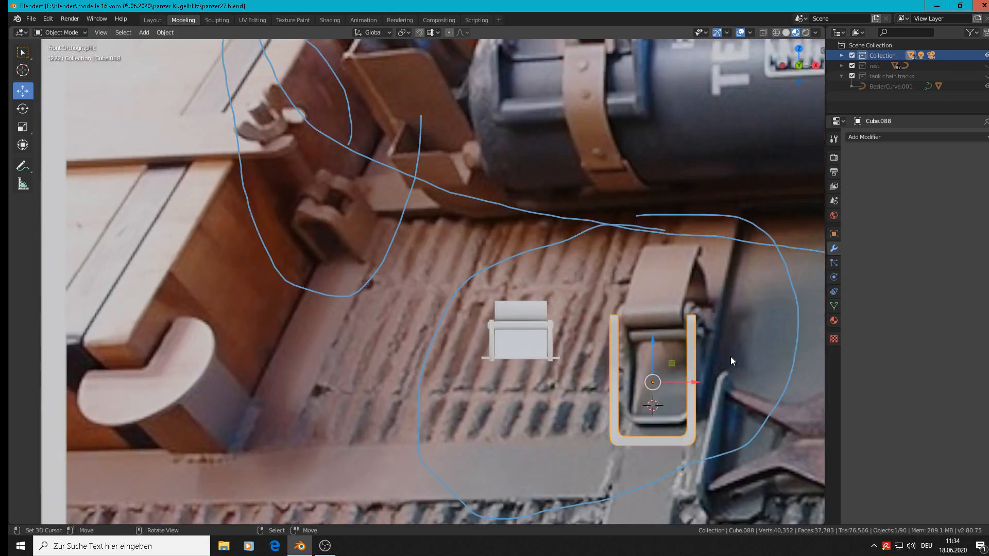
{"action": "left_click_drag", "start_coordinate": [688, 379], "coordinate": [558, 370]}
{"action": "middle_click_drag", "start_coordinate": [558, 369], "coordinate": [660, 421]}
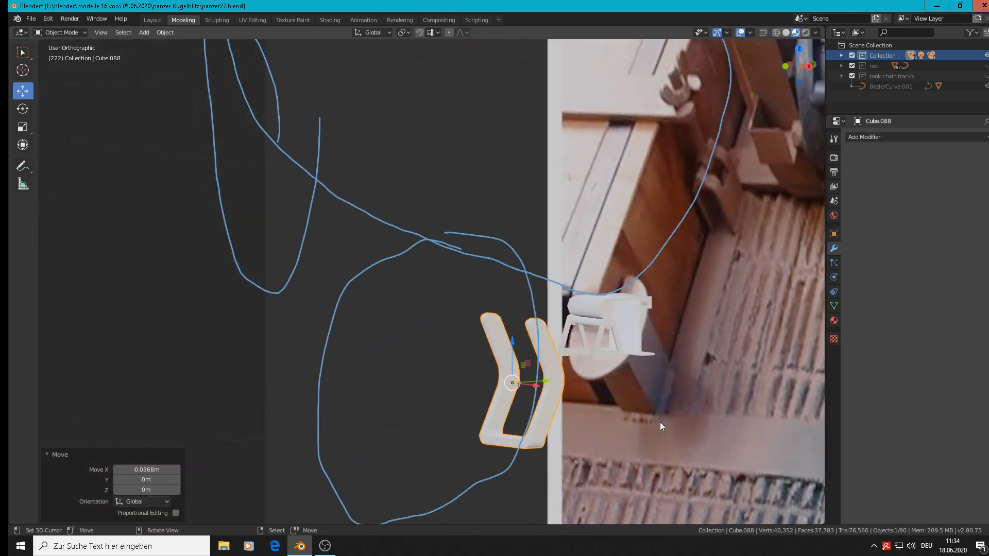
{"action": "key", "text": "r"}
{"action": "key", "text": "x"}
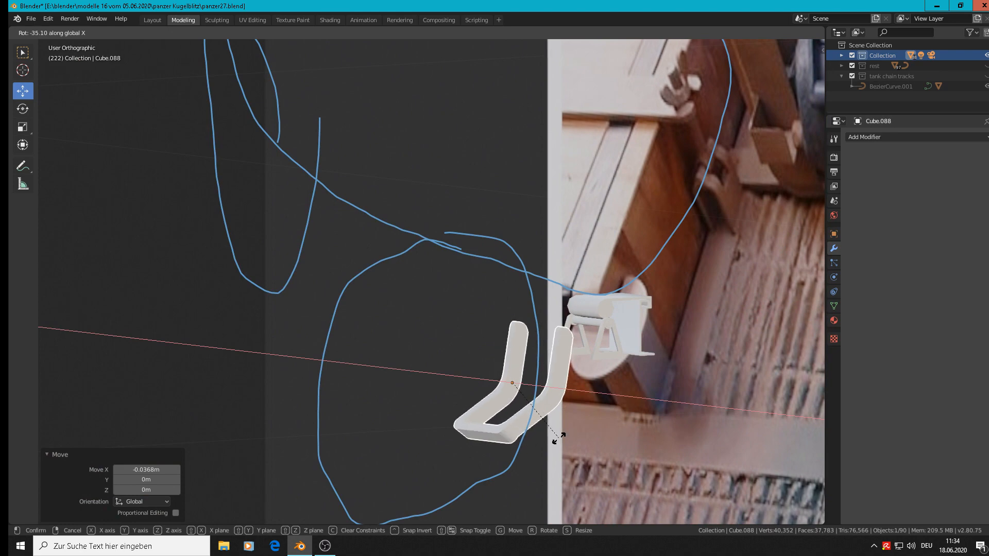
{"action": "left_click", "coordinate": [533, 434]}
Raise the bracket about 0.0054 m along Z in front view, bringing its arms alongside the clamp
{"action": "middle_click_drag", "start_coordinate": [616, 412], "coordinate": [490, 363], "text": "shift"}
{"action": "key", "text": "KP_1"}
{"action": "scroll", "coordinate": [449, 335], "scroll_direction": "up", "scroll_amount": 4}
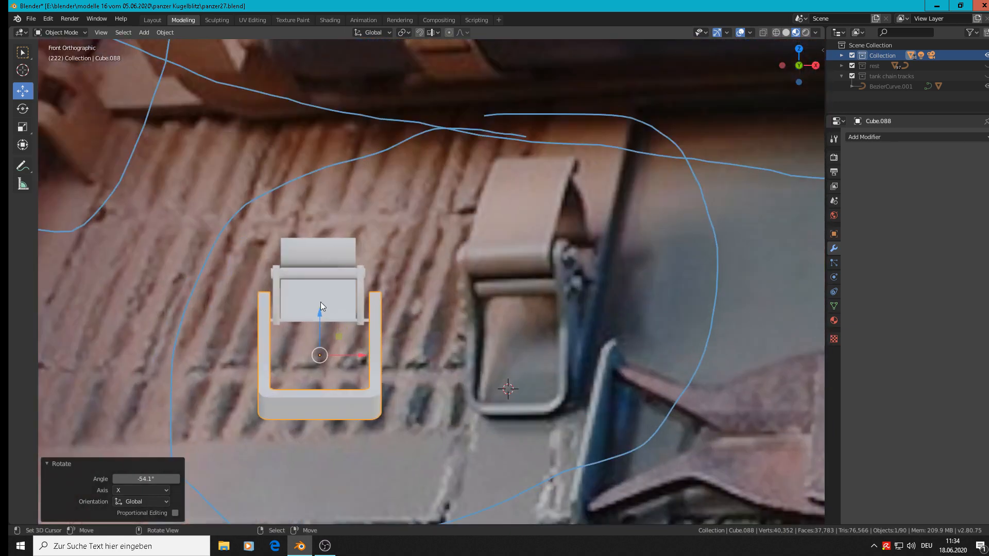
{"action": "left_click_drag", "start_coordinate": [318, 316], "coordinate": [324, 294]}
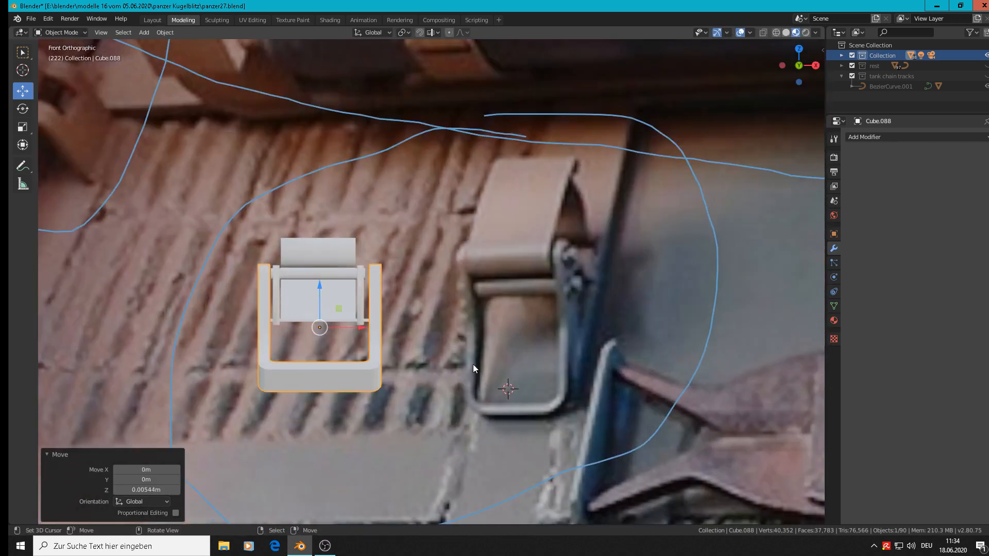
Scale the bracket uniformly to about 0.88 and move it up another 0.0063 m to the clamp's roller
{"action": "key", "text": "s"}
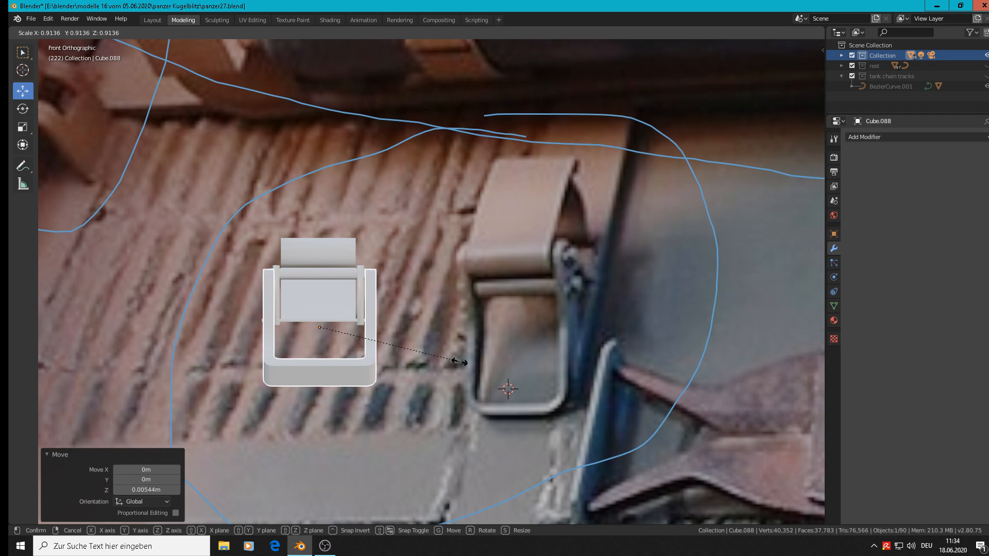
{"action": "left_click", "coordinate": [455, 362]}
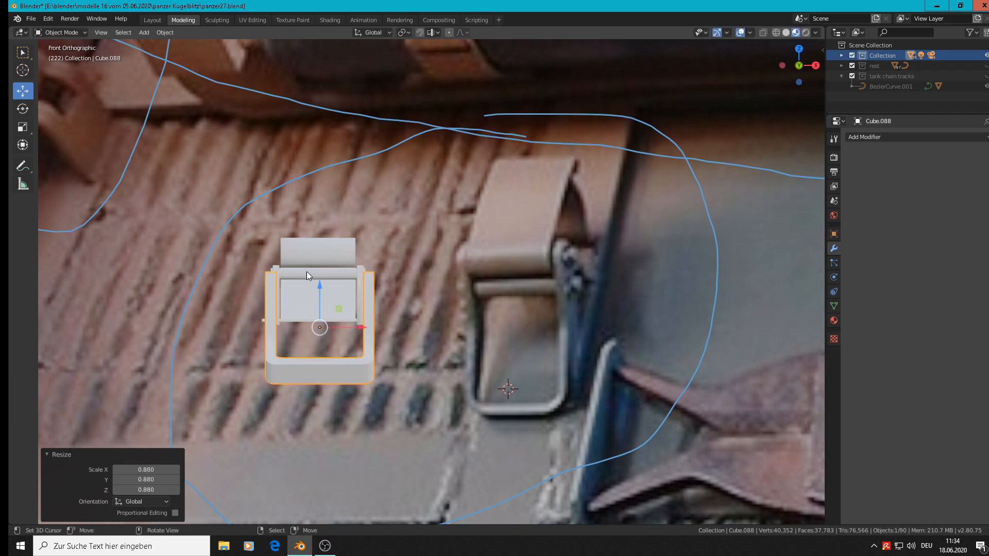
{"action": "key", "text": "g"}
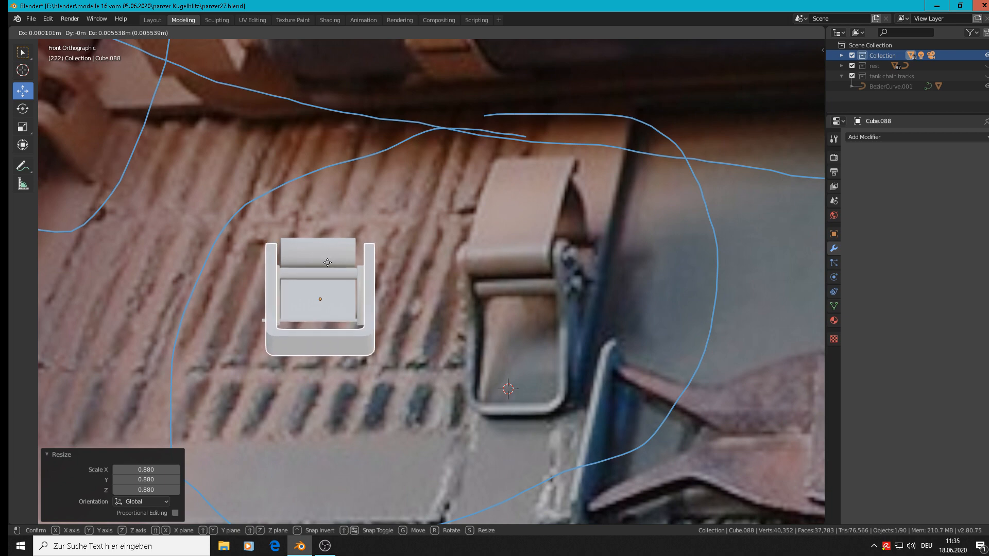
{"action": "left_click", "coordinate": [326, 258]}
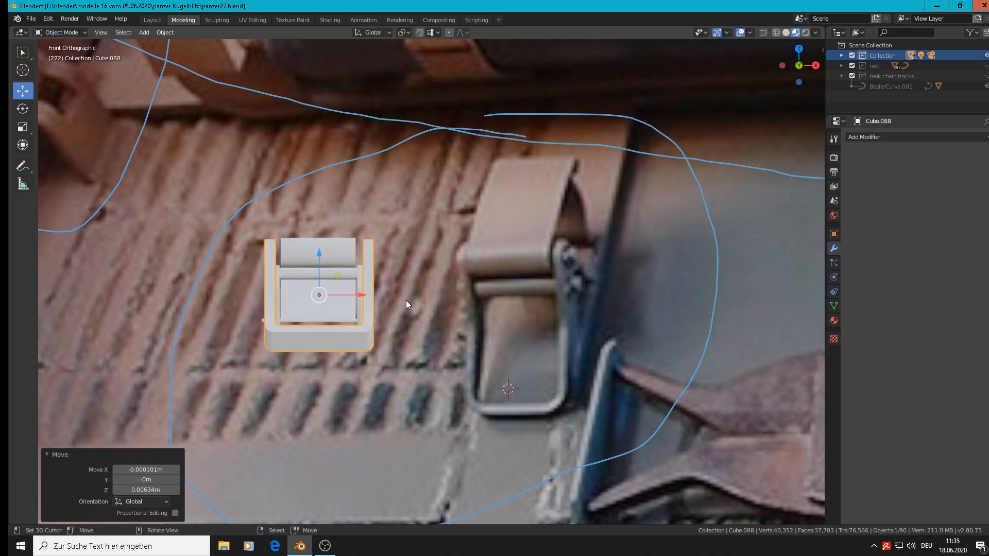
Move the bracket about 0.0151 m along Y so its arm ends sit on both sides of the clamp's roller
{"action": "middle_click_drag", "start_coordinate": [406, 301], "coordinate": [322, 326]}
{"action": "scroll", "coordinate": [390, 280], "scroll_direction": "up", "scroll_amount": 4}
{"action": "key", "text": "g"}
{"action": "key", "text": "y"}
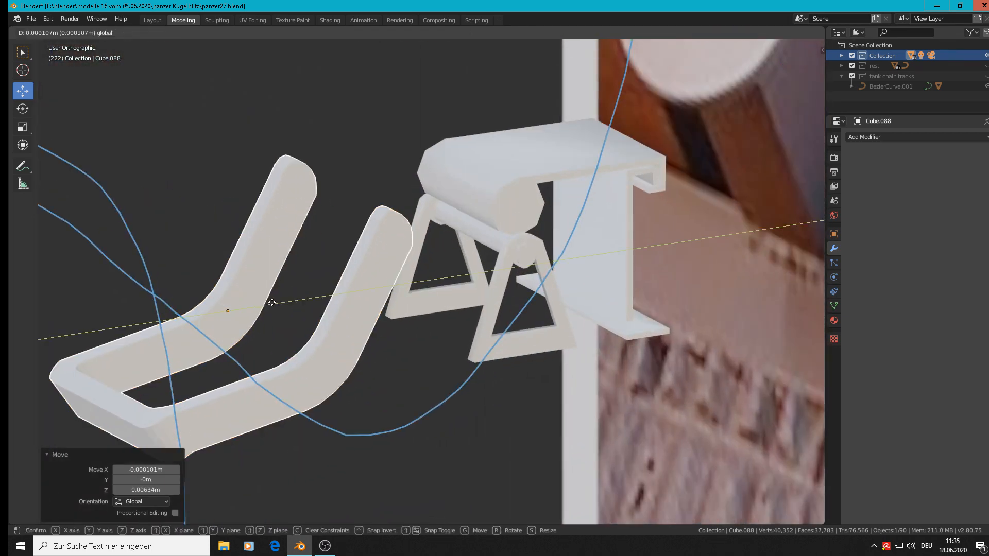
{"action": "left_click", "coordinate": [406, 258]}
Lengthen the hinge pin below the roller to about 1.2 times along X and shift it about 0.00028 m along Y
{"action": "scroll", "coordinate": [514, 256], "scroll_direction": "up", "scroll_amount": 1}
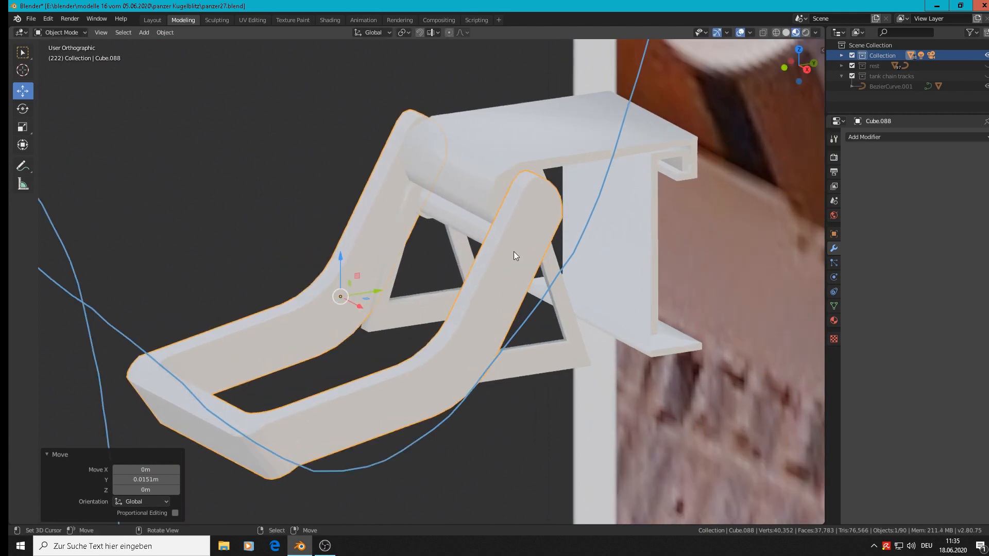
{"action": "middle_click_drag", "start_coordinate": [554, 251], "coordinate": [610, 261]}
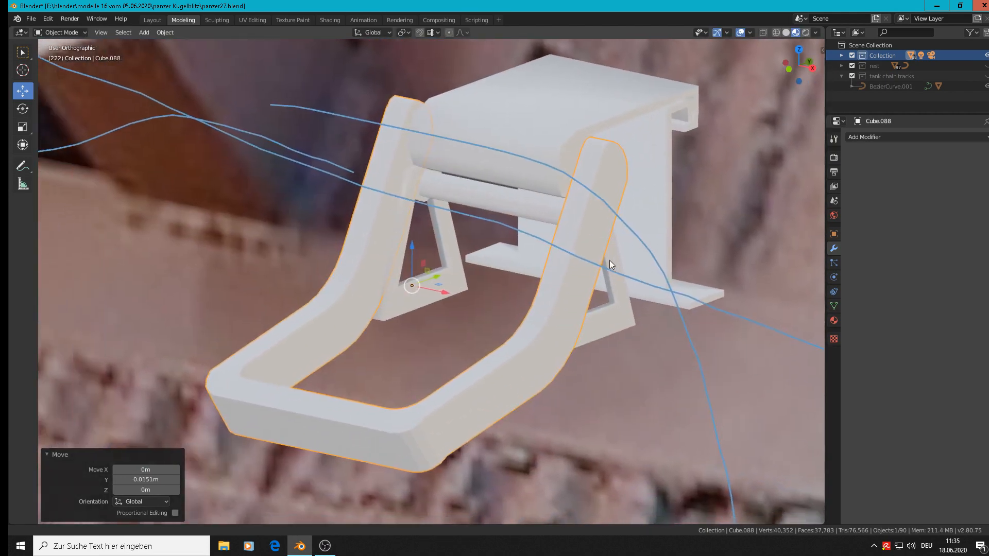
{"action": "left_click", "coordinate": [515, 206]}
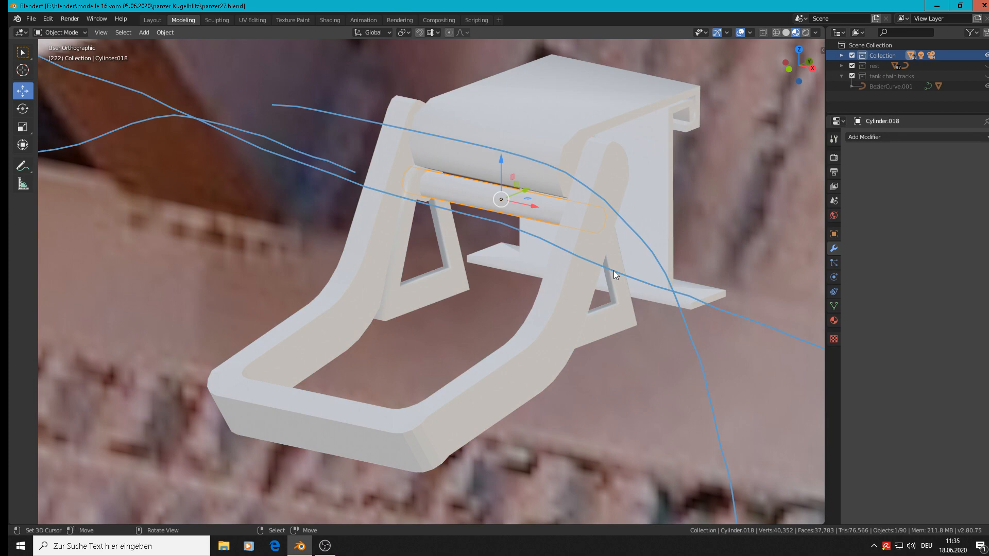
{"action": "key", "text": "s"}
{"action": "key", "text": "x"}
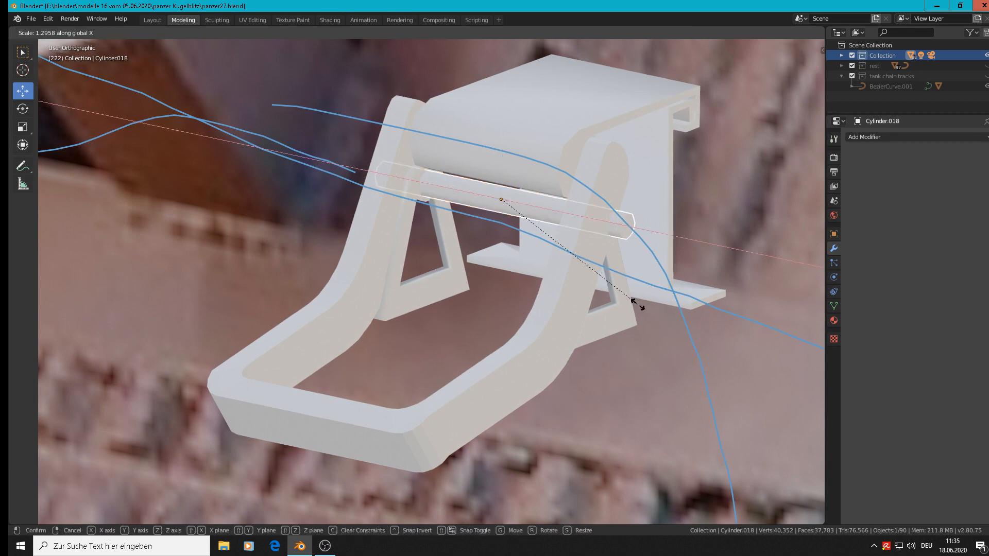
{"action": "left_click", "coordinate": [625, 298]}
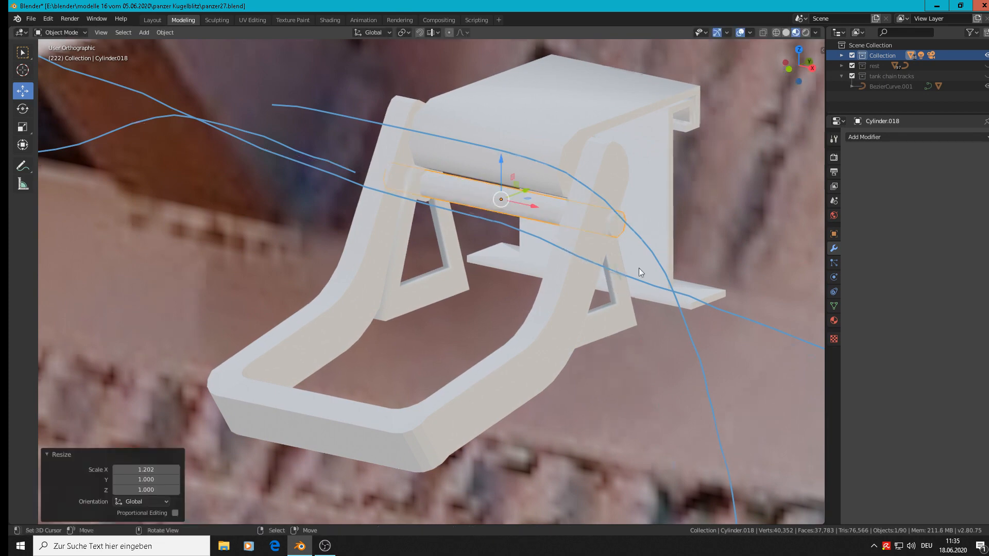
{"action": "middle_click_drag", "start_coordinate": [638, 268], "coordinate": [570, 246], "text": "alt"}
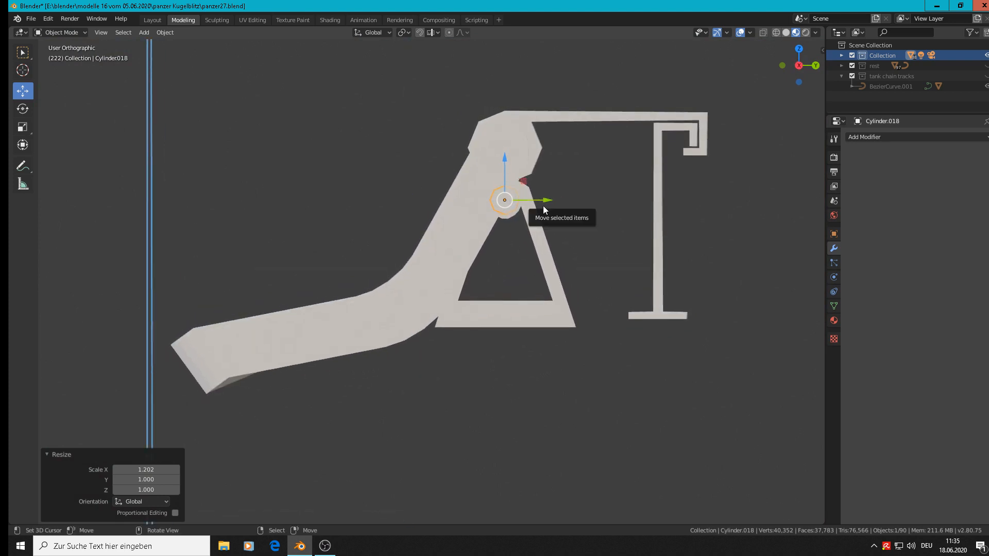
{"action": "left_click_drag", "start_coordinate": [543, 205], "coordinate": [540, 204]}
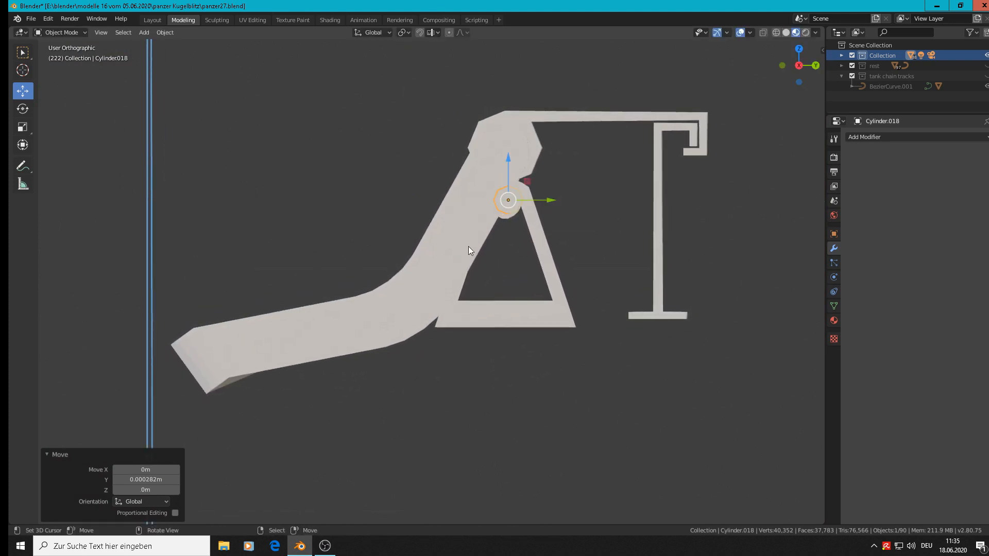
Rotate the bracket about 12.7° in the side view and move it about -0.00097 m in Y and 0.0028 m in Z
{"action": "left_click", "coordinate": [452, 248]}
{"action": "key", "text": "r"}
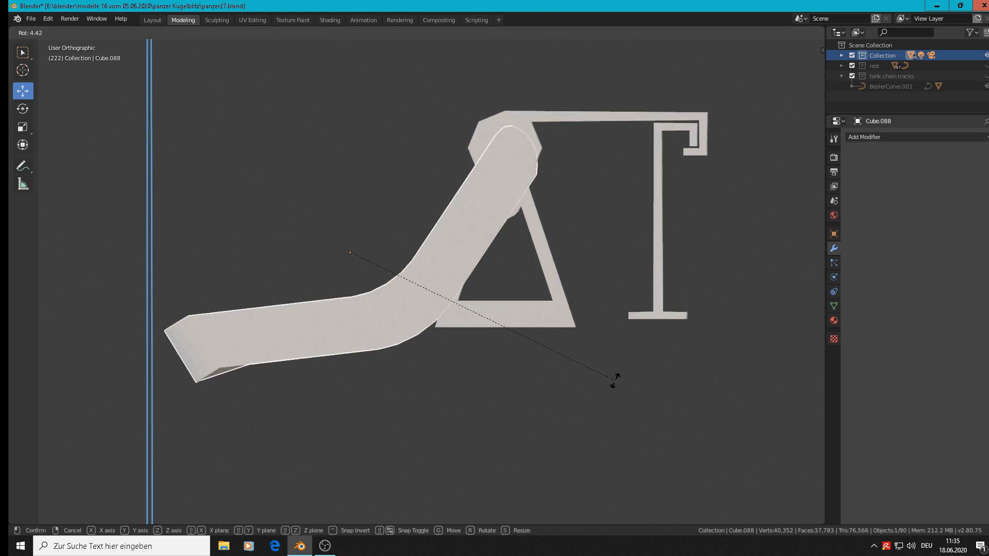
{"action": "left_click", "coordinate": [452, 260]}
{"action": "key", "text": "g"}
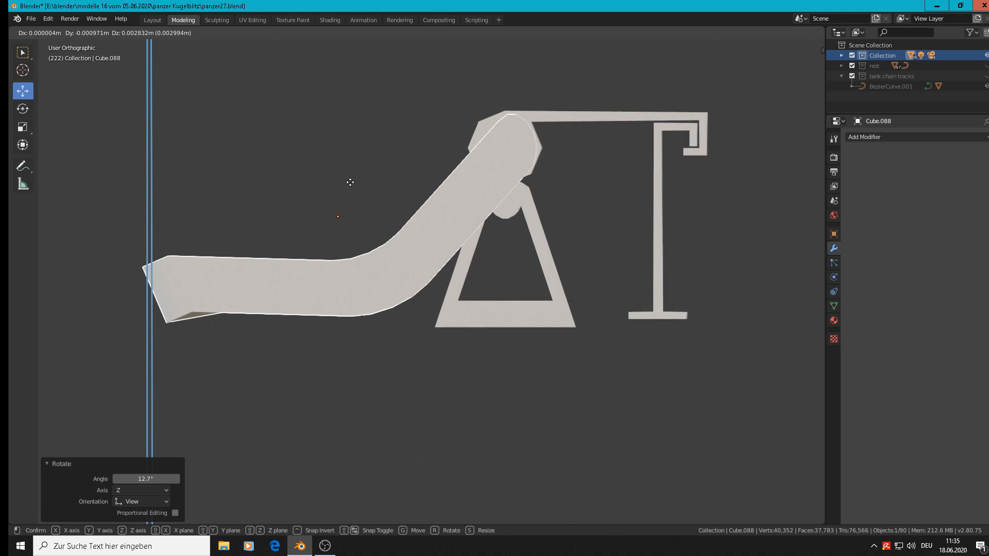
{"action": "left_click", "coordinate": [351, 183]}
Rotate the vertices of the bracket's angled front end about 23.7° in the side view so the crossbar stands upright
{"action": "middle_click_drag", "start_coordinate": [403, 215], "coordinate": [419, 221]}
{"action": "middle_click_drag", "start_coordinate": [203, 274], "coordinate": [147, 261]}
{"action": "key", "text": "KP_1"}
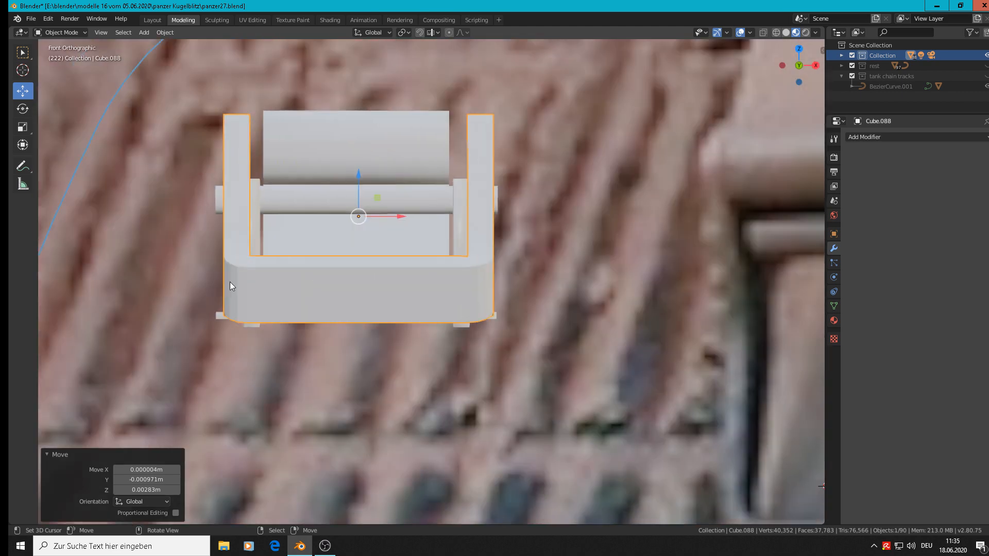
{"action": "key", "text": "KP_3"}
{"action": "middle_click_drag", "start_coordinate": [223, 307], "coordinate": [493, 292], "text": "shift"}
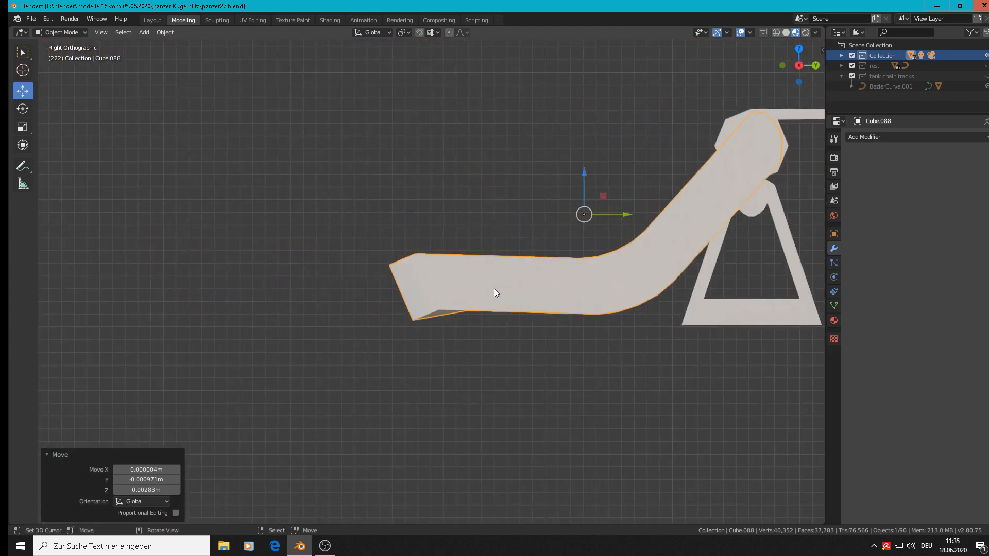
{"action": "key", "text": "Tab"}
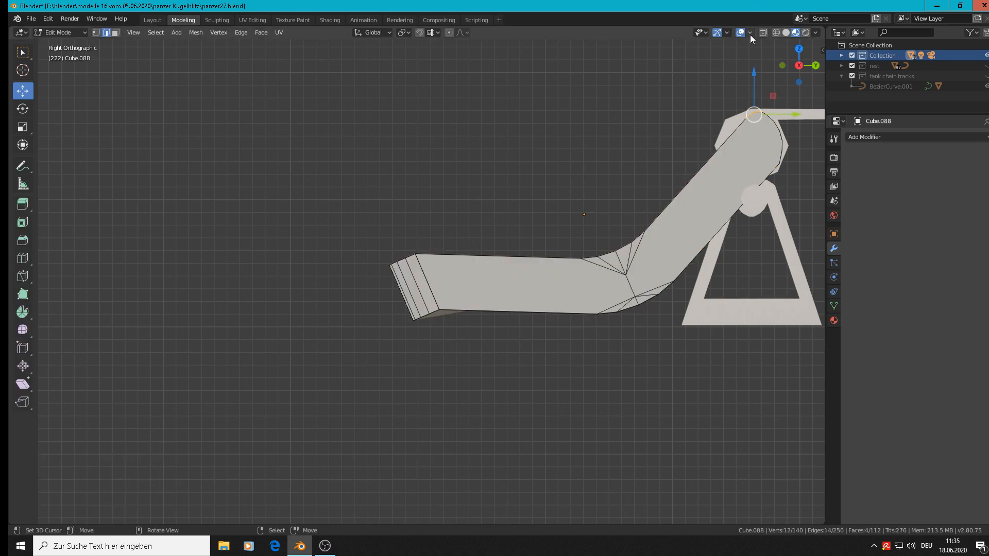
{"action": "left_click", "coordinate": [762, 32]}
{"action": "key", "text": "alt+a"}
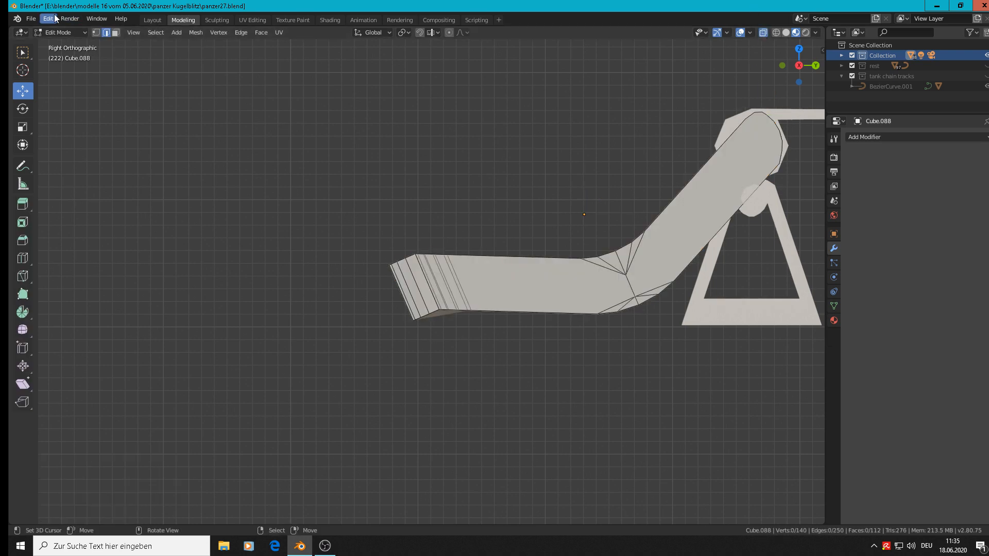
{"action": "left_click", "coordinate": [95, 32]}
{"action": "key", "text": "c"}
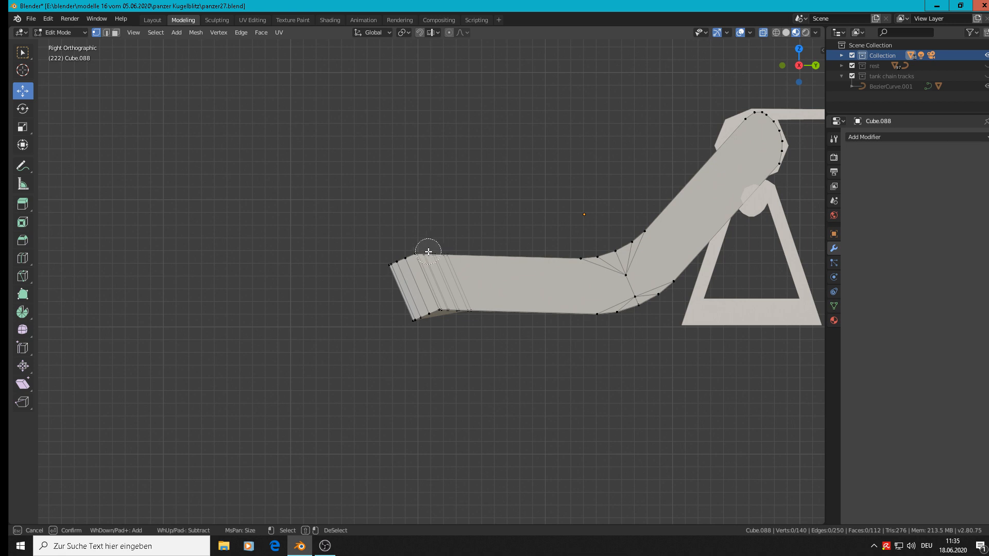
{"action": "mouse_move", "coordinate": [435, 251]}
{"action": "left_mouse_down"}
{"action": "mouse_move", "coordinate": [408, 252]}
{"action": "mouse_move", "coordinate": [419, 296]}
{"action": "left_mouse_up"}
{"action": "key", "text": "Return"}
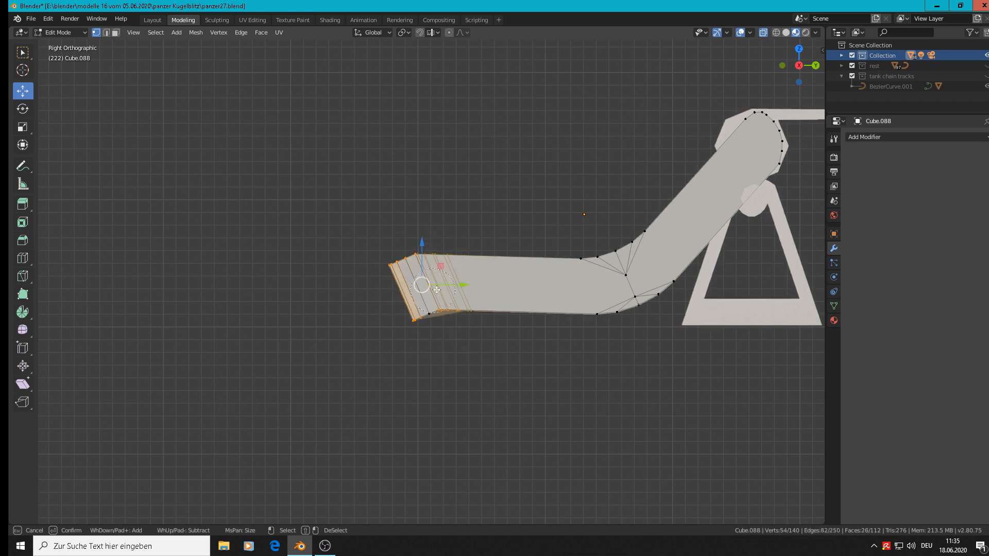
{"action": "key", "text": "c"}
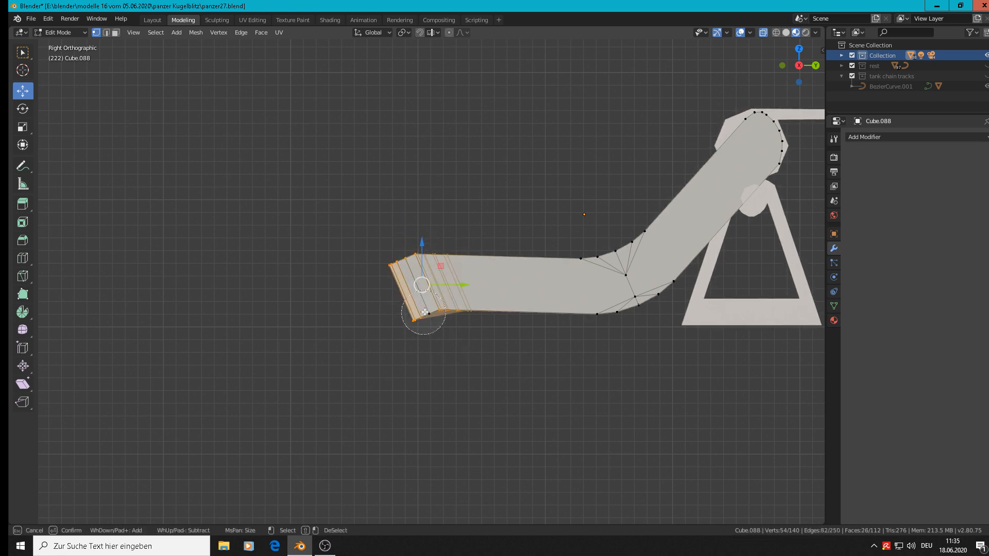
{"action": "left_click", "coordinate": [424, 315]}
{"action": "right_click", "coordinate": [427, 313]}
{"action": "key", "text": "r"}
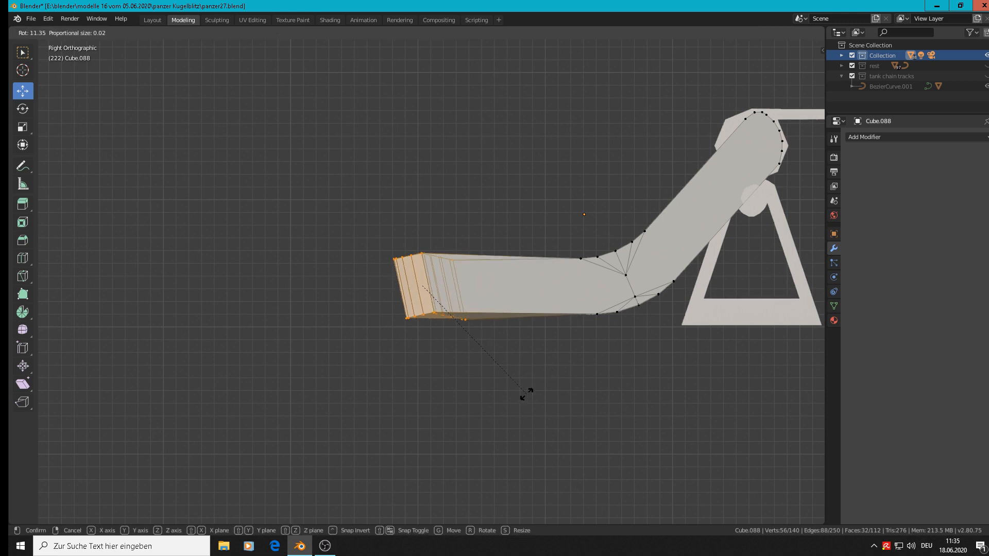
{"action": "left_click", "coordinate": [489, 396]}
Raise the first low underside vertices at the bracket's far front corner along Z to the bottom edge, one by about 0.000197 m
{"action": "scroll", "coordinate": [474, 335], "scroll_direction": "up", "scroll_amount": 4}
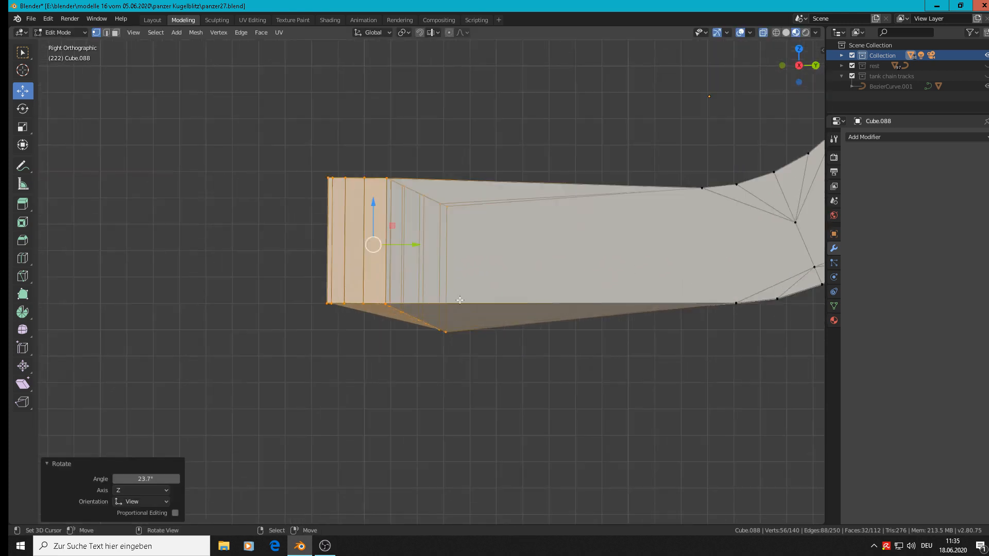
{"action": "left_click", "coordinate": [442, 253], "text": "alt"}
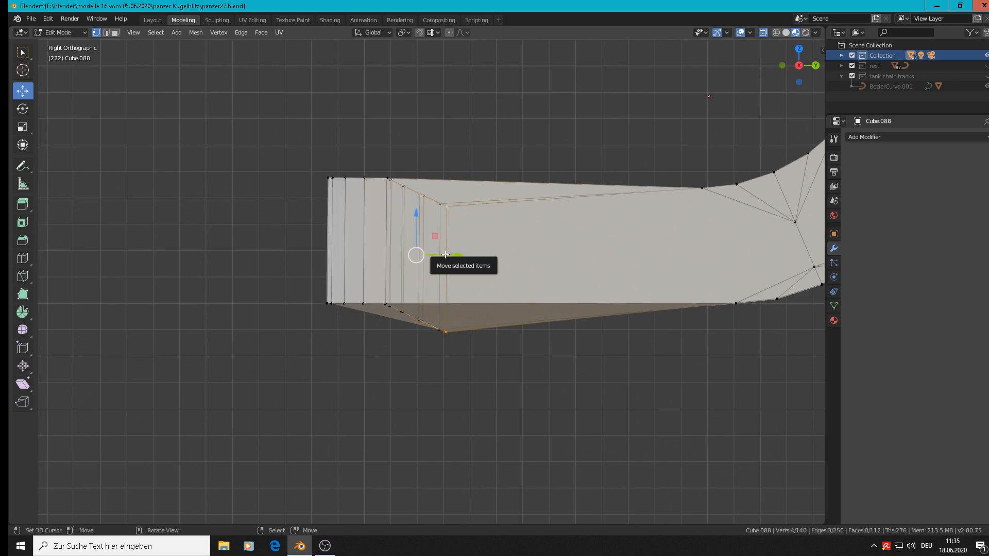
{"action": "middle_click_drag", "start_coordinate": [445, 255], "coordinate": [441, 319]}
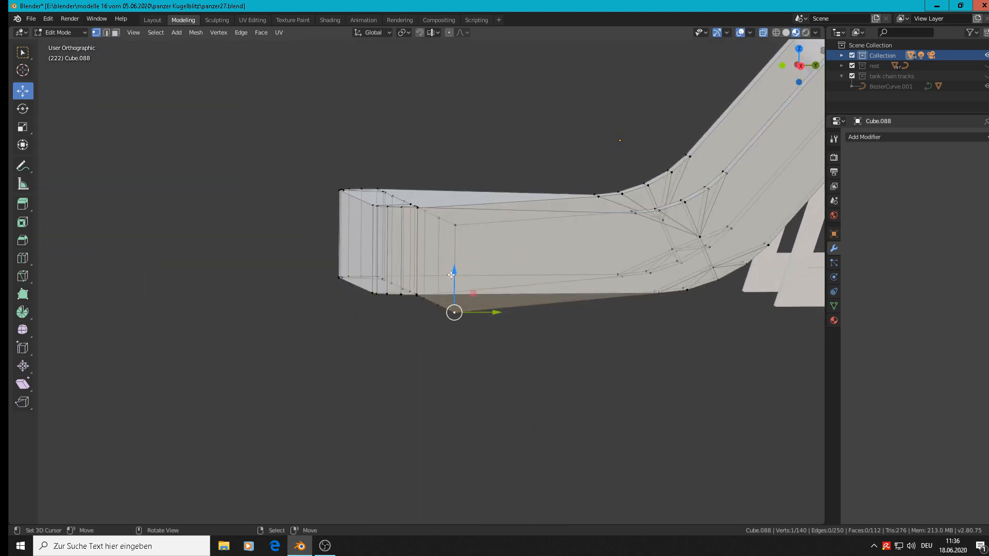
{"action": "mouse_move", "coordinate": [456, 273]}
{"action": "left_mouse_down"}
{"action": "mouse_move", "coordinate": [458, 254]}
{"action": "mouse_move", "coordinate": [438, 275]}
{"action": "left_mouse_up"}
{"action": "left_click", "coordinate": [438, 305]}
{"action": "middle_click_drag", "start_coordinate": [438, 275], "coordinate": [430, 285]}
{"action": "left_click", "coordinate": [428, 300]}
{"action": "left_click_drag", "start_coordinate": [424, 268], "coordinate": [427, 262]}
{"action": "middle_click_drag", "start_coordinate": [438, 329], "coordinate": [449, 342]}
{"action": "key", "text": "KP_3"}
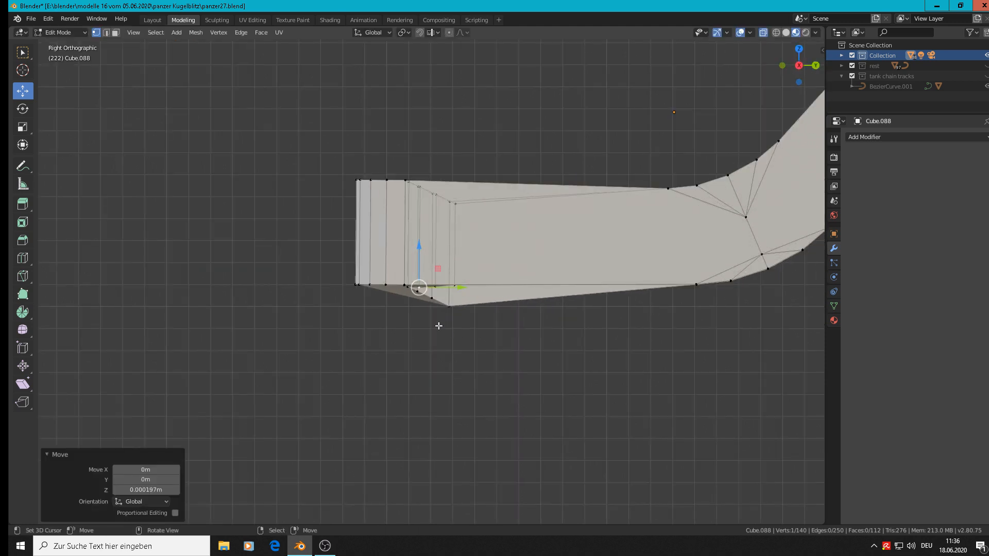
{"action": "scroll", "coordinate": [430, 312], "scroll_direction": "up", "scroll_amount": 6}
{"action": "left_click_drag", "start_coordinate": [425, 231], "coordinate": [476, 244]}
Raise the remaining underside vertices of the front corner along Z level with the bottom edge, the lowest by about 0.000957 m
{"action": "left_click", "coordinate": [392, 248]}
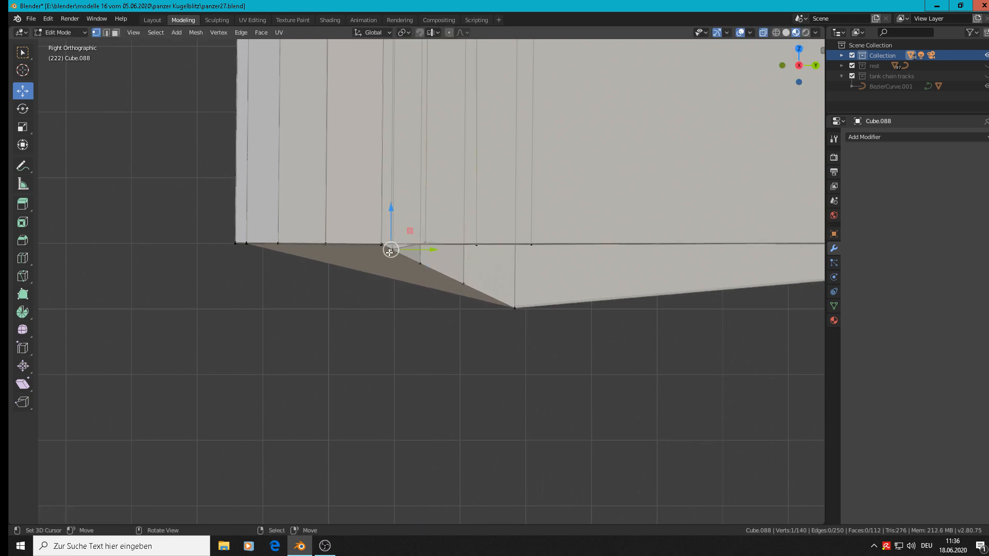
{"action": "left_click_drag", "start_coordinate": [392, 228], "coordinate": [429, 217]}
{"action": "left_click", "coordinate": [392, 249]}
{"action": "left_click", "coordinate": [420, 264]}
{"action": "left_click", "coordinate": [465, 280]}
{"action": "left_click_drag", "start_coordinate": [463, 257], "coordinate": [487, 221]}
{"action": "left_click", "coordinate": [517, 306]}
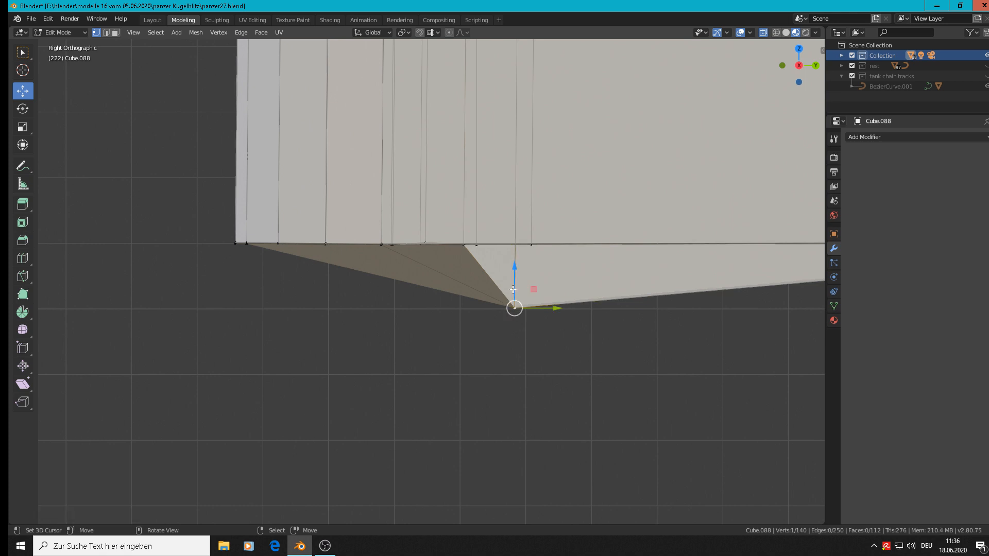
{"action": "left_click_drag", "start_coordinate": [514, 283], "coordinate": [532, 221]}
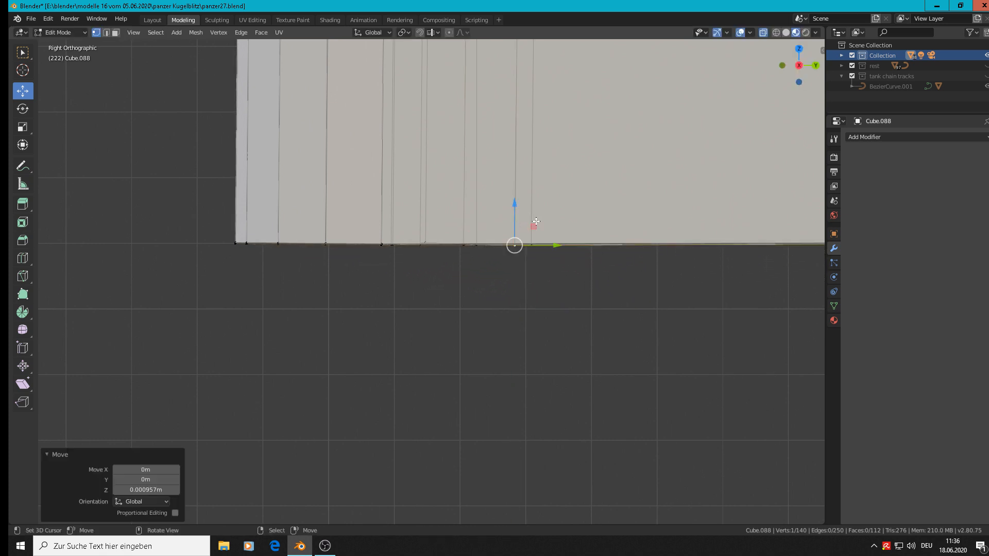
Raise the first two sunken vertex groups on the upper edge of the bracket's front corner level with the top edge
{"action": "scroll", "coordinate": [548, 269], "scroll_direction": "down", "scroll_amount": 4}
{"action": "key", "text": "Tab"}
{"action": "key", "text": "Tab"}
{"action": "middle_click_drag", "start_coordinate": [560, 245], "coordinate": [549, 202]}
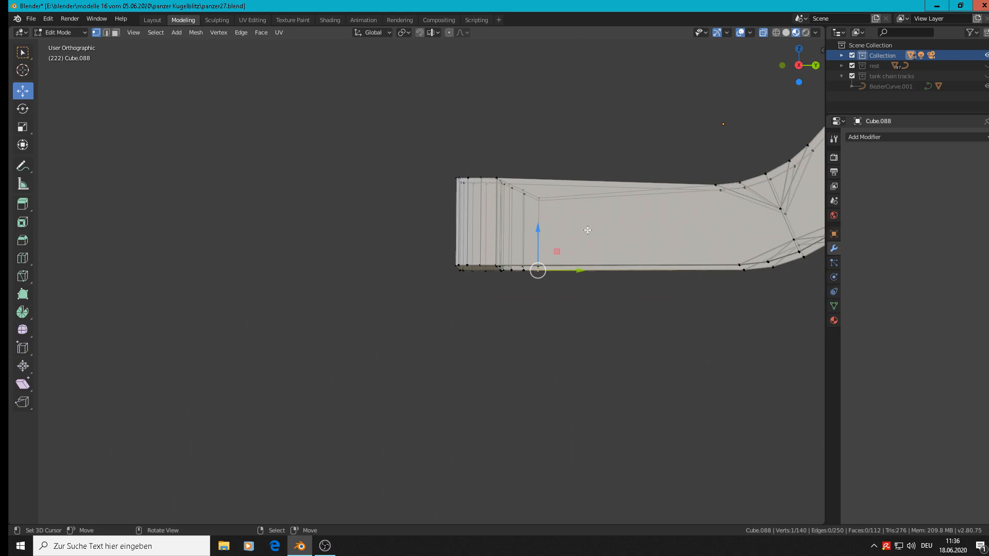
{"action": "key", "text": "KP_1"}
{"action": "key", "text": "KP_3"}
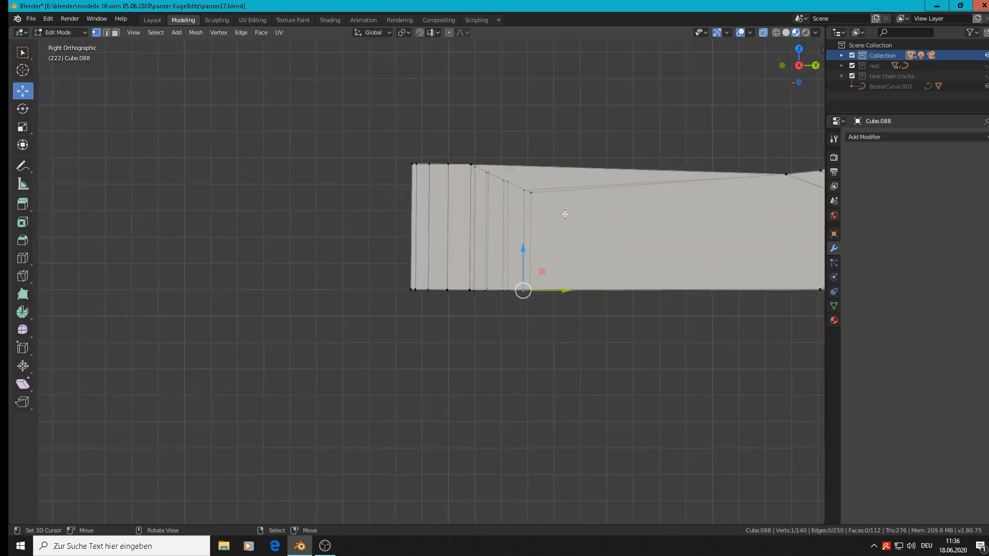
{"action": "scroll", "coordinate": [510, 182], "scroll_direction": "up", "scroll_amount": 4}
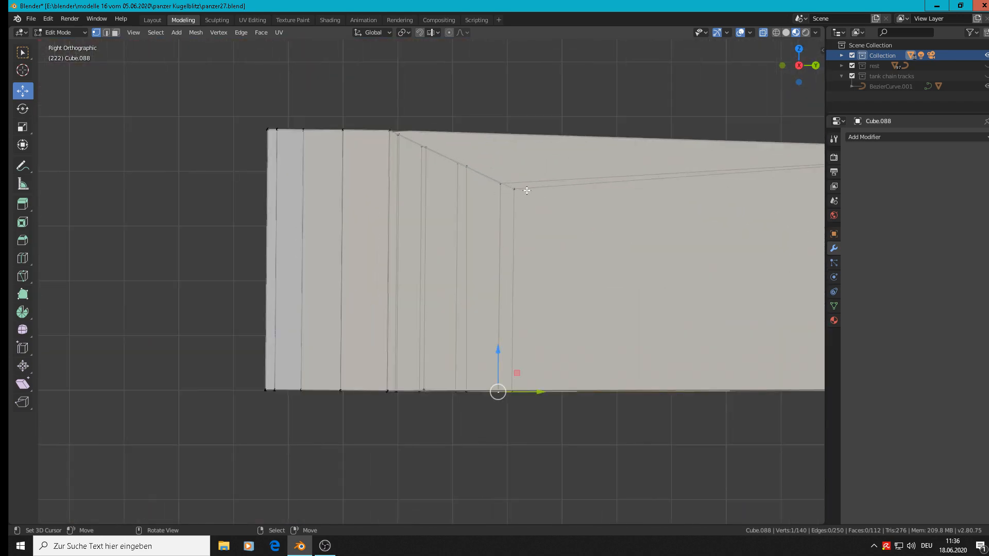
{"action": "left_click", "coordinate": [425, 150], "text": "shift"}
{"action": "key", "text": "alt+a"}
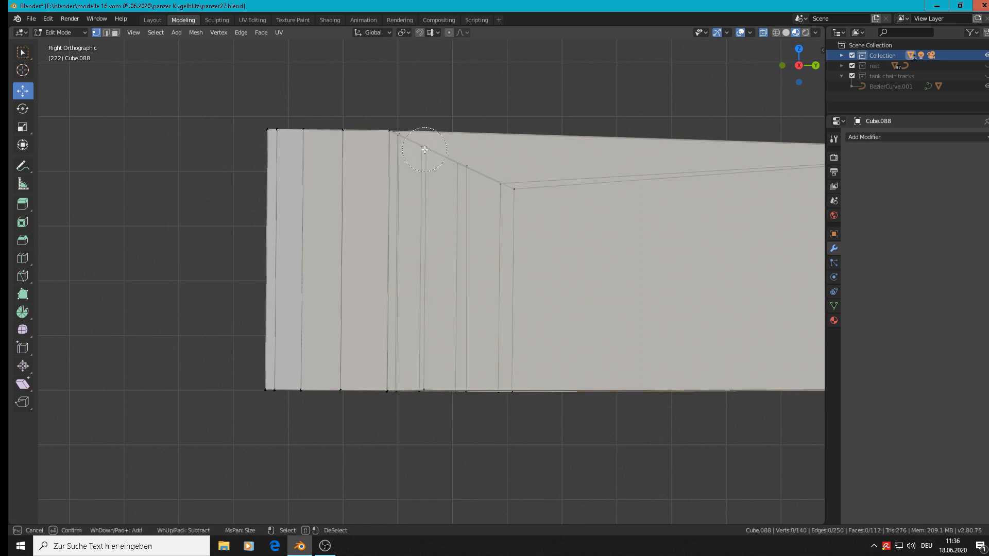
{"action": "left_click_drag", "start_coordinate": [432, 150], "coordinate": [430, 109], "text": "ctrl"}
{"action": "key", "text": "alt+a"}
{"action": "key", "text": "c"}
{"action": "key", "text": "Escape"}
{"action": "left_click_drag", "start_coordinate": [398, 120], "coordinate": [399, 116]}
Raise the last two sunken vertex pairs of the upper front corner to the top edge and finish editing the bracket mesh
{"action": "key", "text": "alt+a"}
{"action": "key", "text": "c"}
{"action": "left_click", "coordinate": [462, 164]}
{"action": "key", "text": "Escape"}
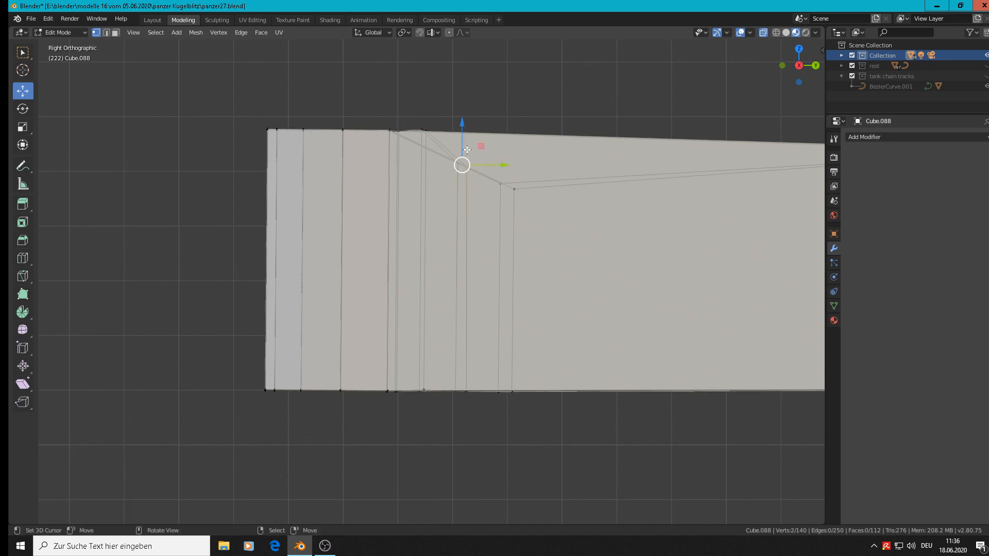
{"action": "left_click_drag", "start_coordinate": [466, 149], "coordinate": [476, 107]}
{"action": "key", "text": "alt+a"}
{"action": "key", "text": "c"}
{"action": "left_click", "coordinate": [507, 187]}
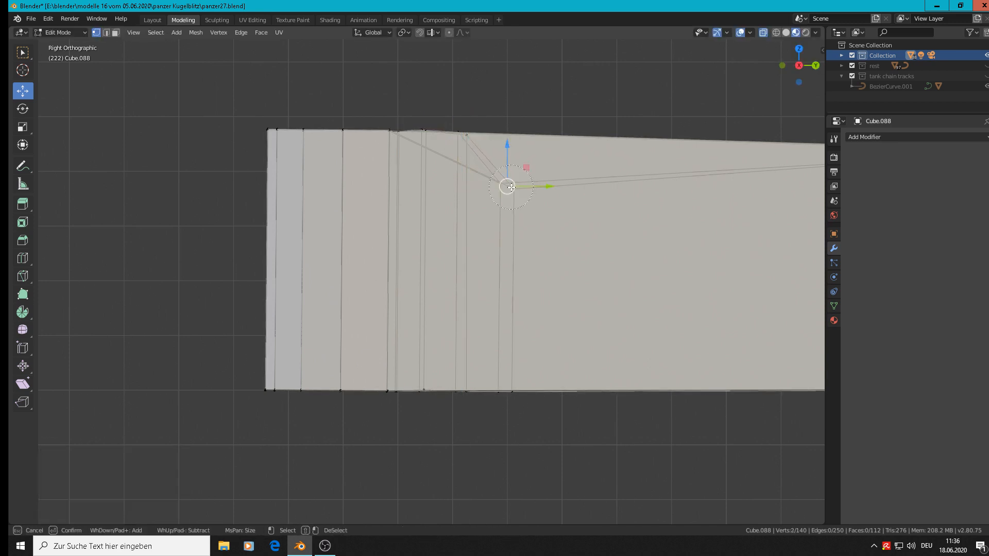
{"action": "key", "text": "Escape"}
{"action": "left_click_drag", "start_coordinate": [509, 158], "coordinate": [525, 104]}
{"action": "scroll", "coordinate": [526, 126], "scroll_direction": "down", "scroll_amount": 3}
{"action": "key", "text": "Tab"}
{"action": "scroll", "coordinate": [548, 222], "scroll_direction": "down", "scroll_amount": 1}
{"action": "middle_click_drag", "start_coordinate": [548, 222], "coordinate": [611, 256]}
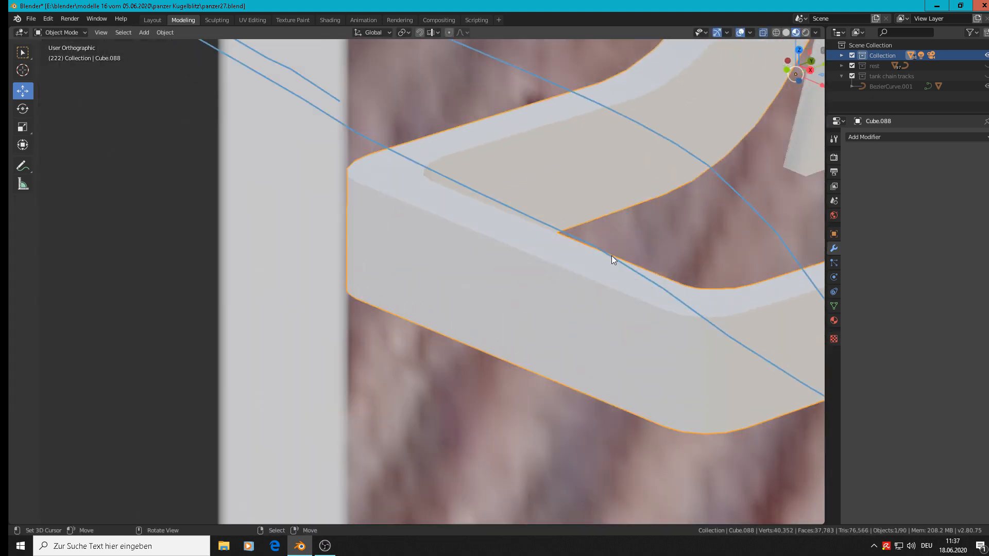
Shrink the bracket uniformly, then move it slightly up and about 0.0014 m plus 0.00105 m along Y, back to the roller
{"action": "scroll", "coordinate": [610, 255], "scroll_direction": "down", "scroll_amount": 4}
{"action": "middle_click_drag", "start_coordinate": [680, 311], "coordinate": [451, 298], "text": "shift"}
{"action": "scroll", "coordinate": [451, 297], "scroll_direction": "down", "scroll_amount": 2}
{"action": "middle_click_drag", "start_coordinate": [561, 268], "coordinate": [473, 270]}
{"action": "key", "text": "s"}
{"action": "left_click", "coordinate": [573, 302]}
{"action": "left_click_drag", "start_coordinate": [495, 220], "coordinate": [508, 220]}
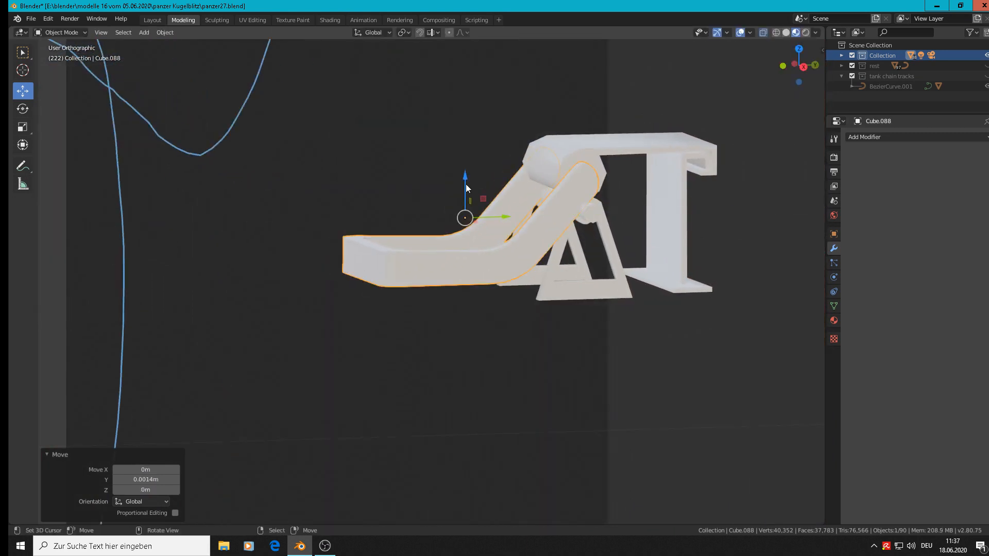
{"action": "left_click_drag", "start_coordinate": [466, 184], "coordinate": [467, 175]}
{"action": "middle_click_drag", "start_coordinate": [496, 198], "coordinate": [491, 231]}
{"action": "left_click_drag", "start_coordinate": [493, 209], "coordinate": [510, 206]}
{"action": "middle_click_drag", "start_coordinate": [520, 232], "coordinate": [517, 228]}
Fine-tune the bracket's arm ends on the roller by moving it about -0.000397 m along Y and 0.000084 m along Z
{"action": "scroll", "coordinate": [589, 202], "scroll_direction": "up", "scroll_amount": 2}
{"action": "scroll", "coordinate": [564, 212], "scroll_direction": "up", "scroll_amount": 2}
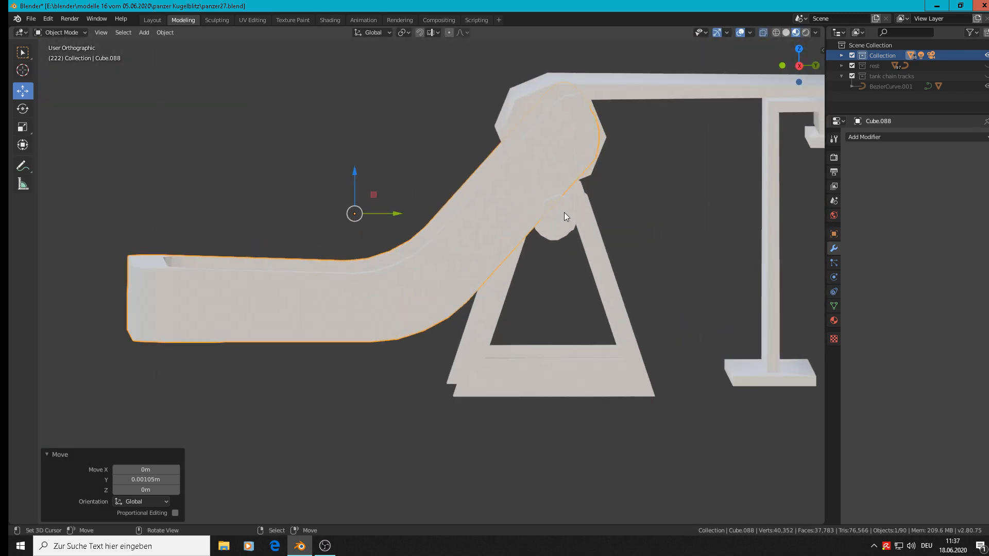
{"action": "left_click", "coordinate": [564, 212]}
{"action": "scroll", "coordinate": [603, 242], "scroll_direction": "up", "scroll_amount": 3}
{"action": "middle_click_drag", "start_coordinate": [603, 242], "coordinate": [574, 232]}
{"action": "left_click", "coordinate": [545, 174]}
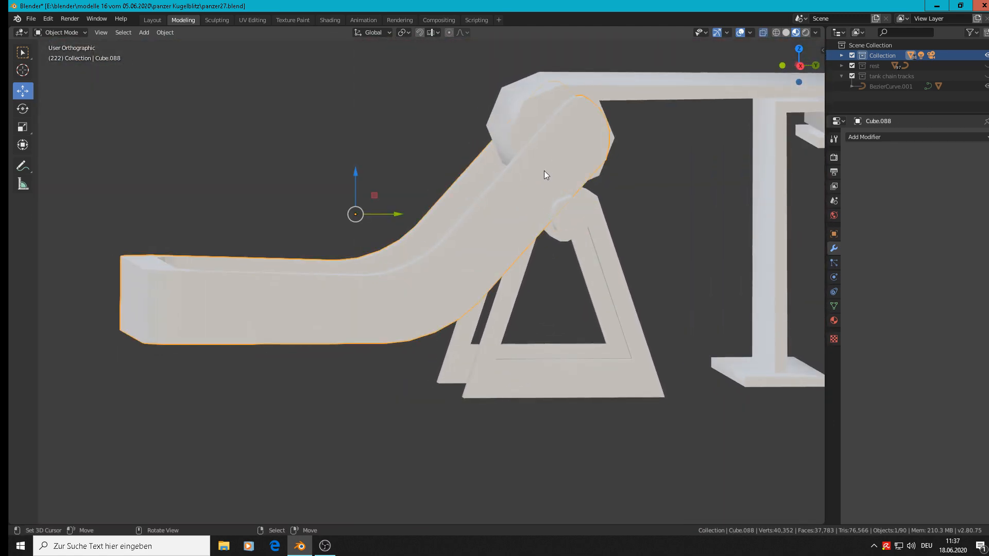
{"action": "left_click_drag", "start_coordinate": [395, 210], "coordinate": [383, 209]}
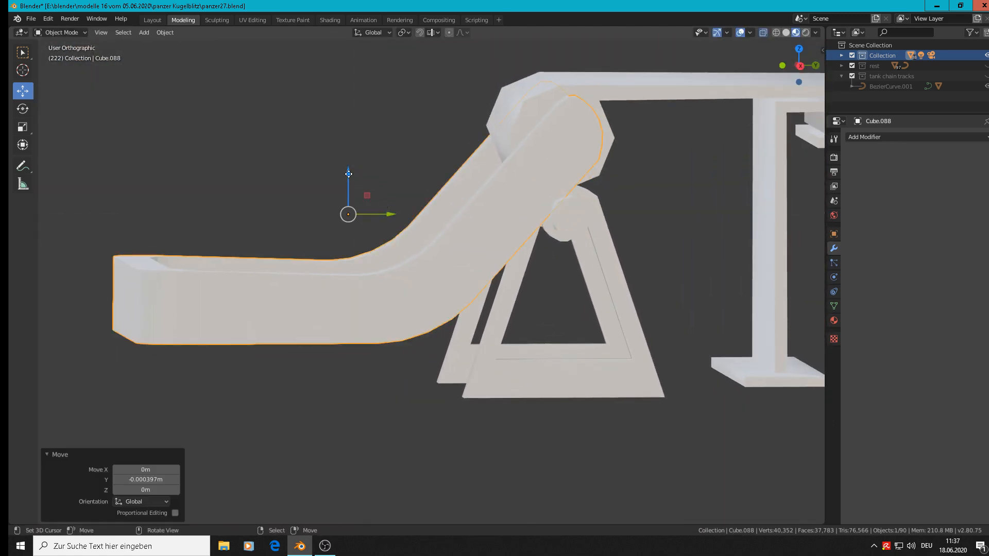
{"action": "left_click_drag", "start_coordinate": [348, 175], "coordinate": [349, 172]}
{"action": "middle_click_drag", "start_coordinate": [361, 181], "coordinate": [609, 217]}
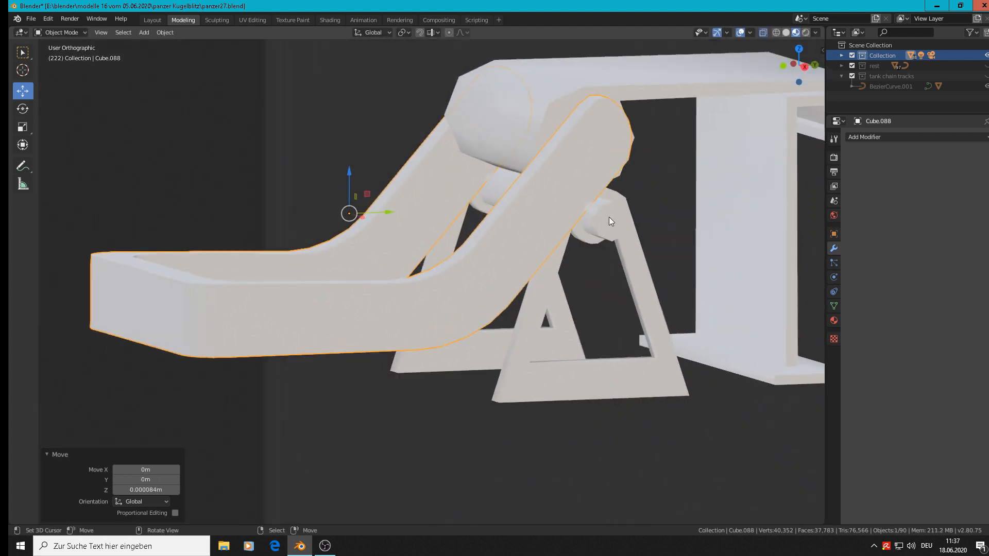
Try to raise the hinge pin and its triangular supports together by about 0.00168 m along Z
{"action": "left_click", "coordinate": [605, 223]}
{"action": "left_click", "coordinate": [622, 194], "text": "shift"}
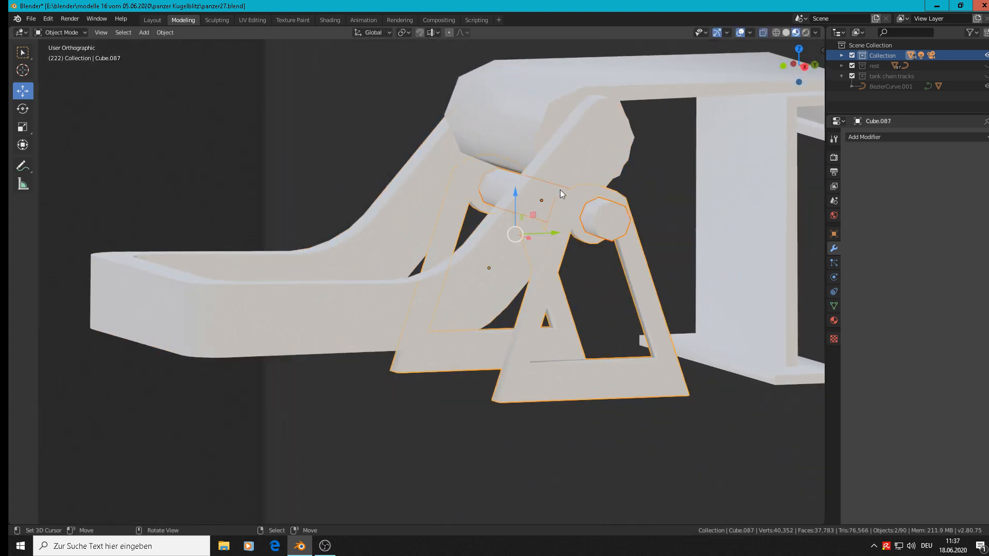
{"action": "left_click_drag", "start_coordinate": [523, 209], "coordinate": [518, 179]}
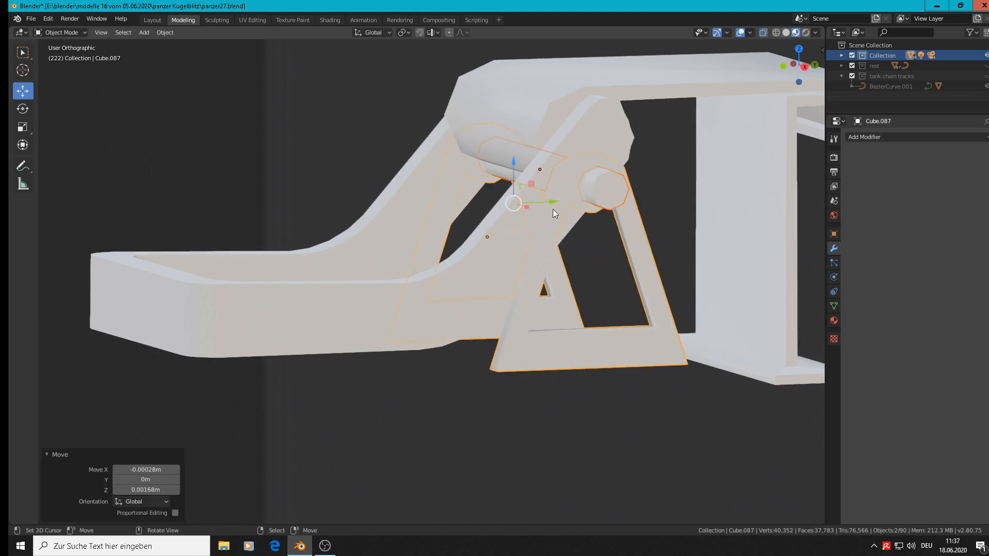
{"action": "left_click", "coordinate": [592, 258]}
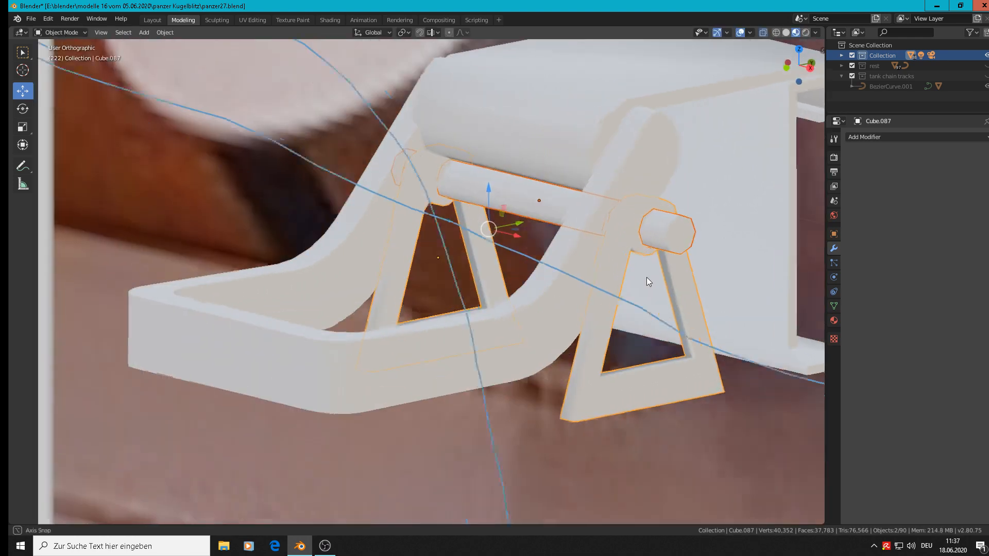
{"action": "middle_click", "coordinate": [646, 277], "text": "alt"}
{"action": "scroll", "coordinate": [648, 279], "scroll_direction": "down", "scroll_amount": 3}
{"action": "middle_click_drag", "start_coordinate": [613, 271], "coordinate": [595, 270]}
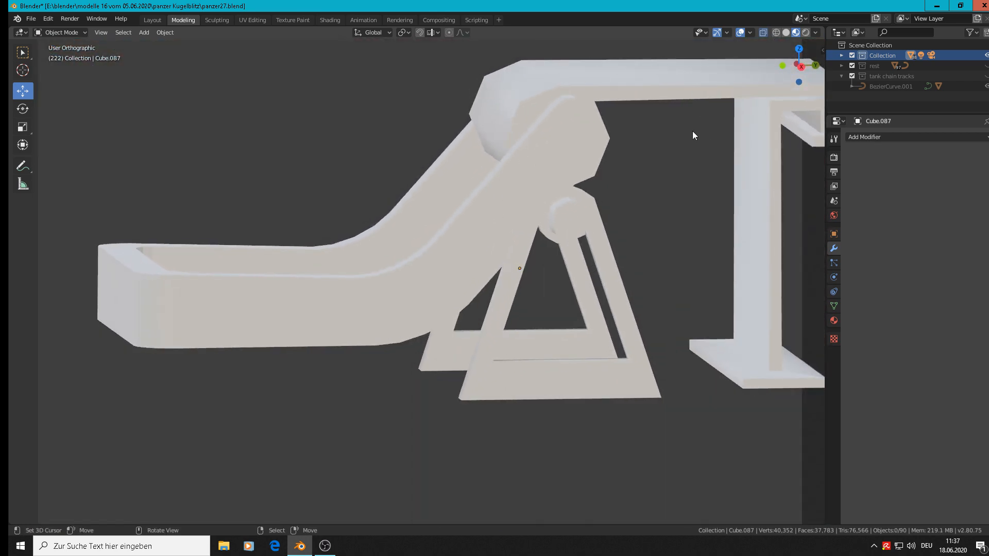
Add a mesh cube at the 3D cursor on the hinge pin and shrink it uniformly by 0.048, then by 0.259
{"action": "middle_click_drag", "start_coordinate": [567, 234], "coordinate": [508, 208]}
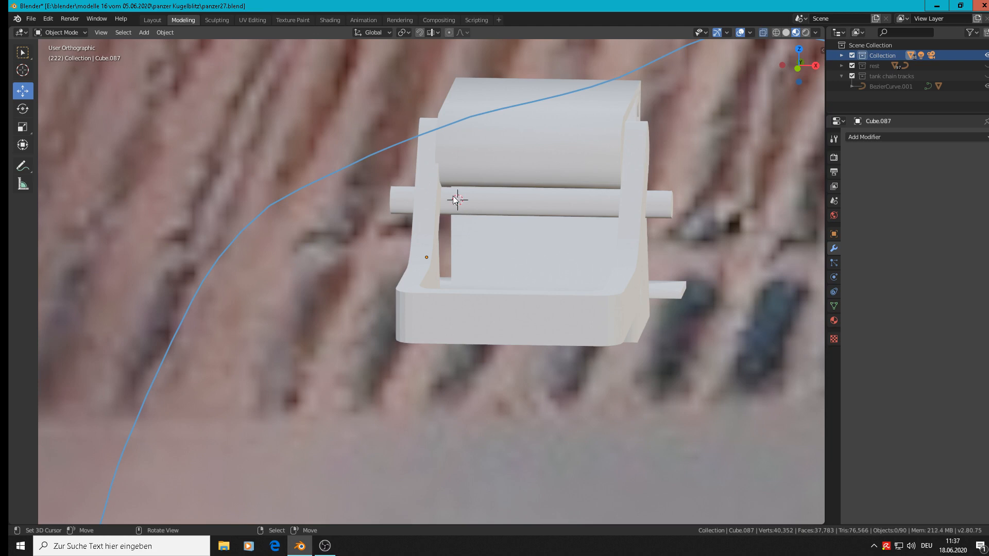
{"action": "left_click", "coordinate": [144, 32]}
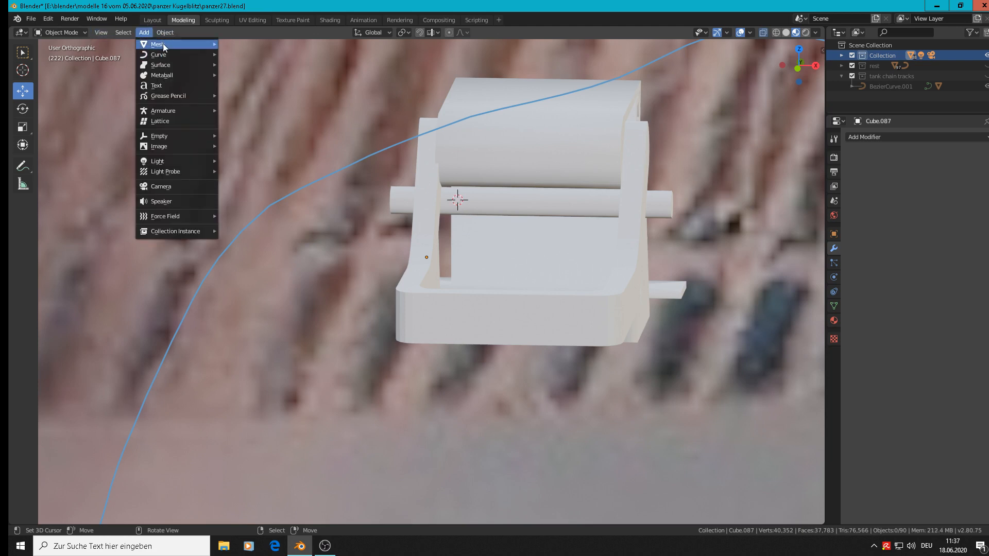
{"action": "mouse_move", "coordinate": [163, 43]}
{"action": "left_click", "coordinate": [270, 58]}
{"action": "key", "text": "s"}
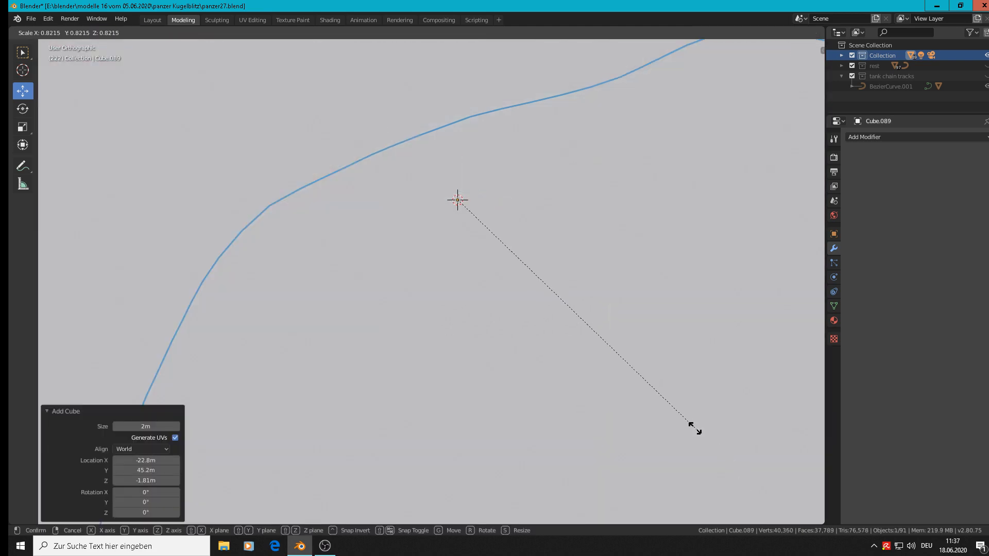
{"action": "left_click", "coordinate": [480, 243]}
{"action": "key", "text": "s"}
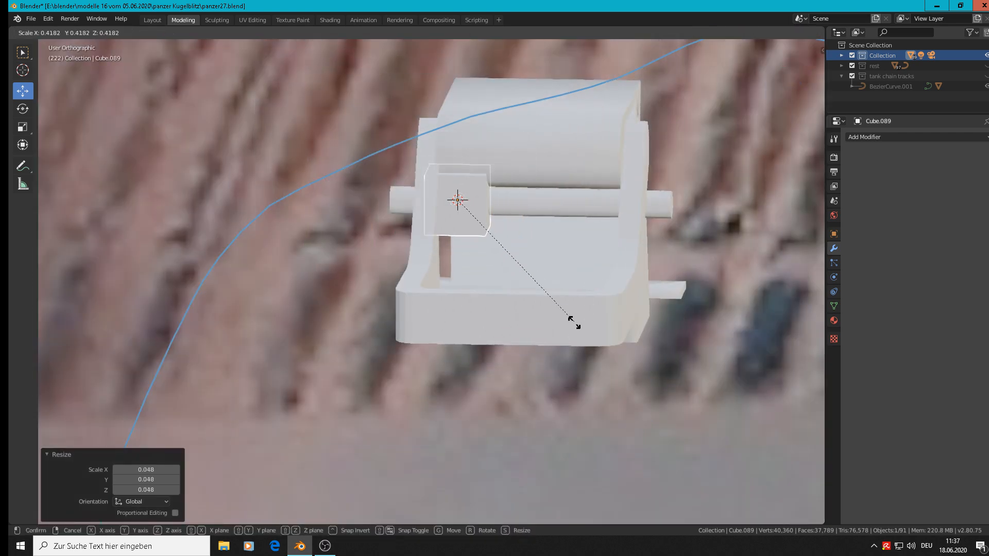
{"action": "left_click", "coordinate": [502, 297]}
Narrow the cube to 0.377 along X and move it -0.000566 m along X, beside the bracket arm
{"action": "middle_click_drag", "start_coordinate": [503, 297], "coordinate": [613, 274]}
{"action": "key", "text": "s"}
{"action": "key", "text": "x"}
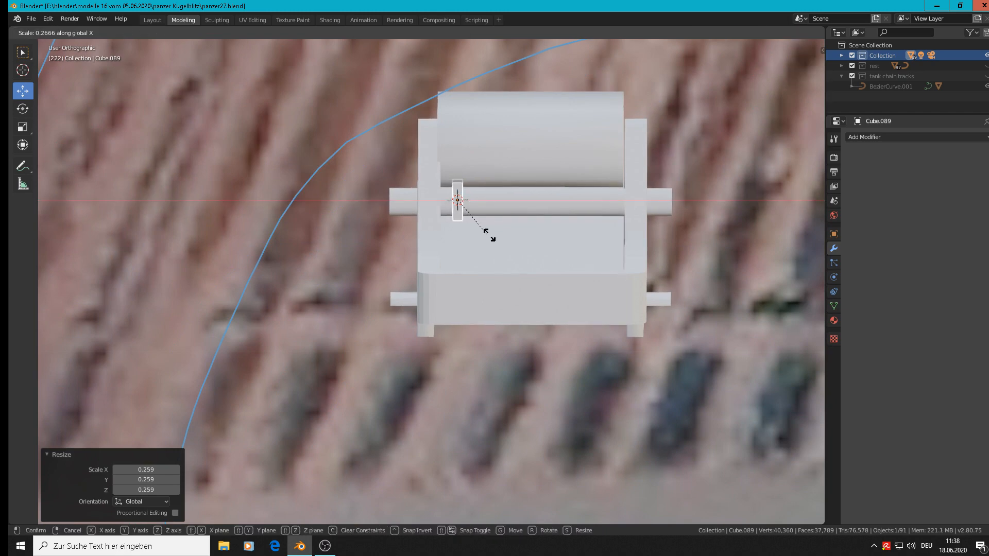
{"action": "left_click", "coordinate": [515, 235]}
{"action": "key", "text": "g"}
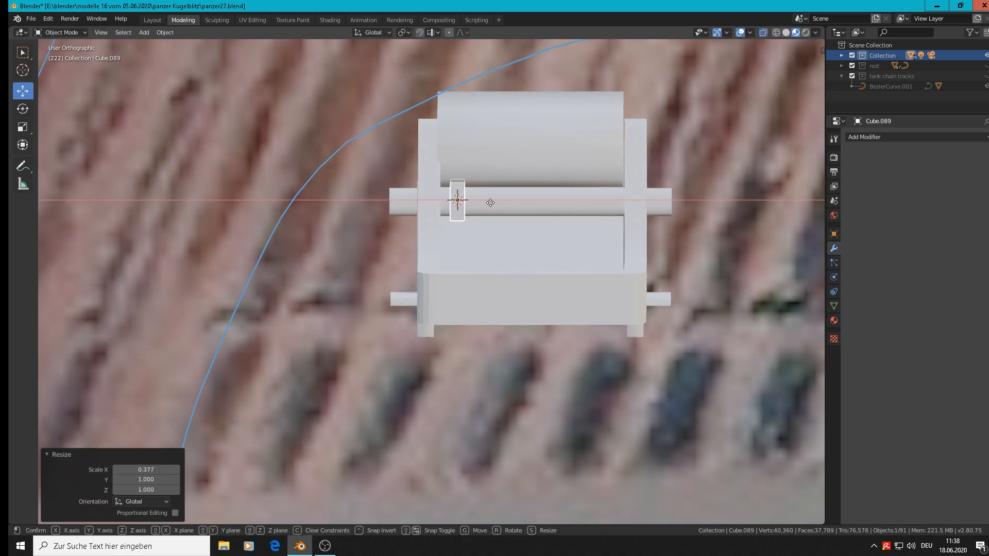
{"action": "key", "text": "x"}
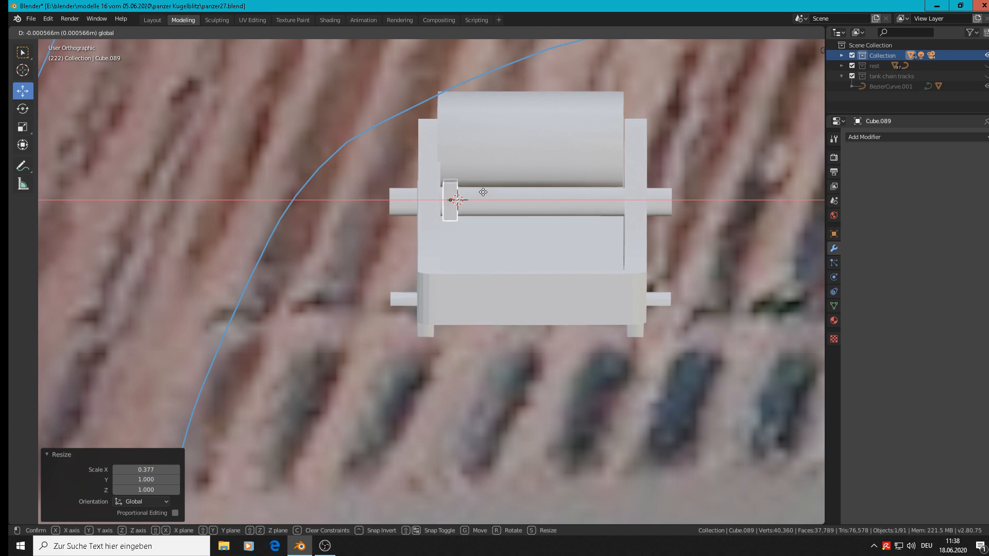
{"action": "left_click", "coordinate": [483, 192]}
Duplicate the small block and move the copy 0.0129 m along X to the opposite bracket arm
{"action": "key", "text": "shift+d"}
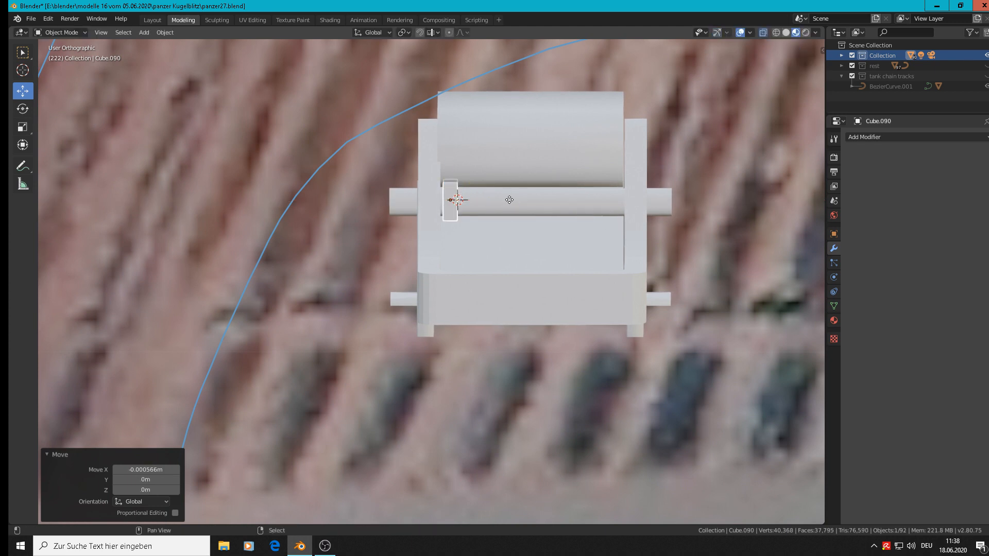
{"action": "left_click", "coordinate": [509, 200]}
{"action": "left_click_drag", "start_coordinate": [491, 201], "coordinate": [656, 212]}
Stretch both blocks on the hinge pin together by 1.972 along Z
{"action": "middle_click_drag", "start_coordinate": [659, 216], "coordinate": [580, 194]}
{"action": "scroll", "coordinate": [620, 205], "scroll_direction": "up", "scroll_amount": 3}
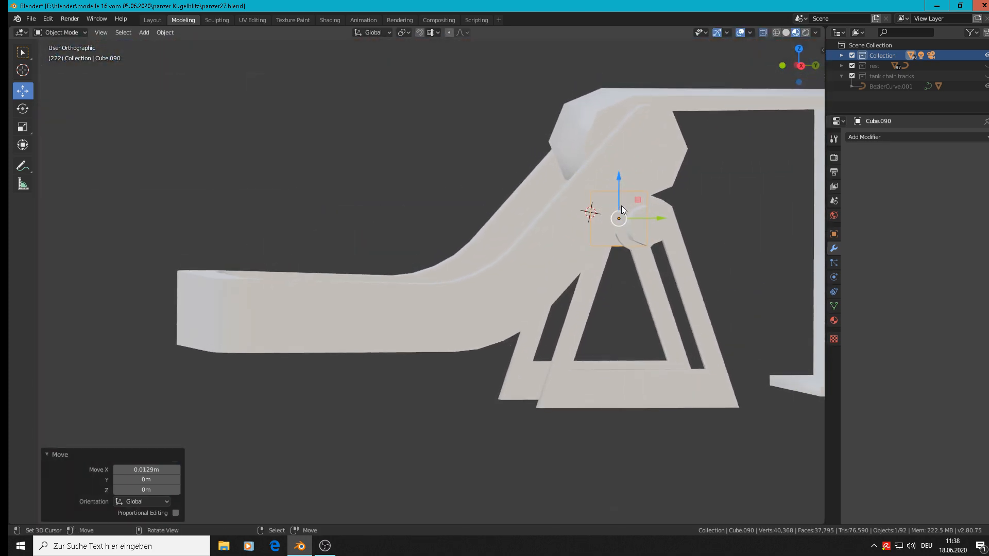
{"action": "middle_click_drag", "start_coordinate": [542, 227], "coordinate": [565, 234]}
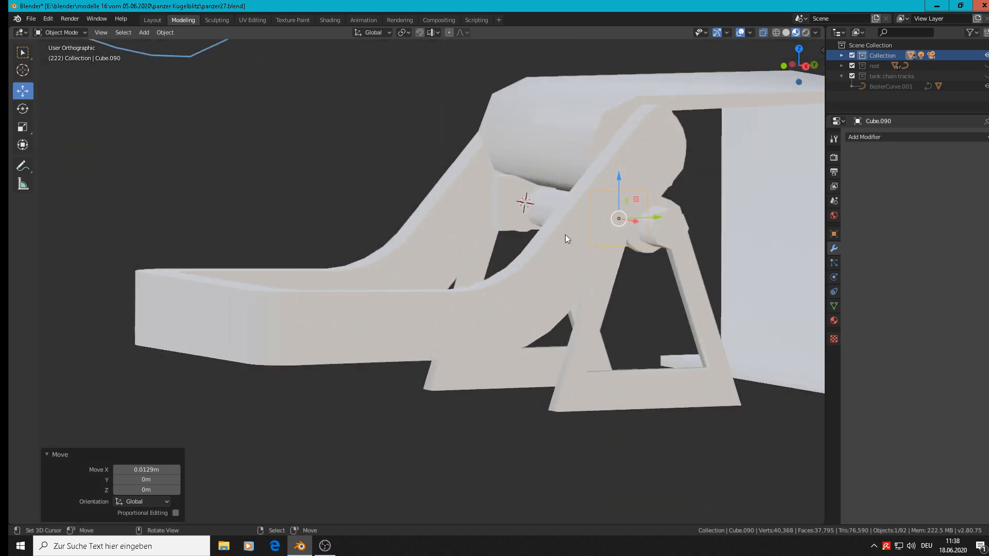
{"action": "left_click", "coordinate": [520, 197], "text": "shift"}
{"action": "key", "text": "s"}
{"action": "key", "text": "z"}
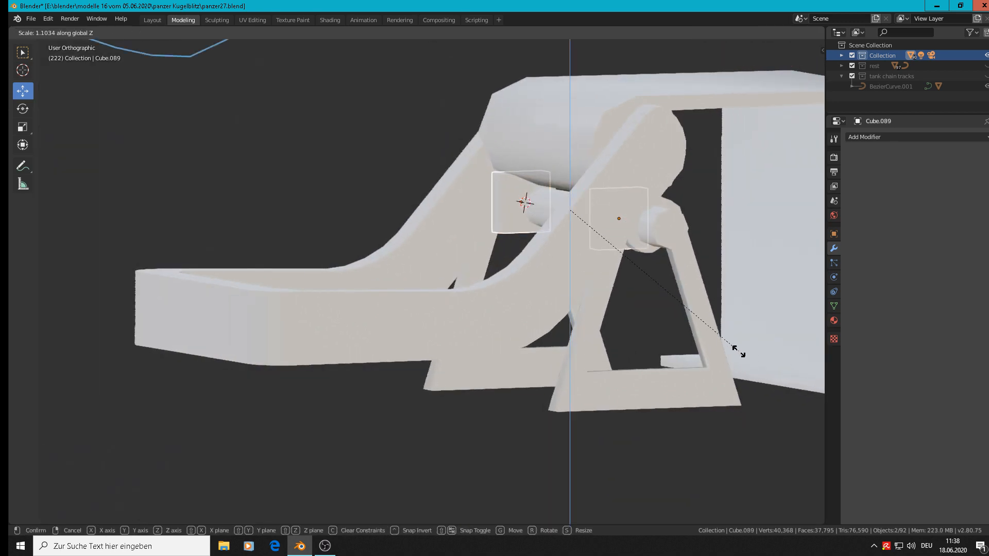
{"action": "left_click", "coordinate": [69, 485]}
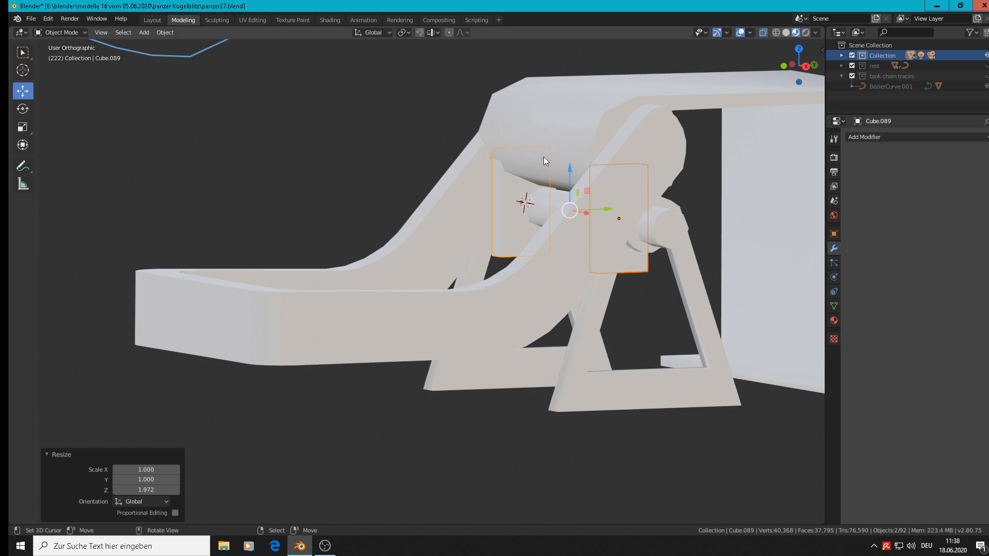
Move both blocks 0.000817 m up along Z and 0.000816 m along Y
{"action": "key", "text": "g"}
{"action": "key", "text": "z"}
{"action": "left_click", "coordinate": [578, 159]}
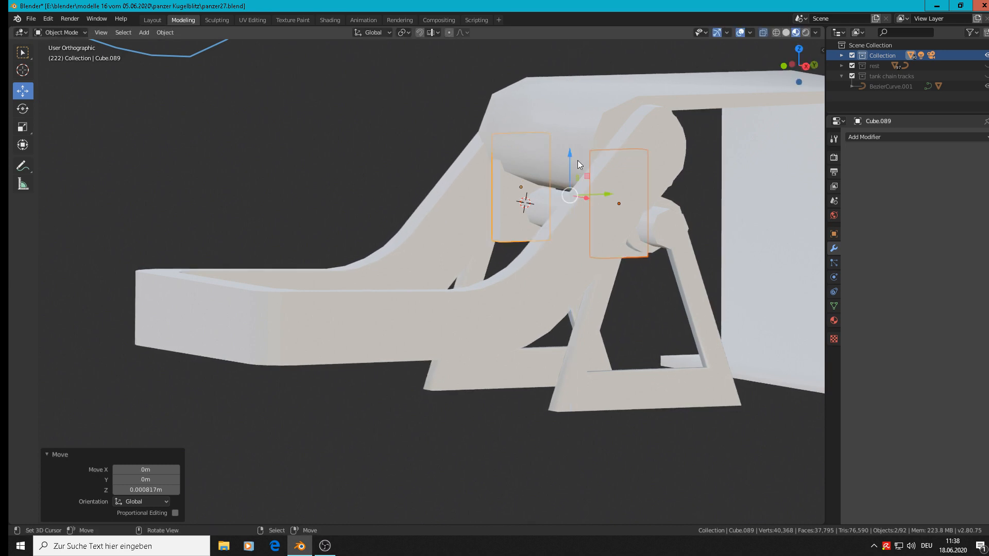
{"action": "key", "text": "KP_3"}
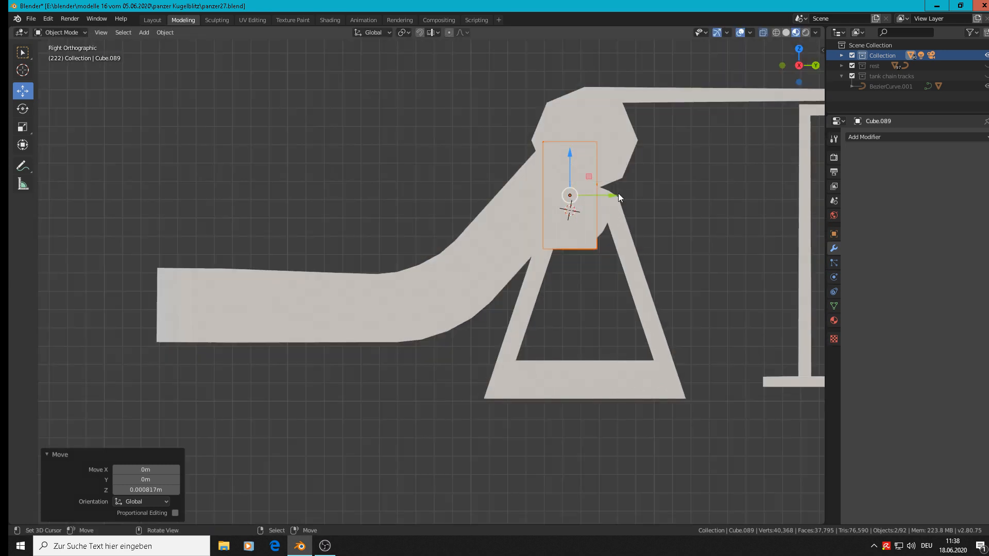
{"action": "left_click_drag", "start_coordinate": [611, 196], "coordinate": [618, 200]}
{"action": "middle_click_drag", "start_coordinate": [617, 201], "coordinate": [649, 208]}
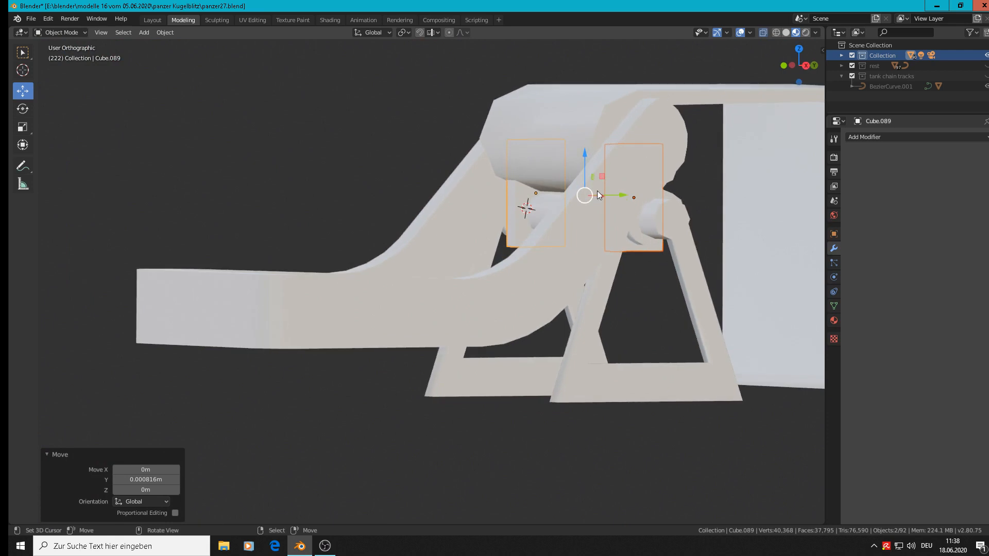
Shorten the hinge pin to about 0.85 of its length along X and shift it 0.000084 m along X
{"action": "key", "text": "Tab"}
{"action": "key", "text": "Tab"}
{"action": "key", "text": "alt+a"}
{"action": "middle_click_drag", "start_coordinate": [612, 241], "coordinate": [690, 248]}
{"action": "left_click", "coordinate": [732, 226]}
{"action": "key", "text": "s"}
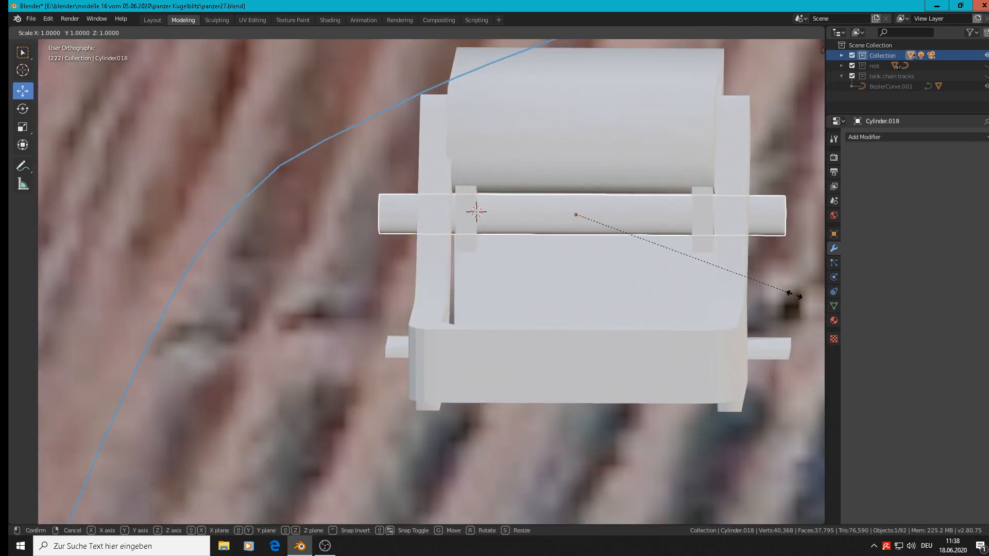
{"action": "key", "text": "x"}
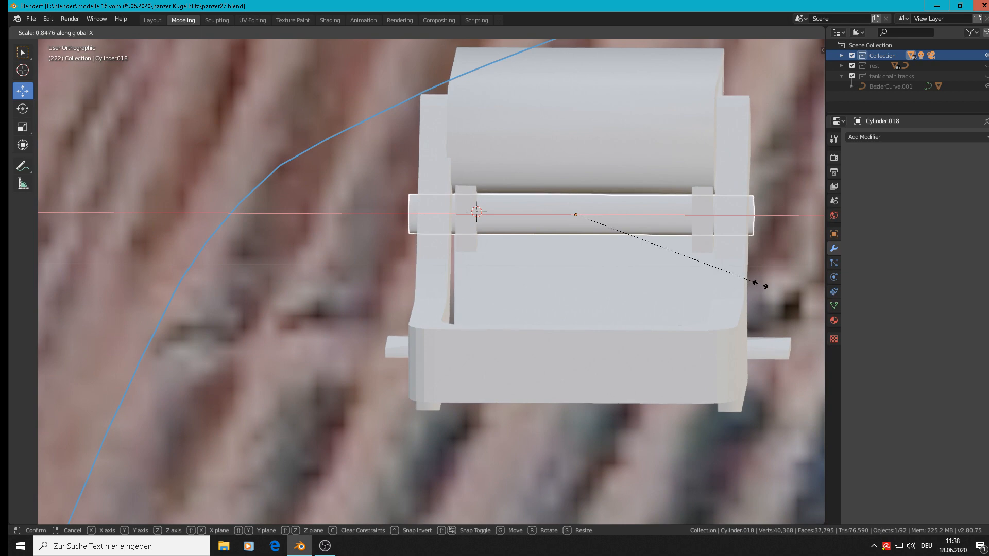
{"action": "left_click", "coordinate": [761, 286]}
{"action": "left_click_drag", "start_coordinate": [619, 216], "coordinate": [619, 233]}
Open the mesh of the triangular supports for editing with face selection active
{"action": "scroll", "coordinate": [619, 233], "scroll_direction": "down", "scroll_amount": 3}
{"action": "middle_click_drag", "start_coordinate": [632, 293], "coordinate": [573, 292]}
{"action": "scroll", "coordinate": [570, 286], "scroll_direction": "up", "scroll_amount": 3}
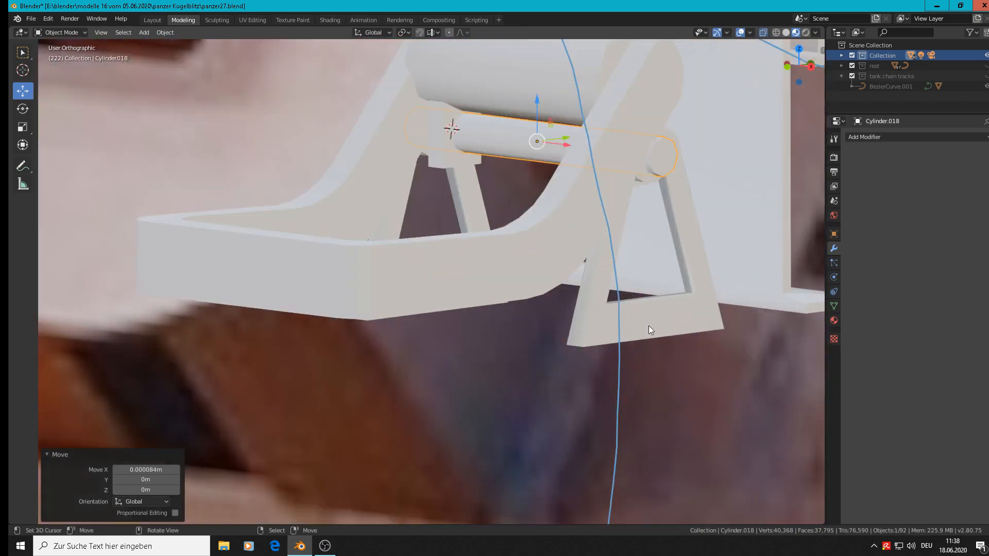
{"action": "left_click", "coordinate": [650, 328]}
{"action": "middle_click_drag", "start_coordinate": [651, 328], "coordinate": [579, 264]}
{"action": "key", "text": "Tab"}
{"action": "scroll", "coordinate": [579, 264], "scroll_direction": "up", "scroll_amount": 4}
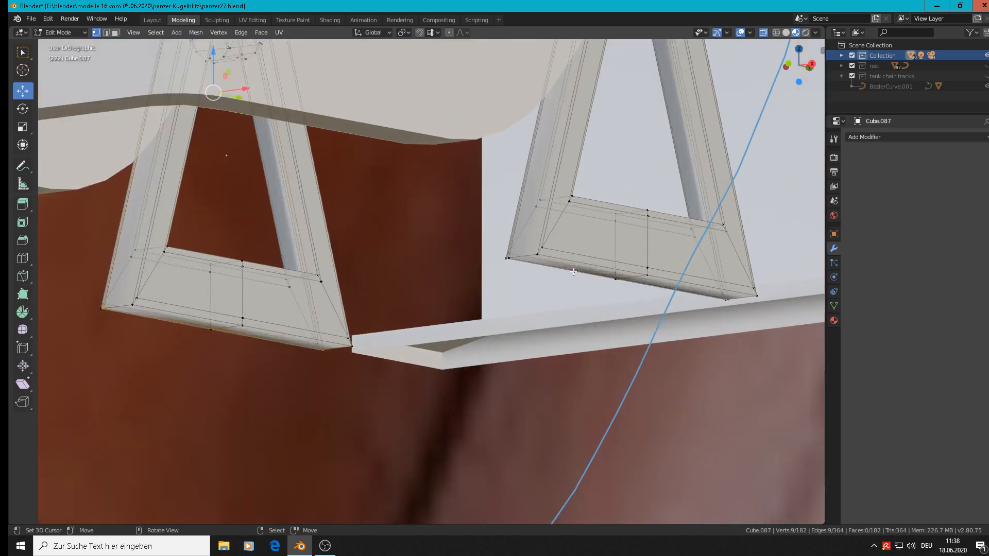
{"action": "left_click", "coordinate": [107, 32]}
{"action": "left_click", "coordinate": [117, 31]}
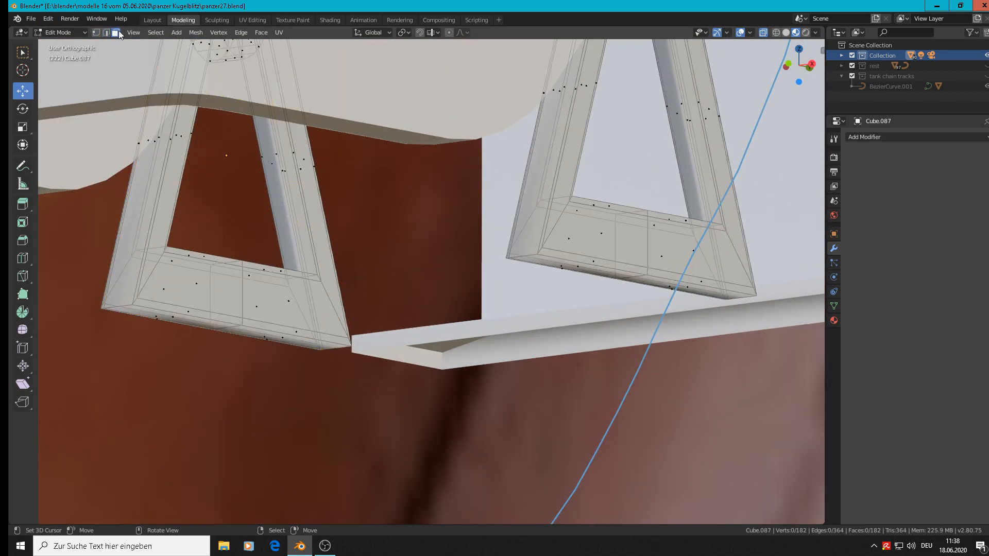
Select the two wide underside faces on the base bar of the first triangular support
{"action": "left_click", "coordinate": [584, 275]}
{"action": "left_click", "coordinate": [703, 296], "text": "shift"}
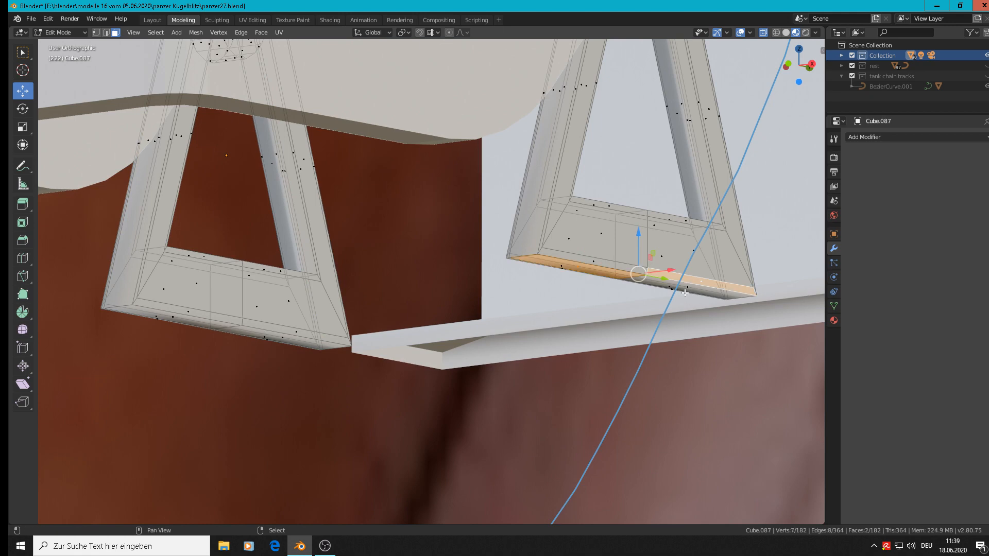
{"action": "left_click", "coordinate": [672, 292], "text": "shift"}
{"action": "scroll", "coordinate": [691, 278], "scroll_direction": "up", "scroll_amount": 4}
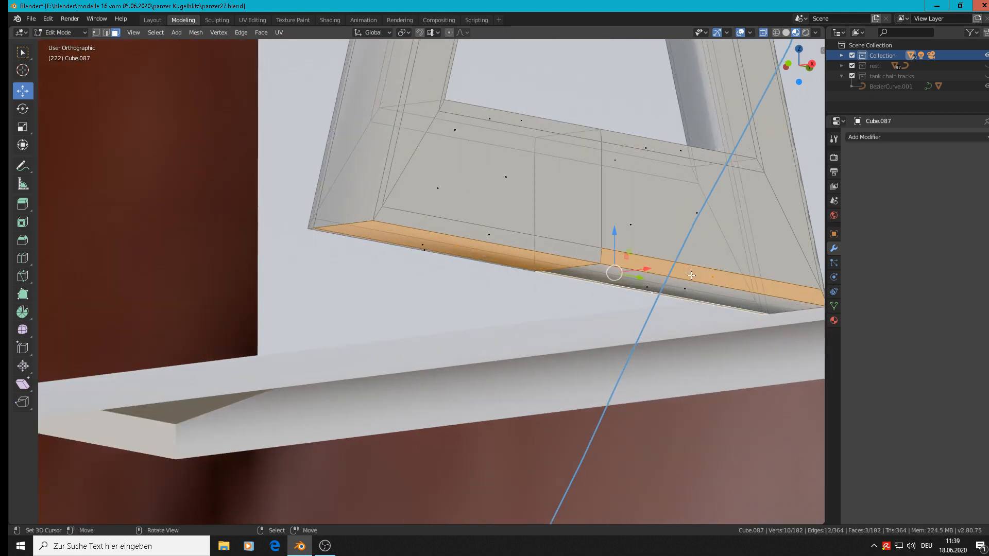
{"action": "left_click", "coordinate": [690, 303]}
{"action": "left_click", "coordinate": [456, 251], "text": "shift"}
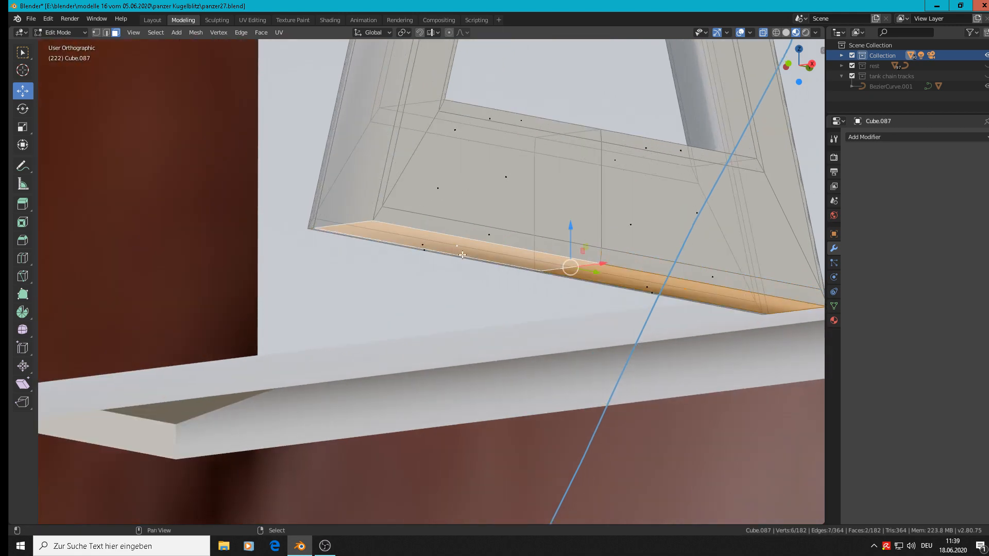
Turn off X-ray display and add the narrow edge strips so the first support's whole underside is selected
{"action": "middle_click_drag", "start_coordinate": [456, 251], "coordinate": [545, 271]}
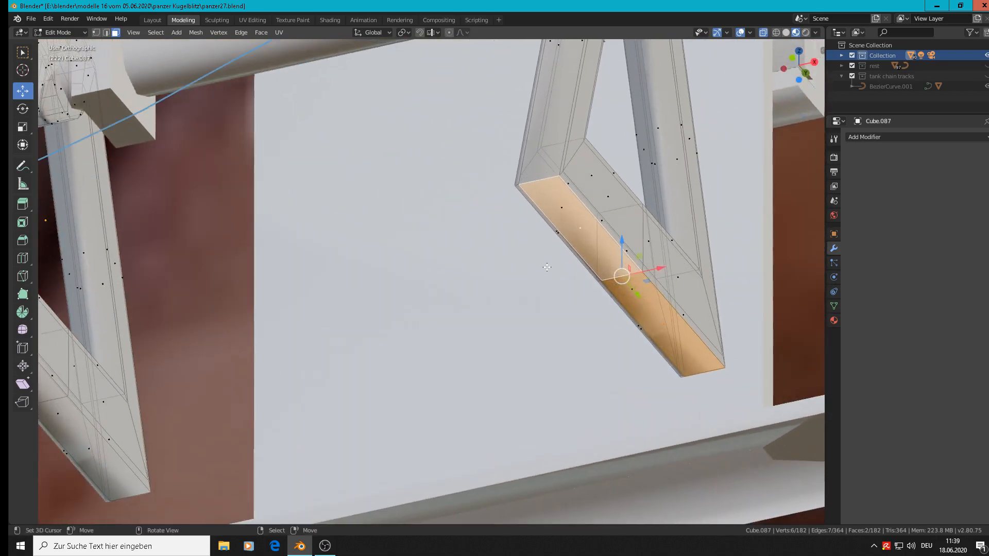
{"action": "scroll", "coordinate": [554, 258], "scroll_direction": "up", "scroll_amount": 5}
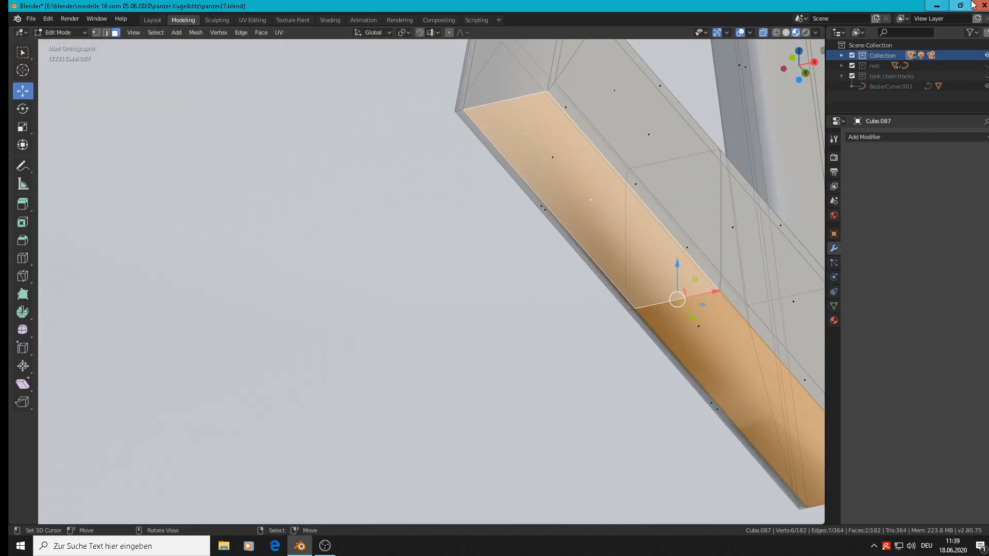
{"action": "left_click", "coordinate": [763, 33]}
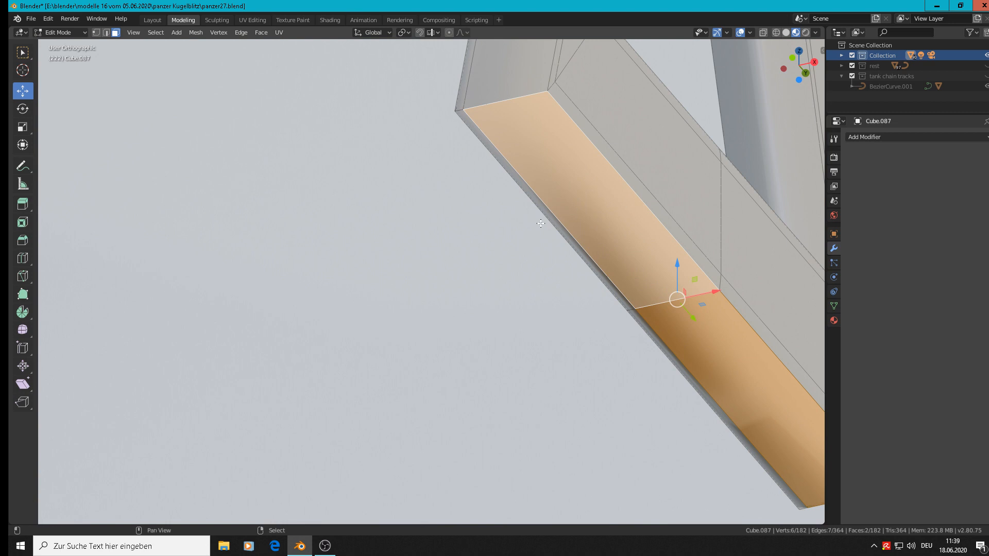
{"action": "left_click", "coordinate": [543, 200], "text": "shift"}
{"action": "left_click", "coordinate": [542, 204], "text": "shift"}
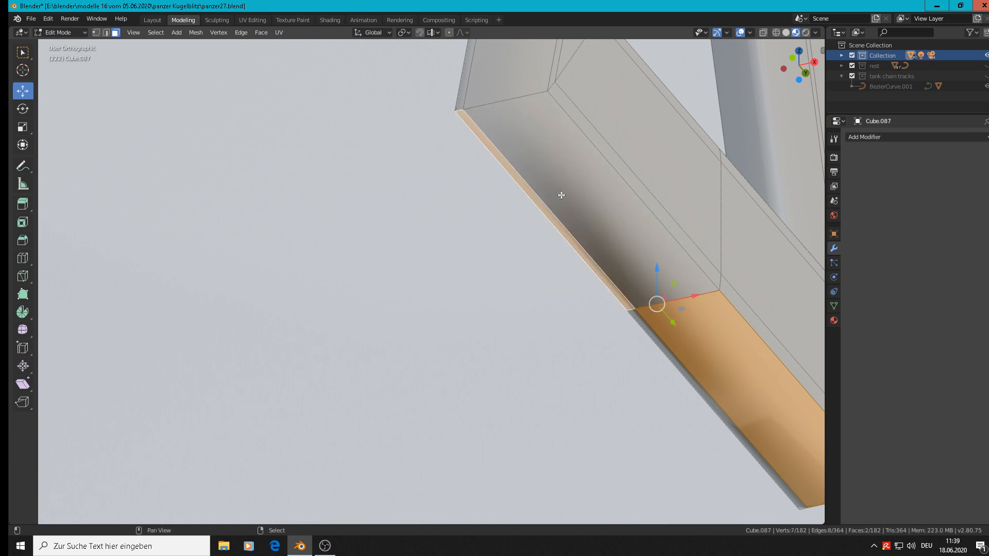
{"action": "left_click", "coordinate": [560, 194], "text": "shift"}
{"action": "left_click", "coordinate": [669, 361], "text": "shift"}
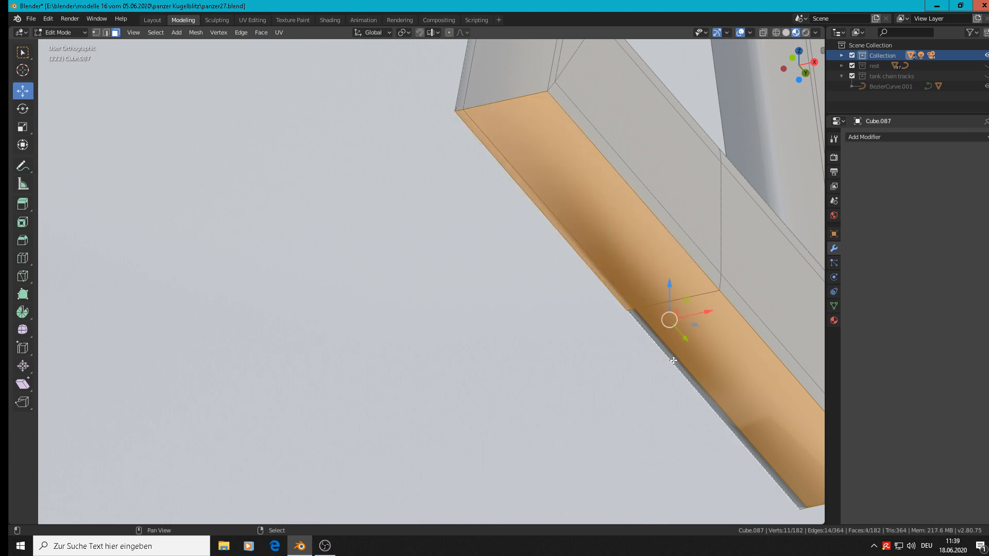
{"action": "right_click", "coordinate": [673, 361], "text": "shift"}
Add all underside faces of the second triangular support's base bar to the selection, including its narrow edge strips
{"action": "scroll", "coordinate": [673, 360], "scroll_direction": "down", "scroll_amount": 4}
{"action": "middle_click_drag", "start_coordinate": [673, 361], "coordinate": [746, 354]}
{"action": "right_click", "coordinate": [640, 352], "text": "shift"}
{"action": "scroll", "coordinate": [640, 352], "scroll_direction": "down", "scroll_amount": 3}
{"action": "scroll", "coordinate": [555, 308], "scroll_direction": "up", "scroll_amount": 3}
{"action": "middle_click_drag", "start_coordinate": [555, 307], "coordinate": [553, 293]}
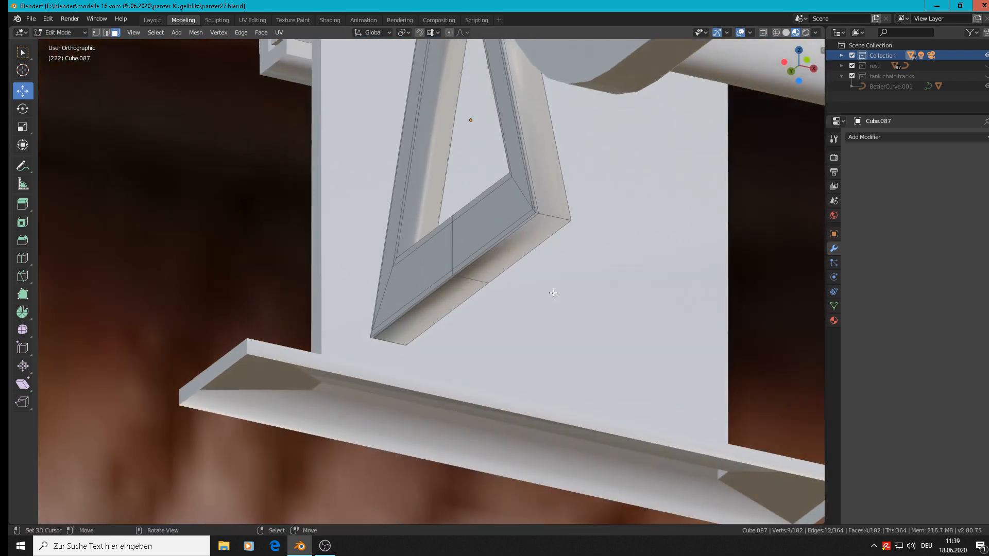
{"action": "scroll", "coordinate": [514, 243], "scroll_direction": "up", "scroll_amount": 3}
{"action": "right_click", "coordinate": [517, 249], "text": "shift"}
{"action": "right_click", "coordinate": [483, 233], "text": "shift"}
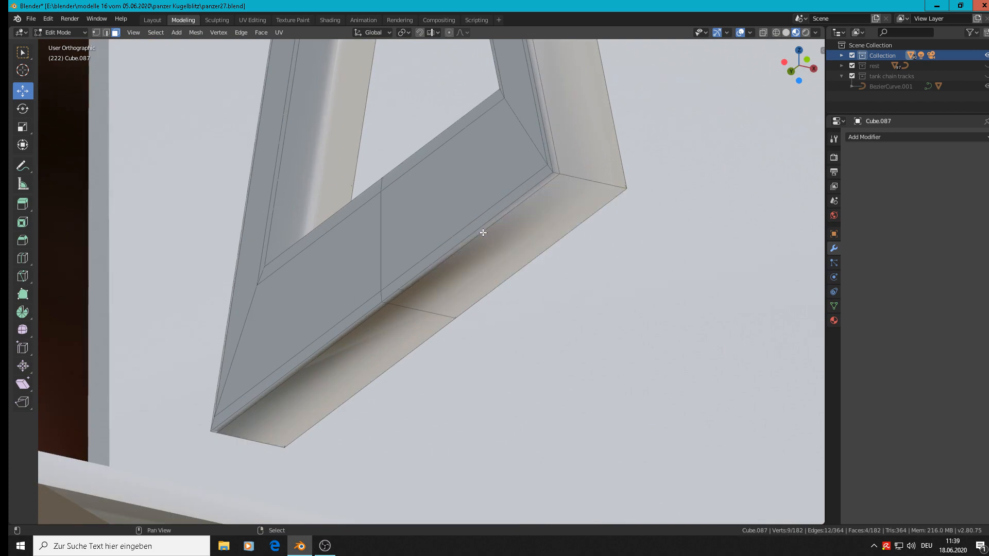
{"action": "right_click", "coordinate": [481, 230], "text": "shift"}
{"action": "right_click", "coordinate": [477, 249], "text": "shift"}
{"action": "right_click", "coordinate": [373, 312], "text": "shift"}
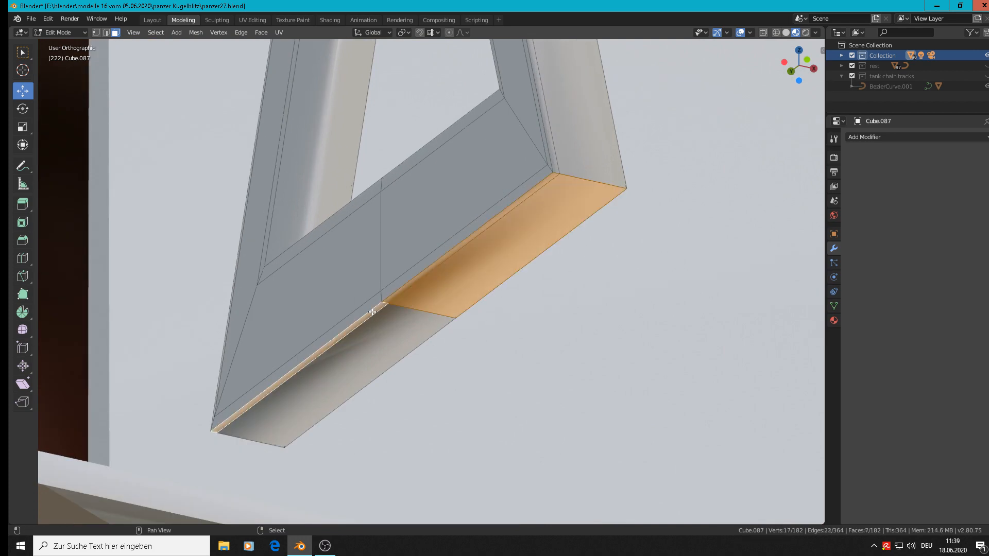
{"action": "right_click", "coordinate": [375, 332], "text": "shift"}
Extrude the underside faces of both triangular supports and scale the extrusion outward by 1.346
{"action": "scroll", "coordinate": [376, 334], "scroll_direction": "down", "scroll_amount": 7}
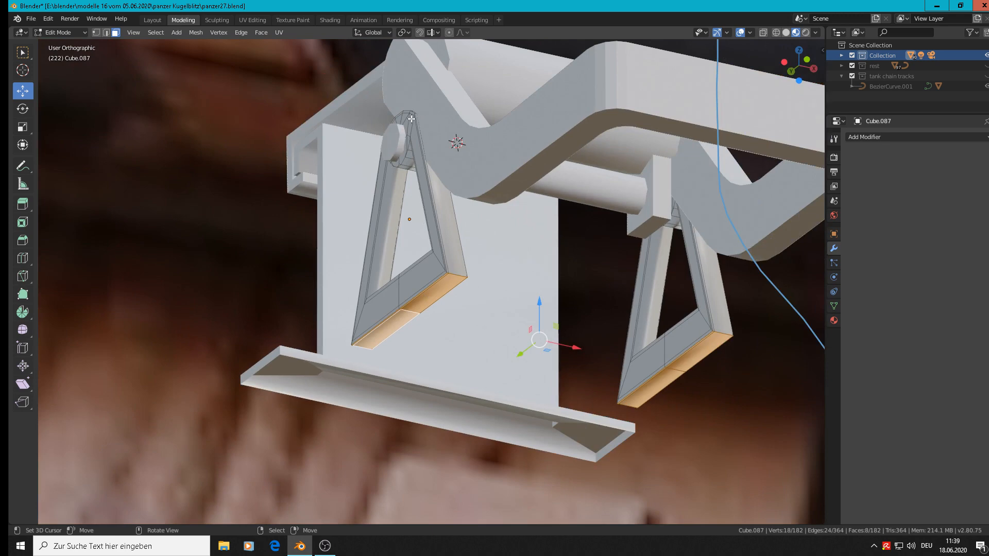
{"action": "middle_click_drag", "start_coordinate": [411, 119], "coordinate": [384, 33]}
{"action": "left_click", "coordinate": [401, 32]}
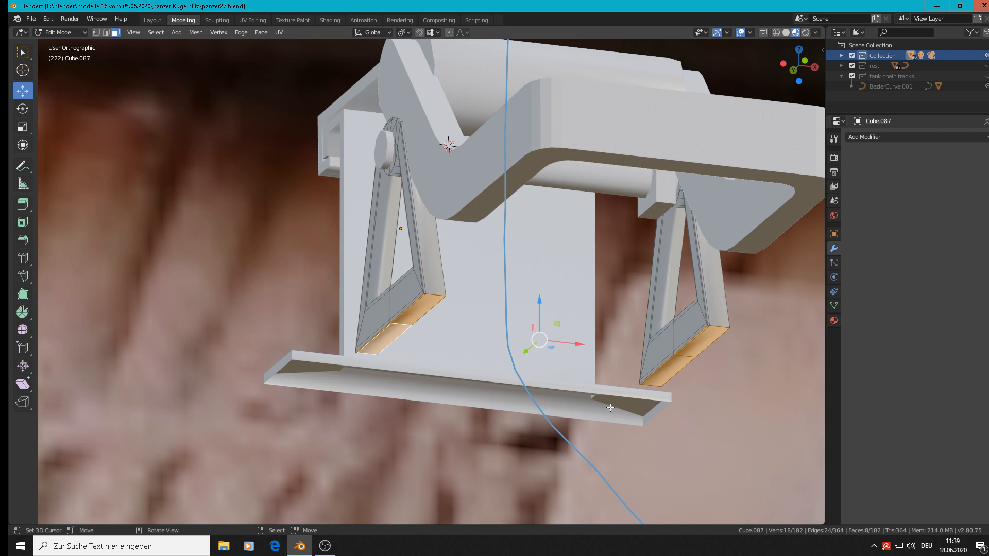
{"action": "key", "text": "s"}
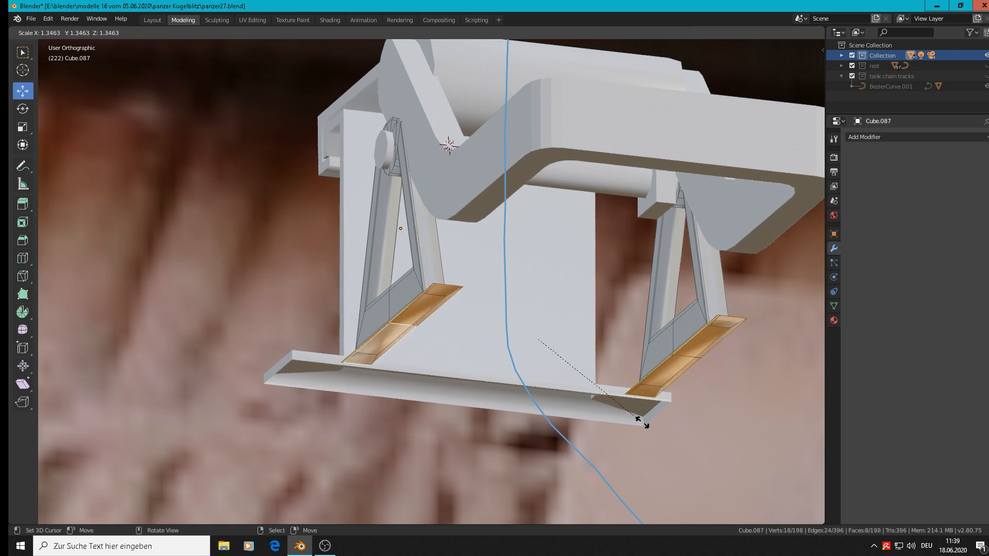
{"action": "left_click", "coordinate": [642, 423]}
{"action": "middle_click_drag", "start_coordinate": [642, 423], "coordinate": [588, 453]}
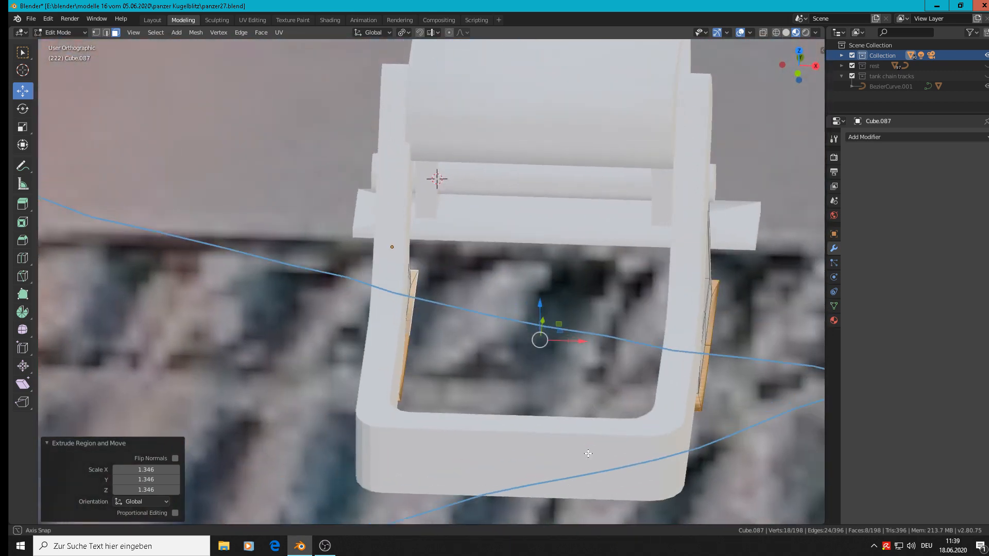
{"action": "key", "text": "s"}
{"action": "key", "text": "x"}
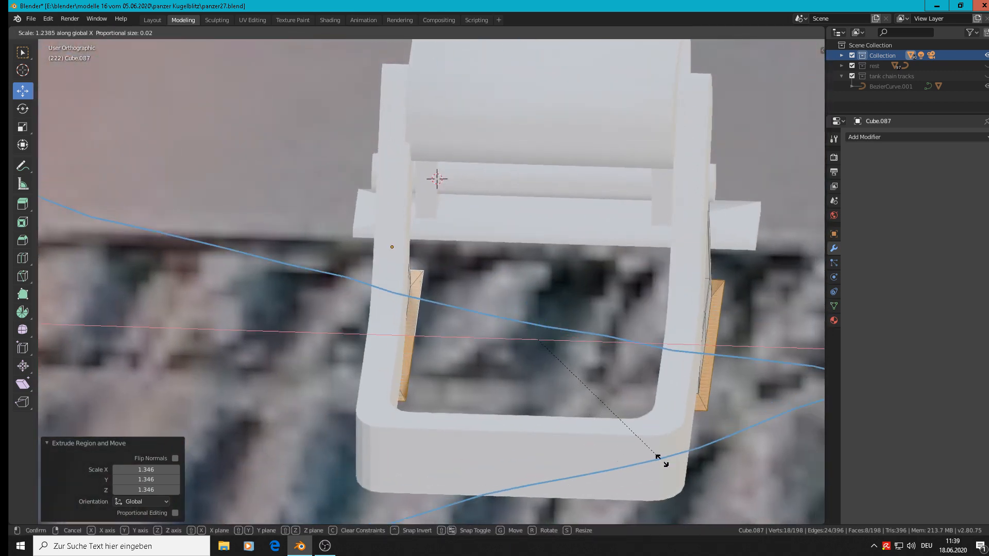
{"action": "right_click", "coordinate": [681, 464]}
{"action": "key", "text": "s"}
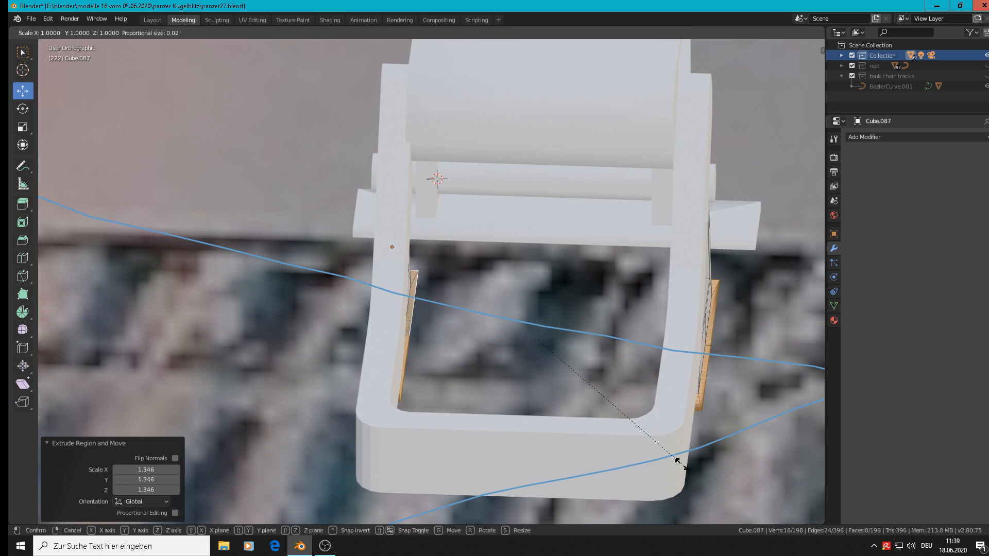
{"action": "key", "text": "x"}
{"action": "key", "text": "x"}
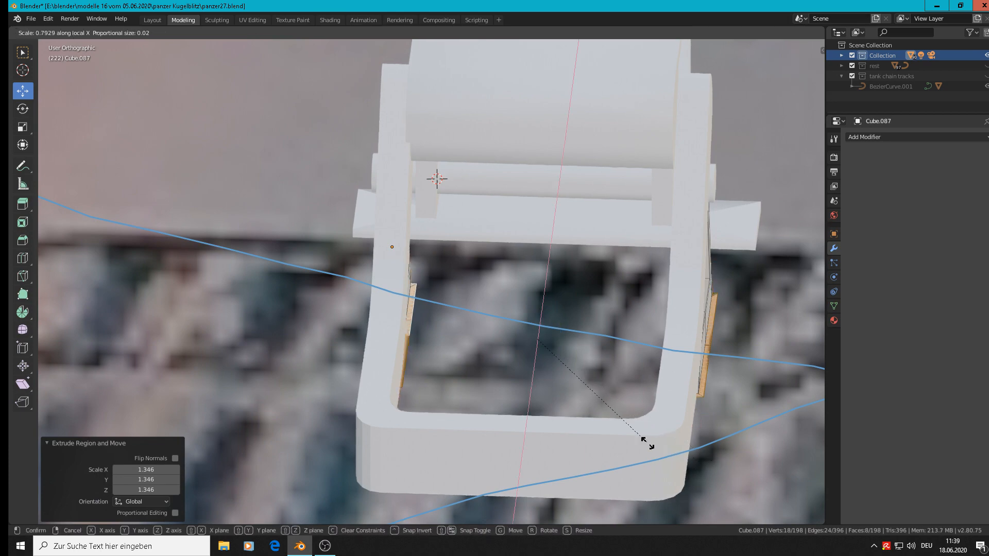
{"action": "right_click", "coordinate": [707, 457]}
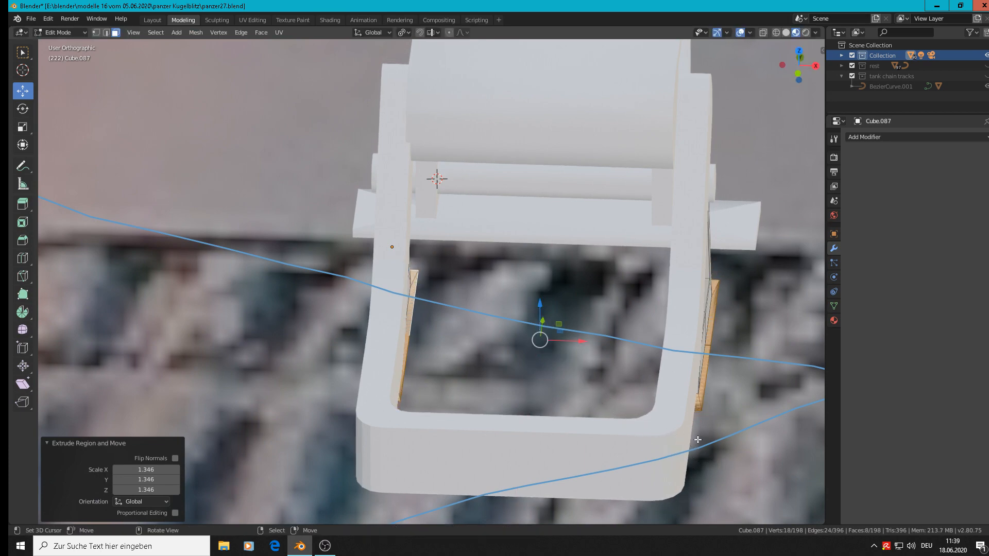
Widen the extruded base faces of both triangular supports by scaling them 2.692 along local Y
{"action": "middle_click_drag", "start_coordinate": [687, 436], "coordinate": [651, 430]}
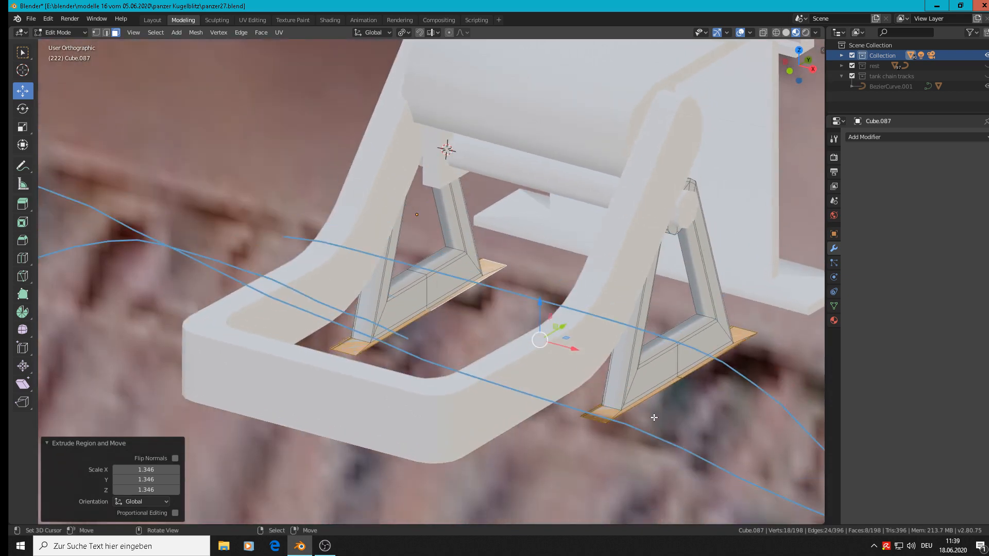
{"action": "key", "text": "s"}
{"action": "key", "text": "y"}
{"action": "key", "text": "y"}
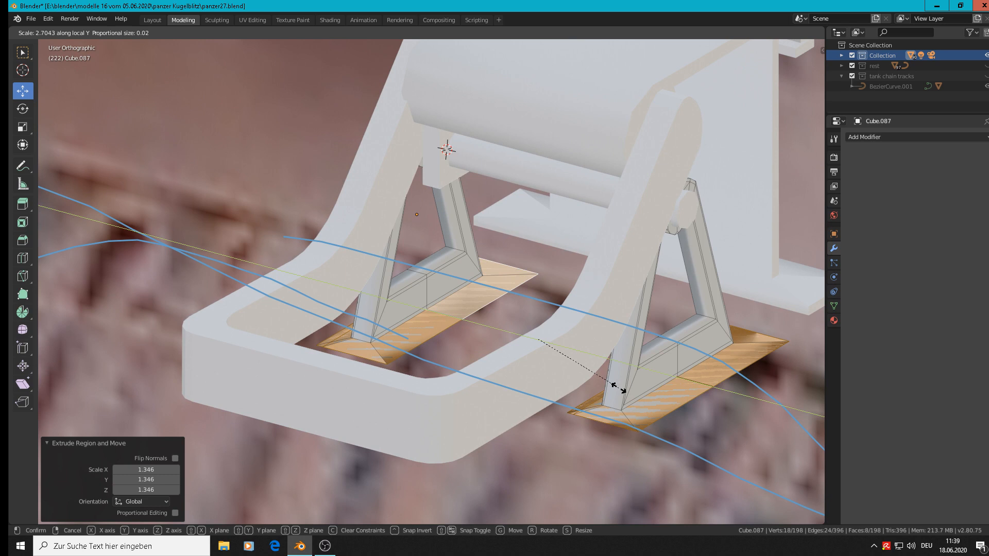
{"action": "left_click", "coordinate": [618, 387]}
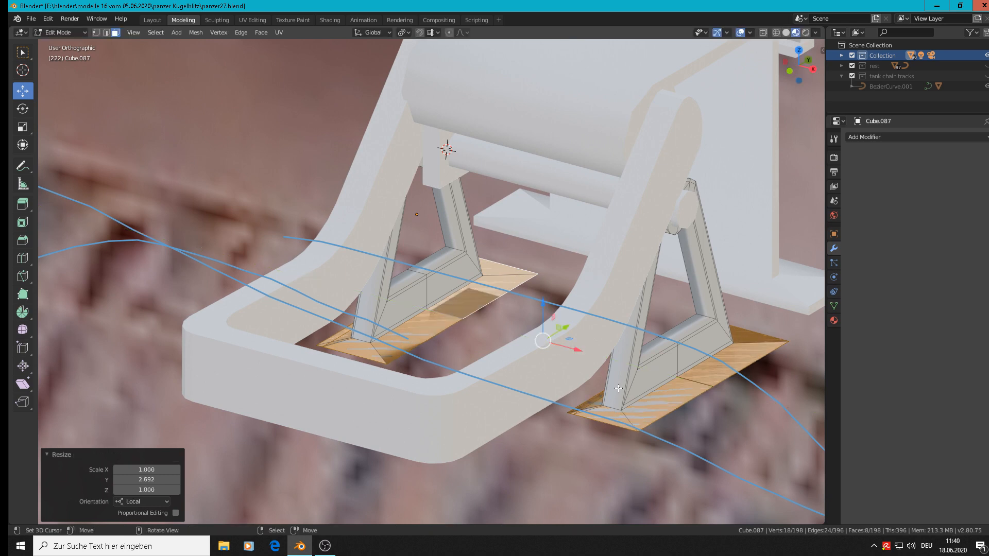
Extrude the widened base faces of both supports downward by about 0.0003 m to form thin foot plates
{"action": "key", "text": "e"}
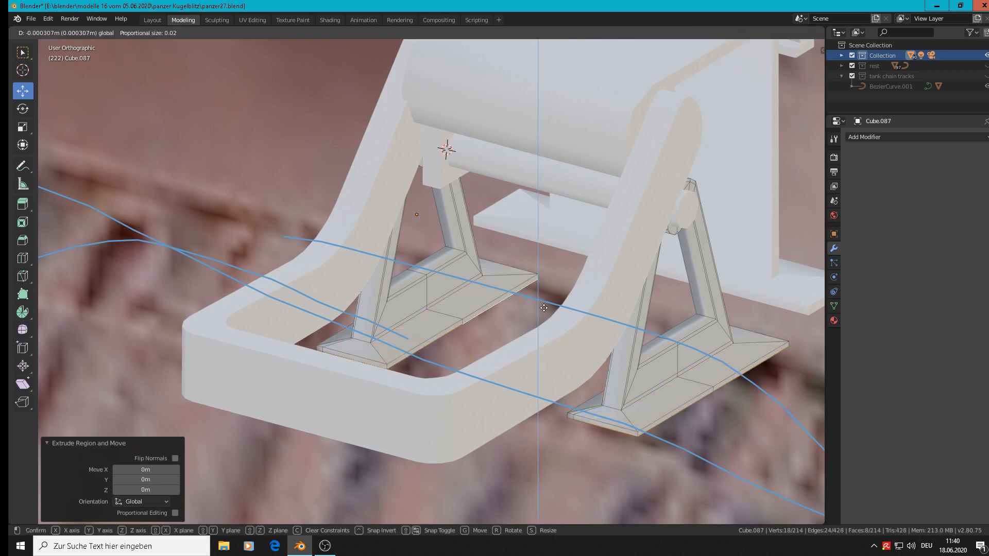
{"action": "left_click_drag", "start_coordinate": [543, 308], "coordinate": [544, 309]}
{"action": "key", "text": "Tab"}
{"action": "scroll", "coordinate": [573, 392], "scroll_direction": "down", "scroll_amount": 1}
{"action": "middle_click_drag", "start_coordinate": [573, 393], "coordinate": [535, 375]}
{"action": "key", "text": "Tab"}
{"action": "key", "text": "Tab"}
Select the U-shaped clamp handle and apply smooth shading to it
{"action": "left_click", "coordinate": [658, 375]}
{"action": "left_click", "coordinate": [467, 343]}
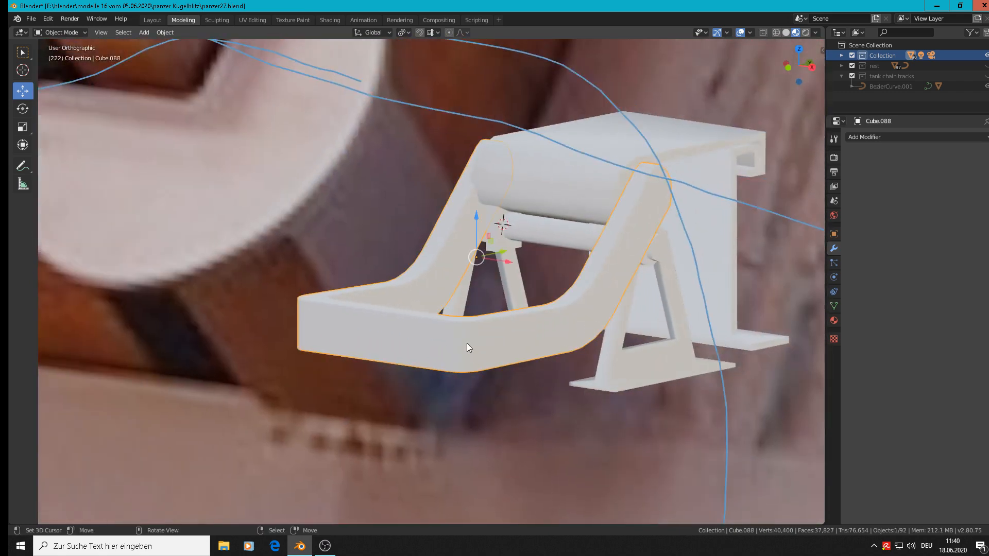
{"action": "left_click", "coordinate": [166, 32]}
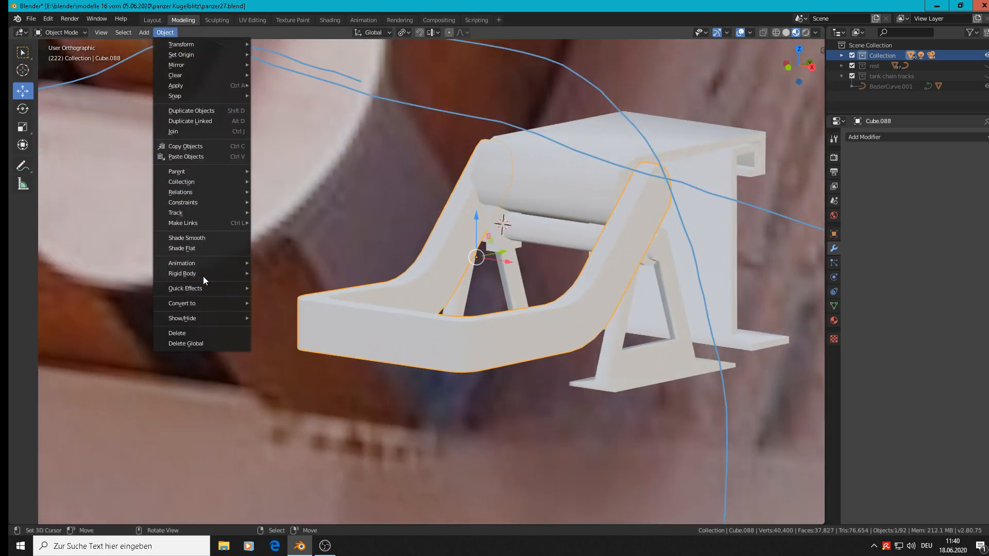
{"action": "left_click", "coordinate": [197, 238]}
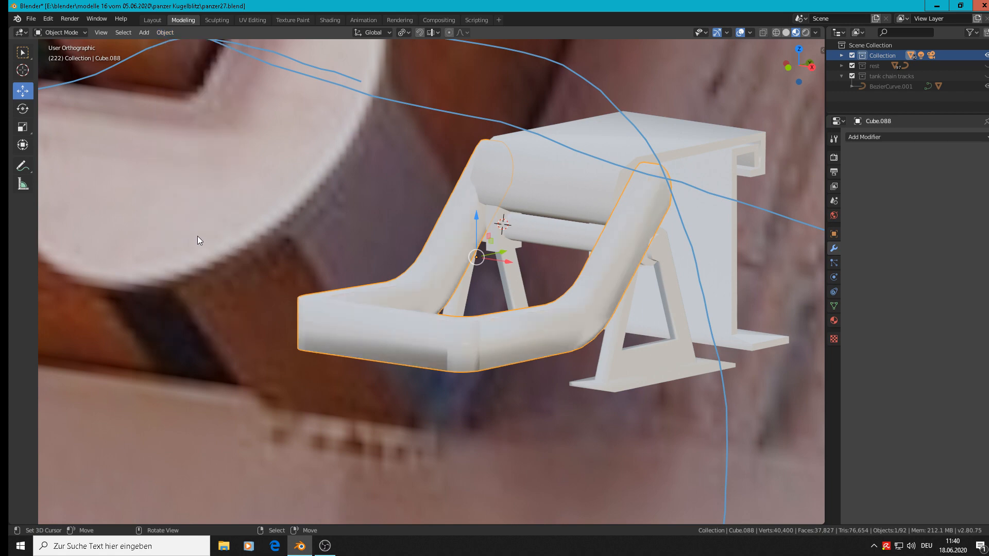
{"action": "middle_click_drag", "start_coordinate": [197, 236], "coordinate": [474, 335]}
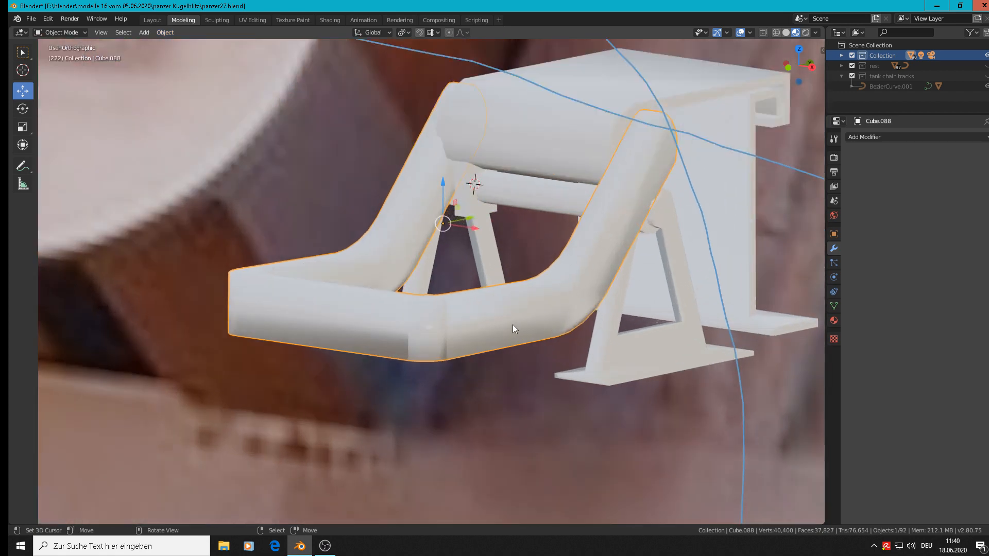
Recalculate all of the handle's normals outward and add one loop cut close to its lower edge with a factor of -0.962
{"action": "key", "text": "Tab"}
{"action": "key", "text": "a"}
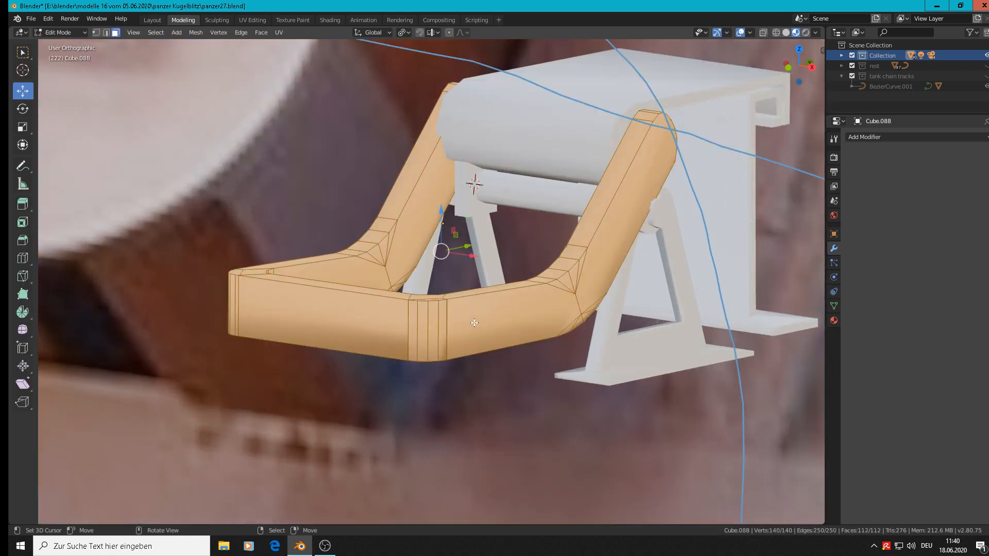
{"action": "left_click", "coordinate": [196, 32]}
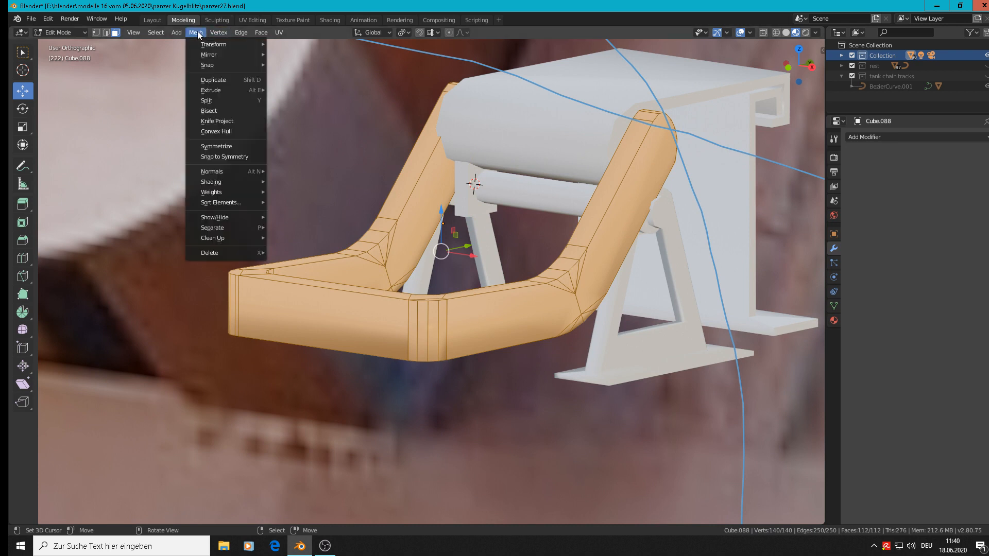
{"action": "mouse_move", "coordinate": [230, 174]}
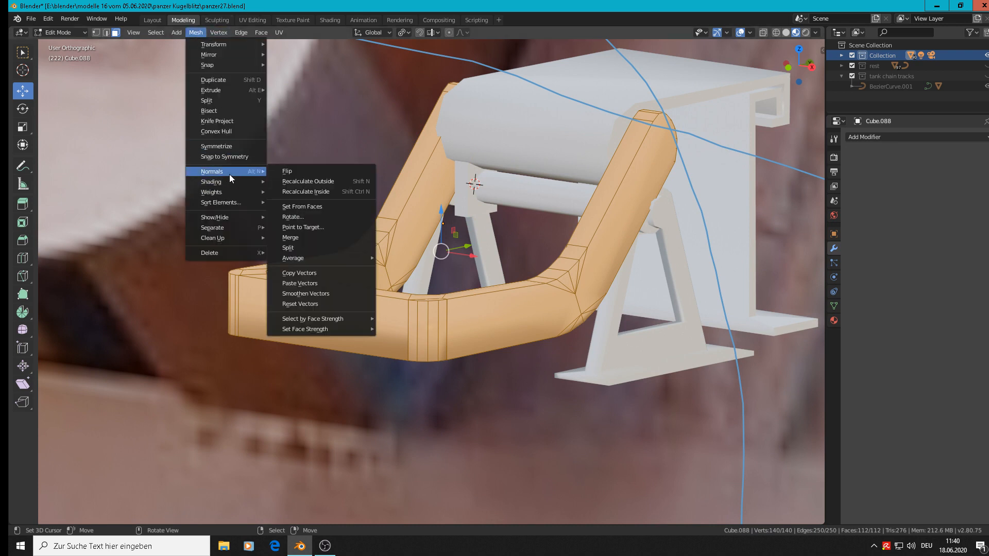
{"action": "left_click", "coordinate": [295, 180]}
{"action": "key", "text": "ctrl+r"}
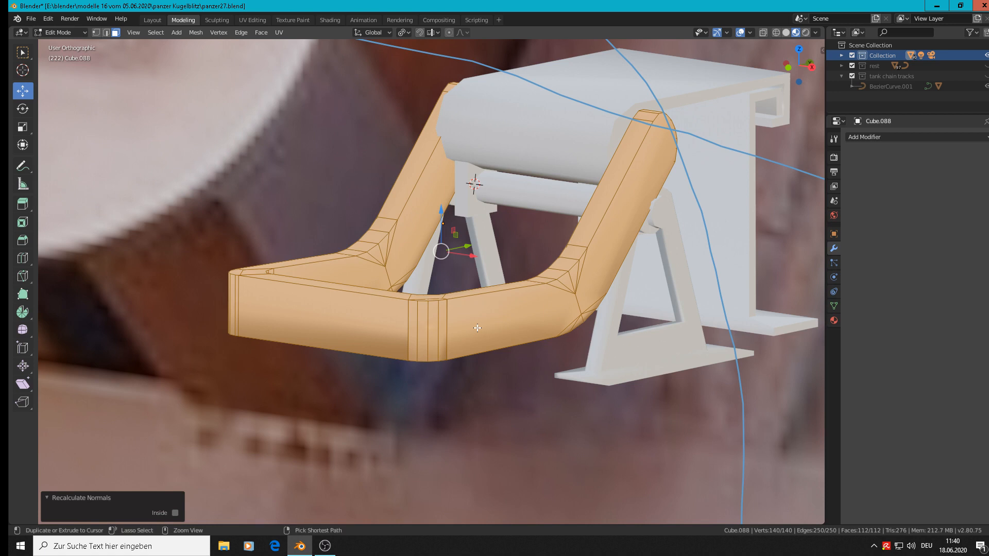
{"action": "left_click_drag", "start_coordinate": [408, 329], "coordinate": [416, 356]}
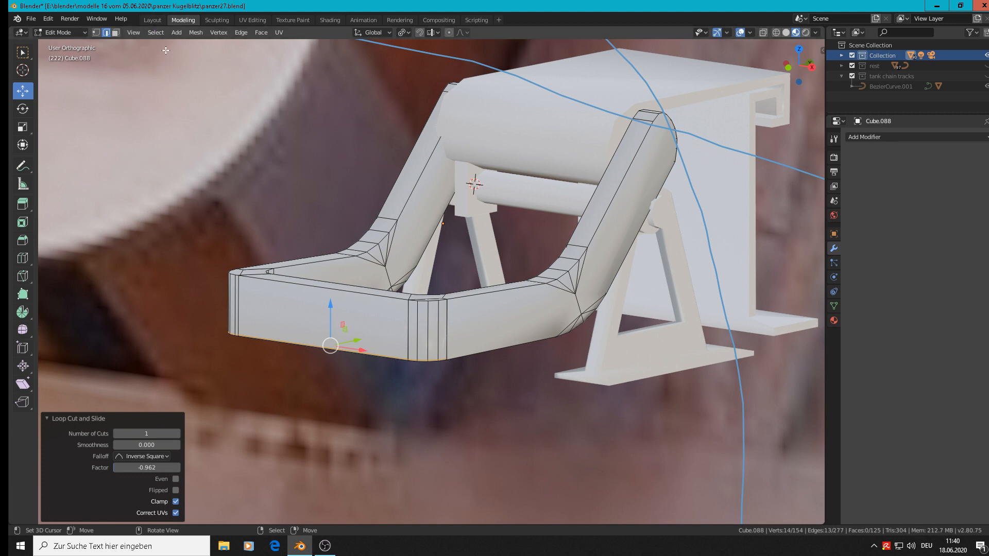
Select all outer side faces of one handle arm, from the front corner up to the hinge end, and shade them flat
{"action": "left_click", "coordinate": [115, 32]}
{"action": "left_click", "coordinate": [539, 311]}
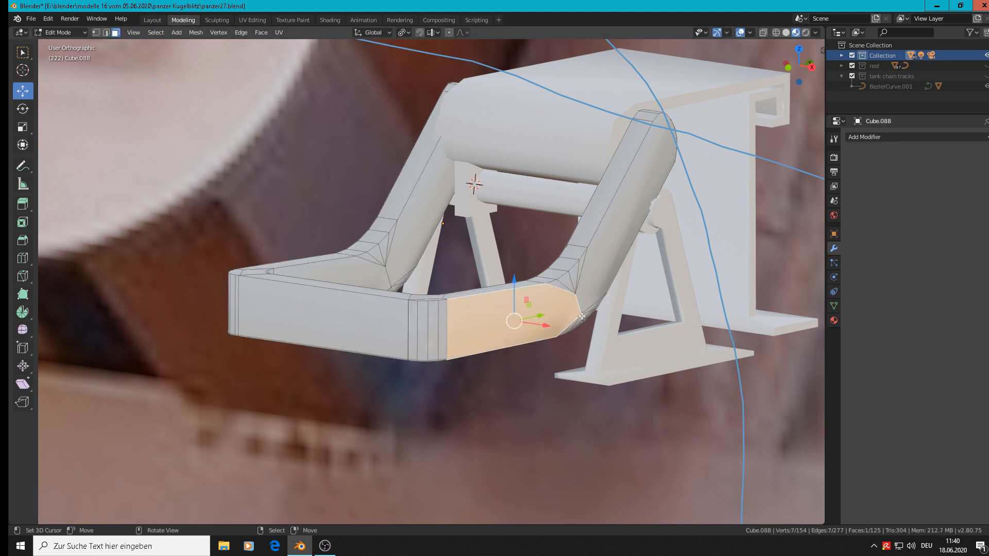
{"action": "key", "text": "c"}
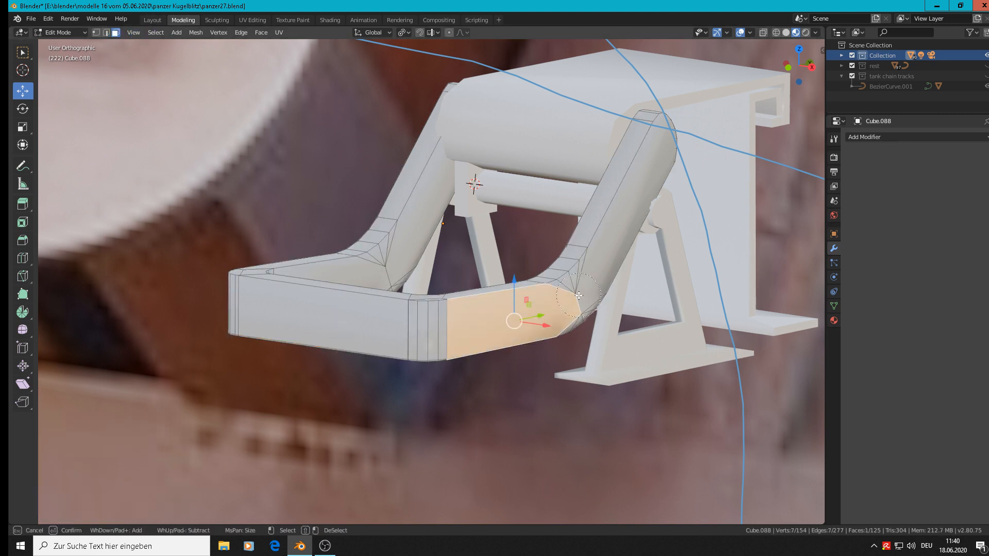
{"action": "left_click_drag", "start_coordinate": [579, 296], "coordinate": [656, 139]}
{"action": "key", "text": "Return"}
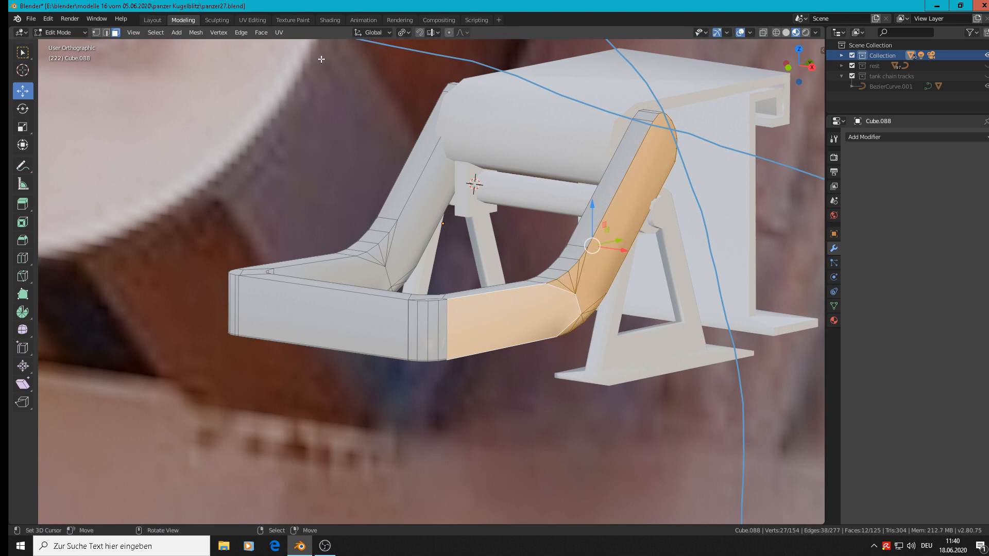
{"action": "left_click", "coordinate": [261, 32]}
{"action": "left_click", "coordinate": [297, 230]}
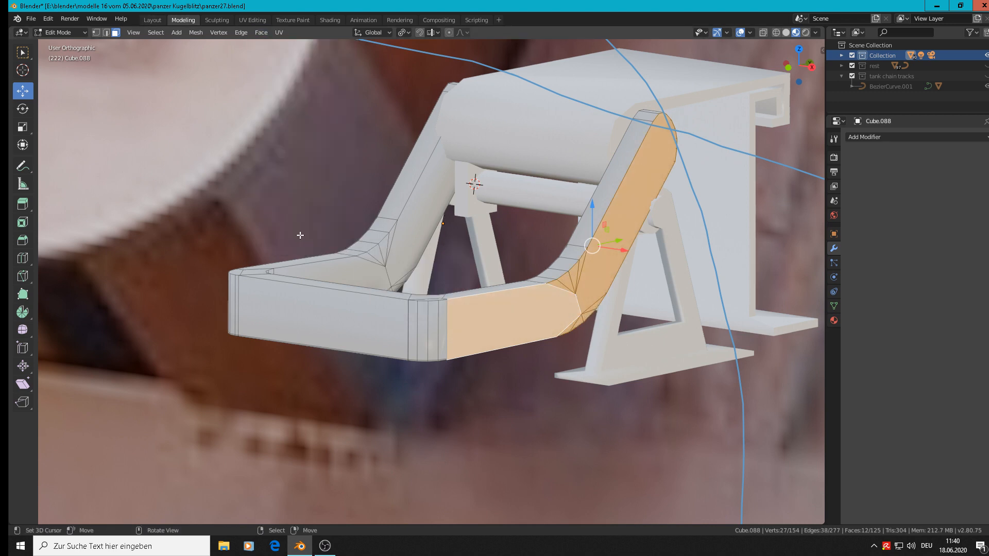
Add the outer side faces of the opposite handle arm to the selection, shade them flat and return to Object Mode
{"action": "key", "text": "Tab"}
{"action": "scroll", "coordinate": [381, 324], "scroll_direction": "down", "scroll_amount": 3}
{"action": "middle_click_drag", "start_coordinate": [379, 322], "coordinate": [489, 333]}
{"action": "key", "text": "Tab"}
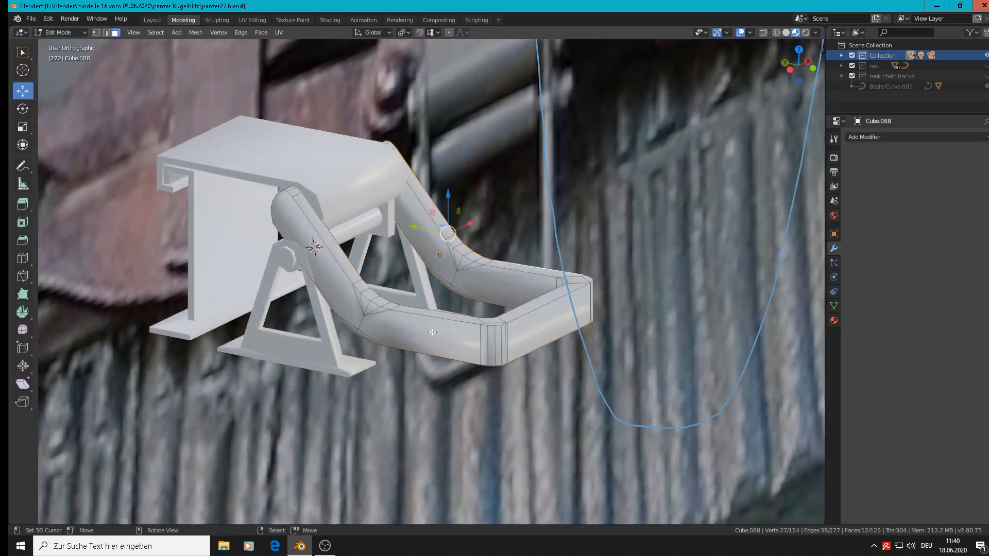
{"action": "key", "text": "c"}
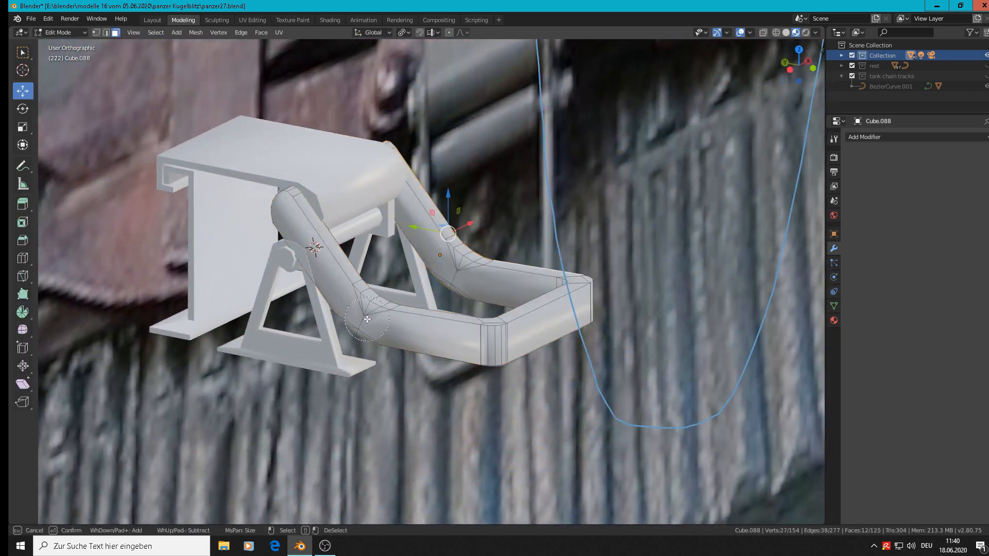
{"action": "left_click", "coordinate": [365, 322]}
{"action": "right_click", "coordinate": [363, 321]}
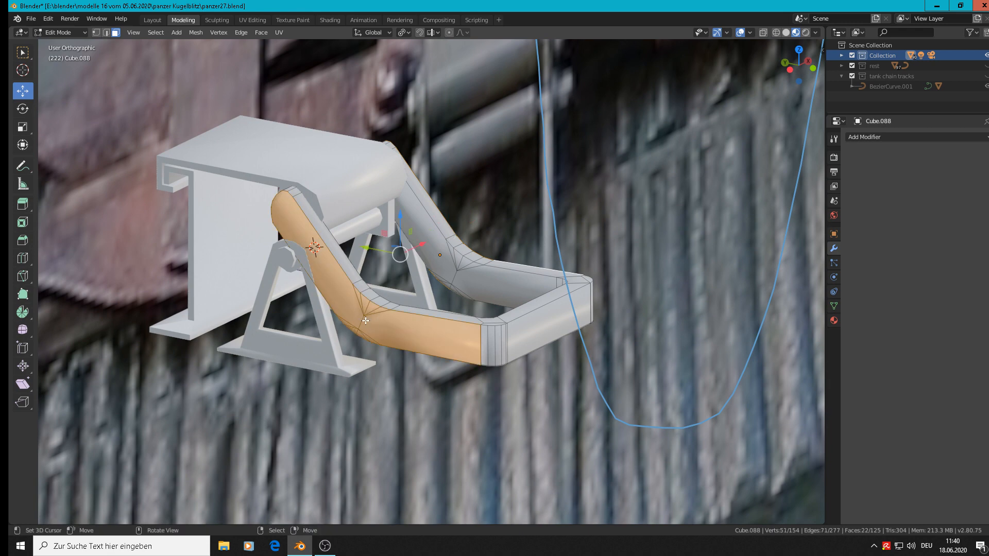
{"action": "key", "text": "x"}
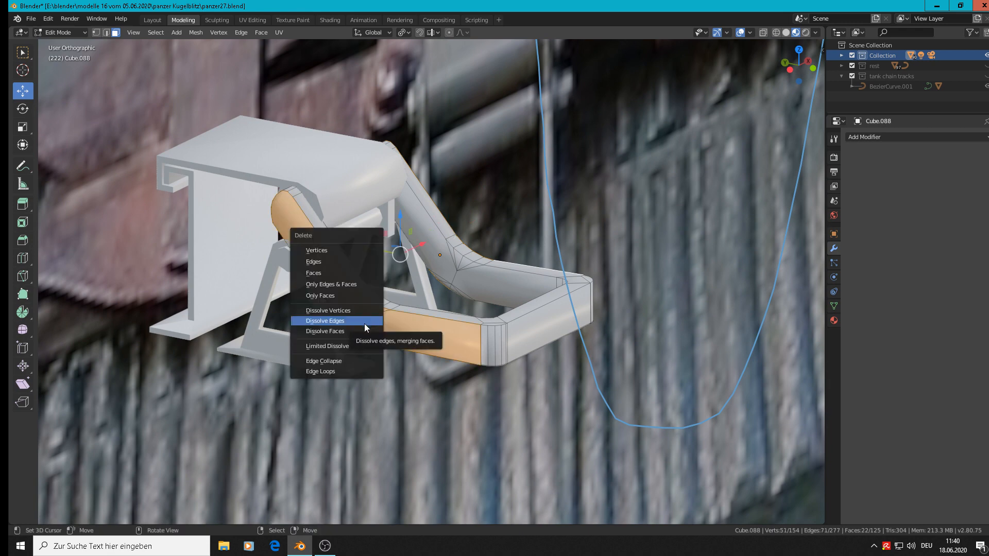
{"action": "left_click", "coordinate": [364, 323]}
{"action": "left_click", "coordinate": [255, 33]}
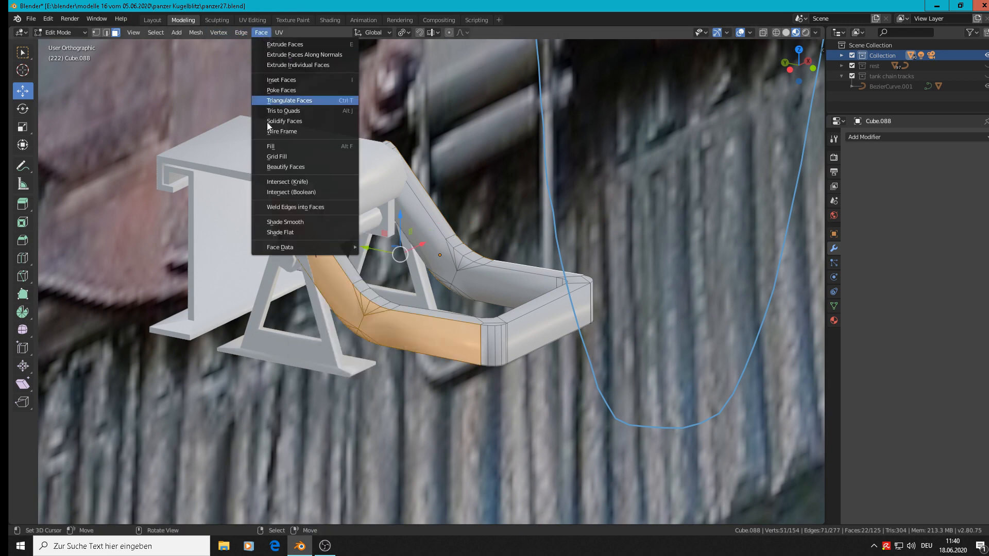
{"action": "left_click", "coordinate": [282, 233]}
{"action": "key", "text": "Tab"}
Select the triangular supports, the bent cover plate and the U-shaped handle, and join them into one object
{"action": "middle_click_drag", "start_coordinate": [422, 286], "coordinate": [485, 317]}
{"action": "left_click", "coordinate": [485, 317]}
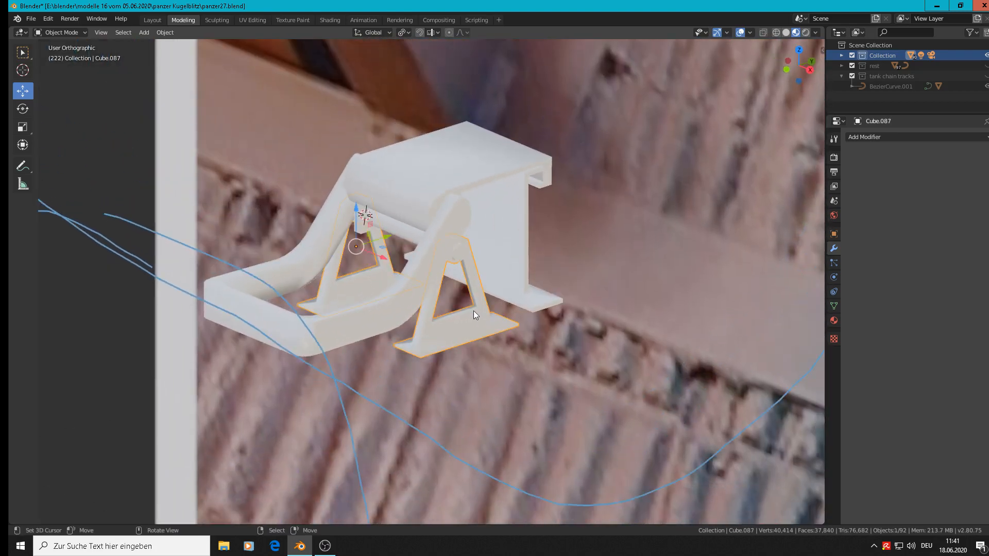
{"action": "left_click", "coordinate": [422, 198], "text": "shift"}
{"action": "left_click", "coordinate": [335, 335], "text": "shift"}
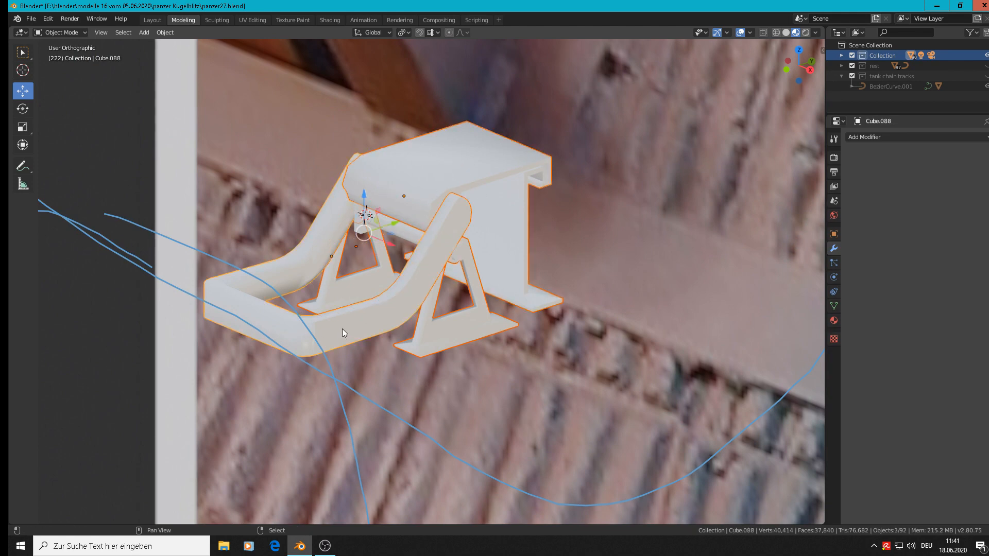
{"action": "left_click", "coordinate": [157, 33]}
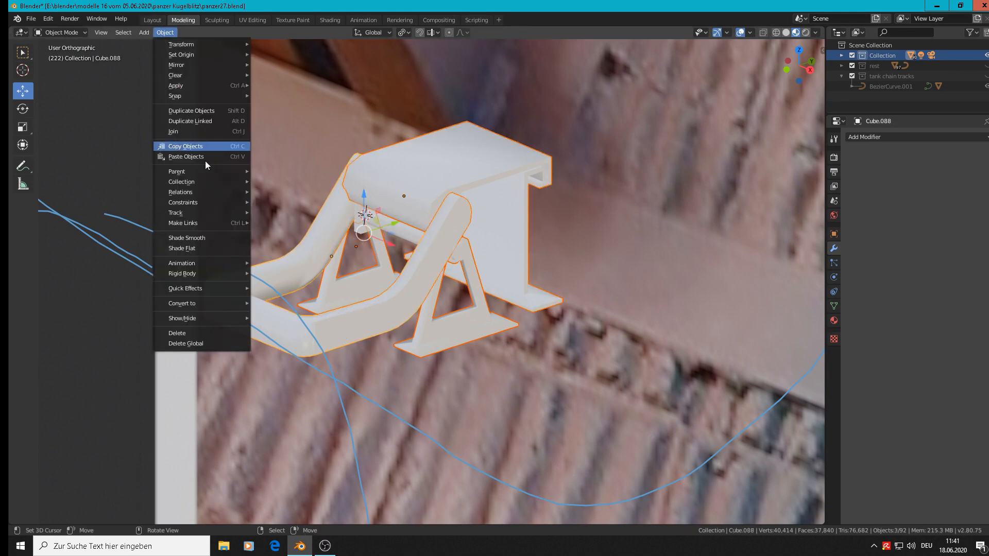
{"action": "left_click", "coordinate": [197, 134]}
{"action": "scroll", "coordinate": [268, 186], "scroll_direction": "down", "scroll_amount": 4}
{"action": "key", "text": "g"}
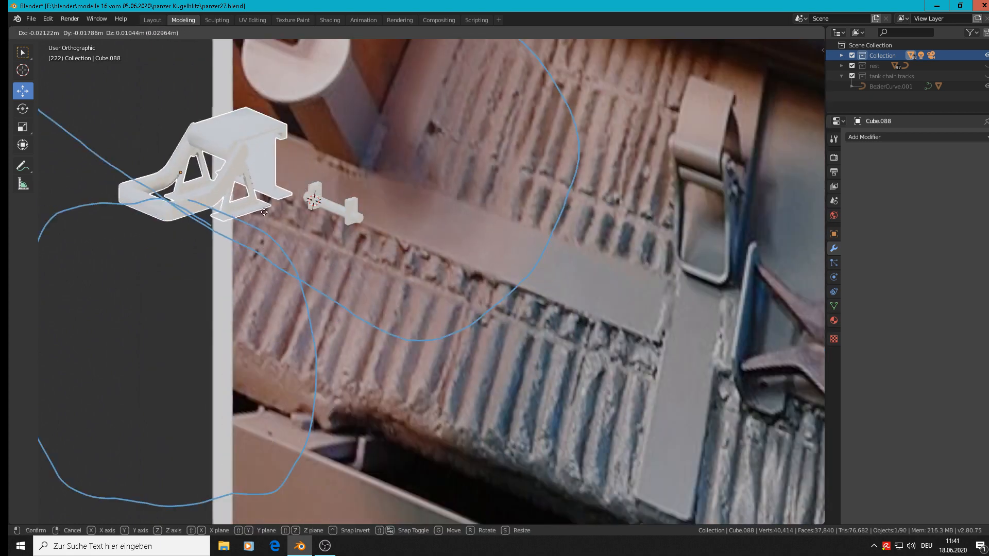
{"action": "right_click", "coordinate": [378, 260]}
Try to join the clamp body with the hinge pin and one small pin bracket into one object
{"action": "scroll", "coordinate": [345, 215], "scroll_direction": "up", "scroll_amount": 5}
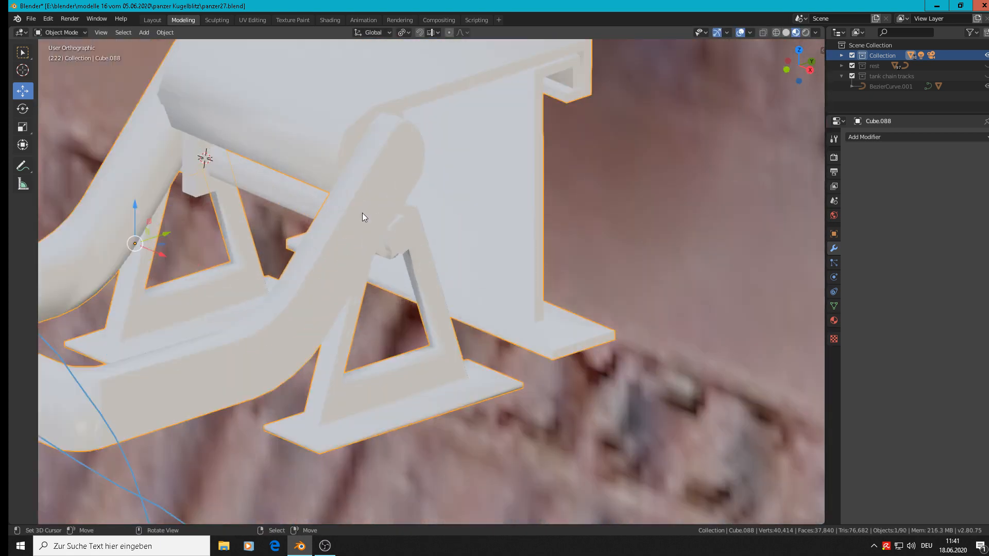
{"action": "left_click", "coordinate": [402, 238], "text": "shift"}
{"action": "middle_click_drag", "start_coordinate": [378, 243], "coordinate": [421, 233]}
{"action": "scroll", "coordinate": [163, 236], "scroll_direction": "up", "scroll_amount": 3}
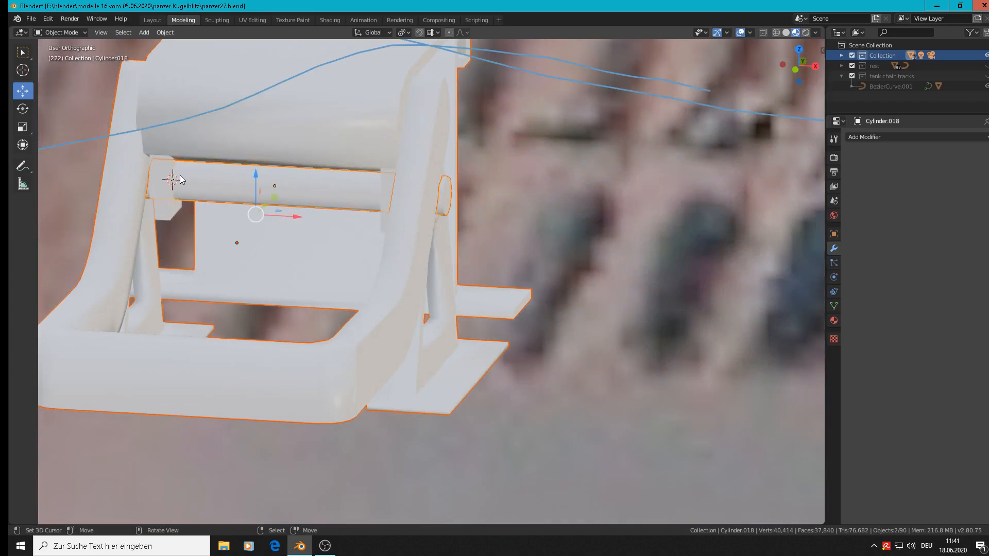
{"action": "left_click", "coordinate": [163, 236], "text": "shift"}
{"action": "middle_click_drag", "start_coordinate": [171, 239], "coordinate": [248, 248]}
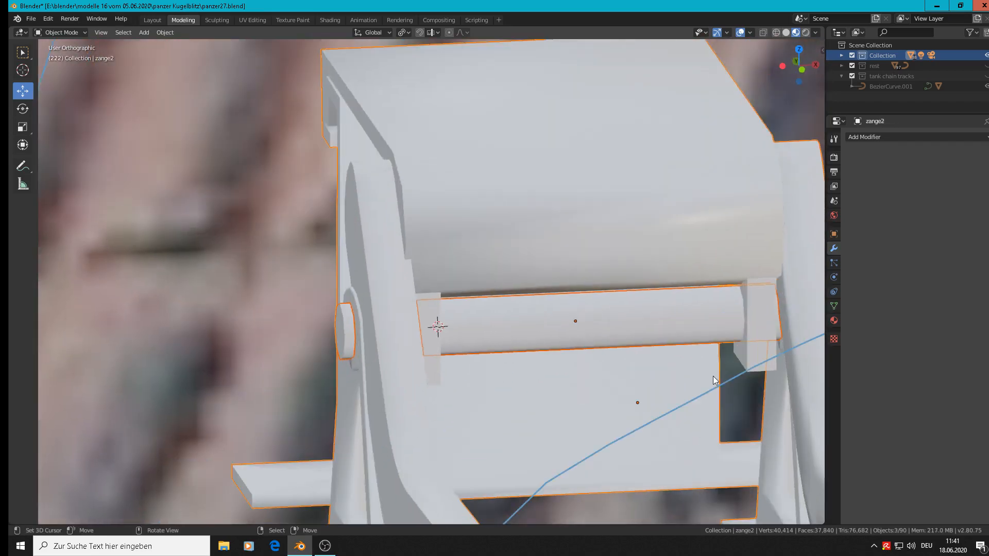
{"action": "left_click", "coordinate": [752, 357], "text": "shift"}
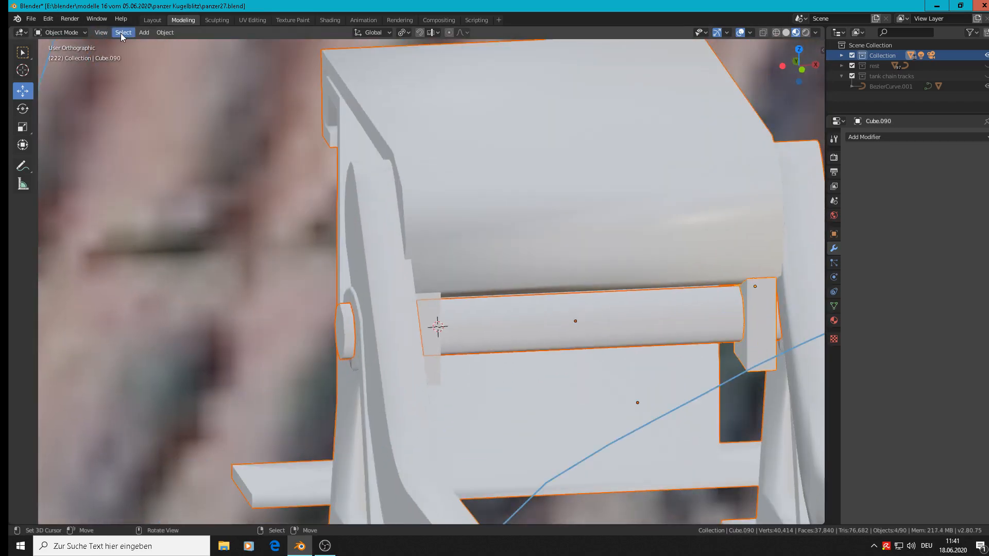
{"action": "left_click", "coordinate": [168, 33]}
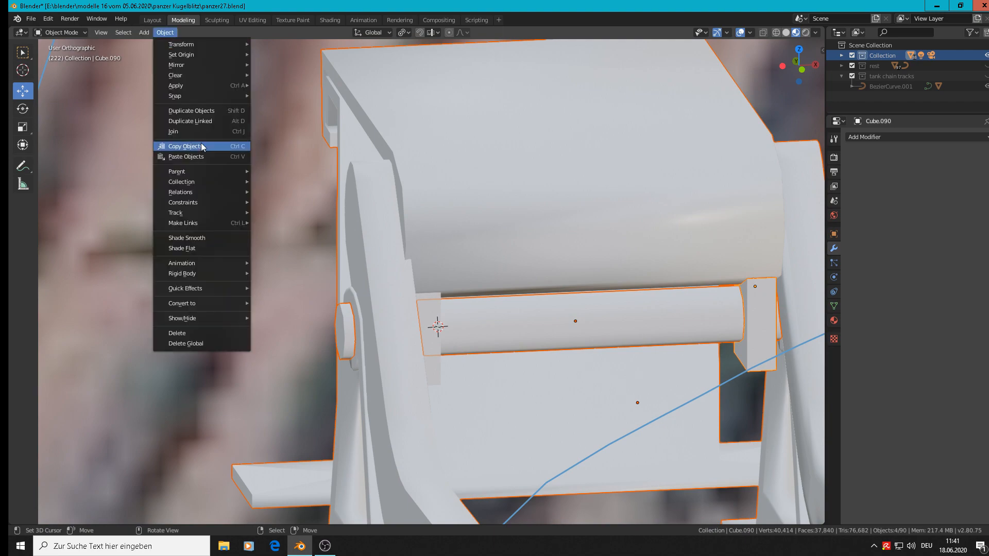
{"action": "left_click", "coordinate": [194, 134]}
{"action": "middle_click_drag", "start_coordinate": [495, 221], "coordinate": [434, 273]}
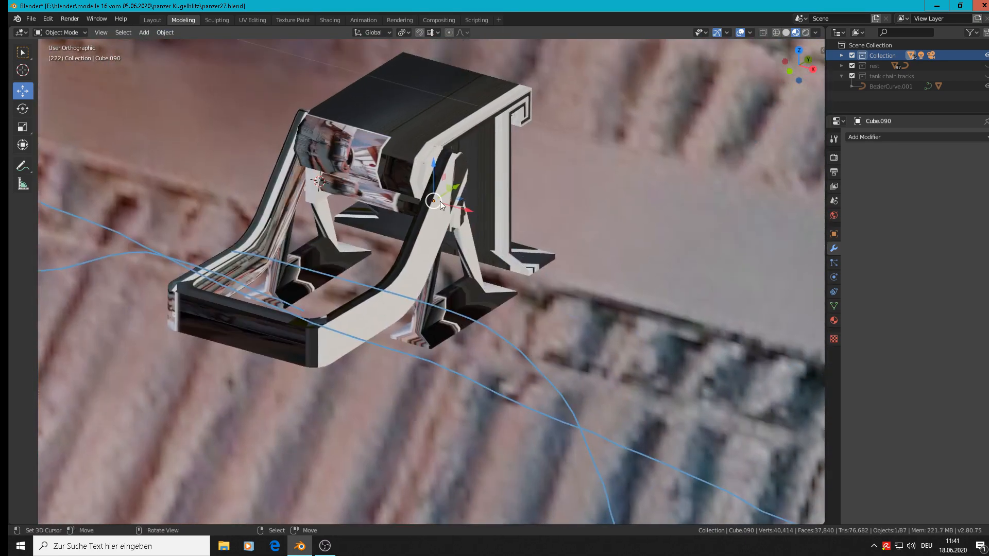
Cancel the trial move of the joined clamp and undo the join
{"action": "key", "text": "g"}
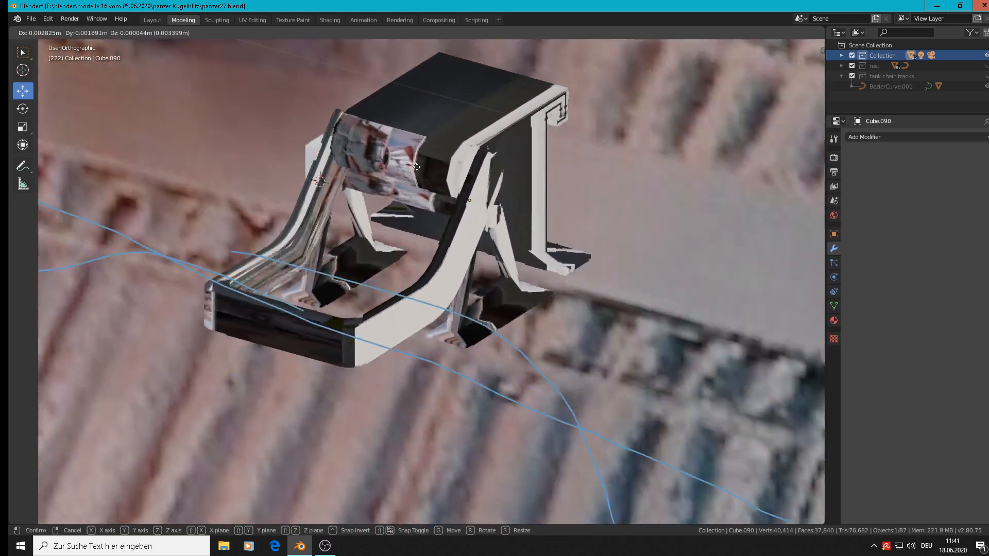
{"action": "right_click", "coordinate": [321, 153]}
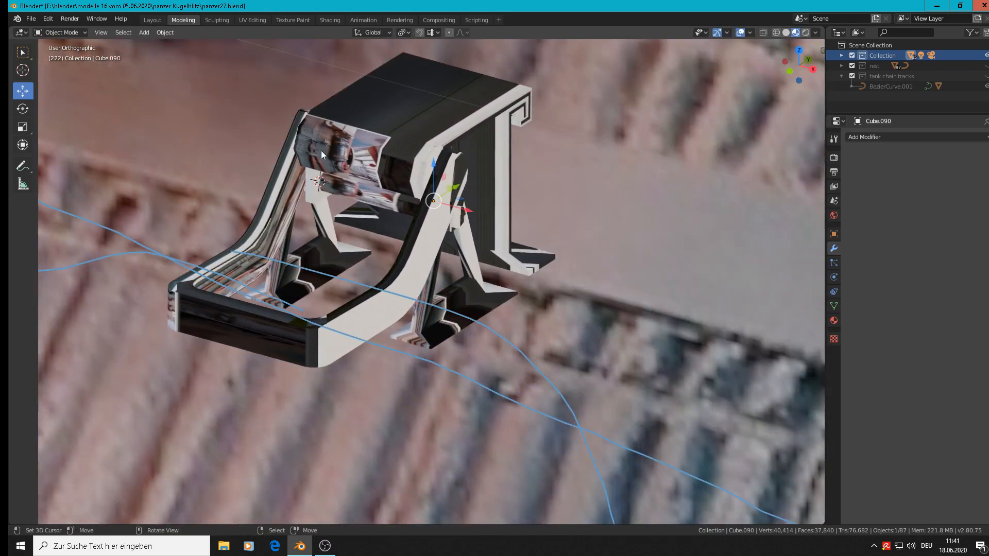
{"action": "left_click", "coordinate": [341, 203]}
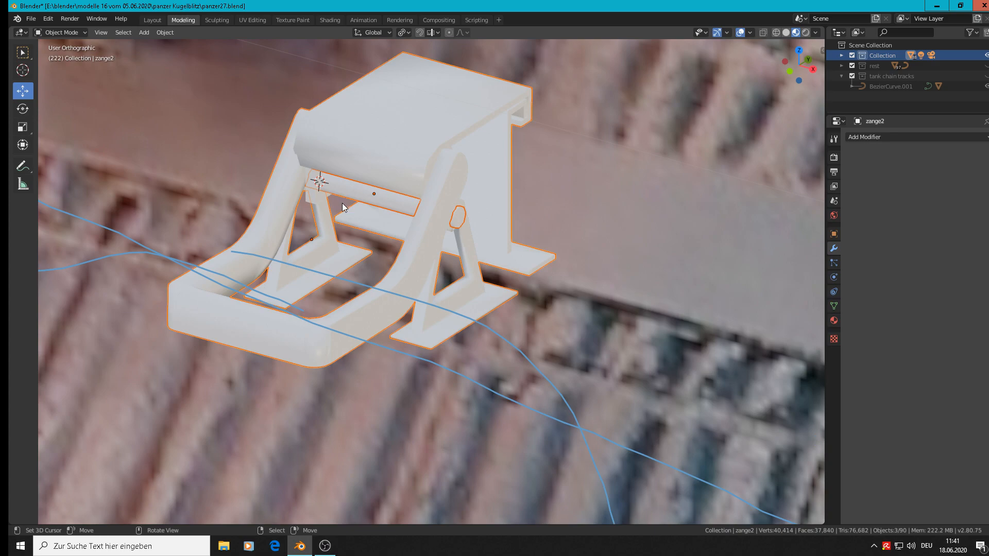
{"action": "middle_click_drag", "start_coordinate": [343, 206], "coordinate": [368, 280]}
Join only the clamp body, hinge pin and both pin brackets, and move the result by X 0.015 m, Y -0.00221 m, Z -0.0136 m
{"action": "scroll", "coordinate": [368, 281], "scroll_direction": "down", "scroll_amount": 10}
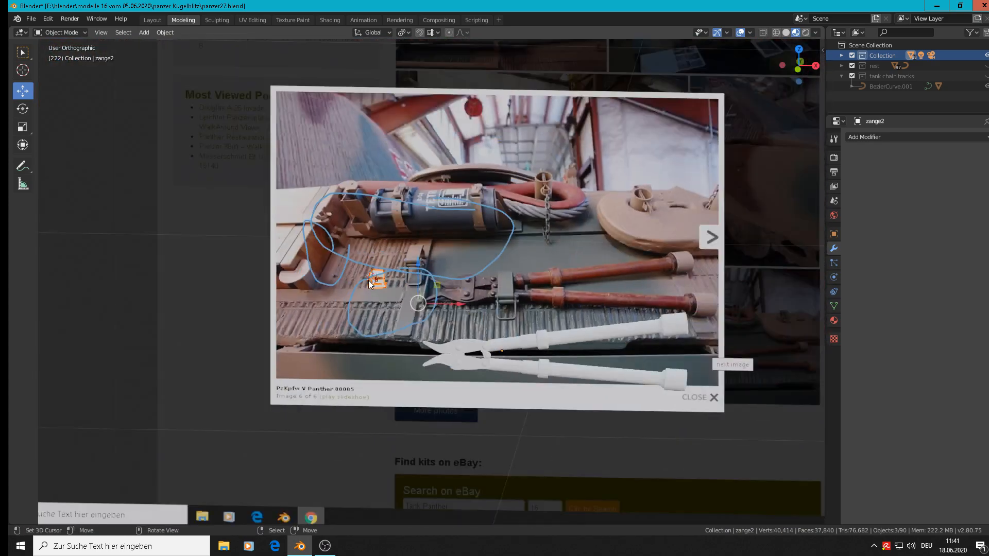
{"action": "scroll", "coordinate": [369, 283], "scroll_direction": "down", "scroll_amount": 5}
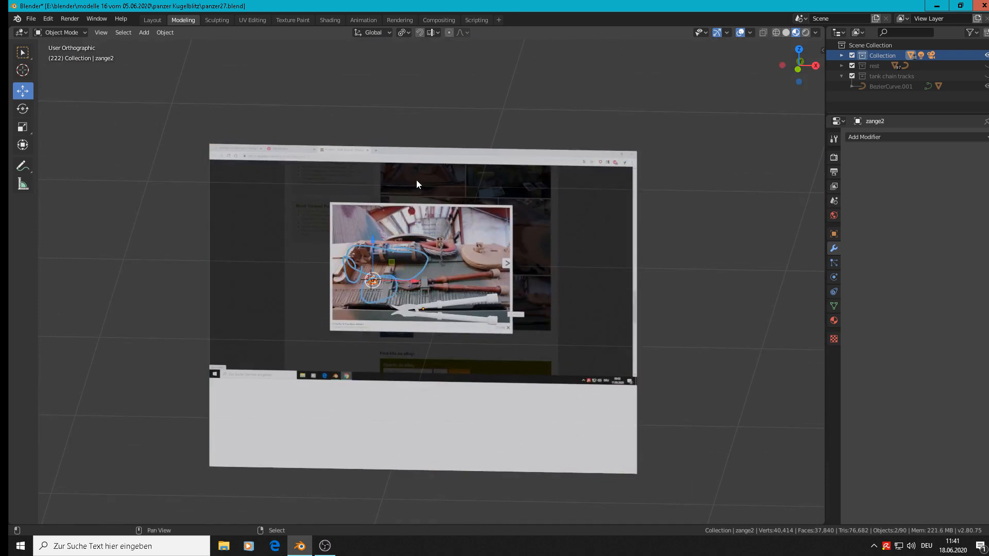
{"action": "scroll", "coordinate": [390, 289], "scroll_direction": "up", "scroll_amount": 15}
{"action": "scroll", "coordinate": [276, 207], "scroll_direction": "up", "scroll_amount": 6}
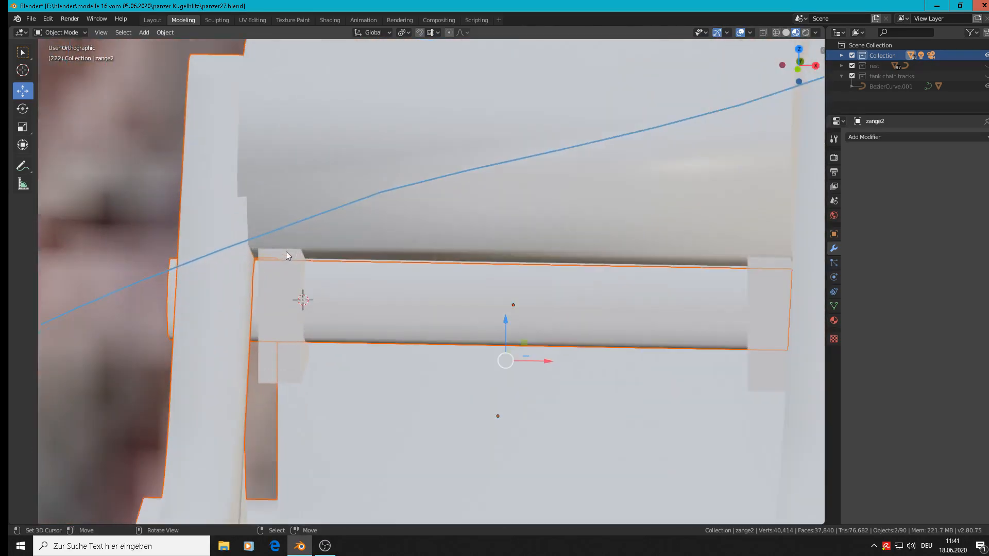
{"action": "left_click", "coordinate": [276, 362], "text": "shift"}
{"action": "scroll", "coordinate": [340, 309], "scroll_direction": "down", "scroll_amount": 5}
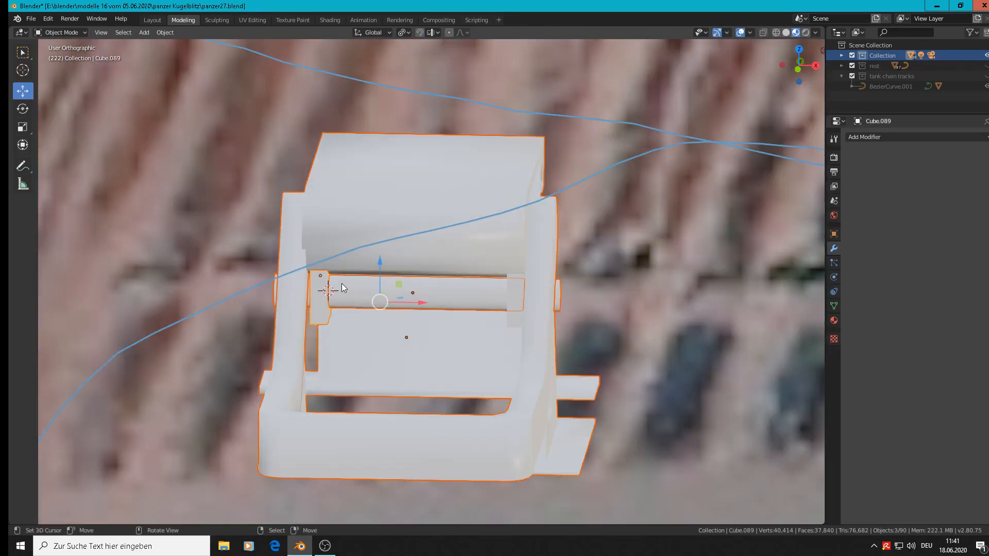
{"action": "left_click", "coordinate": [514, 316], "text": "shift"}
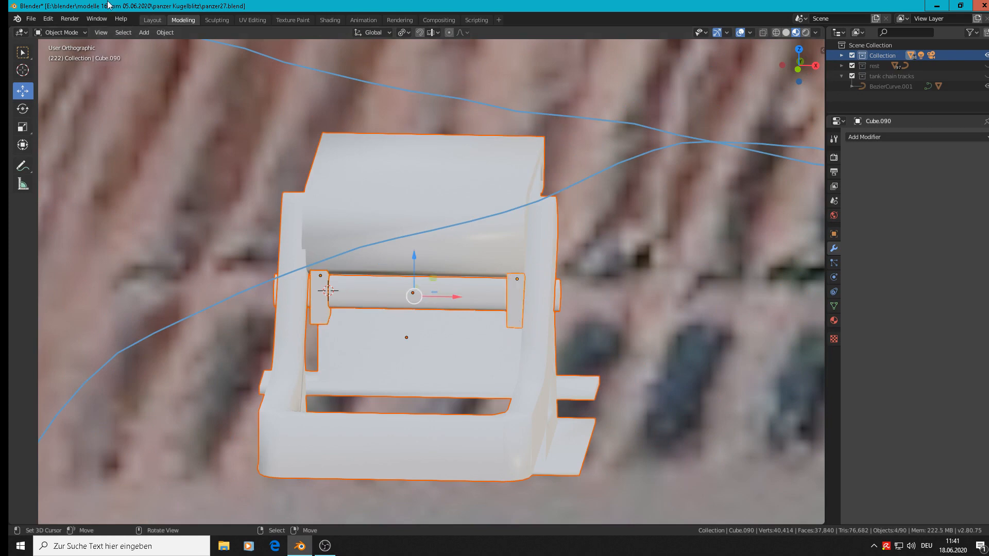
{"action": "left_click", "coordinate": [166, 33]}
{"action": "left_click", "coordinate": [173, 132]}
{"action": "scroll", "coordinate": [212, 139], "scroll_direction": "down", "scroll_amount": 4}
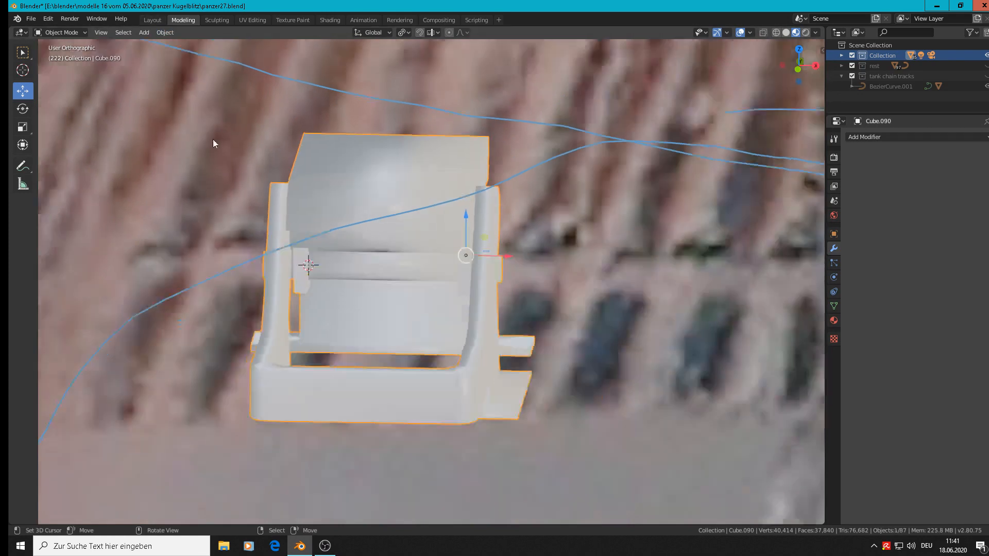
{"action": "left_click_drag", "start_coordinate": [329, 224], "coordinate": [381, 251]}
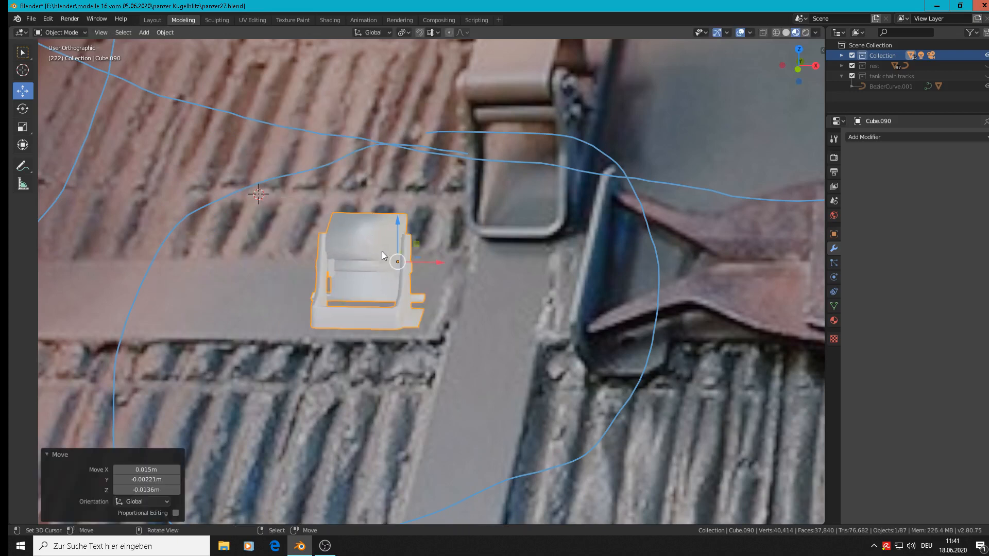
Enter Edit Mode and add one loop cut across the bent cover plate, close to one side edge, with a factor of 0.986
{"action": "scroll", "coordinate": [376, 244], "scroll_direction": "up", "scroll_amount": 6}
{"action": "key", "text": "Tab"}
{"action": "middle_click_drag", "start_coordinate": [374, 241], "coordinate": [451, 173]}
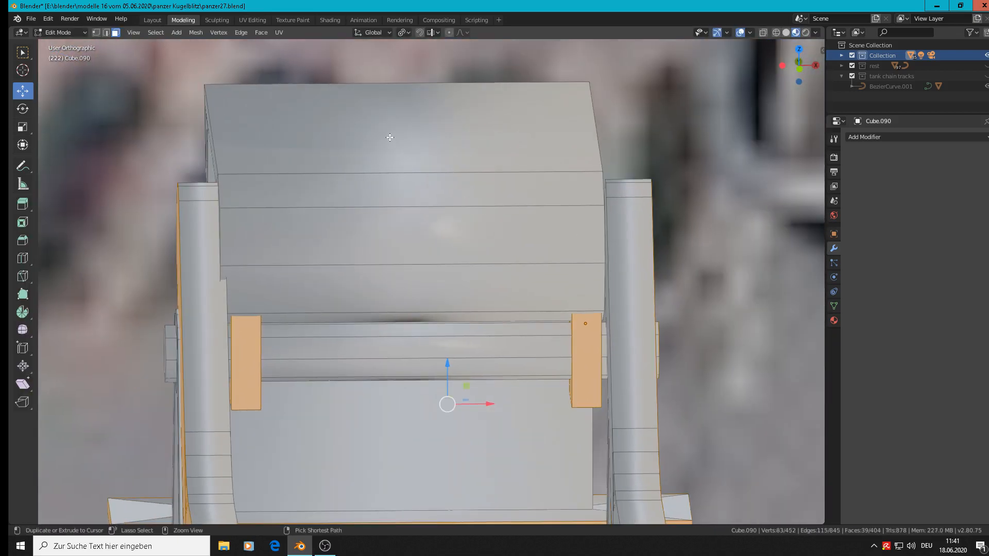
{"action": "key", "text": "ctrl+r"}
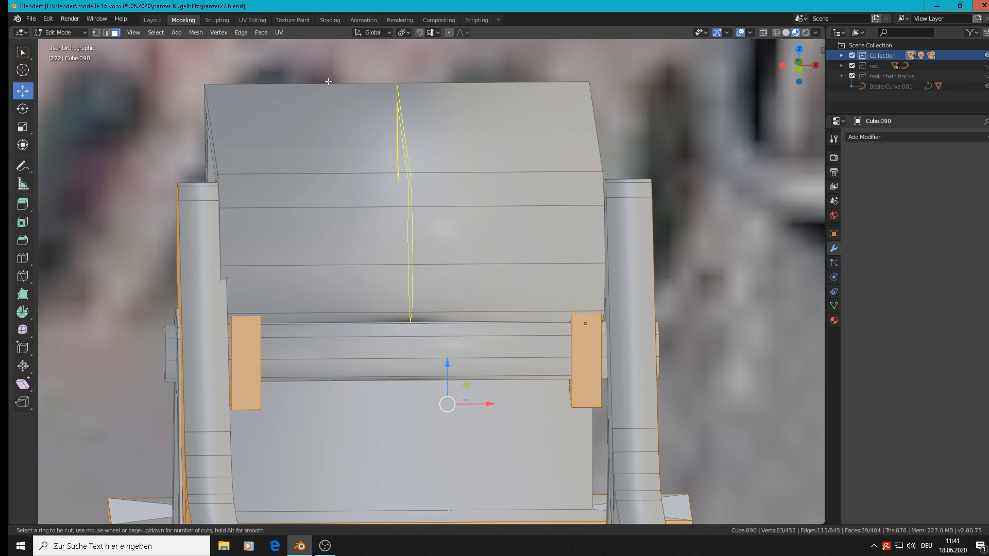
{"action": "left_click", "coordinate": [329, 81]}
{"action": "left_click", "coordinate": [132, 57]}
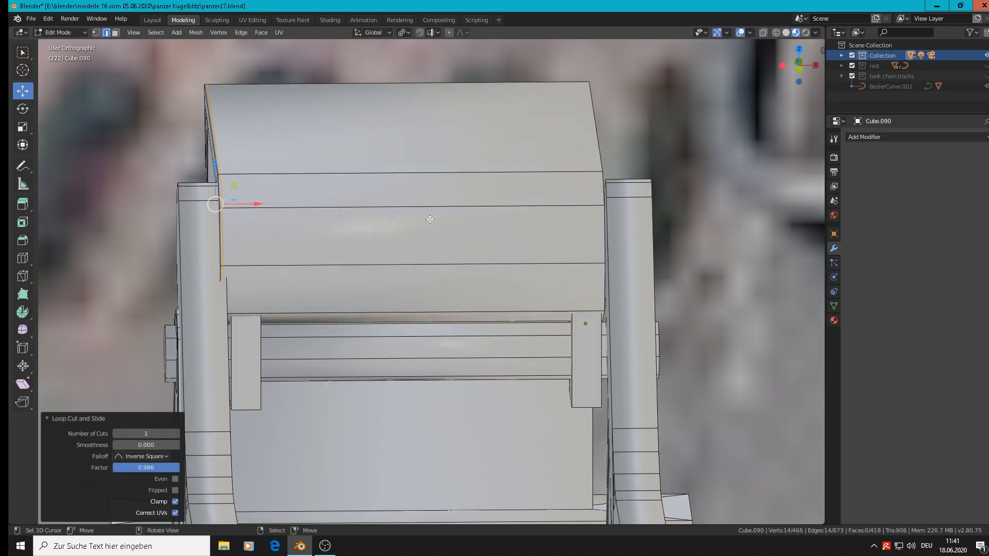
Add one loop cut around the hinge pin beside one bracket with a factor of 0.617
{"action": "key", "text": "ctrl+r"}
{"action": "left_click", "coordinate": [408, 350]}
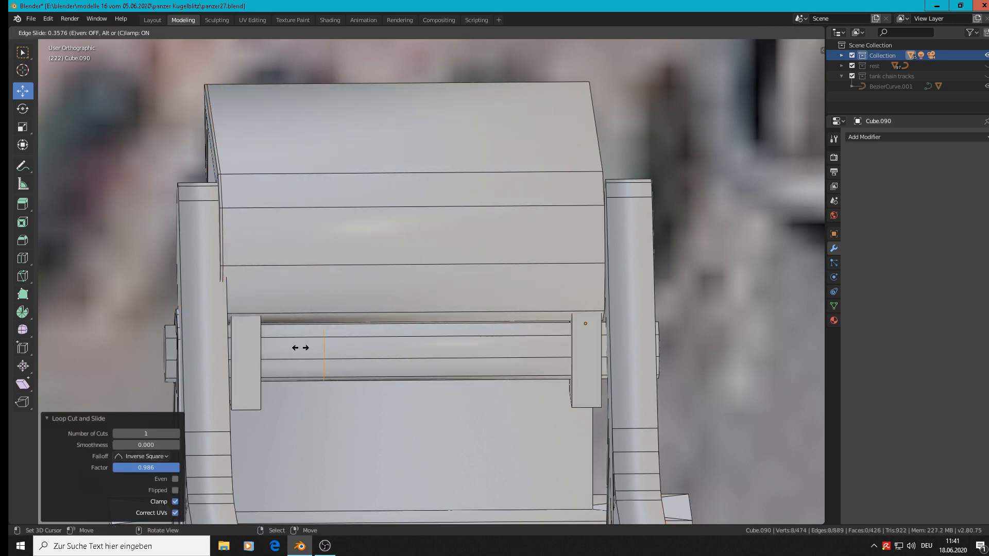
{"action": "left_click", "coordinate": [237, 347]}
{"action": "scroll", "coordinate": [267, 339], "scroll_direction": "down", "scroll_amount": 5}
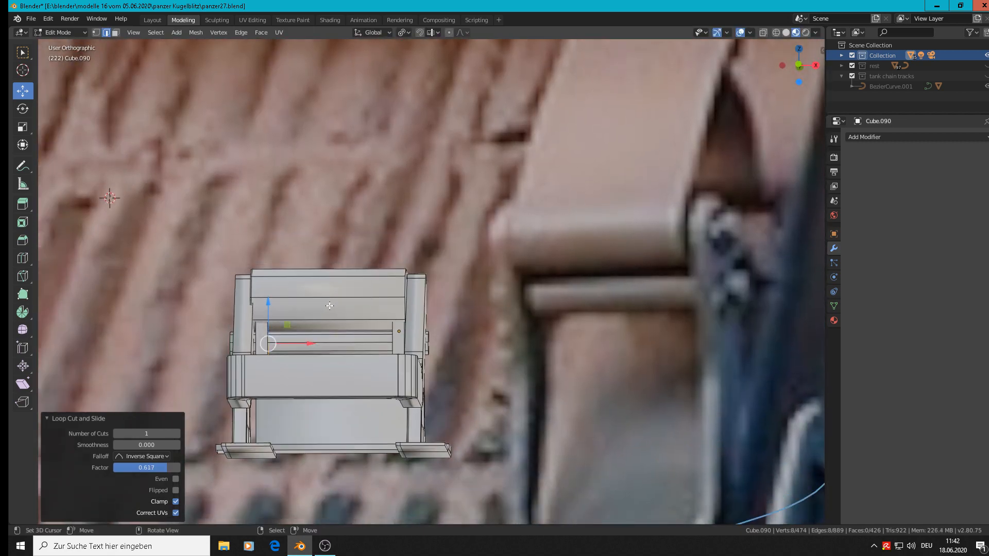
{"action": "scroll", "coordinate": [329, 305], "scroll_direction": "up", "scroll_amount": 5}
Add one loop cut close to the cover plate's opposite side edge and return to Object Mode
{"action": "middle_click_drag", "start_coordinate": [311, 316], "coordinate": [358, 244]}
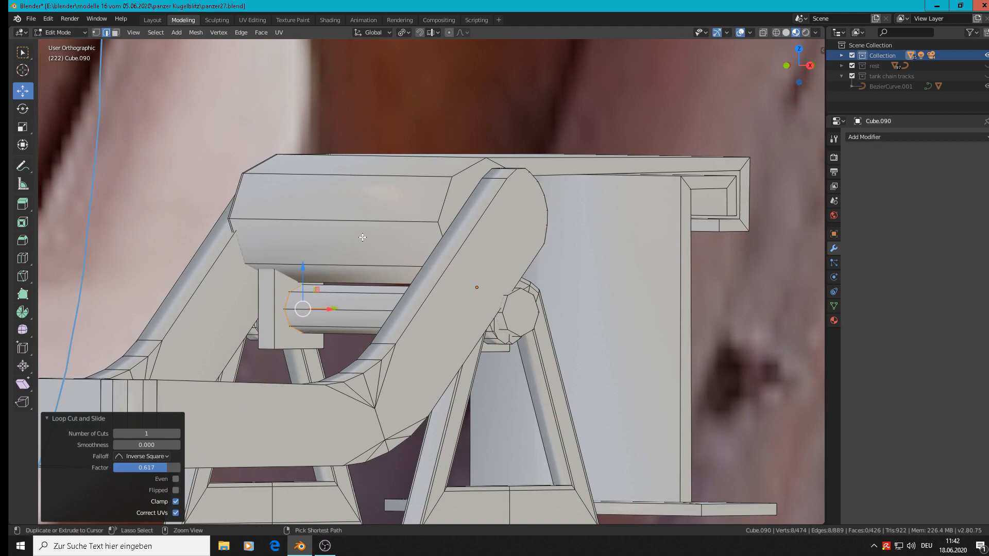
{"action": "key", "text": "ctrl+r"}
{"action": "left_click", "coordinate": [362, 237]}
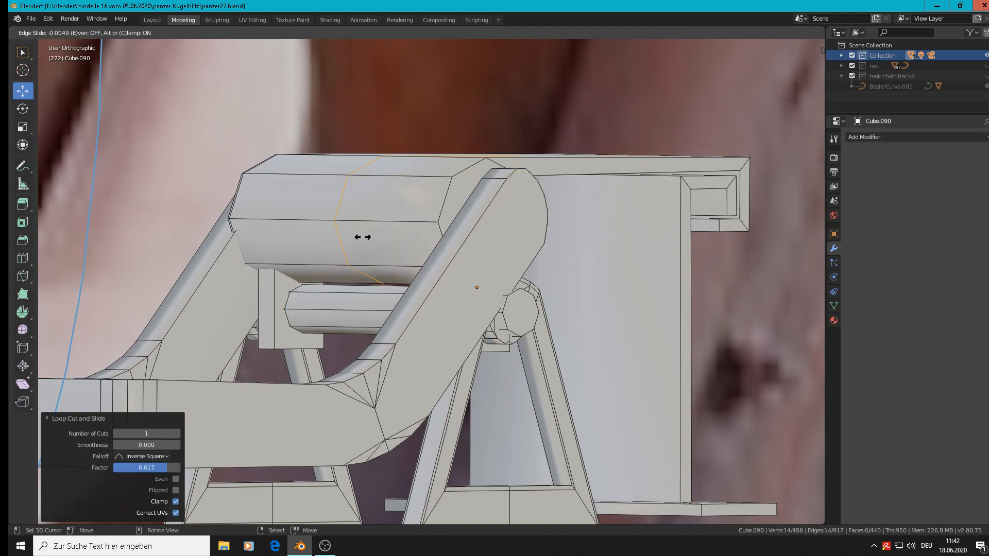
{"action": "left_click", "coordinate": [460, 266]}
{"action": "middle_click_drag", "start_coordinate": [461, 267], "coordinate": [398, 284]}
{"action": "key", "text": "Tab"}
{"action": "scroll", "coordinate": [461, 271], "scroll_direction": "down", "scroll_amount": 4}
{"action": "scroll", "coordinate": [640, 243], "scroll_direction": "up", "scroll_amount": 4}
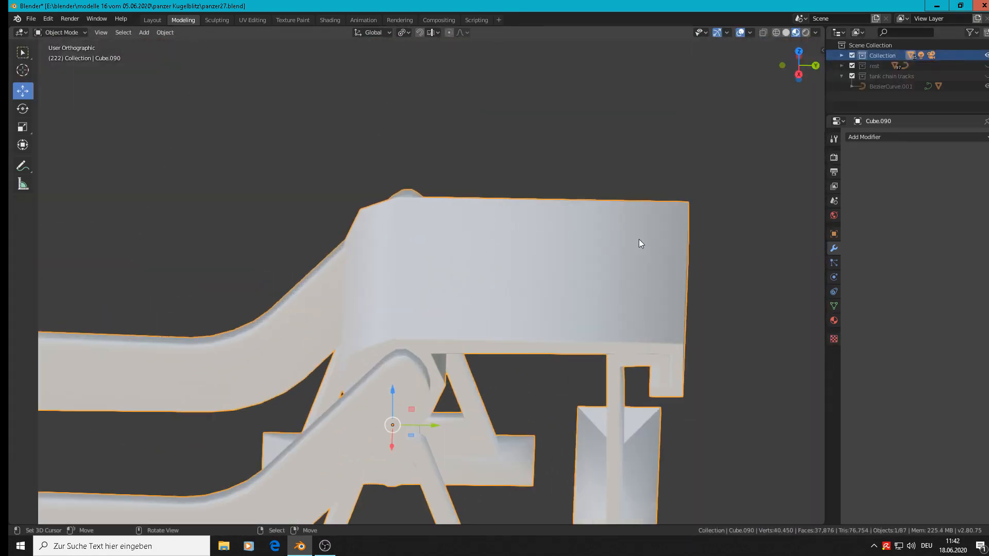
Add one loop cut close to the cover plate's rear hooked edge with a factor of -0.990 and return to Object Mode
{"action": "key", "text": "Tab"}
{"action": "key", "text": "ctrl+r"}
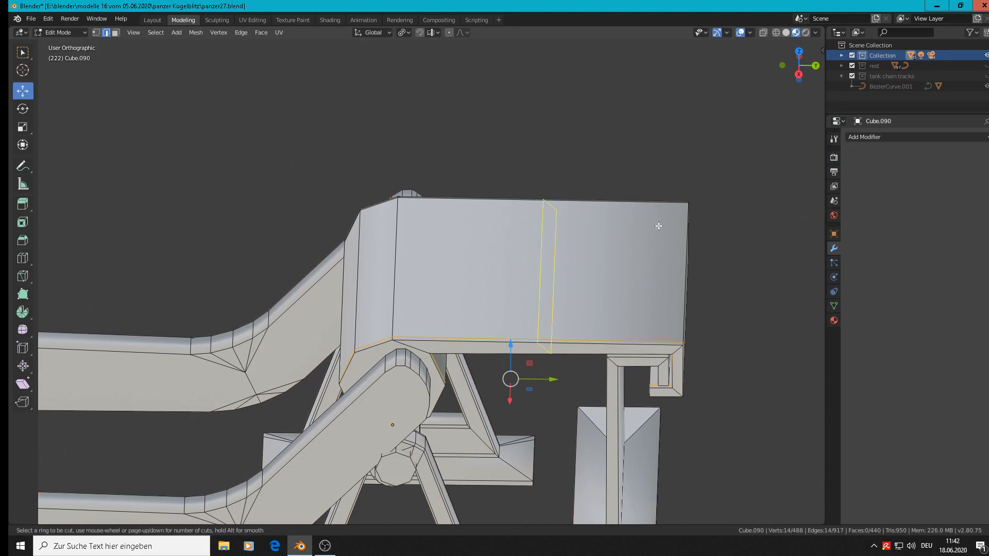
{"action": "left_click", "coordinate": [657, 225]}
{"action": "left_click", "coordinate": [800, 236]}
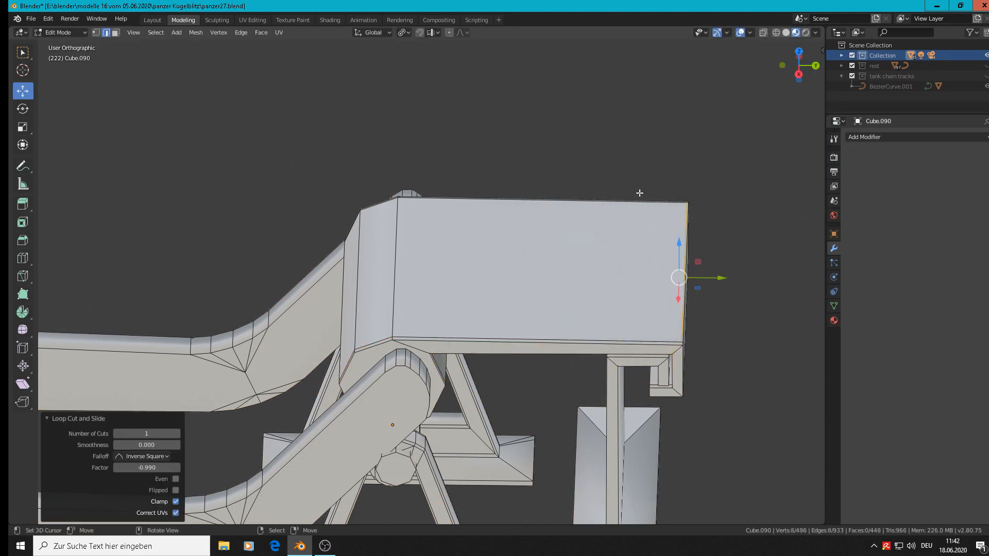
{"action": "key", "text": "Tab"}
{"action": "scroll", "coordinate": [605, 237], "scroll_direction": "down", "scroll_amount": 4}
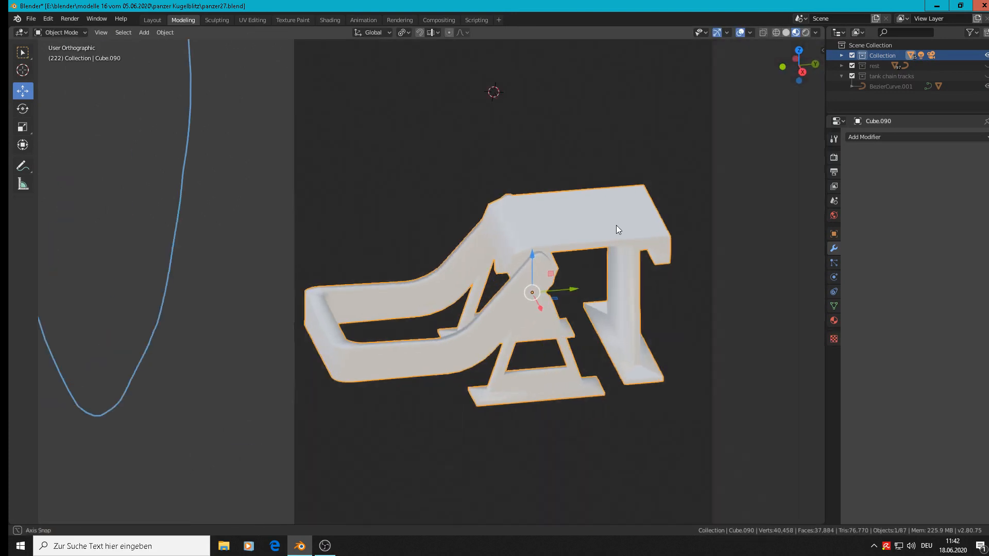
{"action": "scroll", "coordinate": [617, 229], "scroll_direction": "up", "scroll_amount": 4}
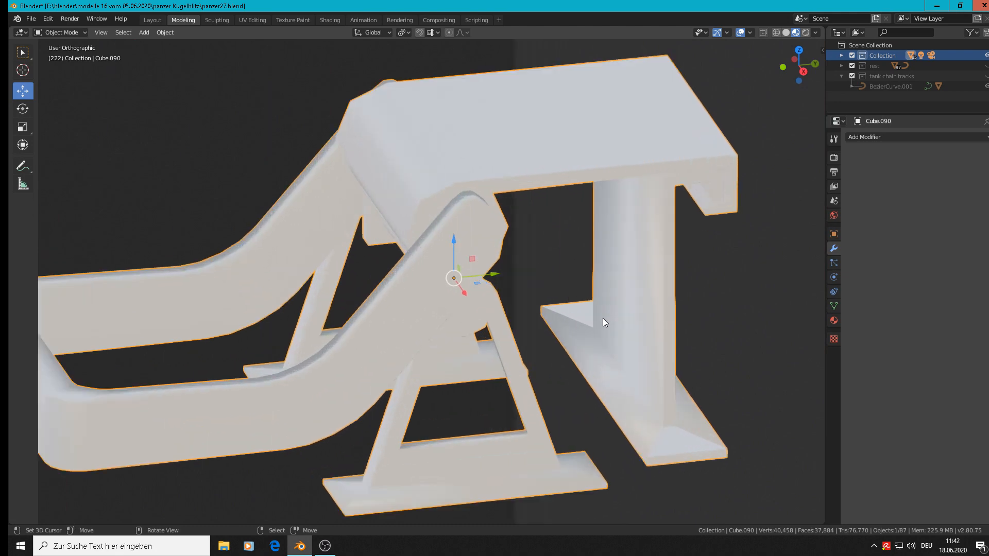
{"action": "scroll", "coordinate": [601, 317], "scroll_direction": "down", "scroll_amount": 2}
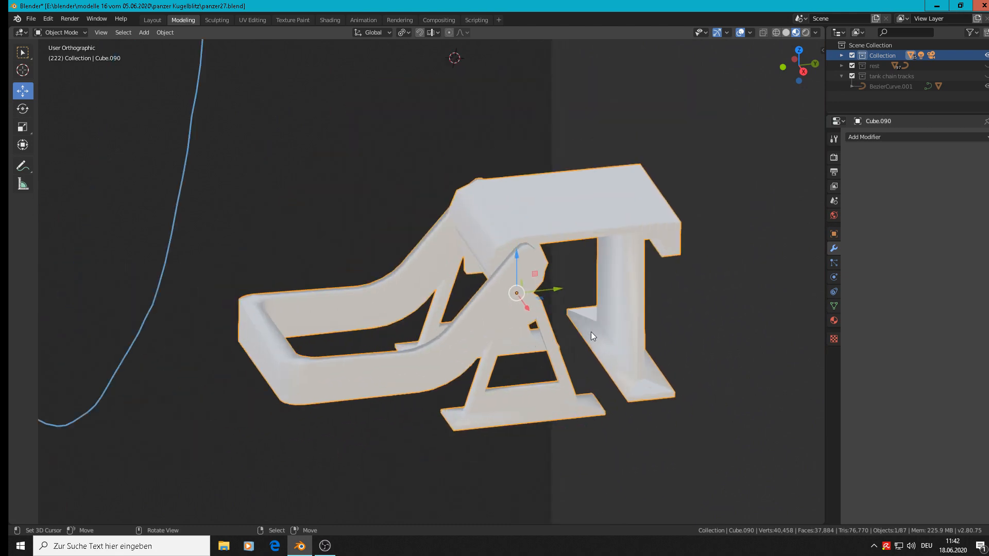
Select the ring of four top faces around the rear post's base and shade them flat
{"action": "key", "text": "Tab"}
{"action": "scroll", "coordinate": [590, 327], "scroll_direction": "up", "scroll_amount": 4}
{"action": "key", "text": "3"}
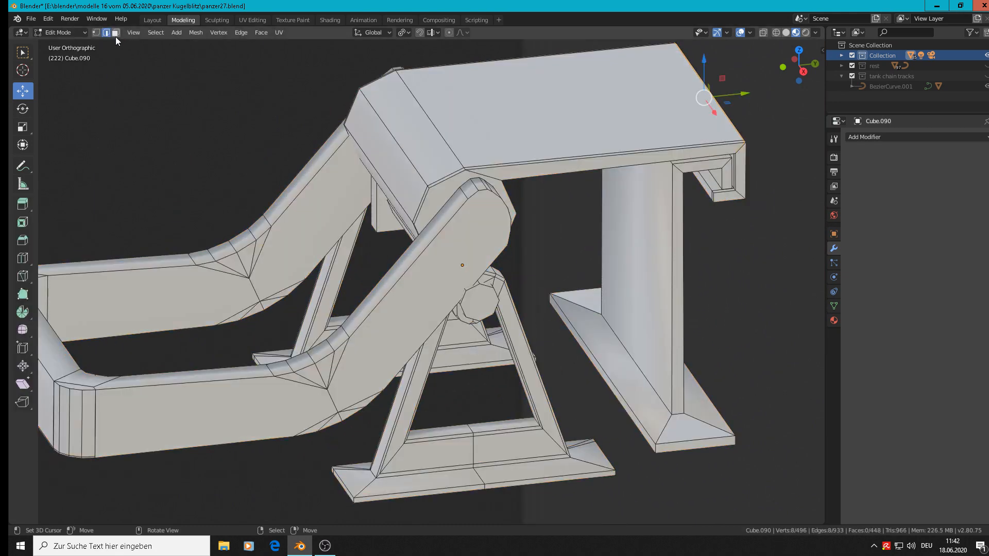
{"action": "key", "text": "alt+a"}
{"action": "left_click", "coordinate": [585, 309], "text": "alt"}
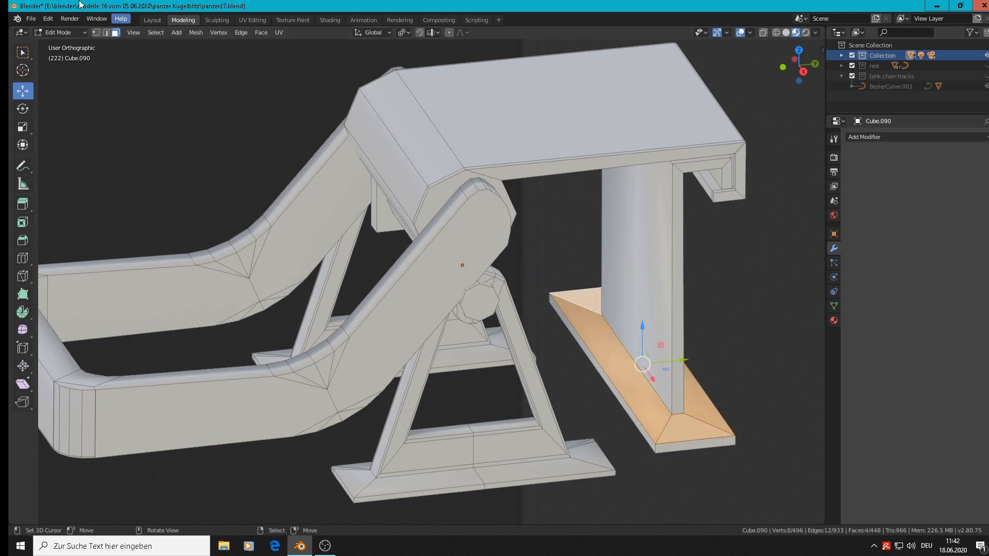
{"action": "left_click", "coordinate": [258, 33]}
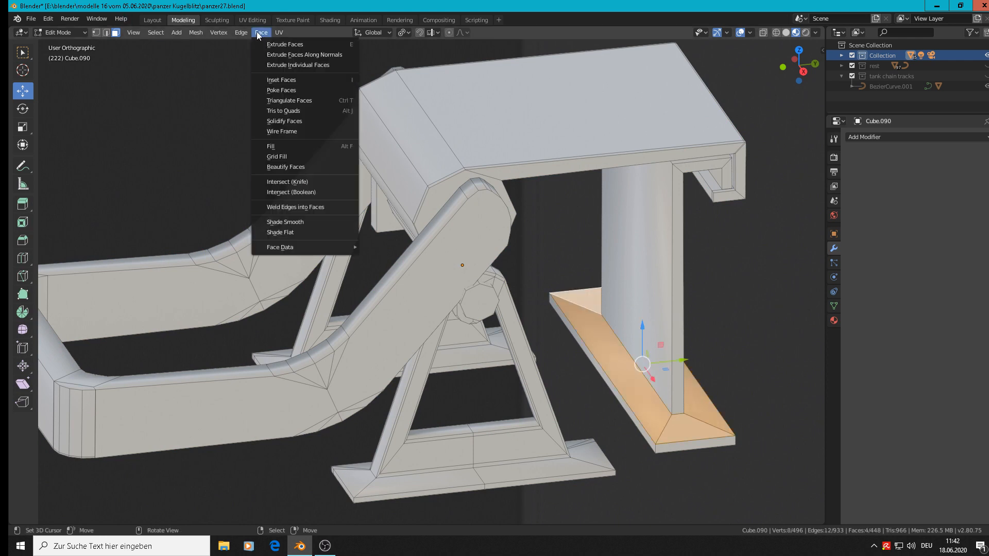
{"action": "left_click", "coordinate": [287, 233]}
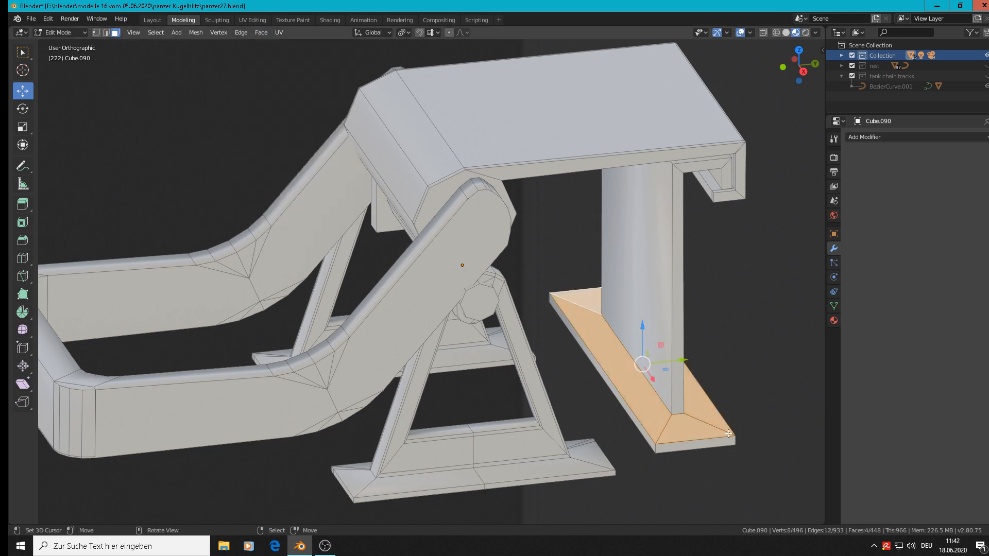
Flatten the rear base's top faces by scaling them to 0 along Z, and return to Object Mode
{"action": "key", "text": "s"}
{"action": "key", "text": "z"}
{"action": "key", "text": "0"}
{"action": "key", "text": "Return"}
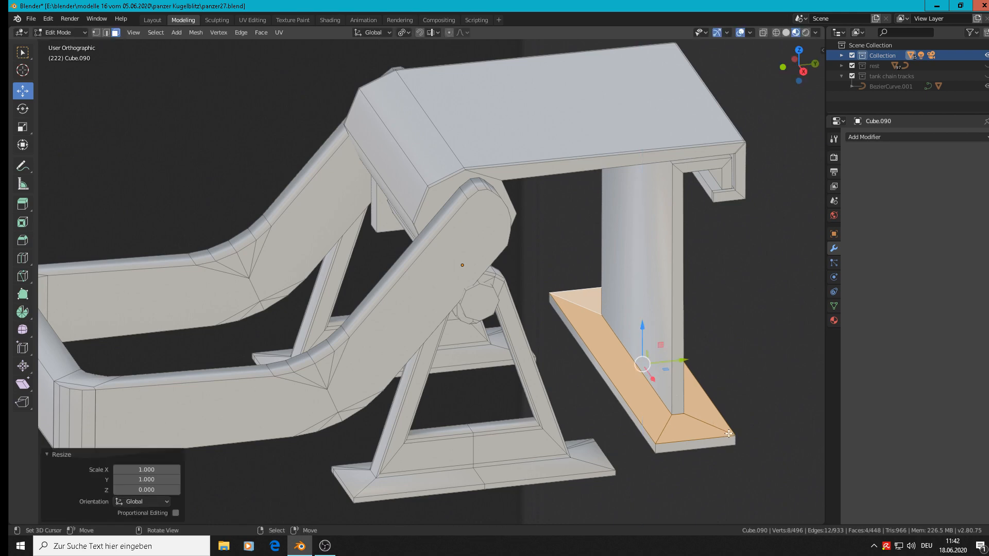
{"action": "key", "text": "Tab"}
{"action": "middle_click_drag", "start_coordinate": [718, 420], "coordinate": [706, 397]}
{"action": "scroll", "coordinate": [693, 398], "scroll_direction": "up", "scroll_amount": 4}
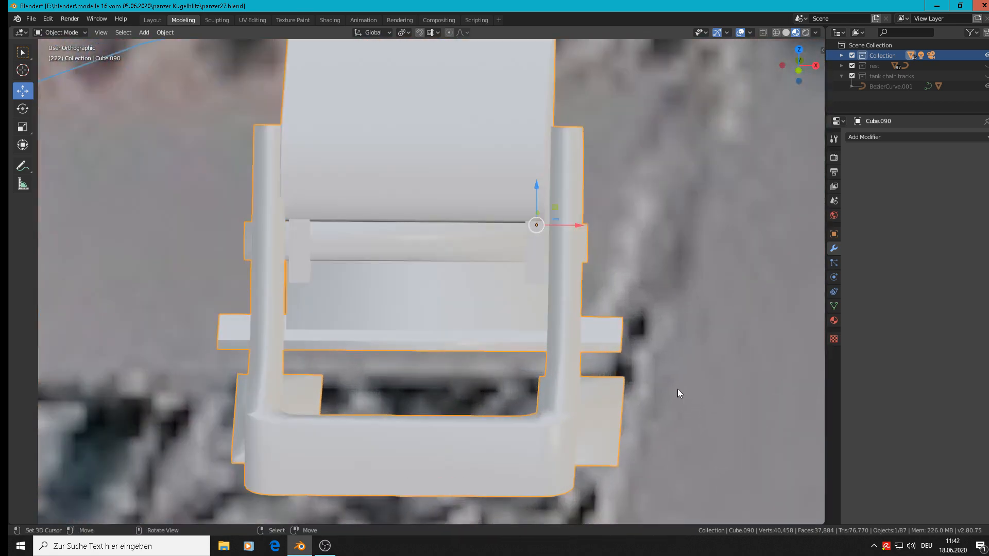
Add one loop cut along the clamp's right upright, close to its inner edge, with a factor of -0.903
{"action": "key", "text": "Tab"}
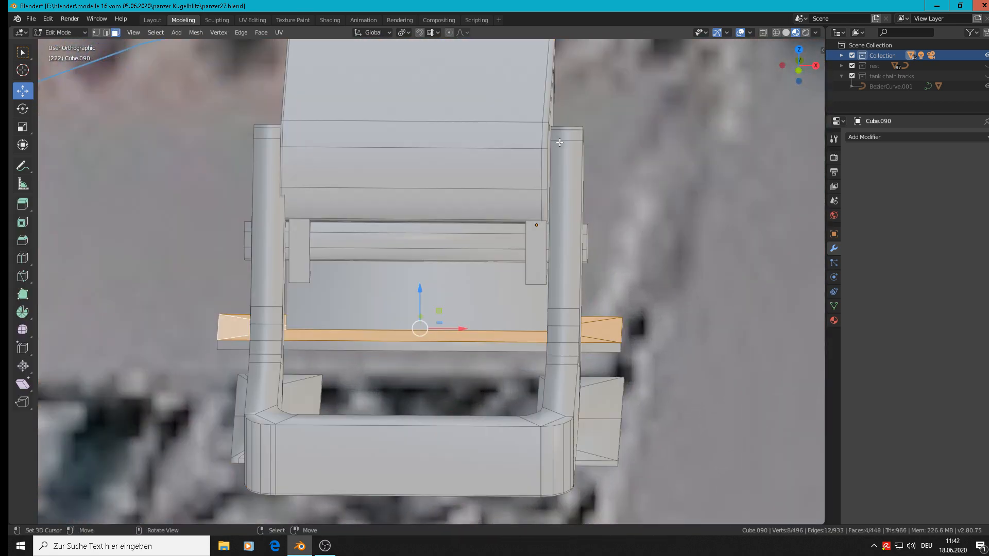
{"action": "key", "text": "ctrl+r"}
{"action": "left_click", "coordinate": [563, 144]}
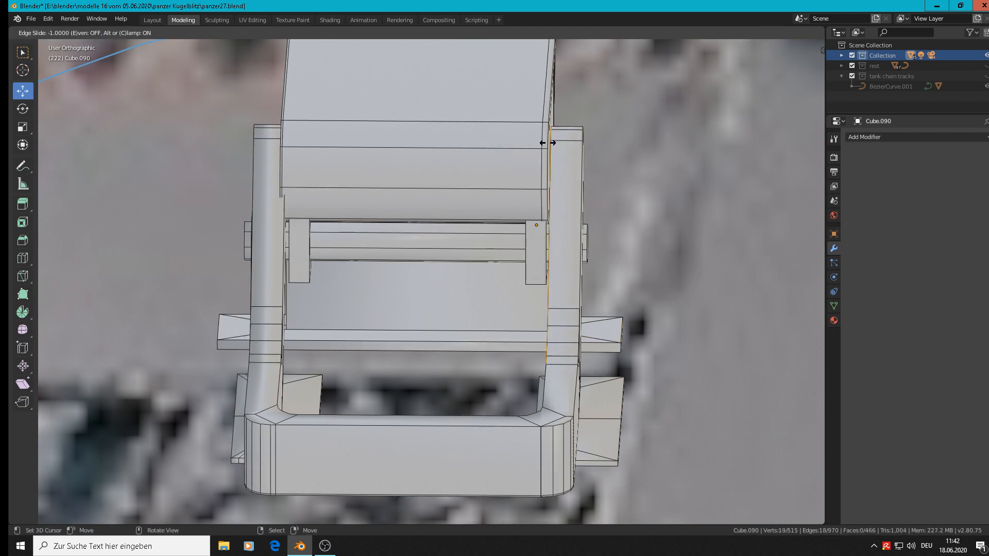
{"action": "left_click", "coordinate": [548, 142]}
Add one loop cut along the left upright, close to its outer edge, with a factor of -0.903, and return to Object Mode
{"action": "key", "text": "ctrl+r"}
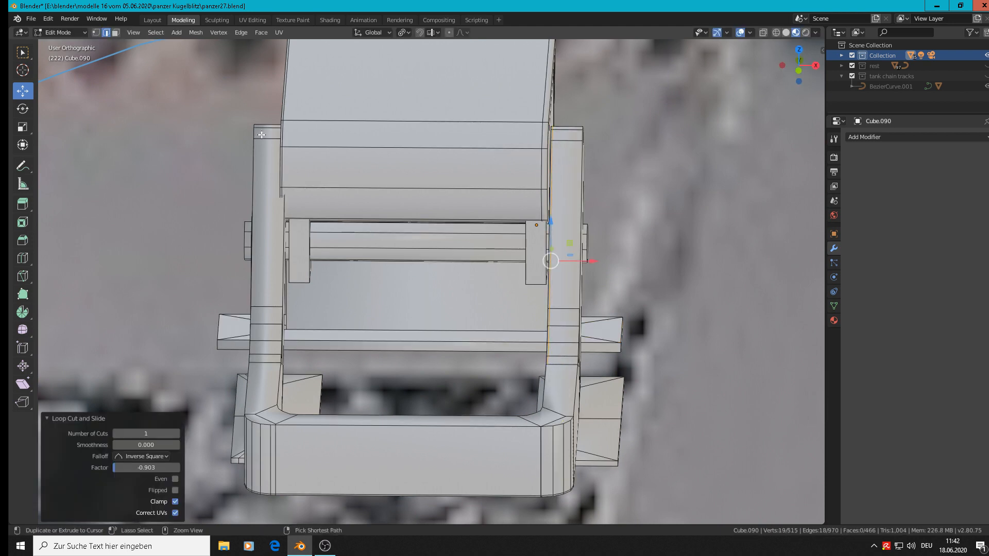
{"action": "left_click", "coordinate": [263, 133]}
{"action": "left_click", "coordinate": [248, 130]}
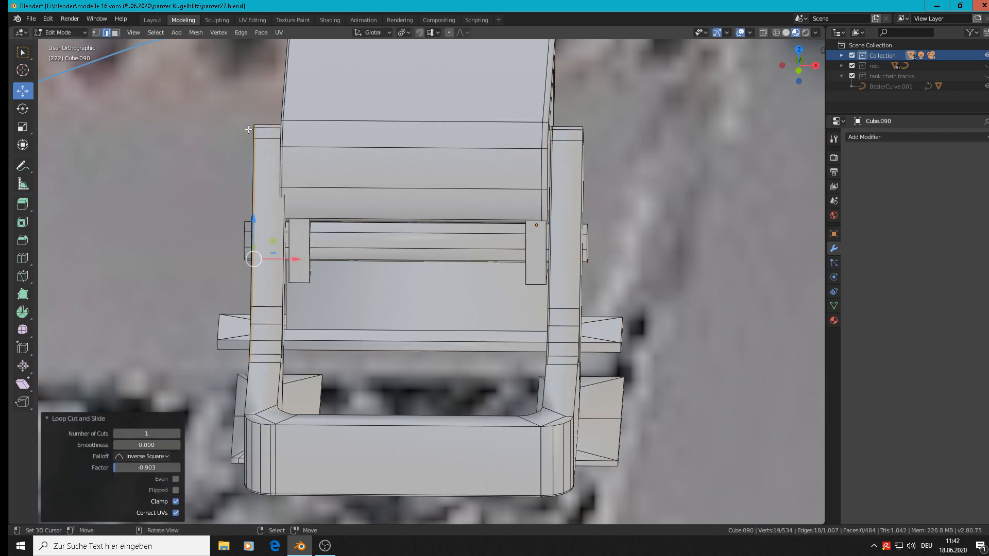
{"action": "scroll", "coordinate": [318, 175], "scroll_direction": "down", "scroll_amount": 3}
{"action": "key", "text": "Tab"}
{"action": "scroll", "coordinate": [350, 314], "scroll_direction": "up", "scroll_amount": 3}
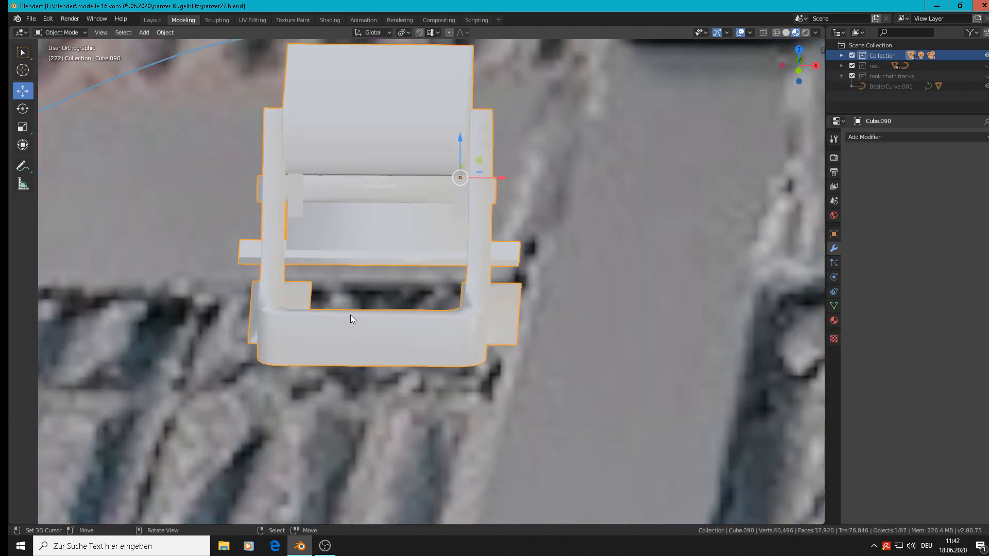
{"action": "middle_click_drag", "start_coordinate": [242, 314], "coordinate": [267, 331]}
{"action": "scroll", "coordinate": [338, 366], "scroll_direction": "up", "scroll_amount": 3}
{"action": "key", "text": "Tab"}
{"action": "scroll", "coordinate": [337, 366], "scroll_direction": "down", "scroll_amount": 2}
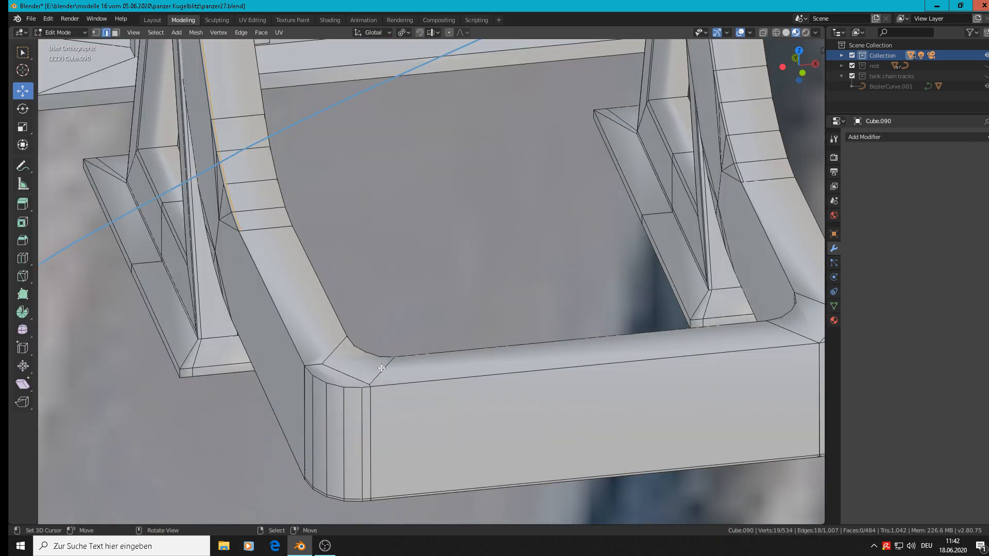
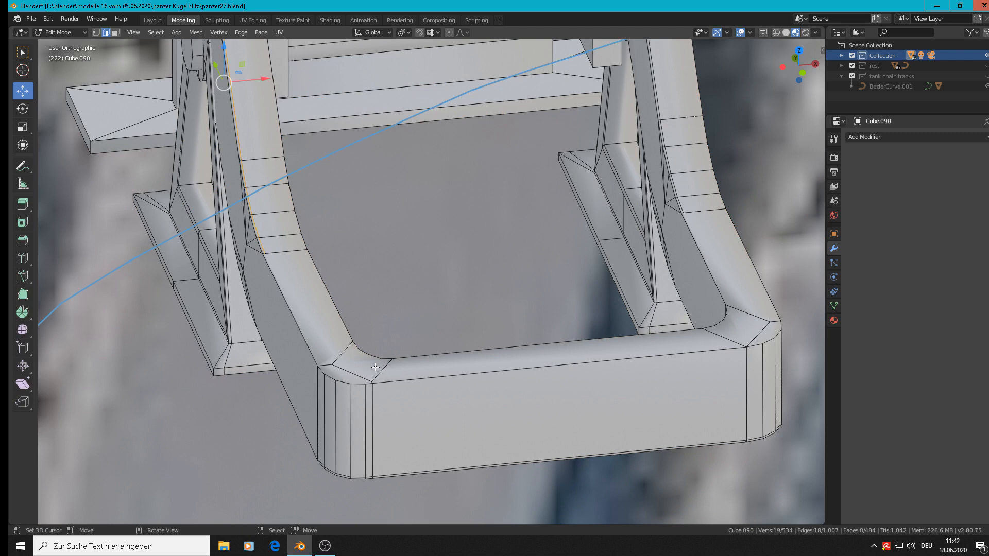
{"action": "key", "text": "ctrl+r"}
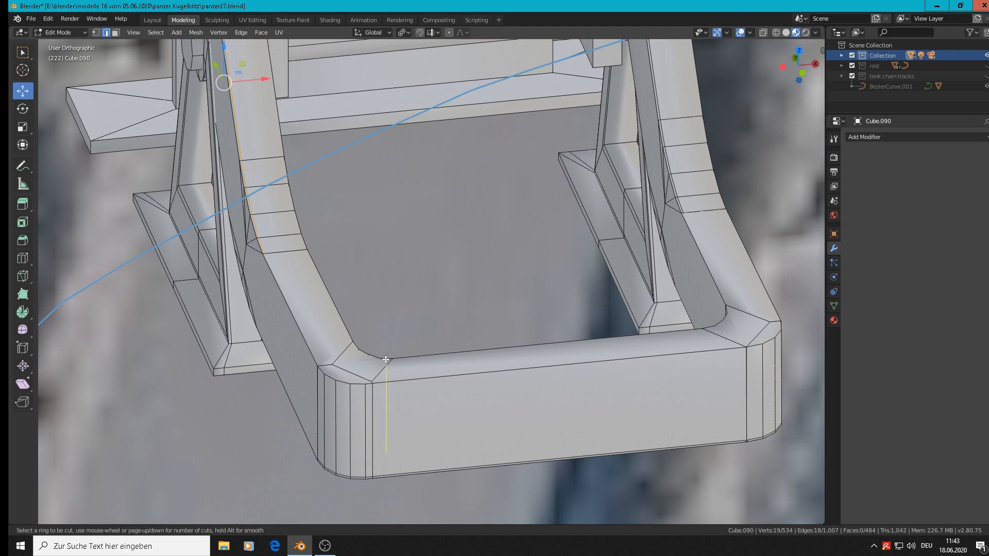
{"action": "key", "text": "Escape"}
{"action": "scroll", "coordinate": [526, 377], "scroll_direction": "down", "scroll_amount": 1}
{"action": "key", "text": "Tab"}
Select the ring of top faces around the left support's foot plate and flatten it by scaling to 0 along Z
{"action": "middle_click_drag", "start_coordinate": [526, 377], "coordinate": [516, 352]}
{"action": "scroll", "coordinate": [521, 377], "scroll_direction": "down", "scroll_amount": 2}
{"action": "scroll", "coordinate": [401, 359], "scroll_direction": "up", "scroll_amount": 4}
{"action": "key", "text": "Tab"}
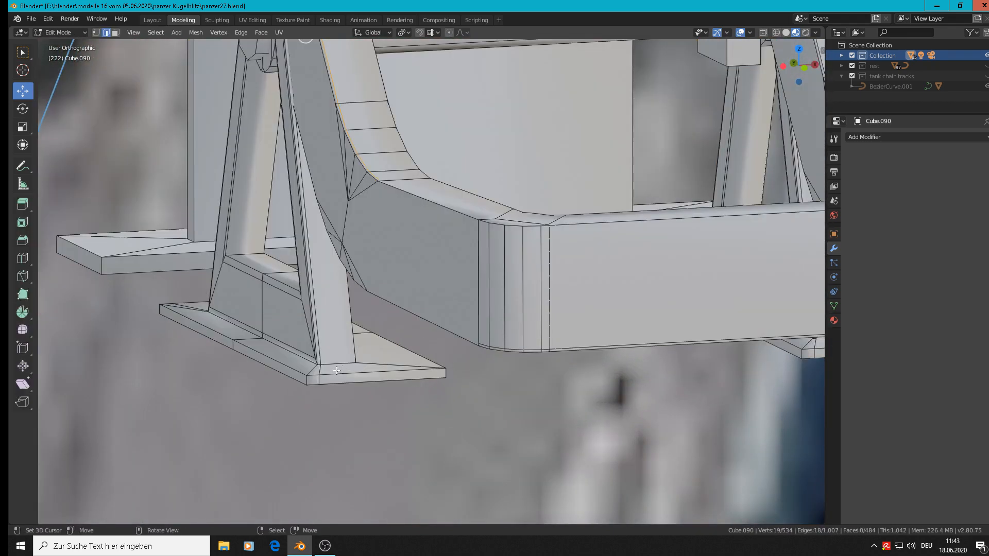
{"action": "middle_click_drag", "start_coordinate": [337, 370], "coordinate": [338, 375]}
{"action": "left_click", "coordinate": [312, 373], "text": "alt"}
{"action": "key", "text": "alt+a"}
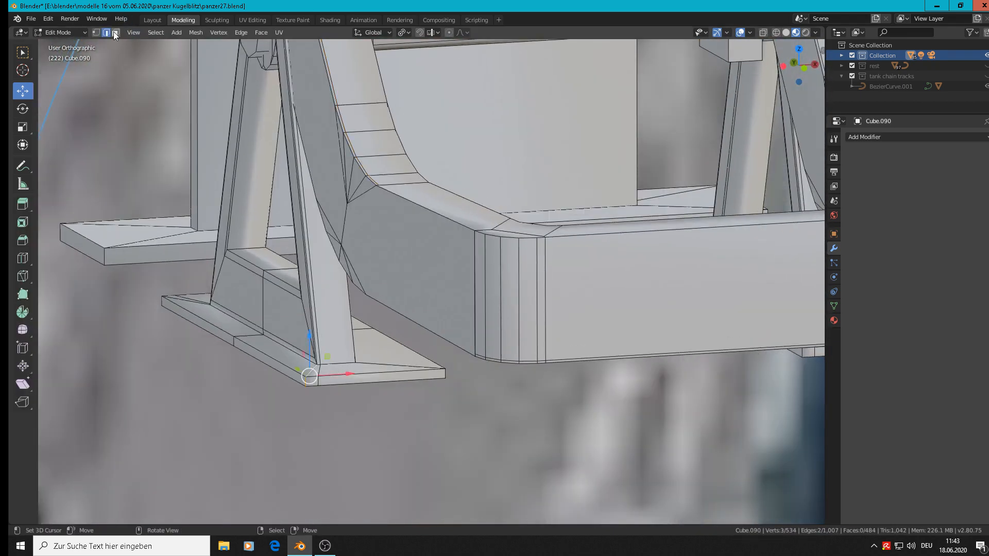
{"action": "key", "text": "3"}
{"action": "left_click", "coordinate": [309, 371], "text": "alt"}
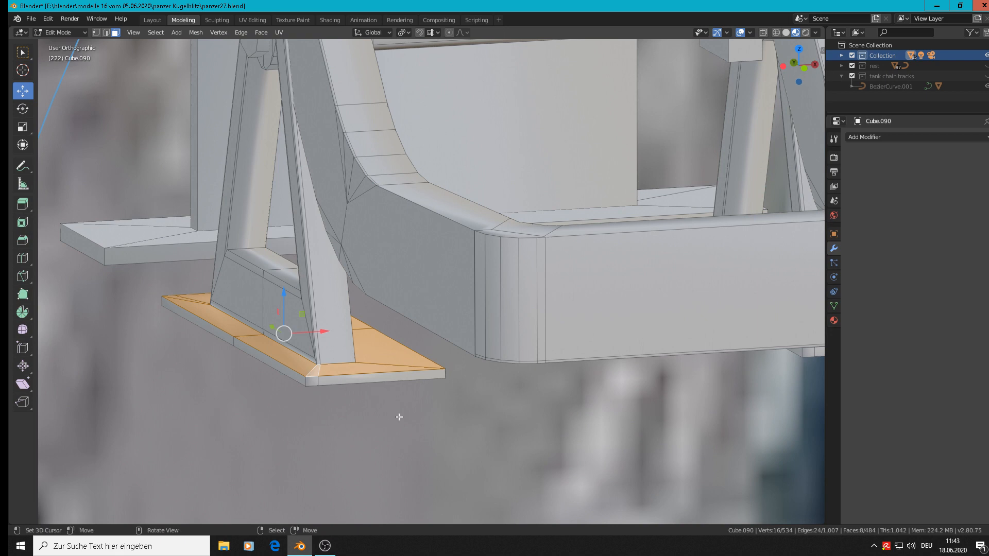
{"action": "key", "text": "s"}
{"action": "key", "text": "z"}
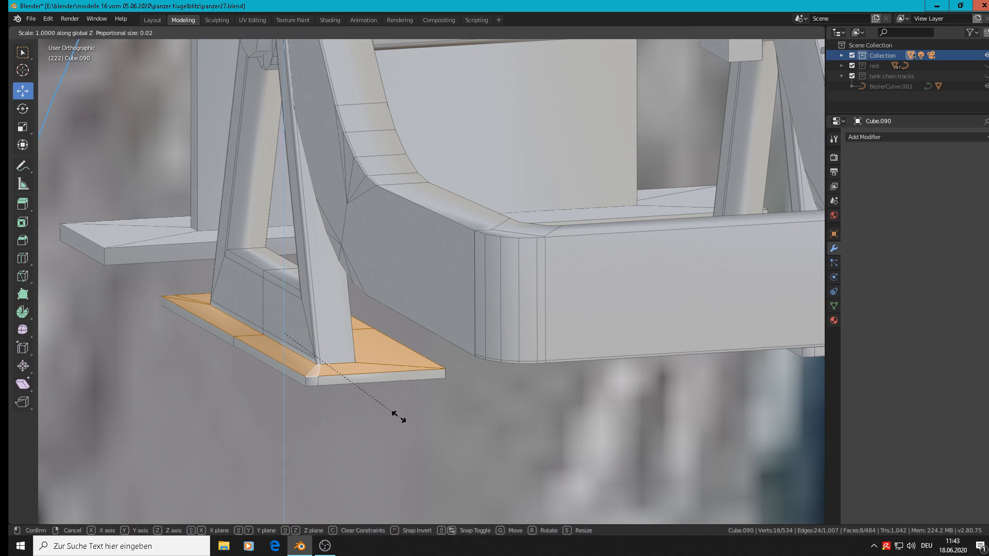
{"action": "key", "text": "Return"}
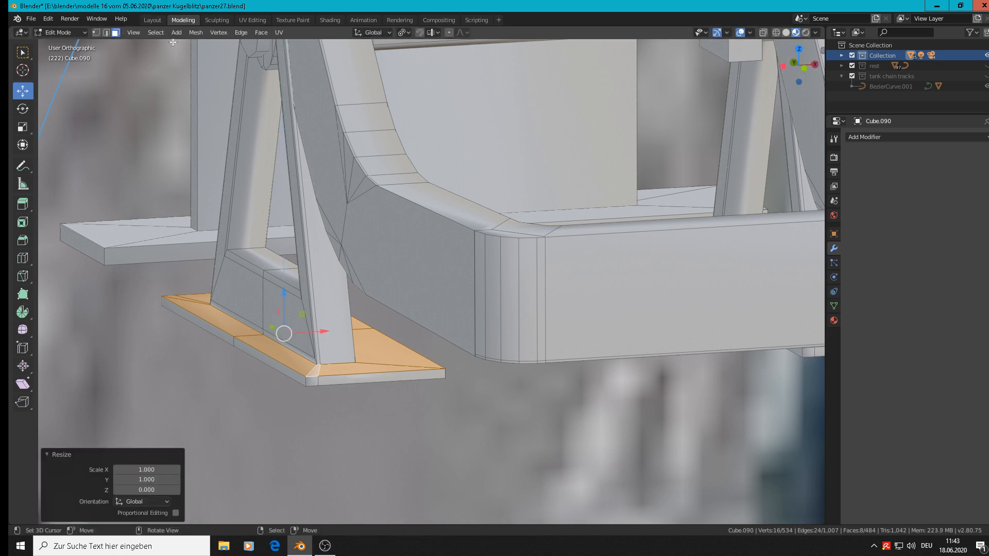
Shade the left foot plate's selected top faces flat and return to Object Mode
{"action": "left_click", "coordinate": [262, 37]}
{"action": "left_click", "coordinate": [298, 232]}
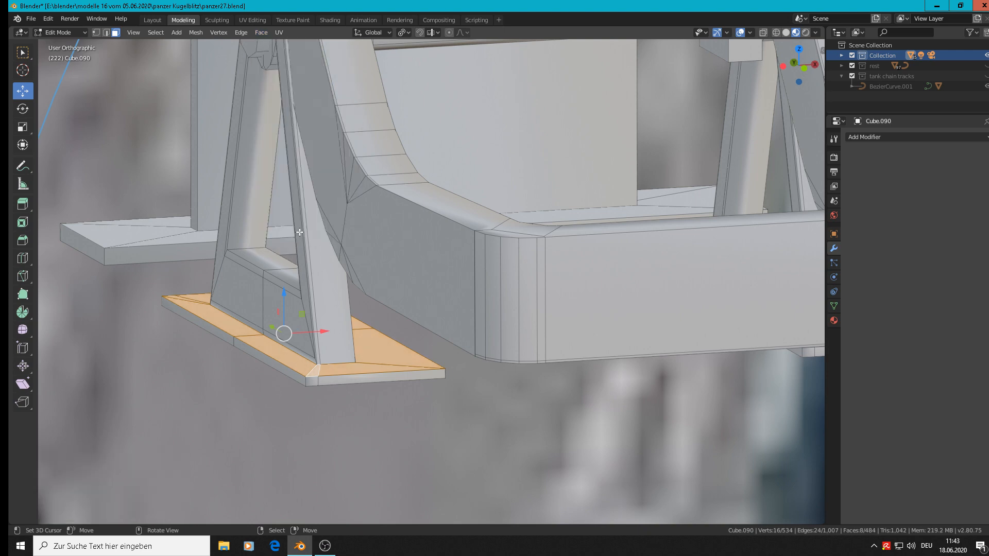
{"action": "middle_click_drag", "start_coordinate": [638, 418], "coordinate": [488, 353], "text": "shift"}
{"action": "key", "text": "Tab"}
Select the ring of top faces on the opposite support's foot plate and flatten it by scaling to 0 along Z
{"action": "scroll", "coordinate": [638, 341], "scroll_direction": "down", "scroll_amount": 4}
{"action": "middle_click_drag", "start_coordinate": [535, 355], "coordinate": [474, 354]}
{"action": "scroll", "coordinate": [525, 337], "scroll_direction": "up", "scroll_amount": 5}
{"action": "key", "text": "Tab"}
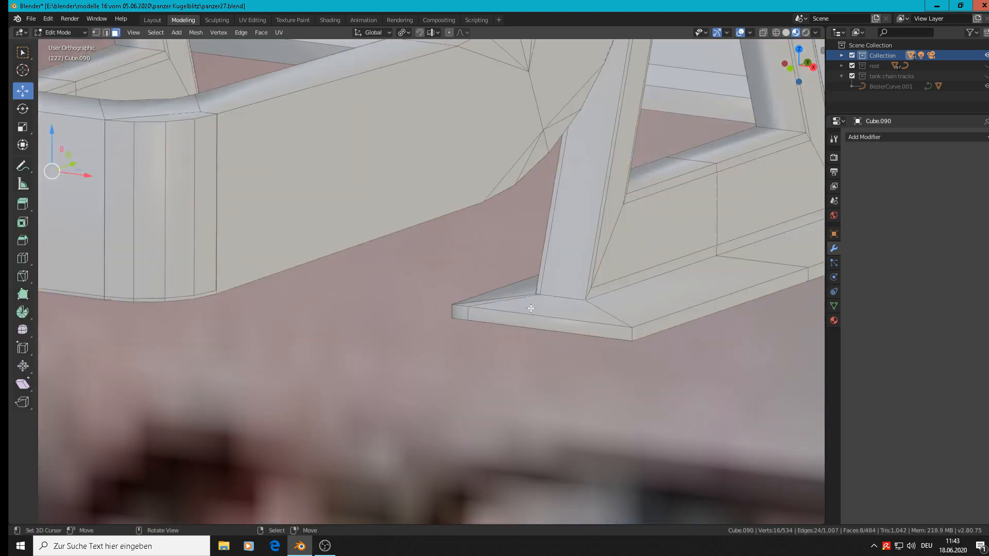
{"action": "left_click", "coordinate": [511, 297], "text": "alt"}
{"action": "middle_click_drag", "start_coordinate": [511, 298], "coordinate": [519, 299]}
{"action": "key", "text": "s"}
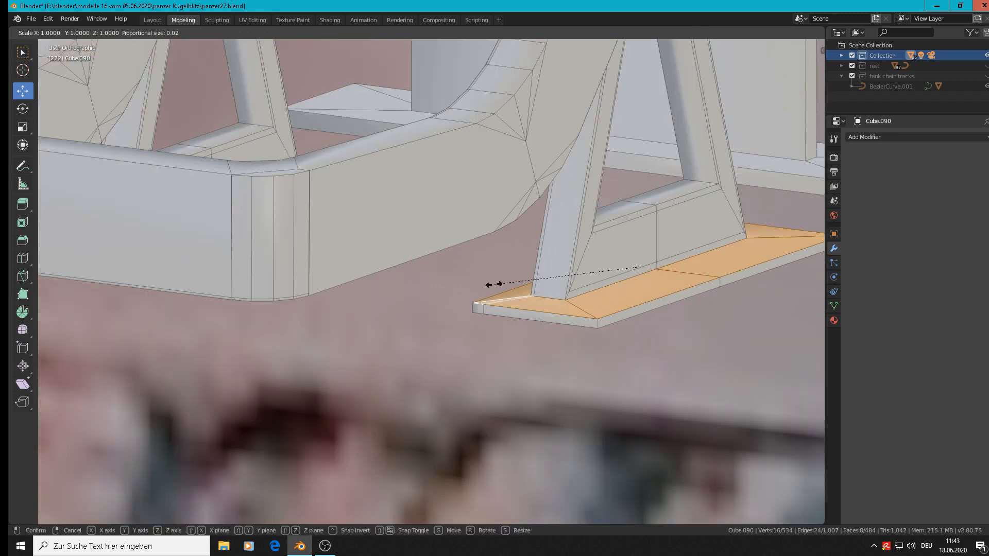
{"action": "key", "text": "z"}
{"action": "key", "text": "0"}
{"action": "key", "text": "Return"}
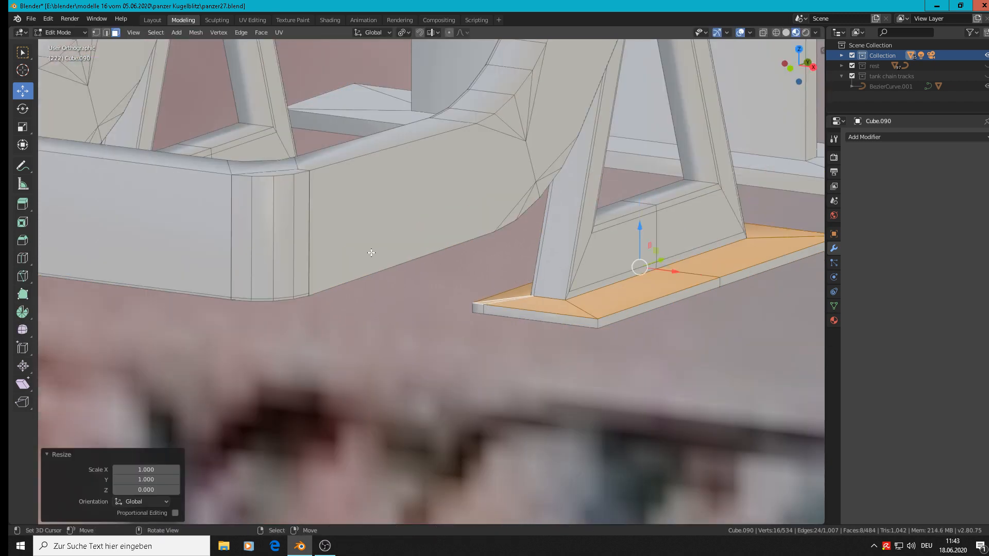
Shade the opposite foot plate's selected top faces flat and return to Object Mode
{"action": "left_click", "coordinate": [260, 32]}
{"action": "left_click", "coordinate": [297, 236]}
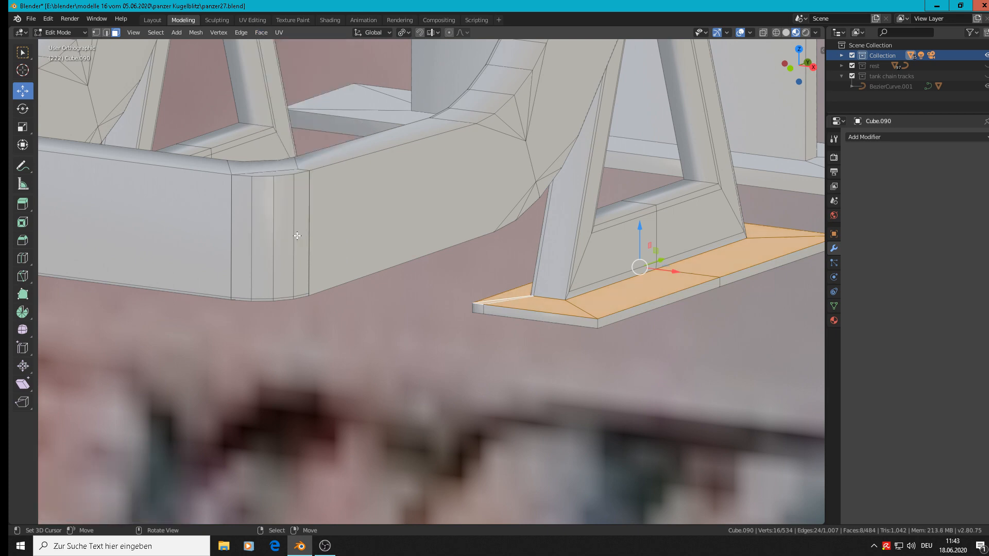
{"action": "key", "text": "Tab"}
{"action": "scroll", "coordinate": [303, 245], "scroll_direction": "down", "scroll_amount": 8}
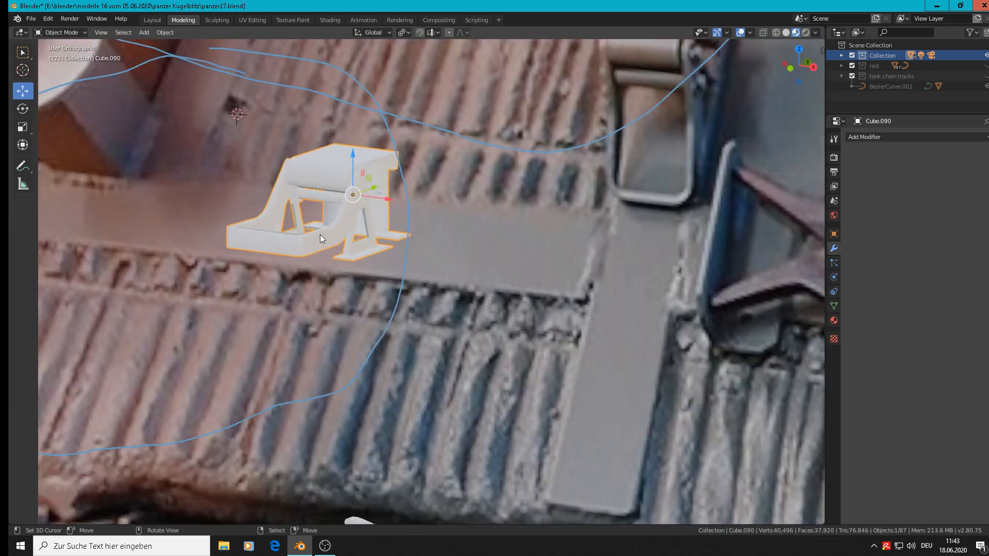
{"action": "key", "text": "Tab"}
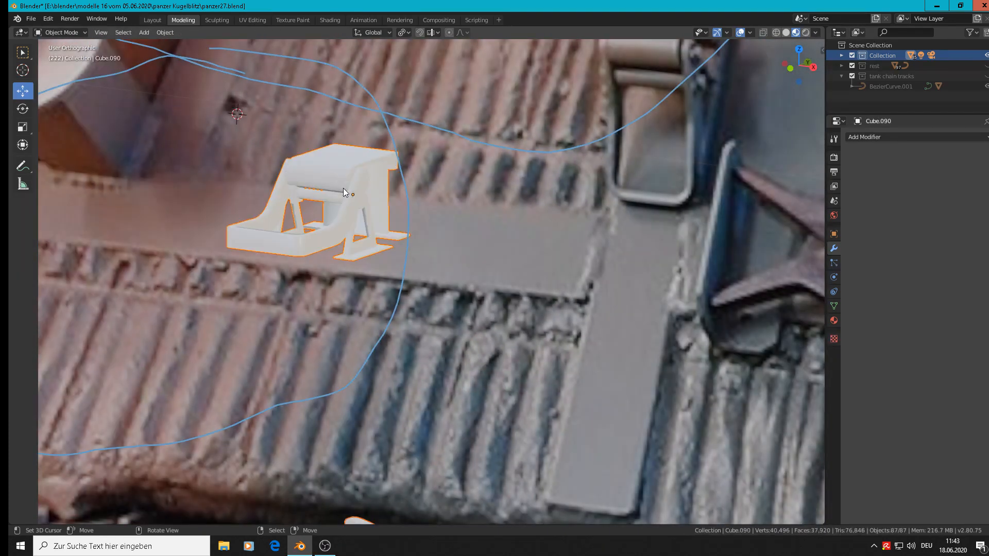
{"action": "key", "text": "a"}
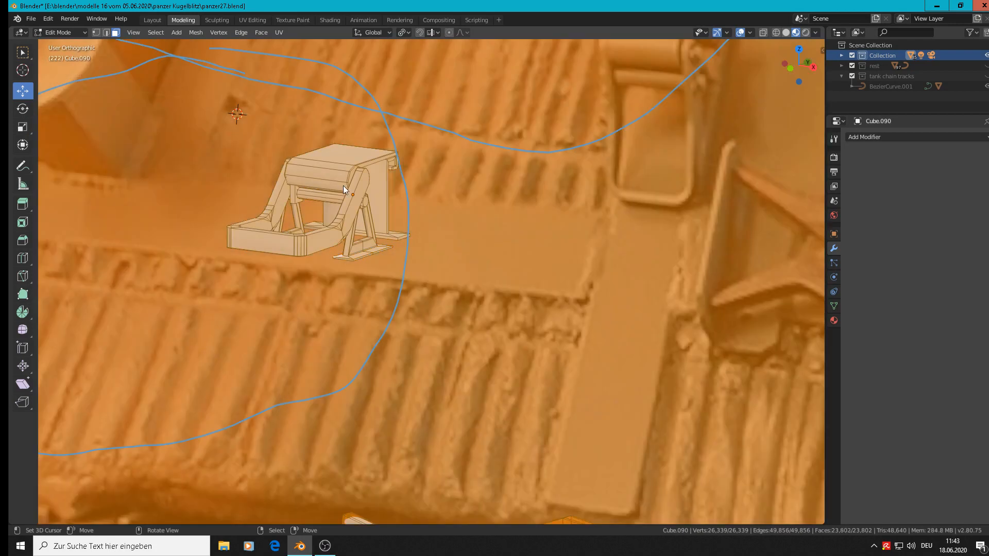
{"action": "key", "text": "Tab"}
{"action": "right_click", "coordinate": [342, 181]}
Select the clamp's entire mesh in Edit Mode and recalculate its normals to the outside
{"action": "key", "text": "Tab"}
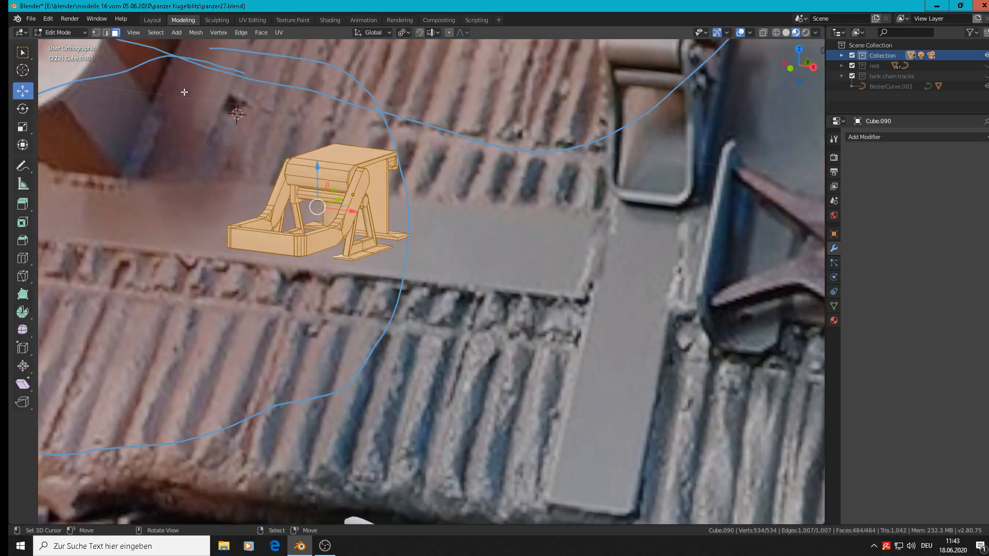
{"action": "left_click", "coordinate": [195, 33]}
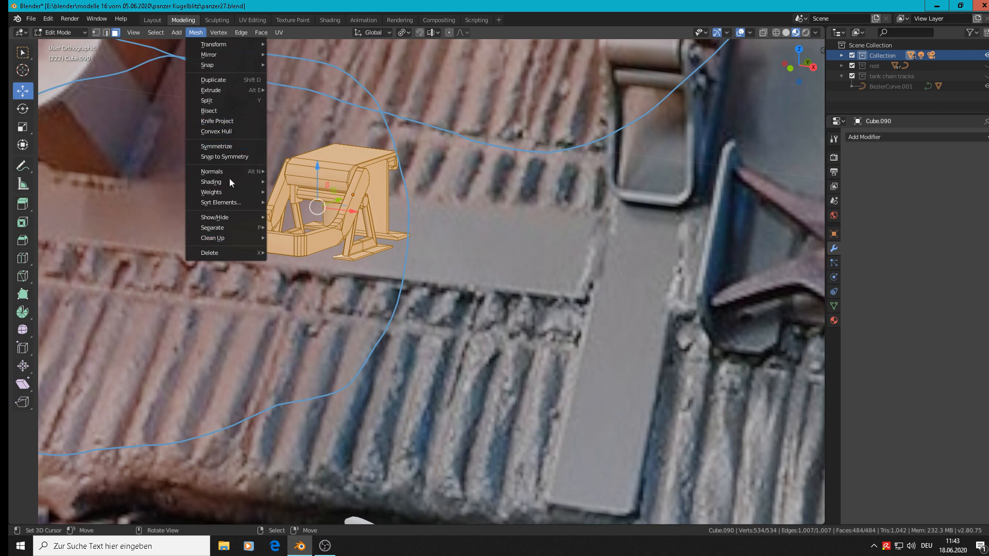
{"action": "mouse_move", "coordinate": [230, 175]}
{"action": "left_click", "coordinate": [316, 181]}
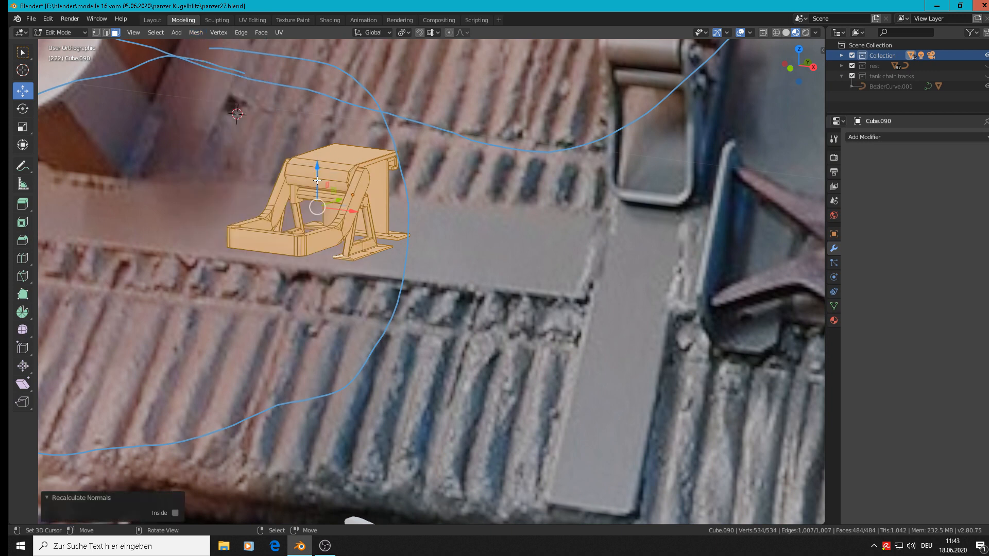
Delete loose vertices and edges from the clamp's mesh
{"action": "left_click", "coordinate": [196, 33]}
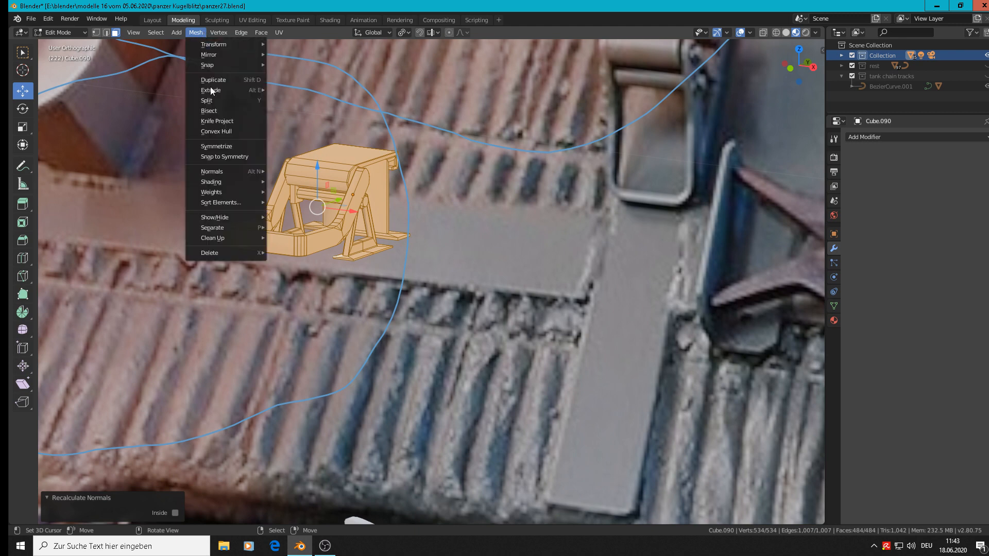
{"action": "mouse_move", "coordinate": [209, 242]}
{"action": "left_click", "coordinate": [293, 241]}
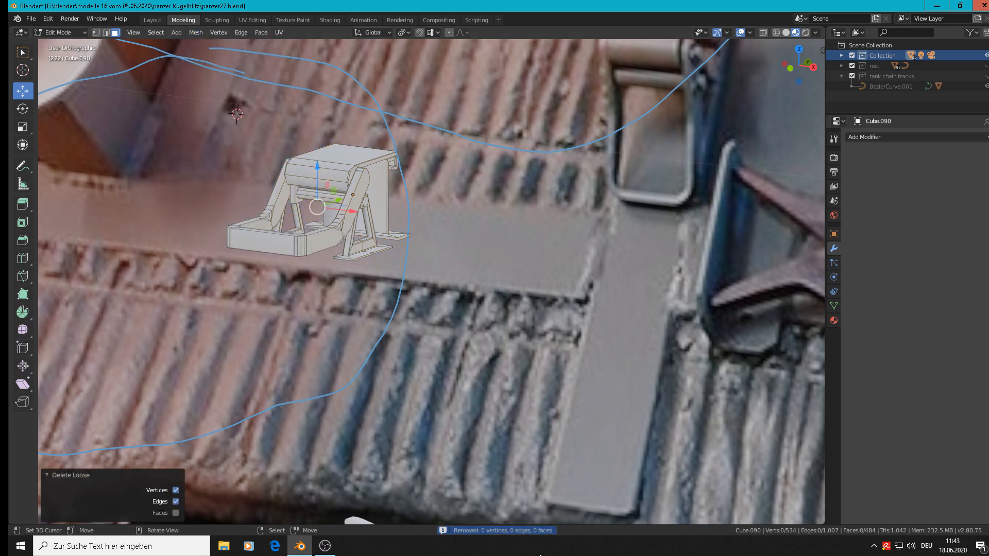
Select the entire clamp mesh, merge its vertices by distance at 0.0001 m, and return to Object Mode
{"action": "key", "text": "a"}
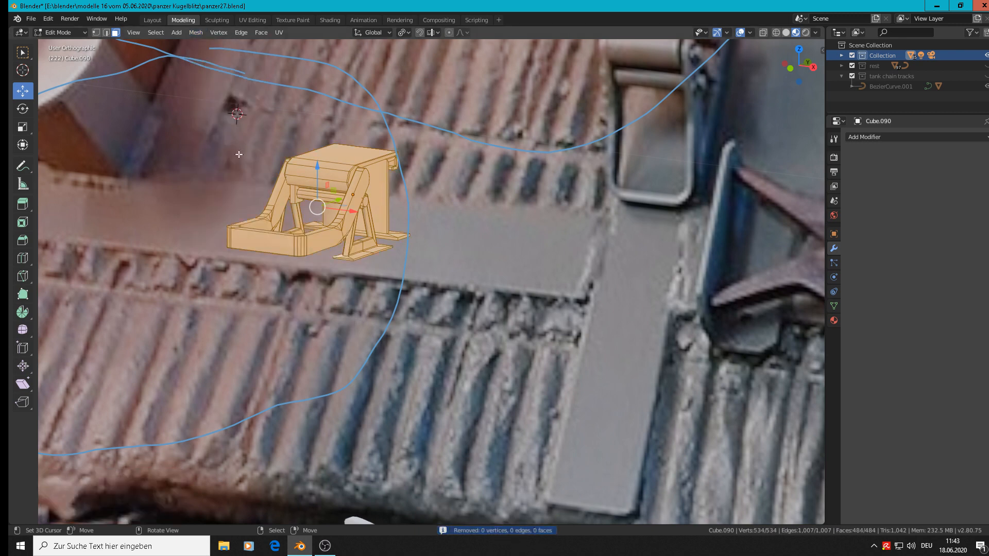
{"action": "left_click", "coordinate": [195, 33]}
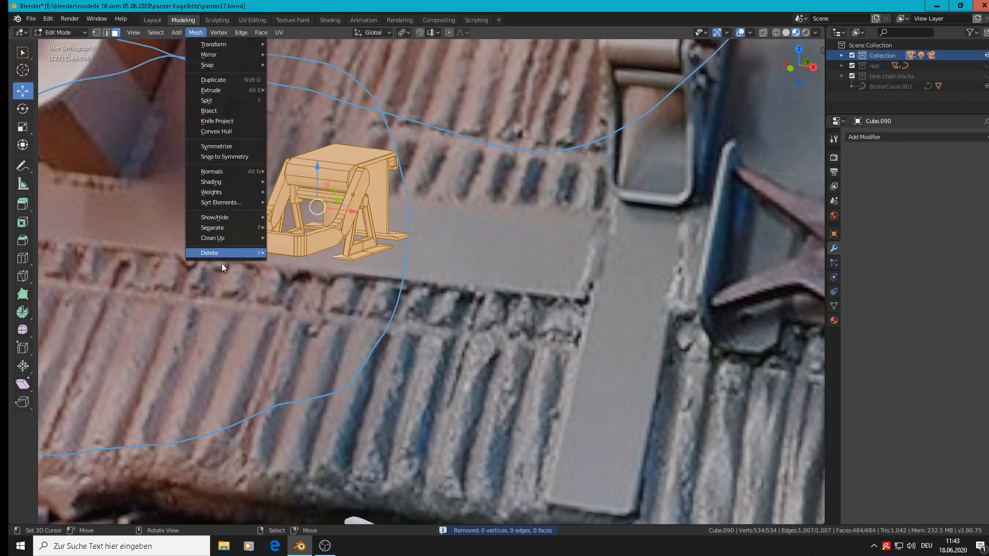
{"action": "mouse_move", "coordinate": [226, 240]}
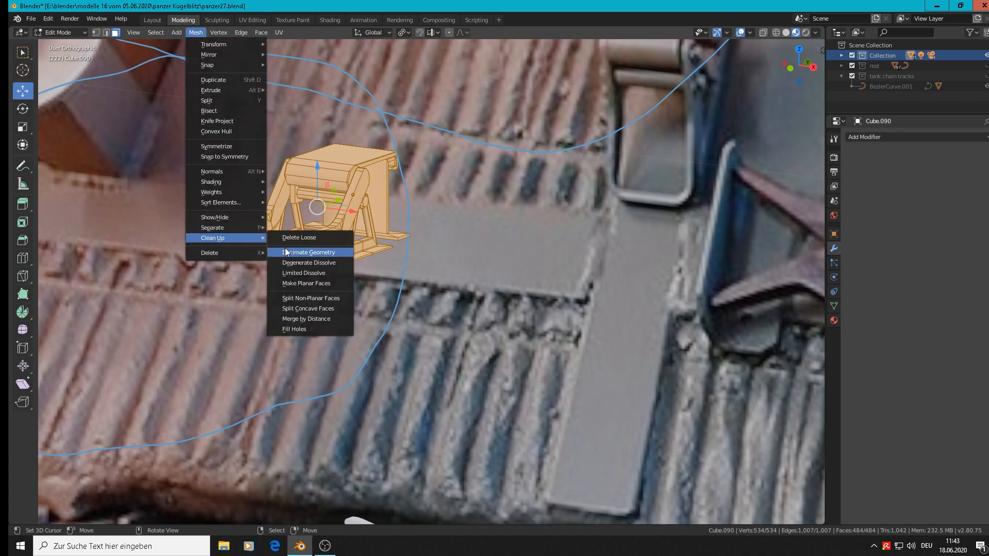
{"action": "left_click", "coordinate": [317, 319]}
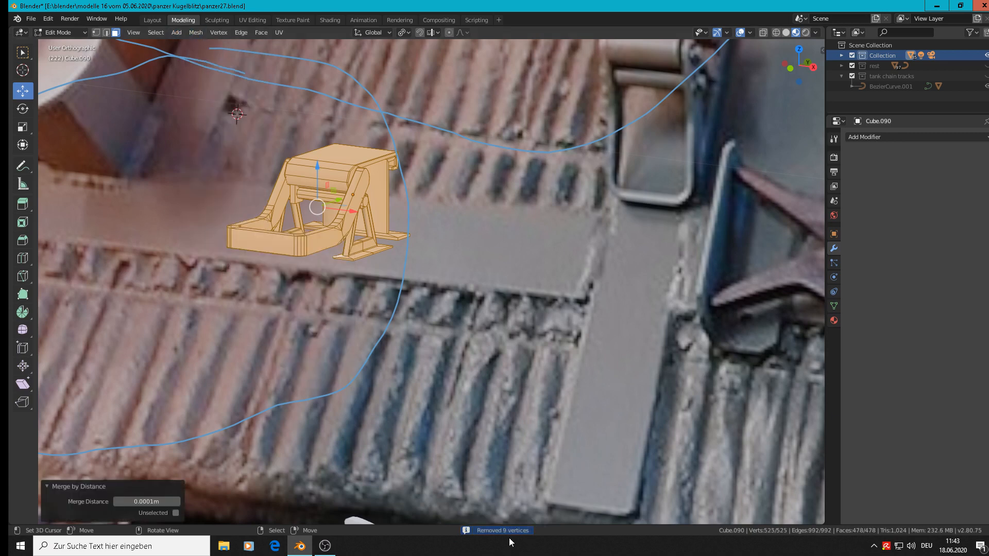
{"action": "key", "text": "Tab"}
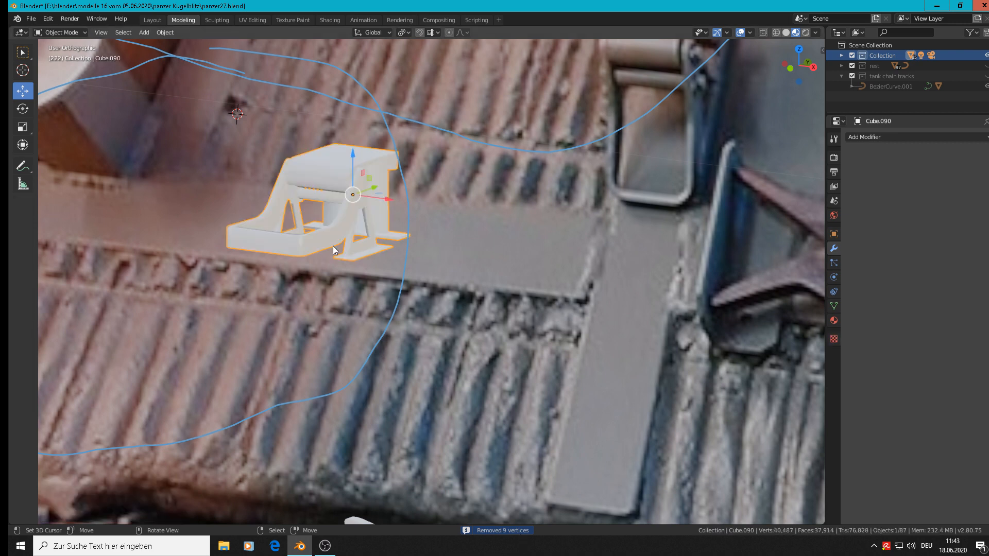
Save the project under its existing file name panzer27.blend
{"action": "scroll", "coordinate": [333, 246], "scroll_direction": "down", "scroll_amount": 1}
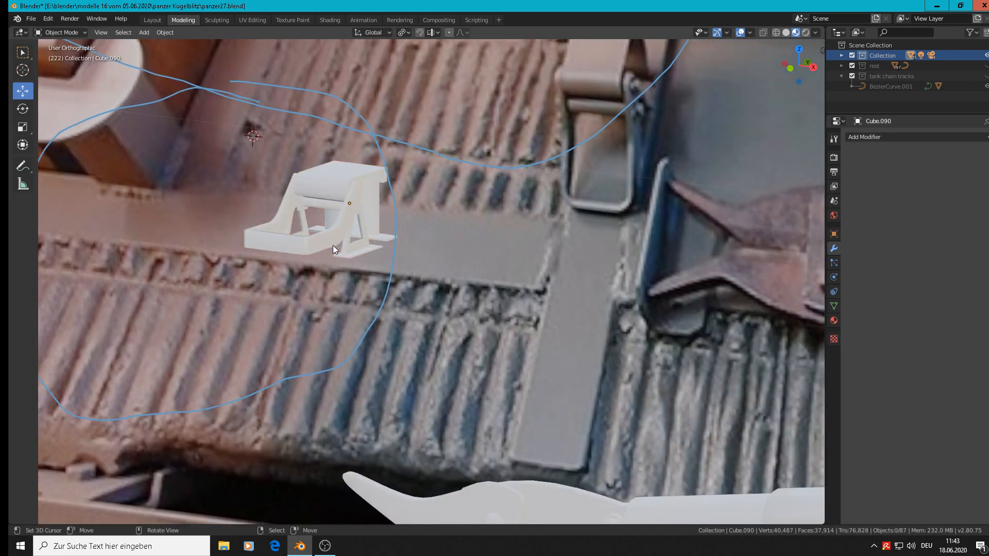
{"action": "scroll", "coordinate": [332, 245], "scroll_direction": "down", "scroll_amount": 1}
{"action": "middle_click_drag", "start_coordinate": [332, 243], "coordinate": [371, 247]}
{"action": "left_click", "coordinate": [31, 19]}
{"action": "left_click", "coordinate": [50, 63]}
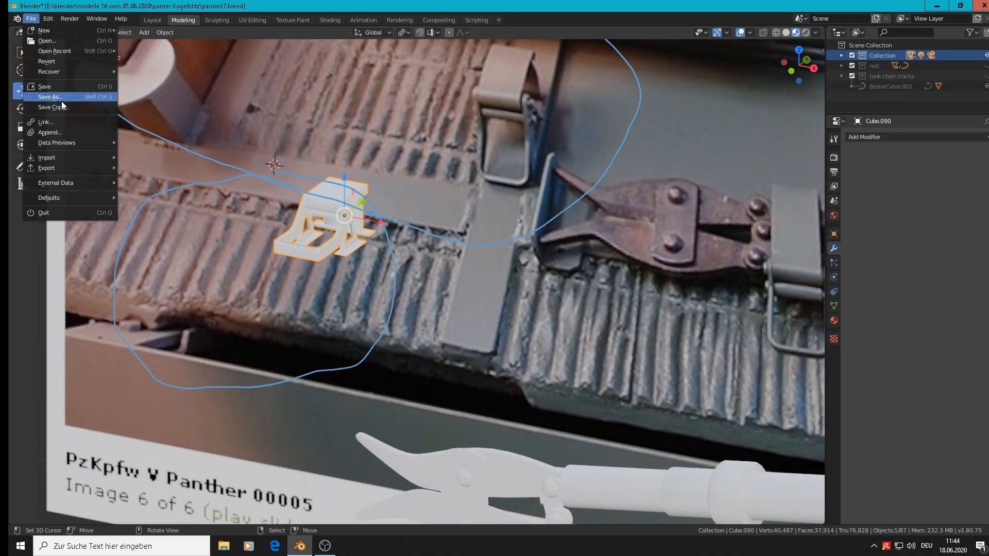
{"action": "left_click", "coordinate": [60, 90]}
{"action": "scroll", "coordinate": [361, 227], "scroll_direction": "up", "scroll_amount": 4}
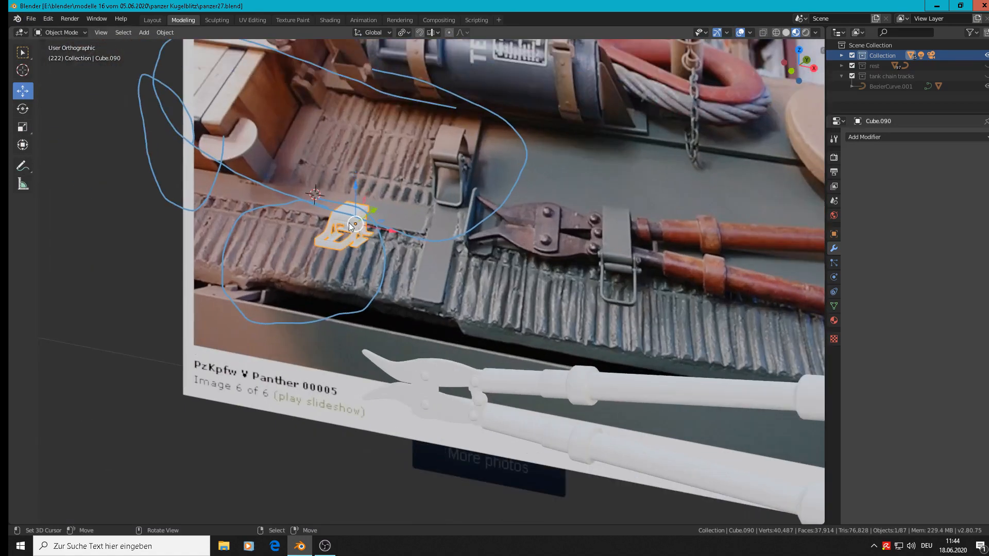
{"action": "scroll", "coordinate": [424, 134], "scroll_direction": "up", "scroll_amount": 2}
{"action": "middle_click_drag", "start_coordinate": [424, 171], "coordinate": [448, 175]}
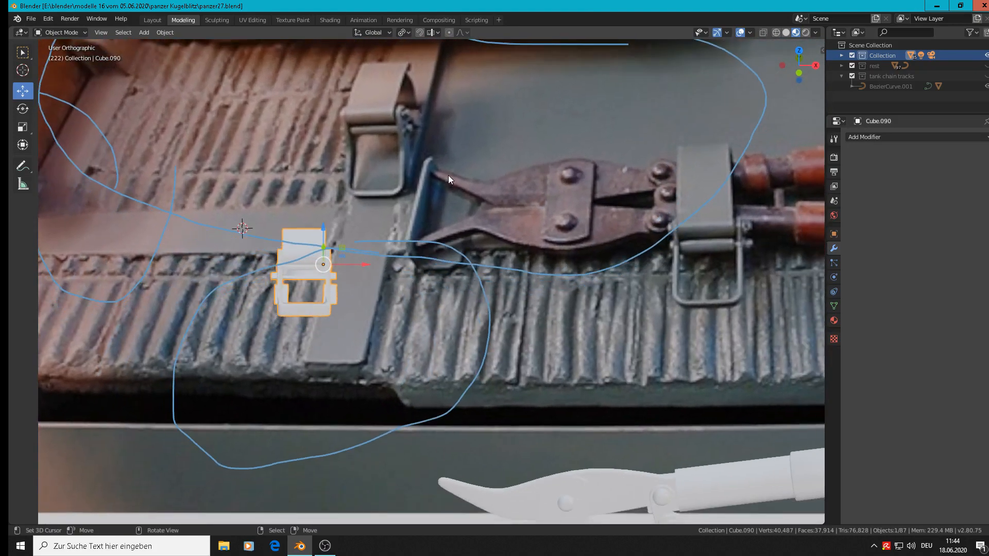
Narrow the finished clamp by scaling it to 0.879 along X
{"action": "key", "text": "s"}
{"action": "key", "text": "x"}
{"action": "left_click", "coordinate": [359, 281]}
Duplicate the clamp in front view and place the copy over the bolt cutter, offset about 0.123 m in X and -0.0593 m in Z
{"action": "scroll", "coordinate": [330, 282], "scroll_direction": "down", "scroll_amount": 5}
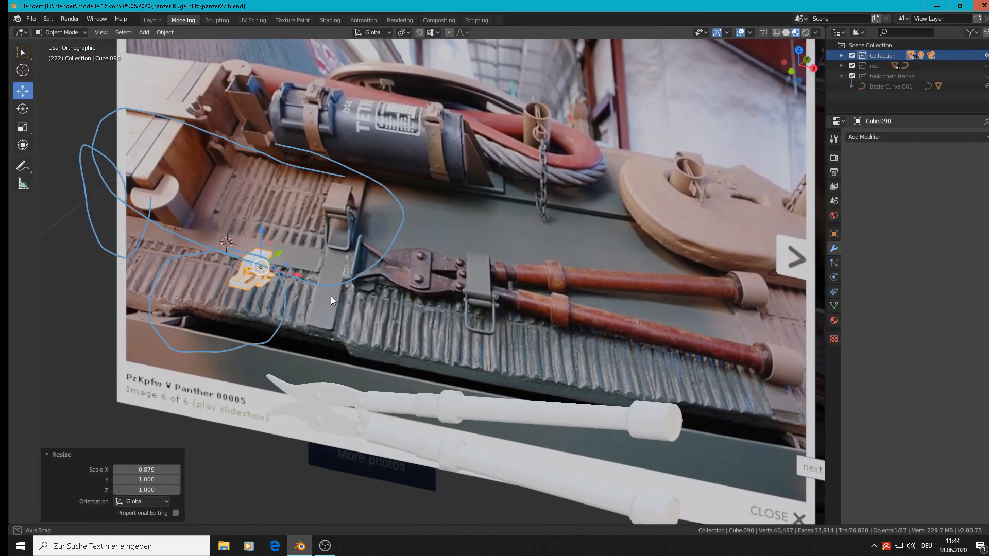
{"action": "middle_click_drag", "start_coordinate": [331, 295], "coordinate": [506, 353]}
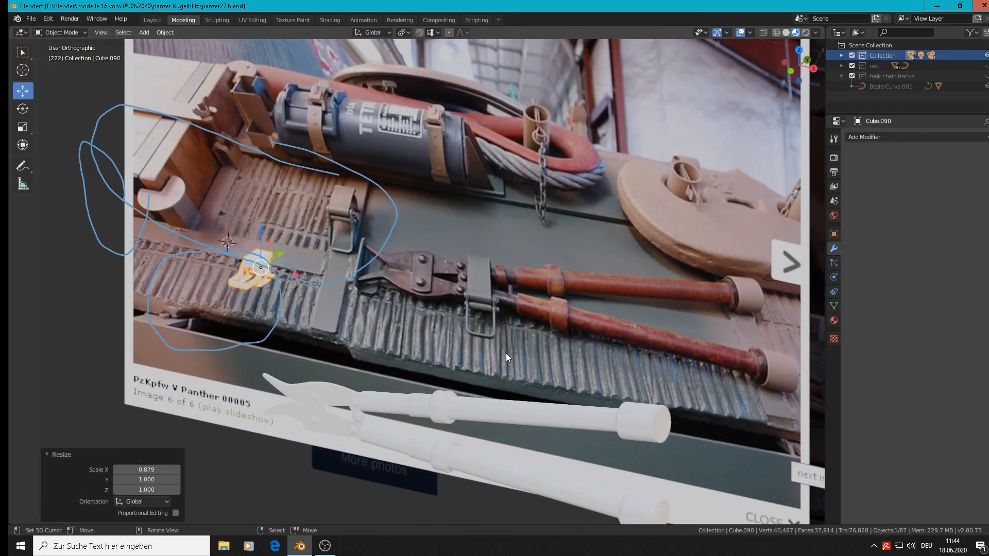
{"action": "middle_click_drag", "start_coordinate": [468, 292], "coordinate": [436, 292]}
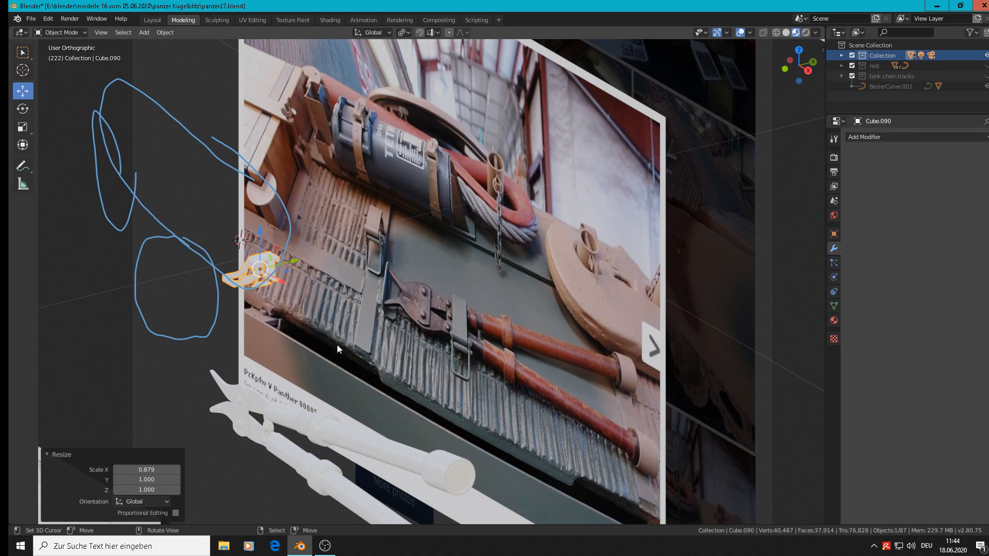
{"action": "key", "text": "KP_1"}
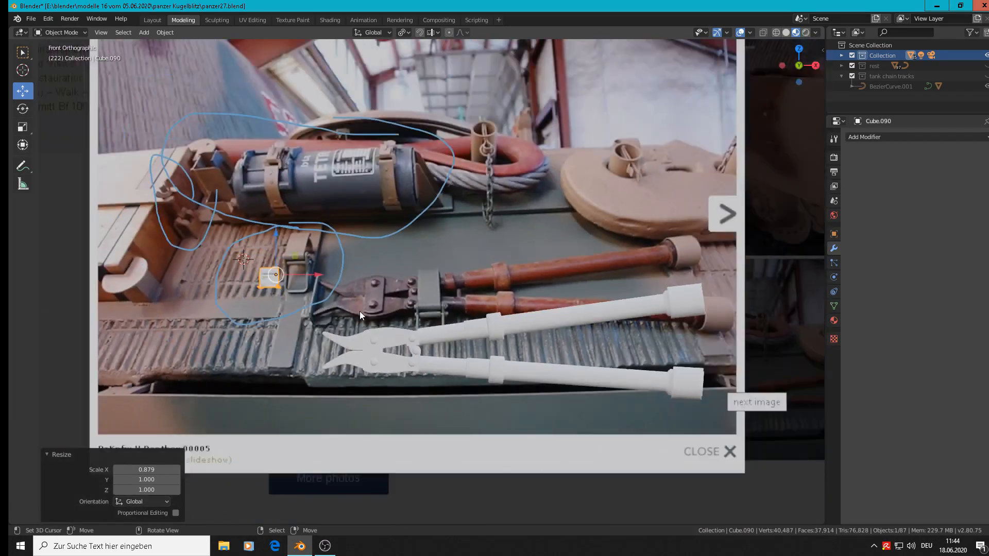
{"action": "key", "text": "shift+d"}
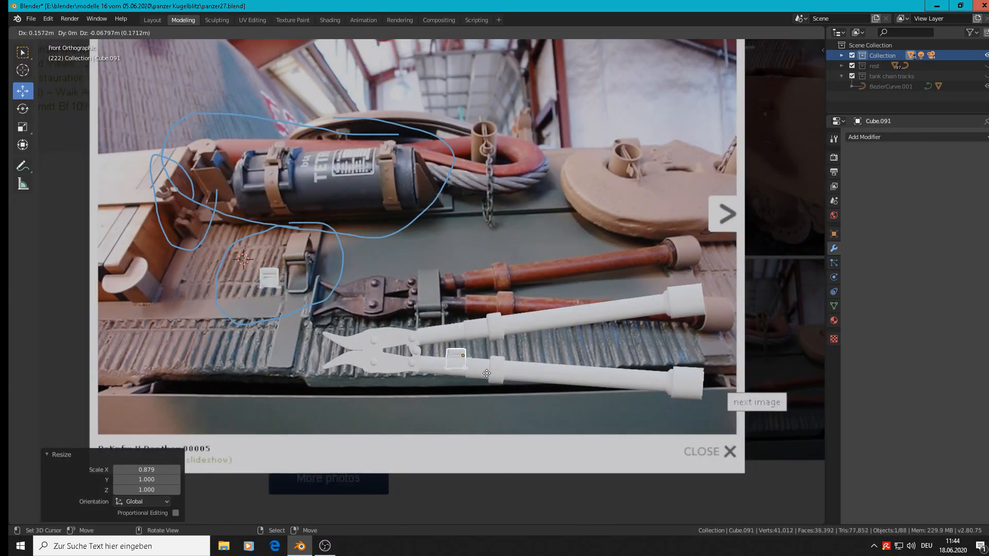
{"action": "left_click", "coordinate": [449, 362]}
Rotate the duplicated clamp 90° about the global X axis
{"action": "scroll", "coordinate": [449, 363], "scroll_direction": "up", "scroll_amount": 4}
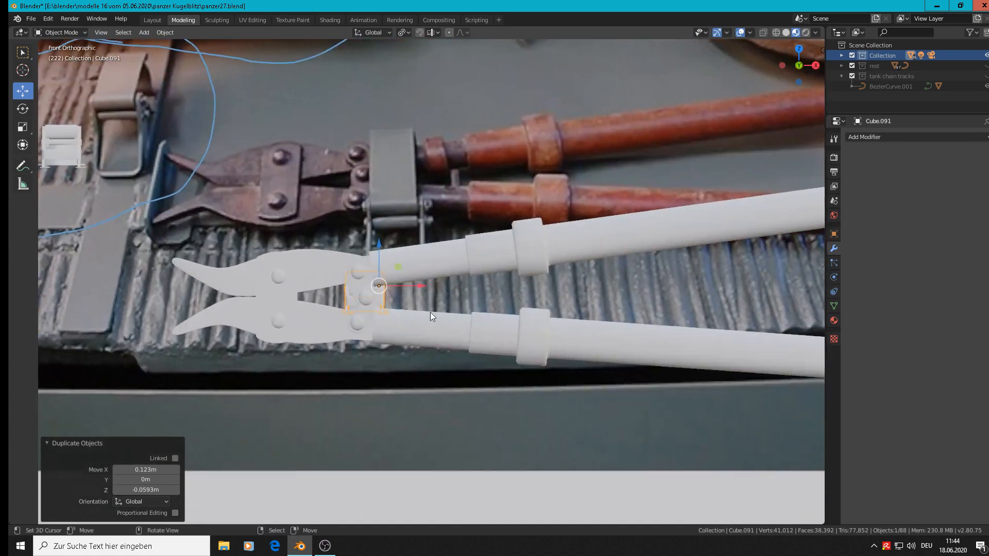
{"action": "key", "text": "r"}
{"action": "key", "text": "x"}
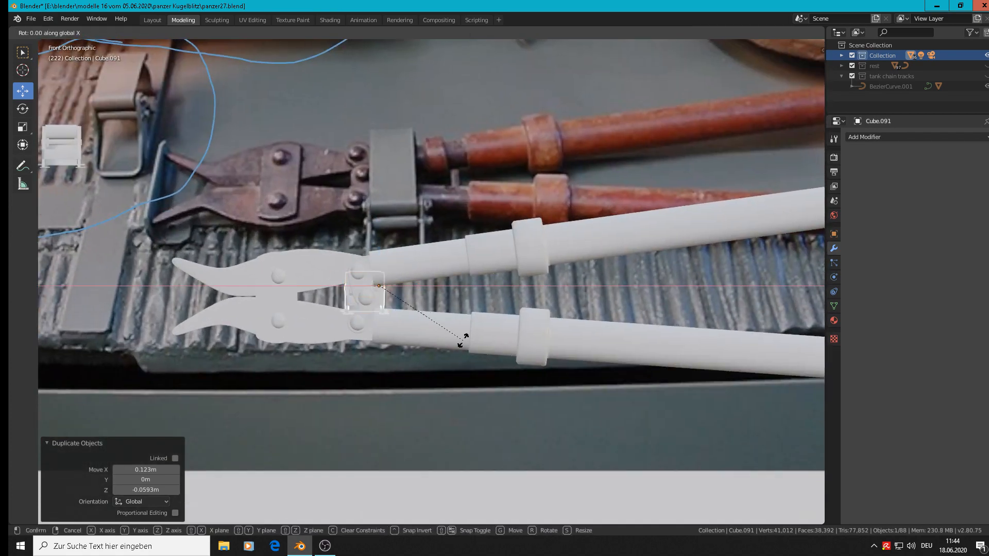
{"action": "key", "text": "Return"}
Lower the rotated clamp about 0.02 m along Z and shift it about 0.0095 m along X toward the bolt cutter's handles
{"action": "scroll", "coordinate": [435, 271], "scroll_direction": "down", "scroll_amount": 2}
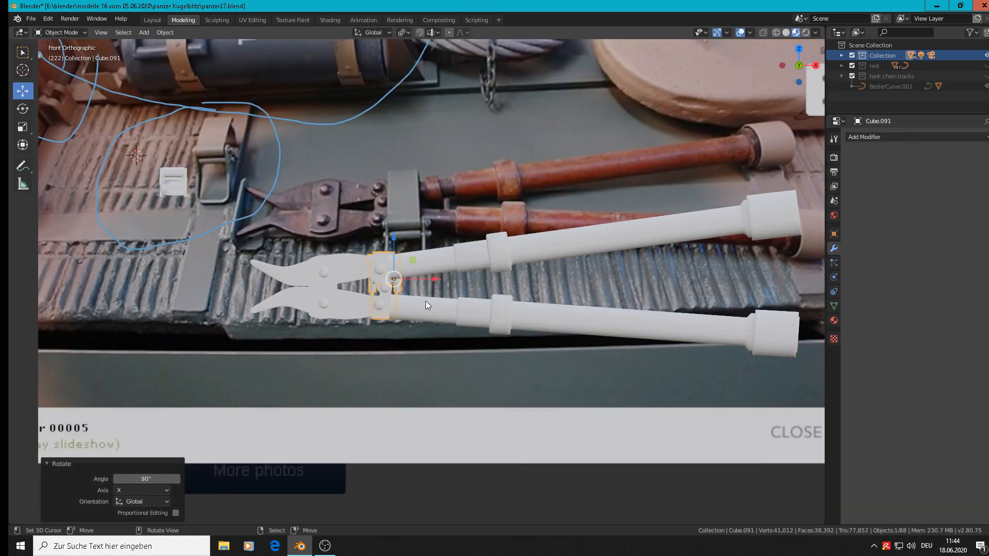
{"action": "scroll", "coordinate": [426, 300], "scroll_direction": "up", "scroll_amount": 1}
{"action": "key", "text": "g"}
{"action": "key", "text": "z"}
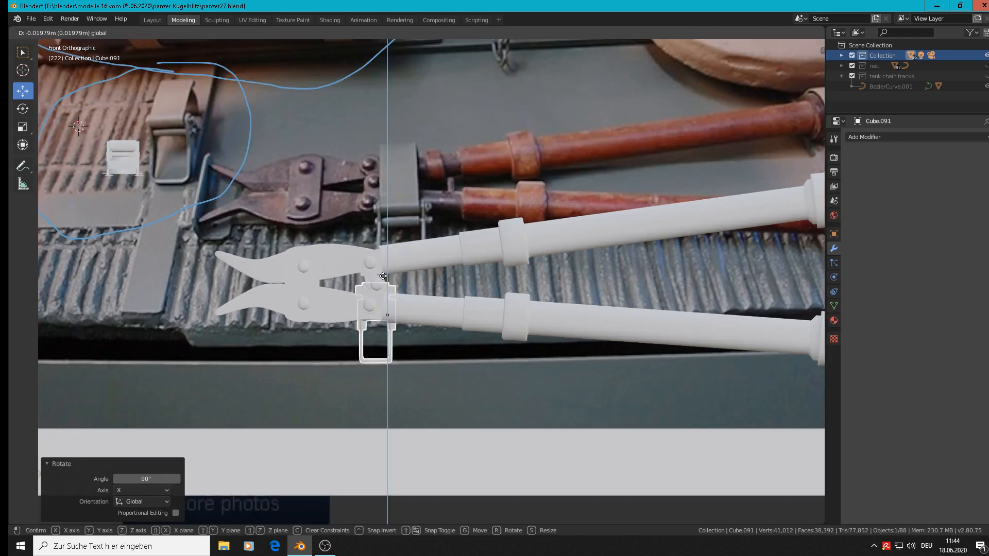
{"action": "key", "text": "Return"}
{"action": "key", "text": "g"}
{"action": "key", "text": "x"}
{"action": "key", "text": "Return"}
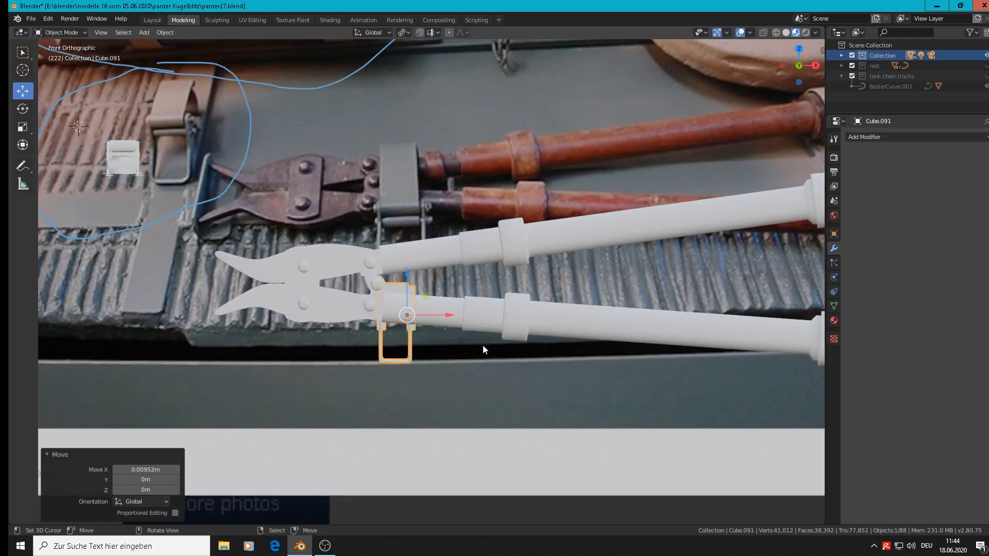
Scale the duplicated clamp uniformly to about 1.437 and move it about 0.004 m along X behind the cutter's jaws
{"action": "key", "text": "s"}
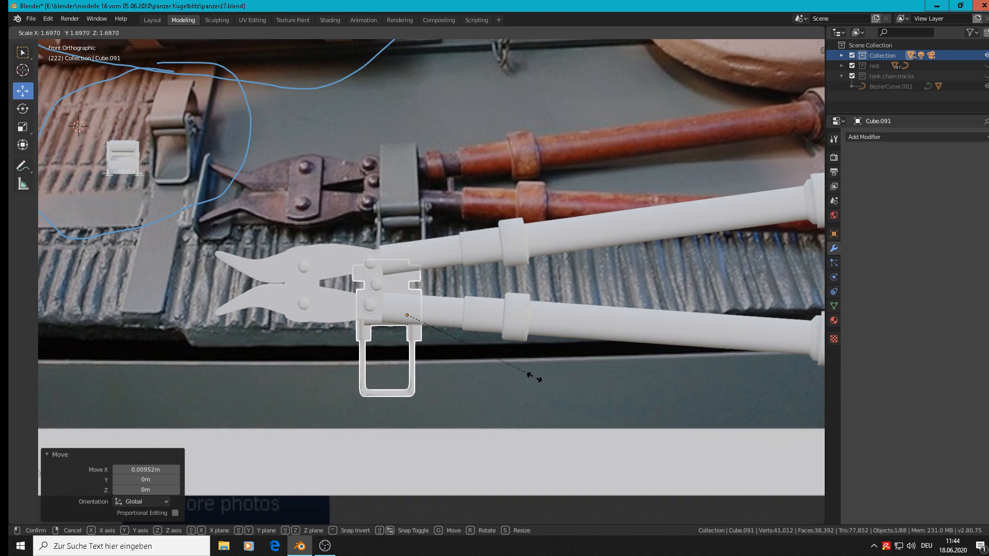
{"action": "key", "text": "Return"}
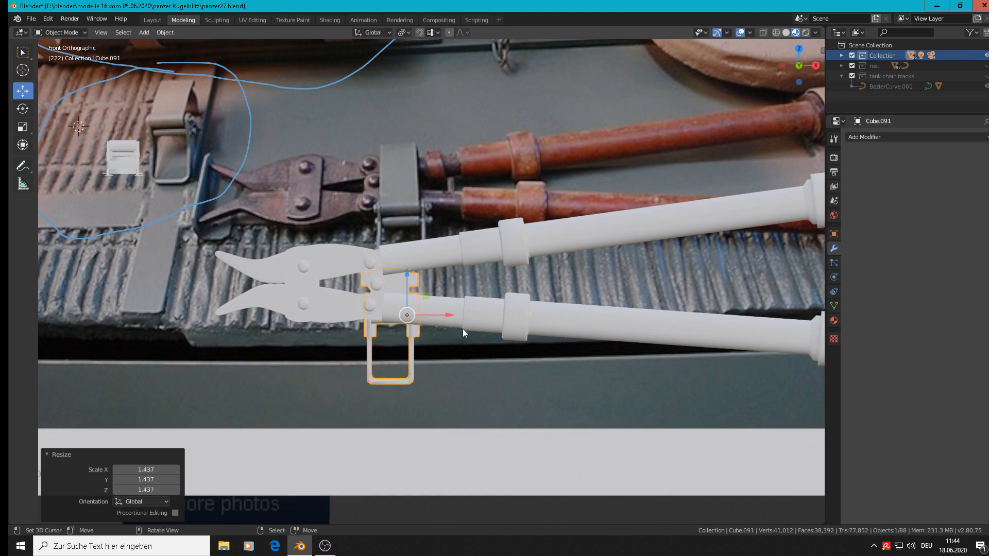
{"action": "key", "text": "g"}
{"action": "key", "text": "x"}
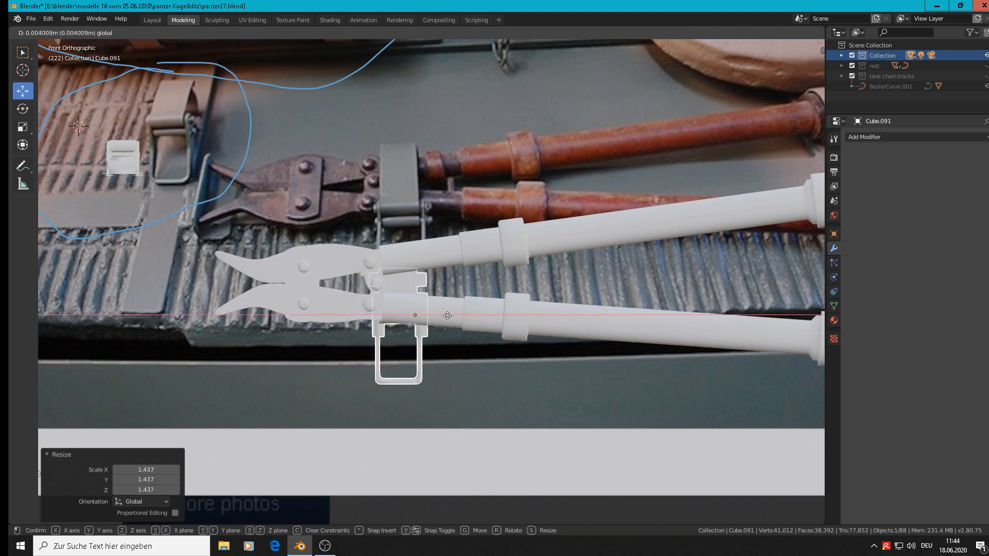
{"action": "key", "text": "Return"}
Move the duplicated clamp about -0.0736 m along Y onto the bolt cutter, then back by about 0.0025 m
{"action": "middle_click_drag", "start_coordinate": [447, 316], "coordinate": [351, 350]}
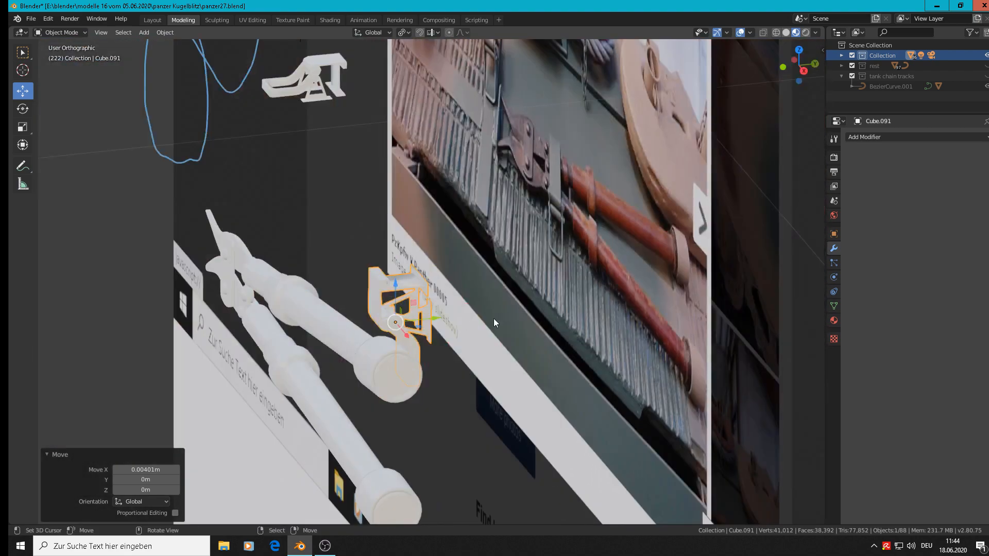
{"action": "left_click_drag", "start_coordinate": [437, 320], "coordinate": [289, 308]}
{"action": "middle_click_drag", "start_coordinate": [289, 308], "coordinate": [261, 301]}
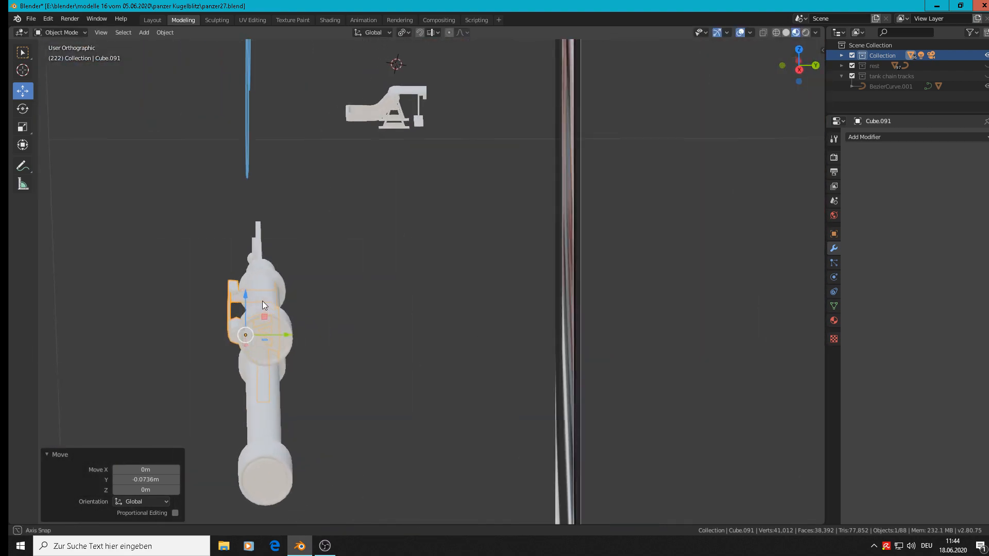
{"action": "key", "text": "g"}
{"action": "key", "text": "y"}
{"action": "left_click", "coordinate": [292, 327]}
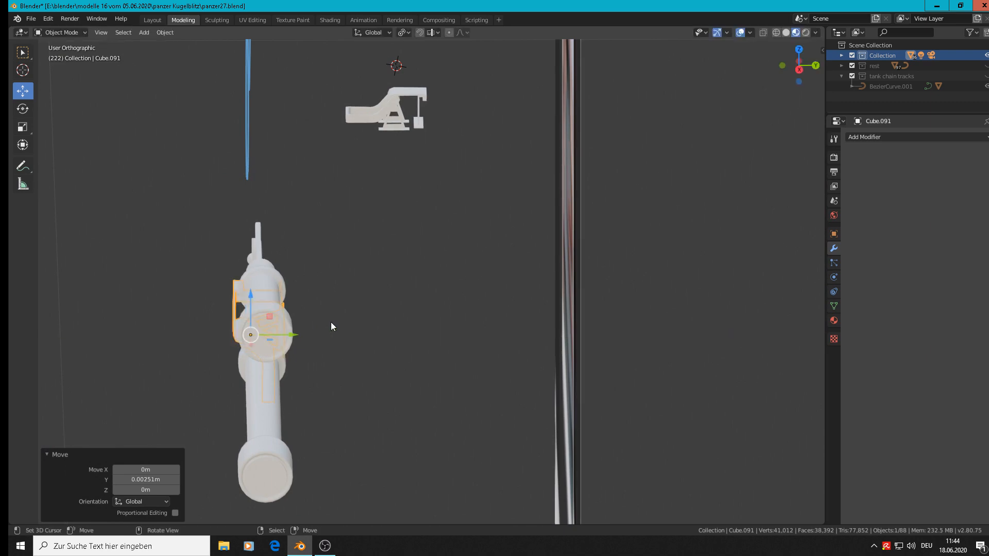
Lower the duplicated clamp about 0.0063 m along Z in front view so it sits across the handles
{"action": "key", "text": "KP_1"}
{"action": "middle_click_drag", "start_coordinate": [300, 298], "coordinate": [409, 258], "text": "shift"}
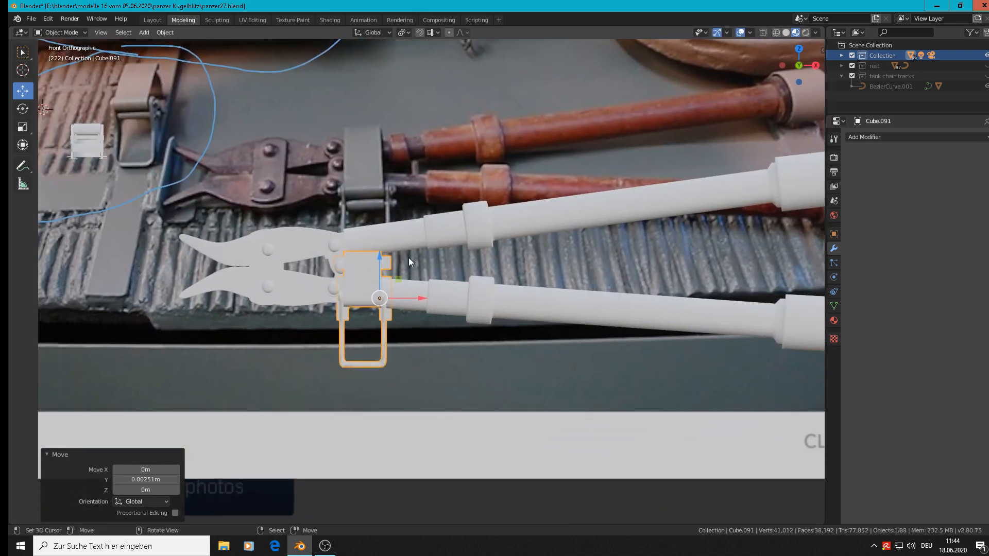
{"action": "key", "text": "g"}
{"action": "key", "text": "z"}
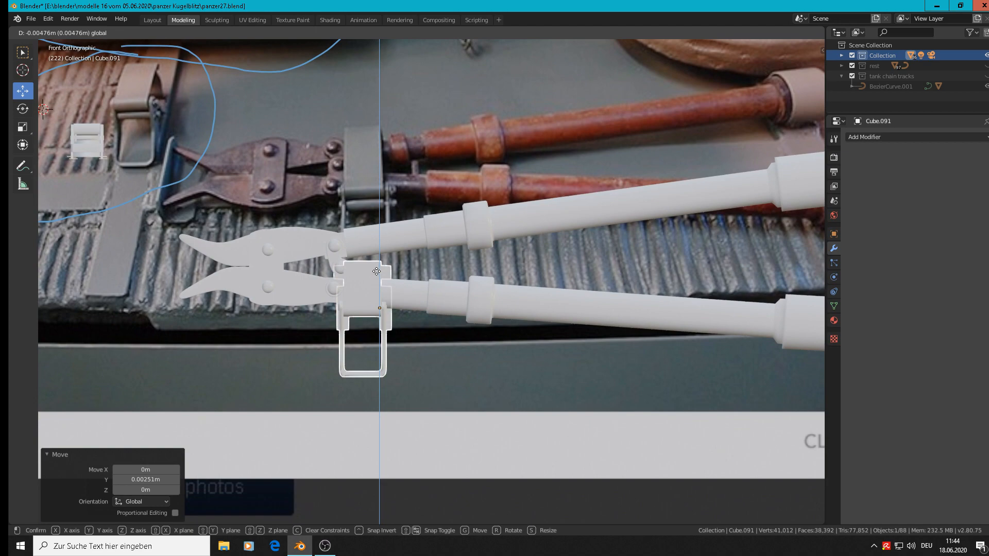
{"action": "left_click", "coordinate": [375, 274]}
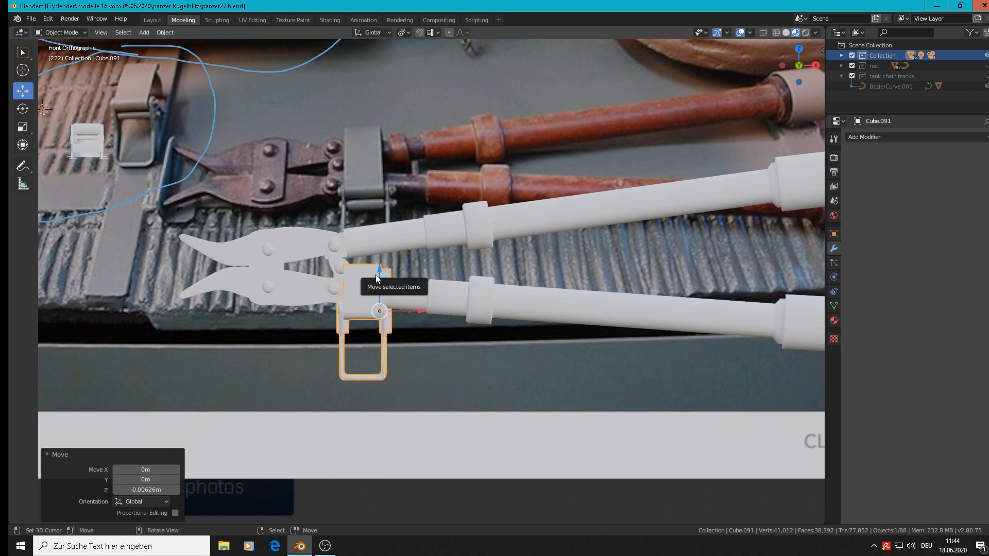
Select the upper-end vertices of the duplicated clamp in Edit Mode with X-ray on and raise them about 0.0263 m along Z
{"action": "scroll", "coordinate": [376, 273], "scroll_direction": "up", "scroll_amount": 4}
{"action": "middle_click_drag", "start_coordinate": [376, 274], "coordinate": [317, 303]}
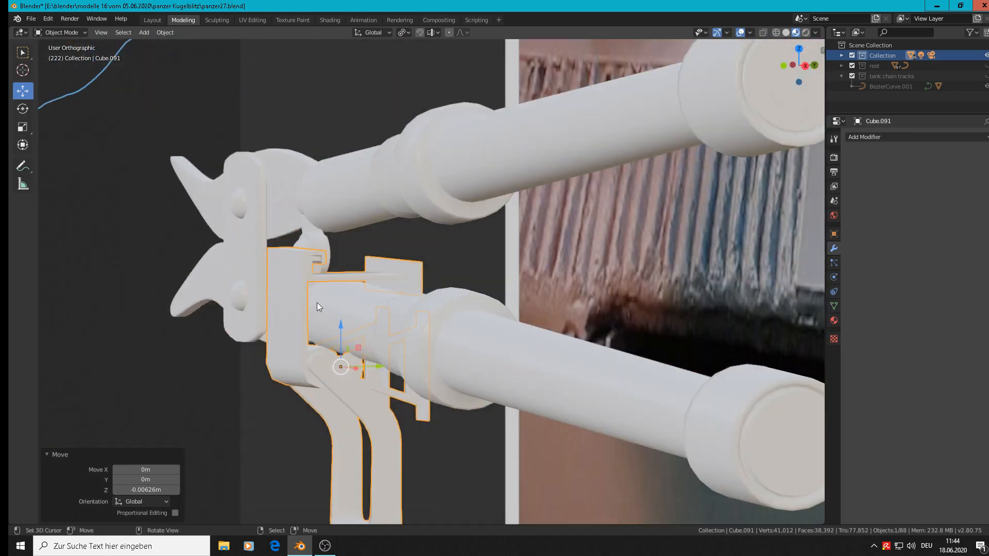
{"action": "middle_click_drag", "start_coordinate": [407, 268], "coordinate": [457, 289]}
{"action": "key", "text": "Tab"}
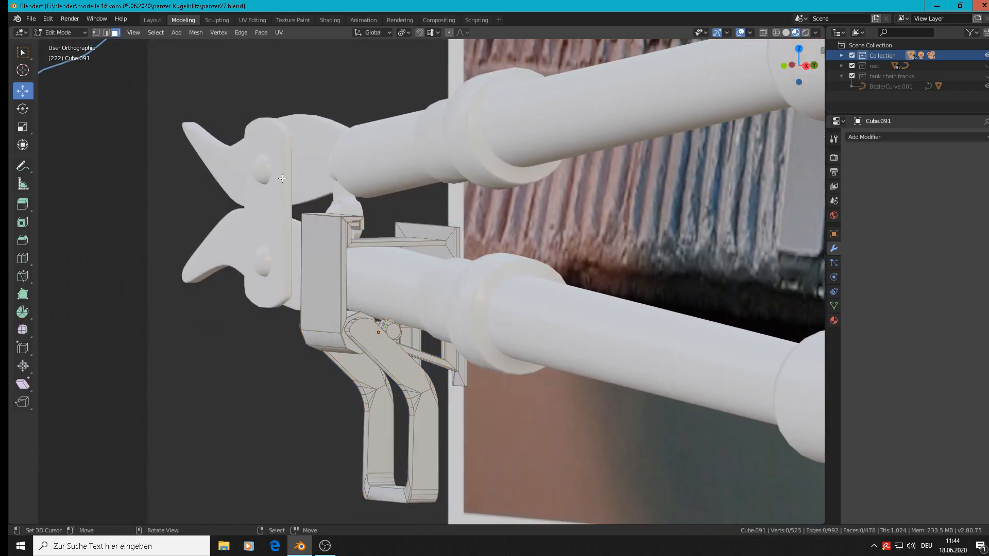
{"action": "key", "text": "1"}
{"action": "left_click", "coordinate": [764, 33]}
{"action": "middle_click_drag", "start_coordinate": [464, 242], "coordinate": [495, 244]}
{"action": "key", "text": "c"}
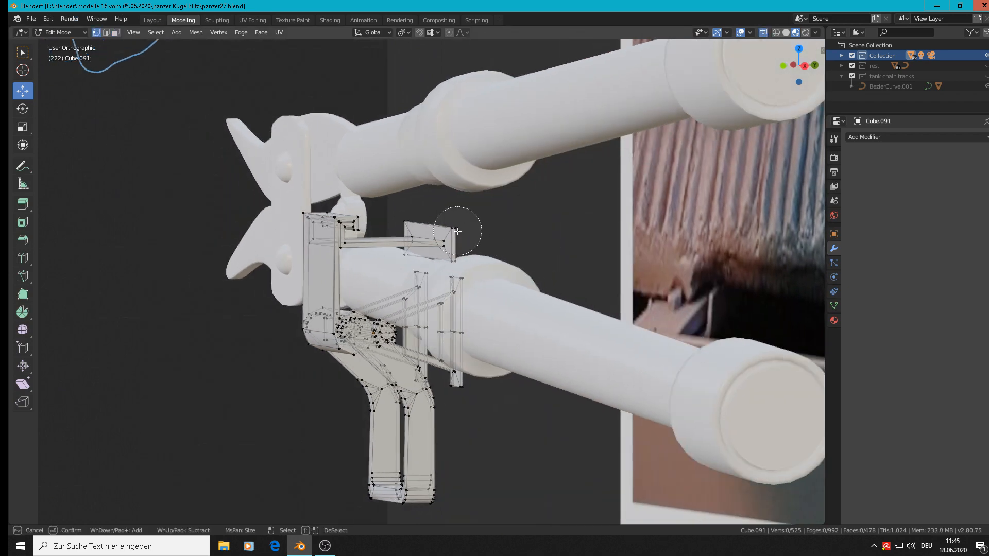
{"action": "mouse_move", "coordinate": [441, 221]}
{"action": "left_mouse_down"}
{"action": "mouse_move", "coordinate": [335, 225]}
{"action": "mouse_move", "coordinate": [352, 198]}
{"action": "mouse_move", "coordinate": [351, 60]}
{"action": "left_mouse_up"}
Fine-tune the height of the clamp's upper end along Z to span both handles, and return to Object Mode
{"action": "middle_click_drag", "start_coordinate": [392, 155], "coordinate": [400, 82]}
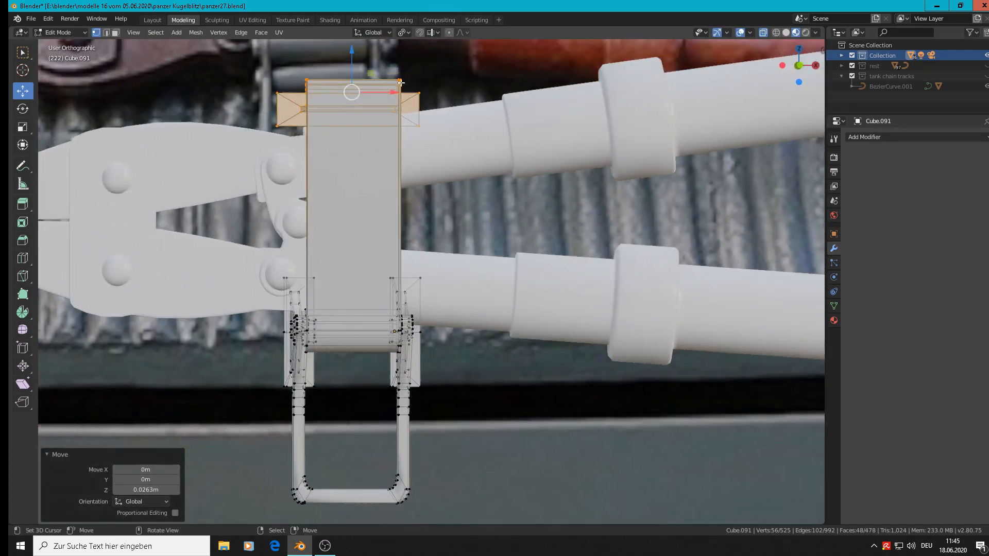
{"action": "left_click_drag", "start_coordinate": [353, 58], "coordinate": [355, 42]}
{"action": "middle_click_drag", "start_coordinate": [355, 41], "coordinate": [413, 150]}
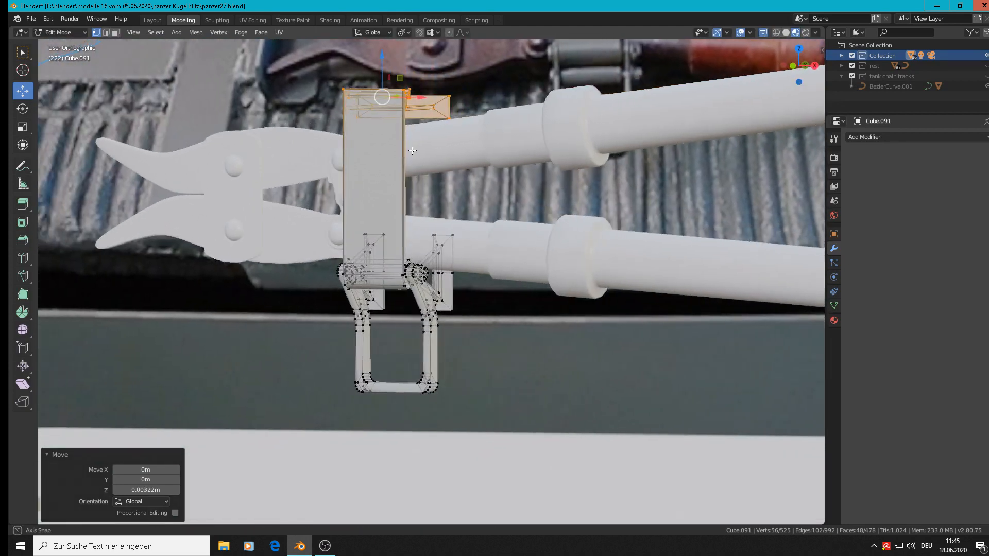
{"action": "left_click_drag", "start_coordinate": [379, 71], "coordinate": [384, 83]}
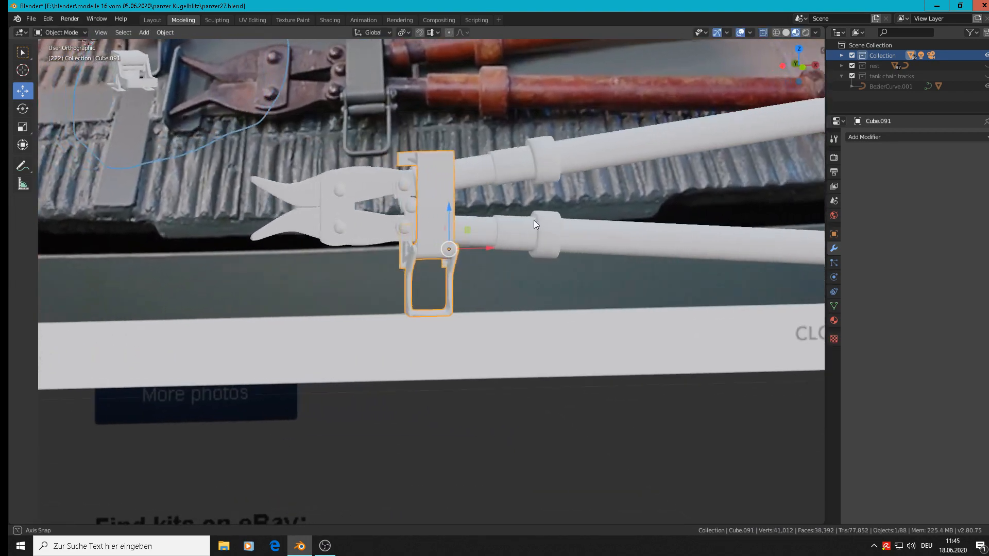
Move the stretched clamp about 0.0045 m along Y closer to the bolt cutter and nudge it slightly along X
{"action": "middle_click_drag", "start_coordinate": [534, 220], "coordinate": [407, 212]}
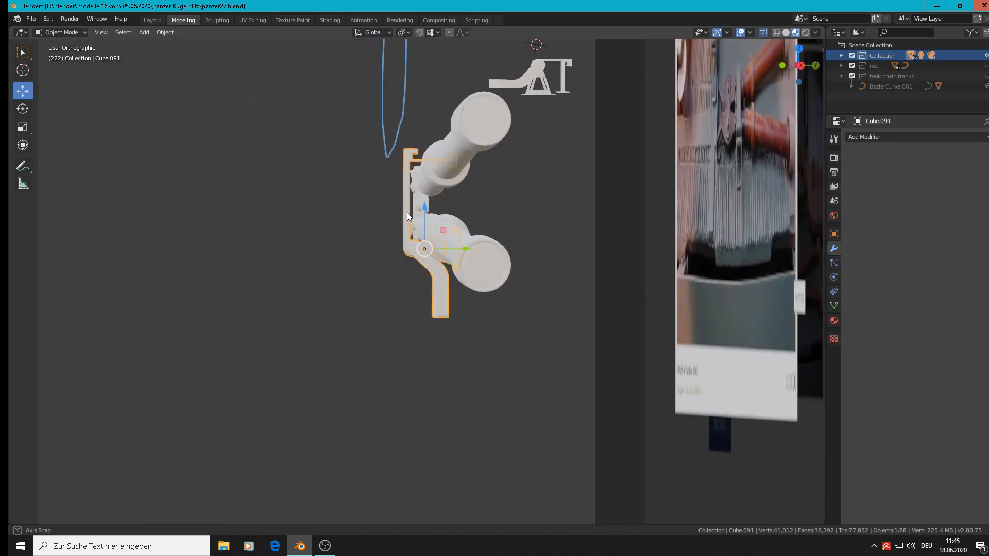
{"action": "left_click", "coordinate": [455, 239]}
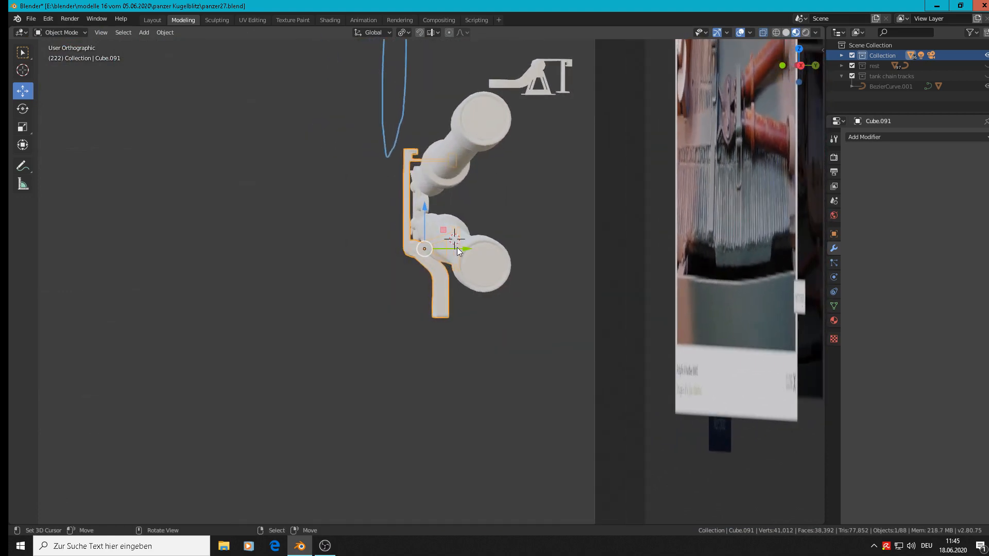
{"action": "left_click_drag", "start_coordinate": [456, 247], "coordinate": [466, 246]}
{"action": "middle_click_drag", "start_coordinate": [467, 247], "coordinate": [563, 247]}
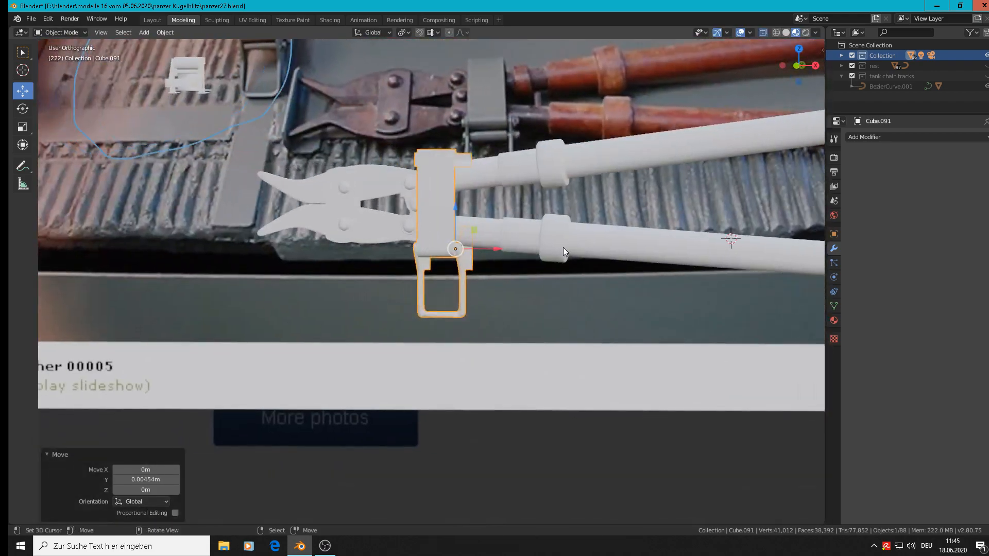
{"action": "mouse_move", "coordinate": [481, 249]}
{"action": "left_mouse_down"}
{"action": "mouse_move", "coordinate": [494, 249]}
{"action": "mouse_move", "coordinate": [484, 249]}
{"action": "left_mouse_up"}
Select the stretched clamp, both handles, both jaws, the jaw plate and the riveted link, and join them into one object
{"action": "mouse_move", "coordinate": [484, 248]}
{"action": "middle_mouse_down"}
{"action": "mouse_move", "coordinate": [496, 250]}
{"action": "mouse_move", "coordinate": [457, 252]}
{"action": "mouse_move", "coordinate": [483, 260]}
{"action": "mouse_move", "coordinate": [468, 243]}
{"action": "mouse_move", "coordinate": [474, 233]}
{"action": "middle_mouse_up"}
{"action": "key", "text": "alt+a"}
{"action": "scroll", "coordinate": [496, 249], "scroll_direction": "down", "scroll_amount": 3}
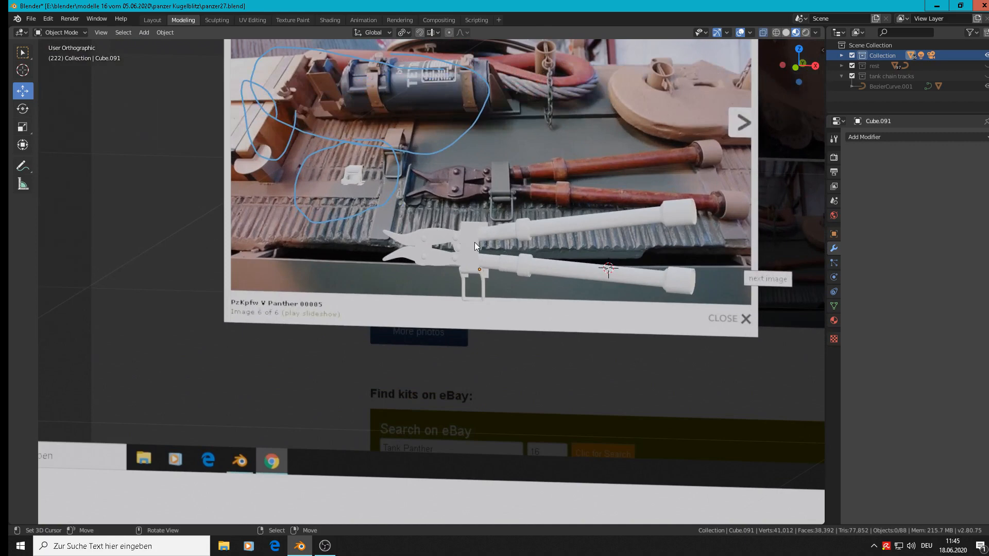
{"action": "left_click", "coordinate": [471, 239]}
{"action": "left_click", "coordinate": [523, 227], "text": "shift"}
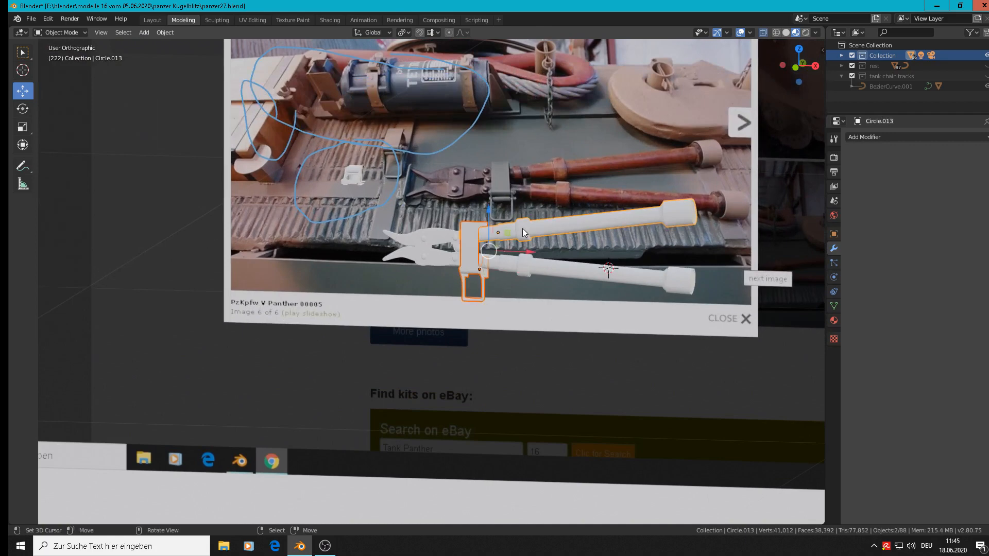
{"action": "scroll", "coordinate": [501, 261], "scroll_direction": "up", "scroll_amount": 2}
{"action": "scroll", "coordinate": [500, 261], "scroll_direction": "up", "scroll_amount": 1}
{"action": "left_click", "coordinate": [529, 264], "text": "shift"}
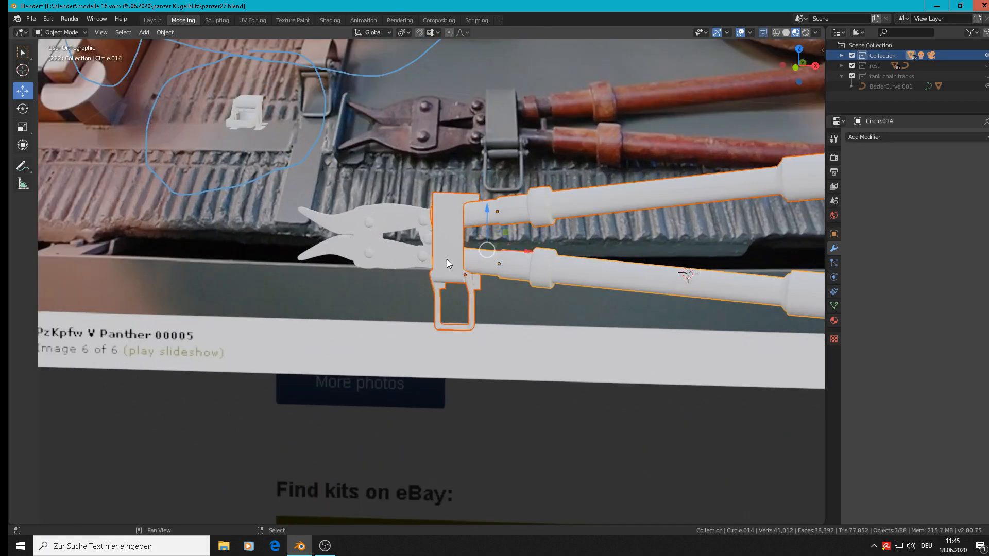
{"action": "left_click", "coordinate": [406, 252], "text": "shift"}
{"action": "left_click", "coordinate": [381, 213], "text": "shift"}
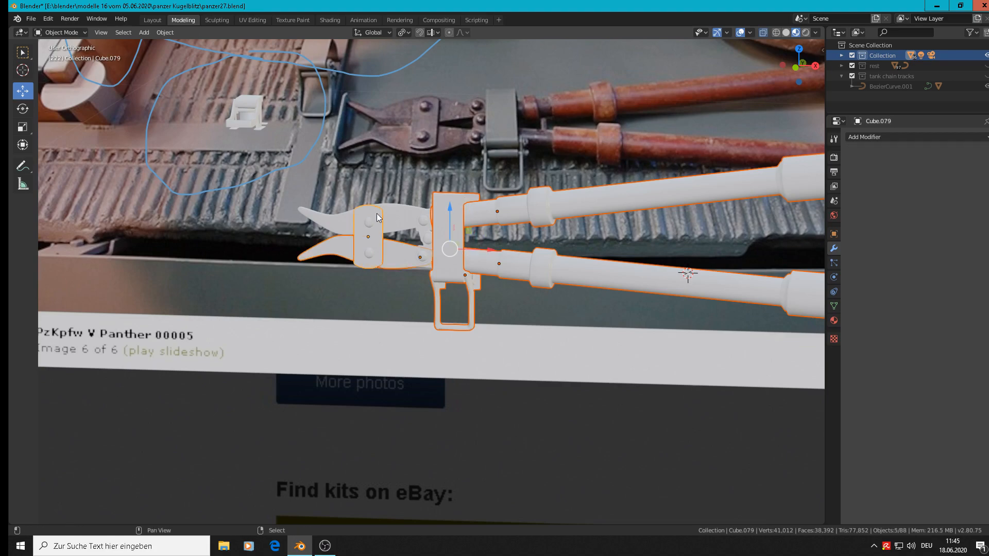
{"action": "left_click", "coordinate": [405, 225], "text": "shift"}
{"action": "scroll", "coordinate": [422, 231], "scroll_direction": "up", "scroll_amount": 6}
{"action": "left_click", "coordinate": [430, 199], "text": "shift"}
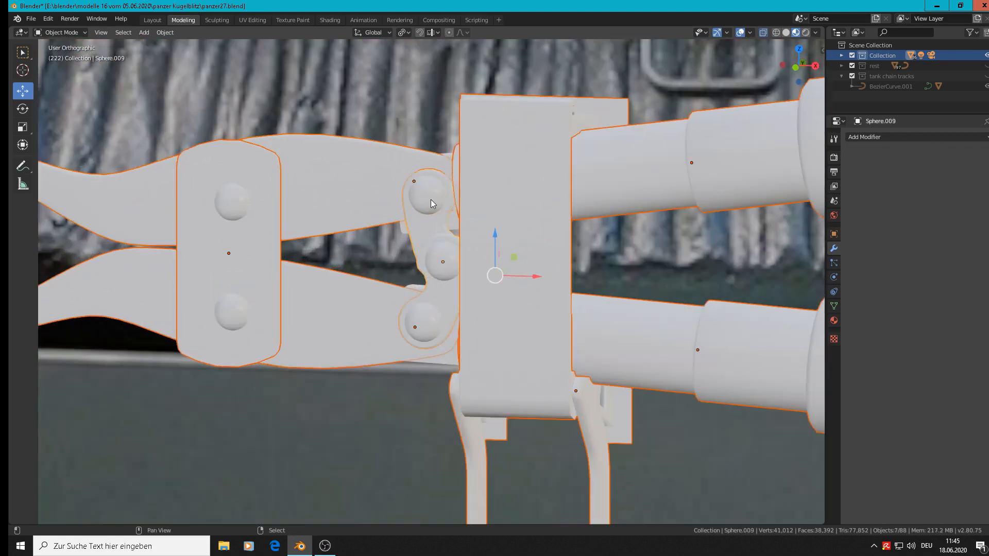
{"action": "left_click", "coordinate": [165, 33]}
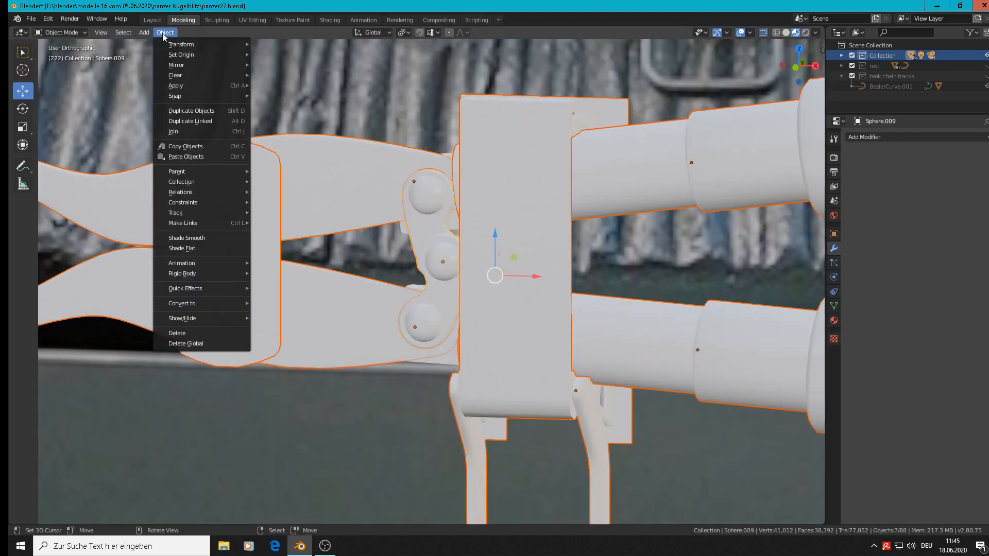
{"action": "left_click", "coordinate": [193, 132]}
{"action": "scroll", "coordinate": [390, 236], "scroll_direction": "down", "scroll_amount": 5}
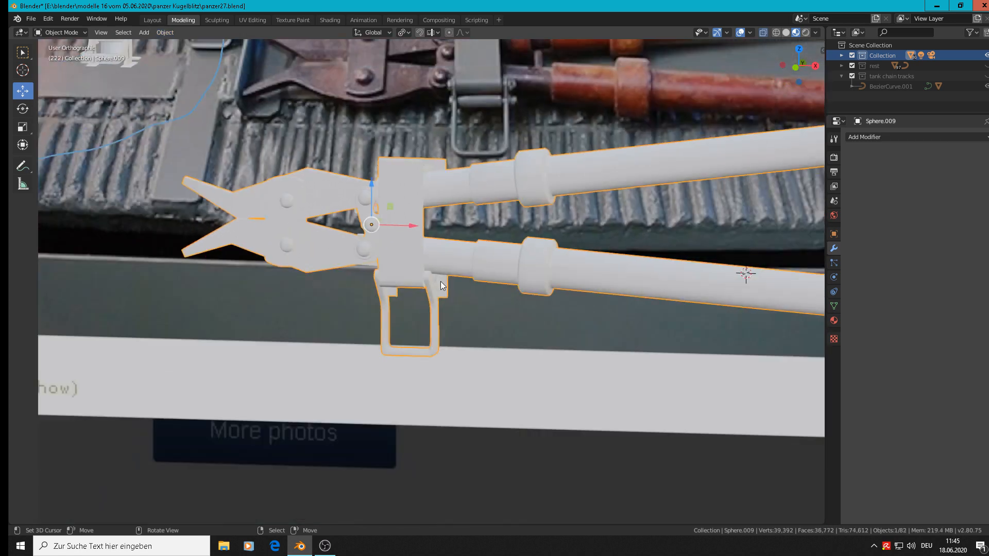
Select the two unattached jaw rivets and the lower link block together with the bolt cutter, and join them into one object
{"action": "key", "text": "g"}
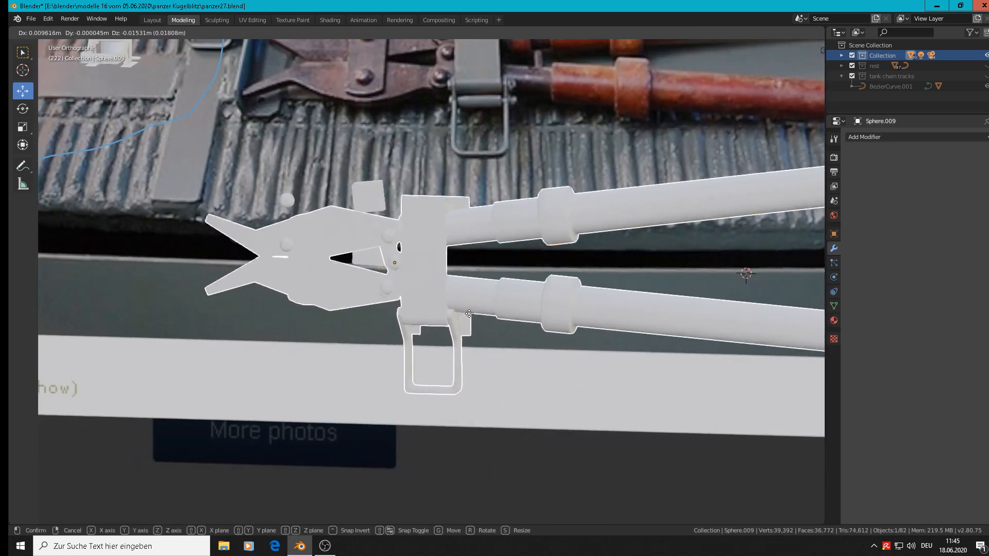
{"action": "left_click", "coordinate": [470, 314]}
{"action": "scroll", "coordinate": [364, 250], "scroll_direction": "up", "scroll_amount": 3}
{"action": "left_click", "coordinate": [234, 174], "text": "shift"}
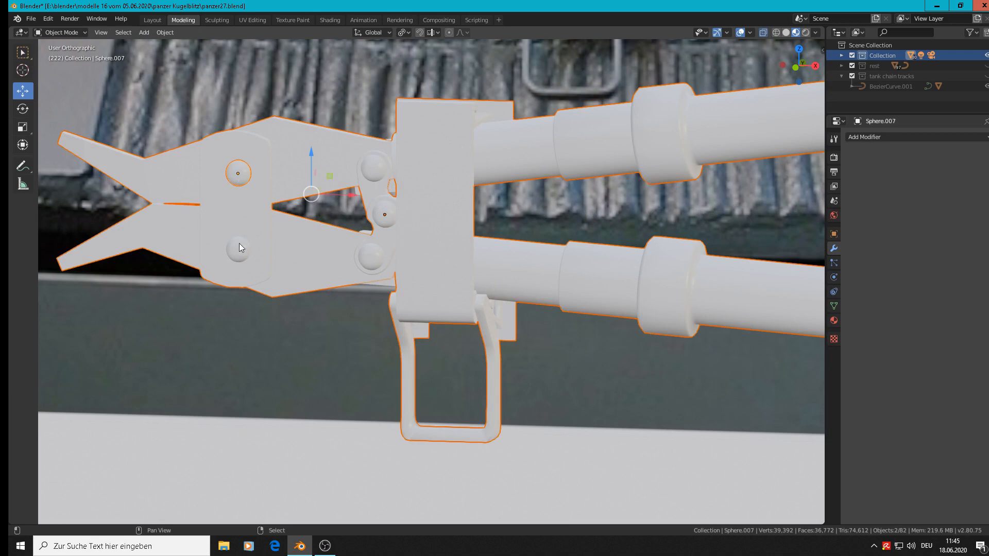
{"action": "left_click", "coordinate": [365, 230], "text": "shift"}
{"action": "scroll", "coordinate": [362, 202], "scroll_direction": "up", "scroll_amount": 5}
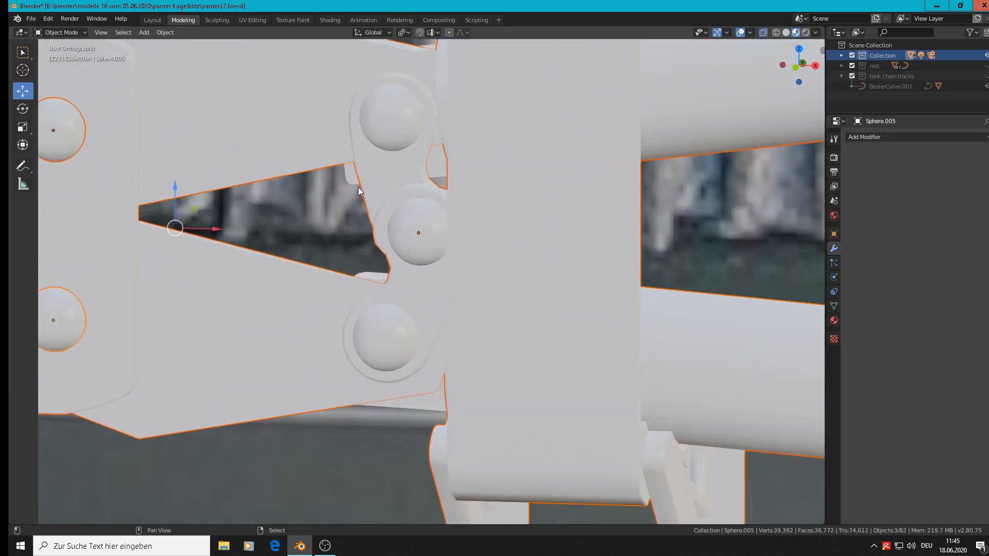
{"action": "left_click", "coordinate": [369, 276], "text": "shift"}
{"action": "scroll", "coordinate": [371, 276], "scroll_direction": "down", "scroll_amount": 5}
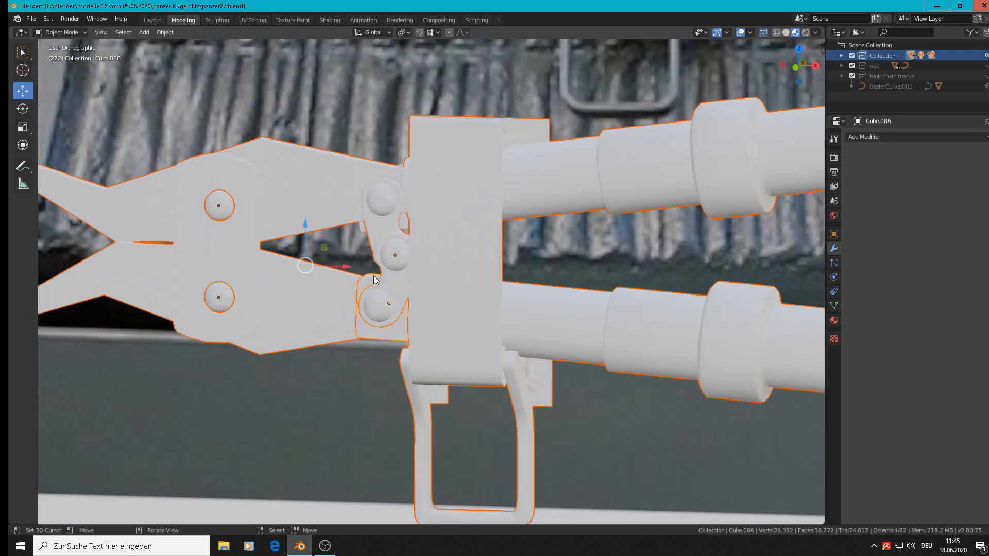
{"action": "middle_click_drag", "start_coordinate": [373, 276], "coordinate": [338, 266]}
{"action": "scroll", "coordinate": [375, 252], "scroll_direction": "down", "scroll_amount": 9}
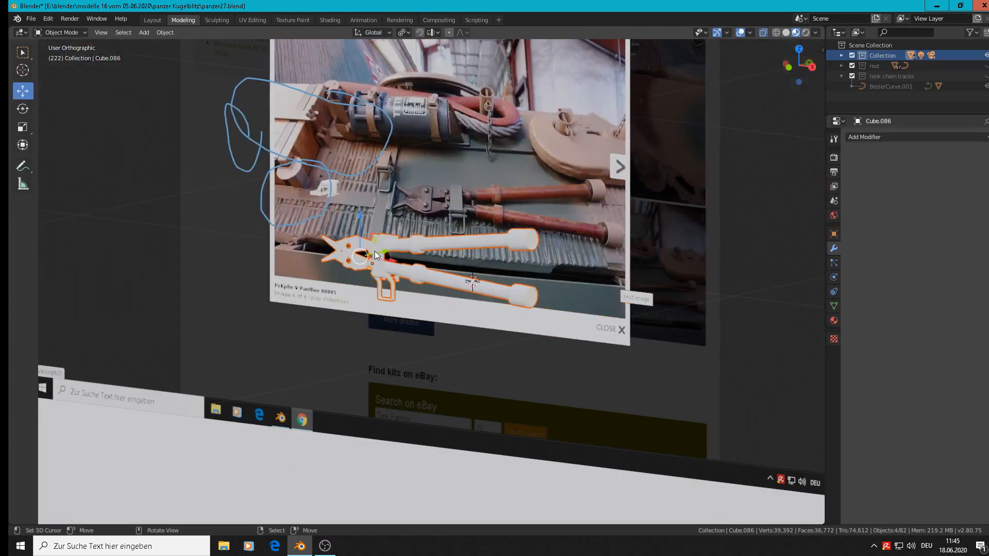
{"action": "scroll", "coordinate": [374, 251], "scroll_direction": "down", "scroll_amount": 4}
{"action": "scroll", "coordinate": [375, 251], "scroll_direction": "up", "scroll_amount": 4}
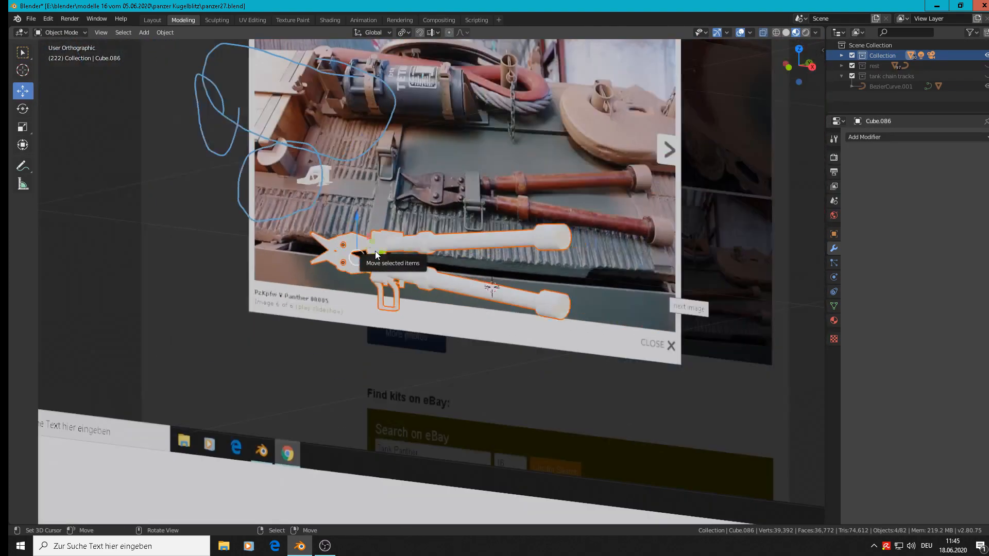
{"action": "scroll", "coordinate": [375, 252], "scroll_direction": "down", "scroll_amount": 5}
{"action": "scroll", "coordinate": [375, 252], "scroll_direction": "up", "scroll_amount": 1}
{"action": "scroll", "coordinate": [375, 251], "scroll_direction": "up", "scroll_amount": 8}
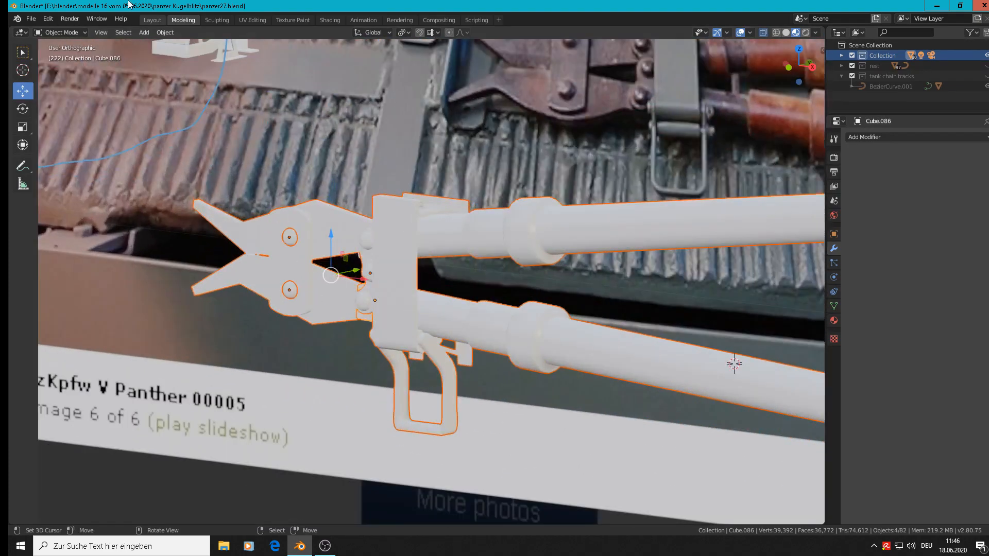
{"action": "left_click", "coordinate": [165, 32]}
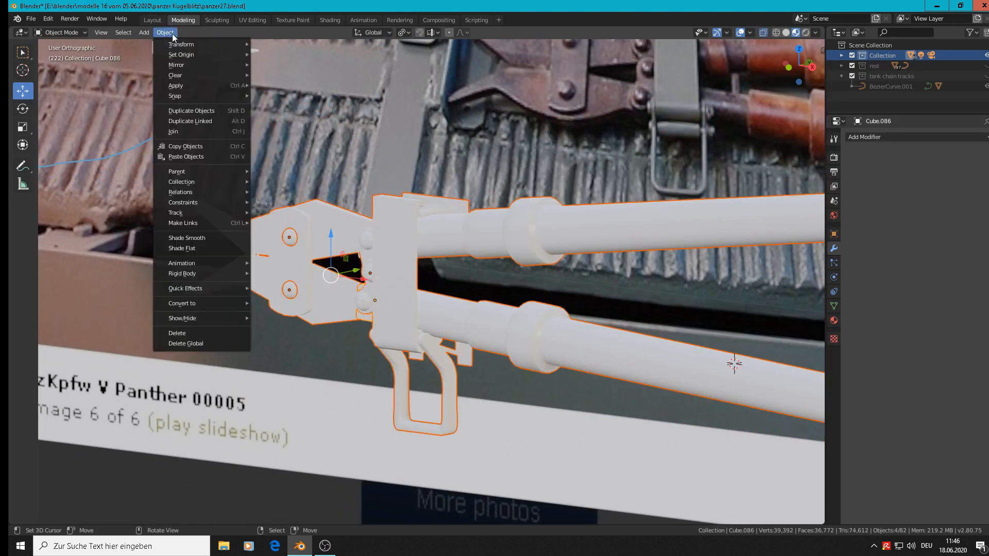
{"action": "left_click", "coordinate": [182, 122]}
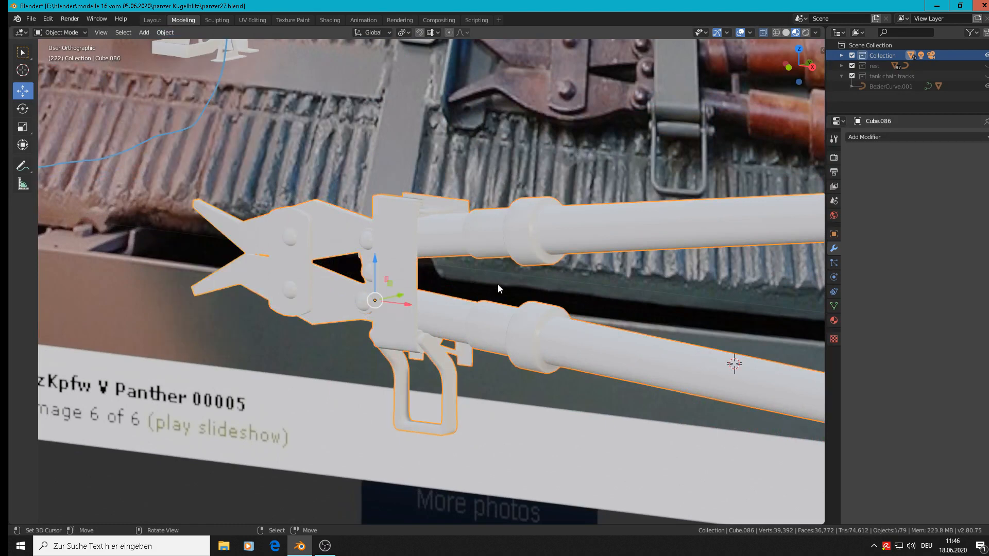
Select the remaining upper link block together with the bolt cutter and join them into one object
{"action": "right_click", "coordinate": [431, 232]}
{"action": "scroll", "coordinate": [375, 262], "scroll_direction": "up", "scroll_amount": 7}
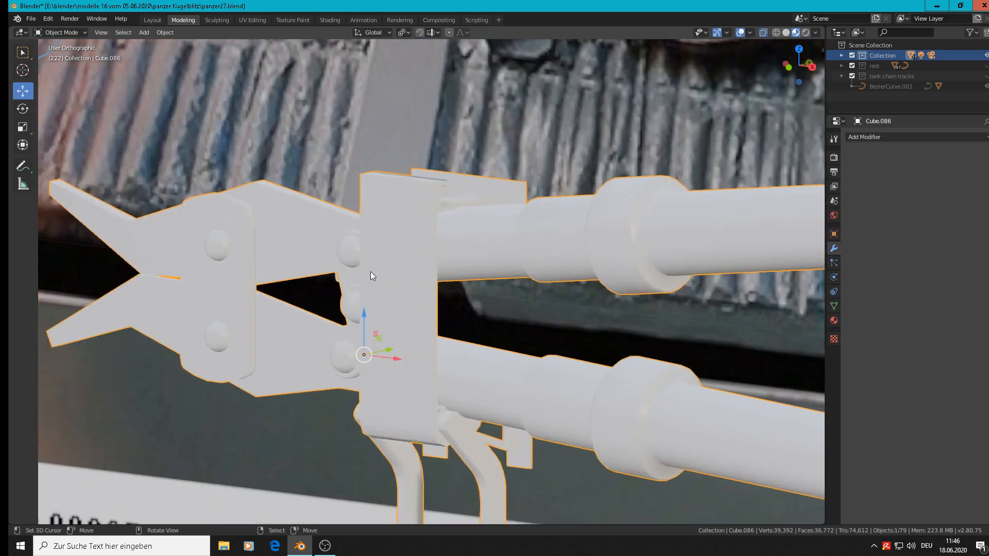
{"action": "middle_click_drag", "start_coordinate": [370, 270], "coordinate": [549, 168]}
{"action": "scroll", "coordinate": [479, 183], "scroll_direction": "up", "scroll_amount": 3}
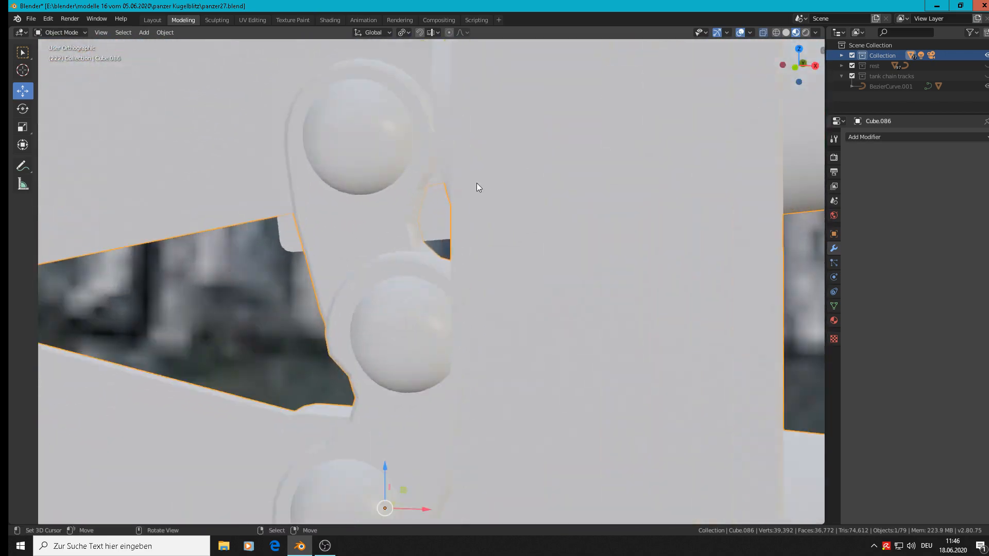
{"action": "right_click", "coordinate": [433, 220]}
{"action": "scroll", "coordinate": [434, 219], "scroll_direction": "down", "scroll_amount": 5}
{"action": "right_click", "coordinate": [512, 216], "text": "shift"}
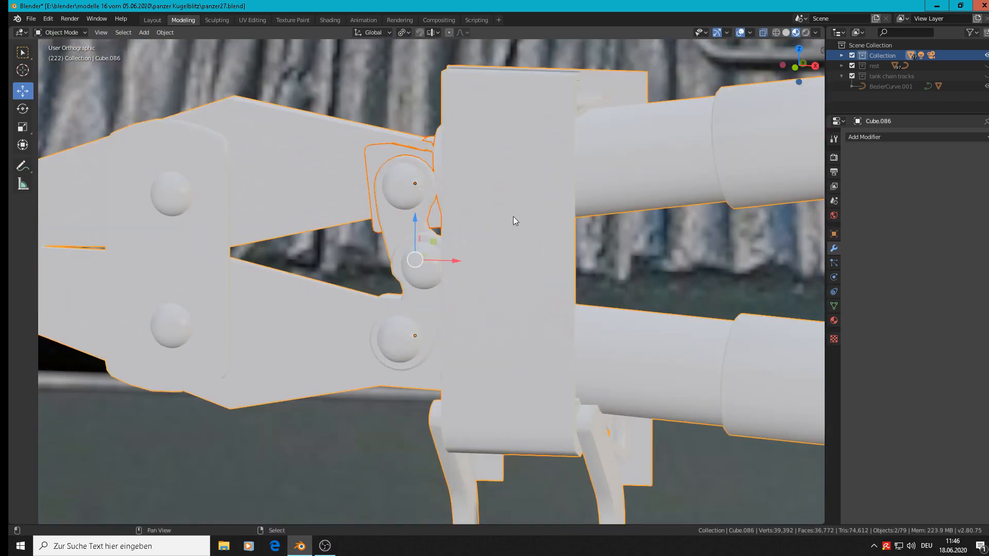
{"action": "scroll", "coordinate": [499, 204], "scroll_direction": "down", "scroll_amount": 1}
{"action": "scroll", "coordinate": [499, 208], "scroll_direction": "down", "scroll_amount": 2}
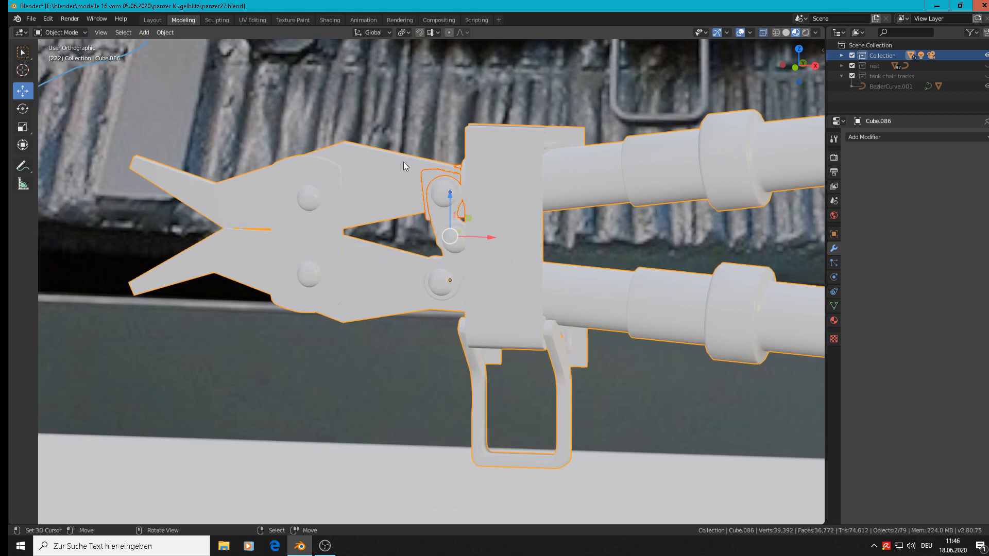
{"action": "left_click", "coordinate": [166, 32]}
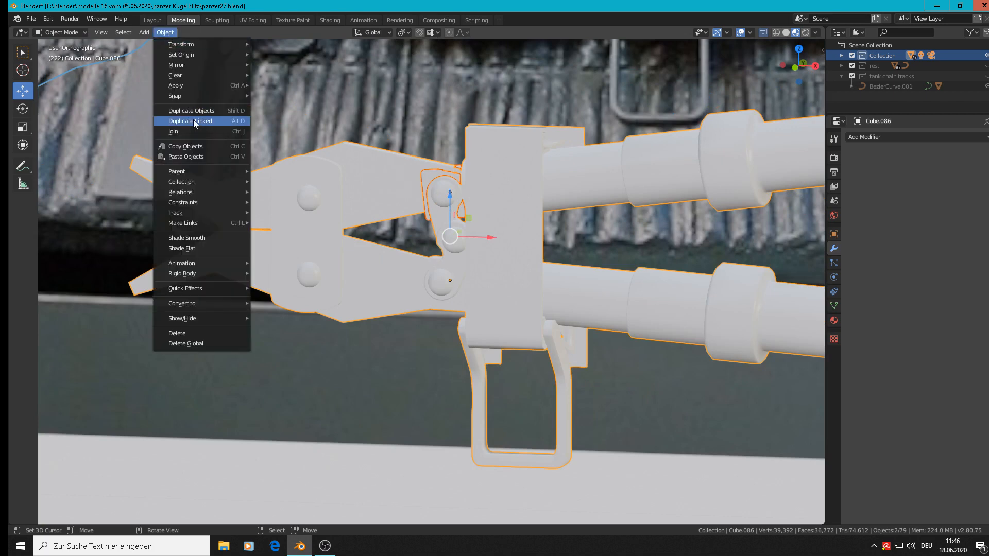
{"action": "left_click", "coordinate": [174, 135]}
In front view, move the bolt cutter about -4.46 m X and -0.565 m Z, and again about -4.15 m X and -1.15 m Z, beside the shovel
{"action": "scroll", "coordinate": [411, 193], "scroll_direction": "down", "scroll_amount": 5}
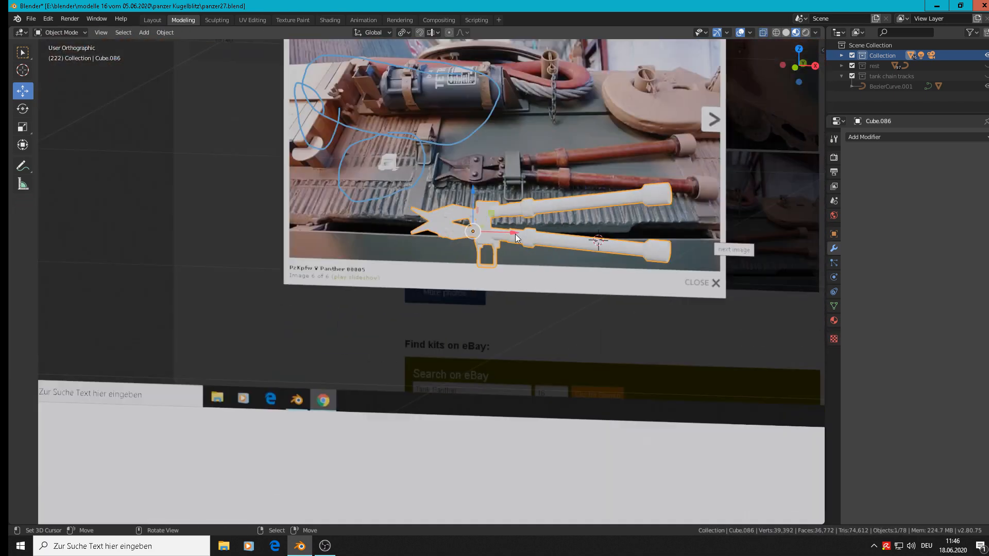
{"action": "key", "text": "KP_1"}
{"action": "scroll", "coordinate": [577, 240], "scroll_direction": "down", "scroll_amount": 6}
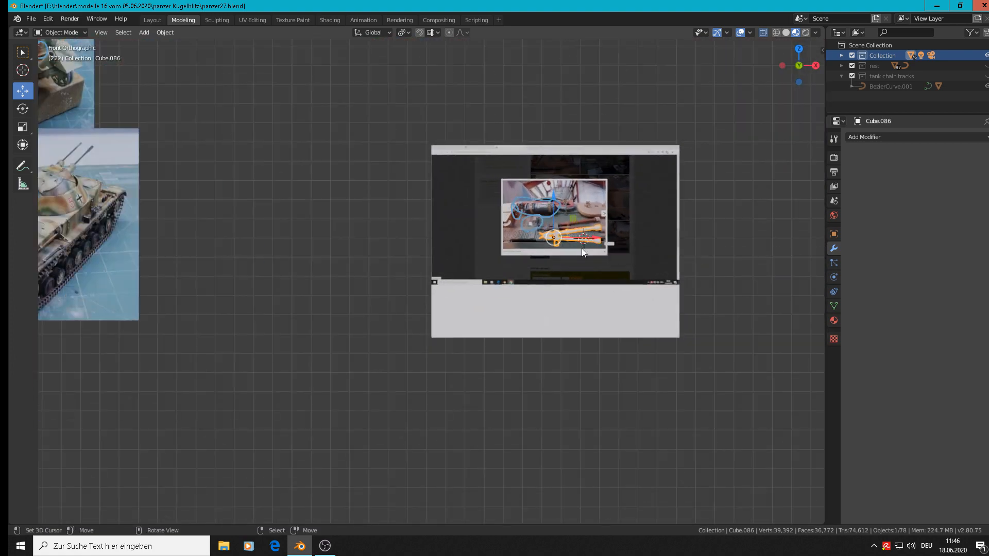
{"action": "scroll", "coordinate": [582, 250], "scroll_direction": "down", "scroll_amount": 4}
{"action": "scroll", "coordinate": [581, 249], "scroll_direction": "up", "scroll_amount": 3}
{"action": "scroll", "coordinate": [583, 245], "scroll_direction": "down", "scroll_amount": 2}
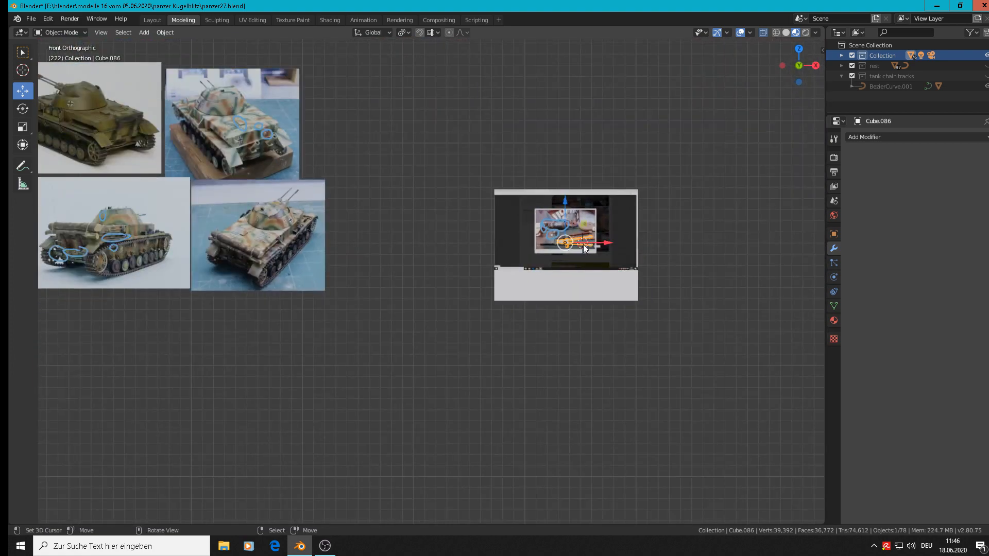
{"action": "key", "text": "g"}
{"action": "left_click", "coordinate": [86, 307]}
{"action": "middle_click_drag", "start_coordinate": [278, 292], "coordinate": [716, 261], "text": "shift"}
{"action": "key", "text": "g"}
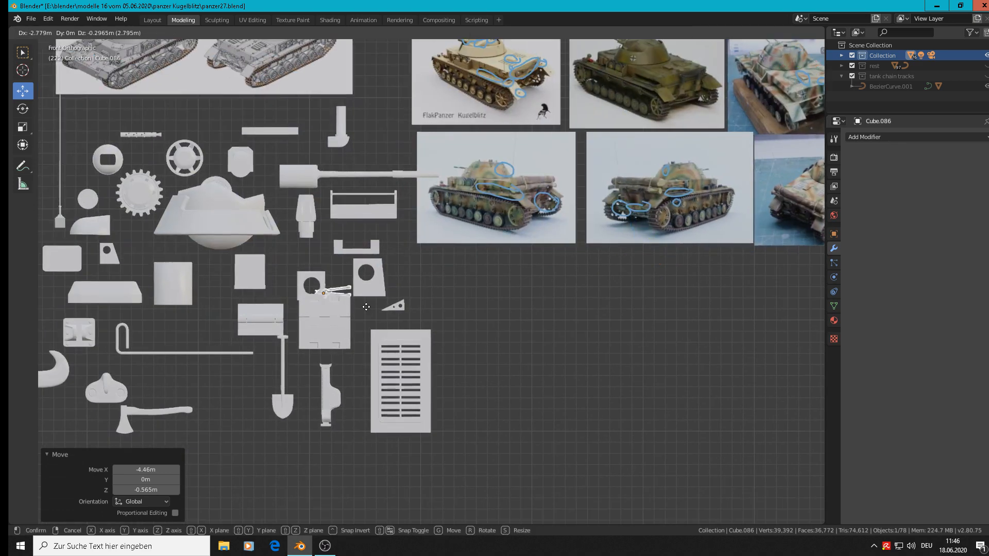
{"action": "left_click", "coordinate": [197, 405]}
Scale the bolt cutter uniformly by about 3.414 to match the surrounding finished parts
{"action": "key", "text": "s"}
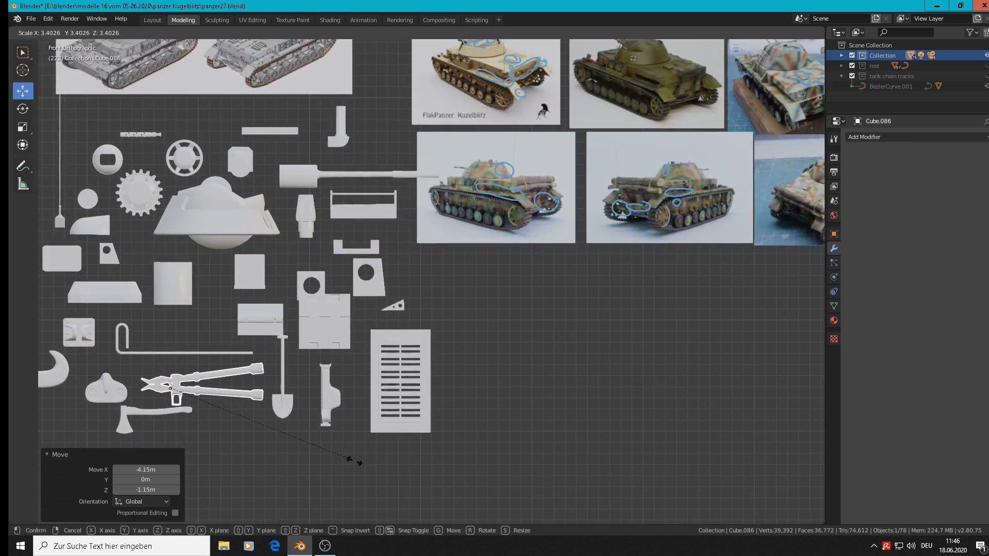
{"action": "left_click", "coordinate": [354, 461]}
{"action": "middle_click_drag", "start_coordinate": [268, 423], "coordinate": [505, 329], "text": "shift"}
{"action": "scroll", "coordinate": [484, 315], "scroll_direction": "up", "scroll_amount": 7}
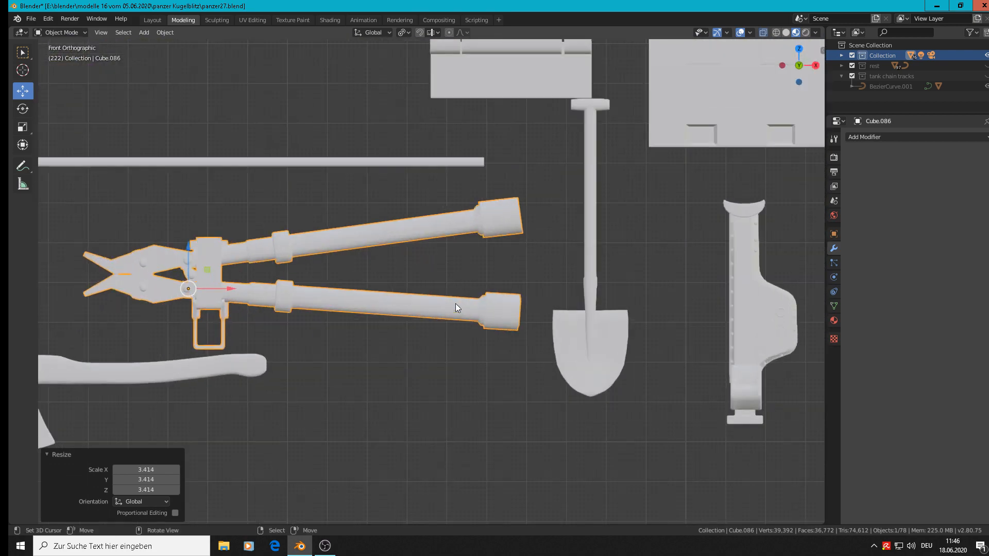
{"action": "key", "text": "a"}
{"action": "mouse_move", "coordinate": [450, 307]}
{"action": "middle_mouse_down"}
{"action": "mouse_move", "coordinate": [434, 310]}
{"action": "mouse_move", "coordinate": [448, 314]}
{"action": "middle_mouse_up"}
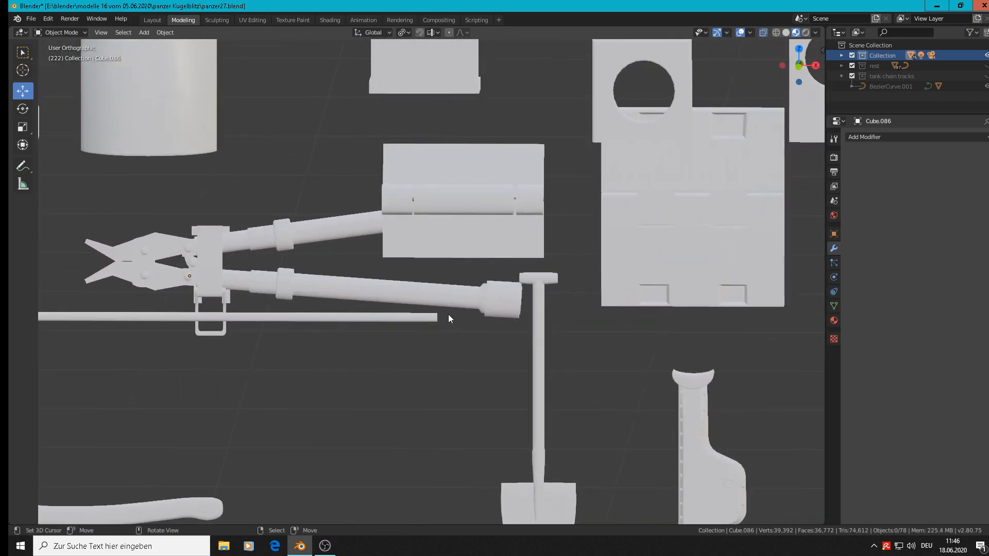
{"action": "left_click", "coordinate": [365, 295]}
{"action": "key", "text": "KP_1"}
Move the small clamp off the reference photo by about -4.83 m X and -0.787 m Z, and again by -1.51 m X and 0.074 m Z
{"action": "scroll", "coordinate": [390, 294], "scroll_direction": "down", "scroll_amount": 9}
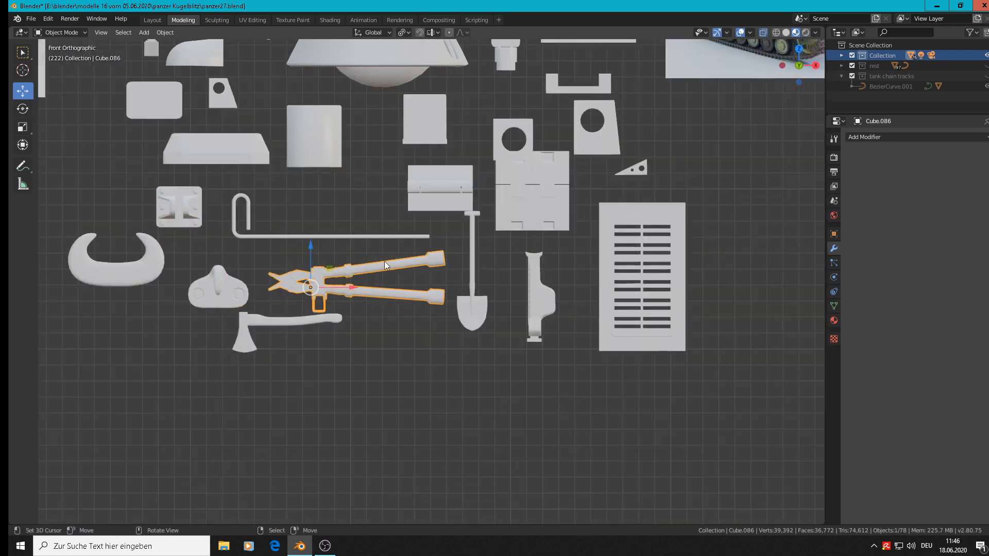
{"action": "scroll", "coordinate": [487, 271], "scroll_direction": "down", "scroll_amount": 4}
{"action": "scroll", "coordinate": [670, 224], "scroll_direction": "up", "scroll_amount": 13}
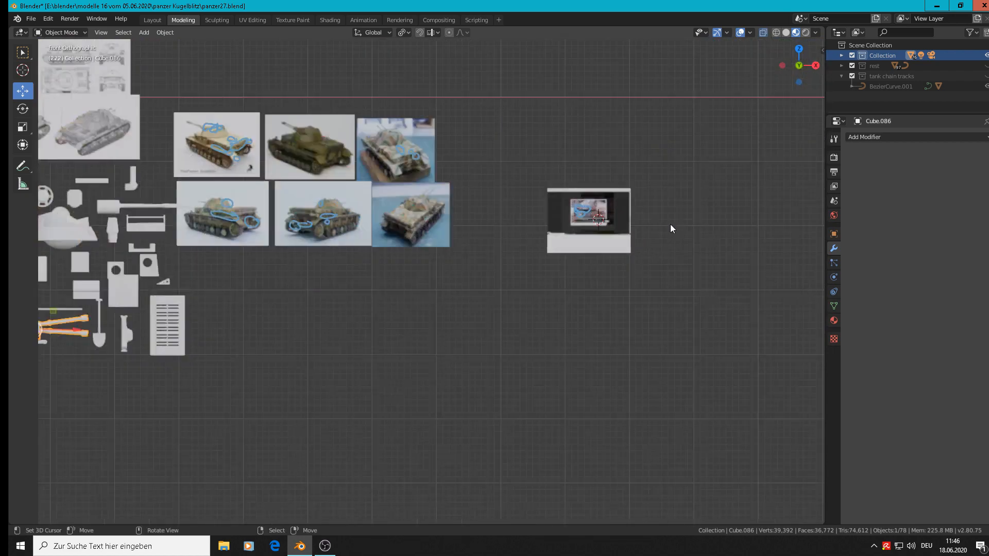
{"action": "scroll", "coordinate": [287, 224], "scroll_direction": "up", "scroll_amount": 5}
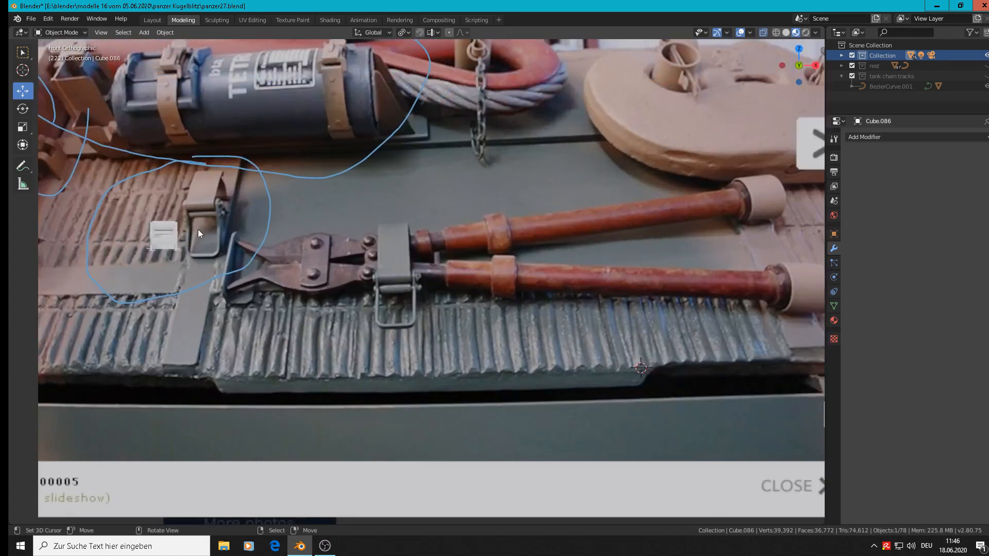
{"action": "scroll", "coordinate": [168, 242], "scroll_direction": "down", "scroll_amount": 8}
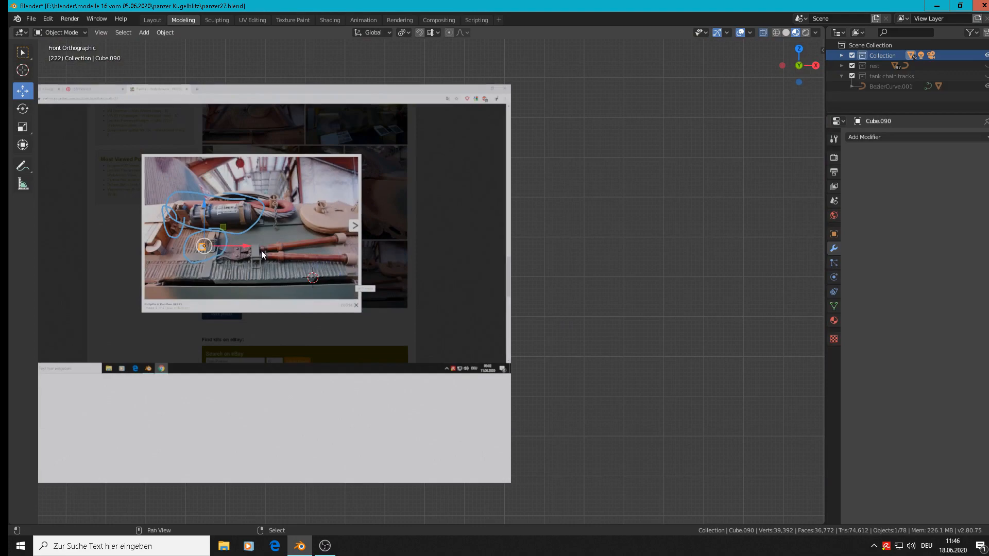
{"action": "middle_click_drag", "start_coordinate": [261, 250], "coordinate": [700, 177], "text": "shift"}
{"action": "scroll", "coordinate": [699, 180], "scroll_direction": "down", "scroll_amount": 4}
{"action": "key", "text": "g"}
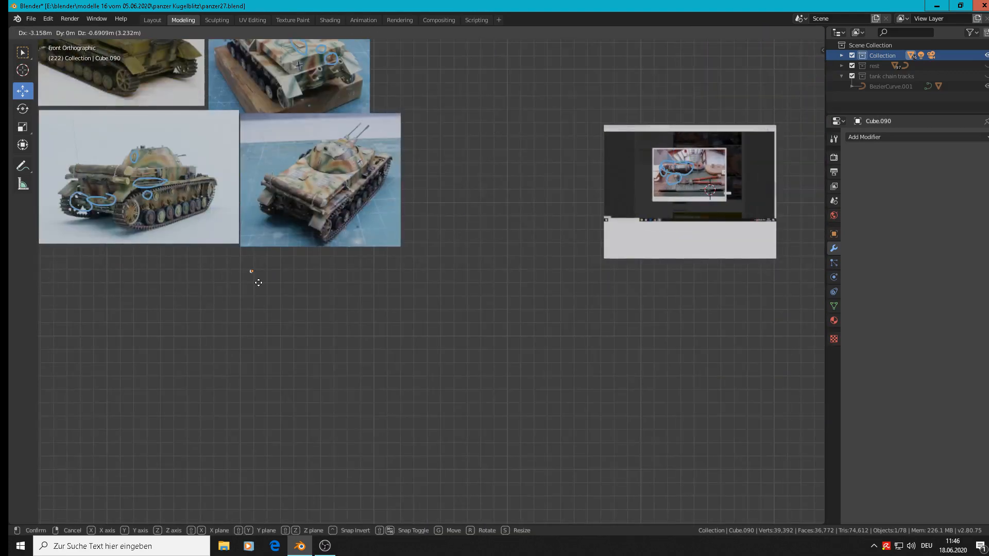
{"action": "left_click", "coordinate": [47, 292]}
{"action": "scroll", "coordinate": [678, 266], "scroll_direction": "up", "scroll_amount": 5}
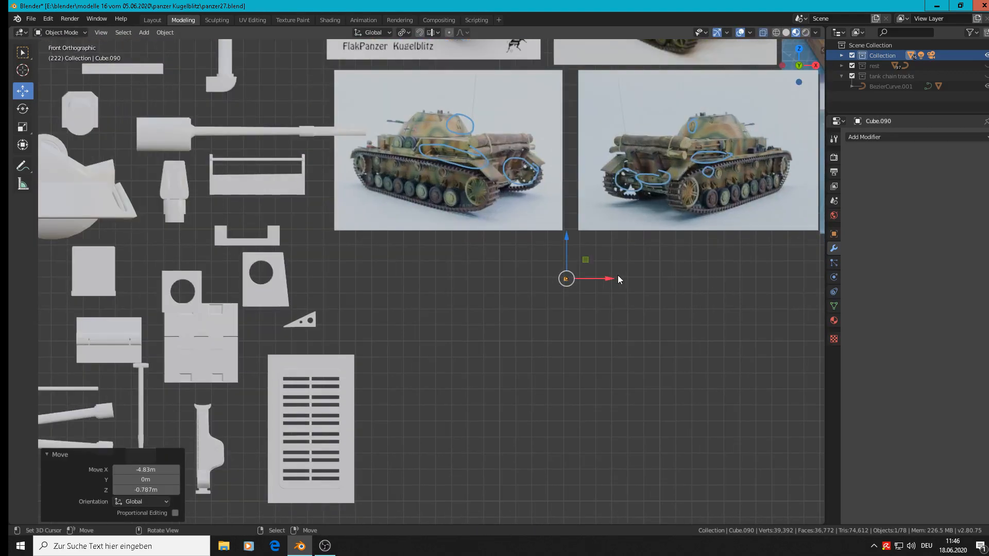
{"action": "key", "text": "g"}
{"action": "left_click", "coordinate": [374, 269]}
Scale the small clamp uniformly by about 13.554 and clear the selection
{"action": "key", "text": "s"}
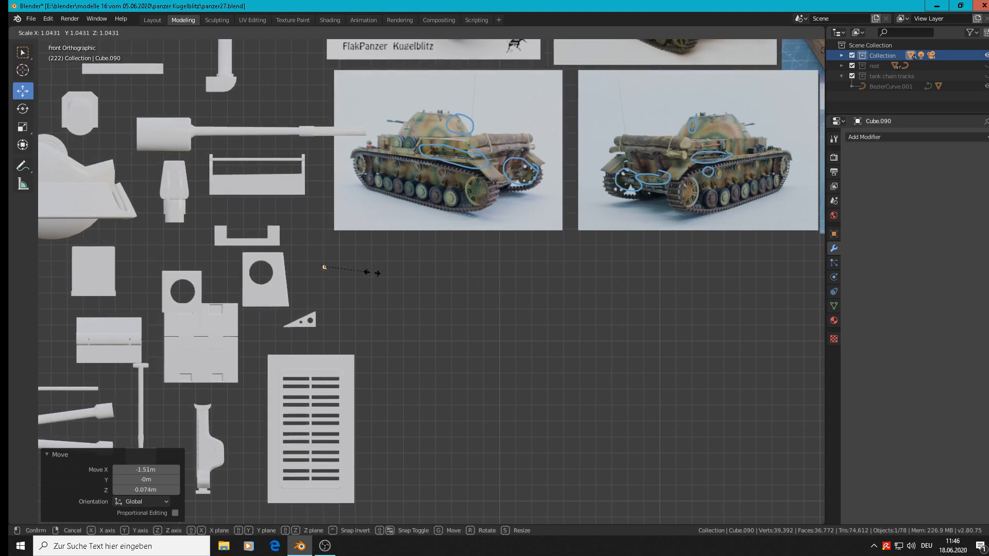
{"action": "left_click", "coordinate": [137, 364]}
{"action": "scroll", "coordinate": [417, 239], "scroll_direction": "up", "scroll_amount": 6}
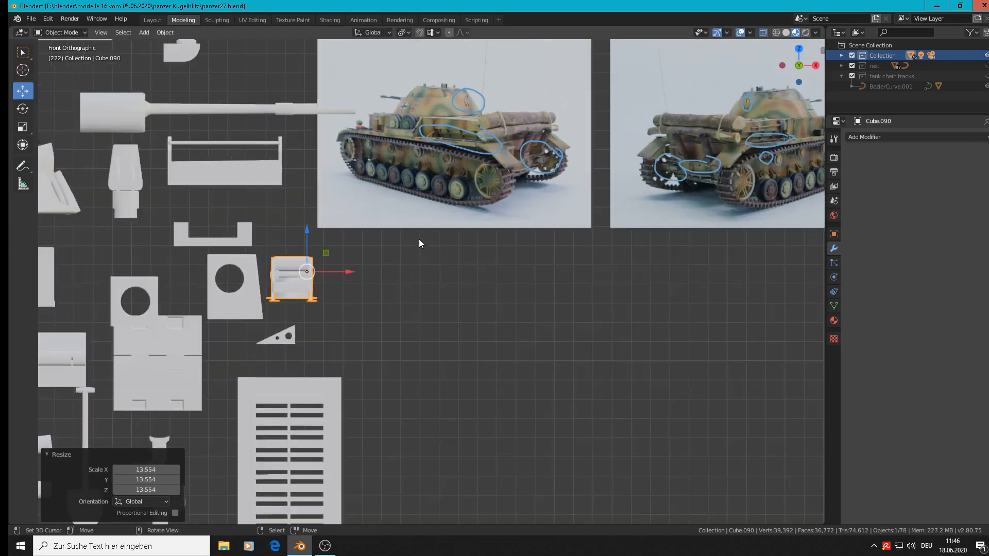
{"action": "mouse_move", "coordinate": [334, 286]}
{"action": "middle_mouse_down", "text": "shift"}
{"action": "mouse_move", "coordinate": [416, 269]}
{"action": "mouse_move", "coordinate": [273, 317]}
{"action": "mouse_move", "coordinate": [199, 326]}
{"action": "mouse_move", "coordinate": [384, 261]}
{"action": "mouse_move", "coordinate": [361, 273]}
{"action": "mouse_move", "coordinate": [331, 267]}
{"action": "middle_mouse_up", "text": "shift"}
{"action": "key", "text": "alt+a"}
Select the enlarged clamp and move it about -5.21 m along Y to the depth of the other finished parts
{"action": "scroll", "coordinate": [350, 291], "scroll_direction": "down", "scroll_amount": 5}
{"action": "key", "text": "KP_1"}
{"action": "scroll", "coordinate": [285, 305], "scroll_direction": "down", "scroll_amount": 4}
{"action": "scroll", "coordinate": [199, 327], "scroll_direction": "down", "scroll_amount": 2}
{"action": "right_click", "coordinate": [190, 334]}
{"action": "scroll", "coordinate": [383, 271], "scroll_direction": "down", "scroll_amount": 3}
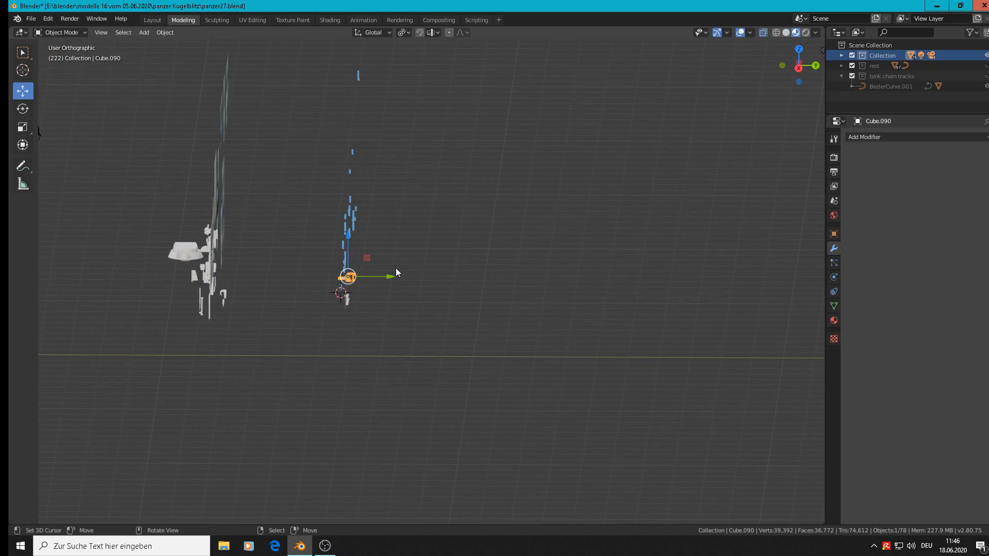
{"action": "left_click_drag", "start_coordinate": [393, 276], "coordinate": [234, 277]}
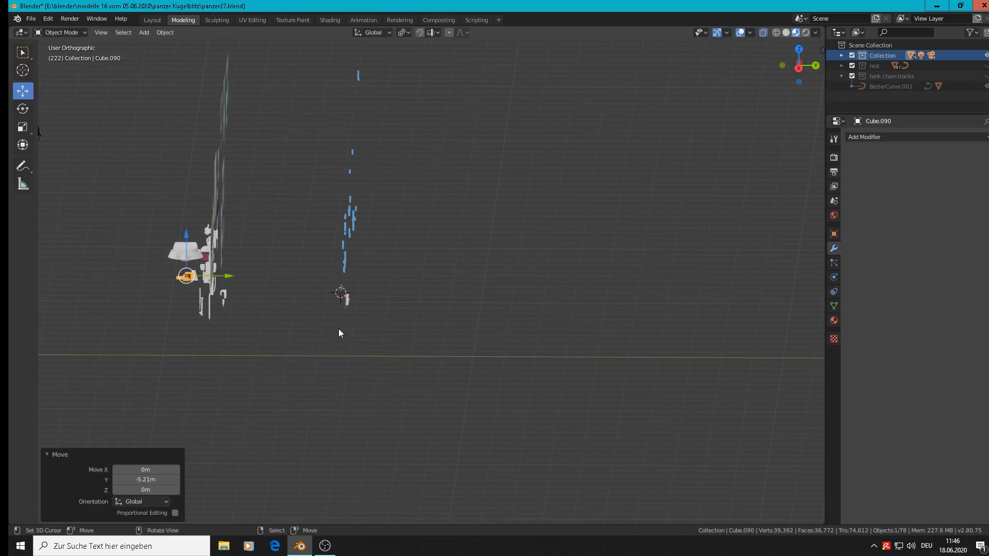
Select the bolt cutter, move it about -4.98 m along Y to the depth of the other parts, and deselect it in front view
{"action": "right_click", "coordinate": [347, 303]}
{"action": "right_click", "coordinate": [350, 305]}
{"action": "left_click_drag", "start_coordinate": [382, 297], "coordinate": [228, 295]}
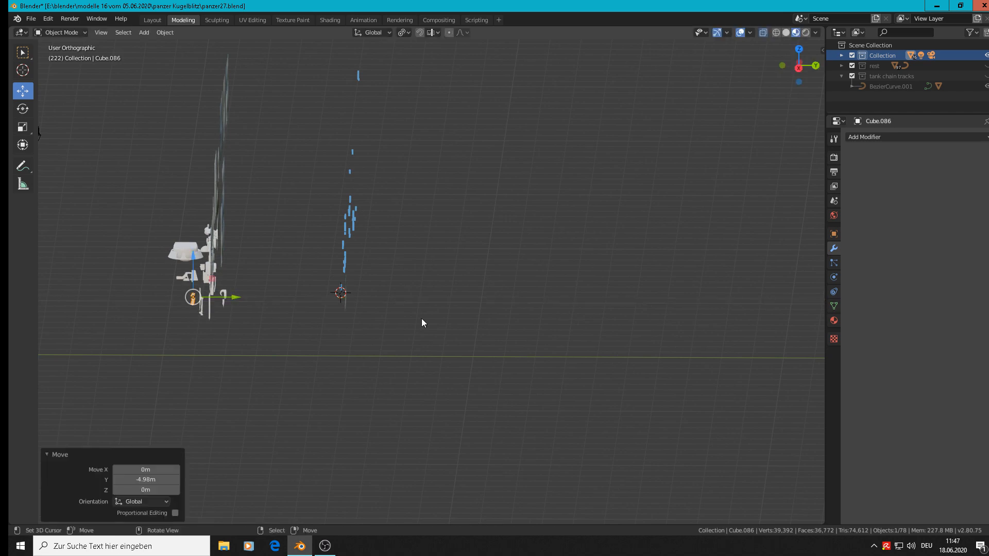
{"action": "key", "text": "KP_1"}
{"action": "scroll", "coordinate": [262, 265], "scroll_direction": "up", "scroll_amount": 3}
{"action": "left_click", "coordinate": [520, 248]}
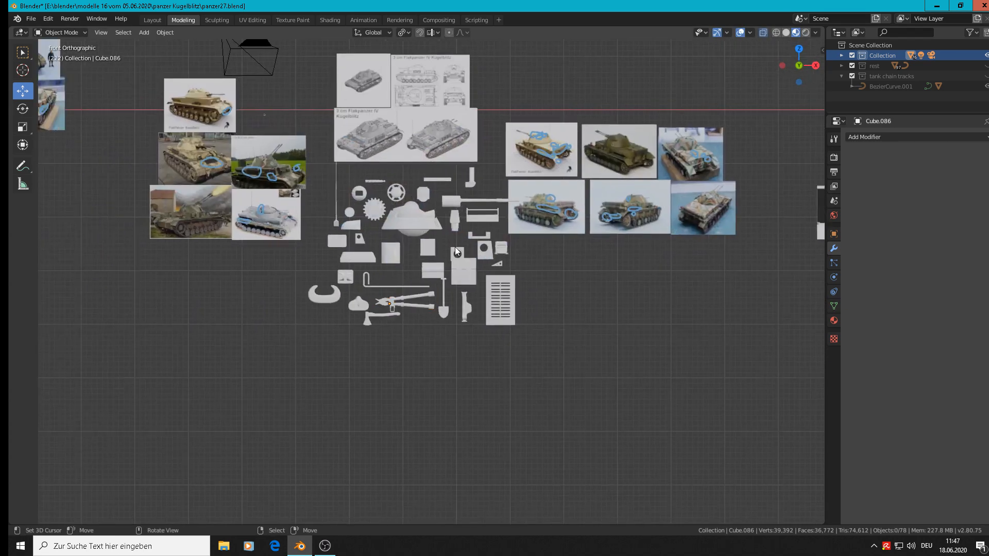
{"action": "scroll", "coordinate": [412, 232], "scroll_direction": "up", "scroll_amount": 7}
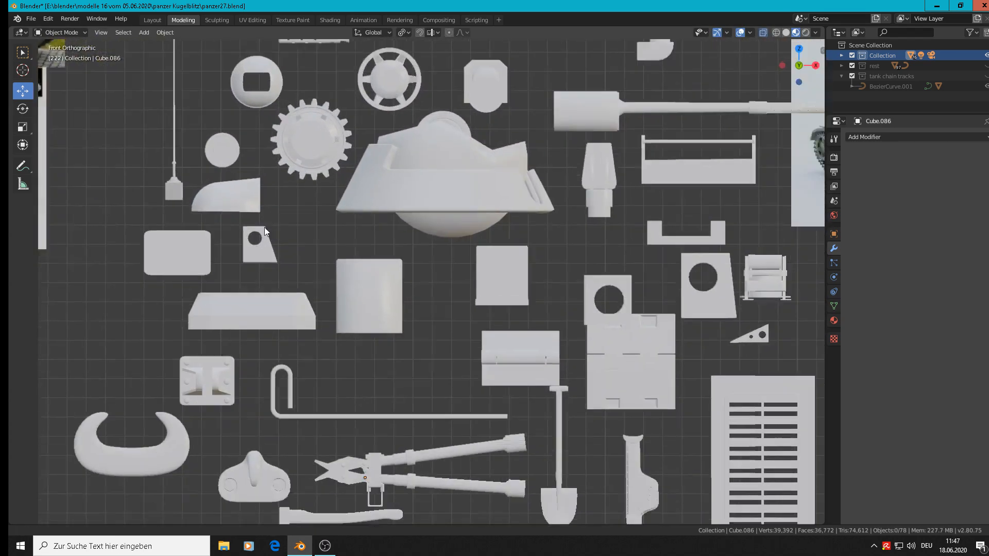
{"action": "middle_click_drag", "start_coordinate": [264, 227], "coordinate": [175, 149], "text": "shift"}
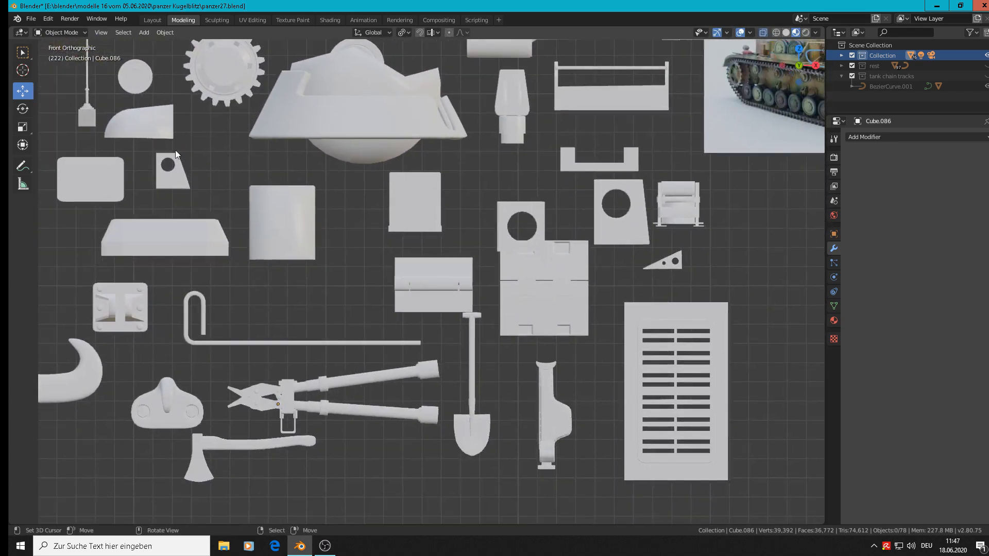
Save the current project file
{"action": "left_click", "coordinate": [32, 19]}
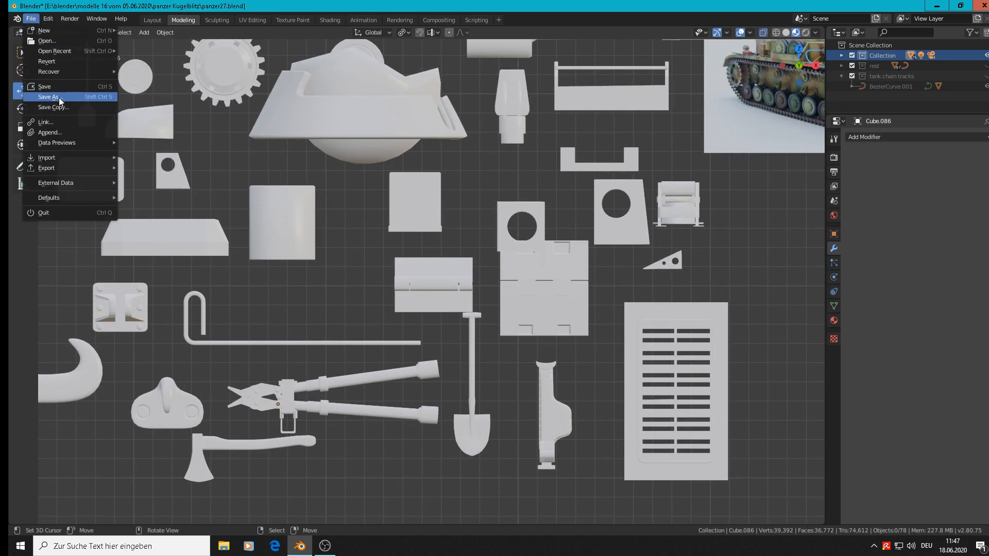
{"action": "left_click", "coordinate": [59, 88]}
Examine the circled cylinder and clamps on the Panther tool reference photo
{"action": "scroll", "coordinate": [421, 286], "scroll_direction": "down", "scroll_amount": 4}
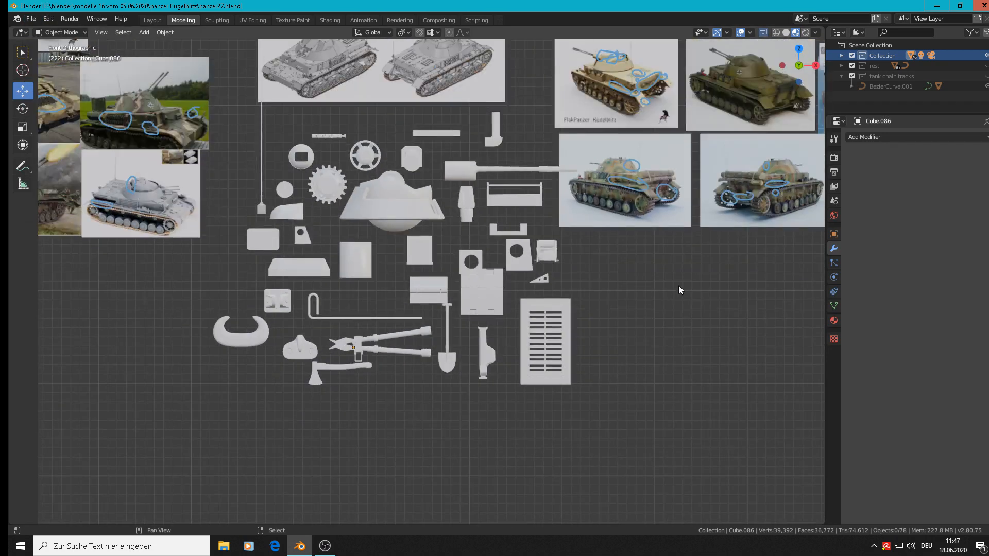
{"action": "middle_click_drag", "start_coordinate": [678, 285], "coordinate": [570, 331], "text": "shift"}
{"action": "middle_click_drag", "start_coordinate": [812, 267], "coordinate": [430, 329], "text": "shift"}
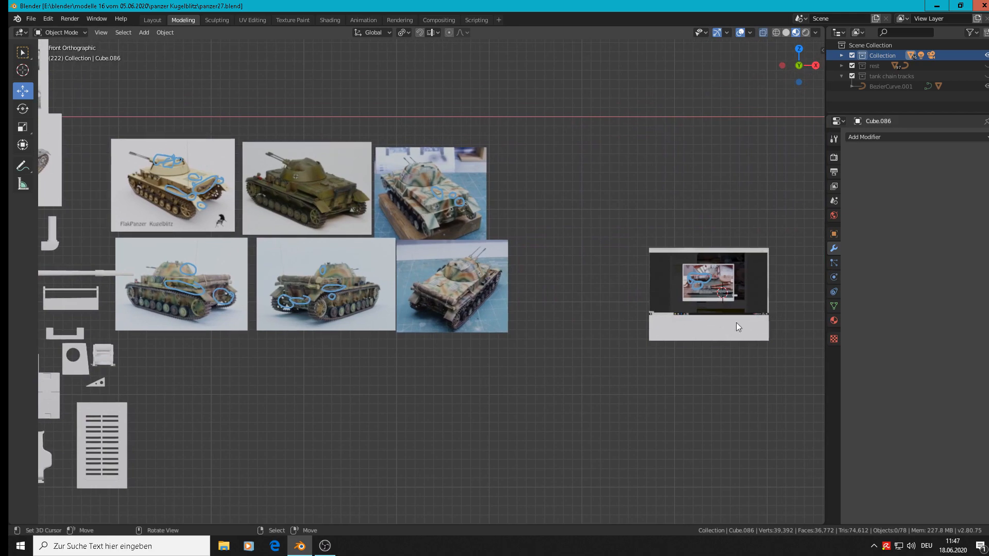
{"action": "scroll", "coordinate": [736, 322], "scroll_direction": "up", "scroll_amount": 10}
{"action": "middle_click_drag", "start_coordinate": [677, 267], "coordinate": [486, 231], "text": "shift"}
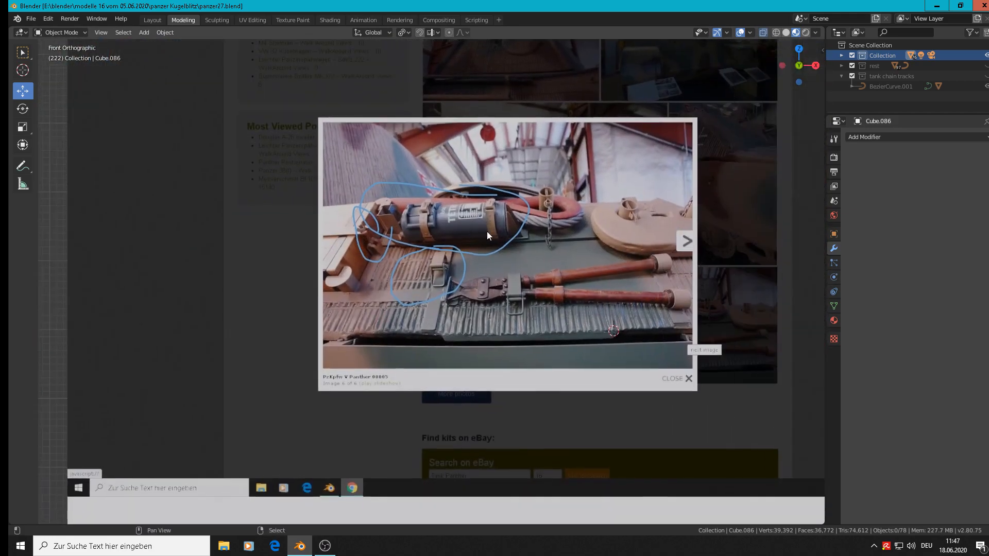
{"action": "scroll", "coordinate": [484, 226], "scroll_direction": "up", "scroll_amount": 3}
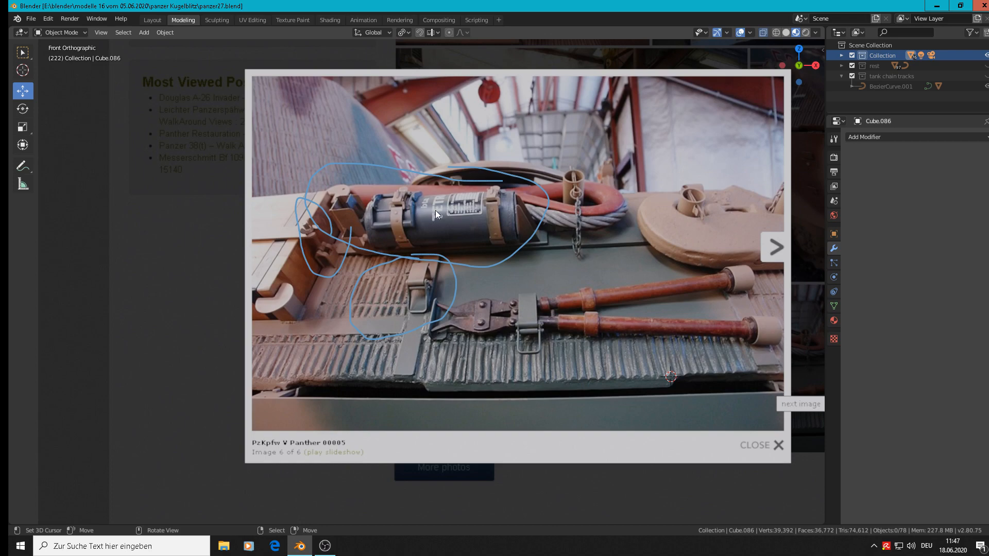
{"action": "scroll", "coordinate": [434, 210], "scroll_direction": "down", "scroll_amount": 10}
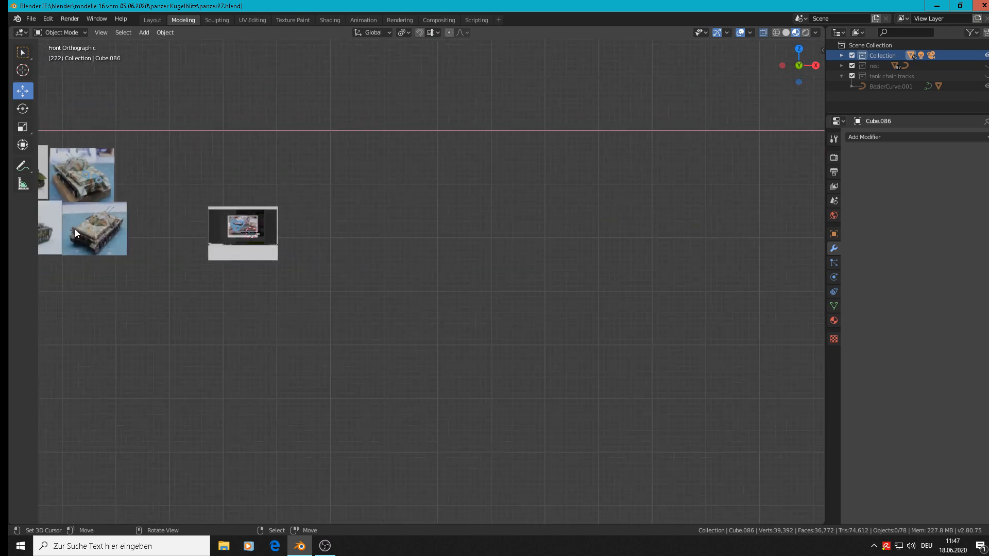
Place the 3D cursor on the antenna beside the turret's circled hook in the rear-view tank photo and add a Bezier circle there
{"action": "scroll", "coordinate": [817, 260], "scroll_direction": "up", "scroll_amount": 2}
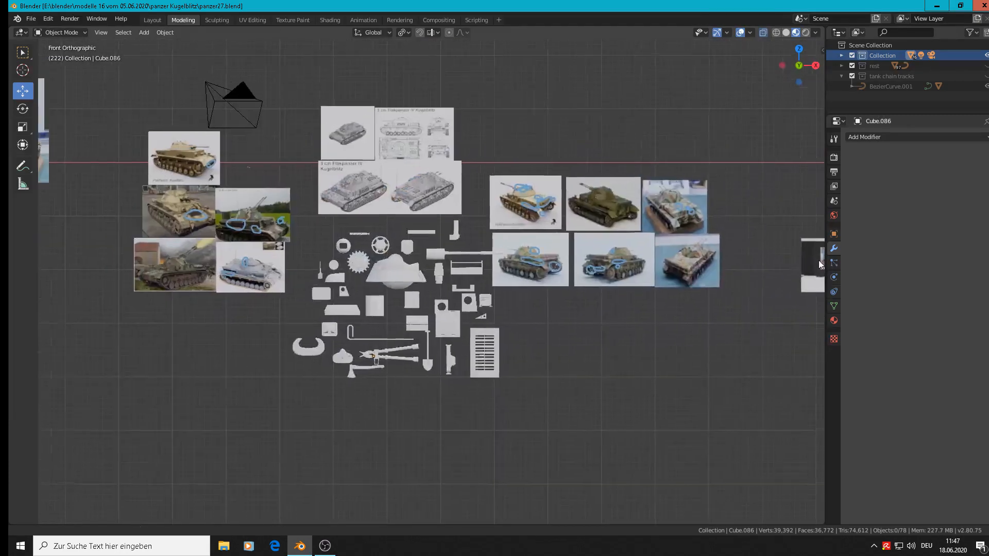
{"action": "scroll", "coordinate": [557, 263], "scroll_direction": "up", "scroll_amount": 3}
{"action": "scroll", "coordinate": [524, 271], "scroll_direction": "up", "scroll_amount": 5}
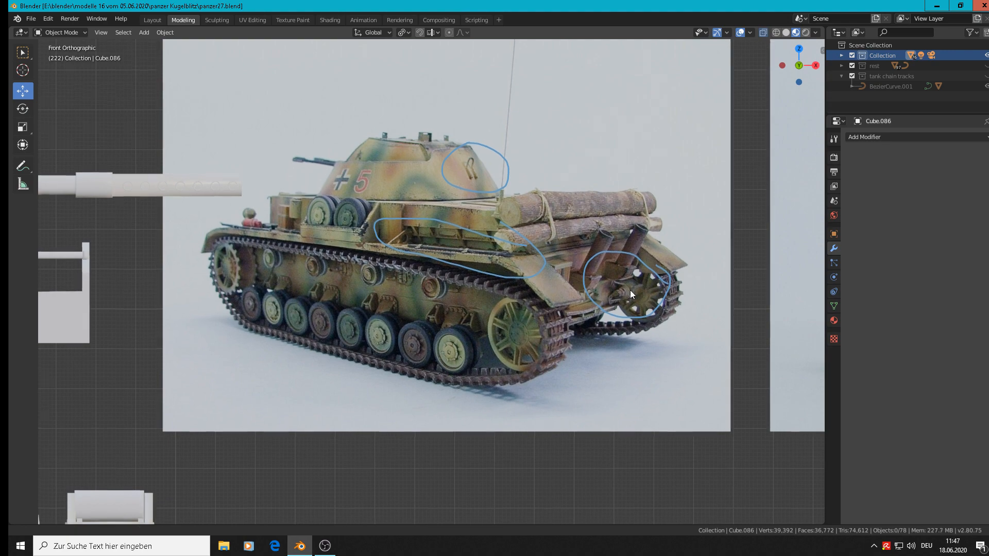
{"action": "scroll", "coordinate": [469, 209], "scroll_direction": "down", "scroll_amount": 1}
{"action": "scroll", "coordinate": [543, 220], "scroll_direction": "up", "scroll_amount": 4}
{"action": "scroll", "coordinate": [543, 220], "scroll_direction": "up", "scroll_amount": 3}
{"action": "middle_click_drag", "start_coordinate": [585, 302], "coordinate": [412, 209], "text": "shift"}
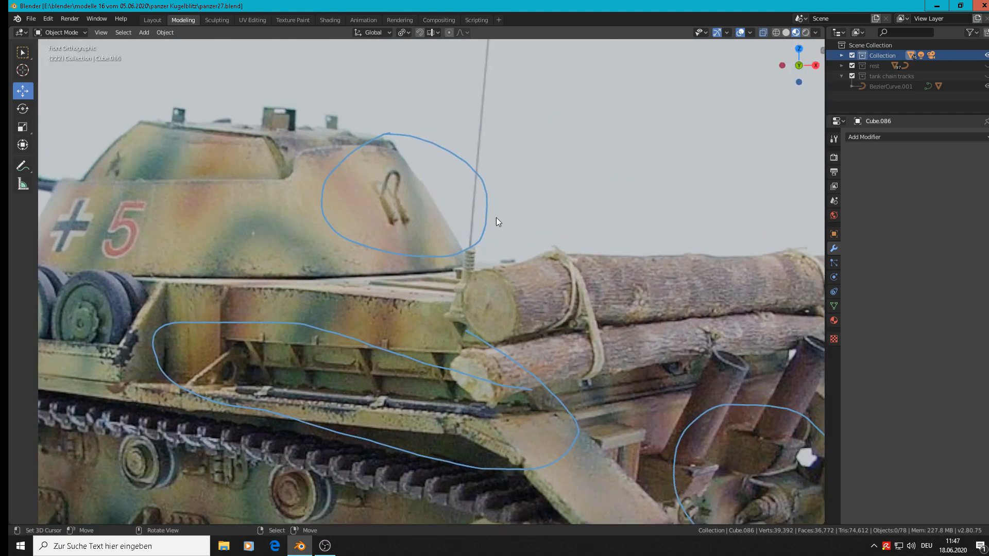
{"action": "right_click", "coordinate": [477, 214], "text": "shift"}
{"action": "left_click", "coordinate": [145, 32]}
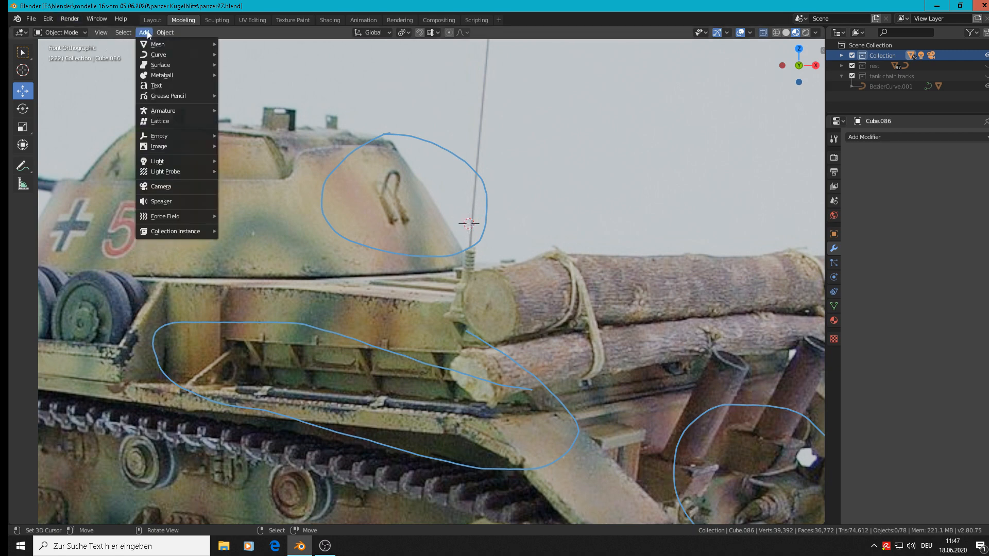
{"action": "mouse_move", "coordinate": [145, 45]}
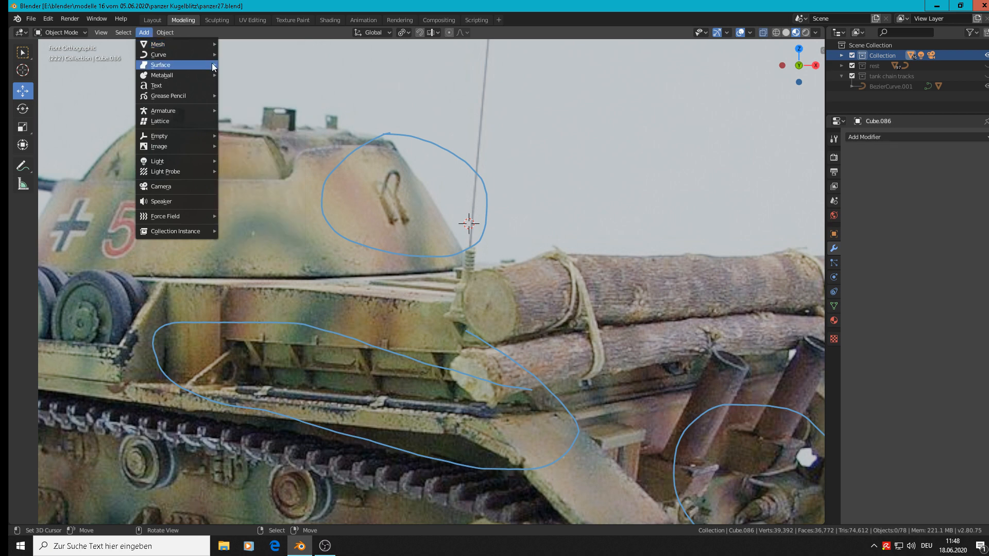
{"action": "mouse_move", "coordinate": [186, 57]}
{"action": "left_click", "coordinate": [234, 65]}
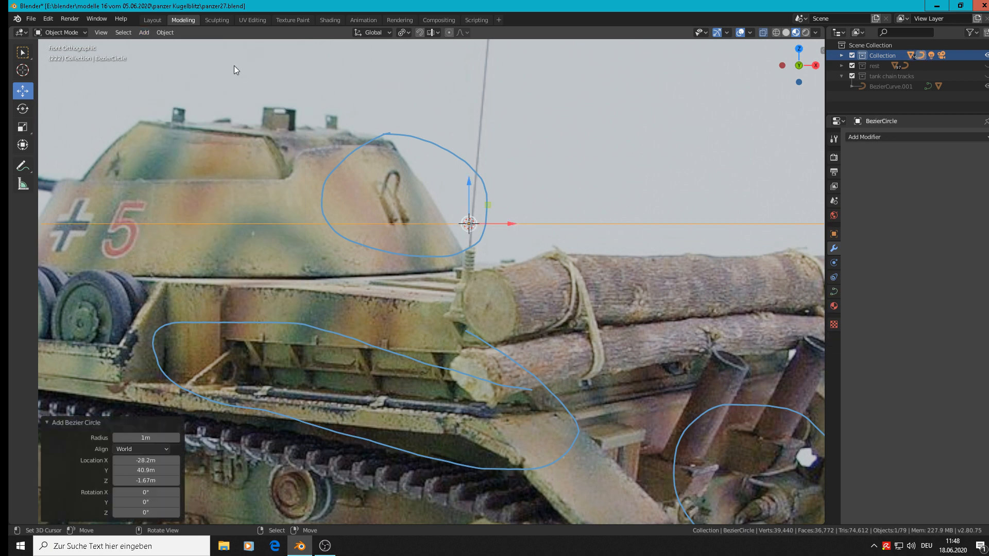
Rotate the Bezier circle 90° about global X, scale it uniformly by about 0.109, and shrink it further around the antenna
{"action": "type", "text": "rx90"}
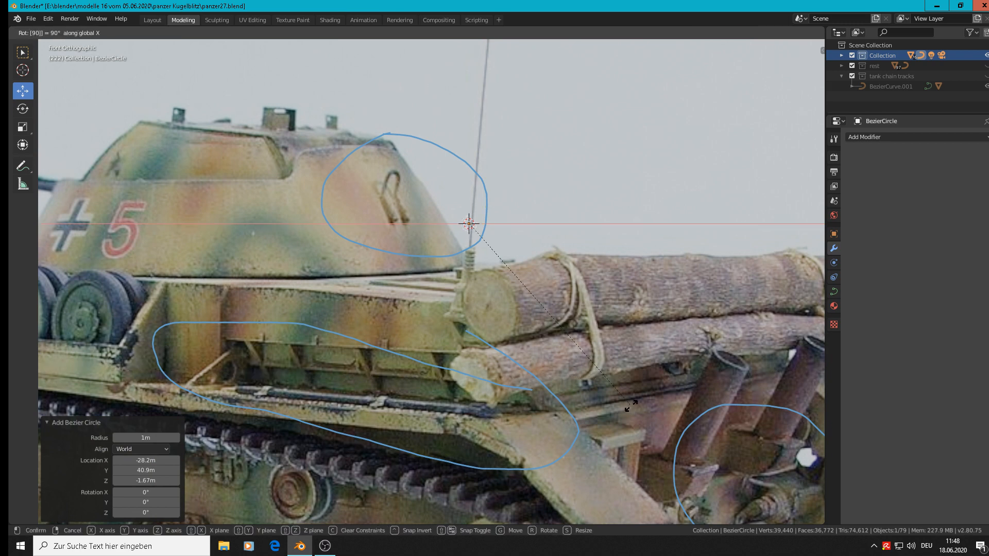
{"action": "key", "text": "Return"}
{"action": "key", "text": "s"}
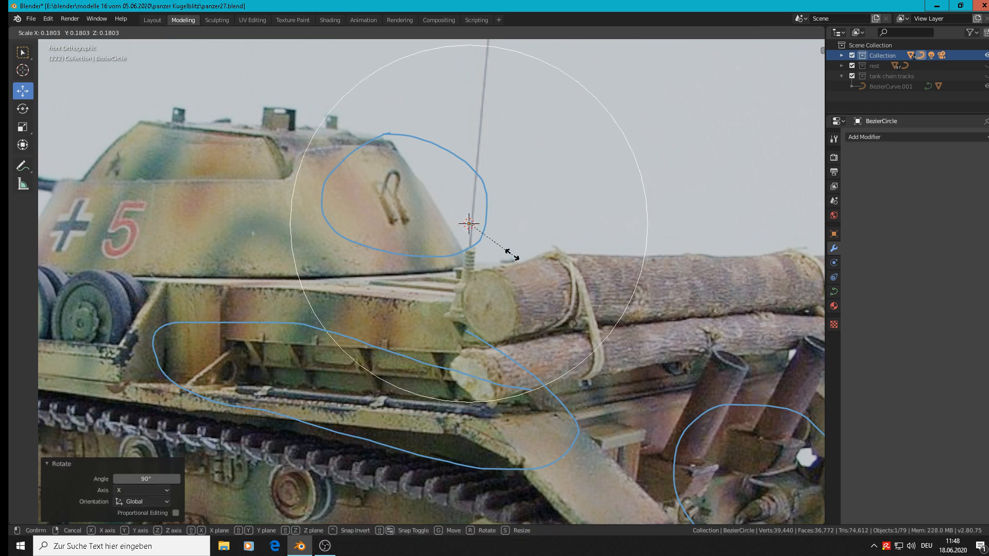
{"action": "left_click", "coordinate": [496, 236]}
{"action": "key", "text": "s"}
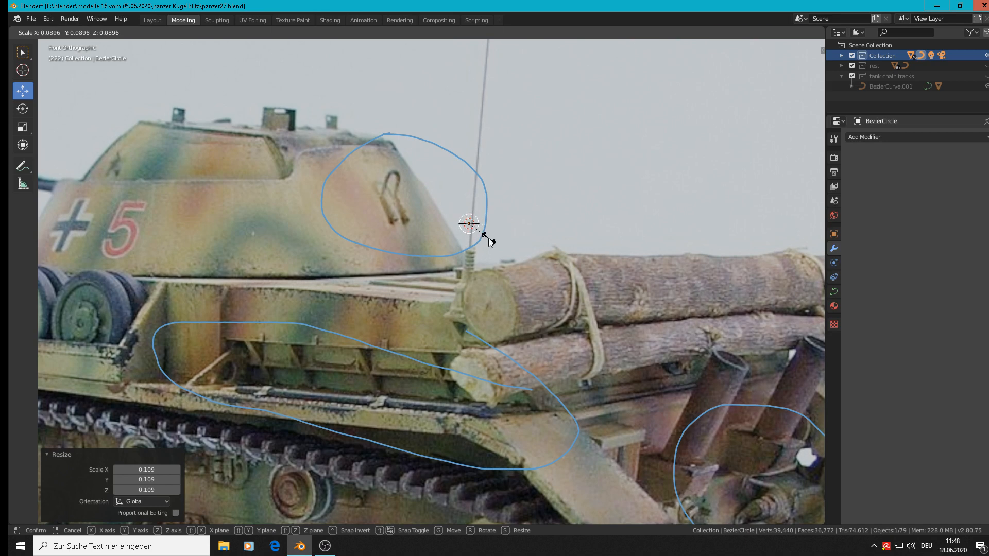
Scale the Bezier circle to about 0.09 and move it about -0.046 m in X and 0.043 m in Z, beside the turret's hook
{"action": "left_click", "coordinate": [488, 239]}
{"action": "key", "text": "g"}
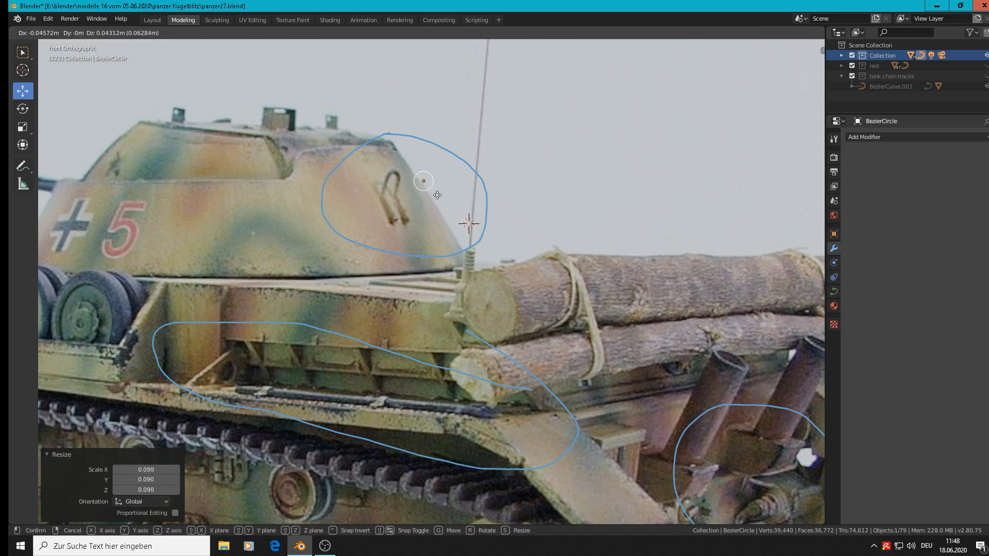
{"action": "left_click", "coordinate": [437, 195]}
Give the Bezier circle a round thickness with a bevel depth of 0.14 m
{"action": "left_click", "coordinate": [833, 291]}
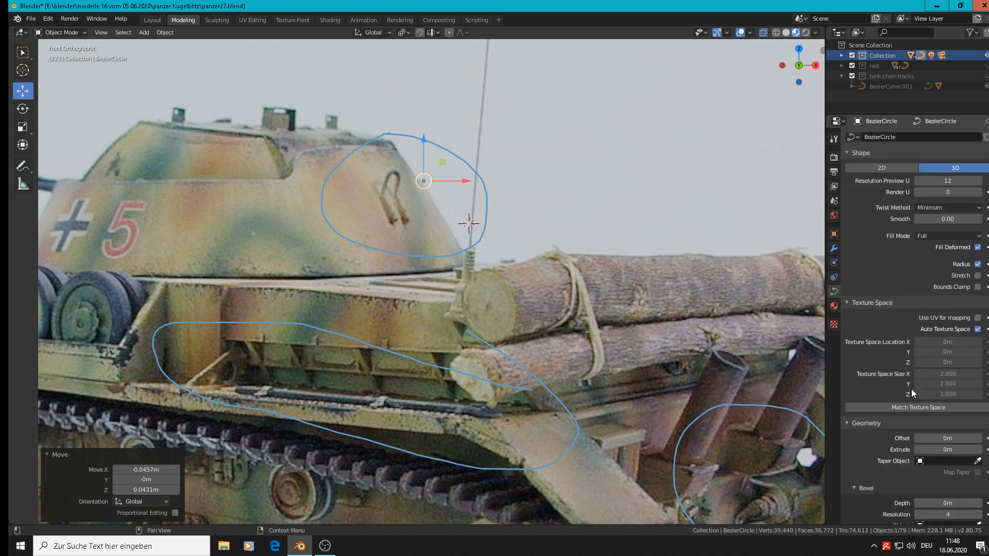
{"action": "scroll", "coordinate": [911, 392], "scroll_direction": "down", "scroll_amount": 4}
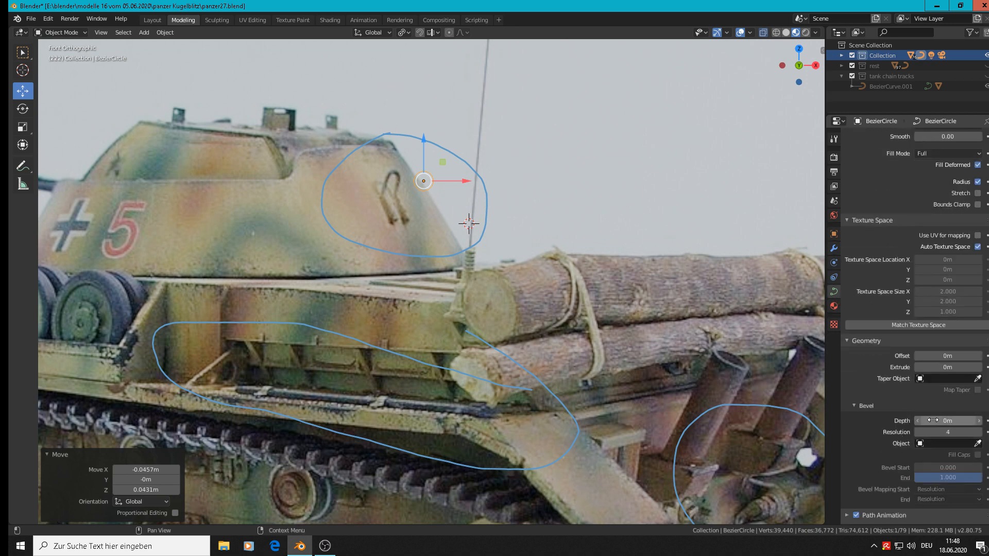
{"action": "scroll", "coordinate": [932, 420], "scroll_direction": "down", "scroll_amount": 3}
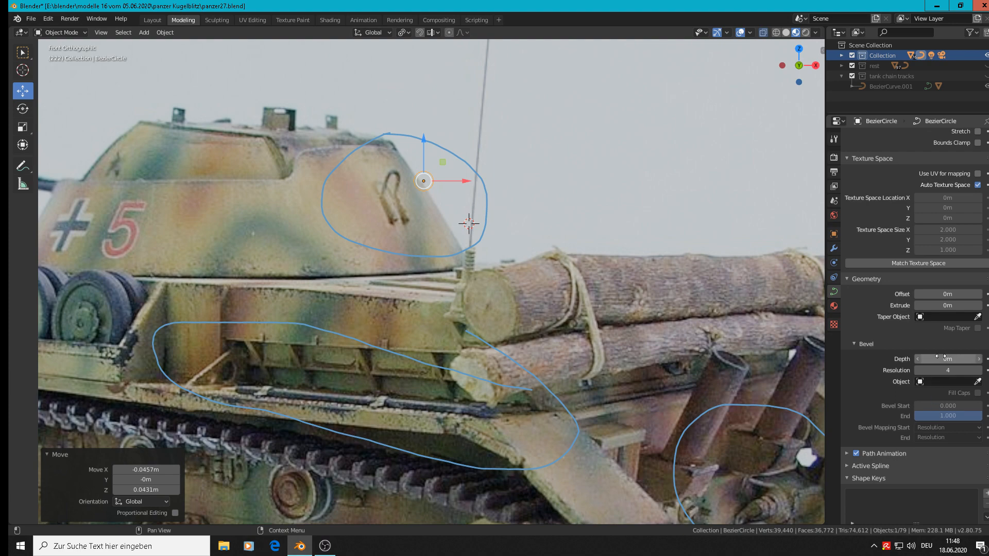
{"action": "left_click_drag", "start_coordinate": [941, 356], "coordinate": [952, 357]}
{"action": "scroll", "coordinate": [432, 224], "scroll_direction": "up", "scroll_amount": 1}
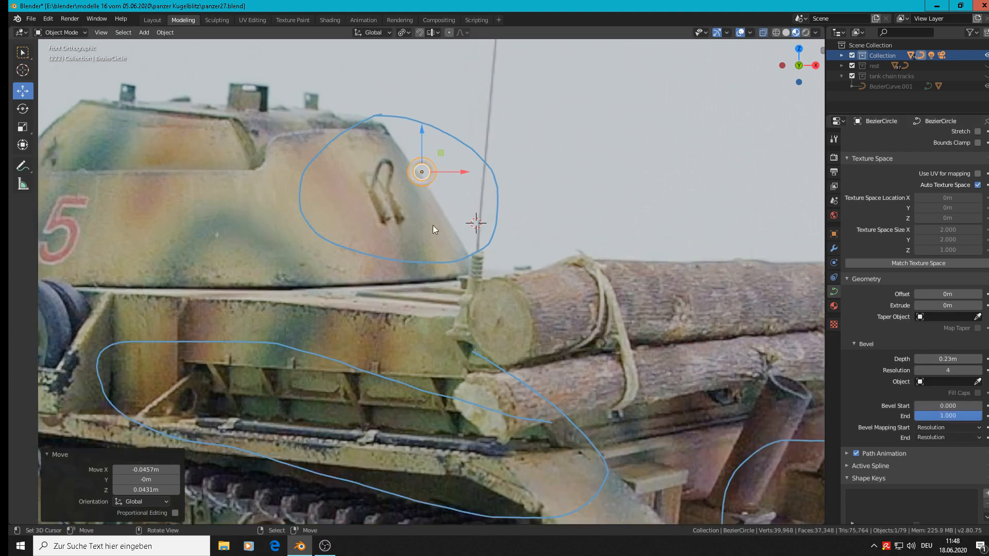
{"action": "scroll", "coordinate": [412, 183], "scroll_direction": "up", "scroll_amount": 5}
{"action": "left_click_drag", "start_coordinate": [947, 358], "coordinate": [927, 359]}
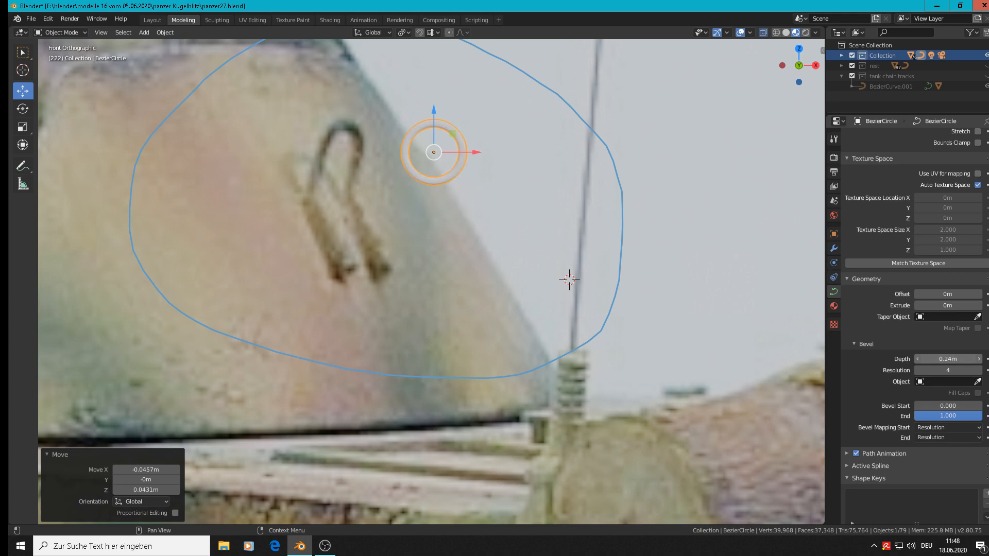
{"action": "scroll", "coordinate": [610, 219], "scroll_direction": "down", "scroll_amount": 1}
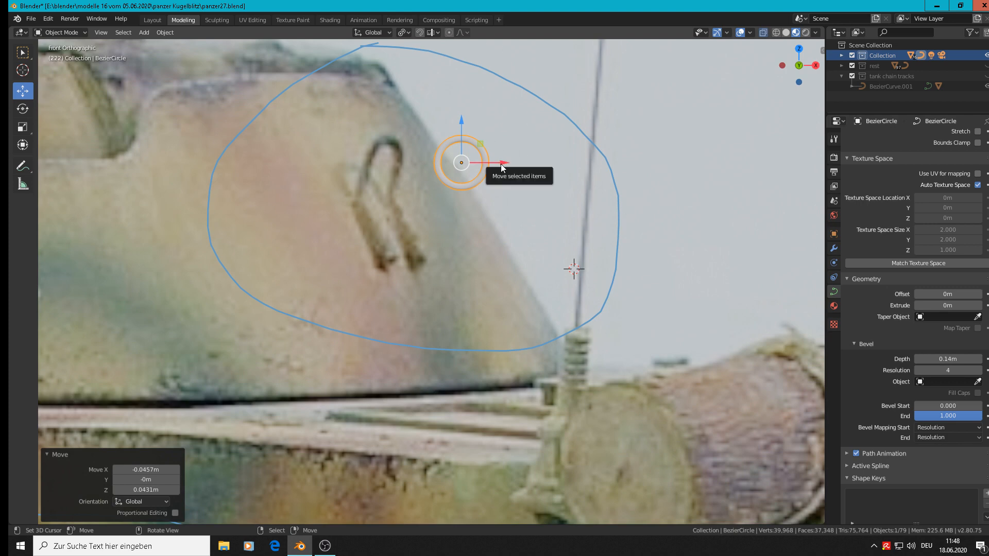
{"action": "key", "text": "c"}
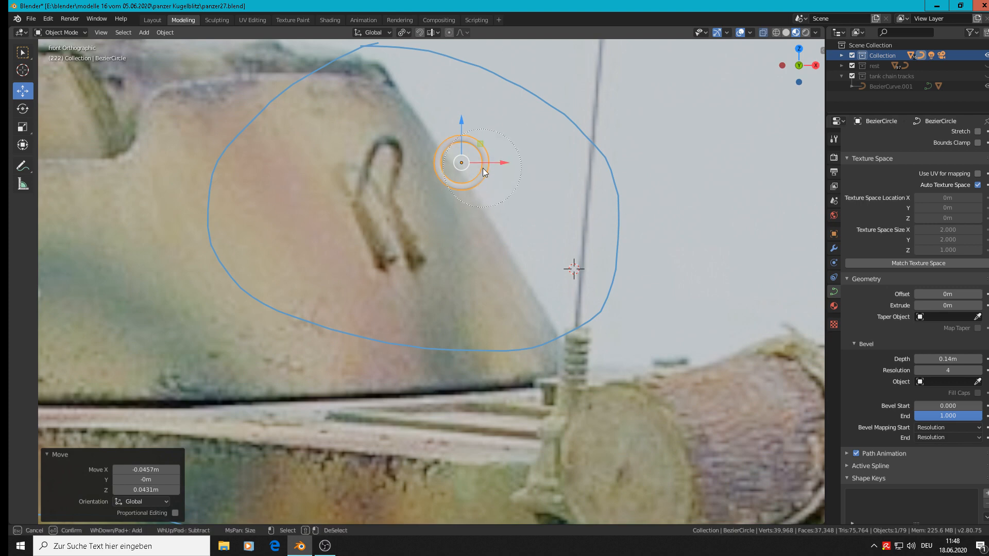
{"action": "key", "text": "Escape"}
{"action": "key", "text": "ctrl+c"}
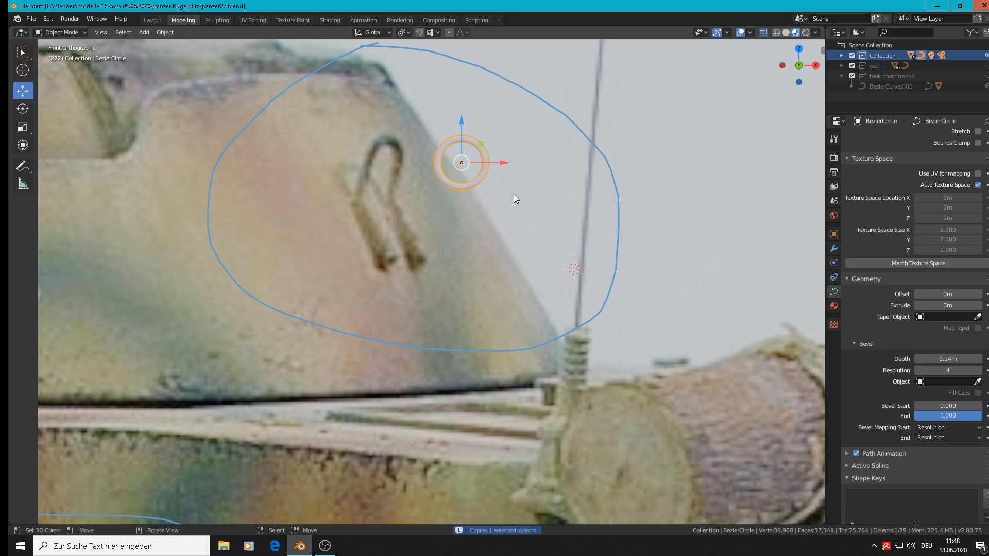
{"action": "key", "text": "shift+c"}
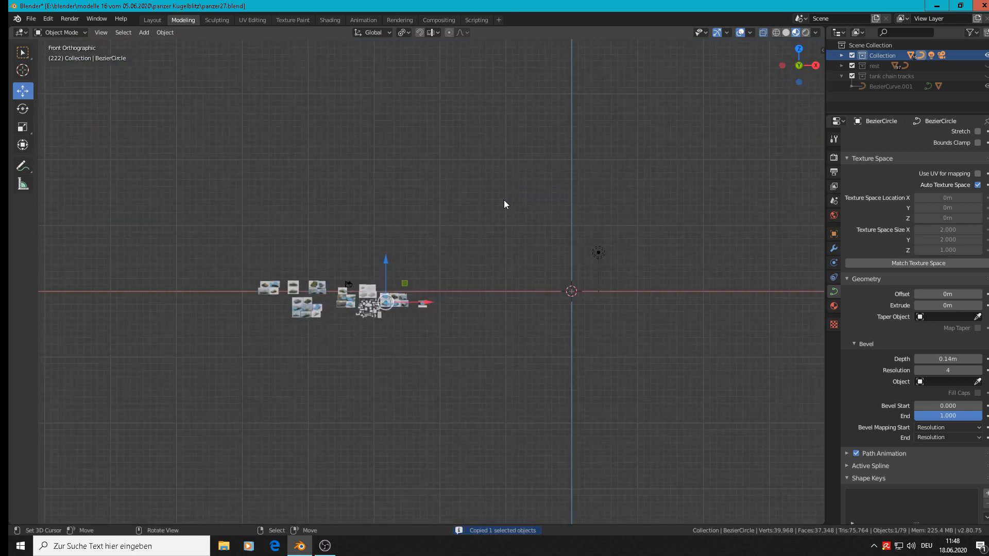
{"action": "key", "text": "KP_Decimal"}
{"action": "key", "text": "KP_1"}
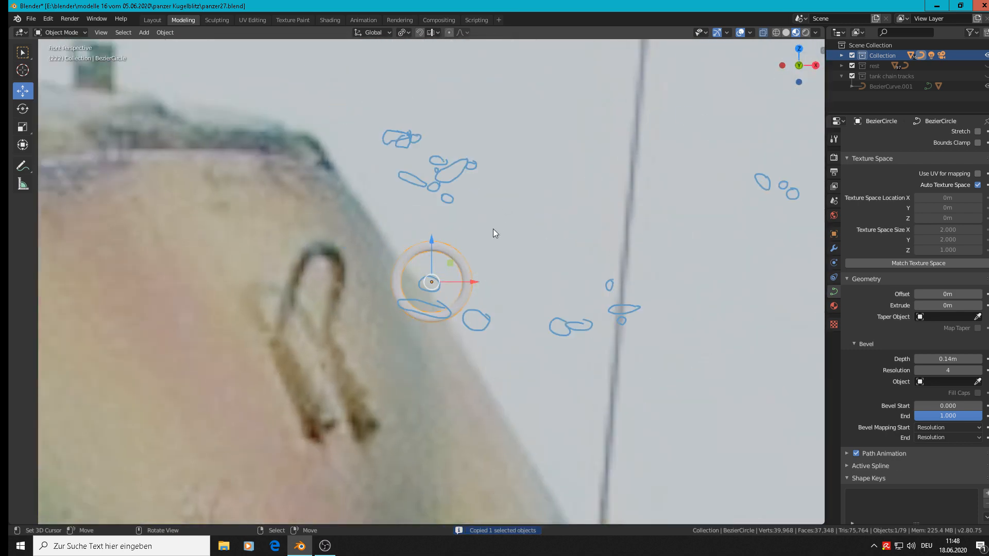
{"action": "scroll", "coordinate": [458, 249], "scroll_direction": "down", "scroll_amount": 3}
{"action": "scroll", "coordinate": [460, 258], "scroll_direction": "down", "scroll_amount": 4}
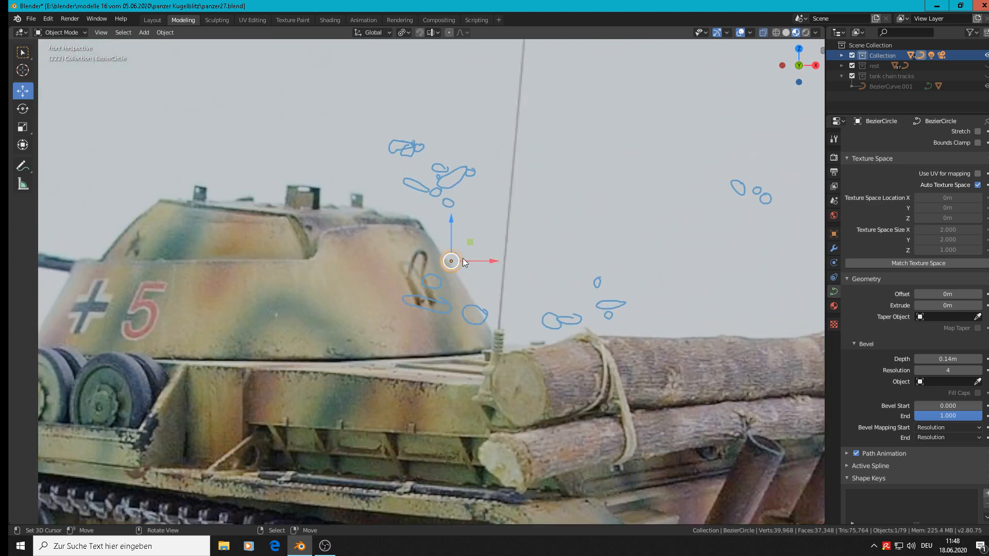
{"action": "scroll", "coordinate": [463, 257], "scroll_direction": "up", "scroll_amount": 9}
{"action": "scroll", "coordinate": [463, 257], "scroll_direction": "down", "scroll_amount": 1}
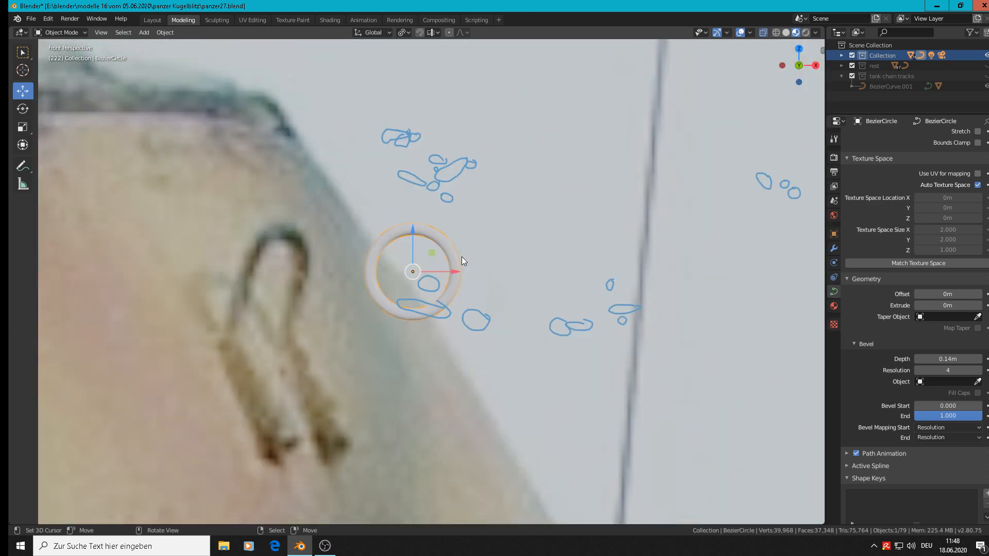
{"action": "key", "text": "KP_5"}
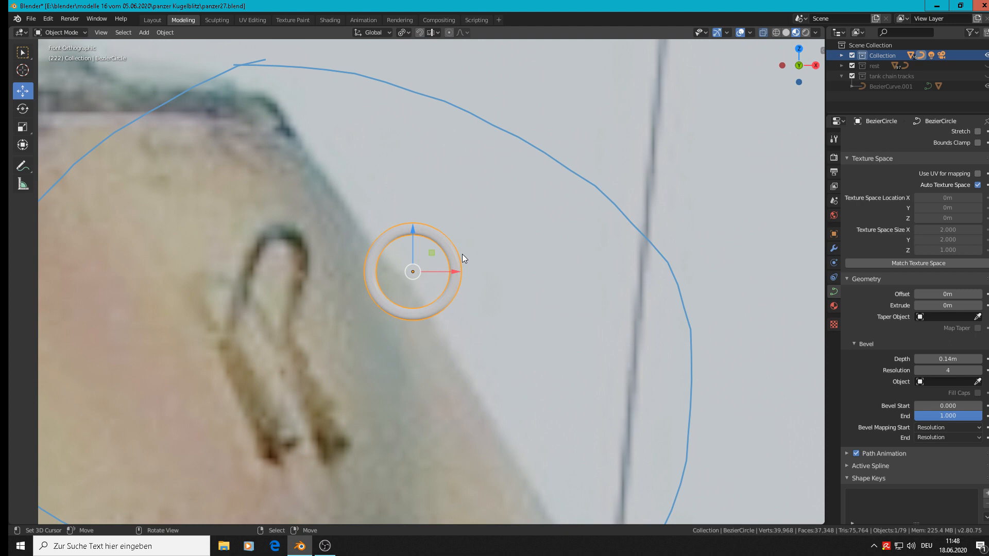
Convert the beveled Bezier circle from a curve to a mesh
{"action": "key", "text": "F3"}
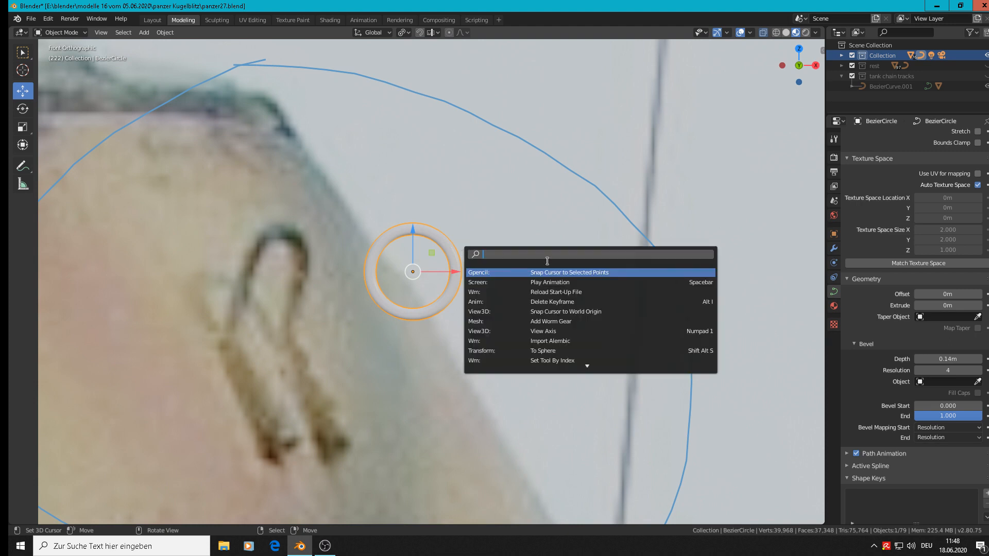
{"action": "type", "text": "conver"}
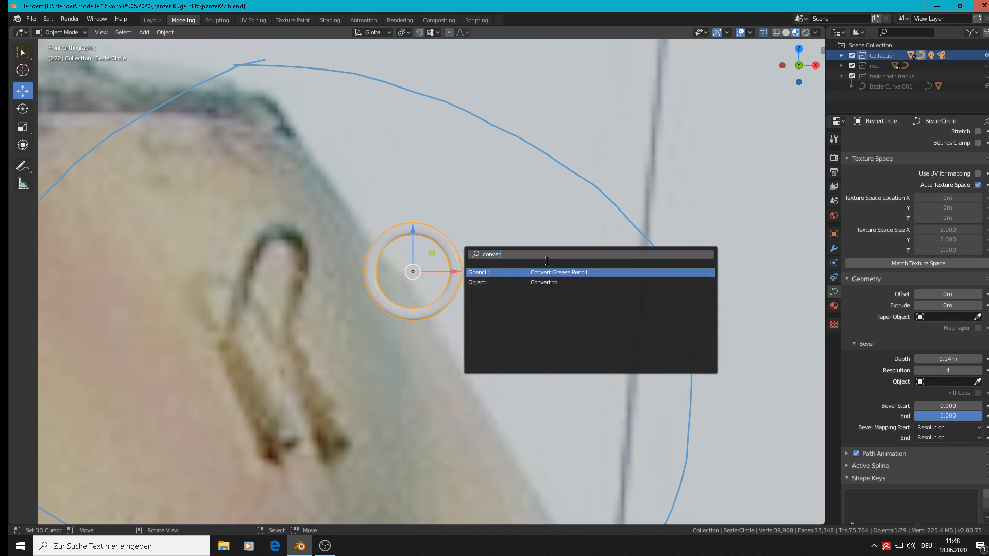
{"action": "left_click", "coordinate": [549, 283]}
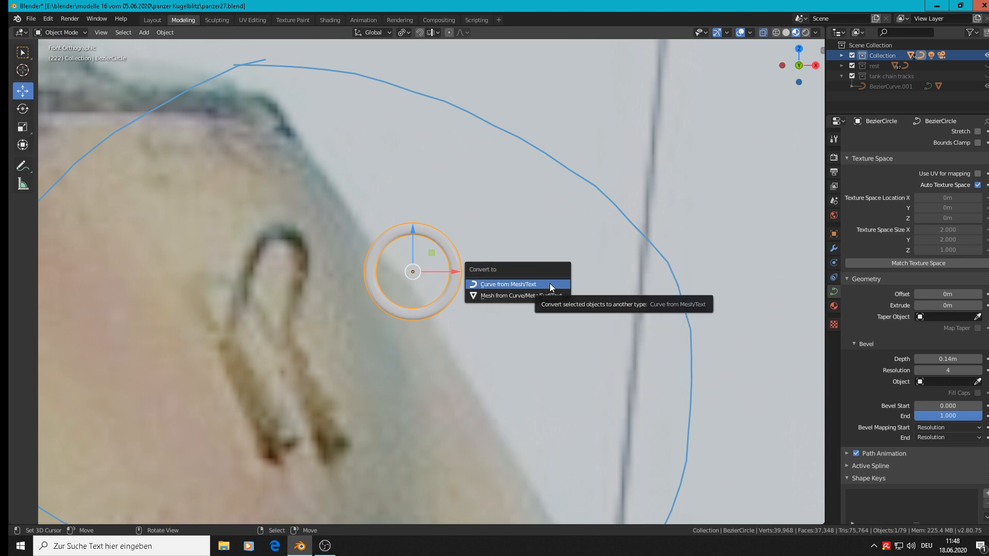
{"action": "left_click", "coordinate": [542, 297]}
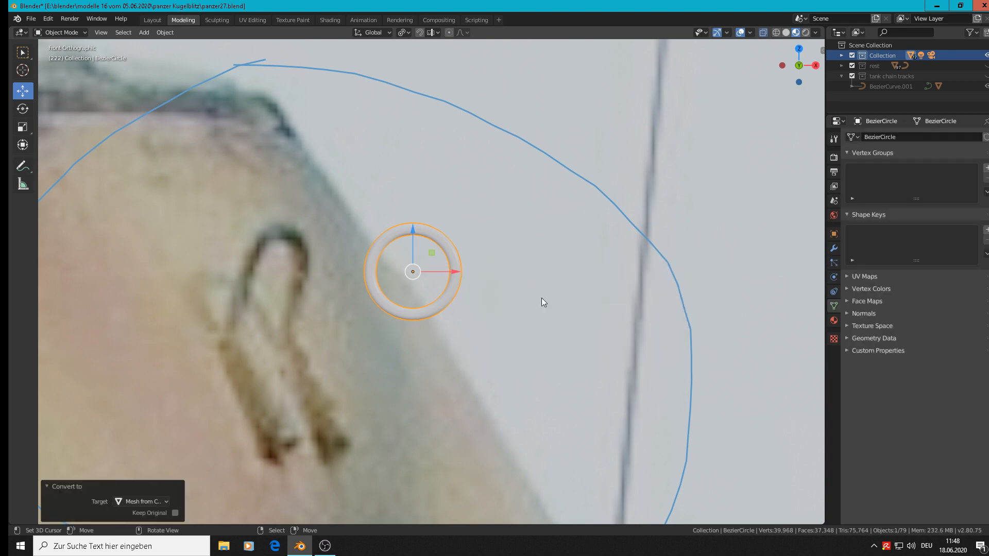
Delete the vertices of the ring's lower half, leaving a half-circle arch
{"action": "scroll", "coordinate": [515, 278], "scroll_direction": "down", "scroll_amount": 3}
{"action": "key", "text": "Tab"}
{"action": "scroll", "coordinate": [470, 290], "scroll_direction": "up", "scroll_amount": 5}
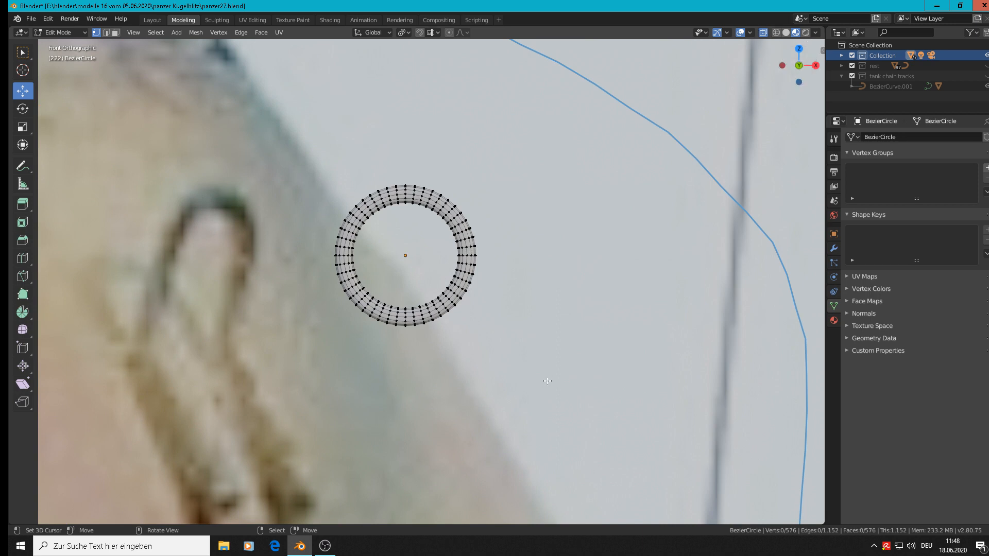
{"action": "key", "text": "b"}
{"action": "left_click_drag", "start_coordinate": [530, 370], "coordinate": [302, 260]}
{"action": "key", "text": "c"}
{"action": "key", "text": "Escape"}
{"action": "key", "text": "x"}
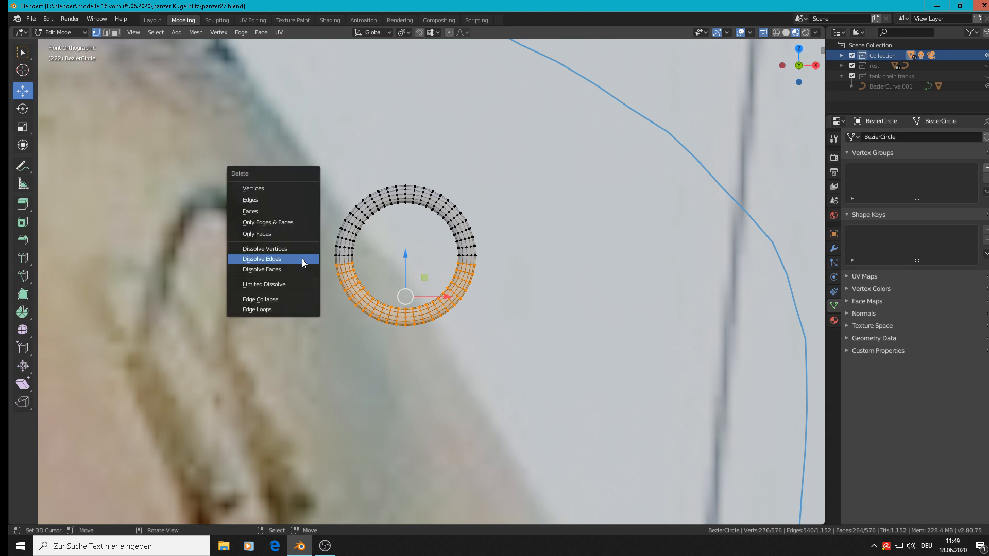
{"action": "left_click", "coordinate": [279, 188]}
Extrude both open end loops of the arch straight down about 0.02 m to form the two legs
{"action": "scroll", "coordinate": [353, 287], "scroll_direction": "up", "scroll_amount": 1}
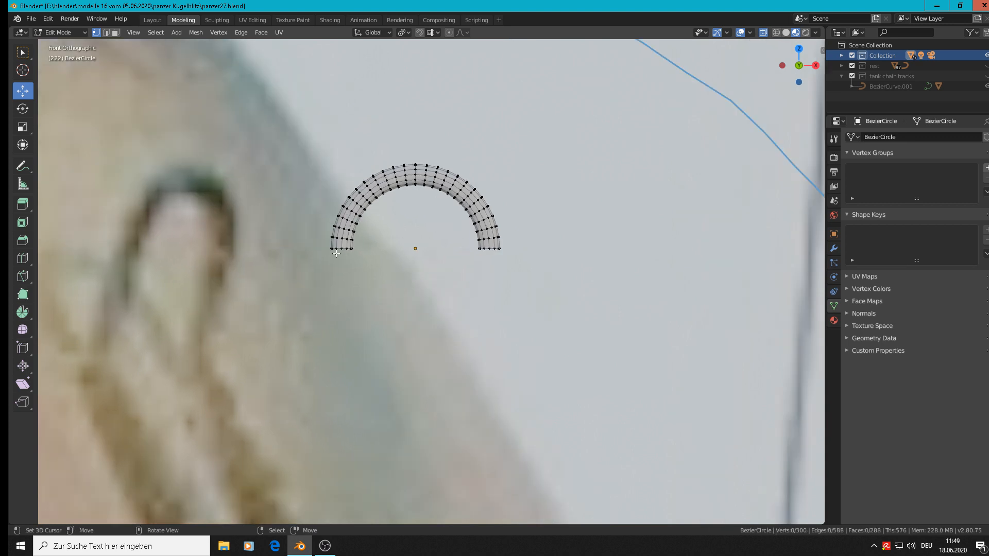
{"action": "right_click", "coordinate": [339, 250], "text": "alt"}
{"action": "right_click", "coordinate": [489, 250], "text": "alt+shift"}
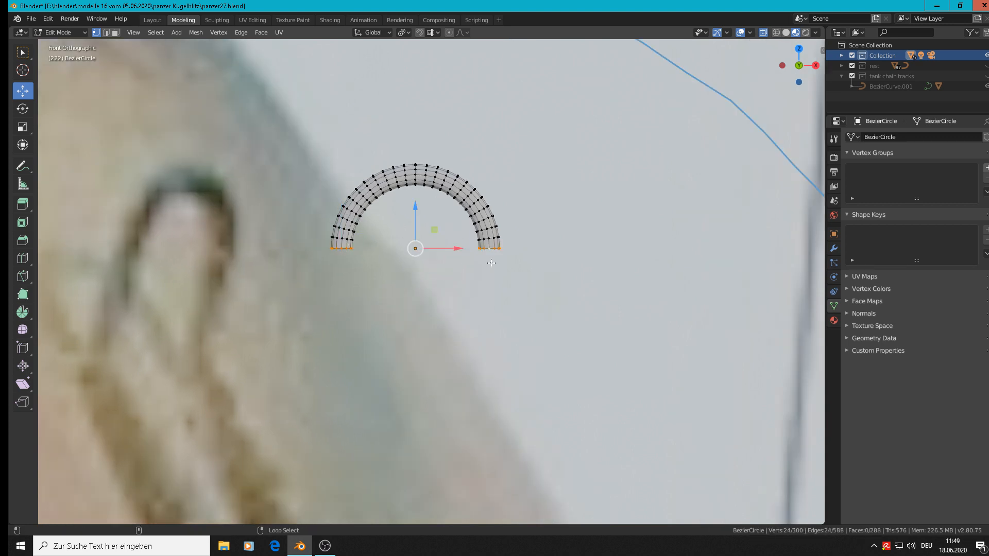
{"action": "scroll", "coordinate": [486, 260], "scroll_direction": "down", "scroll_amount": 5}
{"action": "key", "text": "e"}
{"action": "right_click", "coordinate": [457, 231]}
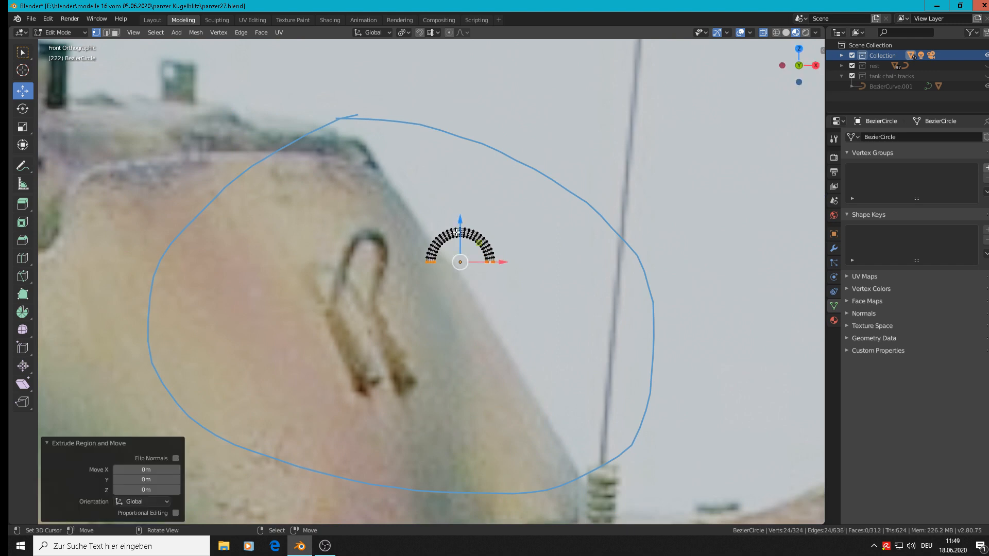
{"action": "left_click_drag", "start_coordinate": [464, 224], "coordinate": [458, 286]}
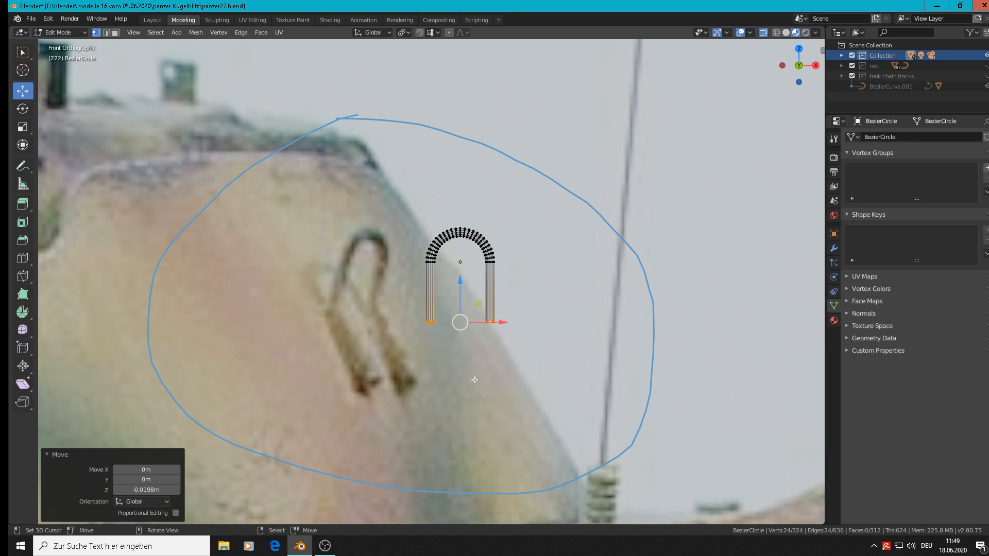
Move the whole U-shaped hook object about -0.158 m along Y, out in front of the reference image
{"action": "middle_click_drag", "start_coordinate": [475, 379], "coordinate": [530, 392]}
{"action": "key", "text": "Tab"}
{"action": "scroll", "coordinate": [476, 327], "scroll_direction": "down", "scroll_amount": 3}
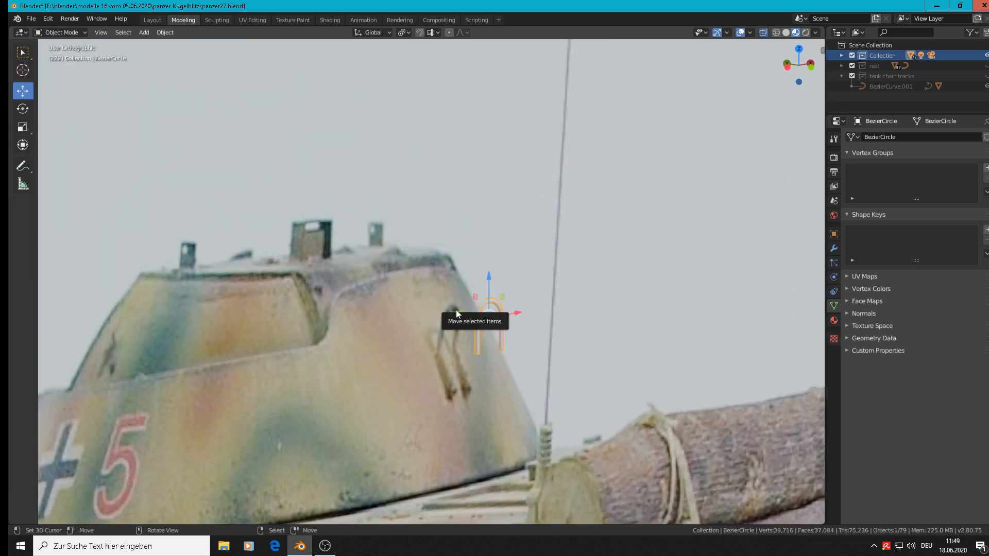
{"action": "left_click_drag", "start_coordinate": [456, 310], "coordinate": [647, 398]}
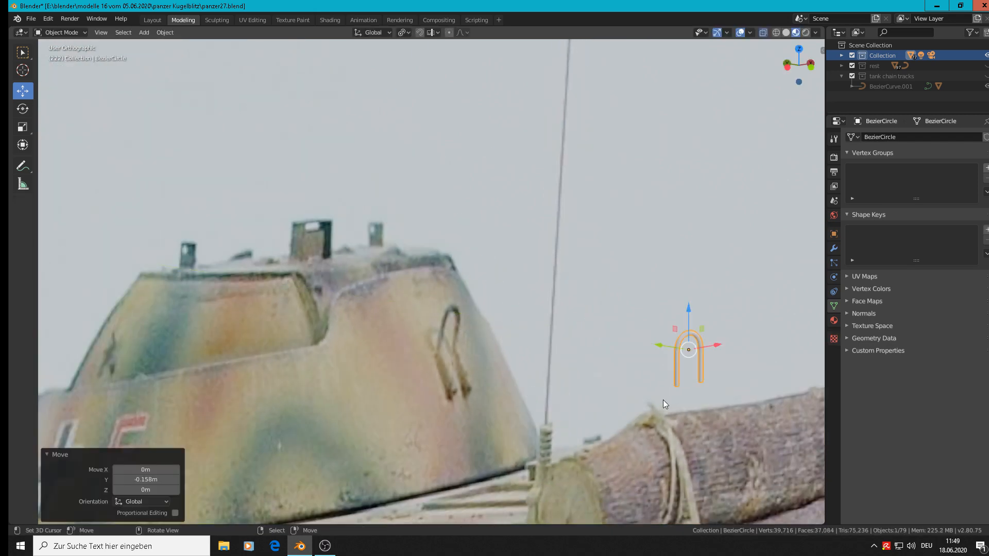
Rotate the end loops of both legs -45° about X and scale them up by about 1.45 to match the leg thickness
{"action": "key", "text": "KP_3"}
{"action": "scroll", "coordinate": [717, 387], "scroll_direction": "up", "scroll_amount": 4}
{"action": "key", "text": "Tab"}
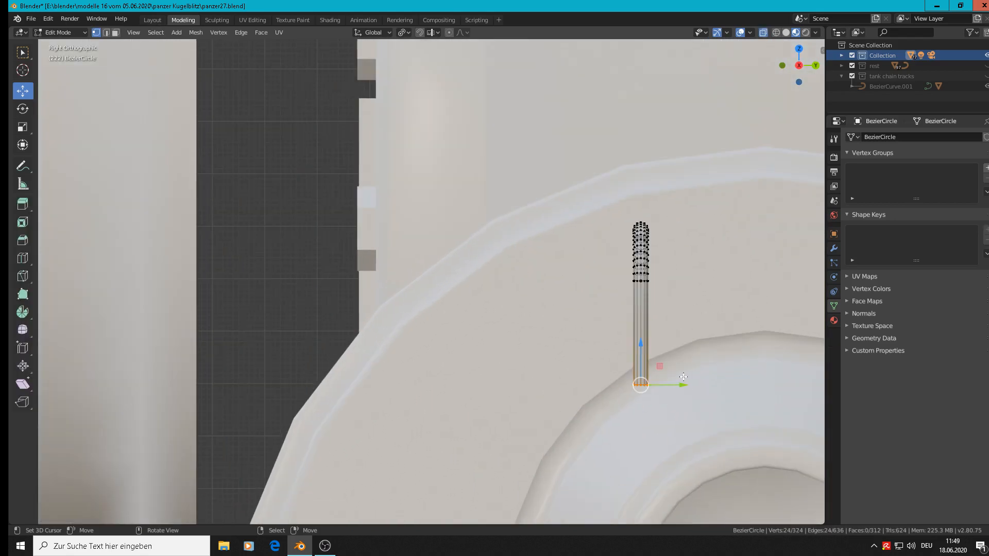
{"action": "scroll", "coordinate": [682, 377], "scroll_direction": "up", "scroll_amount": 3}
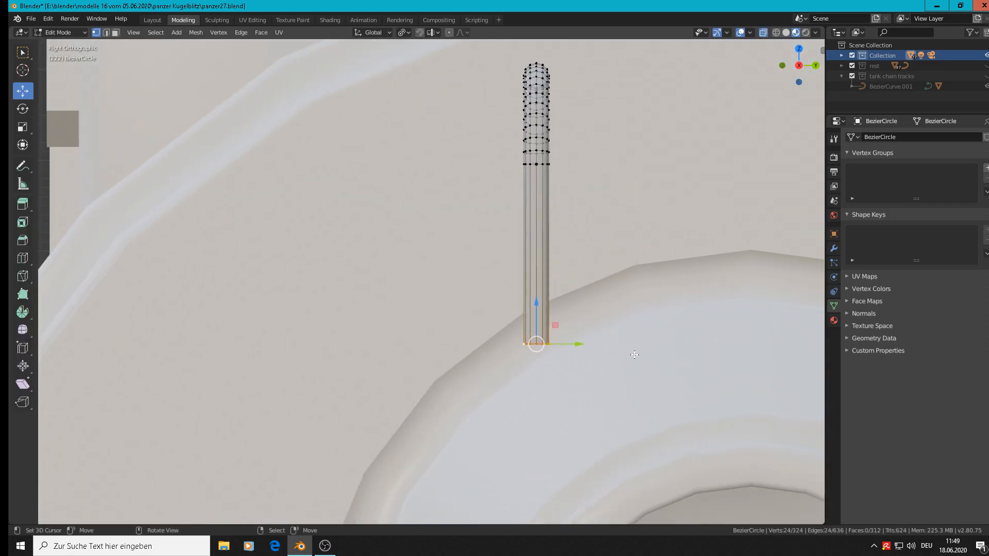
{"action": "key", "text": "r"}
{"action": "key", "text": "x"}
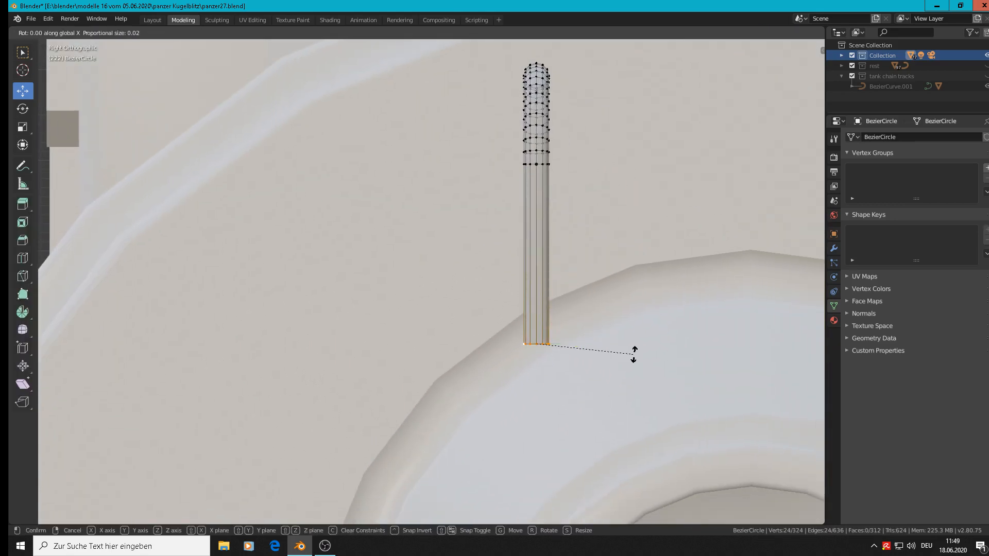
{"action": "type", "text": "-45"}
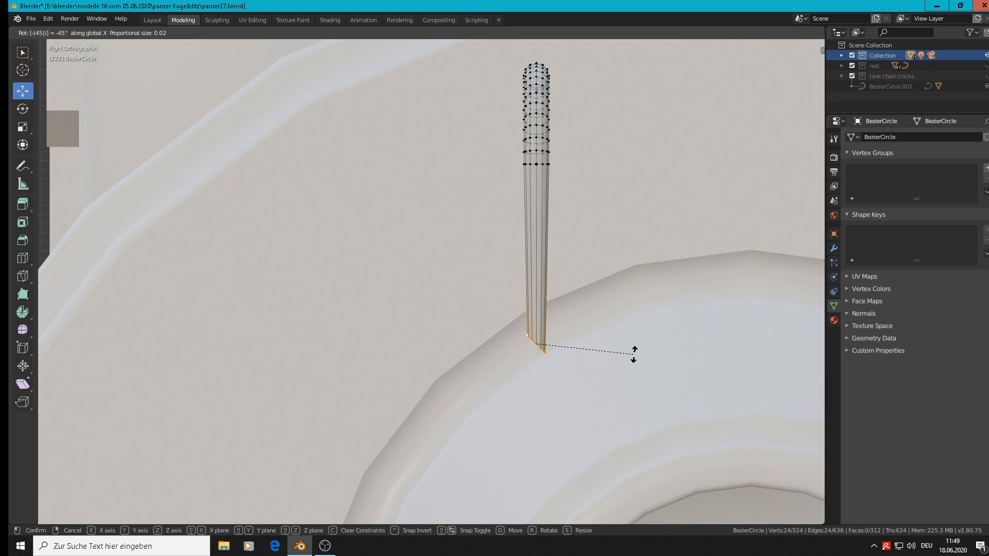
{"action": "key", "text": "Return"}
{"action": "key", "text": "s"}
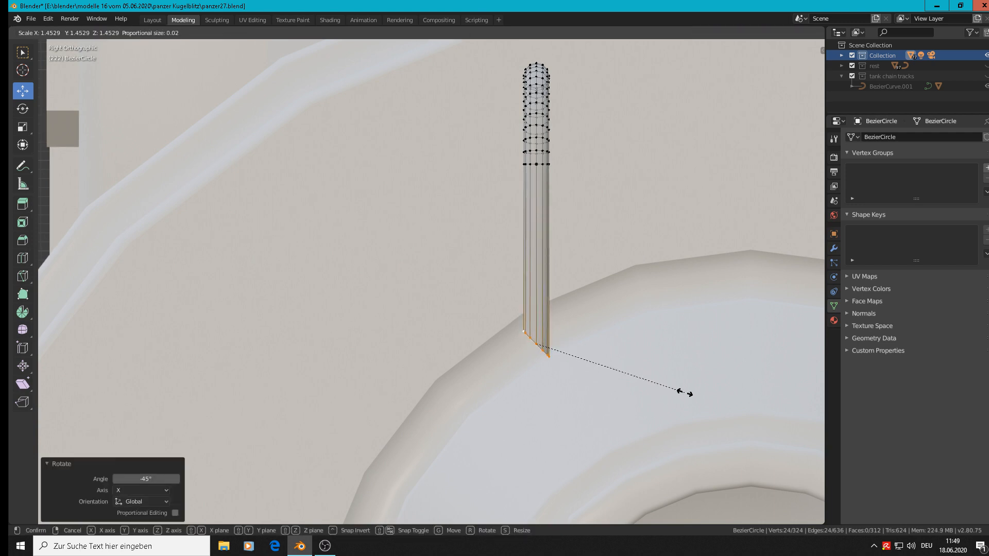
{"action": "left_click", "coordinate": [681, 391]}
Extrude the slanted end loops of both legs about -0.023 m along Y to form the bent ends
{"action": "middle_click_drag", "start_coordinate": [681, 391], "coordinate": [621, 365]}
{"action": "key", "text": "e"}
{"action": "right_click", "coordinate": [610, 362]}
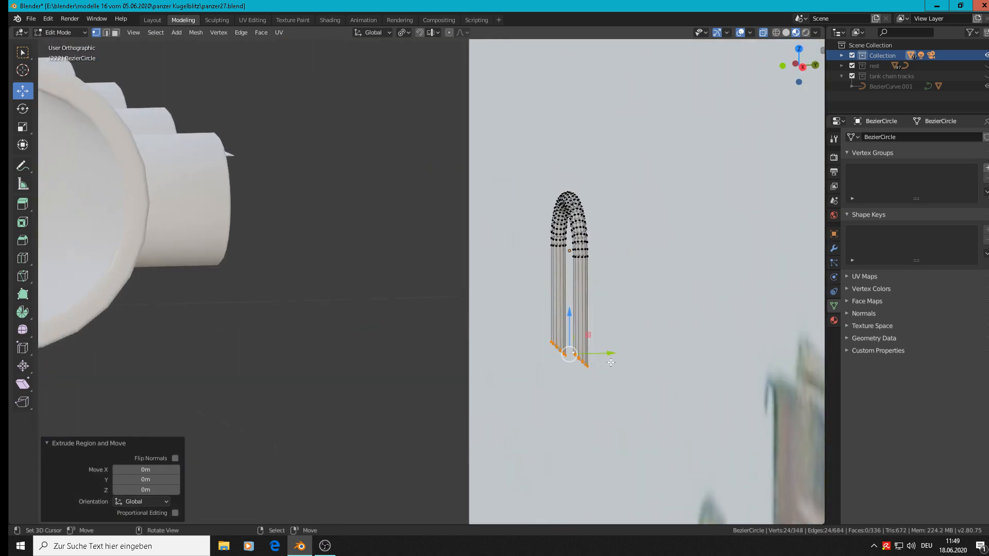
{"action": "left_click_drag", "start_coordinate": [609, 352], "coordinate": [536, 380]}
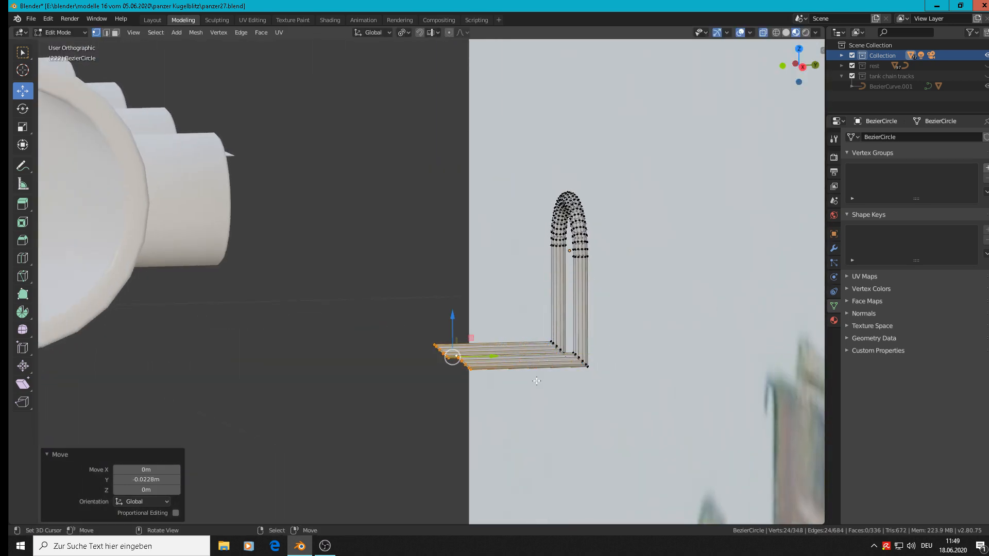
{"action": "key", "text": "s"}
{"action": "key", "text": "x"}
{"action": "key", "text": "0"}
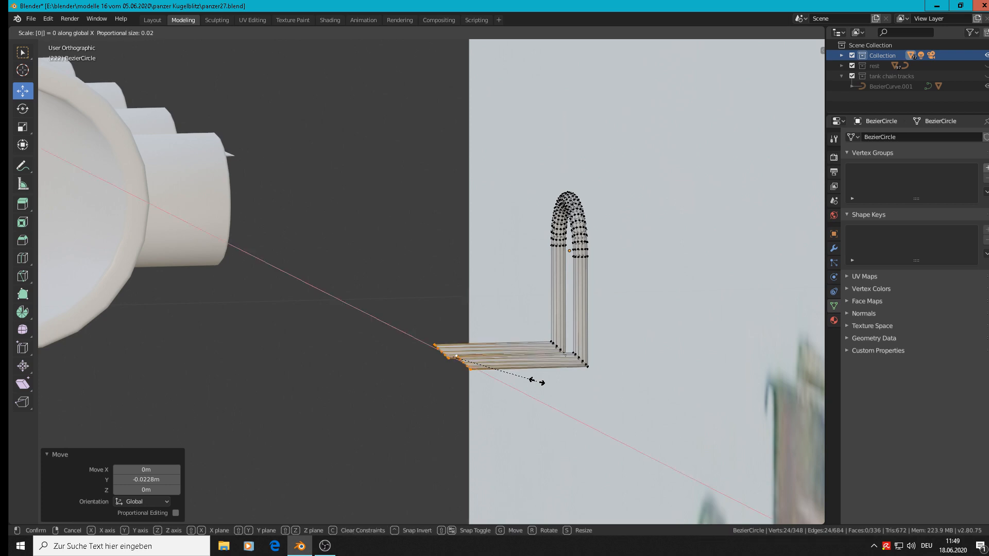
{"action": "right_click", "coordinate": [537, 381]}
{"action": "middle_click_drag", "start_coordinate": [535, 381], "coordinate": [491, 382]}
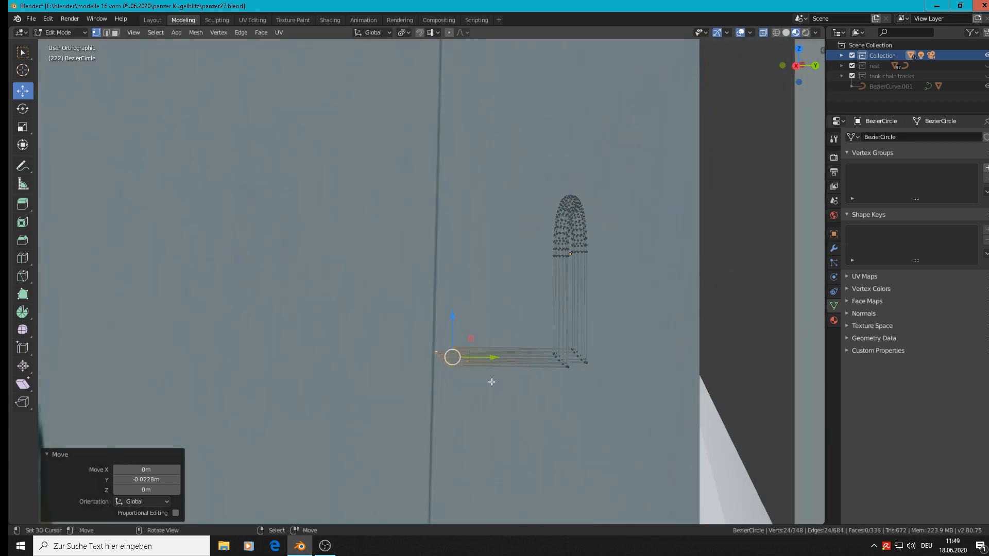
Flatten the open end loops of both bent ends along Y by scaling them to 0
{"action": "key", "text": "s"}
{"action": "key", "text": "y"}
{"action": "key", "text": "0"}
{"action": "key", "text": "Return"}
Scale the corner loops of both legs, where they bend toward the ends, by 0.791
{"action": "key", "text": "KP_1"}
{"action": "key", "text": "Tab"}
{"action": "mouse_move", "coordinate": [432, 369]}
{"action": "middle_mouse_down"}
{"action": "mouse_move", "coordinate": [484, 400]}
{"action": "mouse_move", "coordinate": [466, 408]}
{"action": "mouse_move", "coordinate": [425, 387]}
{"action": "mouse_move", "coordinate": [443, 380]}
{"action": "mouse_move", "coordinate": [432, 375]}
{"action": "middle_mouse_up"}
{"action": "scroll", "coordinate": [426, 348], "scroll_direction": "up", "scroll_amount": 2}
{"action": "key", "text": "Tab"}
{"action": "scroll", "coordinate": [426, 350], "scroll_direction": "up", "scroll_amount": 3}
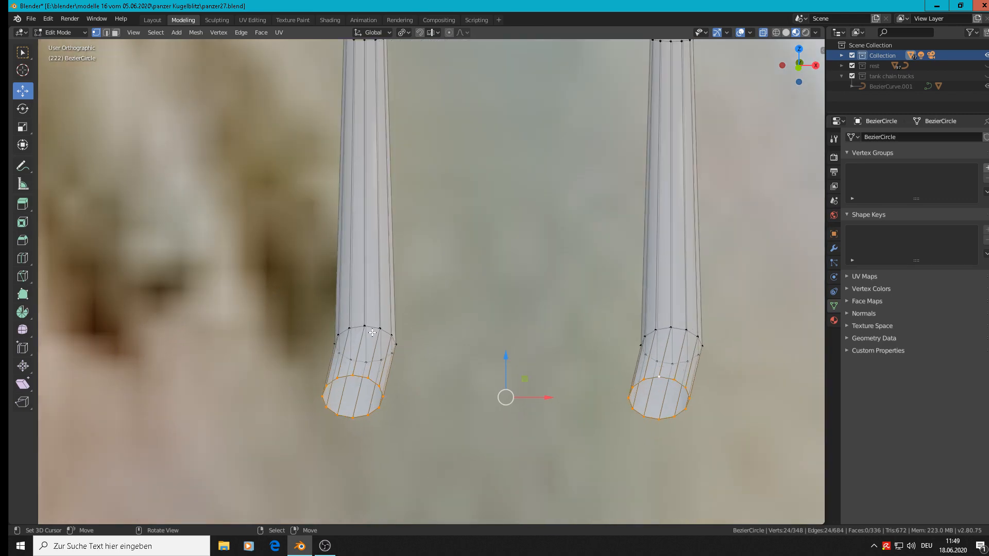
{"action": "left_click", "coordinate": [386, 332], "text": "alt"}
{"action": "left_click", "coordinate": [677, 326], "text": "alt+shift"}
{"action": "scroll", "coordinate": [678, 326], "scroll_direction": "down", "scroll_amount": 4}
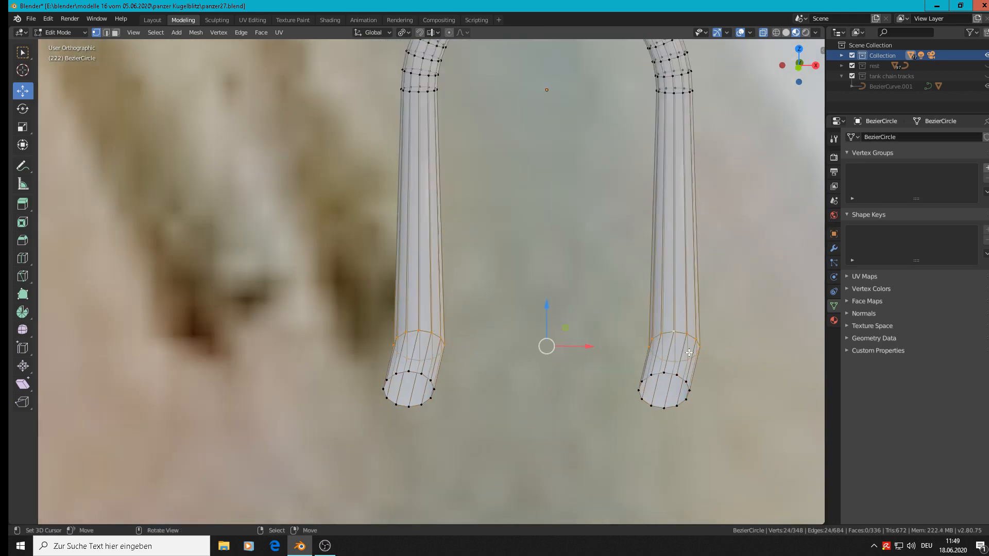
{"action": "key", "text": "s"}
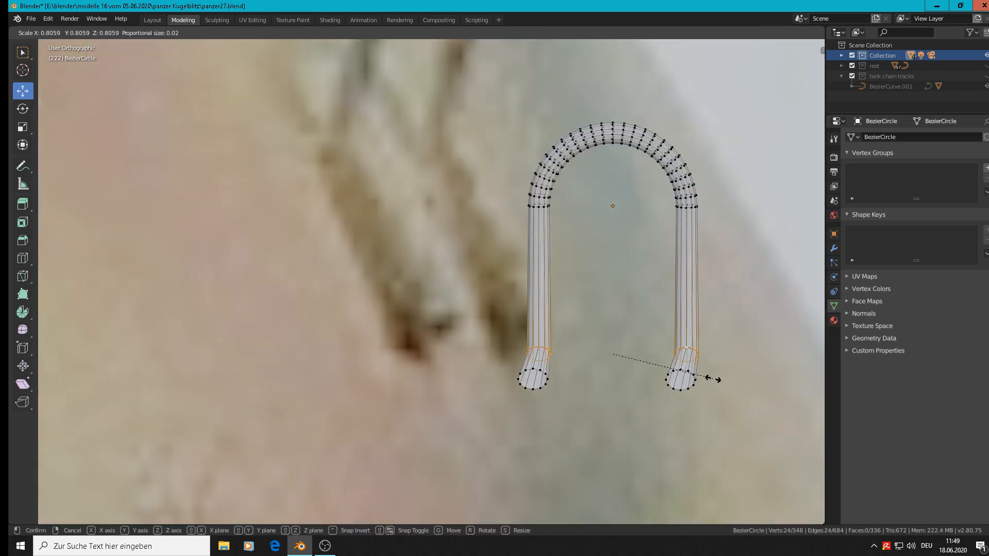
{"action": "left_click", "coordinate": [710, 377]}
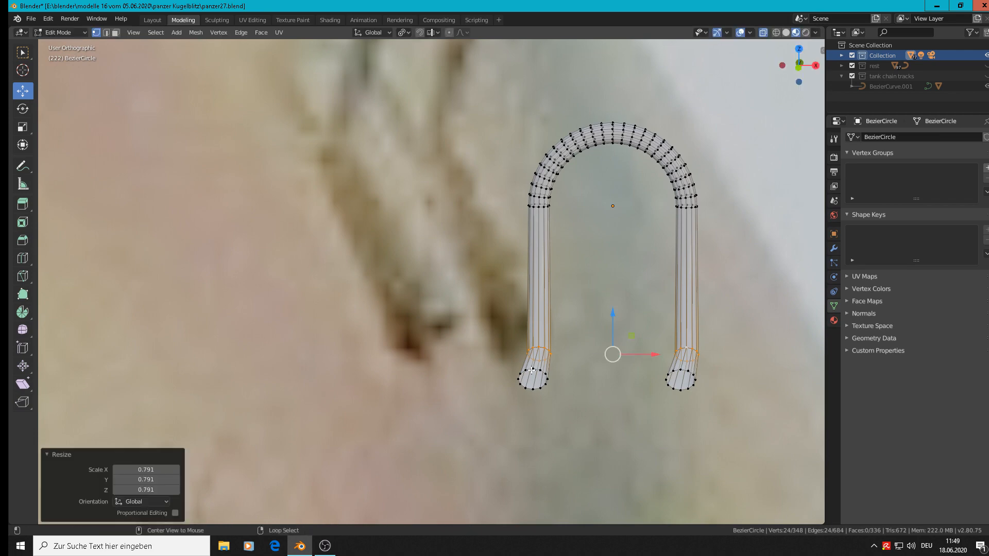
Scale the open end loops of both bent ends by 0.891
{"action": "left_click", "coordinate": [531, 387], "text": "alt"}
{"action": "left_click", "coordinate": [699, 377], "text": "alt+shift"}
{"action": "key", "text": "s"}
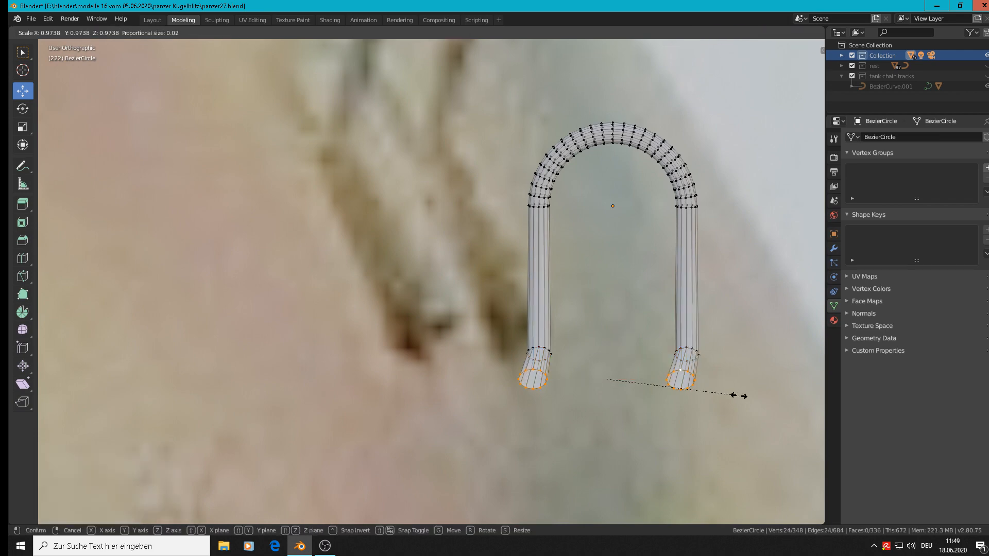
{"action": "left_click", "coordinate": [727, 390]}
Select only the hook's curved arch, move it 0.0162 m along Y and rotate it -30.7° in side view to tilt the legs
{"action": "middle_click_drag", "start_coordinate": [727, 390], "coordinate": [774, 397]}
{"action": "scroll", "coordinate": [724, 397], "scroll_direction": "down", "scroll_amount": 2}
{"action": "scroll", "coordinate": [646, 390], "scroll_direction": "down", "scroll_amount": 5}
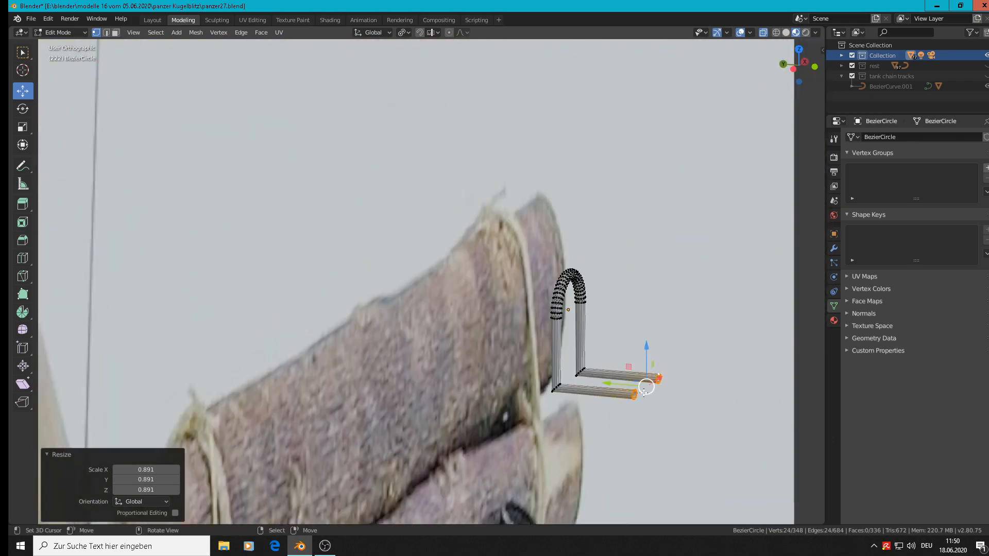
{"action": "middle_click_drag", "start_coordinate": [645, 390], "coordinate": [600, 392]}
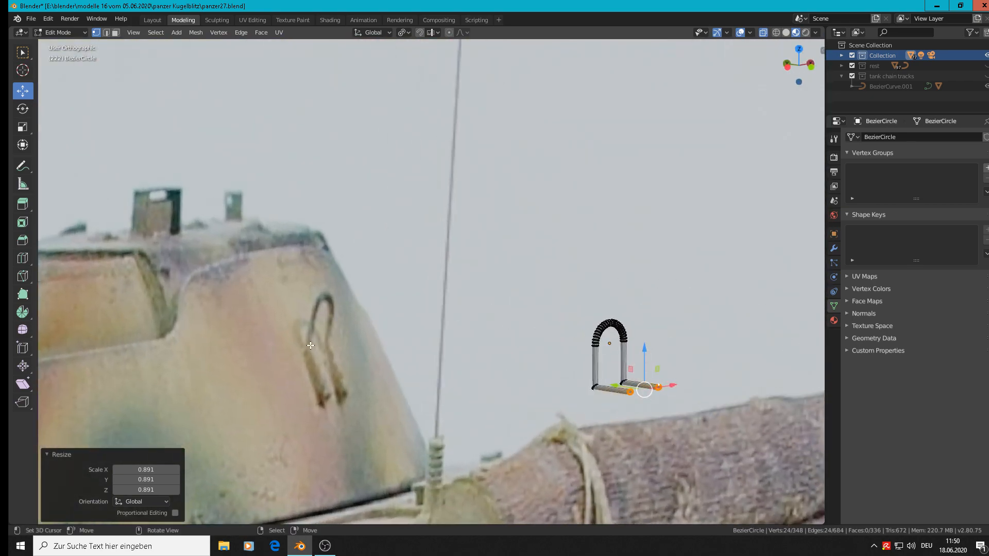
{"action": "scroll", "coordinate": [529, 379], "scroll_direction": "up", "scroll_amount": 8}
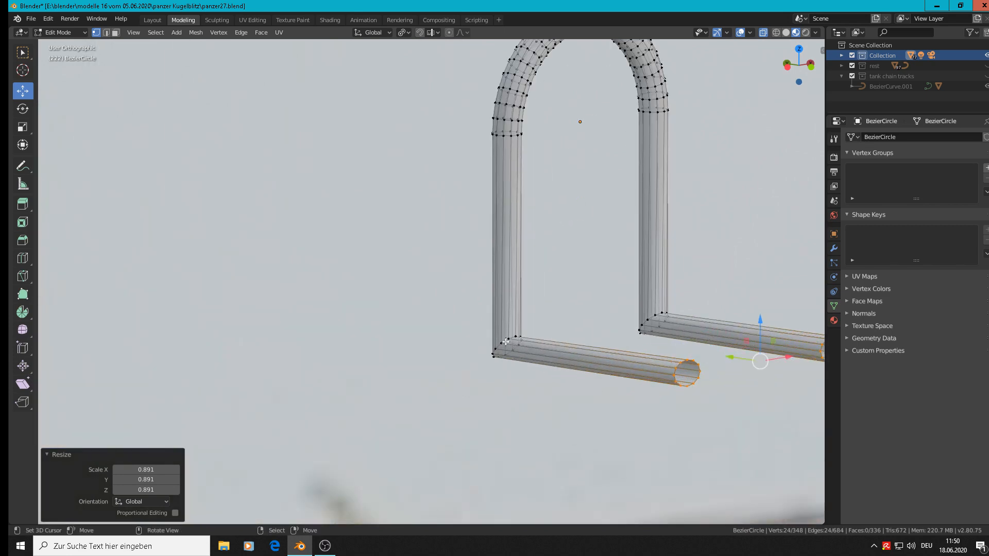
{"action": "middle_click_drag", "start_coordinate": [719, 212], "coordinate": [713, 309], "text": "shift"}
{"action": "middle_click_drag", "start_coordinate": [709, 324], "coordinate": [742, 313]}
{"action": "scroll", "coordinate": [724, 313], "scroll_direction": "down", "scroll_amount": 4}
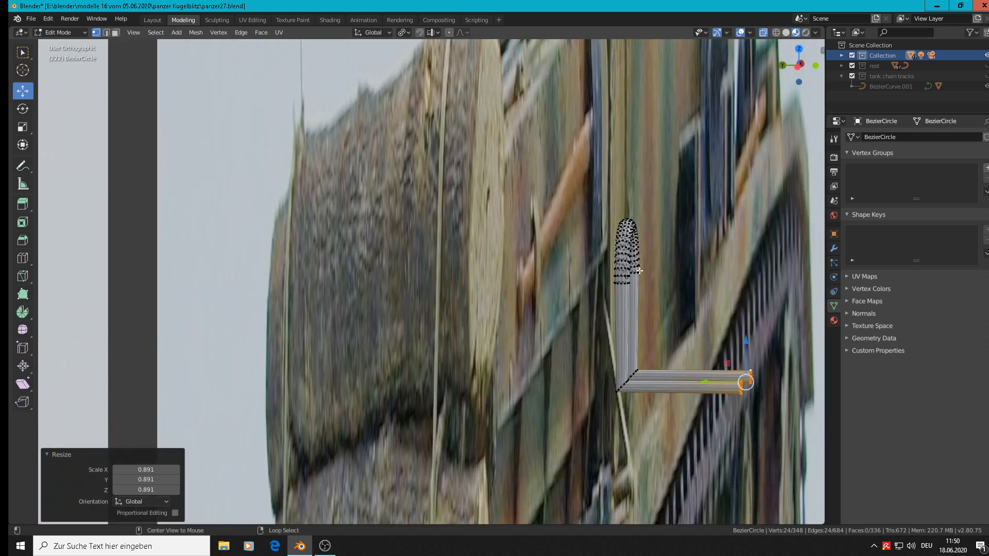
{"action": "key", "text": "alt+a"}
{"action": "key", "text": "c"}
{"action": "left_click_drag", "start_coordinate": [629, 221], "coordinate": [622, 261]}
{"action": "right_click", "coordinate": [626, 262]}
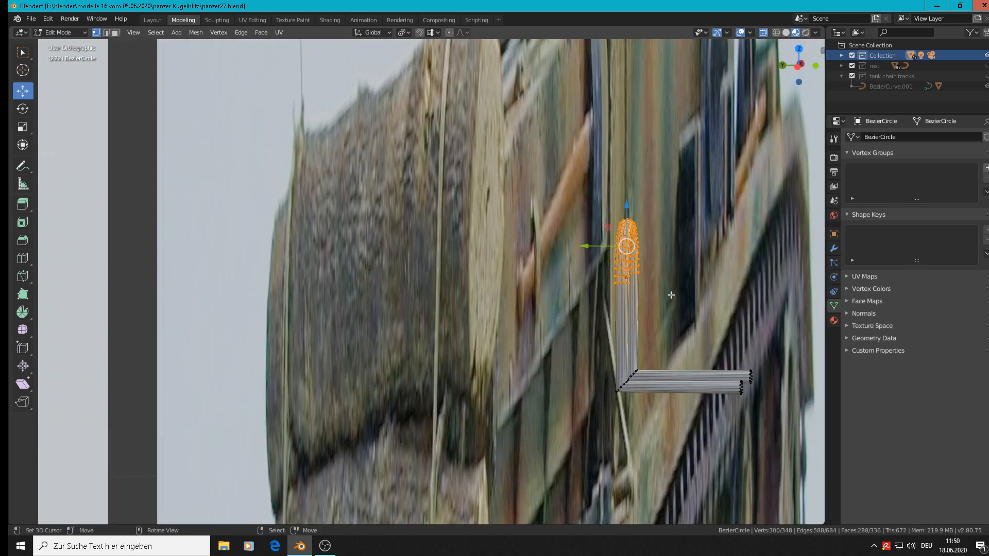
{"action": "middle_click_drag", "start_coordinate": [671, 295], "coordinate": [678, 291]}
{"action": "key", "text": "g"}
{"action": "key", "text": "y"}
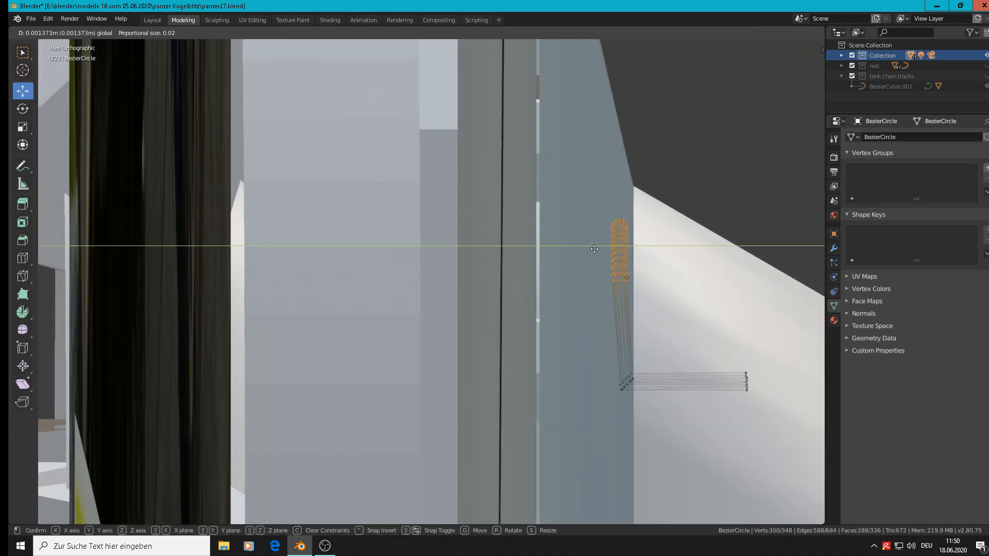
{"action": "left_click", "coordinate": [520, 249]}
{"action": "key", "text": "r"}
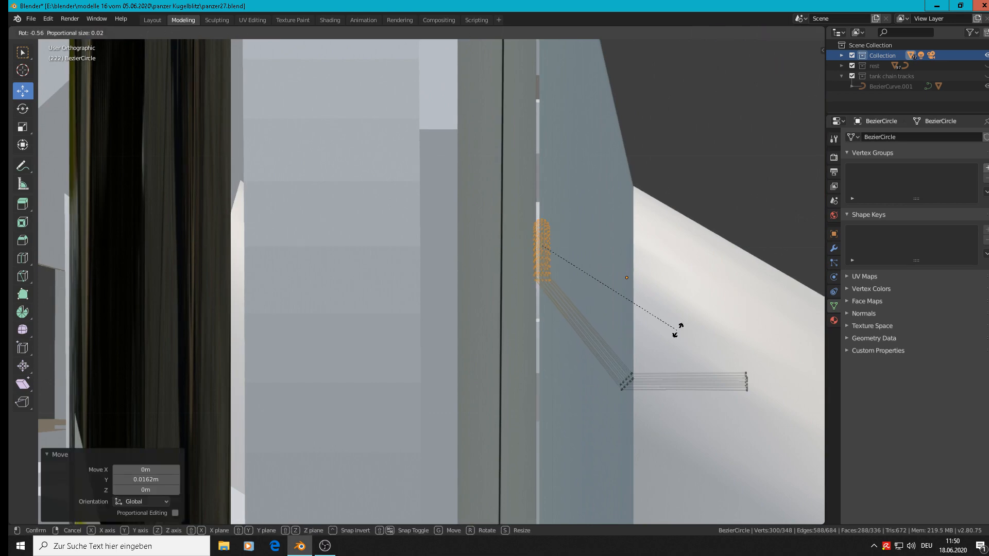
{"action": "left_click", "coordinate": [715, 250]}
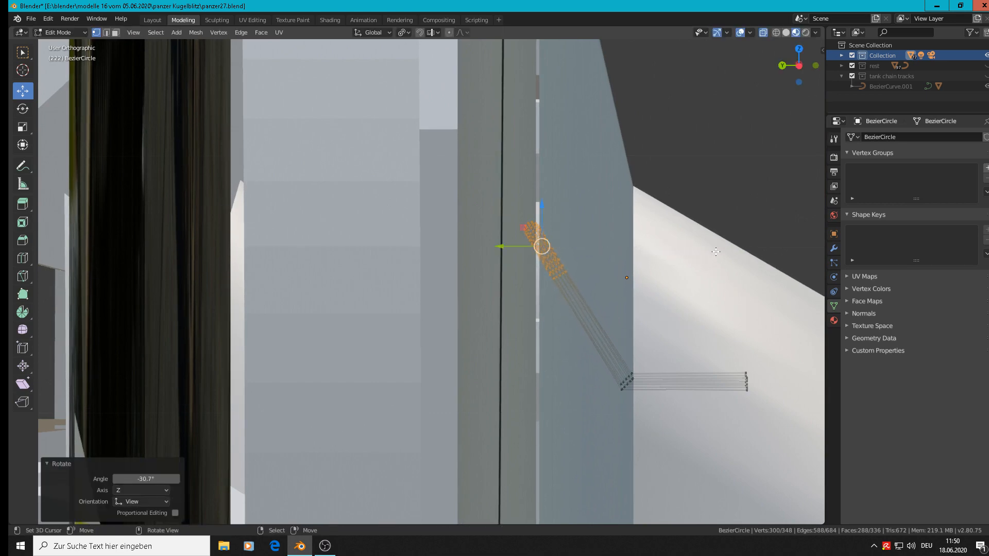
Bevel the corner loops of both legs with two segments to round the bends
{"action": "middle_click_drag", "start_coordinate": [715, 250], "coordinate": [404, 315]}
{"action": "scroll", "coordinate": [354, 331], "scroll_direction": "down", "scroll_amount": 2}
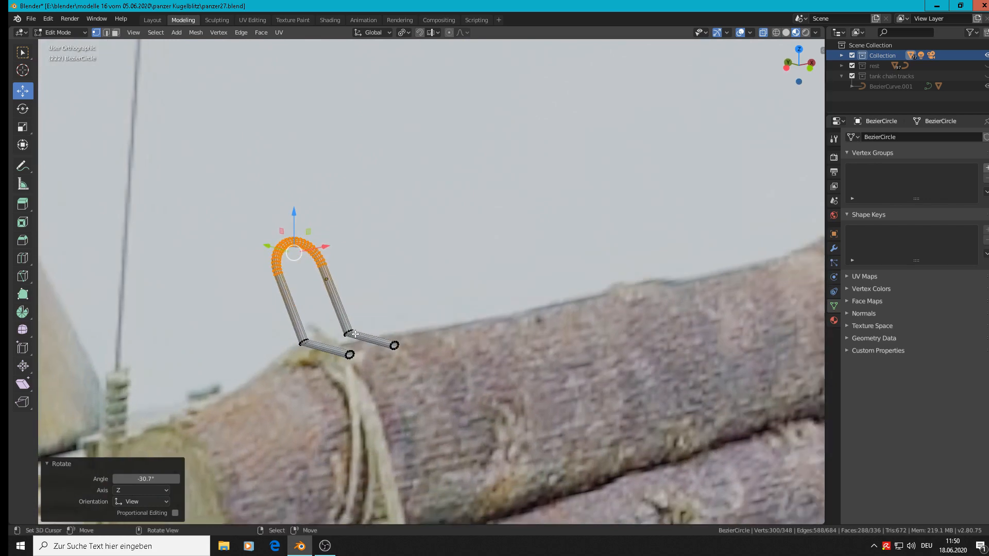
{"action": "middle_click_drag", "start_coordinate": [354, 331], "coordinate": [538, 292], "text": "shift"}
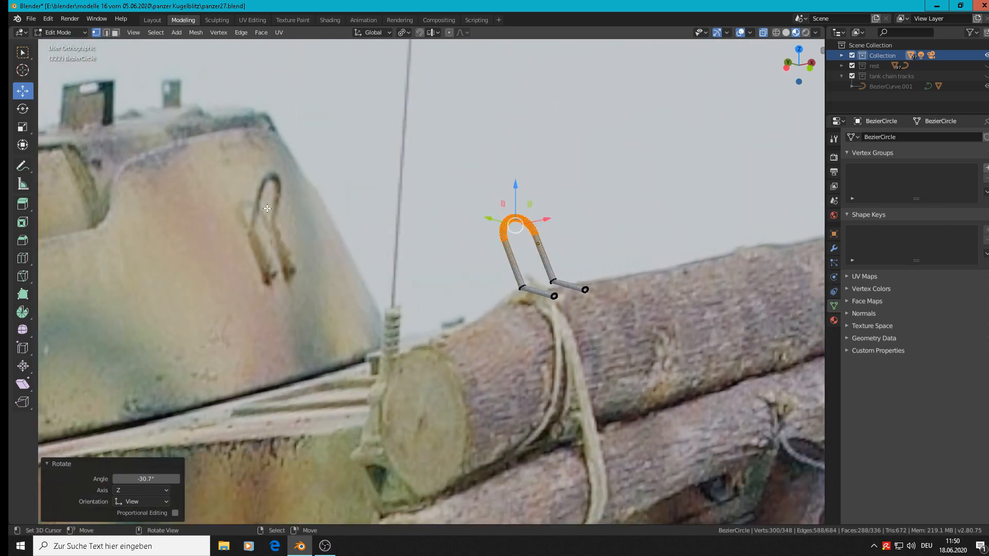
{"action": "scroll", "coordinate": [562, 353], "scroll_direction": "up", "scroll_amount": 10}
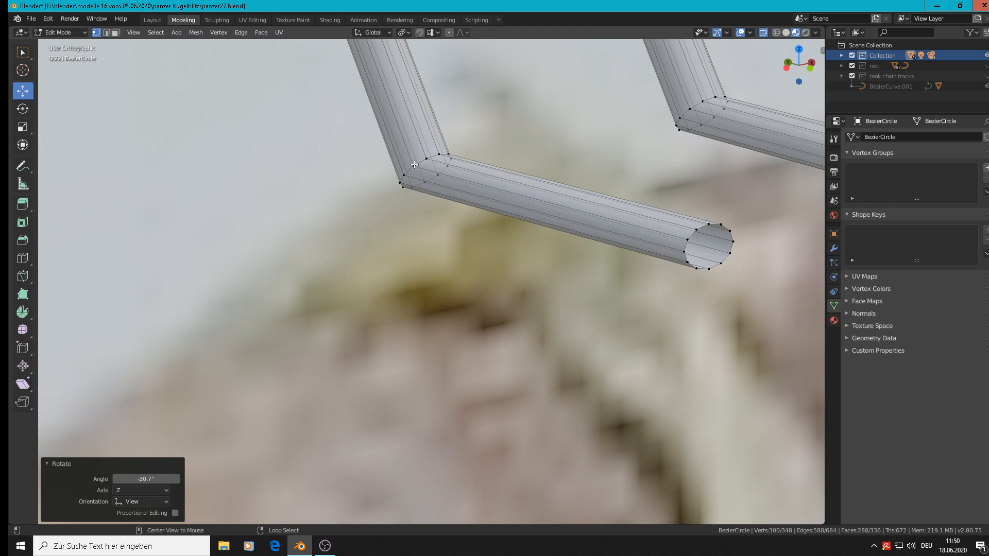
{"action": "left_click", "coordinate": [414, 165], "text": "alt"}
{"action": "left_click", "coordinate": [421, 163], "text": "alt"}
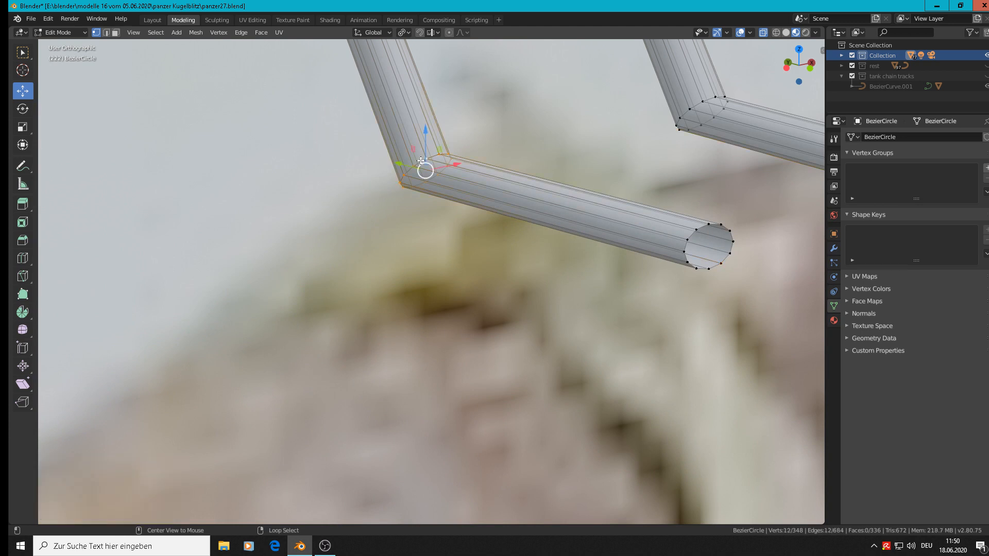
{"action": "left_click", "coordinate": [709, 104], "text": "alt+shift"}
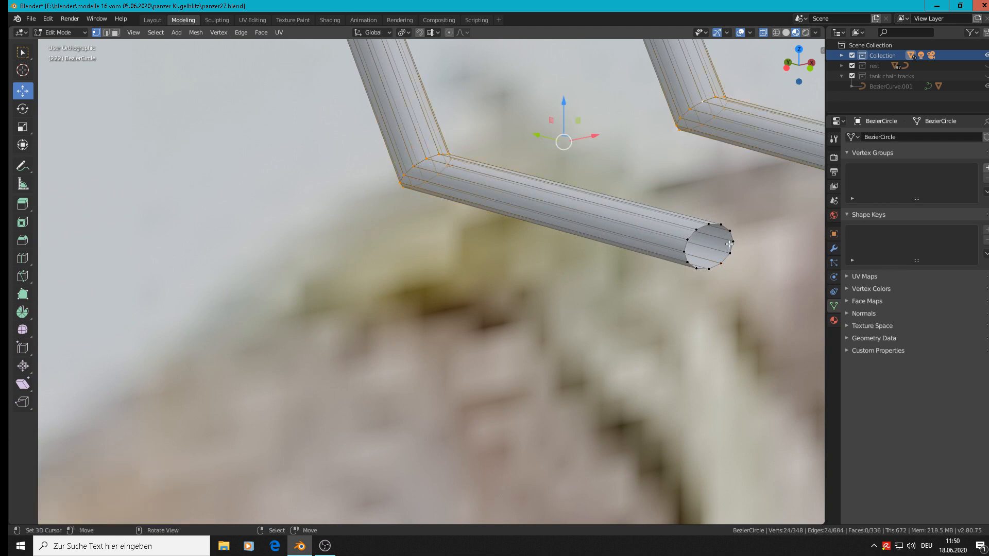
{"action": "key", "text": "ctrl+b"}
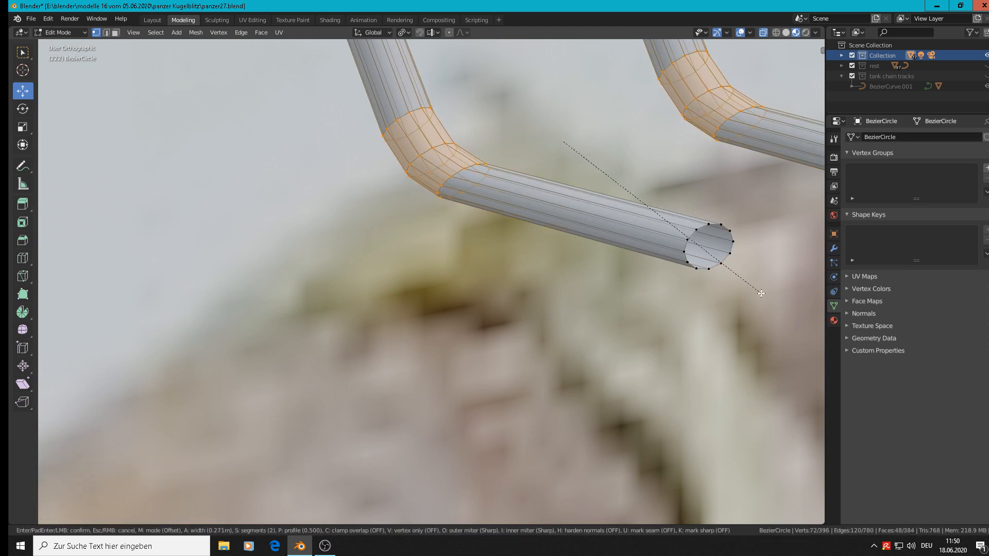
{"action": "left_click", "coordinate": [762, 296]}
{"action": "key", "text": "Tab"}
{"action": "scroll", "coordinate": [630, 226], "scroll_direction": "down", "scroll_amount": 4}
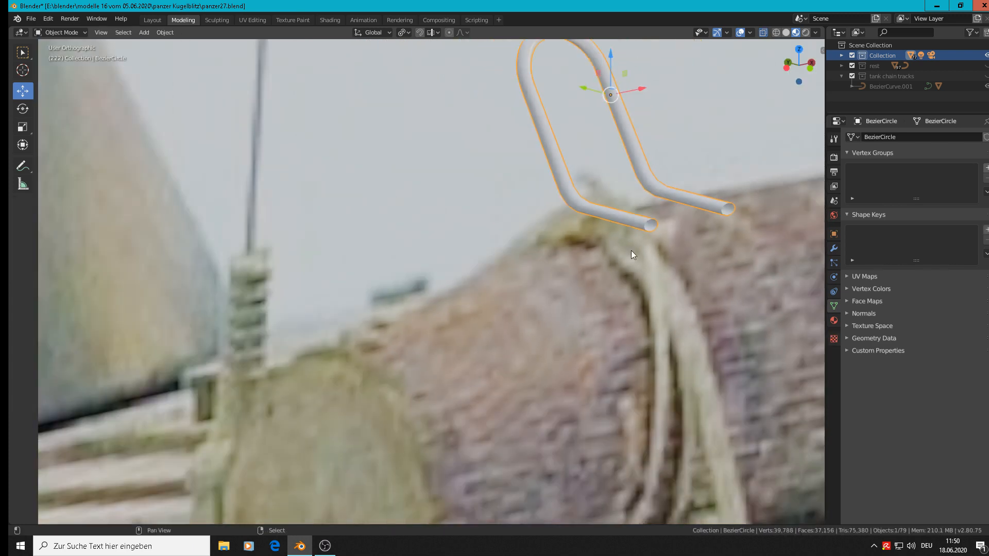
Close the open end loops of both legs with faces
{"action": "middle_click_drag", "start_coordinate": [632, 251], "coordinate": [611, 360]}
{"action": "scroll", "coordinate": [641, 265], "scroll_direction": "up", "scroll_amount": 4}
{"action": "key", "text": "Tab"}
{"action": "left_click", "coordinate": [629, 272], "text": "alt"}
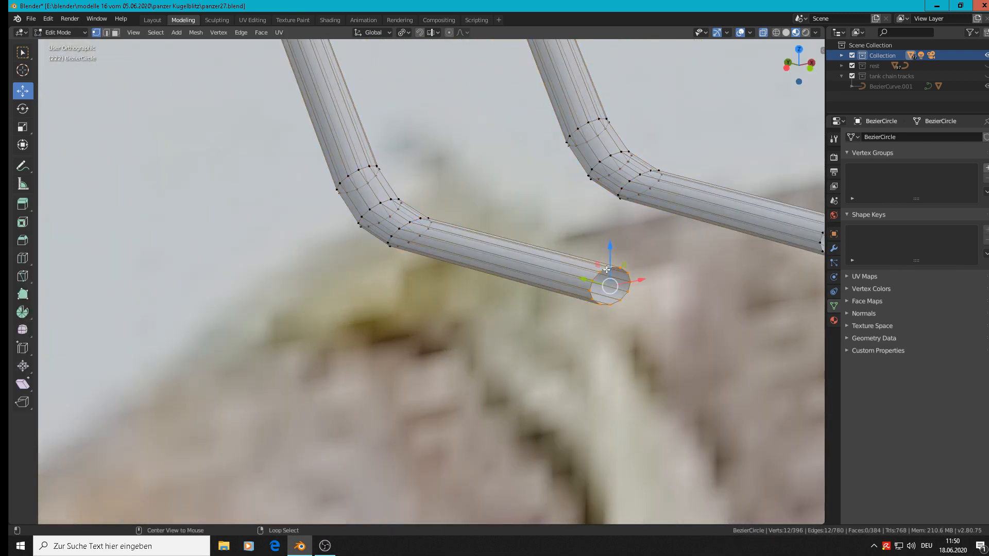
{"action": "middle_click_drag", "start_coordinate": [641, 267], "coordinate": [499, 308], "text": "shift"}
{"action": "scroll", "coordinate": [499, 308], "scroll_direction": "up", "scroll_amount": 2}
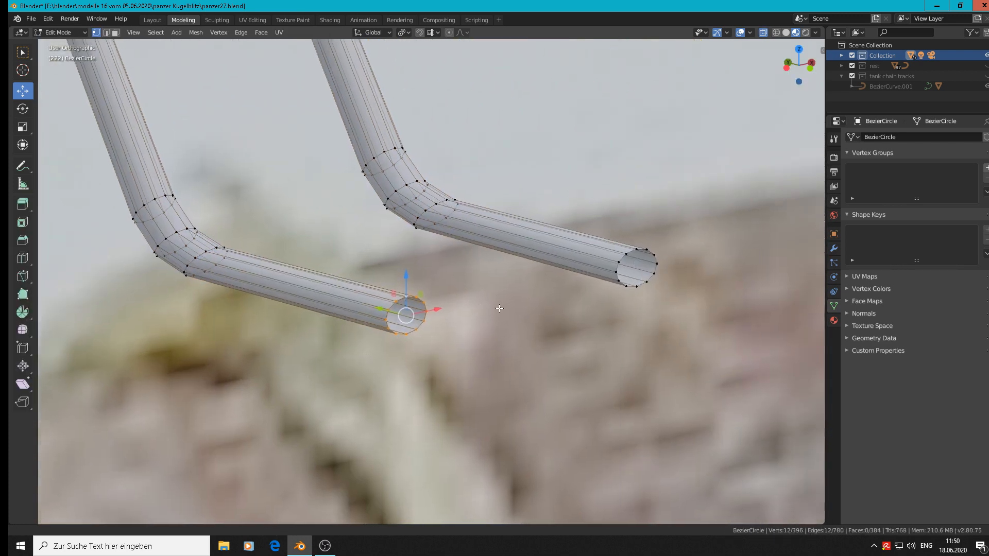
{"action": "left_click", "coordinate": [629, 253], "text": "alt+shift"}
{"action": "key", "text": "f"}
{"action": "scroll", "coordinate": [627, 256], "scroll_direction": "down", "scroll_amount": 8}
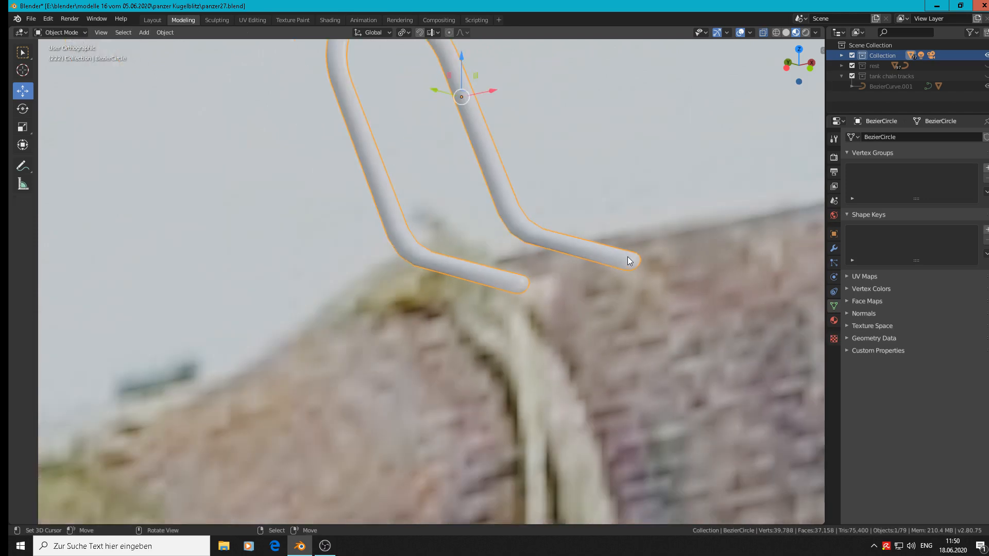
{"action": "key", "text": "Tab"}
{"action": "scroll", "coordinate": [116, 178], "scroll_direction": "down", "scroll_amount": 6}
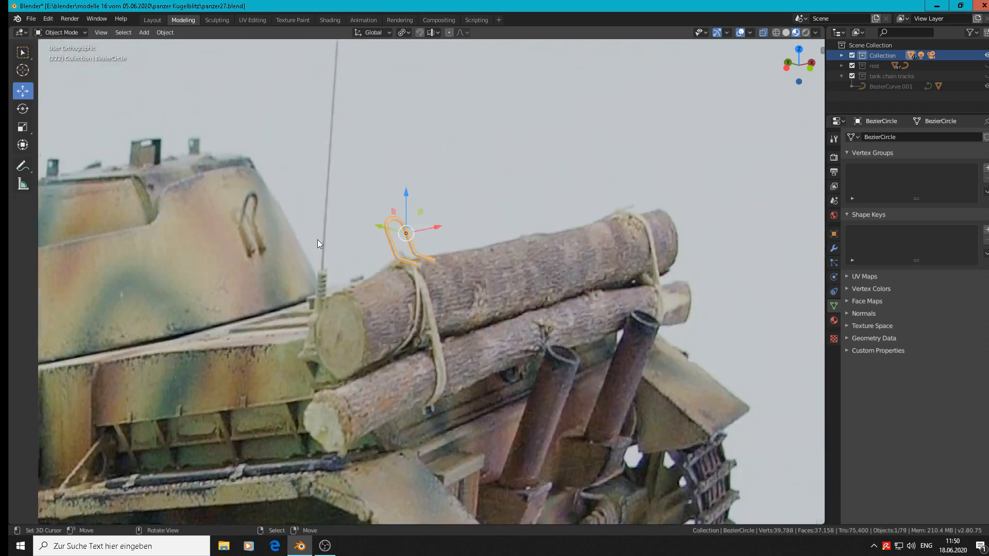
Move the finished hook beside the small triangular bracket among the modeled parts and scale it up by 5.997
{"action": "scroll", "coordinate": [317, 239], "scroll_direction": "up", "scroll_amount": 2}
{"action": "middle_click_drag", "start_coordinate": [381, 261], "coordinate": [401, 260]}
{"action": "scroll", "coordinate": [437, 279], "scroll_direction": "down", "scroll_amount": 5}
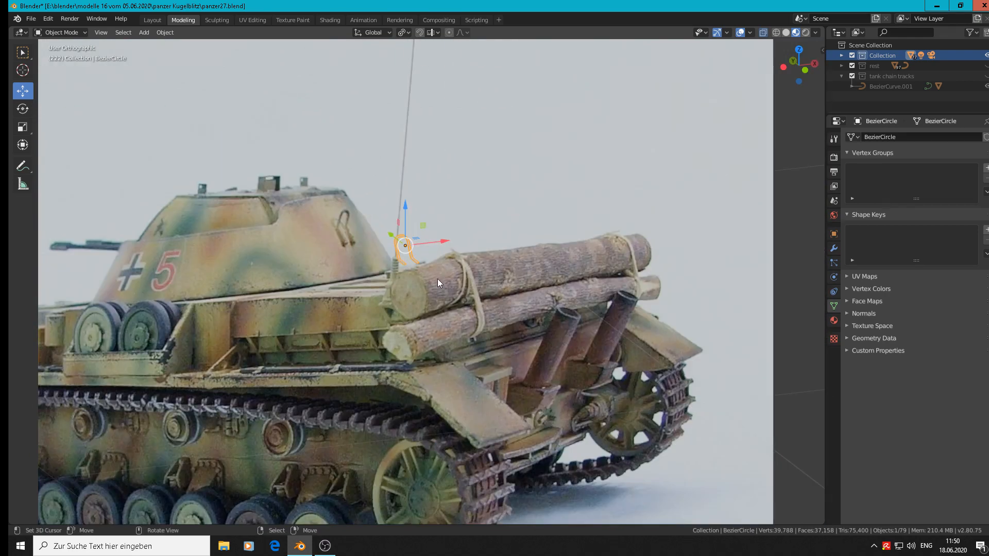
{"action": "scroll", "coordinate": [446, 279], "scroll_direction": "down", "scroll_amount": 4}
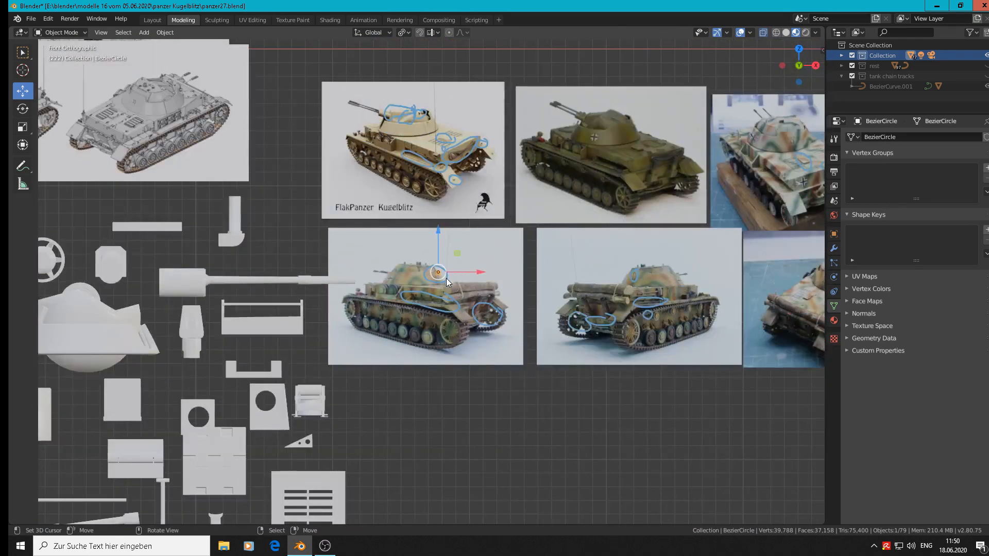
{"action": "left_click_drag", "start_coordinate": [447, 282], "coordinate": [338, 444]}
{"action": "key", "text": "s"}
{"action": "left_click", "coordinate": [523, 161]}
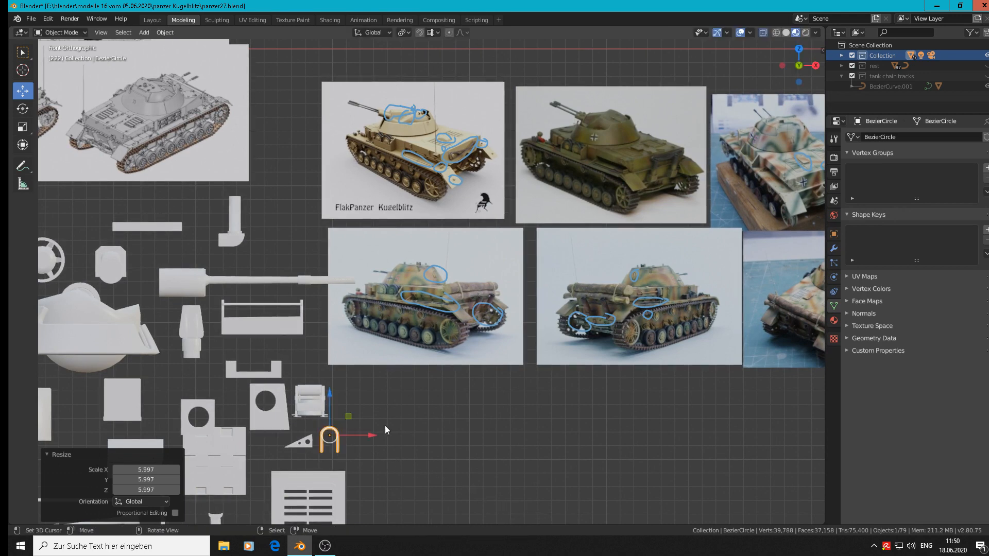
{"action": "middle_click_drag", "start_coordinate": [410, 389], "coordinate": [536, 315], "text": "shift"}
{"action": "left_click", "coordinate": [536, 315]}
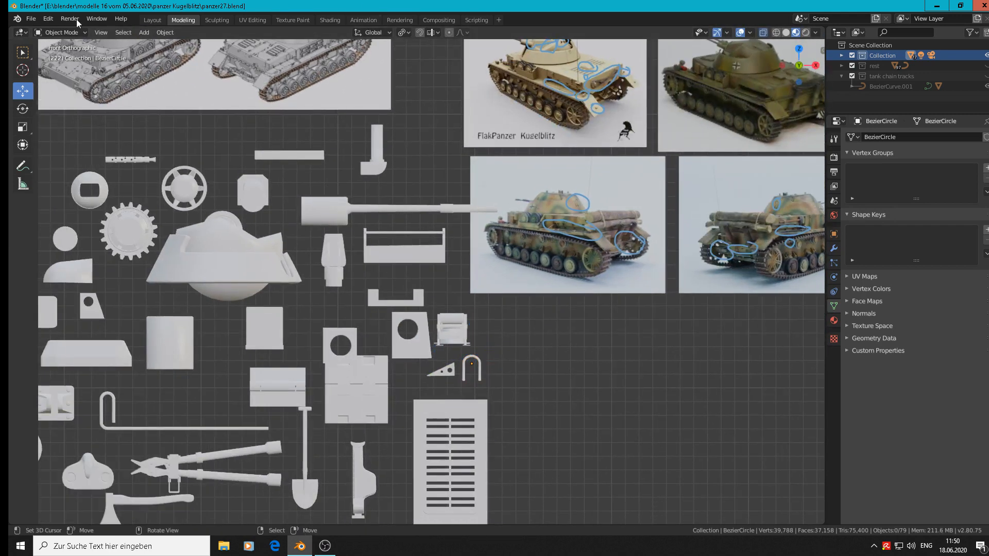
Save the current file, and save a further version in the same folder as panzer28.blend
{"action": "left_click", "coordinate": [31, 19]}
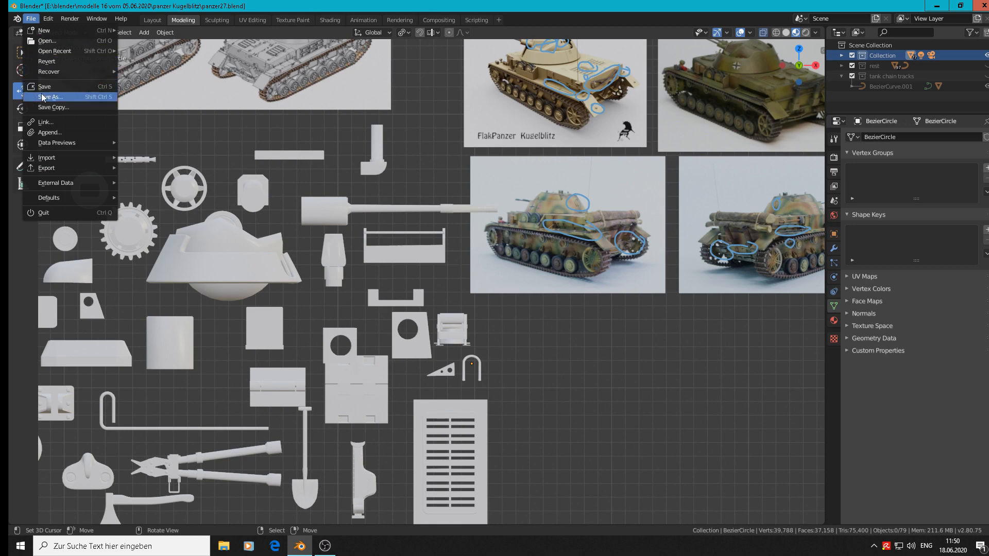
{"action": "left_click", "coordinate": [44, 87]}
{"action": "left_click", "coordinate": [31, 19]}
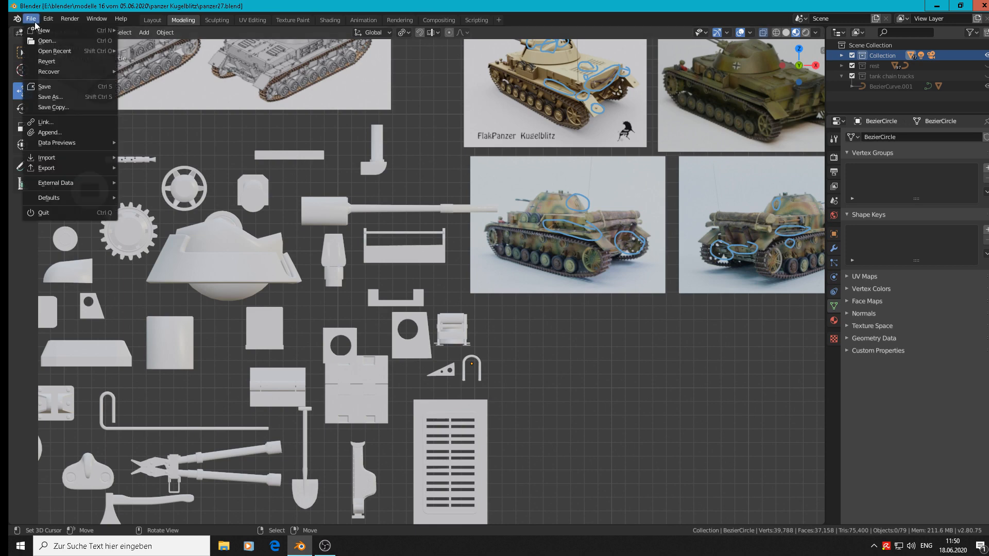
{"action": "left_click", "coordinate": [61, 99]}
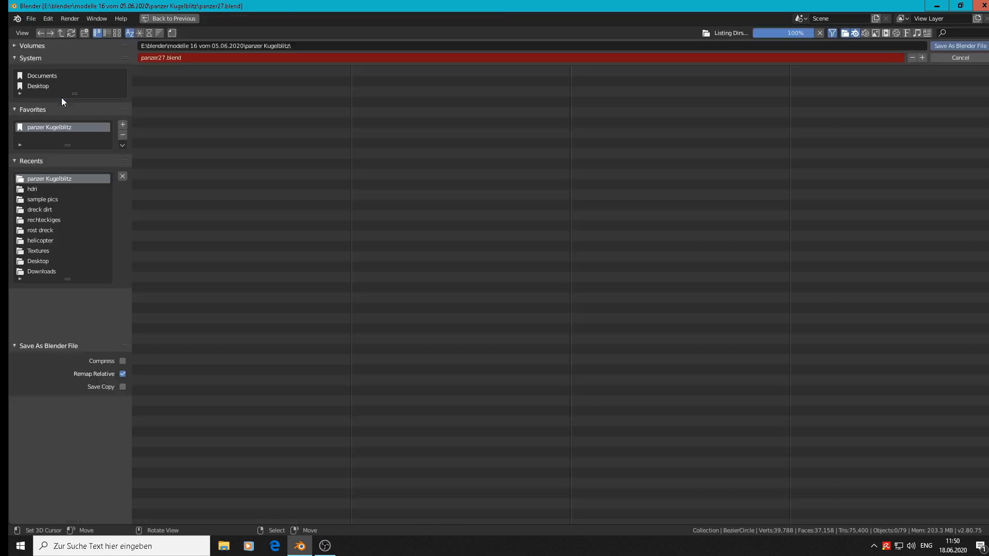
{"action": "left_click", "coordinate": [164, 58]}
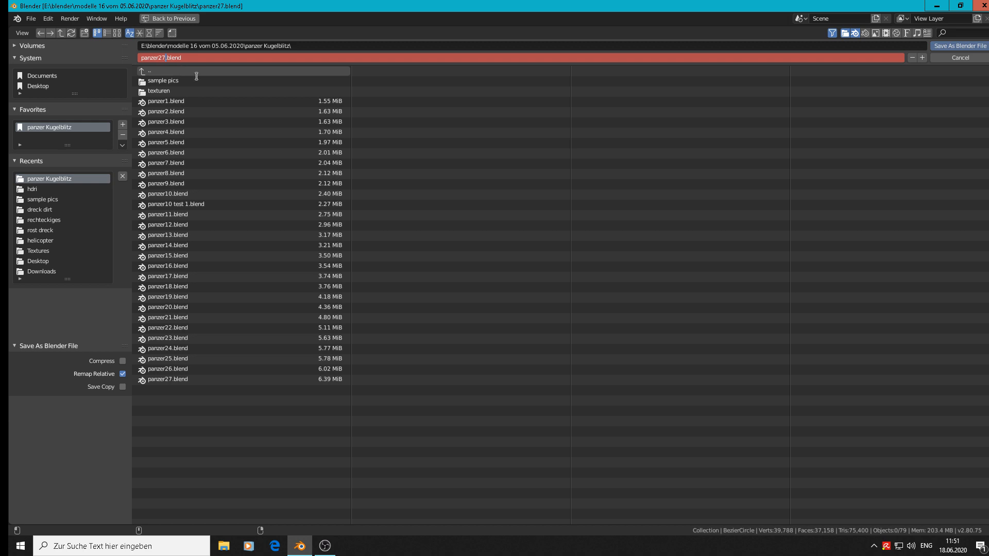
{"action": "left_click", "coordinate": [975, 46]}
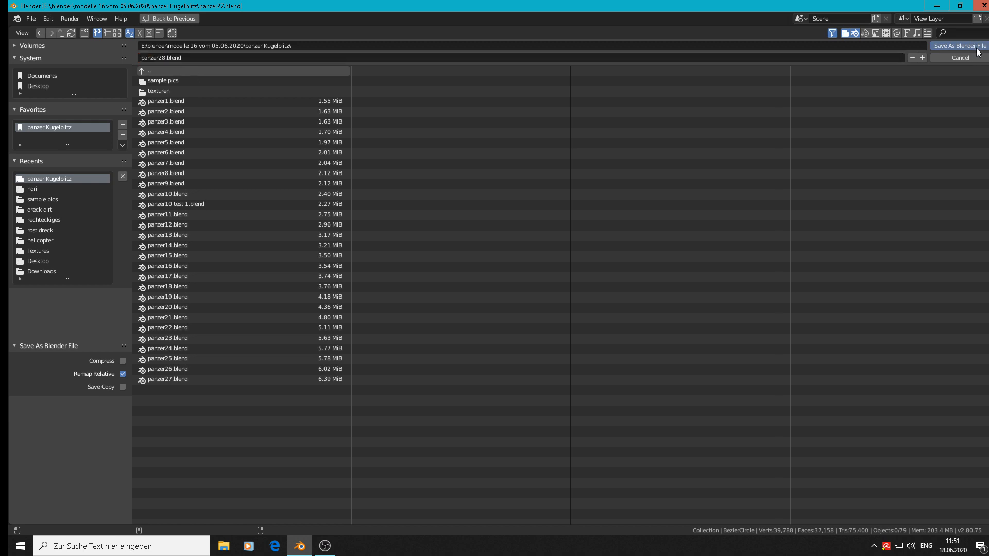
Examine the circled details on the tank in the neighbouring reference photo of its rear and side
{"action": "scroll", "coordinate": [767, 263], "scroll_direction": "up", "scroll_amount": 5}
{"action": "middle_click_drag", "start_coordinate": [774, 264], "coordinate": [500, 281], "text": "shift"}
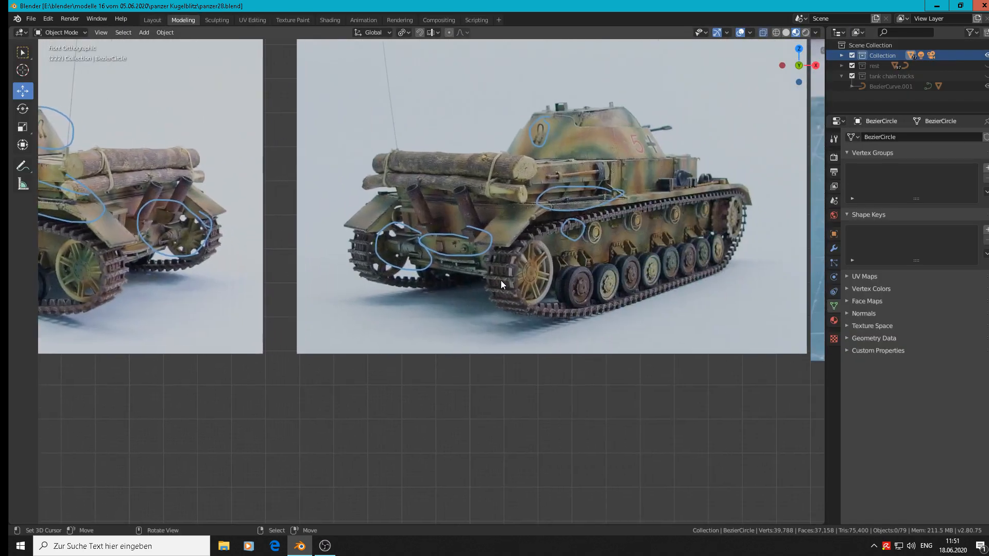
{"action": "scroll", "coordinate": [637, 207], "scroll_direction": "up", "scroll_amount": 3}
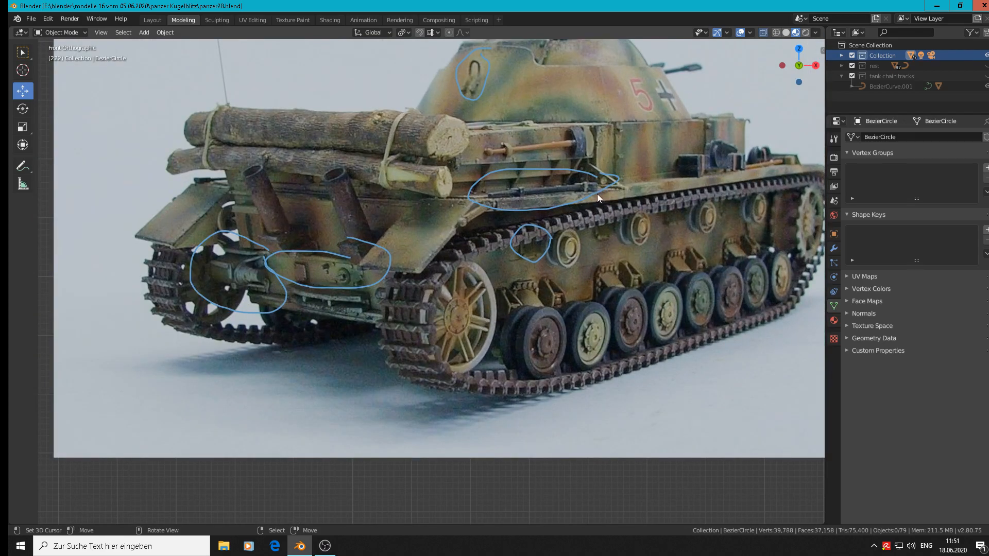
Add a mesh circle with 24 vertices in the empty area below the reference photo of the tank's rear and side
{"action": "scroll", "coordinate": [595, 193], "scroll_direction": "down", "scroll_amount": 1}
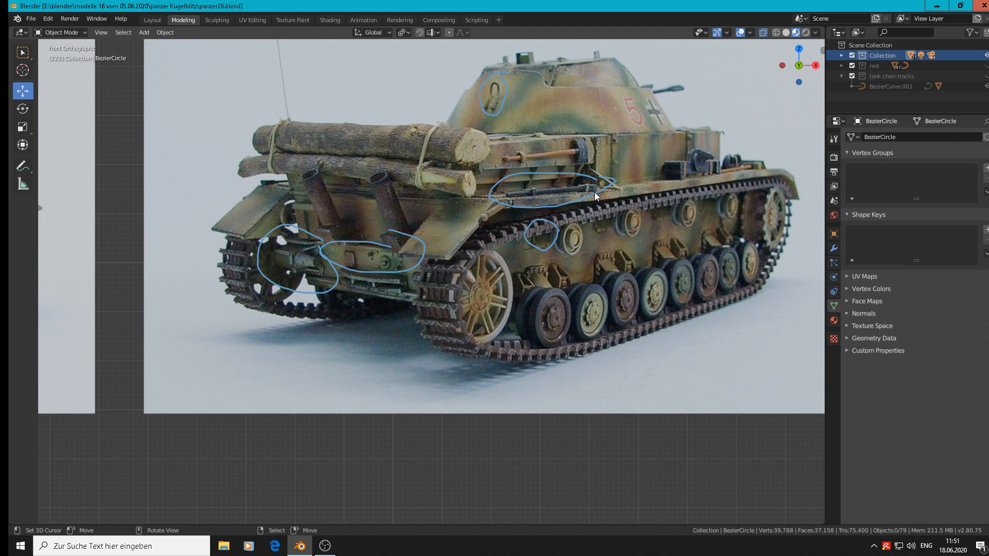
{"action": "middle_click_drag", "start_coordinate": [602, 263], "coordinate": [563, 214], "text": "shift"}
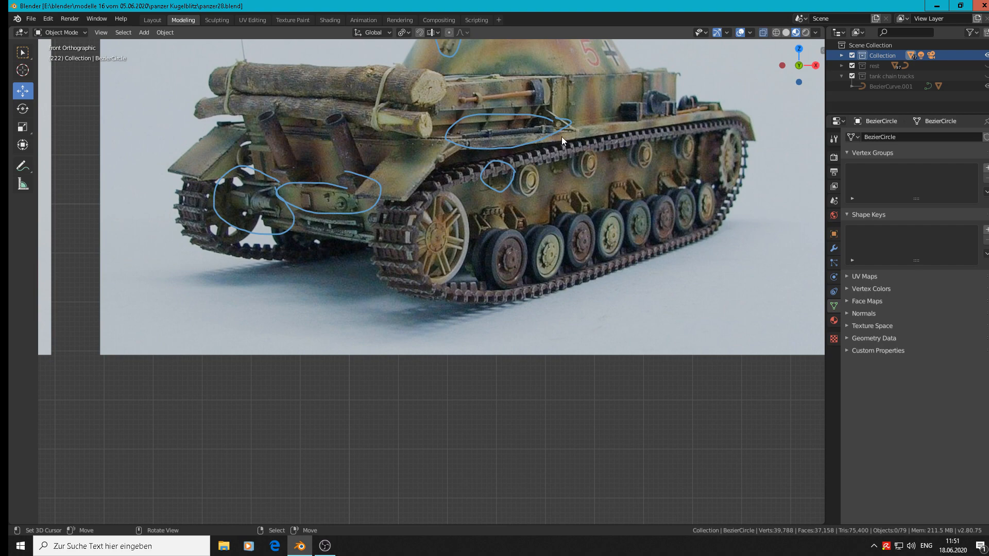
{"action": "middle_click_drag", "start_coordinate": [605, 309], "coordinate": [557, 262], "text": "shift"}
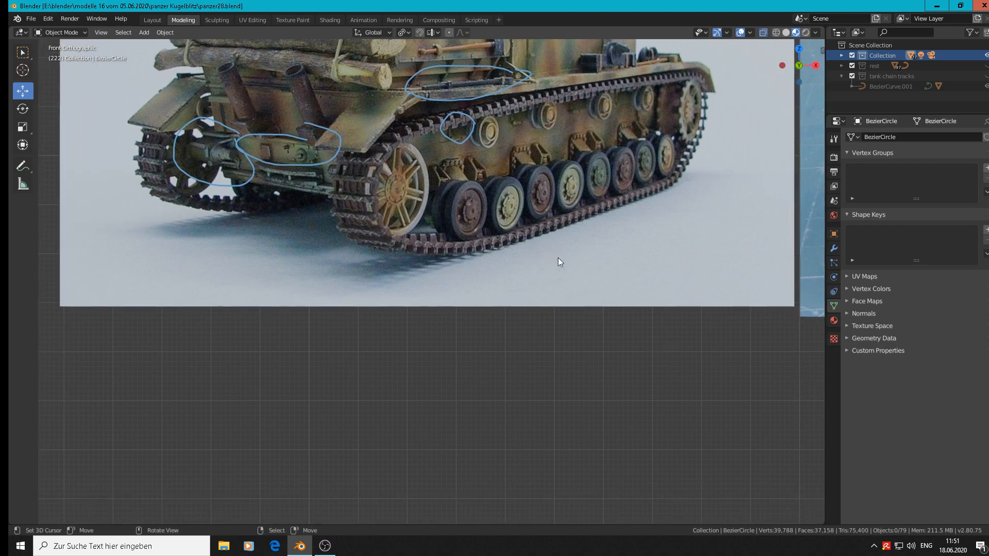
{"action": "scroll", "coordinate": [557, 262], "scroll_direction": "down", "scroll_amount": 2}
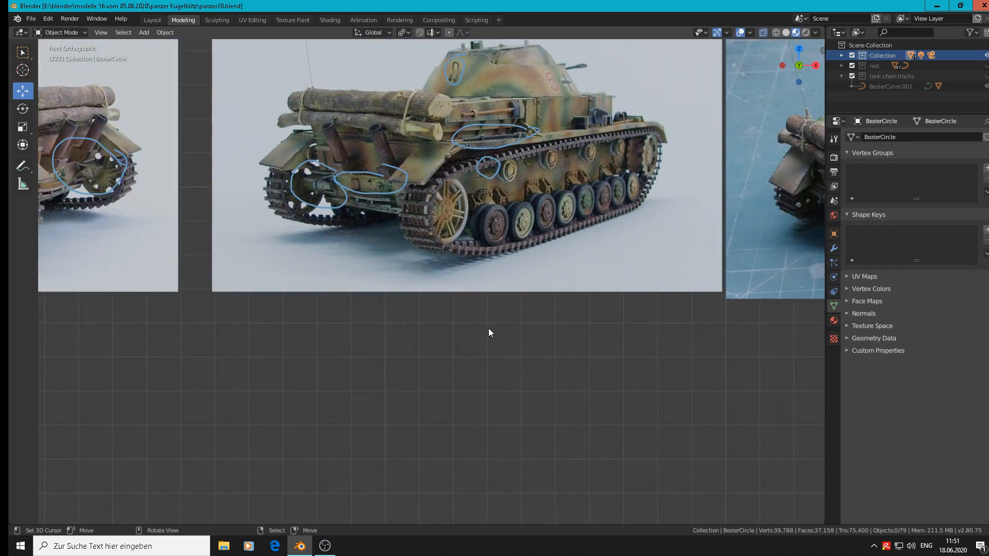
{"action": "left_click", "coordinate": [149, 32]}
{"action": "mouse_move", "coordinate": [153, 45]}
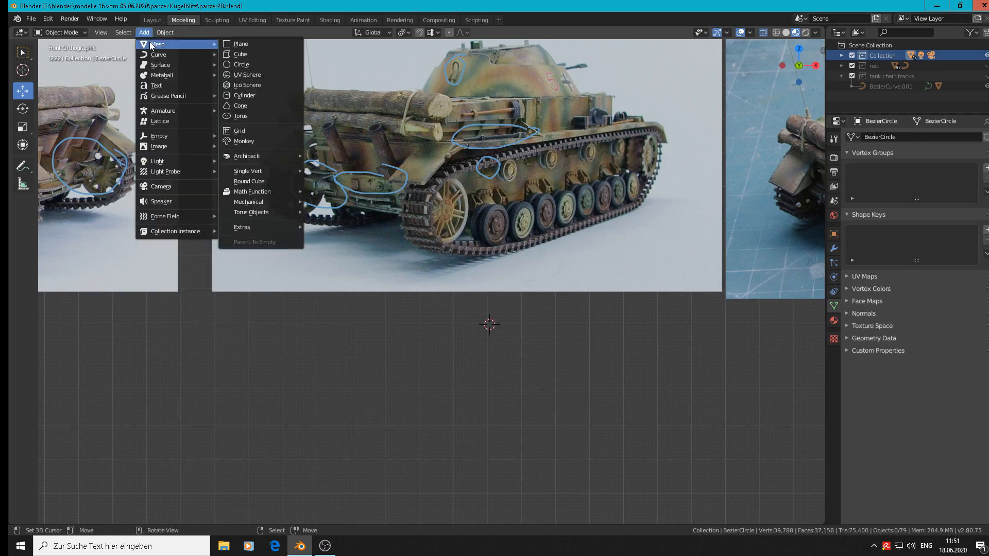
{"action": "left_click", "coordinate": [241, 65]}
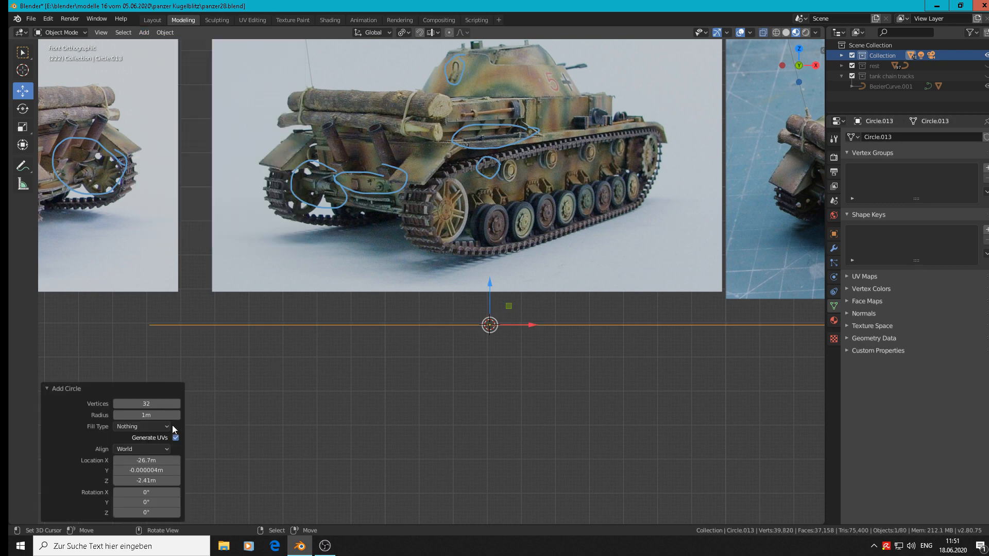
{"action": "left_click", "coordinate": [156, 405]}
{"action": "type", "text": "24"}
{"action": "key", "text": "Return"}
Scale the circle down by 0.044, rotate it 90° about X to face the front view, and scale it by 0.701
{"action": "key", "text": "s"}
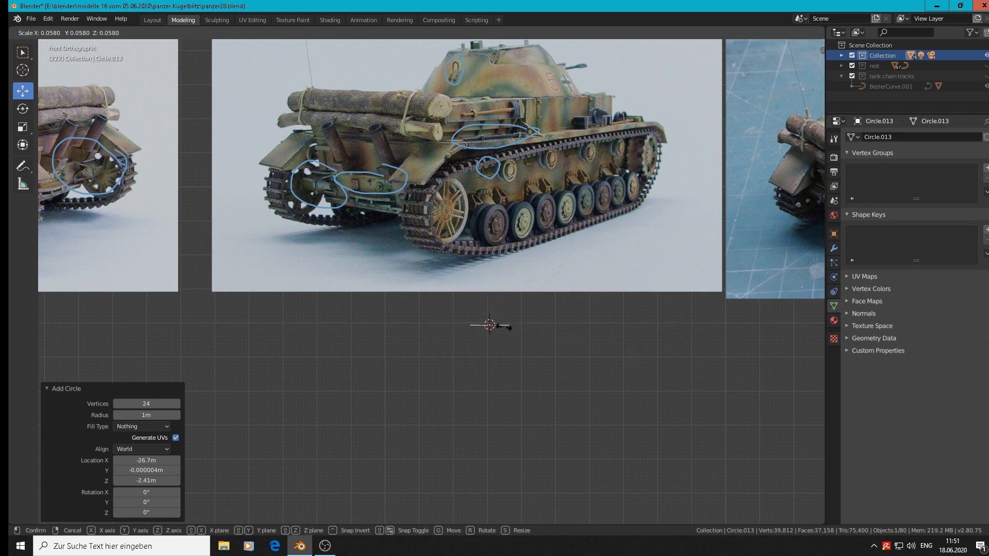
{"action": "left_click", "coordinate": [501, 328]}
{"action": "type", "text": "rx"}
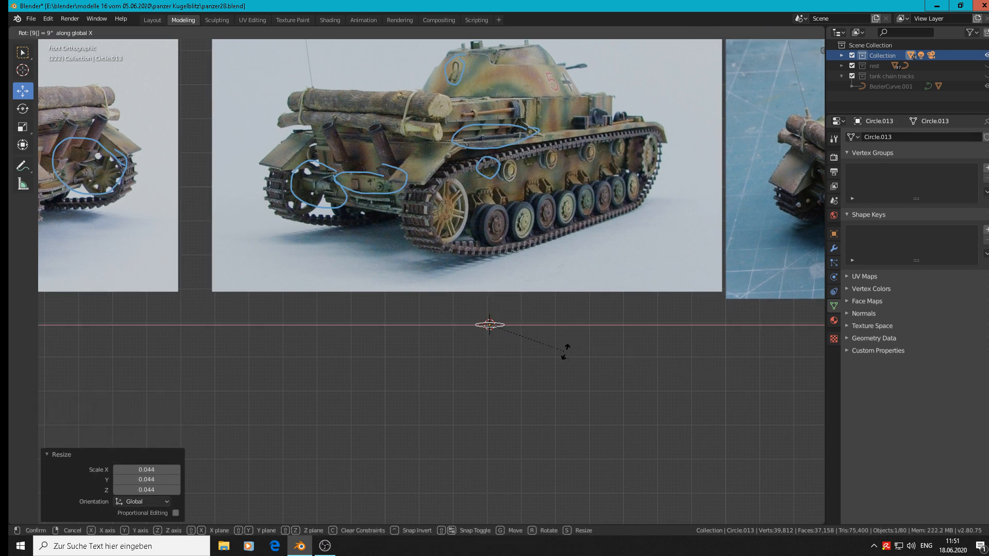
{"action": "type", "text": "90"}
{"action": "key", "text": "Return"}
{"action": "key", "text": "s"}
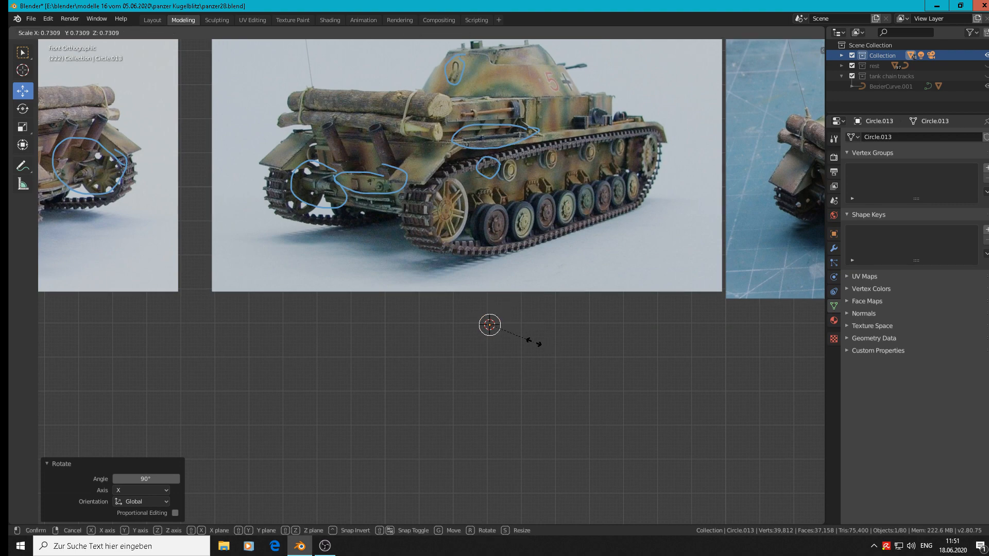
{"action": "left_click", "coordinate": [529, 342]}
{"action": "scroll", "coordinate": [490, 330], "scroll_direction": "up", "scroll_amount": 4}
{"action": "scroll", "coordinate": [493, 324], "scroll_direction": "up", "scroll_amount": 3}
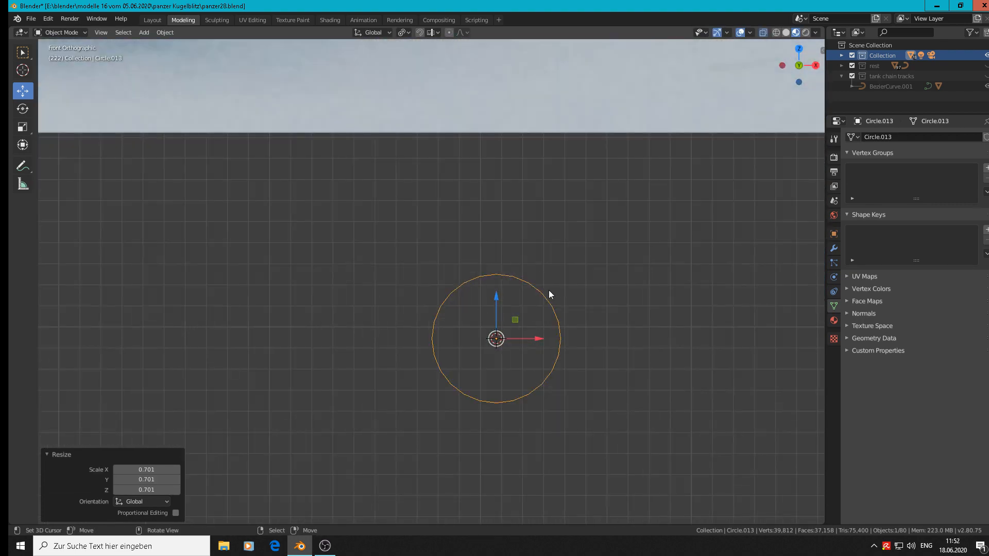
Within the circle's mesh, add a second circle with 6 vertices at the same centre
{"action": "key", "text": "Tab"}
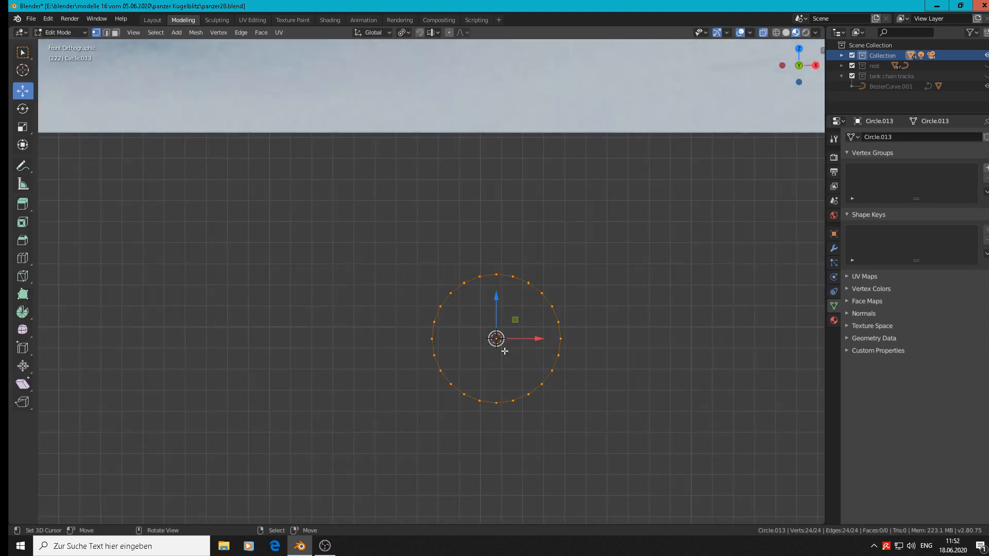
{"action": "scroll", "coordinate": [495, 336], "scroll_direction": "up", "scroll_amount": 2}
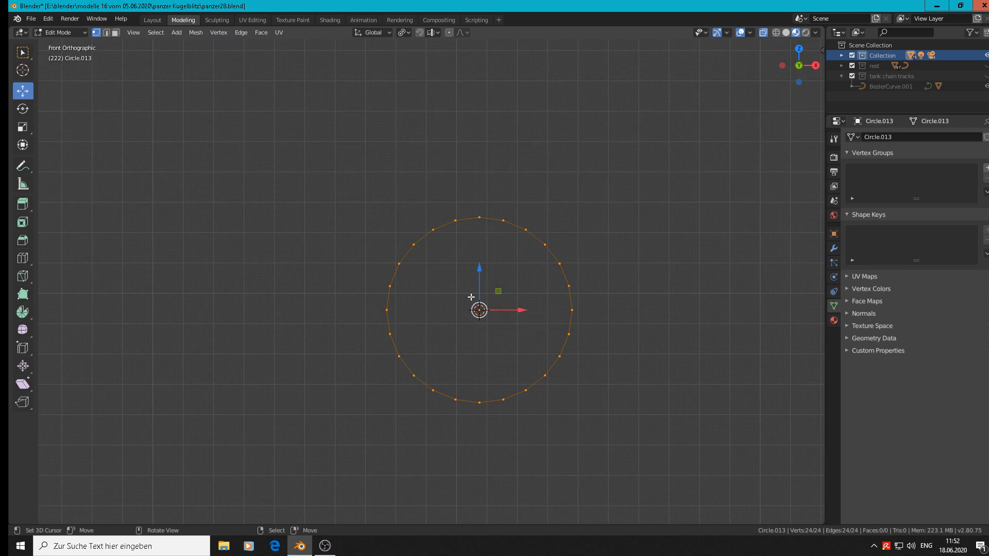
{"action": "left_click", "coordinate": [480, 310]}
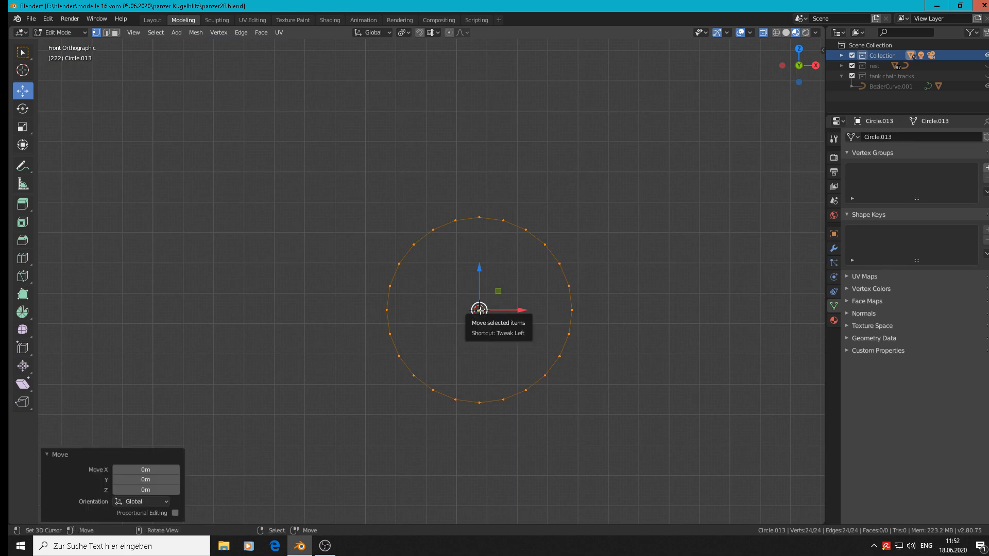
{"action": "key", "text": "alt+a"}
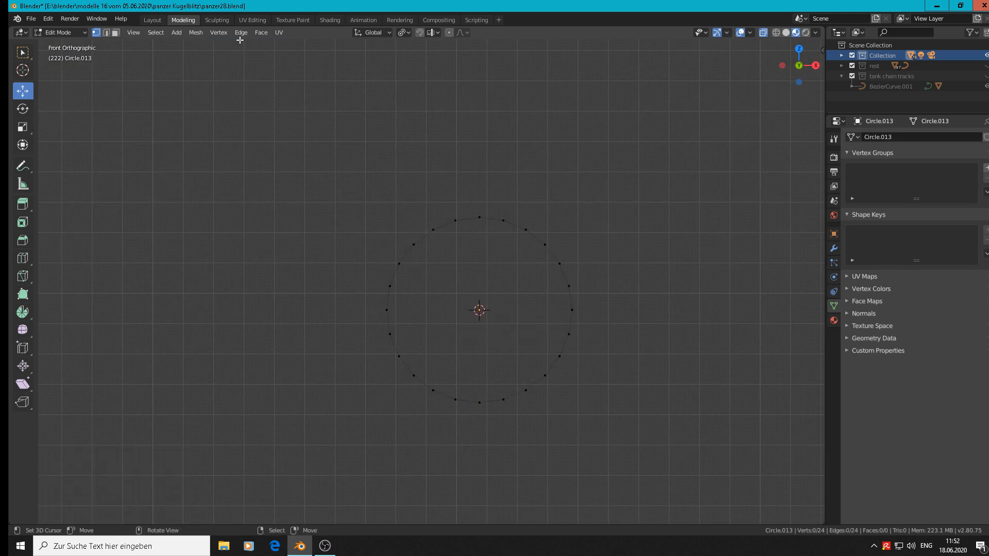
{"action": "left_click", "coordinate": [171, 35]}
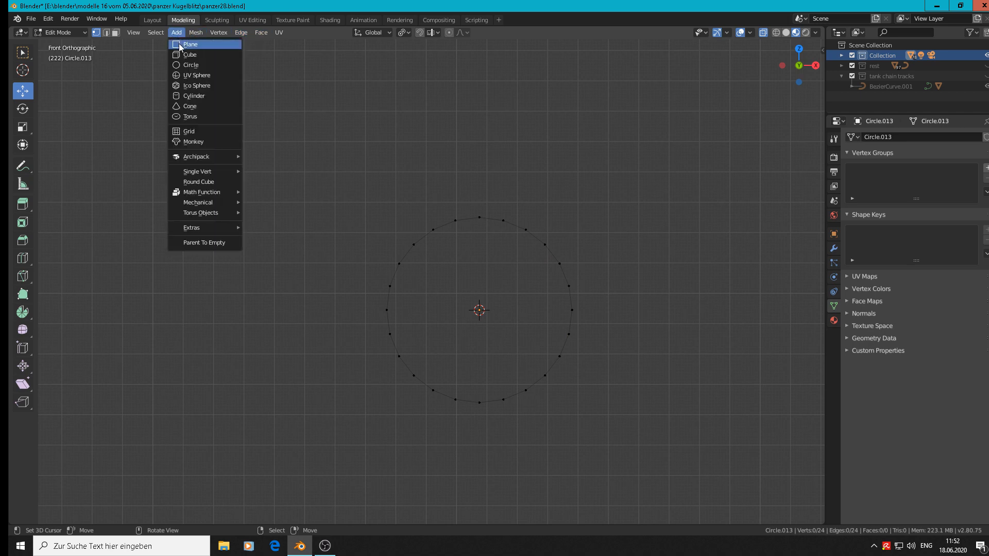
{"action": "left_click", "coordinate": [183, 65]}
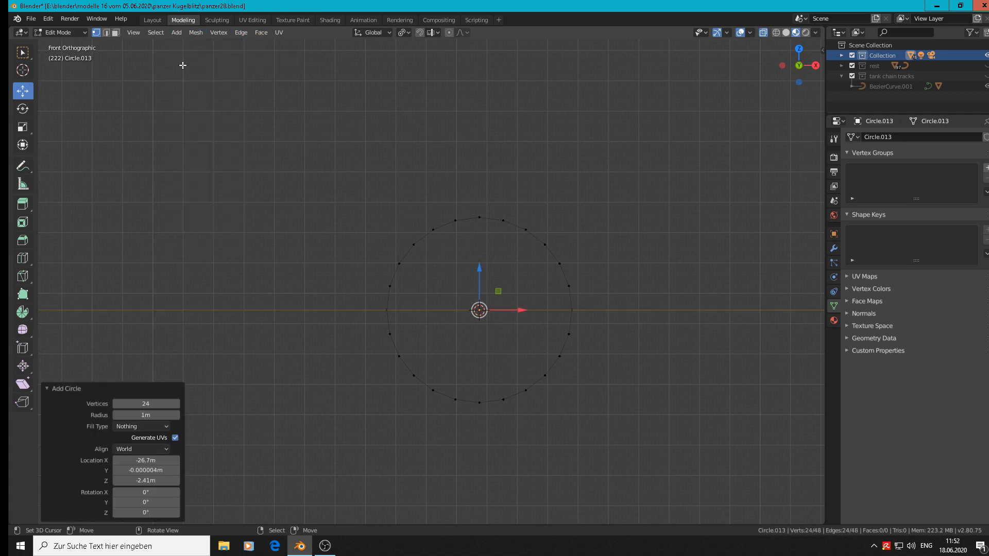
{"action": "left_click", "coordinate": [144, 404]}
{"action": "type", "text": "6"}
{"action": "key", "text": "Return"}
{"action": "type", "text": "rx"}
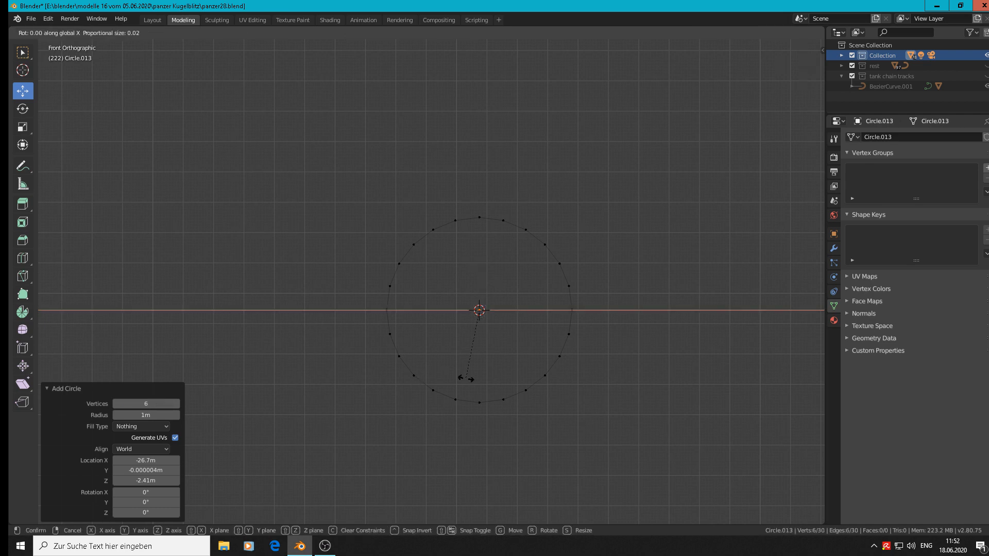
{"action": "type", "text": "90"}
{"action": "key", "text": "Escape"}
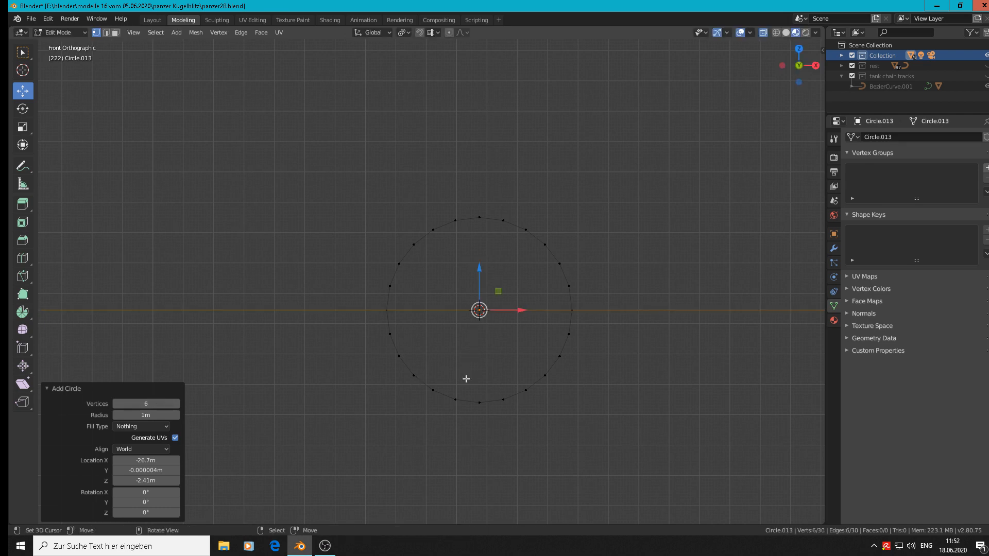
{"action": "type", "text": "rx90"}
{"action": "key", "text": "Escape"}
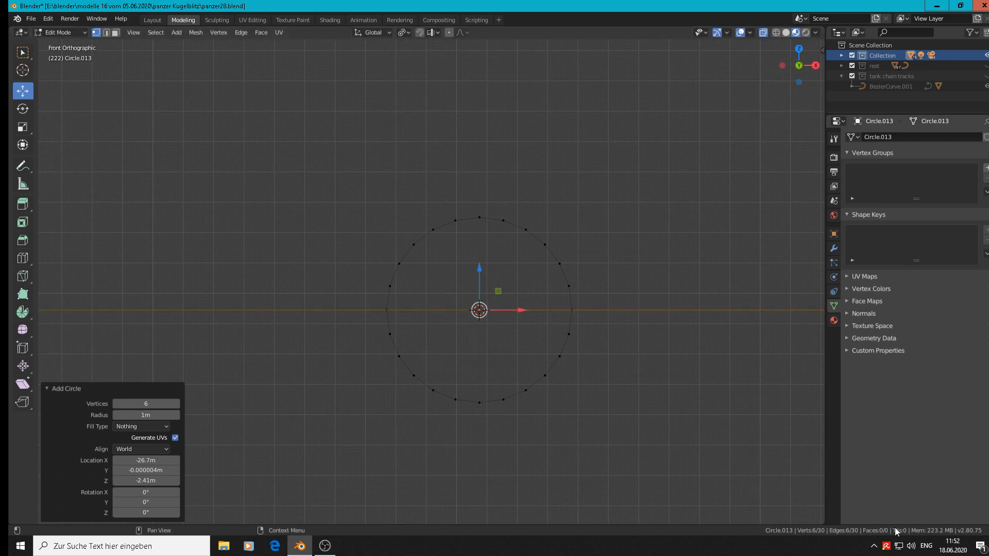
Switch the keyboard input language to German and try to rotate the six-vertex circle 90° about X
{"action": "left_click", "coordinate": [925, 545]}
{"action": "left_click", "coordinate": [893, 449]}
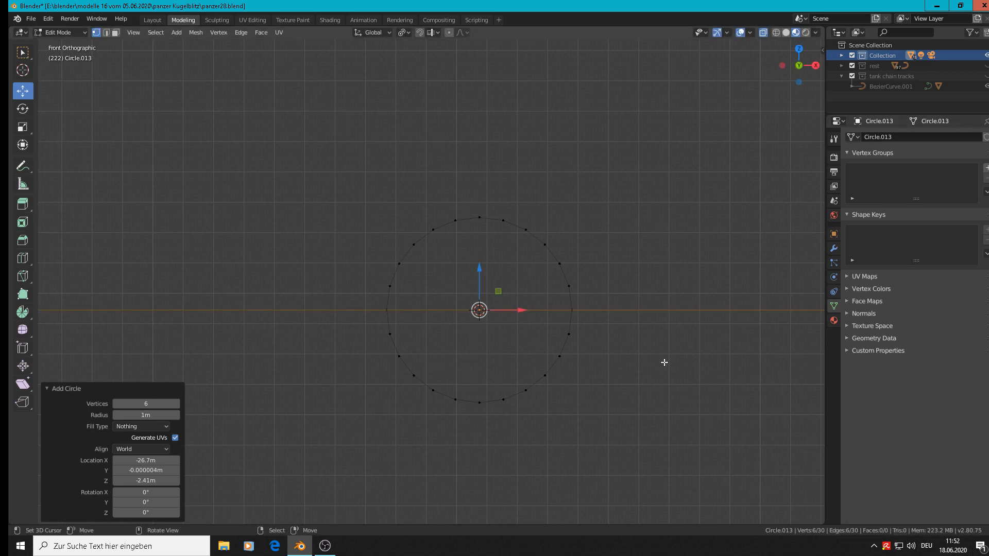
{"action": "type", "text": "rx90"}
{"action": "key", "text": "Return"}
Scale the hexagon down by 0.101 and again by 0.186 so it fits inside the 24-vertex circle
{"action": "middle_click_drag", "start_coordinate": [563, 304], "coordinate": [530, 360]}
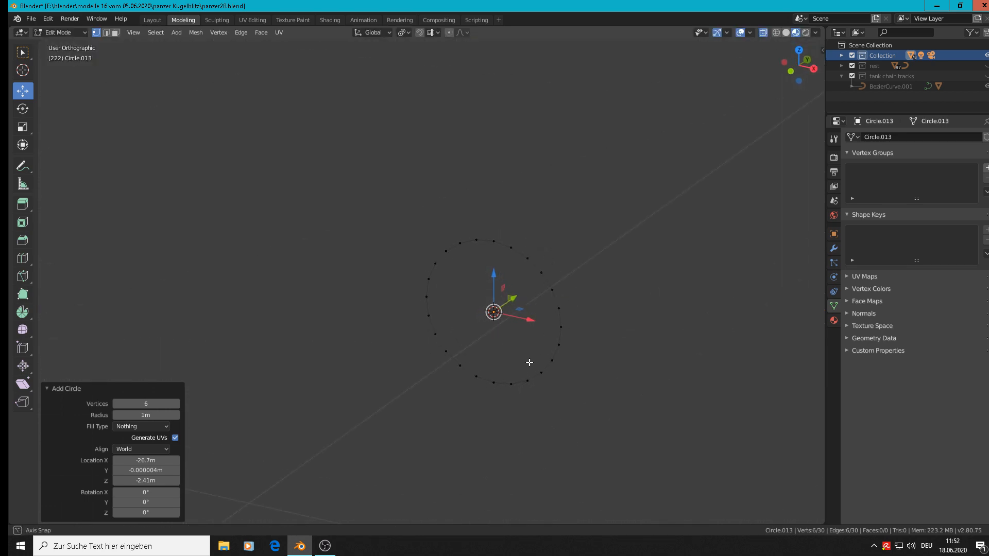
{"action": "key", "text": "s"}
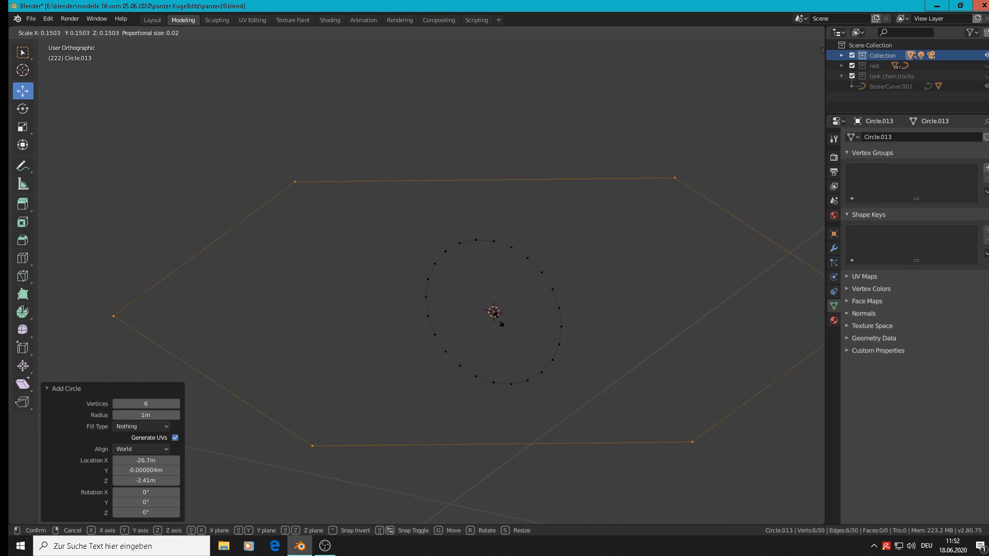
{"action": "left_click", "coordinate": [496, 315]}
{"action": "scroll", "coordinate": [566, 366], "scroll_direction": "up", "scroll_amount": 5}
{"action": "key", "text": "s"}
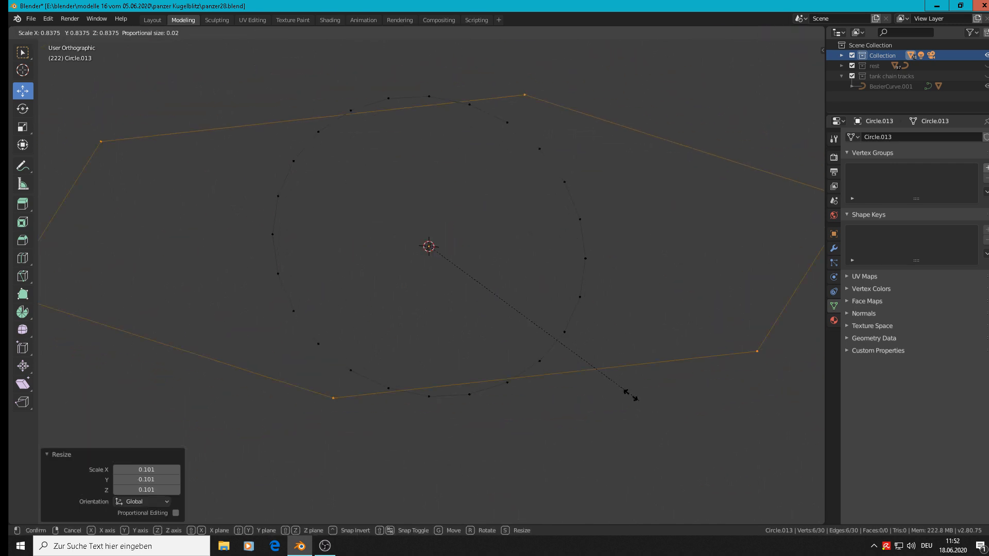
{"action": "left_click", "coordinate": [452, 299]}
Rotate the hexagon 90° about X so it lies in the plane of the outer circle, and show the front view
{"action": "type", "text": "rx"}
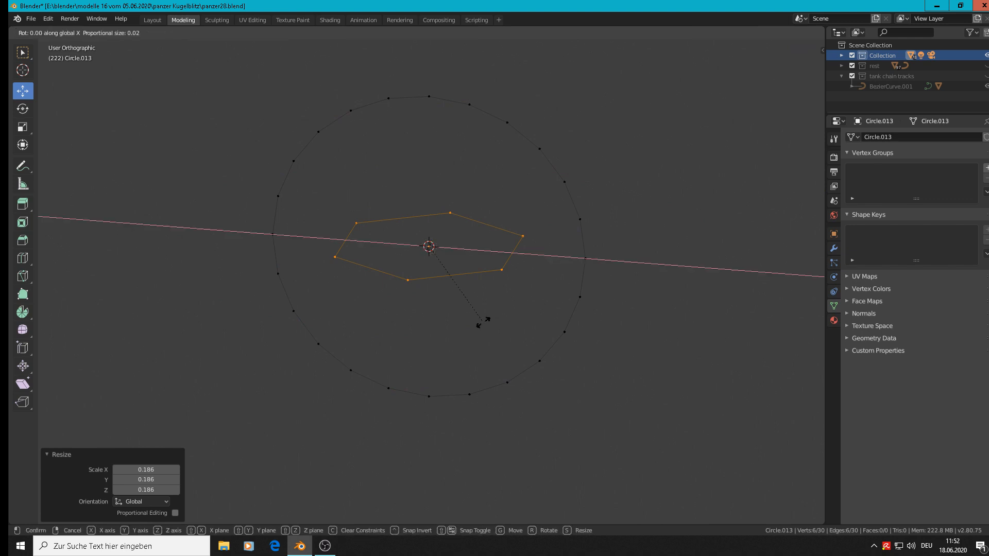
{"action": "type", "text": "90"}
{"action": "key", "text": "Return"}
{"action": "key", "text": "KP_1"}
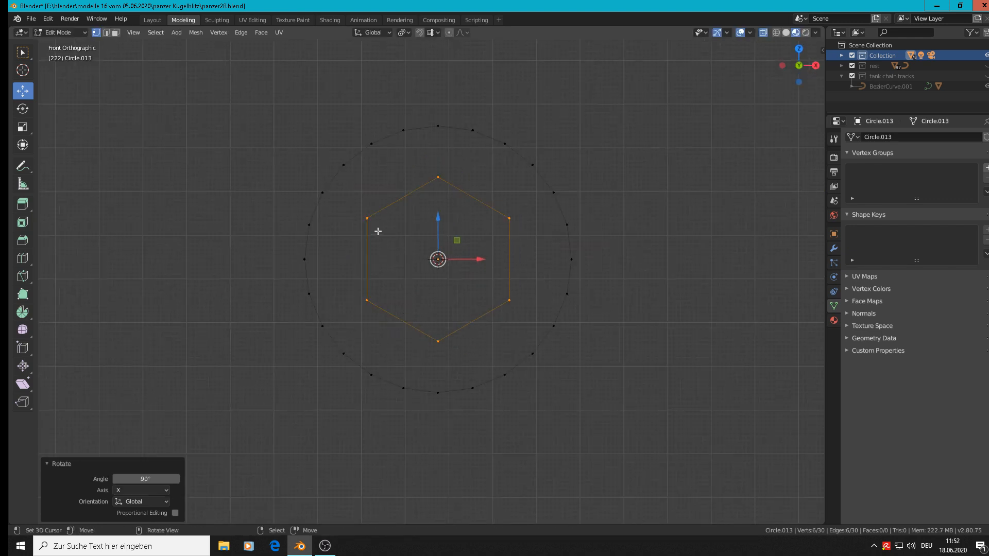
Fill the area between the outer circle loop and the inner hexagon loop with faces
{"action": "scroll", "coordinate": [405, 179], "scroll_direction": "up", "scroll_amount": 1}
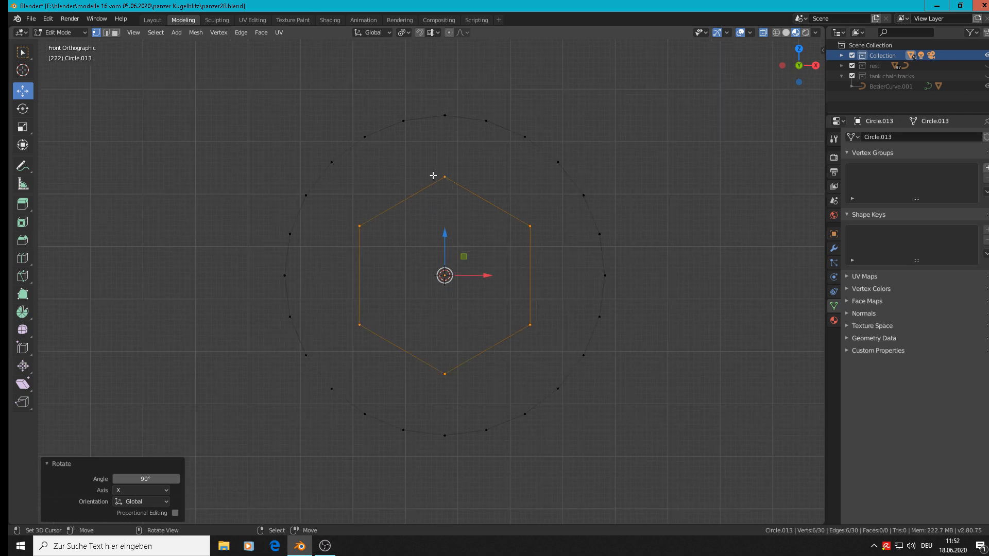
{"action": "left_click", "coordinate": [366, 135]}
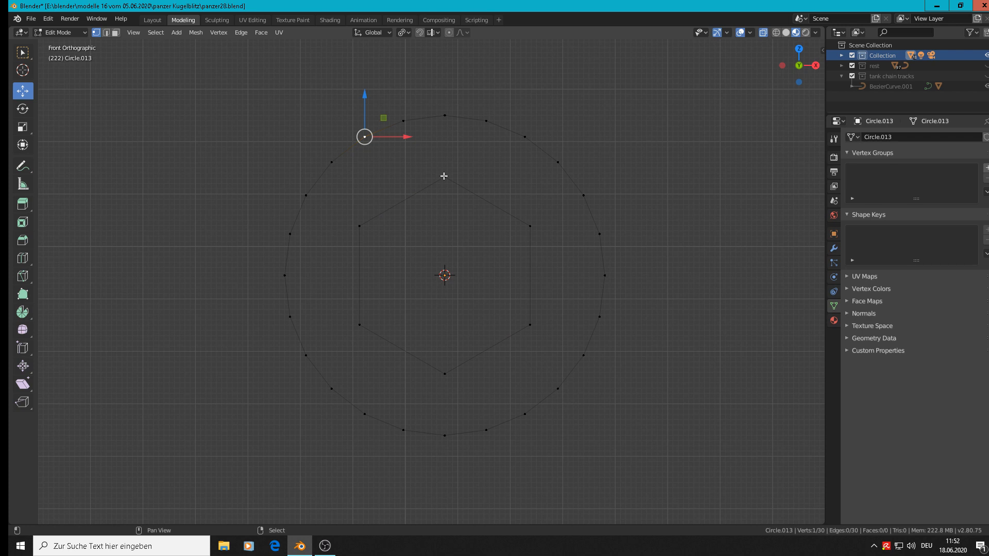
{"action": "left_click", "coordinate": [387, 128], "text": "alt"}
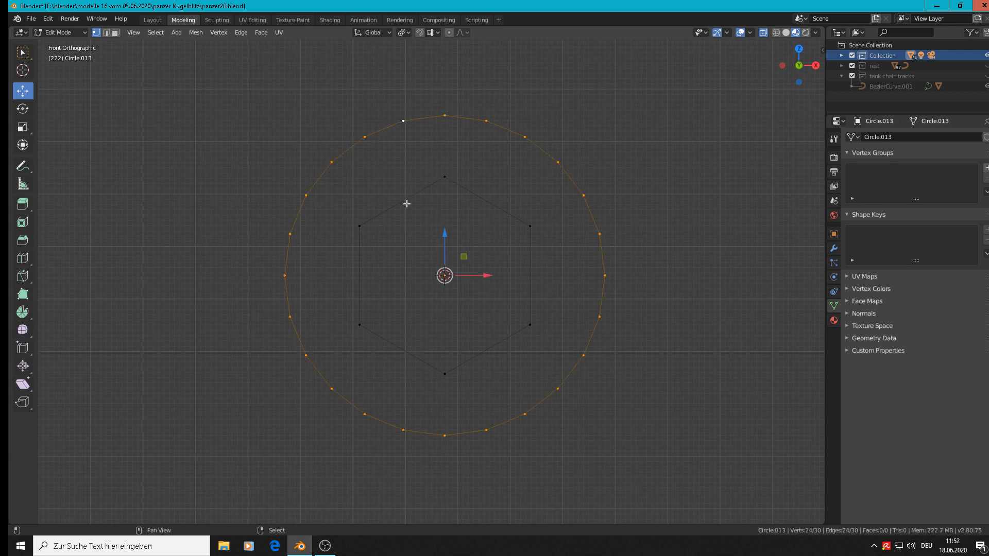
{"action": "left_click", "coordinate": [404, 203], "text": "alt+shift"}
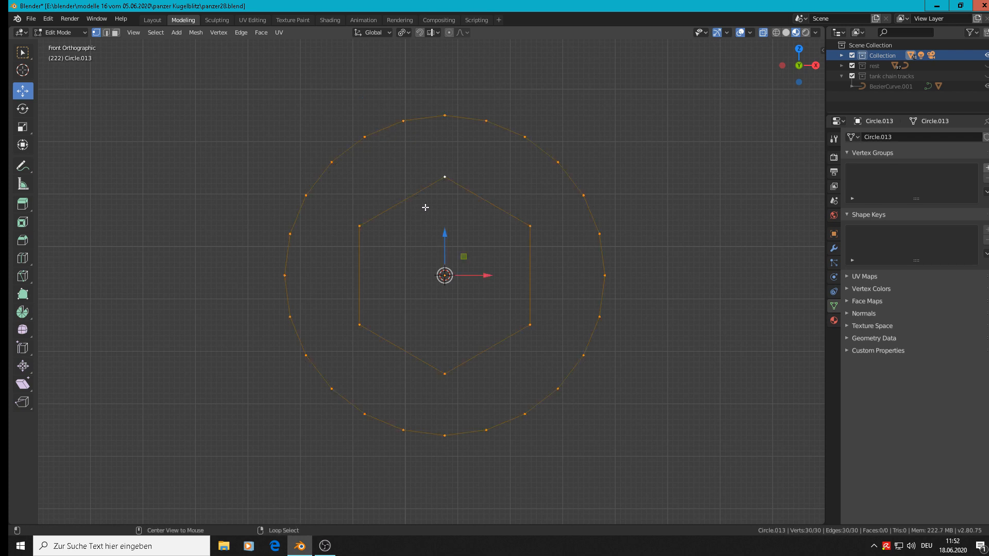
{"action": "key", "text": "alt+f"}
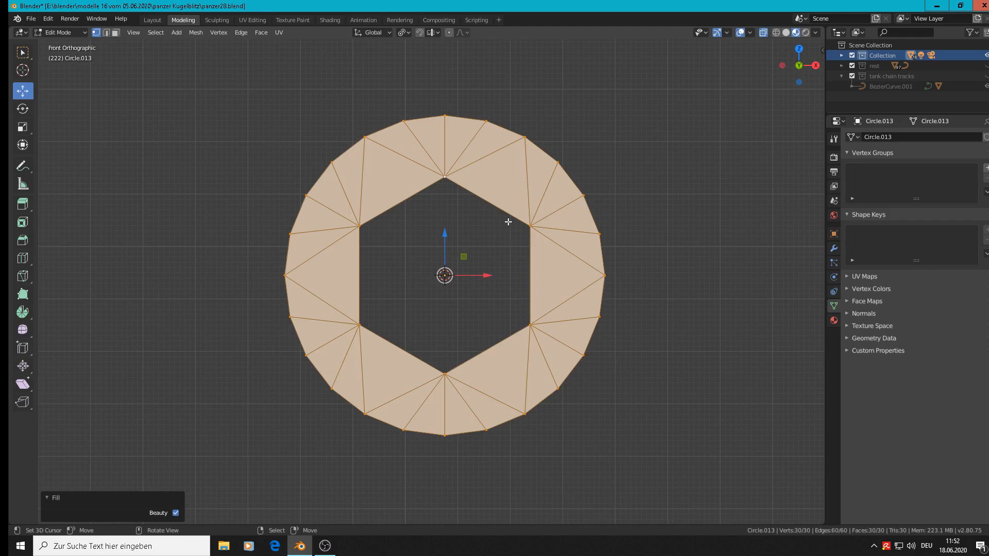
{"action": "key", "text": "Tab"}
{"action": "middle_click_drag", "start_coordinate": [508, 221], "coordinate": [560, 245]}
{"action": "scroll", "coordinate": [481, 185], "scroll_direction": "up", "scroll_amount": 3}
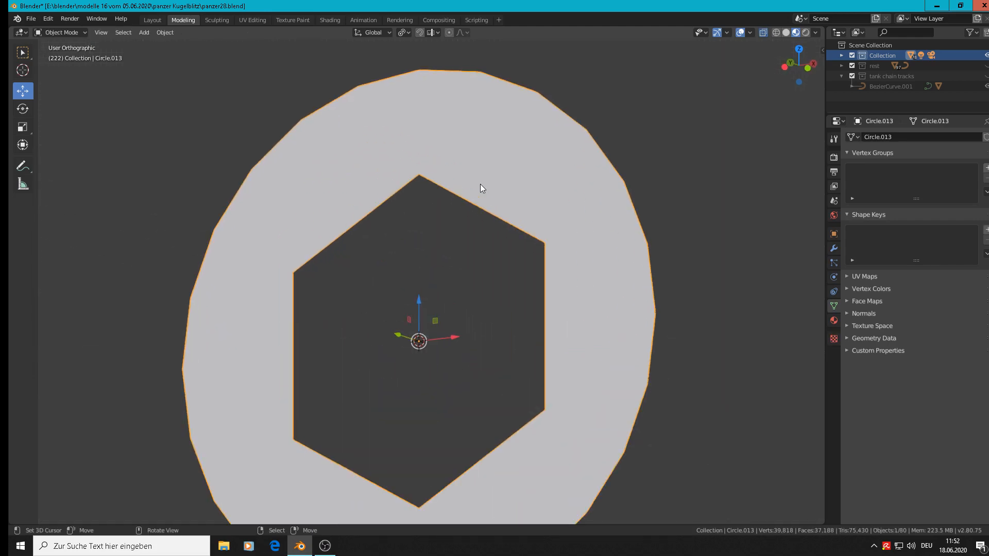
Extrude the filled ring 0.0165 m along Y to give it thickness
{"action": "key", "text": "Tab"}
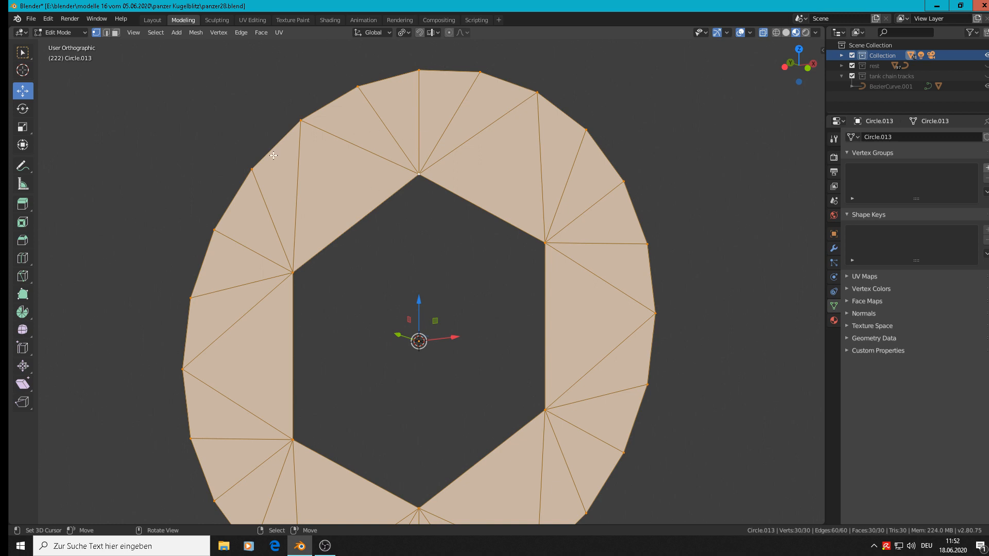
{"action": "middle_click_drag", "start_coordinate": [488, 401], "coordinate": [608, 353], "text": "shift"}
{"action": "scroll", "coordinate": [609, 320], "scroll_direction": "down", "scroll_amount": 3}
{"action": "key", "text": "e"}
{"action": "right_click", "coordinate": [598, 351]}
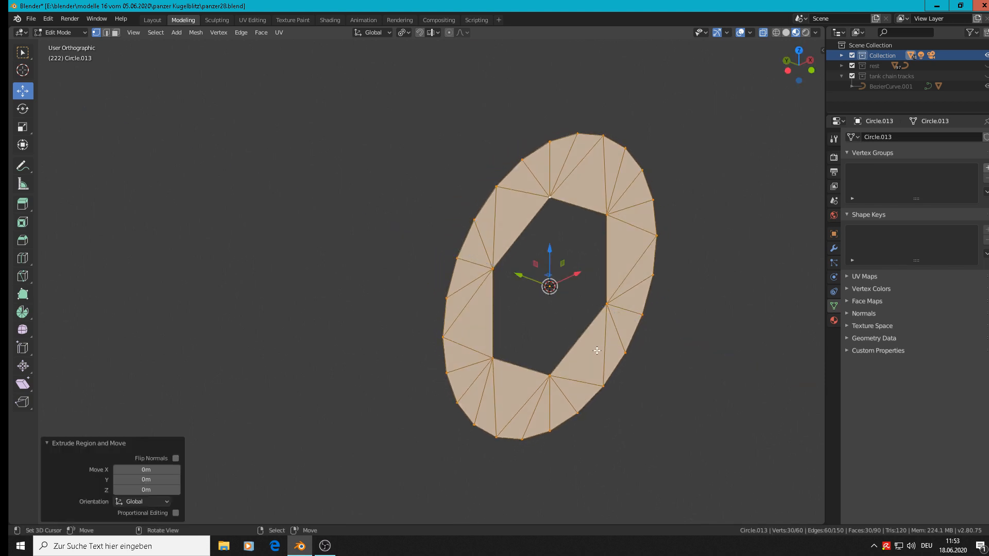
{"action": "left_click_drag", "start_coordinate": [523, 280], "coordinate": [461, 258]}
{"action": "scroll", "coordinate": [556, 324], "scroll_direction": "down", "scroll_amount": 4}
{"action": "middle_click_drag", "start_coordinate": [528, 306], "coordinate": [474, 327]}
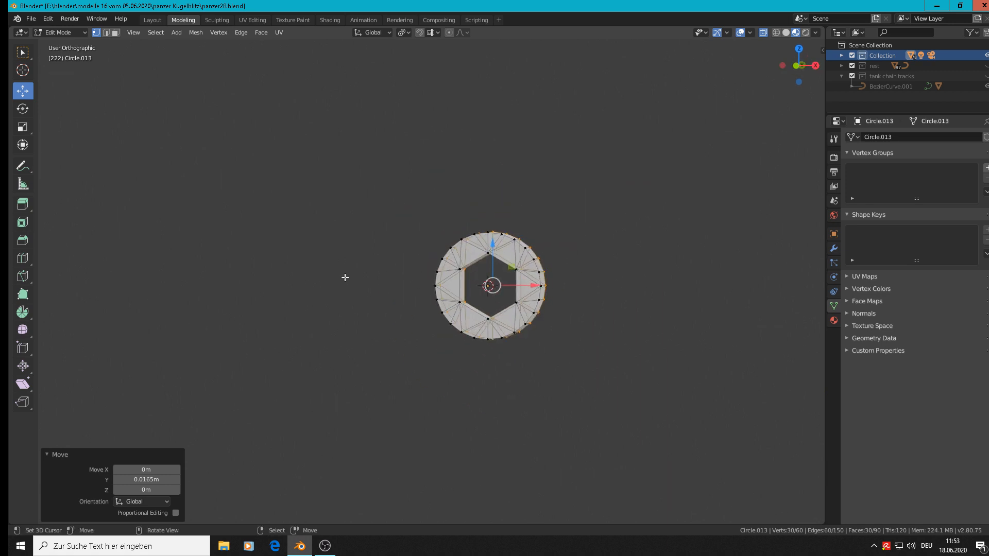
{"action": "middle_click_drag", "start_coordinate": [475, 294], "coordinate": [502, 303]}
{"action": "scroll", "coordinate": [491, 302], "scroll_direction": "up", "scroll_amount": 3}
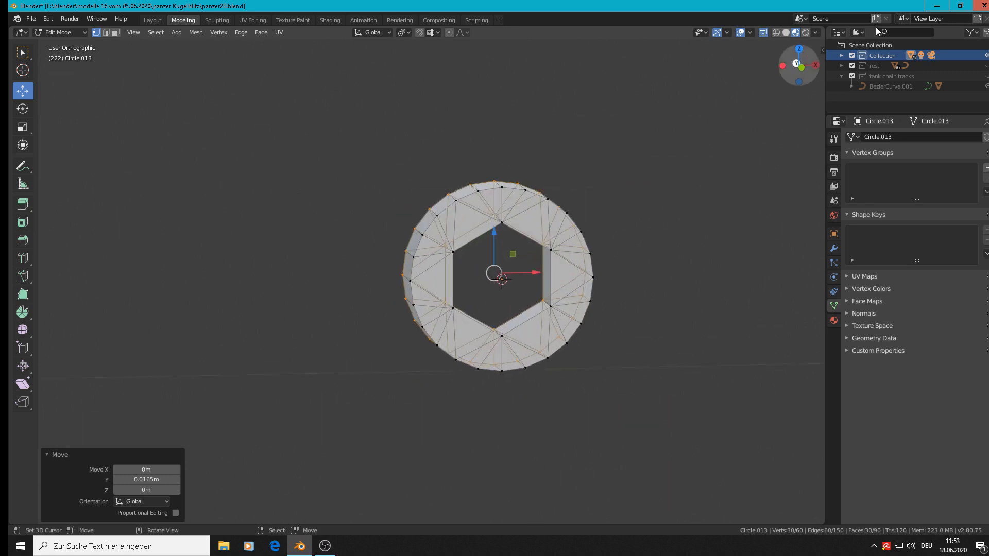
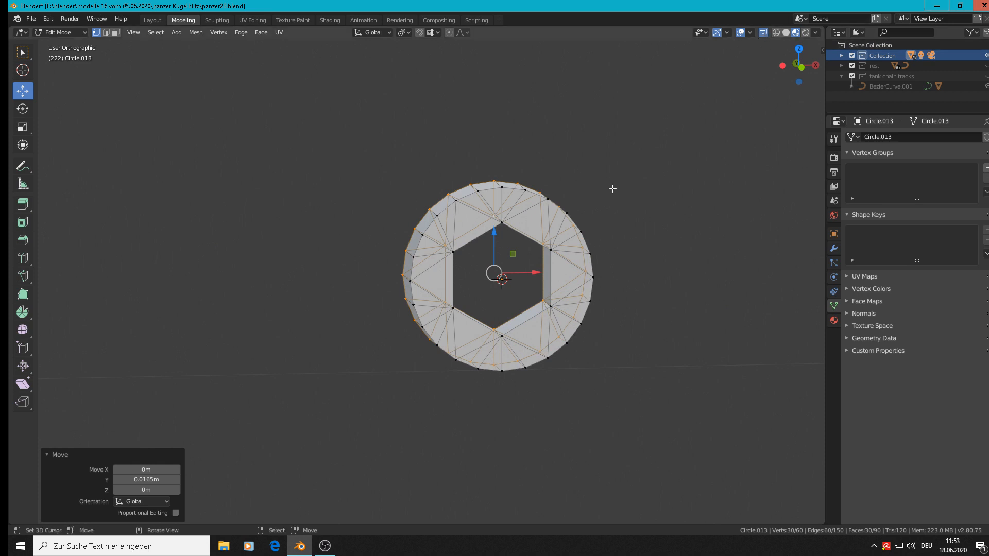
Turn X-ray off, select the ring's entire front outer edge loop, and bevel it with a width of 0.0264 m and 1 segment
{"action": "scroll", "coordinate": [464, 176], "scroll_direction": "up", "scroll_amount": 3}
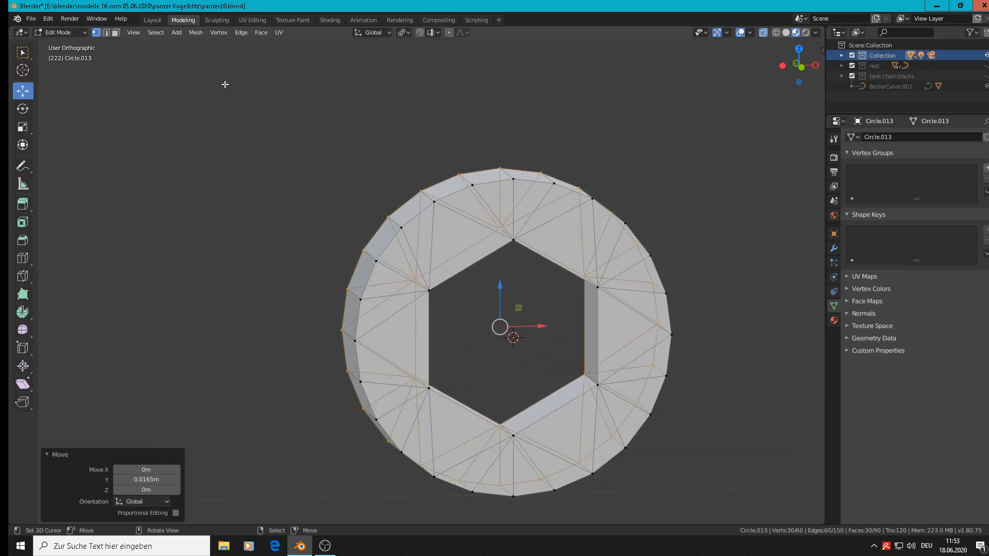
{"action": "right_click", "coordinate": [455, 193], "text": "alt"}
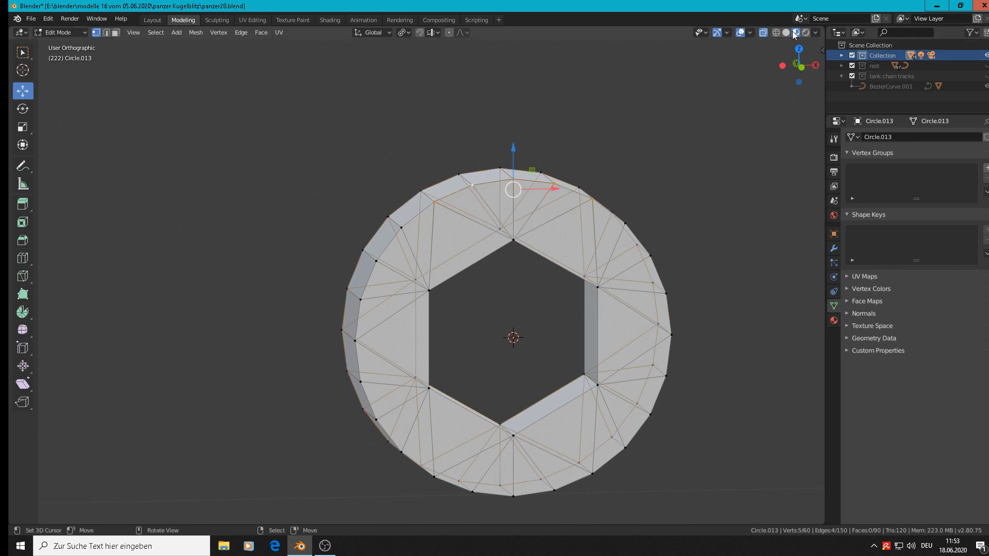
{"action": "left_click", "coordinate": [763, 33]}
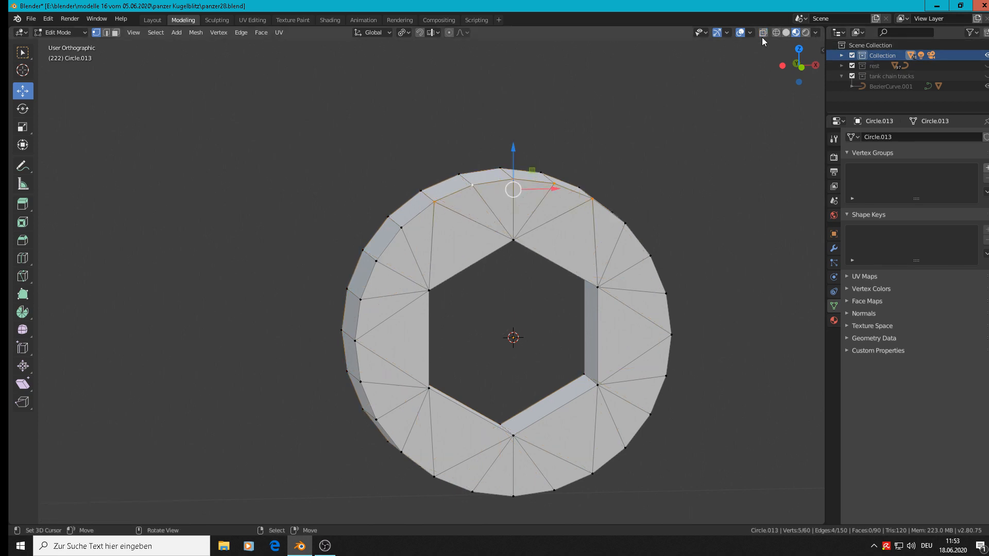
{"action": "scroll", "coordinate": [469, 220], "scroll_direction": "up", "scroll_amount": 3}
{"action": "right_click", "coordinate": [360, 214], "text": "alt+shift"}
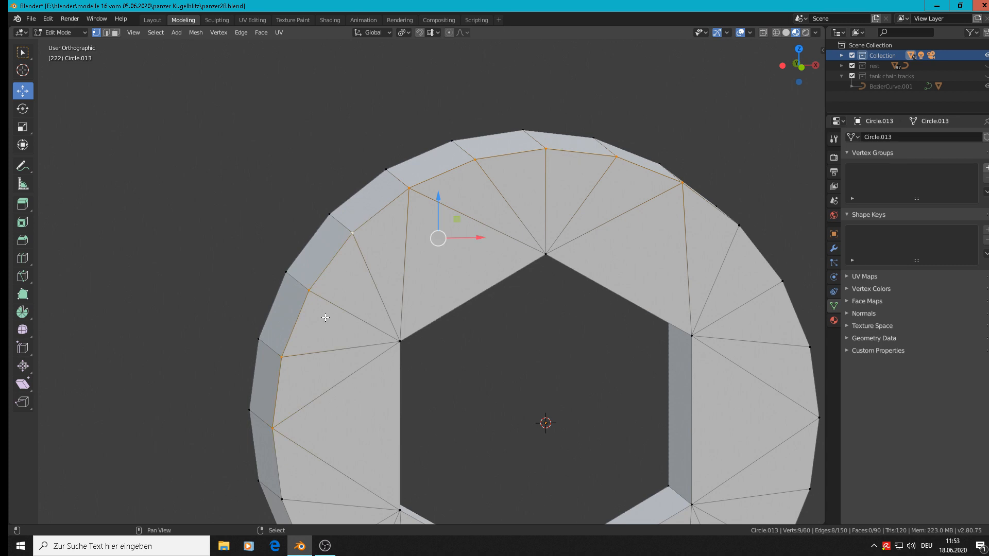
{"action": "middle_click_drag", "start_coordinate": [326, 314], "coordinate": [360, 146], "text": "shift"}
{"action": "right_click", "coordinate": [315, 359], "text": "alt+shift"}
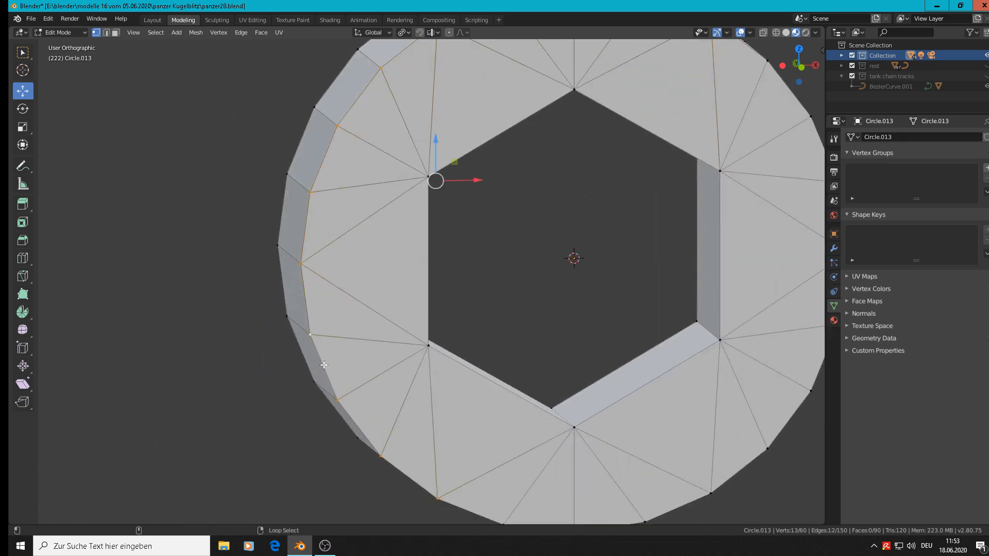
{"action": "middle_click_drag", "start_coordinate": [570, 522], "coordinate": [572, 499], "text": "shift"}
{"action": "right_click", "coordinate": [568, 497], "text": "alt+shift"}
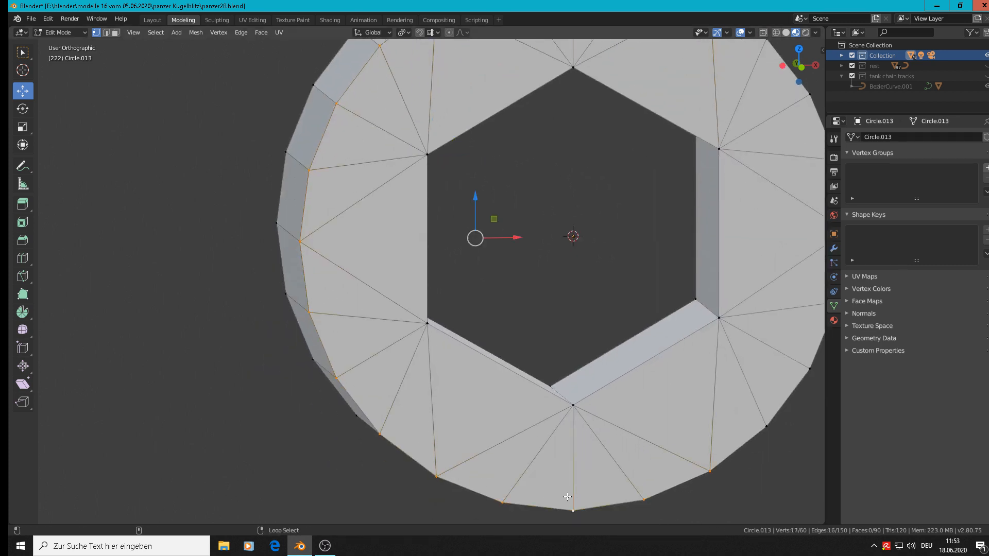
{"action": "right_click", "coordinate": [746, 440], "text": "alt+shift"}
{"action": "middle_click_drag", "start_coordinate": [813, 189], "coordinate": [662, 214], "text": "shift"}
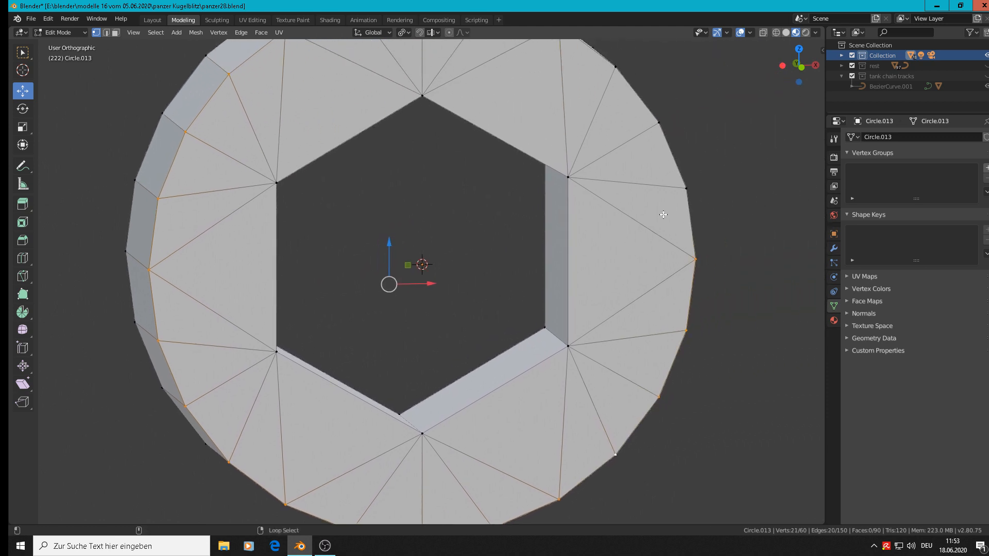
{"action": "right_click", "coordinate": [660, 132], "text": "alt+shift"}
{"action": "middle_click_drag", "start_coordinate": [703, 181], "coordinate": [741, 269], "text": "shift"}
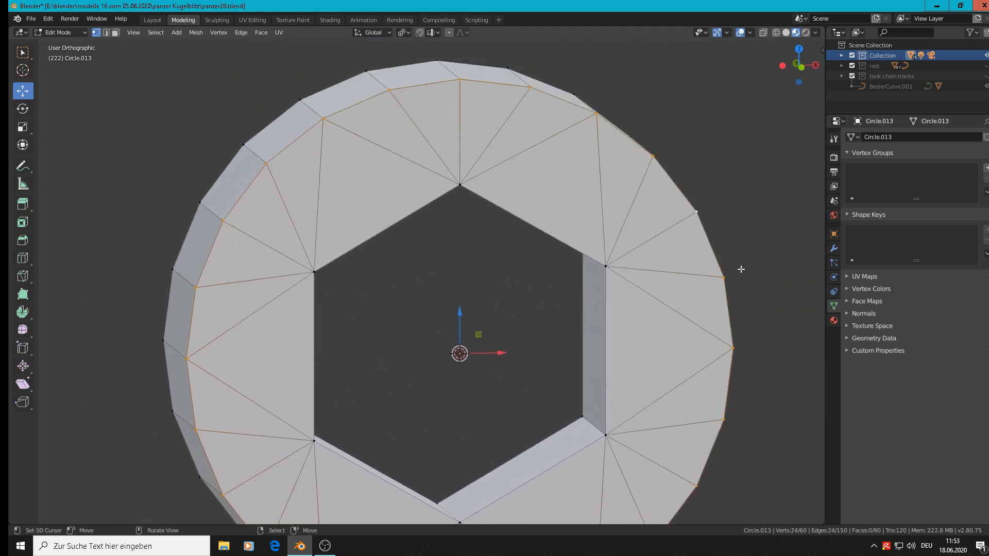
{"action": "key", "text": "ctrl+b"}
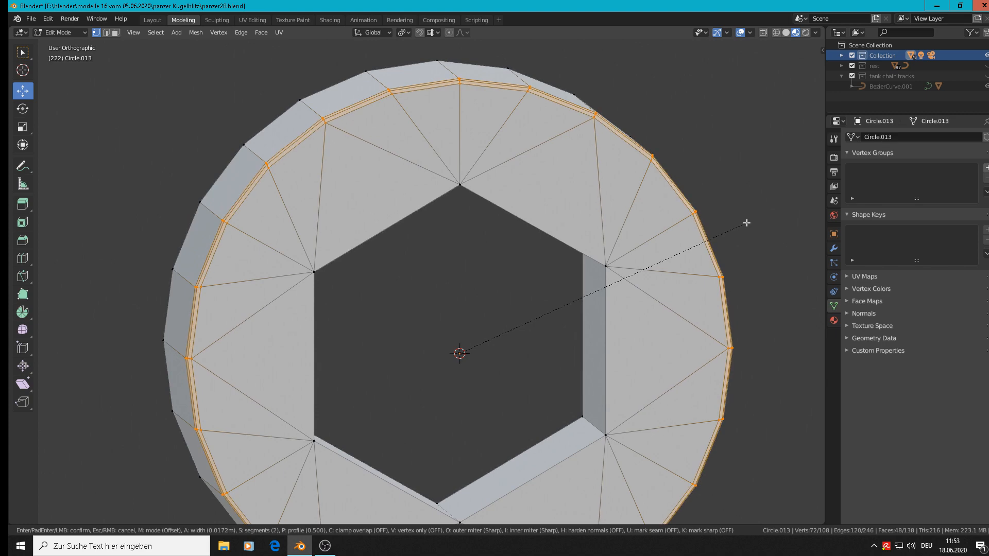
{"action": "scroll", "coordinate": [754, 233], "scroll_direction": "down", "scroll_amount": 1}
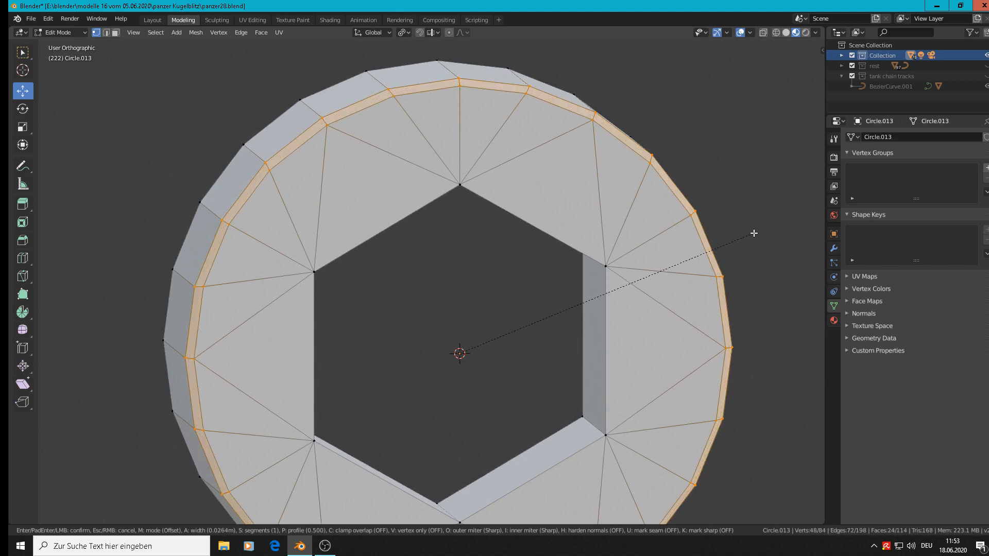
{"action": "left_click", "coordinate": [754, 233]}
Bevel the front edge loop of the hexagonal hole with a width of 0.03 m and 1 segment
{"action": "scroll", "coordinate": [399, 198], "scroll_direction": "down", "scroll_amount": 4}
{"action": "middle_click_drag", "start_coordinate": [399, 199], "coordinate": [466, 170], "text": "shift"}
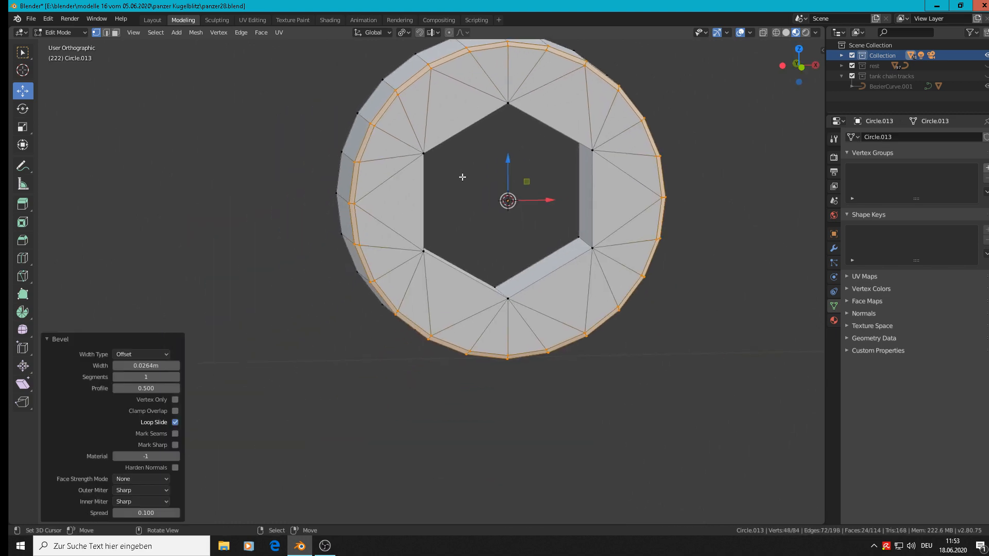
{"action": "middle_click_drag", "start_coordinate": [464, 216], "coordinate": [556, 130]}
{"action": "right_click", "coordinate": [425, 184], "text": "alt"}
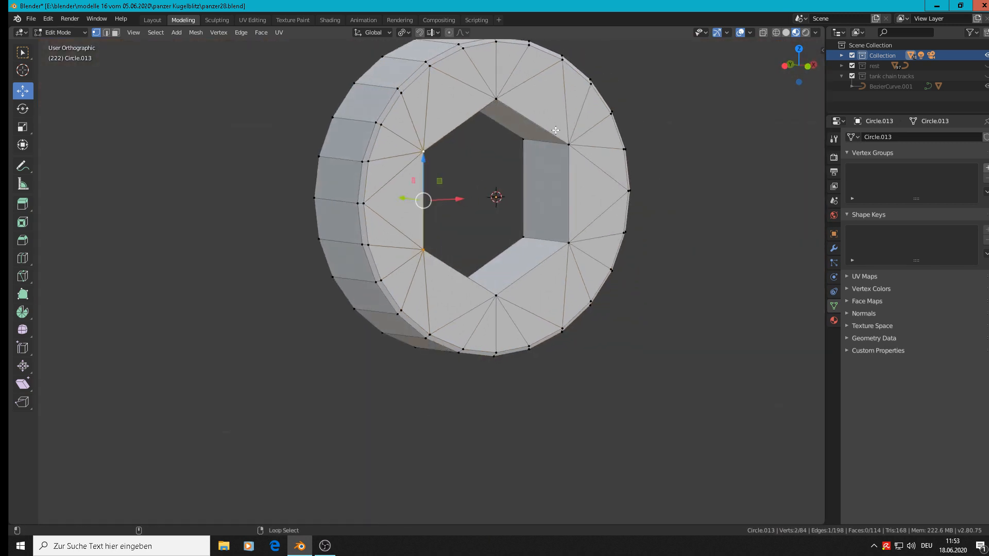
{"action": "left_click", "coordinate": [526, 279], "text": "ctrl"}
{"action": "key", "text": "ctrl+b"}
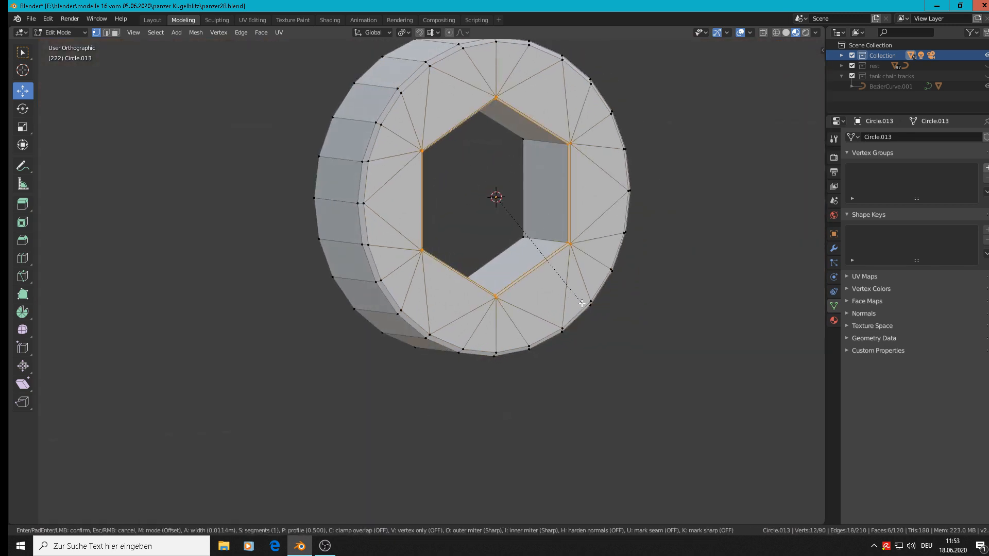
{"action": "left_click", "coordinate": [583, 306]}
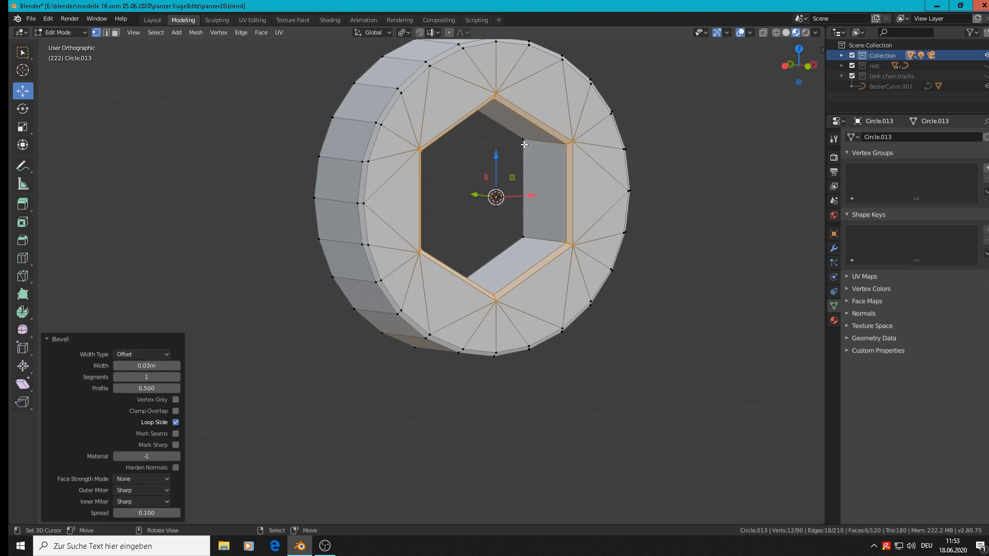
Leave mesh editing and apply smooth shading to the ring
{"action": "key", "text": "Tab"}
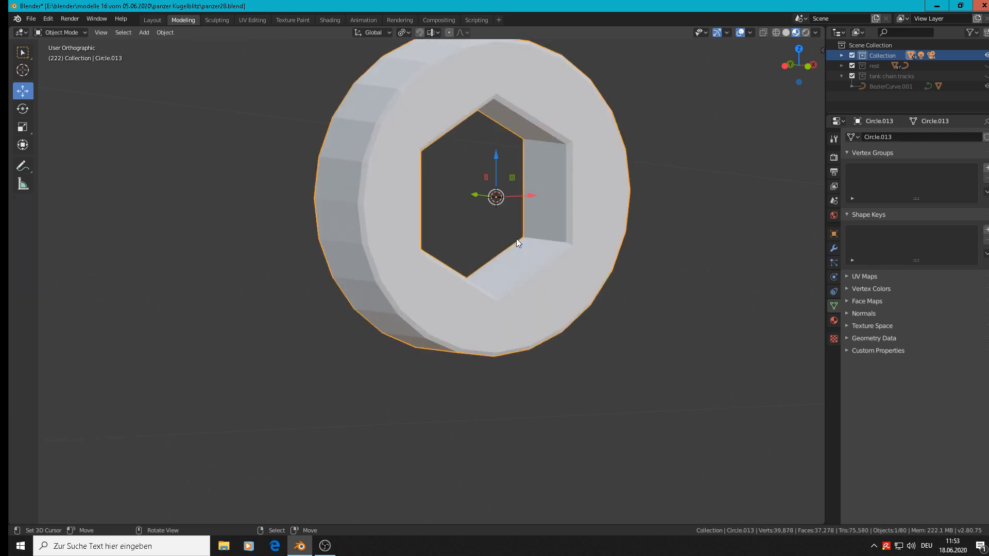
{"action": "left_click", "coordinate": [170, 33]}
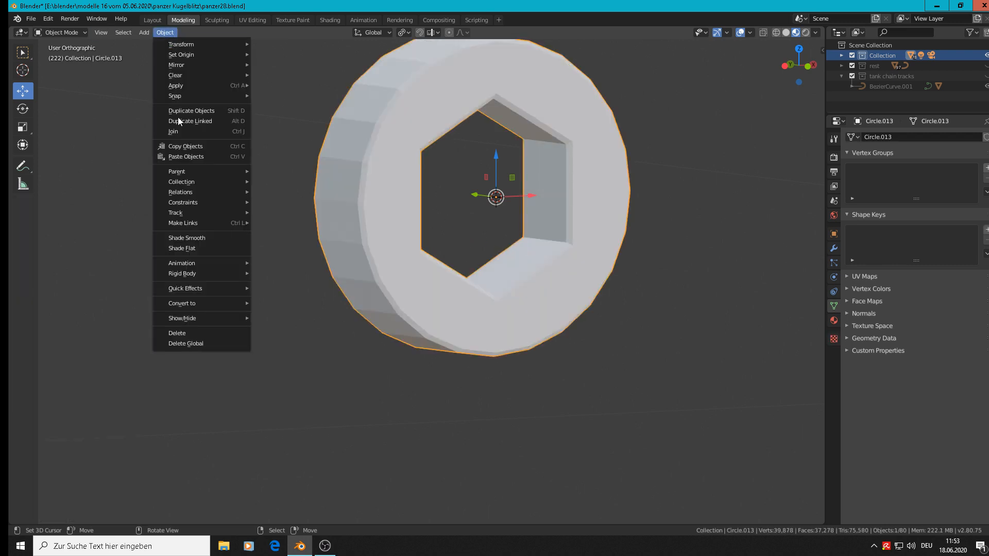
{"action": "left_click", "coordinate": [187, 237]}
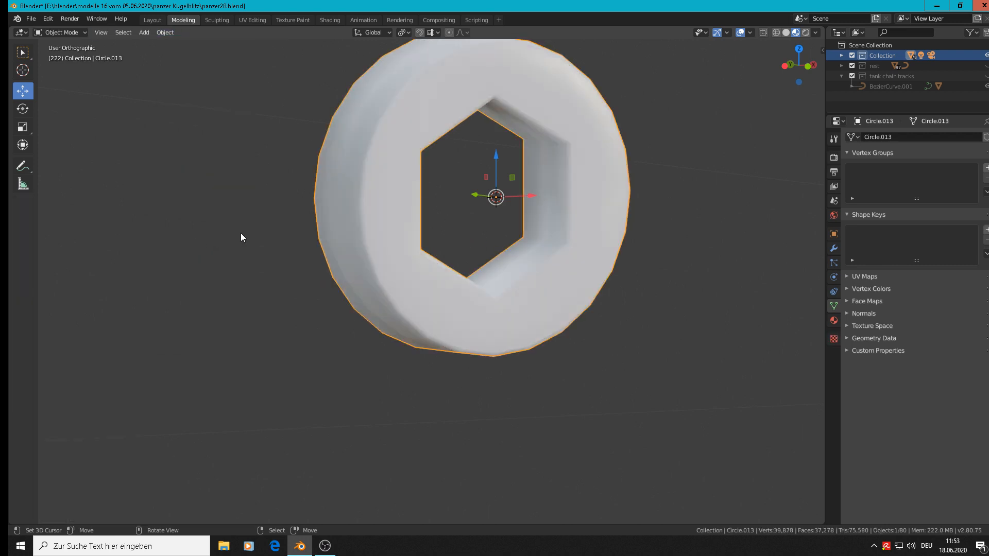
{"action": "middle_click_drag", "start_coordinate": [369, 208], "coordinate": [415, 205]}
{"action": "key", "text": "Tab"}
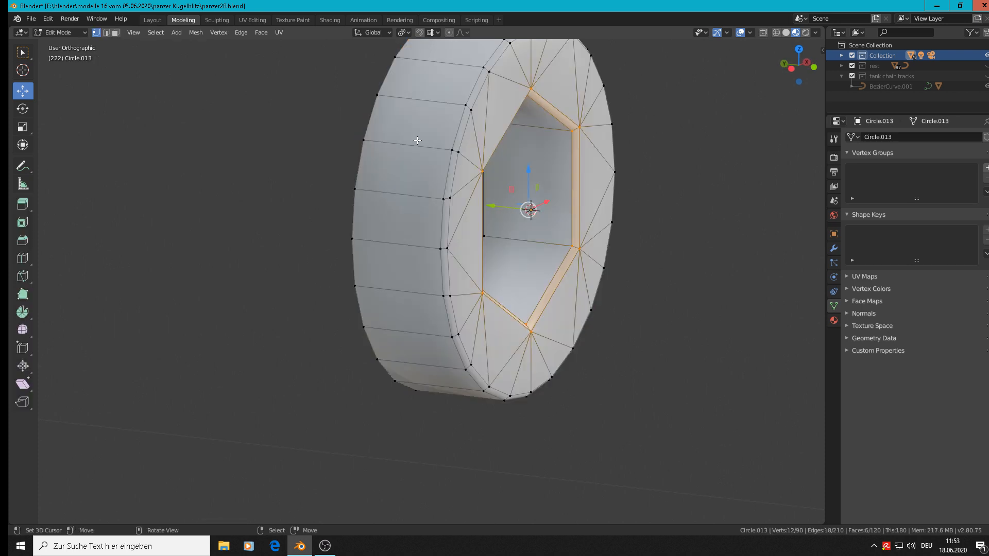
{"action": "key", "text": "ctrl+r"}
{"action": "left_click", "coordinate": [437, 123]}
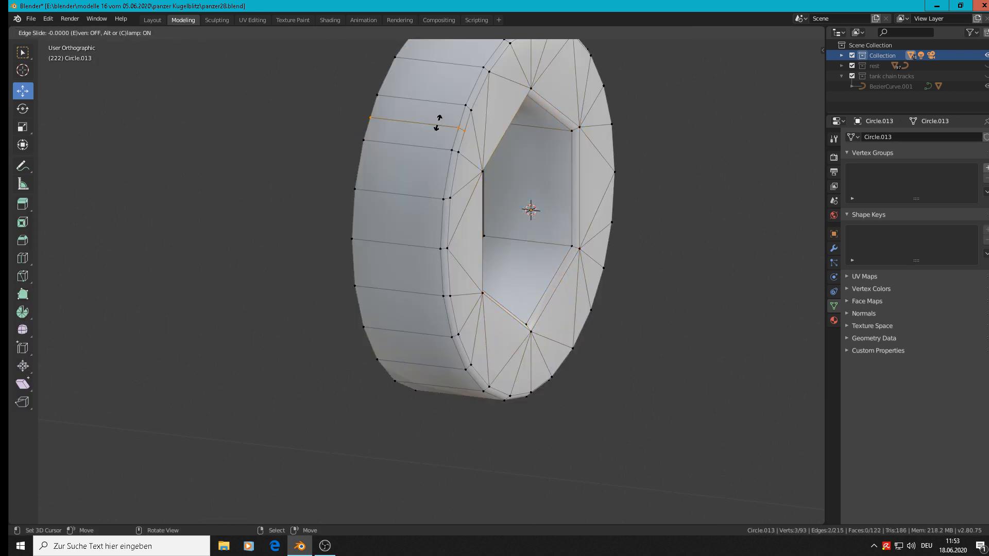
{"action": "left_click", "coordinate": [436, 122]}
{"action": "key", "text": "ctrl+z"}
{"action": "key", "text": "ctrl+z"}
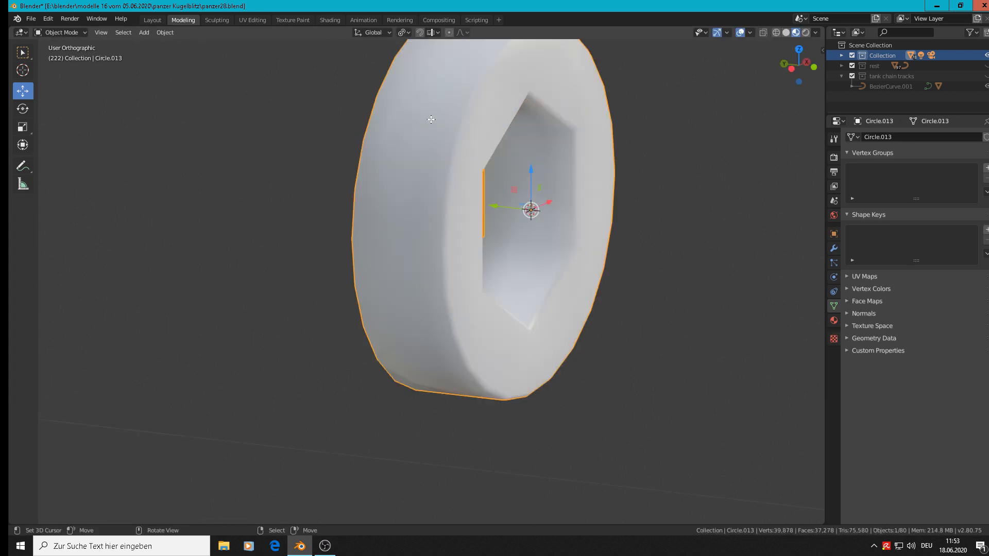
Add two supporting loop cuts around the ring's outer side, one near the front rim at factor 0.918 and one near the back at -0.967
{"action": "key", "text": "Tab"}
{"action": "key", "text": "ctrl+r"}
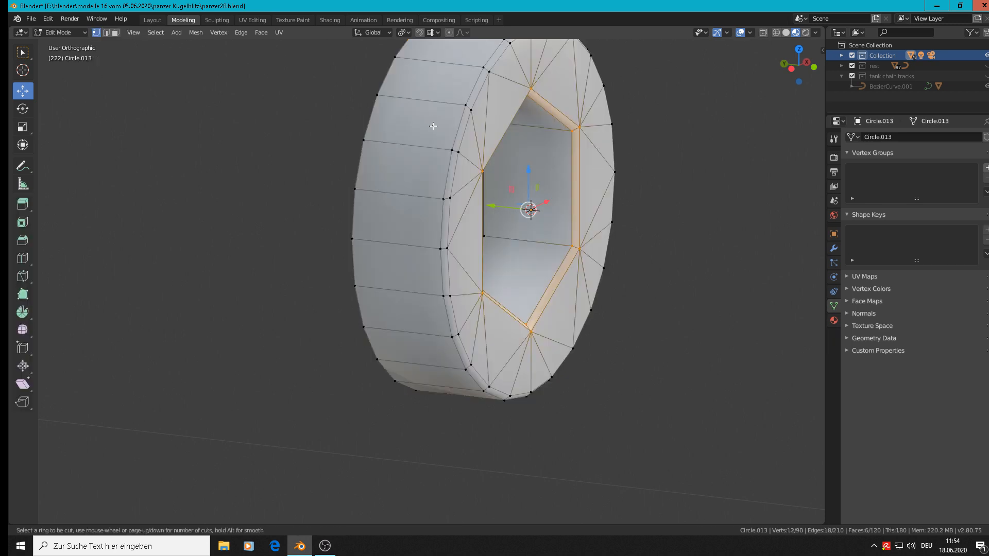
{"action": "left_click", "coordinate": [416, 161]}
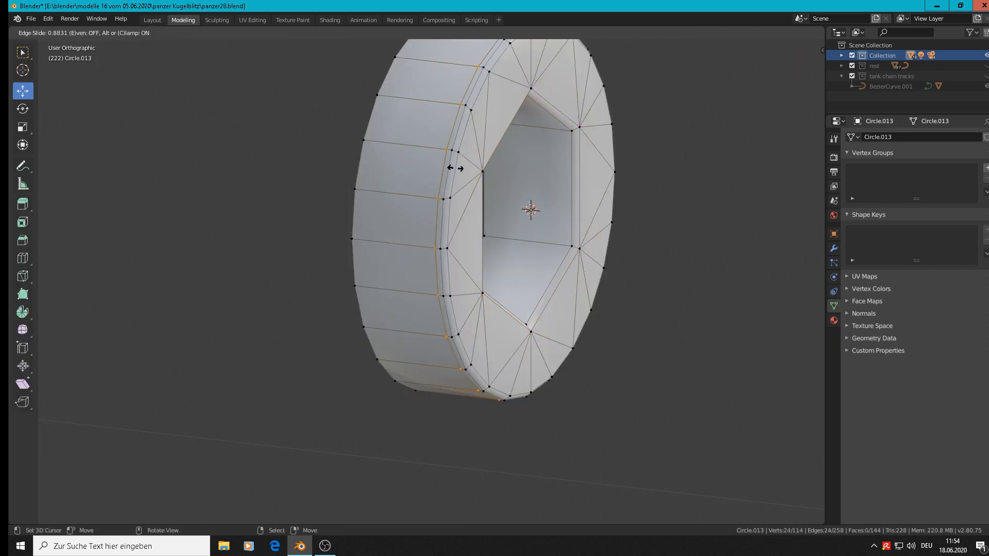
{"action": "left_click", "coordinate": [412, 155]}
{"action": "key", "text": "ctrl+r"}
{"action": "left_click", "coordinate": [408, 155]}
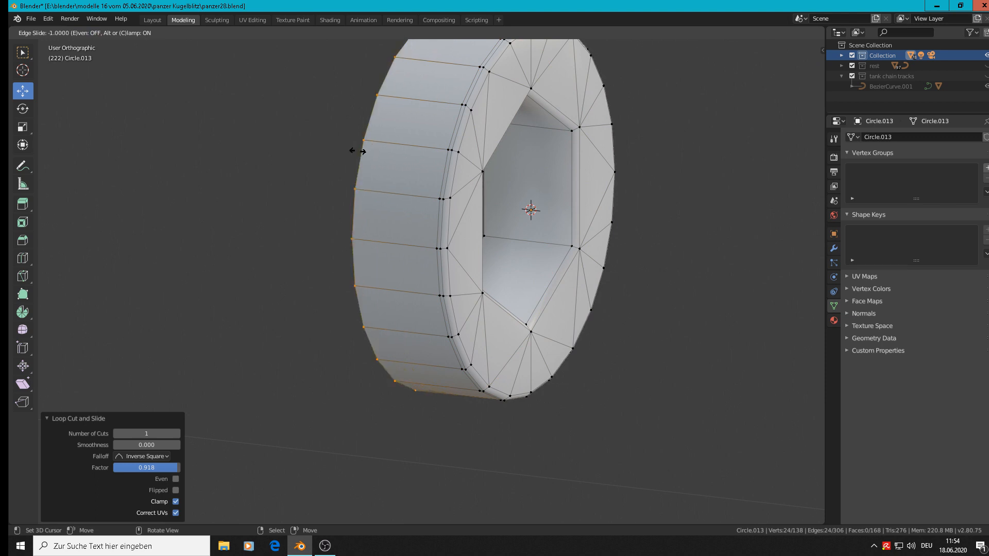
{"action": "left_click", "coordinate": [376, 154]}
Add a loop cut inside the hexagonal hole, slid close to its back edge at factor -0.942
{"action": "key", "text": "ctrl+r"}
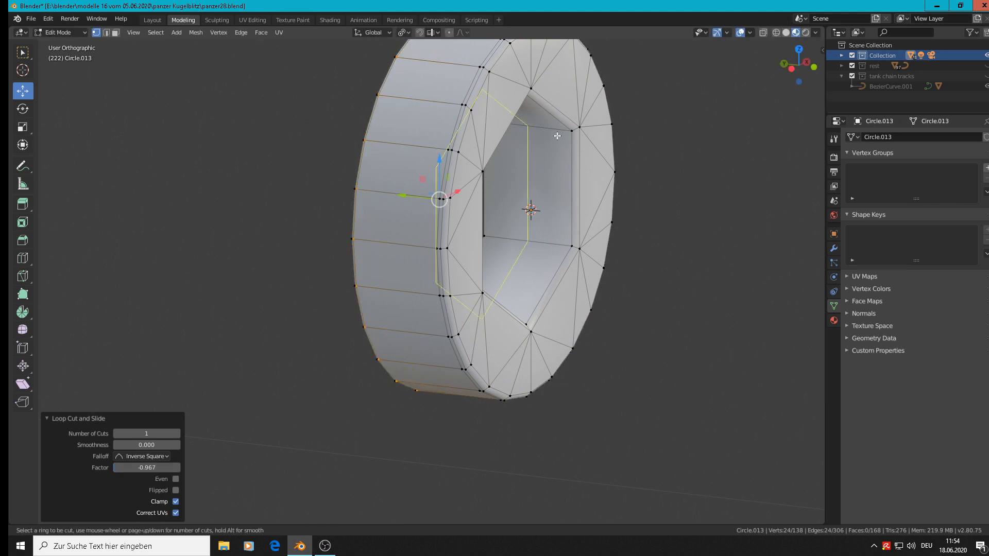
{"action": "left_click", "coordinate": [556, 136]}
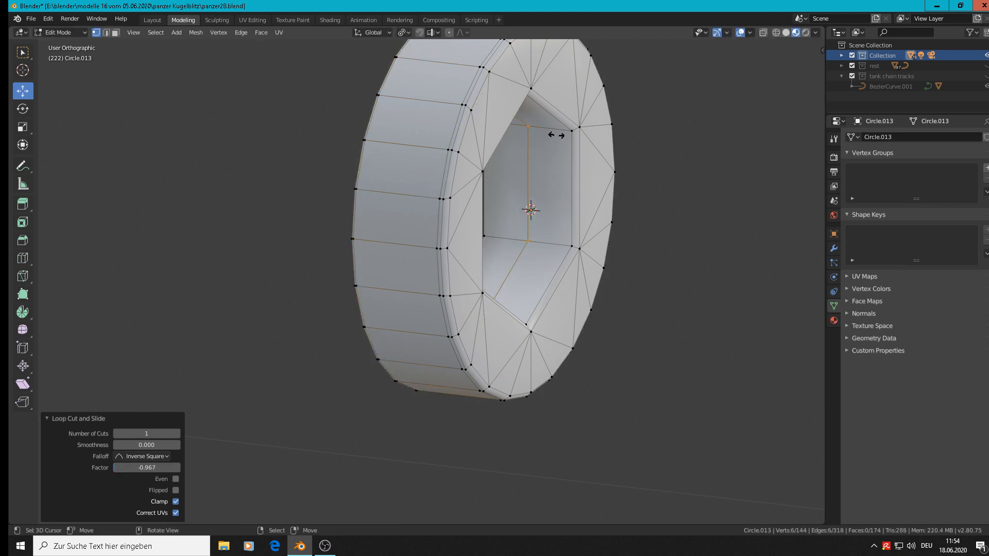
{"action": "left_click", "coordinate": [514, 135]}
{"action": "key", "text": "ctrl+r"}
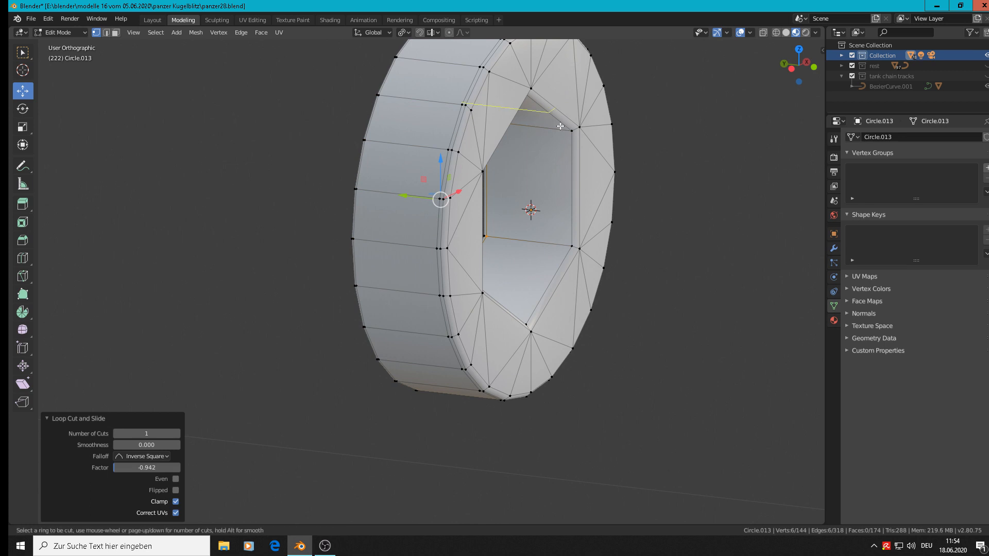
{"action": "left_click", "coordinate": [553, 142]}
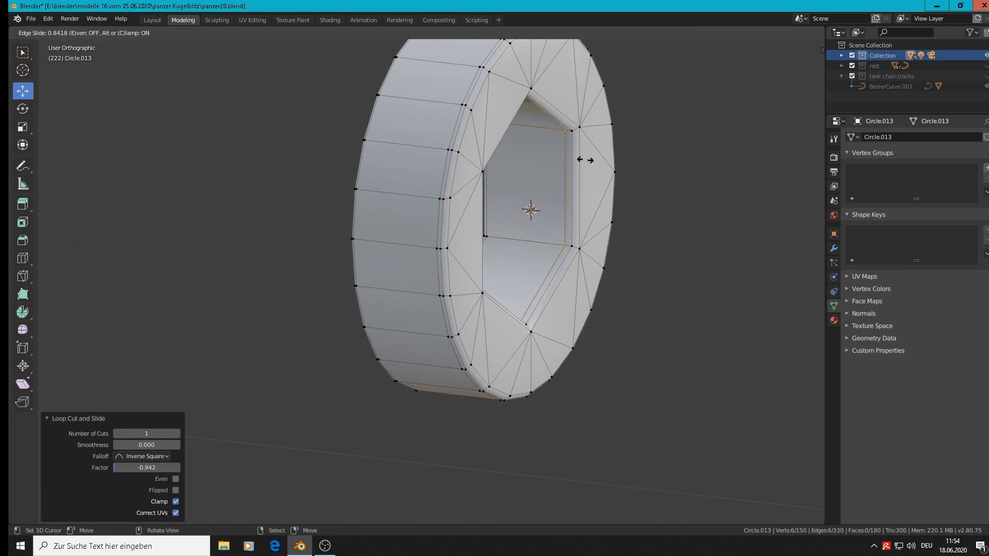
{"action": "right_click", "coordinate": [574, 158]}
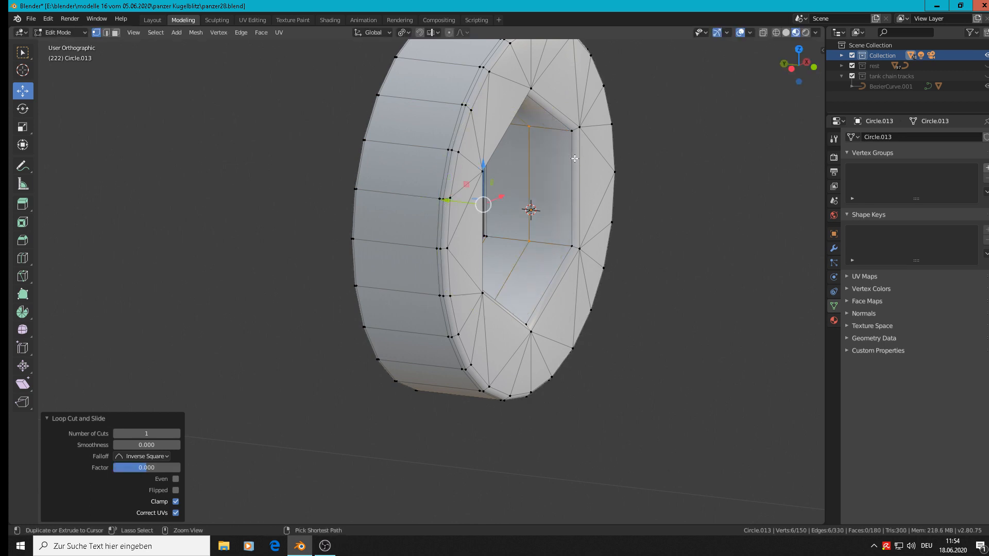
{"action": "key", "text": "Tab"}
{"action": "middle_click_drag", "start_coordinate": [570, 159], "coordinate": [495, 160]}
{"action": "scroll", "coordinate": [493, 158], "scroll_direction": "down", "scroll_amount": 3}
{"action": "key", "text": "Tab"}
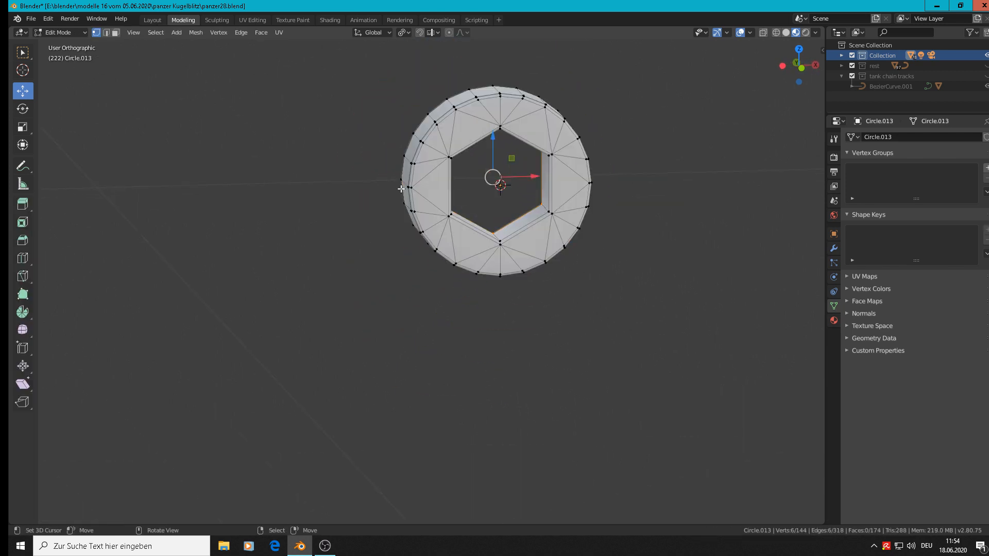
Extrude four adjacent faces on the ring's outer side about 0.319 m in the negative X direction to form a wrench handle
{"action": "middle_click_drag", "start_coordinate": [458, 200], "coordinate": [227, 106]}
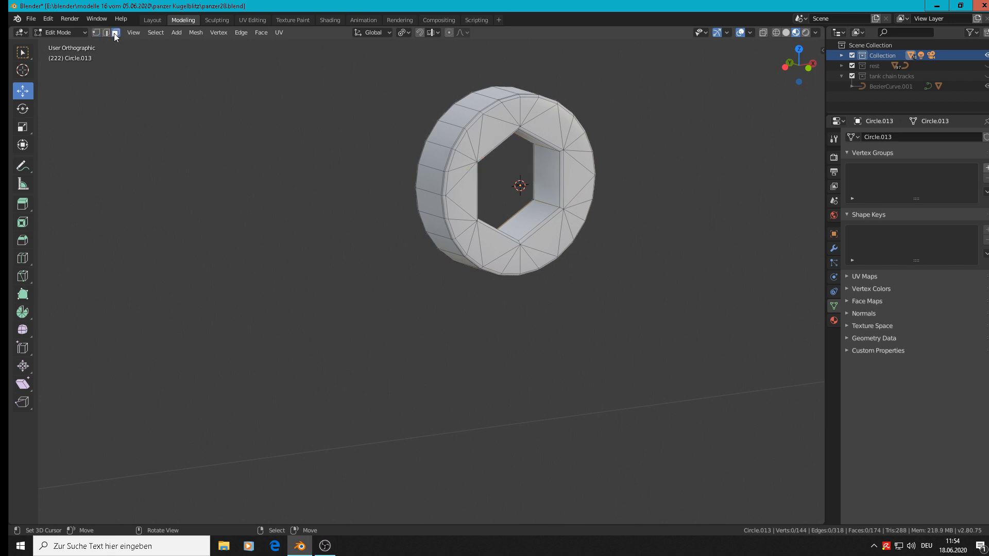
{"action": "scroll", "coordinate": [458, 188], "scroll_direction": "up", "scroll_amount": 3}
{"action": "left_click", "coordinate": [431, 176]}
{"action": "left_click", "coordinate": [411, 176]}
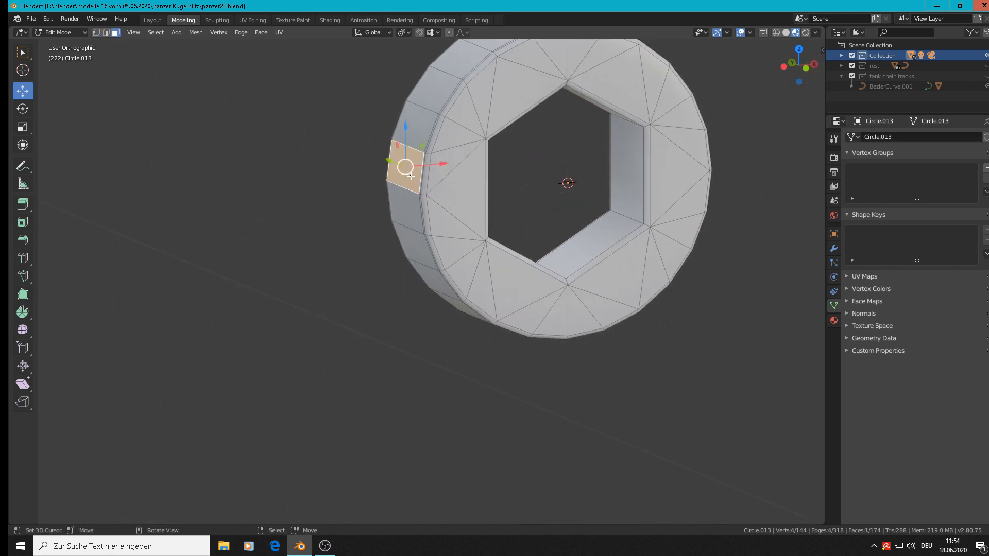
{"action": "left_click", "coordinate": [410, 221], "text": "shift"}
{"action": "left_click", "coordinate": [417, 237], "text": "shift"}
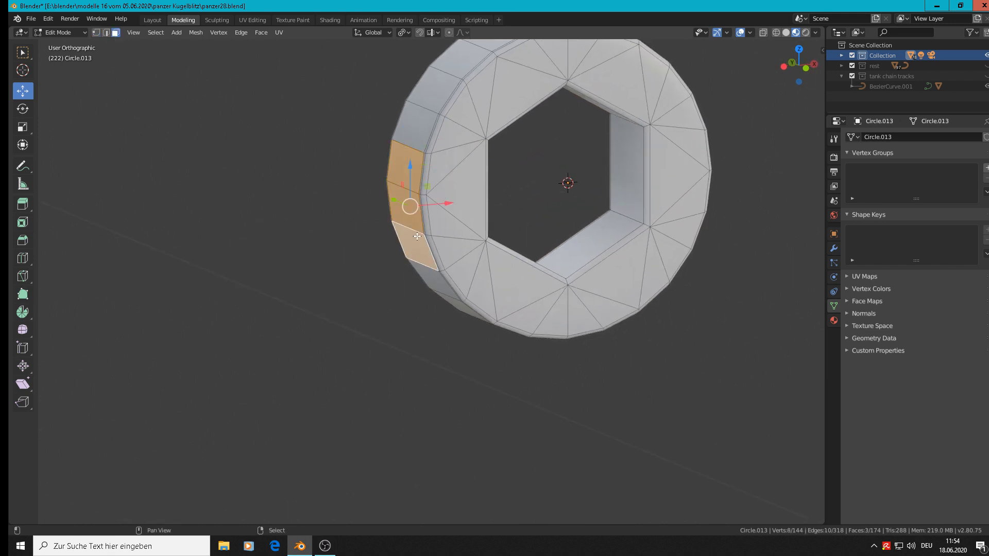
{"action": "left_click", "coordinate": [421, 121], "text": "shift"}
{"action": "key", "text": "KP_1"}
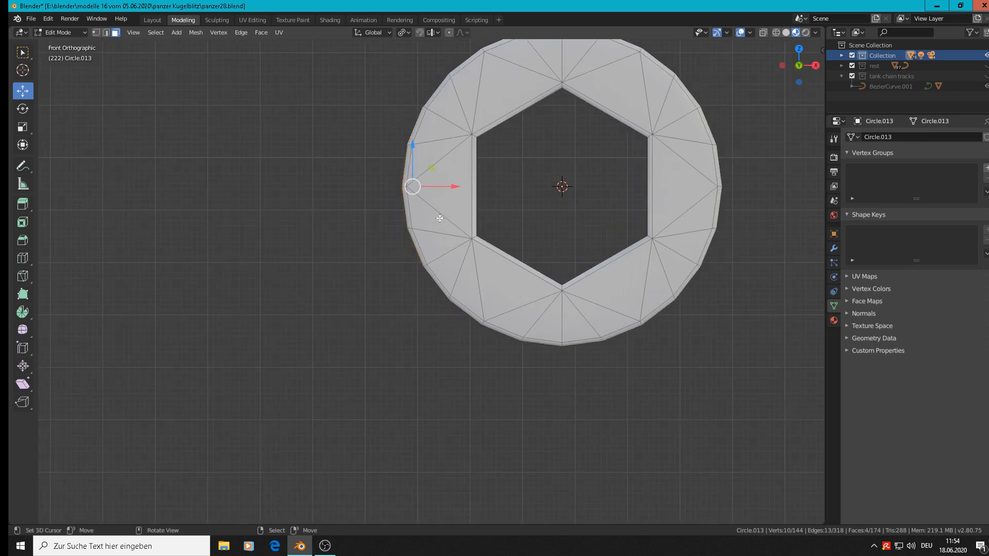
{"action": "scroll", "coordinate": [445, 218], "scroll_direction": "down", "scroll_amount": 6}
{"action": "key", "text": "e"}
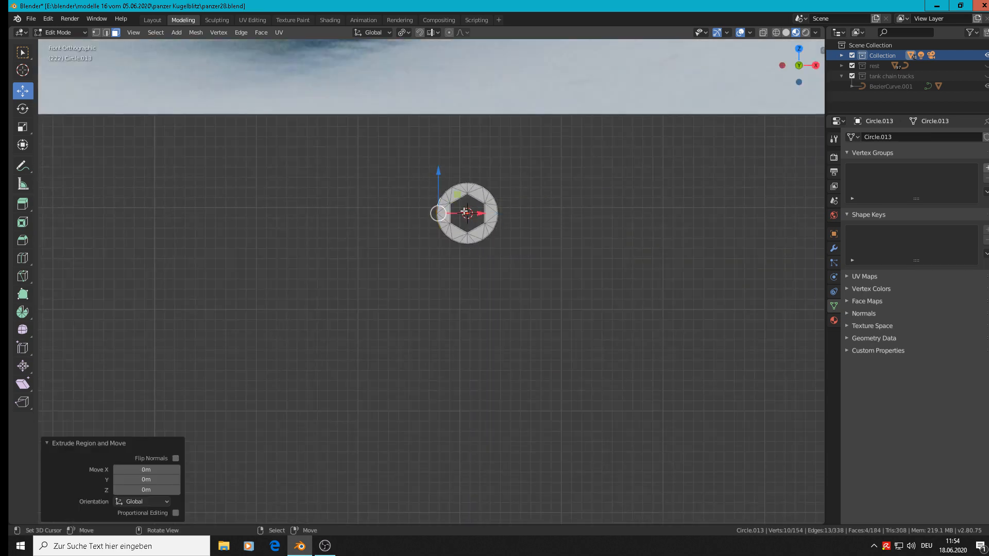
{"action": "left_click", "coordinate": [135, 231]}
Lengthen the wrench handle by moving its end faces another 0.0483 m in the negative X direction, and leave mesh editing
{"action": "middle_click_drag", "start_coordinate": [228, 226], "coordinate": [547, 185], "text": "shift"}
{"action": "scroll", "coordinate": [548, 185], "scroll_direction": "down", "scroll_amount": 3}
{"action": "middle_click_drag", "start_coordinate": [635, 190], "coordinate": [575, 396], "text": "shift"}
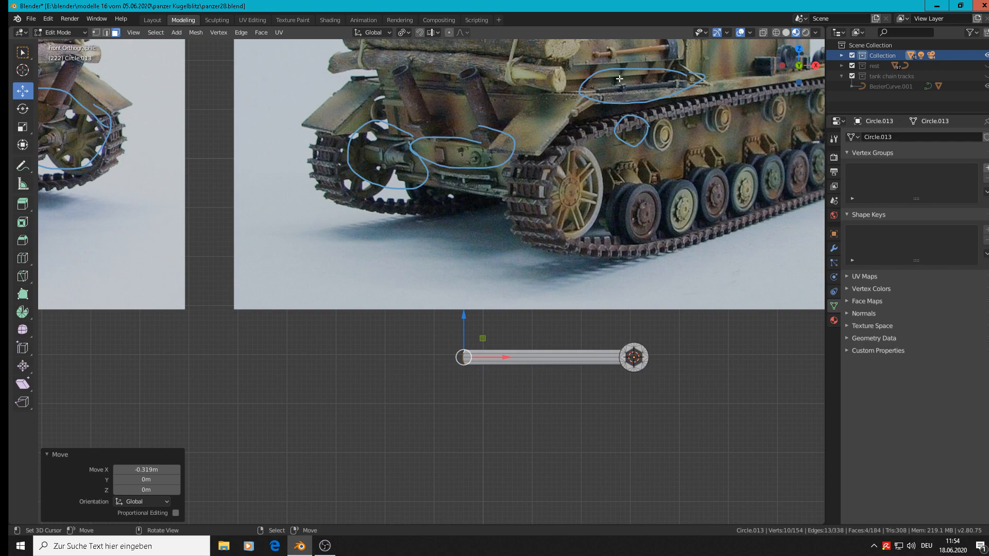
{"action": "left_click_drag", "start_coordinate": [508, 359], "coordinate": [485, 360]}
{"action": "scroll", "coordinate": [483, 457], "scroll_direction": "up", "scroll_amount": 4}
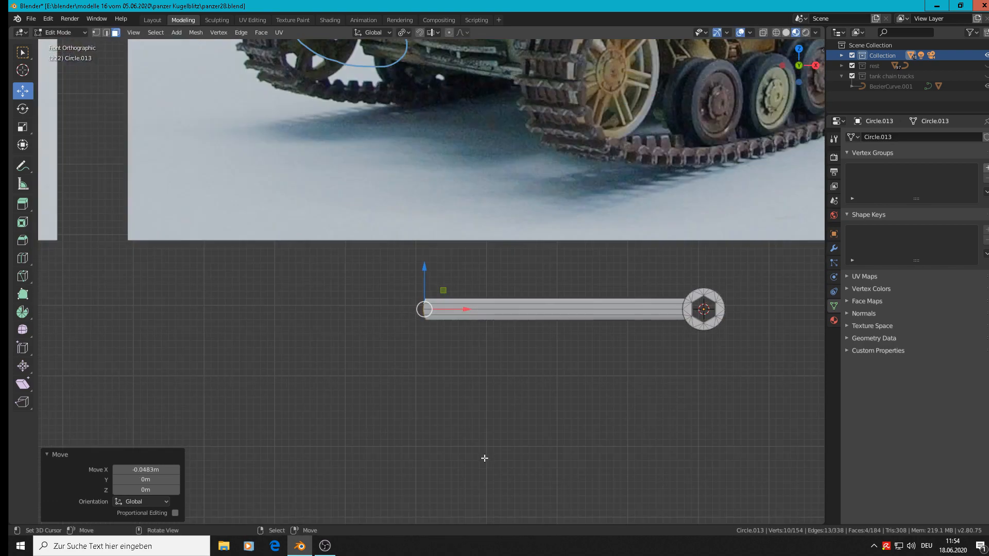
{"action": "key", "text": "Tab"}
{"action": "middle_click_drag", "start_coordinate": [503, 394], "coordinate": [737, 298]}
{"action": "scroll", "coordinate": [520, 360], "scroll_direction": "down", "scroll_amount": 2}
{"action": "scroll", "coordinate": [531, 354], "scroll_direction": "down", "scroll_amount": 6}
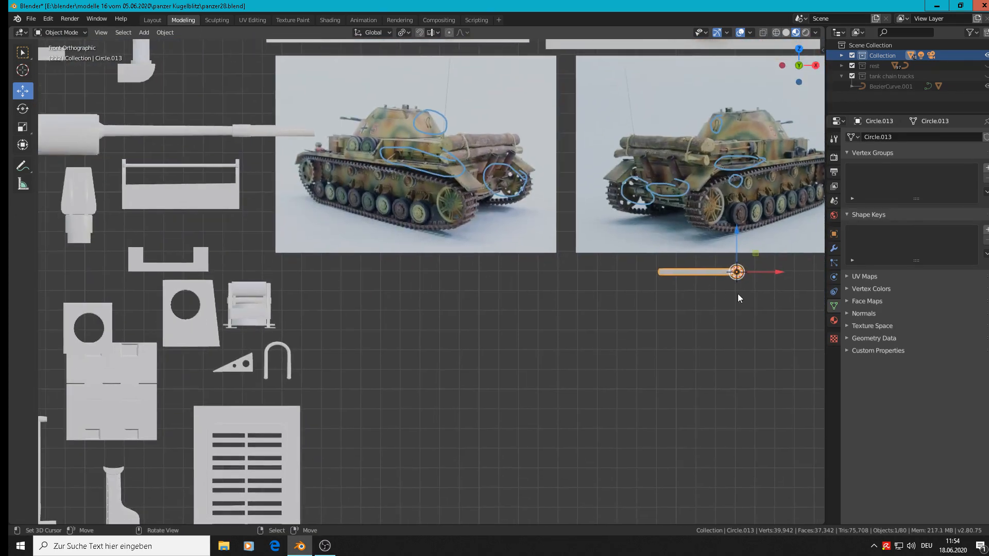
{"action": "scroll", "coordinate": [730, 297], "scroll_direction": "up", "scroll_amount": 10}
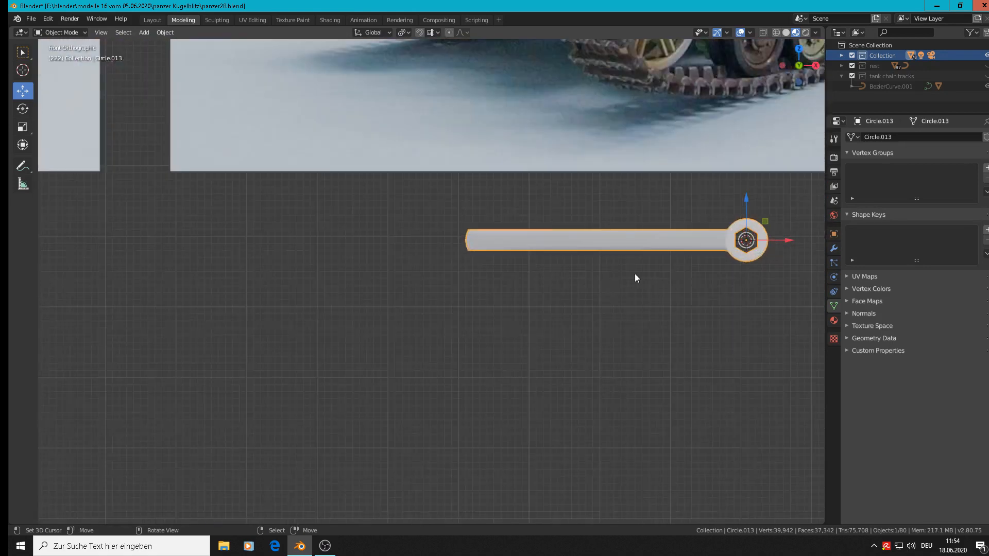
Taper the wrench handle by scaling its end faces down along Z, and return to object mode
{"action": "key", "text": "Tab"}
{"action": "scroll", "coordinate": [352, 234], "scroll_direction": "down", "scroll_amount": 2}
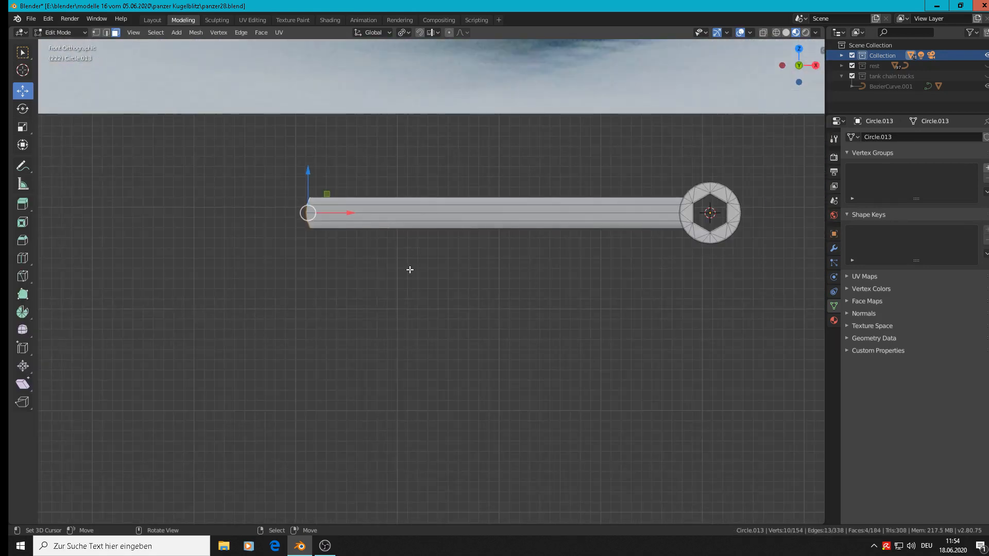
{"action": "key", "text": "s"}
{"action": "key", "text": "z"}
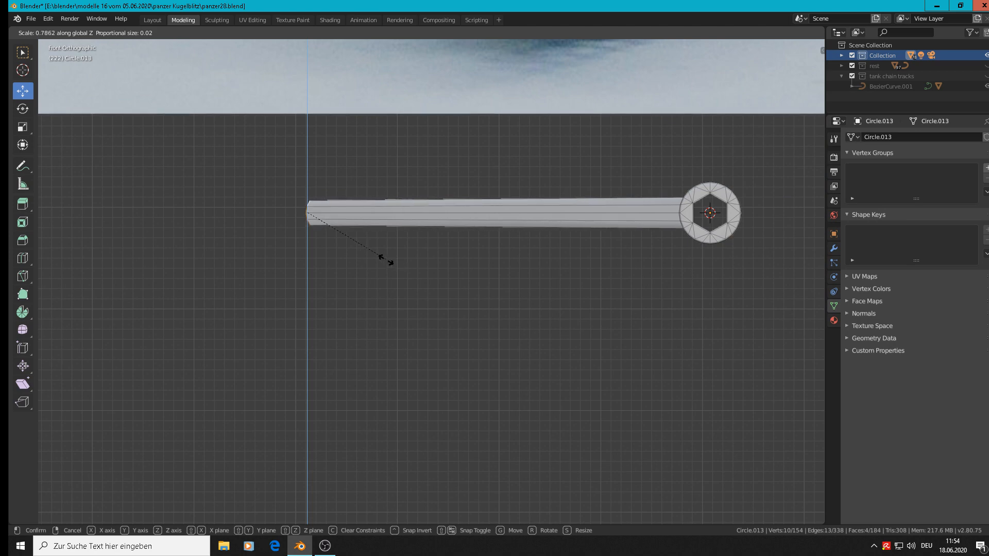
{"action": "left_click", "coordinate": [376, 257]}
{"action": "key", "text": "Tab"}
Move the wrench among the other parts just below the axe and scale it up by 2.323
{"action": "scroll", "coordinate": [376, 256], "scroll_direction": "down", "scroll_amount": 5}
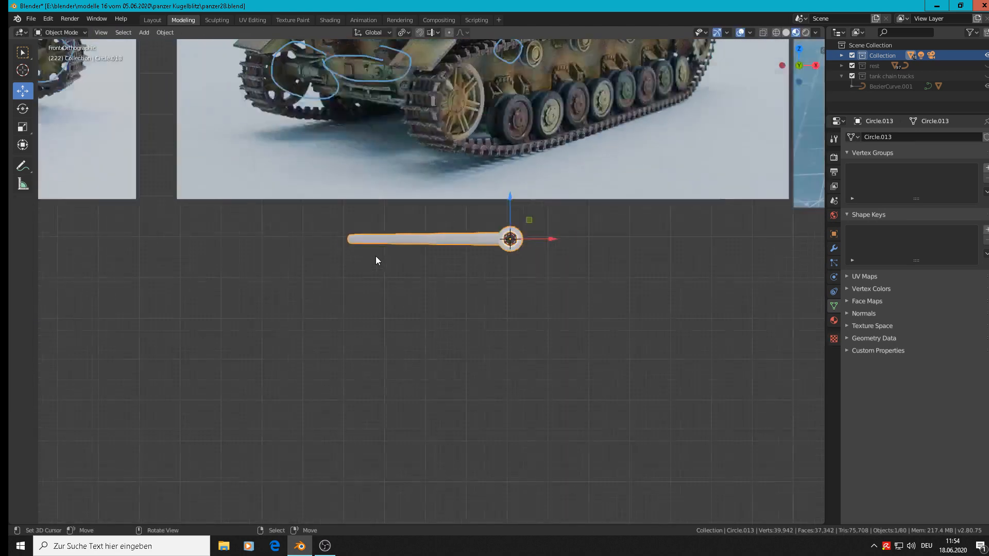
{"action": "middle_click_drag", "start_coordinate": [471, 285], "coordinate": [720, 258], "text": "shift"}
{"action": "scroll", "coordinate": [530, 267], "scroll_direction": "down", "scroll_amount": 4}
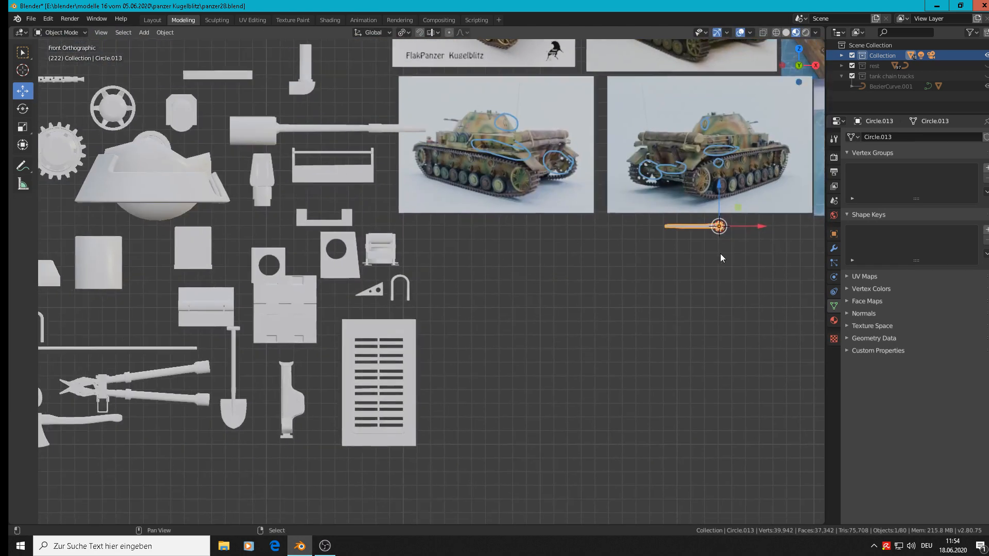
{"action": "key", "text": "g"}
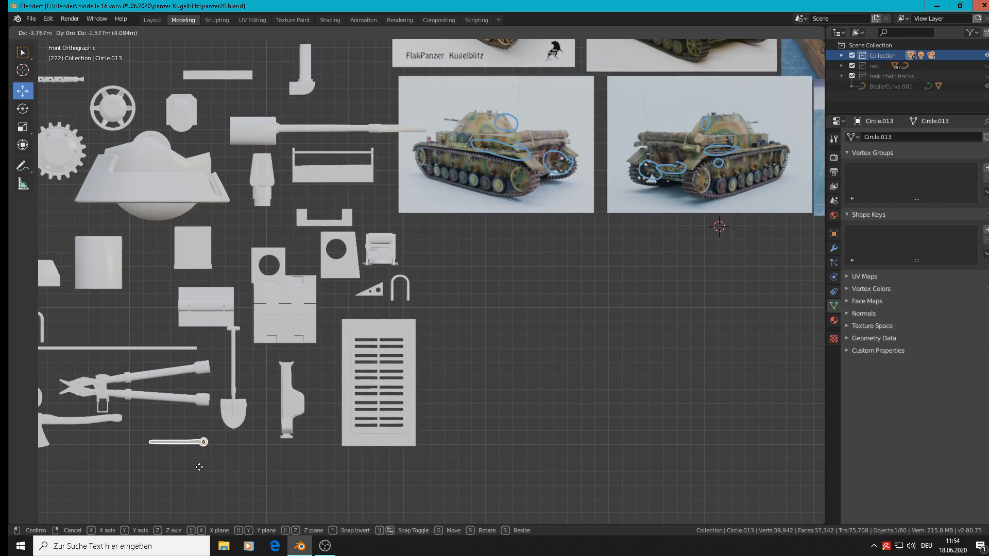
{"action": "left_click", "coordinate": [200, 467]}
{"action": "key", "text": "s"}
{"action": "left_click", "coordinate": [274, 450]}
{"action": "middle_click_drag", "start_coordinate": [274, 449], "coordinate": [458, 361], "text": "shift"}
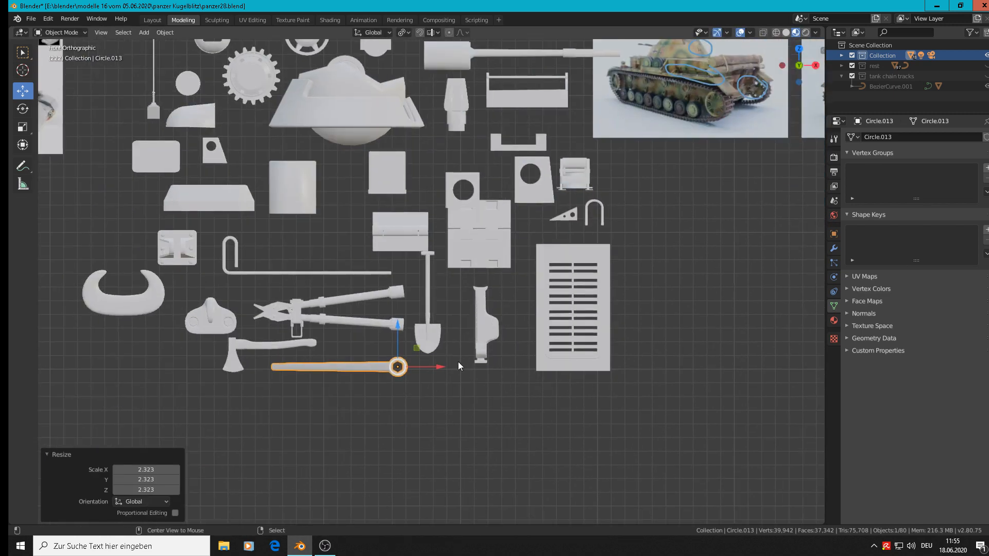
Deselect the wrench and save the file
{"action": "left_click", "coordinate": [458, 361]}
{"action": "left_click", "coordinate": [31, 19]}
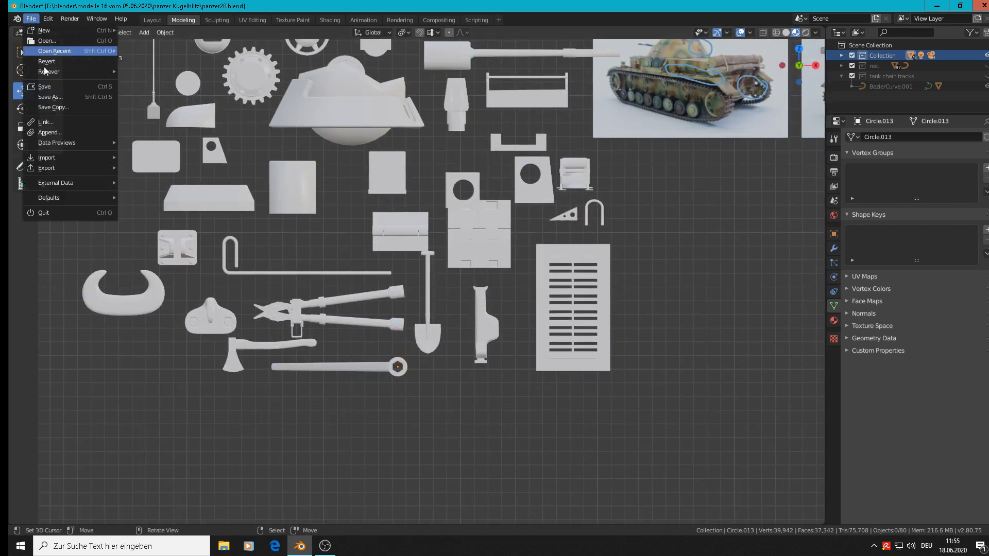
{"action": "left_click", "coordinate": [52, 90]}
Check the tool mounting in the rear reference photo and duplicate the clamp part onto the wrench, offset -1.7 m in X and -1.42 m in Z
{"action": "middle_click_drag", "start_coordinate": [719, 161], "coordinate": [330, 316], "text": "shift"}
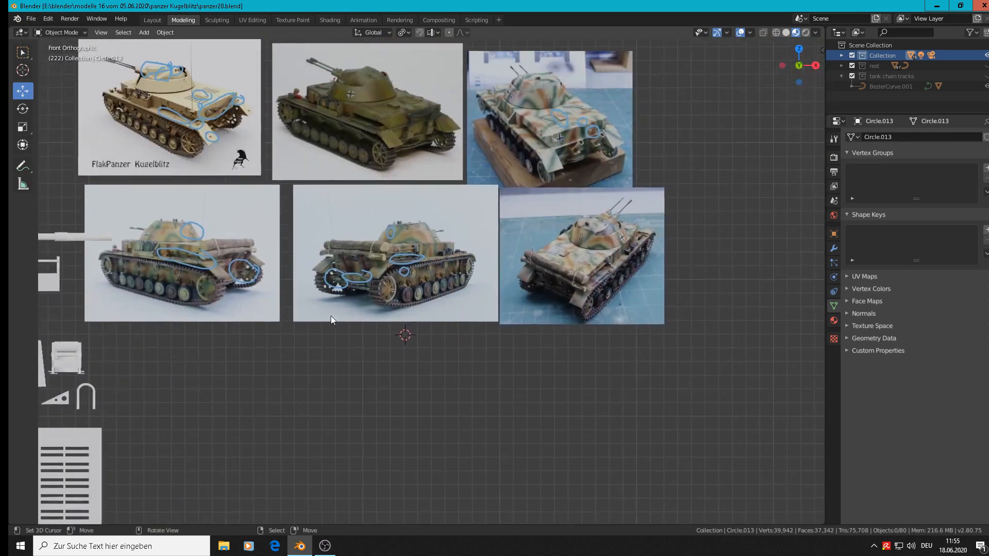
{"action": "scroll", "coordinate": [330, 316], "scroll_direction": "up", "scroll_amount": 10}
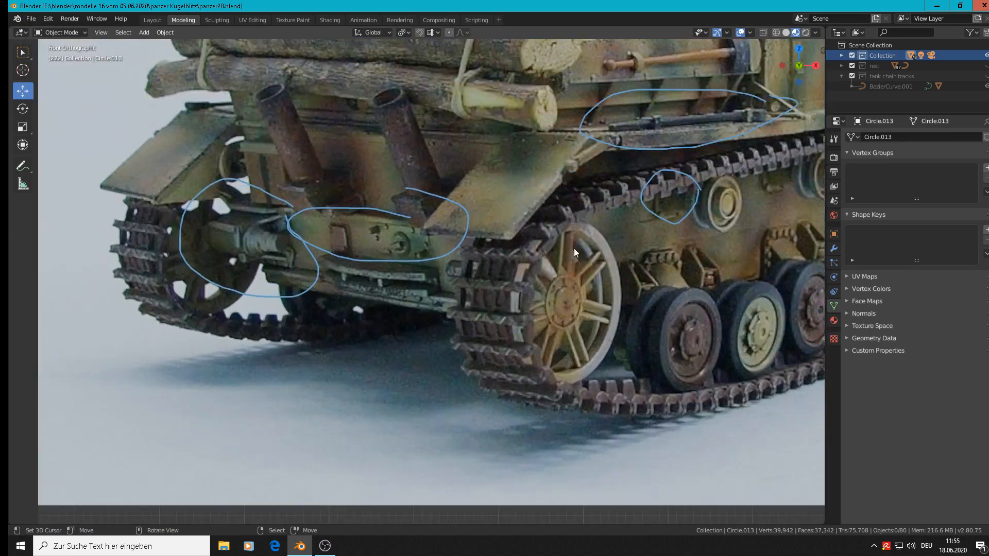
{"action": "middle_click_drag", "start_coordinate": [574, 248], "coordinate": [487, 363], "text": "shift"}
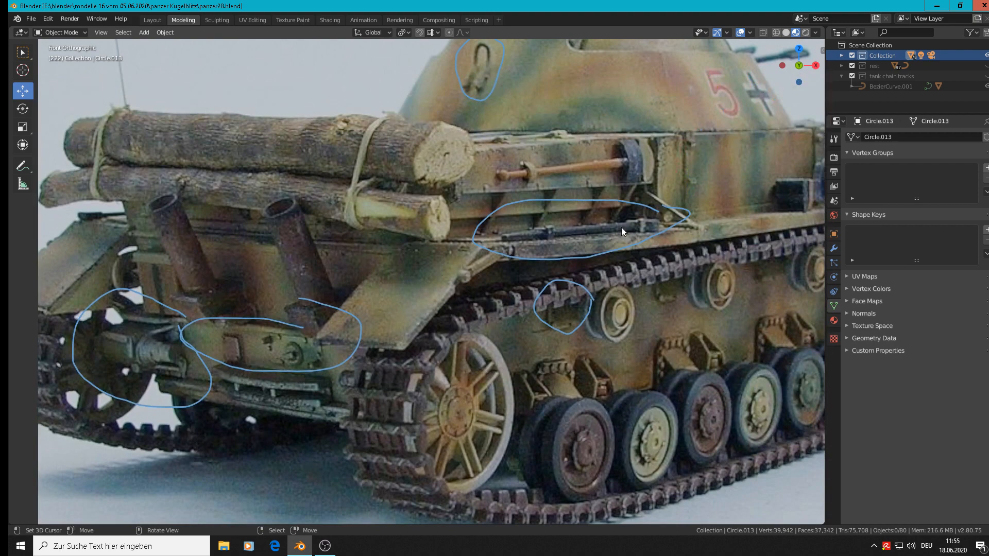
{"action": "scroll", "coordinate": [550, 291], "scroll_direction": "down", "scroll_amount": 6}
{"action": "scroll", "coordinate": [203, 515], "scroll_direction": "down", "scroll_amount": 5, "text": "shift"}
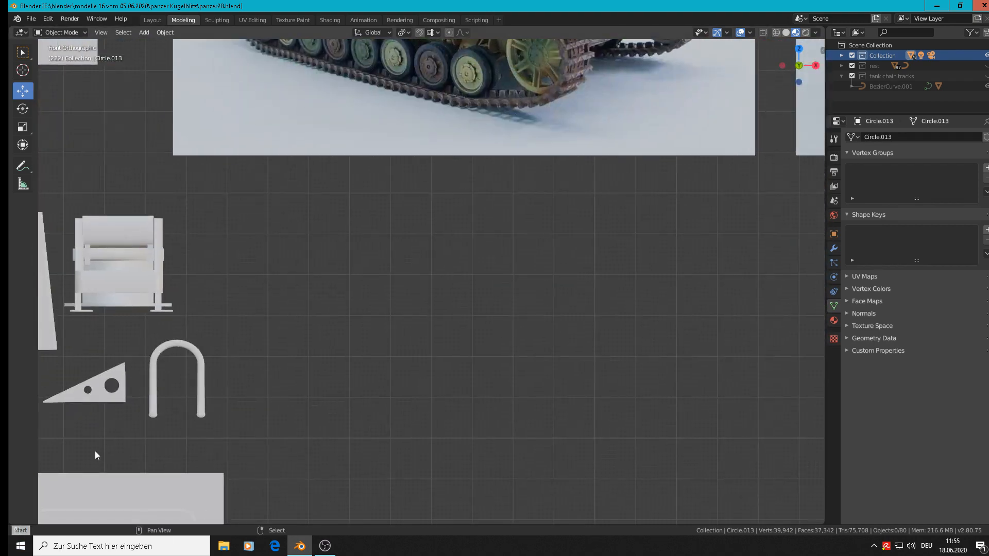
{"action": "scroll", "coordinate": [366, 252], "scroll_direction": "down", "scroll_amount": 3}
{"action": "middle_click_drag", "start_coordinate": [384, 280], "coordinate": [613, 118], "text": "shift"}
{"action": "left_click", "coordinate": [584, 98]}
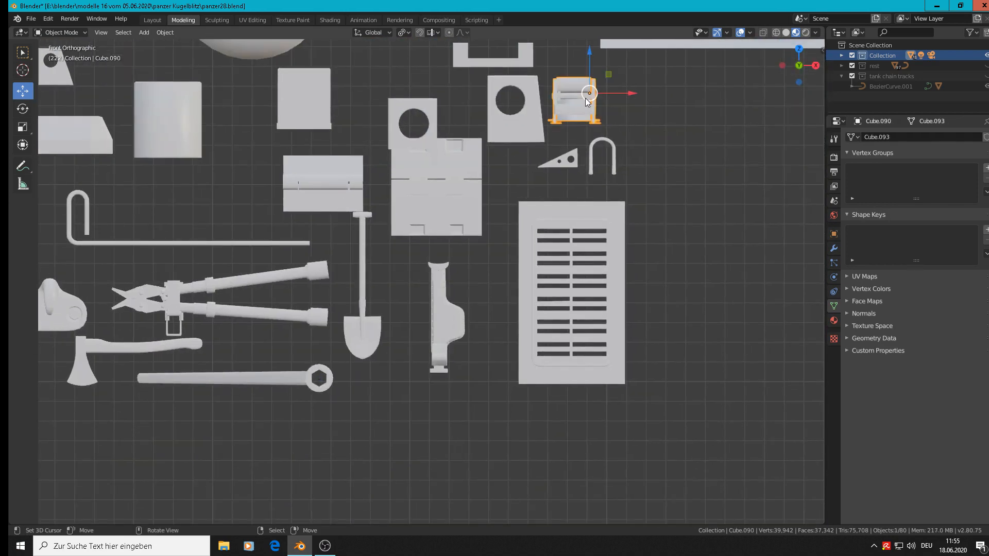
{"action": "scroll", "coordinate": [594, 211], "scroll_direction": "down", "scroll_amount": 1}
{"action": "key", "text": "shift+d"}
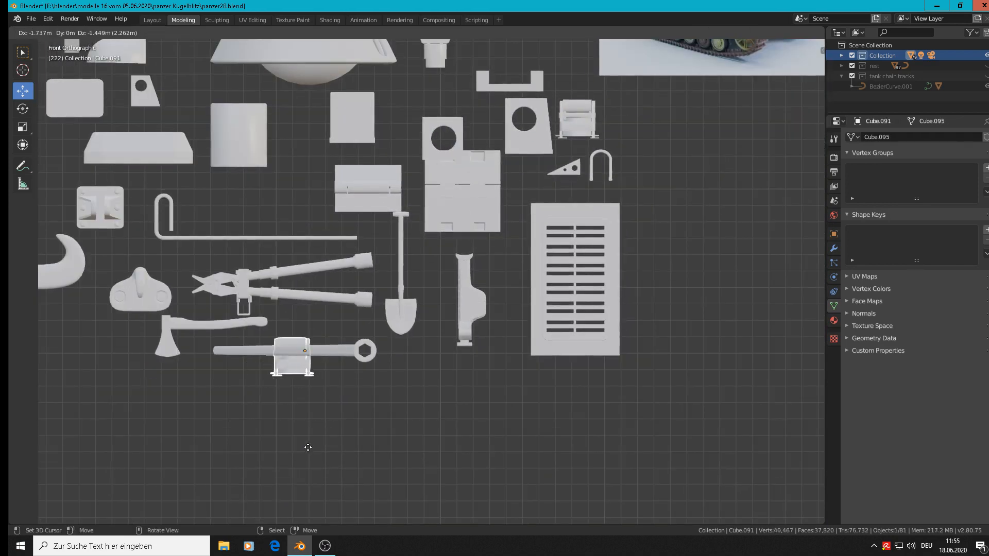
{"action": "left_click", "coordinate": [313, 443]}
Move the distant wrench 40.6 m along Y so it sits beside the other parts
{"action": "scroll", "coordinate": [311, 345], "scroll_direction": "up", "scroll_amount": 3}
{"action": "middle_click_drag", "start_coordinate": [310, 343], "coordinate": [297, 372]}
{"action": "scroll", "coordinate": [264, 382], "scroll_direction": "down", "scroll_amount": 5}
{"action": "scroll", "coordinate": [413, 289], "scroll_direction": "down", "scroll_amount": 7}
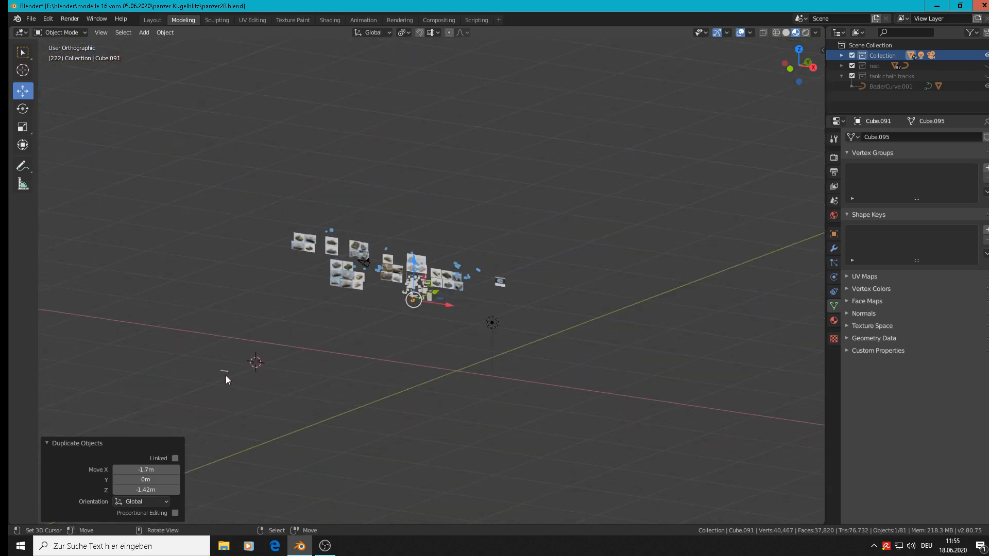
{"action": "left_click", "coordinate": [225, 376]}
{"action": "key", "text": "g"}
{"action": "key", "text": "y"}
{"action": "left_click", "coordinate": [448, 301]}
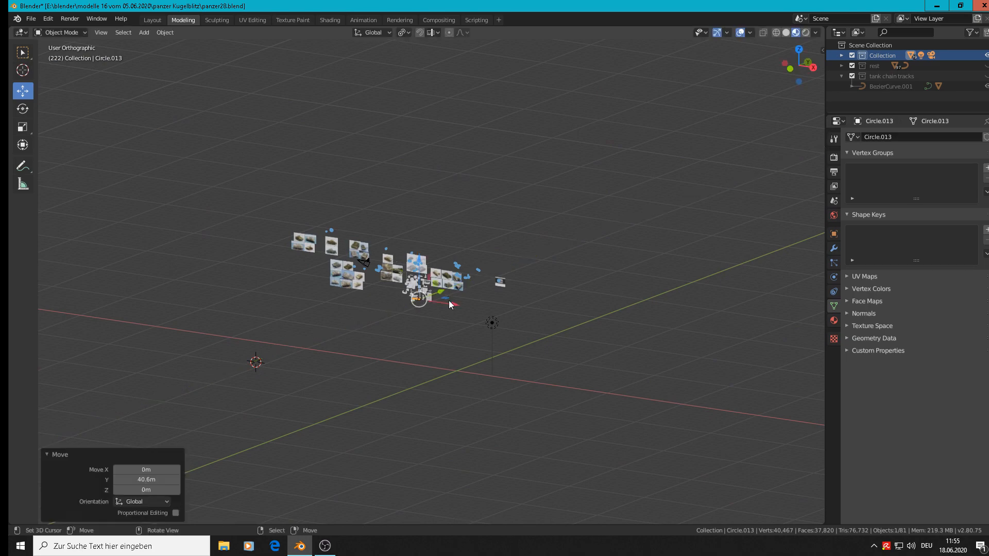
{"action": "key", "text": "KP_Decimal"}
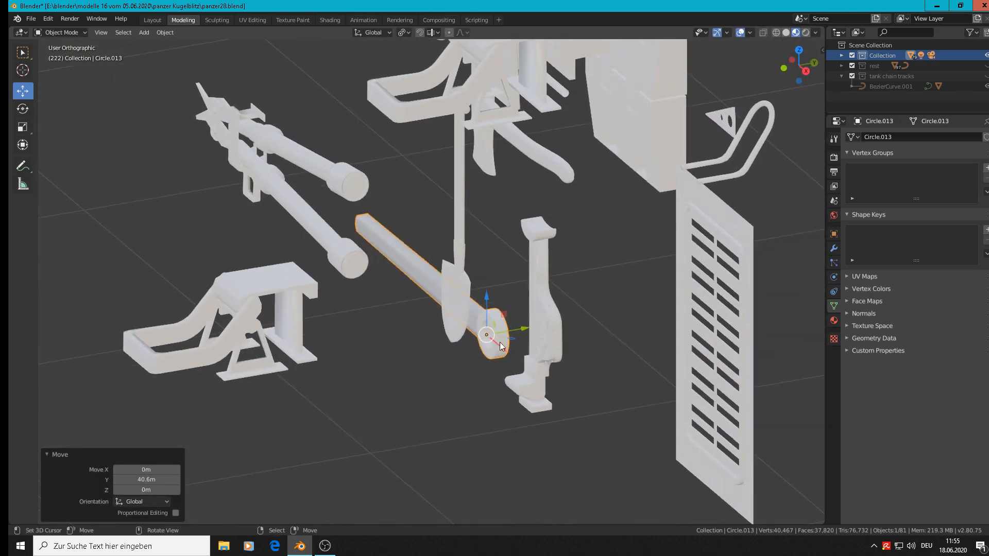
Align the wrench with the duplicated clamp by moving it -0.704 m along Y
{"action": "key", "text": "g"}
{"action": "key", "text": "y"}
{"action": "left_click", "coordinate": [304, 386]}
{"action": "middle_click_drag", "start_coordinate": [305, 382], "coordinate": [495, 303], "text": "shift"}
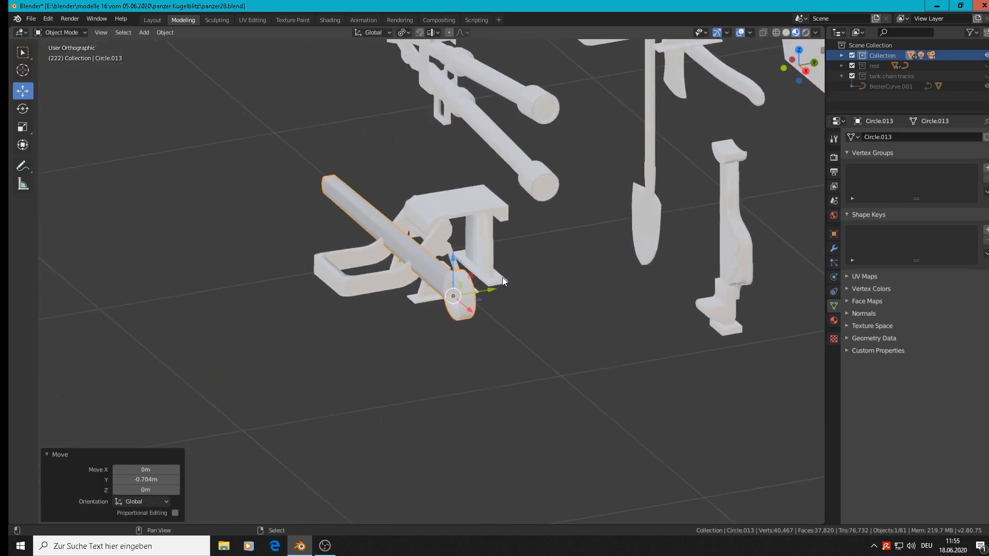
Rotate the duplicated clamp 90° around the X axis
{"action": "scroll", "coordinate": [500, 277], "scroll_direction": "up", "scroll_amount": 4}
{"action": "right_click", "coordinate": [431, 190]}
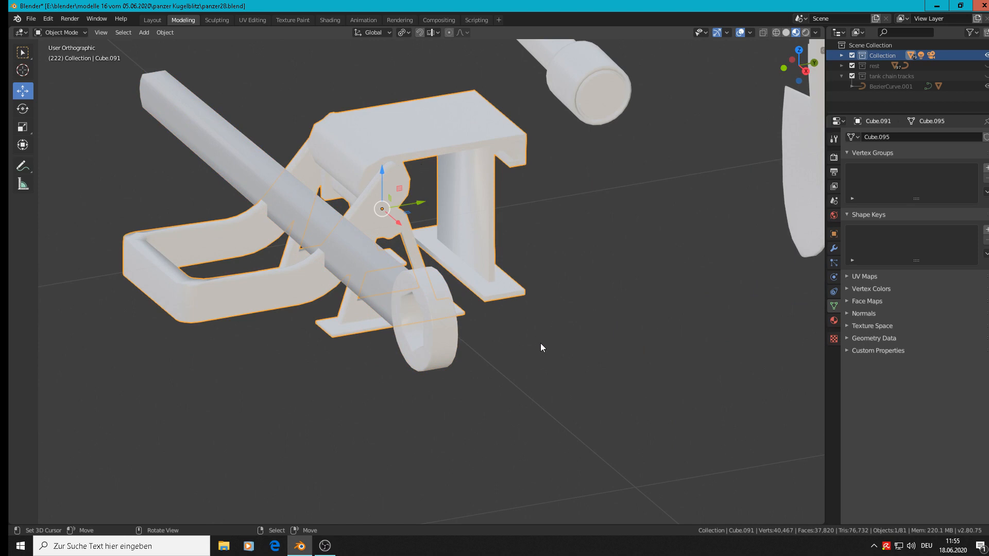
{"action": "type", "text": "rx90"}
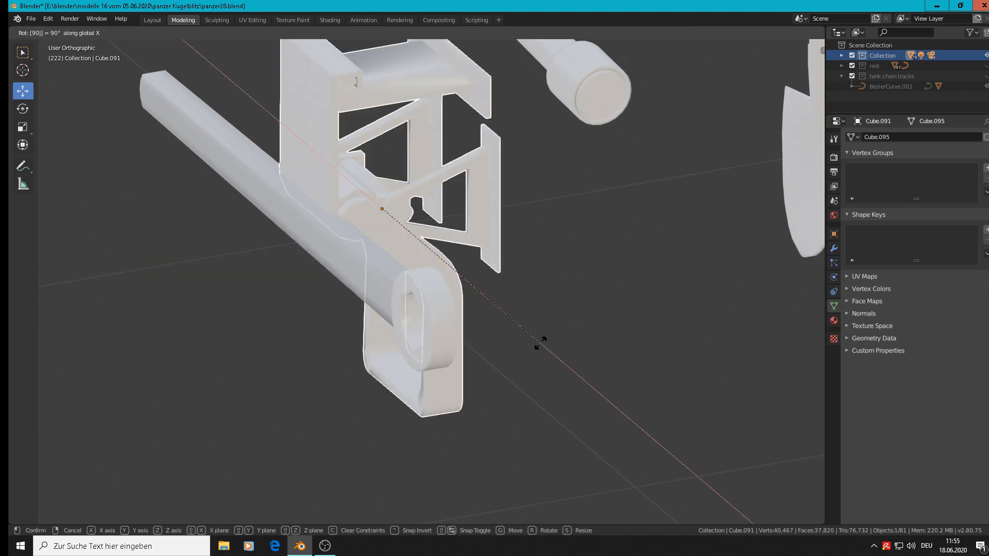
{"action": "key", "text": "Return"}
{"action": "key", "text": "KP_1"}
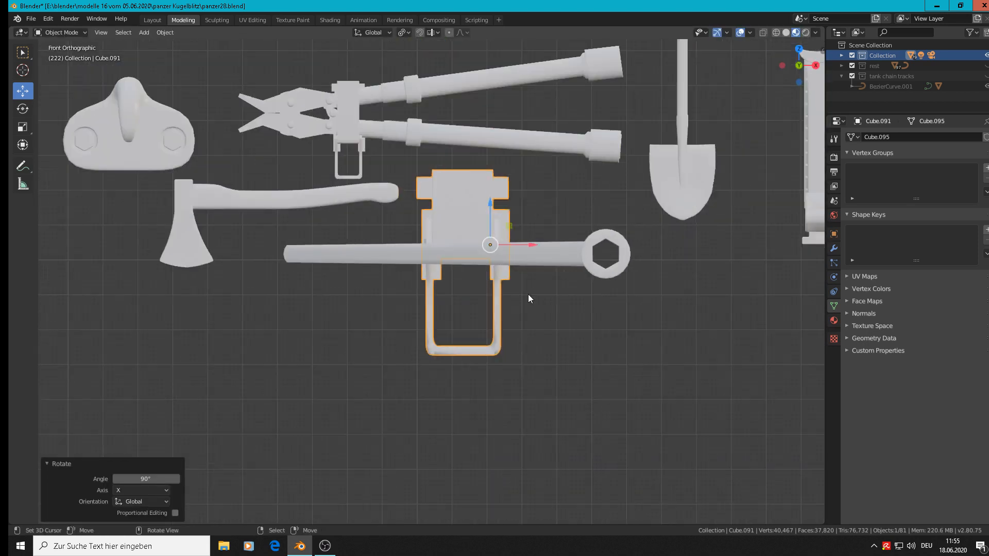
Scale the clamp to 0.241 and position it over the wrench handle, moving it 0.148 m in X and -0.0587 m in Z
{"action": "key", "text": "s"}
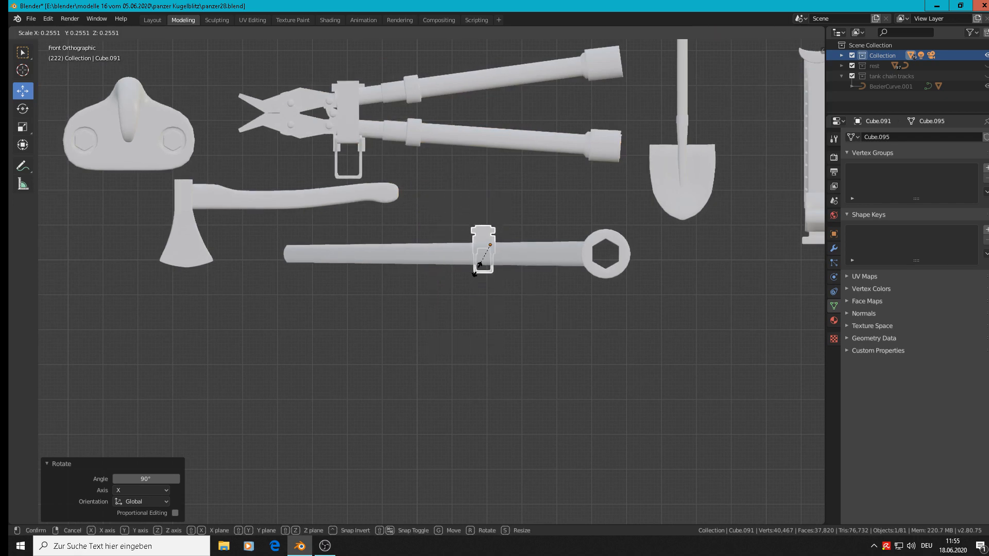
{"action": "left_click", "coordinate": [478, 268]}
{"action": "scroll", "coordinate": [535, 273], "scroll_direction": "up", "scroll_amount": 1}
{"action": "scroll", "coordinate": [535, 273], "scroll_direction": "up", "scroll_amount": 4}
{"action": "key", "text": "g"}
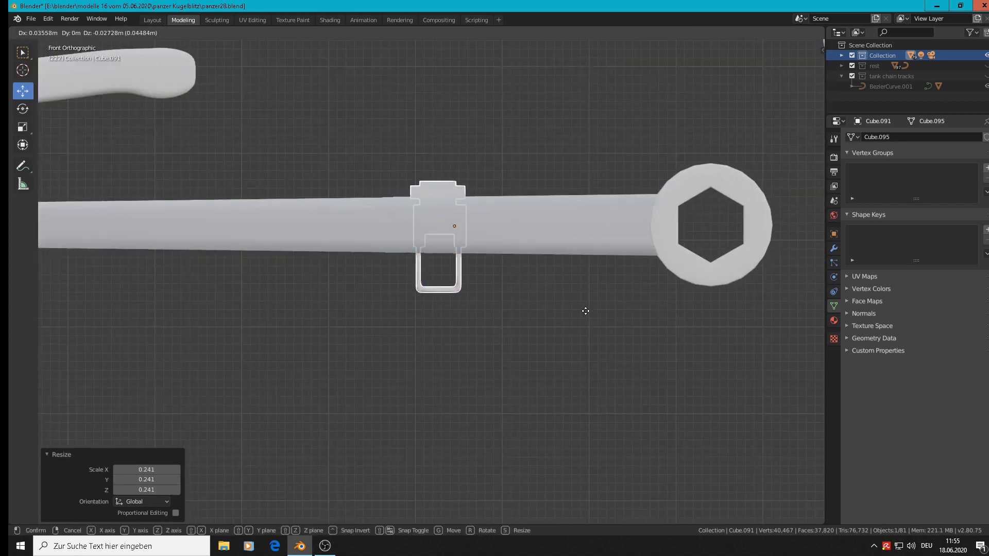
{"action": "left_click", "coordinate": [662, 332]}
Move the clamp -0.0955 m along Y so it encloses the wrench handle
{"action": "middle_click_drag", "start_coordinate": [663, 331], "coordinate": [523, 335]}
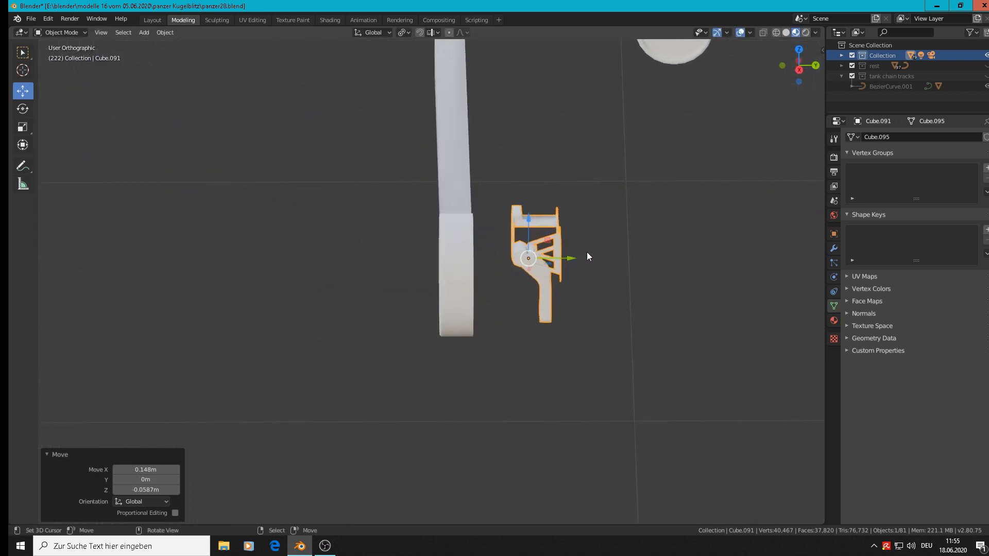
{"action": "key", "text": "g"}
{"action": "key", "text": "y"}
{"action": "left_click", "coordinate": [496, 252]}
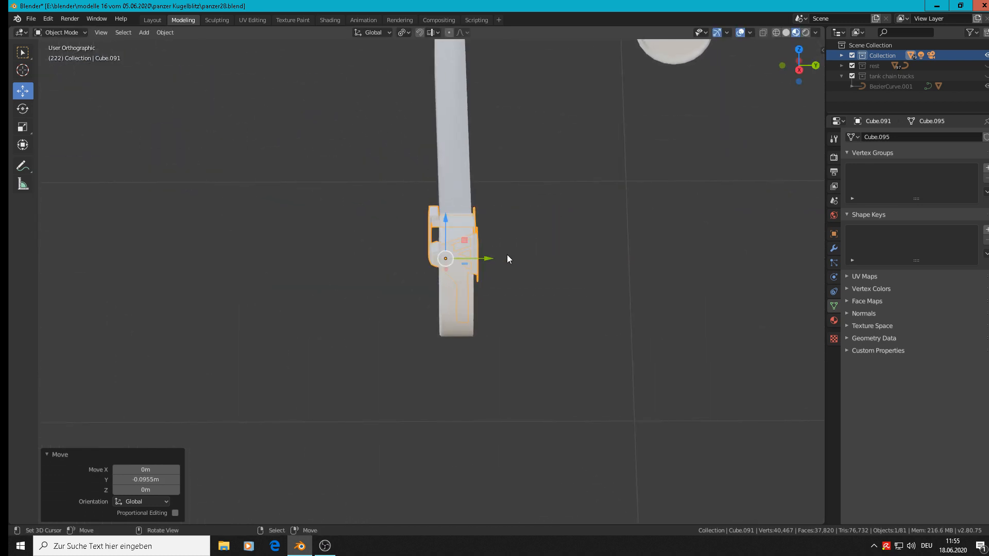
Select the upper vertices of the clamp around the wrench handle and raise them so the clamp reaches over the handle's top edge
{"action": "middle_click_drag", "start_coordinate": [506, 258], "coordinate": [534, 245]}
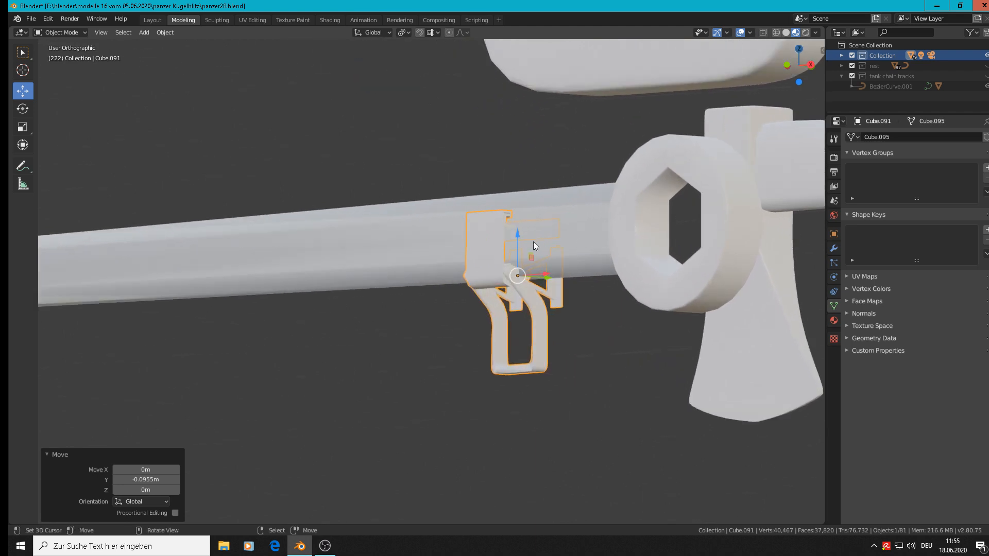
{"action": "key", "text": "Tab"}
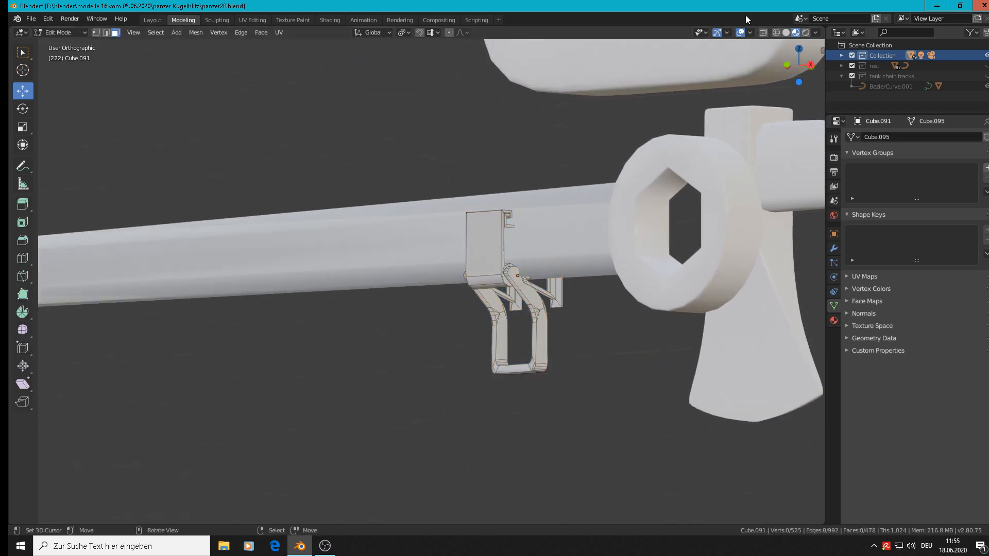
{"action": "left_click", "coordinate": [774, 36]}
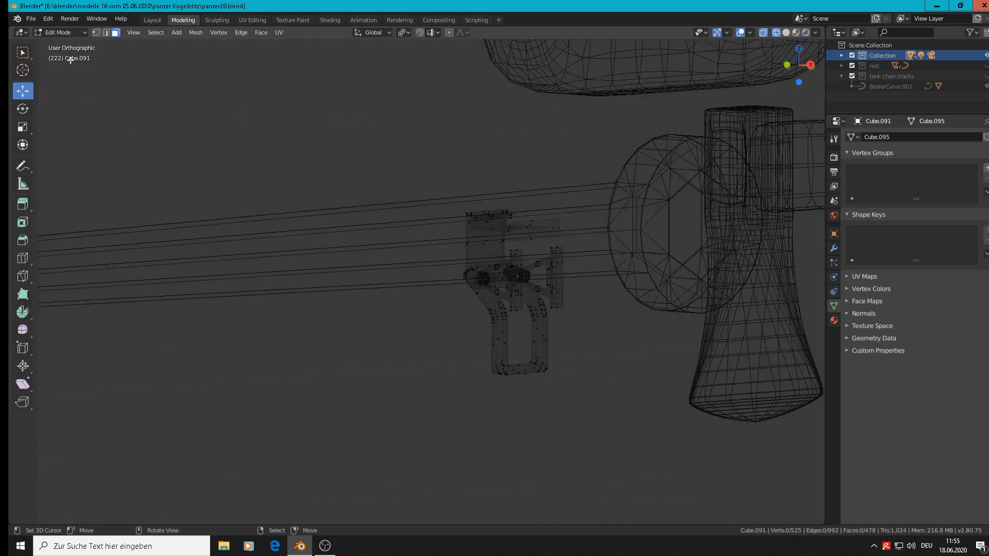
{"action": "left_click", "coordinate": [96, 32]}
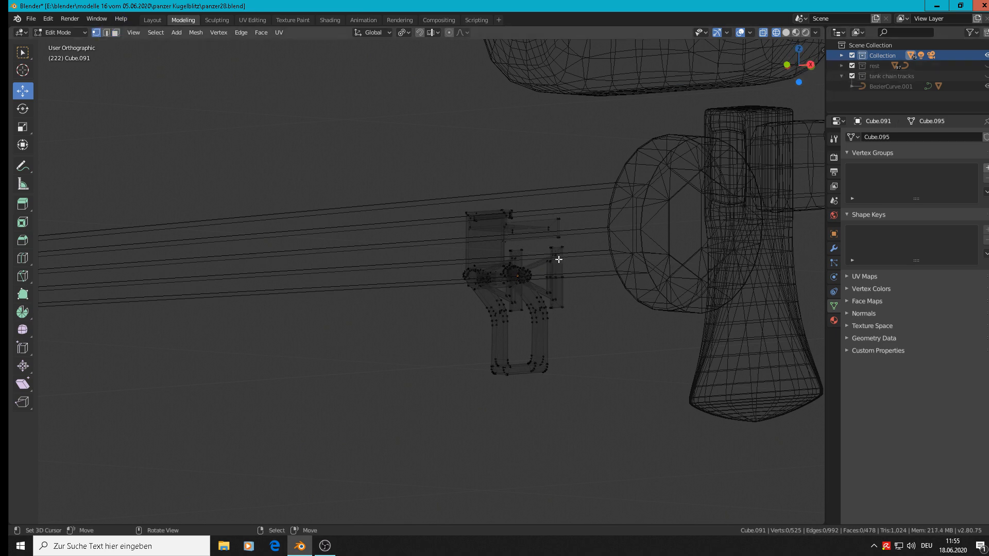
{"action": "key", "text": "c"}
{"action": "mouse_move", "coordinate": [496, 214]}
{"action": "left_mouse_down"}
{"action": "mouse_move", "coordinate": [492, 205]}
{"action": "mouse_move", "coordinate": [555, 204]}
{"action": "left_mouse_up"}
{"action": "right_click", "coordinate": [508, 203]}
{"action": "left_click_drag", "start_coordinate": [506, 180], "coordinate": [516, 136]}
{"action": "middle_click_drag", "start_coordinate": [516, 136], "coordinate": [519, 235]}
{"action": "left_click_drag", "start_coordinate": [503, 149], "coordinate": [499, 149]}
{"action": "key", "text": "Tab"}
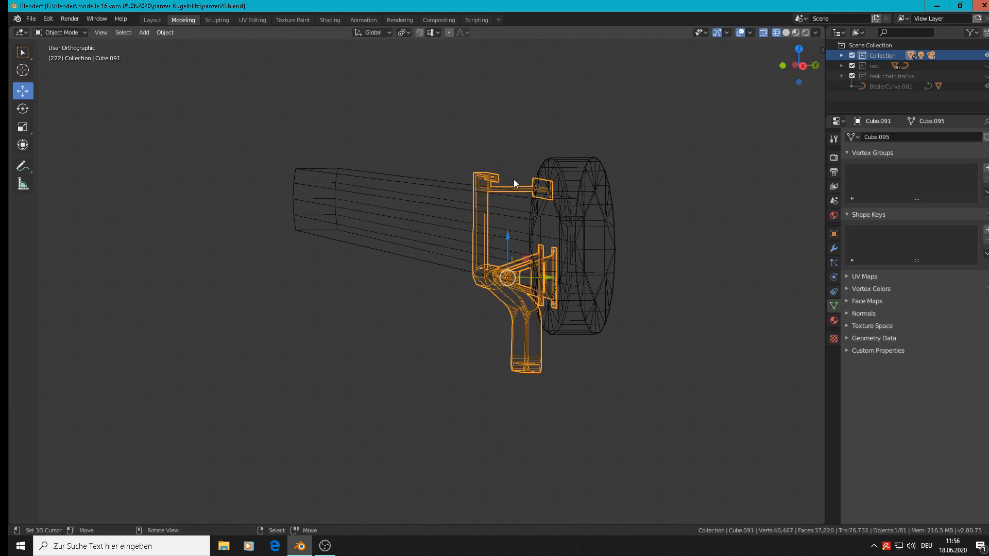
Duplicate the clamp to the far end of the wrench handle, moving it -0.567 m in X, and raise it 0.00513 m in Z
{"action": "middle_click_drag", "start_coordinate": [514, 179], "coordinate": [741, 281]}
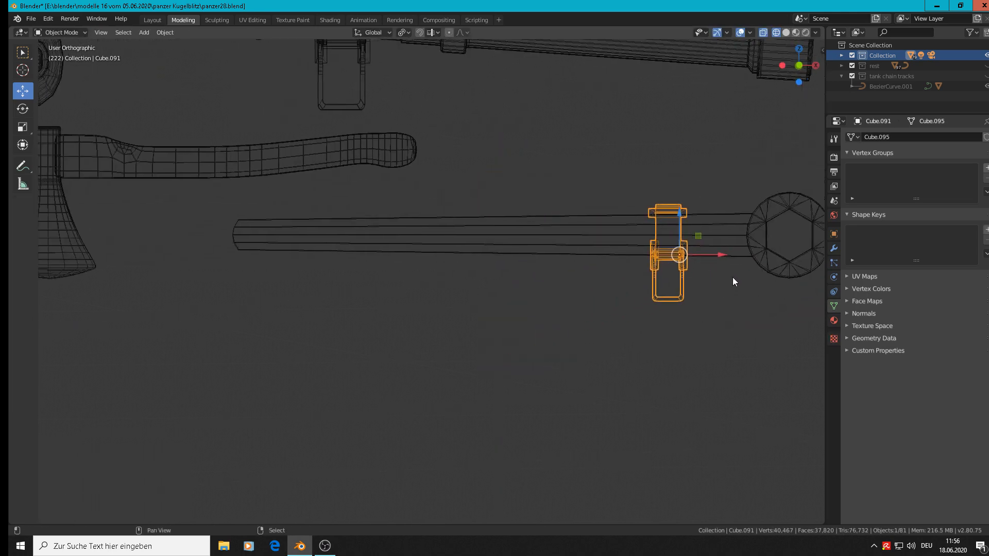
{"action": "key", "text": "shift+d"}
{"action": "right_click", "coordinate": [732, 281]}
{"action": "key", "text": "g"}
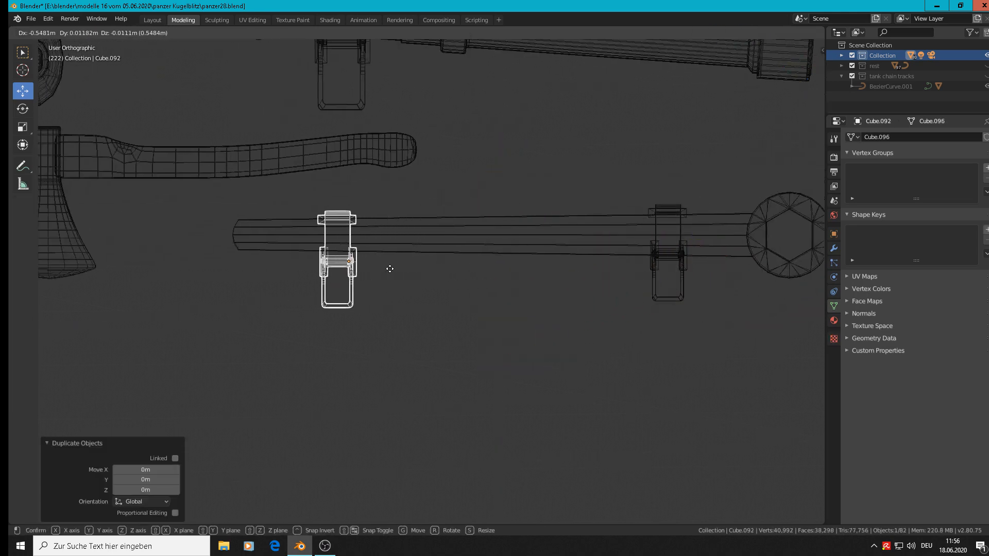
{"action": "left_click", "coordinate": [370, 267]}
{"action": "key", "text": "g"}
{"action": "key", "text": "z"}
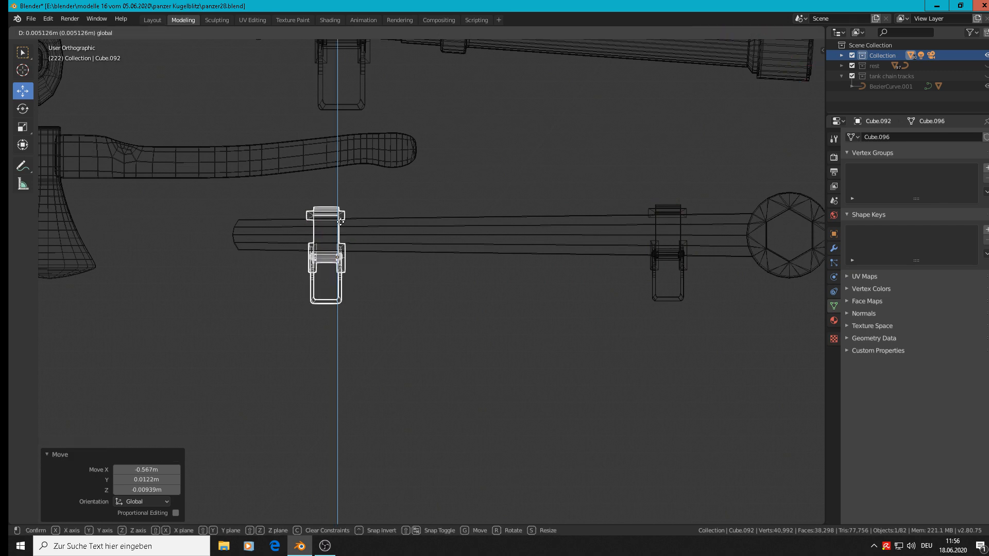
{"action": "left_click", "coordinate": [341, 221]}
Check the duplicated clamp's fit on the handle end and restore the material preview shading
{"action": "middle_click_drag", "start_coordinate": [341, 221], "coordinate": [303, 261]}
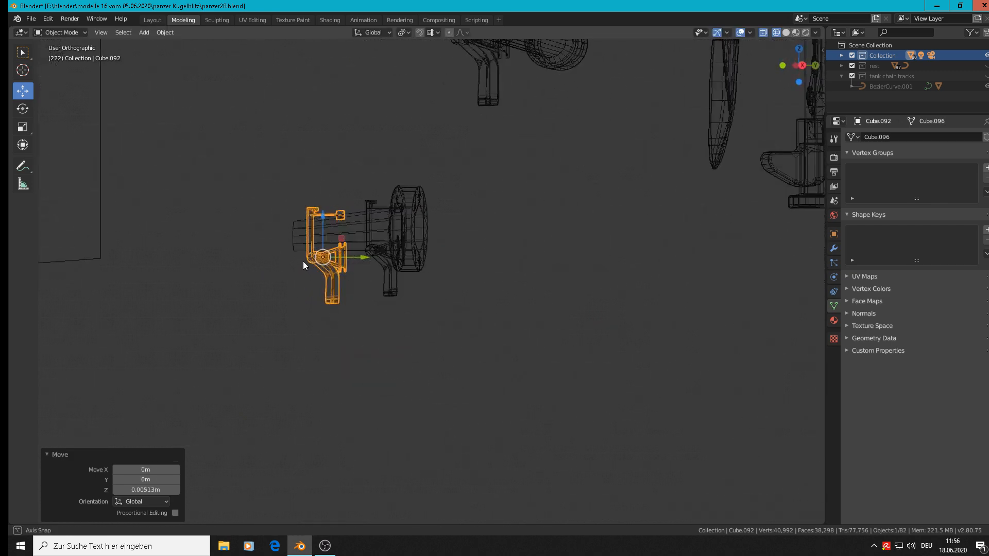
{"action": "key", "text": "Tab"}
{"action": "scroll", "coordinate": [493, 300], "scroll_direction": "up", "scroll_amount": 6}
{"action": "middle_click_drag", "start_coordinate": [492, 300], "coordinate": [520, 278]}
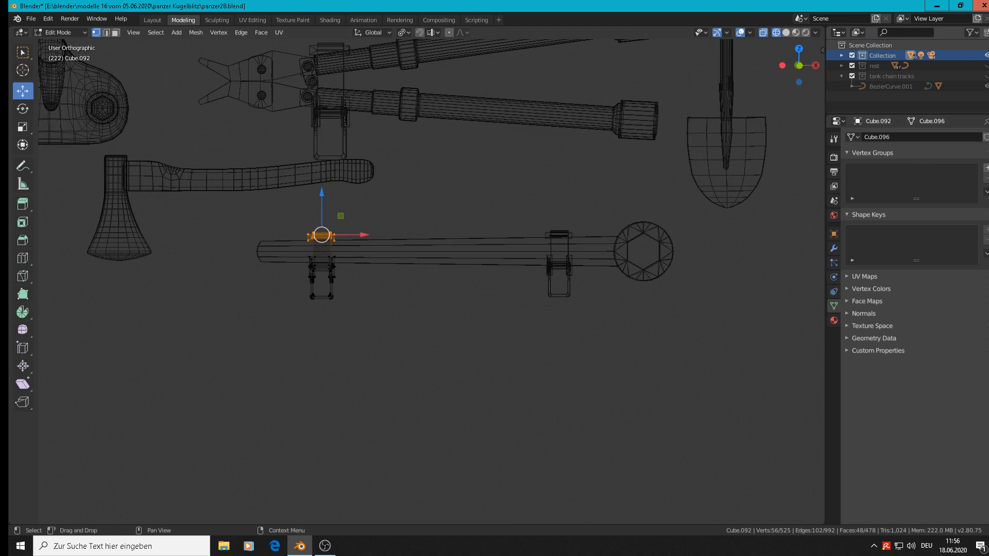
{"action": "left_click", "coordinate": [796, 33]}
{"action": "key", "text": "Tab"}
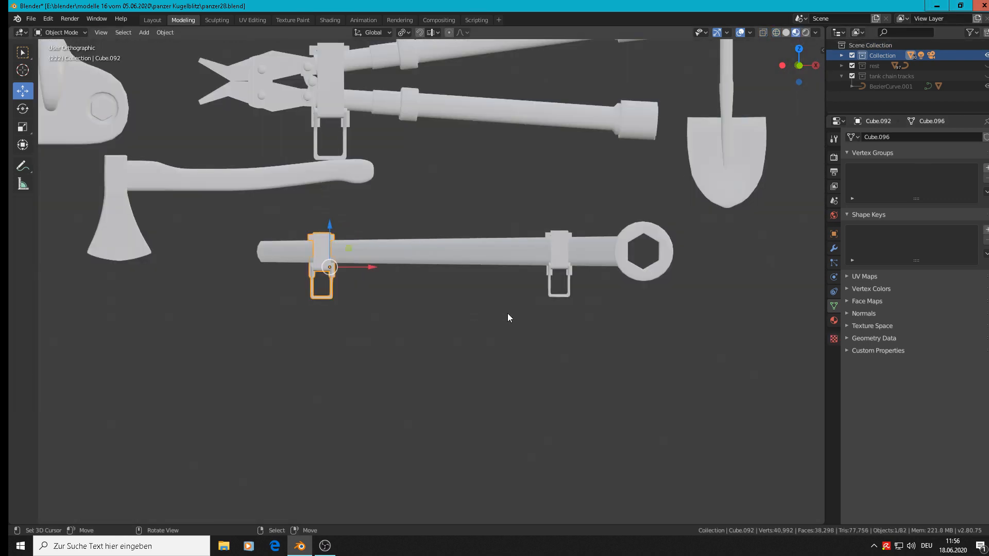
Join both clamps and the wrench into one object and save the file
{"action": "left_click", "coordinate": [562, 257]}
{"action": "left_click", "coordinate": [330, 257], "text": "shift"}
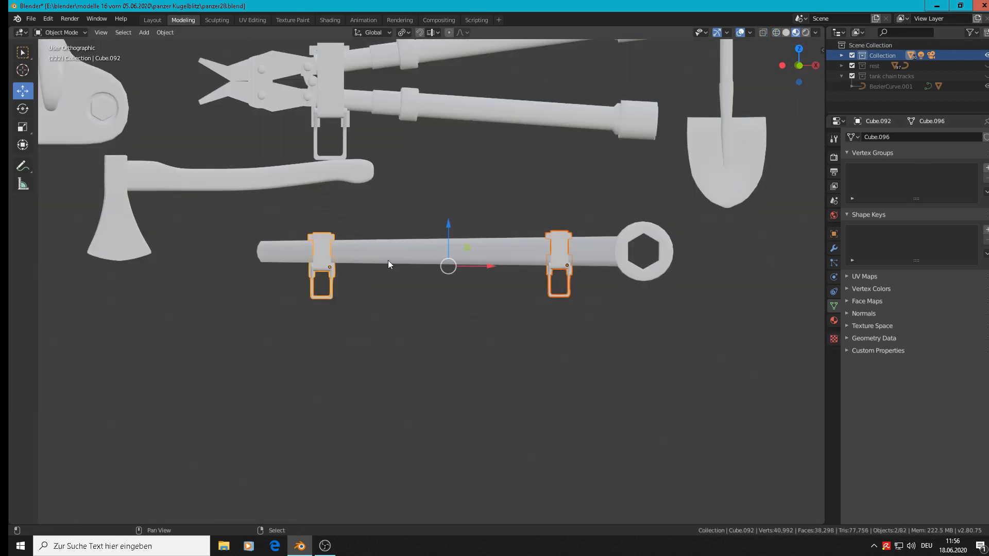
{"action": "left_click", "coordinate": [417, 254], "text": "shift"}
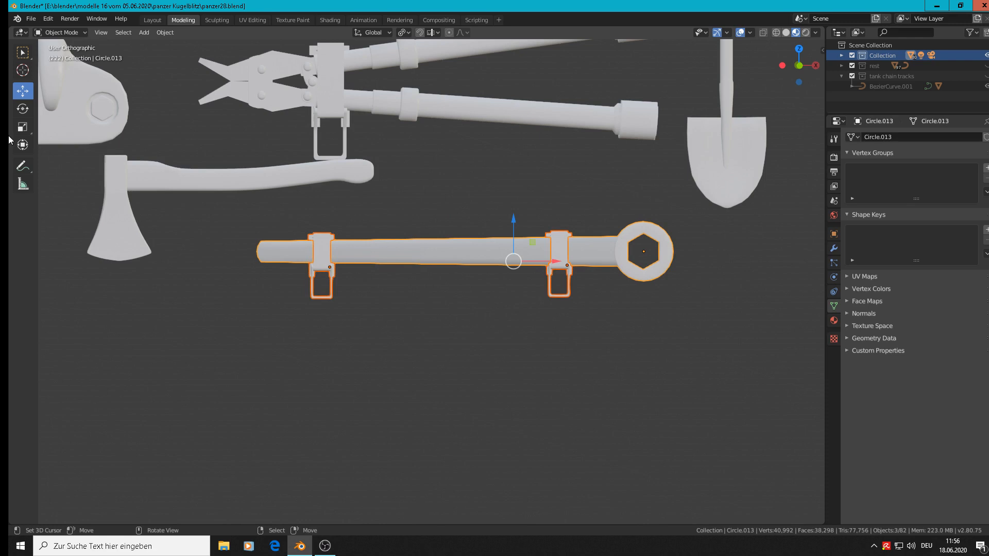
{"action": "left_click", "coordinate": [165, 32]}
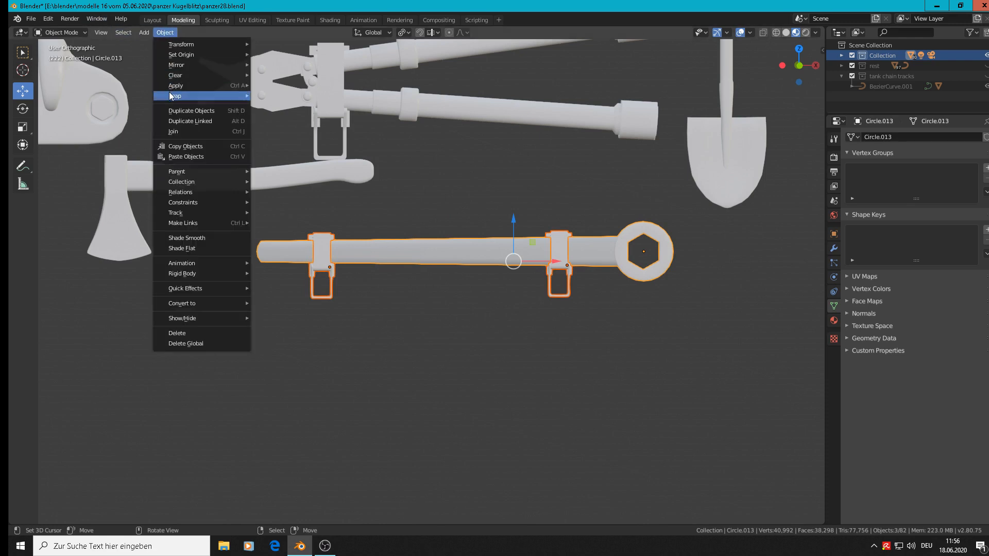
{"action": "left_click", "coordinate": [174, 131]}
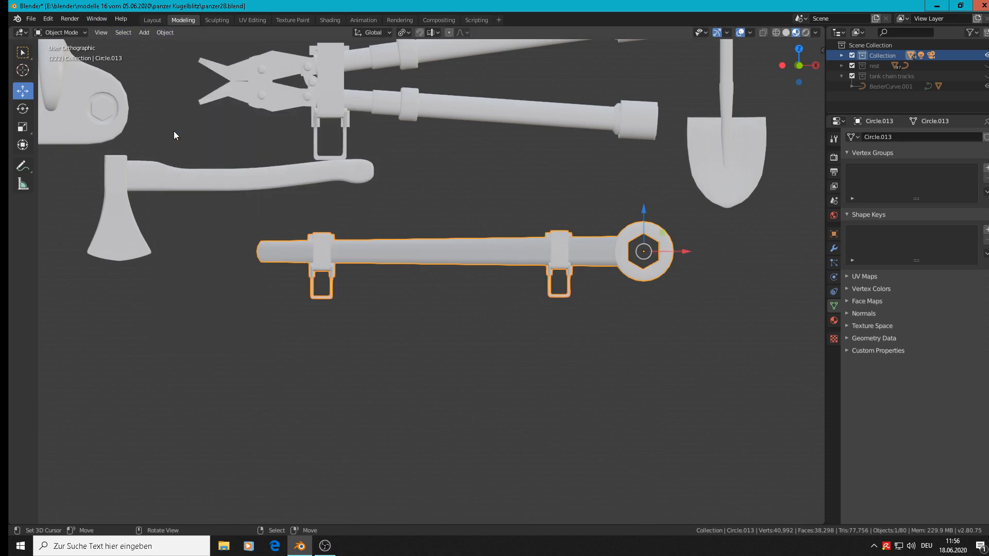
{"action": "left_click", "coordinate": [30, 21]}
{"action": "left_click", "coordinate": [57, 85]}
Deselect the wrench and examine the rear-side reference photo of the tank carrying logs for remaining parts, ending in front view
{"action": "scroll", "coordinate": [623, 292], "scroll_direction": "down", "scroll_amount": 3}
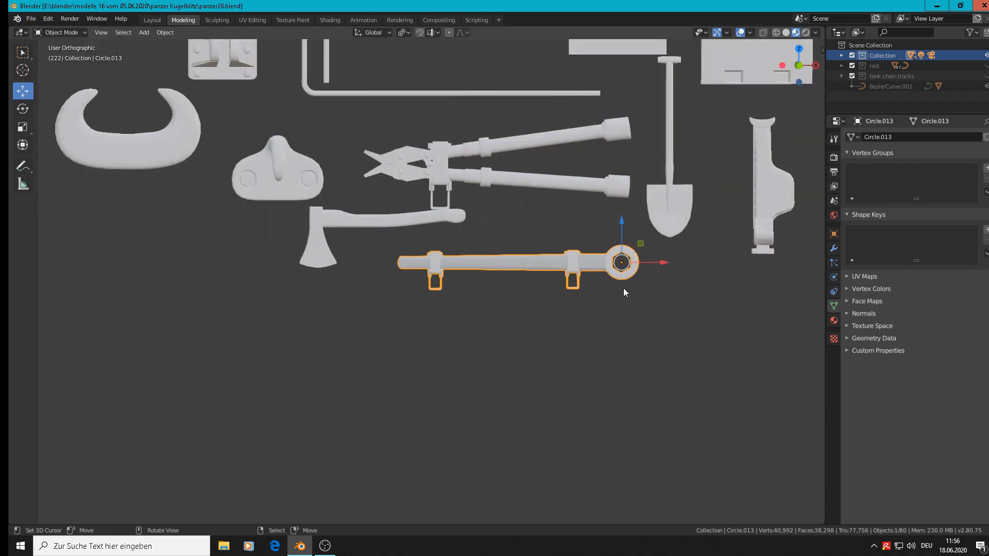
{"action": "scroll", "coordinate": [623, 292], "scroll_direction": "down", "scroll_amount": 3}
{"action": "middle_click_drag", "start_coordinate": [660, 302], "coordinate": [301, 286], "text": "shift"}
{"action": "scroll", "coordinate": [302, 286], "scroll_direction": "down", "scroll_amount": 2}
{"action": "left_click", "coordinate": [459, 234]}
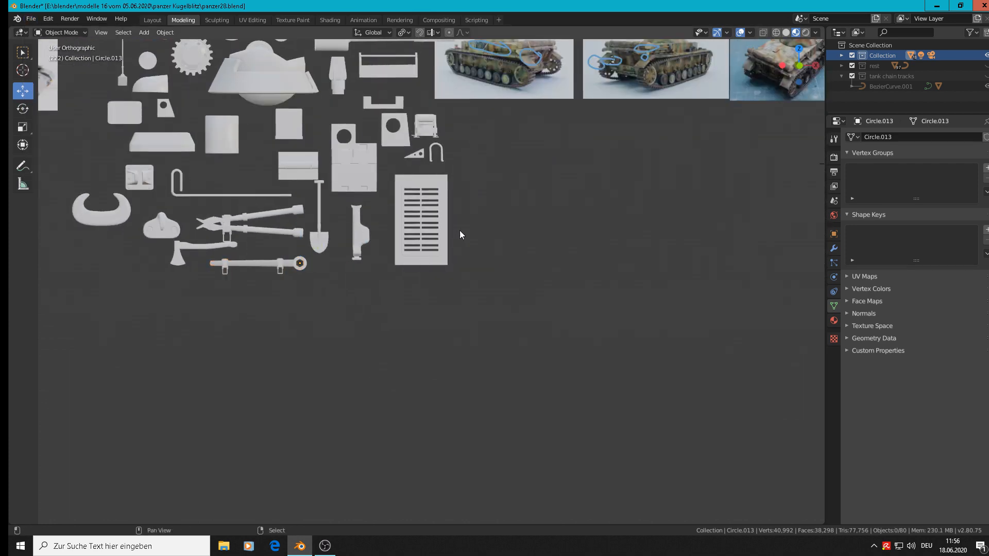
{"action": "middle_click_drag", "start_coordinate": [459, 234], "coordinate": [475, 409], "text": "shift"}
{"action": "scroll", "coordinate": [697, 248], "scroll_direction": "up", "scroll_amount": 5}
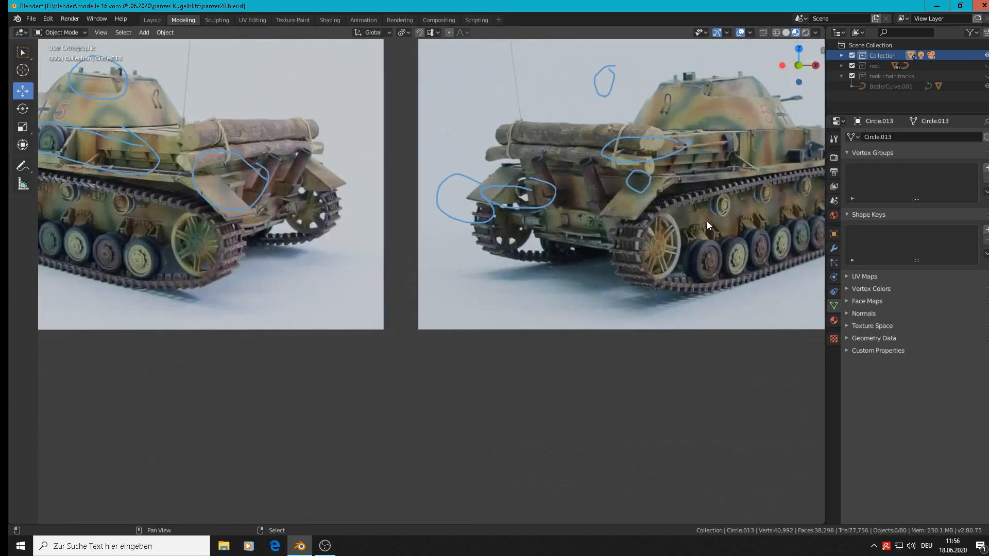
{"action": "middle_click_drag", "start_coordinate": [706, 221], "coordinate": [402, 287], "text": "shift"}
{"action": "scroll", "coordinate": [406, 240], "scroll_direction": "up", "scroll_amount": 2}
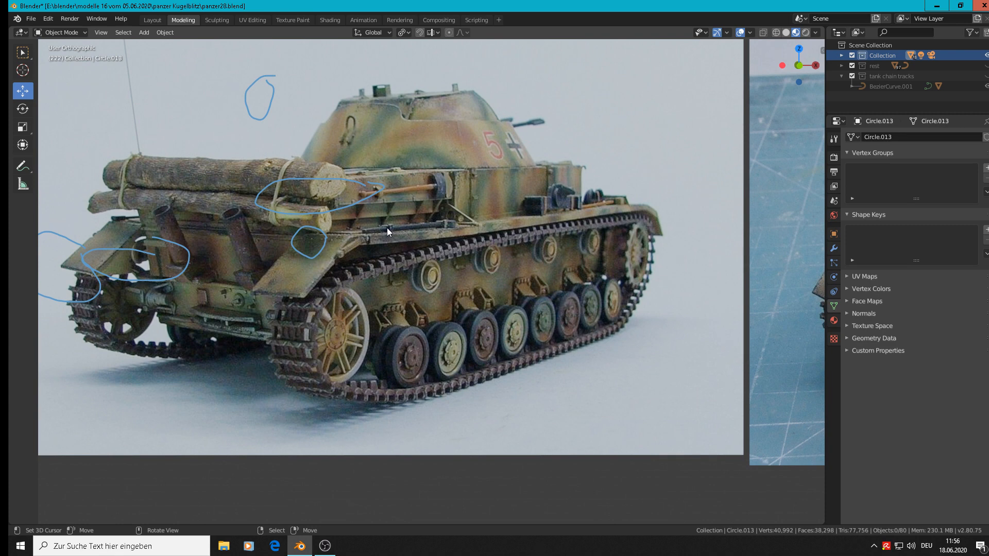
{"action": "key", "text": "KP_1"}
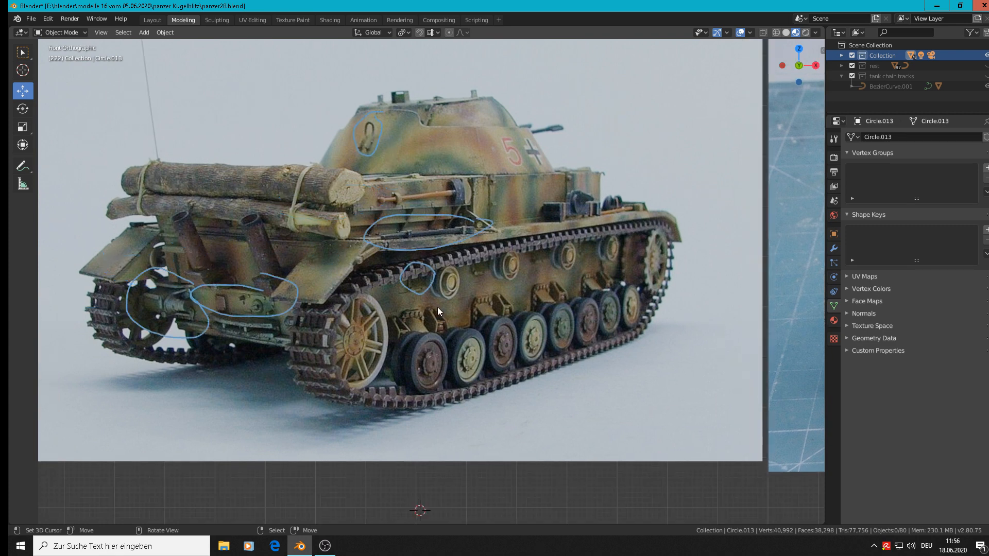
Examine the circled engine-deck and rear-plate details in the reference photo of the tank on the wooden base
{"action": "scroll", "coordinate": [437, 286], "scroll_direction": "down", "scroll_amount": 3}
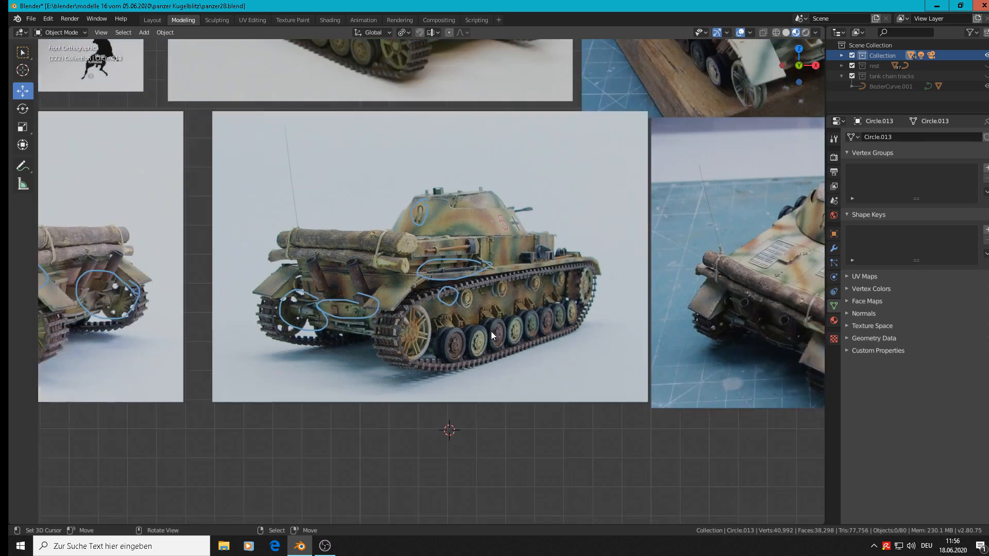
{"action": "scroll", "coordinate": [582, 308], "scroll_direction": "down", "scroll_amount": 3}
{"action": "middle_click_drag", "start_coordinate": [706, 319], "coordinate": [458, 354], "text": "shift"}
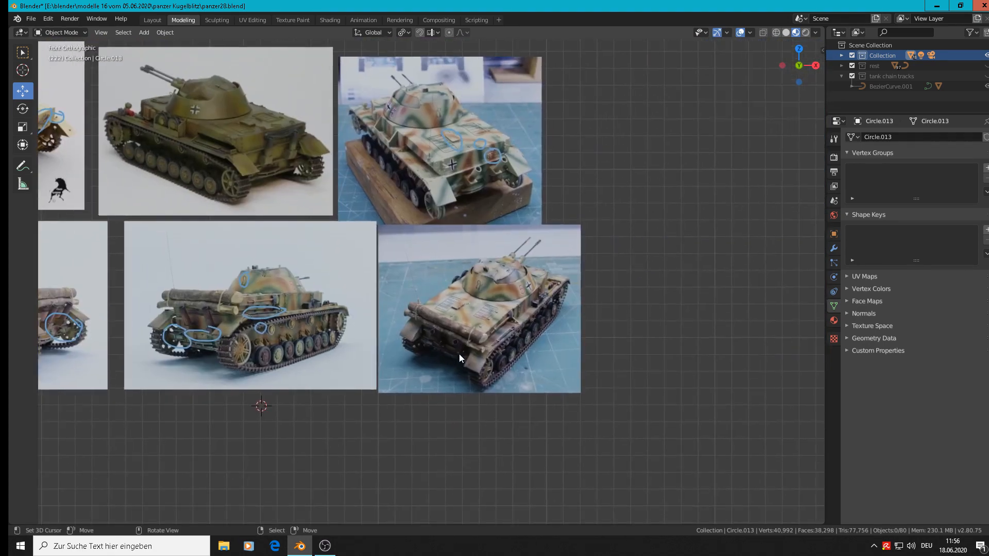
{"action": "scroll", "coordinate": [463, 190], "scroll_direction": "up", "scroll_amount": 7}
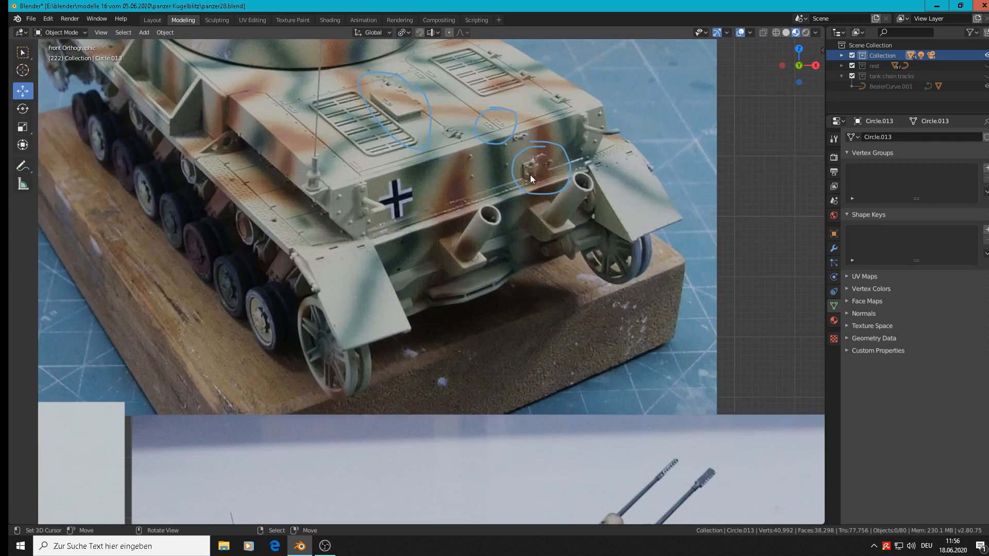
{"action": "scroll", "coordinate": [529, 175], "scroll_direction": "up", "scroll_amount": 1}
{"action": "middle_click_drag", "start_coordinate": [523, 174], "coordinate": [542, 277], "text": "shift"}
{"action": "scroll", "coordinate": [510, 219], "scroll_direction": "up", "scroll_amount": 3}
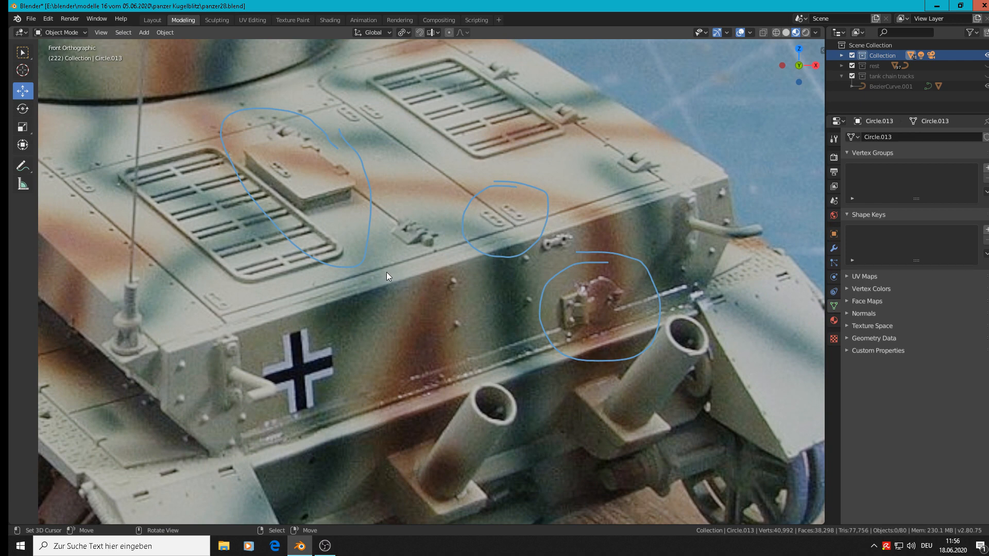
{"action": "scroll", "coordinate": [507, 229], "scroll_direction": "up", "scroll_amount": 2}
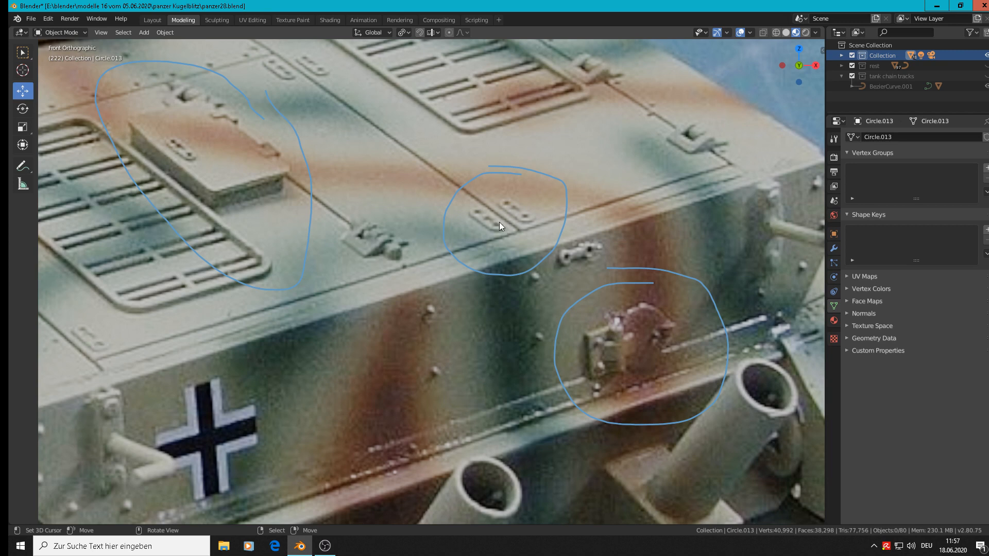
{"action": "scroll", "coordinate": [502, 221], "scroll_direction": "up", "scroll_amount": 2}
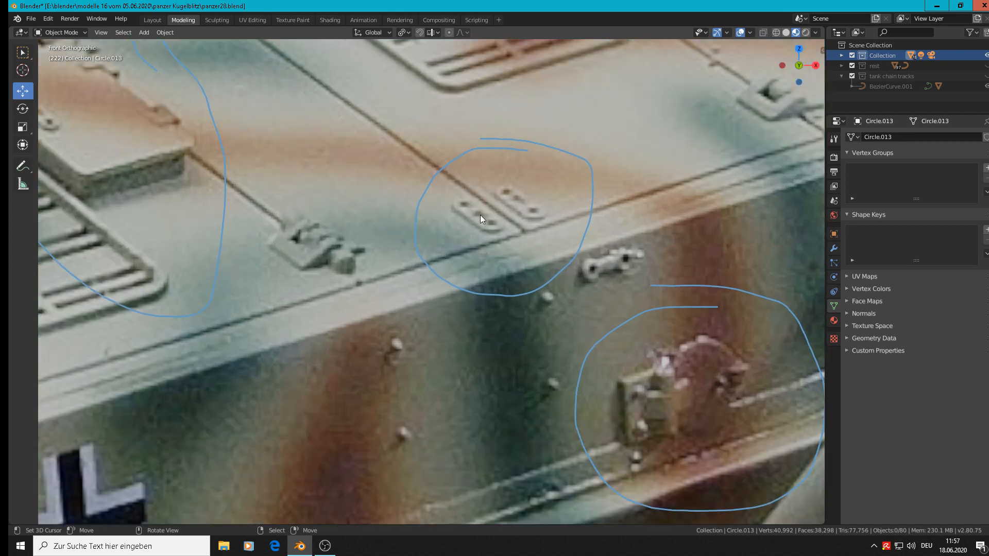
Place the 3D cursor on the small two-hole plate of the engine deck and add a circle with 24 vertices there
{"action": "right_click", "coordinate": [480, 215], "text": "shift"}
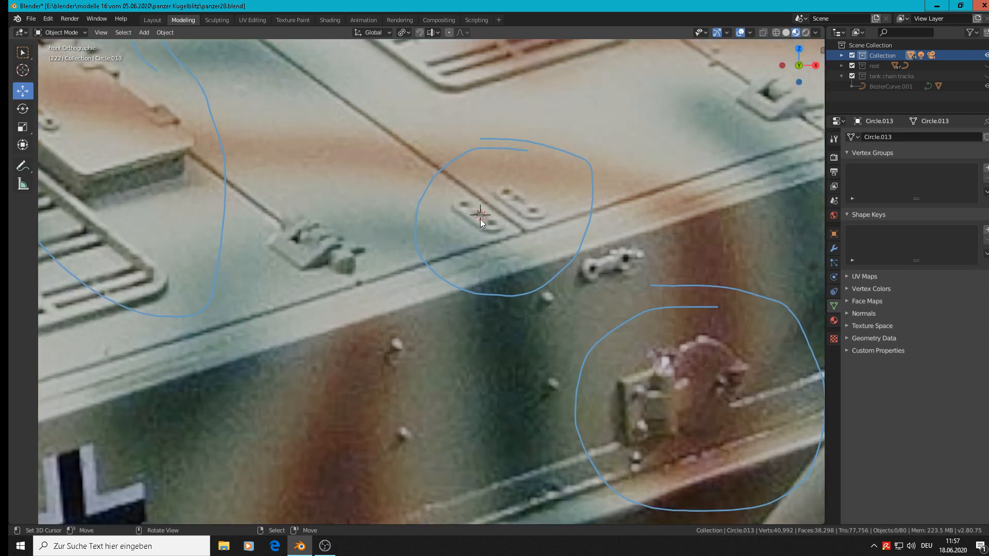
{"action": "left_click", "coordinate": [144, 32]}
{"action": "mouse_move", "coordinate": [147, 44]}
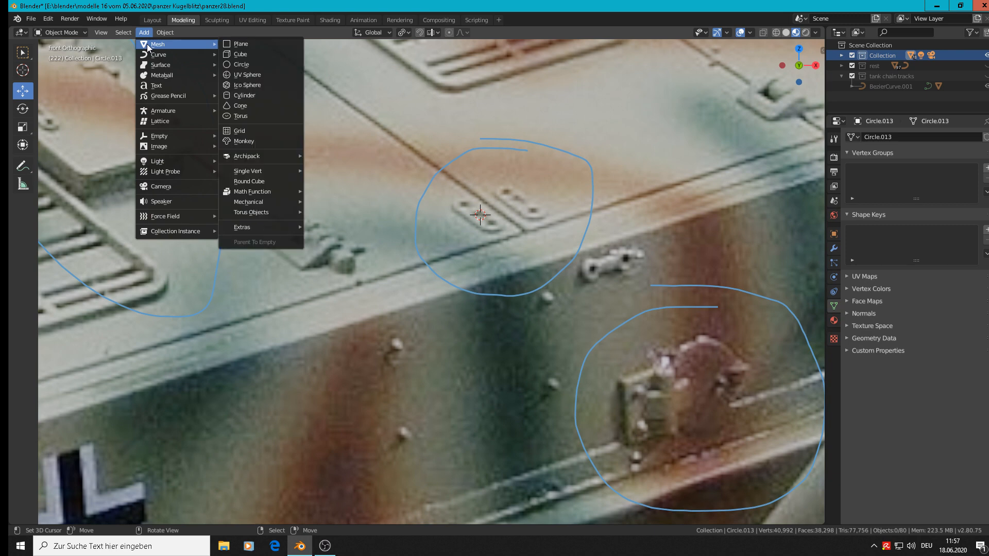
{"action": "left_click", "coordinate": [246, 63]}
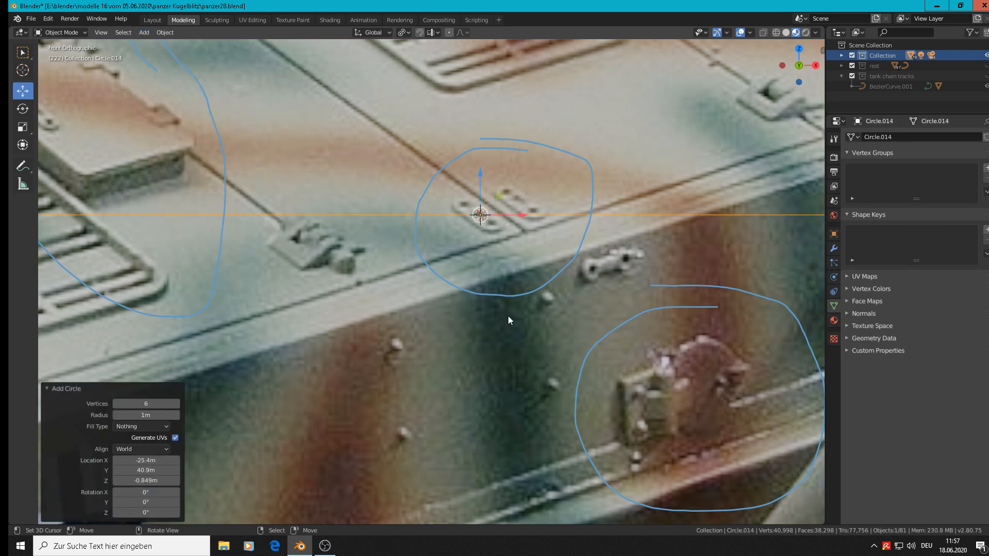
{"action": "left_click", "coordinate": [162, 402]}
{"action": "type", "text": "24"}
{"action": "key", "text": "Return"}
Scale the circle down by 0.077 and again by 0.047 to approach the size of the two-hole plate
{"action": "key", "text": "s"}
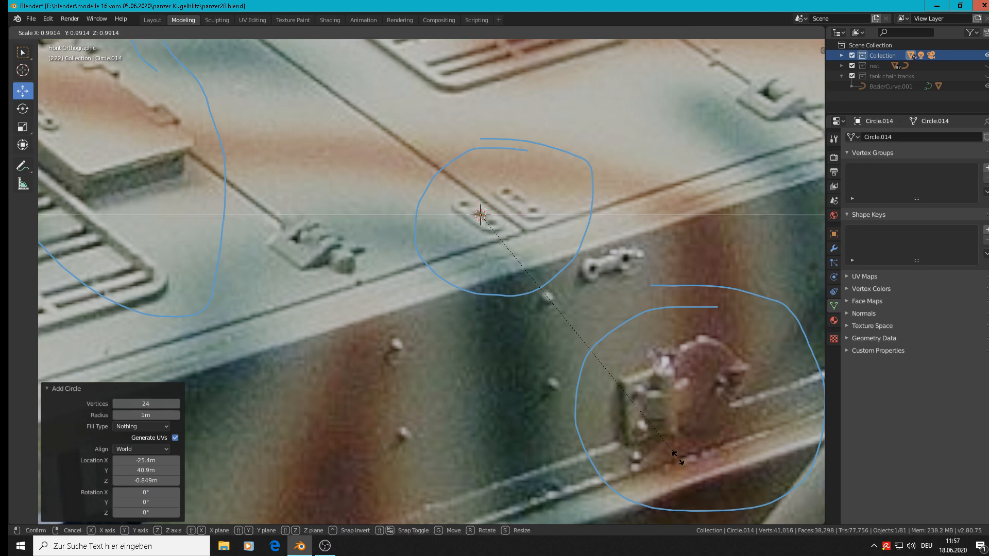
{"action": "left_click", "coordinate": [496, 233]}
{"action": "key", "text": "s"}
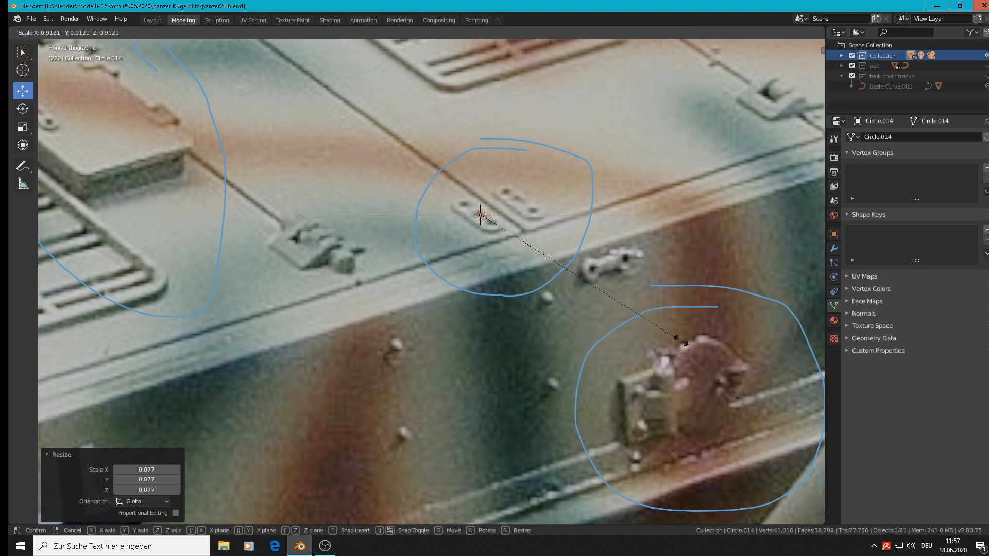
{"action": "left_click", "coordinate": [484, 227]}
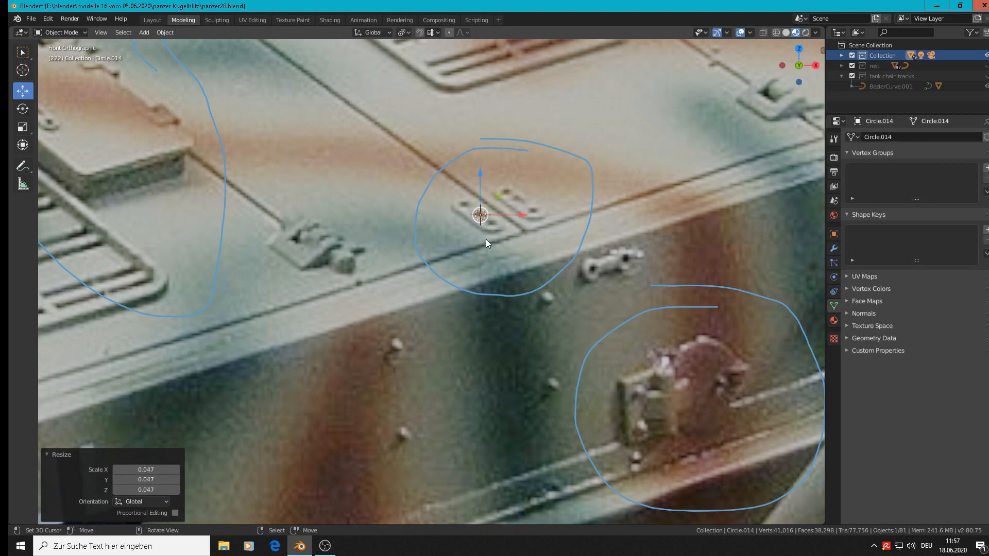
Rotate the circle 90° around the X axis and scale it by 0.695 over the plate in the photo
{"action": "scroll", "coordinate": [487, 239], "scroll_direction": "up", "scroll_amount": 2}
{"action": "key", "text": "r"}
{"action": "key", "text": "x"}
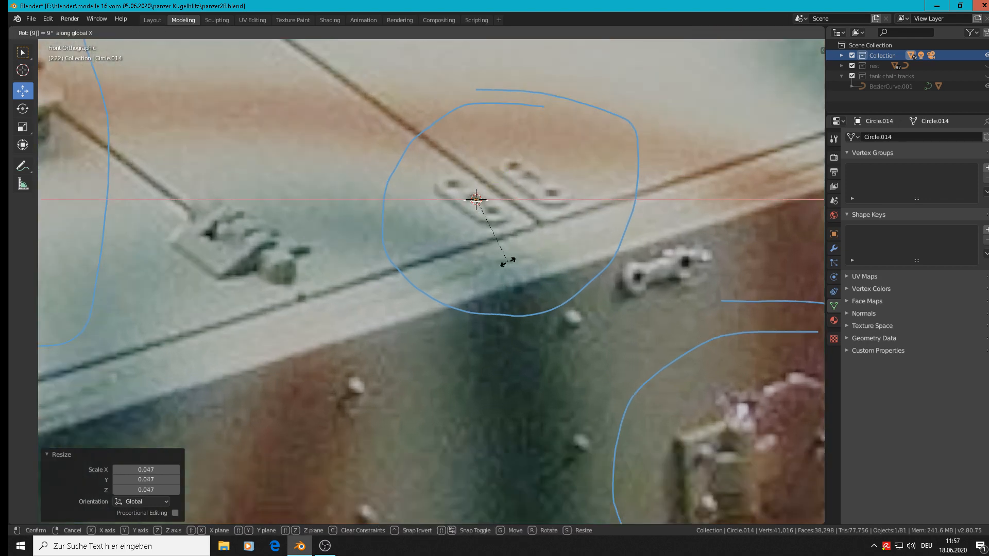
{"action": "key", "text": "9"}
{"action": "key", "text": "0"}
{"action": "key", "text": "Return"}
{"action": "scroll", "coordinate": [507, 266], "scroll_direction": "up", "scroll_amount": 2}
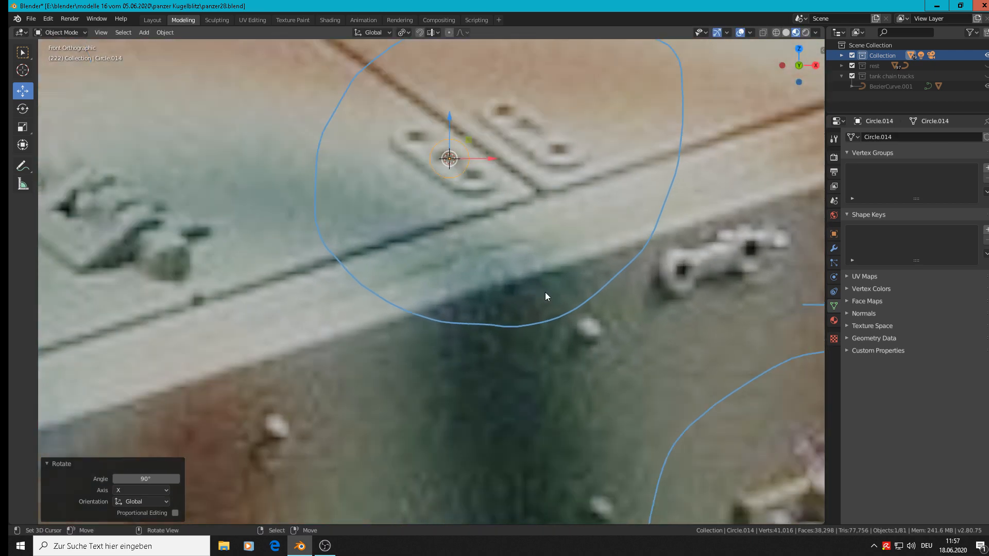
{"action": "key", "text": "s"}
{"action": "left_click", "coordinate": [498, 235]}
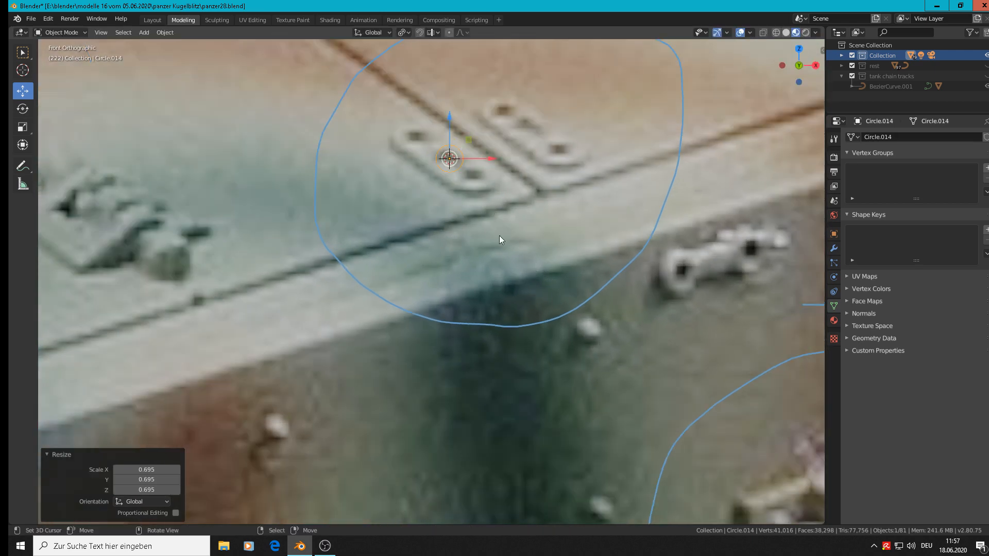
Move the circle -0.0392 m along X, away from the two-hole plate in the photo
{"action": "scroll", "coordinate": [494, 212], "scroll_direction": "down", "scroll_amount": 3}
{"action": "middle_click_drag", "start_coordinate": [490, 188], "coordinate": [465, 299], "text": "shift"}
{"action": "key", "text": "g"}
{"action": "key", "text": "x"}
{"action": "left_click", "coordinate": [335, 283]}
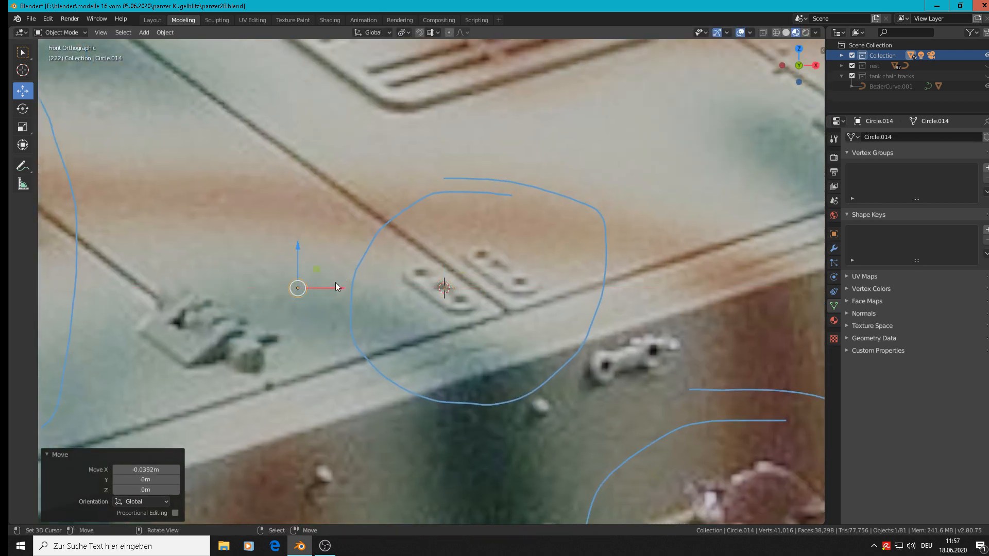
{"action": "middle_click_drag", "start_coordinate": [394, 292], "coordinate": [520, 295], "text": "shift"}
{"action": "scroll", "coordinate": [406, 308], "scroll_direction": "up", "scroll_amount": 2}
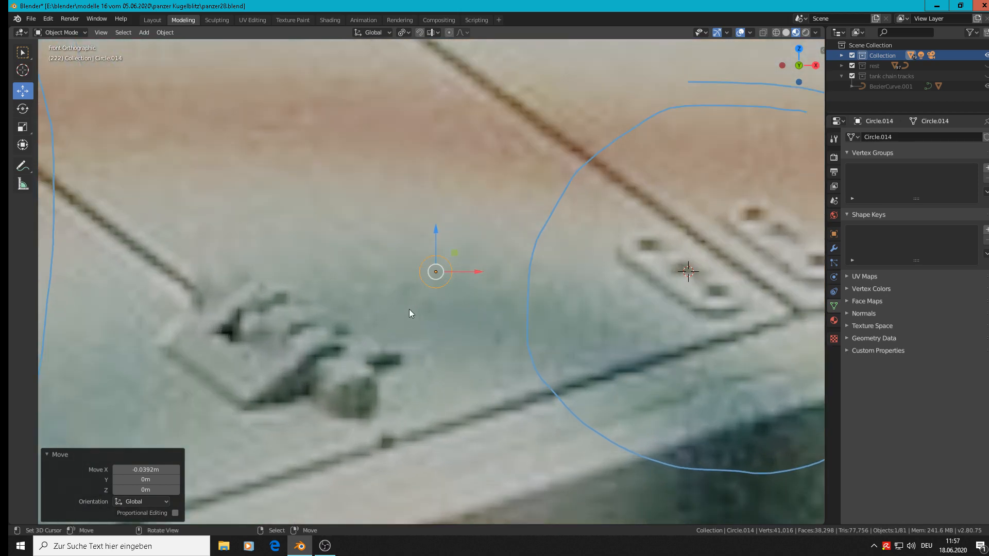
Duplicate the circle's vertices 0.00734 m upward along Z and scale the copy to about 0.75
{"action": "key", "text": "Tab"}
{"action": "key", "text": "shift+d"}
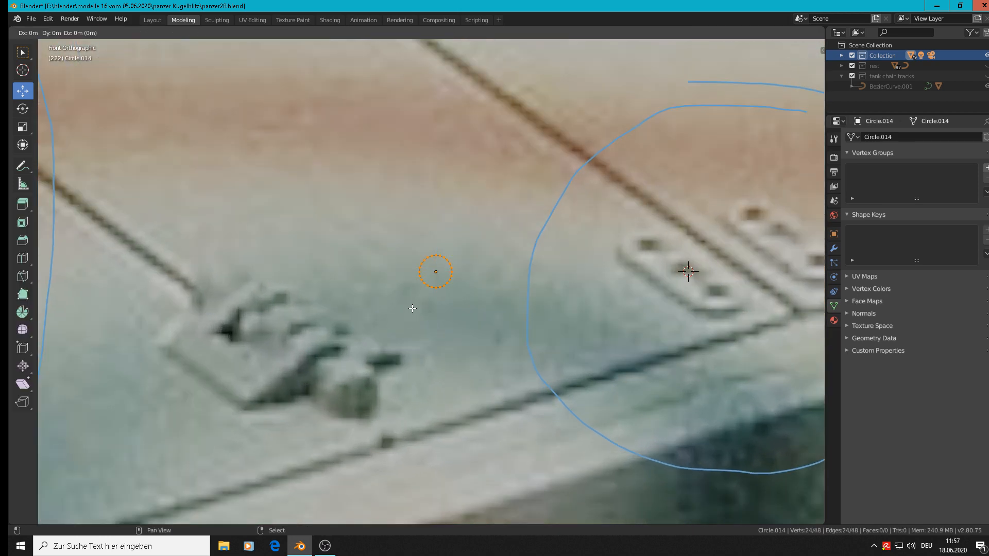
{"action": "key", "text": "Escape"}
{"action": "key", "text": "g"}
{"action": "key", "text": "z"}
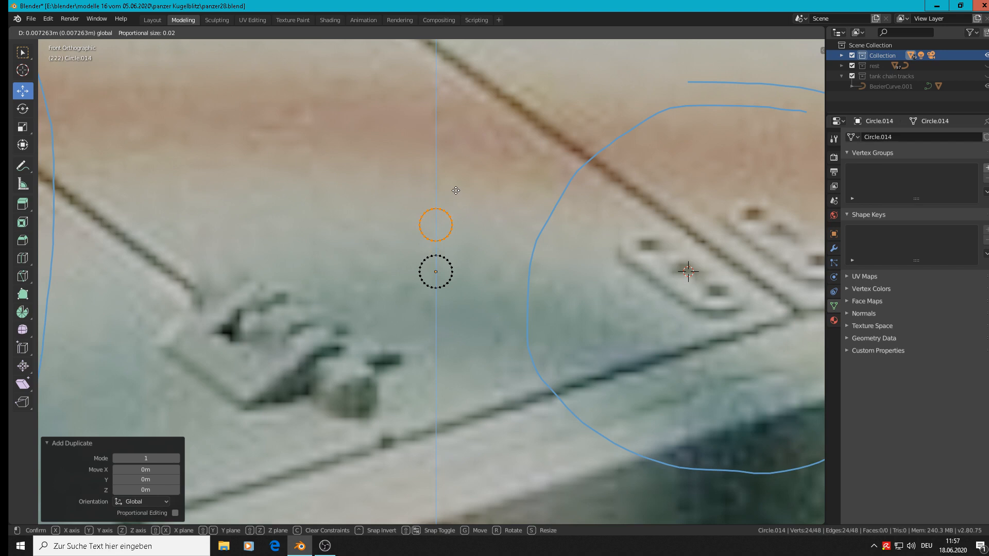
{"action": "left_click", "coordinate": [456, 190]}
{"action": "key", "text": "s"}
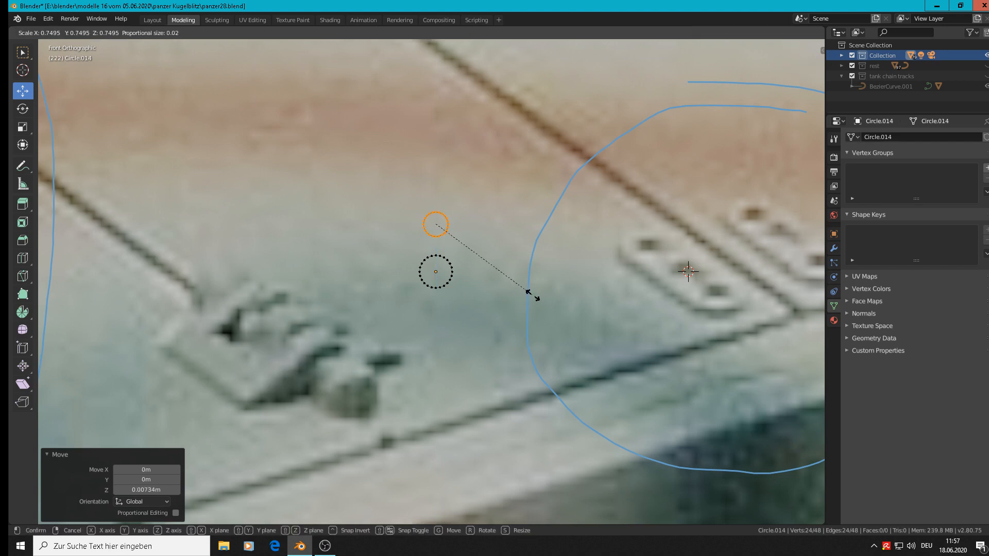
{"action": "left_click", "coordinate": [531, 293]}
Duplicate the small upper circle and move the copy -0.0147 m along Z, below the middle circle
{"action": "key", "text": "shift+d"}
{"action": "key", "text": "Escape"}
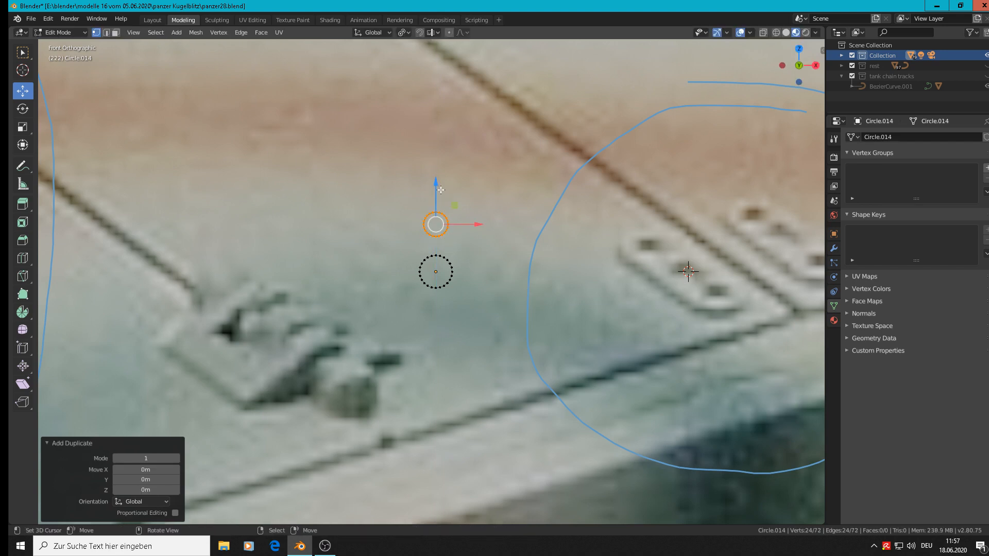
{"action": "key", "text": "g"}
{"action": "key", "text": "z"}
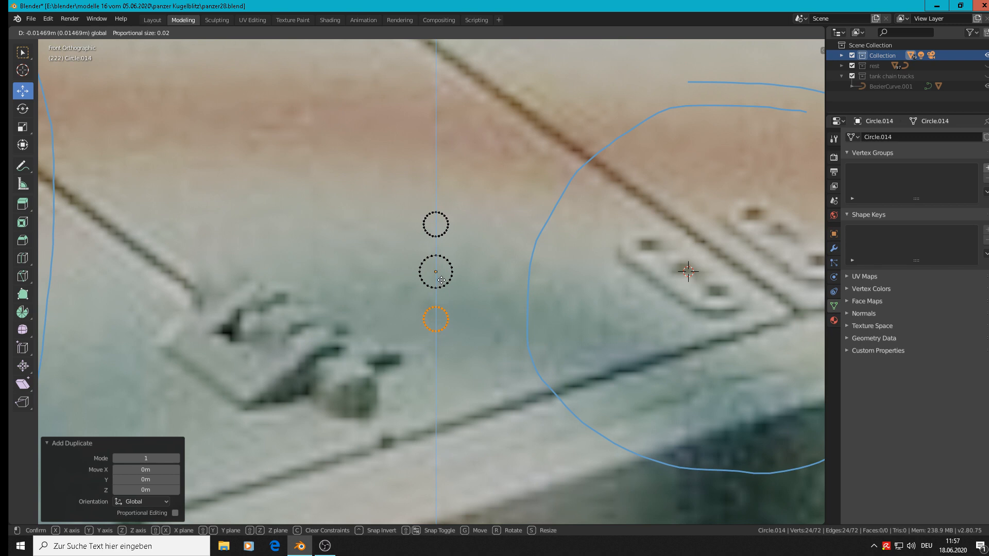
{"action": "left_click", "coordinate": [459, 280]}
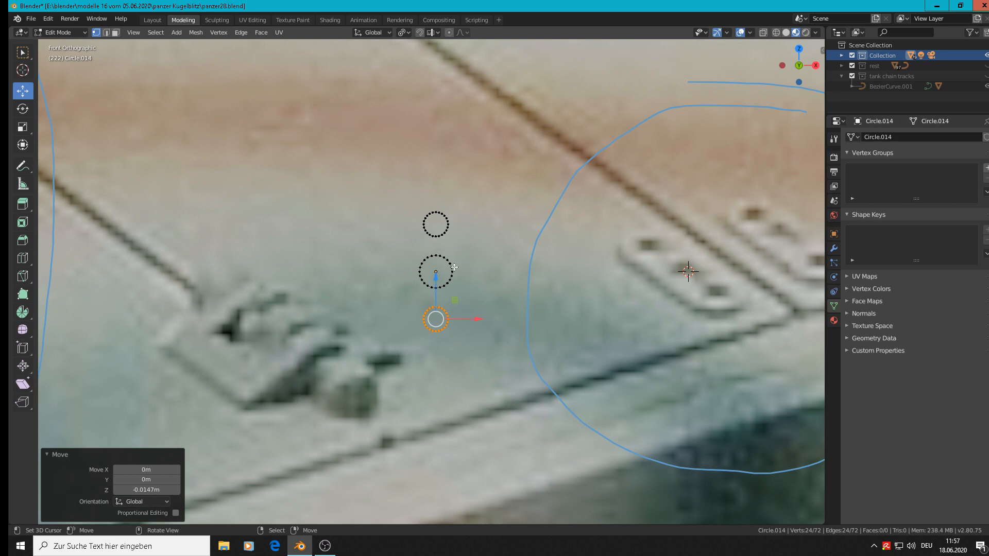
Duplicate the upper half of the middle circle and move the copy 0.00982 m up along Z
{"action": "key", "text": "alt+a"}
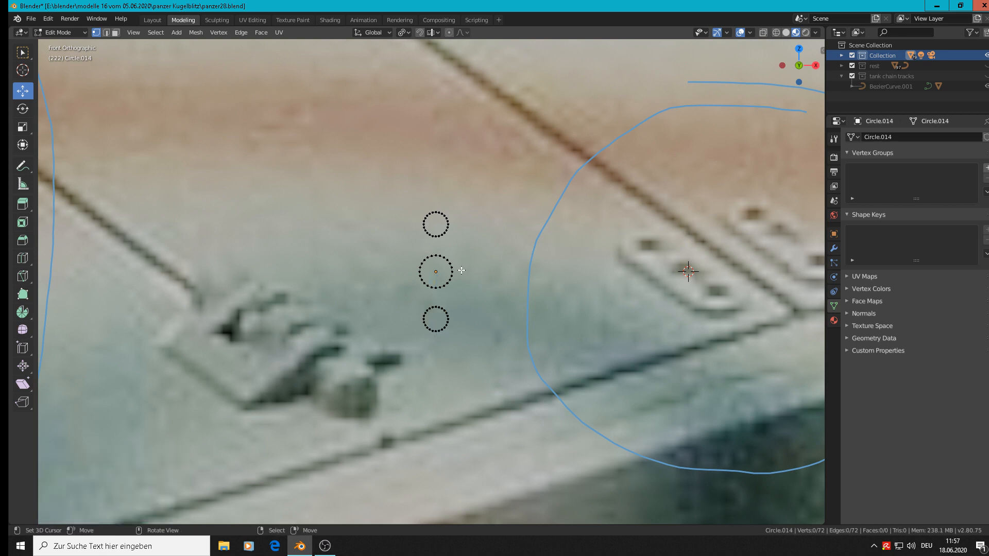
{"action": "key", "text": "b"}
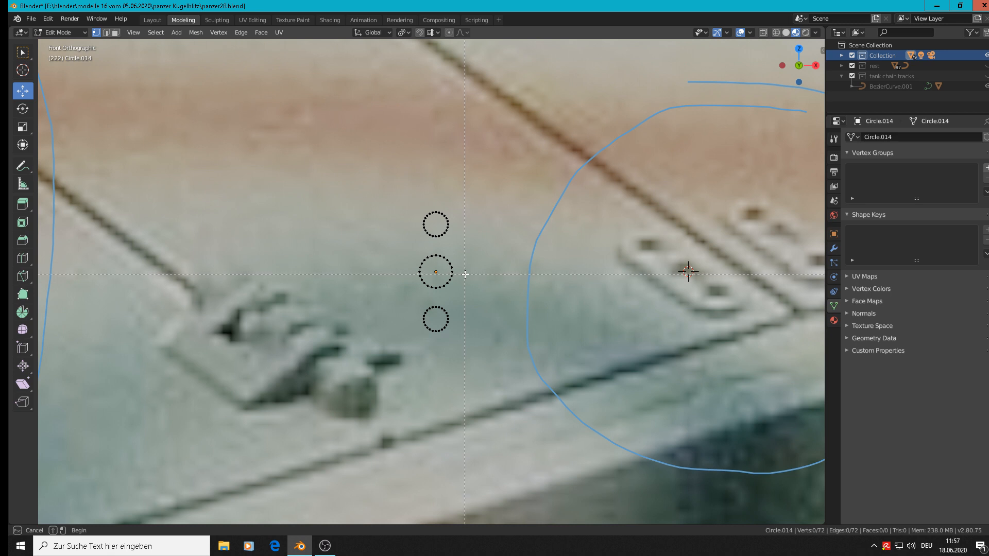
{"action": "left_click_drag", "start_coordinate": [460, 251], "coordinate": [409, 266]}
{"action": "key", "text": "shift+d"}
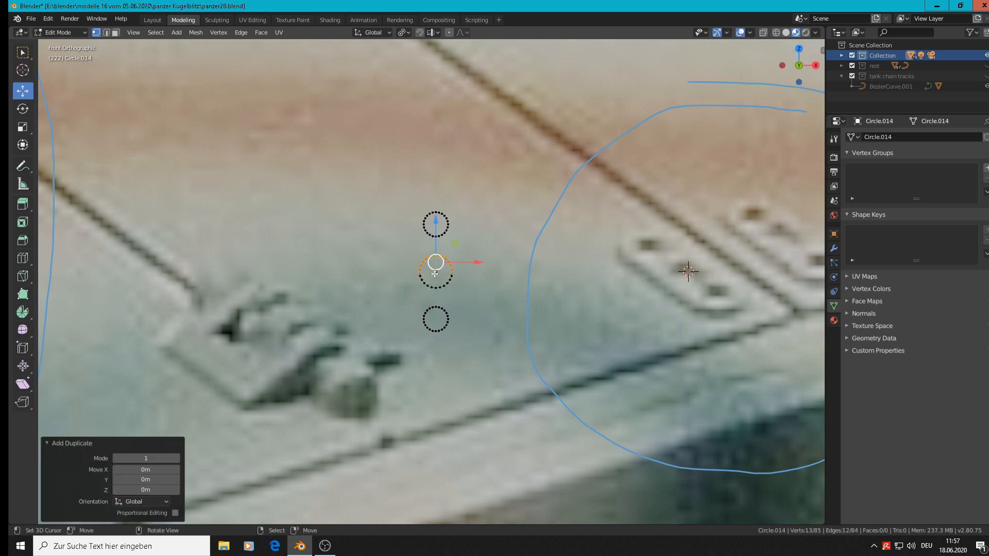
{"action": "key", "text": "z"}
{"action": "left_click", "coordinate": [503, 235]}
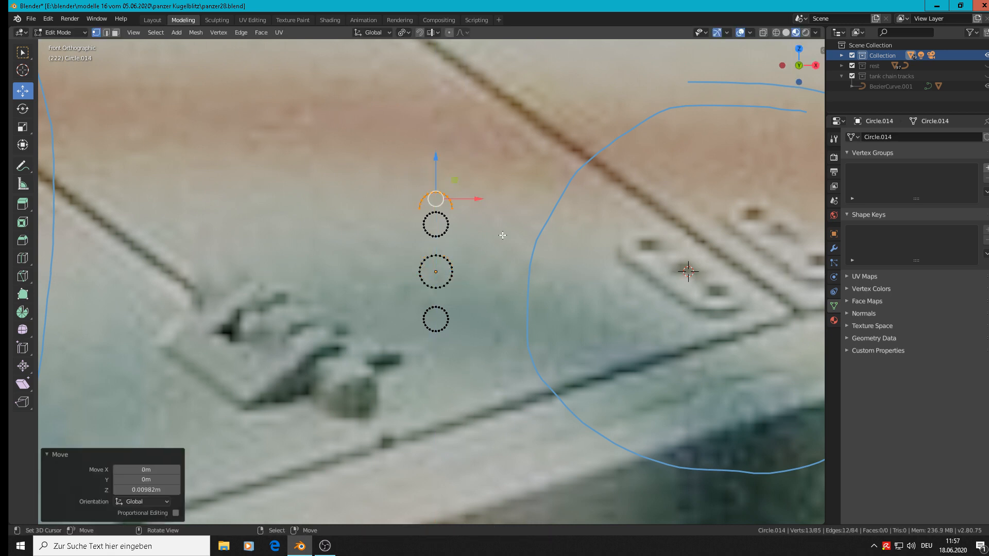
Scale the half-circle arc by 2.232 around the upper hole and shift it -0.000399 m along Z
{"action": "key", "text": "s"}
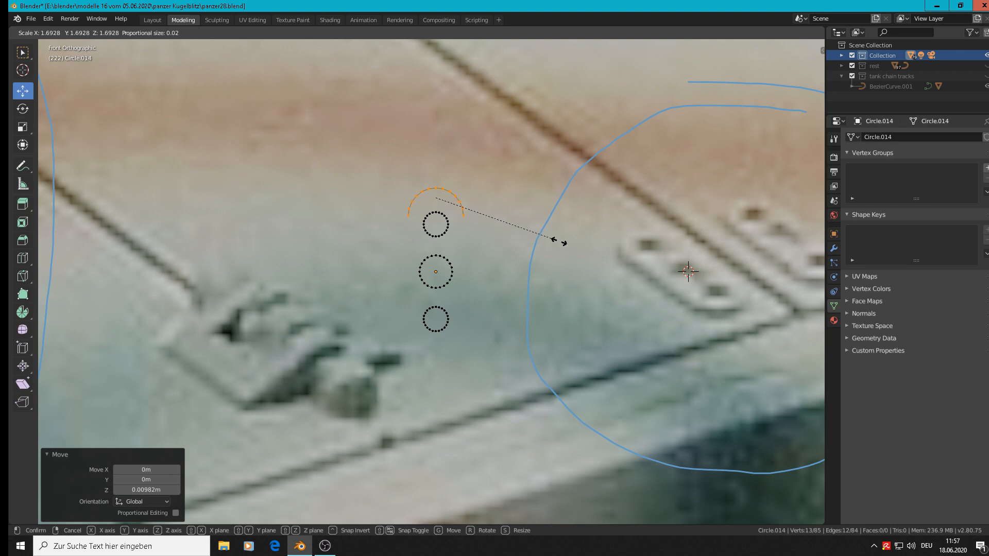
{"action": "left_click", "coordinate": [598, 251]}
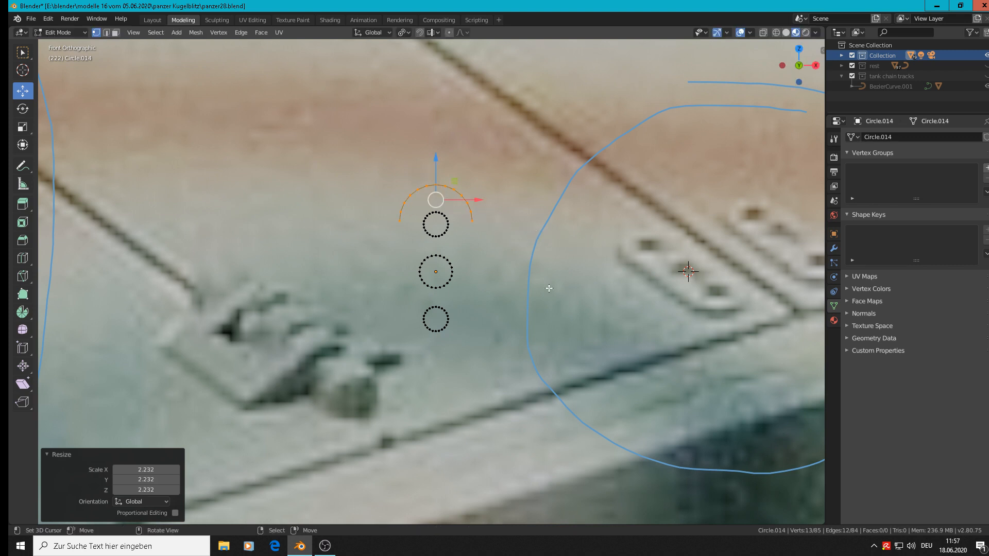
{"action": "left_click_drag", "start_coordinate": [443, 156], "coordinate": [443, 159]}
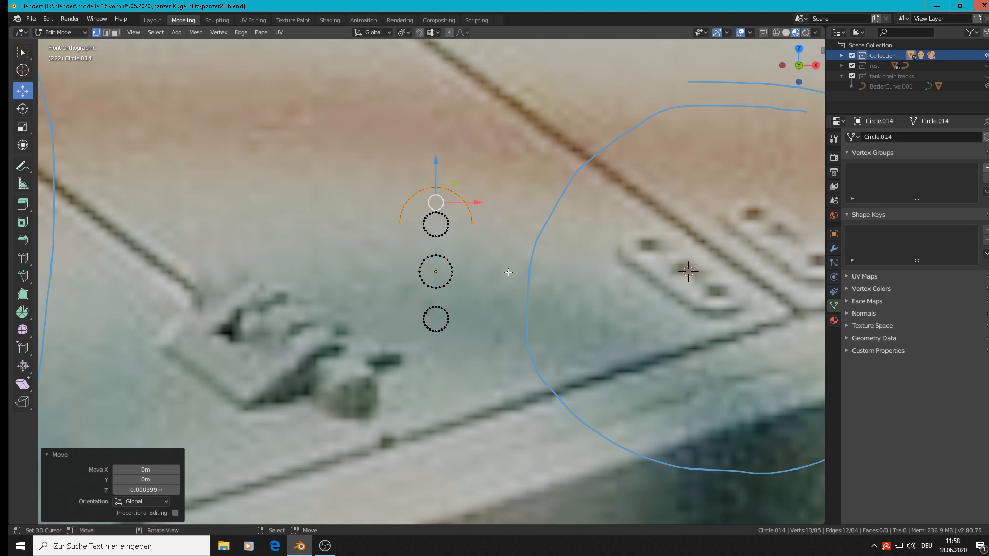
Duplicate the arc 0.021 m downward, rotate the copy 180° around X and shift it -0.00136 m along Z around the lower hole
{"action": "key", "text": "shift+d"}
{"action": "key", "text": "z"}
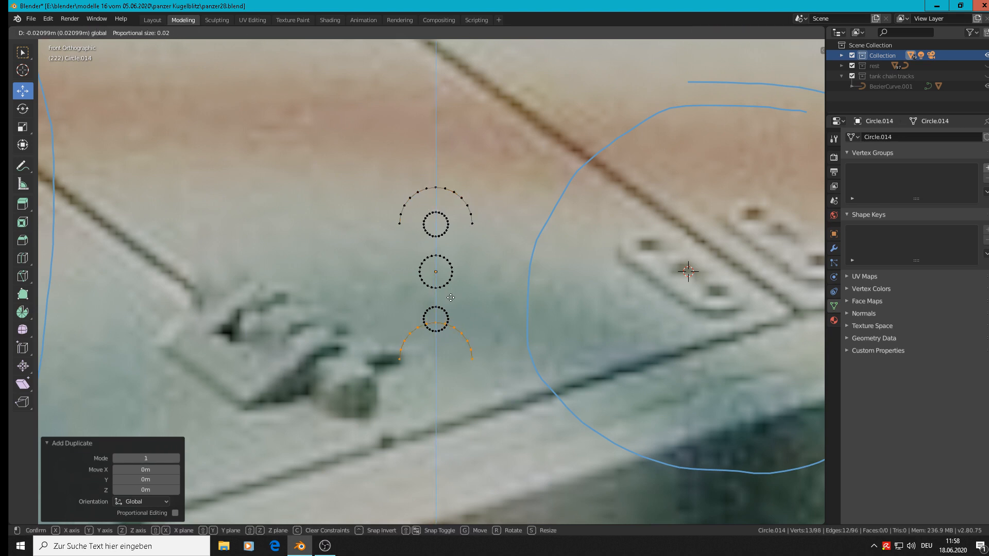
{"action": "left_click", "coordinate": [451, 298]}
{"action": "type", "text": "rx"}
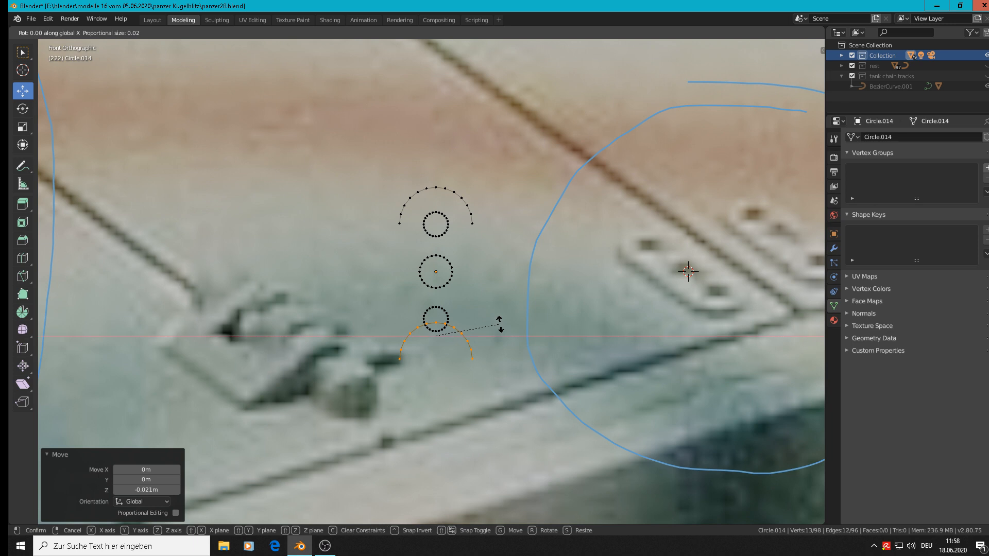
{"action": "type", "text": "180"}
{"action": "key", "text": "Return"}
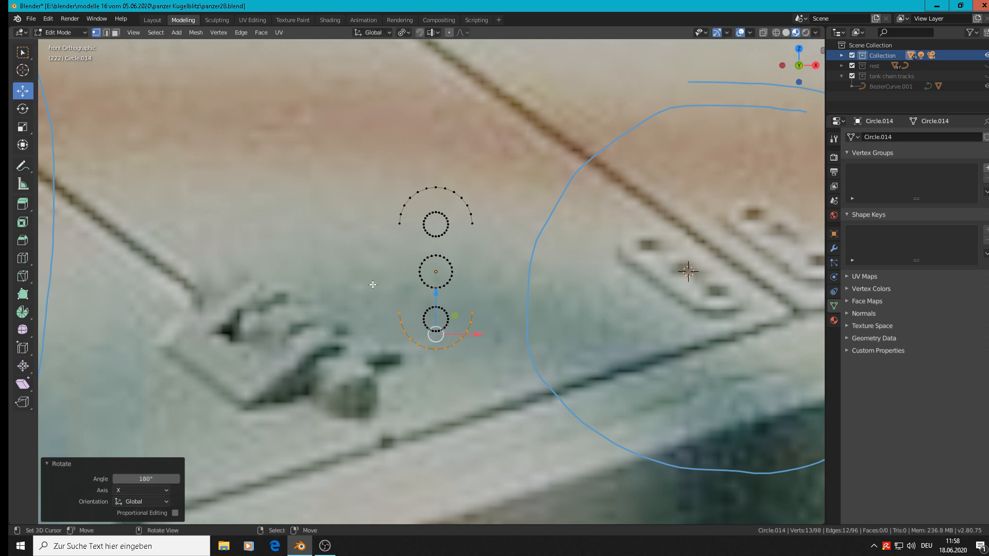
{"action": "key", "text": "g"}
{"action": "key", "text": "z"}
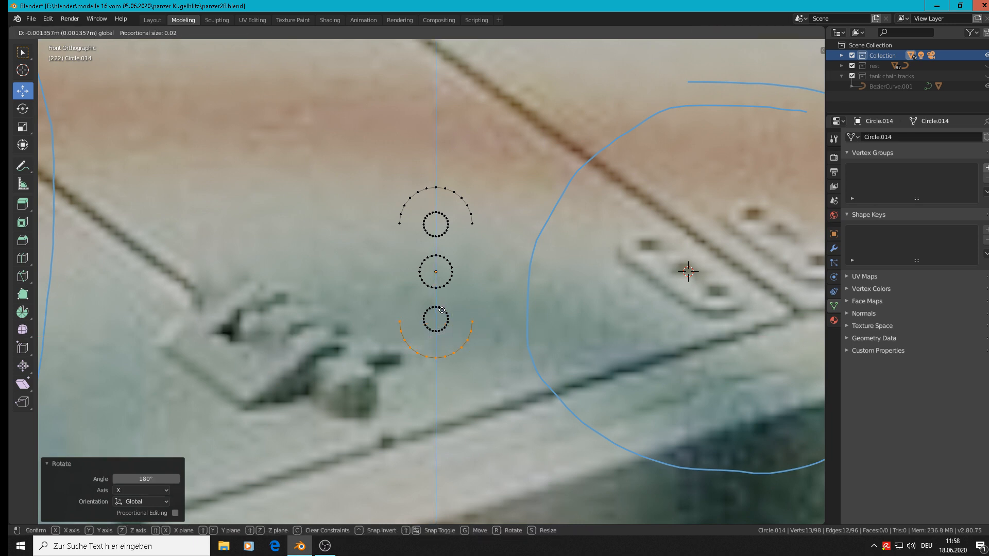
{"action": "left_click", "coordinate": [441, 309]}
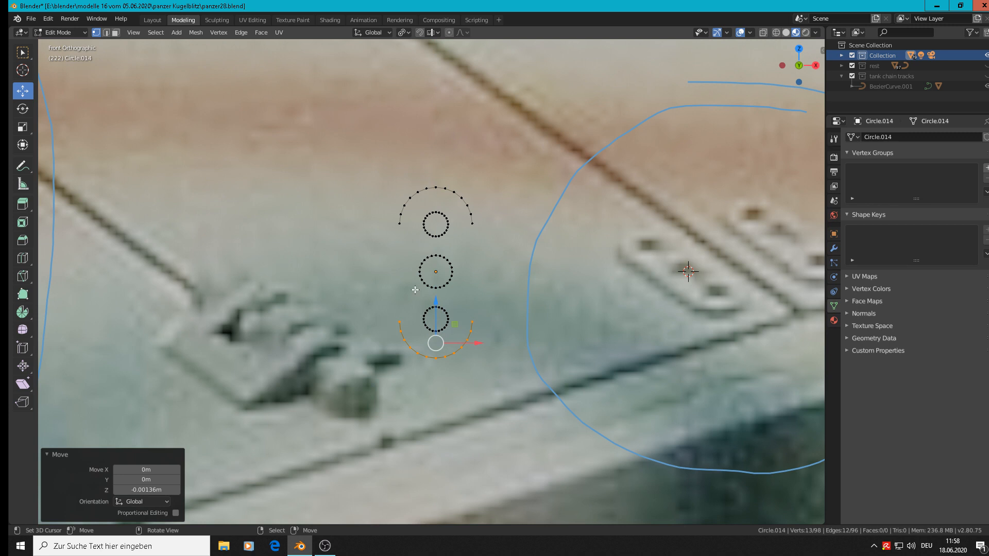
Join the ends of the upper and lower arcs with an edge on each side to close the plate outline
{"action": "left_click", "coordinate": [399, 324]}
{"action": "left_click", "coordinate": [400, 223], "text": "shift"}
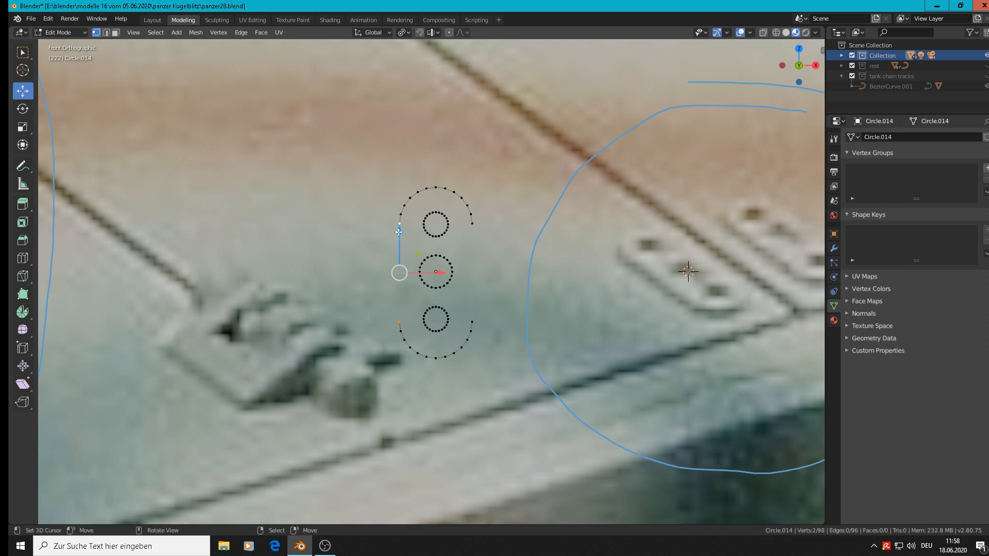
{"action": "key", "text": "f"}
{"action": "left_click", "coordinate": [472, 223]}
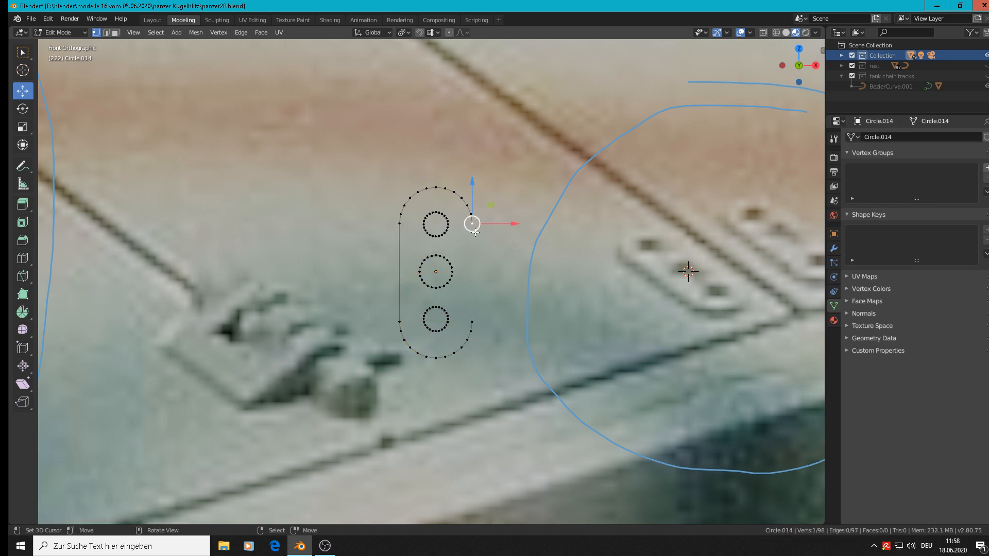
{"action": "left_click", "coordinate": [471, 322], "text": "shift"}
{"action": "key", "text": "f"}
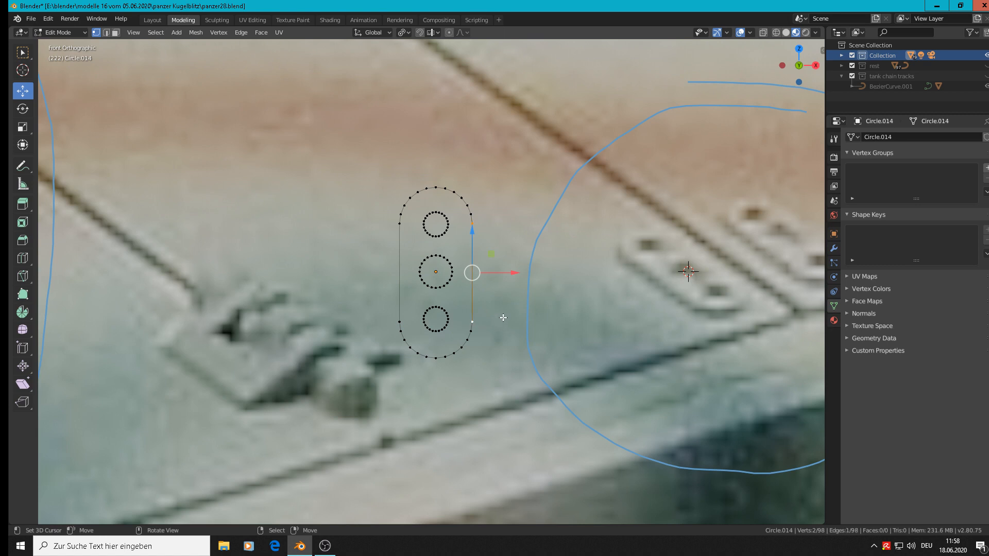
Select the outline and all three hole loops and fill the area between them with faces
{"action": "scroll", "coordinate": [489, 314], "scroll_direction": "up", "scroll_amount": 1}
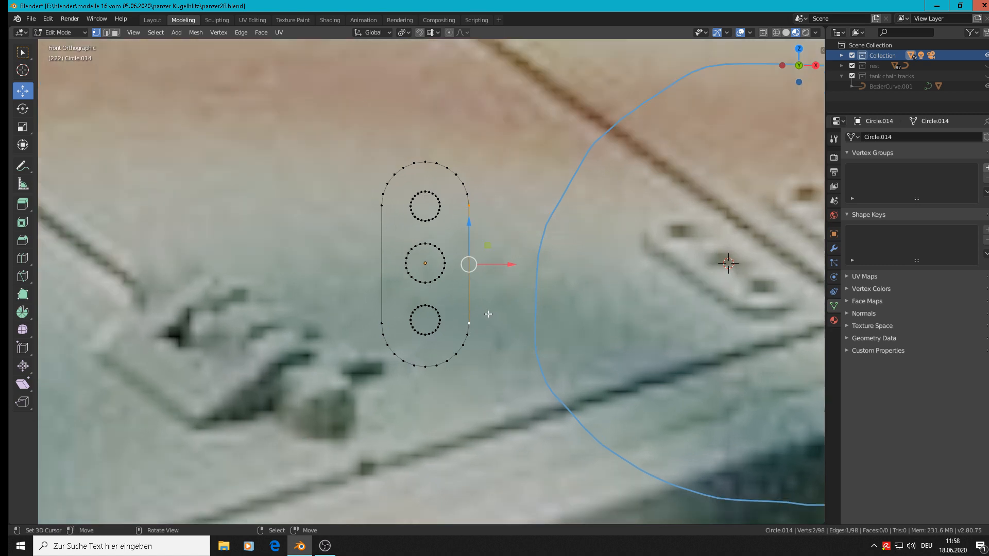
{"action": "left_click", "coordinate": [437, 198], "text": "alt"}
{"action": "left_click", "coordinate": [469, 194], "text": "alt+shift"}
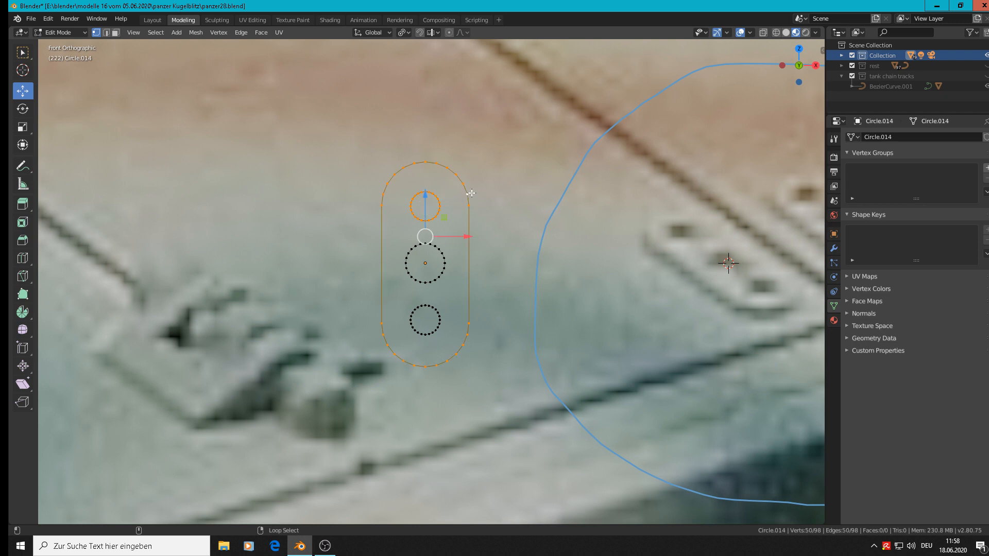
{"action": "left_click", "coordinate": [445, 255], "text": "alt+shift"}
{"action": "left_click", "coordinate": [432, 307], "text": "alt+shift"}
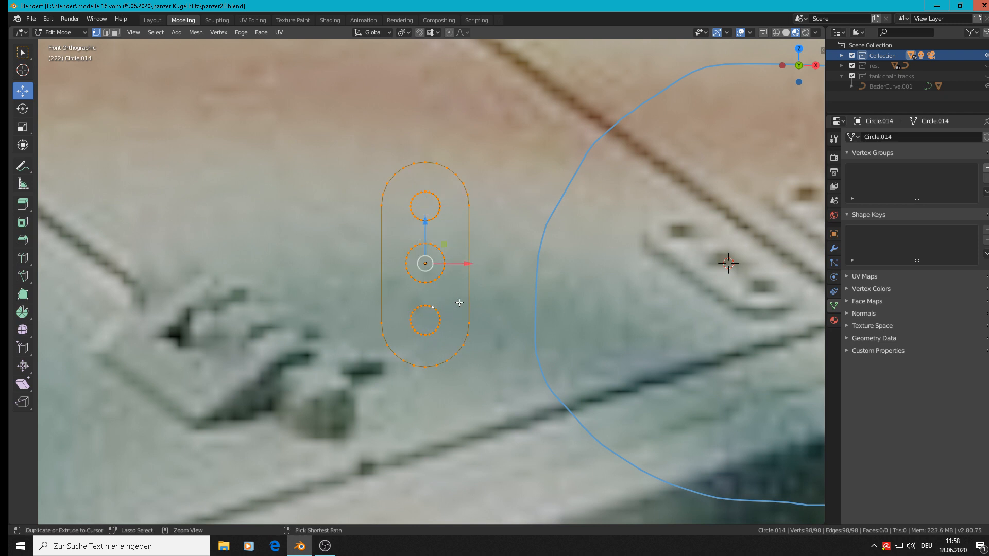
{"action": "key", "text": "alt+f"}
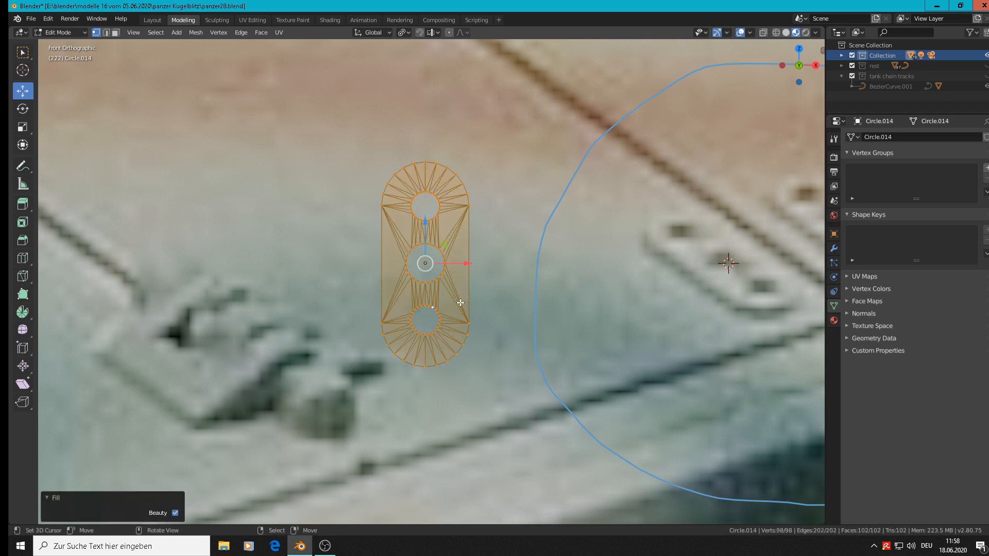
Move the flat plate object clear of the deck area, over the dark rear wall in the photo
{"action": "key", "text": "Tab"}
{"action": "scroll", "coordinate": [461, 302], "scroll_direction": "down", "scroll_amount": 3}
{"action": "middle_click_drag", "start_coordinate": [468, 300], "coordinate": [444, 281]}
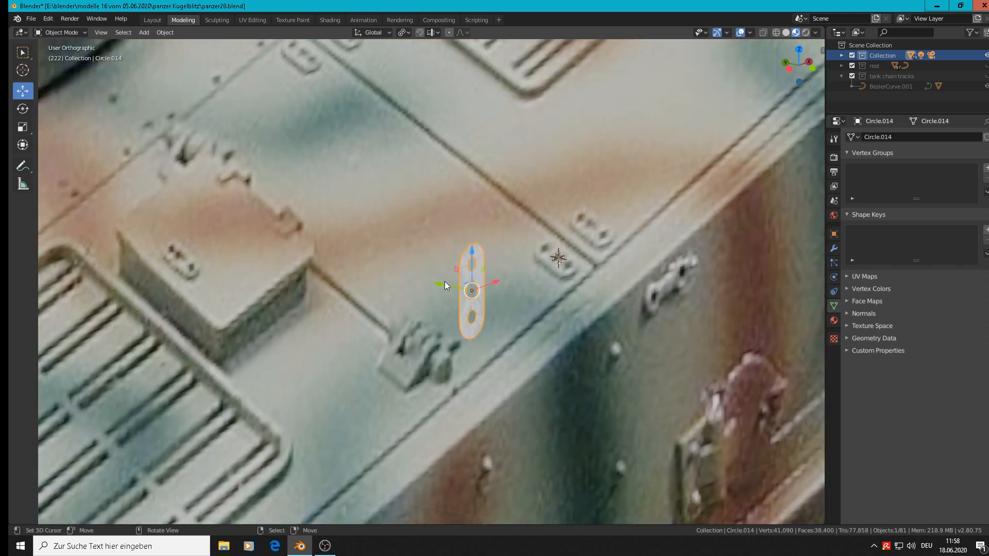
{"action": "key", "text": "g"}
{"action": "left_click", "coordinate": [629, 333]}
{"action": "middle_click_drag", "start_coordinate": [690, 361], "coordinate": [545, 317]}
{"action": "scroll", "coordinate": [501, 255], "scroll_direction": "up", "scroll_amount": 4}
Extrude the plate's faces 0.00254 m along Y to give it thickness
{"action": "key", "text": "Tab"}
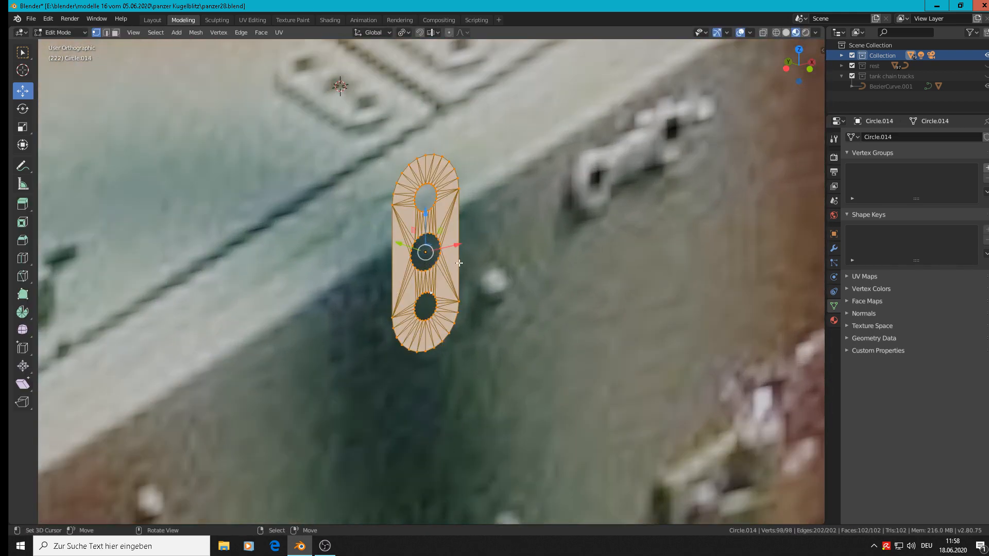
{"action": "key", "text": "e"}
{"action": "key", "text": "Escape"}
{"action": "key", "text": "g"}
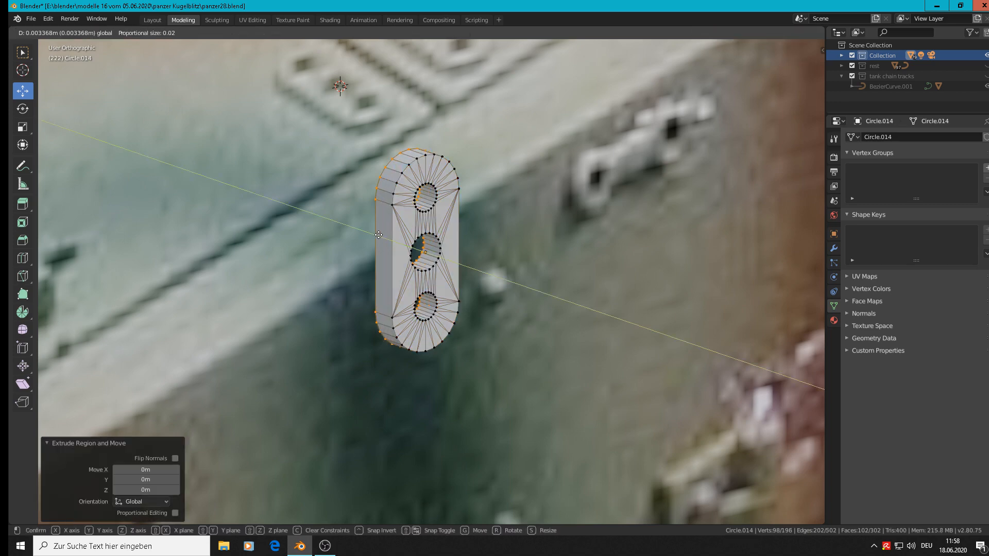
{"action": "left_click", "coordinate": [381, 235]}
{"action": "scroll", "coordinate": [382, 235], "scroll_direction": "up", "scroll_amount": 3}
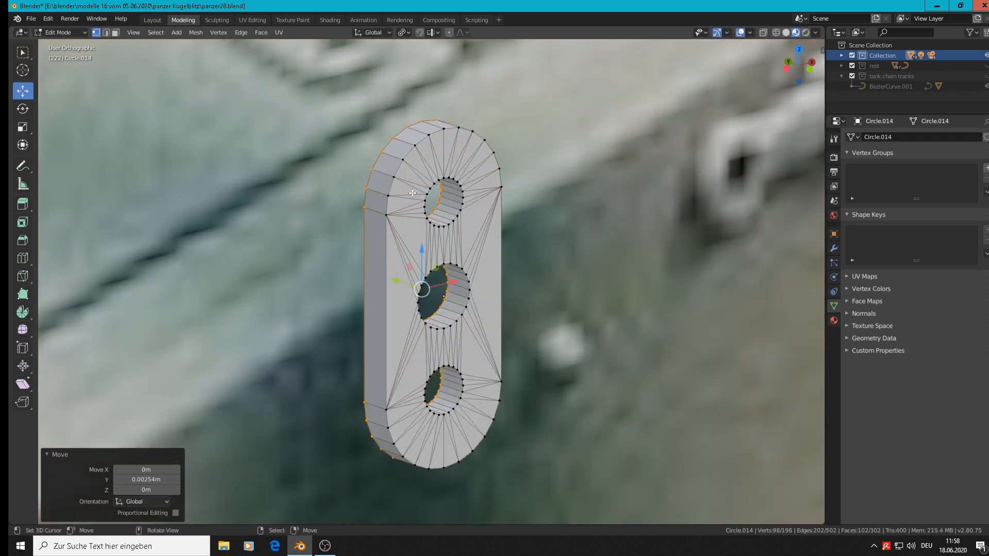
Select the front rim vertices along the plate's upper arc, from the straight edge on one side around to the other
{"action": "left_click", "coordinate": [395, 181], "text": "alt"}
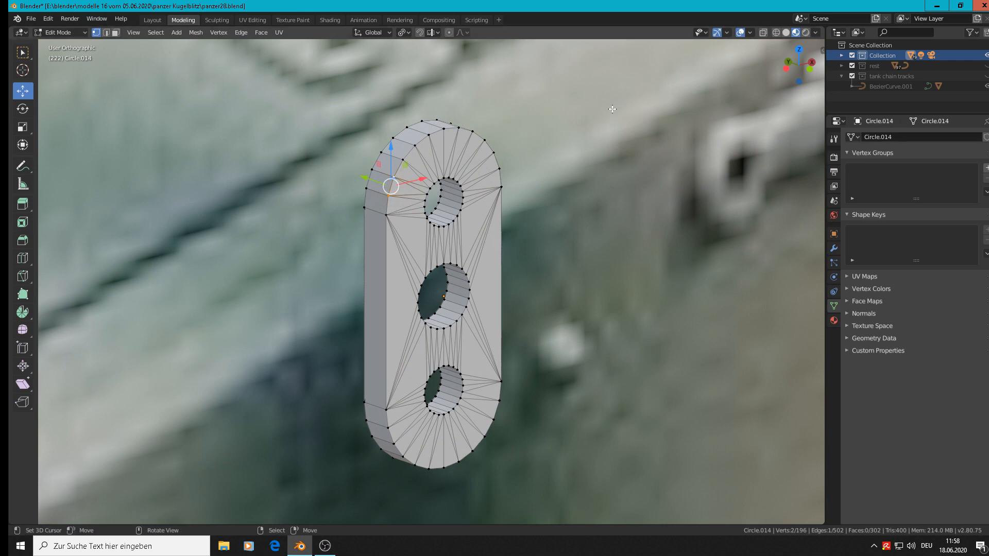
{"action": "key", "text": "c"}
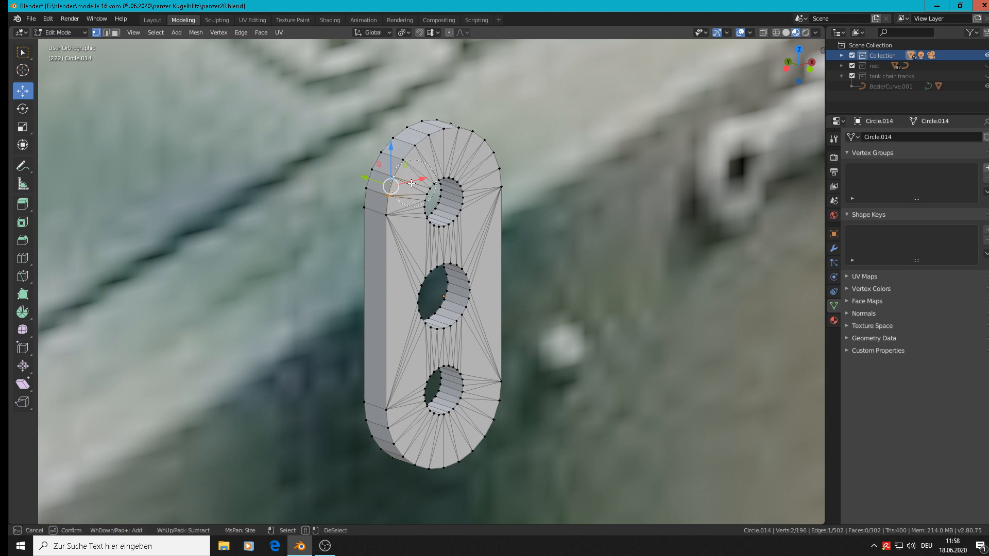
{"action": "mouse_move", "coordinate": [386, 219]}
{"action": "left_mouse_down"}
{"action": "mouse_move", "coordinate": [413, 175]}
{"action": "mouse_move", "coordinate": [410, 159]}
{"action": "mouse_move", "coordinate": [441, 131]}
{"action": "mouse_move", "coordinate": [458, 134]}
{"action": "left_mouse_up"}
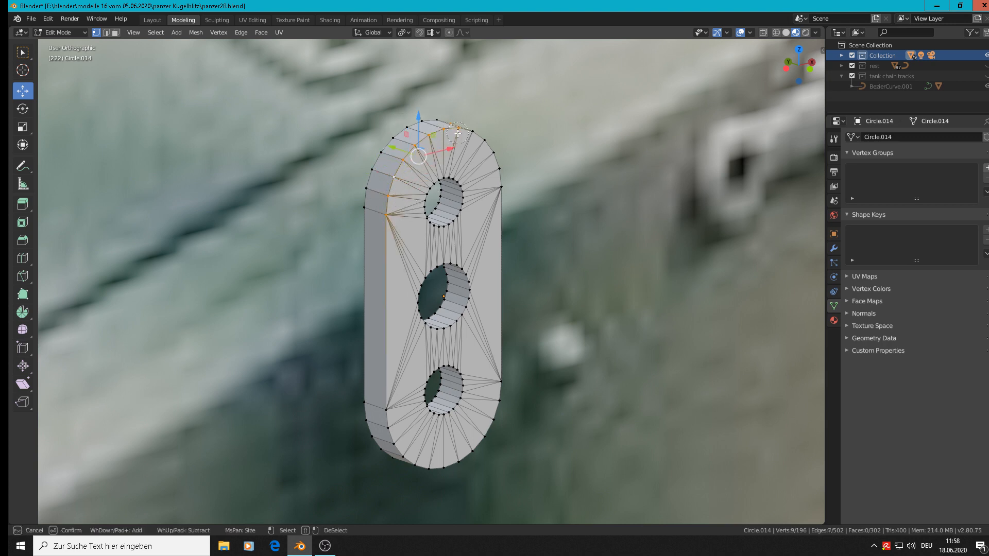
{"action": "right_click", "coordinate": [457, 137]}
{"action": "middle_click_drag", "start_coordinate": [525, 109], "coordinate": [490, 119]}
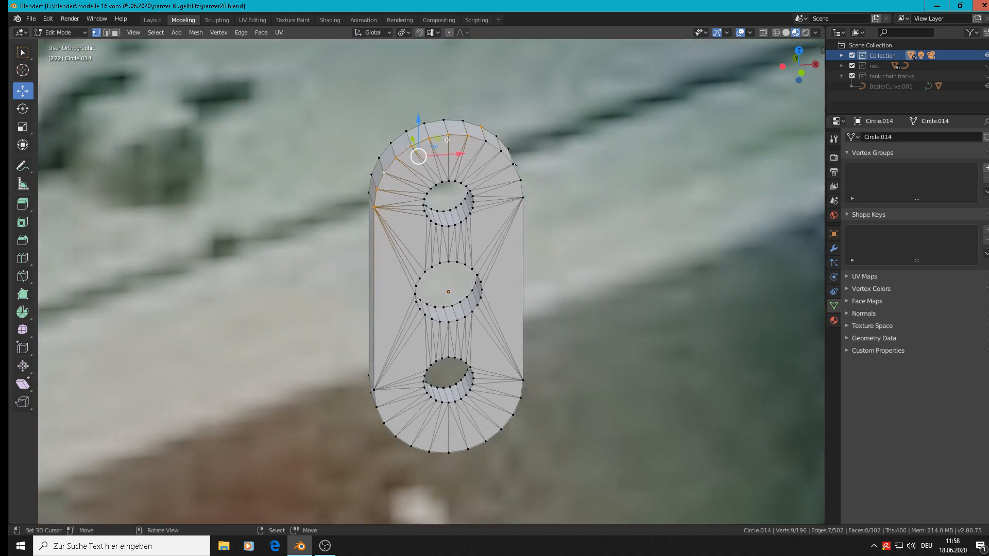
{"action": "key", "text": "c"}
{"action": "middle_click", "coordinate": [480, 124]}
{"action": "left_click_drag", "start_coordinate": [482, 145], "coordinate": [510, 173]}
{"action": "right_click", "coordinate": [509, 174]}
Extend the selection down the far side and around the lower arc to cover the plate's whole front outline
{"action": "middle_click_drag", "start_coordinate": [510, 174], "coordinate": [507, 203]}
{"action": "key", "text": "c"}
{"action": "left_click_drag", "start_coordinate": [508, 203], "coordinate": [508, 240]}
{"action": "left_click_drag", "start_coordinate": [509, 404], "coordinate": [501, 438]}
{"action": "right_click", "coordinate": [502, 438]}
{"action": "mouse_move", "coordinate": [502, 437]}
{"action": "middle_mouse_down"}
{"action": "mouse_move", "coordinate": [566, 369]}
{"action": "mouse_move", "coordinate": [535, 402]}
{"action": "middle_mouse_up"}
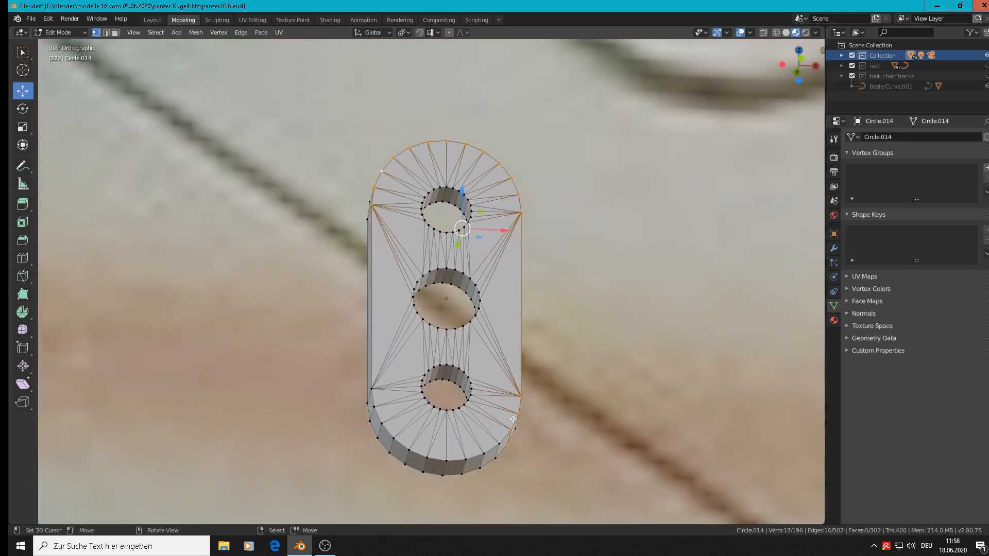
{"action": "key", "text": "c"}
{"action": "left_click", "coordinate": [497, 432]}
{"action": "mouse_move", "coordinate": [462, 446]}
{"action": "left_mouse_down"}
{"action": "mouse_move", "coordinate": [482, 452]}
{"action": "mouse_move", "coordinate": [443, 458]}
{"action": "mouse_move", "coordinate": [401, 443]}
{"action": "mouse_move", "coordinate": [382, 393]}
{"action": "left_mouse_up"}
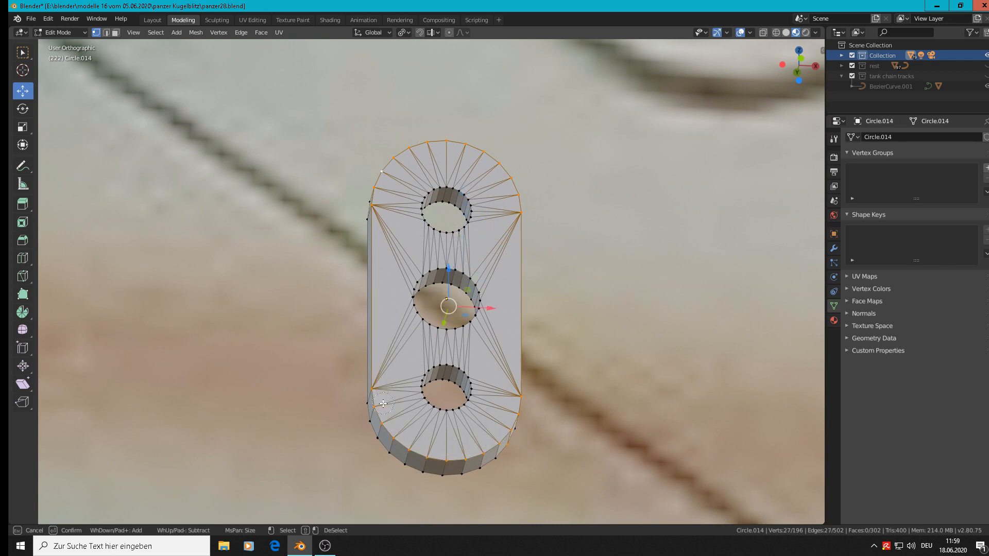
{"action": "left_click", "coordinate": [513, 453]}
{"action": "right_click", "coordinate": [512, 453]}
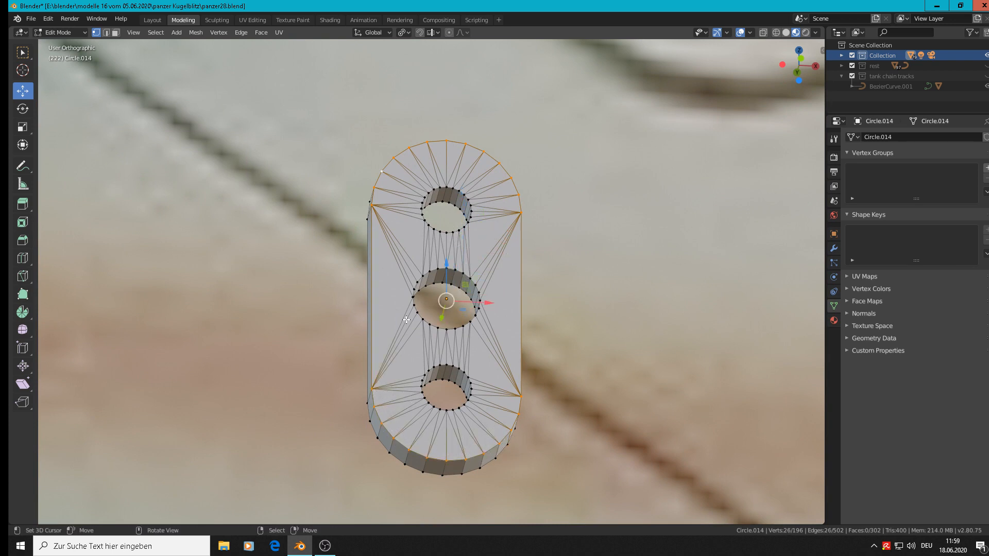
{"action": "mouse_move", "coordinate": [407, 320]}
{"action": "middle_mouse_down"}
{"action": "mouse_move", "coordinate": [400, 283]}
{"action": "mouse_move", "coordinate": [406, 301]}
{"action": "mouse_move", "coordinate": [422, 293]}
{"action": "middle_mouse_up"}
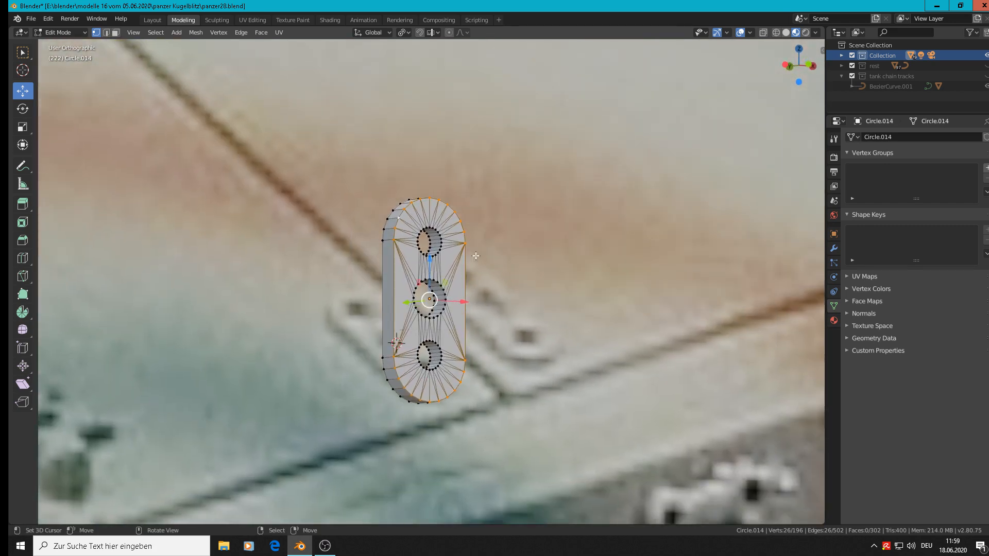
Show the plate in wireframe and bevel the selected front outline about 0.0523 m wide with one segment
{"action": "left_click", "coordinate": [776, 32]}
{"action": "mouse_move", "coordinate": [511, 293]}
{"action": "middle_mouse_down"}
{"action": "mouse_move", "coordinate": [649, 305]}
{"action": "mouse_move", "coordinate": [499, 304]}
{"action": "middle_mouse_up"}
{"action": "scroll", "coordinate": [445, 252], "scroll_direction": "up", "scroll_amount": 4}
{"action": "key", "text": "ctrl+b"}
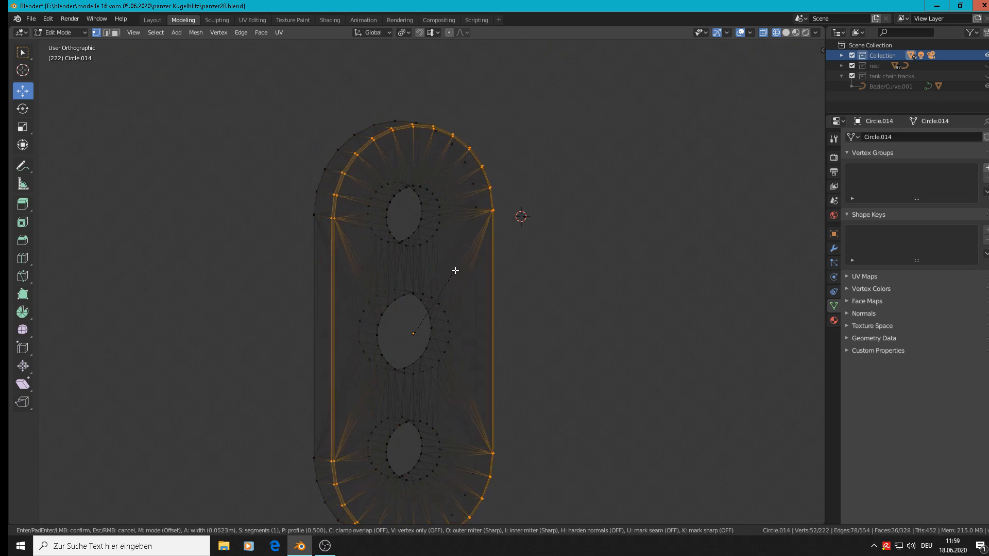
{"action": "left_click", "coordinate": [456, 270]}
Return to Object Mode with material preview shading and shade the whole plate smooth
{"action": "key", "text": "Tab"}
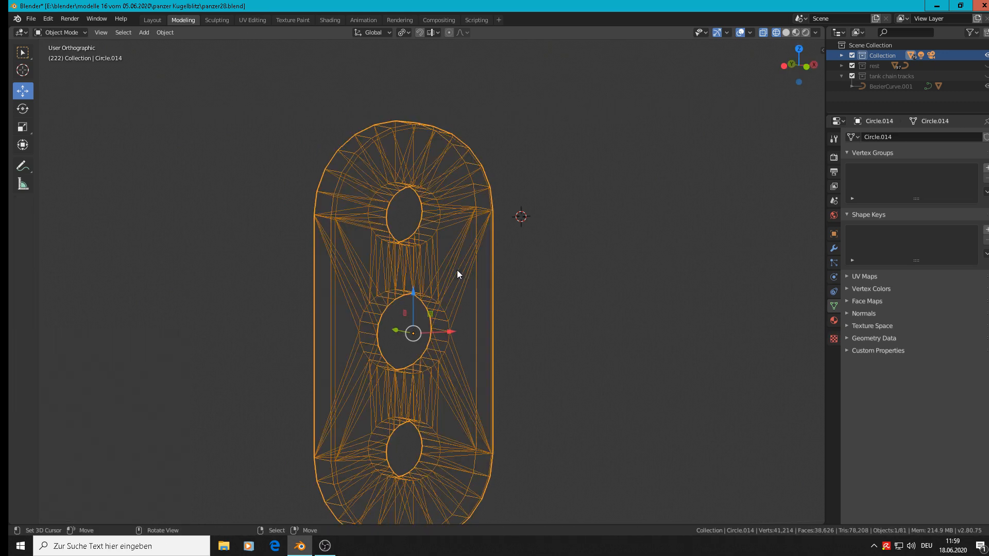
{"action": "scroll", "coordinate": [458, 269], "scroll_direction": "down", "scroll_amount": 5}
{"action": "left_click", "coordinate": [797, 32]}
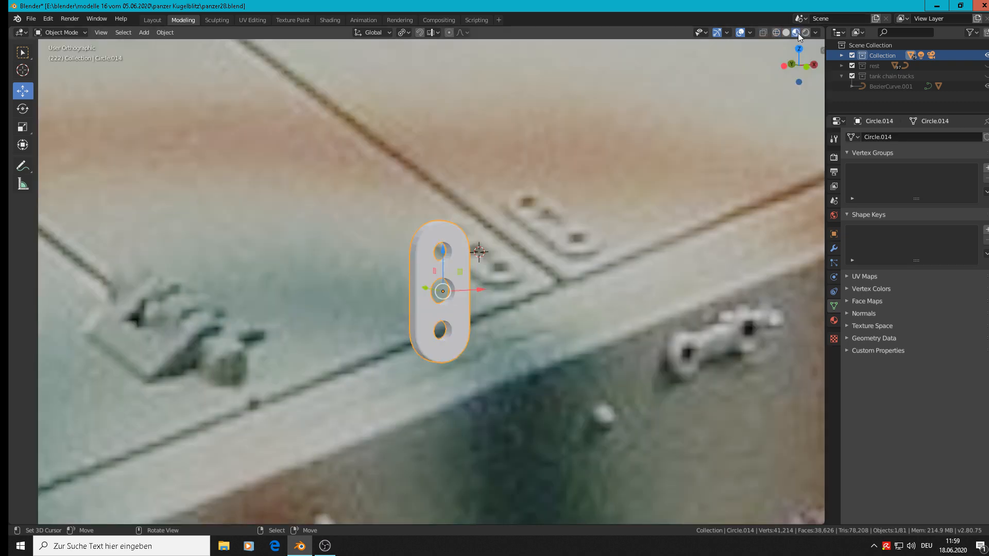
{"action": "middle_click_drag", "start_coordinate": [521, 334], "coordinate": [507, 334]}
{"action": "scroll", "coordinate": [458, 196], "scroll_direction": "up", "scroll_amount": 2}
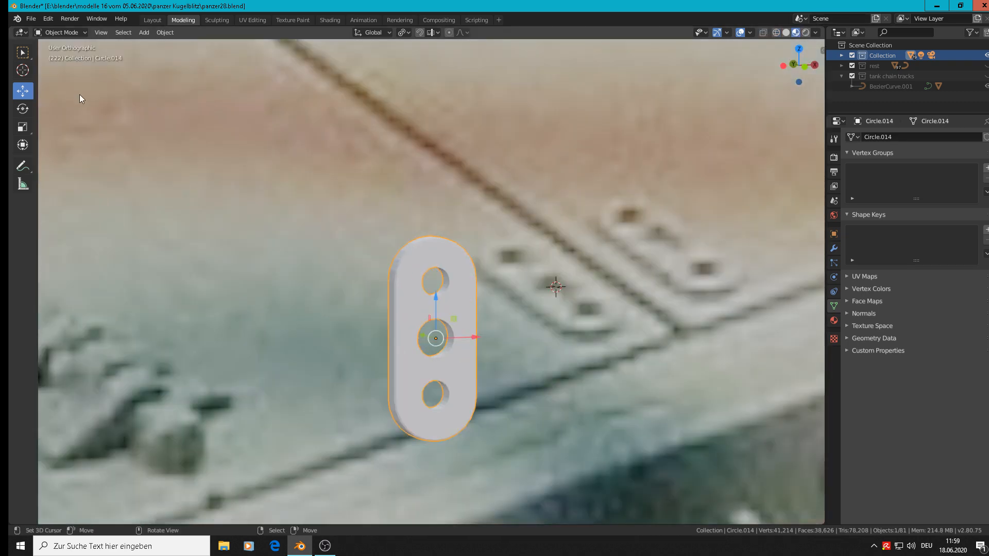
{"action": "left_click", "coordinate": [165, 33]}
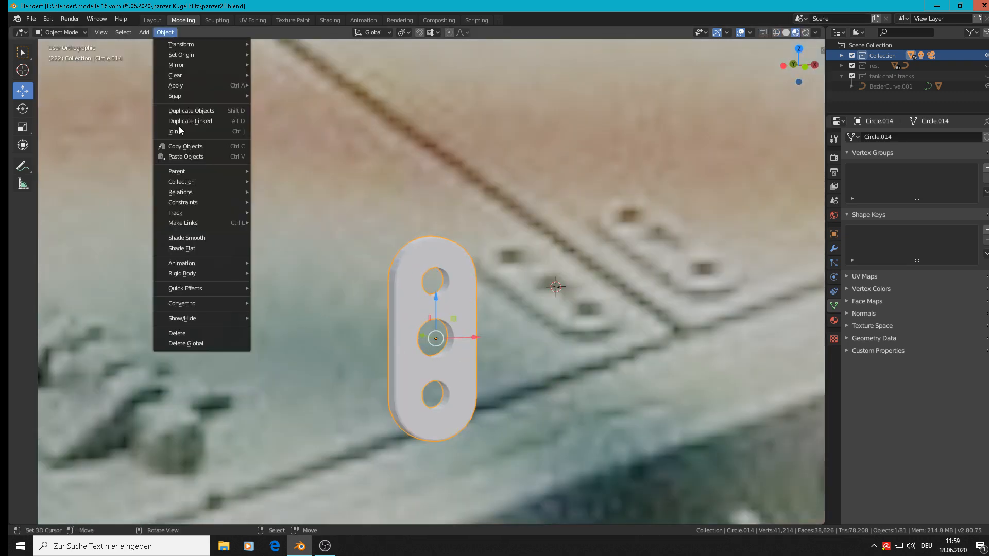
{"action": "left_click", "coordinate": [209, 238]}
{"action": "scroll", "coordinate": [428, 351], "scroll_direction": "up", "scroll_amount": 4}
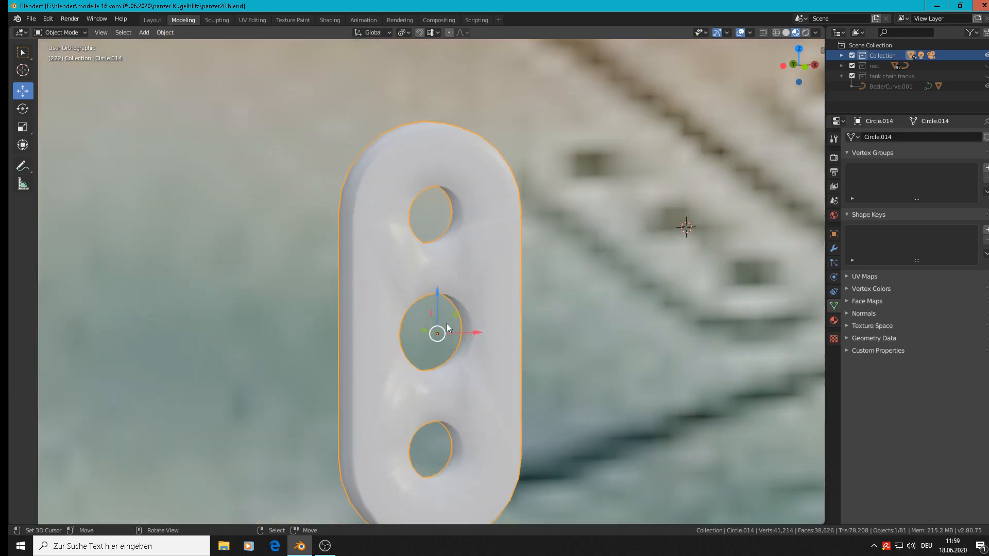
Clear the mesh selection and select the plate's front faces around the three holes
{"action": "key", "text": "Tab"}
{"action": "scroll", "coordinate": [382, 246], "scroll_direction": "down", "scroll_amount": 2}
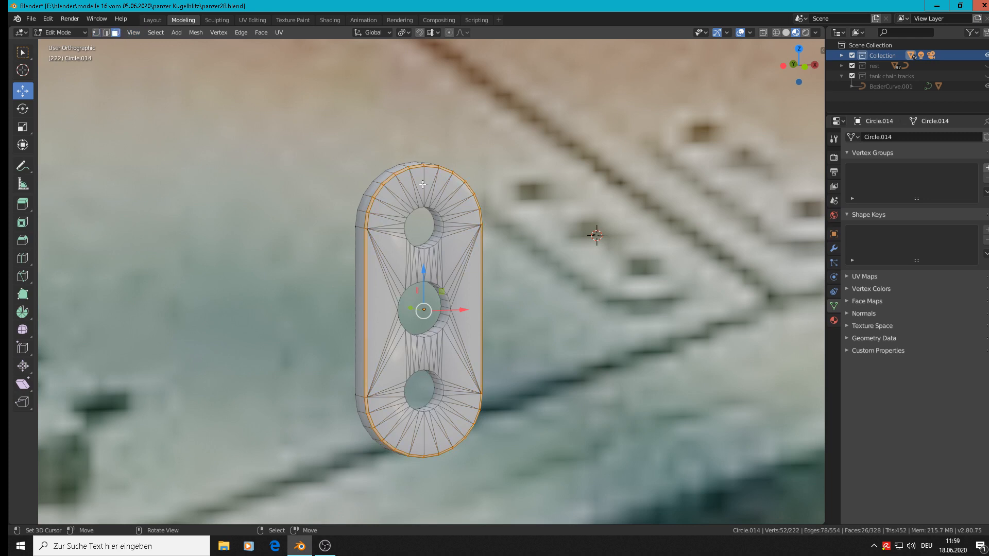
{"action": "key", "text": "x"}
{"action": "key", "text": "Escape"}
{"action": "key", "text": "alt+a"}
{"action": "key", "text": "c"}
{"action": "left_click_drag", "start_coordinate": [432, 189], "coordinate": [382, 249]}
{"action": "mouse_move", "coordinate": [379, 293]}
{"action": "left_mouse_down"}
{"action": "mouse_move", "coordinate": [401, 365]}
{"action": "mouse_move", "coordinate": [423, 241]}
{"action": "mouse_move", "coordinate": [444, 193]}
{"action": "left_mouse_up"}
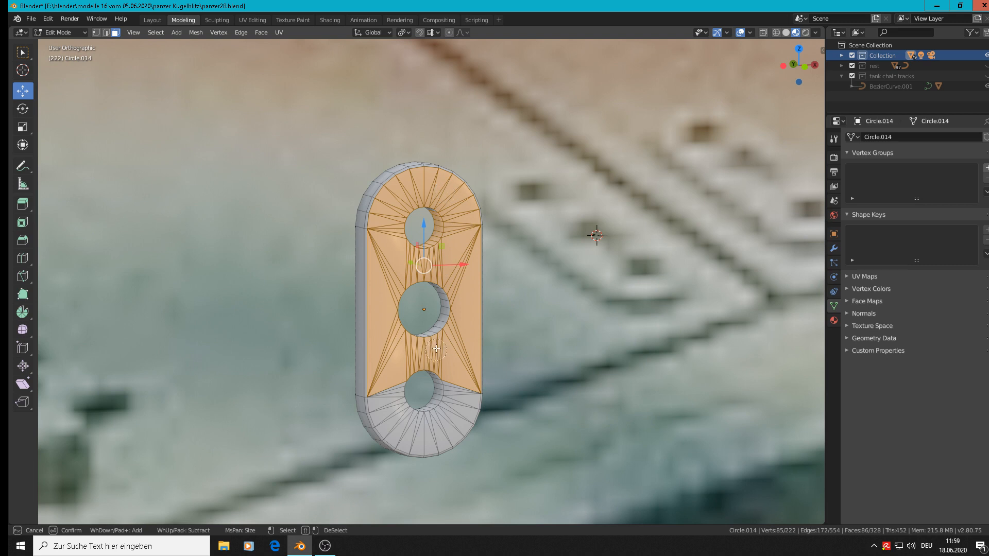
{"action": "mouse_move", "coordinate": [435, 349]}
{"action": "left_mouse_down"}
{"action": "mouse_move", "coordinate": [433, 422]}
{"action": "mouse_move", "coordinate": [381, 428]}
{"action": "mouse_move", "coordinate": [361, 379]}
{"action": "left_mouse_up"}
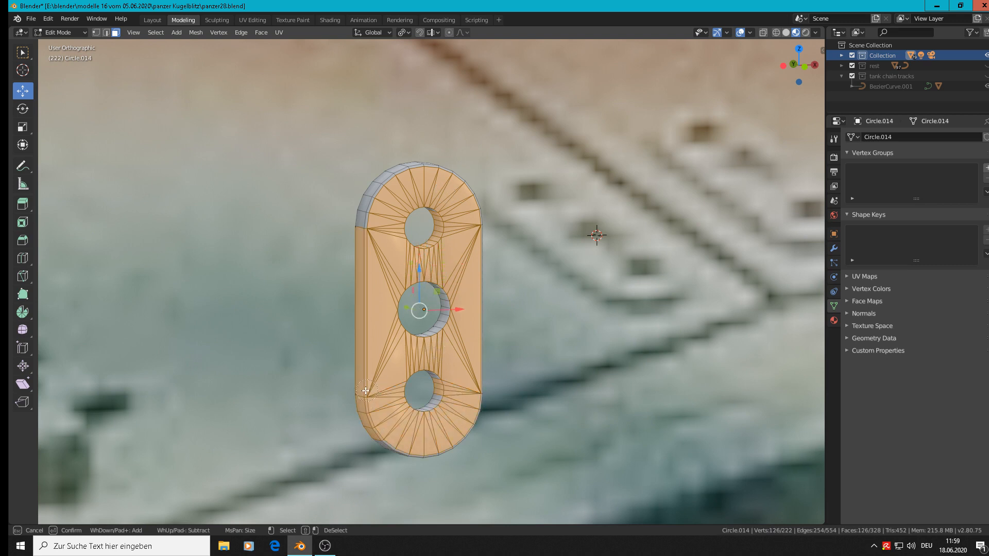
{"action": "key", "text": "Escape"}
Remove the plate's outer side faces and the lower hole's inner wall faces from the selection
{"action": "key", "text": "c"}
{"action": "left_click_drag", "start_coordinate": [352, 369], "coordinate": [363, 435], "text": "shift"}
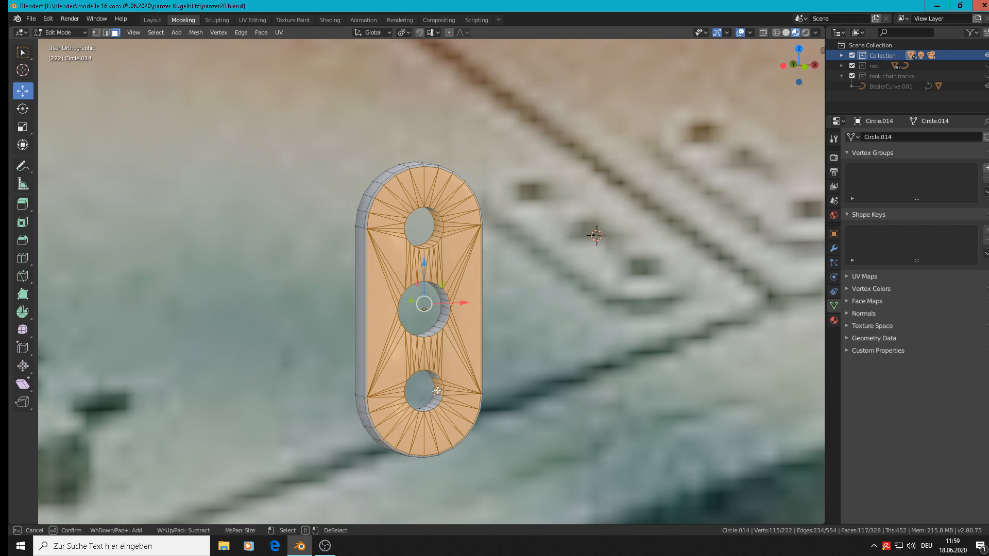
{"action": "left_click_drag", "start_coordinate": [430, 382], "coordinate": [435, 391], "text": "shift"}
{"action": "key", "text": "Escape"}
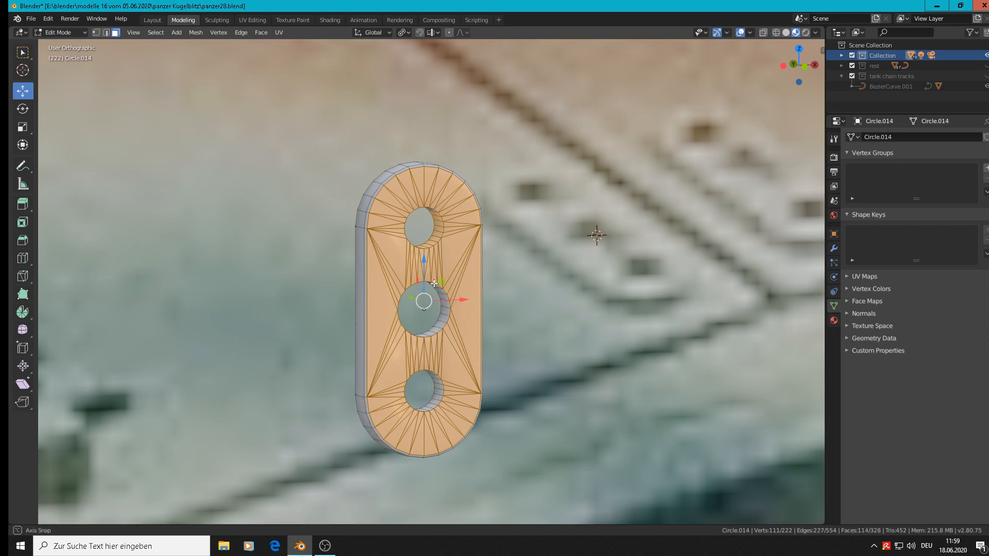
Deselect the inner wall faces of the upper hole so only the flat front faces stay selected
{"action": "middle_click_drag", "start_coordinate": [396, 283], "coordinate": [415, 294]}
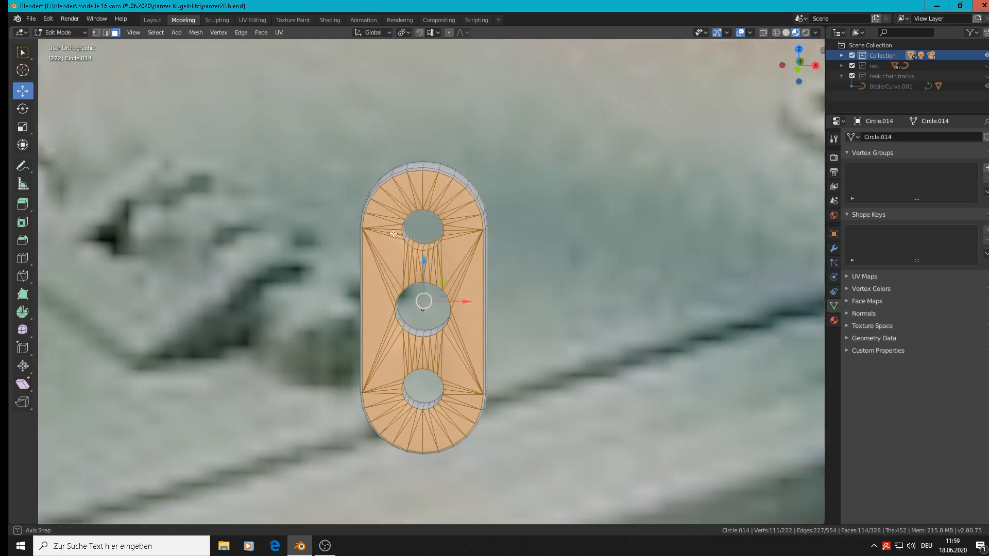
{"action": "scroll", "coordinate": [415, 293], "scroll_direction": "up", "scroll_amount": 6}
{"action": "key", "text": "c"}
{"action": "left_click_drag", "start_coordinate": [403, 261], "coordinate": [457, 269], "text": "shift"}
{"action": "key", "text": "Escape"}
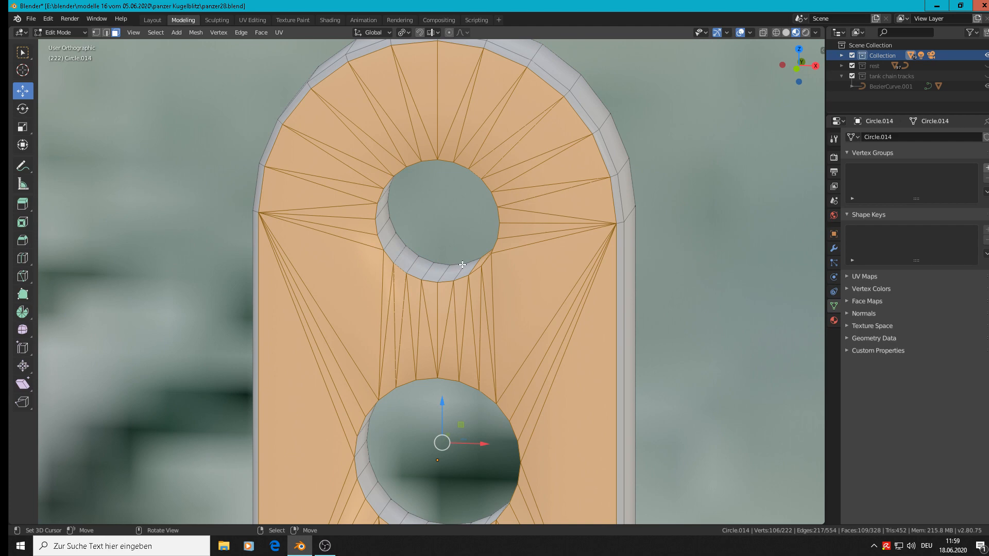
{"action": "middle_click_drag", "start_coordinate": [462, 264], "coordinate": [441, 176]}
{"action": "key", "text": "c"}
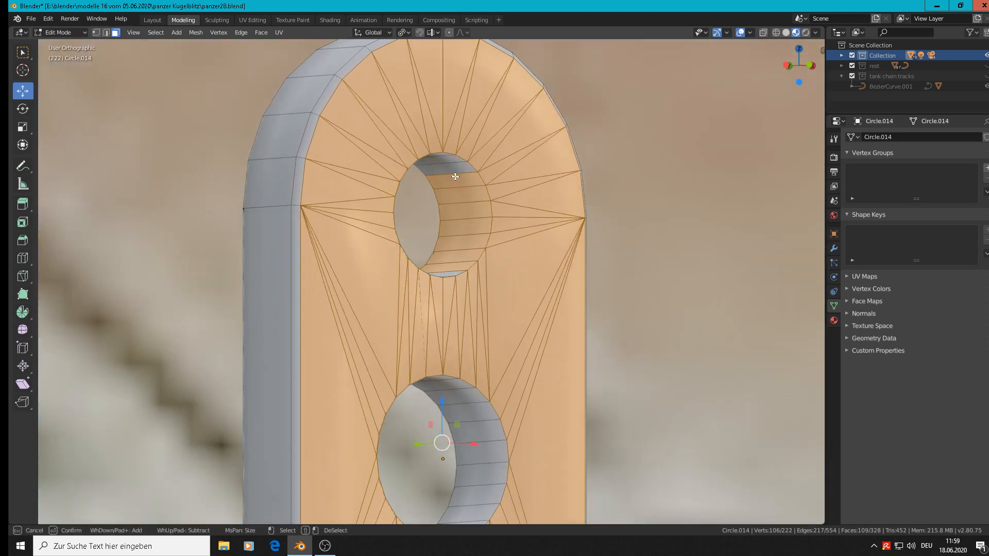
{"action": "left_click_drag", "start_coordinate": [454, 176], "coordinate": [446, 262], "text": "shift"}
{"action": "key", "text": "Escape"}
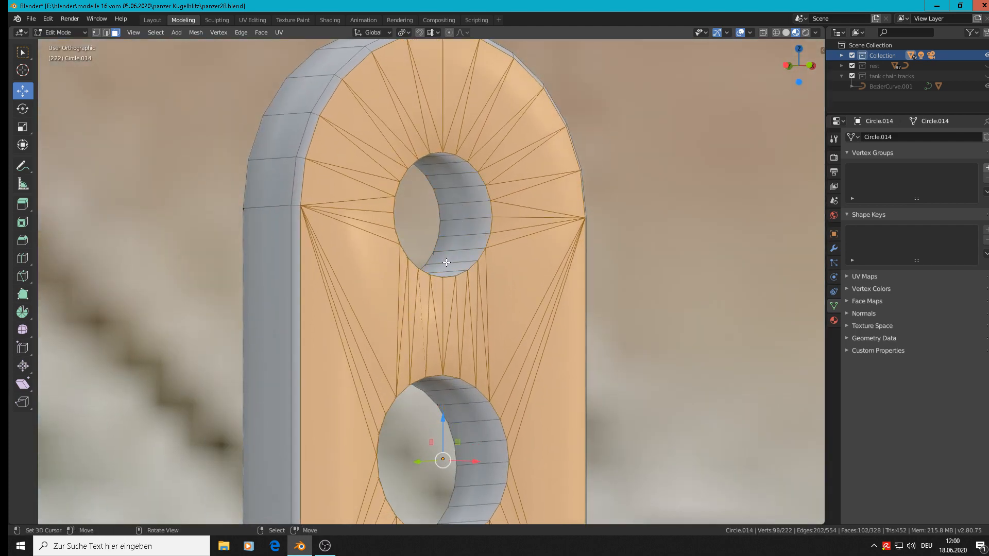
Shade the selected front faces flat and check the plate in Object Mode
{"action": "scroll", "coordinate": [446, 262], "scroll_direction": "down", "scroll_amount": 5}
{"action": "scroll", "coordinate": [447, 256], "scroll_direction": "down", "scroll_amount": 2}
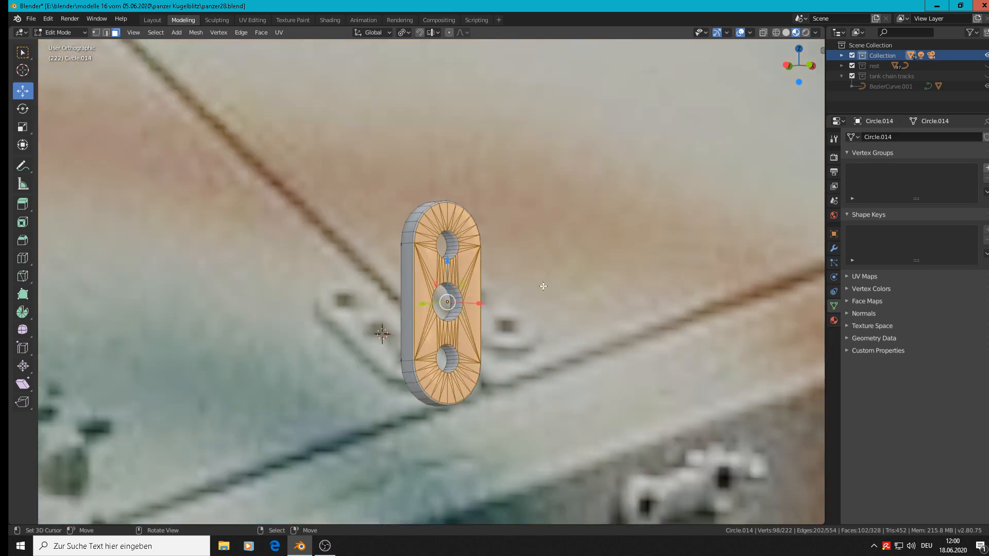
{"action": "middle_click_drag", "start_coordinate": [543, 286], "coordinate": [506, 297]}
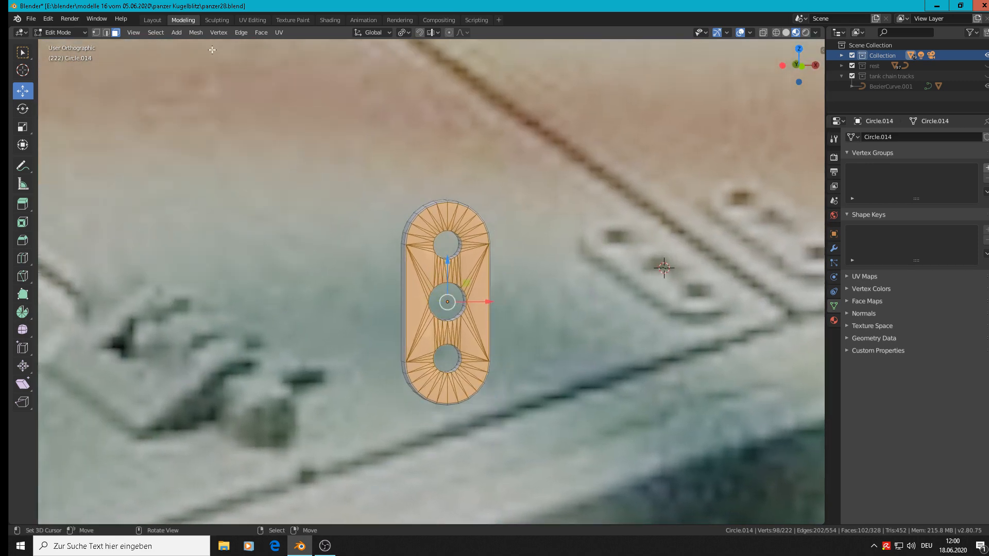
{"action": "left_click", "coordinate": [265, 32]}
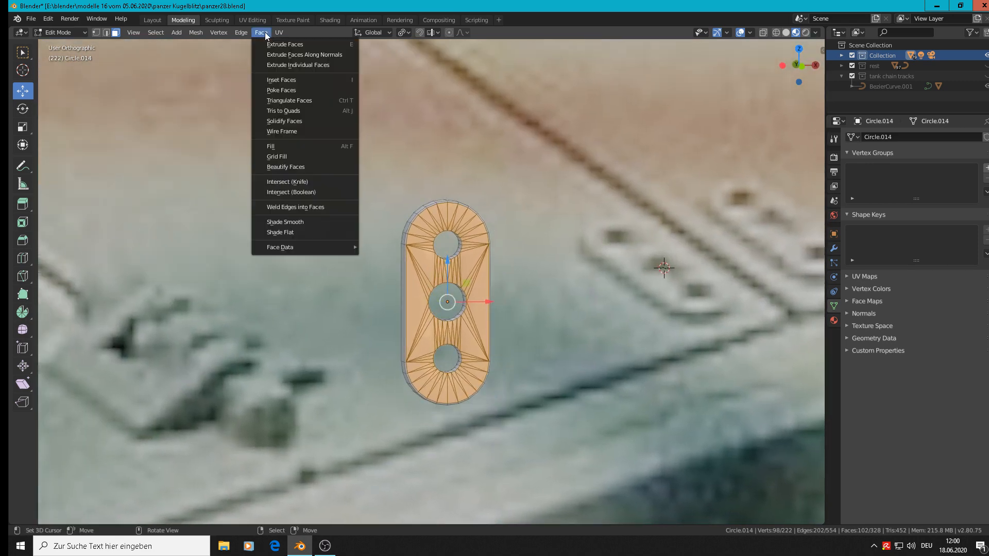
{"action": "left_click", "coordinate": [273, 232]}
{"action": "key", "text": "Tab"}
{"action": "mouse_move", "coordinate": [498, 263]}
{"action": "middle_mouse_down"}
{"action": "mouse_move", "coordinate": [493, 249]}
{"action": "mouse_move", "coordinate": [507, 268]}
{"action": "middle_mouse_up"}
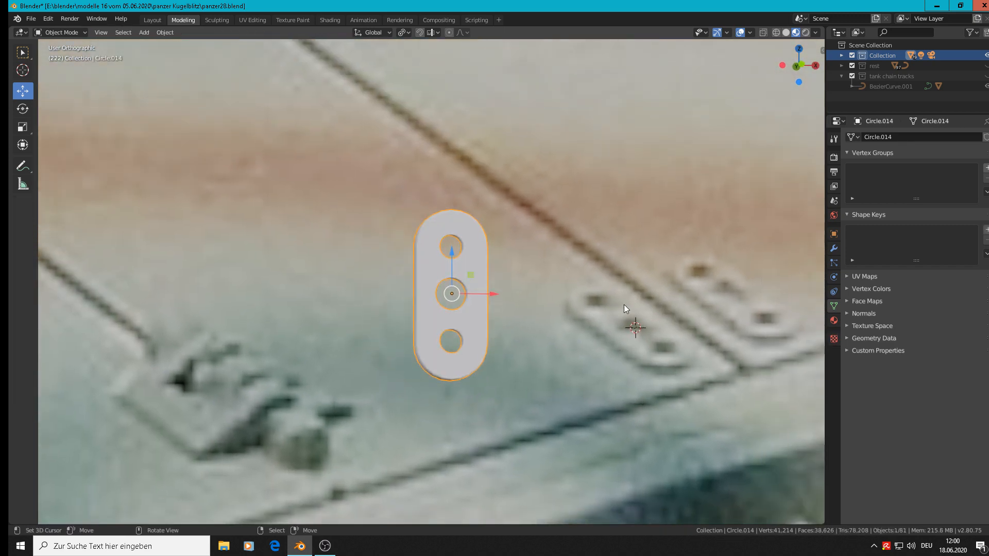
Try to select the upper hole's front edge loop in face and edge selection modes
{"action": "scroll", "coordinate": [525, 217], "scroll_direction": "up", "scroll_amount": 6}
{"action": "key", "text": "Tab"}
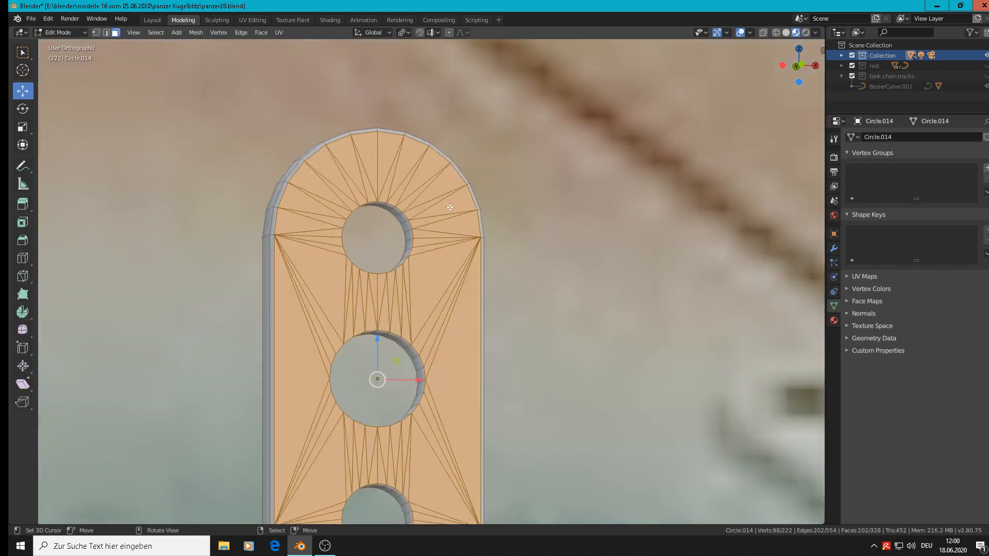
{"action": "scroll", "coordinate": [458, 202], "scroll_direction": "up", "scroll_amount": 2}
{"action": "left_click", "coordinate": [375, 214], "text": "alt"}
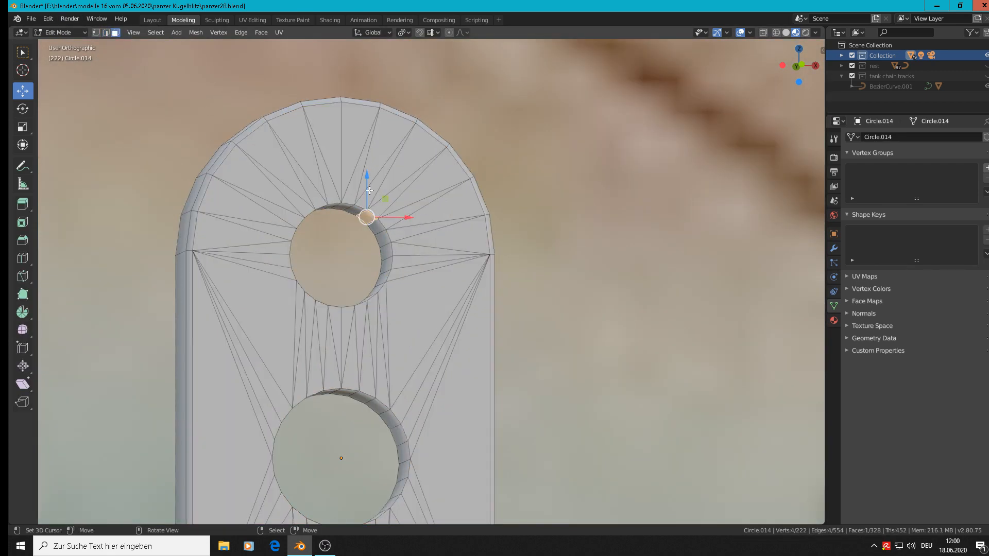
{"action": "right_click", "coordinate": [360, 208], "text": "alt"}
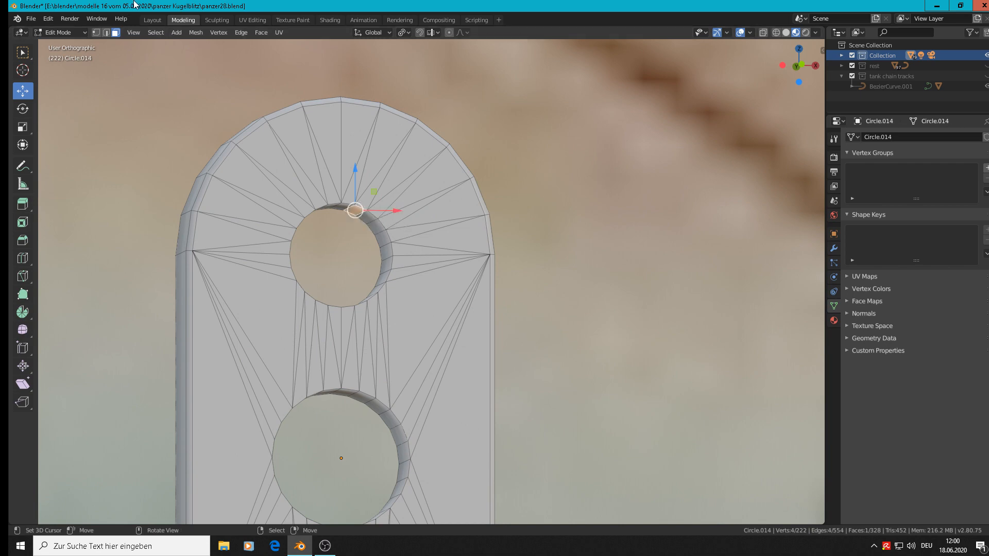
{"action": "key", "text": "2"}
{"action": "left_click", "coordinate": [372, 200]}
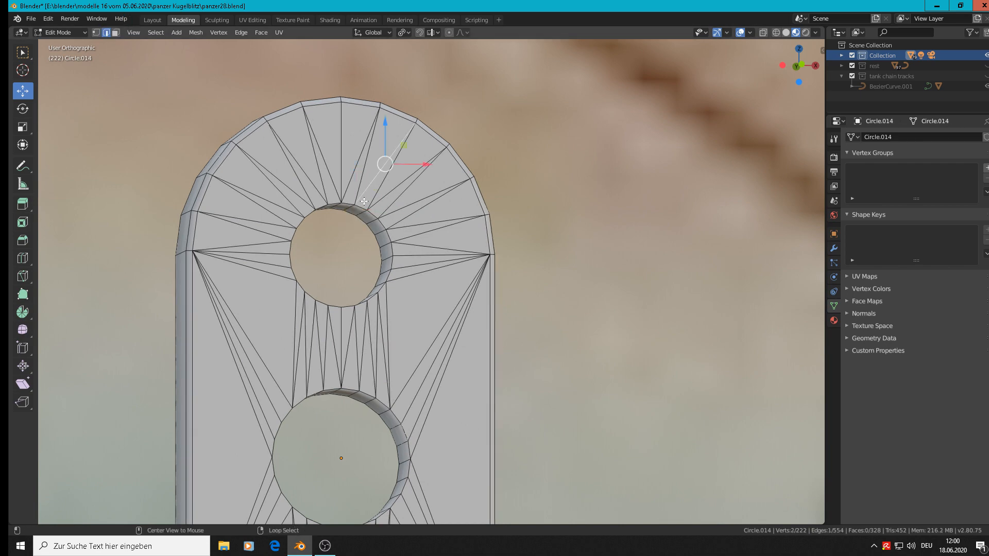
{"action": "scroll", "coordinate": [435, 276], "scroll_direction": "down", "scroll_amount": 3}
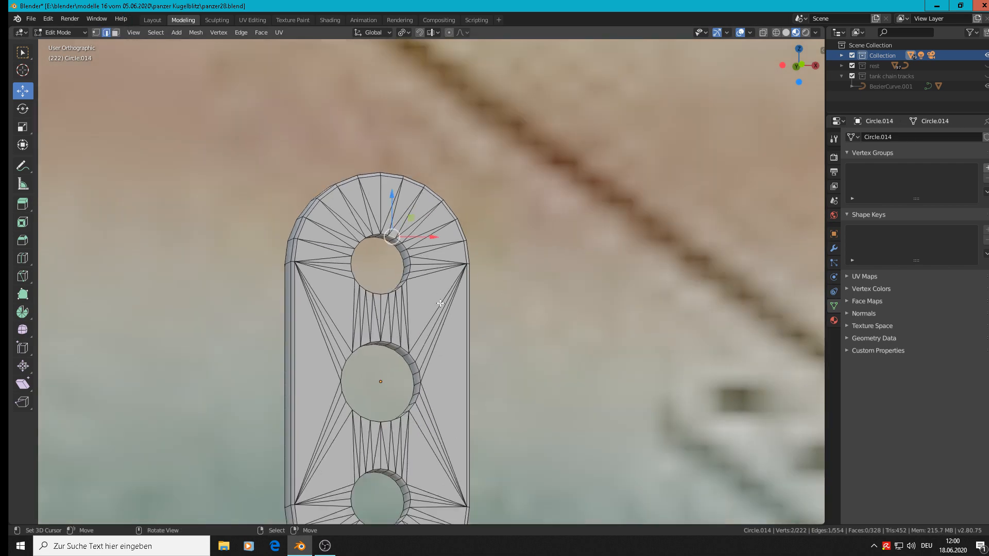
{"action": "middle_click_drag", "start_coordinate": [441, 304], "coordinate": [379, 306]}
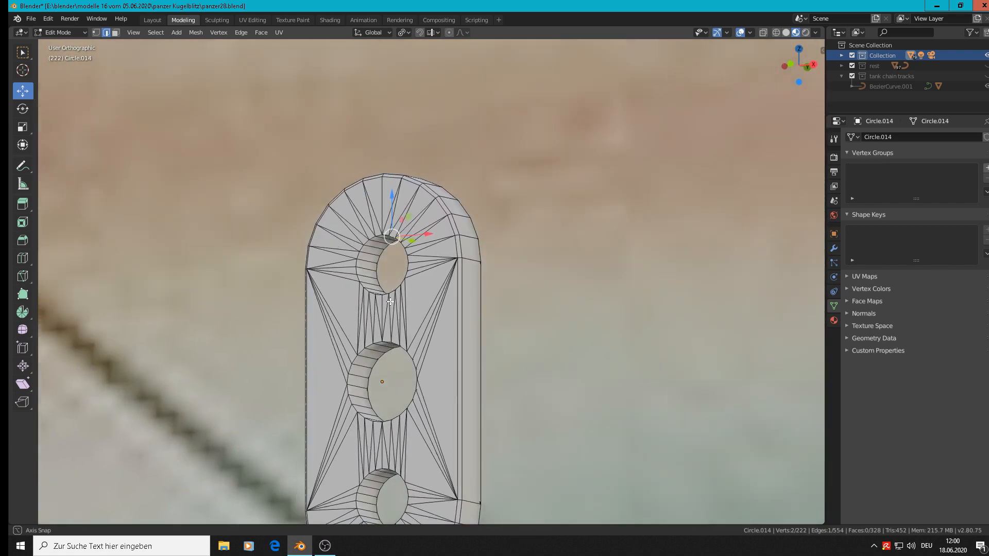
In vertex selection mode, select the vertices from the top down one side of the upper hole's front rim
{"action": "left_click", "coordinate": [95, 31]}
{"action": "scroll", "coordinate": [278, 172], "scroll_direction": "up", "scroll_amount": 3}
{"action": "key", "text": "c"}
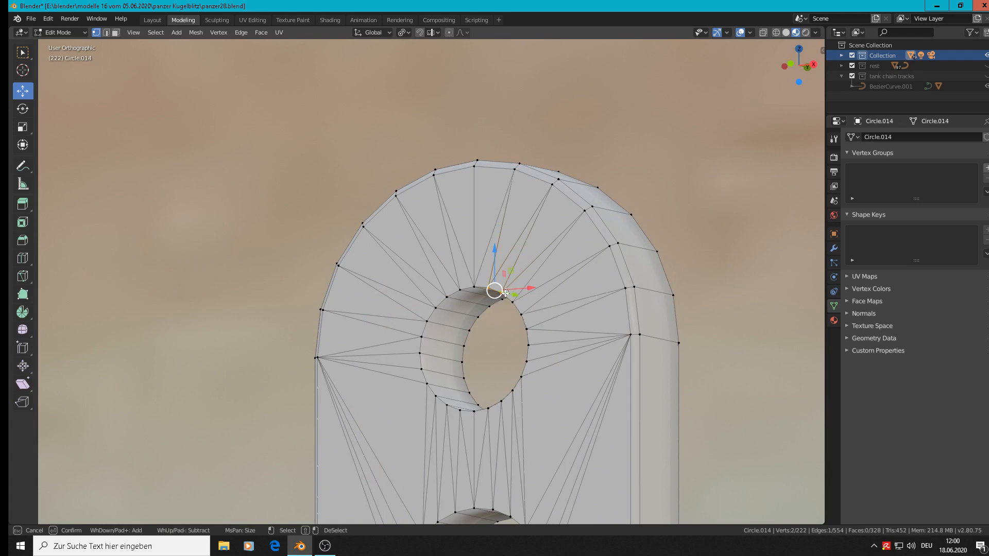
{"action": "right_click", "coordinate": [495, 291]}
{"action": "left_click", "coordinate": [473, 286]}
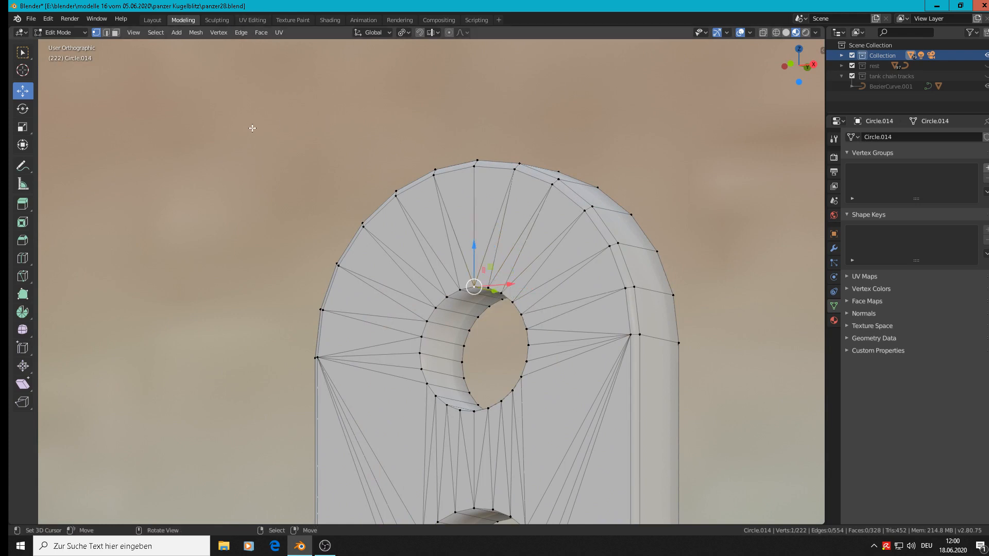
{"action": "key", "text": "c"}
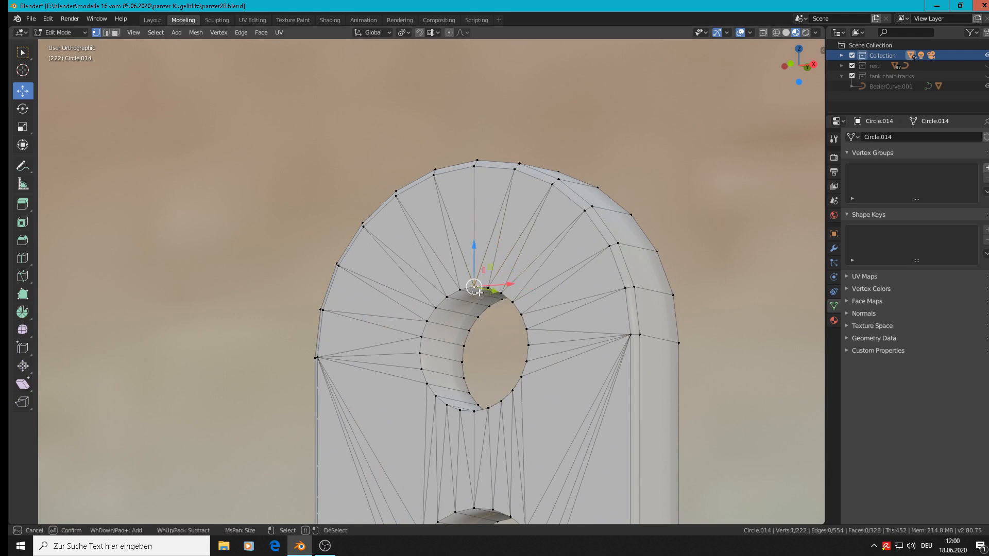
{"action": "mouse_move", "coordinate": [474, 289]}
{"action": "left_mouse_down"}
{"action": "mouse_move", "coordinate": [438, 294]}
{"action": "mouse_move", "coordinate": [443, 402]}
{"action": "left_mouse_up"}
{"action": "right_click", "coordinate": [448, 415]}
{"action": "middle_click_drag", "start_coordinate": [448, 415], "coordinate": [454, 403]}
Add the remaining front rim vertices of the upper hole to the selection and bevel the rim with a width of 0.0737 m
{"action": "key", "text": "c"}
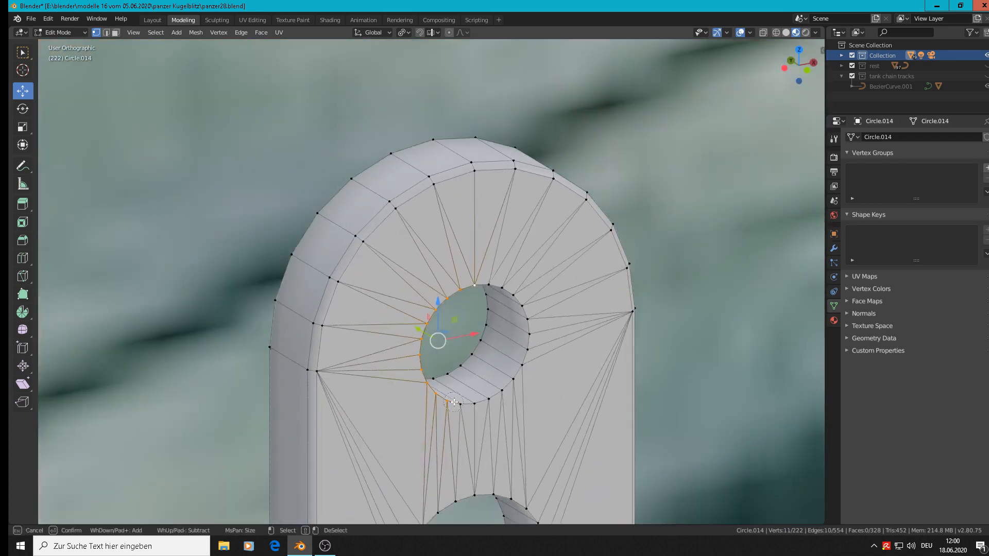
{"action": "left_click", "coordinate": [525, 298]}
{"action": "right_click", "coordinate": [498, 283]}
{"action": "middle_click_drag", "start_coordinate": [497, 279], "coordinate": [492, 234]}
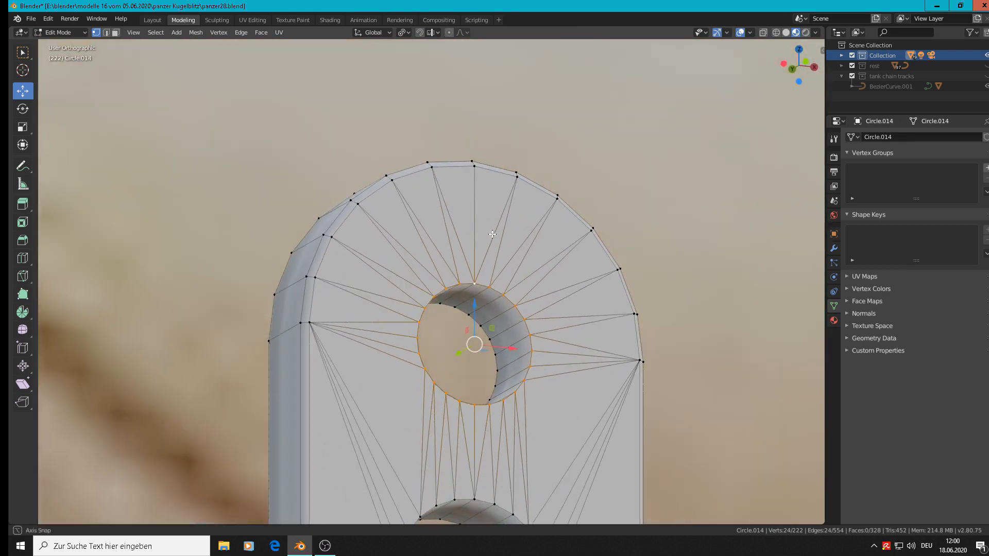
{"action": "key", "text": "ctrl+b"}
{"action": "left_click", "coordinate": [563, 418]}
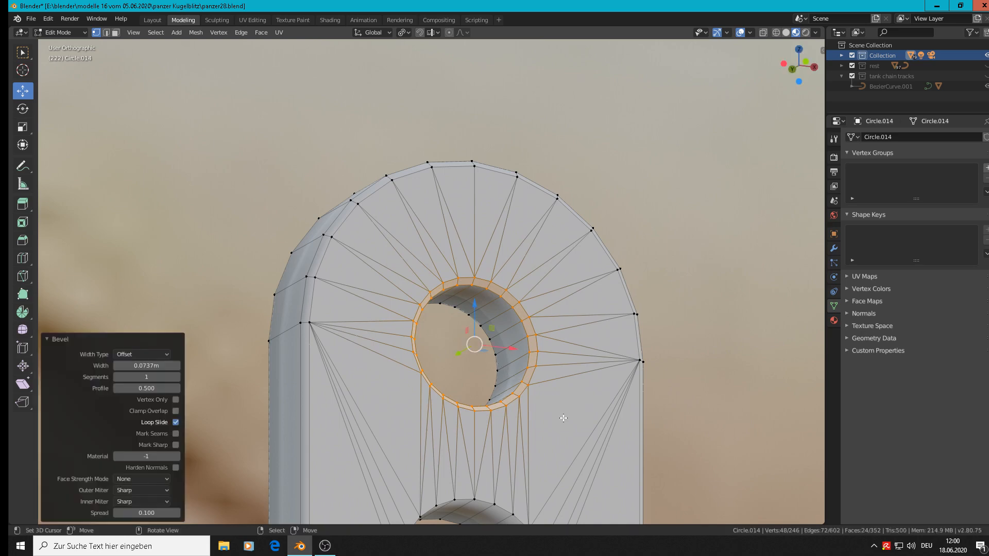
Start a new selection with the vertices along one side of the middle hole's front rim
{"action": "middle_click_drag", "start_coordinate": [563, 418], "coordinate": [553, 202], "text": "shift"}
{"action": "scroll", "coordinate": [554, 202], "scroll_direction": "up", "scroll_amount": 3}
{"action": "scroll", "coordinate": [551, 246], "scroll_direction": "down", "scroll_amount": 4}
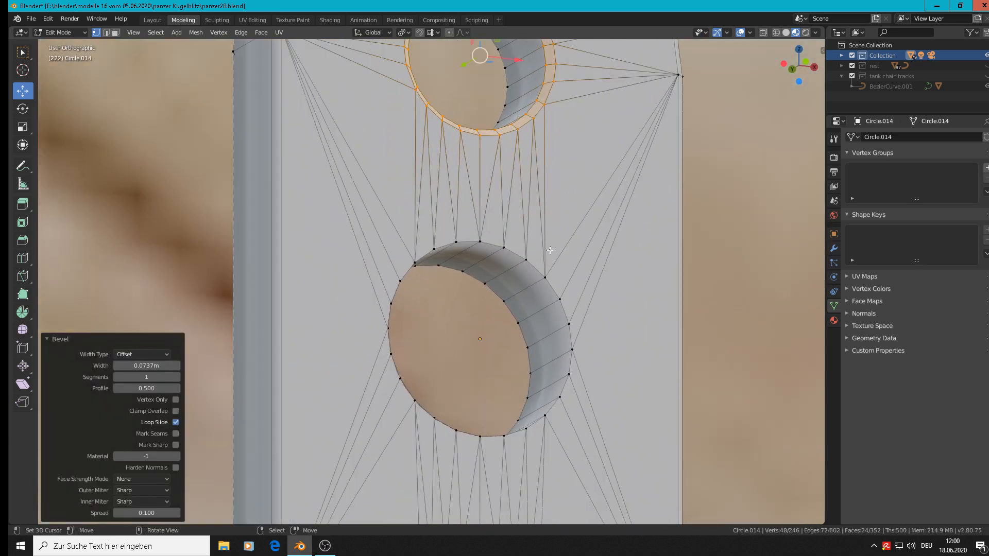
{"action": "left_click", "coordinate": [542, 258]}
{"action": "key", "text": "ctrl+c"}
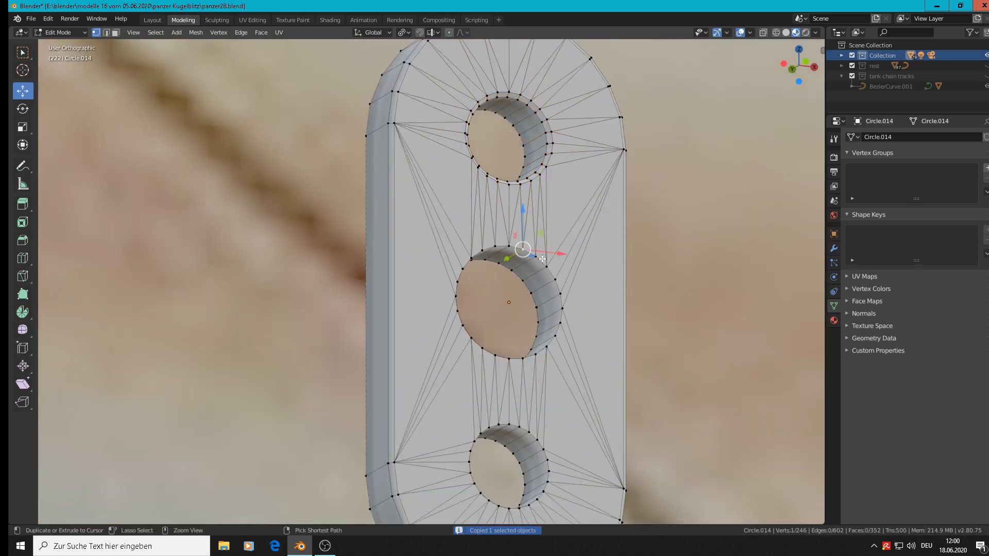
{"action": "key", "text": "c"}
{"action": "left_click", "coordinate": [533, 253]}
{"action": "left_click_drag", "start_coordinate": [533, 253], "coordinate": [557, 339]}
{"action": "key", "text": "Escape"}
{"action": "middle_click_drag", "start_coordinate": [557, 338], "coordinate": [519, 365]}
Add the rest of the middle hole's front rim vertices to the selection and bevel the rim about 0.059 m wide
{"action": "key", "text": "c"}
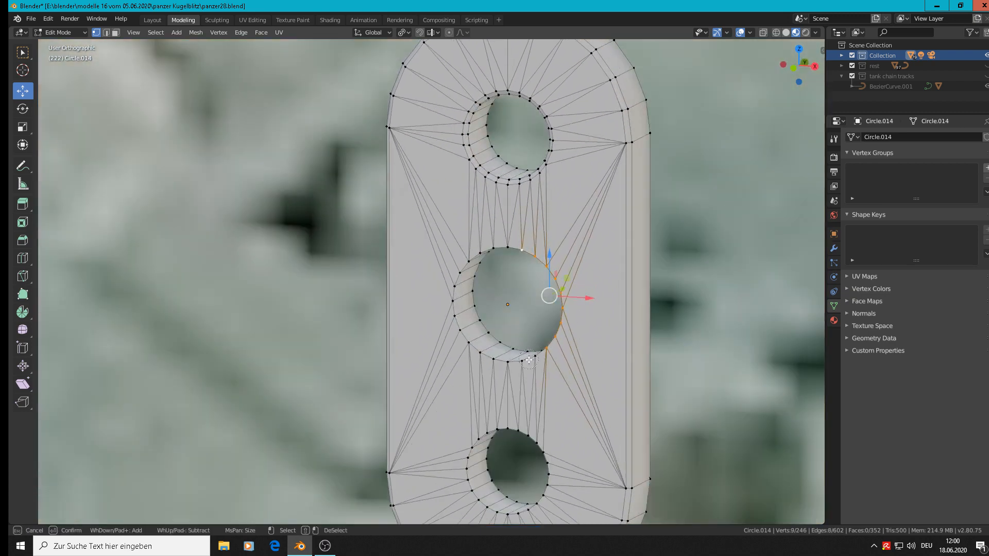
{"action": "mouse_move", "coordinate": [533, 354]}
{"action": "left_mouse_down"}
{"action": "mouse_move", "coordinate": [520, 363]}
{"action": "mouse_move", "coordinate": [469, 343]}
{"action": "left_mouse_up"}
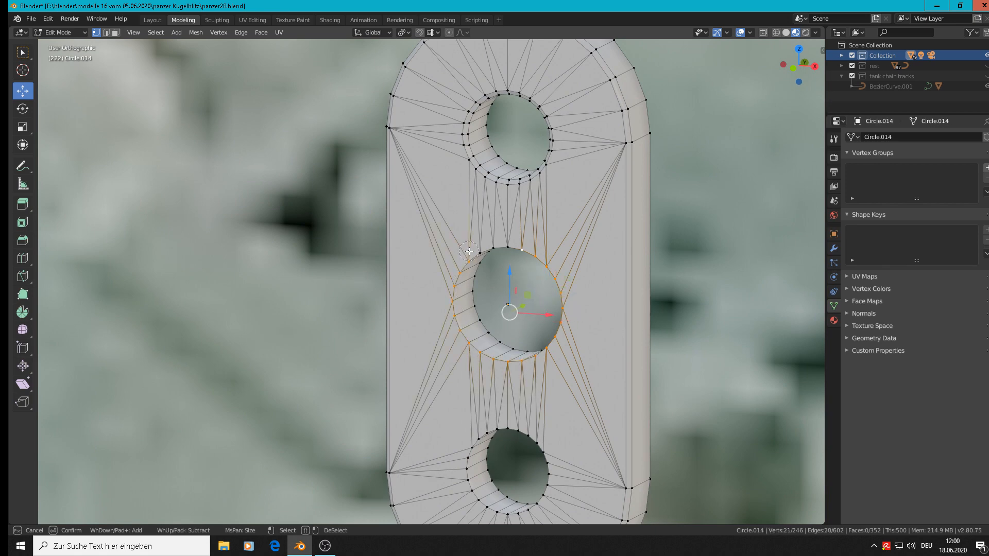
{"action": "middle_click_drag", "start_coordinate": [468, 251], "coordinate": [519, 255]}
{"action": "left_click", "coordinate": [520, 255]}
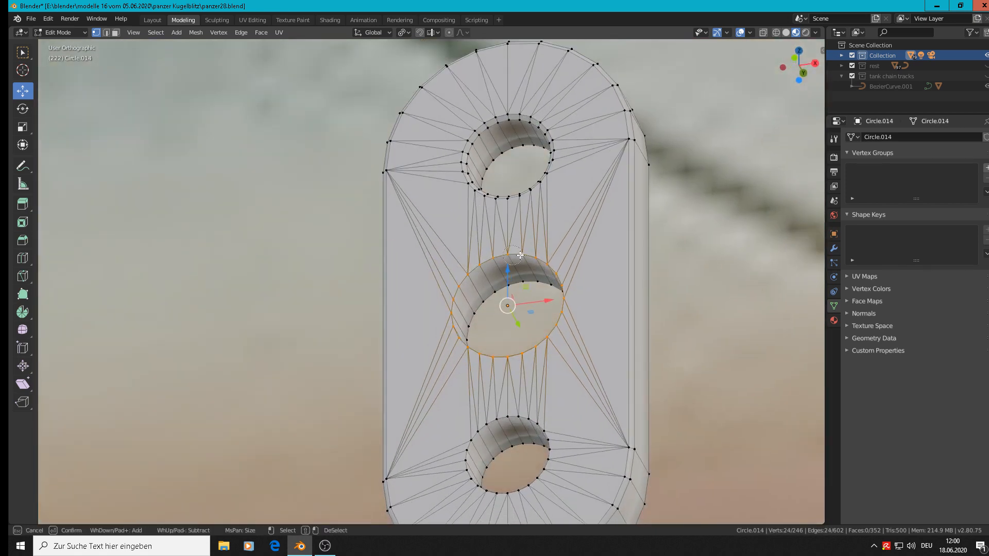
{"action": "key", "text": "Escape"}
{"action": "key", "text": "ctrl+b"}
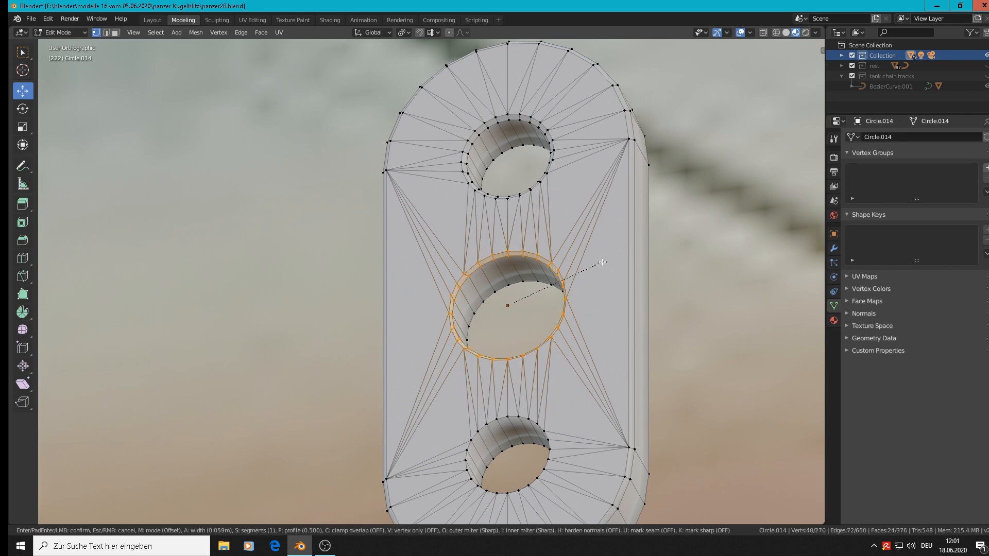
{"action": "left_click", "coordinate": [603, 262]}
Clear the selection, select the upper vertices of the lower hole's front rim and rip them in place without moving them
{"action": "scroll", "coordinate": [569, 280], "scroll_direction": "down", "scroll_amount": 3, "text": "shift"}
{"action": "scroll", "coordinate": [543, 239], "scroll_direction": "up", "scroll_amount": 2}
{"action": "key", "text": "alt+a"}
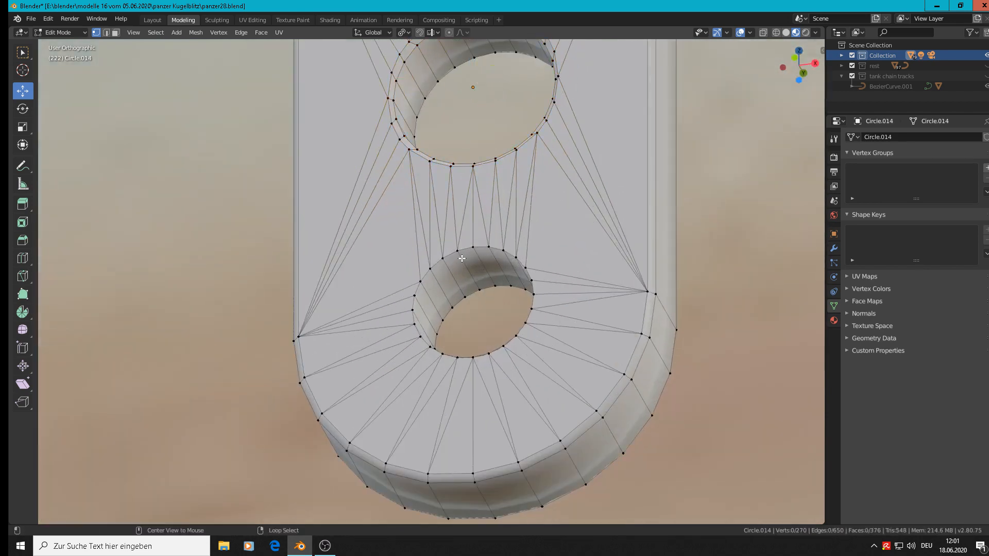
{"action": "key", "text": "c"}
{"action": "mouse_move", "coordinate": [415, 292]}
{"action": "left_mouse_down"}
{"action": "mouse_move", "coordinate": [435, 265]}
{"action": "mouse_move", "coordinate": [493, 247]}
{"action": "mouse_move", "coordinate": [518, 255]}
{"action": "left_mouse_up"}
{"action": "key", "text": "Escape"}
{"action": "middle_click_drag", "start_coordinate": [518, 255], "coordinate": [548, 289]}
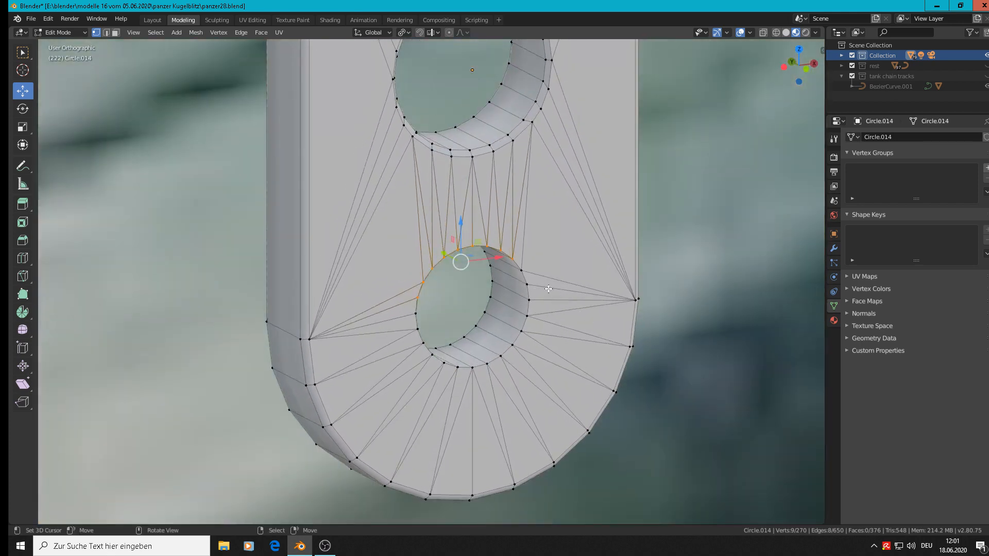
{"action": "key", "text": "v"}
{"action": "right_click", "coordinate": [539, 281]}
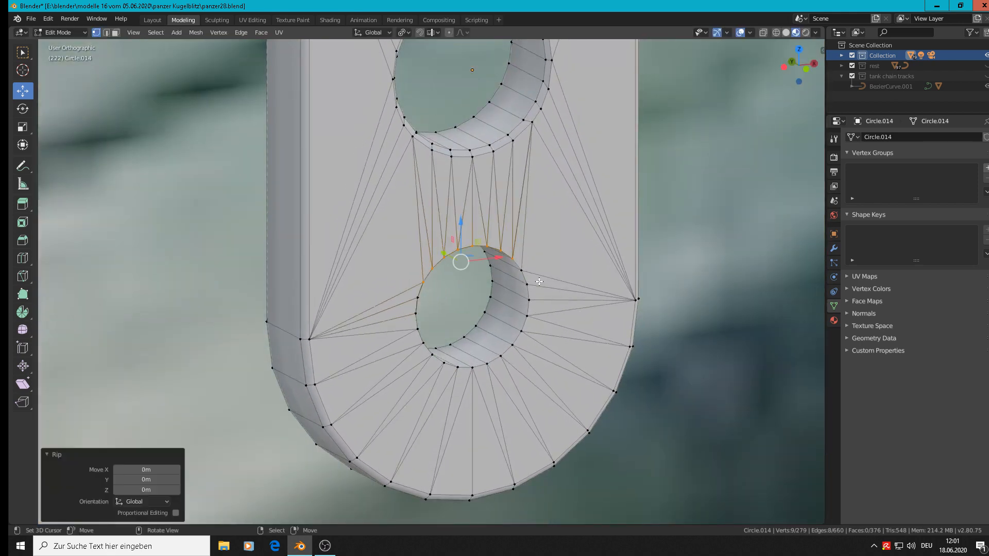
Add the remaining vertices around the lower hole's front rim to the selection
{"action": "key", "text": "c"}
{"action": "mouse_move", "coordinate": [523, 270]}
{"action": "left_mouse_down"}
{"action": "mouse_move", "coordinate": [521, 332]}
{"action": "mouse_move", "coordinate": [448, 363]}
{"action": "left_mouse_up"}
{"action": "key", "text": "Escape"}
{"action": "middle_click_drag", "start_coordinate": [448, 363], "coordinate": [415, 350]}
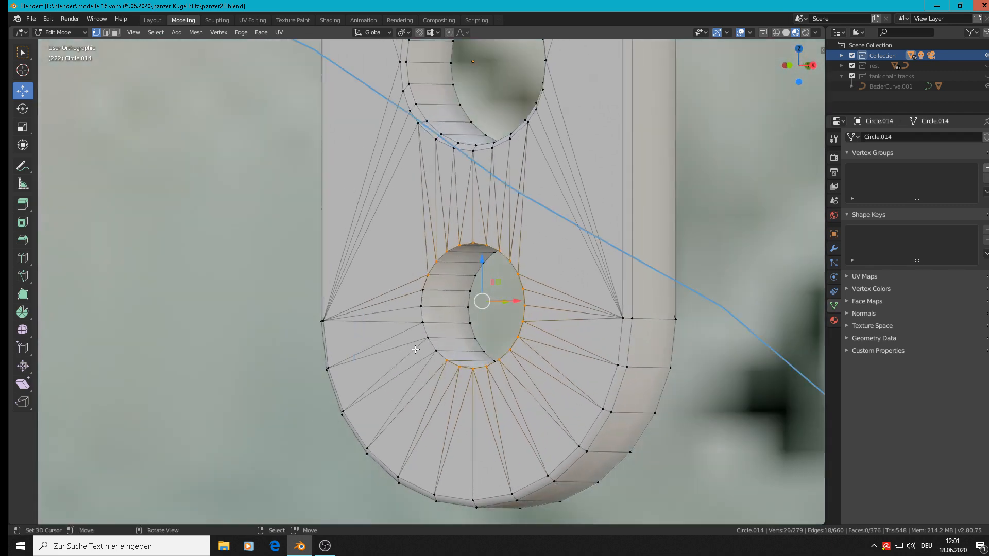
{"action": "key", "text": "c"}
{"action": "key", "text": "Escape"}
Try to bevel the lower hole's front rim
{"action": "key", "text": "ctrl+b"}
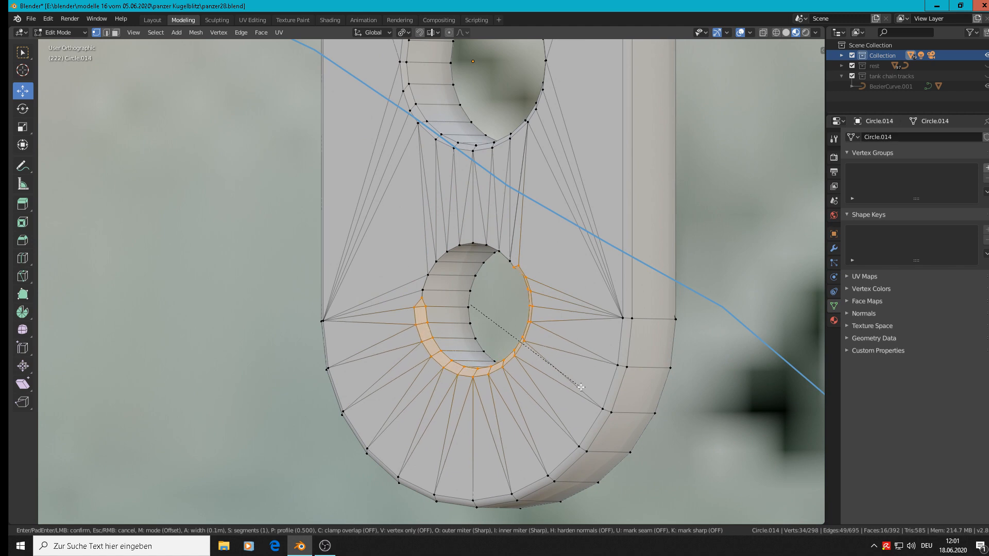
{"action": "key", "text": "Escape"}
{"action": "middle_click_drag", "start_coordinate": [547, 325], "coordinate": [610, 331]}
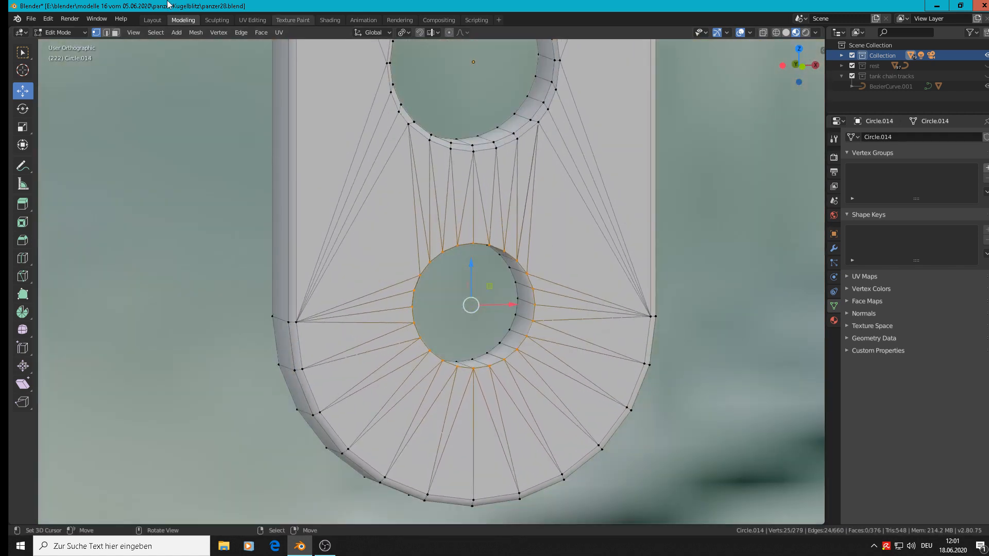
Apply the plate's rotation and scale in Object Mode
{"action": "key", "text": "Tab"}
{"action": "left_click", "coordinate": [164, 32]}
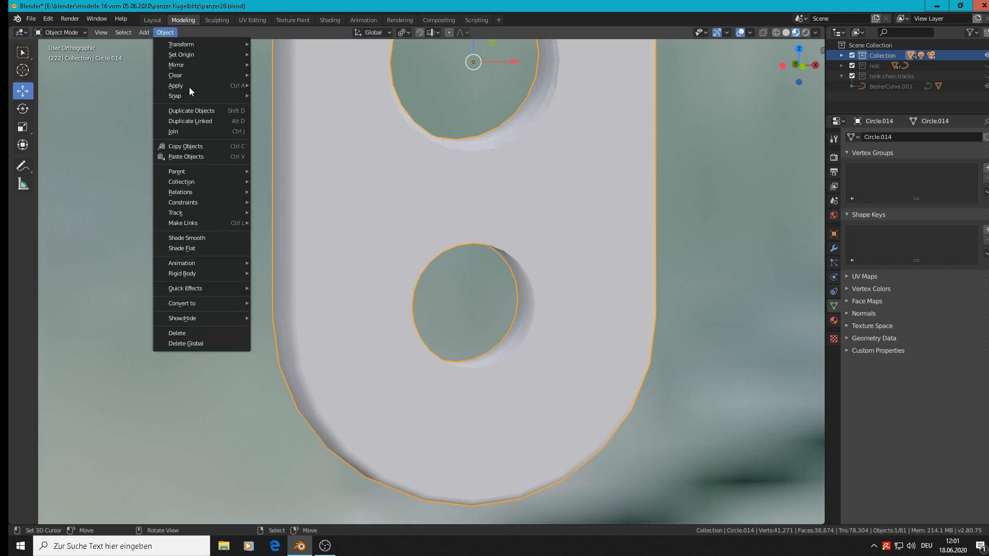
{"action": "mouse_move", "coordinate": [188, 84]}
{"action": "left_click", "coordinate": [302, 127]}
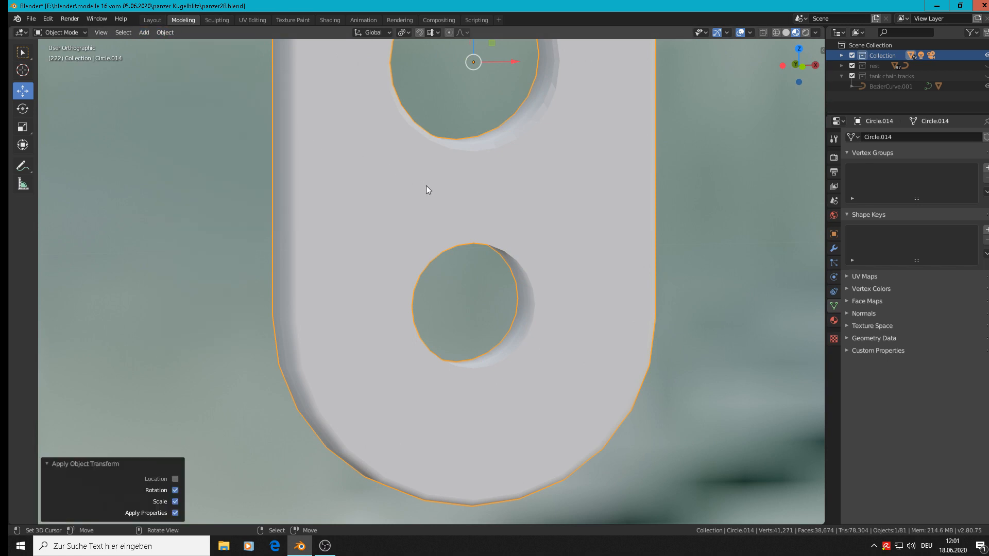
Return to Edit Mode and try again to bevel the selected rim of the lower hole
{"action": "key", "text": "Tab"}
{"action": "key", "text": "ctrl+b"}
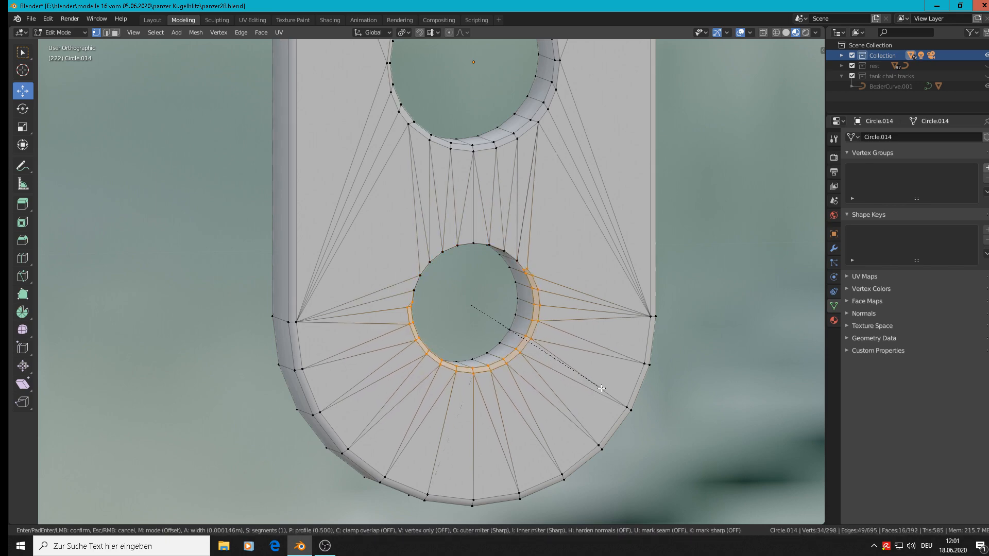
{"action": "left_click", "coordinate": [596, 374]}
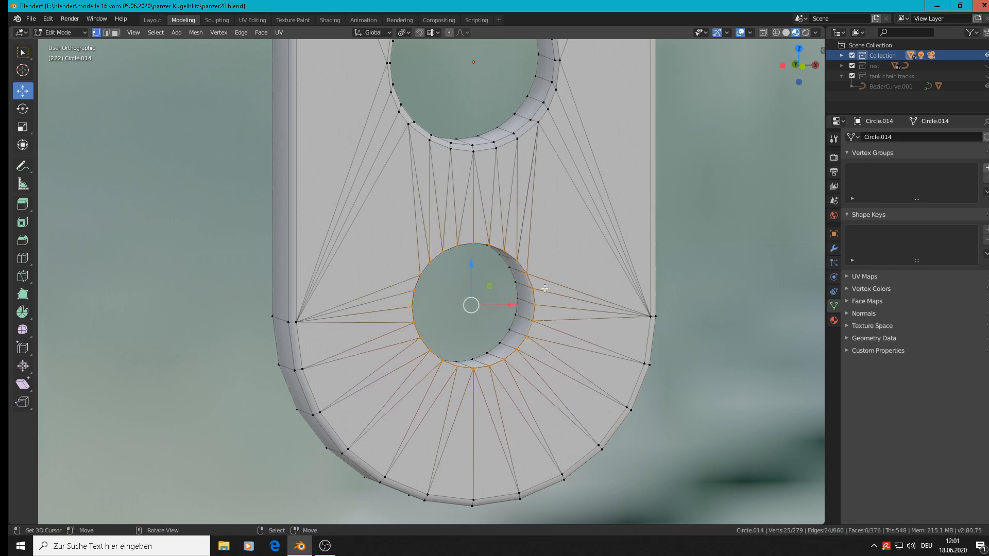
Examine the lower hole's rim up close and check the shading around the plate's holes in Object Mode
{"action": "scroll", "coordinate": [545, 288], "scroll_direction": "up", "scroll_amount": 4}
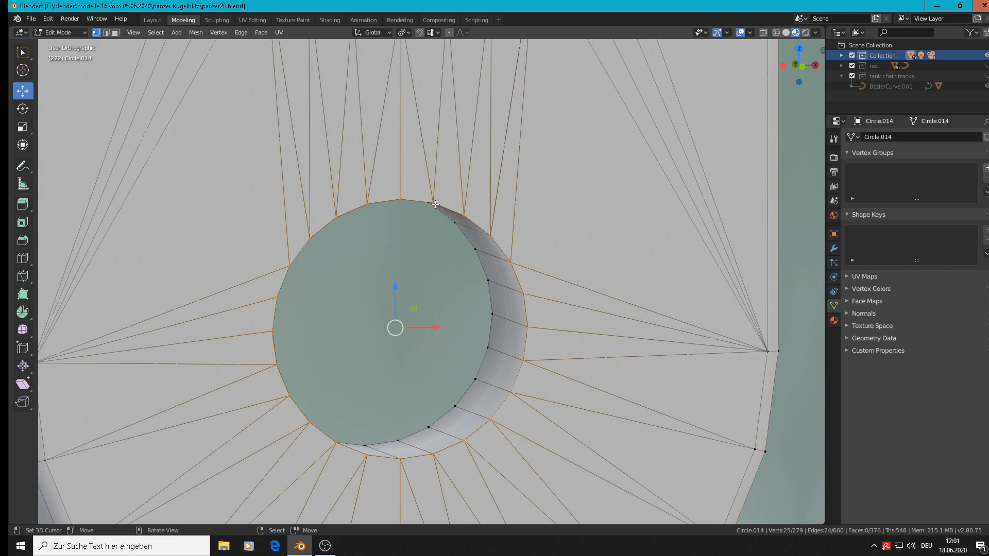
{"action": "middle_click_drag", "start_coordinate": [435, 203], "coordinate": [438, 164]}
{"action": "key", "text": "Tab"}
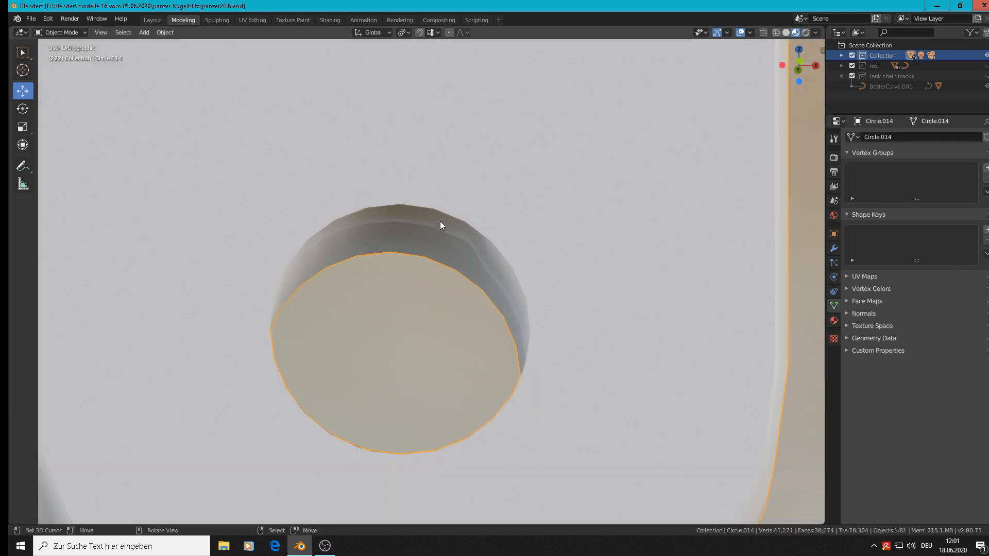
{"action": "scroll", "coordinate": [439, 225], "scroll_direction": "down", "scroll_amount": 5}
{"action": "middle_click_drag", "start_coordinate": [440, 225], "coordinate": [481, 250]}
{"action": "scroll", "coordinate": [476, 126], "scroll_direction": "up", "scroll_amount": 1}
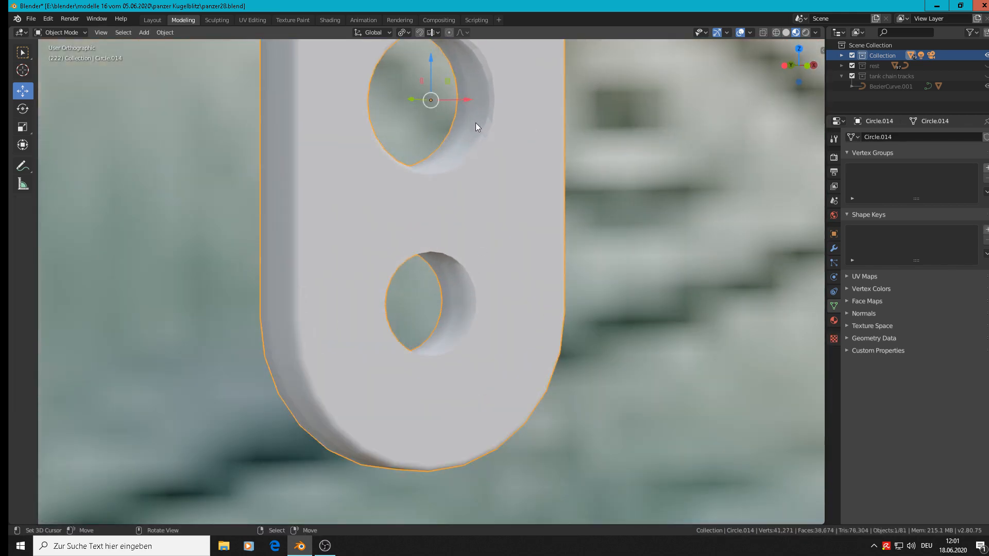
{"action": "scroll", "coordinate": [476, 126], "scroll_direction": "down", "scroll_amount": 3}
Try smooth shading on the whole plate and undo it
{"action": "left_click", "coordinate": [165, 32]}
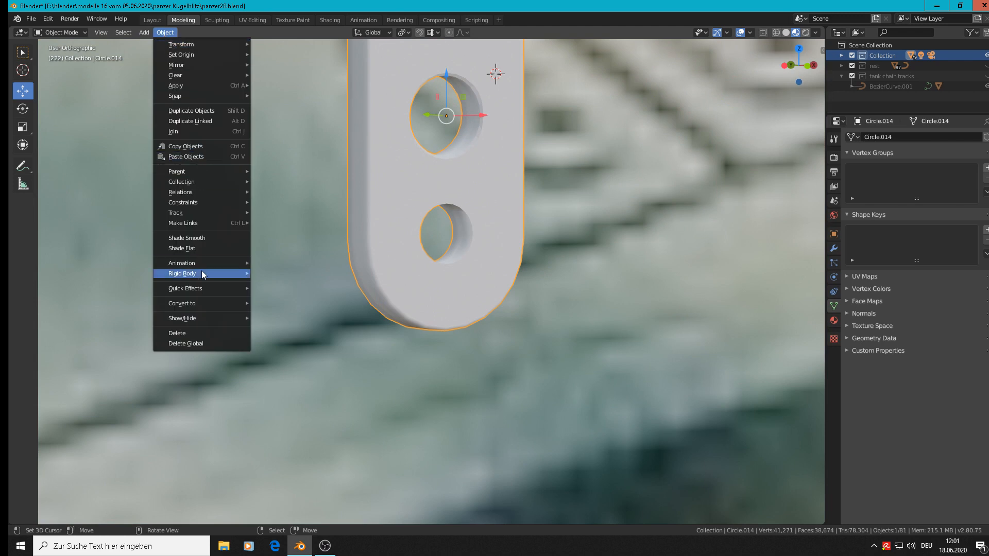
{"action": "left_click", "coordinate": [207, 237]}
{"action": "scroll", "coordinate": [209, 234], "scroll_direction": "down", "scroll_amount": 3}
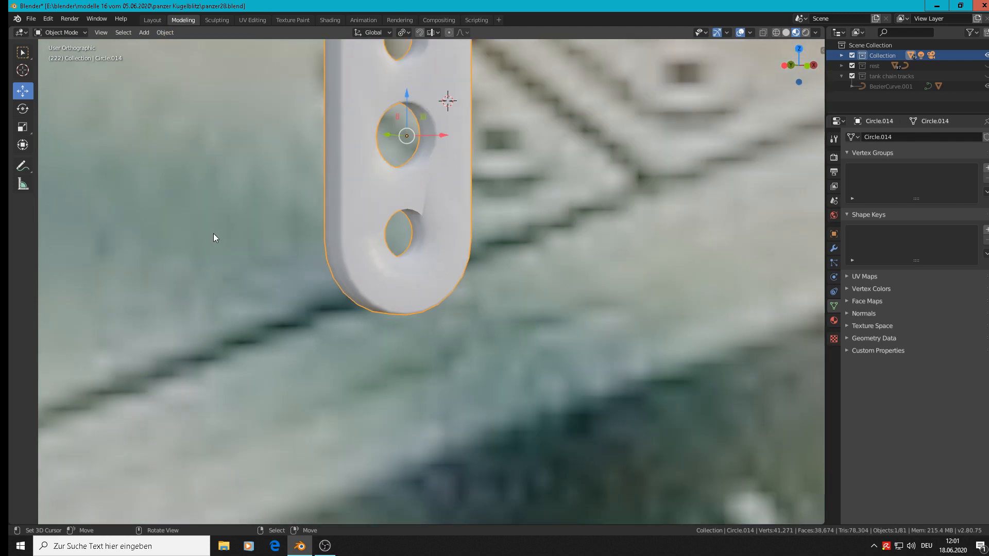
{"action": "middle_click_drag", "start_coordinate": [393, 192], "coordinate": [428, 285], "text": "shift"}
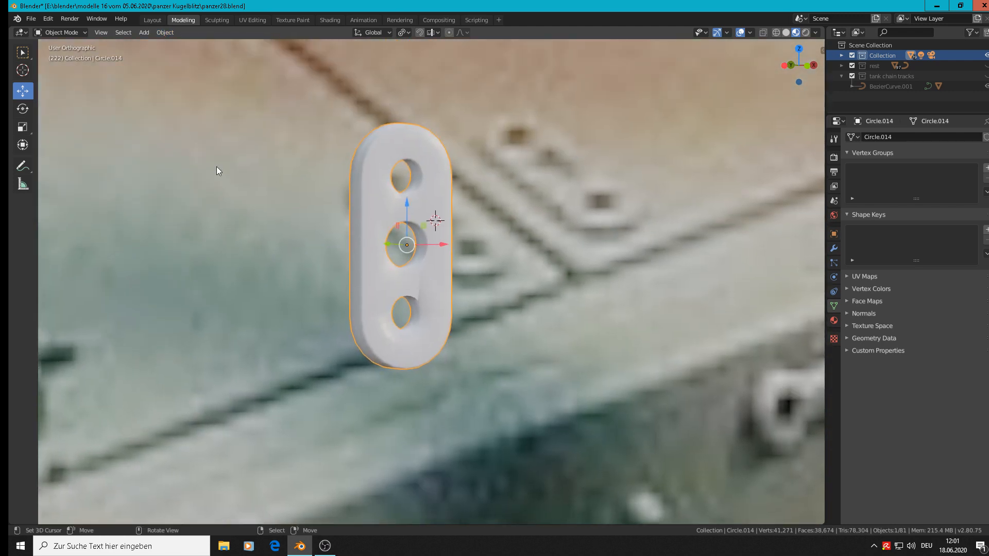
{"action": "left_click", "coordinate": [160, 34]}
{"action": "key", "text": "ctrl+z"}
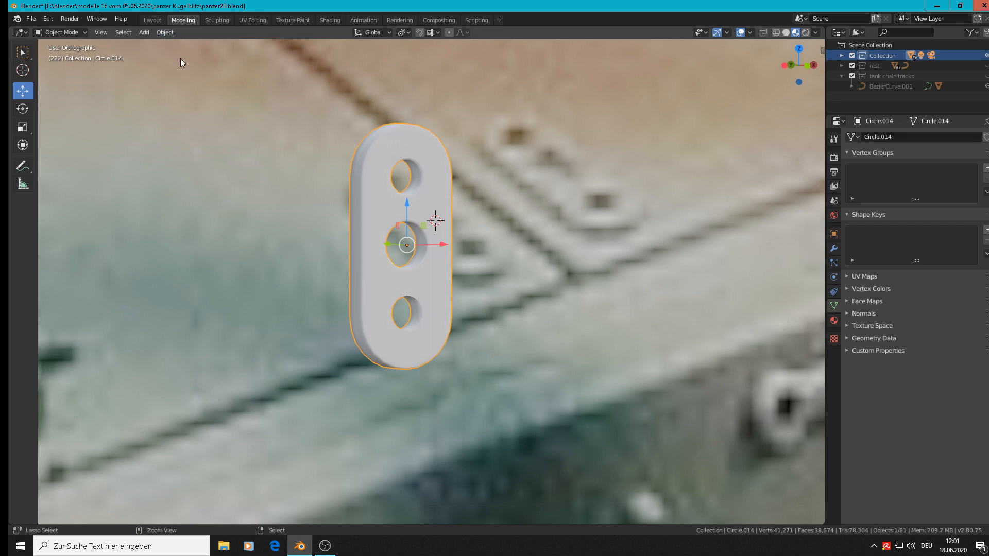
In Edit Mode, select the ring of bevel faces around the middle hole in face selection mode and shade them smooth
{"action": "scroll", "coordinate": [453, 268], "scroll_direction": "up", "scroll_amount": 10}
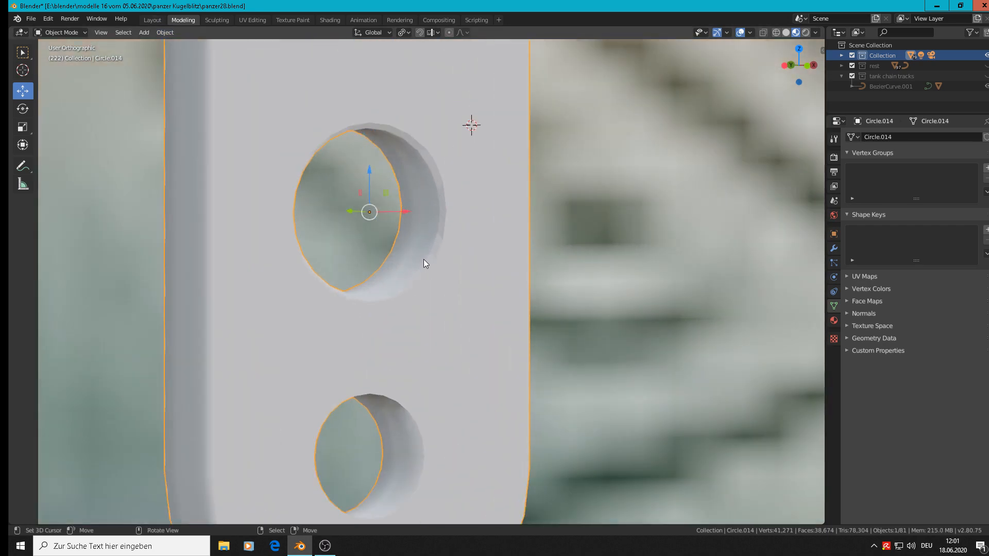
{"action": "scroll", "coordinate": [432, 263], "scroll_direction": "down", "scroll_amount": 3}
{"action": "key", "text": "Tab"}
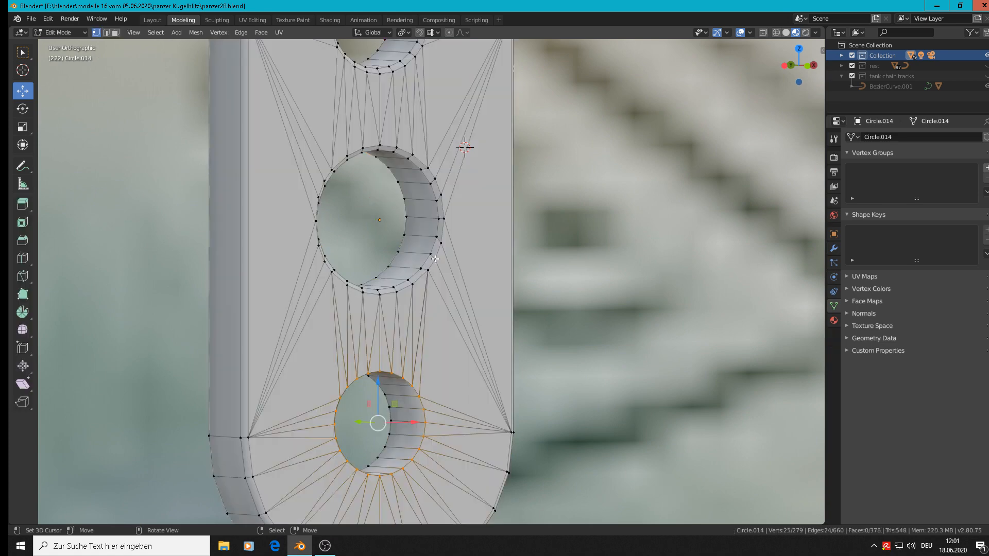
{"action": "scroll", "coordinate": [435, 247], "scroll_direction": "up", "scroll_amount": 2}
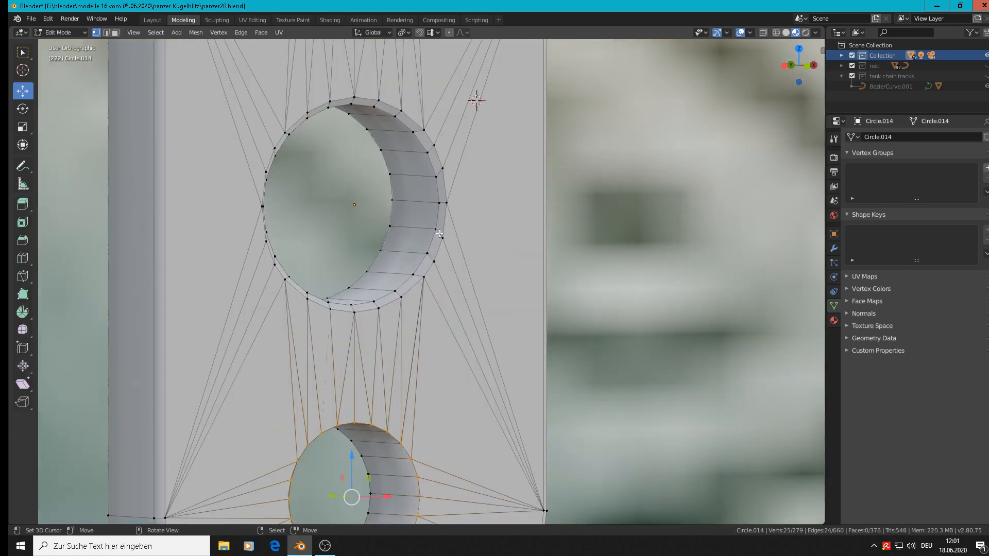
{"action": "left_click", "coordinate": [116, 32]}
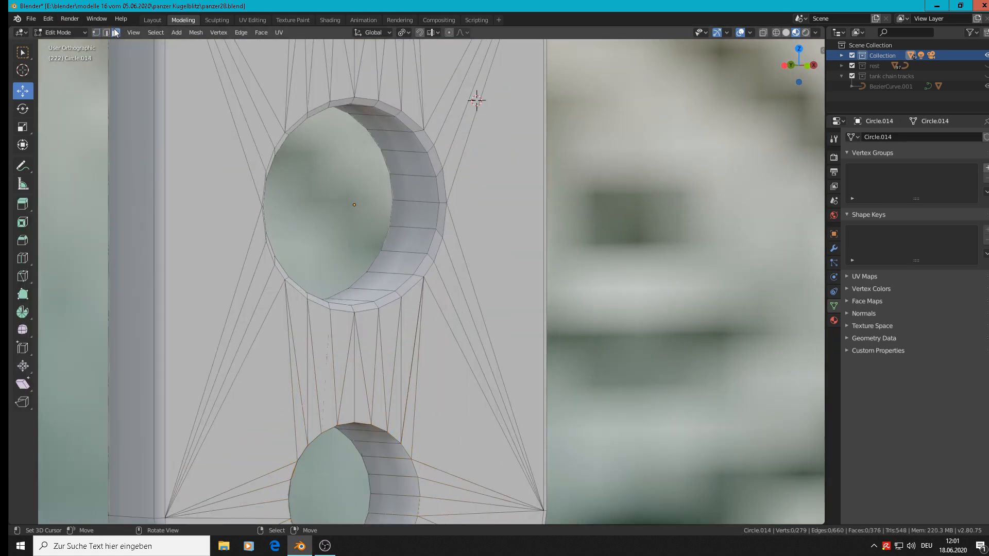
{"action": "left_click", "coordinate": [436, 231], "text": "alt"}
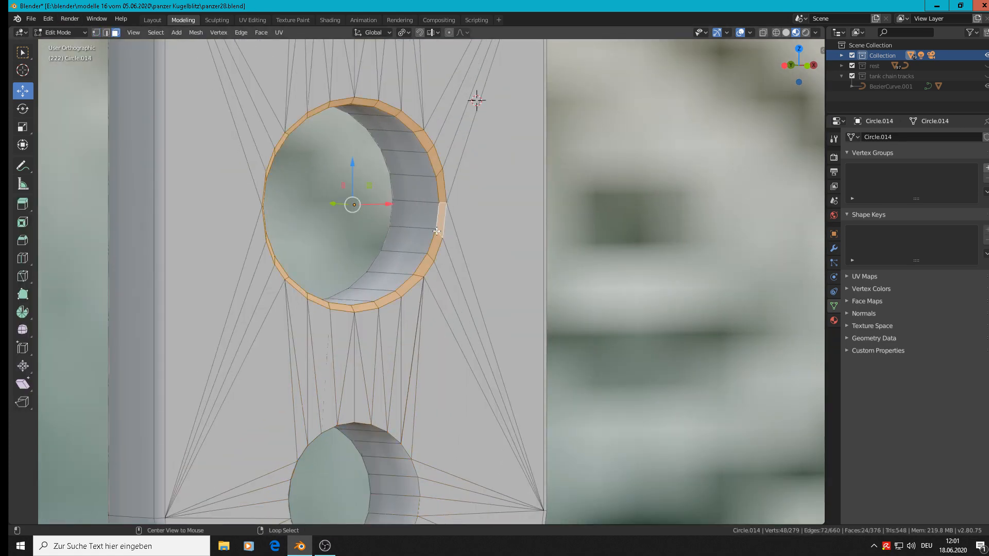
{"action": "left_click", "coordinate": [264, 37]}
{"action": "left_click", "coordinate": [303, 224]}
{"action": "middle_click_drag", "start_coordinate": [413, 99], "coordinate": [413, 317], "text": "shift"}
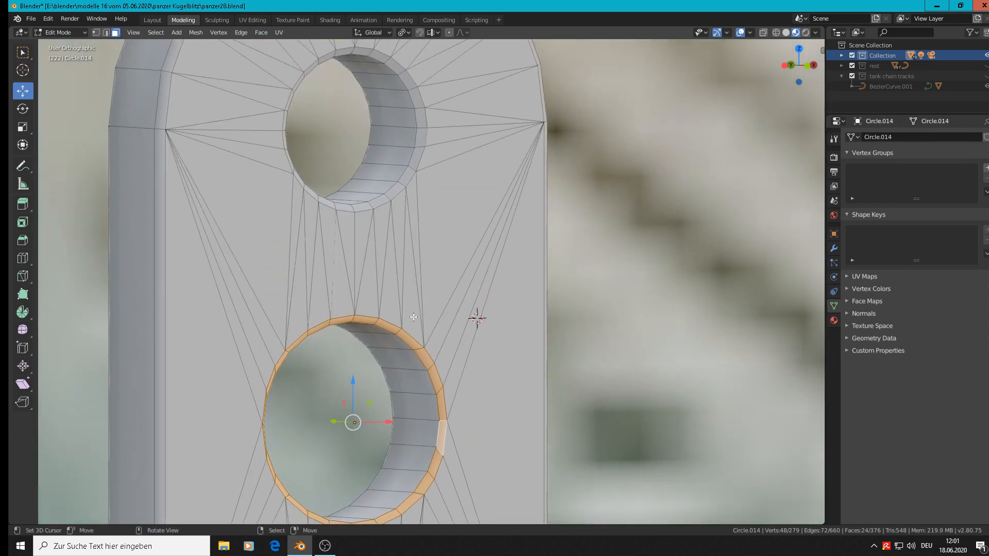
Select the ring of bevel faces around the plate's upper hole, shade them smooth and return to Object Mode
{"action": "scroll", "coordinate": [390, 186], "scroll_direction": "up", "scroll_amount": 1}
{"action": "left_click", "coordinate": [421, 162], "text": "alt"}
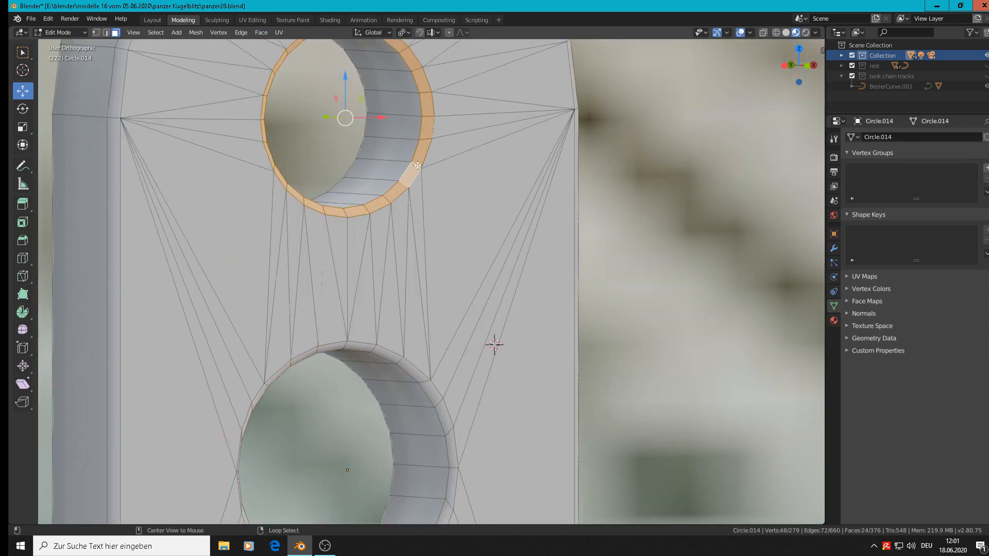
{"action": "left_click", "coordinate": [256, 33]}
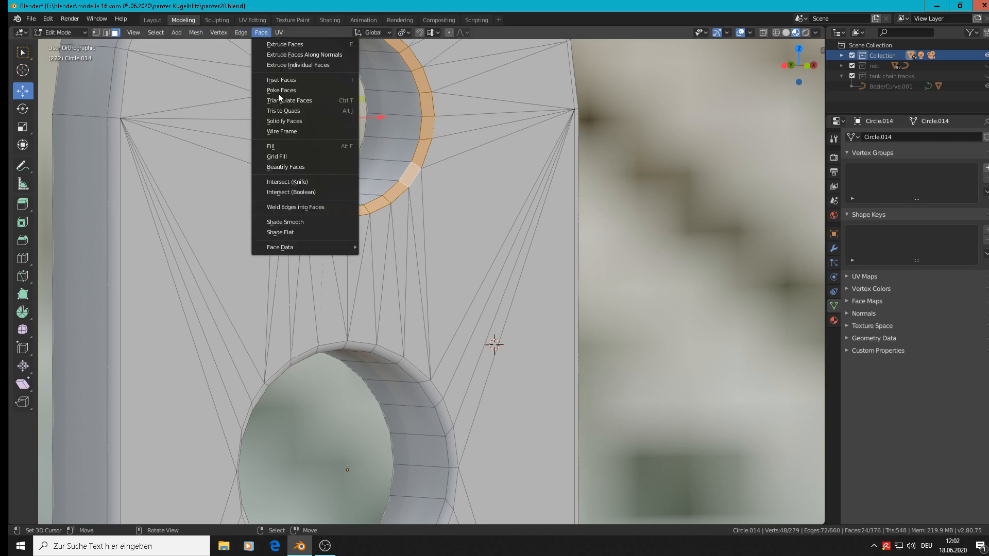
{"action": "left_click", "coordinate": [288, 224]}
{"action": "key", "text": "Tab"}
{"action": "scroll", "coordinate": [309, 223], "scroll_direction": "down", "scroll_amount": 9}
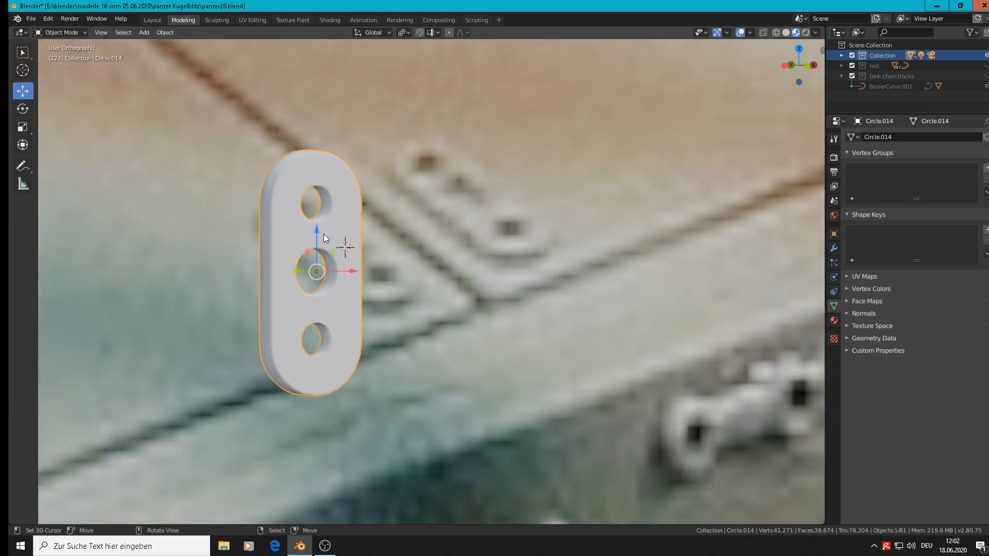
In front view, move the three-hole plate about -5.39 m in X and -2.12 m in Z into the group of finished parts
{"action": "middle_click_drag", "start_coordinate": [350, 271], "coordinate": [403, 228], "text": "shift"}
{"action": "scroll", "coordinate": [403, 232], "scroll_direction": "down", "scroll_amount": 2}
{"action": "scroll", "coordinate": [404, 236], "scroll_direction": "down", "scroll_amount": 8}
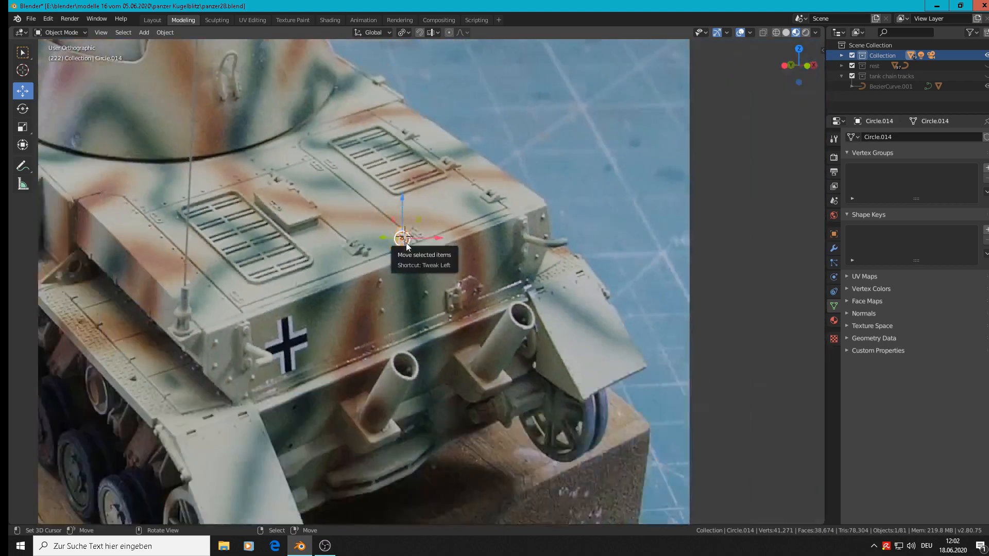
{"action": "scroll", "coordinate": [416, 245], "scroll_direction": "down", "scroll_amount": 2}
{"action": "scroll", "coordinate": [419, 246], "scroll_direction": "down", "scroll_amount": 5}
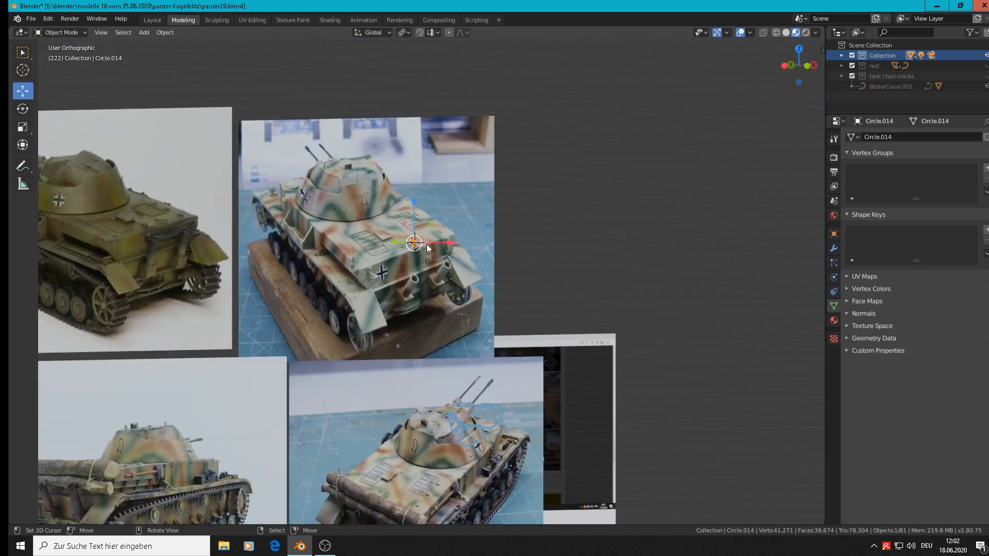
{"action": "scroll", "coordinate": [426, 244], "scroll_direction": "up", "scroll_amount": 1}
{"action": "key", "text": "KP_1"}
{"action": "middle_click_drag", "start_coordinate": [423, 256], "coordinate": [505, 209], "text": "shift"}
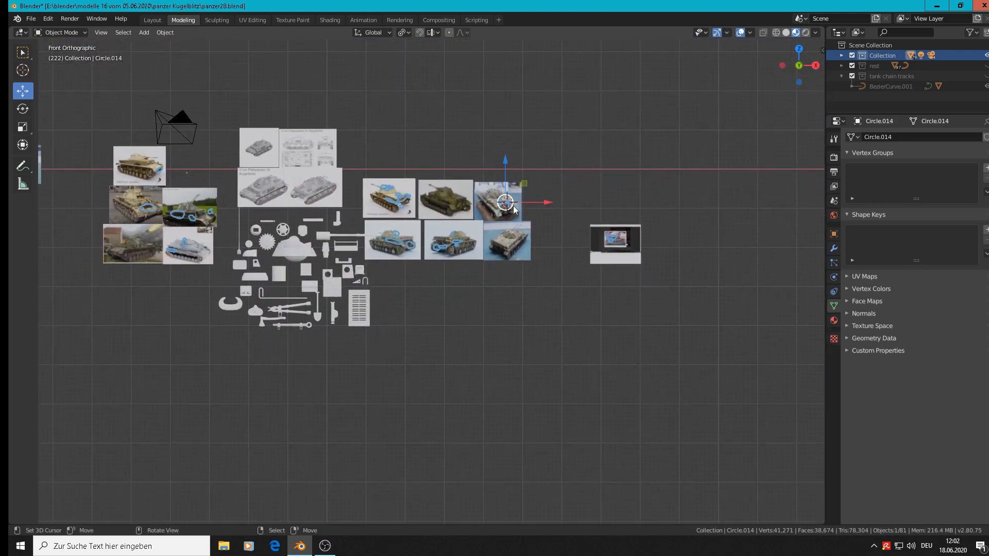
{"action": "left_click_drag", "start_coordinate": [507, 203], "coordinate": [298, 286]}
Scale the three-hole plate up uniformly by a factor of about 8.33 to suit the surrounding parts
{"action": "key", "text": "s"}
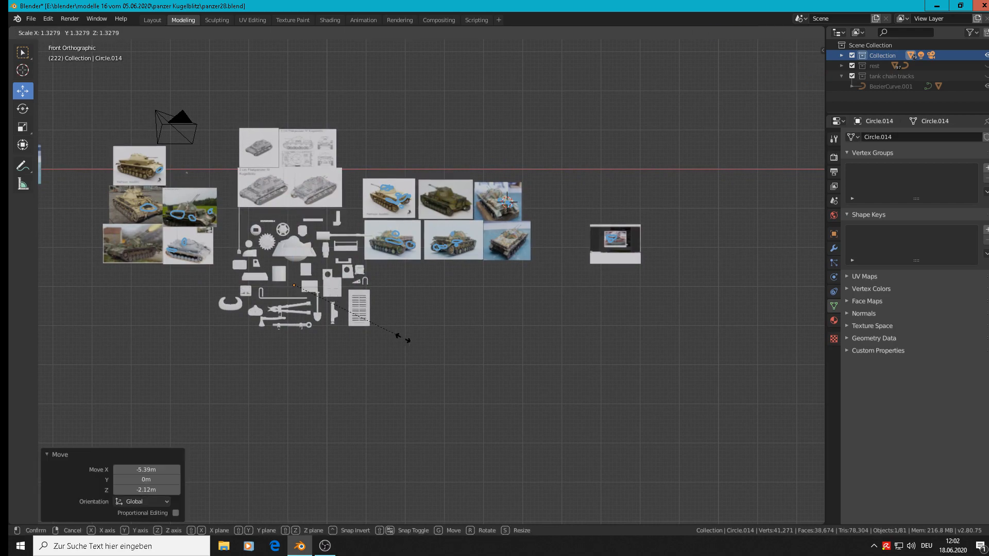
{"action": "key", "text": "Return"}
{"action": "scroll", "coordinate": [175, 373], "scroll_direction": "up", "scroll_amount": 8}
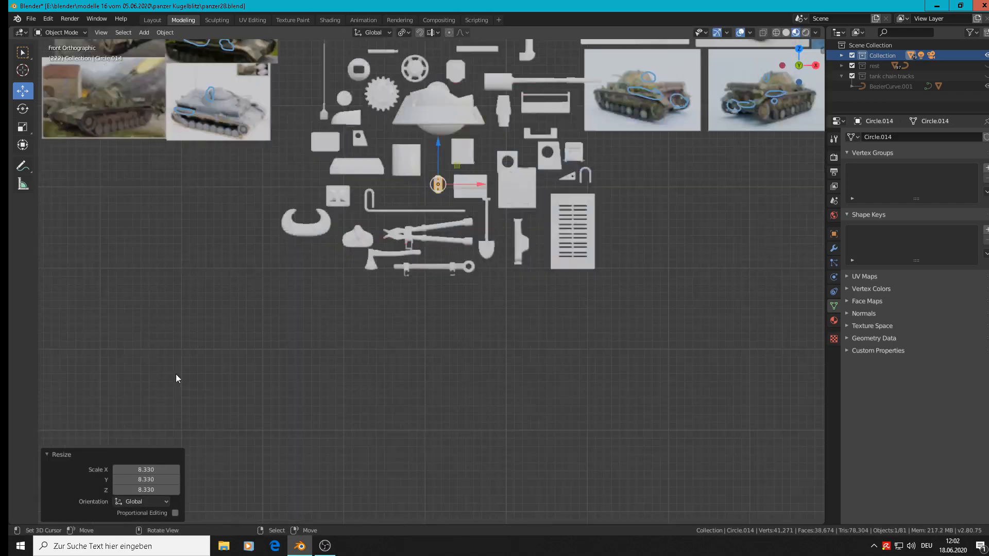
{"action": "scroll", "coordinate": [426, 221], "scroll_direction": "down", "scroll_amount": 5}
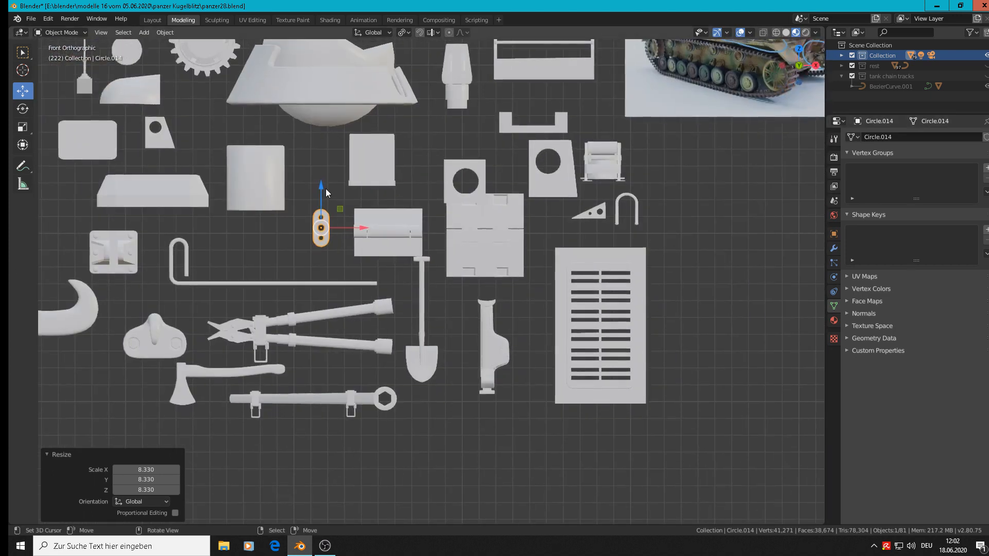
{"action": "scroll", "coordinate": [326, 188], "scroll_direction": "up", "scroll_amount": 3}
Deselect the three-hole plate and save the file
{"action": "left_click", "coordinate": [359, 232]}
{"action": "scroll", "coordinate": [358, 233], "scroll_direction": "down", "scroll_amount": 2}
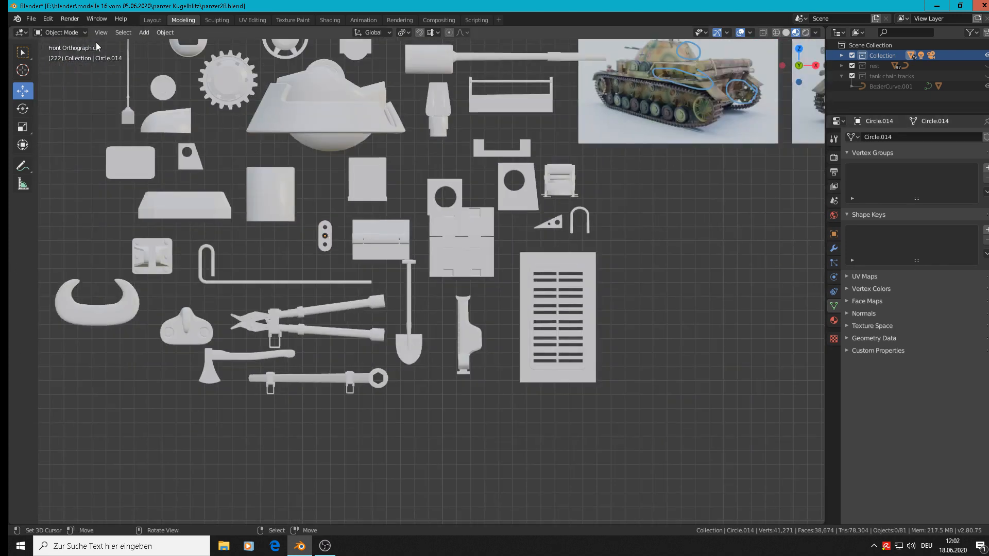
{"action": "left_click", "coordinate": [34, 19]}
{"action": "left_click", "coordinate": [53, 89]}
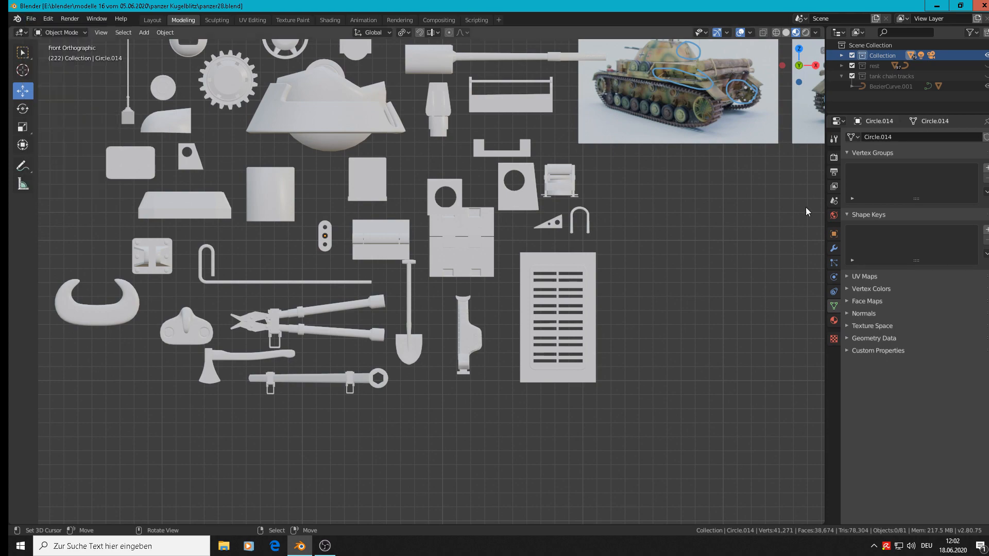
Examine the circled details on the rear deck and rear plate of the camouflaged tank in the reference photo
{"action": "middle_click_drag", "start_coordinate": [775, 226], "coordinate": [467, 363], "text": "shift"}
{"action": "middle_click_drag", "start_coordinate": [523, 216], "coordinate": [466, 382], "text": "shift"}
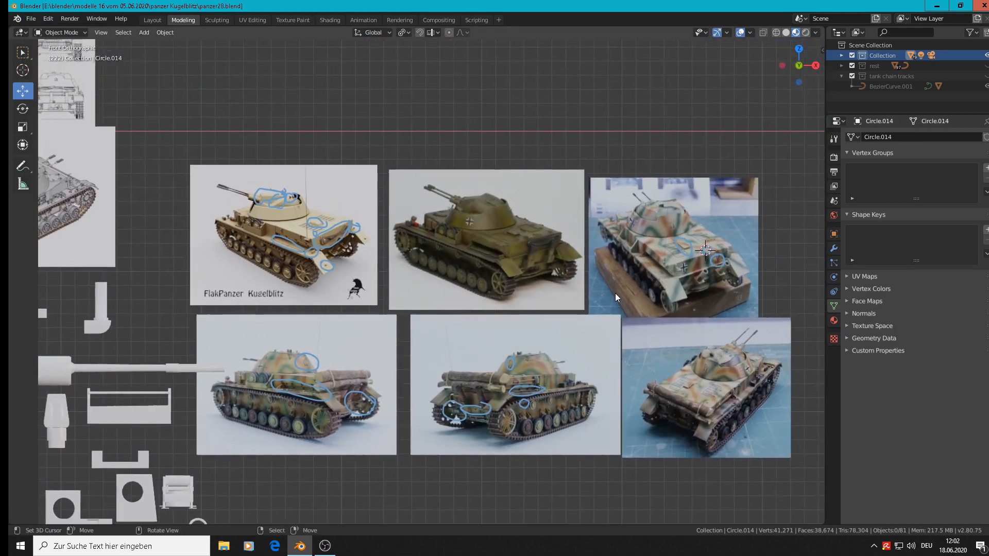
{"action": "scroll", "coordinate": [691, 278], "scroll_direction": "up", "scroll_amount": 5}
{"action": "scroll", "coordinate": [720, 259], "scroll_direction": "up", "scroll_amount": 4}
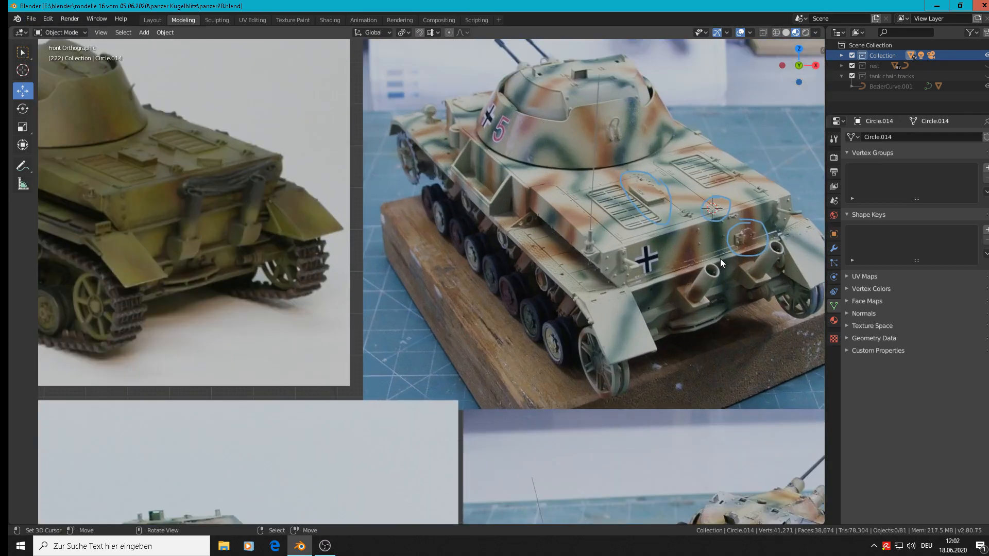
{"action": "scroll", "coordinate": [620, 229], "scroll_direction": "up", "scroll_amount": 2}
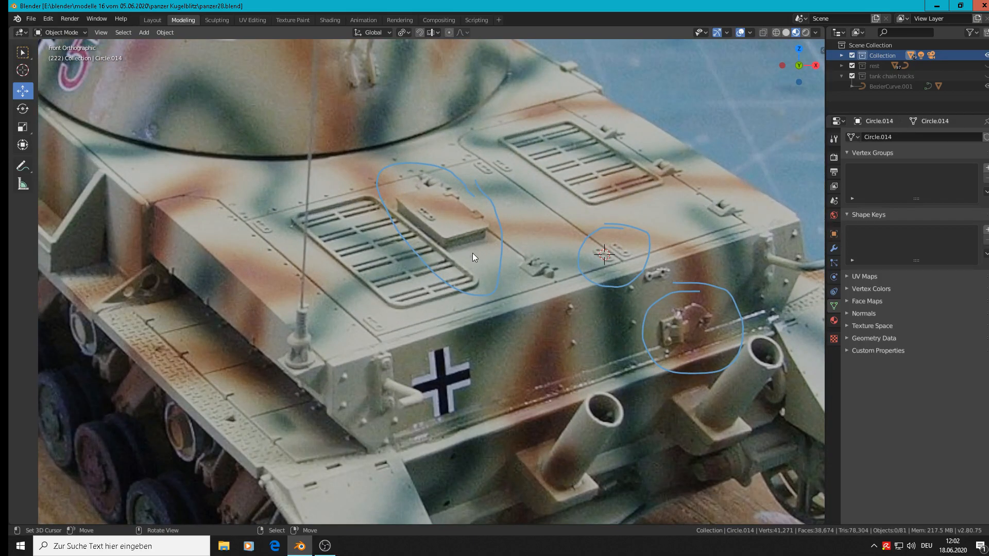
Examine the raised cover between the engine deck grilles across the tank's rear-view reference photos
{"action": "scroll", "coordinate": [489, 322], "scroll_direction": "down", "scroll_amount": 8}
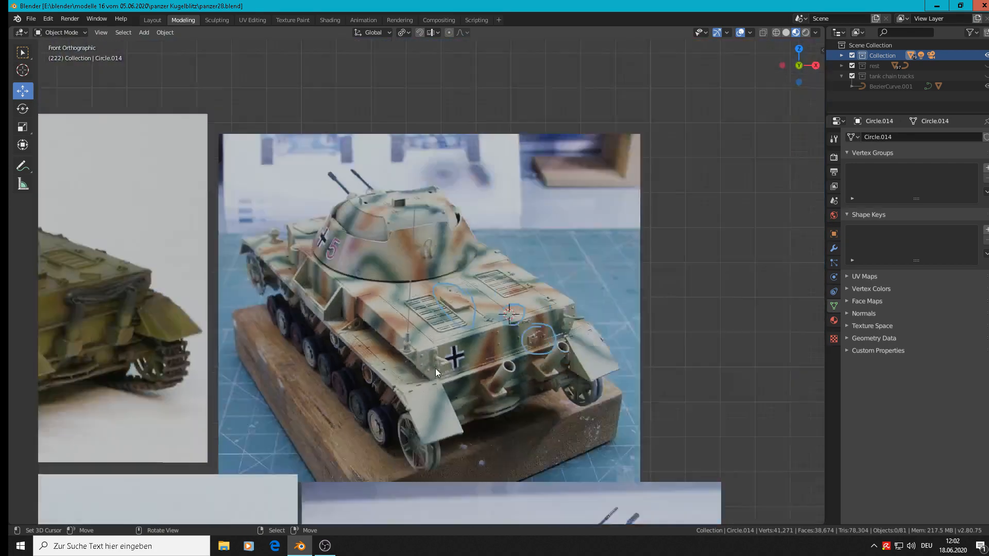
{"action": "scroll", "coordinate": [240, 340], "scroll_direction": "up", "scroll_amount": 3}
{"action": "scroll", "coordinate": [244, 334], "scroll_direction": "up", "scroll_amount": 6}
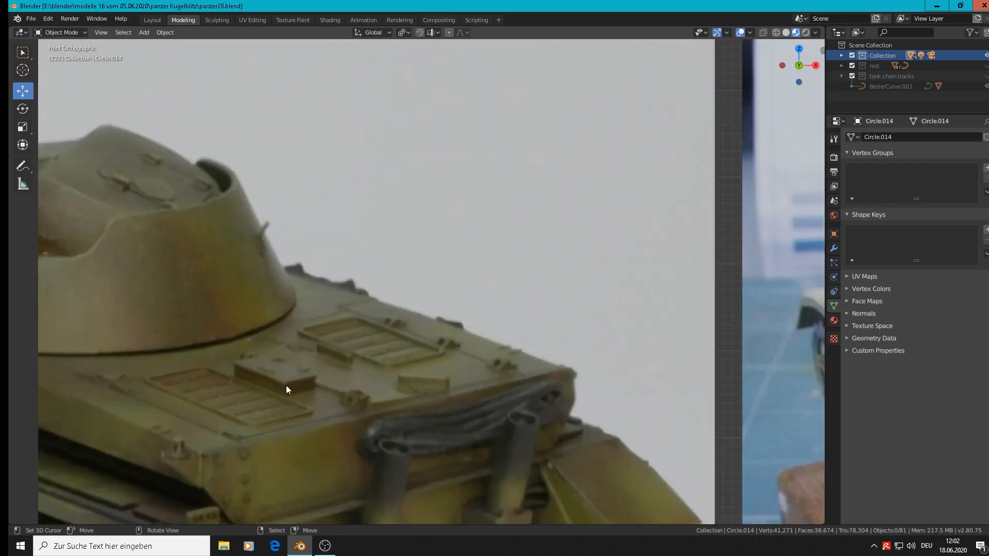
{"action": "scroll", "coordinate": [286, 385], "scroll_direction": "down", "scroll_amount": 7}
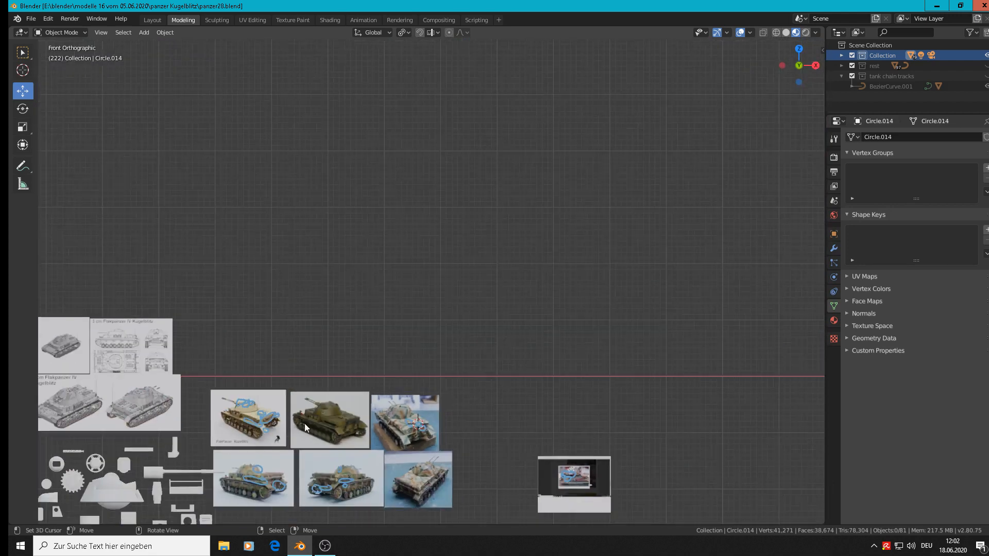
{"action": "scroll", "coordinate": [252, 426], "scroll_direction": "up", "scroll_amount": 10}
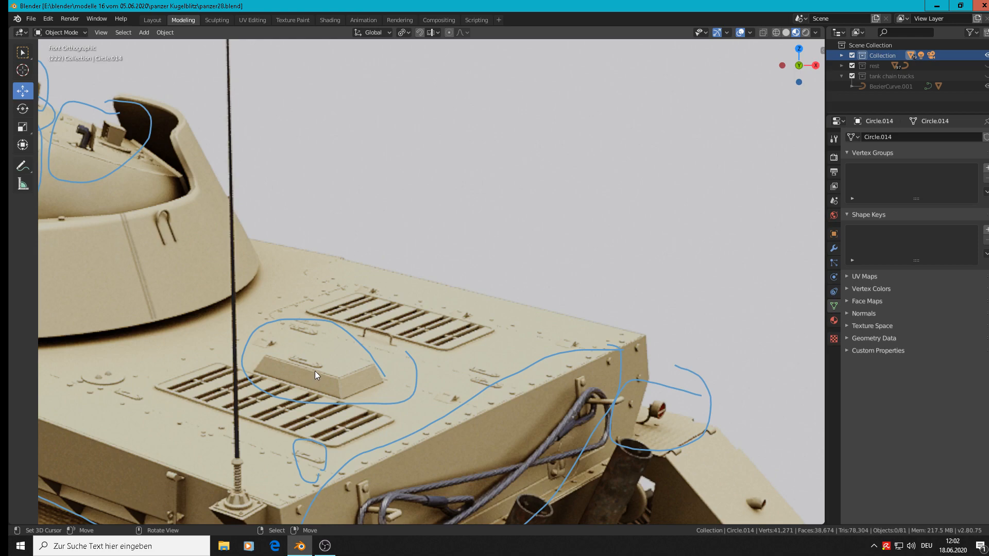
{"action": "scroll", "coordinate": [317, 368], "scroll_direction": "down", "scroll_amount": 5}
{"action": "scroll", "coordinate": [295, 258], "scroll_direction": "up", "scroll_amount": 2}
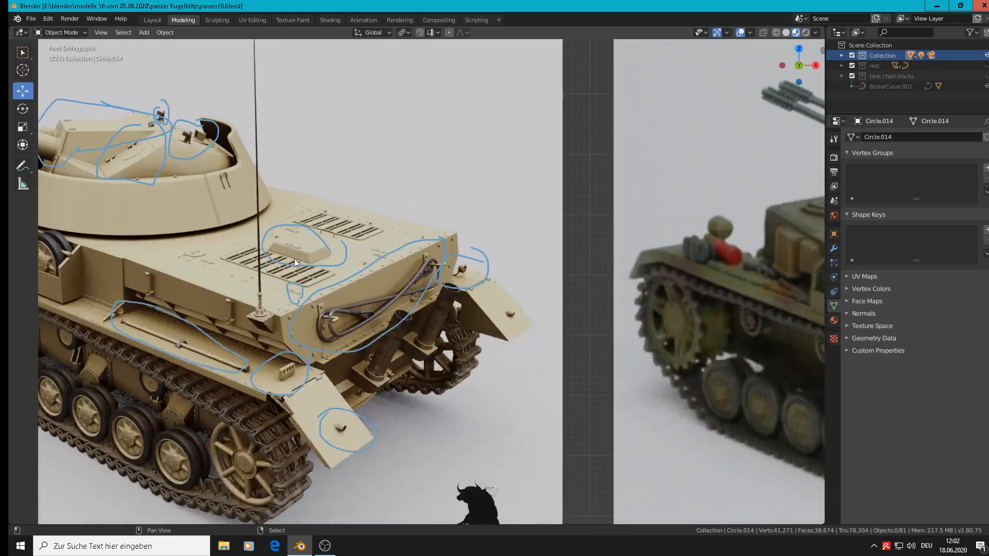
{"action": "scroll", "coordinate": [304, 251], "scroll_direction": "up", "scroll_amount": 5}
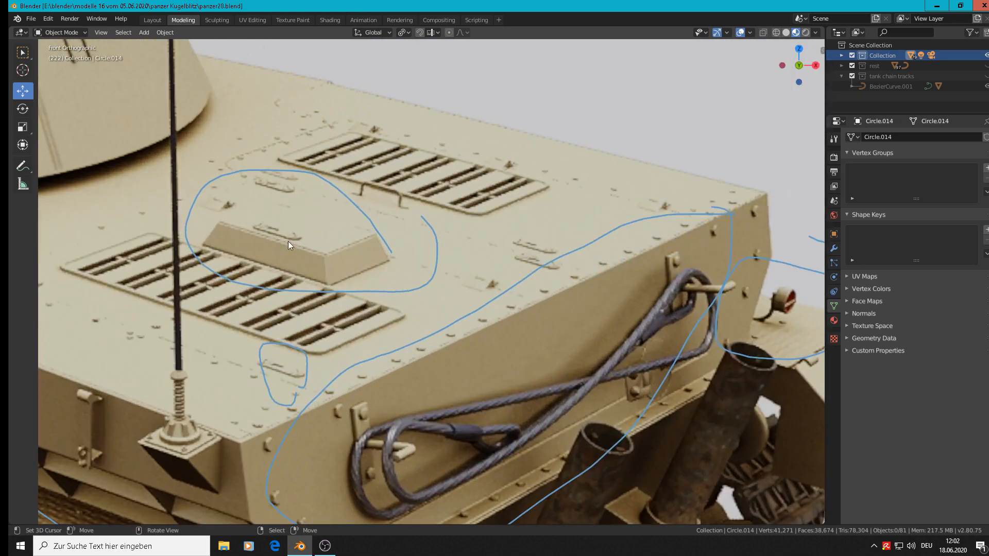
{"action": "scroll", "coordinate": [381, 254], "scroll_direction": "down", "scroll_amount": 4}
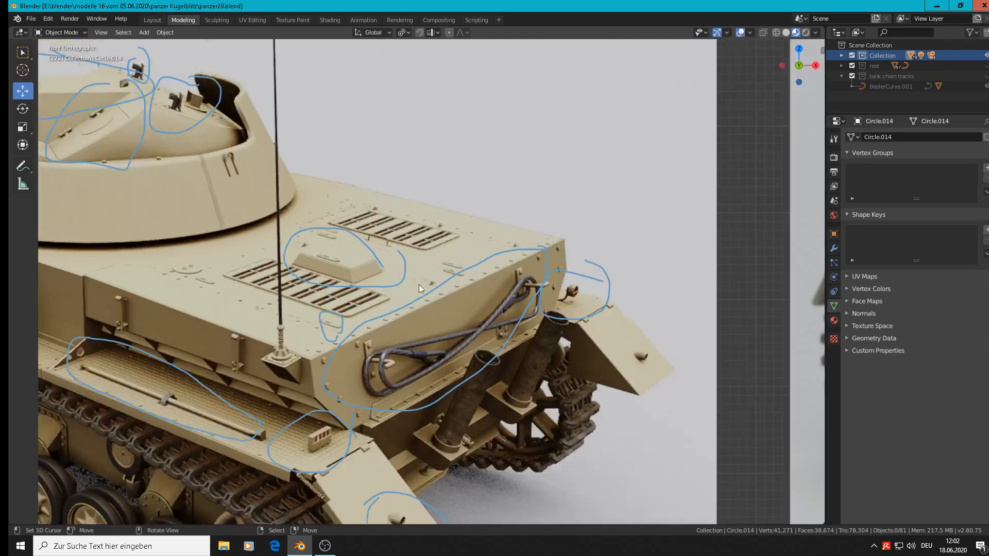
{"action": "middle_click_drag", "start_coordinate": [583, 329], "coordinate": [285, 278], "text": "shift"}
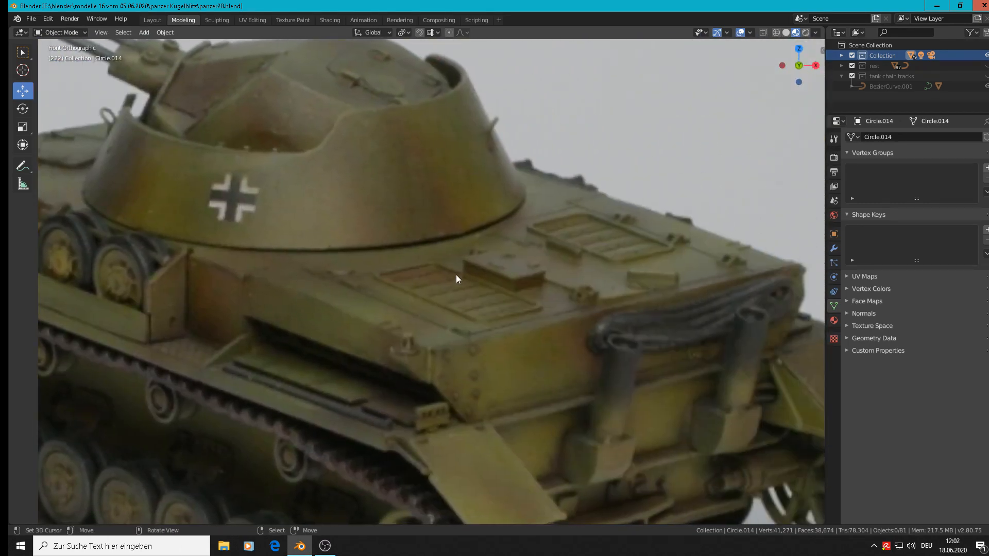
{"action": "scroll", "coordinate": [455, 275], "scroll_direction": "up", "scroll_amount": 1}
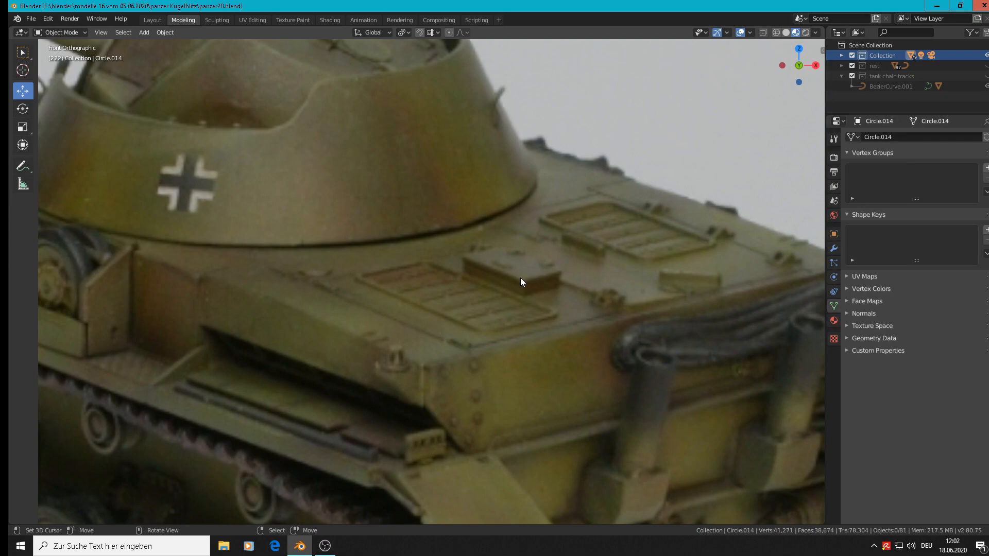
{"action": "scroll", "coordinate": [520, 277], "scroll_direction": "down", "scroll_amount": 6}
{"action": "middle_click_drag", "start_coordinate": [653, 410], "coordinate": [666, 133], "text": "shift"}
{"action": "scroll", "coordinate": [666, 145], "scroll_direction": "down", "scroll_amount": 4}
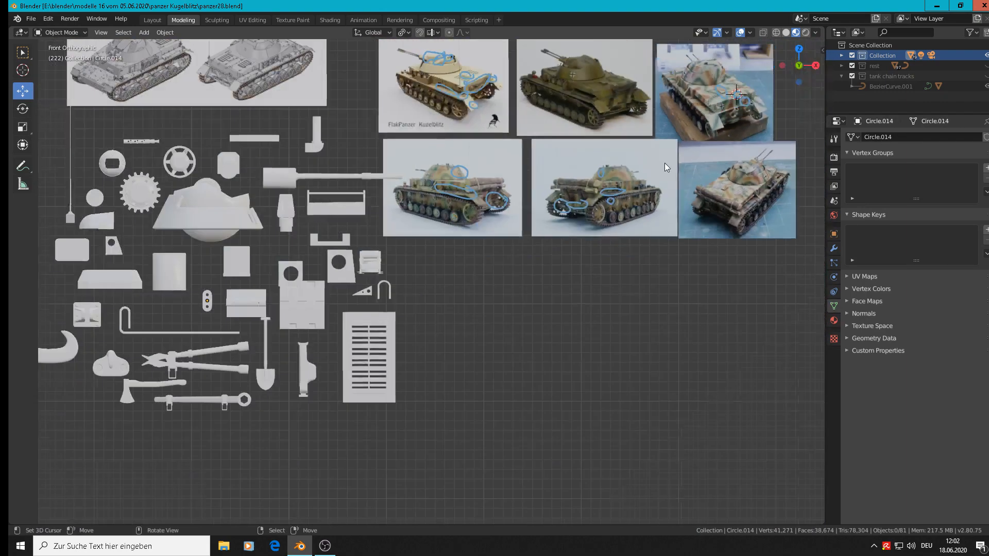
{"action": "middle_click_drag", "start_coordinate": [693, 205], "coordinate": [537, 217], "text": "shift"}
{"action": "scroll", "coordinate": [589, 200], "scroll_direction": "up", "scroll_amount": 9}
{"action": "scroll", "coordinate": [560, 195], "scroll_direction": "up", "scroll_amount": 4}
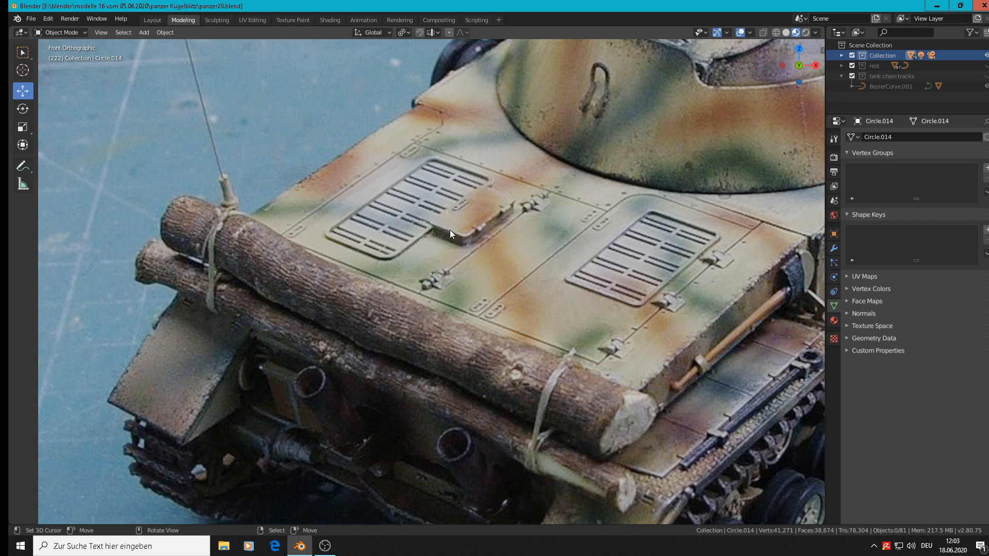
Duplicate the rounded rectangular plate from the spare parts and move the copy along X onto the photo of the log-carrying tank's rear
{"action": "scroll", "coordinate": [450, 229], "scroll_direction": "down", "scroll_amount": 10}
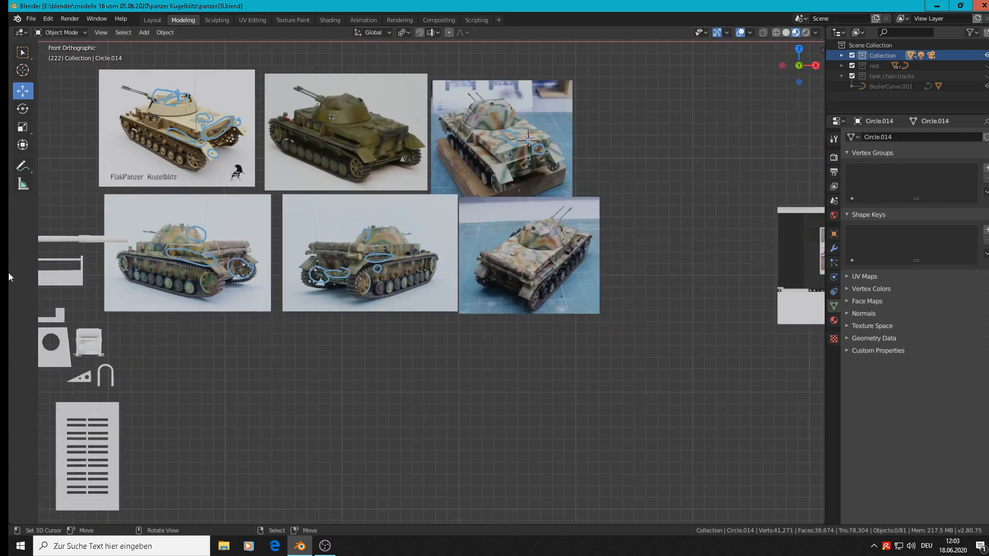
{"action": "middle_click_drag", "start_coordinate": [180, 287], "coordinate": [728, 277], "text": "shift"}
{"action": "scroll", "coordinate": [577, 262], "scroll_direction": "up", "scroll_amount": 1}
{"action": "right_click", "coordinate": [222, 329]}
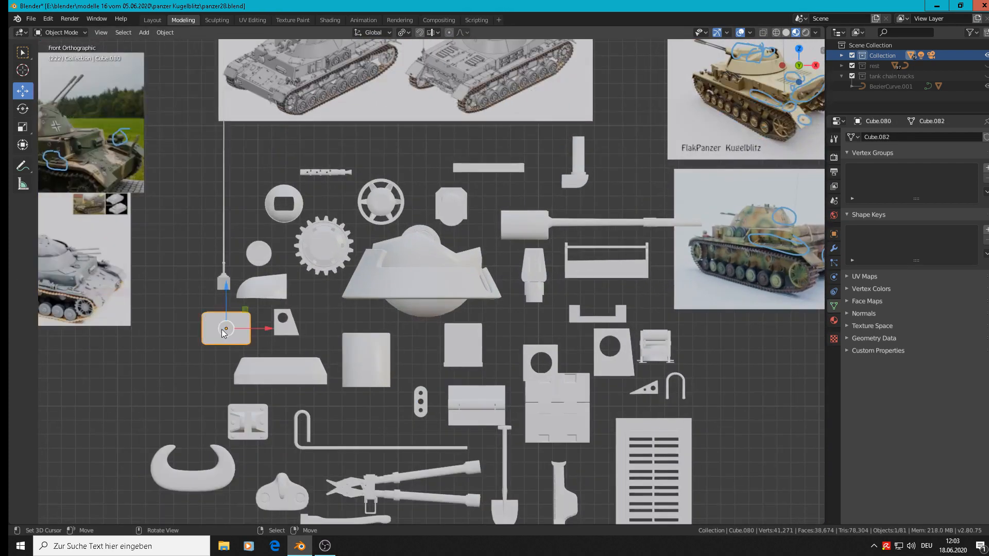
{"action": "key", "text": "shift+d"}
{"action": "left_click", "coordinate": [791, 297]}
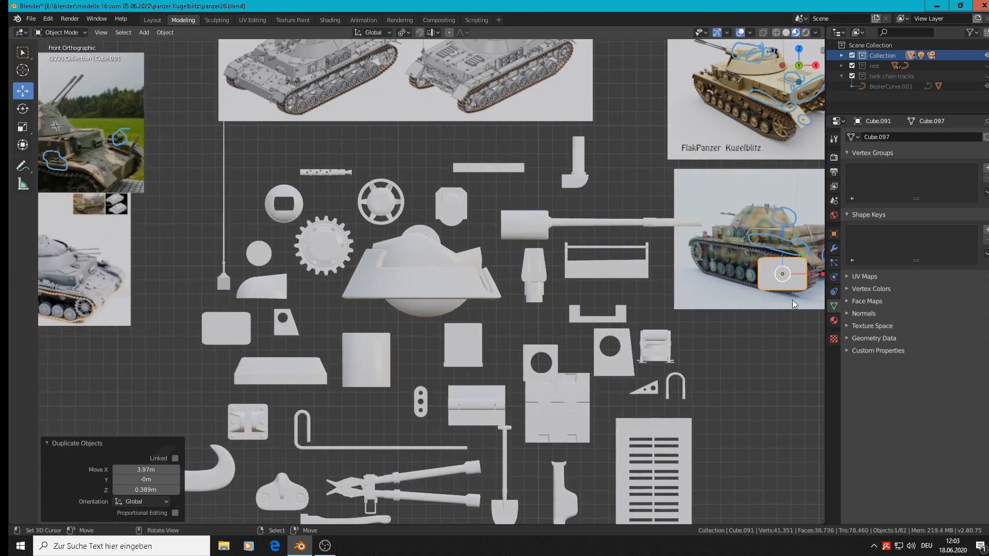
{"action": "middle_click_drag", "start_coordinate": [792, 300], "coordinate": [360, 329], "text": "shift"}
{"action": "left_click_drag", "start_coordinate": [384, 292], "coordinate": [758, 292]}
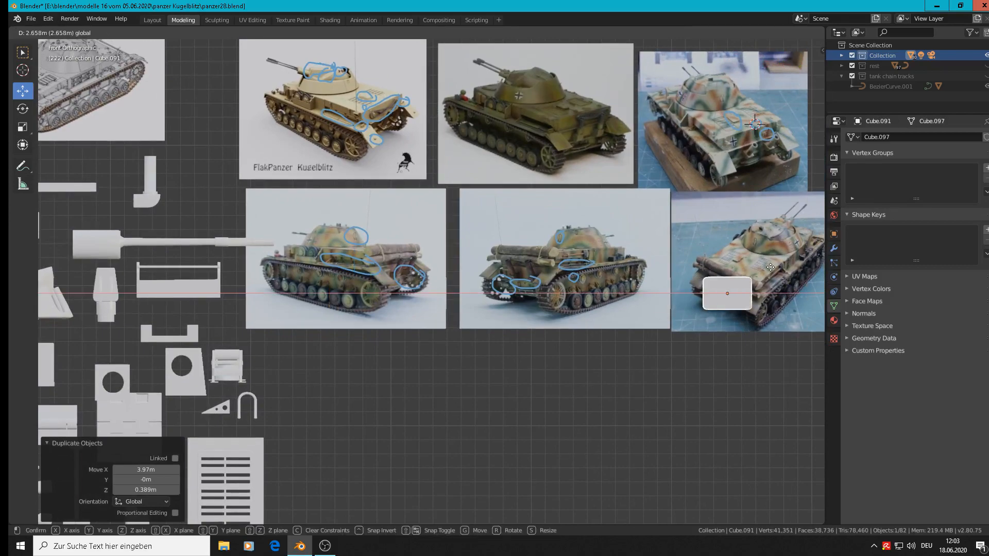
Scale the plate copy to 0.221 and move it about -0.03 m in X and 0.214 m in Z onto the photo's engine deck
{"action": "scroll", "coordinate": [552, 248], "scroll_direction": "up", "scroll_amount": 8}
{"action": "key", "text": "s"}
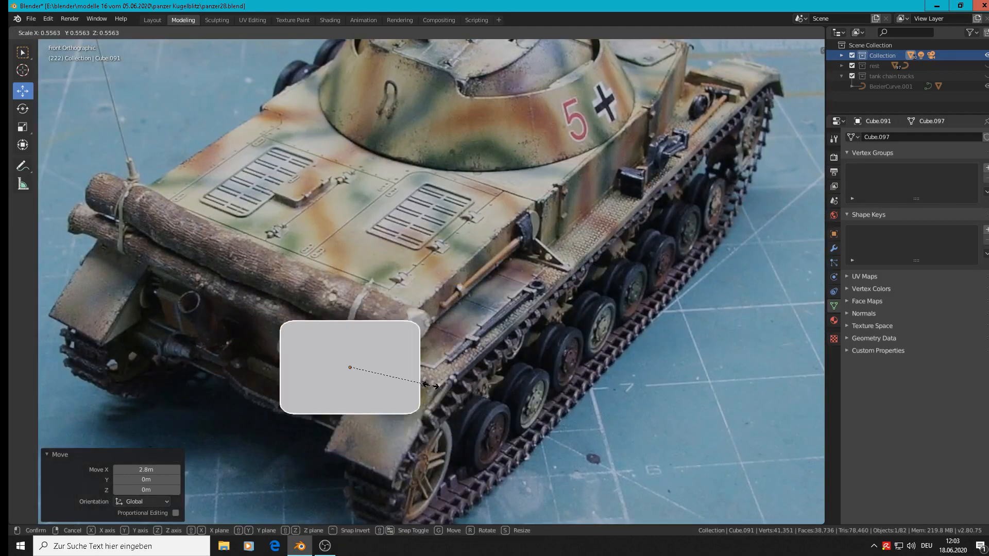
{"action": "left_click", "coordinate": [384, 369]}
{"action": "key", "text": "g"}
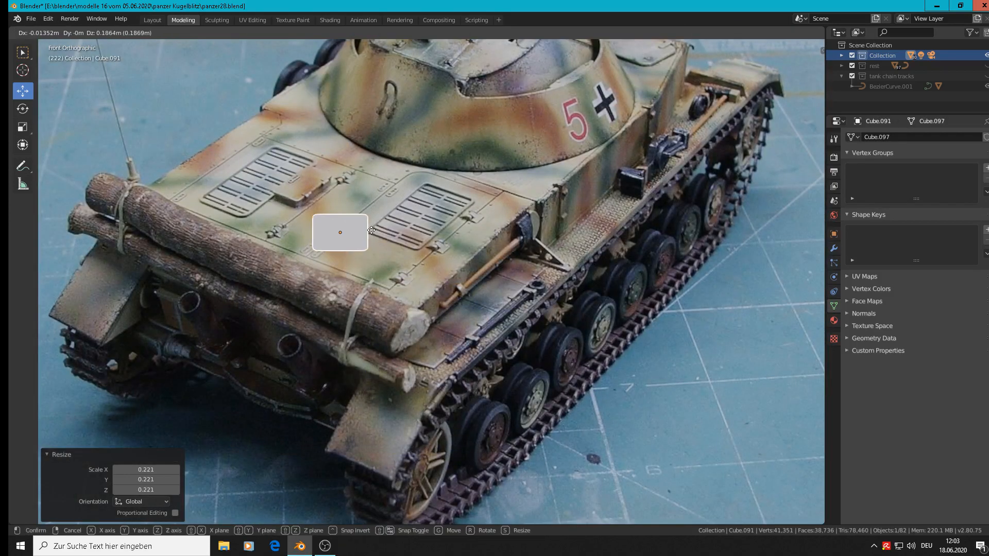
{"action": "left_click", "coordinate": [359, 215]}
{"action": "scroll", "coordinate": [369, 245], "scroll_direction": "up", "scroll_amount": 3}
{"action": "middle_click_drag", "start_coordinate": [361, 241], "coordinate": [446, 301], "text": "shift"}
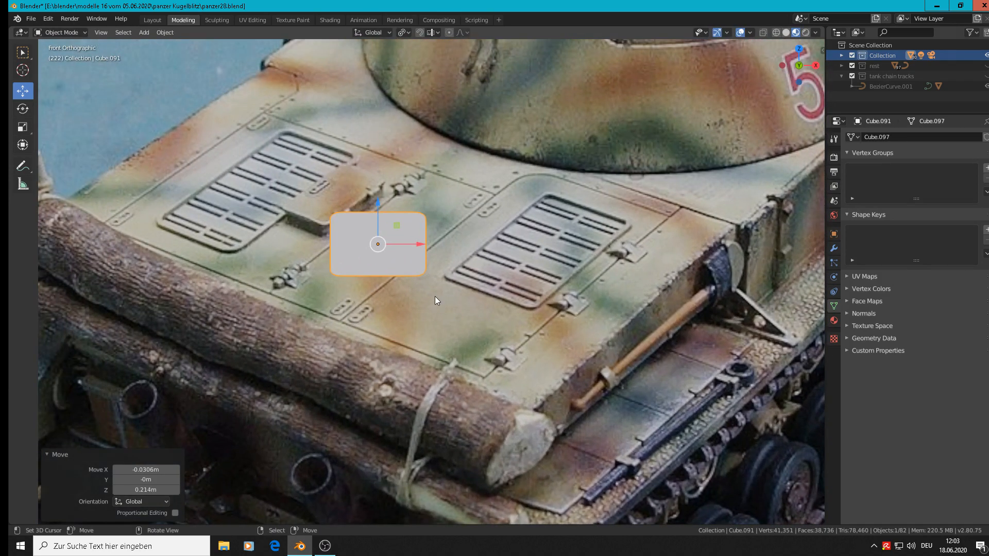
Scale the plate uniformly to 0.876 and flatten it along Z to 0.892
{"action": "key", "text": "s"}
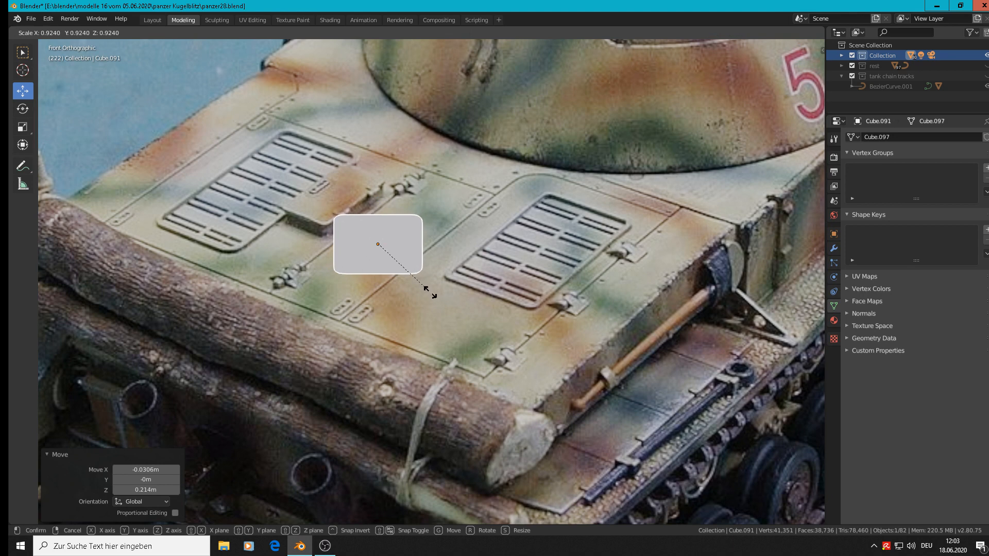
{"action": "left_click", "coordinate": [427, 291]}
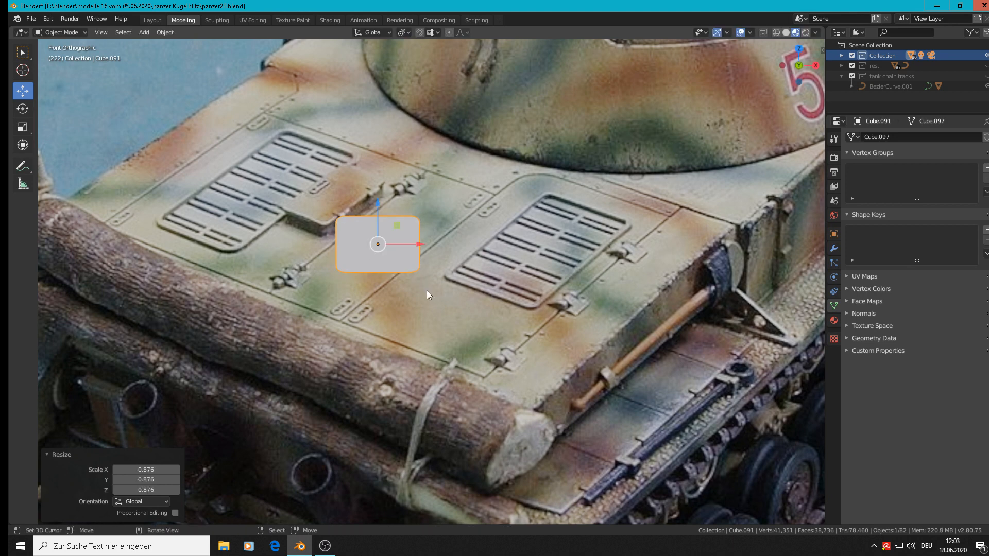
{"action": "key", "text": "s"}
{"action": "key", "text": "z"}
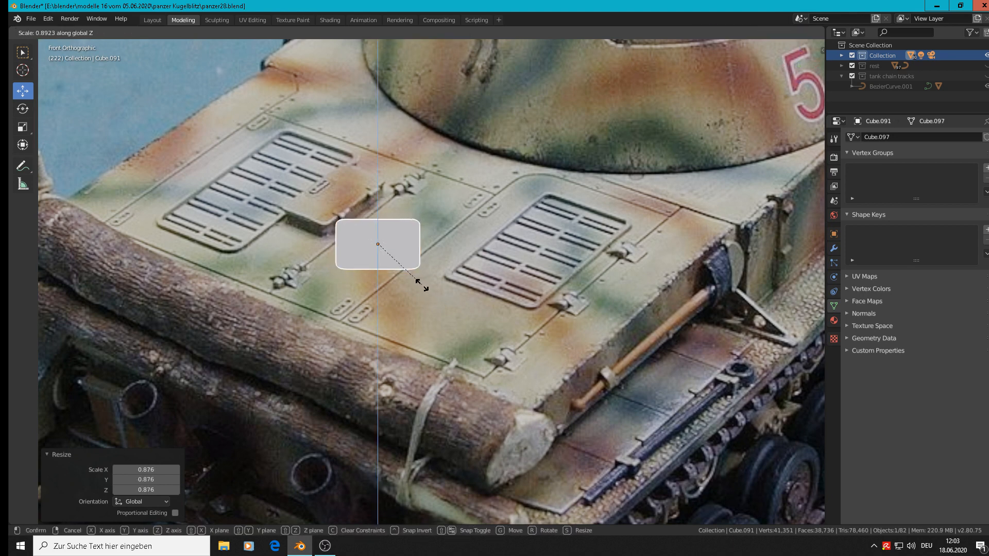
{"action": "left_click", "coordinate": [422, 286]}
Duplicate the plate along Y to sit just behind the original and scale the copy uniformly to 0.807
{"action": "middle_click_drag", "start_coordinate": [422, 285], "coordinate": [388, 258]}
{"action": "scroll", "coordinate": [347, 244], "scroll_direction": "up", "scroll_amount": 3}
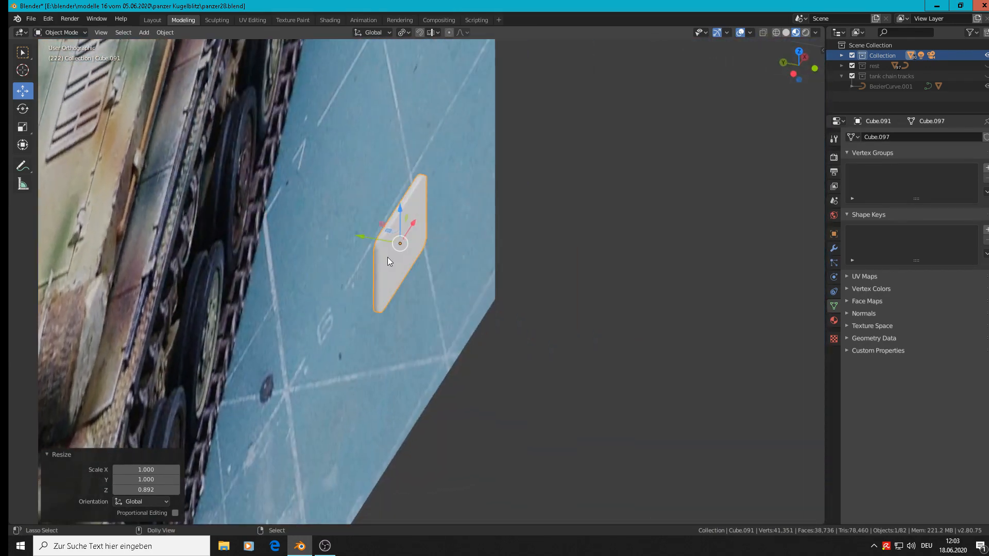
{"action": "key", "text": "shift+d"}
{"action": "key", "text": "y"}
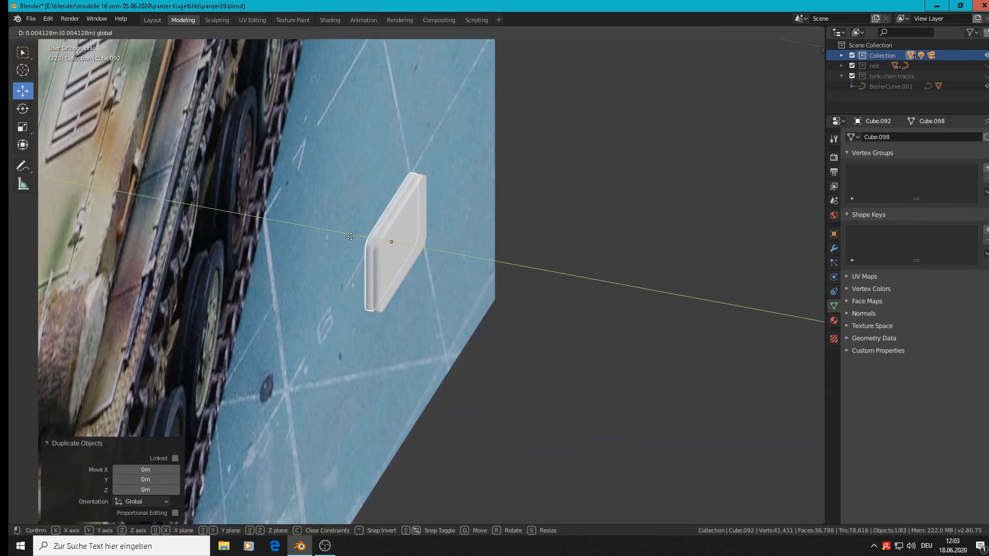
{"action": "left_click", "coordinate": [340, 234]}
{"action": "key", "text": "s"}
{"action": "left_click", "coordinate": [363, 245]}
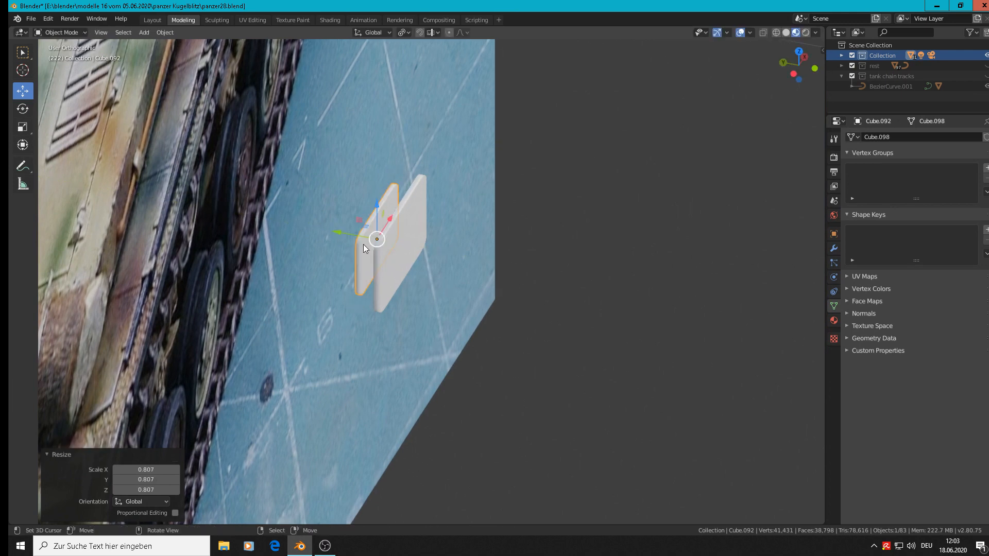
Thicken the smaller plate along Y by 4.114 and move it about -0.007 m along Y against the larger plate
{"action": "key", "text": "s"}
{"action": "key", "text": "y"}
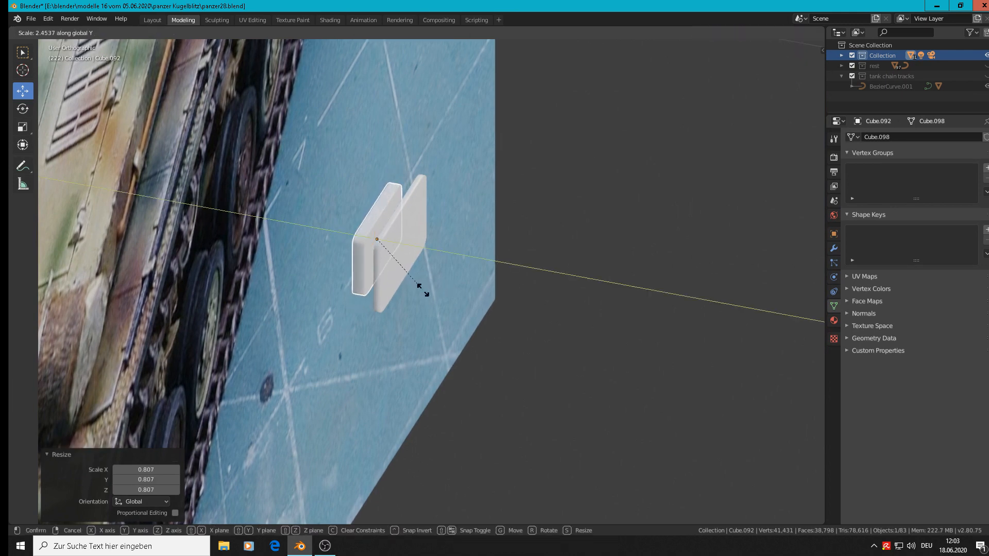
{"action": "left_click", "coordinate": [468, 309]}
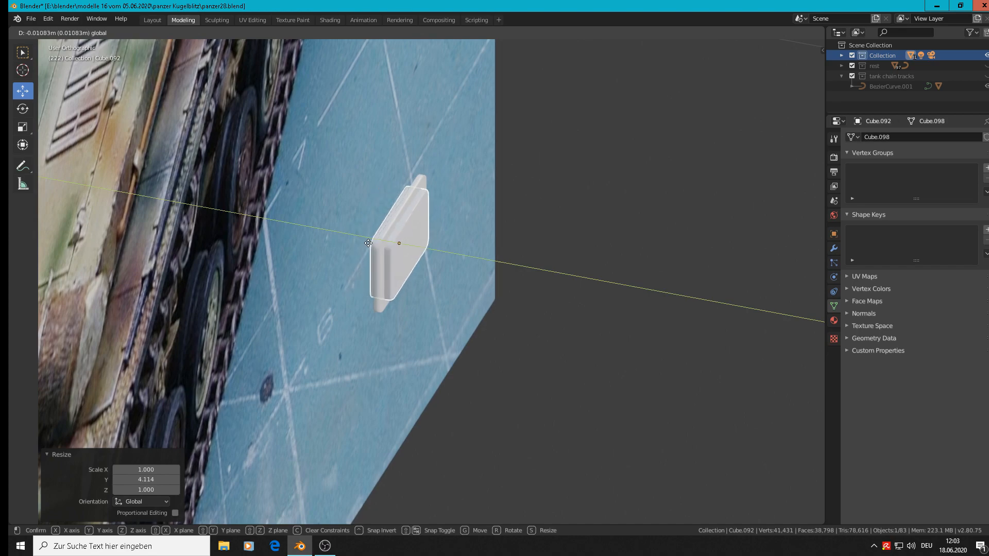
{"action": "left_click", "coordinate": [360, 239]}
{"action": "middle_click_drag", "start_coordinate": [361, 240], "coordinate": [347, 196]}
{"action": "scroll", "coordinate": [461, 335], "scroll_direction": "up", "scroll_amount": 2}
{"action": "mouse_move", "coordinate": [461, 335]}
{"action": "middle_mouse_down"}
{"action": "mouse_move", "coordinate": [506, 262]}
{"action": "mouse_move", "coordinate": [476, 227]}
{"action": "mouse_move", "coordinate": [450, 304]}
{"action": "mouse_move", "coordinate": [478, 339]}
{"action": "middle_mouse_up"}
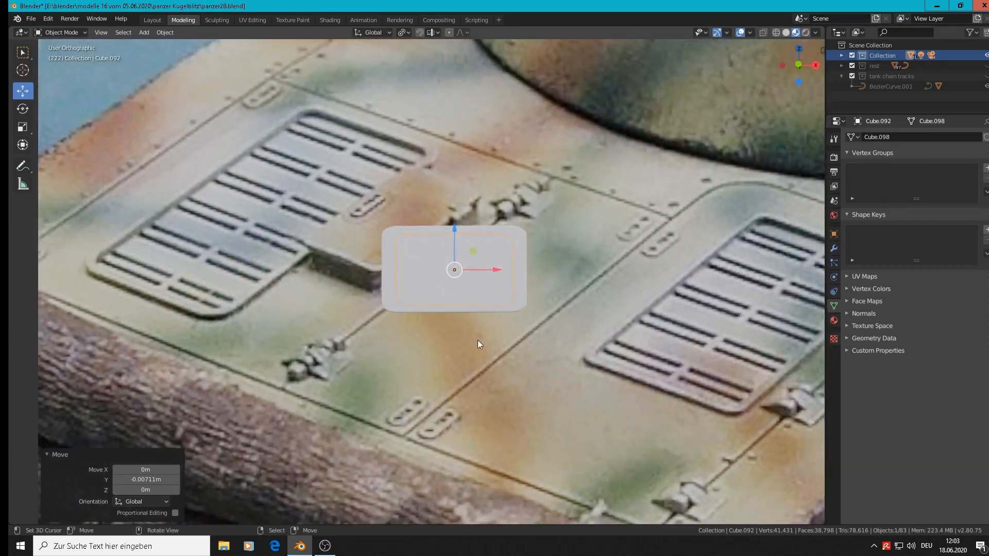
Widen the smaller rear block along X by a factor of 1.066
{"action": "scroll", "coordinate": [517, 312], "scroll_direction": "up", "scroll_amount": 2}
{"action": "key", "text": "s"}
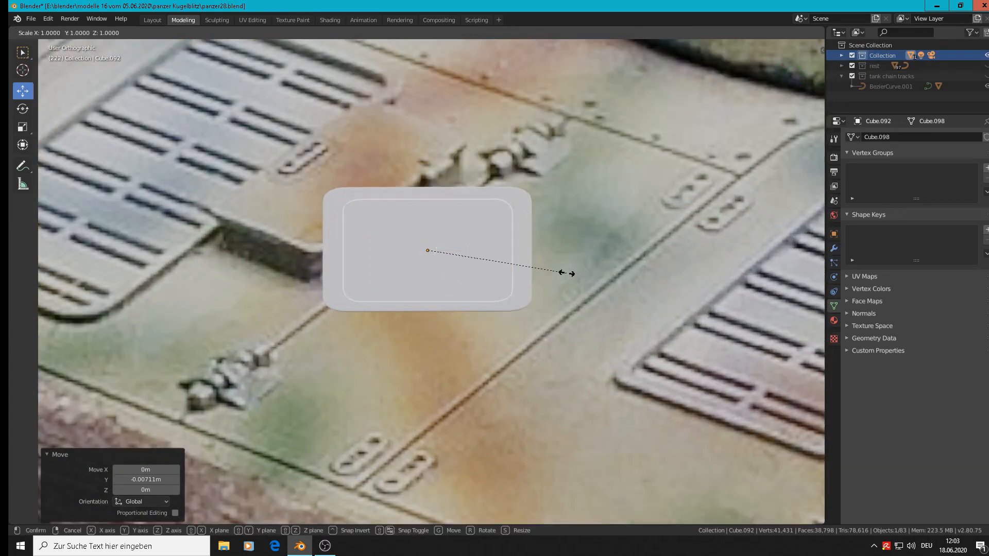
{"action": "key", "text": "x"}
{"action": "left_click", "coordinate": [576, 278]}
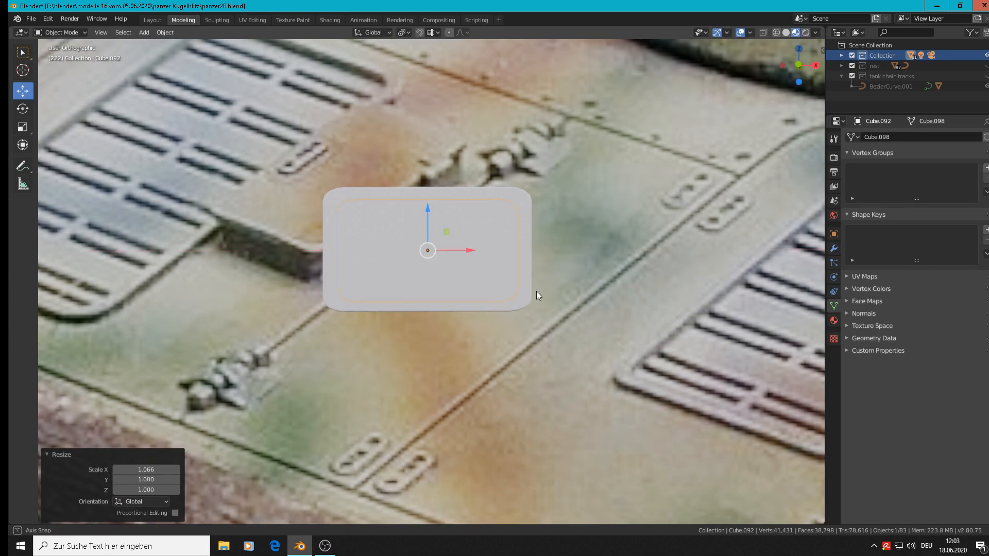
{"action": "key", "text": "KP_1"}
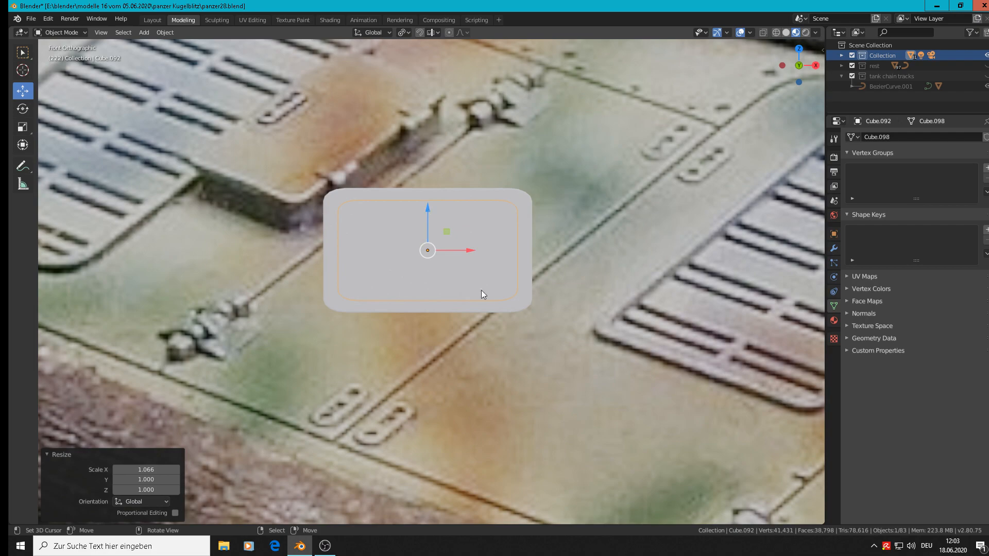
Join the smaller rear block and the larger rounded plate into one object
{"action": "middle_click_drag", "start_coordinate": [481, 289], "coordinate": [276, 250]}
{"action": "scroll", "coordinate": [276, 250], "scroll_direction": "down", "scroll_amount": 2}
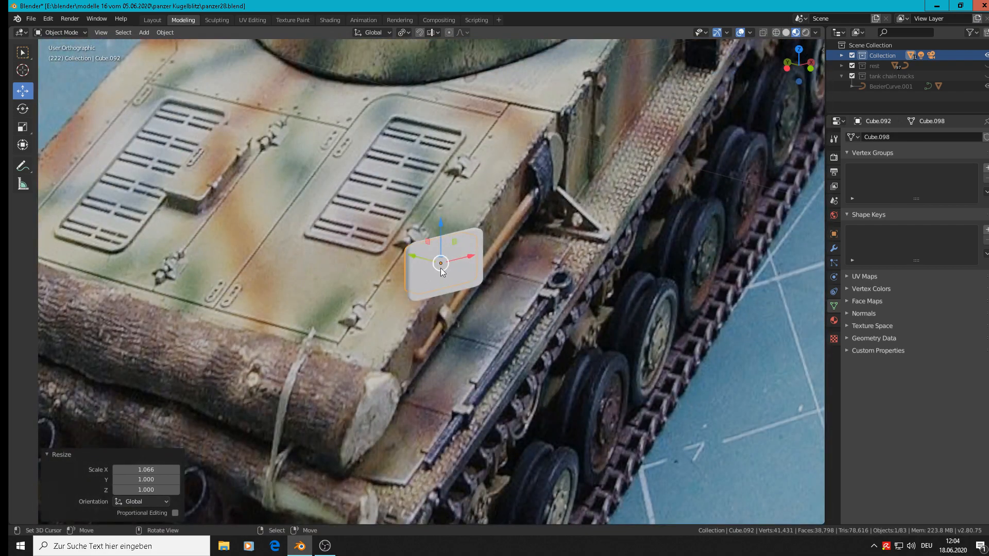
{"action": "scroll", "coordinate": [440, 267], "scroll_direction": "up", "scroll_amount": 3}
{"action": "left_click", "coordinate": [408, 232], "text": "shift"}
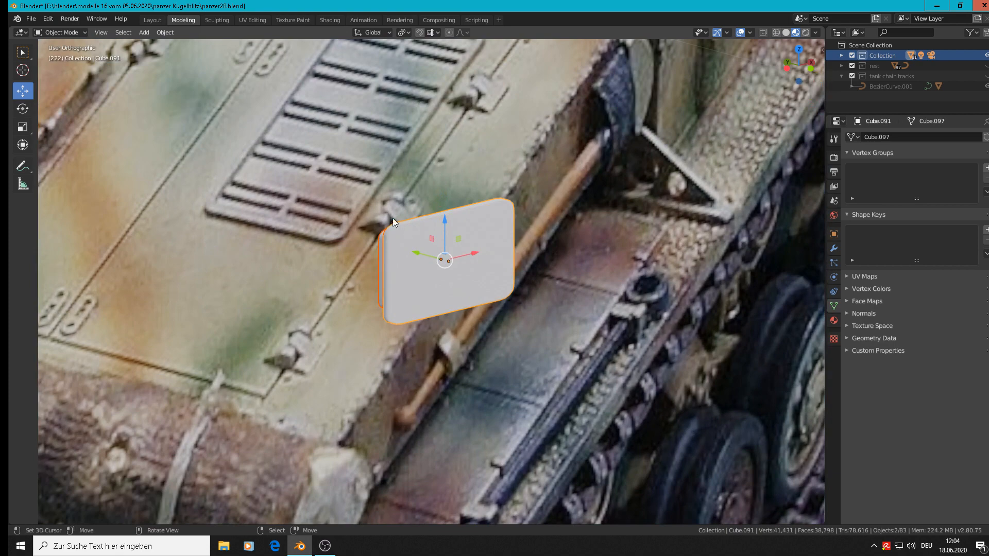
{"action": "left_click", "coordinate": [165, 32]}
{"action": "left_click", "coordinate": [180, 132]}
{"action": "scroll", "coordinate": [517, 290], "scroll_direction": "down", "scroll_amount": 2}
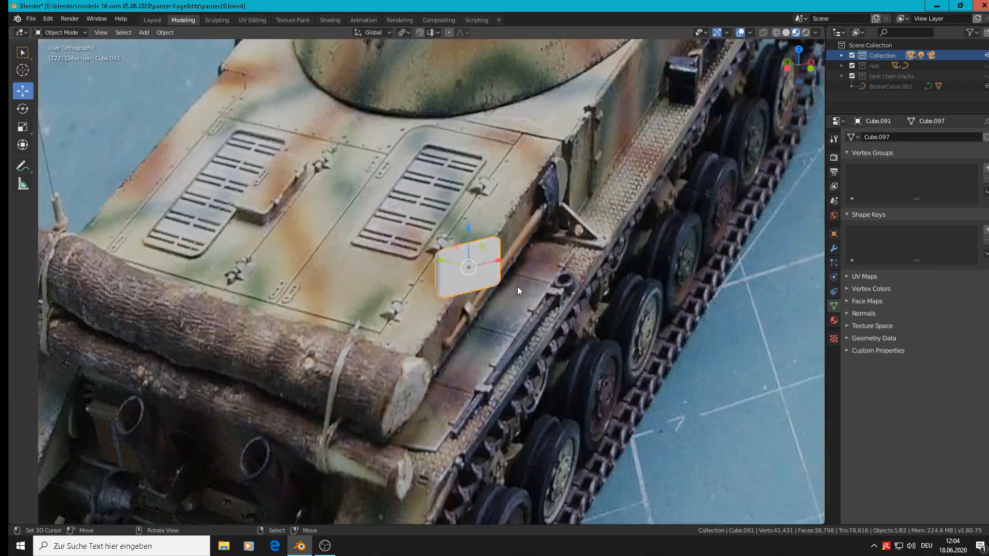
{"action": "scroll", "coordinate": [517, 286], "scroll_direction": "down", "scroll_amount": 8}
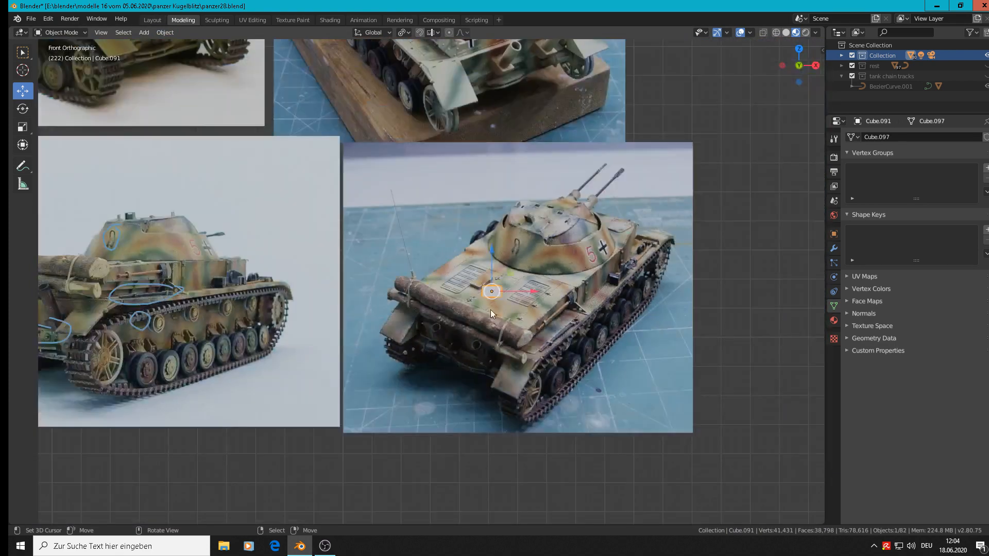
{"action": "scroll", "coordinate": [603, 269], "scroll_direction": "down", "scroll_amount": 3}
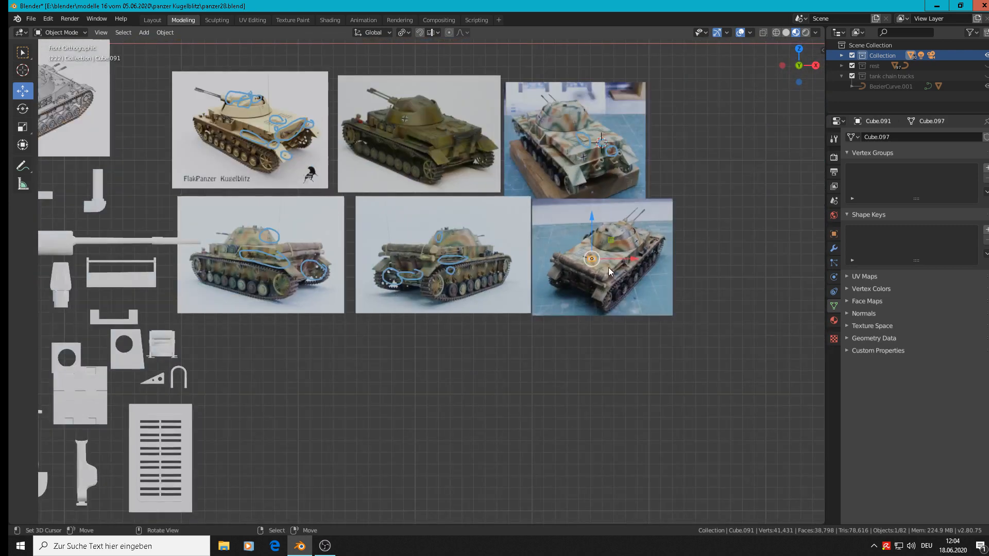
Place the joined deck cover among the finished parts, enlarge it uniformly by 4.344, and save the file
{"action": "key", "text": "g"}
{"action": "left_click", "coordinate": [62, 335]}
{"action": "middle_click_drag", "start_coordinate": [210, 318], "coordinate": [628, 246], "text": "shift"}
{"action": "key", "text": "s"}
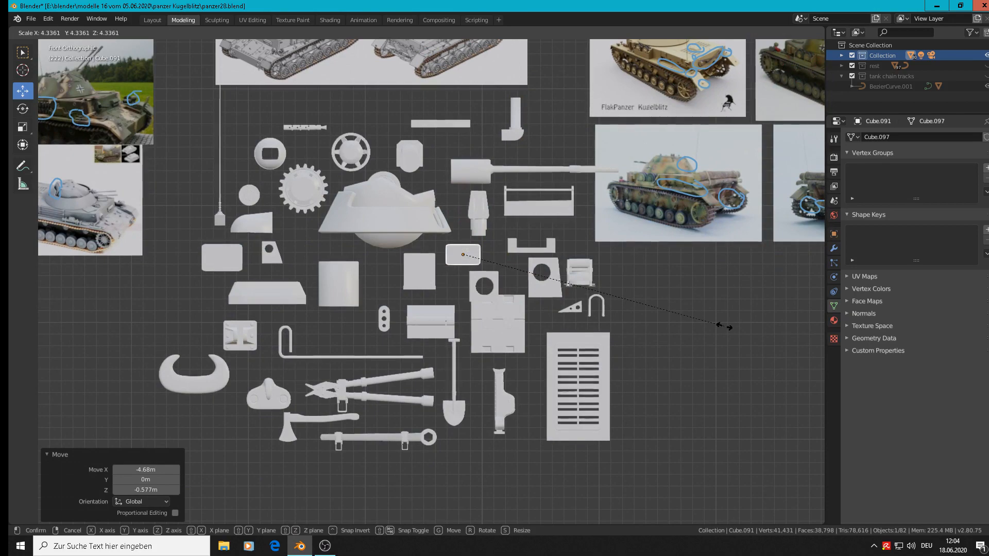
{"action": "left_click", "coordinate": [725, 326]}
{"action": "left_click", "coordinate": [31, 18]}
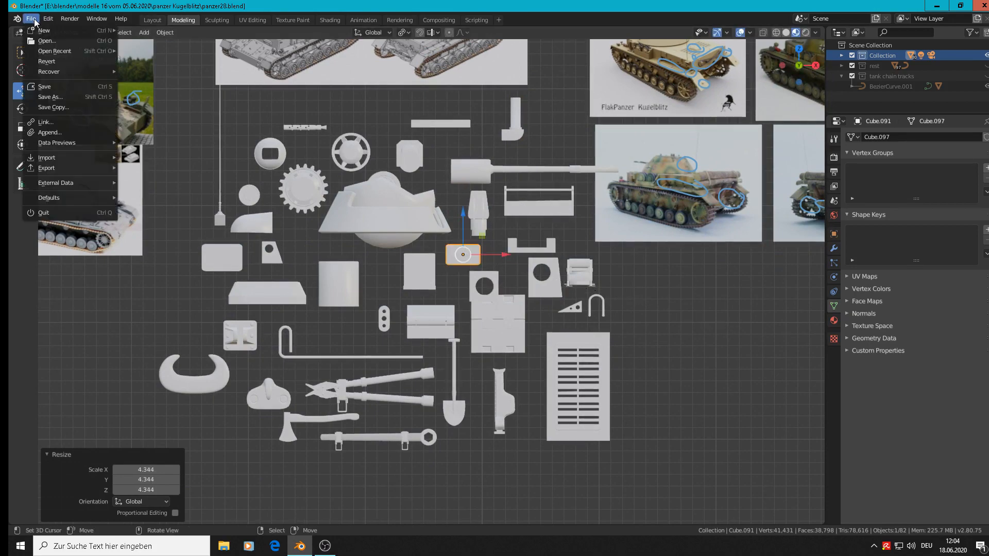
{"action": "left_click", "coordinate": [47, 88]}
Examine the reference photos of the tank's rear for the small circled parts, including the round fitting on the mudguard flap
{"action": "scroll", "coordinate": [401, 172], "scroll_direction": "up", "scroll_amount": 8}
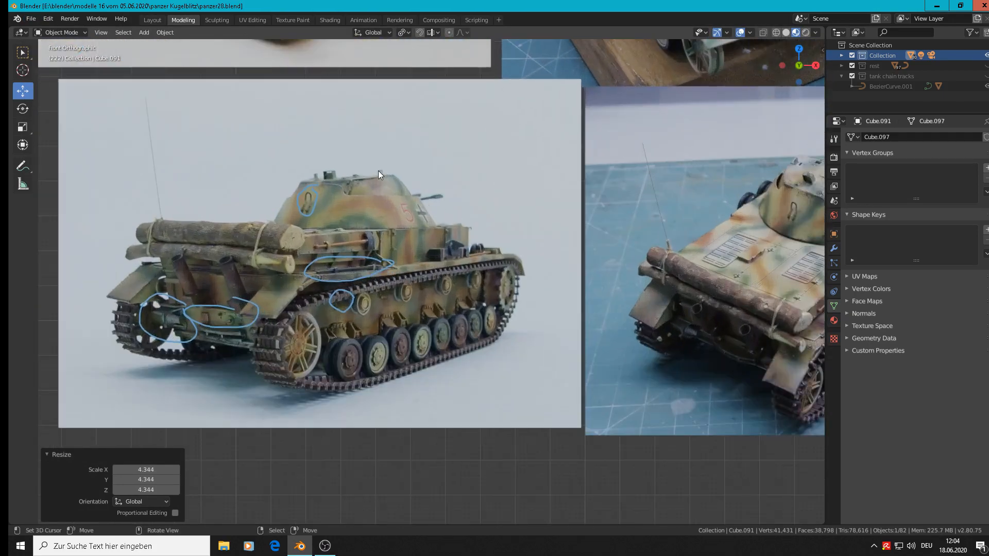
{"action": "scroll", "coordinate": [371, 200], "scroll_direction": "up", "scroll_amount": 4}
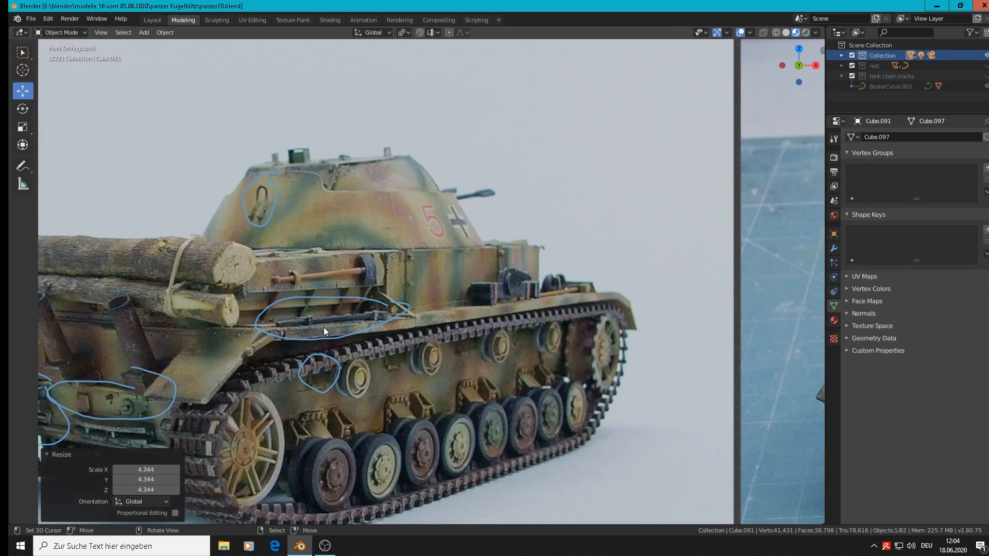
{"action": "middle_click_drag", "start_coordinate": [450, 375], "coordinate": [659, 281], "text": "shift"}
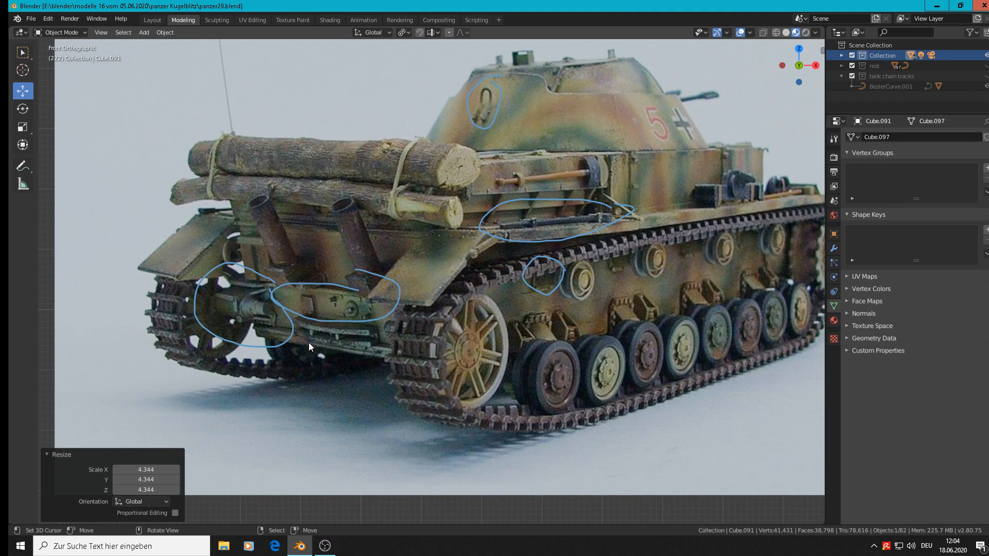
{"action": "scroll", "coordinate": [308, 342], "scroll_direction": "down", "scroll_amount": 8}
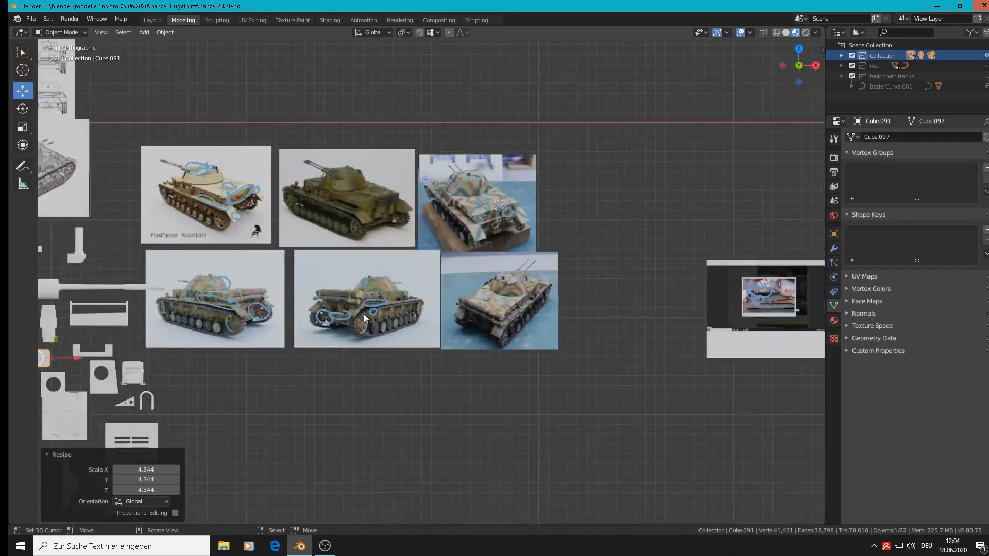
{"action": "scroll", "coordinate": [243, 225], "scroll_direction": "up", "scroll_amount": 8}
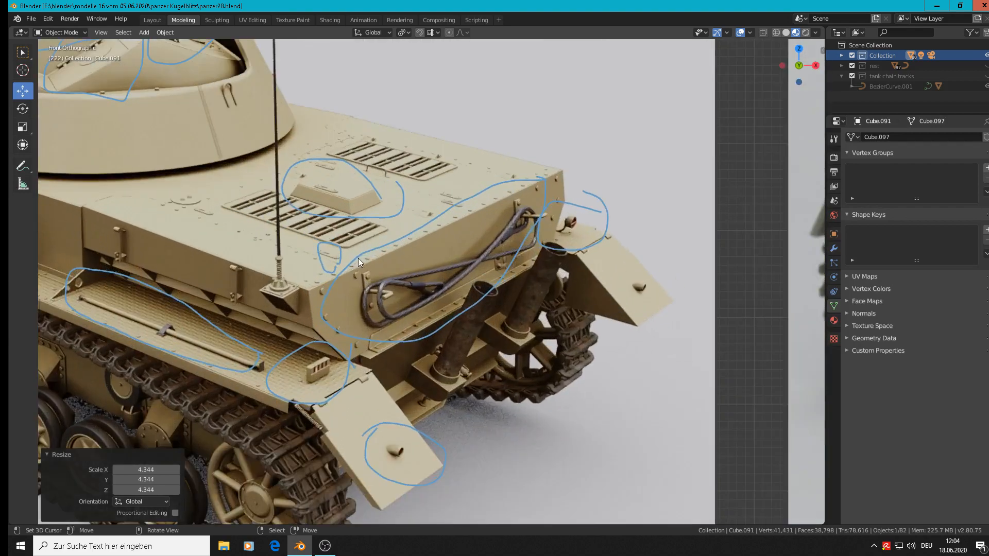
{"action": "middle_click_drag", "start_coordinate": [351, 226], "coordinate": [462, 188], "text": "shift"}
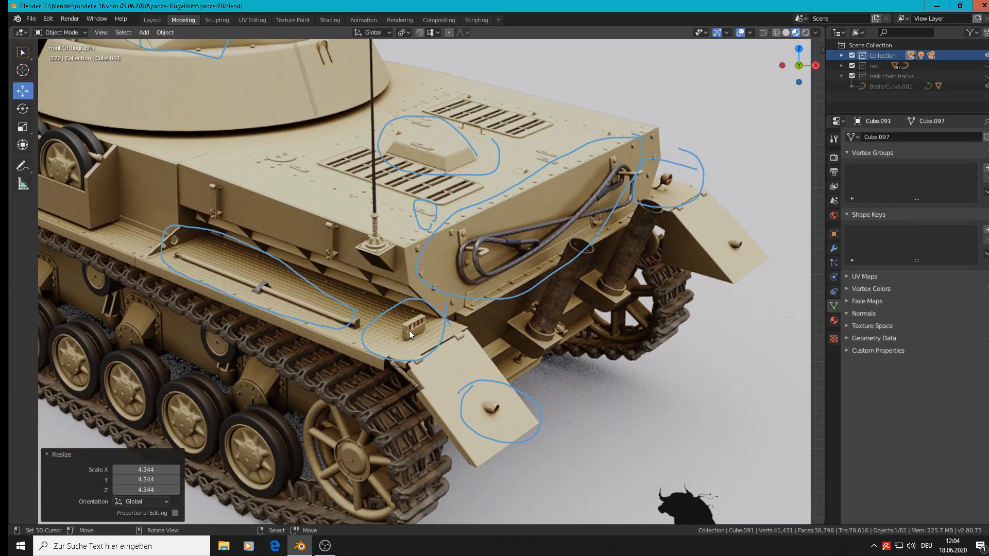
{"action": "middle_click_drag", "start_coordinate": [483, 357], "coordinate": [425, 298], "text": "shift"}
{"action": "scroll", "coordinate": [425, 298], "scroll_direction": "up", "scroll_amount": 1}
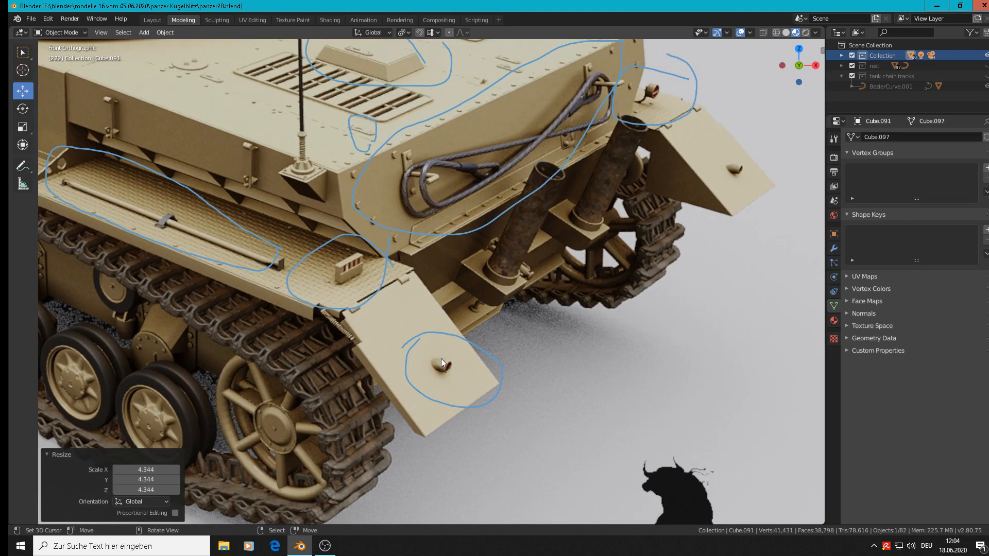
{"action": "scroll", "coordinate": [446, 369], "scroll_direction": "up", "scroll_amount": 1}
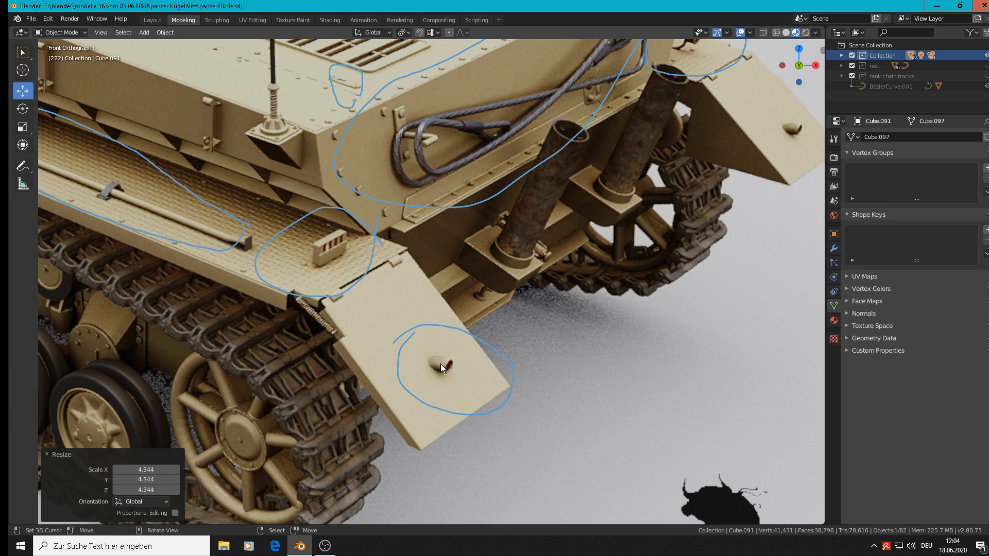
Add a 24-vertex cylinder at the mudguard fitting in the photo and shrink it uniformly by 0.031 and 0.174 to the fitting's size
{"action": "left_click", "coordinate": [145, 33]}
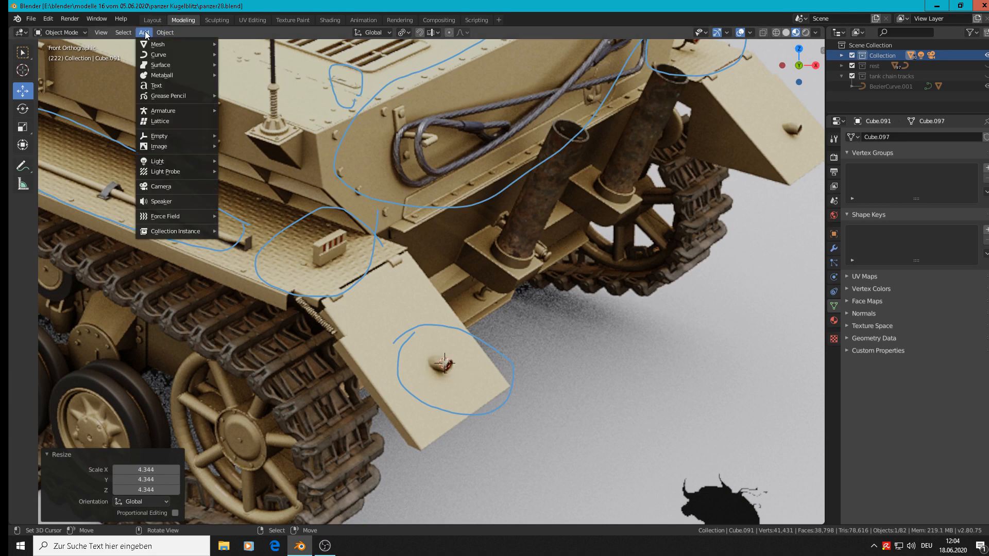
{"action": "mouse_move", "coordinate": [147, 41]}
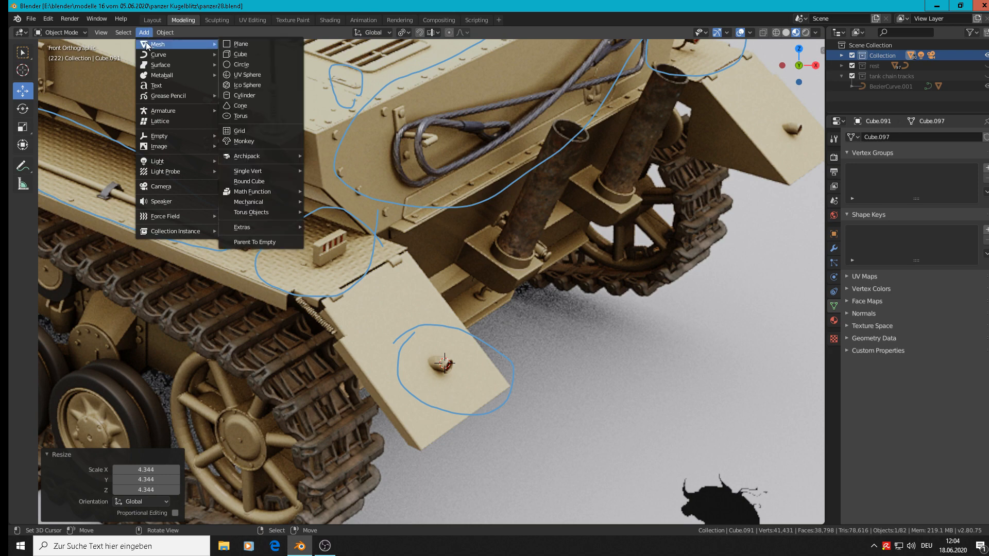
{"action": "left_click", "coordinate": [243, 96]}
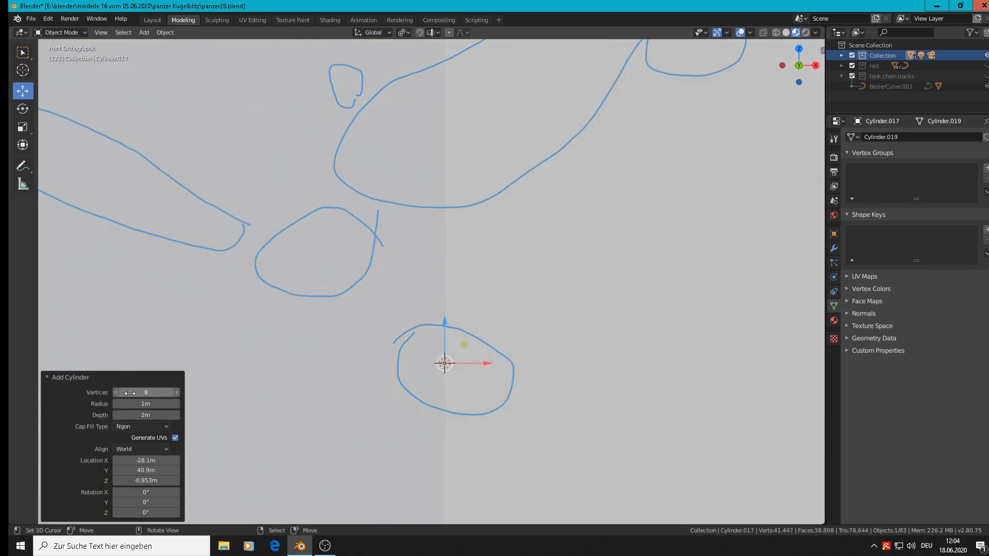
{"action": "left_click", "coordinate": [158, 393]}
{"action": "key", "text": "s"}
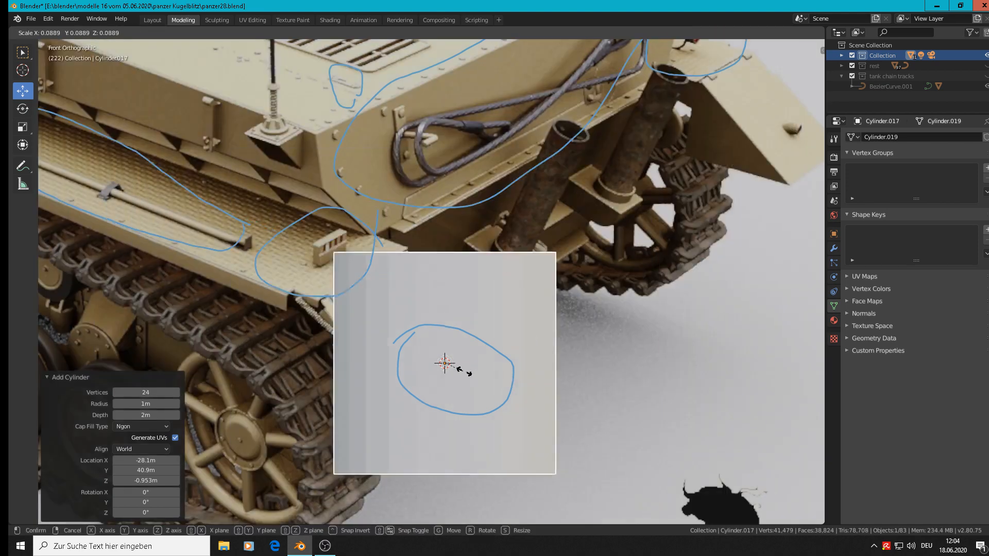
{"action": "left_click", "coordinate": [453, 371]}
{"action": "scroll", "coordinate": [481, 398], "scroll_direction": "up", "scroll_amount": 6}
{"action": "key", "text": "s"}
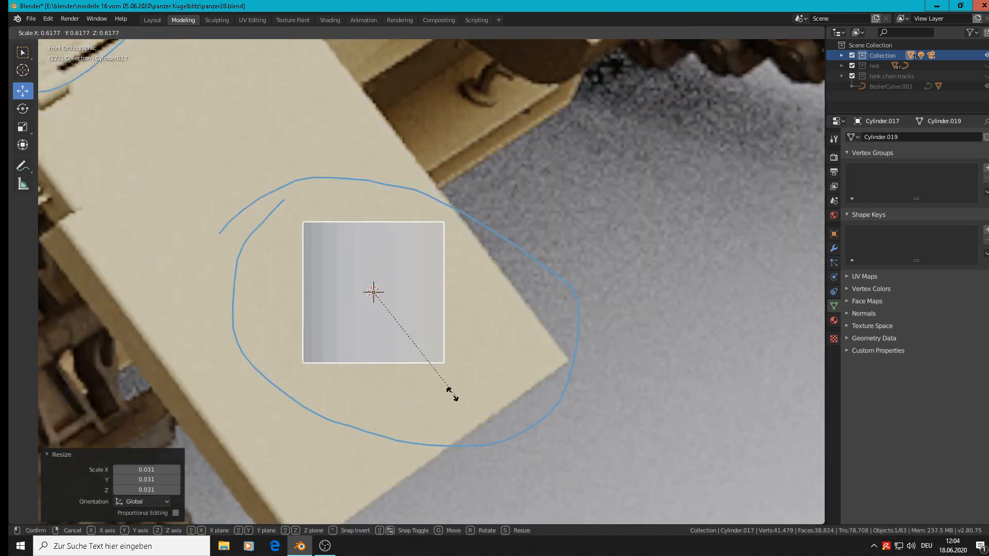
{"action": "left_click", "coordinate": [388, 328]}
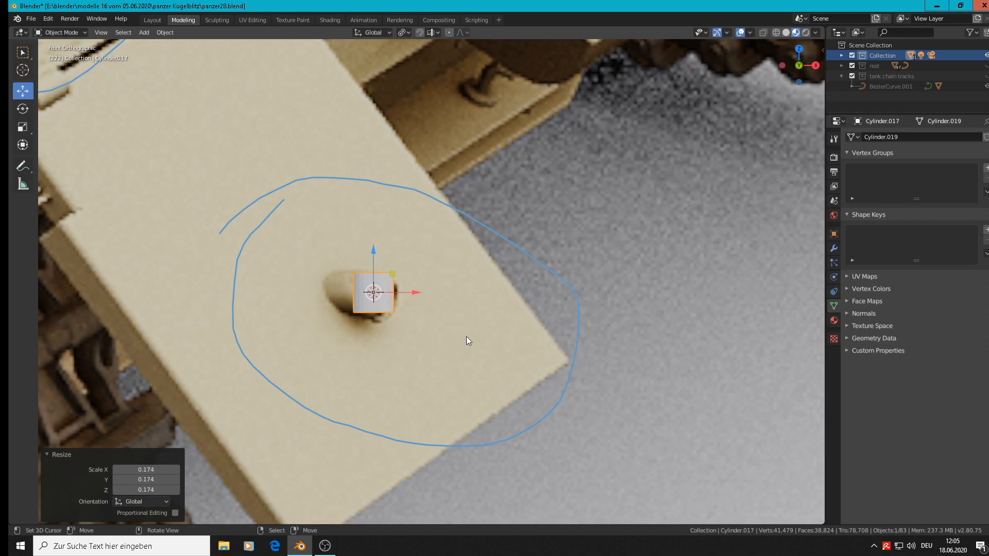
Rotate the cylinder 90° about Y and stretch it along X by a factor of 2.093
{"action": "type", "text": "ry90"}
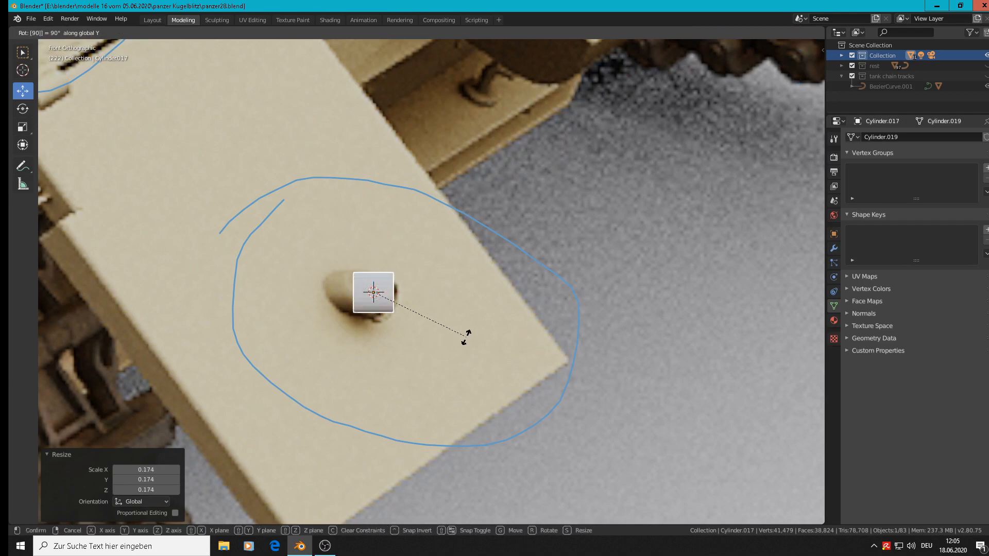
{"action": "key", "text": "Return"}
{"action": "key", "text": "s"}
{"action": "key", "text": "x"}
{"action": "left_click", "coordinate": [502, 326]}
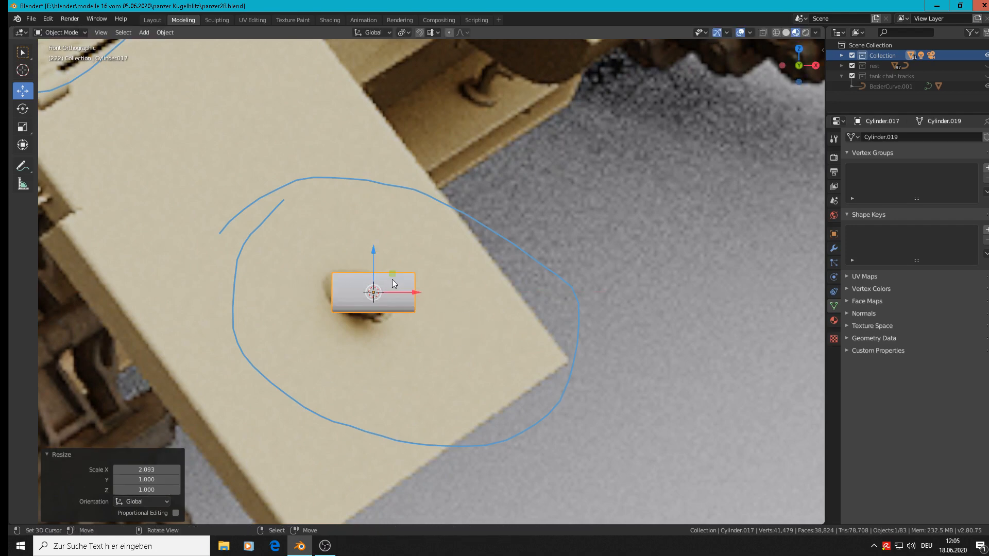
Raise the cylinder along Z above the photographed fitting and move it -0.0366 m along Y in front of the photo
{"action": "key", "text": "g"}
{"action": "key", "text": "z"}
{"action": "left_click", "coordinate": [421, 224]}
{"action": "middle_click_drag", "start_coordinate": [421, 224], "coordinate": [372, 268]}
{"action": "key", "text": "g"}
{"action": "key", "text": "y"}
{"action": "left_click", "coordinate": [286, 231]}
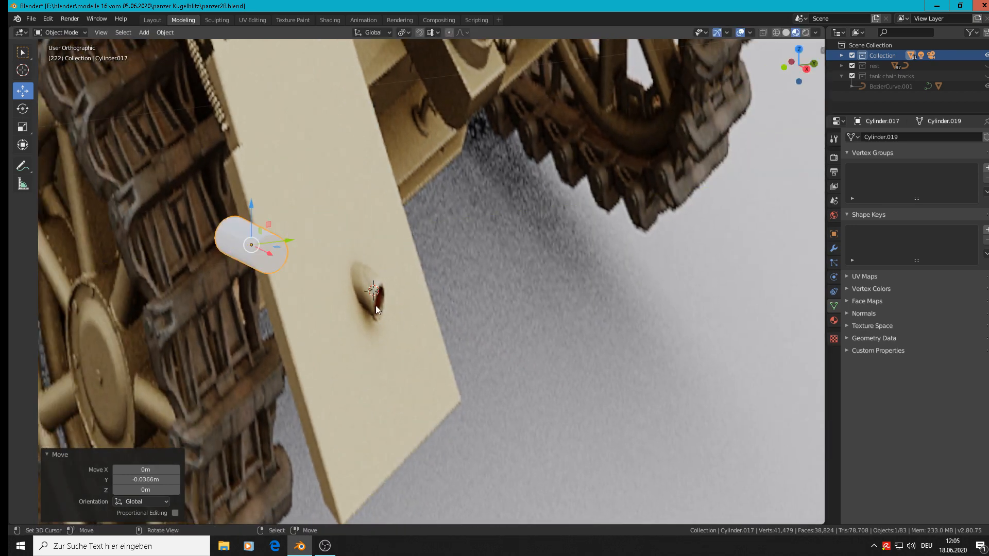
Inset the cylinder's front end face by extruding and scaling it down to leave a narrow rim
{"action": "middle_click_drag", "start_coordinate": [375, 307], "coordinate": [580, 314], "text": "shift"}
{"action": "scroll", "coordinate": [471, 245], "scroll_direction": "up", "scroll_amount": 7}
{"action": "key", "text": "Tab"}
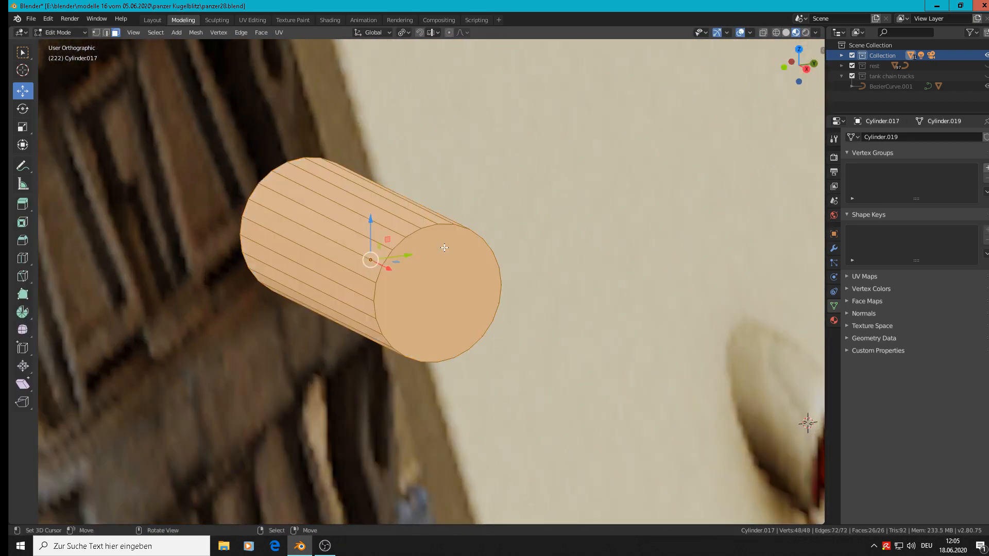
{"action": "scroll", "coordinate": [446, 261], "scroll_direction": "up", "scroll_amount": 1}
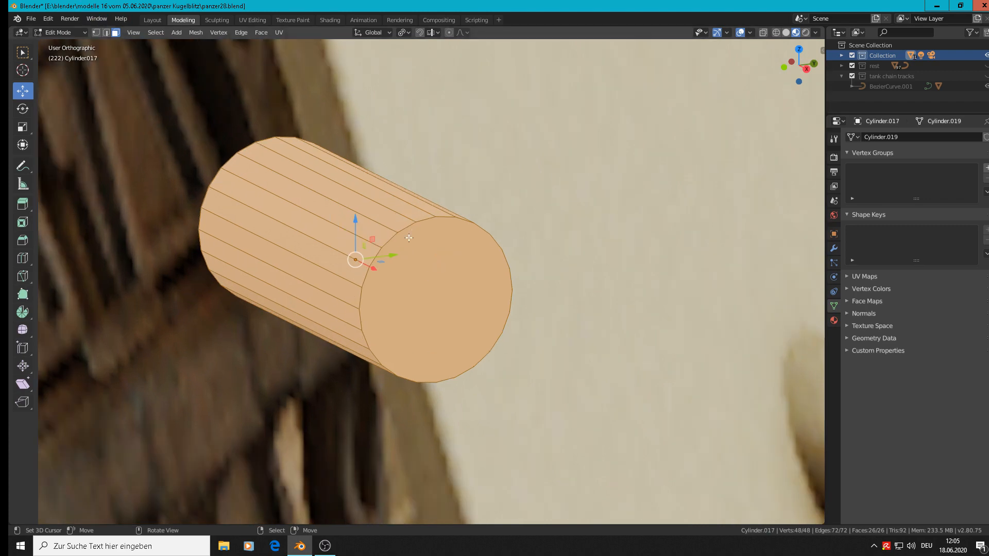
{"action": "left_click", "coordinate": [446, 301]}
{"action": "key", "text": "e"}
{"action": "key", "text": "s"}
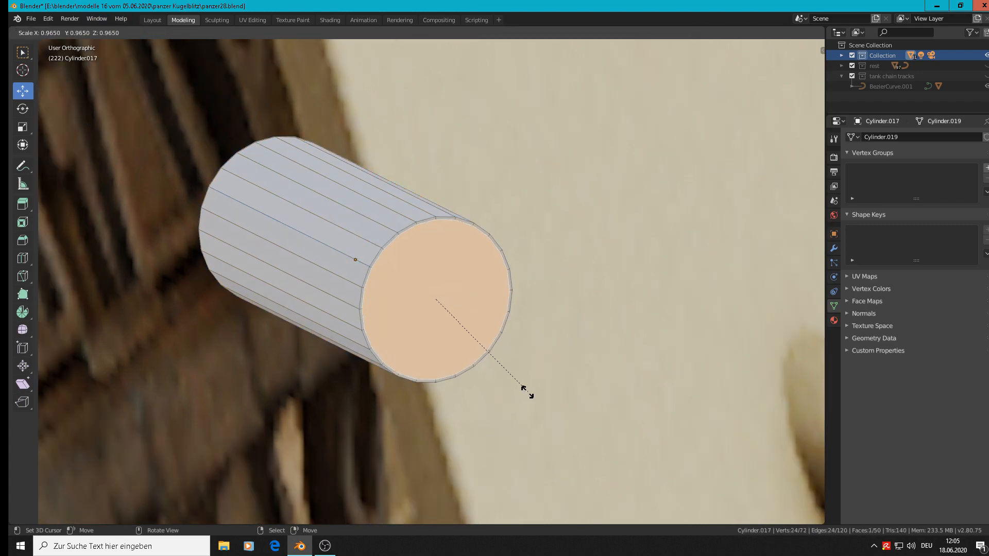
{"action": "left_click", "coordinate": [506, 382]}
Extrude the inner end face and push it -0.00121 m along X into the cylinder to form a recess
{"action": "key", "text": "e"}
{"action": "right_click", "coordinate": [503, 380]}
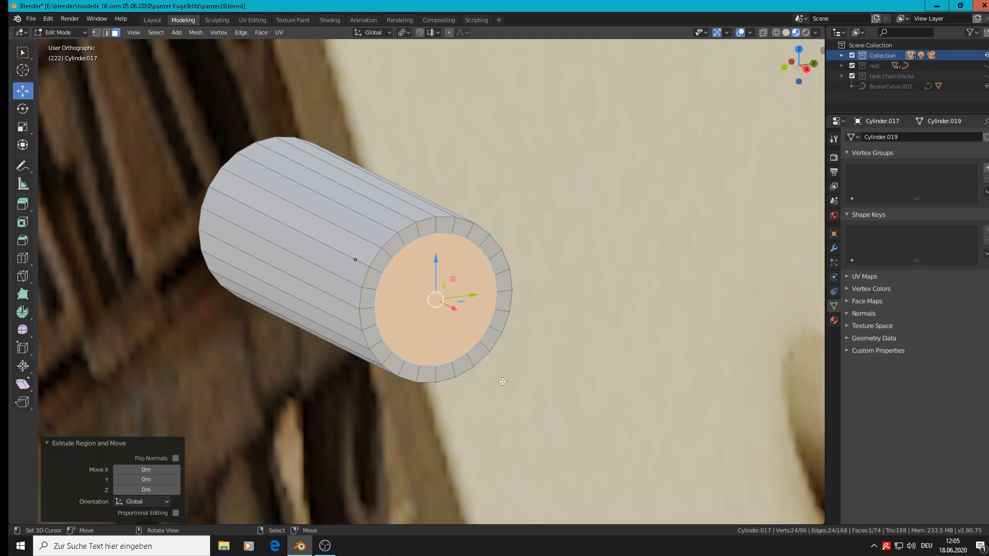
{"action": "middle_click_drag", "start_coordinate": [503, 380], "coordinate": [547, 400]}
{"action": "left_click_drag", "start_coordinate": [467, 309], "coordinate": [453, 303]}
{"action": "scroll", "coordinate": [453, 304], "scroll_direction": "up", "scroll_amount": 2}
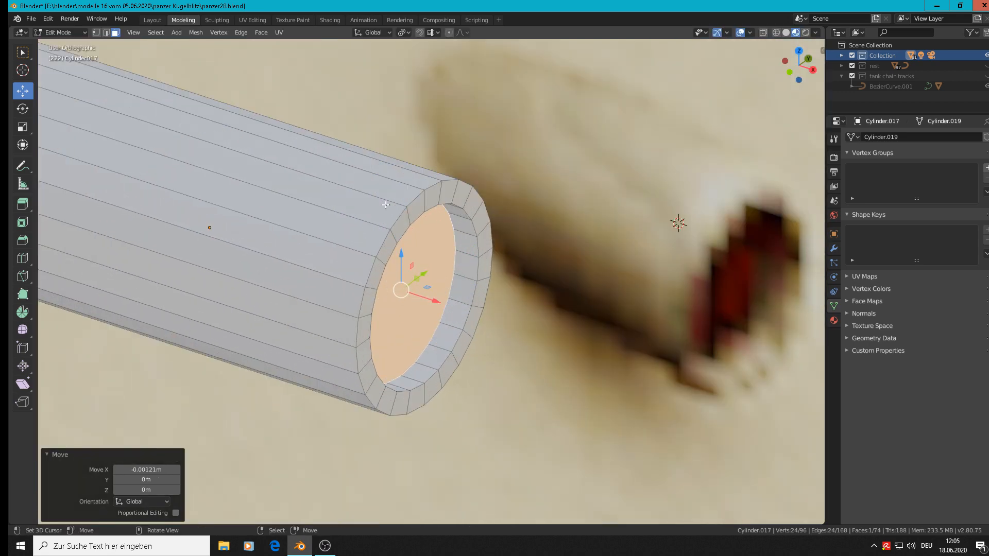
Bevel the outer rim edge loop of the open end by about 0.037 m and the inner one by about 0.033 m
{"action": "left_click", "coordinate": [107, 32]}
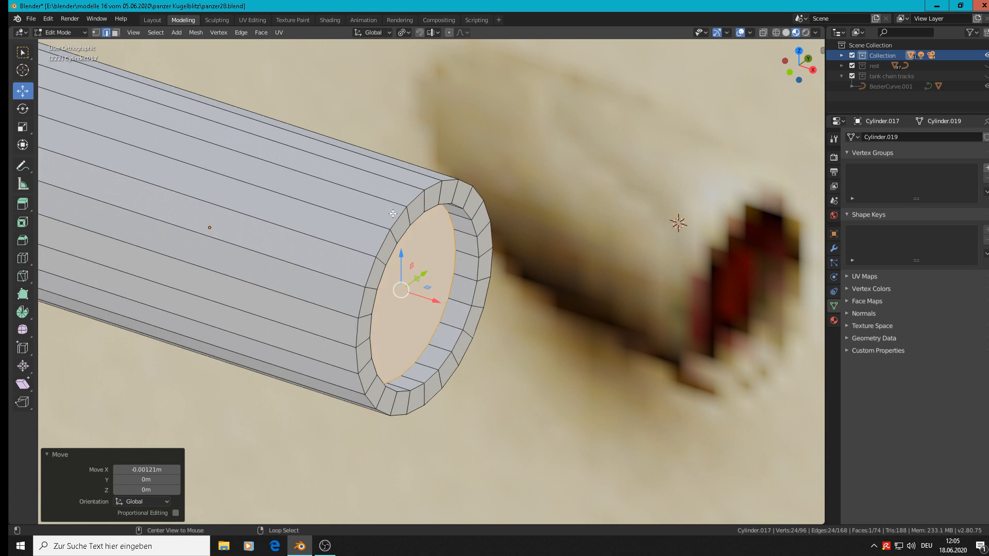
{"action": "key", "text": "ctrl+z"}
{"action": "key", "text": "ctrl+b"}
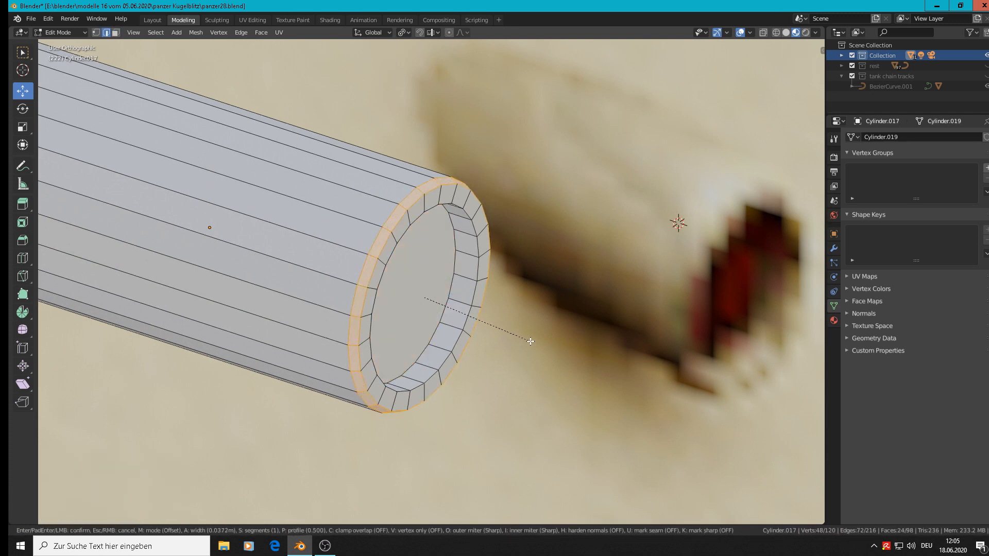
{"action": "left_click", "coordinate": [529, 341]}
{"action": "left_click", "coordinate": [404, 227], "text": "alt"}
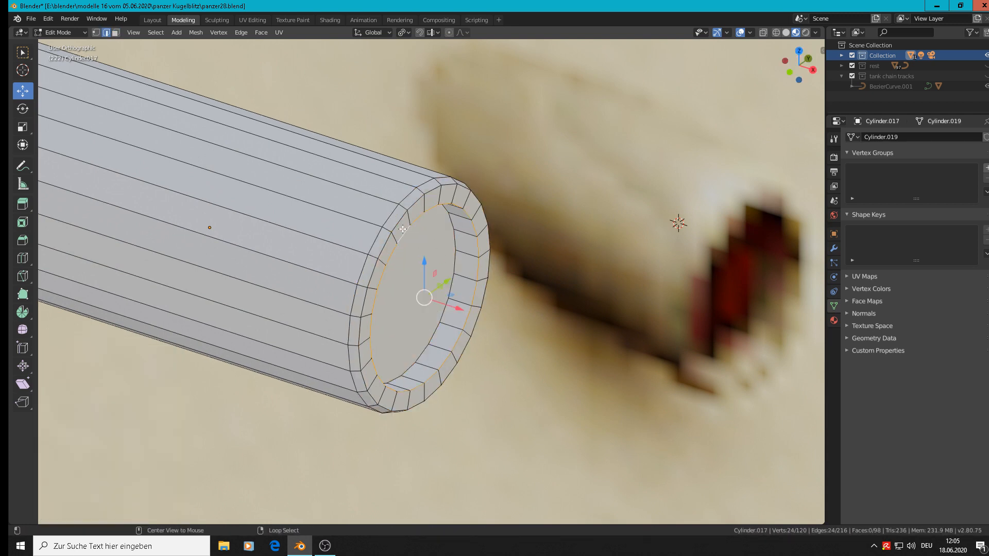
{"action": "key", "text": "ctrl+b"}
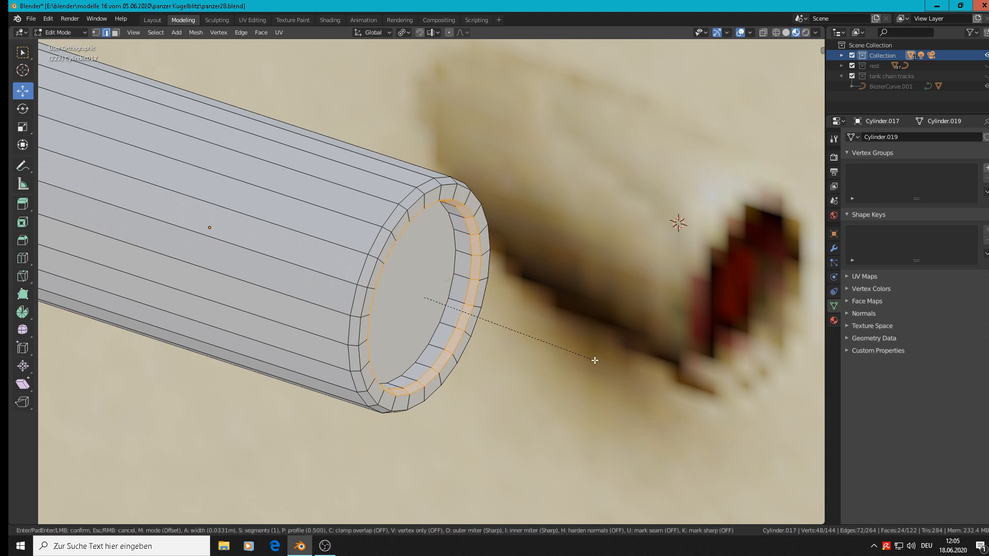
{"action": "left_click", "coordinate": [592, 360]}
Return to Object Mode and apply smooth shading to the whole tube
{"action": "scroll", "coordinate": [465, 292], "scroll_direction": "down", "scroll_amount": 5}
{"action": "key", "text": "Tab"}
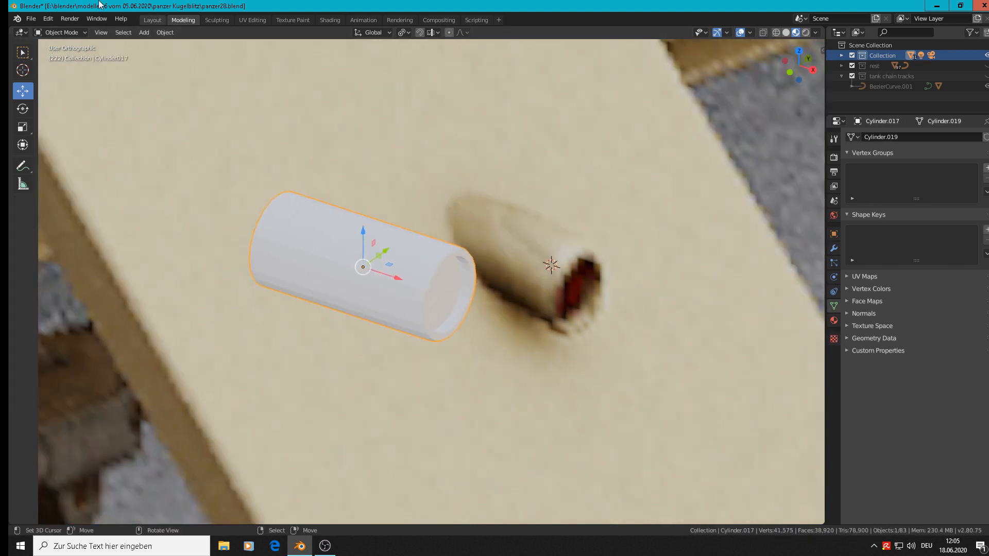
{"action": "left_click", "coordinate": [171, 32]}
{"action": "left_click", "coordinate": [227, 249]}
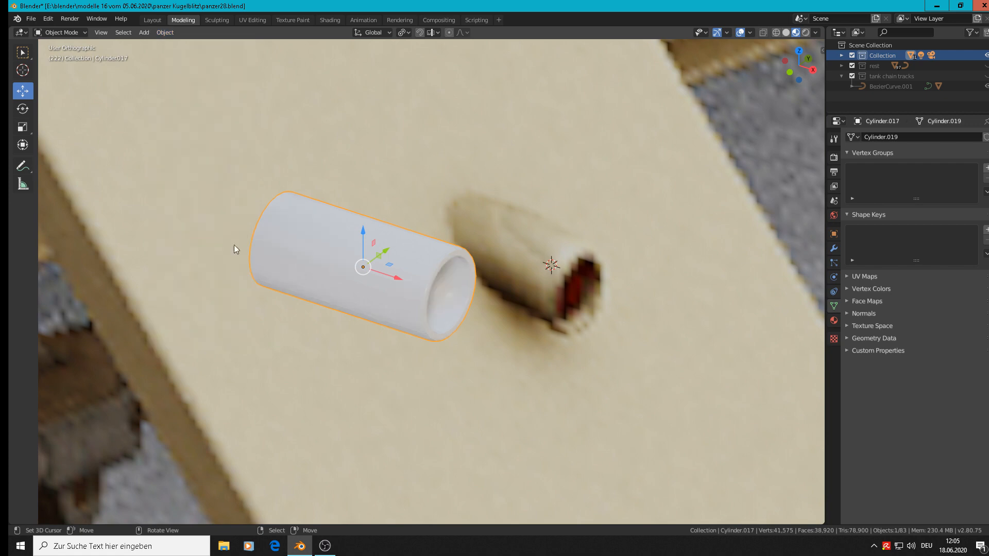
Set only the recessed inner end face of the tube to flat shading
{"action": "scroll", "coordinate": [434, 322], "scroll_direction": "up", "scroll_amount": 4}
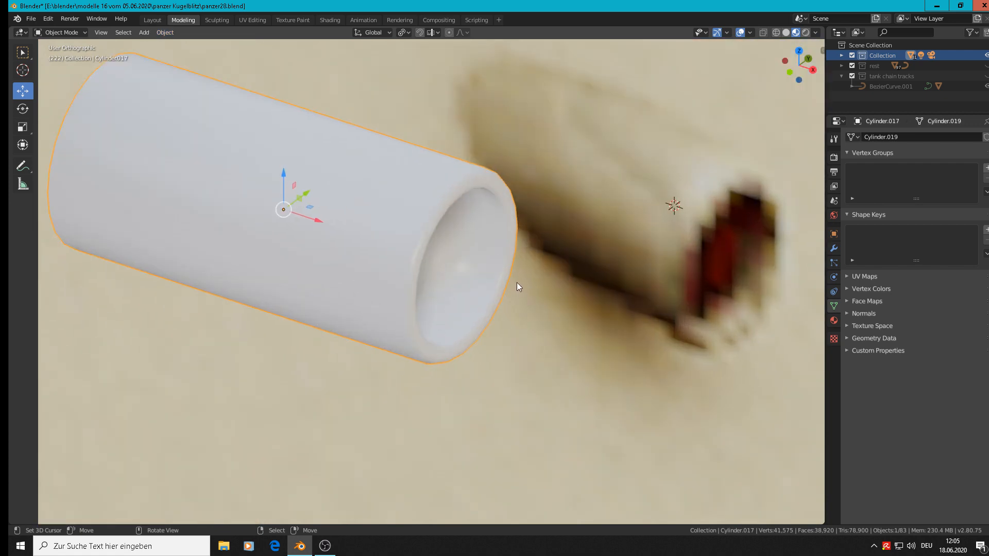
{"action": "key", "text": "Tab"}
{"action": "scroll", "coordinate": [440, 288], "scroll_direction": "up", "scroll_amount": 3}
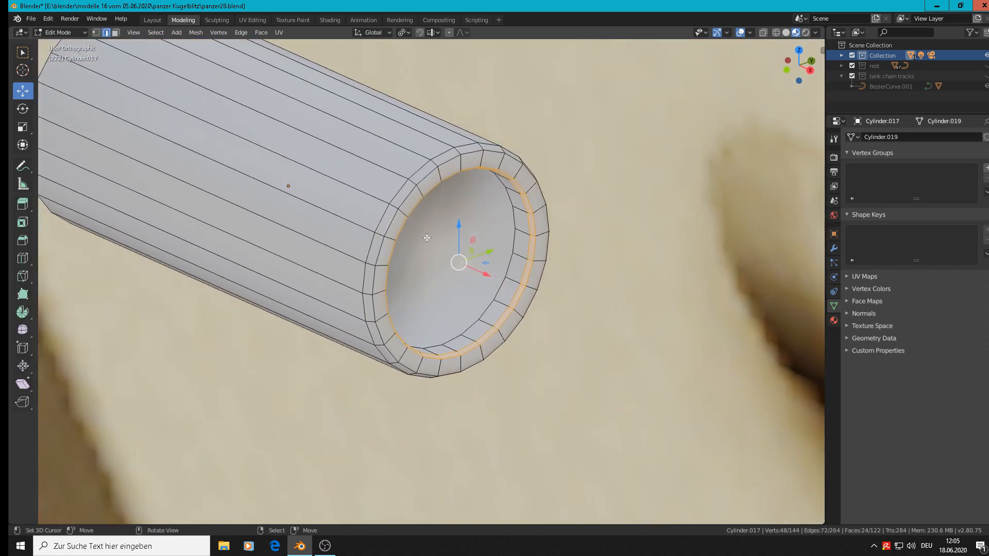
{"action": "left_click", "coordinate": [115, 33]}
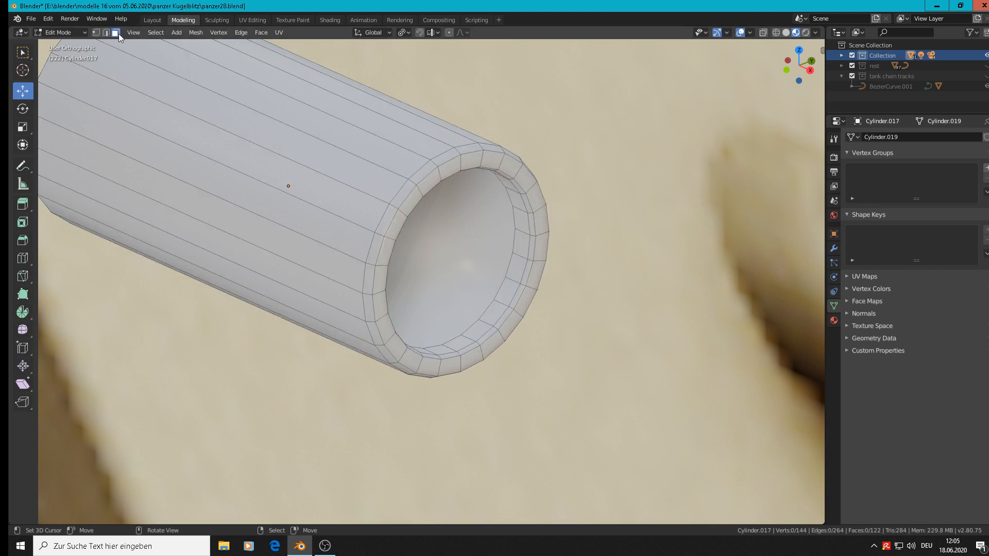
{"action": "left_click", "coordinate": [438, 256]}
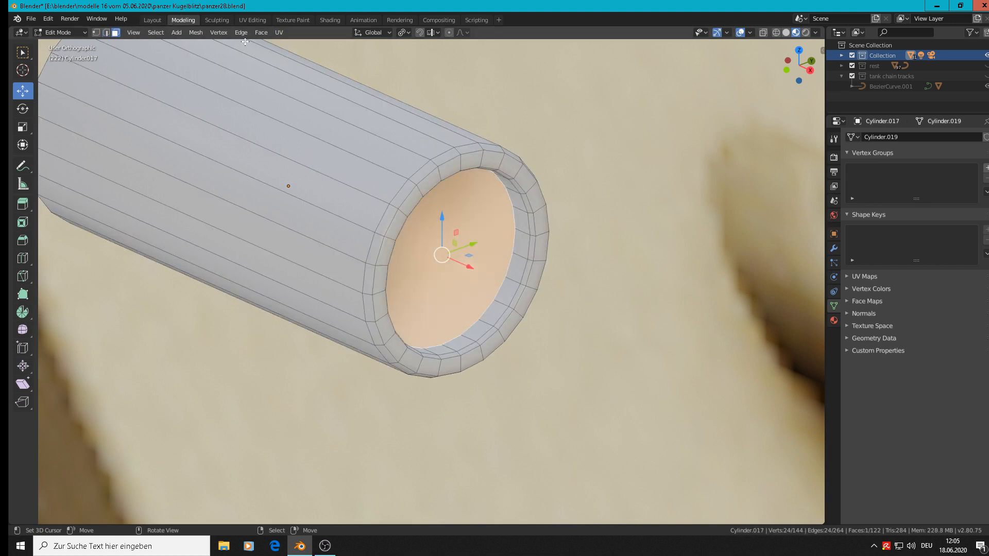
{"action": "left_click", "coordinate": [261, 32]}
{"action": "left_click", "coordinate": [304, 236]}
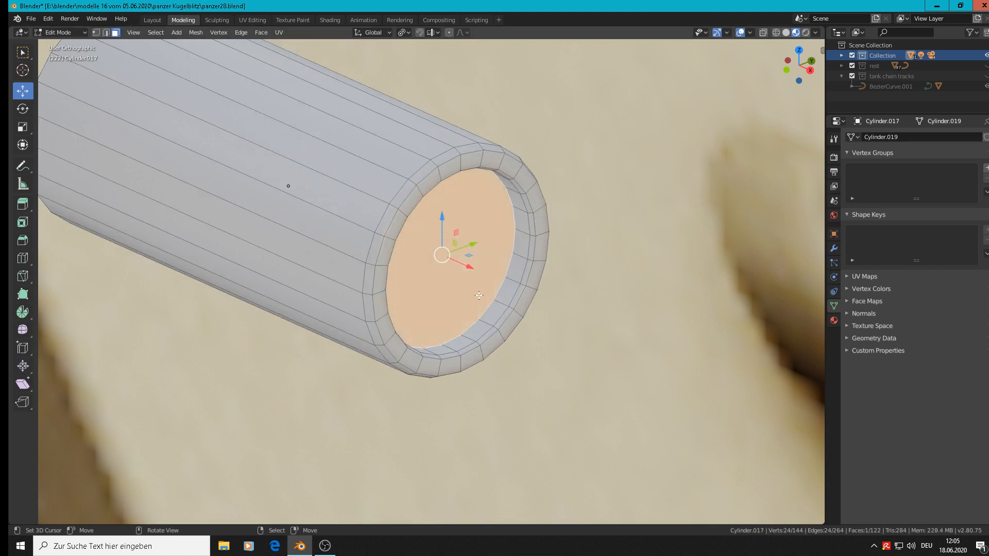
Try adding an edge loop around the recess wall close to the inner end face and undo the cut
{"action": "key", "text": "Tab"}
{"action": "scroll", "coordinate": [476, 295], "scroll_direction": "down", "scroll_amount": 5}
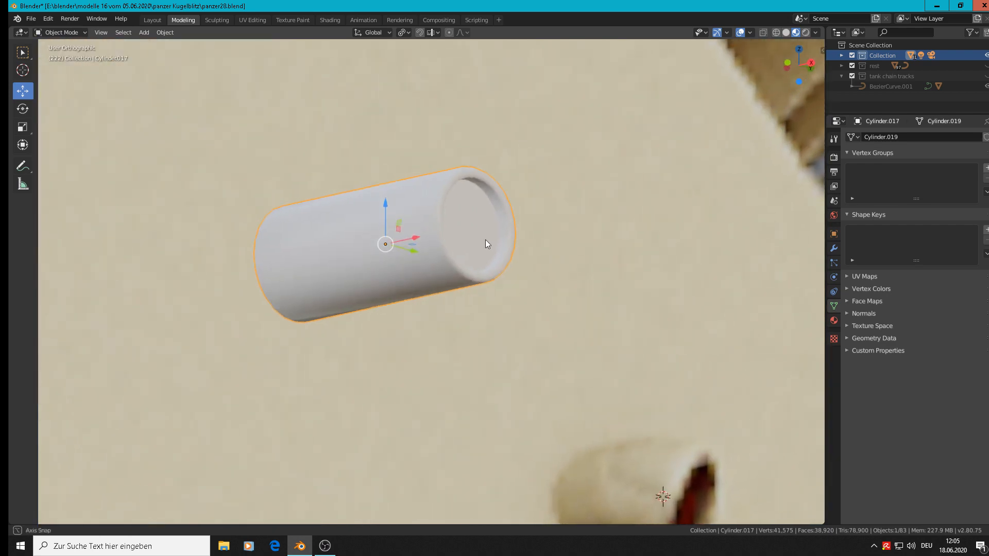
{"action": "key", "text": "Tab"}
{"action": "scroll", "coordinate": [489, 194], "scroll_direction": "up", "scroll_amount": 5}
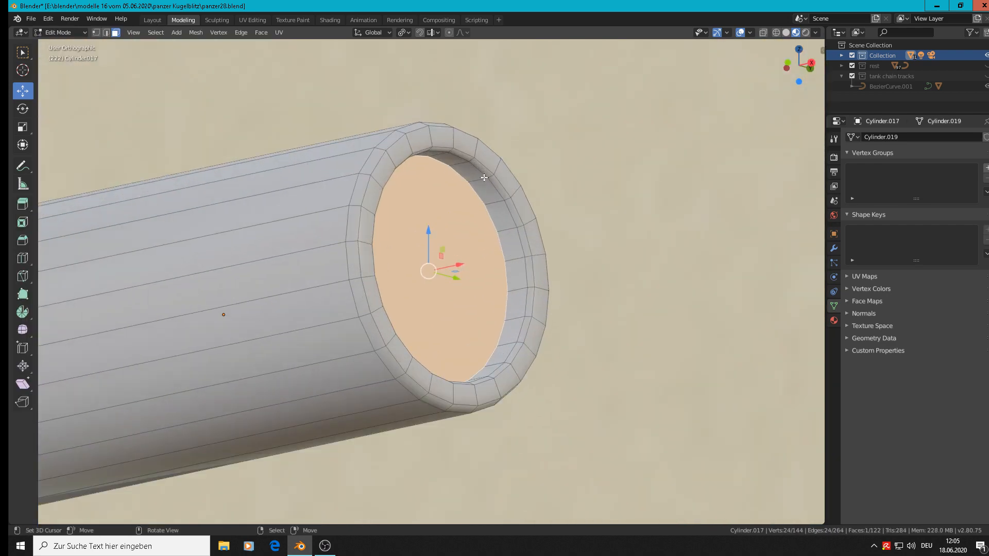
{"action": "key", "text": "ctrl+r"}
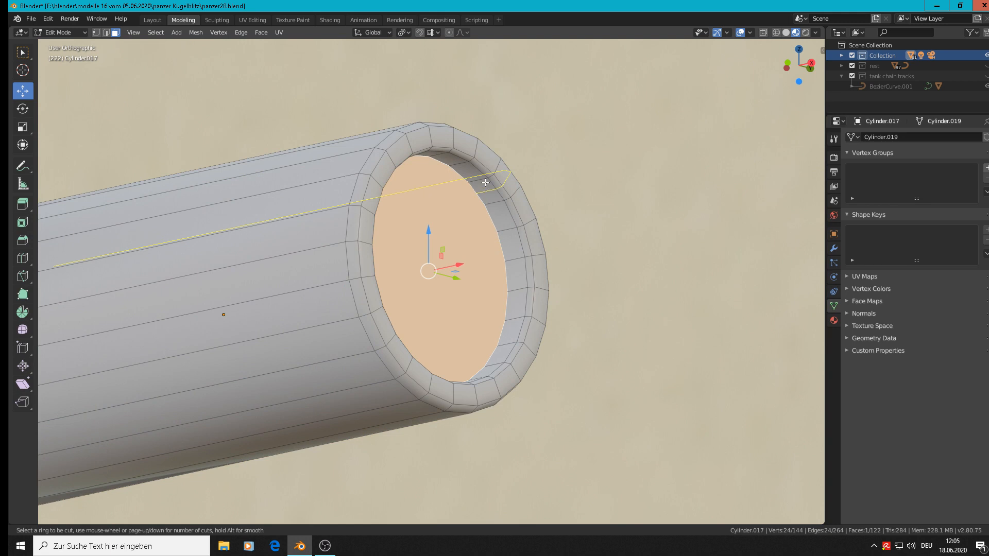
{"action": "left_click", "coordinate": [486, 183]}
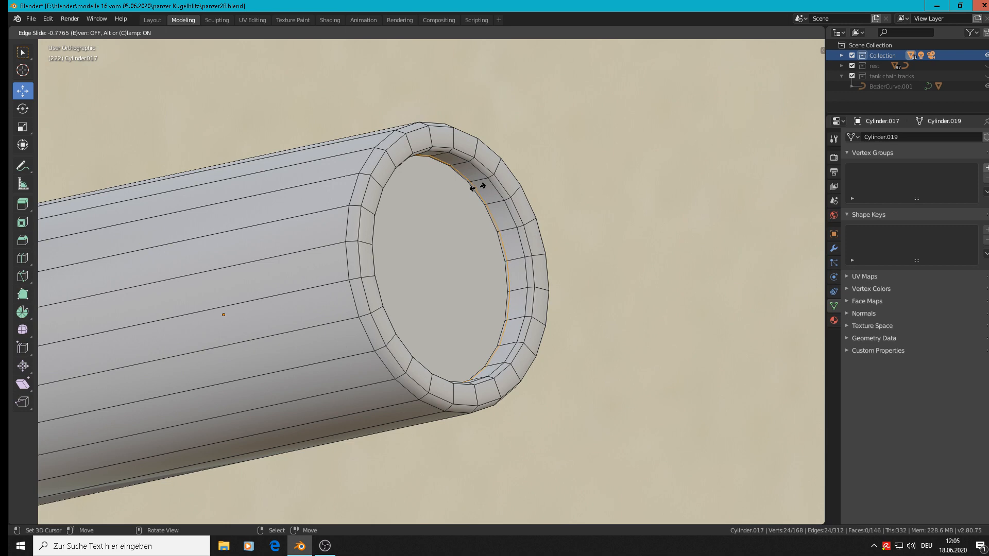
{"action": "right_click", "coordinate": [479, 187]}
{"action": "key", "text": "ctrl+z"}
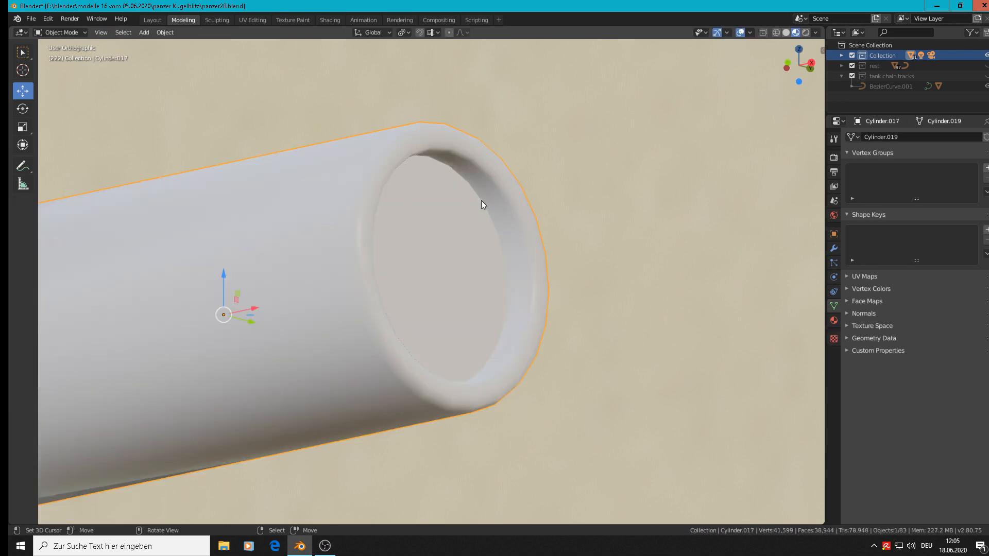
{"action": "key", "text": "ctrl+z"}
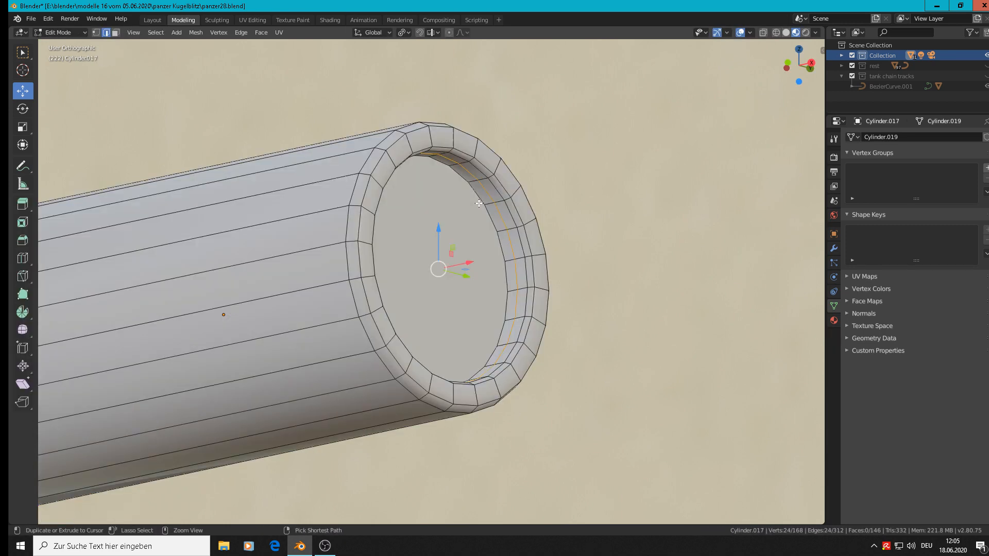
{"action": "key", "text": "f"}
{"action": "key", "text": "Tab"}
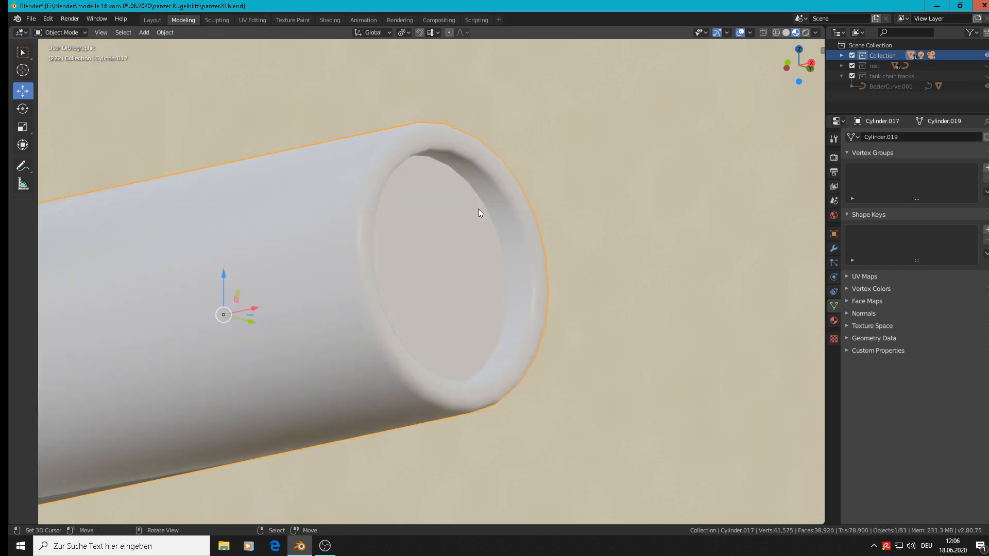
Shorten the tube by moving the edge loop of its closed rear end 0.00576 m along X
{"action": "scroll", "coordinate": [481, 218], "scroll_direction": "down", "scroll_amount": 8}
{"action": "middle_click_drag", "start_coordinate": [483, 235], "coordinate": [540, 288]}
{"action": "scroll", "coordinate": [540, 287], "scroll_direction": "down", "scroll_amount": 3}
{"action": "scroll", "coordinate": [540, 286], "scroll_direction": "up", "scroll_amount": 1}
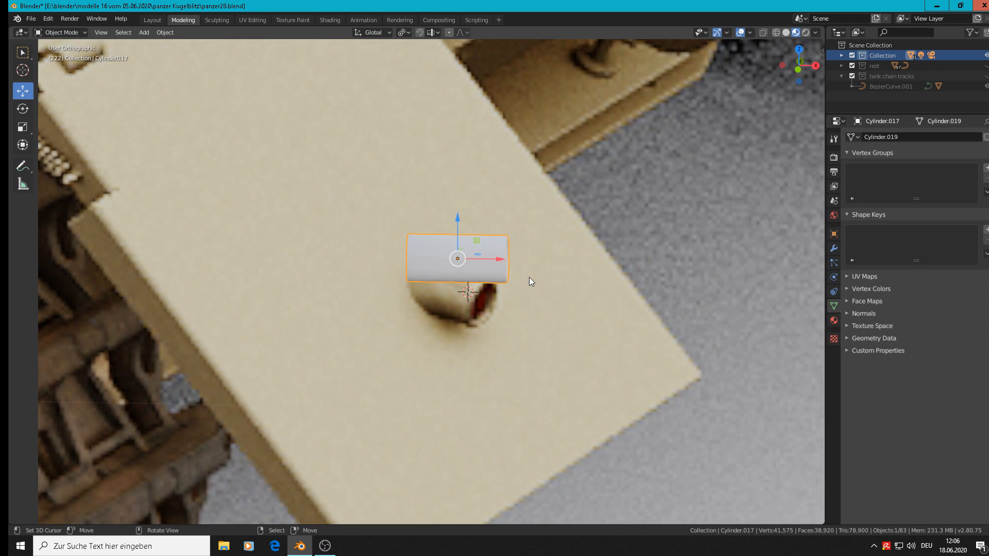
{"action": "key", "text": "Tab"}
{"action": "left_click", "coordinate": [400, 253], "text": "alt"}
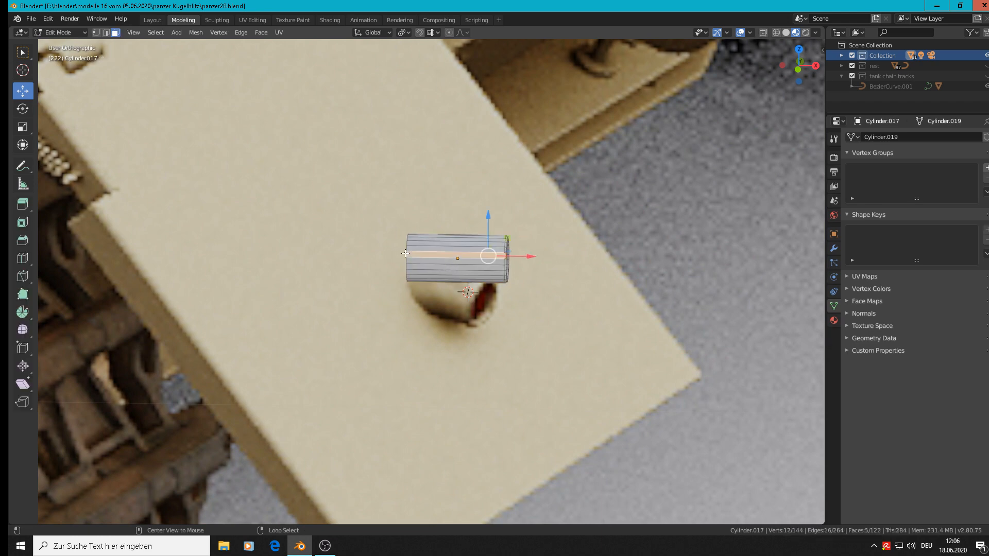
{"action": "left_click", "coordinate": [107, 33]}
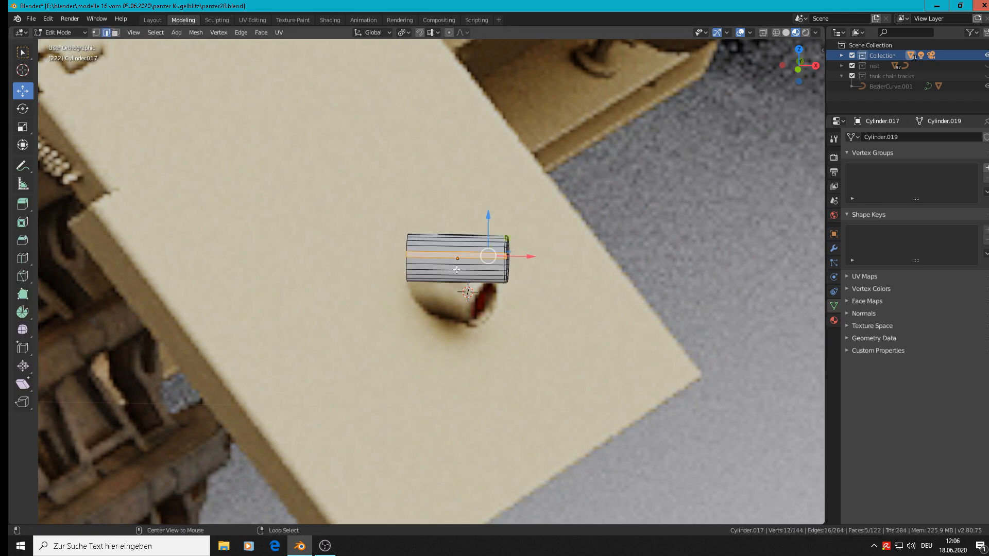
{"action": "left_click", "coordinate": [410, 253], "text": "alt"}
{"action": "left_click", "coordinate": [405, 255], "text": "alt"}
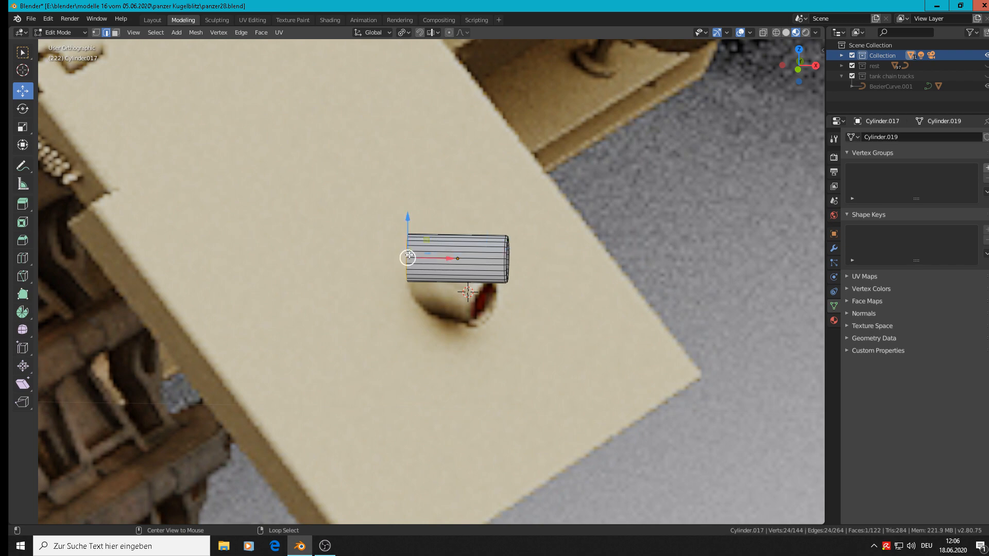
{"action": "key", "text": "g"}
{"action": "key", "text": "x"}
{"action": "left_click", "coordinate": [472, 259]}
Delete only the face closing the tube's rear end, keeping its edges, and return to Object Mode
{"action": "middle_click_drag", "start_coordinate": [473, 260], "coordinate": [561, 297]}
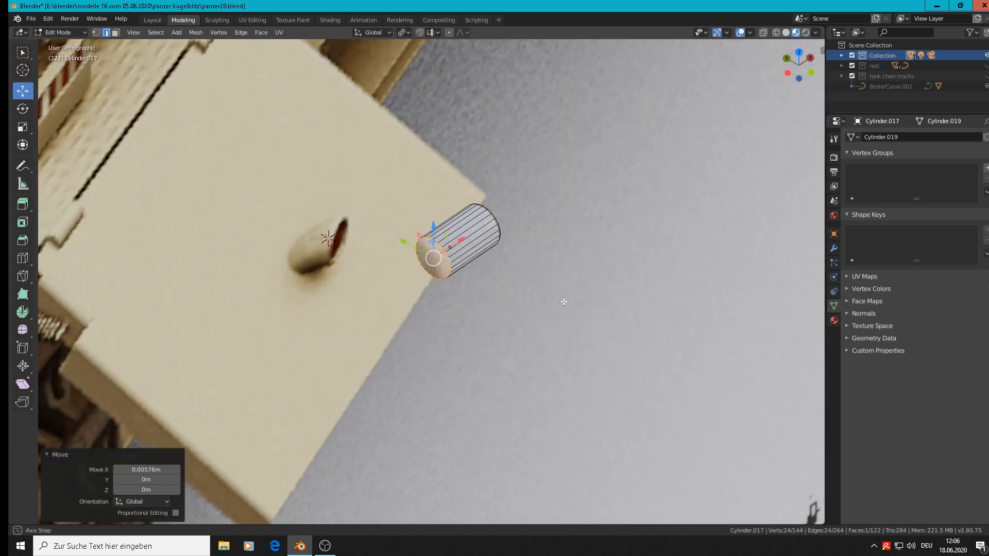
{"action": "key", "text": "x"}
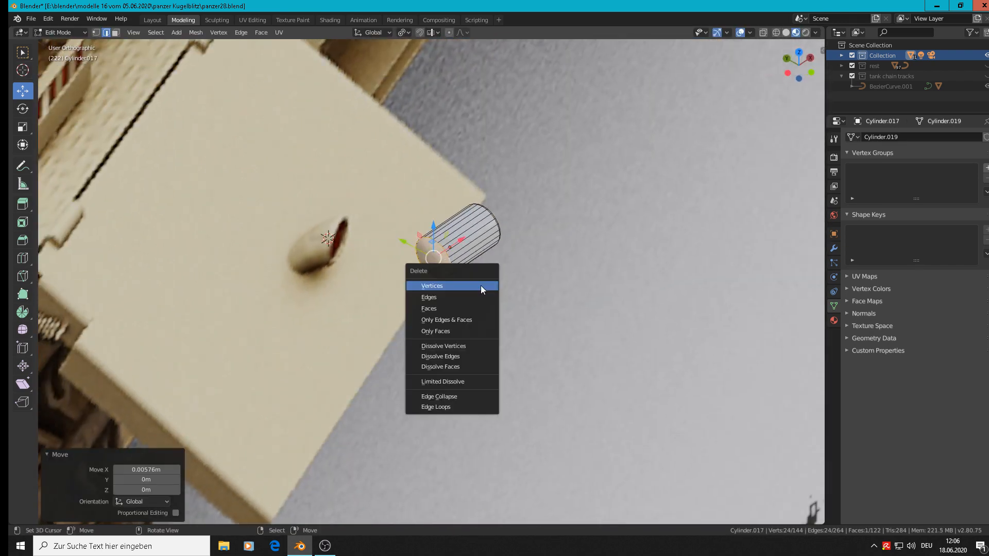
{"action": "left_click", "coordinate": [468, 333]}
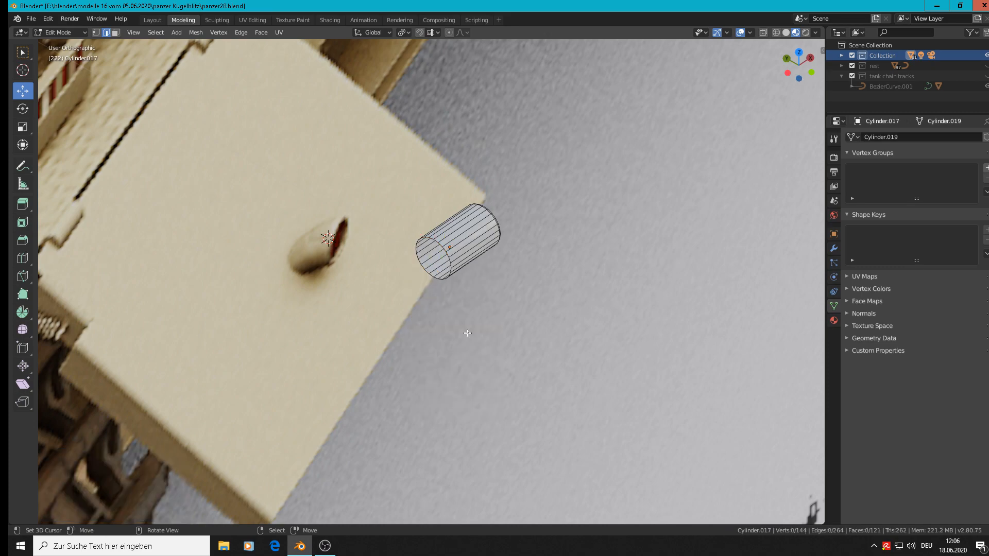
{"action": "scroll", "coordinate": [467, 333], "scroll_direction": "down", "scroll_amount": 2}
{"action": "key", "text": "Tab"}
In front view, move the tube -3.24 m in X and -2.12 m in Z into the parts layout and scale it by 11.076
{"action": "middle_click_drag", "start_coordinate": [490, 332], "coordinate": [387, 314]}
{"action": "scroll", "coordinate": [373, 295], "scroll_direction": "down", "scroll_amount": 5}
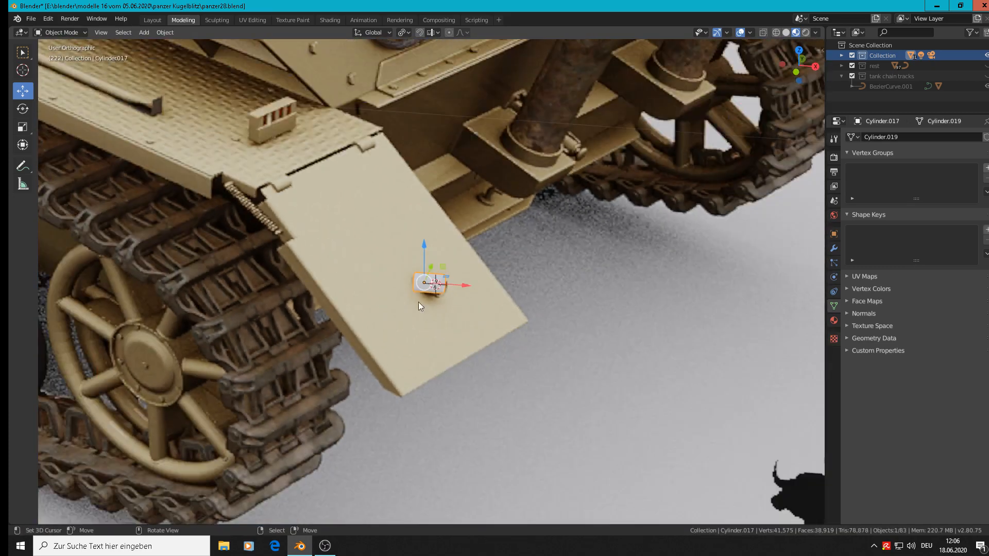
{"action": "key", "text": "KP_1"}
{"action": "scroll", "coordinate": [597, 231], "scroll_direction": "down", "scroll_amount": 8}
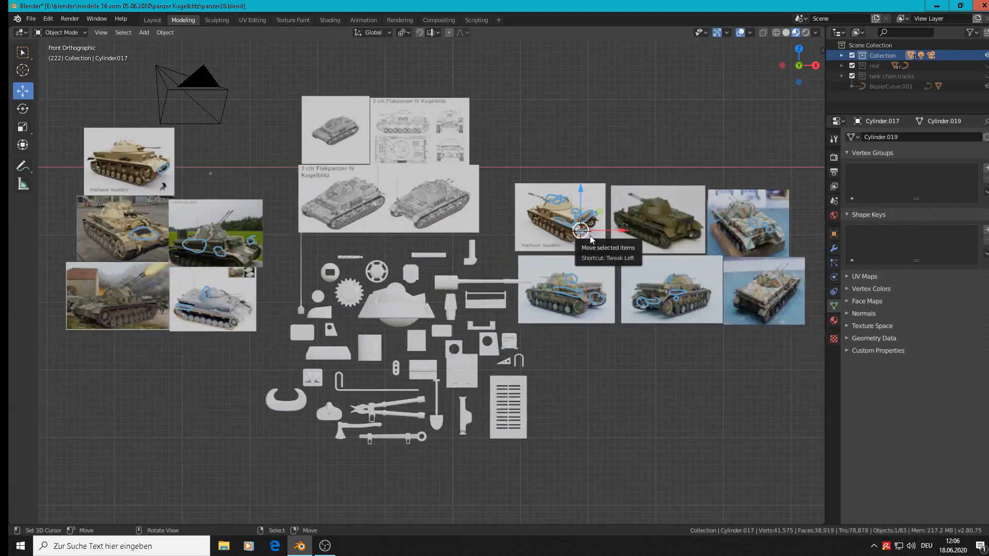
{"action": "key", "text": "g"}
{"action": "key", "text": "Escape"}
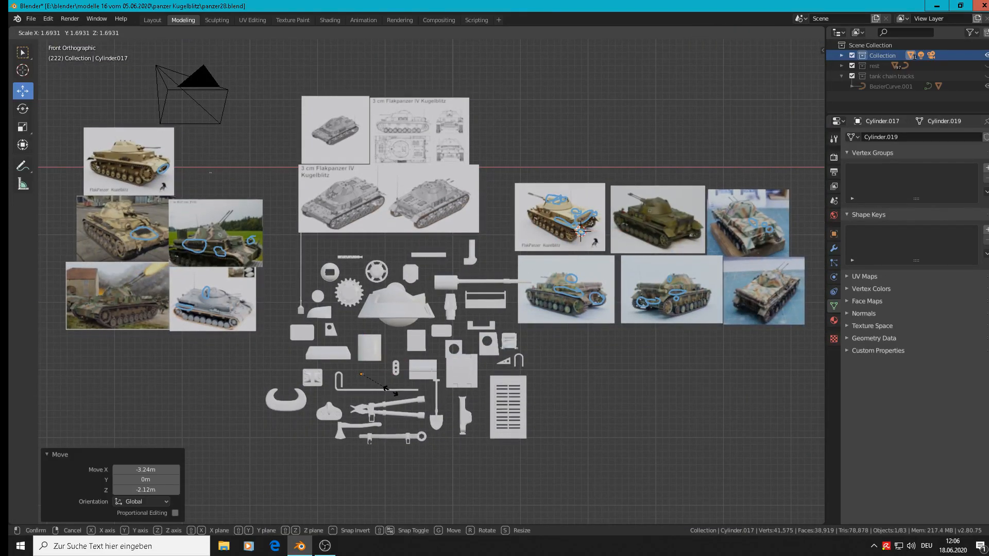
{"action": "scroll", "coordinate": [566, 309], "scroll_direction": "up", "scroll_amount": 3}
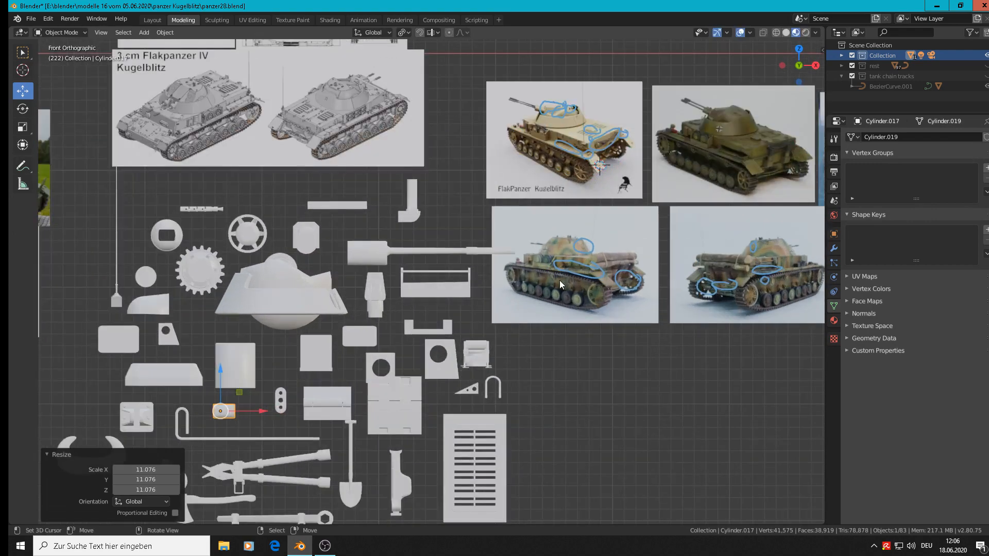
Deselect everything and save the Blender file
{"action": "key", "text": "alt+a"}
{"action": "left_click", "coordinate": [30, 18]}
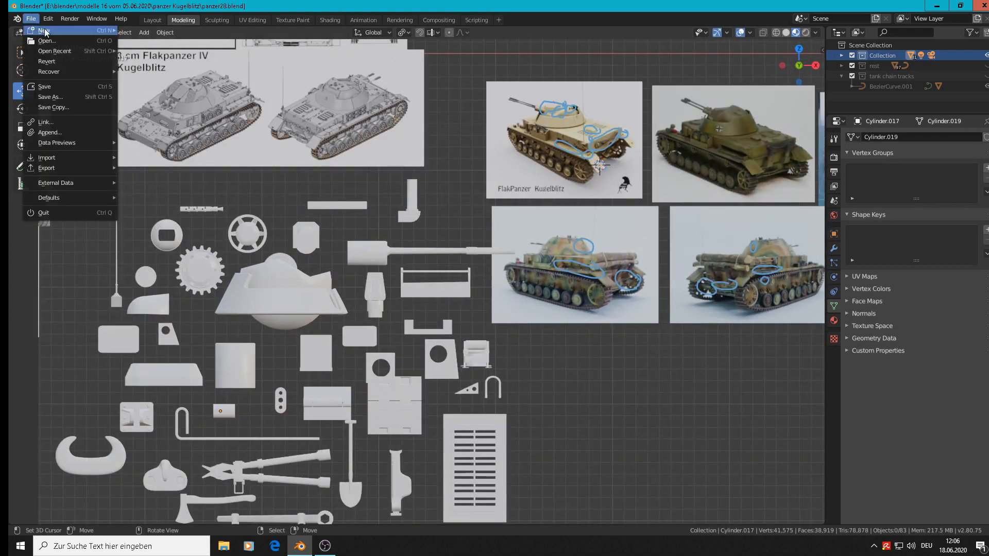
{"action": "left_click", "coordinate": [47, 92]}
Add a cube beside the red-and-white light on the tank's rear fender and scale it uniformly by 0.411
{"action": "scroll", "coordinate": [590, 157], "scroll_direction": "up", "scroll_amount": 3}
{"action": "scroll", "coordinate": [639, 136], "scroll_direction": "up", "scroll_amount": 8}
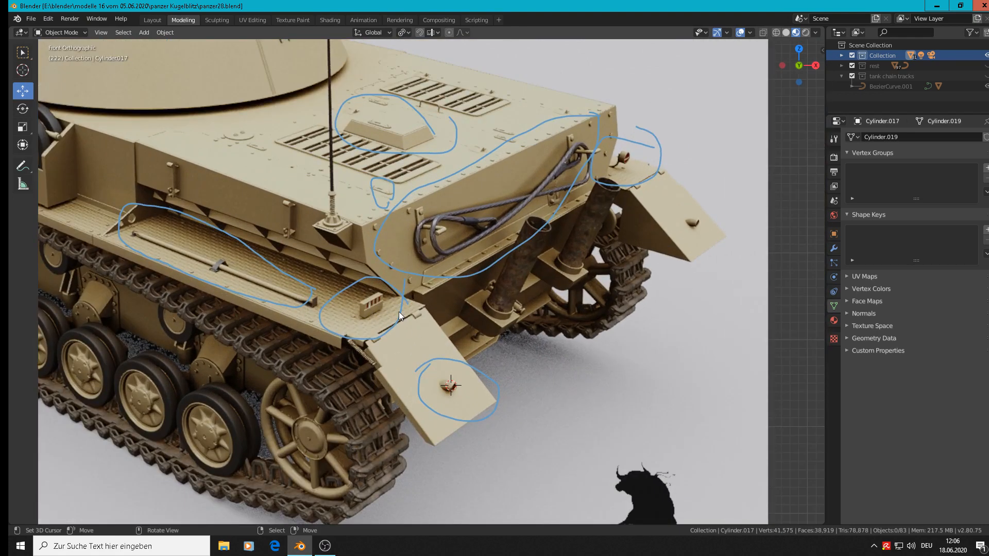
{"action": "scroll", "coordinate": [398, 305], "scroll_direction": "up", "scroll_amount": 3}
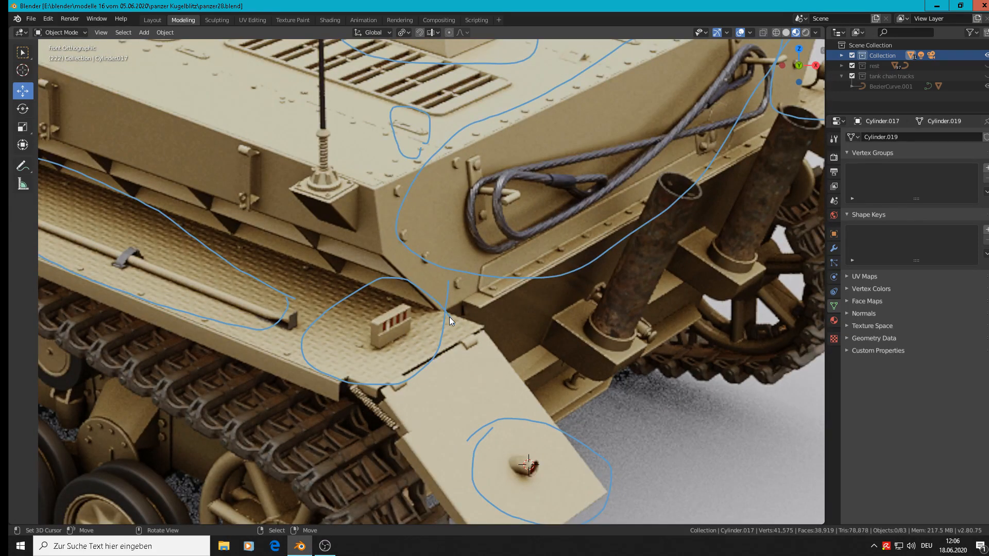
{"action": "left_click", "coordinate": [142, 33]}
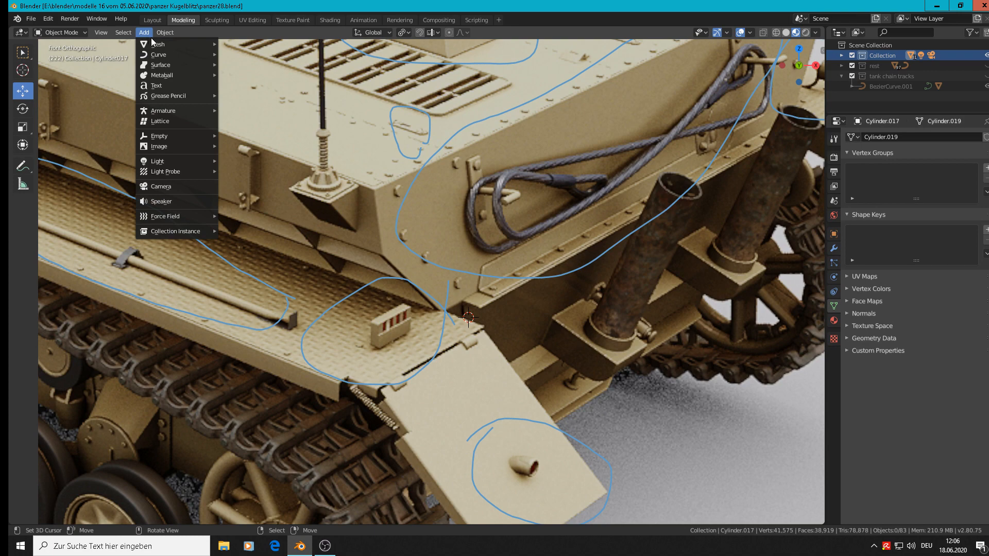
{"action": "mouse_move", "coordinate": [153, 43]}
{"action": "left_click", "coordinate": [233, 52]}
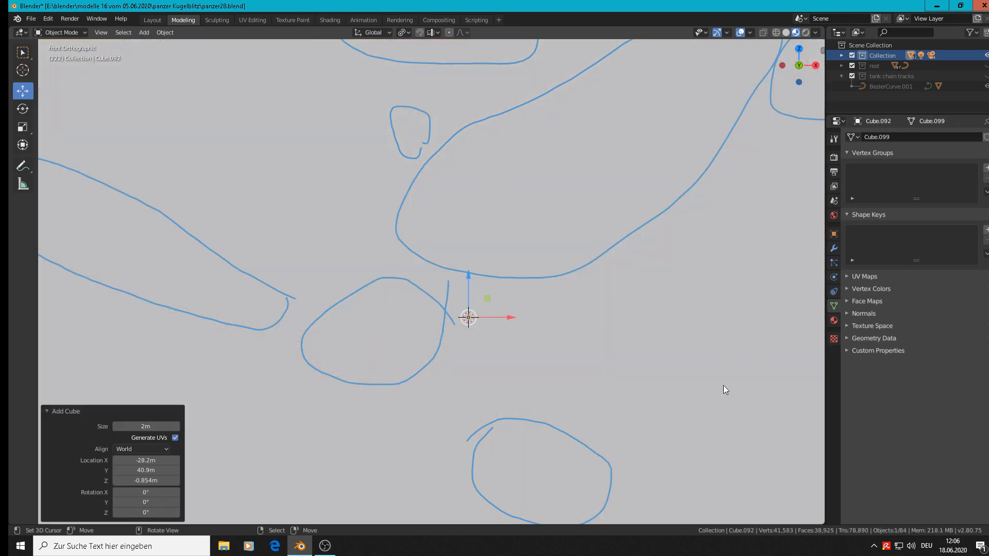
{"action": "key", "text": "s"}
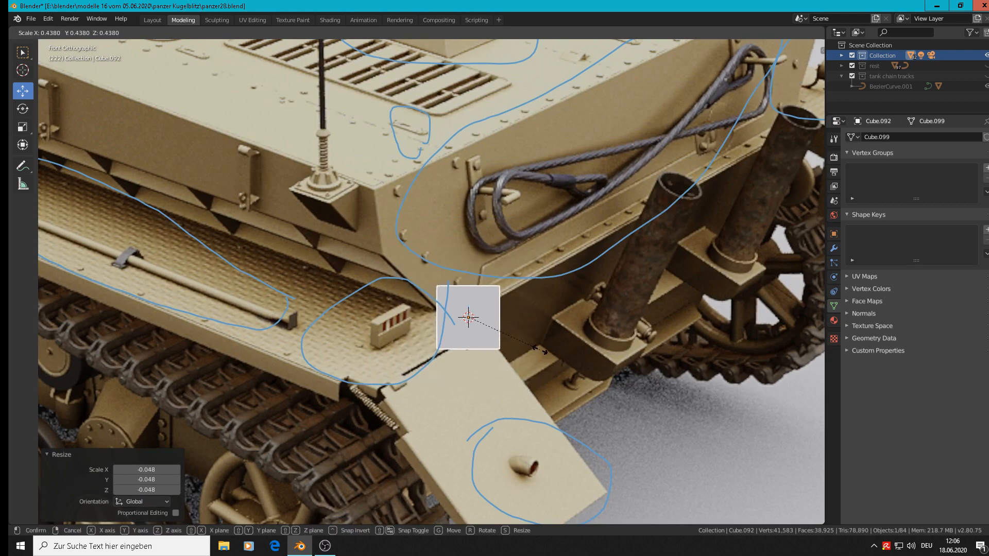
{"action": "left_click", "coordinate": [536, 349]}
Scale the cube down along Z into a wide, low rectangle matching the light housing's proportions
{"action": "scroll", "coordinate": [505, 346], "scroll_direction": "up", "scroll_amount": 1}
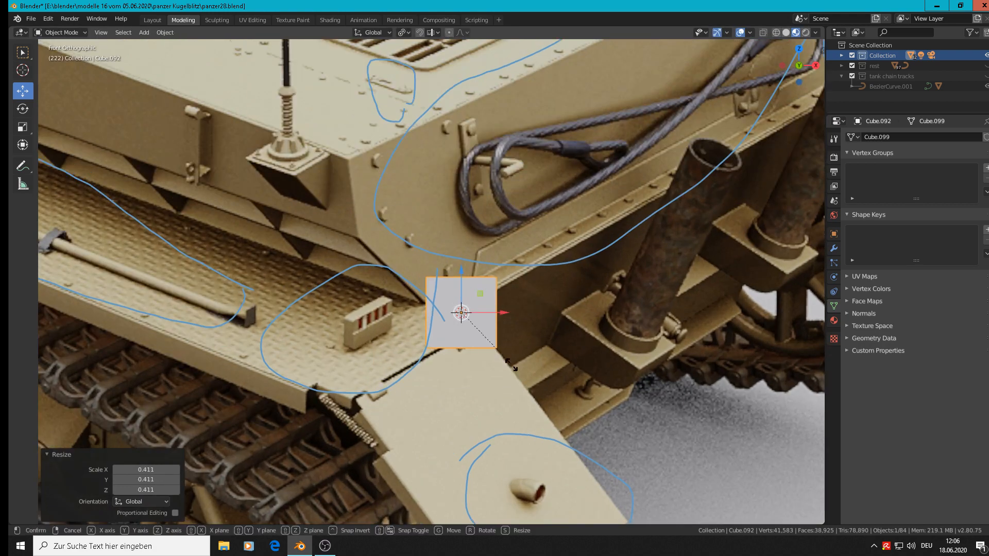
{"action": "key", "text": "s"}
{"action": "key", "text": "z"}
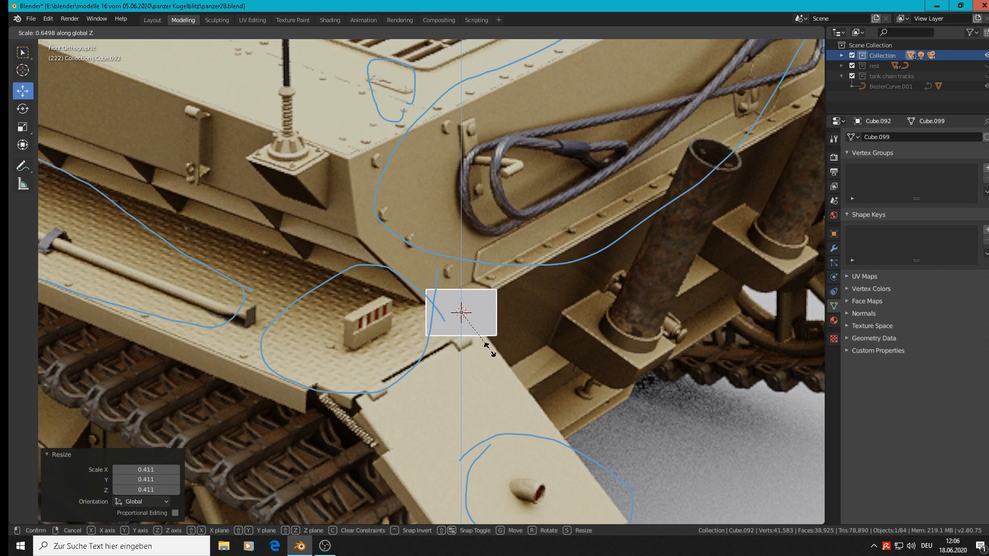
{"action": "left_click", "coordinate": [486, 348]}
Move the box -0.114 m along Y in front of the reference photo and scale its Y depth by 0.289
{"action": "middle_click_drag", "start_coordinate": [486, 348], "coordinate": [467, 326]}
{"action": "left_click_drag", "start_coordinate": [430, 312], "coordinate": [633, 336]}
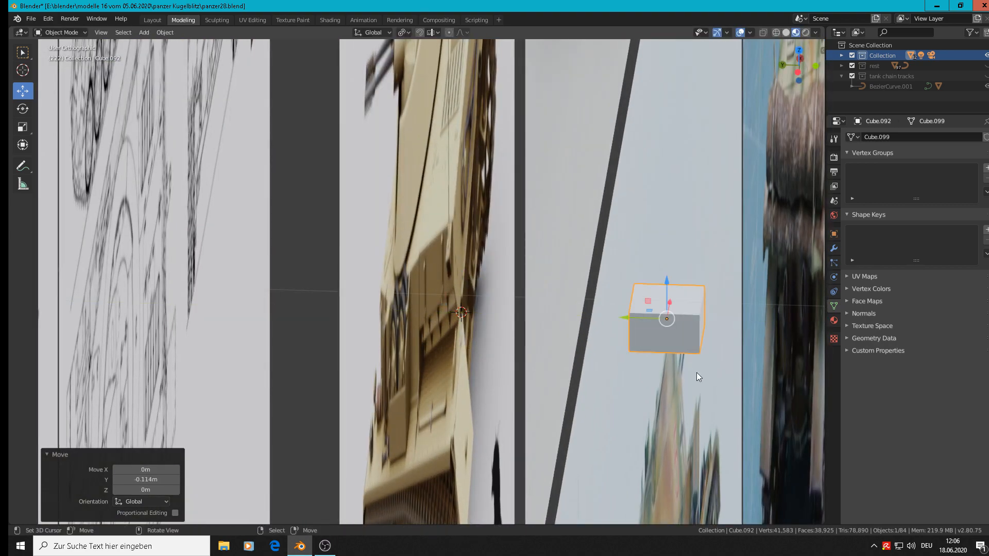
{"action": "key", "text": "s"}
{"action": "key", "text": "y"}
{"action": "left_click", "coordinate": [678, 333]}
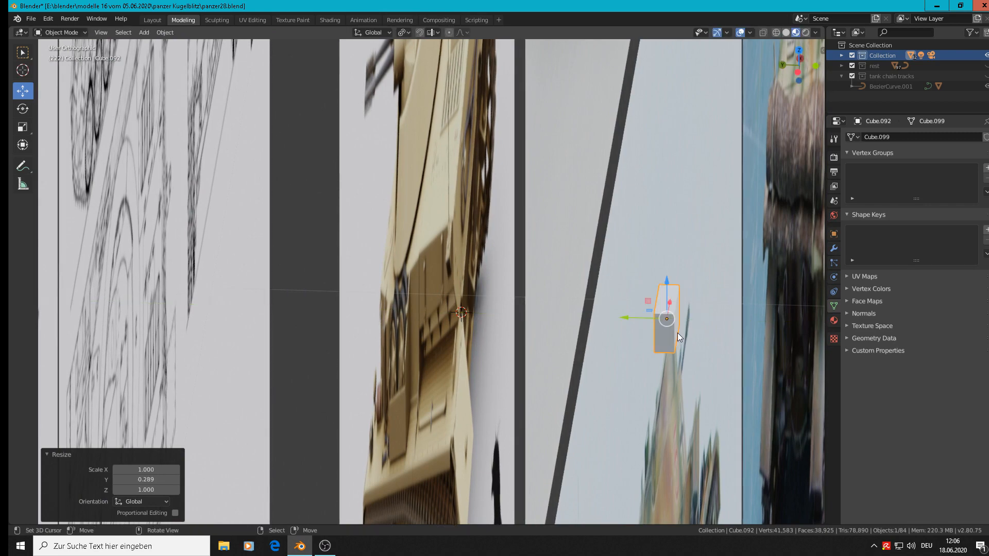
Cut two horizontal edge loops around the box: one near its top edge at factor 0.872, one just above the middle at factor 0.111
{"action": "scroll", "coordinate": [692, 364], "scroll_direction": "up", "scroll_amount": 5}
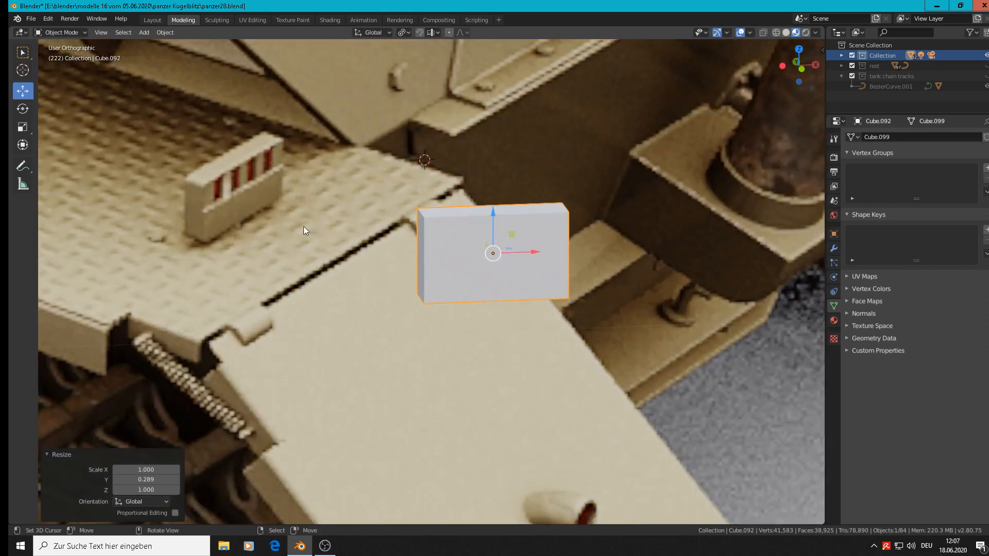
{"action": "key", "text": "KP_1"}
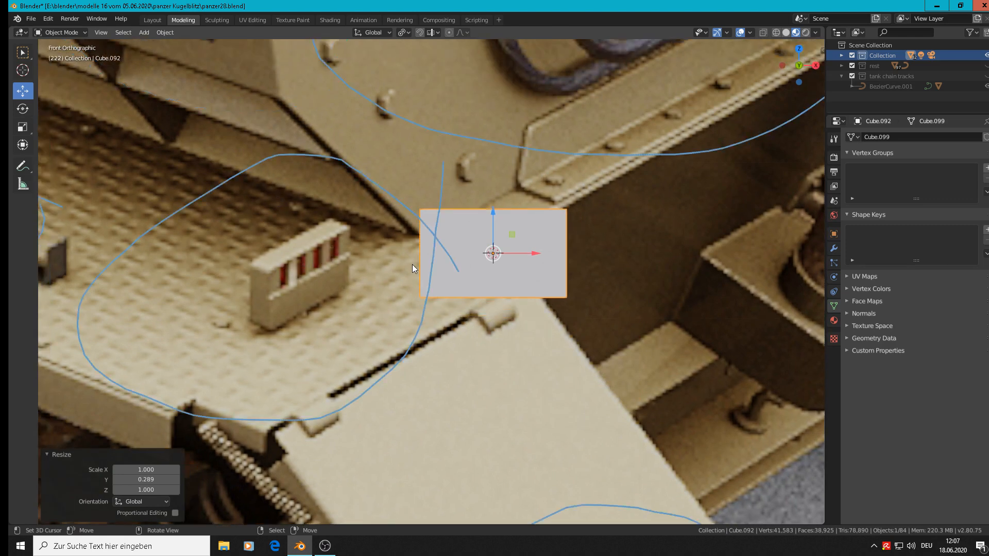
{"action": "key", "text": "Tab"}
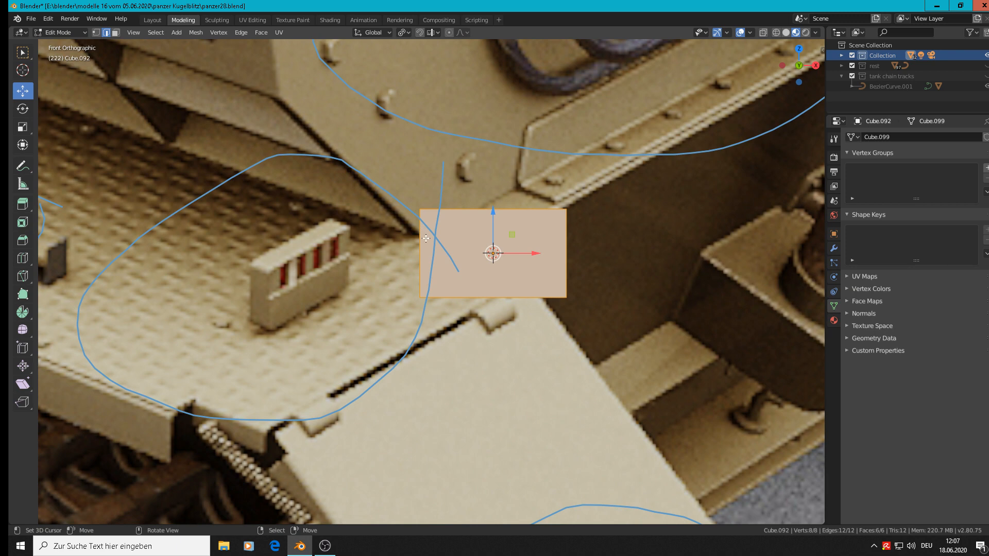
{"action": "key", "text": "ctrl+r"}
{"action": "left_click", "coordinate": [426, 234]}
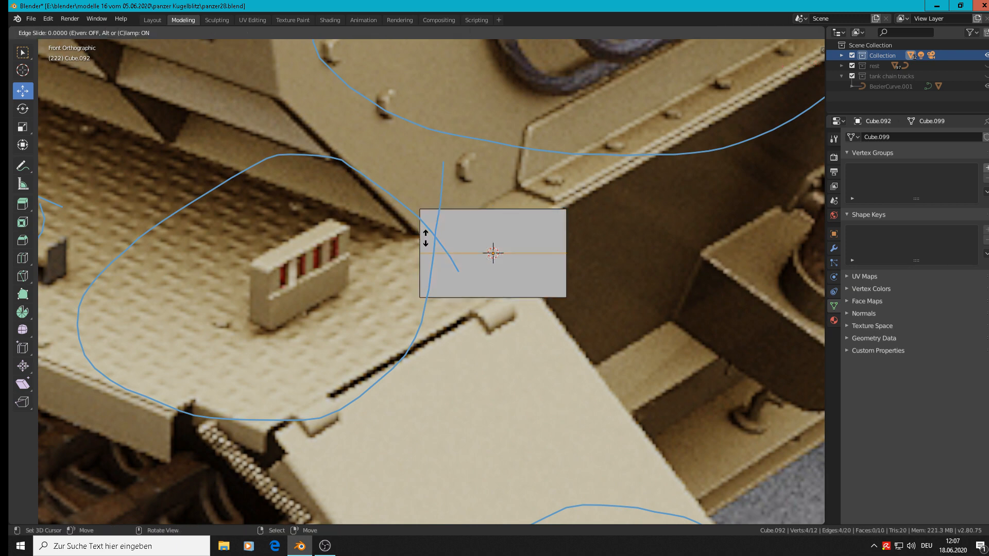
{"action": "left_click", "coordinate": [430, 200]}
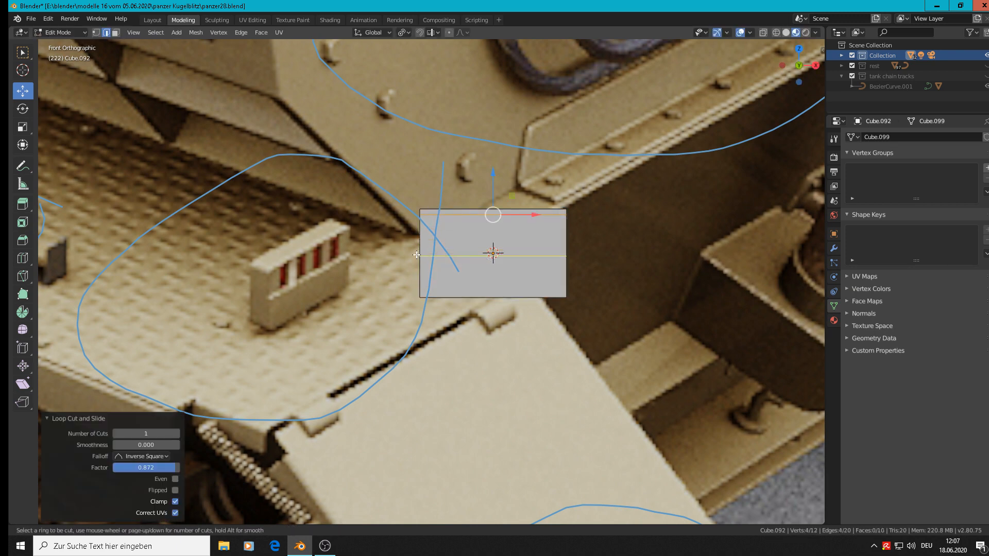
{"action": "left_click", "coordinate": [416, 255]}
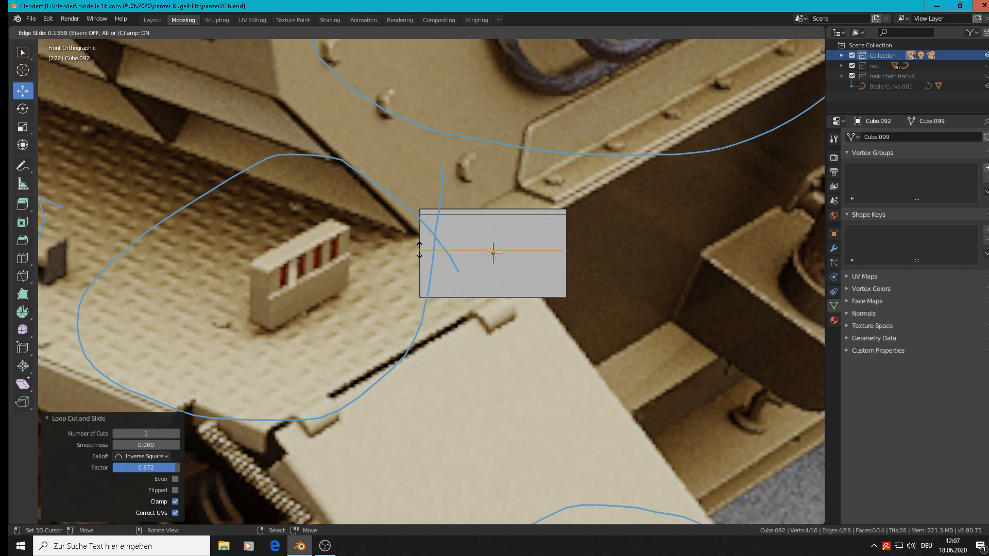
{"action": "left_click", "coordinate": [419, 251]}
{"action": "scroll", "coordinate": [433, 250], "scroll_direction": "up", "scroll_amount": 1}
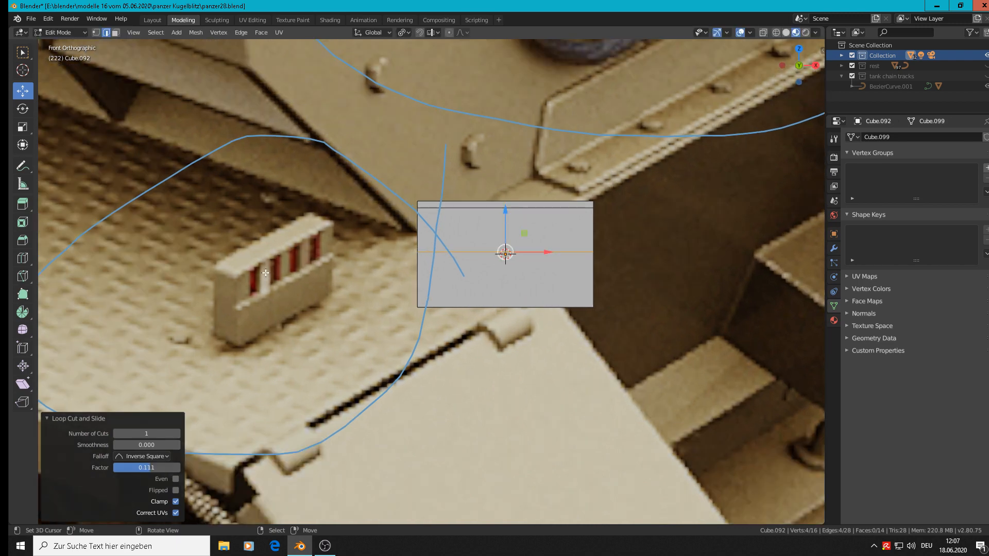
Try dividing the box with 12 evenly spaced vertical edge loops and undo the cuts
{"action": "scroll", "coordinate": [320, 254], "scroll_direction": "up", "scroll_amount": 1}
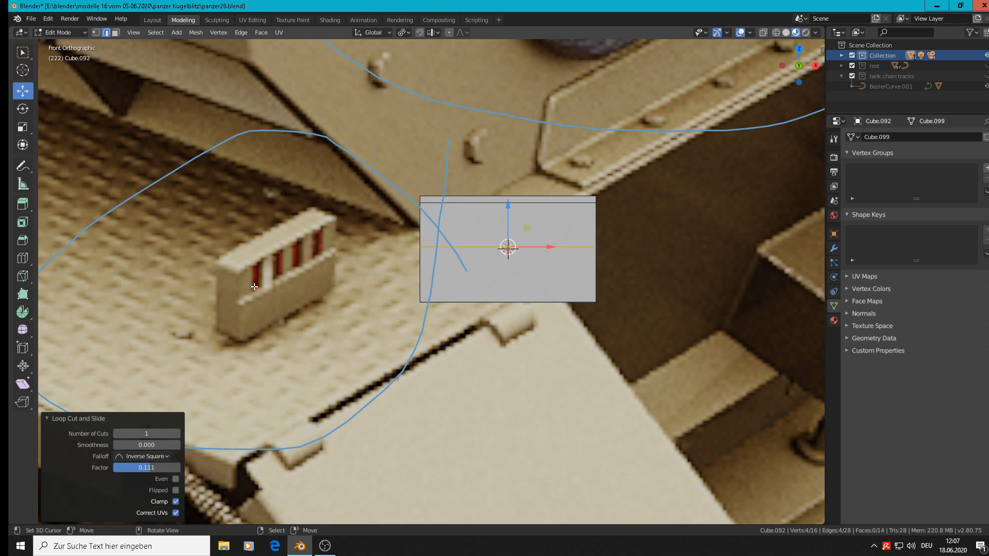
{"action": "key", "text": "ctrl+r"}
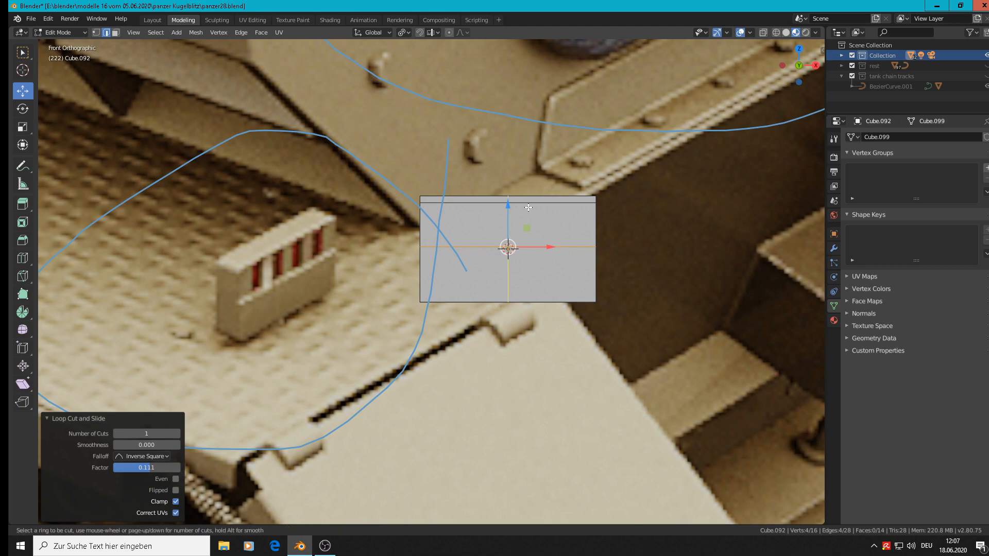
{"action": "scroll", "coordinate": [528, 207], "scroll_direction": "up", "scroll_amount": 3}
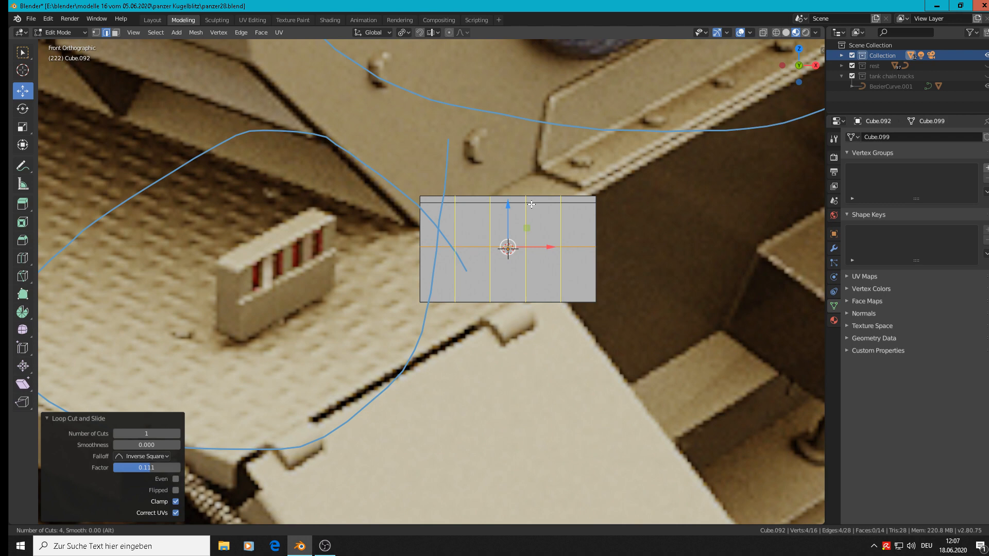
{"action": "scroll", "coordinate": [532, 205], "scroll_direction": "up", "scroll_amount": 1}
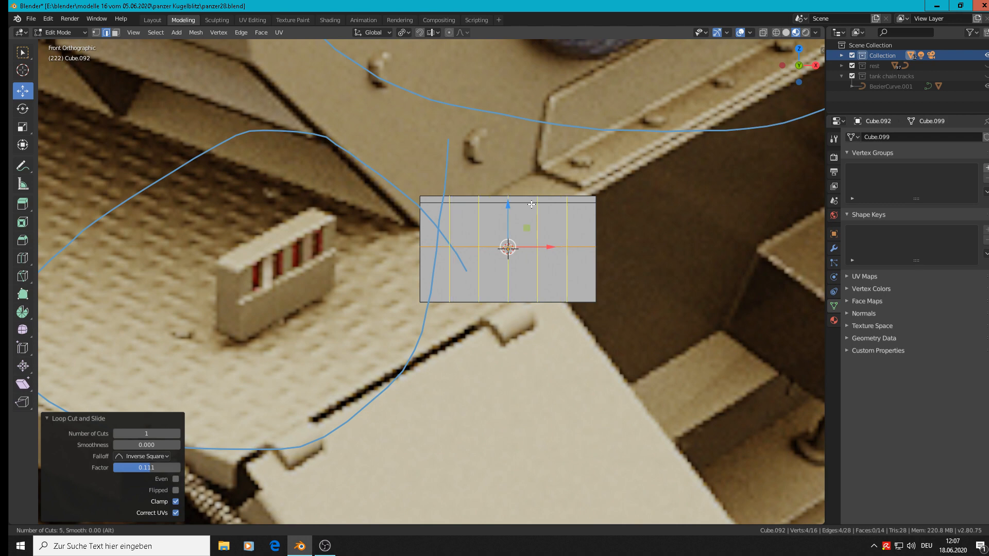
{"action": "scroll", "coordinate": [531, 204], "scroll_direction": "up", "scroll_amount": 1}
{"action": "scroll", "coordinate": [531, 205], "scroll_direction": "up", "scroll_amount": 2}
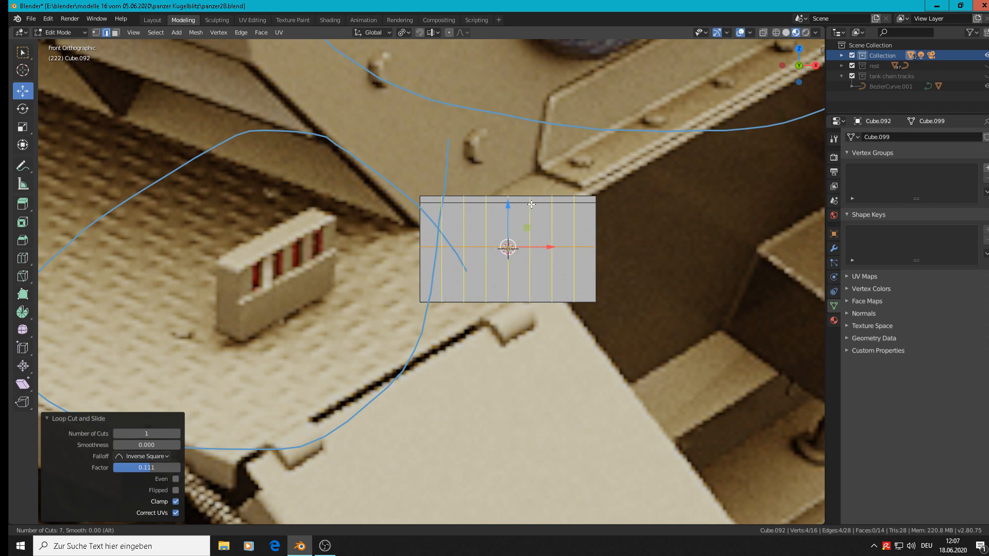
{"action": "scroll", "coordinate": [532, 205], "scroll_direction": "up", "scroll_amount": 1}
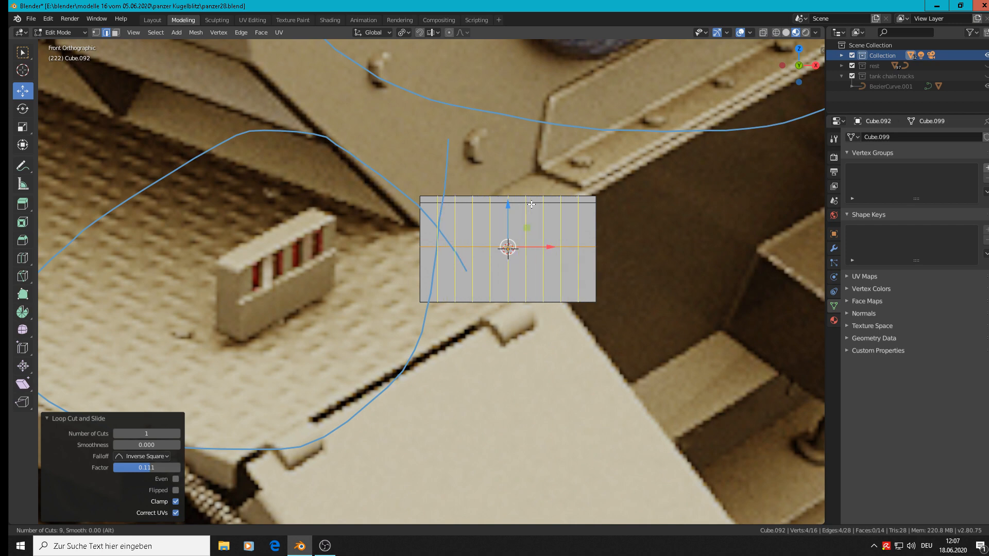
{"action": "scroll", "coordinate": [531, 204], "scroll_direction": "up", "scroll_amount": 1}
{"action": "scroll", "coordinate": [531, 204], "scroll_direction": "up", "scroll_amount": 1}
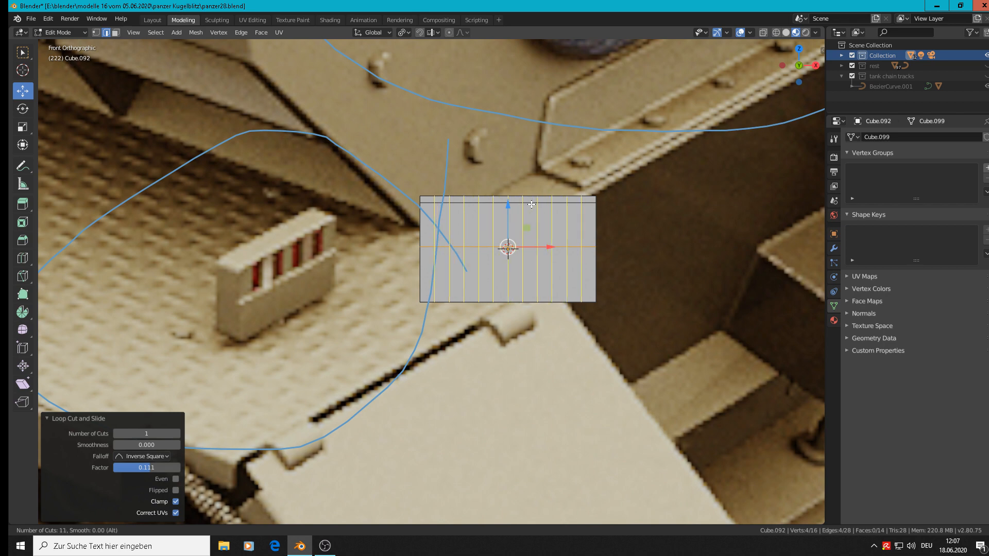
{"action": "scroll", "coordinate": [531, 205], "scroll_direction": "up", "scroll_amount": 1}
{"action": "left_click", "coordinate": [531, 205]}
{"action": "right_click", "coordinate": [532, 204]}
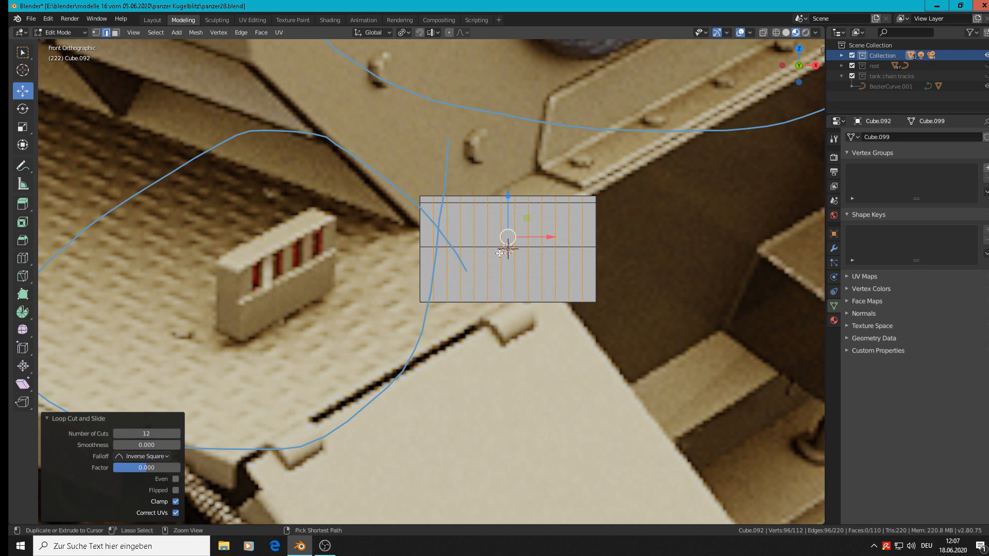
{"action": "key", "text": "ctrl+z"}
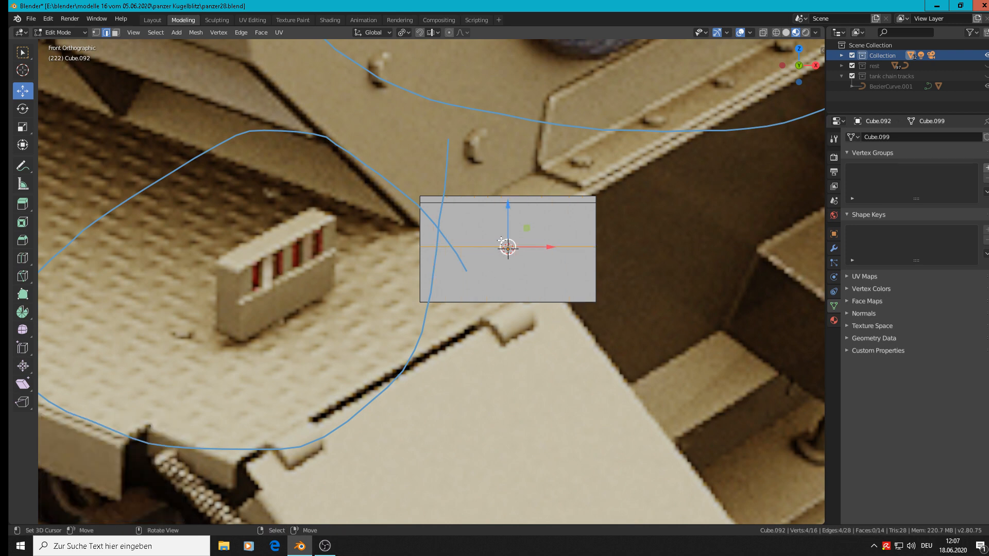
Divide the box along its length with 8 evenly spaced vertical edge loops, left unslid at factor 0
{"action": "key", "text": "ctrl+r"}
{"action": "scroll", "coordinate": [499, 213], "scroll_direction": "up", "scroll_amount": 1}
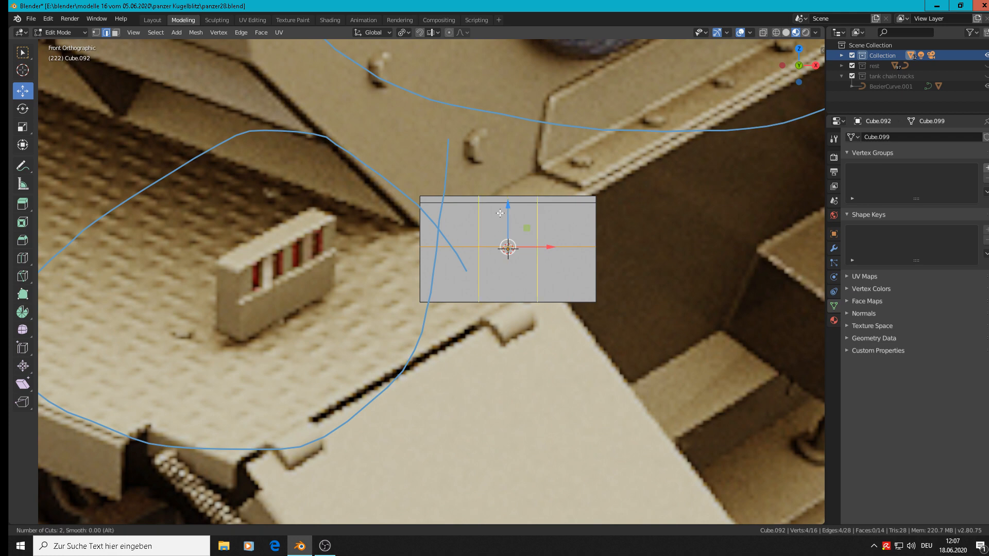
{"action": "scroll", "coordinate": [499, 213], "scroll_direction": "up", "scroll_amount": 3}
{"action": "scroll", "coordinate": [500, 213], "scroll_direction": "up", "scroll_amount": 3}
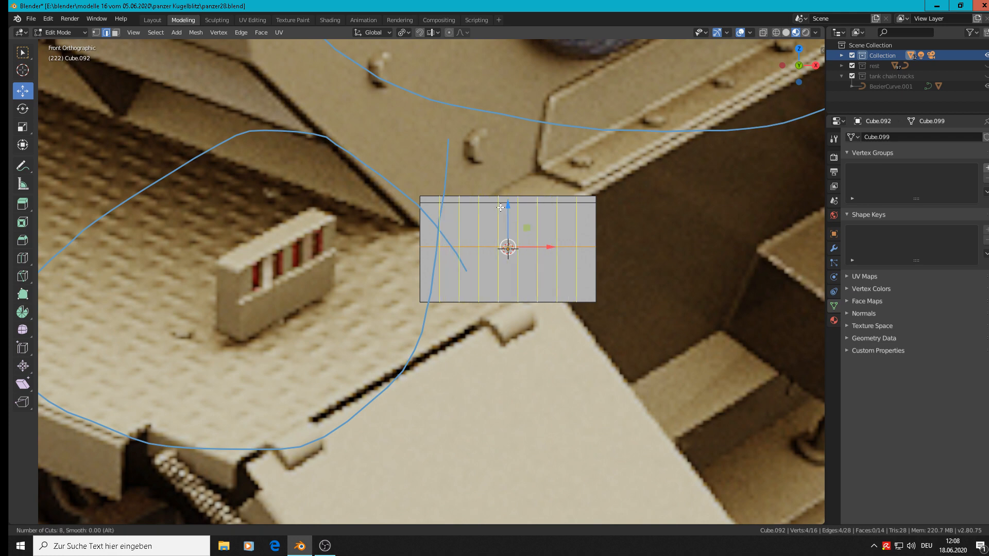
{"action": "left_click", "coordinate": [500, 207]}
{"action": "right_click", "coordinate": [554, 264]}
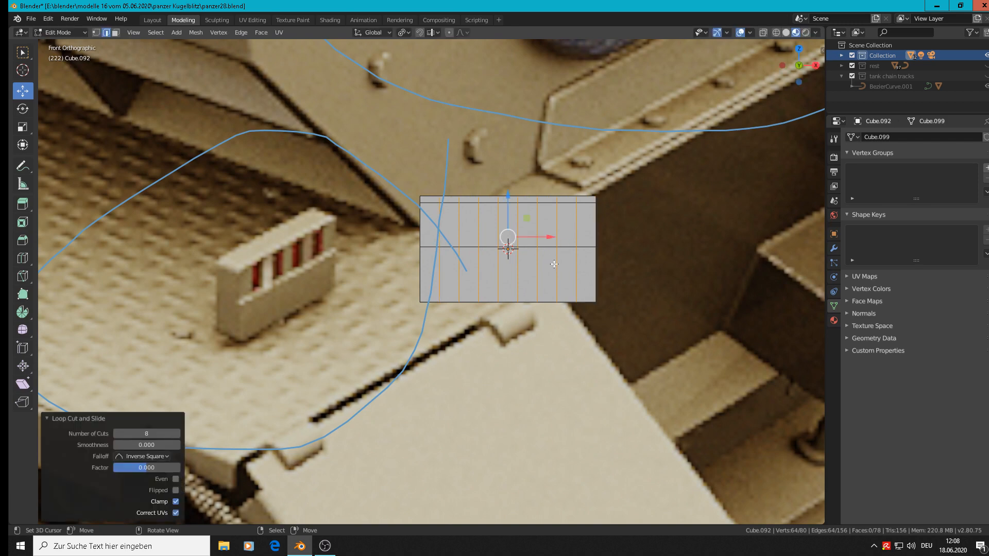
Recess the four alternating front faces of the upper band by extruding them 0.00246 m inward along Y
{"action": "scroll", "coordinate": [576, 338], "scroll_direction": "up", "scroll_amount": 1}
{"action": "middle_click_drag", "start_coordinate": [489, 299], "coordinate": [457, 341], "text": "shift"}
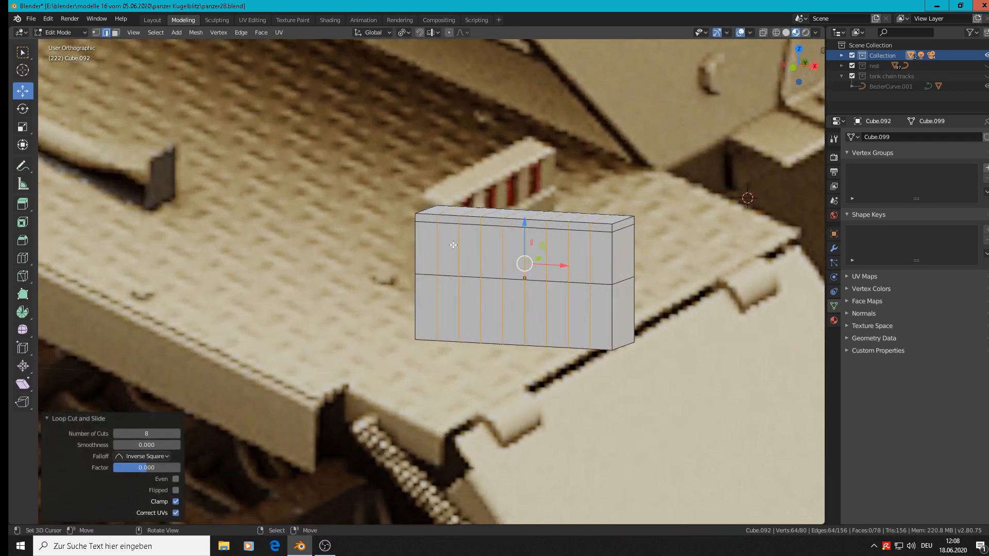
{"action": "left_click", "coordinate": [116, 32]}
{"action": "mouse_move", "coordinate": [527, 290]}
{"action": "middle_mouse_down"}
{"action": "mouse_move", "coordinate": [560, 287]}
{"action": "mouse_move", "coordinate": [523, 278]}
{"action": "middle_mouse_up"}
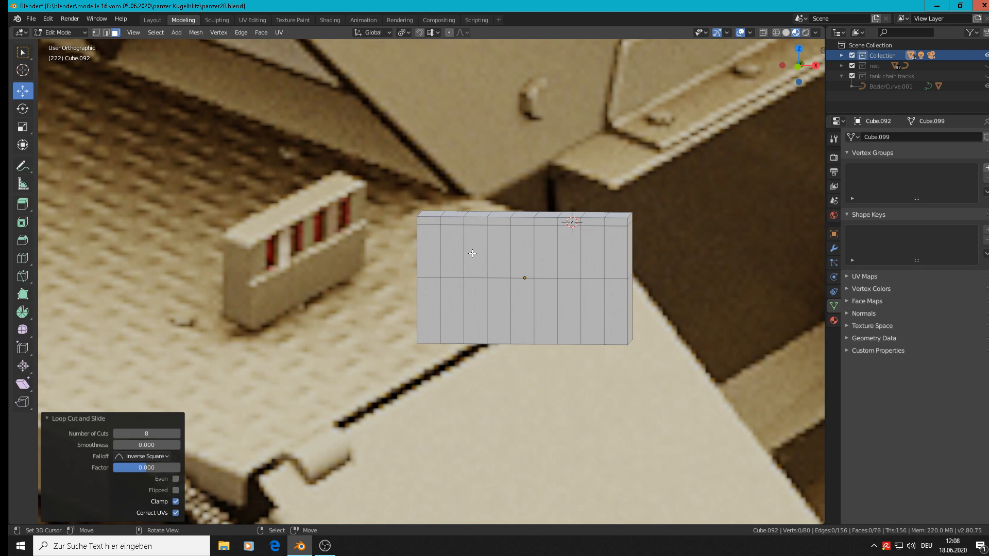
{"action": "middle_click_drag", "start_coordinate": [472, 252], "coordinate": [441, 260]}
{"action": "left_click", "coordinate": [446, 256]}
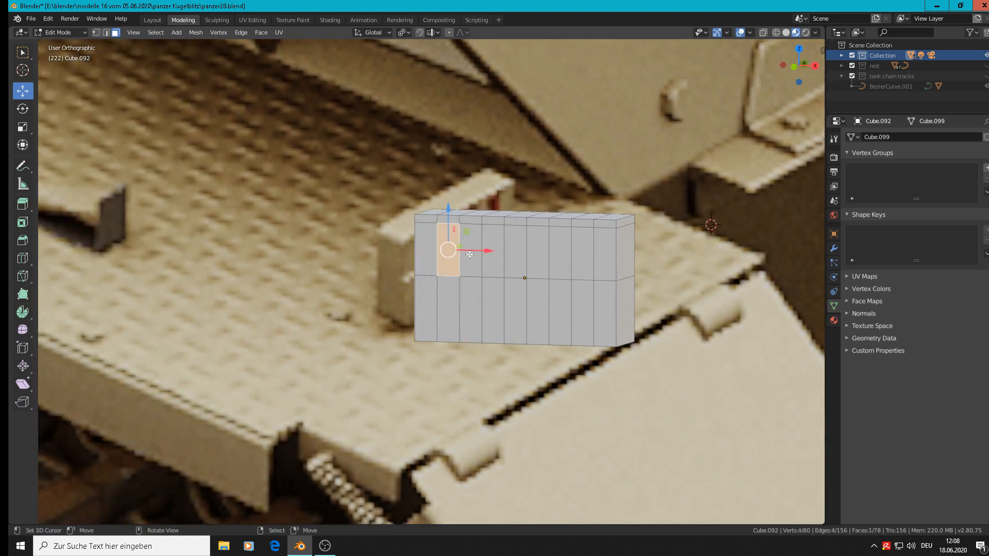
{"action": "left_click", "coordinate": [493, 252], "text": "shift"}
{"action": "left_click", "coordinate": [537, 252], "text": "shift"}
{"action": "left_click", "coordinate": [581, 253], "text": "shift"}
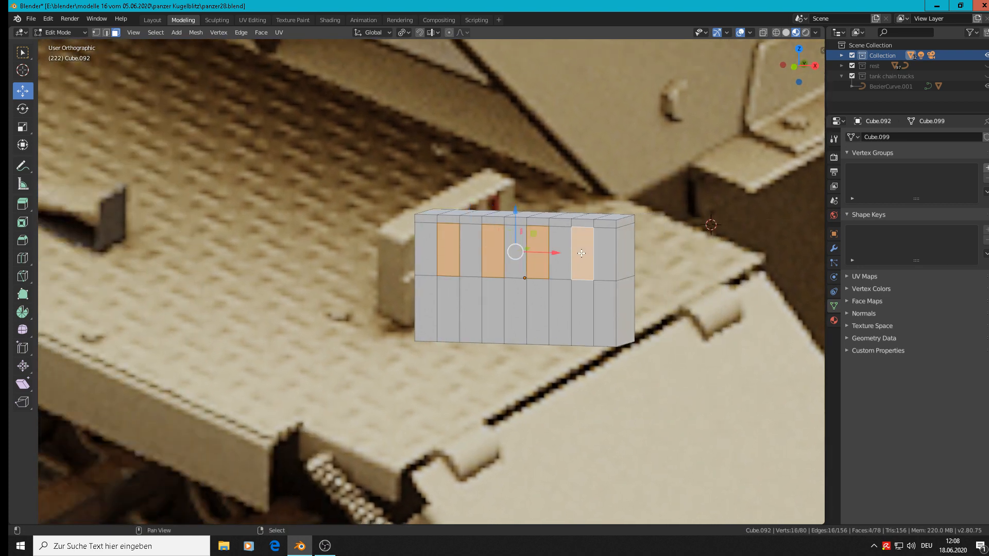
{"action": "middle_click_drag", "start_coordinate": [564, 293], "coordinate": [481, 331], "text": "shift"}
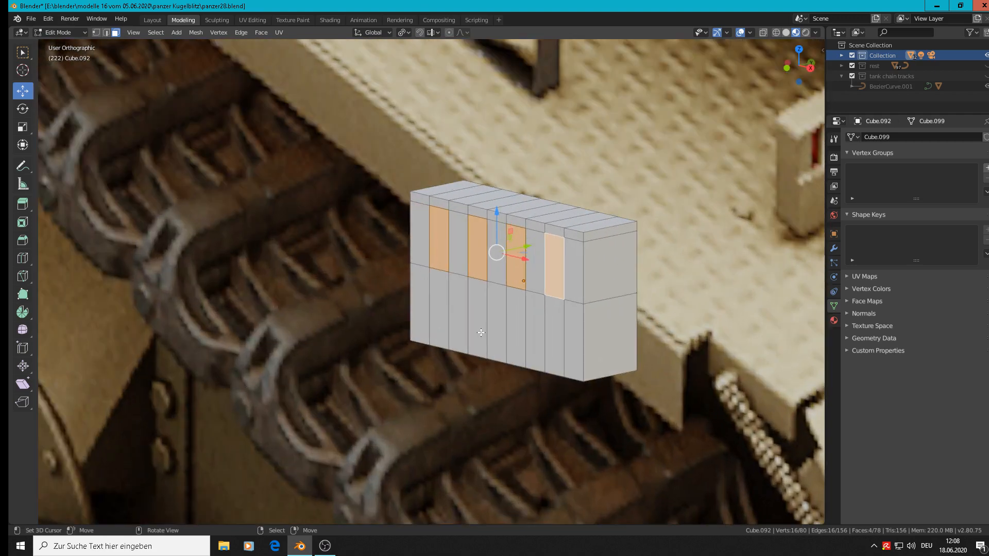
{"action": "key", "text": "e"}
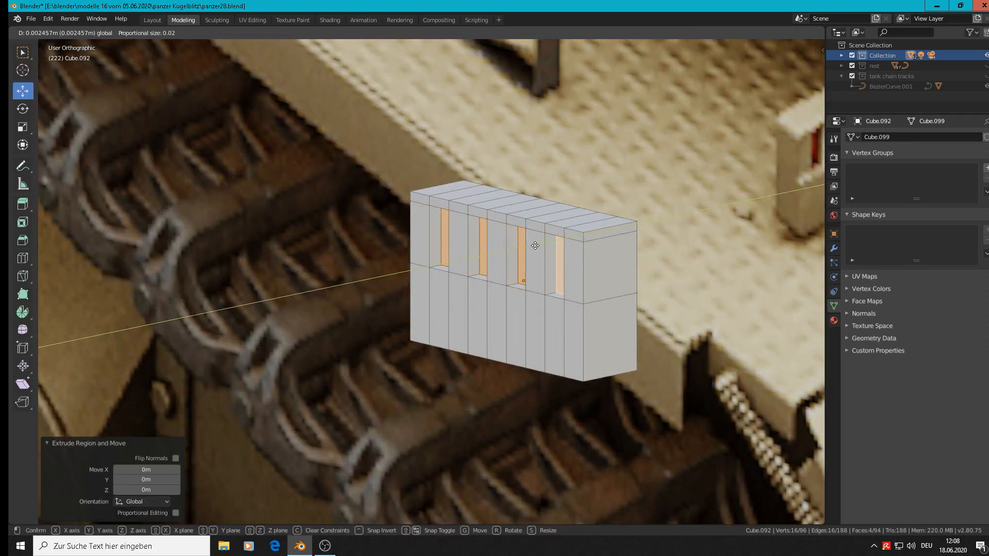
{"action": "left_click", "coordinate": [529, 249]}
Extrude the narrow front strip along the box's upper edge about 0.001 m outward to form a lip
{"action": "scroll", "coordinate": [530, 250], "scroll_direction": "down", "scroll_amount": 3}
{"action": "middle_click_drag", "start_coordinate": [531, 250], "coordinate": [570, 291]}
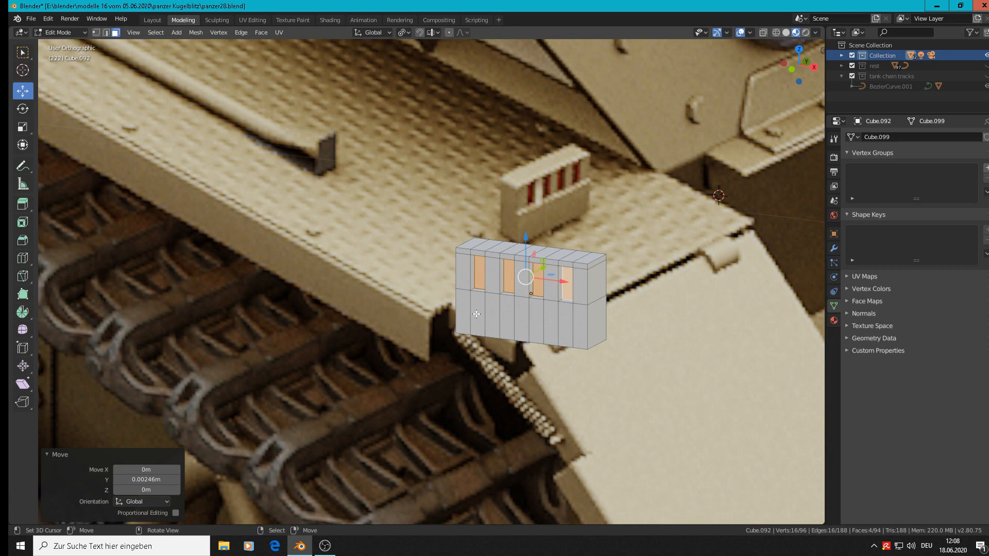
{"action": "middle_click_drag", "start_coordinate": [494, 304], "coordinate": [495, 270]}
{"action": "left_click", "coordinate": [460, 244]}
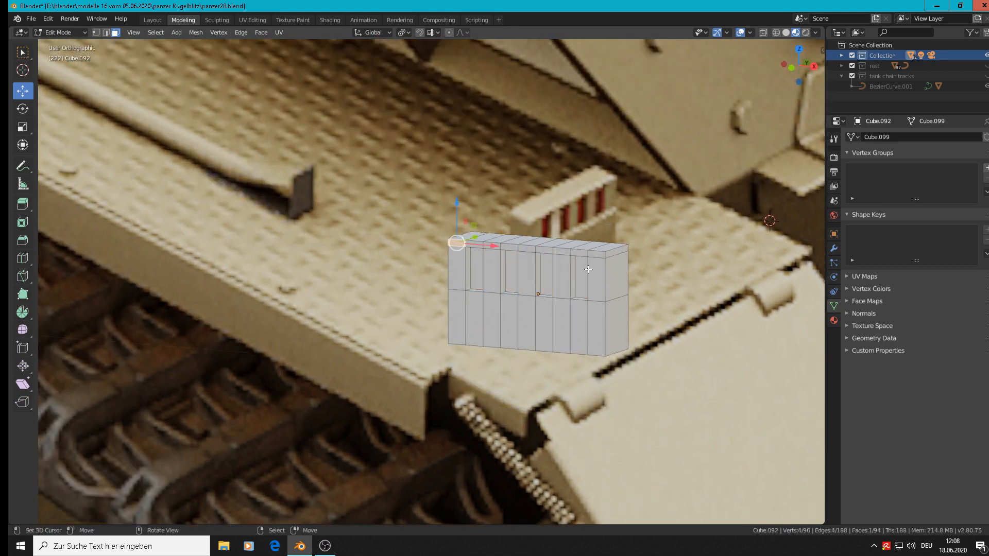
{"action": "left_click", "coordinate": [597, 256], "text": "ctrl"}
{"action": "middle_click_drag", "start_coordinate": [598, 256], "coordinate": [551, 240]}
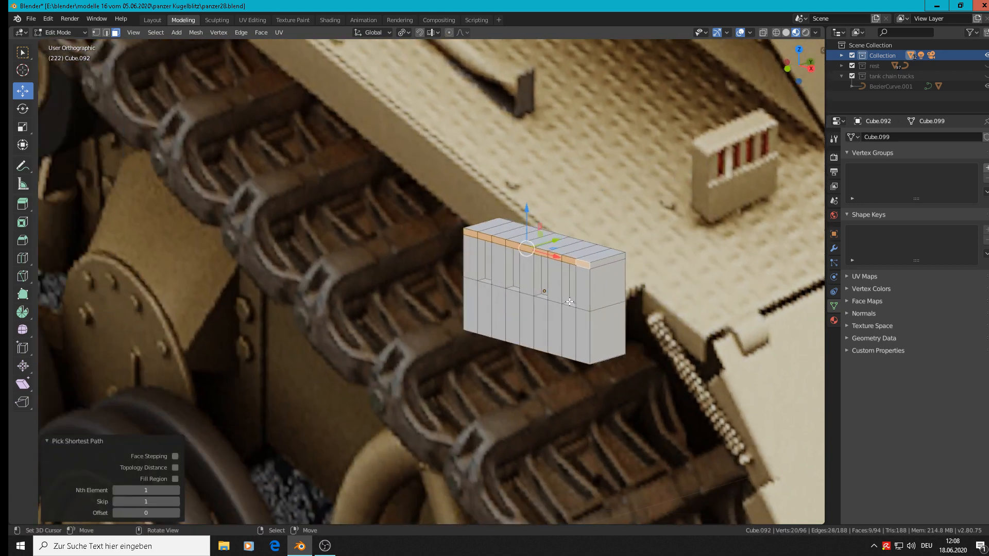
{"action": "key", "text": "e"}
{"action": "left_click", "coordinate": [551, 241]}
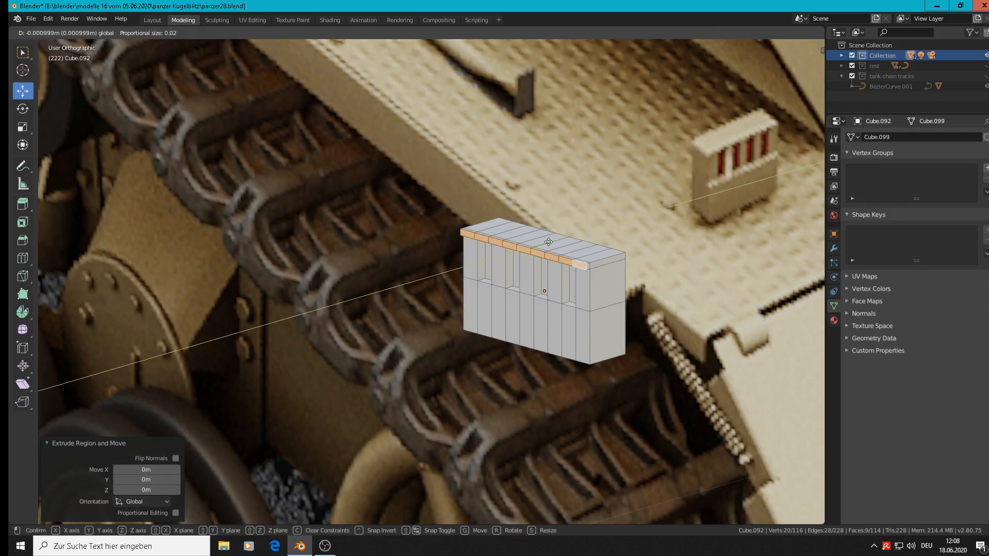
Extrude the whole lower row of front faces -0.0015 m along Y and inspect the housing in Object Mode
{"action": "left_click", "coordinate": [469, 298]}
{"action": "left_click", "coordinate": [592, 336], "text": "ctrl"}
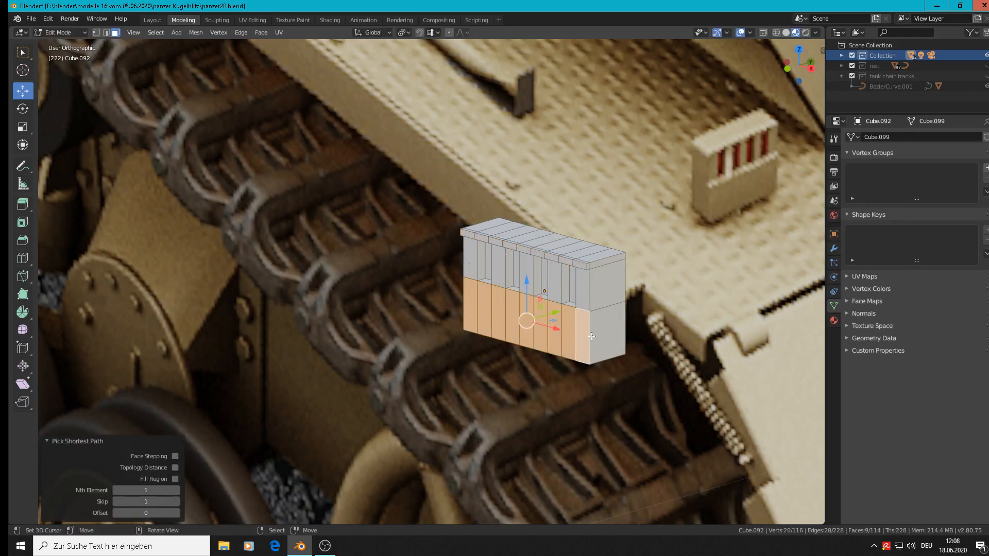
{"action": "key", "text": "e"}
{"action": "key", "text": "Escape"}
{"action": "key", "text": "g"}
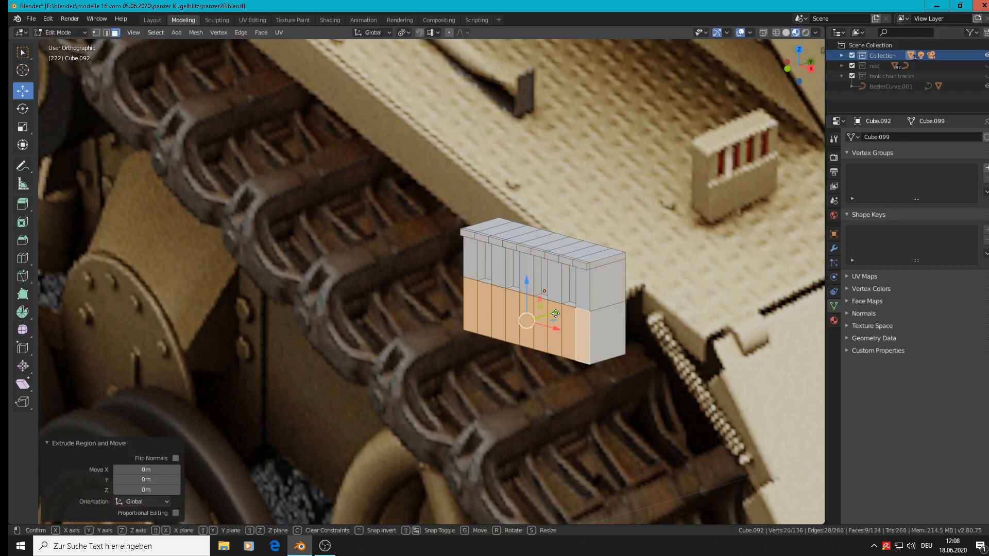
{"action": "left_click", "coordinate": [578, 304]}
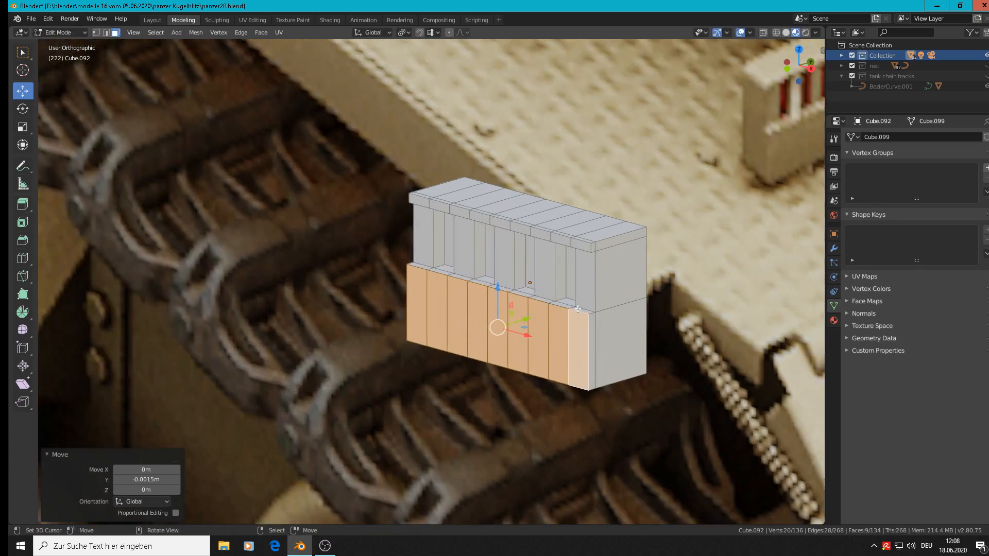
{"action": "key", "text": "Tab"}
{"action": "middle_click_drag", "start_coordinate": [579, 304], "coordinate": [507, 298]}
{"action": "scroll", "coordinate": [581, 270], "scroll_direction": "up", "scroll_amount": 4}
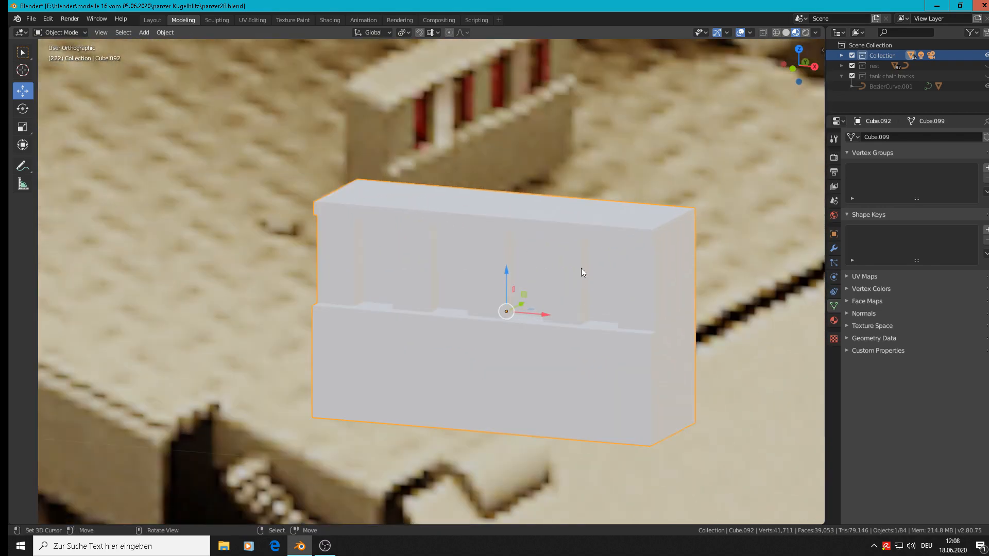
Bevel the upper edge at the housing's +X end in Edit Mode with a width of 0.0951 m and 2 segments
{"action": "key", "text": "Tab"}
{"action": "scroll", "coordinate": [667, 275], "scroll_direction": "down", "scroll_amount": 5}
{"action": "middle_click_drag", "start_coordinate": [667, 276], "coordinate": [603, 283]}
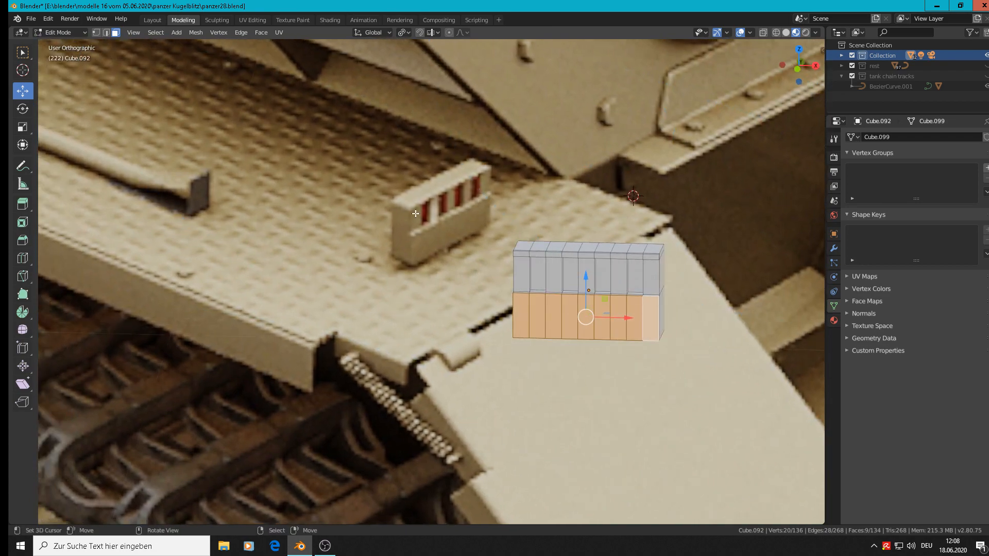
{"action": "left_click", "coordinate": [106, 32]}
{"action": "middle_click_drag", "start_coordinate": [617, 267], "coordinate": [568, 273]}
{"action": "scroll", "coordinate": [677, 287], "scroll_direction": "up", "scroll_amount": 3}
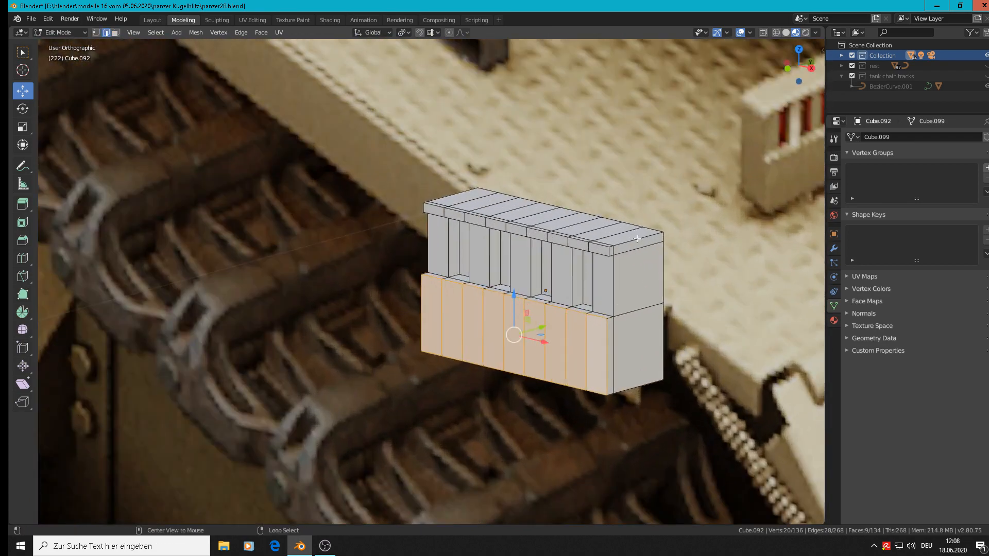
{"action": "right_click", "coordinate": [645, 236], "text": "alt"}
{"action": "scroll", "coordinate": [720, 308], "scroll_direction": "up", "scroll_amount": 3}
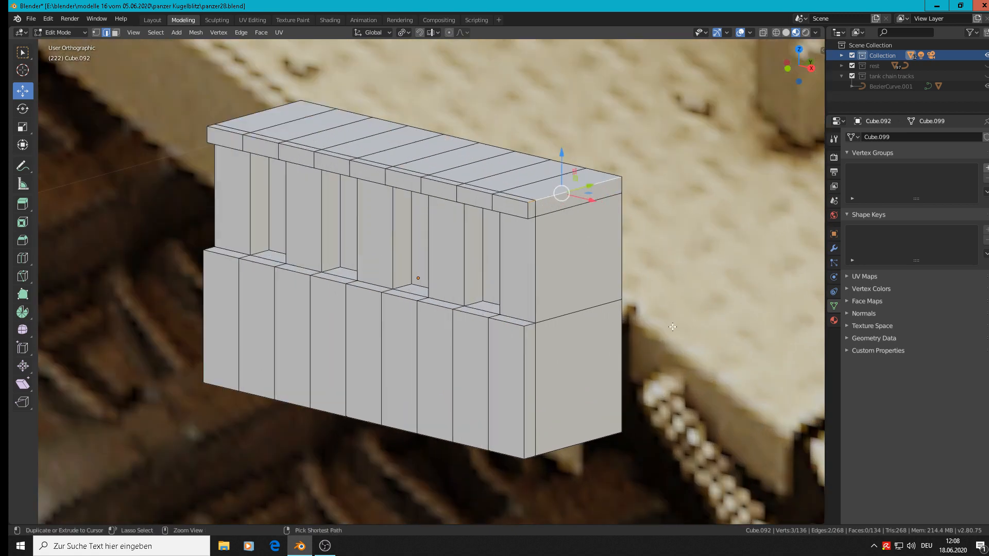
{"action": "key", "text": "ctrl+b"}
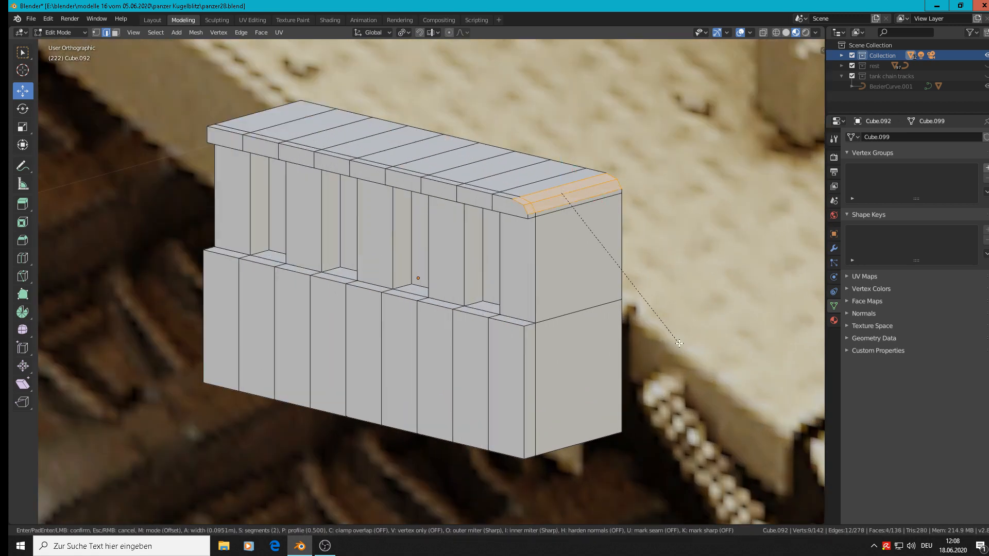
{"action": "left_click", "coordinate": [679, 343]}
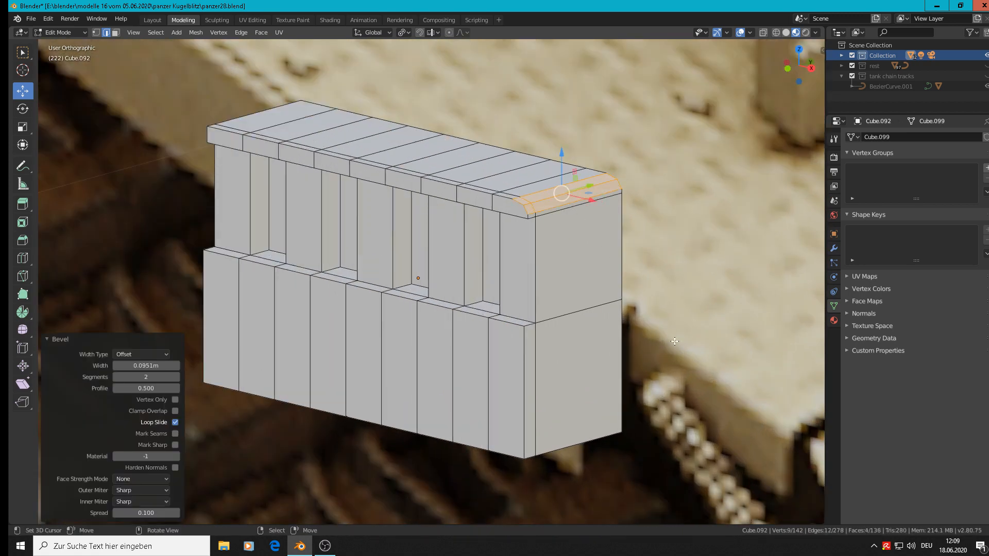
Bevel the matching upper edge at the housing's opposite end with a width of 0.103 m and 2 segments
{"action": "left_click", "coordinate": [244, 122], "text": "alt"}
{"action": "middle_click_drag", "start_coordinate": [244, 122], "coordinate": [370, 190]}
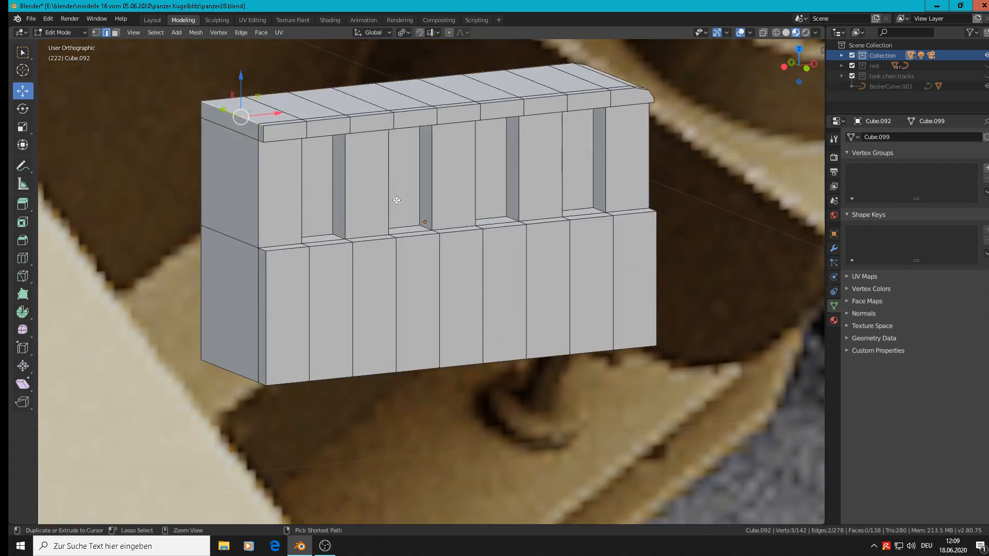
{"action": "key", "text": "ctrl+b"}
{"action": "left_click", "coordinate": [406, 220]}
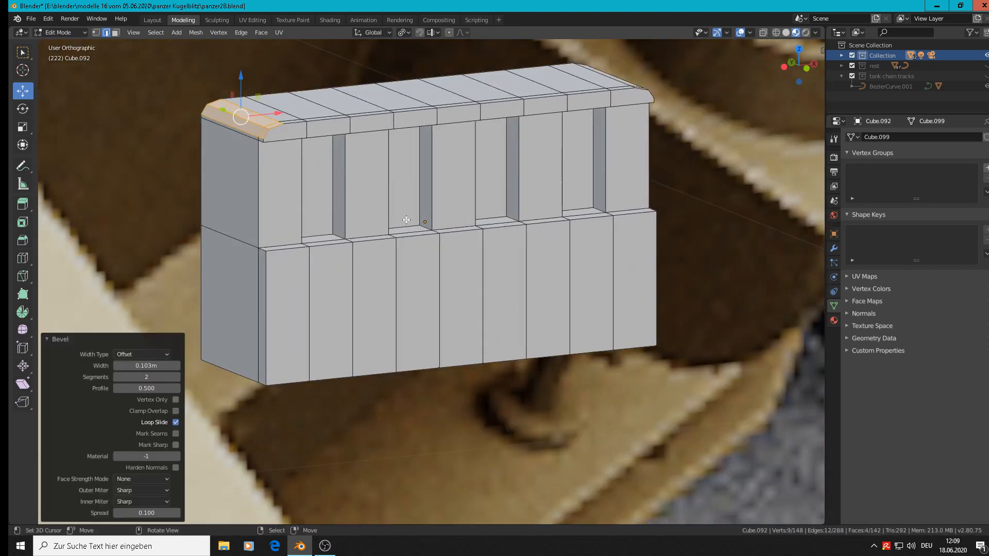
Bevel the lower edge at the housing's -X end with a width of 0.0668 m and 2 segments
{"action": "middle_click_drag", "start_coordinate": [407, 220], "coordinate": [315, 298]}
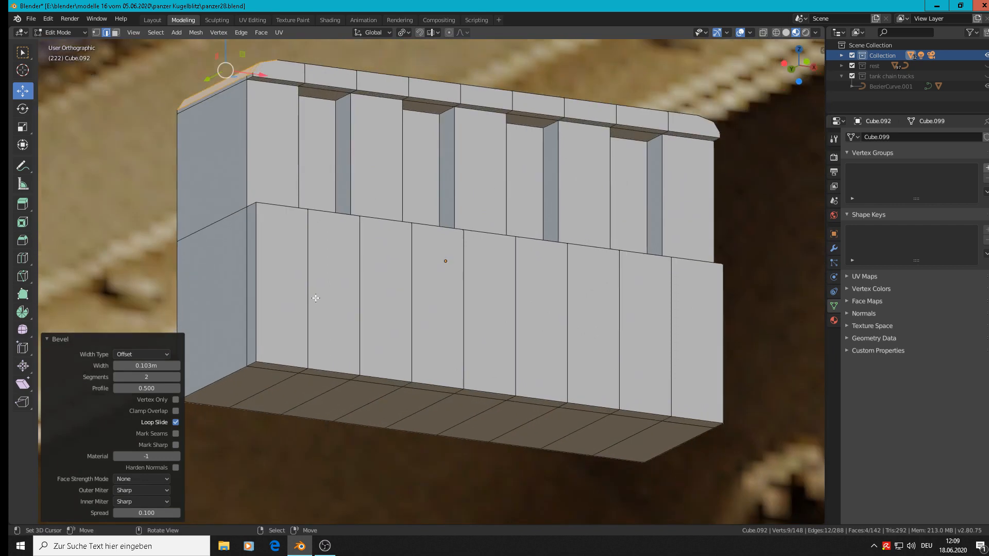
{"action": "left_click", "coordinate": [242, 369], "text": "alt"}
{"action": "key", "text": "ctrl+b"}
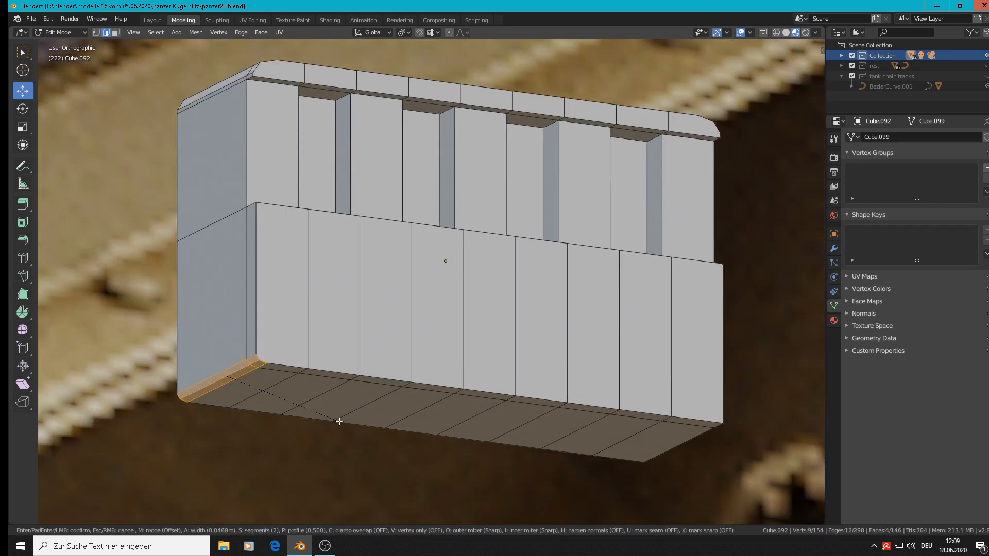
{"action": "left_click", "coordinate": [341, 422]}
Bevel the matching lower edge at the housing's +X end with a width of about 0.085 m and 2 segments
{"action": "middle_click_drag", "start_coordinate": [699, 451], "coordinate": [642, 463]}
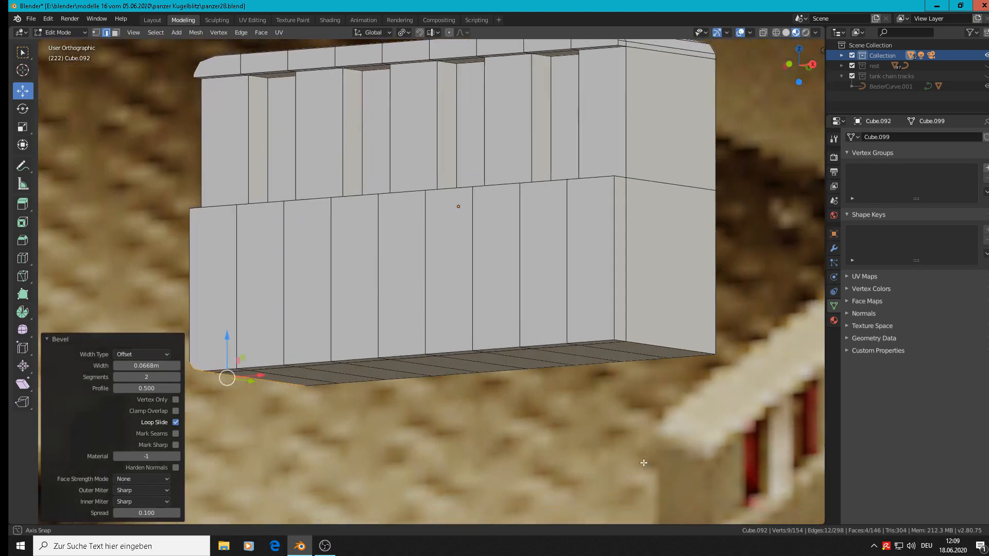
{"action": "left_click", "coordinate": [662, 344], "text": "alt"}
{"action": "key", "text": "ctrl+b"}
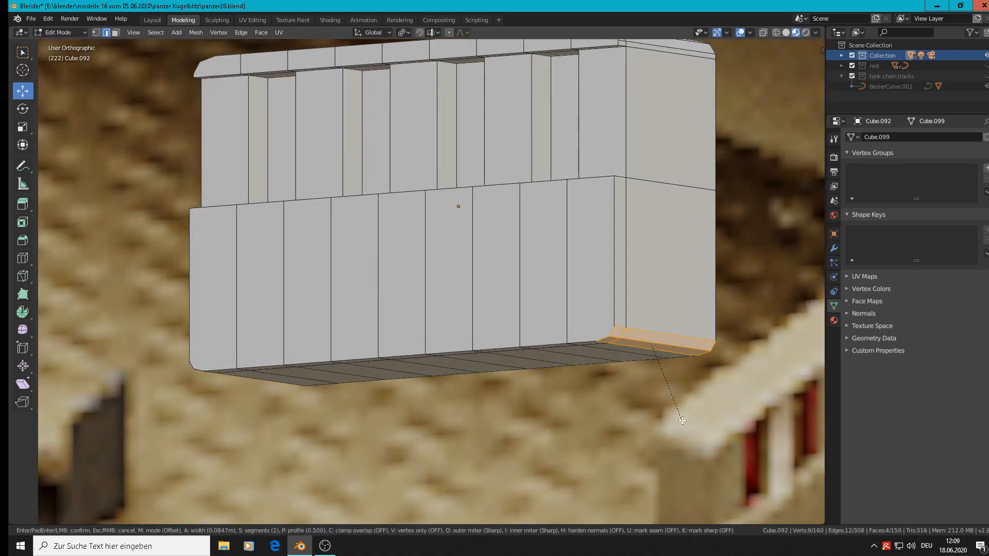
{"action": "left_click", "coordinate": [681, 419]}
Bevel the eight vertical front edges beside the four recesses with a width of 0.0267 m and 2 segments
{"action": "middle_click_drag", "start_coordinate": [681, 420], "coordinate": [414, 273]}
{"action": "left_click", "coordinate": [381, 238], "text": "alt"}
{"action": "scroll", "coordinate": [418, 277], "scroll_direction": "up", "scroll_amount": 5}
{"action": "left_click", "coordinate": [415, 247], "text": "shift"}
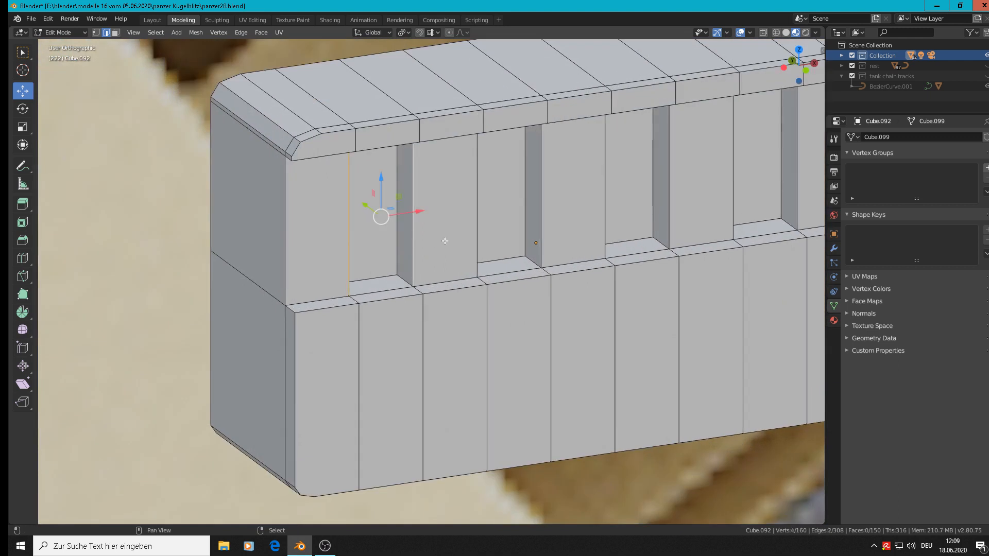
{"action": "left_click", "coordinate": [477, 242], "text": "shift"}
{"action": "left_click", "coordinate": [541, 212], "text": "shift"}
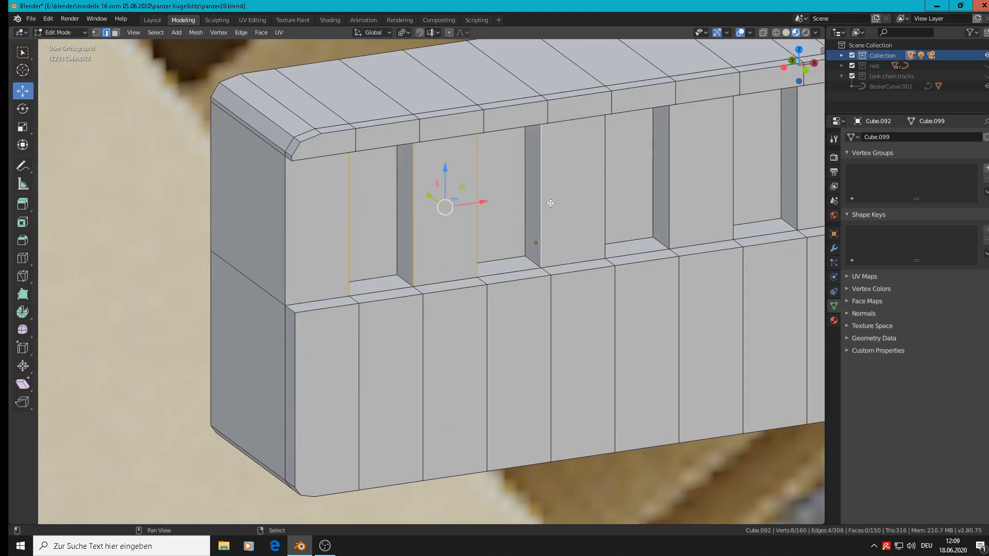
{"action": "left_click", "coordinate": [606, 196], "text": "shift"}
{"action": "left_click", "coordinate": [669, 197], "text": "shift"}
{"action": "left_click", "coordinate": [732, 206], "text": "shift"}
{"action": "middle_click_drag", "start_coordinate": [730, 242], "coordinate": [629, 261], "text": "shift"}
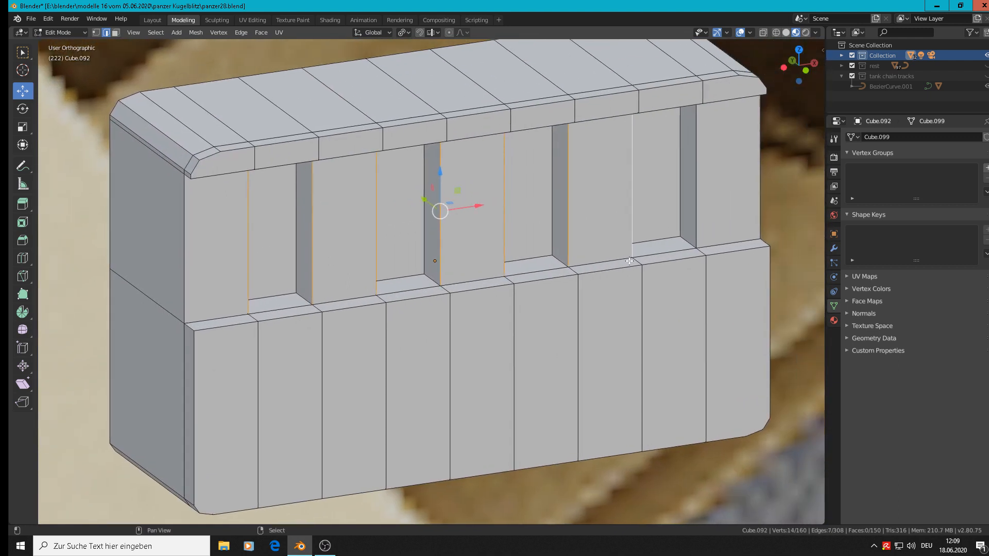
{"action": "left_click", "coordinate": [705, 201], "text": "shift"}
{"action": "key", "text": "ctrl+b"}
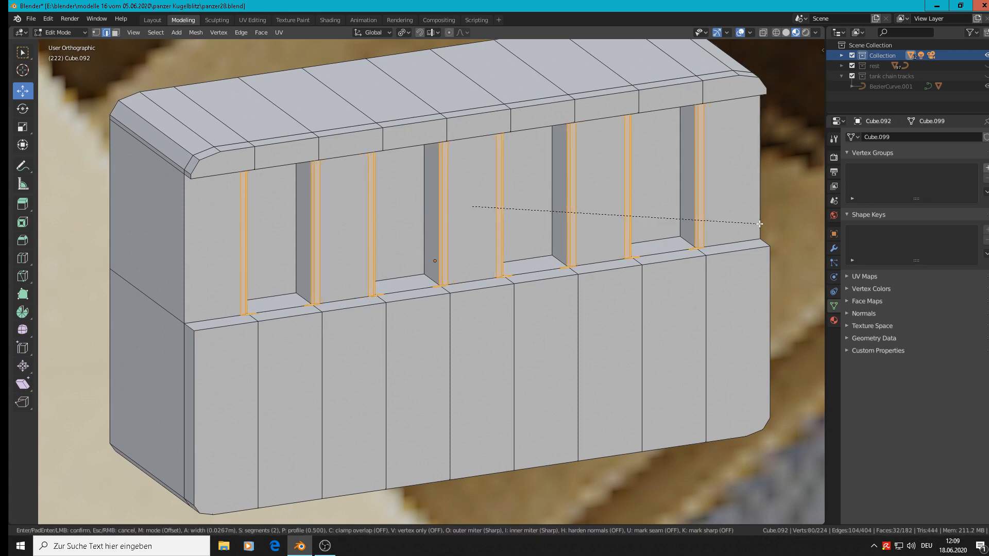
{"action": "left_click", "coordinate": [760, 224]}
{"action": "scroll", "coordinate": [680, 287], "scroll_direction": "down", "scroll_amount": 2}
{"action": "scroll", "coordinate": [466, 333], "scroll_direction": "up", "scroll_amount": 2}
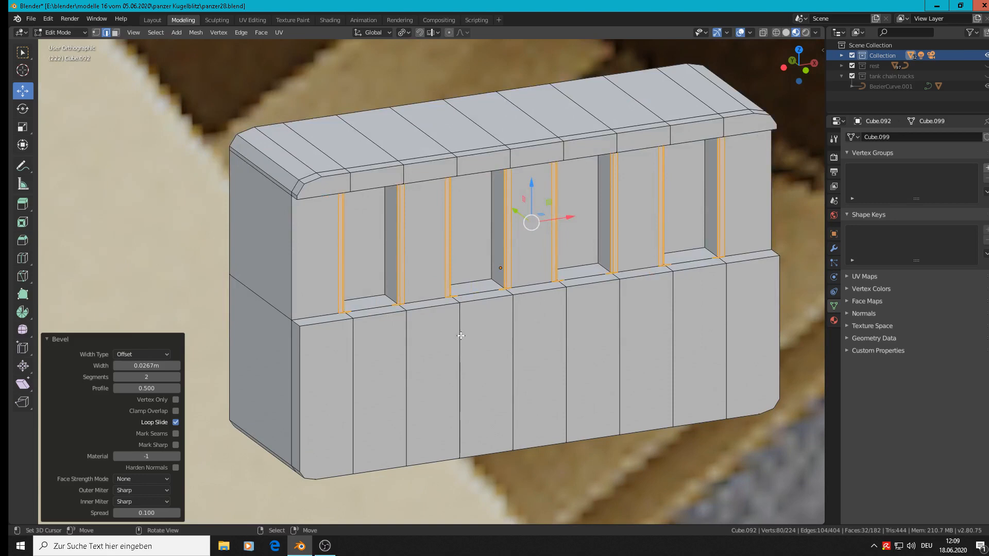
Bevel the complete outline of the raised lower front panel with a width of about 0.019 m and 1 segment
{"action": "left_click", "coordinate": [342, 329], "text": "alt"}
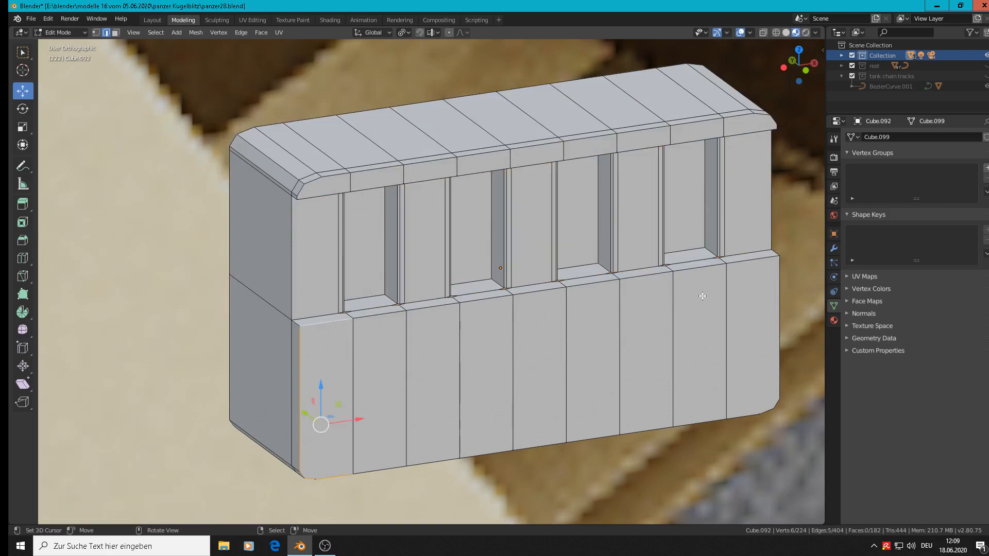
{"action": "left_click", "coordinate": [767, 260], "text": "ctrl"}
{"action": "middle_click_drag", "start_coordinate": [771, 342], "coordinate": [762, 439]}
{"action": "left_click", "coordinate": [781, 419], "text": "shift"}
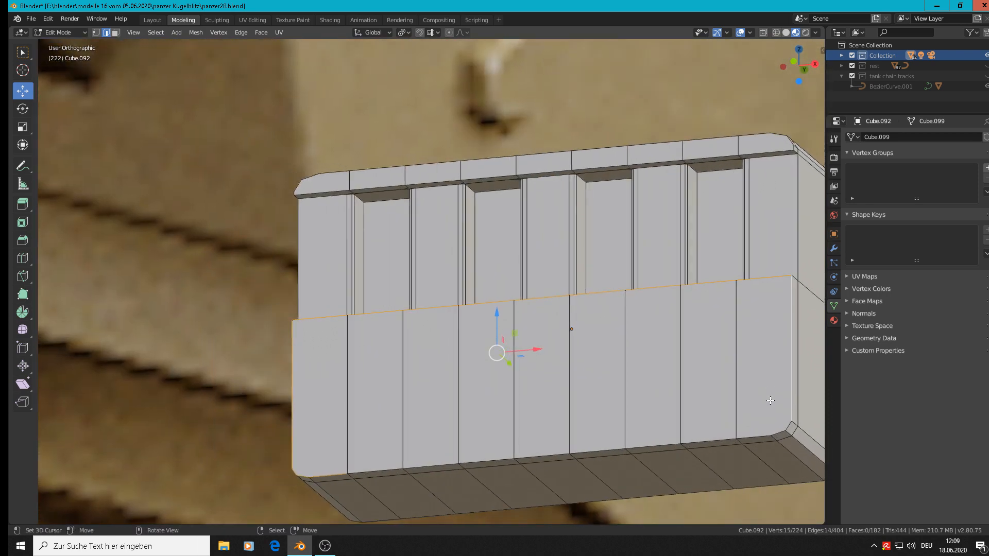
{"action": "left_click", "coordinate": [766, 435], "text": "ctrl"}
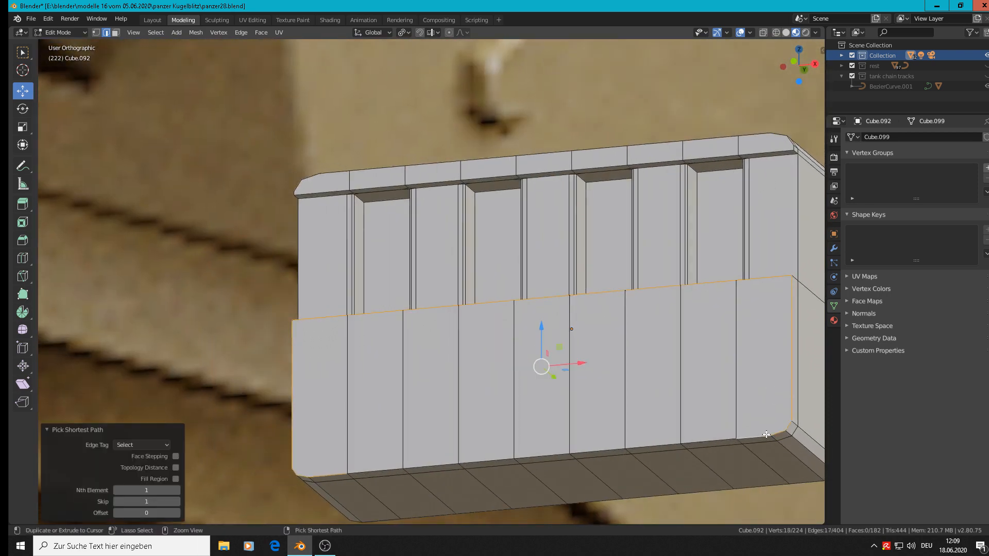
{"action": "left_click", "coordinate": [380, 469], "text": "ctrl"}
{"action": "key", "text": "ctrl+b"}
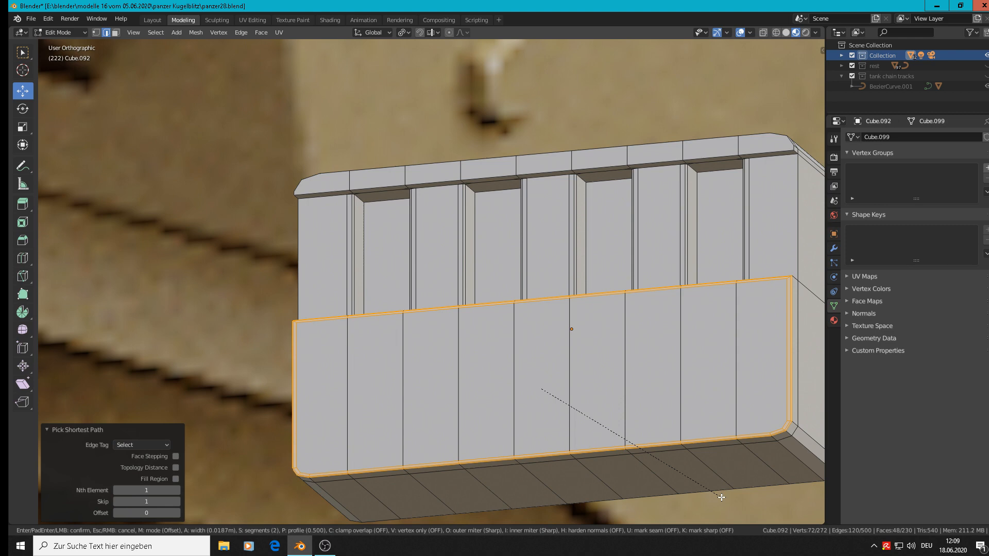
{"action": "scroll", "coordinate": [721, 497], "scroll_direction": "up", "scroll_amount": 1}
{"action": "scroll", "coordinate": [721, 496], "scroll_direction": "down", "scroll_amount": 2}
{"action": "left_click", "coordinate": [721, 497]}
Bevel the complete outline of the upper lip's front face with a width of 0.00804 m and 1 segment
{"action": "middle_click_drag", "start_coordinate": [663, 261], "coordinate": [361, 250]}
{"action": "left_click", "coordinate": [278, 205], "text": "alt"}
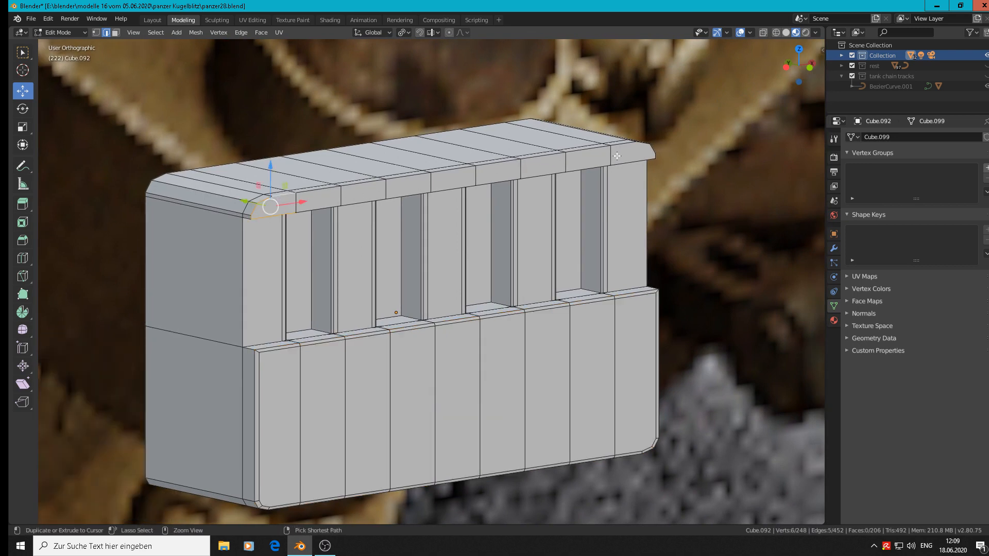
{"action": "left_click", "coordinate": [629, 142], "text": "ctrl"}
{"action": "left_click", "coordinate": [632, 164], "text": "ctrl"}
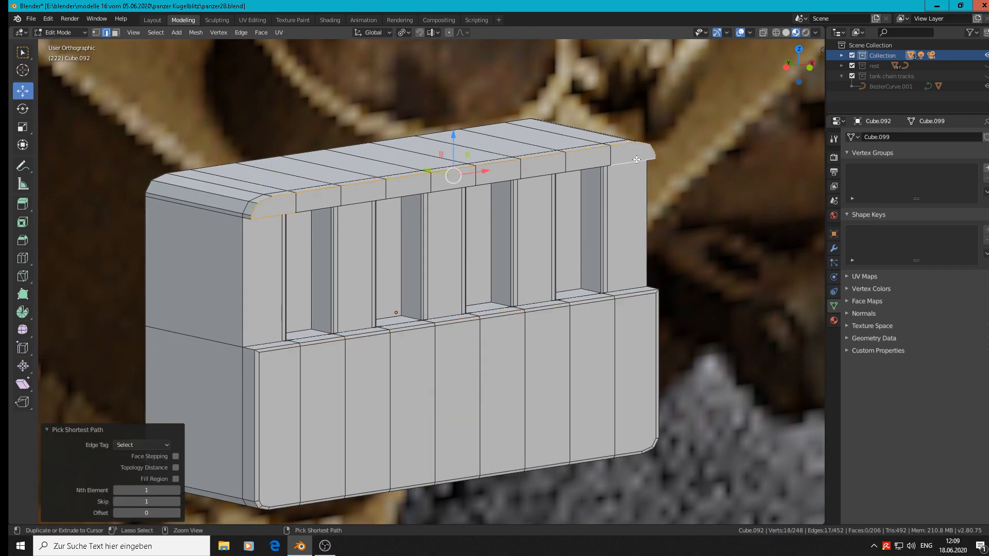
{"action": "left_click", "coordinate": [583, 168], "text": "ctrl"}
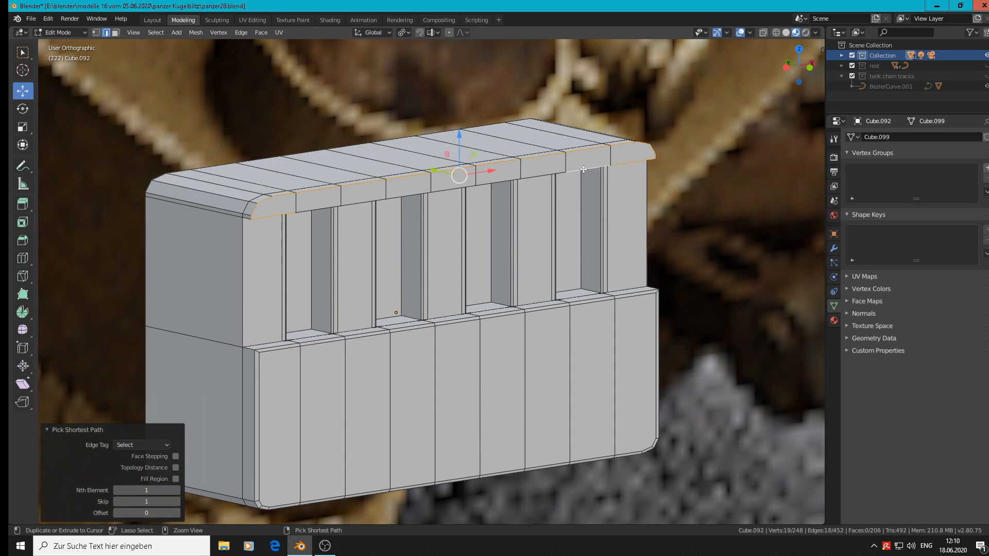
{"action": "left_click", "coordinate": [317, 206], "text": "ctrl"}
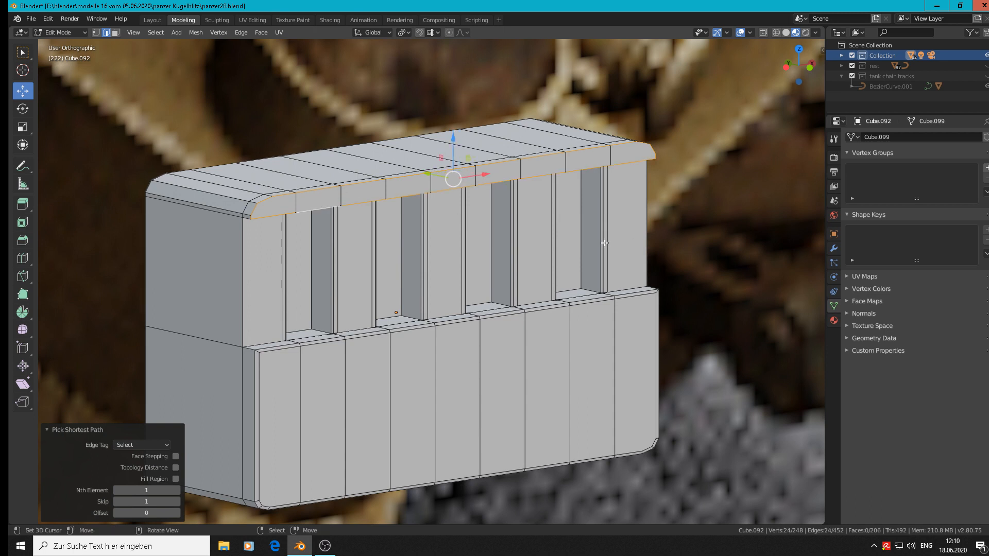
{"action": "key", "text": "ctrl+b"}
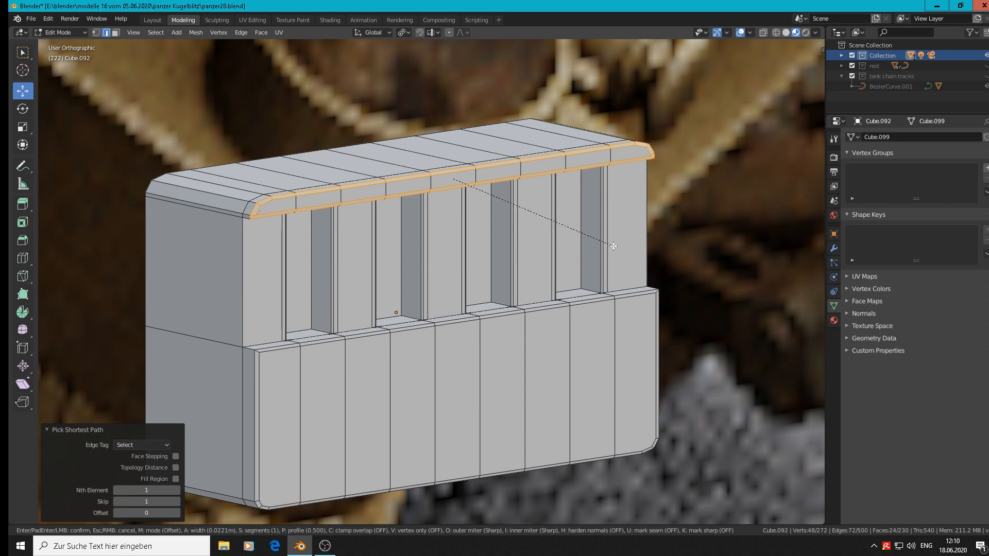
{"action": "left_click", "coordinate": [610, 246]}
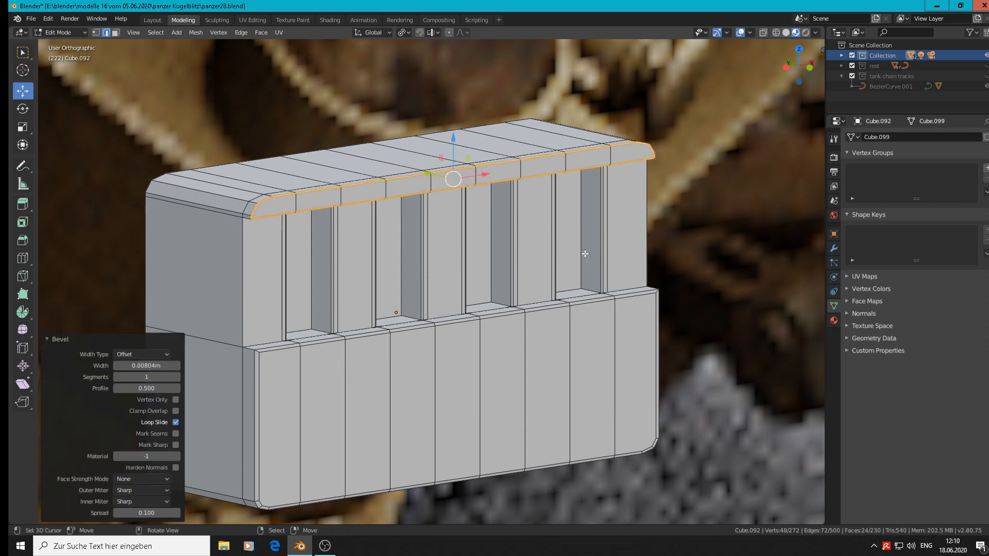
Inspect the bevelled housing in Object Mode and compare its shape with the light housing in the reference photo
{"action": "scroll", "coordinate": [585, 254], "scroll_direction": "down", "scroll_amount": 2}
{"action": "key", "text": "Tab"}
{"action": "middle_click_drag", "start_coordinate": [509, 287], "coordinate": [488, 278]}
{"action": "key", "text": "Tab"}
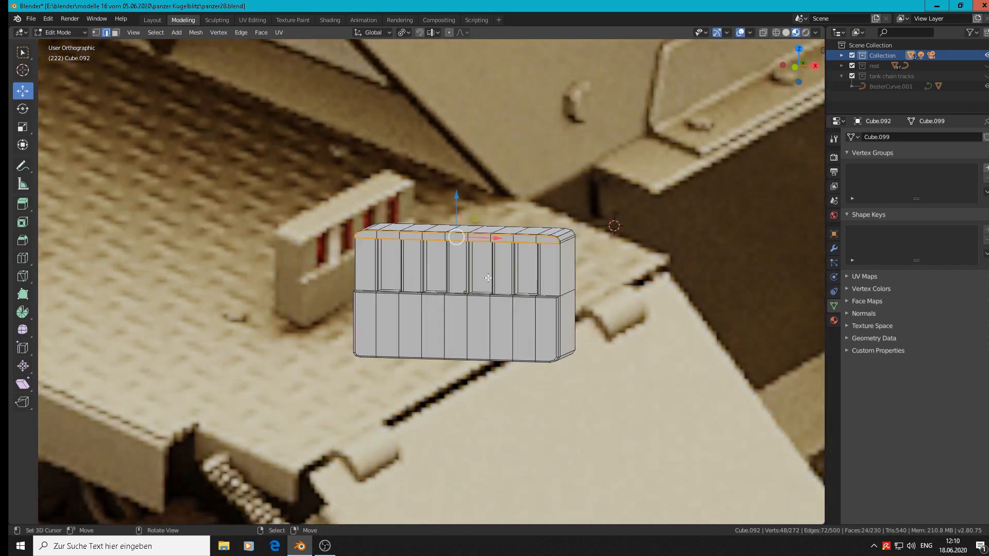
{"action": "key", "text": "Tab"}
{"action": "scroll", "coordinate": [527, 287], "scroll_direction": "up", "scroll_amount": 1}
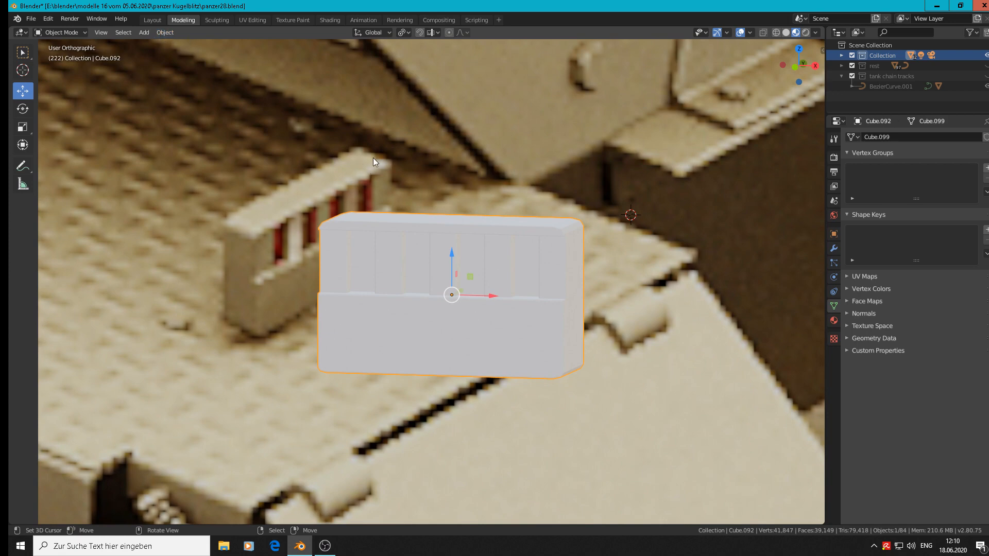
{"action": "middle_click_drag", "start_coordinate": [540, 244], "coordinate": [600, 246]}
{"action": "scroll", "coordinate": [474, 247], "scroll_direction": "up", "scroll_amount": 3}
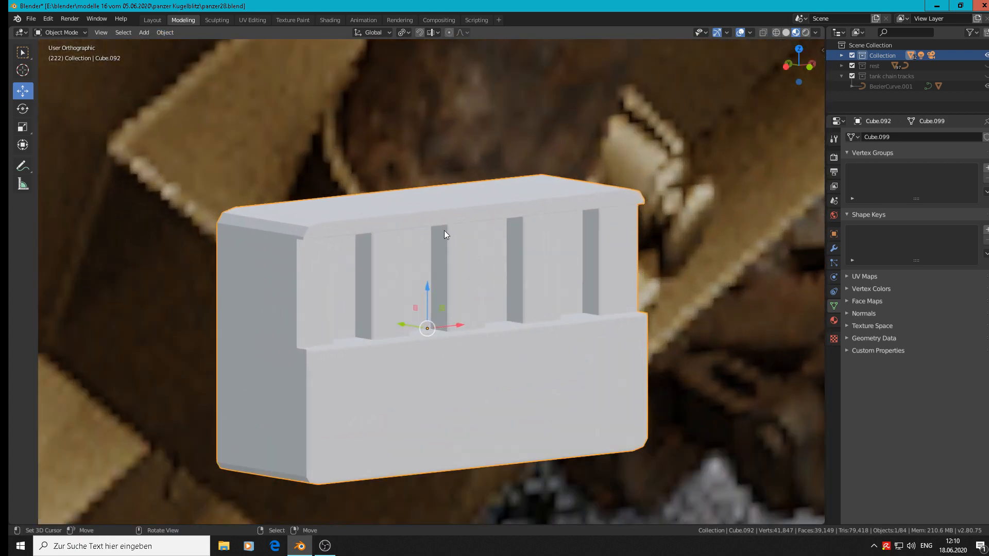
Apply Shade Smooth to the whole housing in Object Mode
{"action": "key", "text": "Tab"}
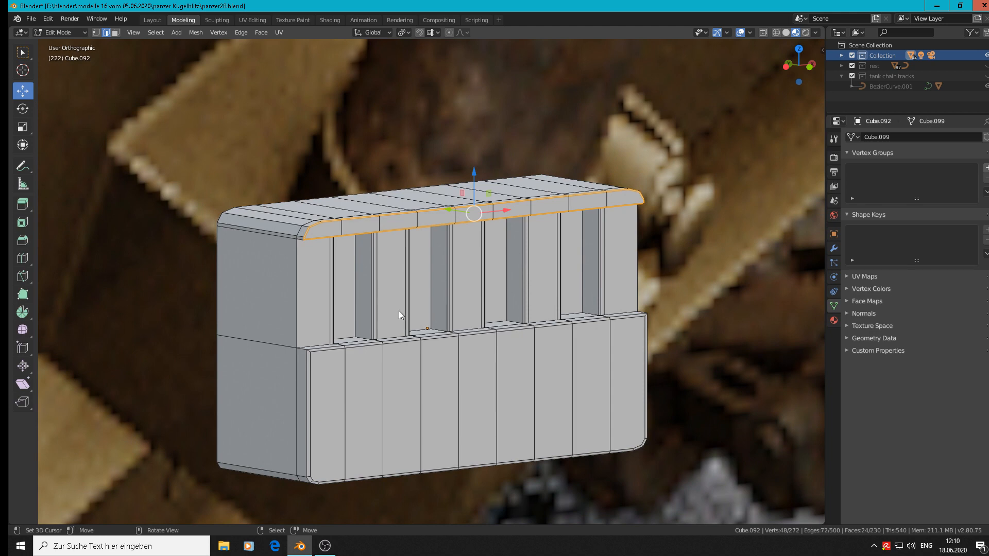
{"action": "key", "text": "Tab"}
{"action": "key", "text": "Tab"}
{"action": "key", "text": "Tab"}
{"action": "left_click", "coordinate": [165, 33]}
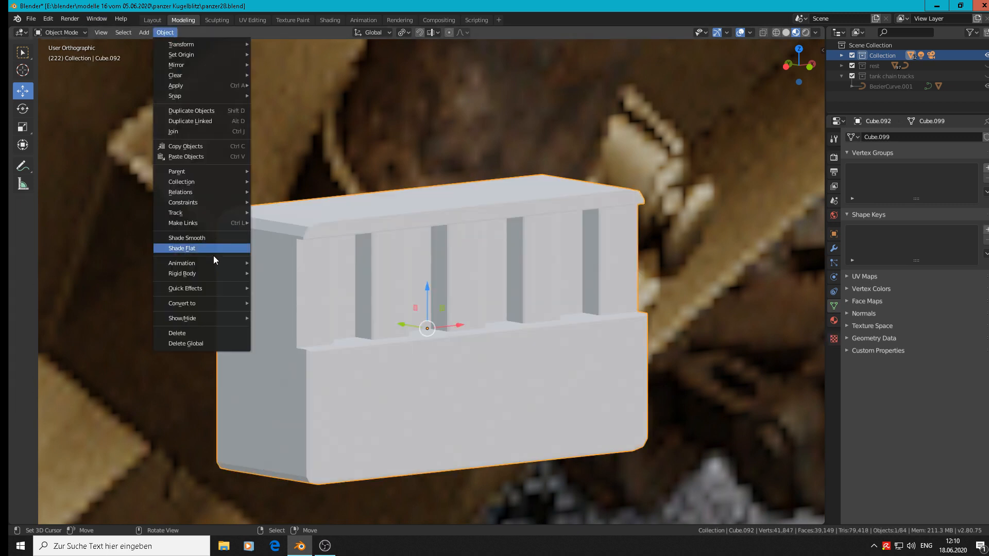
{"action": "left_click", "coordinate": [214, 239]}
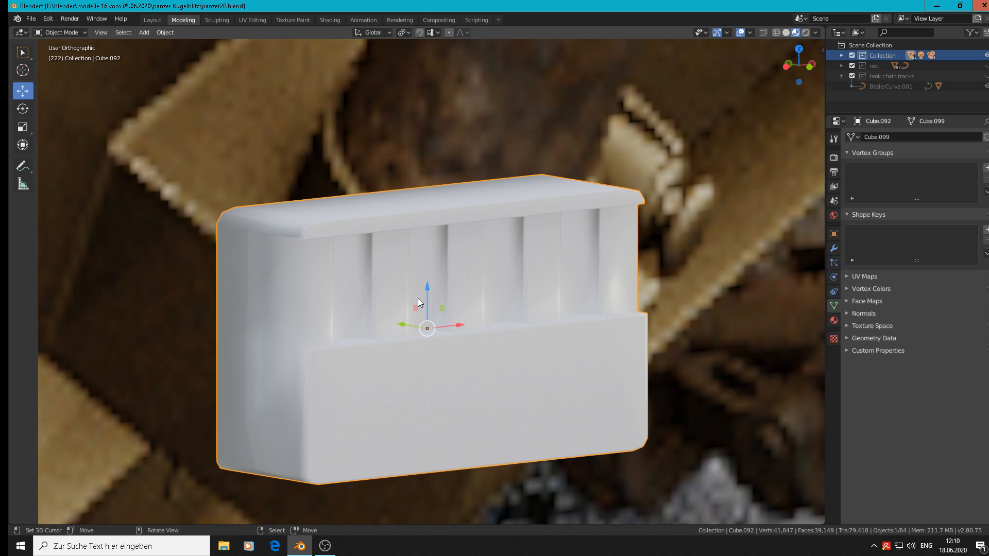
Select the two large faces at the housing's -X end plus the narrow side face of the lower panel in face select mode
{"action": "key", "text": "Tab"}
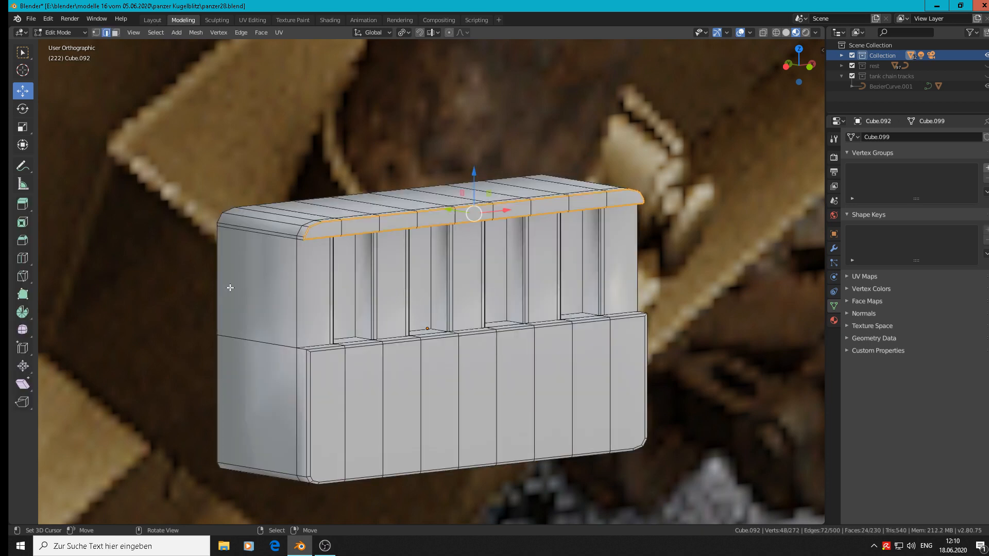
{"action": "left_click", "coordinate": [115, 32]}
{"action": "left_click", "coordinate": [264, 335]}
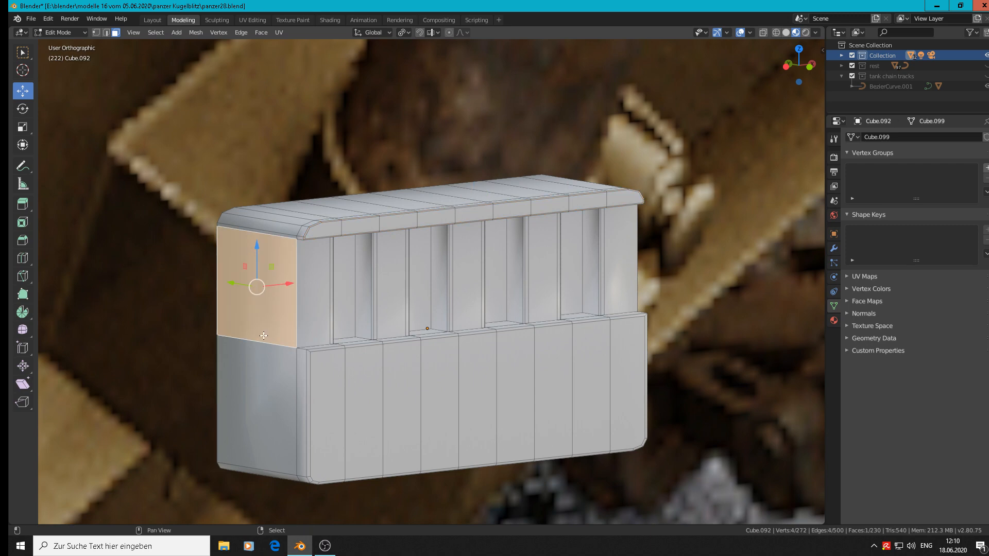
{"action": "left_click", "coordinate": [271, 376]}
{"action": "left_click", "coordinate": [279, 301], "text": "shift"}
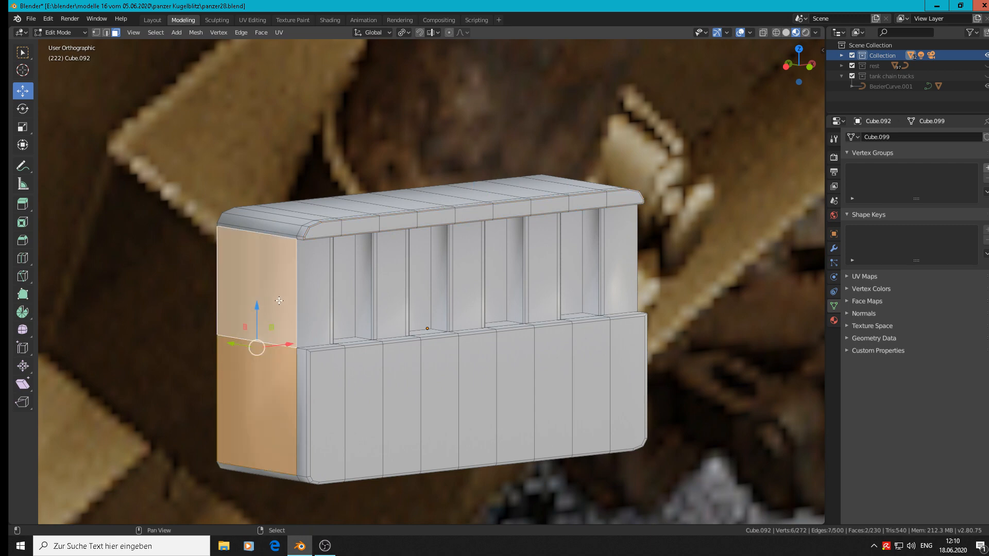
{"action": "left_click", "coordinate": [303, 387], "text": "shift"}
Add the lower front row, the two outer upper front faces, the four recess backs and the lip's front faces to the selection
{"action": "middle_click_drag", "start_coordinate": [489, 406], "coordinate": [443, 408]}
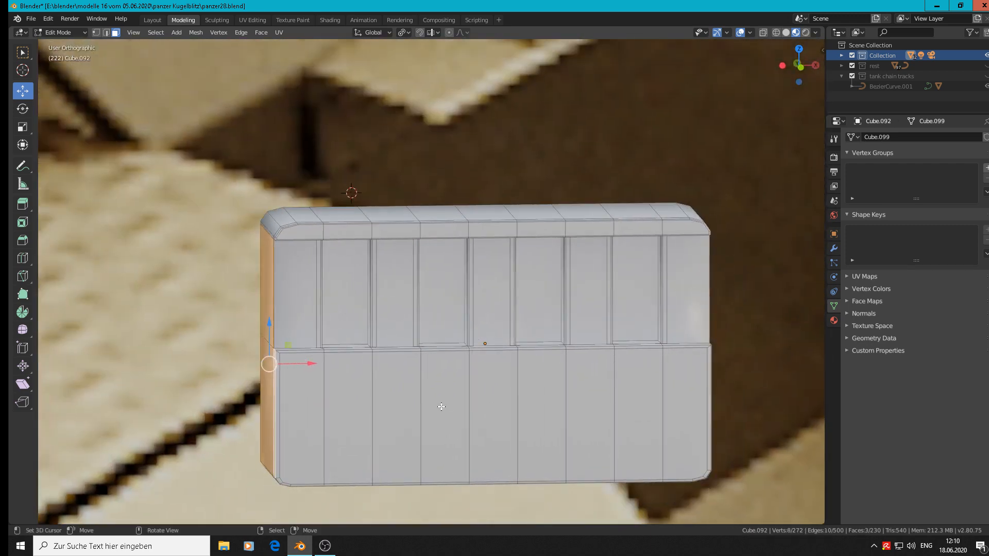
{"action": "key", "text": "c"}
{"action": "left_click_drag", "start_coordinate": [318, 412], "coordinate": [673, 404]}
{"action": "left_click", "coordinate": [679, 271]}
{"action": "left_click", "coordinate": [633, 273]}
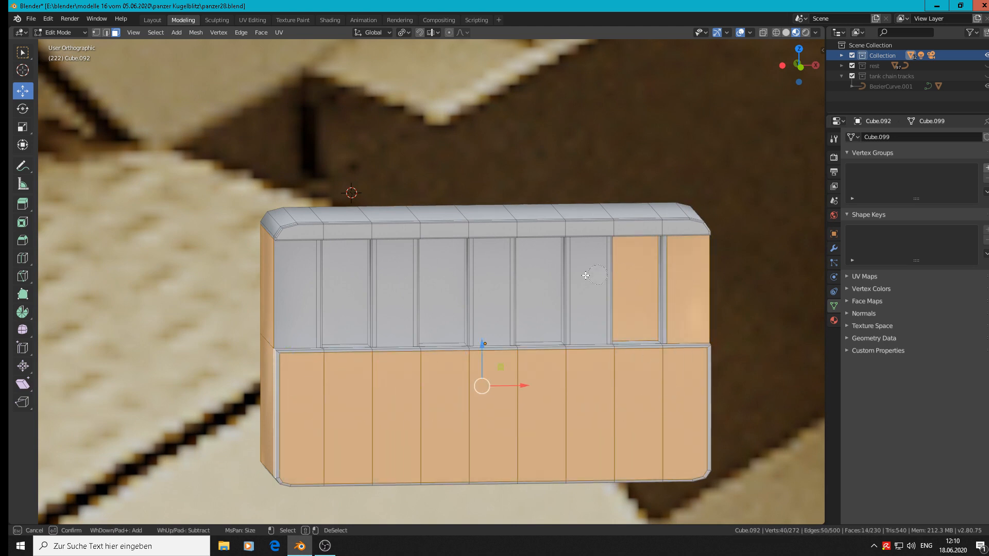
{"action": "left_click", "coordinate": [536, 293]}
{"action": "left_click", "coordinate": [444, 289]}
{"action": "left_click", "coordinate": [344, 296]}
{"action": "left_click", "coordinate": [295, 293]}
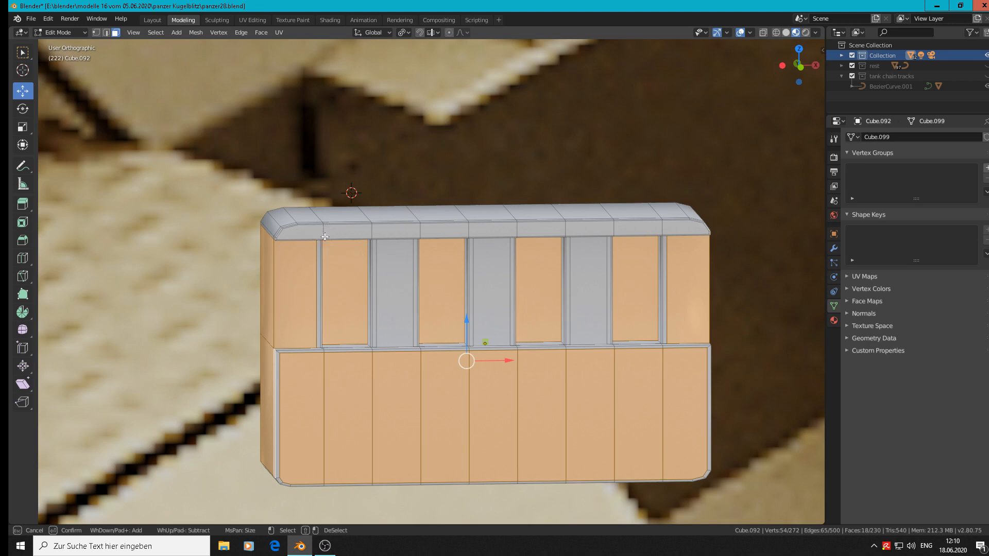
{"action": "left_click_drag", "start_coordinate": [319, 232], "coordinate": [684, 227]}
{"action": "right_click", "coordinate": [684, 227]}
Extend the face selection with the flat faces at the housing's +X end and the whole row of flat top faces
{"action": "middle_click_drag", "start_coordinate": [734, 325], "coordinate": [608, 332]}
{"action": "key", "text": "c"}
{"action": "mouse_move", "coordinate": [609, 324]}
{"action": "left_mouse_down"}
{"action": "mouse_move", "coordinate": [568, 392]}
{"action": "mouse_move", "coordinate": [557, 391]}
{"action": "left_mouse_up"}
{"action": "middle_click_drag", "start_coordinate": [627, 284], "coordinate": [666, 262]}
{"action": "left_click_drag", "start_coordinate": [673, 245], "coordinate": [299, 235]}
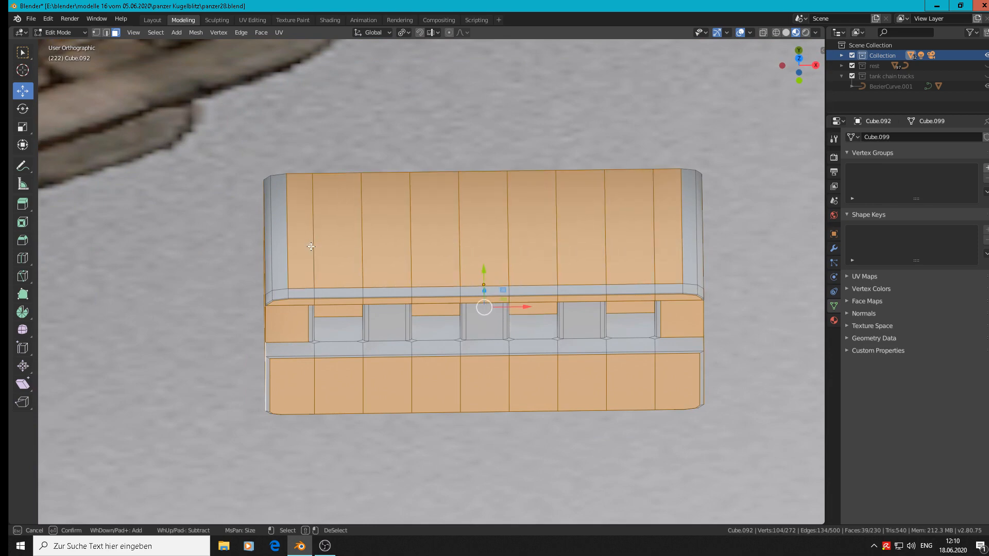
{"action": "right_click", "coordinate": [299, 234]}
Apply Shade Flat to the selected flat faces and inspect the housing's shading in Object Mode
{"action": "left_click", "coordinate": [261, 32]}
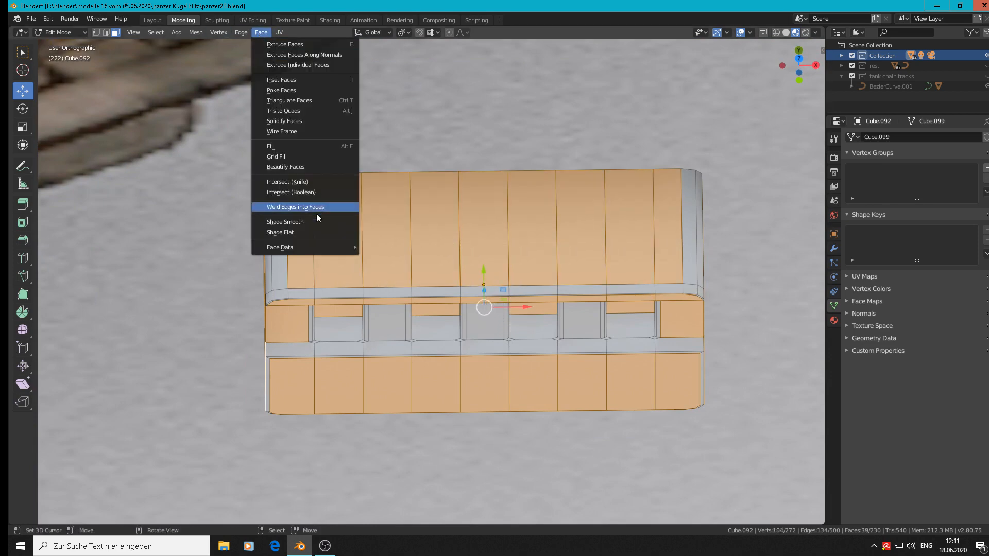
{"action": "left_click", "coordinate": [298, 229]}
{"action": "key", "text": "Tab"}
{"action": "middle_click_drag", "start_coordinate": [515, 360], "coordinate": [562, 332]}
{"action": "scroll", "coordinate": [582, 341], "scroll_direction": "down", "scroll_amount": 3}
{"action": "scroll", "coordinate": [563, 334], "scroll_direction": "up", "scroll_amount": 3}
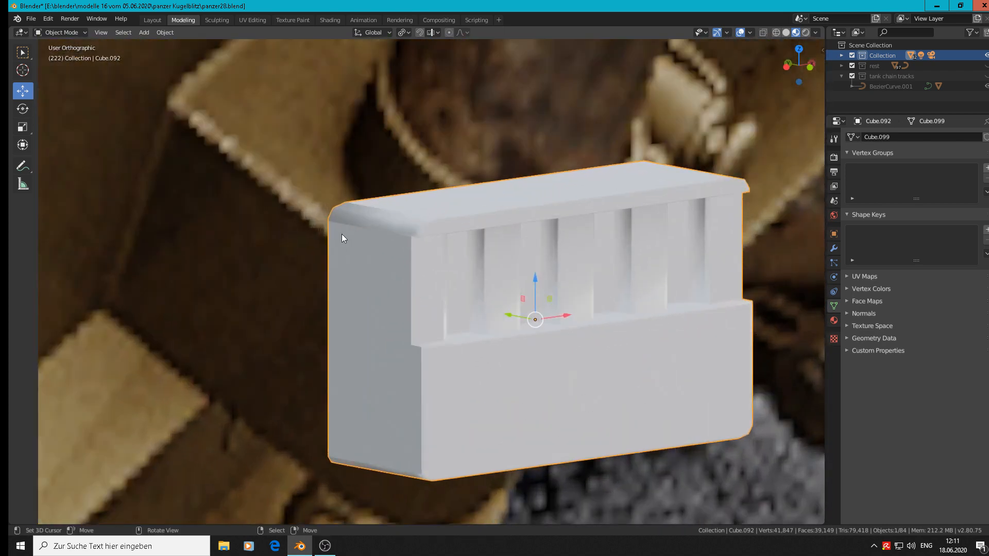
Add two loop cuts around the housing close to its rear and front edges, with slide factors -0.920 and -0.927
{"action": "scroll", "coordinate": [384, 221], "scroll_direction": "up", "scroll_amount": 2}
{"action": "key", "text": "Tab"}
{"action": "key", "text": "ctrl+r"}
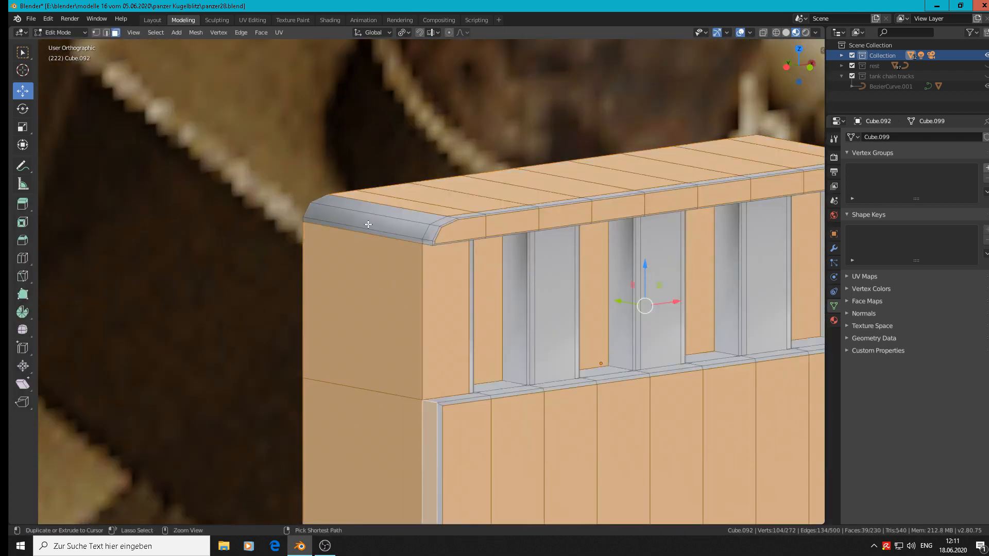
{"action": "left_click", "coordinate": [367, 224]}
{"action": "left_click", "coordinate": [312, 215]}
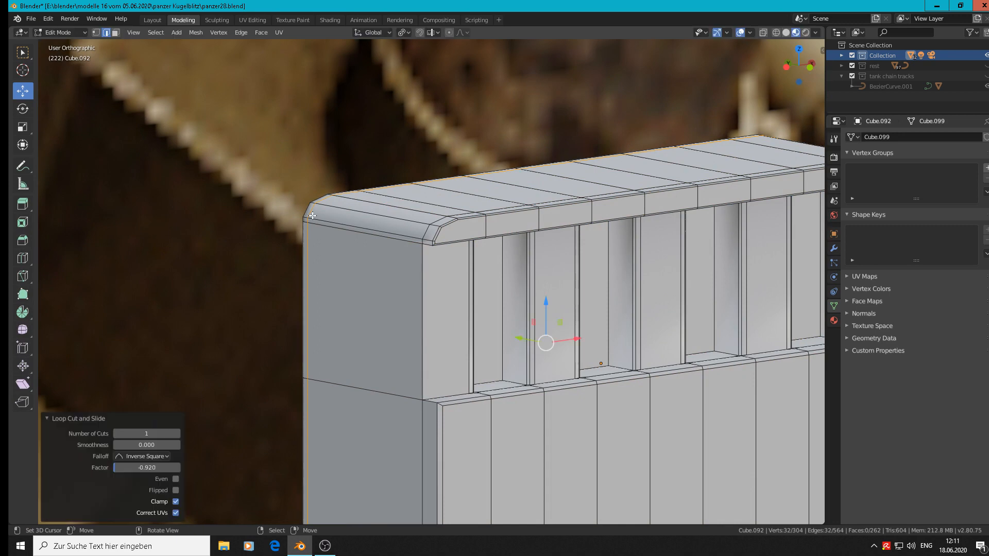
{"action": "key", "text": "ctrl+r"}
{"action": "left_click", "coordinate": [419, 224]}
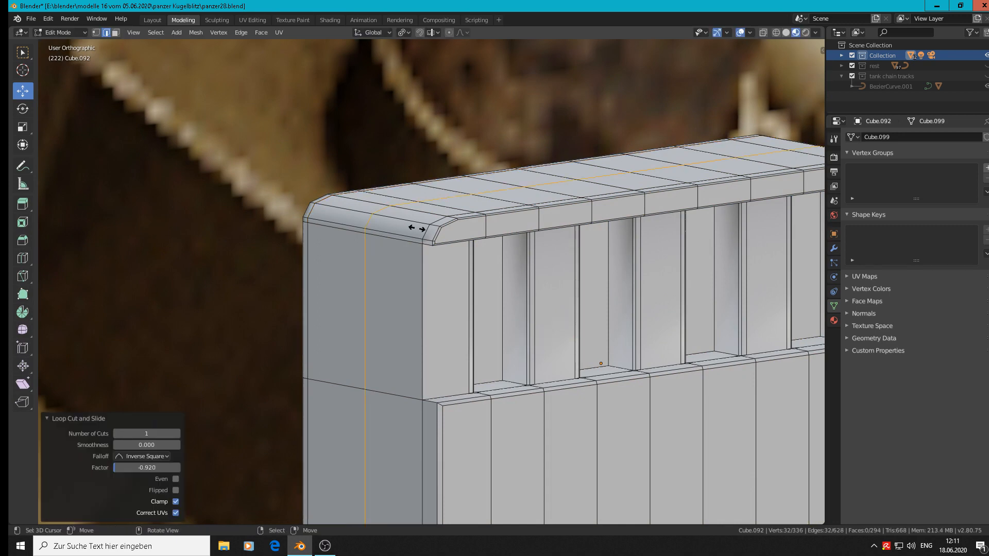
{"action": "left_click", "coordinate": [470, 257]}
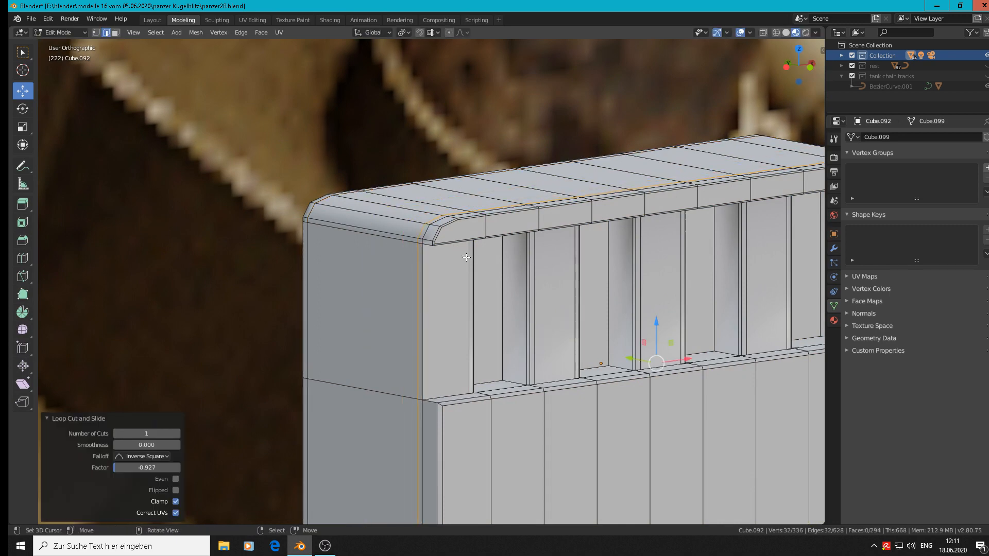
{"action": "key", "text": "Tab"}
{"action": "scroll", "coordinate": [477, 275], "scroll_direction": "down", "scroll_amount": 3}
{"action": "scroll", "coordinate": [506, 296], "scroll_direction": "up", "scroll_amount": 6}
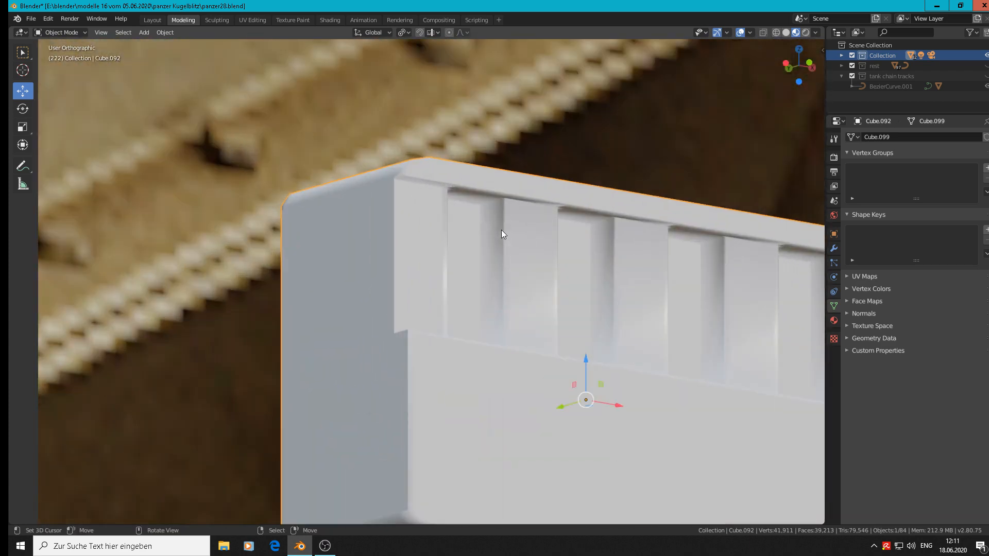
Select the two inner side faces and the top face of the recess nearest the housing's -X end in face select mode
{"action": "key", "text": "Tab"}
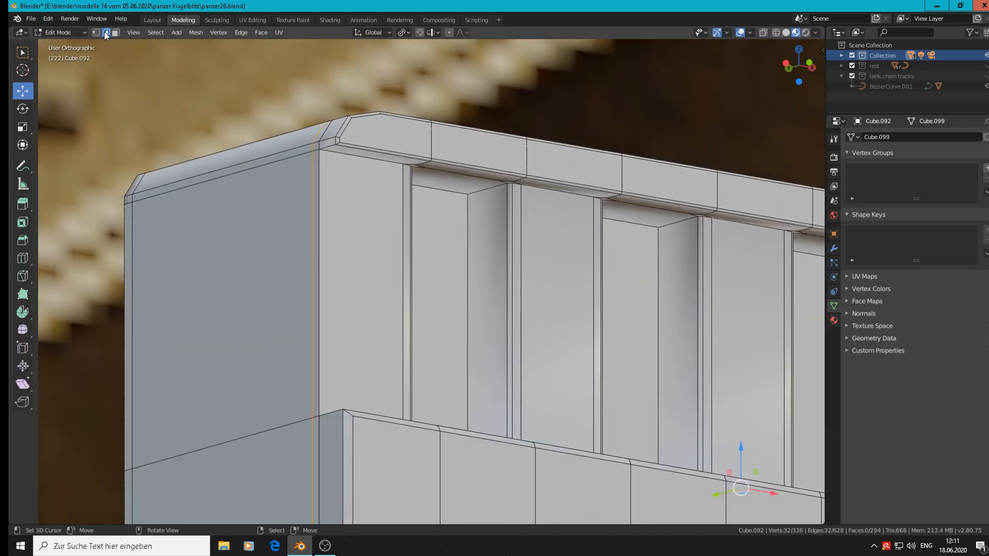
{"action": "left_click", "coordinate": [115, 31]}
{"action": "left_click", "coordinate": [488, 195]}
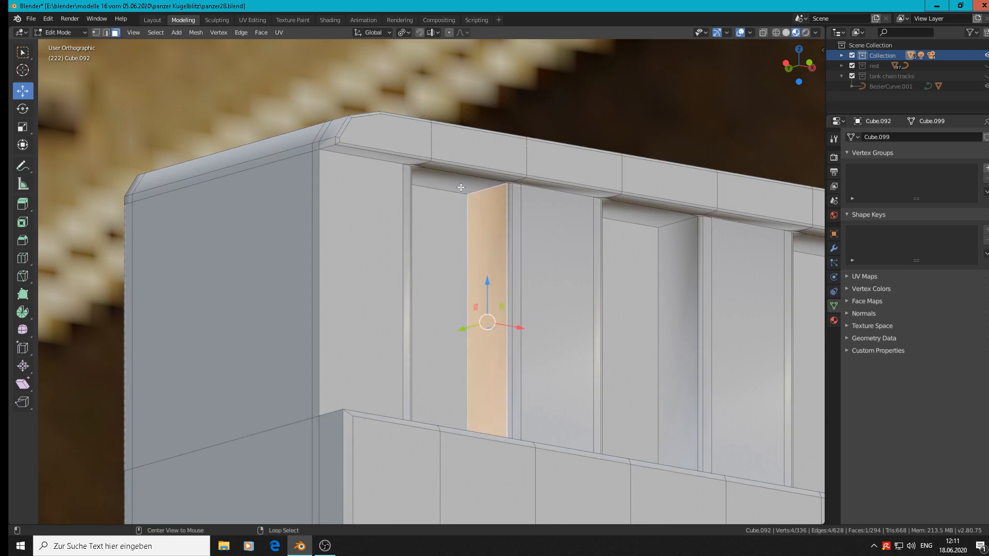
{"action": "middle_click_drag", "start_coordinate": [475, 208], "coordinate": [406, 200]}
{"action": "left_click", "coordinate": [407, 199], "text": "shift"}
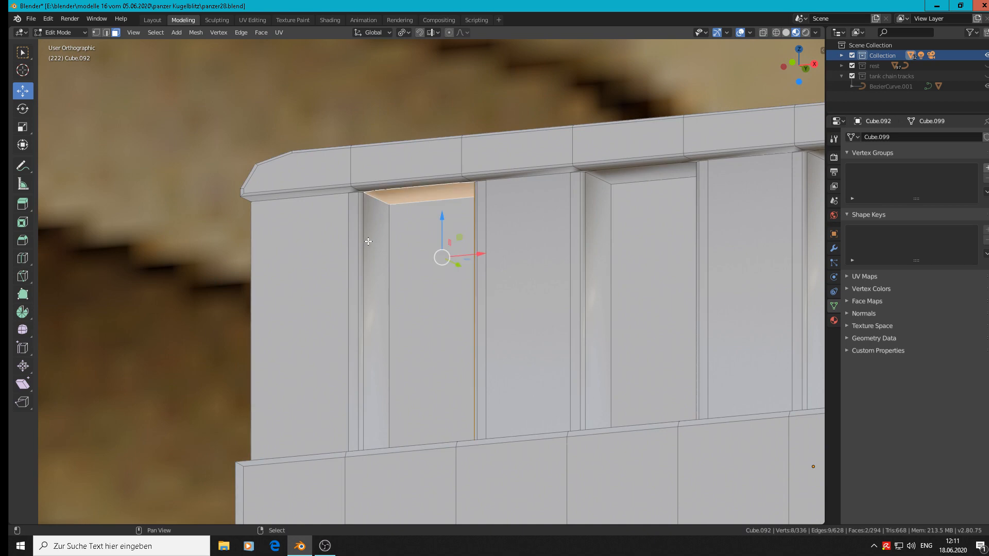
{"action": "left_click", "coordinate": [365, 206], "text": "shift"}
Add the inner side faces and top faces of the other three recesses to the selection
{"action": "middle_click_drag", "start_coordinate": [419, 347], "coordinate": [588, 288]}
{"action": "left_click", "coordinate": [588, 289], "text": "shift"}
{"action": "left_click", "coordinate": [629, 153], "text": "shift"}
{"action": "middle_click_drag", "start_coordinate": [628, 154], "coordinate": [294, 232]}
{"action": "left_click", "coordinate": [690, 227], "text": "shift"}
{"action": "left_click", "coordinate": [393, 196], "text": "shift"}
{"action": "left_click", "coordinate": [340, 217], "text": "shift"}
{"action": "left_click", "coordinate": [267, 212], "text": "shift"}
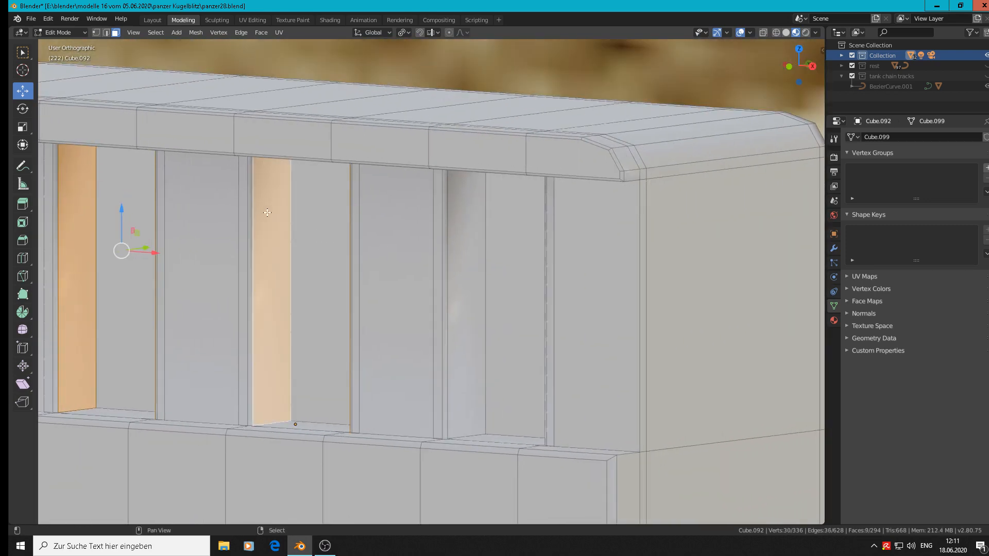
{"action": "left_click", "coordinate": [476, 244], "text": "shift"}
{"action": "middle_click_drag", "start_coordinate": [477, 244], "coordinate": [580, 189]}
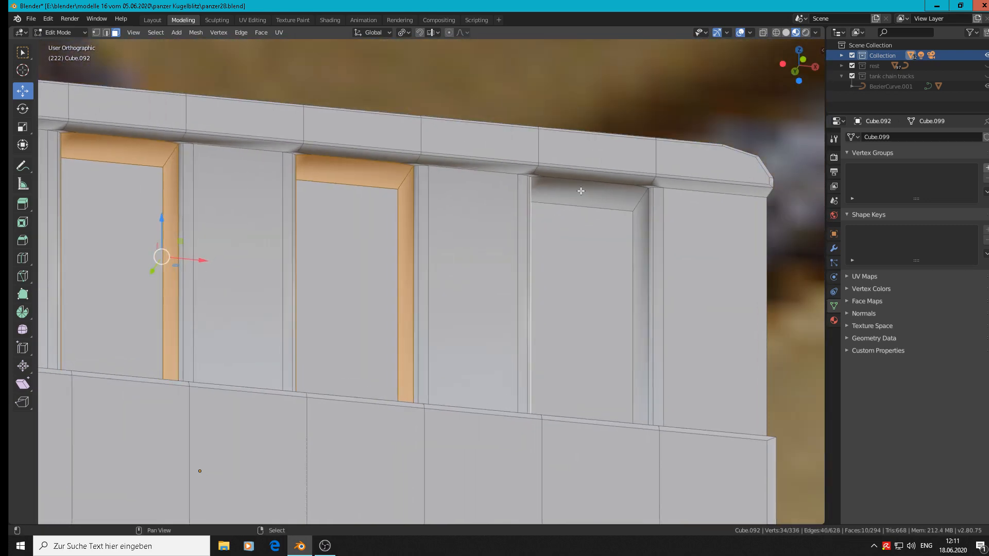
{"action": "left_click", "coordinate": [580, 189], "text": "shift"}
{"action": "left_click", "coordinate": [644, 234], "text": "shift"}
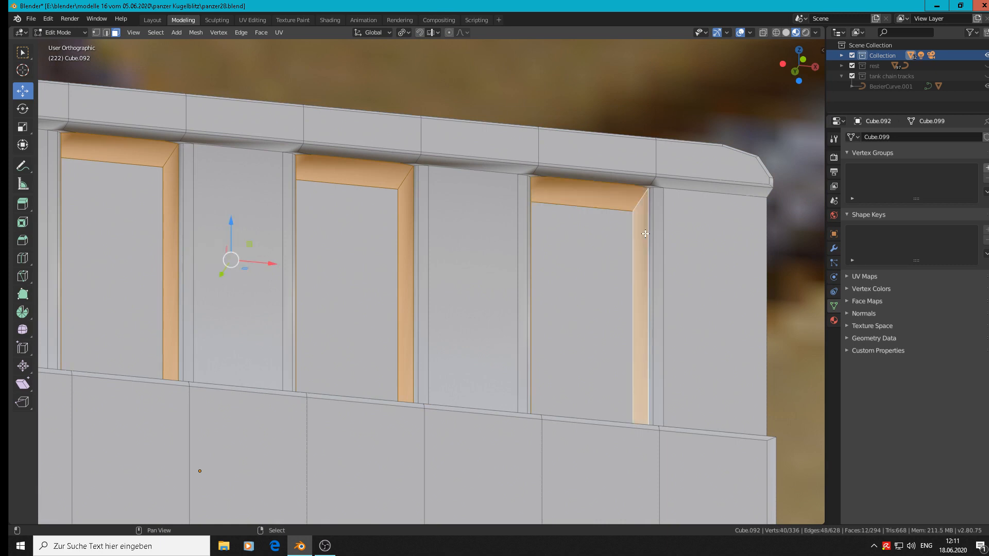
Extend the selection with the face loop around the lip and the row of underside faces along the whole lip
{"action": "left_click", "coordinate": [650, 182], "text": "alt+shift"}
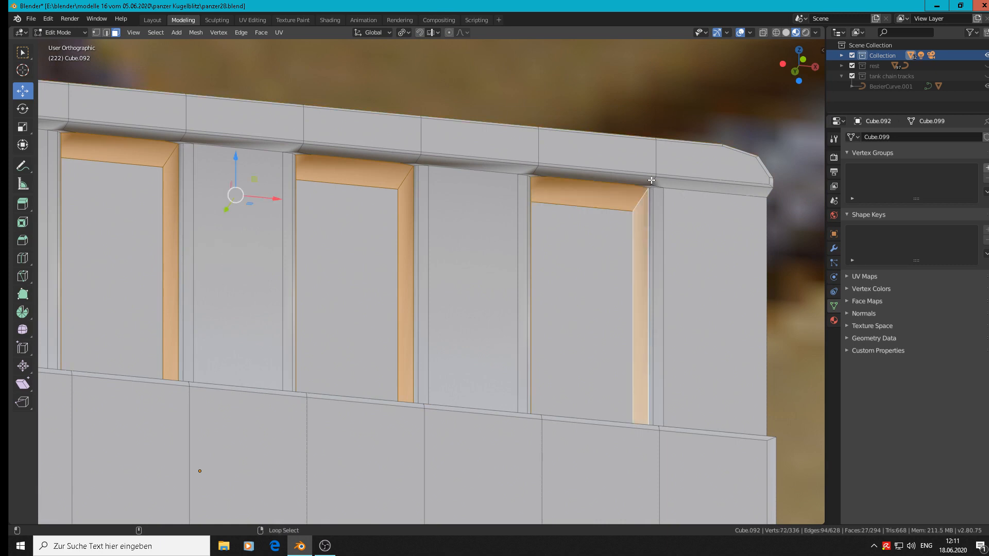
{"action": "left_click", "coordinate": [622, 182], "text": "shift"}
{"action": "left_click", "coordinate": [661, 184], "text": "shift"}
{"action": "left_click", "coordinate": [452, 171], "text": "shift"}
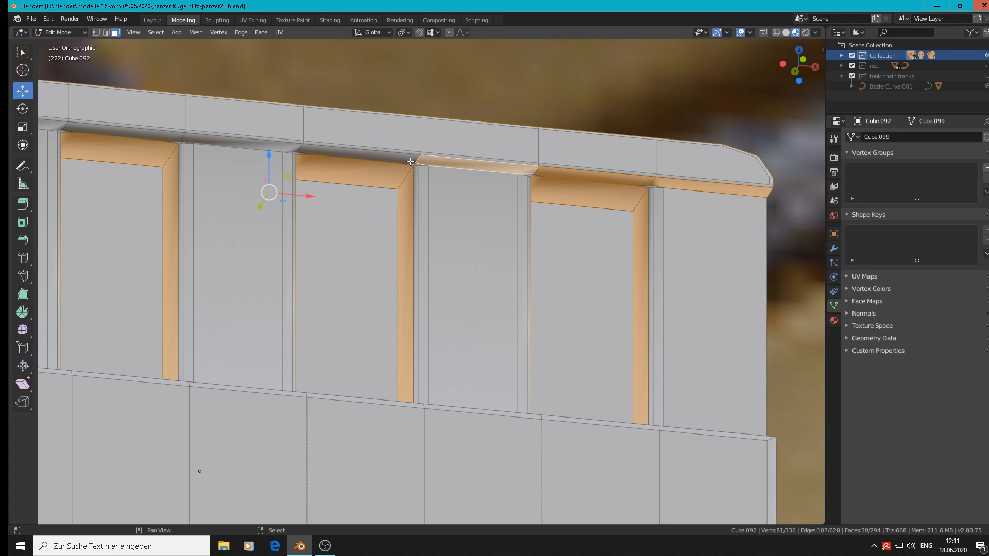
{"action": "middle_click_drag", "start_coordinate": [472, 191], "coordinate": [480, 191], "text": "shift"}
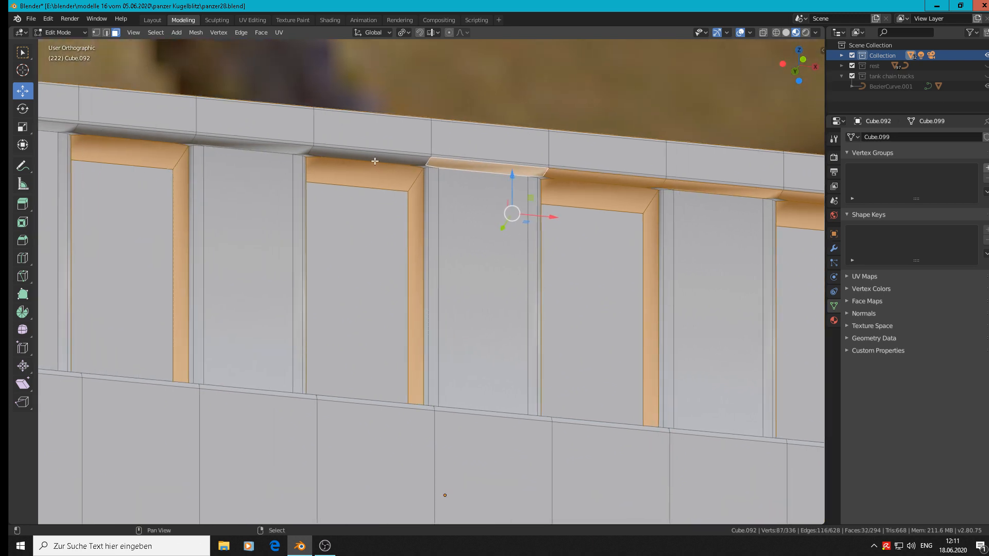
{"action": "left_click", "coordinate": [376, 161], "text": "shift"}
{"action": "left_click", "coordinate": [226, 149], "text": "shift"}
{"action": "left_click", "coordinate": [138, 142], "text": "shift"}
{"action": "middle_click_drag", "start_coordinate": [138, 142], "coordinate": [299, 145], "text": "shift"}
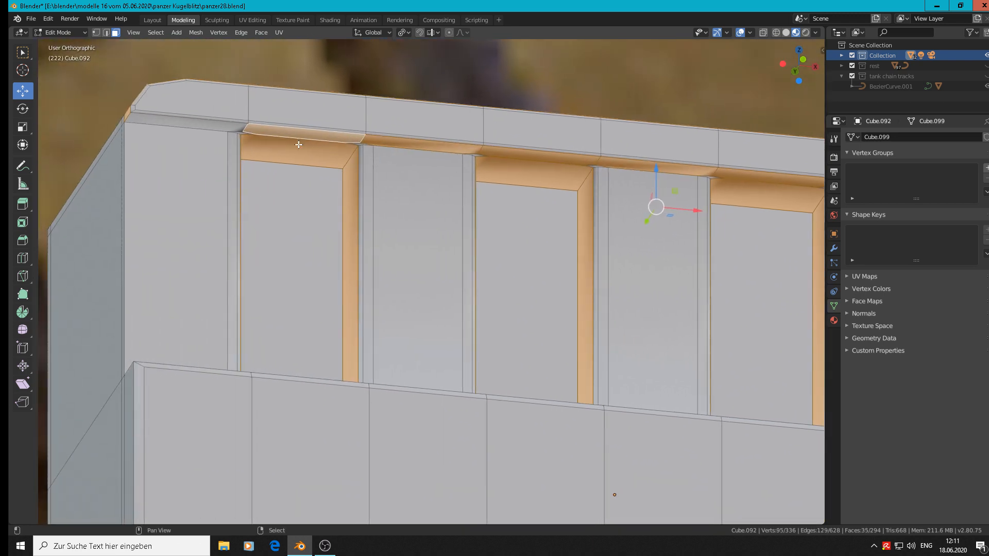
{"action": "left_click", "coordinate": [224, 125], "text": "shift"}
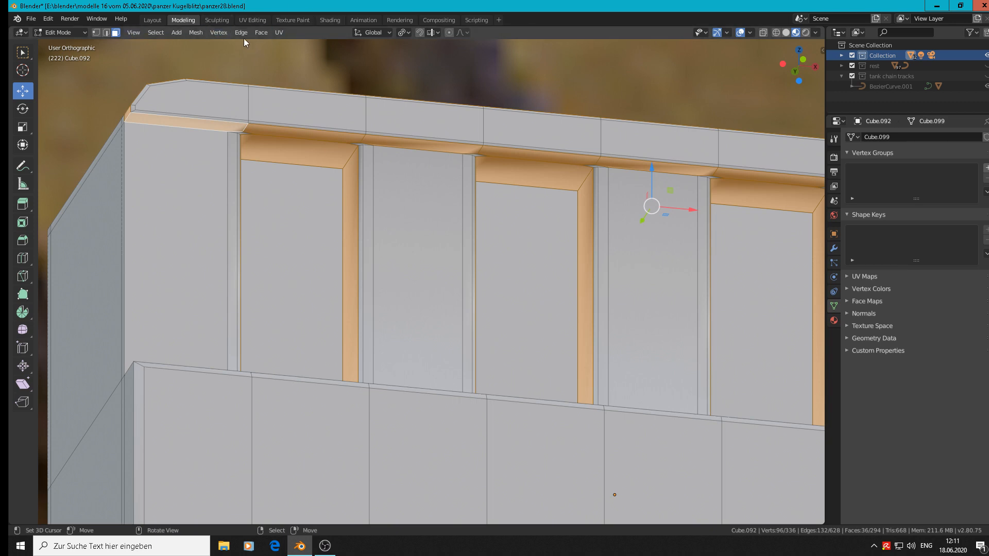
Apply Shade Flat to the selected recess and lip faces and inspect the housing's shading in Object Mode
{"action": "left_click", "coordinate": [264, 35]}
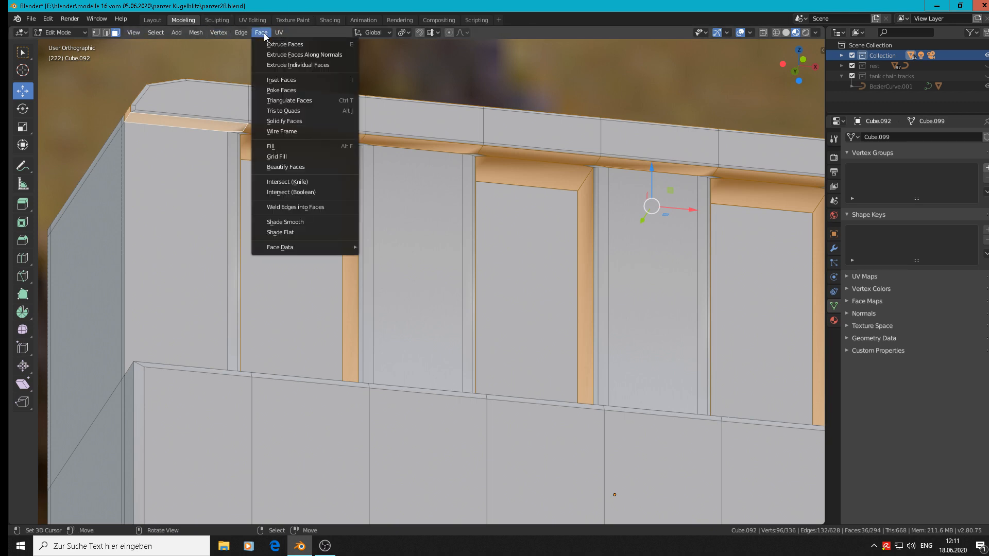
{"action": "left_click", "coordinate": [307, 232]}
{"action": "scroll", "coordinate": [308, 232], "scroll_direction": "down", "scroll_amount": 4}
{"action": "key", "text": "Tab"}
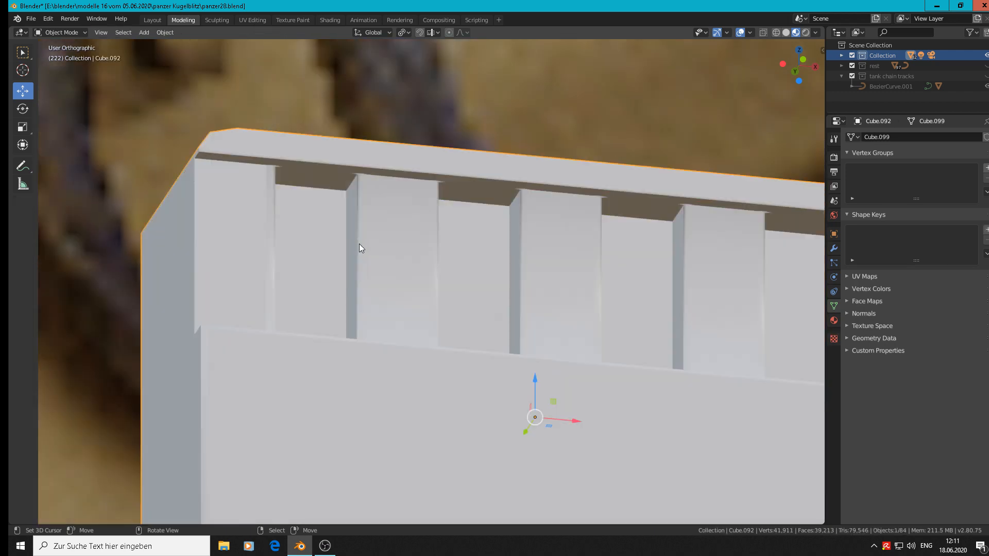
{"action": "scroll", "coordinate": [360, 251], "scroll_direction": "up", "scroll_amount": 5}
{"action": "scroll", "coordinate": [323, 273], "scroll_direction": "down", "scroll_amount": 4}
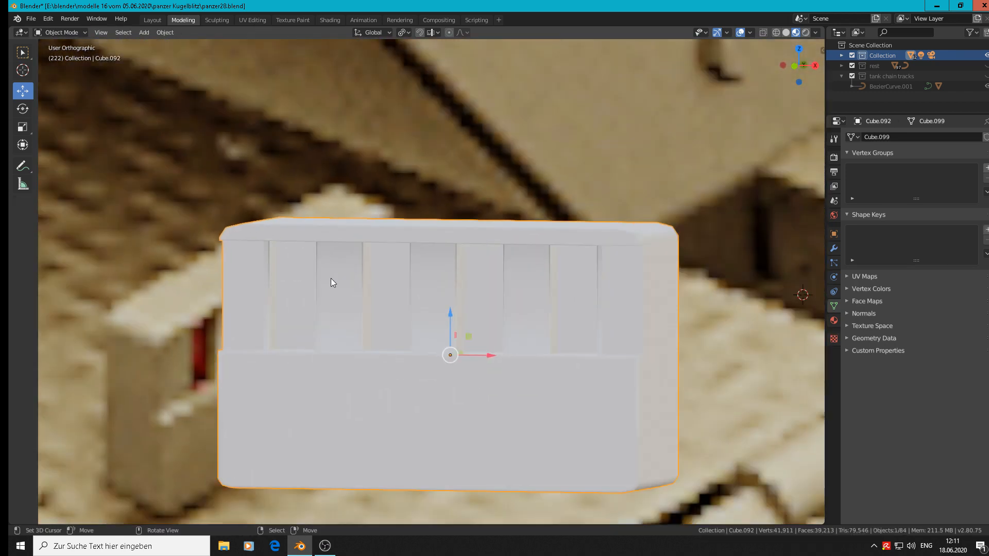
{"action": "middle_click_drag", "start_coordinate": [406, 311], "coordinate": [379, 323]}
Compare the deselected housing with the rear light in the reference photo, then select the housing again
{"action": "key", "text": "alt+a"}
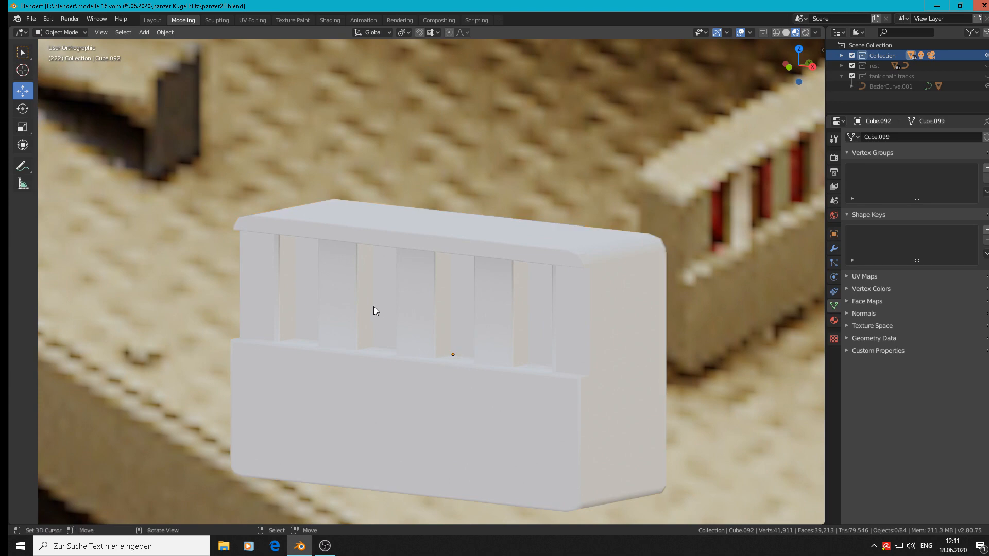
{"action": "scroll", "coordinate": [373, 306], "scroll_direction": "down", "scroll_amount": 1}
{"action": "key", "text": "Tab"}
{"action": "key", "text": "Tab"}
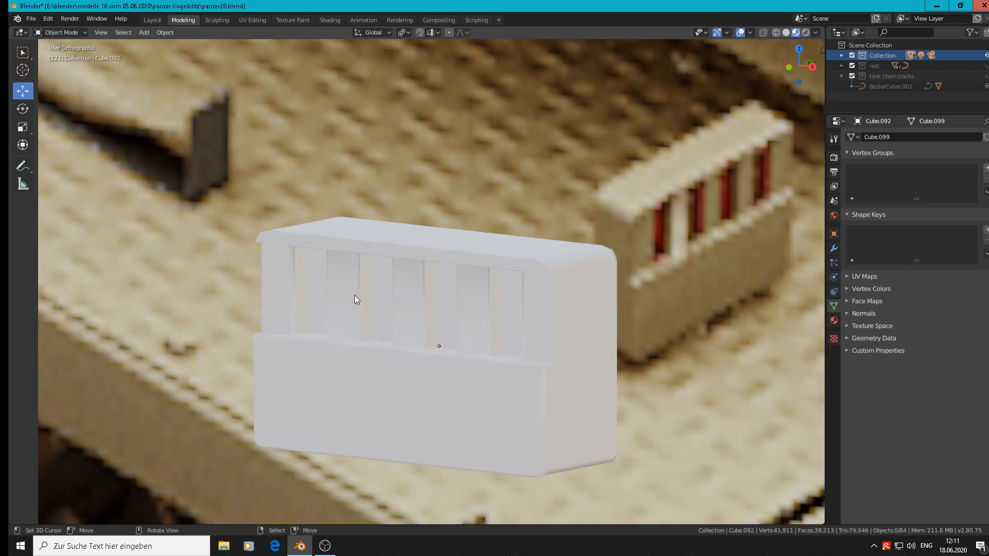
{"action": "scroll", "coordinate": [355, 295], "scroll_direction": "down", "scroll_amount": 4}
{"action": "middle_click_drag", "start_coordinate": [353, 302], "coordinate": [471, 311]}
{"action": "scroll", "coordinate": [374, 320], "scroll_direction": "down", "scroll_amount": 2}
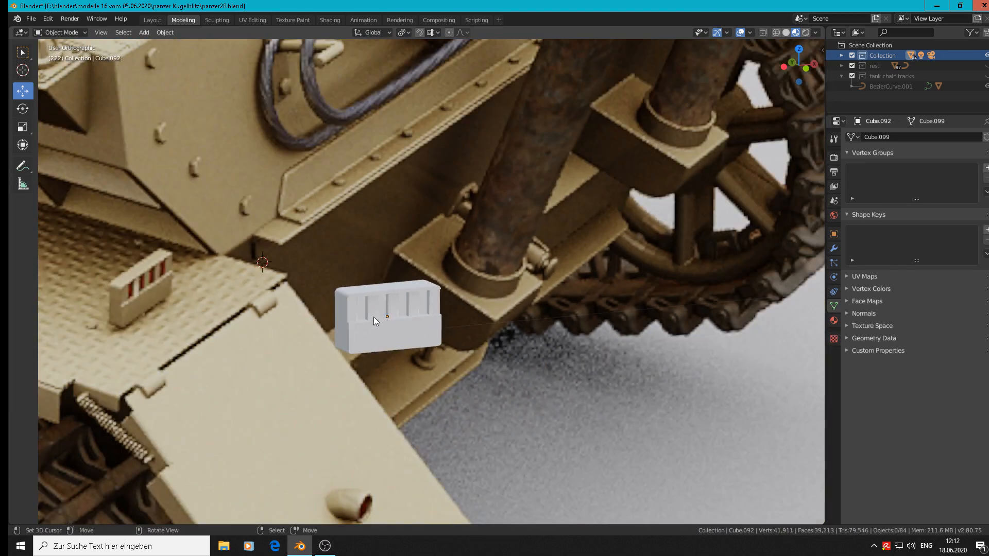
{"action": "middle_click_drag", "start_coordinate": [422, 369], "coordinate": [465, 376]}
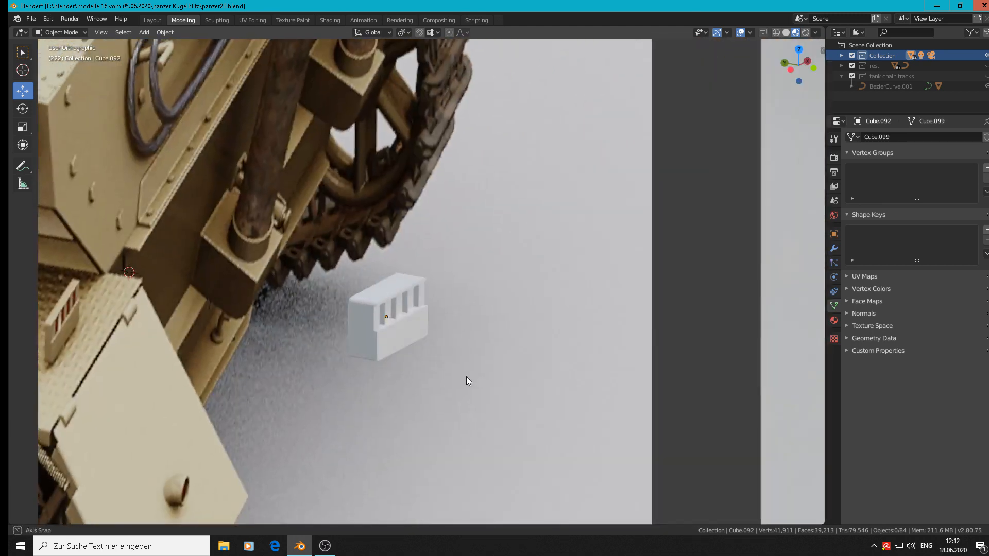
{"action": "left_click", "coordinate": [395, 332]}
{"action": "key", "text": "s"}
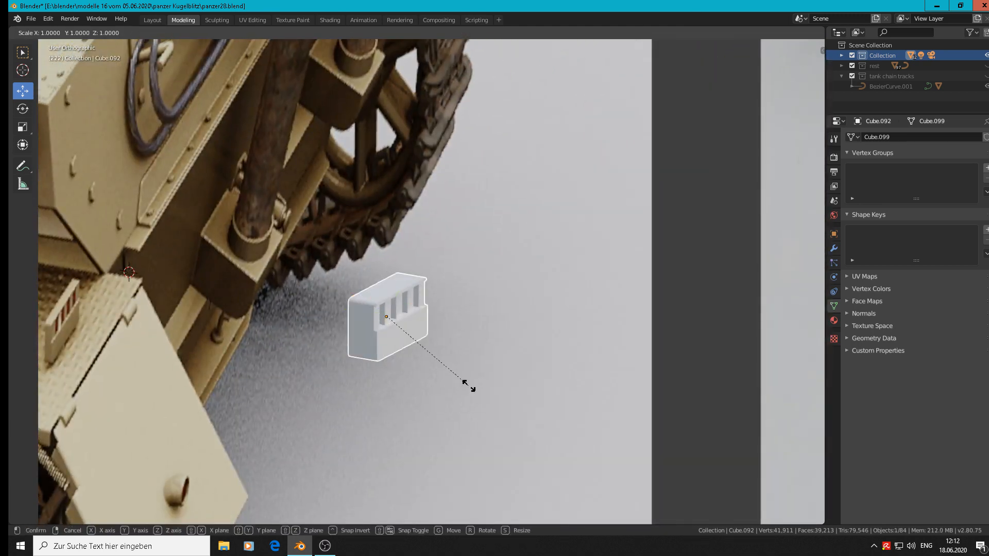
{"action": "key", "text": "x"}
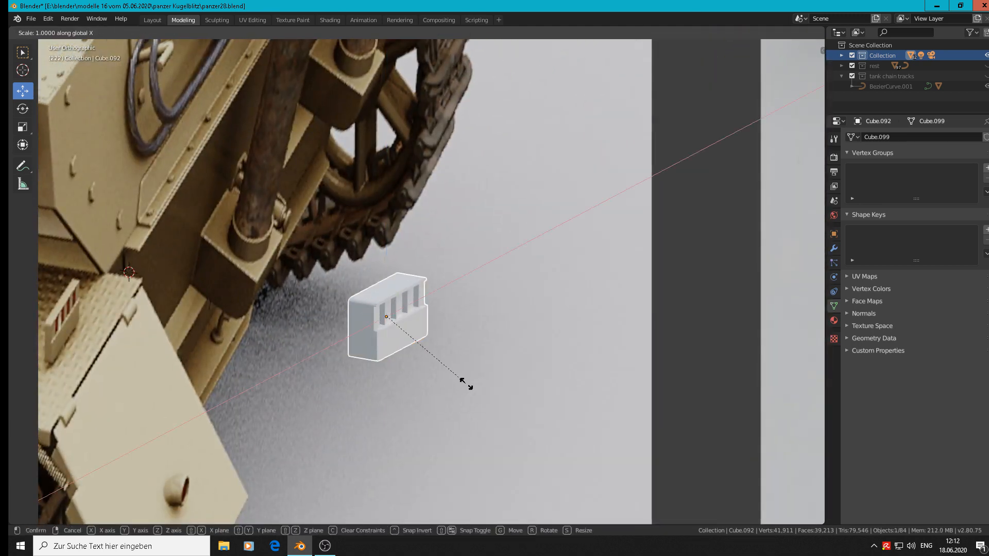
{"action": "key", "text": "Escape"}
Switch the keyboard layout to German and thin the housing along global Y by factors 0.766 and 0.786
{"action": "left_click", "coordinate": [925, 546]}
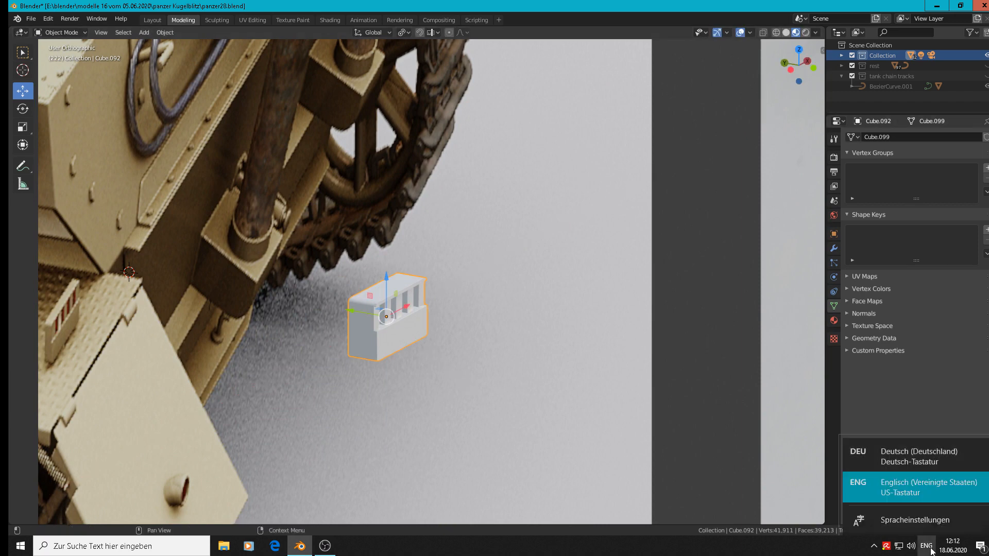
{"action": "left_click", "coordinate": [918, 454]}
{"action": "key", "text": "s"}
{"action": "key", "text": "y"}
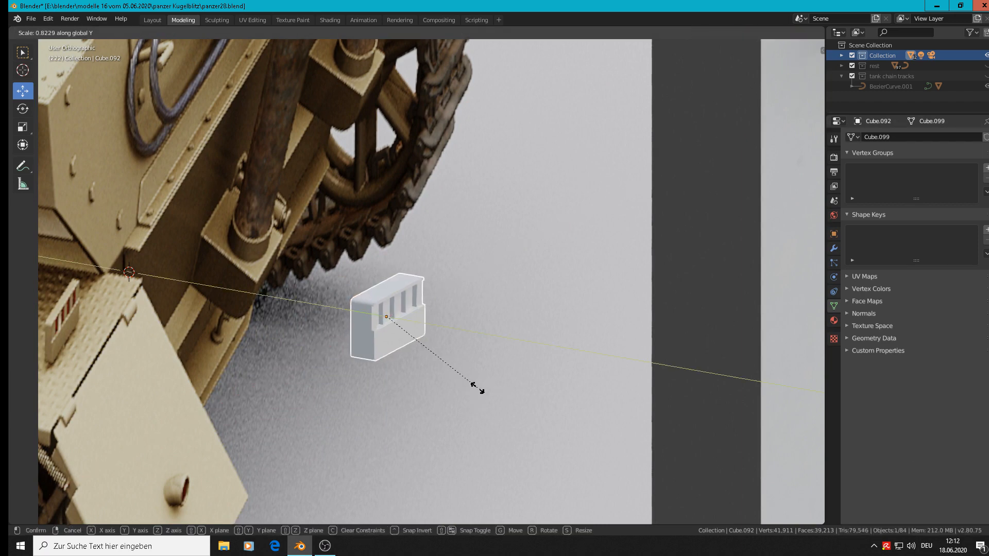
{"action": "left_click", "coordinate": [469, 385]}
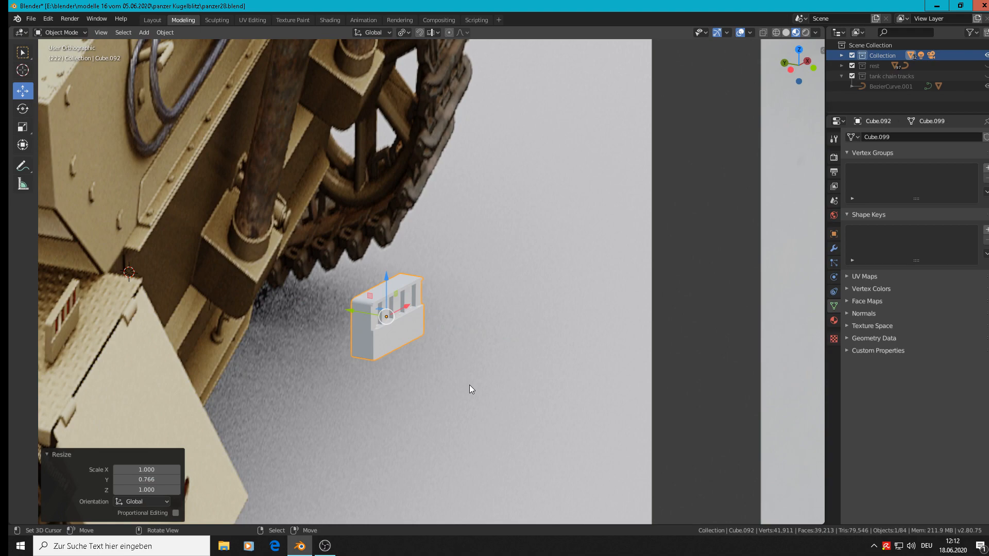
{"action": "key", "text": "s"}
{"action": "key", "text": "y"}
{"action": "left_click", "coordinate": [447, 373]}
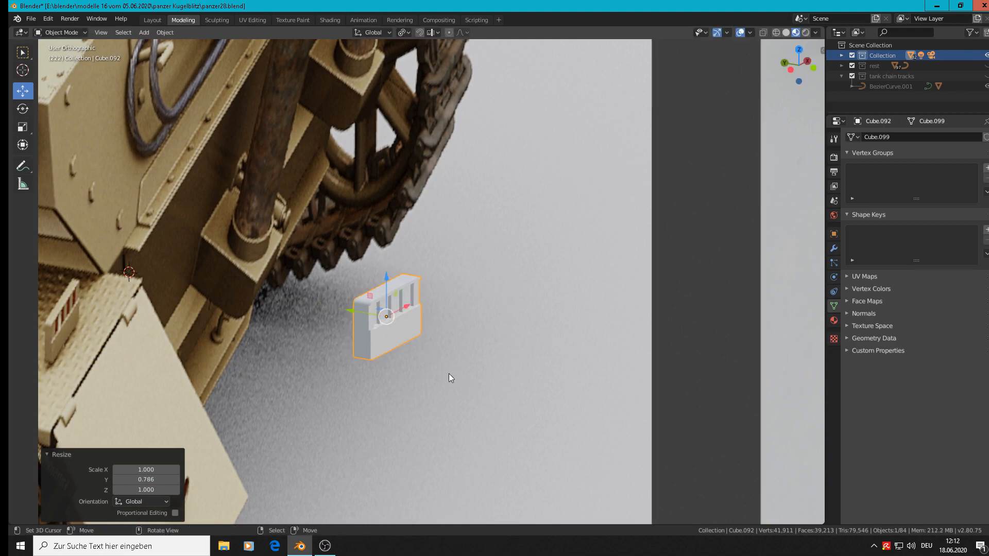
Move the housing in front view about 1.3 m toward -X and 0.62 m down beside the other finished parts, and enlarge it
{"action": "scroll", "coordinate": [447, 373], "scroll_direction": "down", "scroll_amount": 2}
{"action": "scroll", "coordinate": [412, 378], "scroll_direction": "down", "scroll_amount": 4}
{"action": "key", "text": "KP_1"}
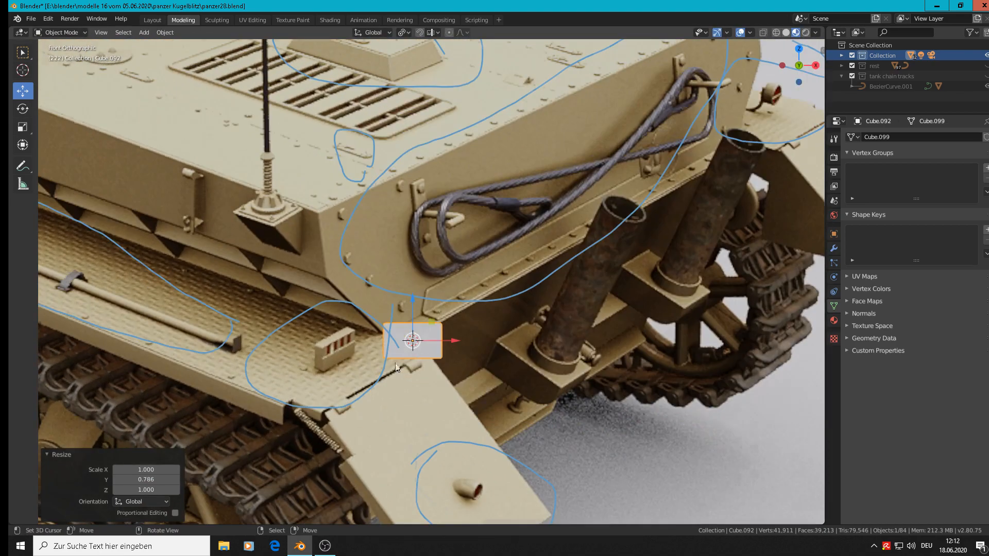
{"action": "scroll", "coordinate": [403, 388], "scroll_direction": "down", "scroll_amount": 4}
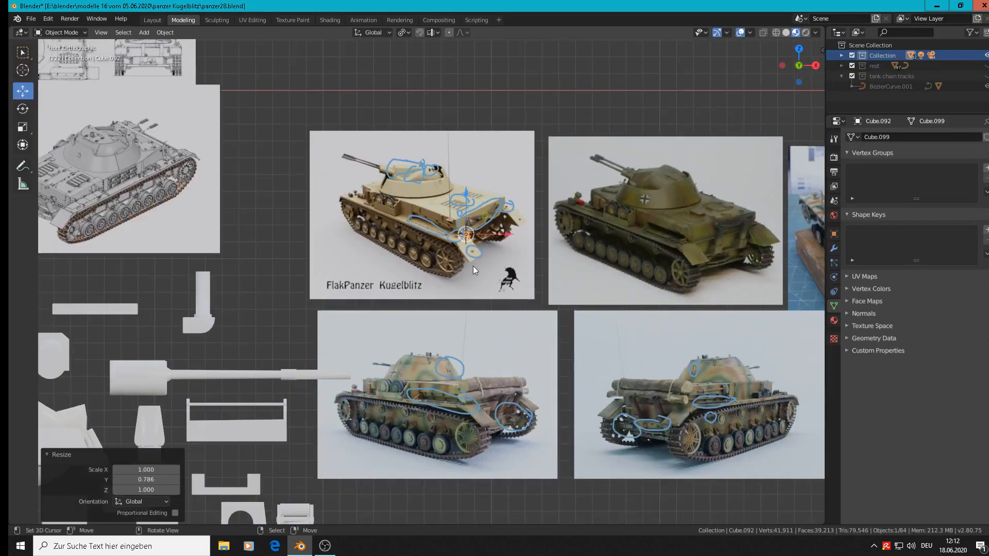
{"action": "key", "text": "g"}
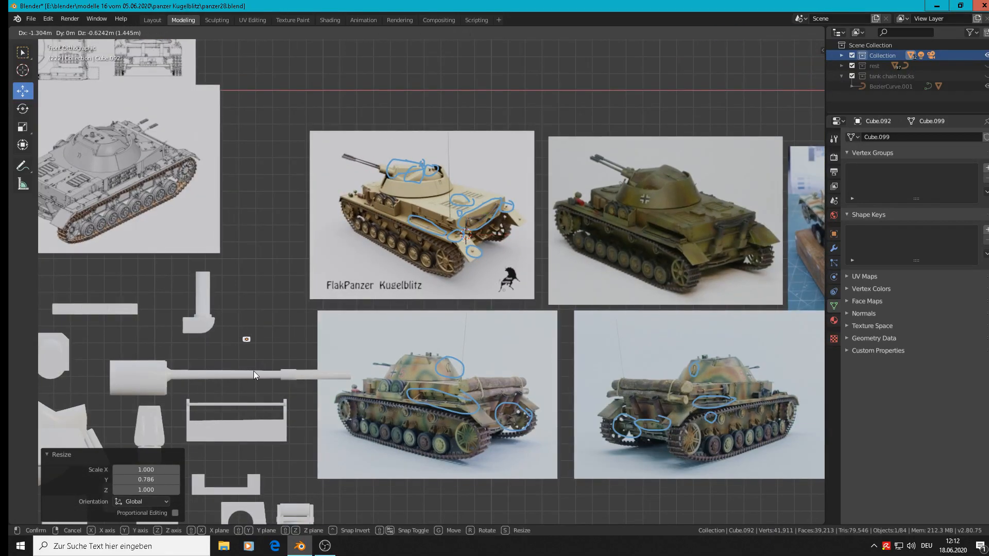
{"action": "left_click", "coordinate": [253, 371]}
{"action": "key", "text": "s"}
{"action": "left_click", "coordinate": [257, 314]}
Examine the placed housing and the marked small parts on the tank's rear in the tan reference photo
{"action": "key", "text": "Tab"}
{"action": "scroll", "coordinate": [256, 314], "scroll_direction": "up", "scroll_amount": 4}
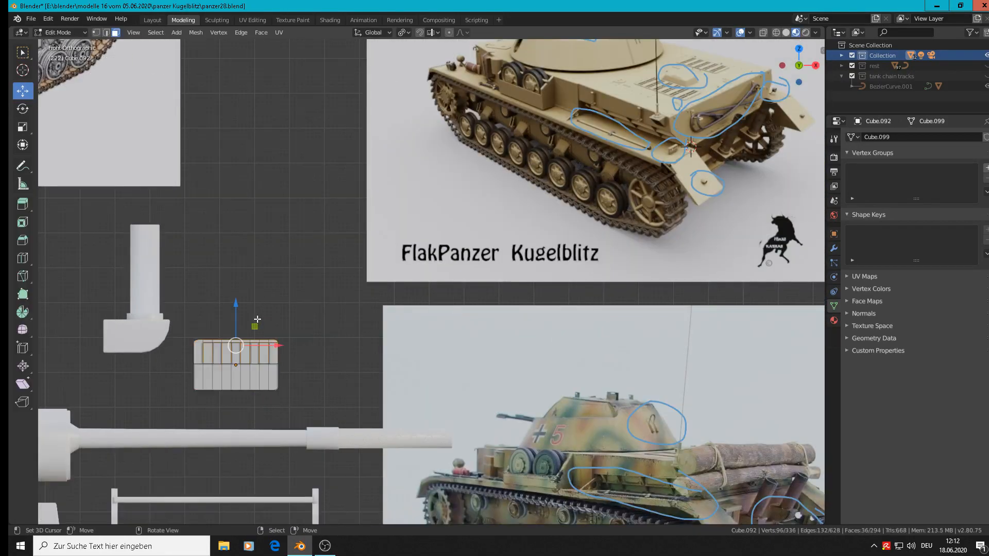
{"action": "key", "text": "Tab"}
{"action": "middle_click_drag", "start_coordinate": [274, 327], "coordinate": [335, 340]}
{"action": "scroll", "coordinate": [387, 124], "scroll_direction": "up", "scroll_amount": 3}
{"action": "key", "text": "KP_1"}
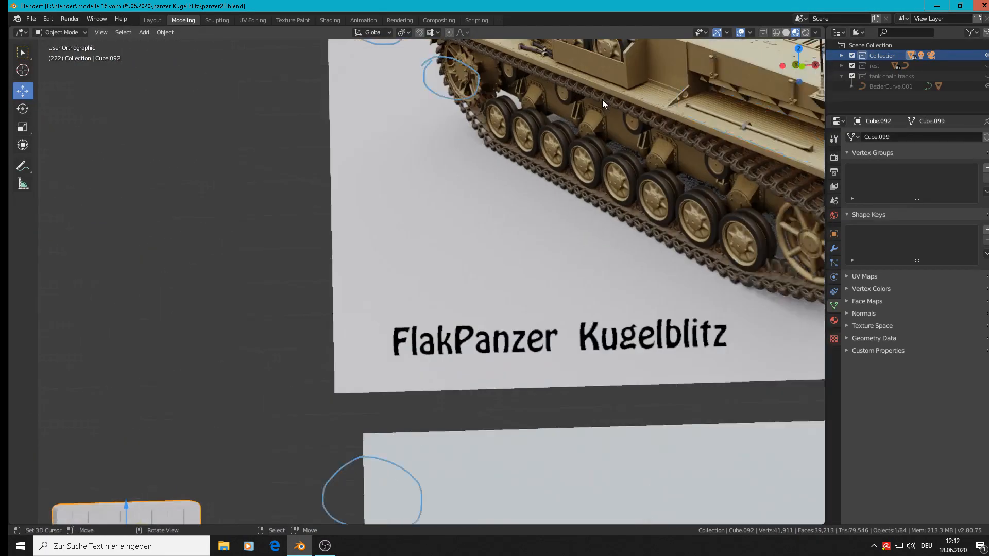
{"action": "scroll", "coordinate": [669, 106], "scroll_direction": "down", "scroll_amount": 4}
{"action": "scroll", "coordinate": [440, 251], "scroll_direction": "up", "scroll_amount": 8}
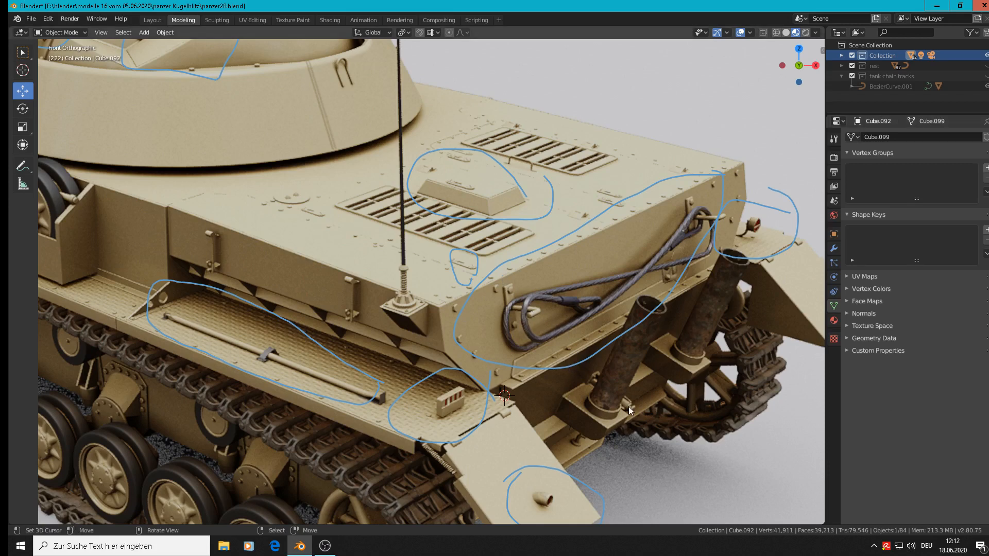
Add a Bezier circle at the towing cable hook's bend in the reference photo and rotate it 90° about global X
{"action": "left_click", "coordinate": [536, 310]}
{"action": "left_click", "coordinate": [144, 32]}
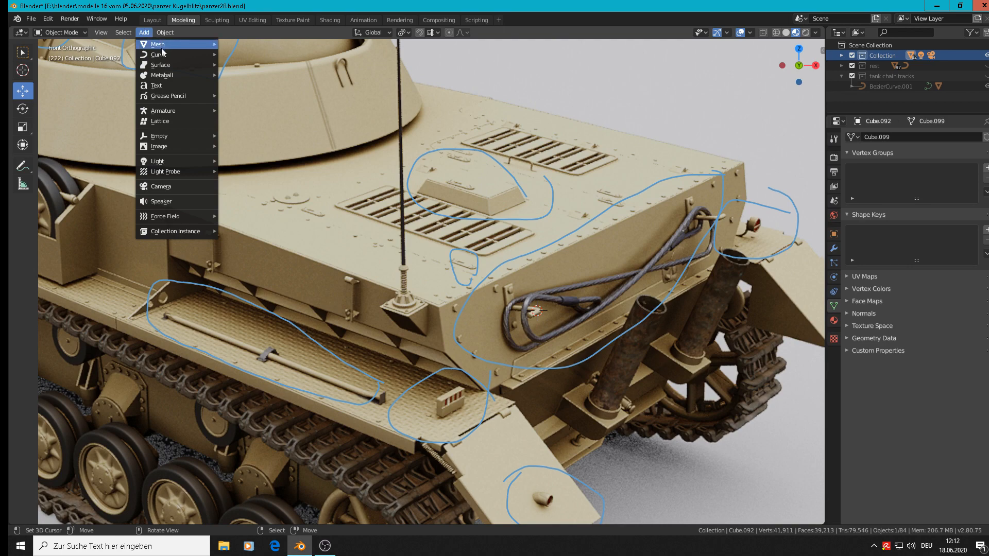
{"action": "mouse_move", "coordinate": [159, 54]}
{"action": "left_click", "coordinate": [252, 65]}
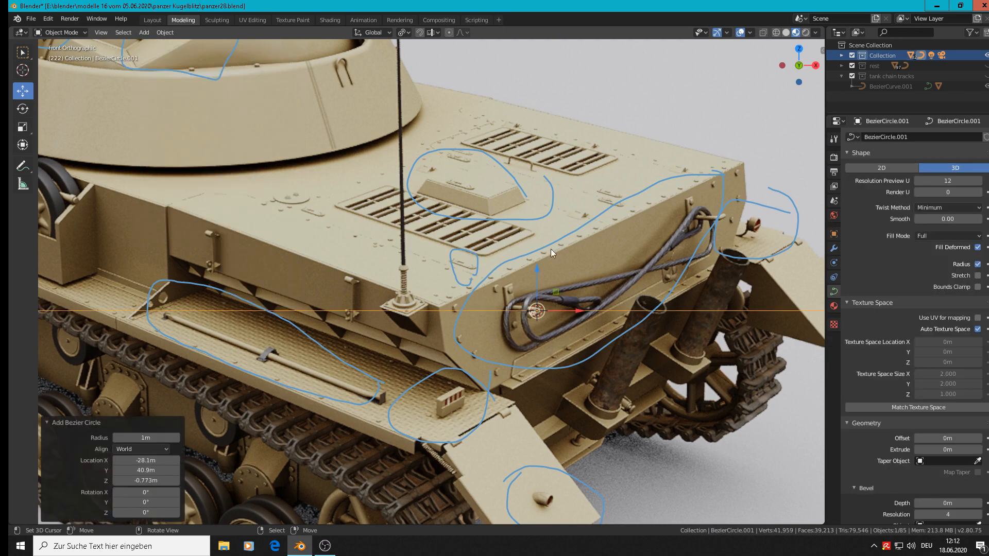
{"action": "type", "text": "rx"}
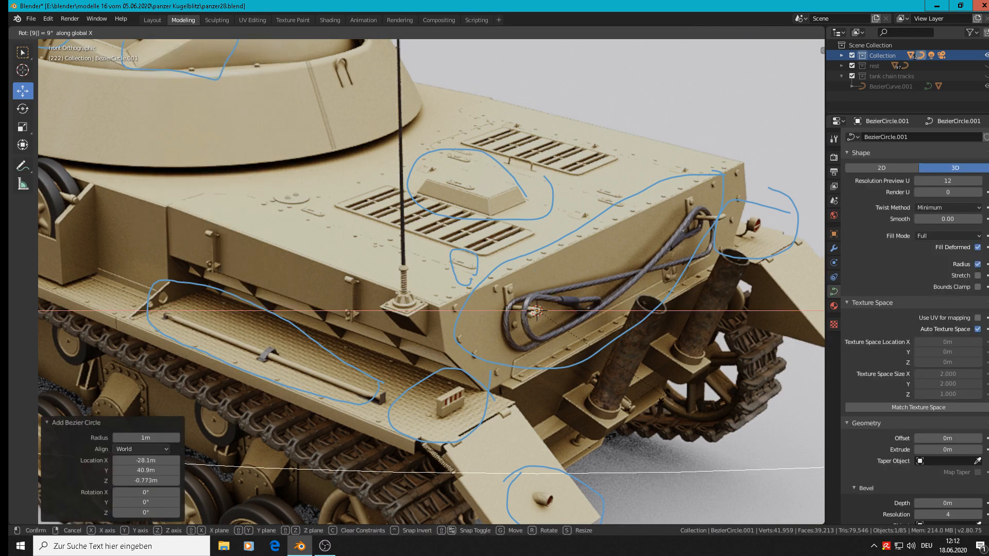
{"action": "type", "text": "90"}
{"action": "key", "text": "Return"}
Shrink the circle uniformly by factors 0.126, 0.084 and 0.543 to roughly the size of the hook's bend
{"action": "key", "text": "s"}
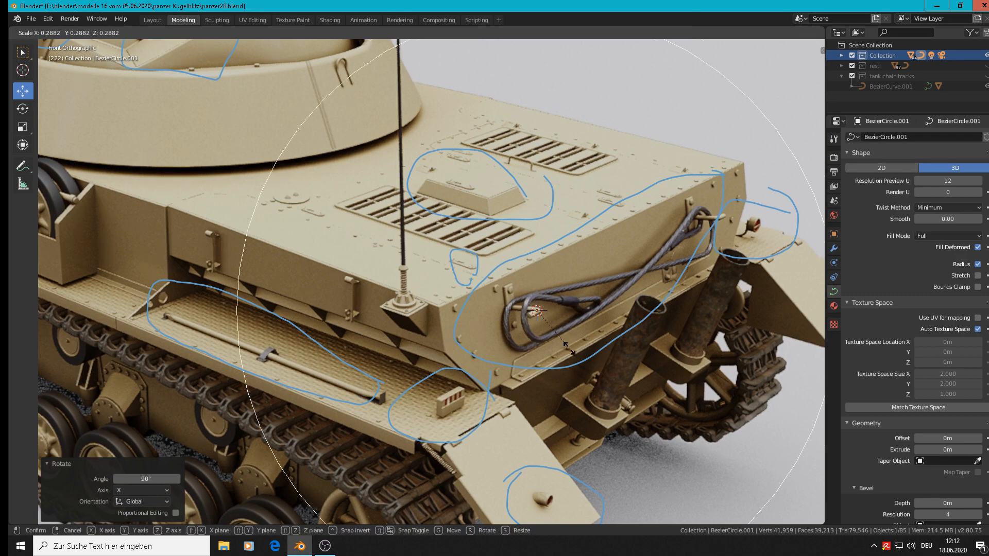
{"action": "left_click", "coordinate": [554, 324]}
{"action": "key", "text": "s"}
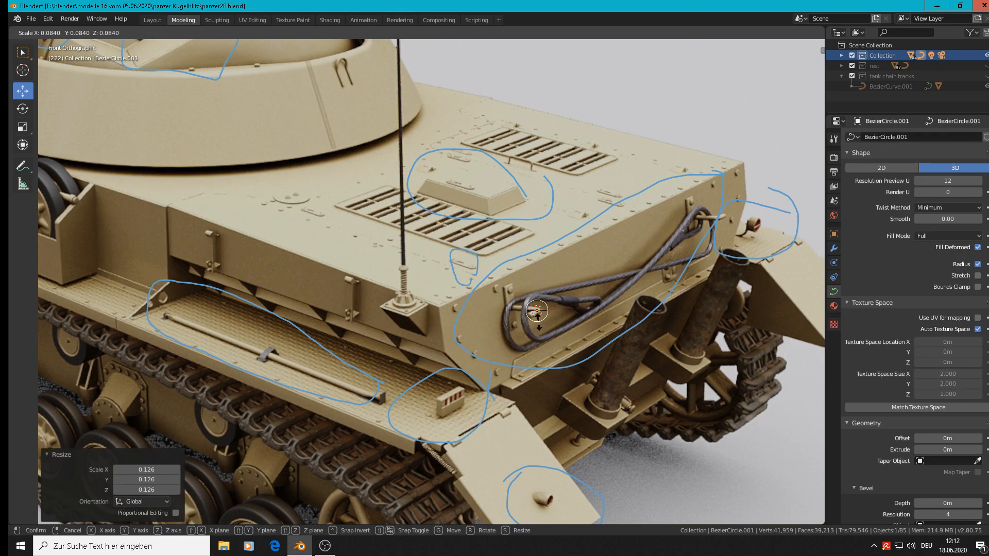
{"action": "left_click", "coordinate": [564, 317]}
{"action": "scroll", "coordinate": [580, 314], "scroll_direction": "up", "scroll_amount": 2}
{"action": "scroll", "coordinate": [580, 314], "scroll_direction": "up", "scroll_amount": 3}
{"action": "key", "text": "s"}
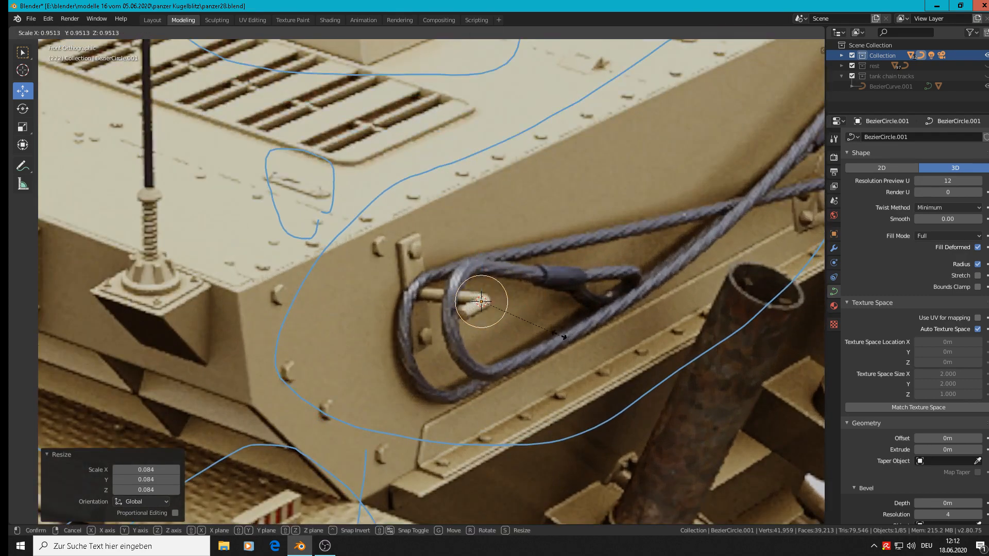
{"action": "left_click", "coordinate": [527, 319]}
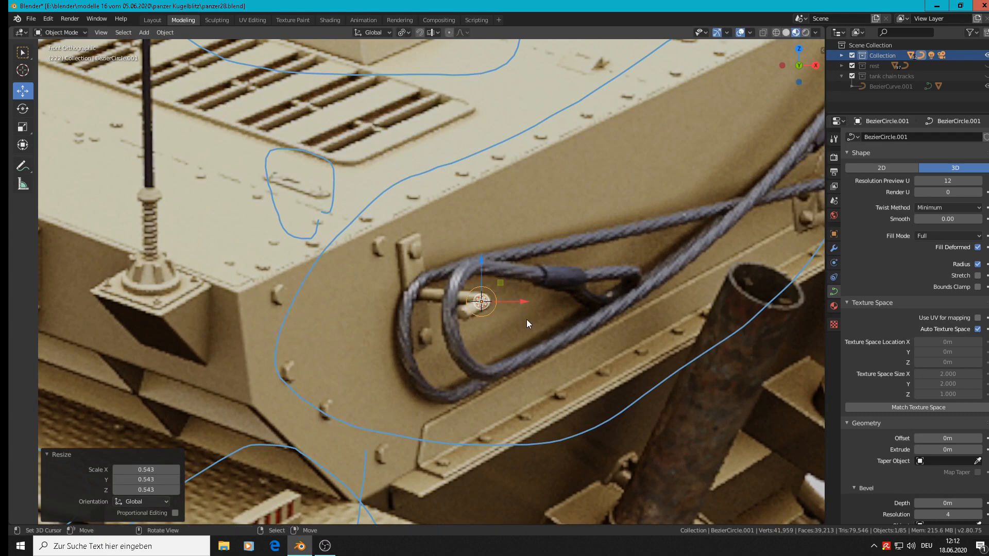
Give the circle curve a bevel depth of 0.35 m to form a thick ring
{"action": "scroll", "coordinate": [523, 298], "scroll_direction": "up", "scroll_amount": 2}
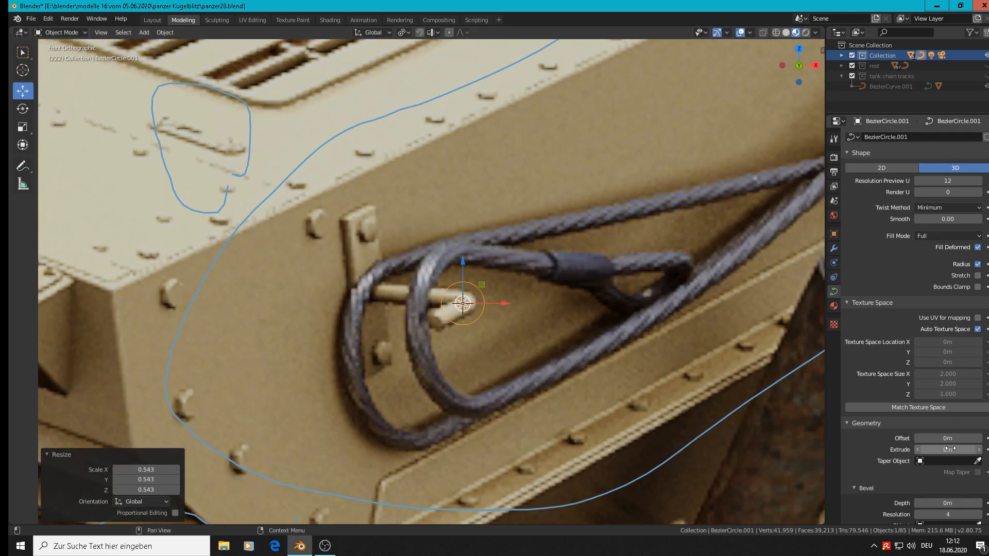
{"action": "scroll", "coordinate": [949, 449], "scroll_direction": "down", "scroll_amount": 4}
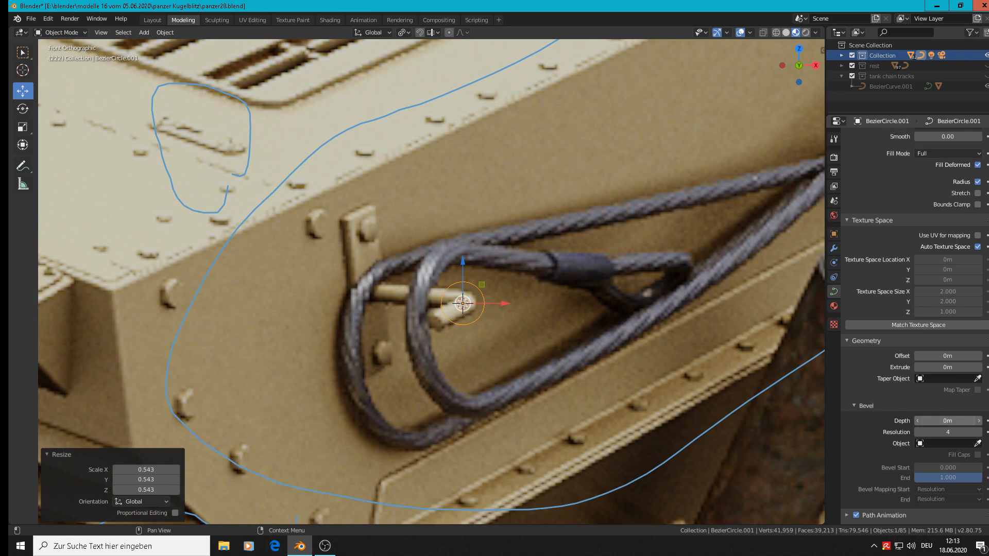
{"action": "left_click_drag", "start_coordinate": [947, 421], "coordinate": [971, 420]}
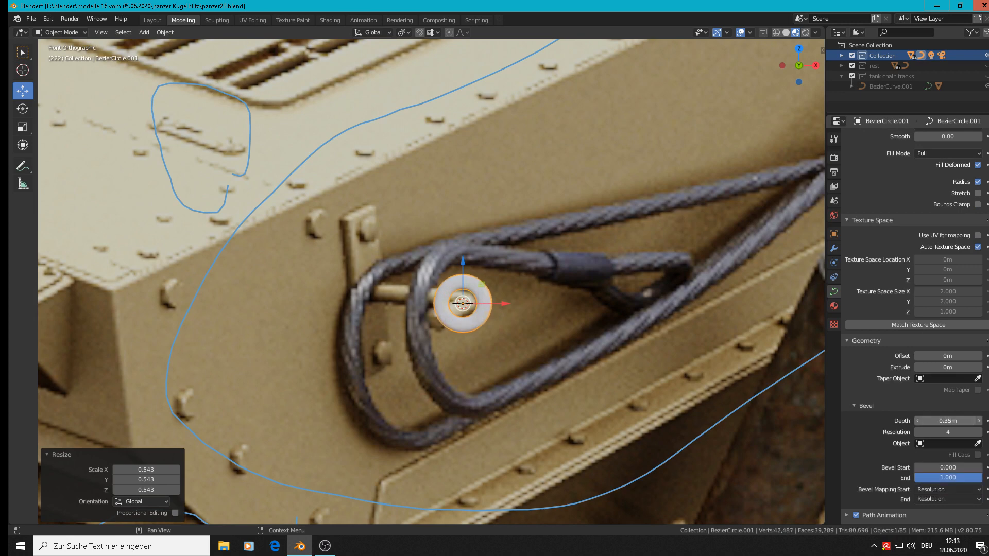
{"action": "scroll", "coordinate": [524, 334], "scroll_direction": "up", "scroll_amount": 3}
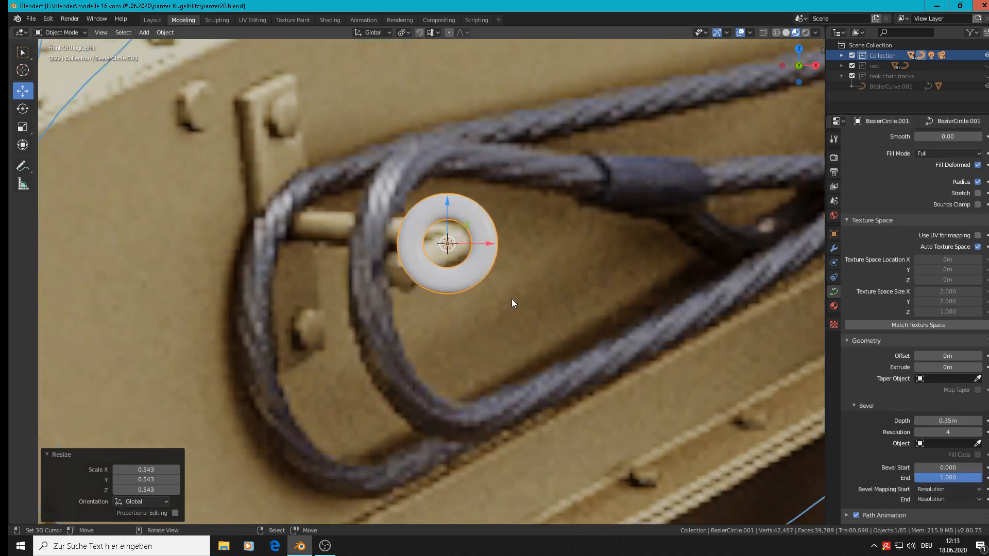
Convert the beveled circle curve to a mesh
{"action": "key", "text": "Tab"}
{"action": "key", "text": "Tab"}
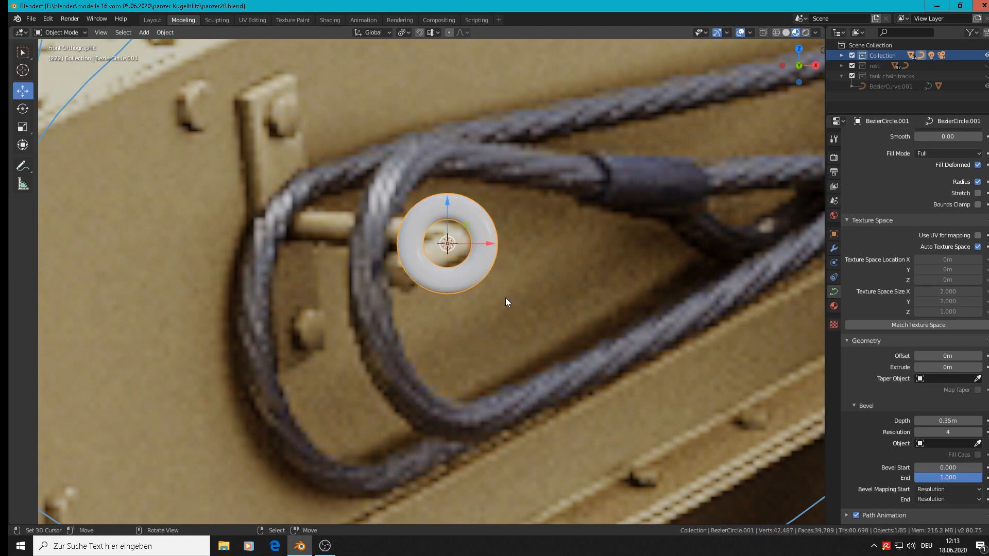
{"action": "key", "text": "F3"}
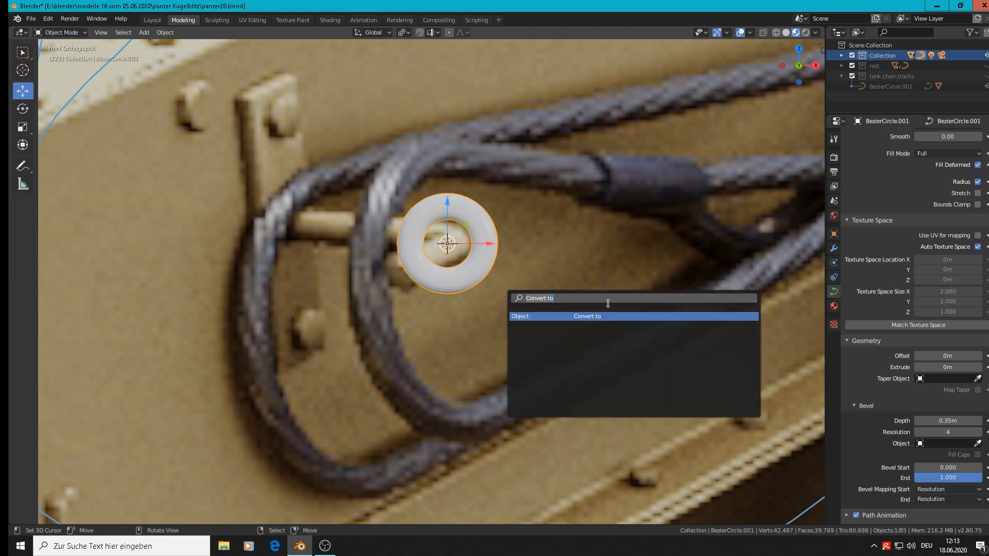
{"action": "left_click", "coordinate": [592, 316]}
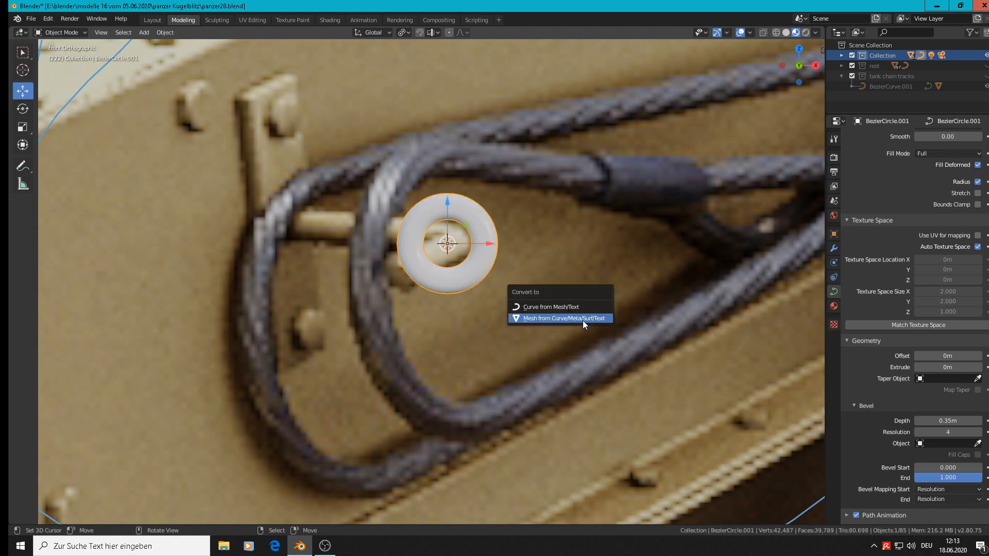
{"action": "left_click", "coordinate": [583, 319]}
Edit the ring with see-through vertex selection and delete the vertices of its -X half
{"action": "key", "text": "Tab"}
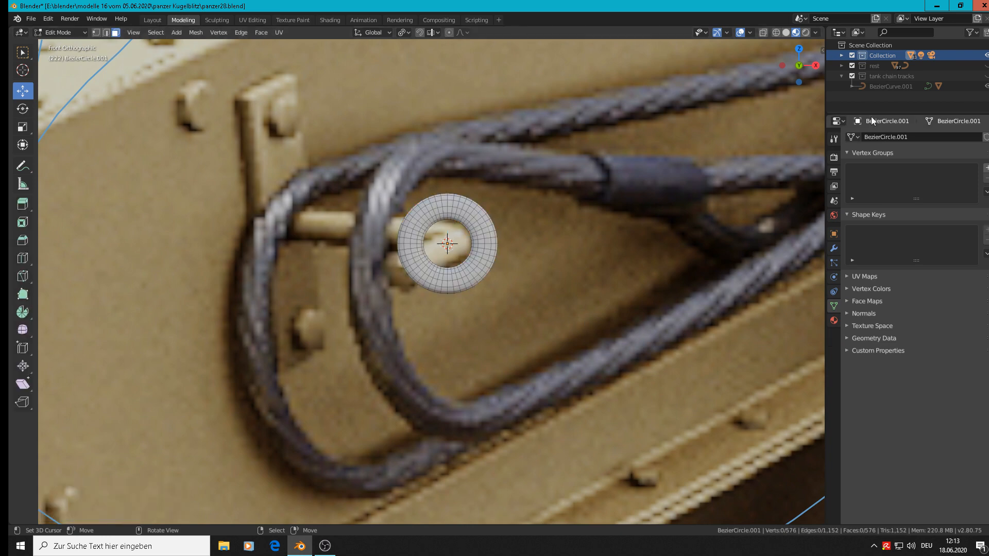
{"action": "left_click", "coordinate": [762, 32]}
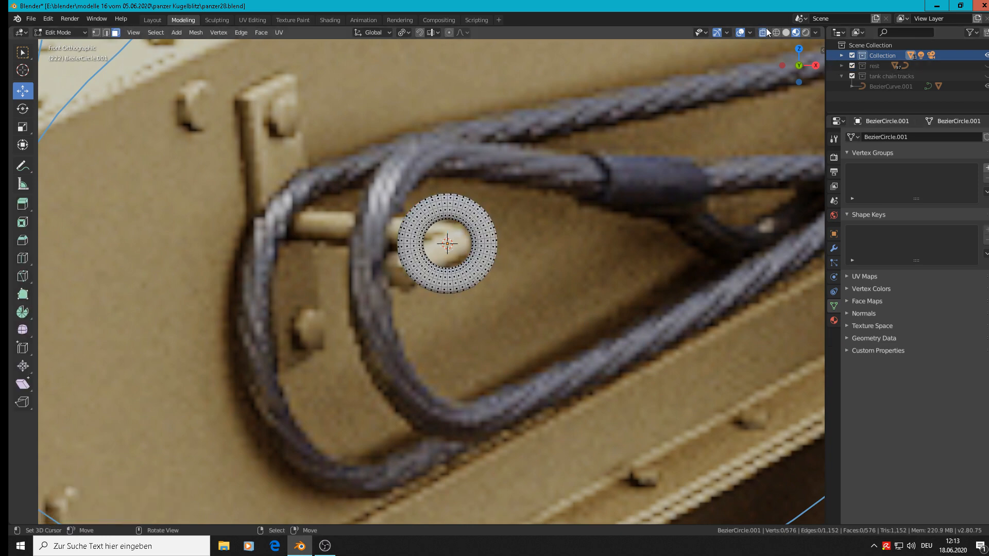
{"action": "left_click", "coordinate": [96, 32]}
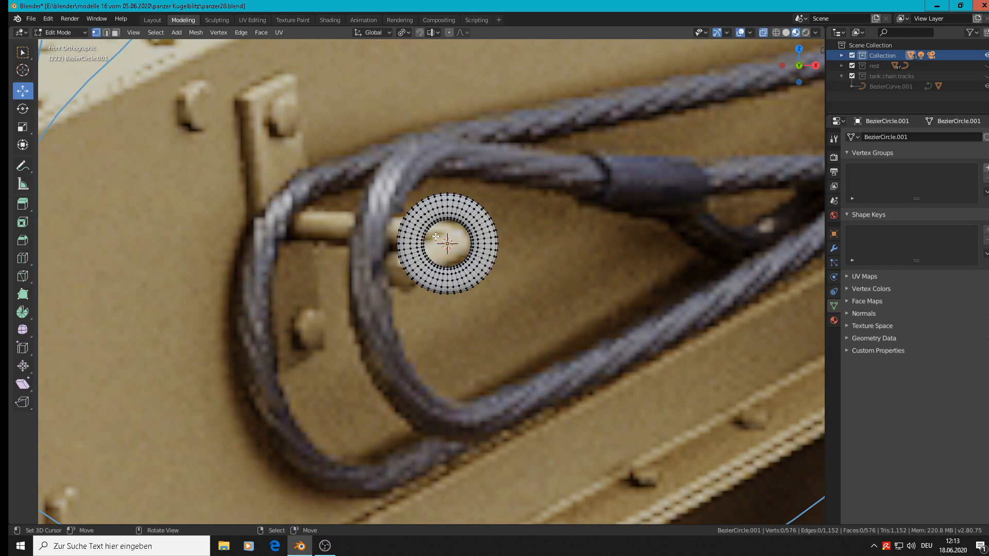
{"action": "key", "text": "c"}
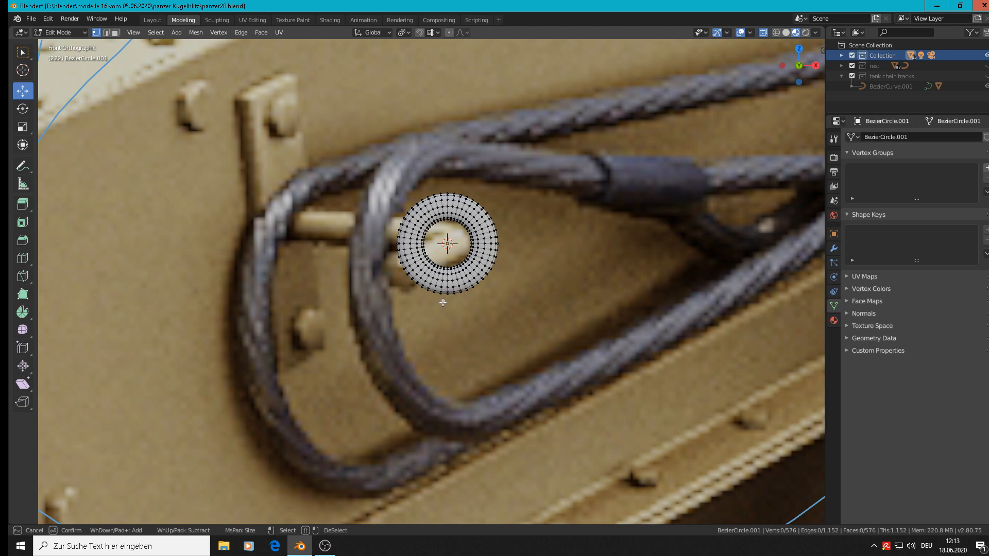
{"action": "key", "text": "Escape"}
{"action": "key", "text": "b"}
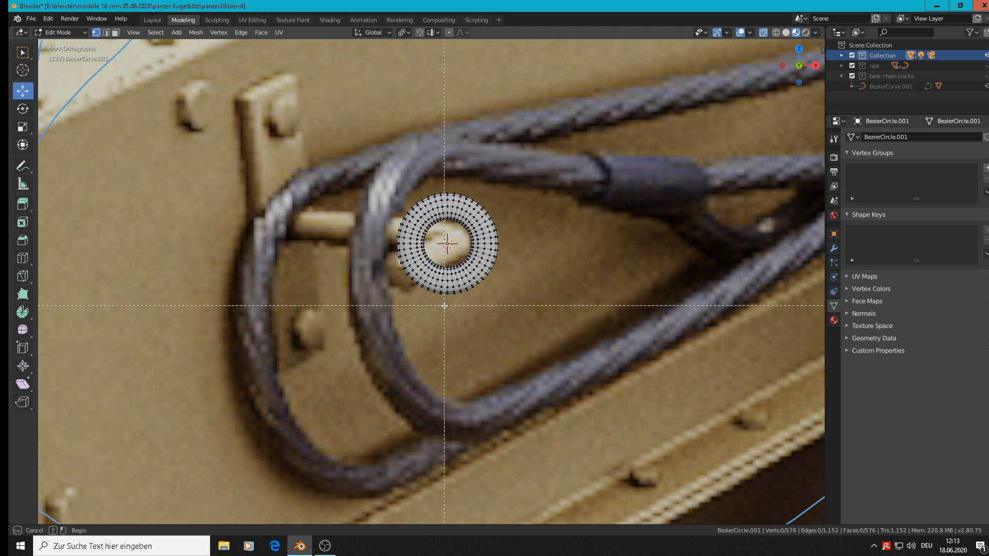
{"action": "left_click_drag", "start_coordinate": [448, 307], "coordinate": [345, 137]}
{"action": "key", "text": "x"}
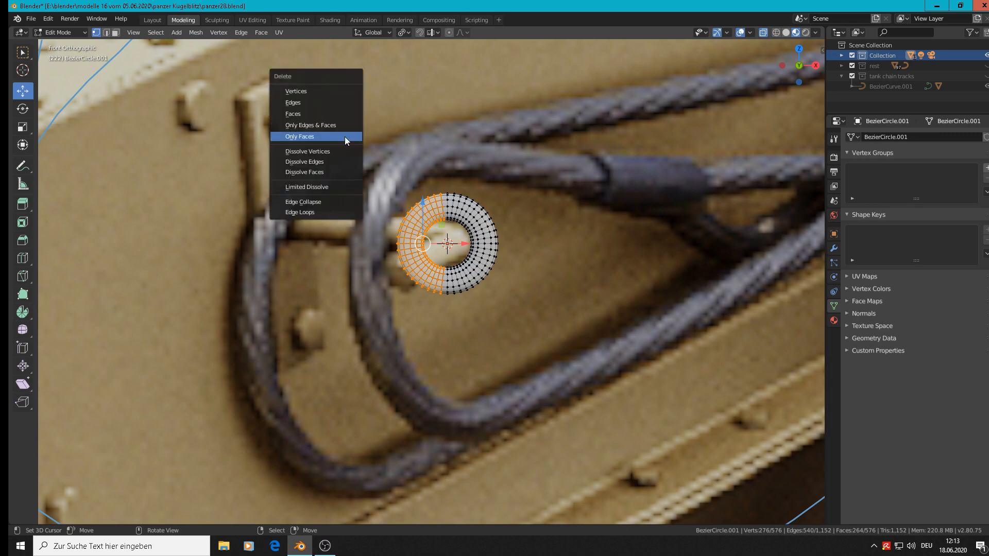
{"action": "left_click", "coordinate": [328, 91]}
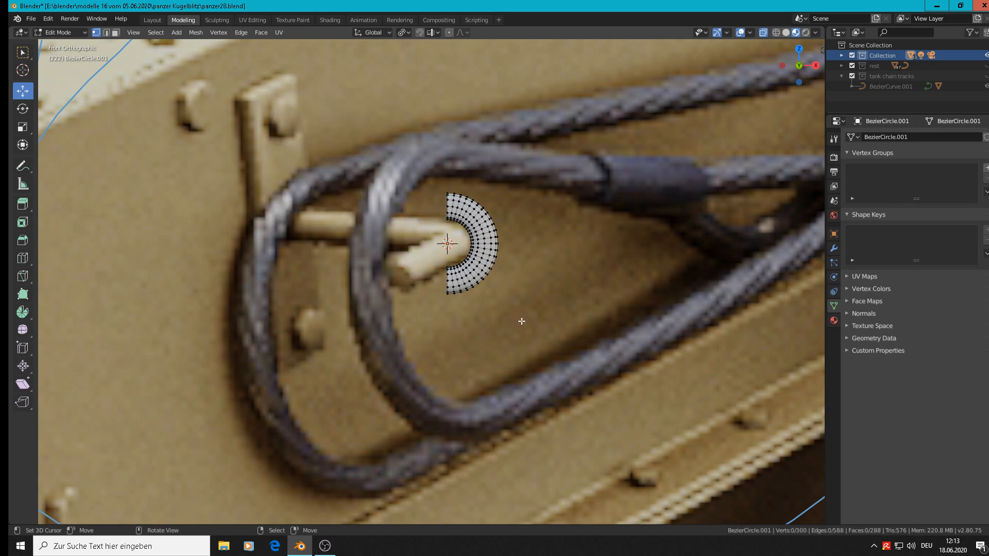
Delete the vertices of the half ring's lower part, keeping only the upper quarter bend
{"action": "key", "text": "b"}
{"action": "left_click_drag", "start_coordinate": [563, 331], "coordinate": [388, 246]}
{"action": "key", "text": "x"}
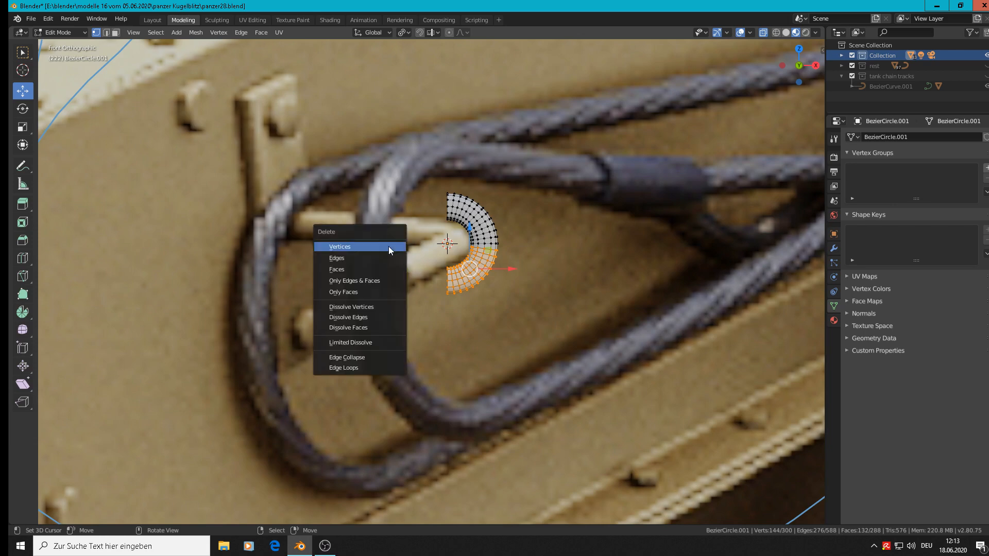
{"action": "left_click", "coordinate": [388, 246]}
Extrude the bend's lower end loop straight down about 0.008 m to form the hook's short leg
{"action": "left_click", "coordinate": [480, 248], "text": "alt"}
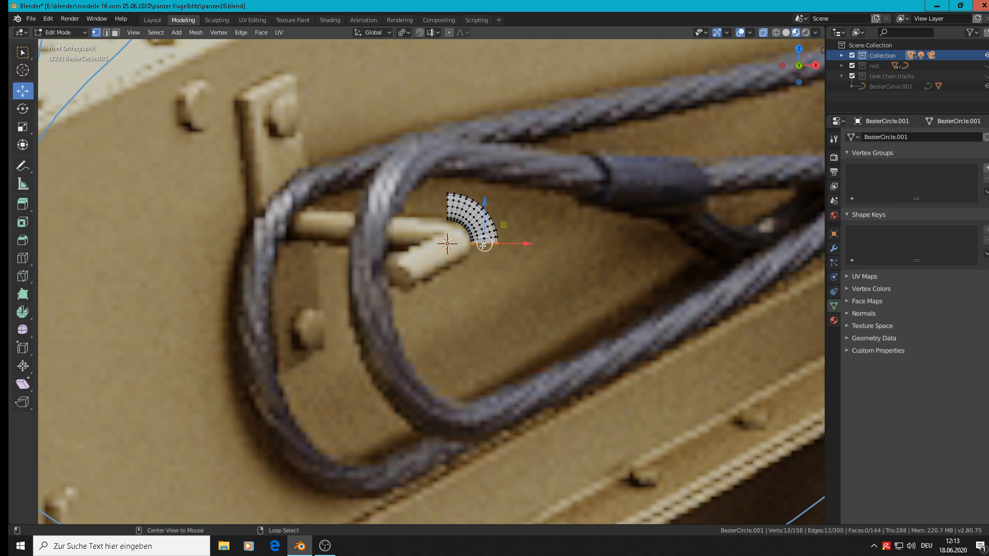
{"action": "key", "text": "e"}
{"action": "right_click", "coordinate": [489, 247]}
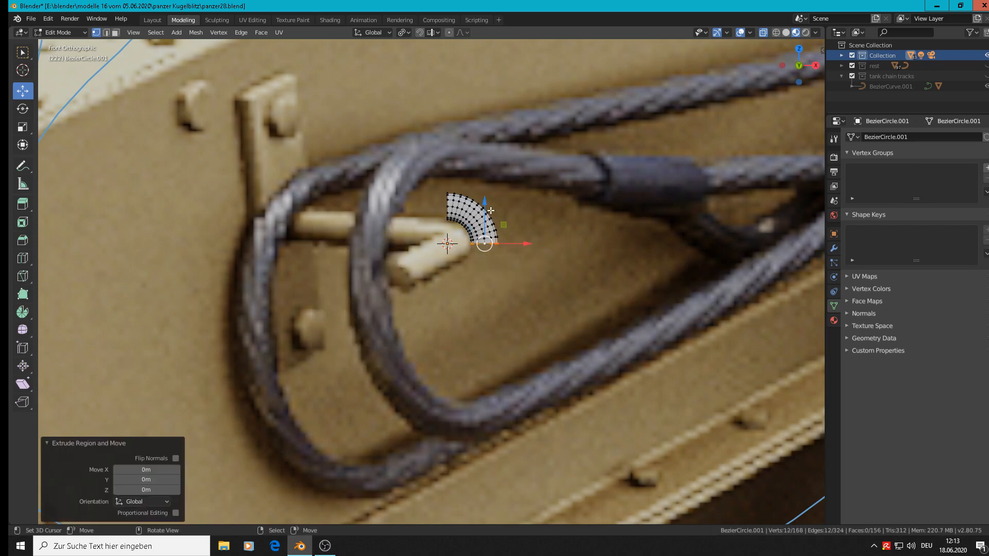
{"action": "left_click_drag", "start_coordinate": [485, 207], "coordinate": [485, 259]}
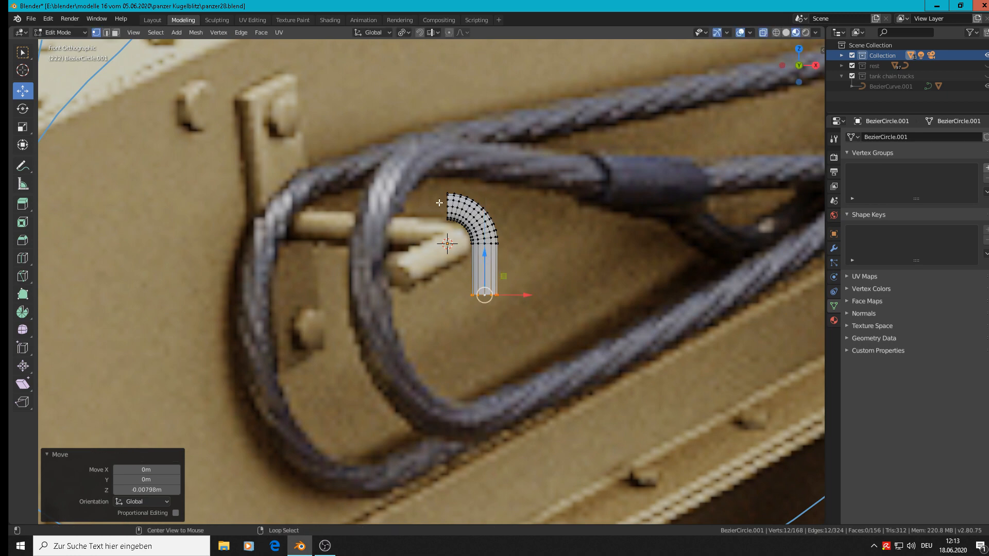
Extrude the bend's upper end loop about 0.023 m toward -X to form the hook's long shaft
{"action": "left_click", "coordinate": [443, 204], "text": "alt"}
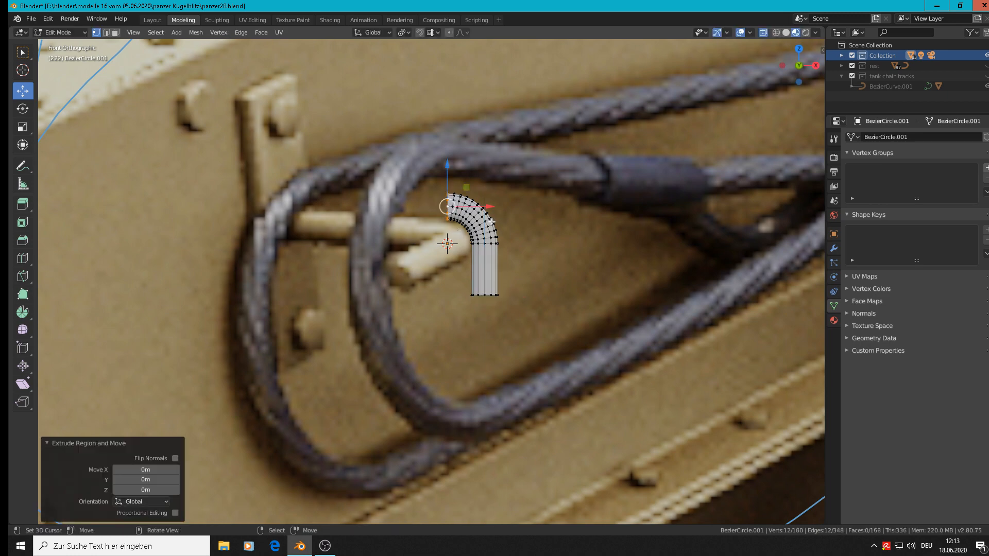
{"action": "key", "text": "g"}
{"action": "key", "text": "x"}
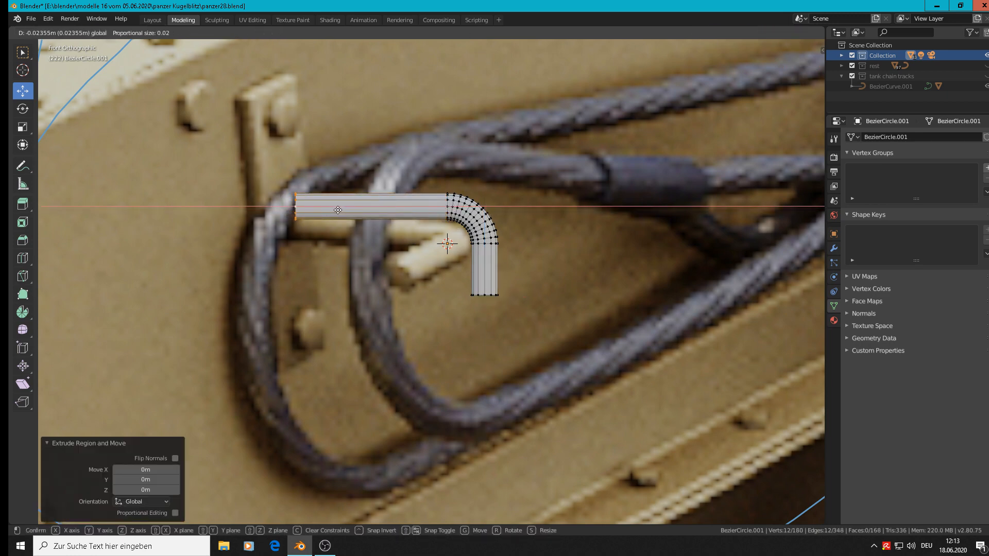
{"action": "left_click", "coordinate": [342, 210]}
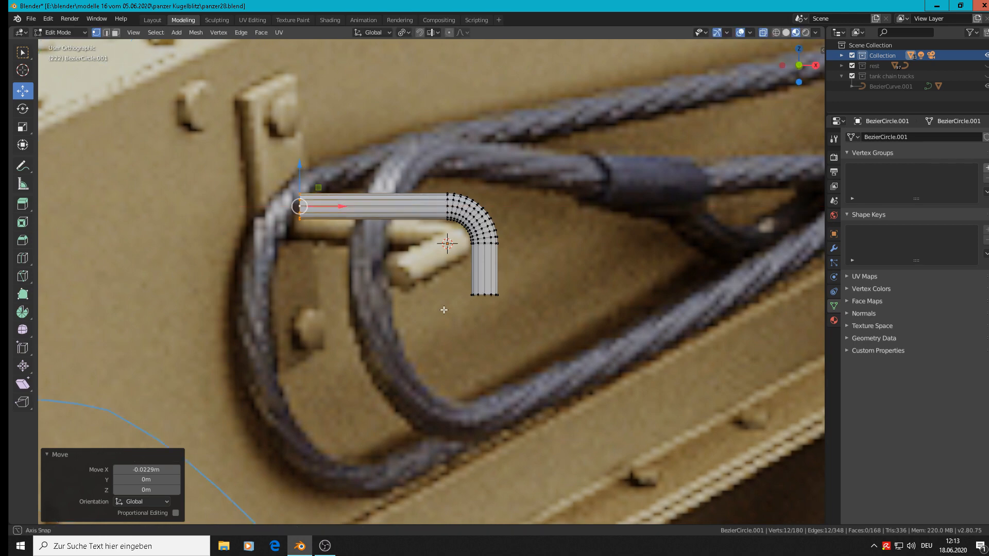
Close the open end of the hook's short leg with a face
{"action": "middle_click_drag", "start_coordinate": [443, 309], "coordinate": [464, 366]}
{"action": "left_click", "coordinate": [486, 289], "text": "alt"}
{"action": "key", "text": "f"}
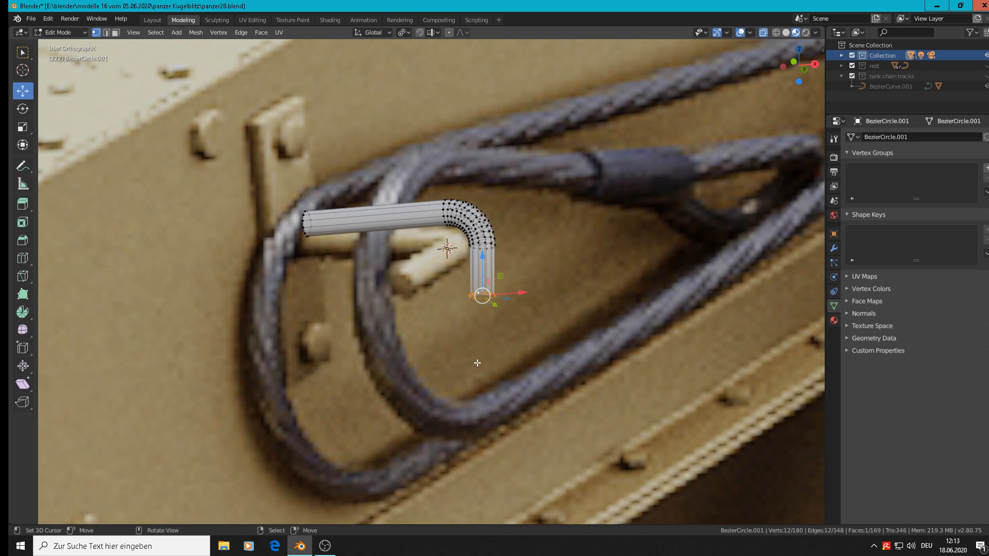
Return to front view and object mode, and move the finished hook 0.0371 m along +X, clear of the hook in the photo
{"action": "key", "text": "KP_1"}
{"action": "scroll", "coordinate": [479, 330], "scroll_direction": "down", "scroll_amount": 5}
{"action": "key", "text": "Tab"}
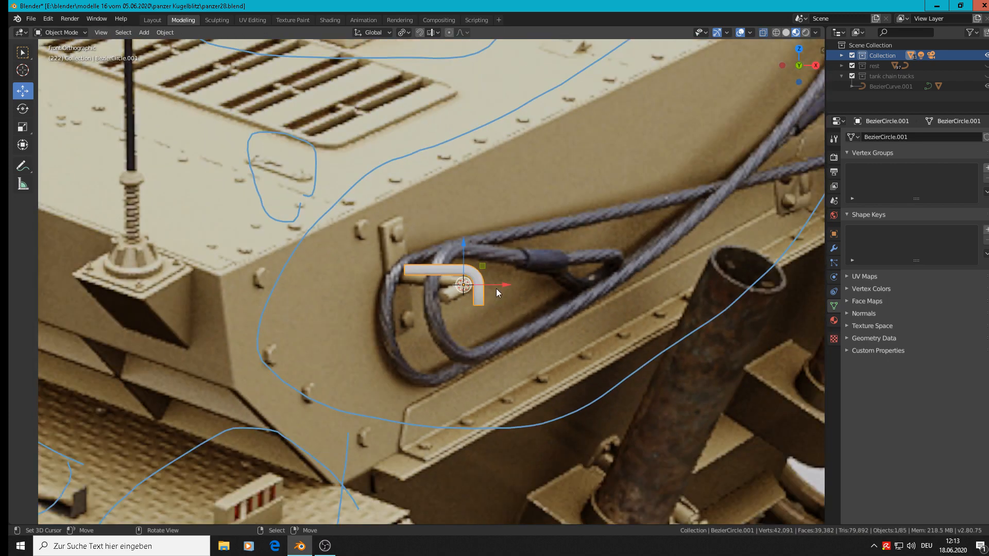
{"action": "left_click_drag", "start_coordinate": [495, 287], "coordinate": [593, 286]}
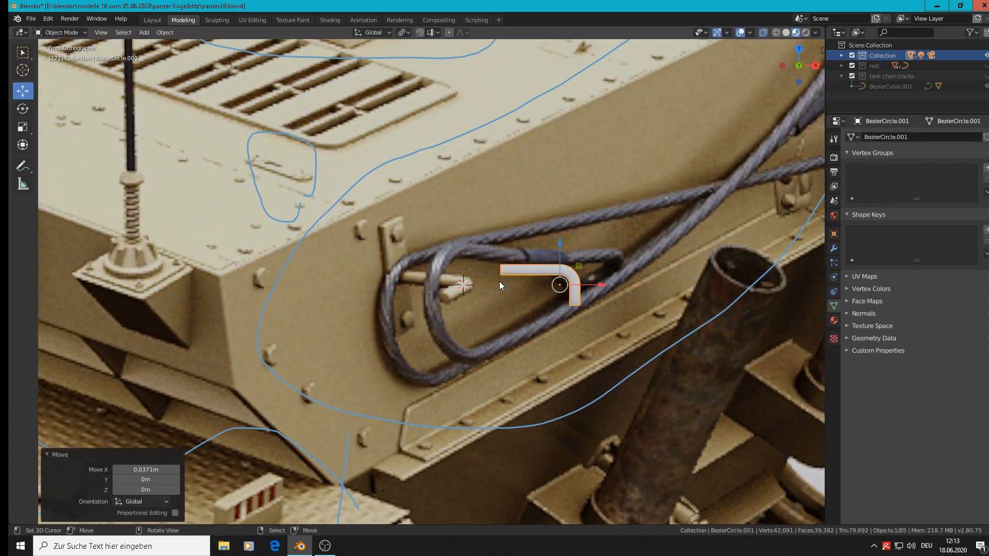
Add a cube at the open end of the hook's shaft and scale it down uniformly by about 0.04 and 0.531
{"action": "left_click", "coordinate": [146, 34]}
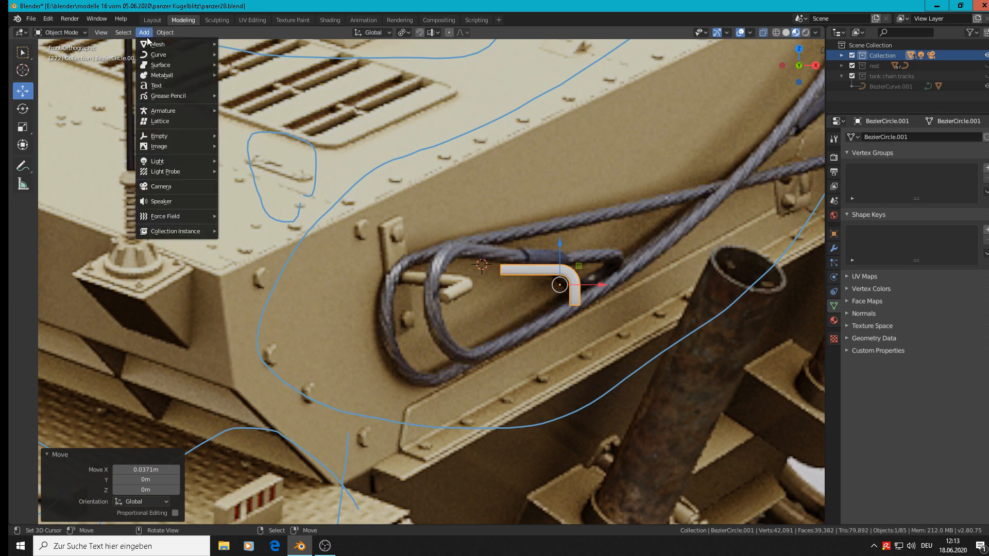
{"action": "mouse_move", "coordinate": [184, 47]}
{"action": "left_click", "coordinate": [240, 54]}
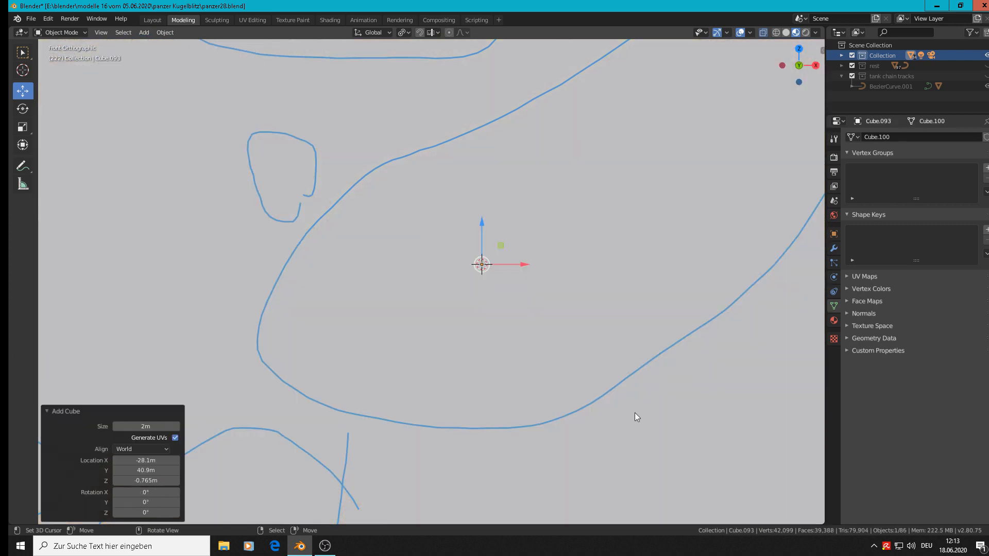
{"action": "key", "text": "s"}
{"action": "left_click", "coordinate": [472, 270]}
{"action": "key", "text": "s"}
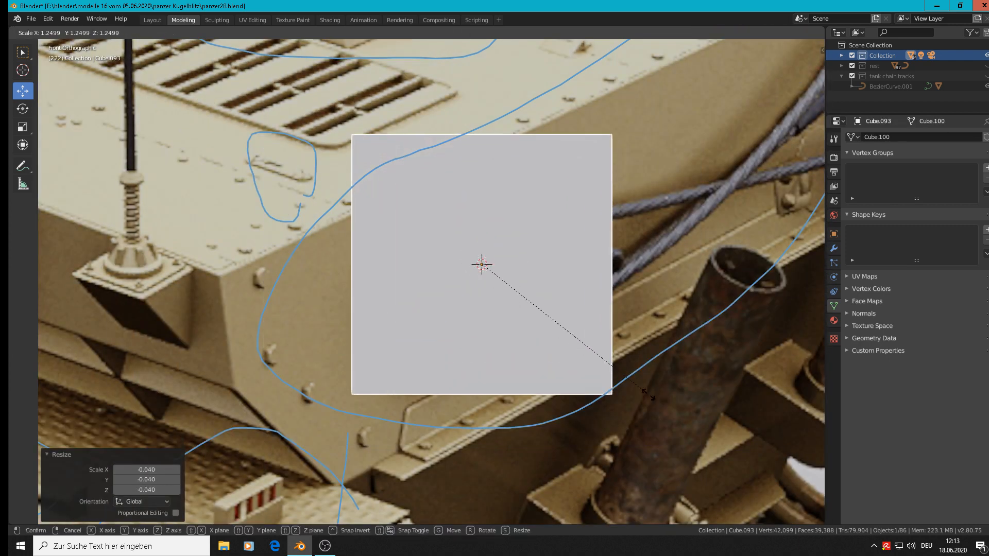
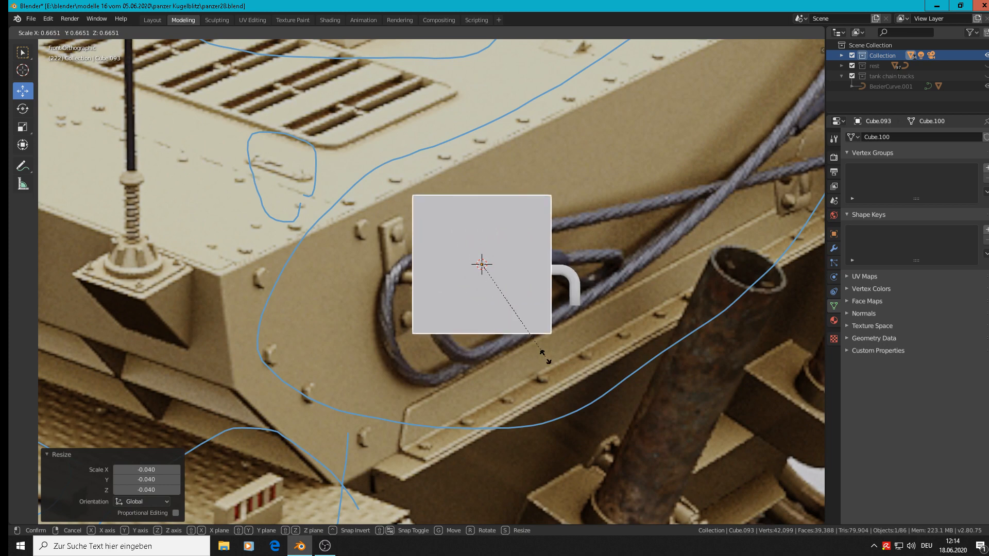
{"action": "left_click", "coordinate": [530, 341]}
Flatten the cube into a tall thin mounting plate, scaling it by 0.305 along X and about 0.05 along Y
{"action": "key", "text": "s"}
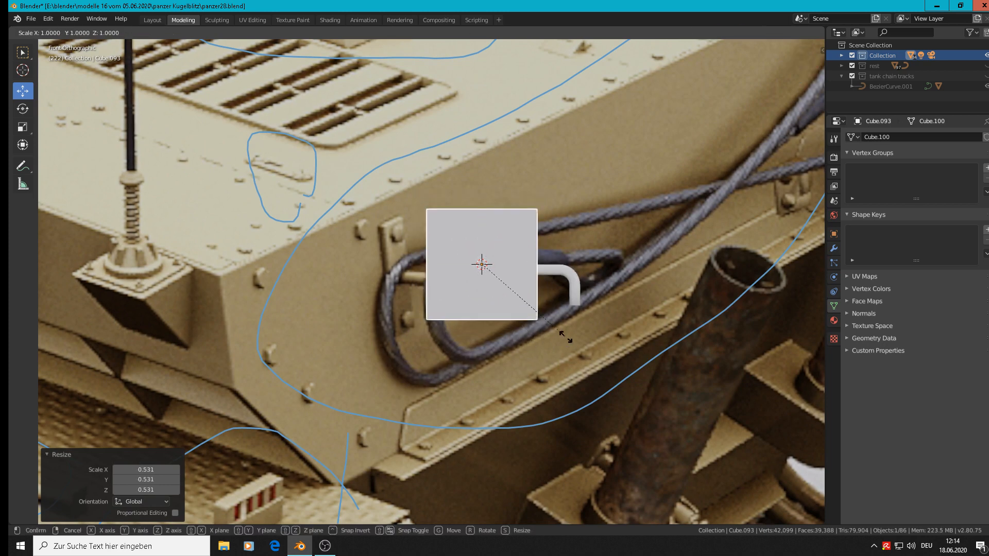
{"action": "key", "text": "x"}
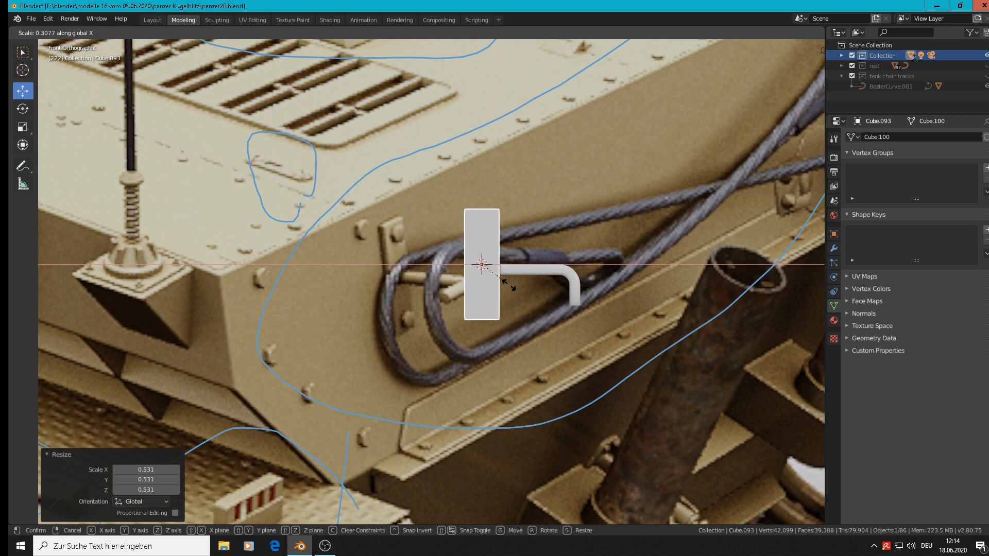
{"action": "left_click", "coordinate": [509, 284]}
{"action": "middle_click_drag", "start_coordinate": [509, 284], "coordinate": [575, 359]}
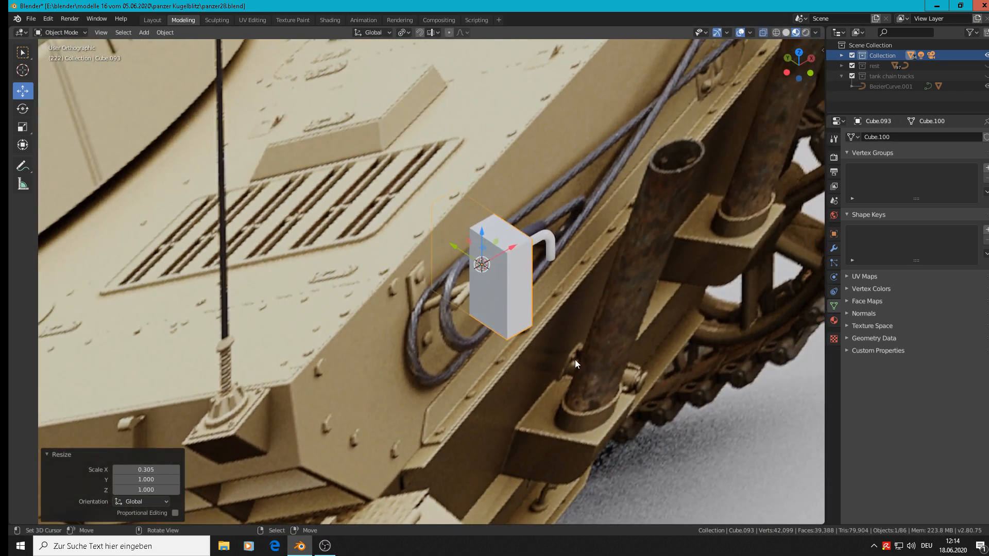
{"action": "key", "text": "s"}
{"action": "key", "text": "y"}
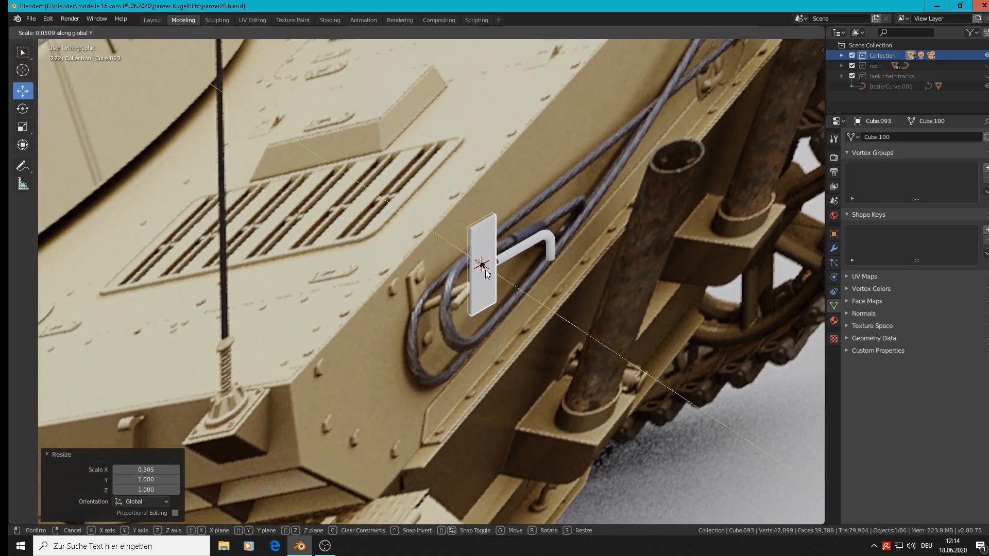
{"action": "left_click", "coordinate": [486, 273]}
Move the mounting plate -0.0103 m along Y and rotate it 90° about Z
{"action": "key", "text": "g"}
{"action": "key", "text": "y"}
{"action": "left_click", "coordinate": [469, 267]}
{"action": "middle_click_drag", "start_coordinate": [469, 267], "coordinate": [566, 357]}
{"action": "type", "text": "rz90"}
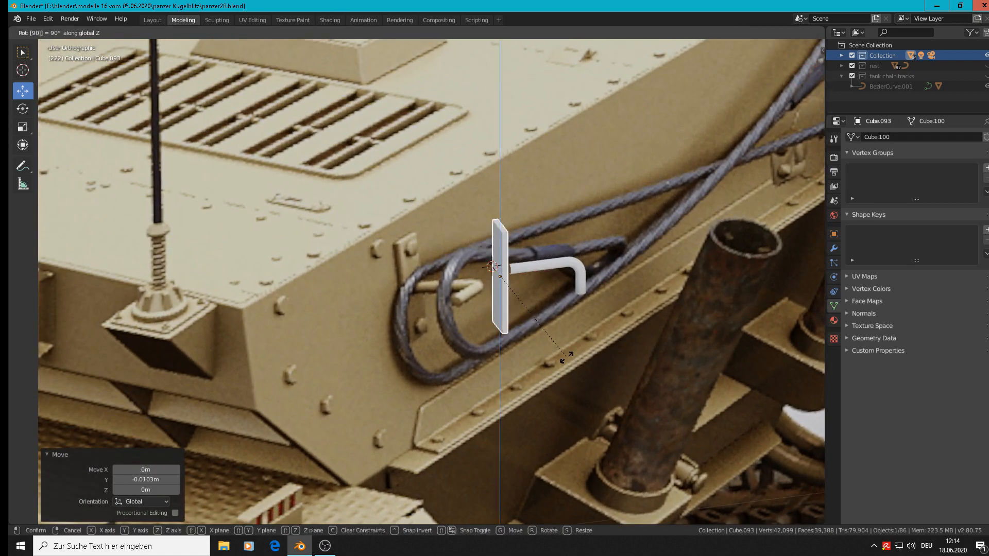
{"action": "key", "text": "Return"}
{"action": "middle_click_drag", "start_coordinate": [597, 494], "coordinate": [440, 458]}
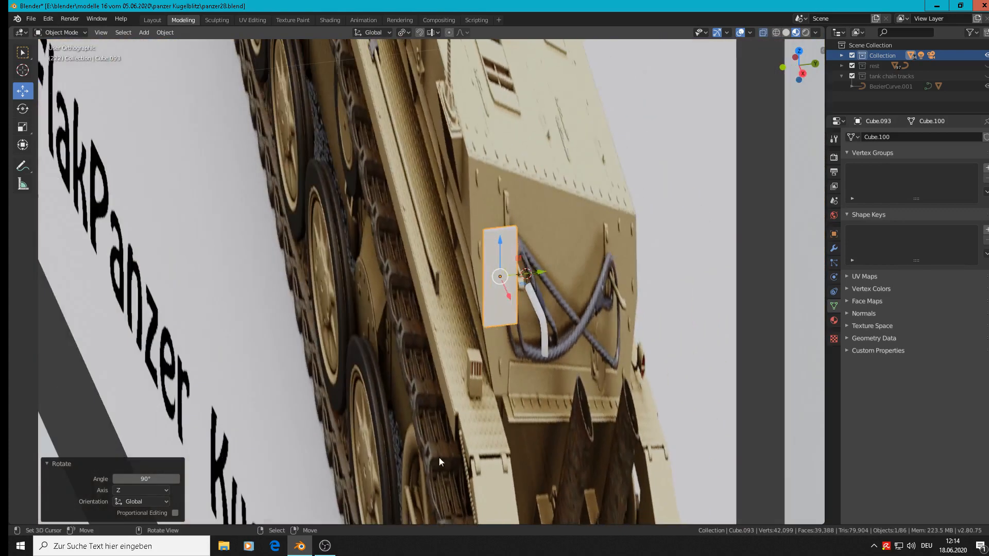
Move the hook onto the plate by about -0.00169 m in X and -0.0106 m in Y, plus another -0.00624 m along X
{"action": "left_click", "coordinate": [540, 322]}
{"action": "left_click_drag", "start_coordinate": [564, 337], "coordinate": [538, 338]}
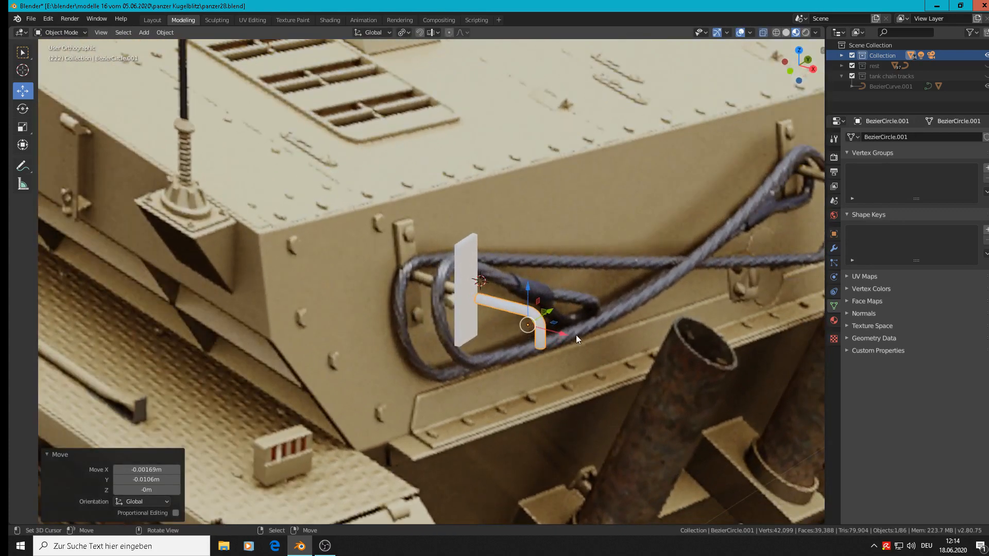
{"action": "left_click_drag", "start_coordinate": [572, 335], "coordinate": [557, 335]}
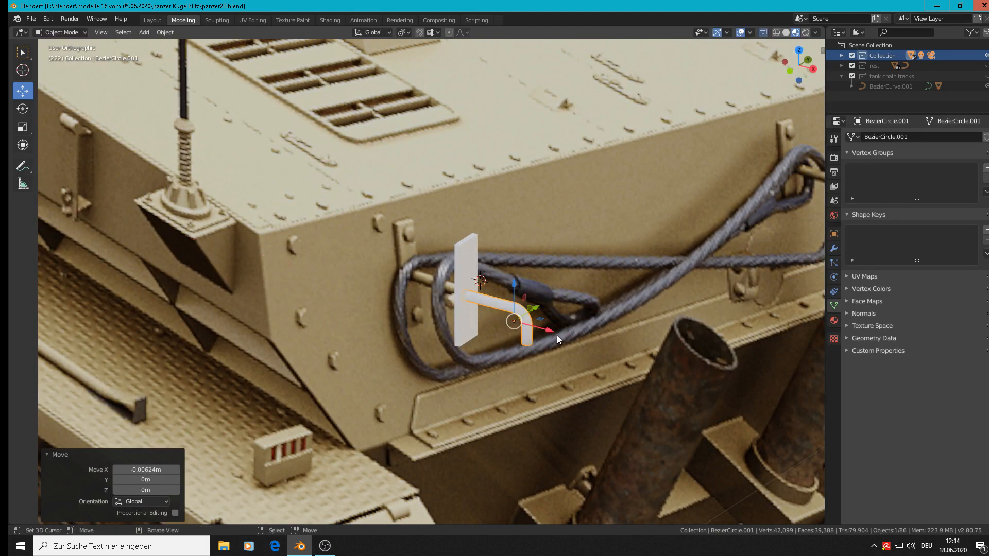
{"action": "middle_click_drag", "start_coordinate": [558, 335], "coordinate": [548, 338]}
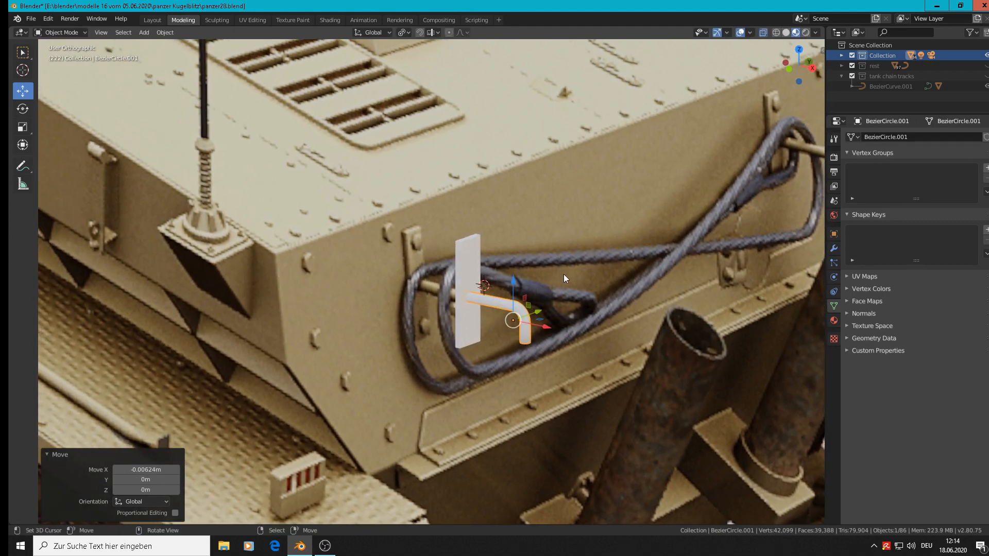
Rotate the hook -90° about X and raise it 0.00755 m along Z in front view
{"action": "type", "text": "rx"}
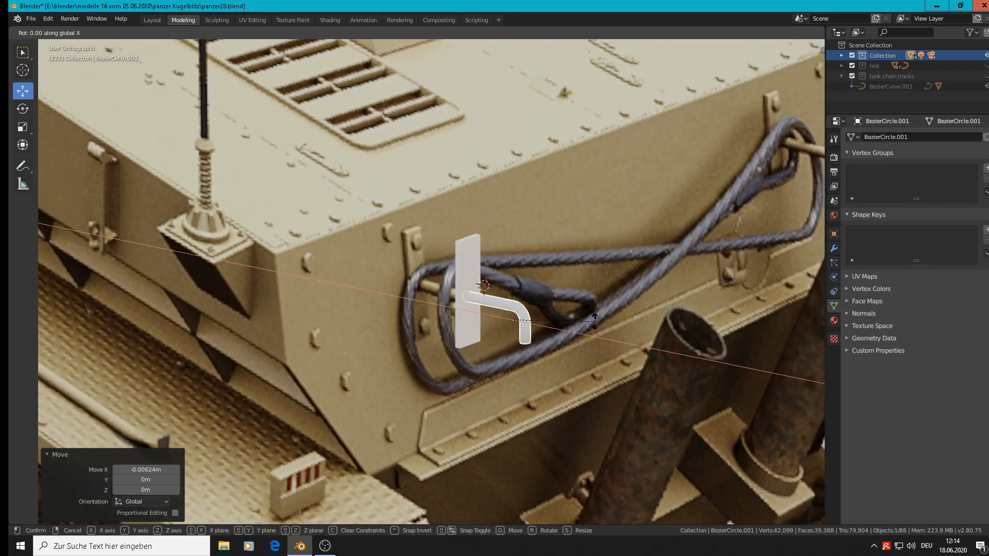
{"action": "type", "text": "-90"}
{"action": "key", "text": "Return"}
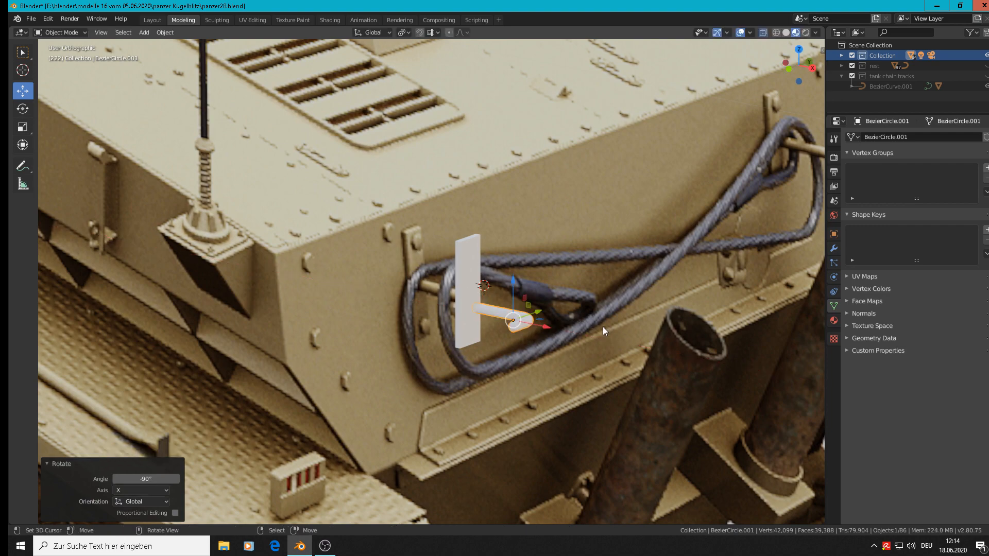
{"action": "key", "text": "KP_1"}
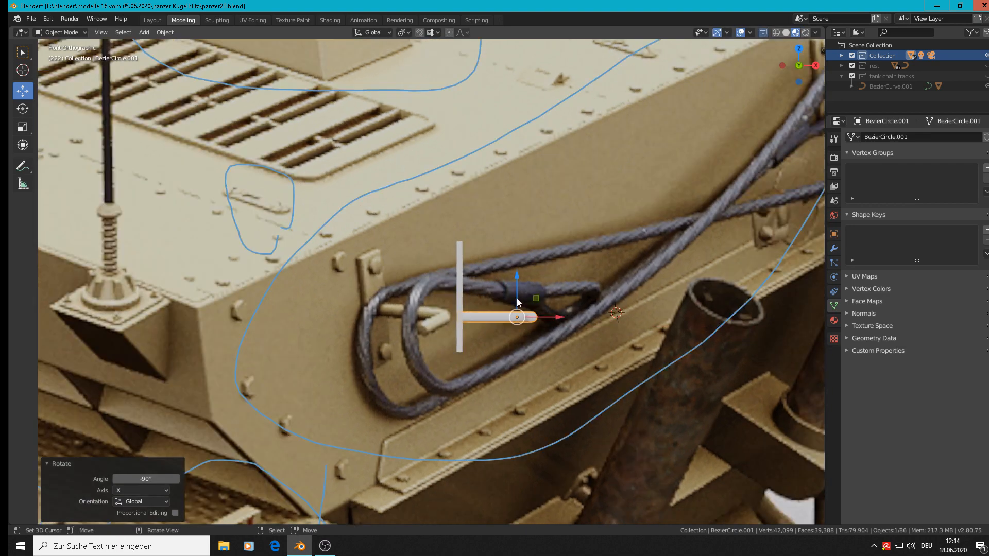
{"action": "key", "text": "g"}
{"action": "key", "text": "z"}
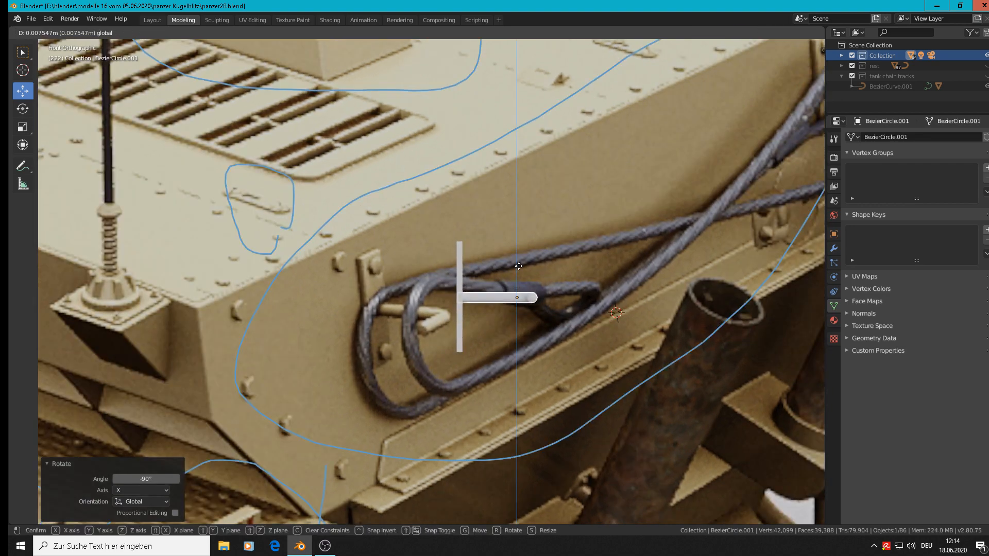
{"action": "left_click", "coordinate": [518, 266]}
Seat the hook on the plate, moving it by (-0.00123, -0.00543, -0.000554) m, 0.000994 m along X and 0.000862 m along Z
{"action": "middle_click_drag", "start_coordinate": [518, 266], "coordinate": [541, 324]}
{"action": "key", "text": "g"}
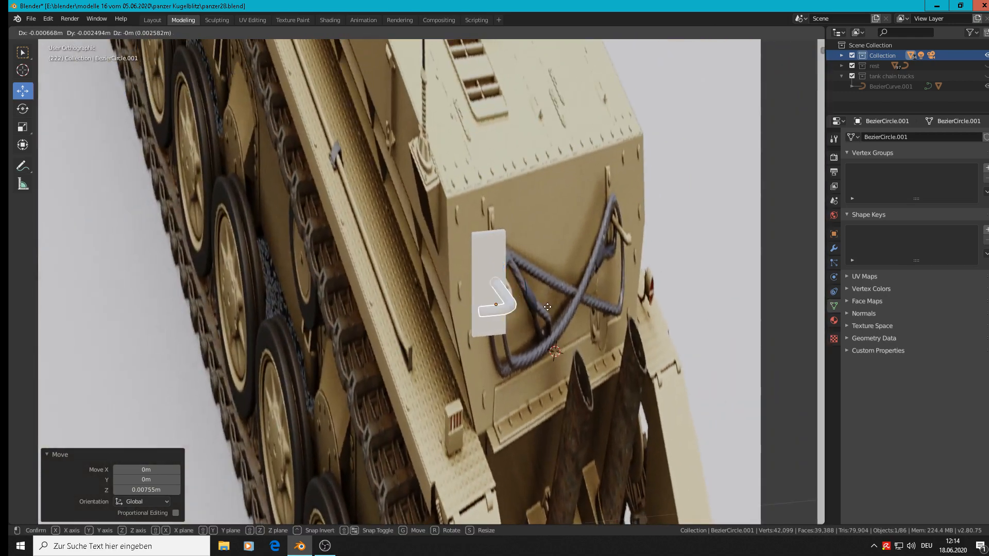
{"action": "left_click", "coordinate": [551, 321]}
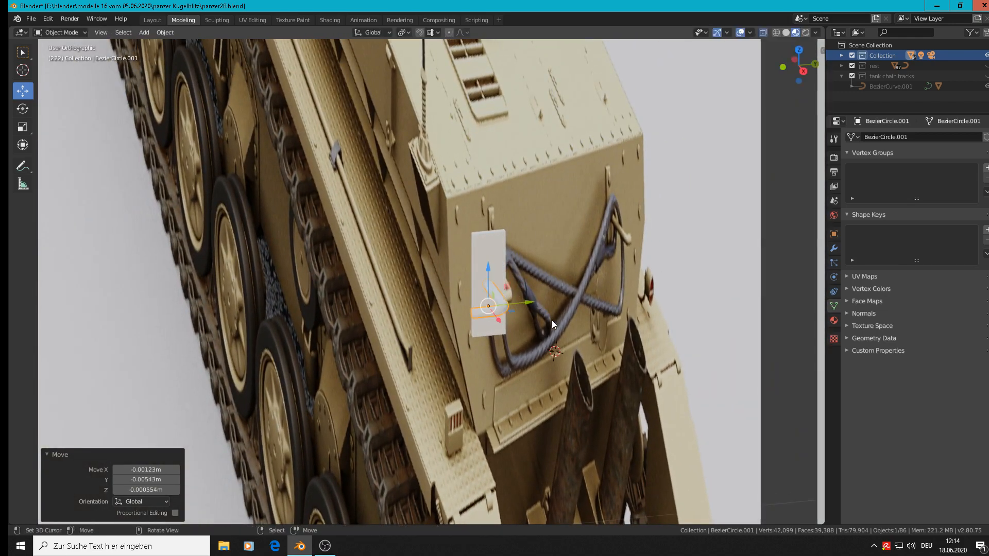
{"action": "middle_click_drag", "start_coordinate": [552, 319], "coordinate": [548, 299]}
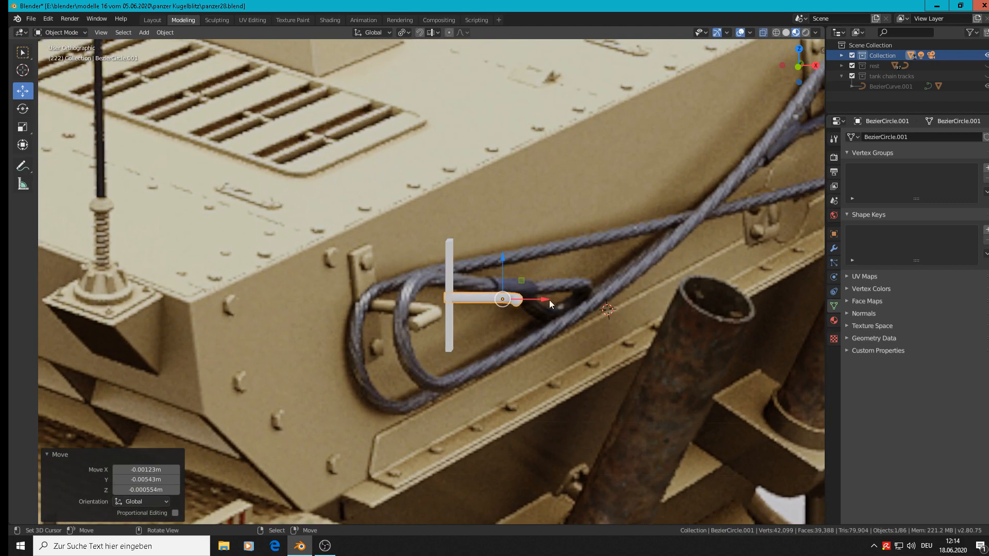
{"action": "left_click_drag", "start_coordinate": [549, 300], "coordinate": [557, 338]}
{"action": "middle_click_drag", "start_coordinate": [557, 338], "coordinate": [495, 289]}
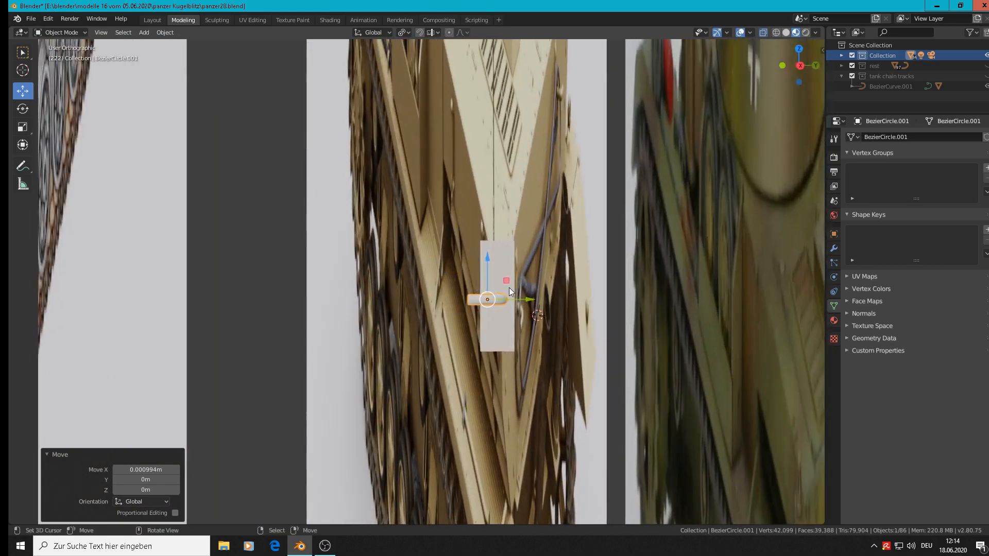
{"action": "key", "text": "KP_3"}
{"action": "scroll", "coordinate": [508, 290], "scroll_direction": "up", "scroll_amount": 4}
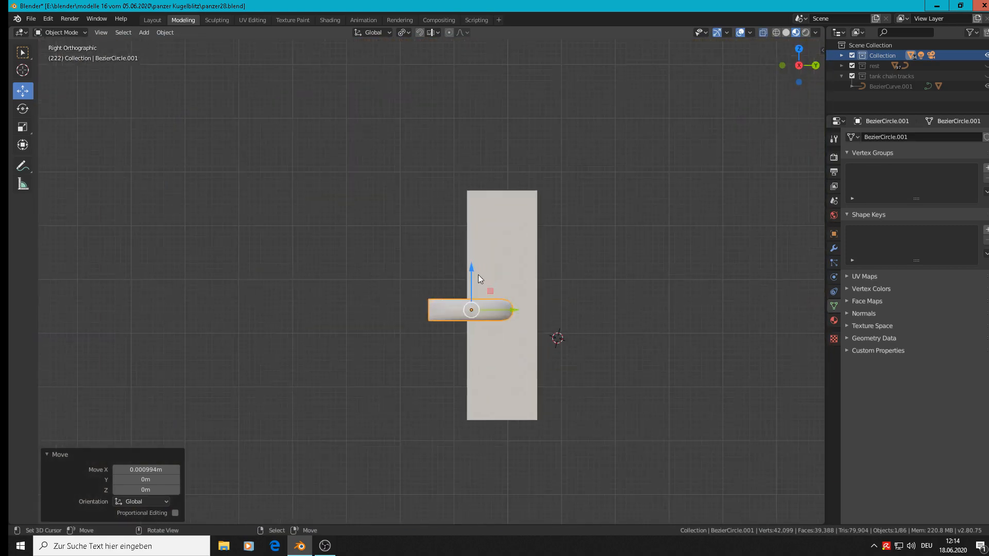
{"action": "left_click_drag", "start_coordinate": [477, 274], "coordinate": [475, 267]}
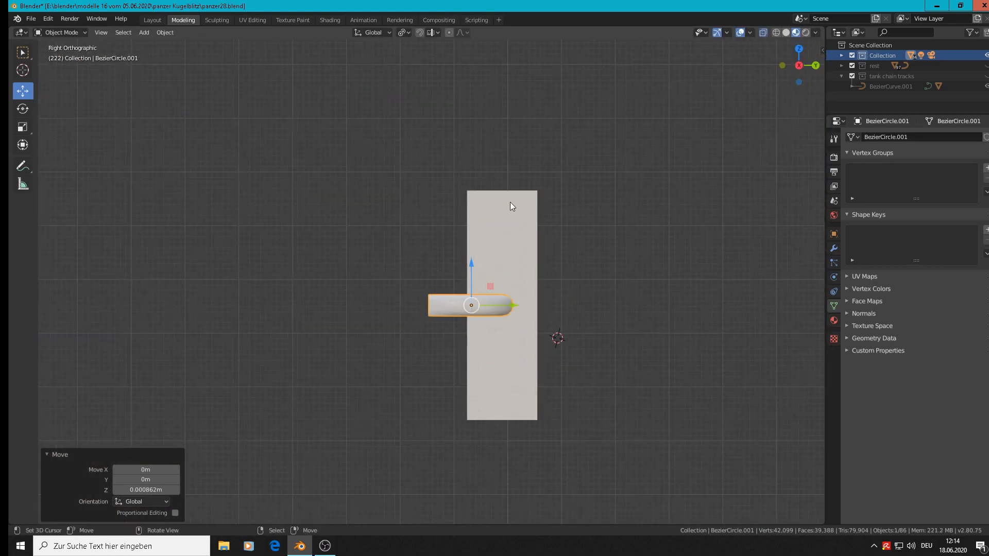
Place the 3D cursor near the plate's upper end and add a cylinder with 6 vertices there as a bolt head
{"action": "key", "text": "alt+a"}
{"action": "left_click", "coordinate": [500, 221]}
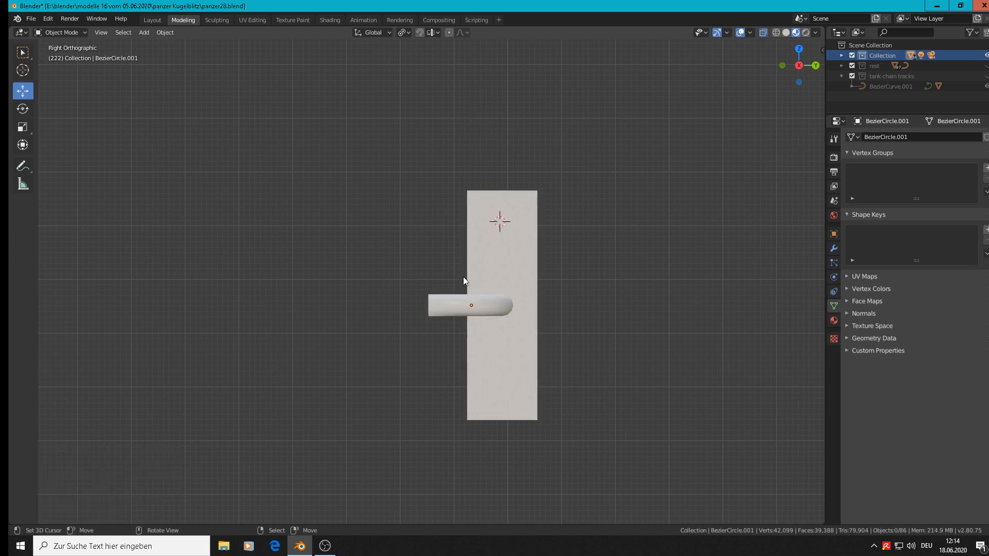
{"action": "left_click", "coordinate": [144, 32]}
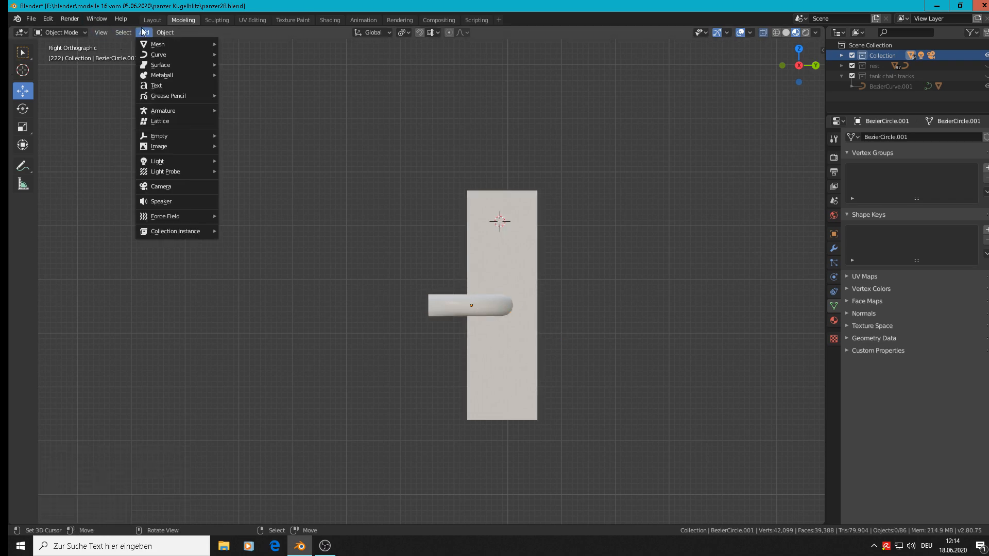
{"action": "left_click", "coordinate": [142, 32]}
{"action": "mouse_move", "coordinate": [148, 46]}
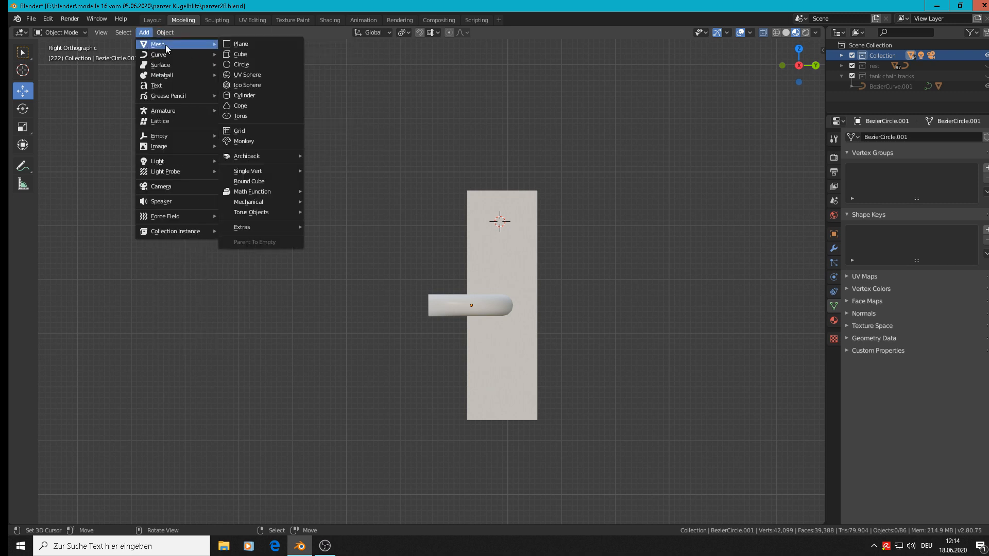
{"action": "left_click", "coordinate": [258, 95]}
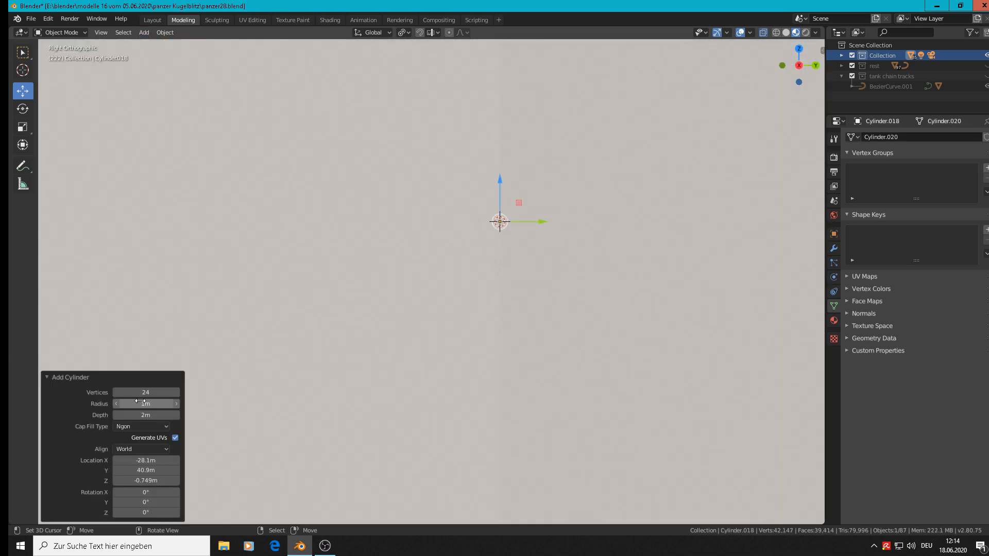
{"action": "left_click", "coordinate": [179, 392]}
{"action": "type", "text": "6"}
{"action": "key", "text": "Return"}
Scale the six-sided cylinder down uniformly by 0.158, -0.119 and 0.144, and flatten it by 0.299 along Z
{"action": "key", "text": "s"}
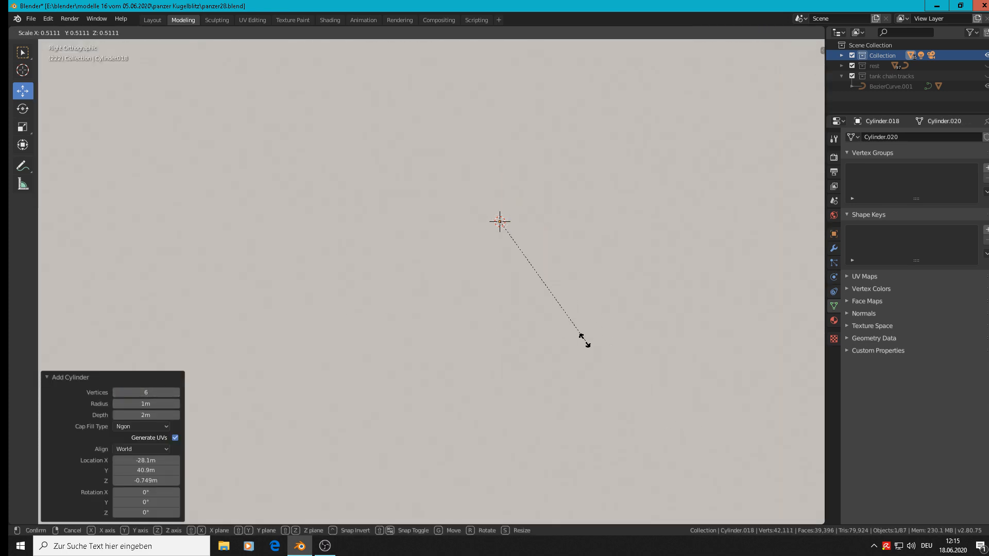
{"action": "left_click", "coordinate": [521, 264]}
{"action": "key", "text": "s"}
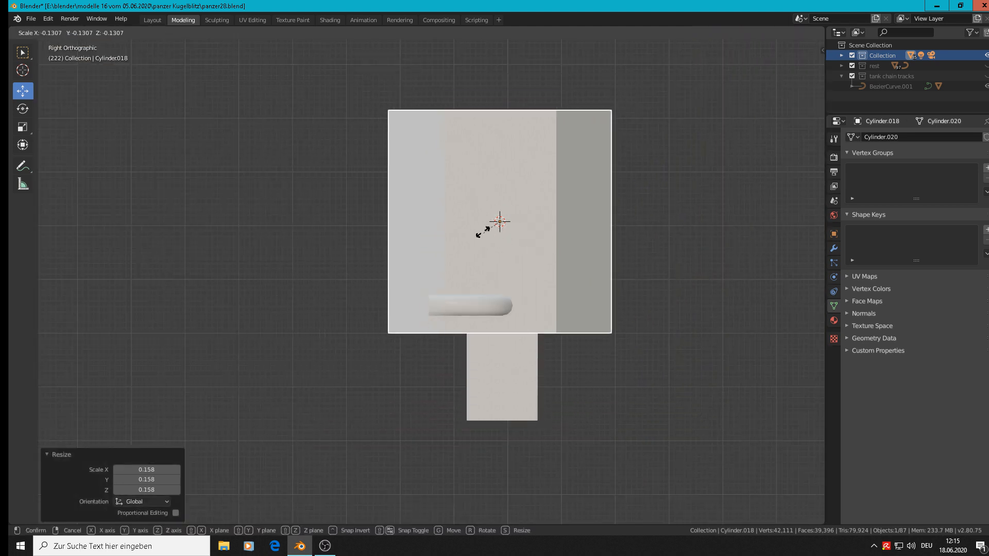
{"action": "left_click", "coordinate": [488, 226]}
{"action": "key", "text": "s"}
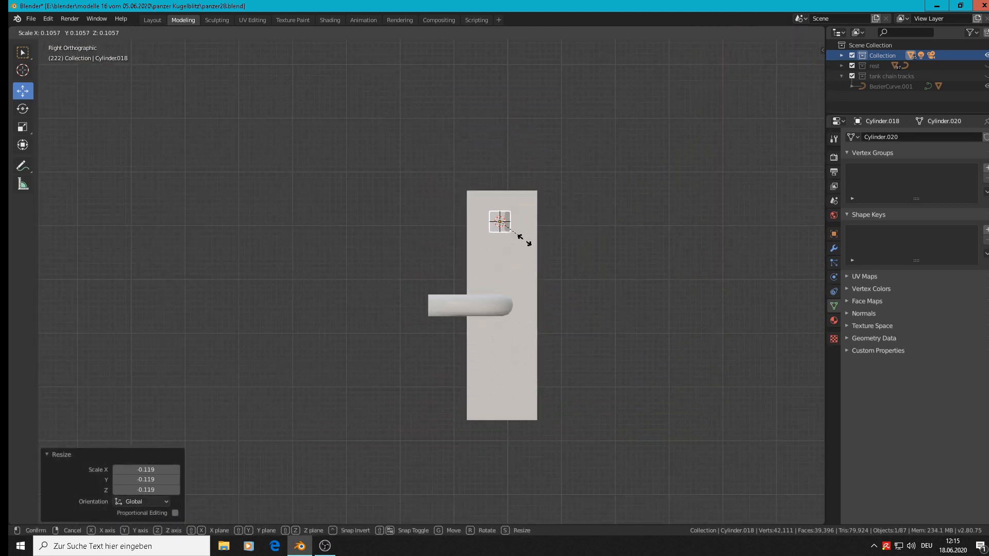
{"action": "left_click", "coordinate": [538, 248]}
{"action": "key", "text": "s"}
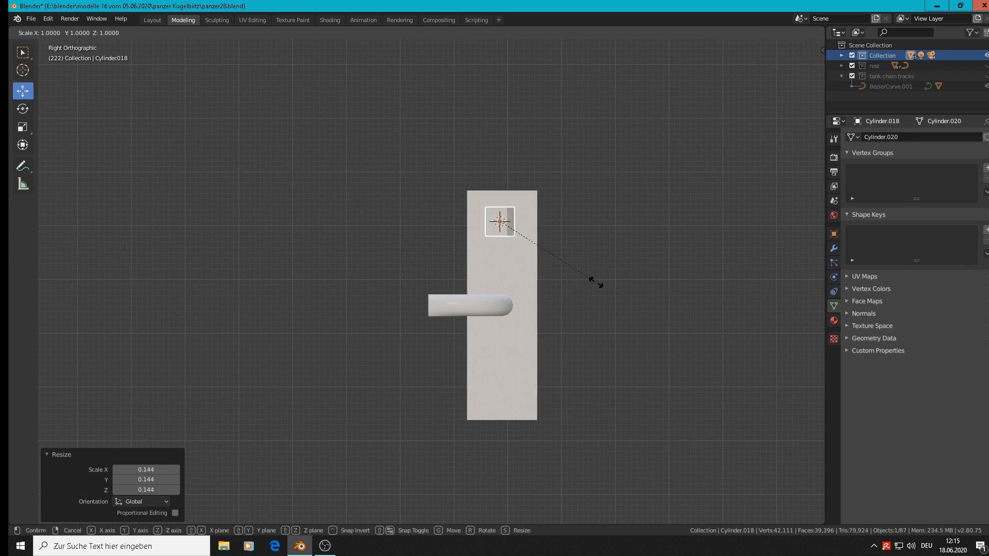
{"action": "key", "text": "z"}
{"action": "left_click", "coordinate": [533, 245]}
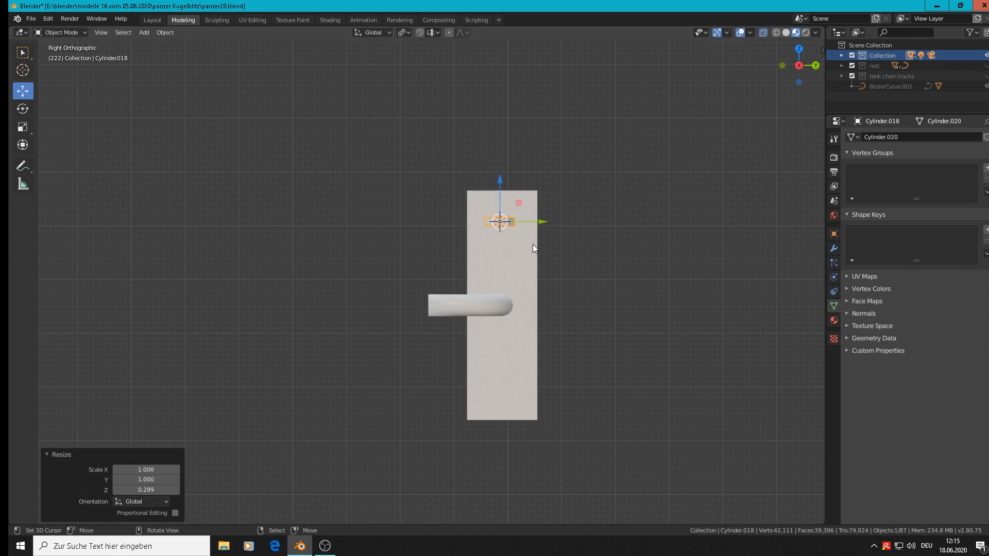
Rotate the bolt head 90° about Y to face out from the plate and scale it up uniformly by 1.412
{"action": "key", "text": "r"}
{"action": "key", "text": "9"}
{"action": "key", "text": "y"}
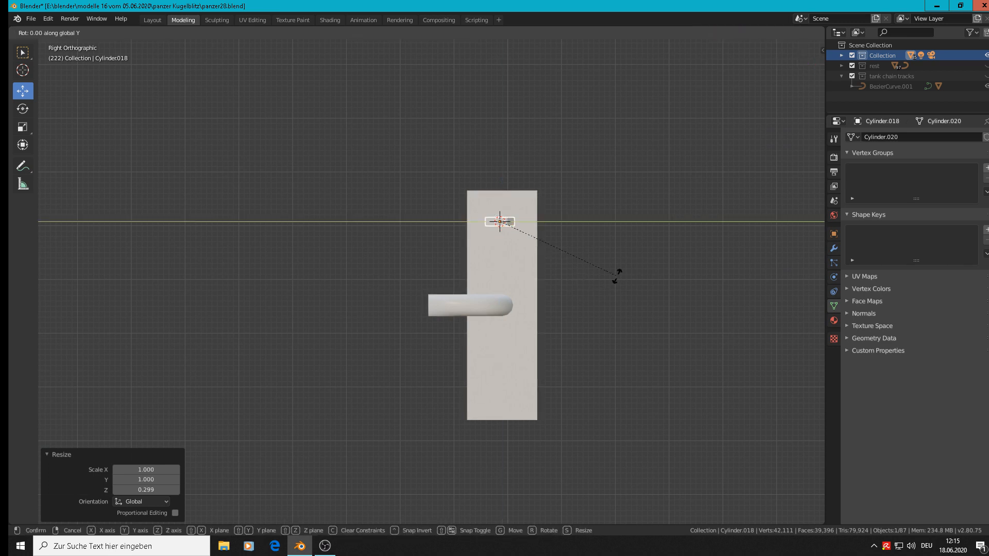
{"action": "key", "text": "0"}
{"action": "key", "text": "Return"}
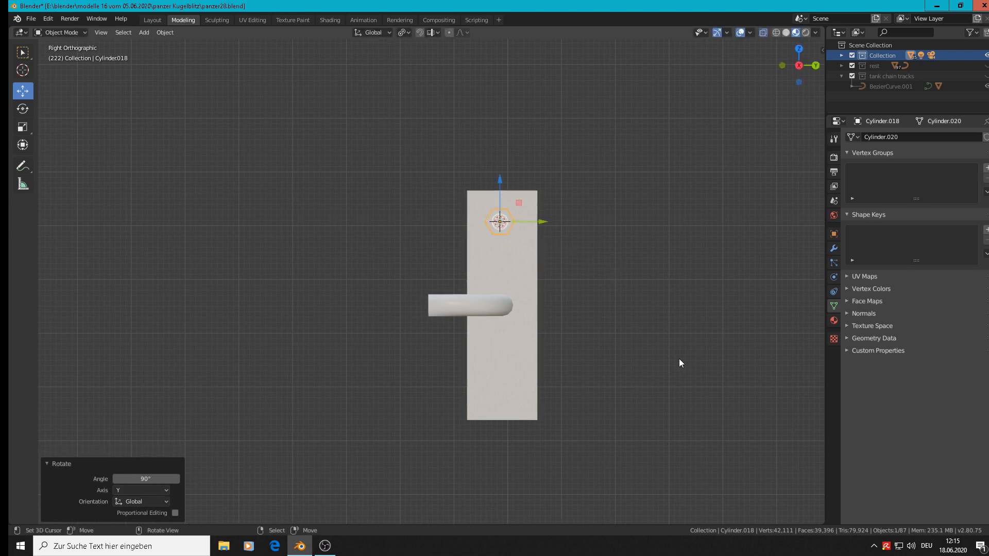
{"action": "key", "text": "s"}
{"action": "left_click", "coordinate": [773, 380]}
{"action": "middle_click_drag", "start_coordinate": [534, 303], "coordinate": [564, 316]}
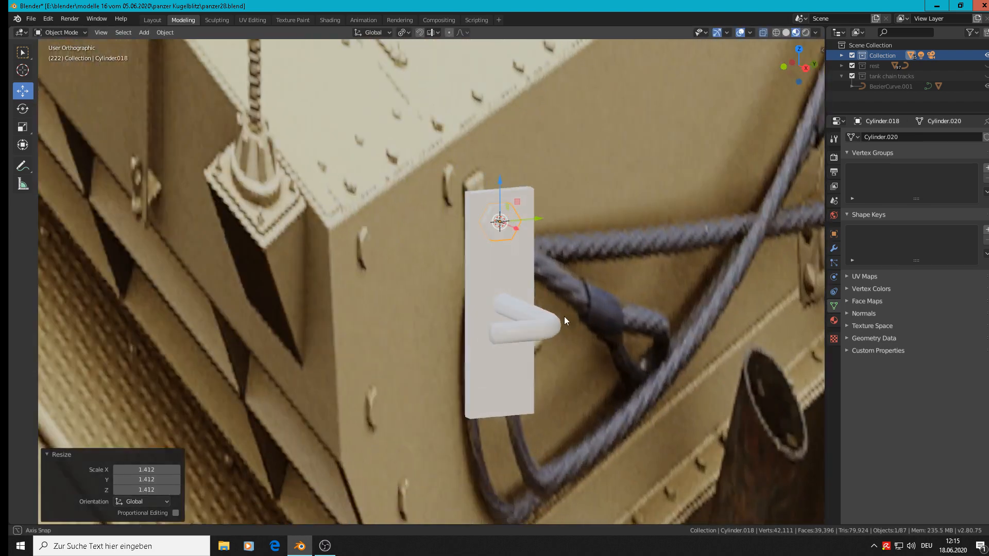
Move the six-sided bolt head 0.000683 m along X to seat it against the plate
{"action": "scroll", "coordinate": [504, 236], "scroll_direction": "up", "scroll_amount": 4}
{"action": "middle_click_drag", "start_coordinate": [504, 240], "coordinate": [547, 210]}
{"action": "left_click_drag", "start_coordinate": [455, 131], "coordinate": [464, 133]}
Duplicate the bolt head and move the copy -0.0289 m along Z to the plate's lower half
{"action": "key", "text": "shift+d"}
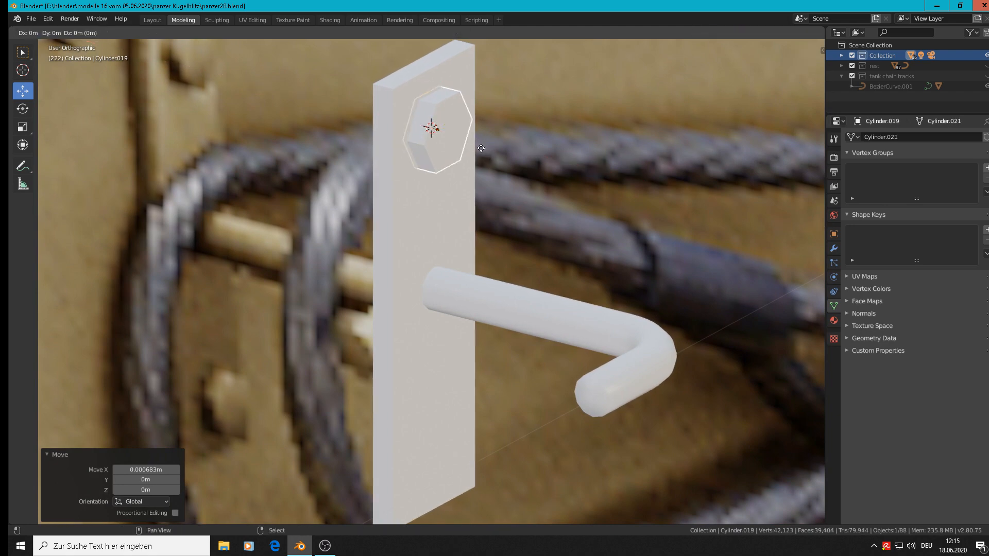
{"action": "right_click", "coordinate": [449, 99]}
{"action": "left_click_drag", "start_coordinate": [446, 93], "coordinate": [487, 330]}
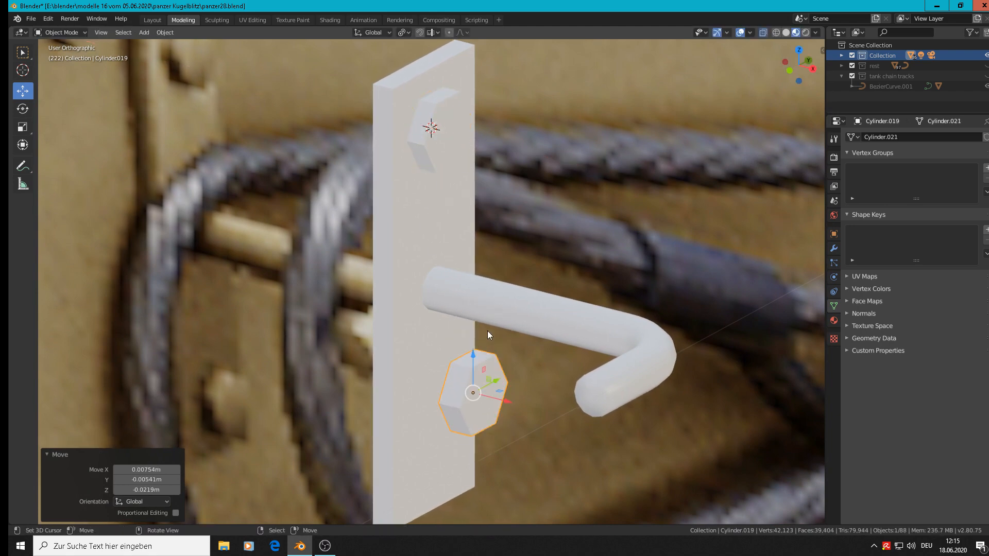
{"action": "key", "text": "ctrl+z"}
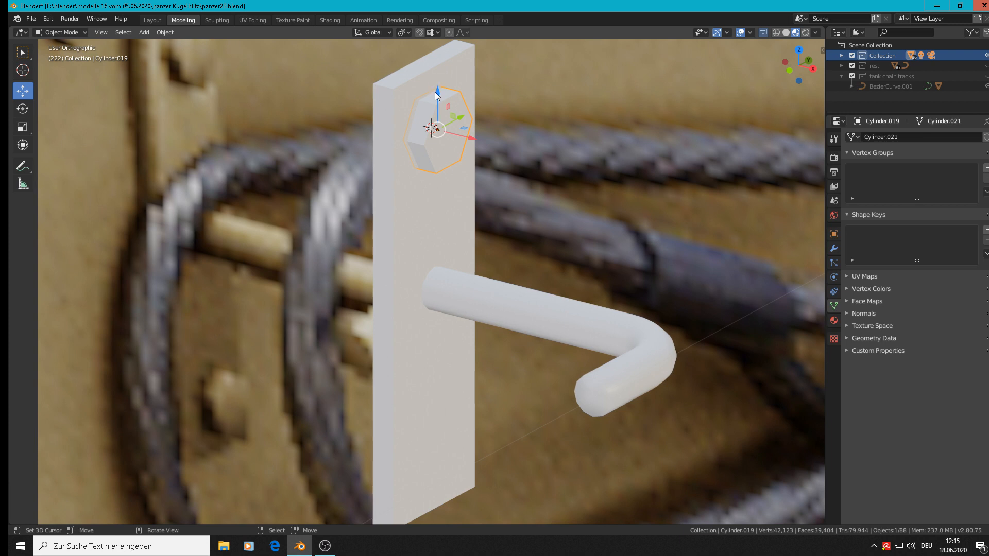
{"action": "left_click_drag", "start_coordinate": [437, 94], "coordinate": [451, 396]}
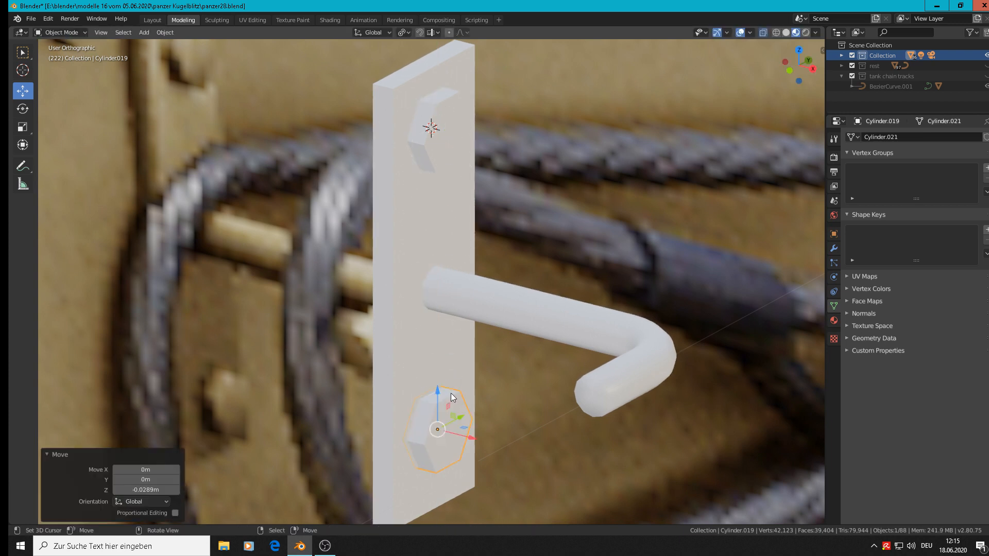
Bevel all edges of the mounting plate slightly with one segment
{"action": "left_click", "coordinate": [399, 141]}
{"action": "key", "text": "Tab"}
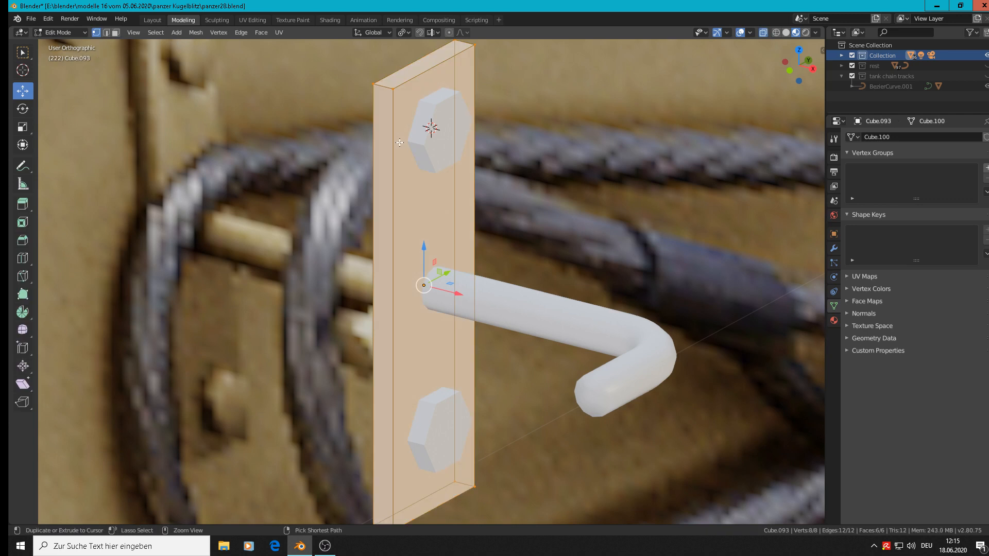
{"action": "key", "text": "ctrl+b"}
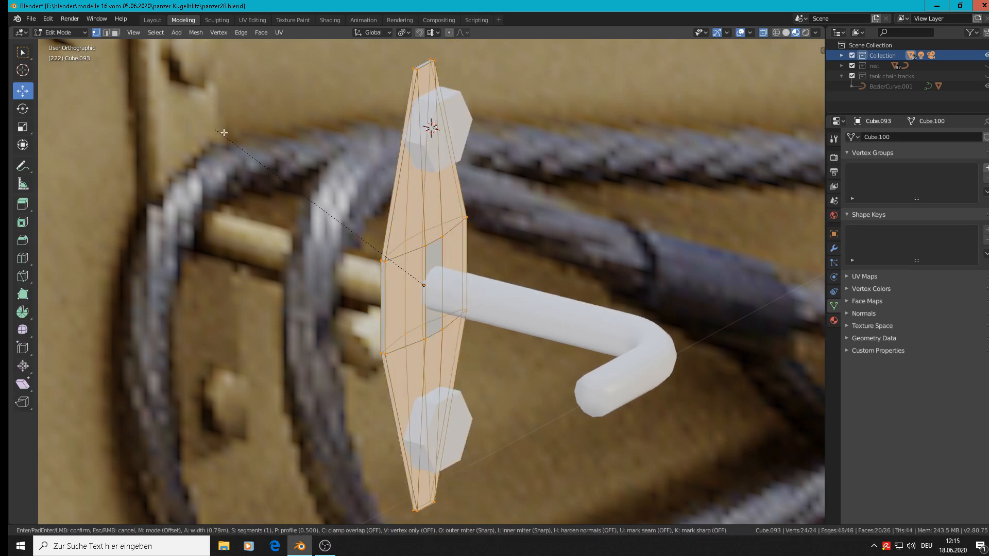
{"action": "left_click", "coordinate": [285, 339]}
{"action": "key", "text": "Tab"}
Bevel all edges of the upper bolt head with one segment, about 0.031 m wide
{"action": "left_click", "coordinate": [436, 109]}
{"action": "key", "text": "Tab"}
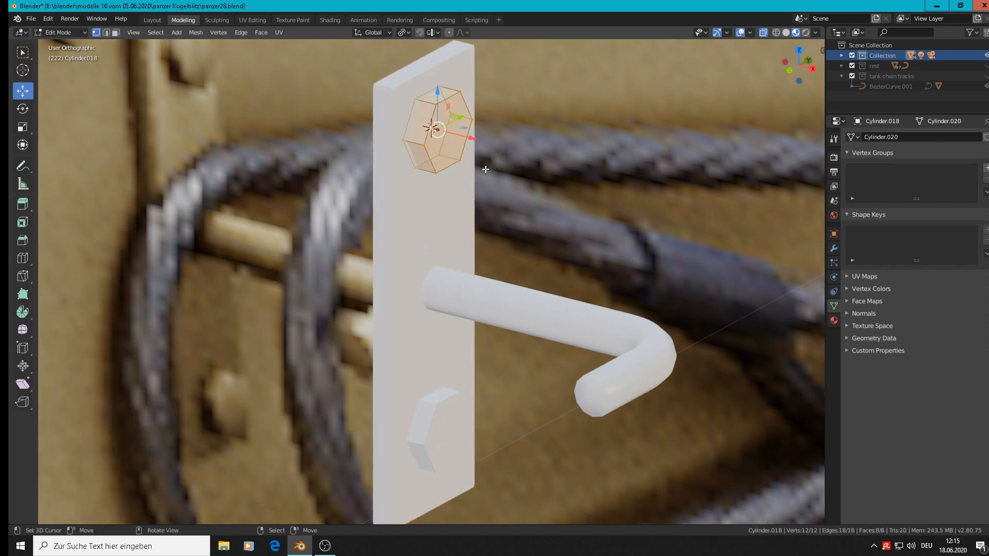
{"action": "key", "text": "ctrl+b"}
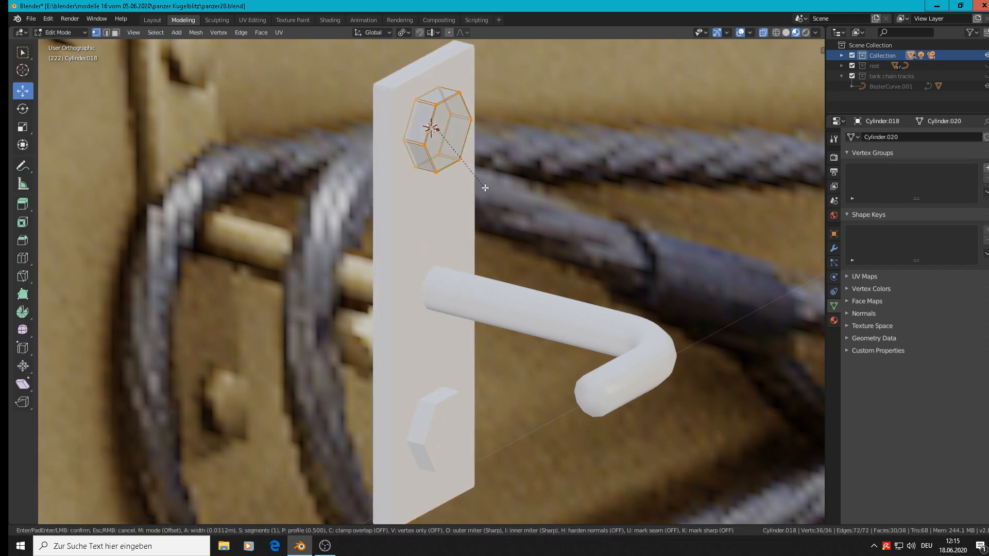
{"action": "left_click", "coordinate": [484, 187]}
{"action": "key", "text": "Tab"}
Bevel all edges of the lower bolt head with one segment
{"action": "left_click", "coordinate": [446, 397]}
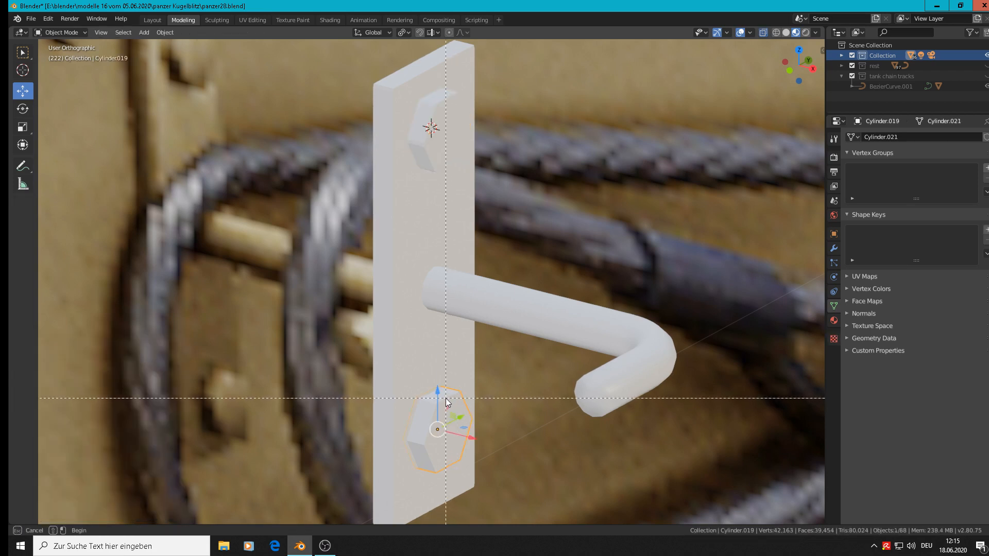
{"action": "key", "text": "Tab"}
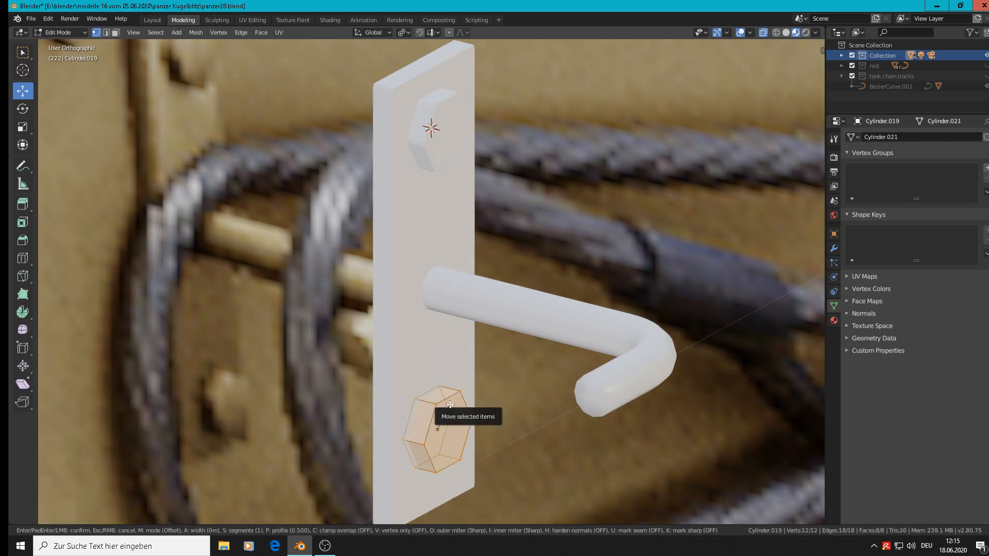
{"action": "key", "text": "ctrl+b"}
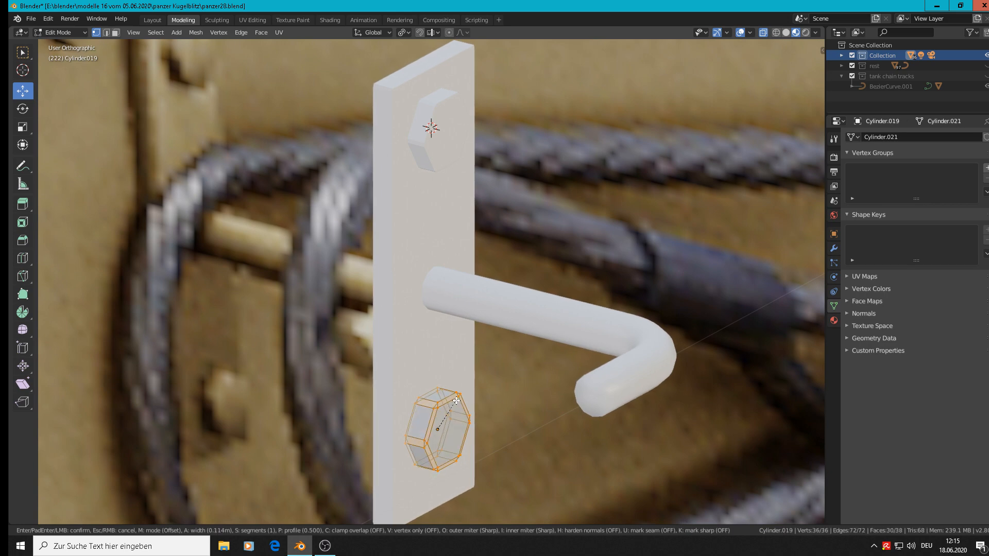
{"action": "left_click", "coordinate": [456, 404]}
{"action": "key", "text": "Tab"}
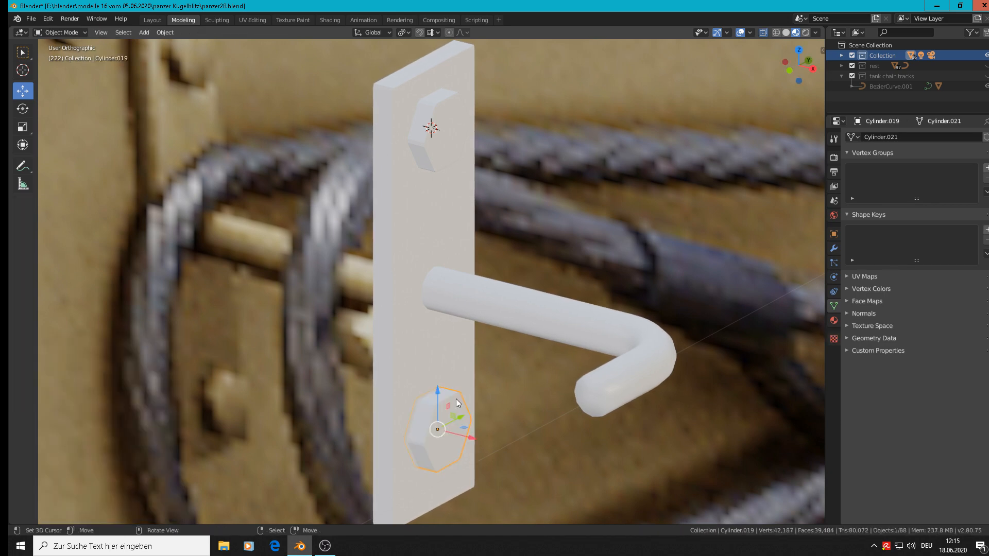
Join both bolt heads and the mounting plate with the hook into one object
{"action": "scroll", "coordinate": [457, 396], "scroll_direction": "down", "scroll_amount": 5}
{"action": "left_click", "coordinate": [458, 289], "text": "shift"}
{"action": "left_click", "coordinate": [445, 339], "text": "shift"}
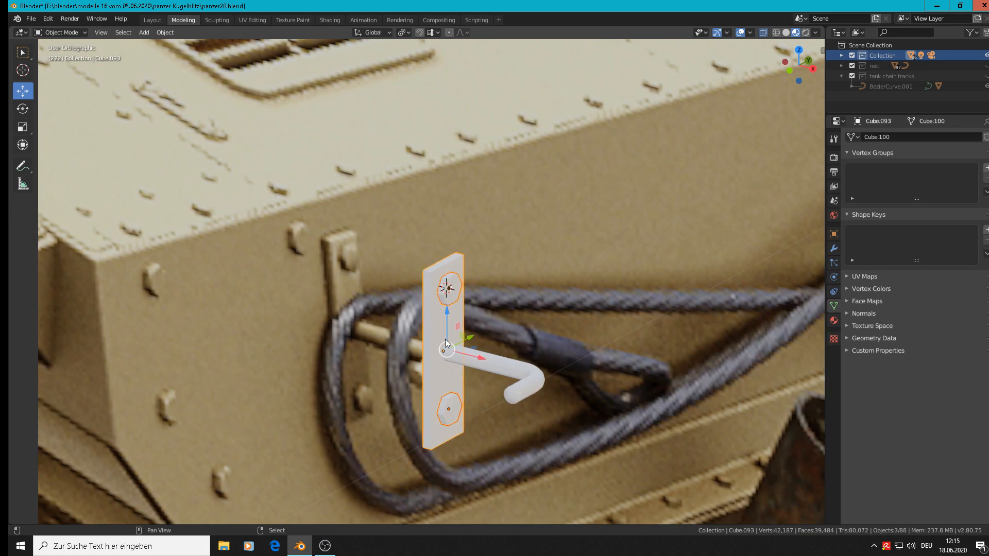
{"action": "left_click", "coordinate": [483, 361], "text": "shift"}
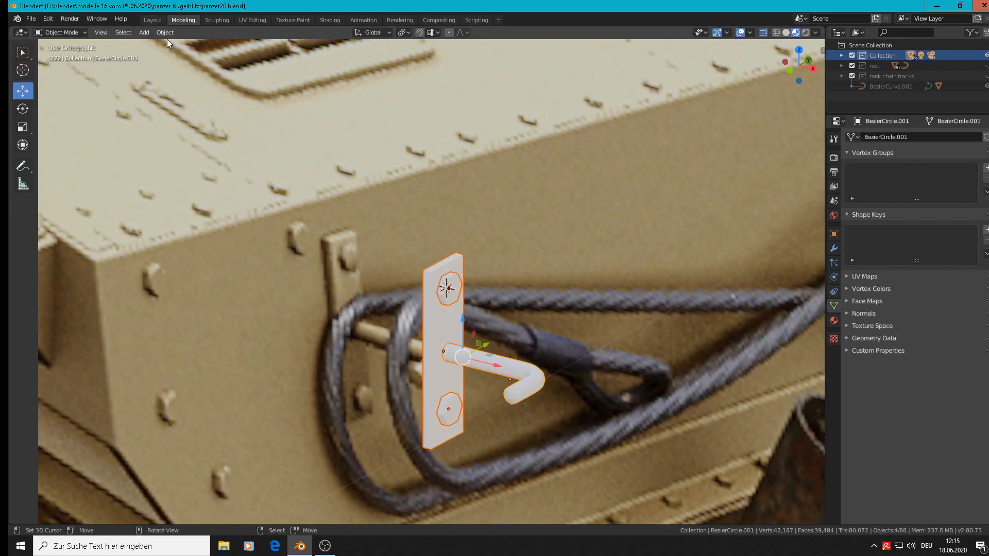
{"action": "left_click", "coordinate": [165, 33]}
{"action": "left_click", "coordinate": [186, 132]}
Move the joined hook in front view about -2.1 m along X and -0.67 m along Z, in among the other finished parts
{"action": "scroll", "coordinate": [503, 354], "scroll_direction": "down", "scroll_amount": 3}
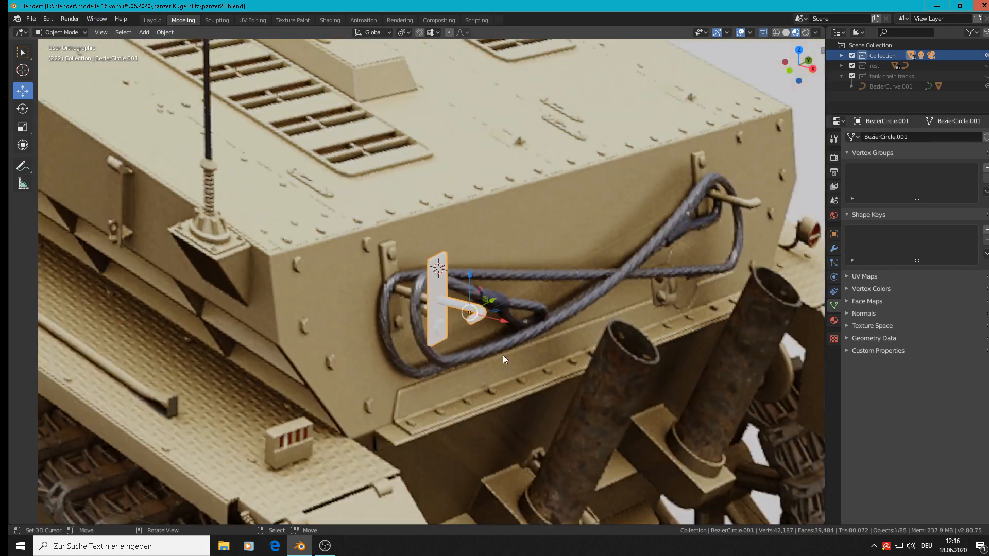
{"action": "scroll", "coordinate": [519, 352], "scroll_direction": "down", "scroll_amount": 4}
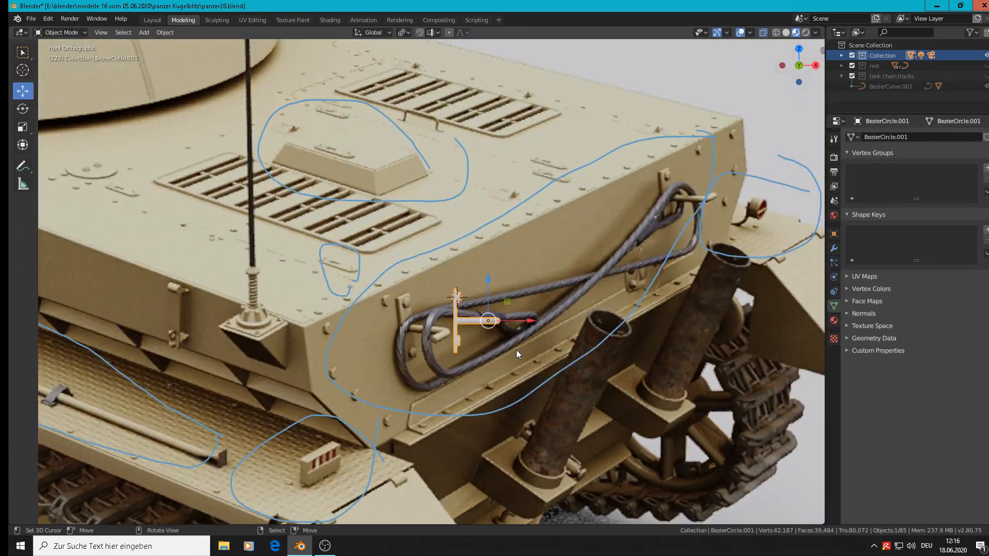
{"action": "scroll", "coordinate": [516, 350], "scroll_direction": "up", "scroll_amount": 3}
{"action": "middle_click_drag", "start_coordinate": [516, 351], "coordinate": [579, 202]}
{"action": "scroll", "coordinate": [435, 379], "scroll_direction": "down", "scroll_amount": 2}
{"action": "key", "text": "KP_1"}
{"action": "scroll", "coordinate": [451, 367], "scroll_direction": "down", "scroll_amount": 8}
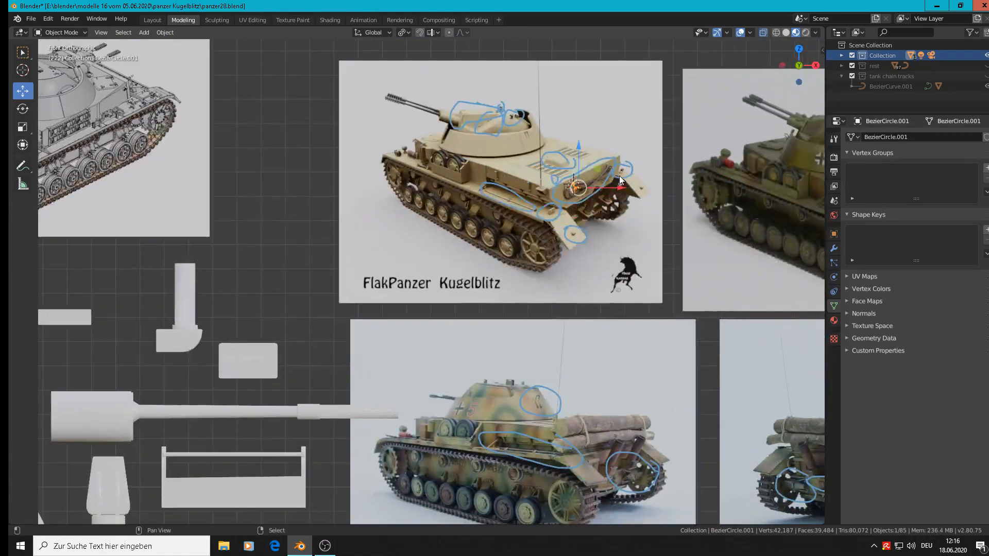
{"action": "scroll", "coordinate": [580, 202], "scroll_direction": "down", "scroll_amount": 3}
{"action": "key", "text": "g"}
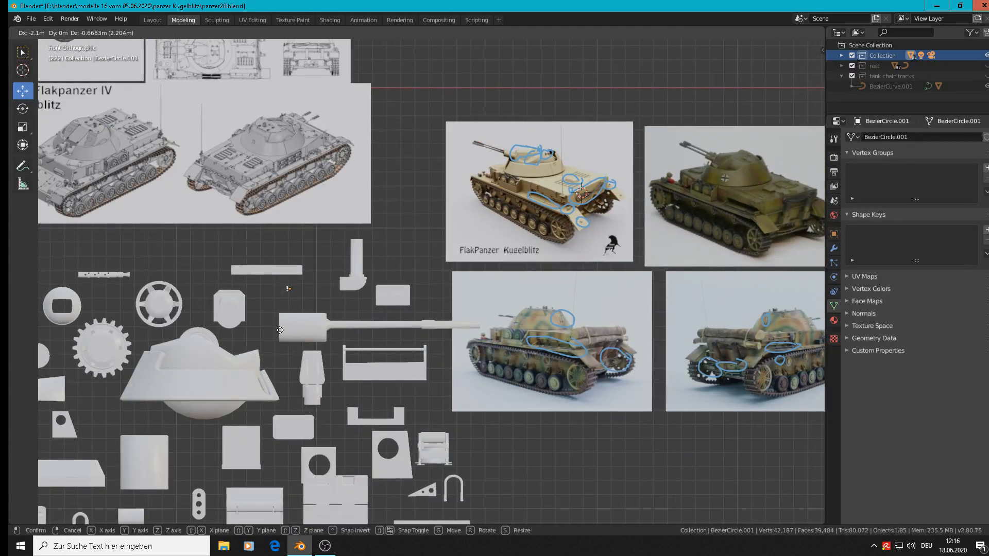
{"action": "left_click", "coordinate": [276, 332]}
Scale the joined hook up uniformly by 4.526 and move it -0.0212 m along X and -0.0701 m along Z
{"action": "scroll", "coordinate": [277, 332], "scroll_direction": "up", "scroll_amount": 3}
{"action": "key", "text": "s"}
{"action": "left_click", "coordinate": [422, 339]}
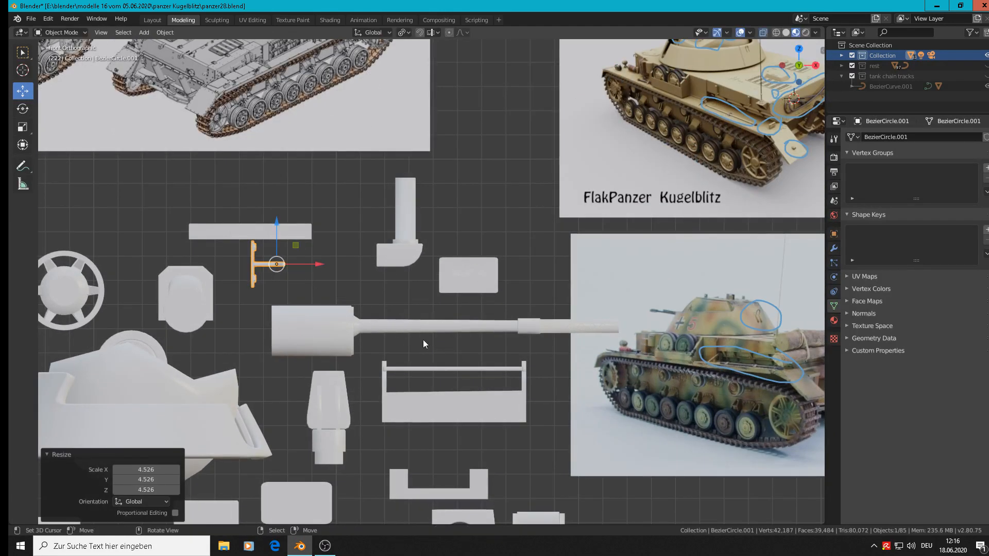
{"action": "key", "text": "g"}
{"action": "left_click", "coordinate": [376, 334]}
Move only the linked geometry of the lower bolt head -0.00658 m along Z within the hook mesh
{"action": "scroll", "coordinate": [265, 265], "scroll_direction": "up", "scroll_amount": 10}
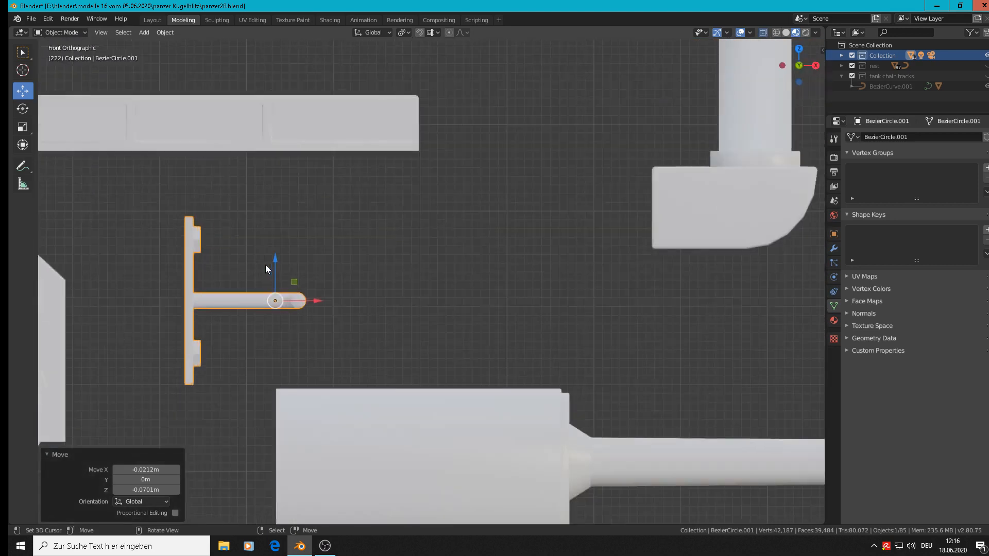
{"action": "middle_click_drag", "start_coordinate": [249, 278], "coordinate": [353, 240], "text": "shift"}
{"action": "scroll", "coordinate": [344, 245], "scroll_direction": "up", "scroll_amount": 2}
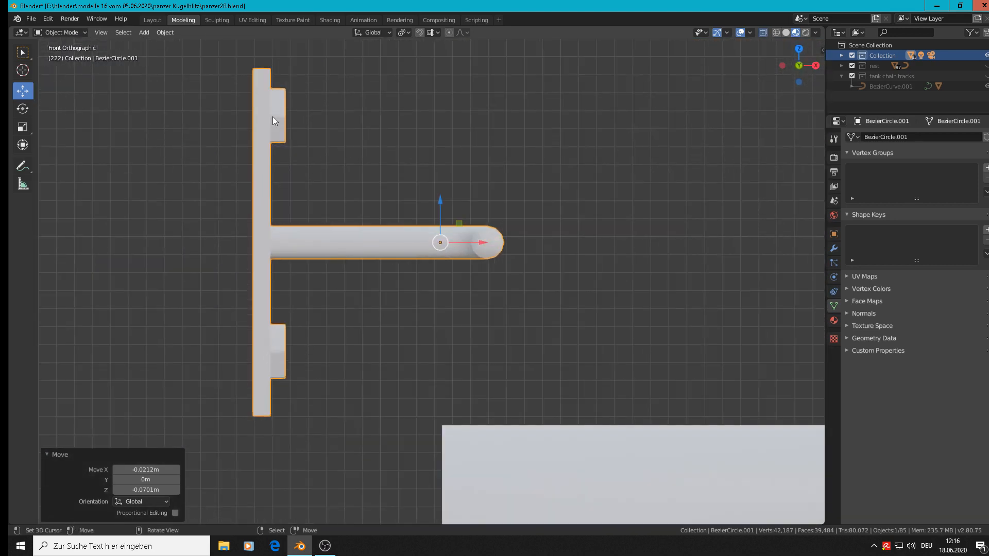
{"action": "key", "text": "Tab"}
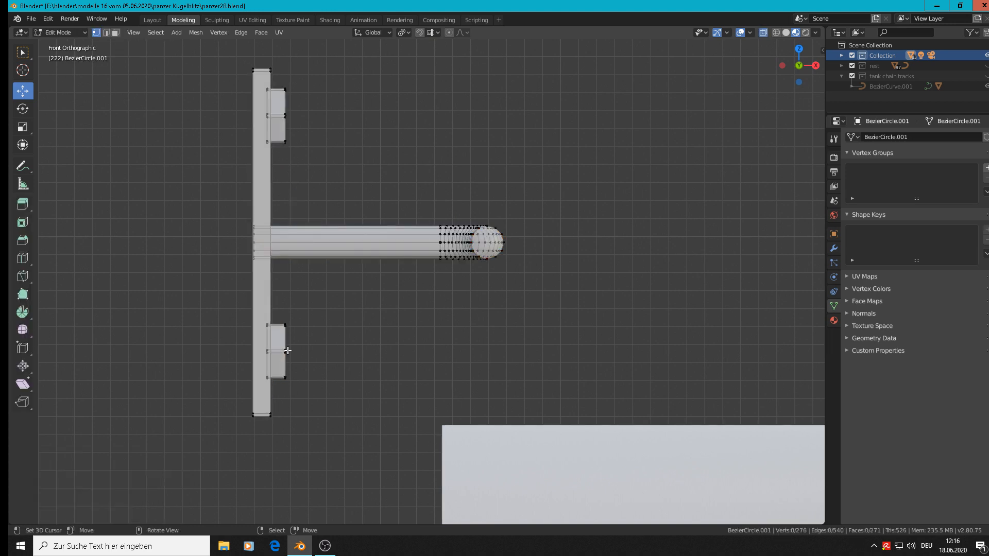
{"action": "key", "text": "l"}
{"action": "key", "text": "g"}
{"action": "key", "text": "z"}
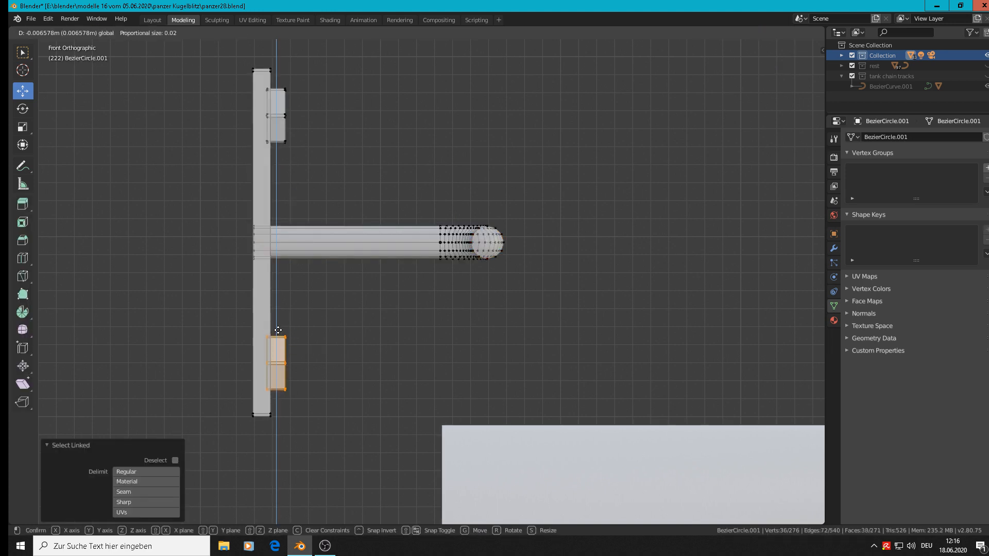
{"action": "left_click", "coordinate": [278, 330]}
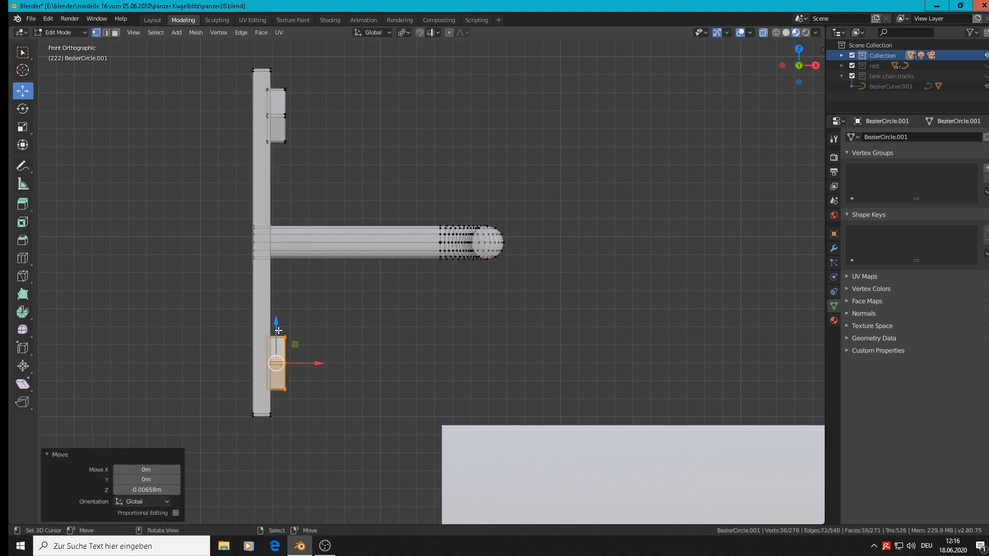
{"action": "key", "text": "Tab"}
{"action": "middle_click_drag", "start_coordinate": [435, 355], "coordinate": [379, 378]}
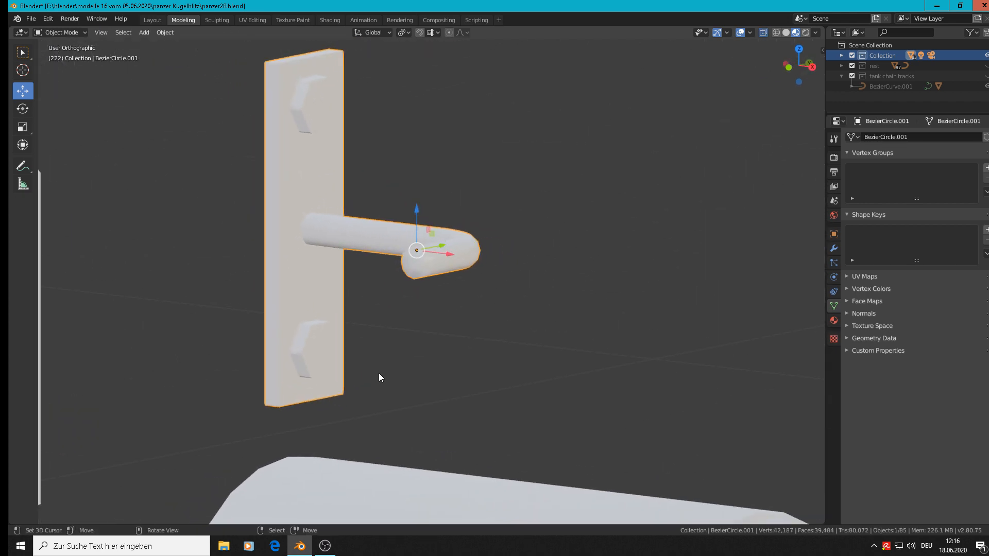
Apply smooth shading to the ring of side faces on both bolt heads and check the result on the deselected hook
{"action": "scroll", "coordinate": [378, 373], "scroll_direction": "down", "scroll_amount": 9}
{"action": "scroll", "coordinate": [369, 270], "scroll_direction": "up", "scroll_amount": 4}
{"action": "scroll", "coordinate": [391, 382], "scroll_direction": "up", "scroll_amount": 5}
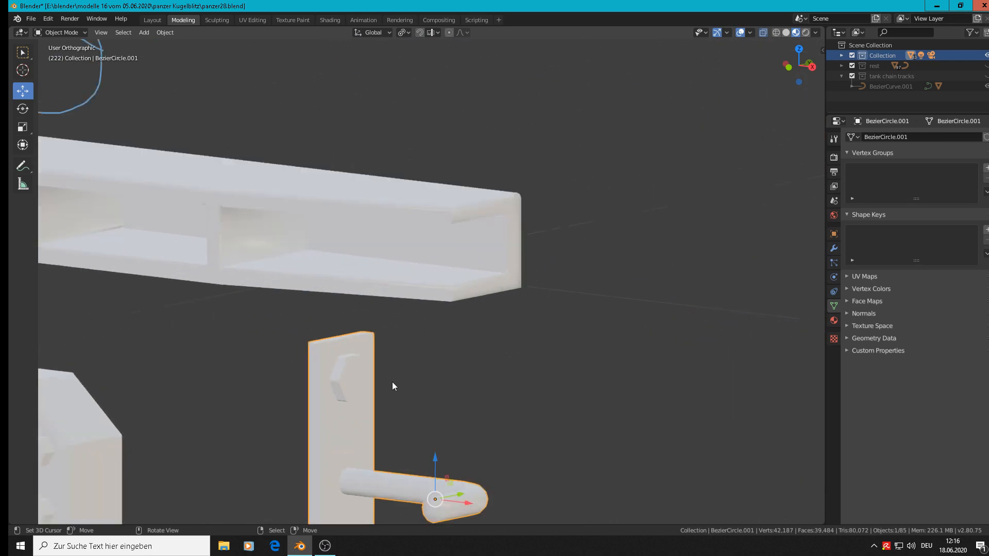
{"action": "middle_click_drag", "start_coordinate": [391, 384], "coordinate": [485, 217], "text": "shift"}
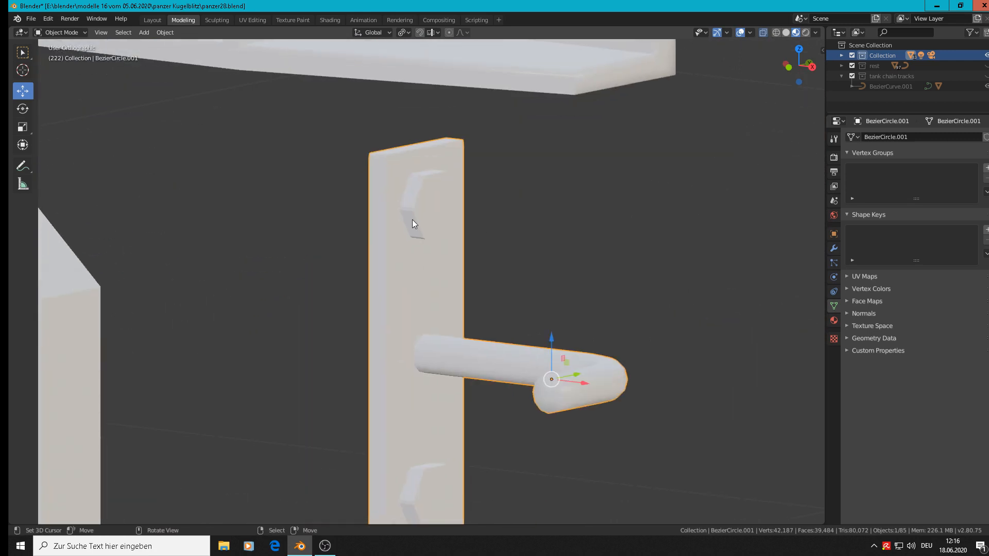
{"action": "key", "text": "Tab"}
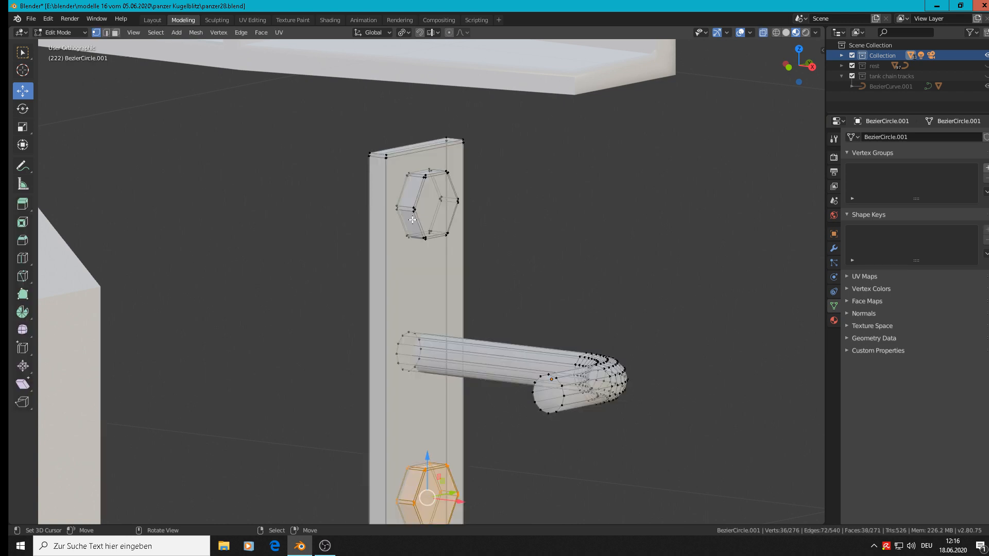
{"action": "left_click", "coordinate": [118, 32]}
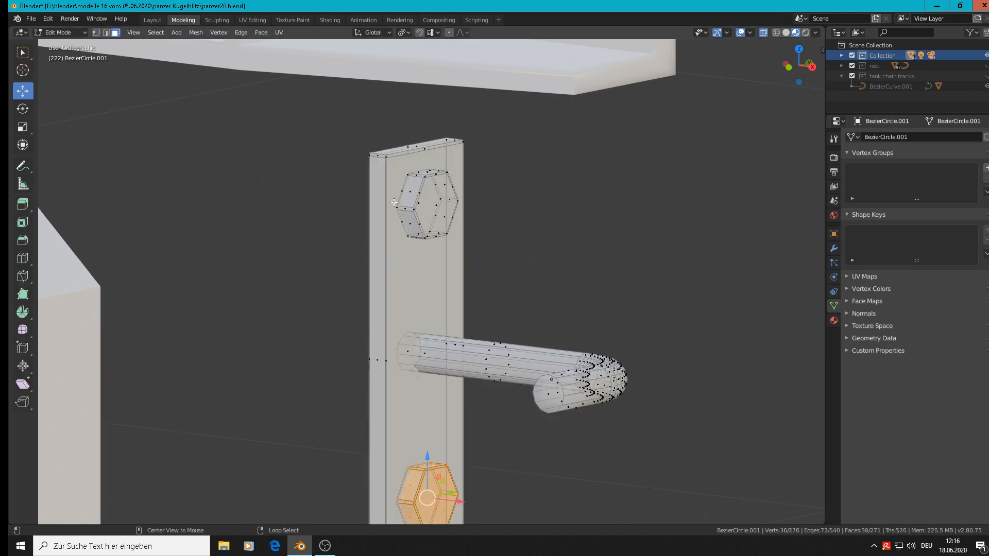
{"action": "left_click", "coordinate": [412, 205], "text": "alt"}
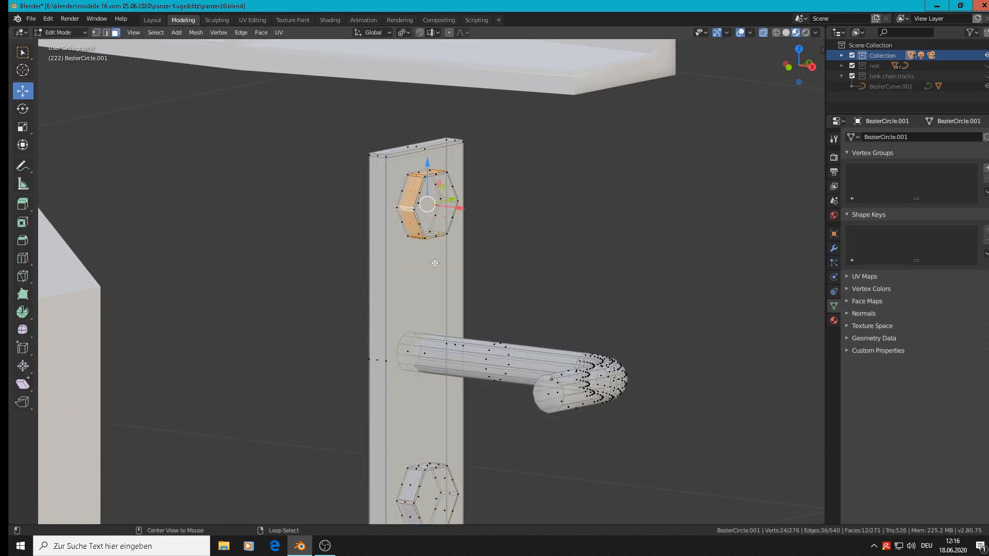
{"action": "left_click", "coordinate": [412, 500], "text": "alt+shift"}
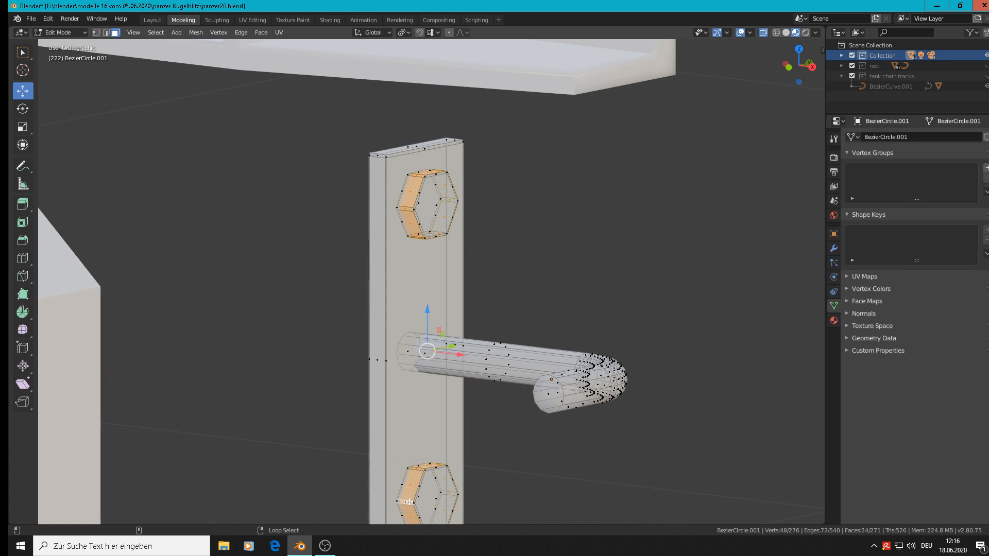
{"action": "left_click", "coordinate": [259, 32]}
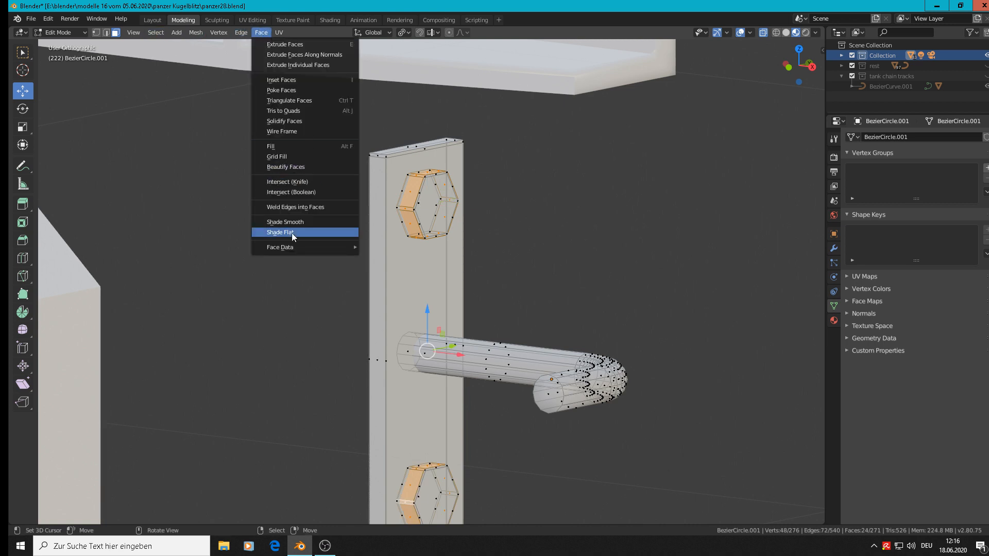
{"action": "left_click", "coordinate": [301, 223]}
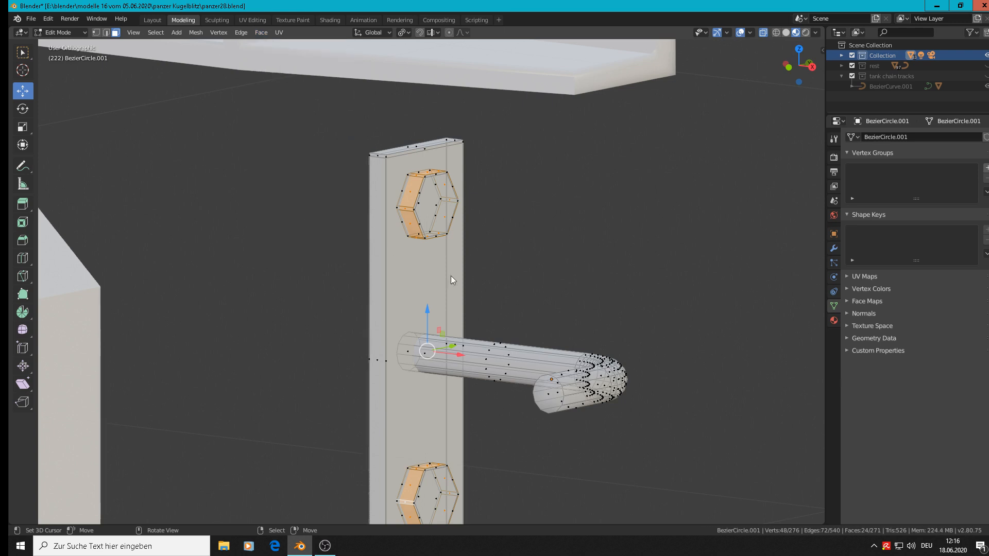
{"action": "key", "text": "Tab"}
{"action": "scroll", "coordinate": [468, 290], "scroll_direction": "down", "scroll_amount": 3}
{"action": "left_click", "coordinate": [468, 290]}
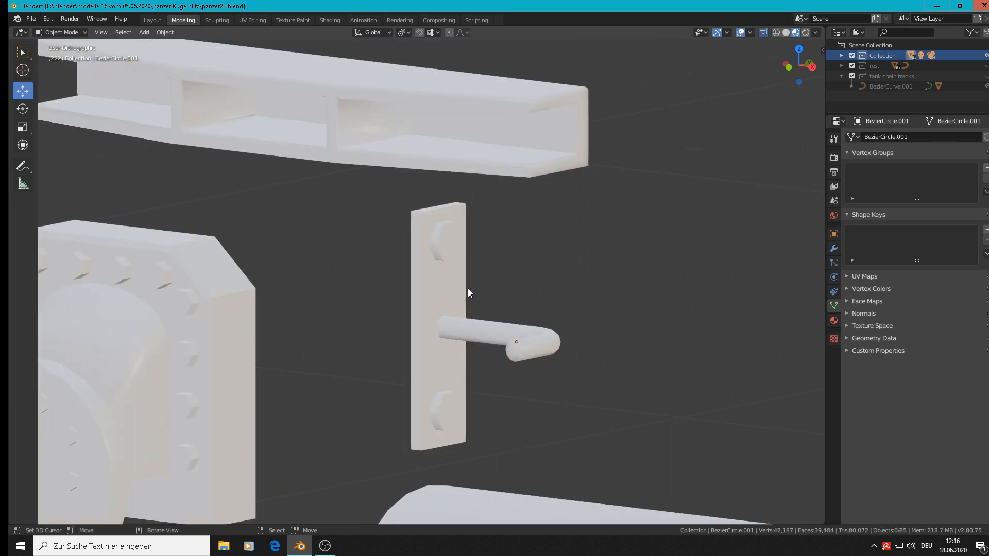
{"action": "scroll", "coordinate": [463, 289], "scroll_direction": "up", "scroll_amount": 3}
{"action": "middle_click_drag", "start_coordinate": [456, 289], "coordinate": [482, 287]}
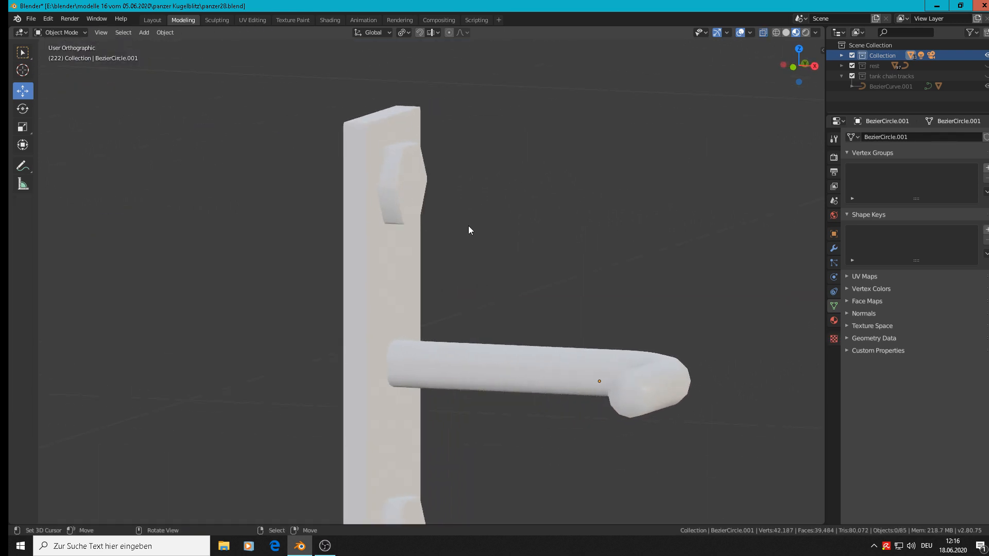
Examine the finished hook among the other tank parts and the reference photos in front view
{"action": "scroll", "coordinate": [453, 315], "scroll_direction": "down", "scroll_amount": 8}
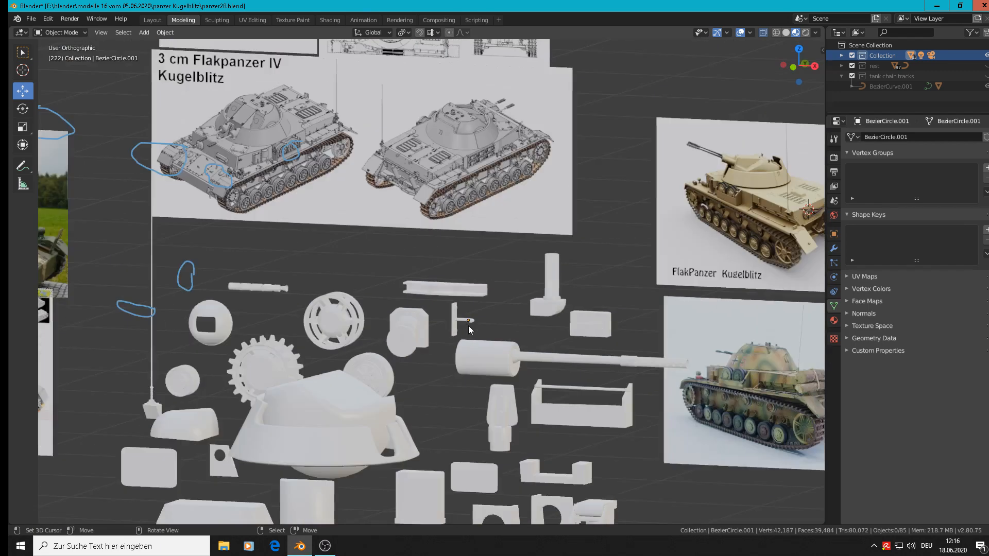
{"action": "scroll", "coordinate": [468, 325], "scroll_direction": "down", "scroll_amount": 4}
{"action": "scroll", "coordinate": [470, 326], "scroll_direction": "down", "scroll_amount": 2}
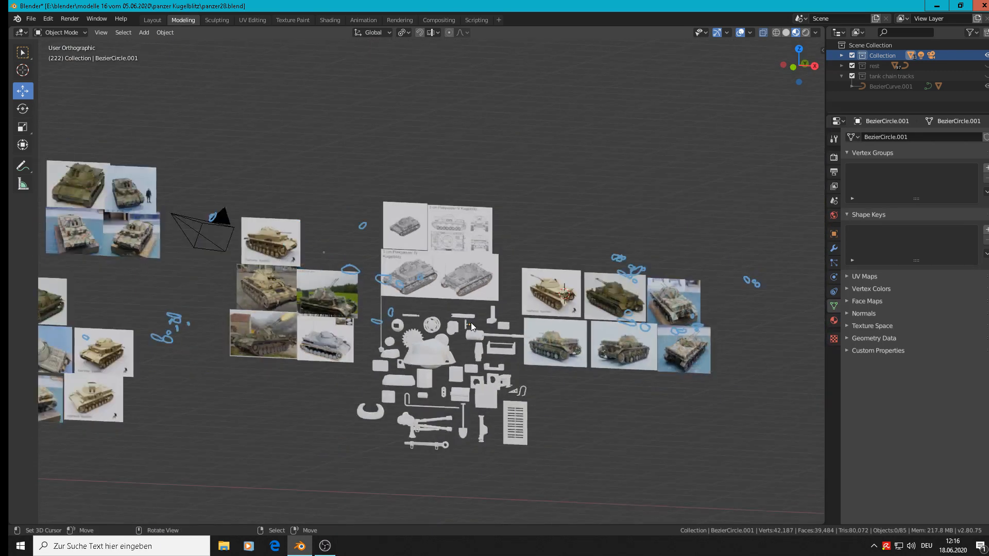
{"action": "key", "text": "KP_1"}
{"action": "scroll", "coordinate": [458, 324], "scroll_direction": "up", "scroll_amount": 2}
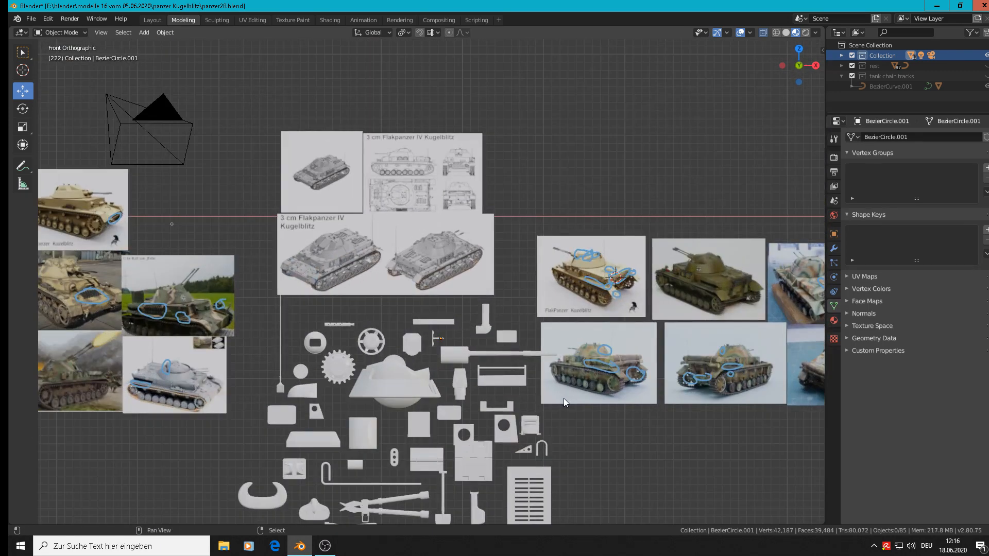
{"action": "scroll", "coordinate": [631, 276], "scroll_direction": "up", "scroll_amount": 4}
{"action": "middle_click_drag", "start_coordinate": [629, 299], "coordinate": [706, 225], "text": "shift"}
{"action": "scroll", "coordinate": [663, 234], "scroll_direction": "up", "scroll_amount": 1}
{"action": "scroll", "coordinate": [707, 226], "scroll_direction": "down", "scroll_amount": 1}
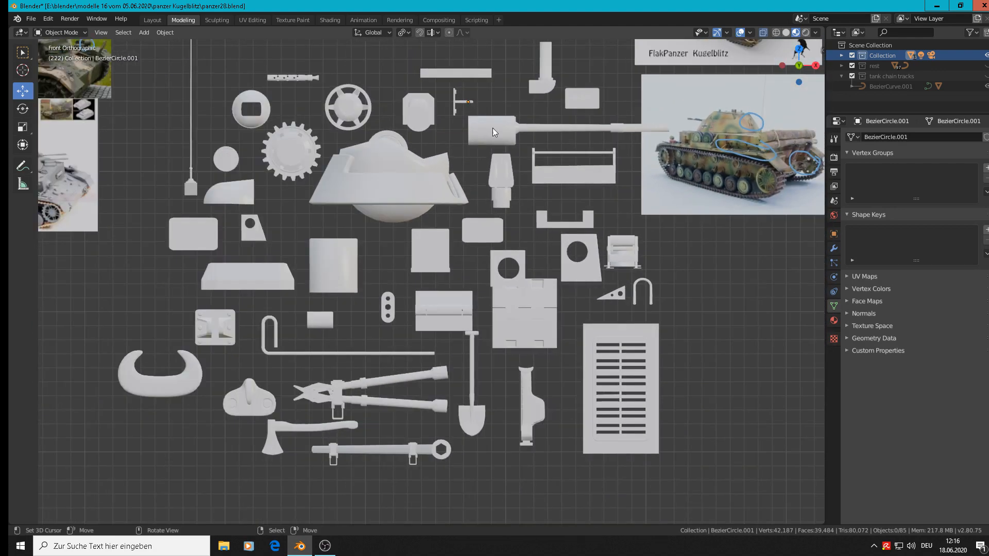
Save the scene as a new incremental file named panzer29.blend in the panzer Kugelblitz folder
{"action": "left_click", "coordinate": [31, 18]}
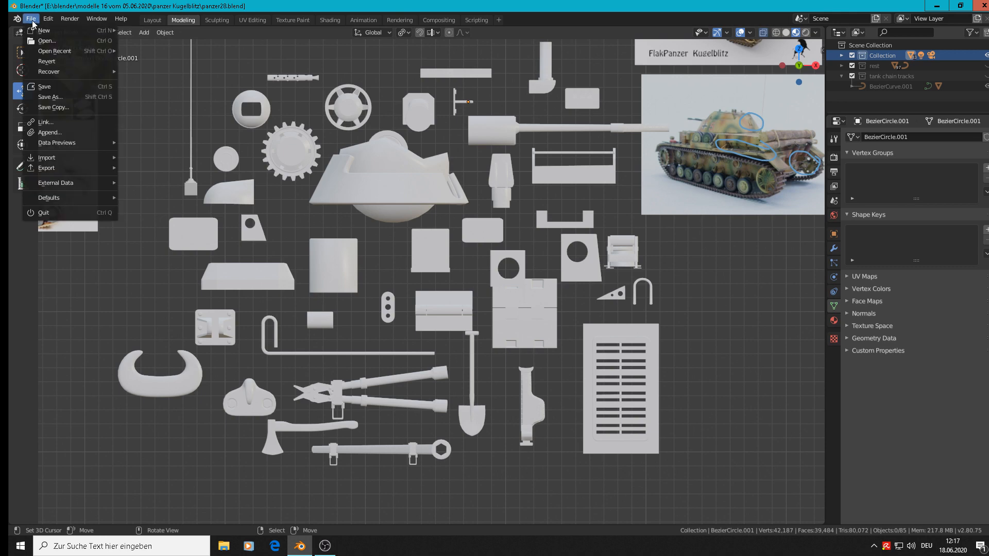
{"action": "left_click", "coordinate": [63, 97]}
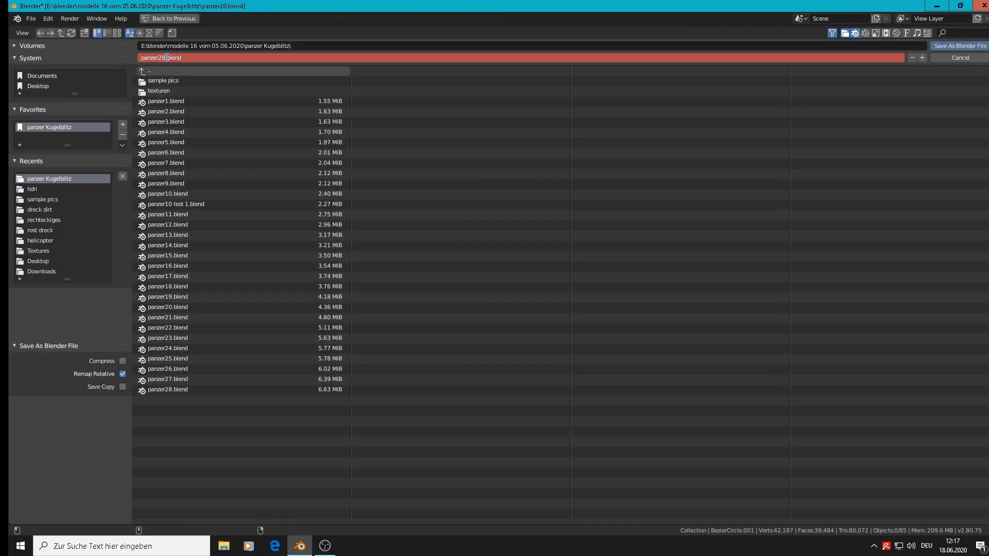
{"action": "left_click", "coordinate": [960, 46]}
{"action": "left_click", "coordinate": [325, 546]}
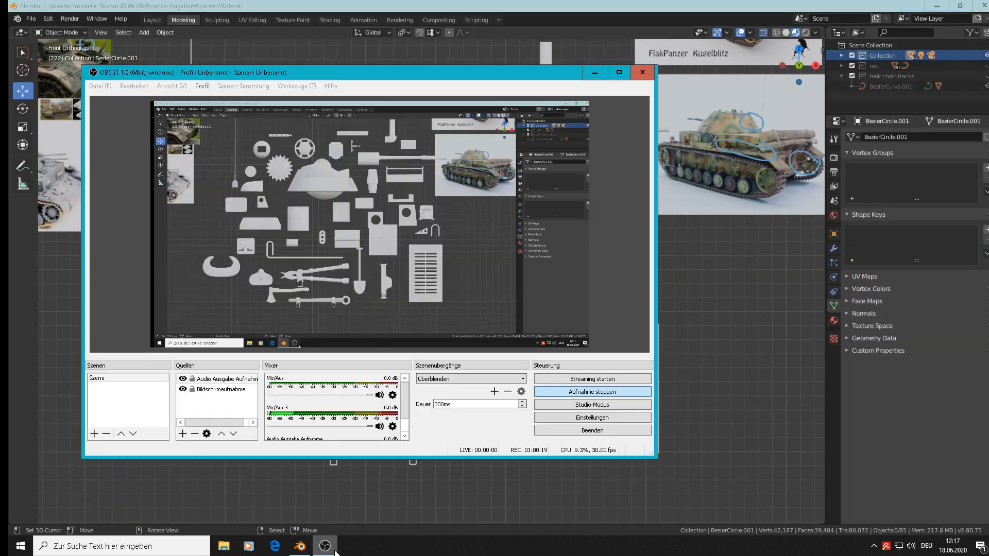